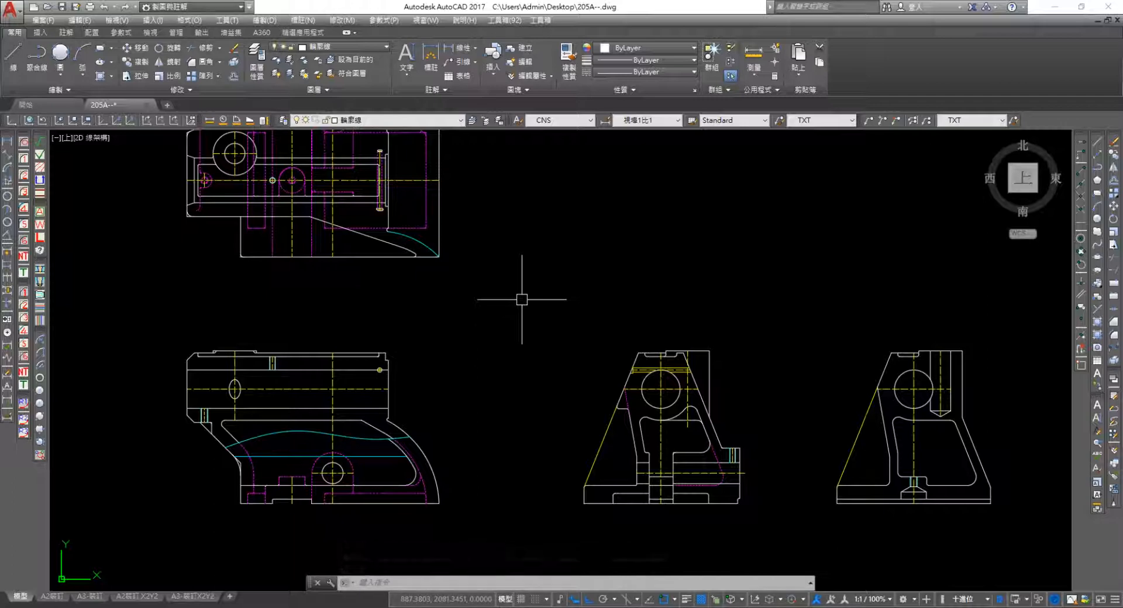
With Trim started against all edges, examine the front and top views for leftover line ends
{"action": "middle_click_drag", "start_coordinate": [380, 477], "coordinate": [544, 367]}
{"action": "scroll", "coordinate": [471, 360], "scroll_direction": "up", "scroll_amount": 5}
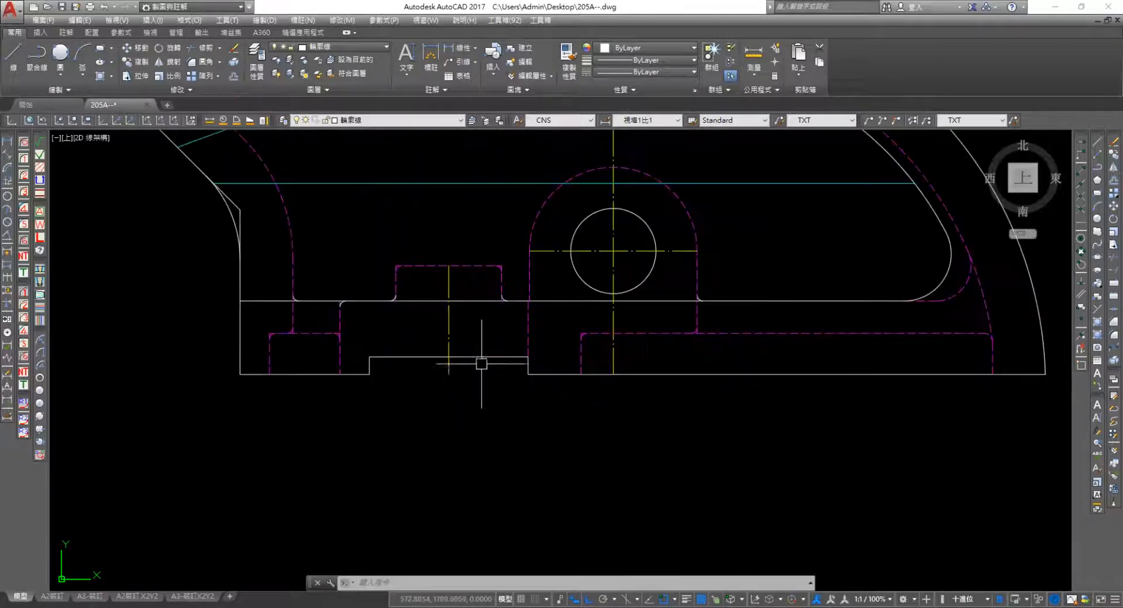
{"action": "type", "text": "tr"}
{"action": "key", "text": "space"}
{"action": "key", "text": "space"}
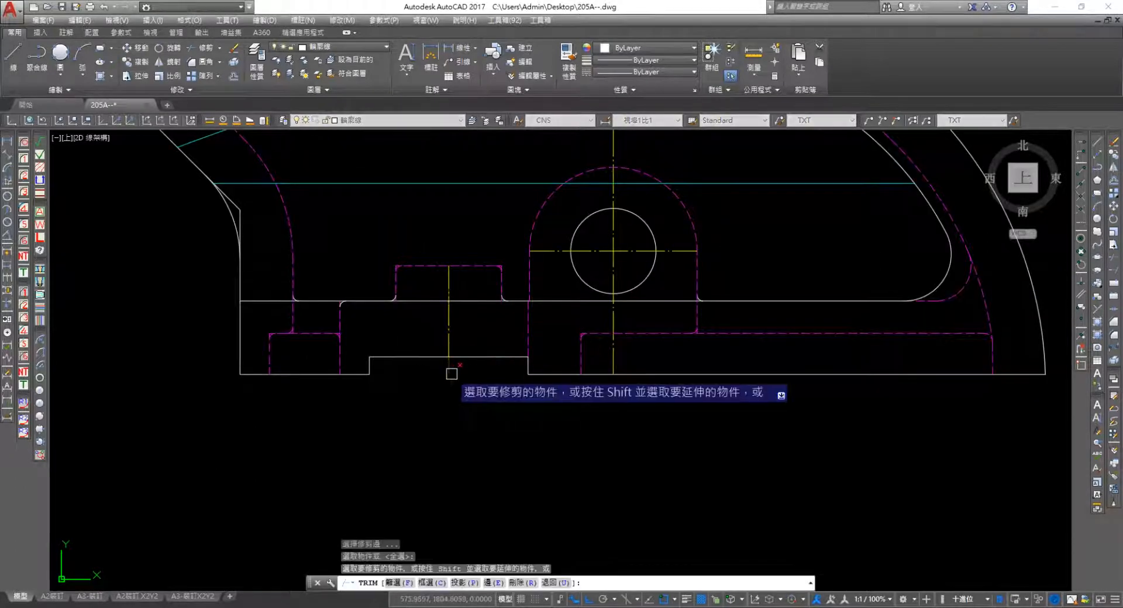
{"action": "middle_click_drag", "start_coordinate": [629, 407], "coordinate": [604, 488]}
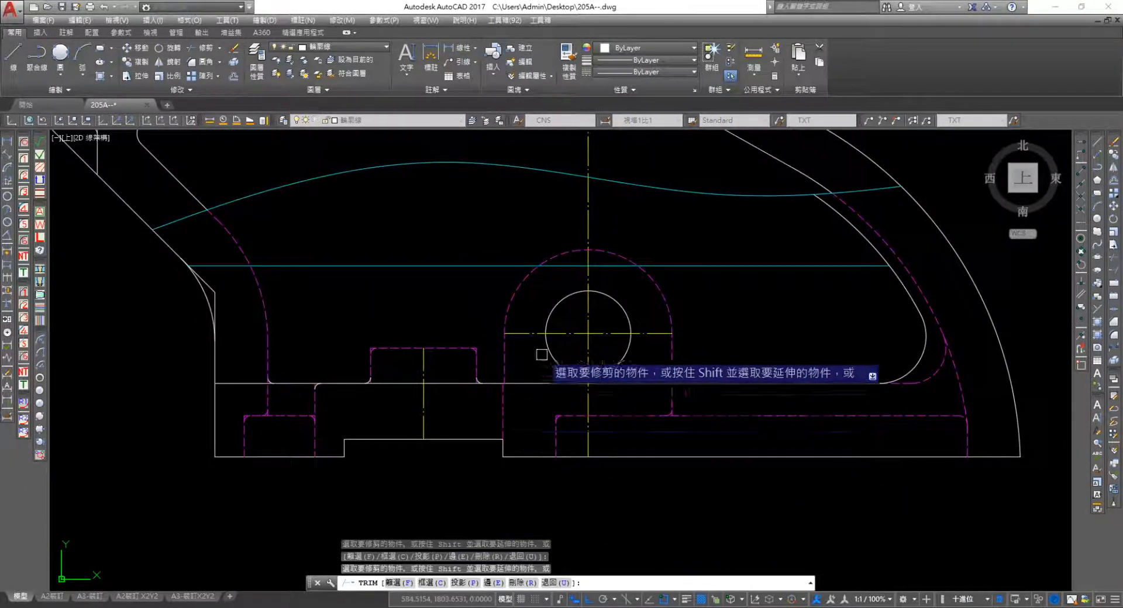
{"action": "scroll", "coordinate": [645, 397], "scroll_direction": "down", "scroll_amount": 6}
{"action": "scroll", "coordinate": [622, 252], "scroll_direction": "up", "scroll_amount": 5}
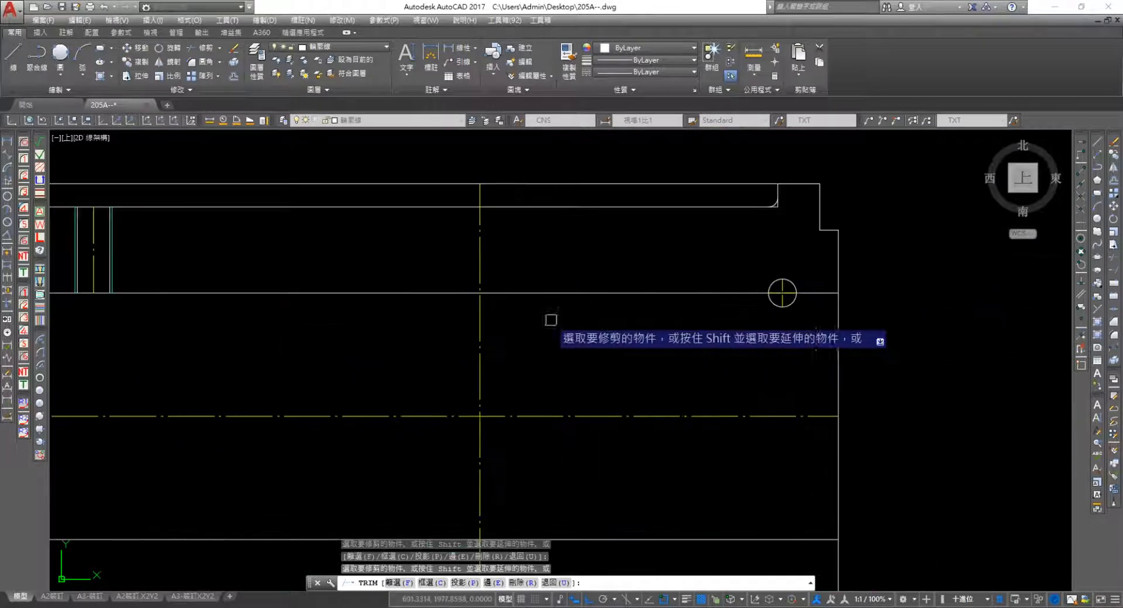
{"action": "scroll", "coordinate": [420, 376], "scroll_direction": "up", "scroll_amount": 3}
{"action": "middle_click_drag", "start_coordinate": [536, 341], "coordinate": [708, 305]}
{"action": "scroll", "coordinate": [708, 305], "scroll_direction": "down", "scroll_amount": 4}
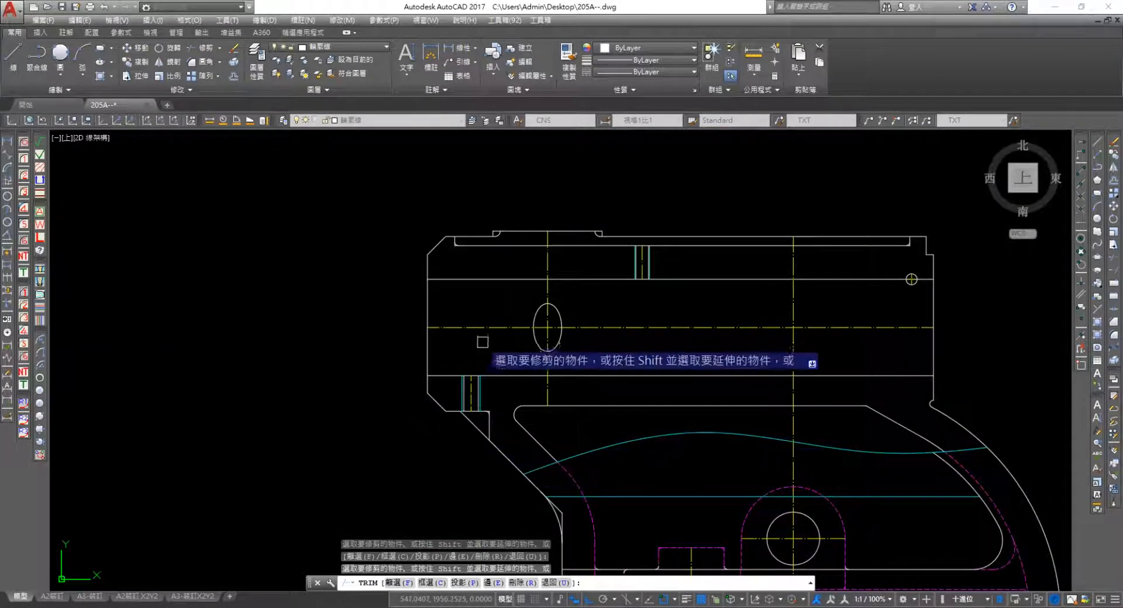
{"action": "middle_click_drag", "start_coordinate": [595, 263], "coordinate": [516, 360]}
{"action": "scroll", "coordinate": [557, 368], "scroll_direction": "down", "scroll_amount": 3}
{"action": "middle_click_drag", "start_coordinate": [592, 282], "coordinate": [503, 482]}
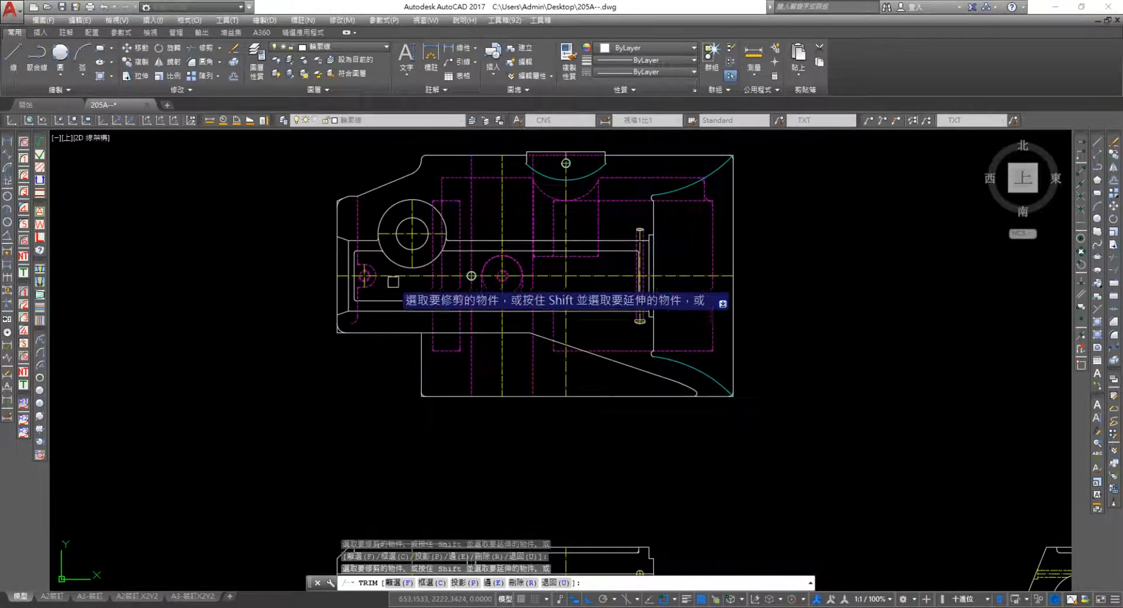
{"action": "scroll", "coordinate": [389, 245], "scroll_direction": "up", "scroll_amount": 4}
{"action": "middle_click_drag", "start_coordinate": [324, 274], "coordinate": [239, 402]}
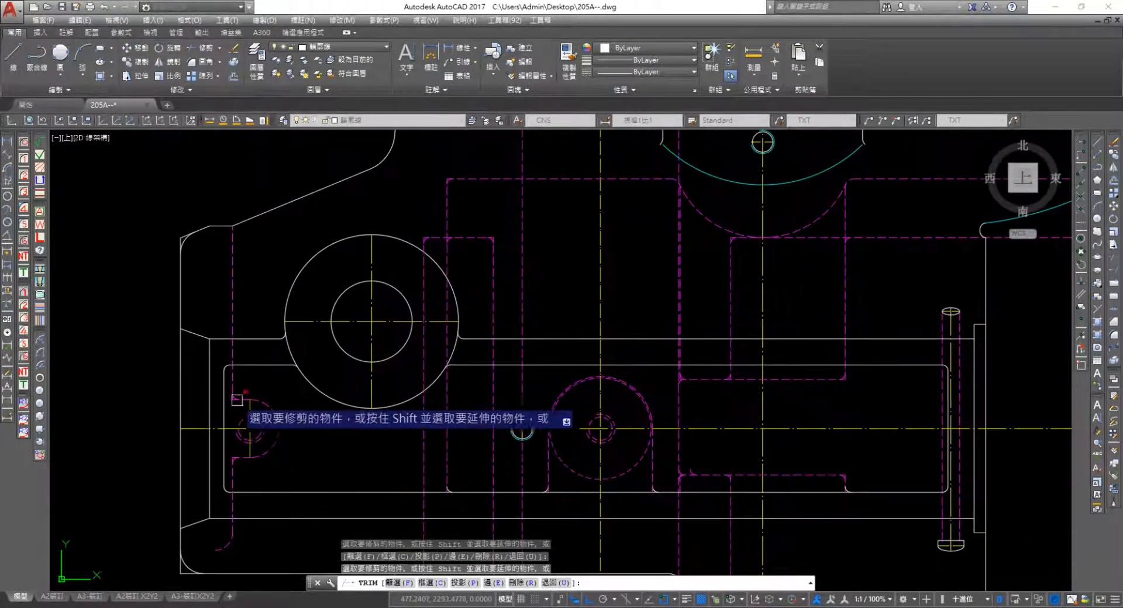
{"action": "middle_click_drag", "start_coordinate": [212, 308], "coordinate": [151, 444]}
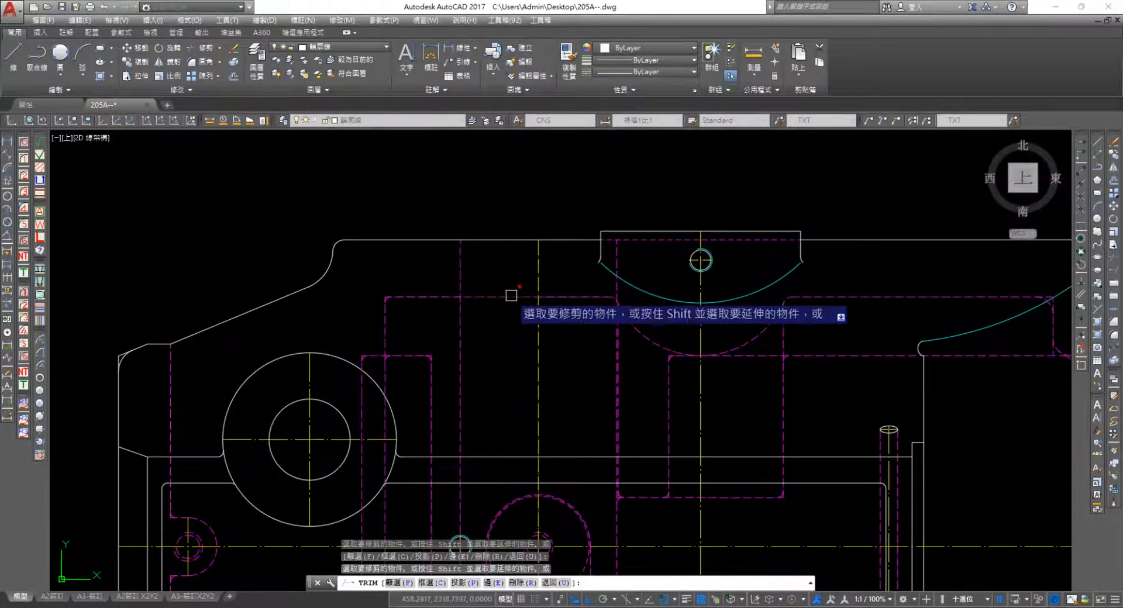
{"action": "middle_click_drag", "start_coordinate": [626, 311], "coordinate": [354, 317]}
Trim the line and curve ends protruding past the rounded upper-right corner of the top view
{"action": "scroll", "coordinate": [869, 269], "scroll_direction": "up", "scroll_amount": 3}
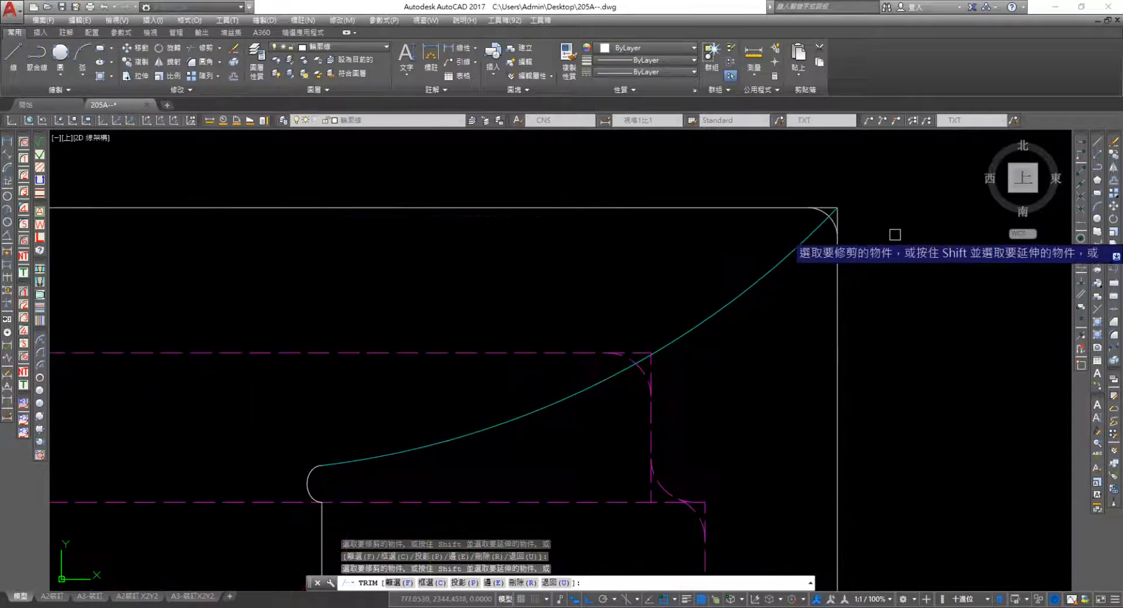
{"action": "scroll", "coordinate": [881, 195], "scroll_direction": "up", "scroll_amount": 3}
{"action": "left_click", "coordinate": [756, 224]}
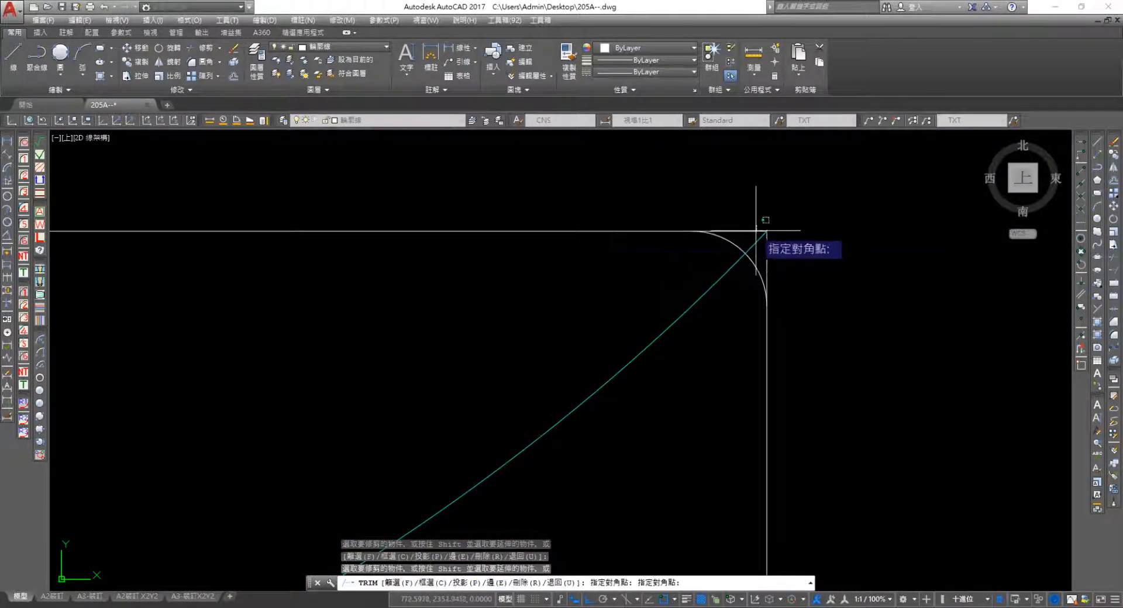
{"action": "left_click", "coordinate": [765, 240]}
{"action": "scroll", "coordinate": [808, 351], "scroll_direction": "down", "scroll_amount": 5}
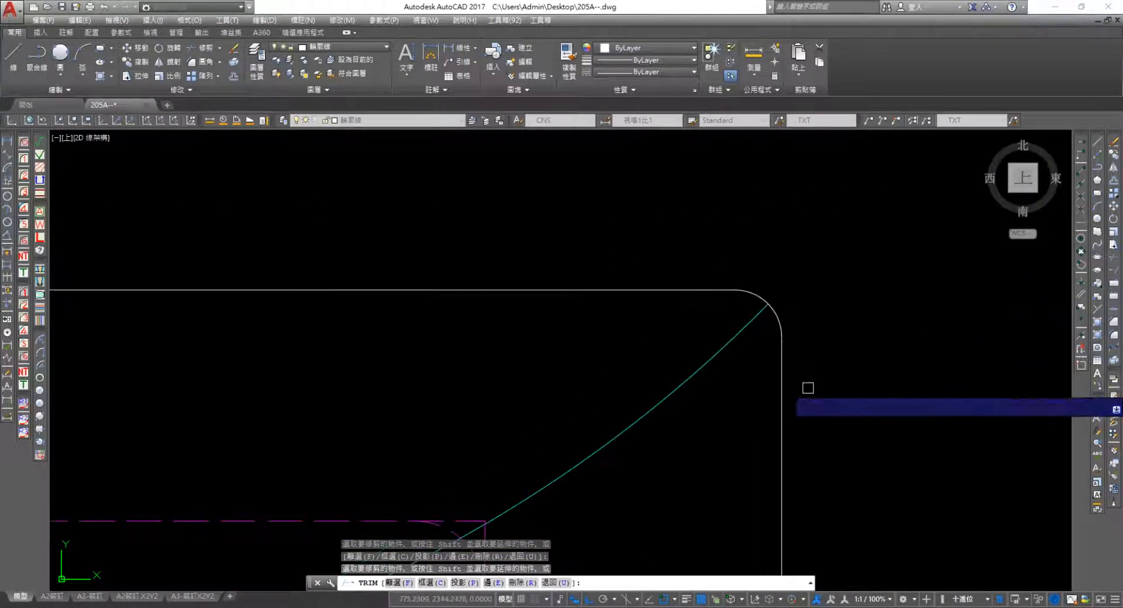
Trim the outline and cyan curve ends outside the fillet at the top view's lower-right corner
{"action": "scroll", "coordinate": [792, 225], "scroll_direction": "down", "scroll_amount": 2}
{"action": "scroll", "coordinate": [695, 321], "scroll_direction": "up", "scroll_amount": 6}
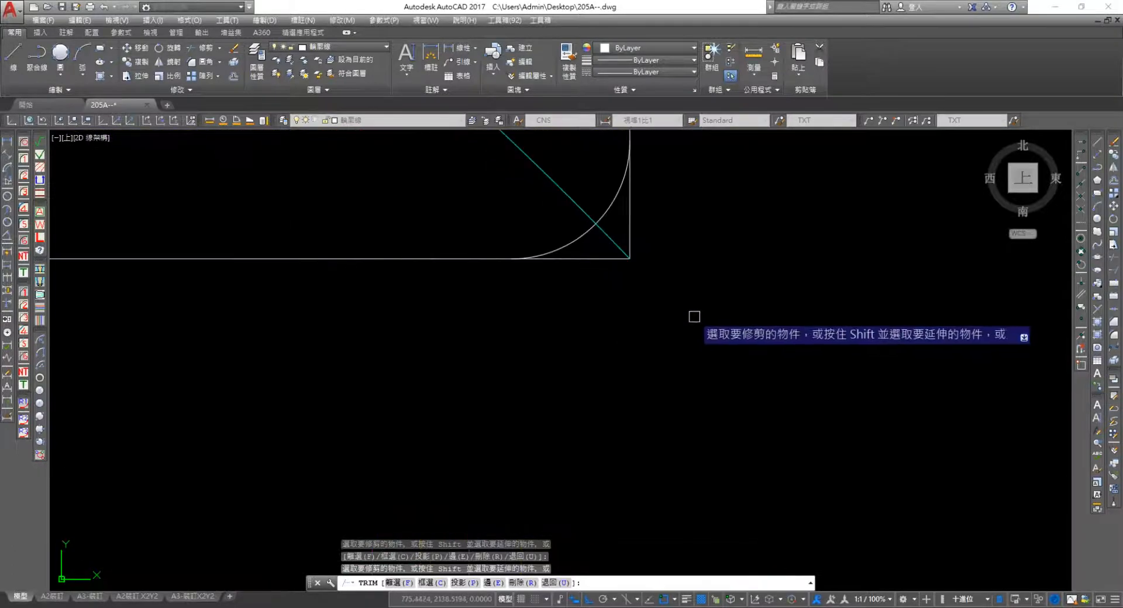
{"action": "left_click", "coordinate": [633, 271]}
{"action": "left_click", "coordinate": [539, 211]}
{"action": "scroll", "coordinate": [550, 304], "scroll_direction": "down", "scroll_amount": 10}
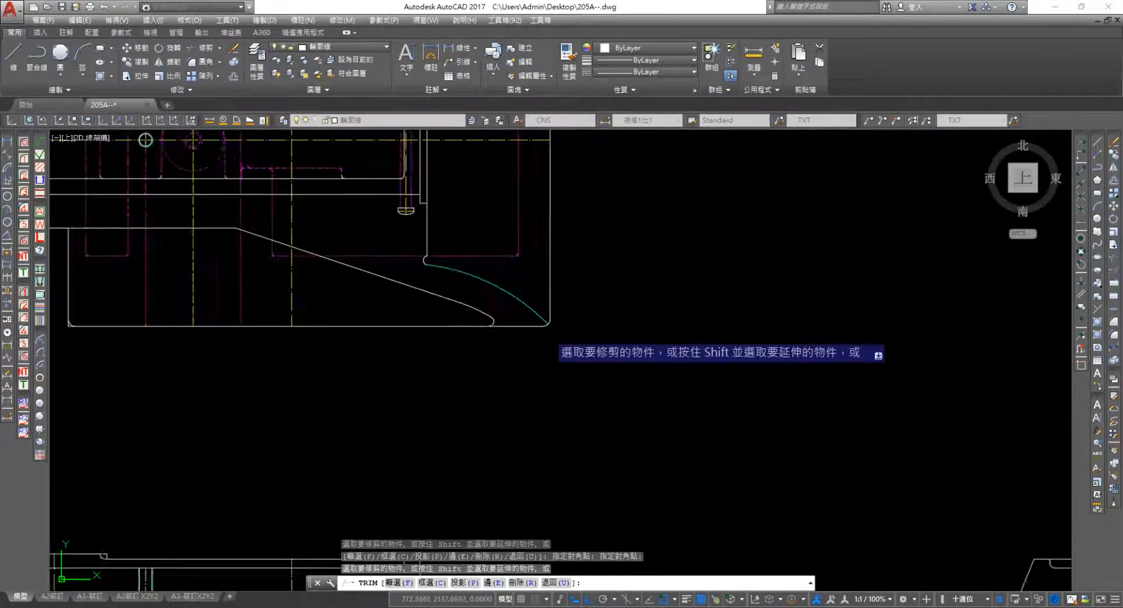
Trim the excess hidden line segments around the S-shaped fillet transition near the top view's upper-right corner
{"action": "scroll", "coordinate": [507, 333], "scroll_direction": "up", "scroll_amount": 5}
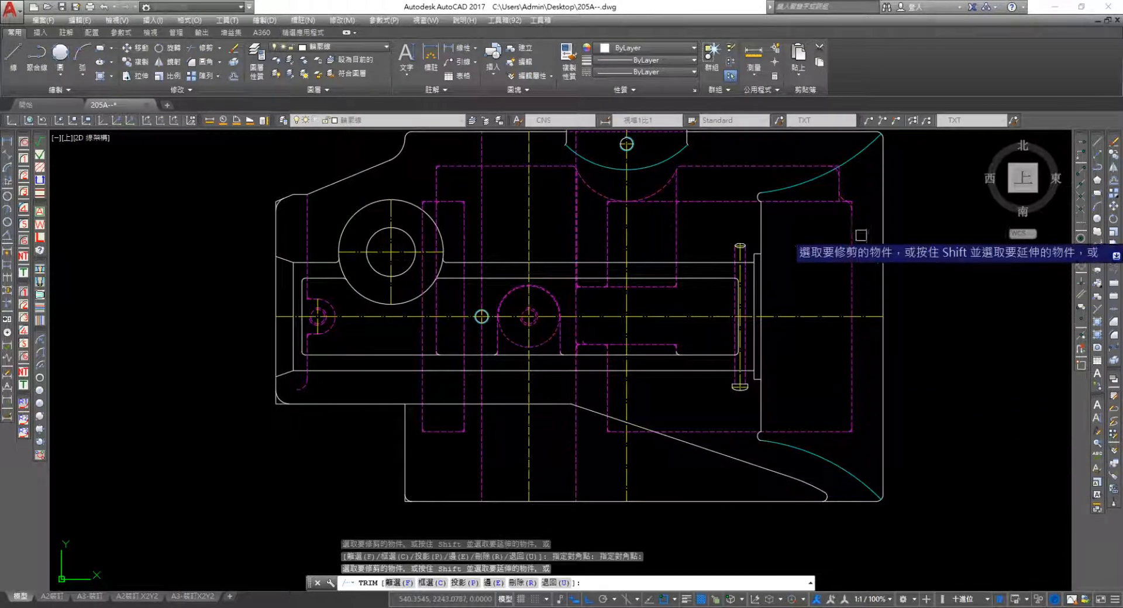
{"action": "scroll", "coordinate": [863, 208], "scroll_direction": "up", "scroll_amount": 4}
{"action": "scroll", "coordinate": [828, 286], "scroll_direction": "down", "scroll_amount": 6}
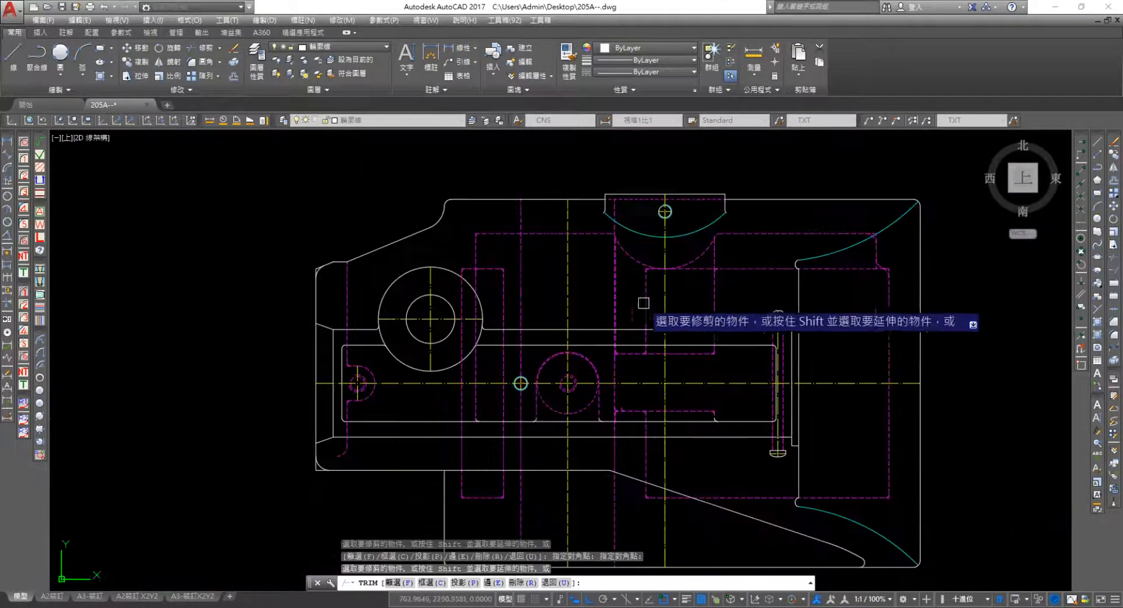
{"action": "scroll", "coordinate": [620, 431], "scroll_direction": "up", "scroll_amount": 4}
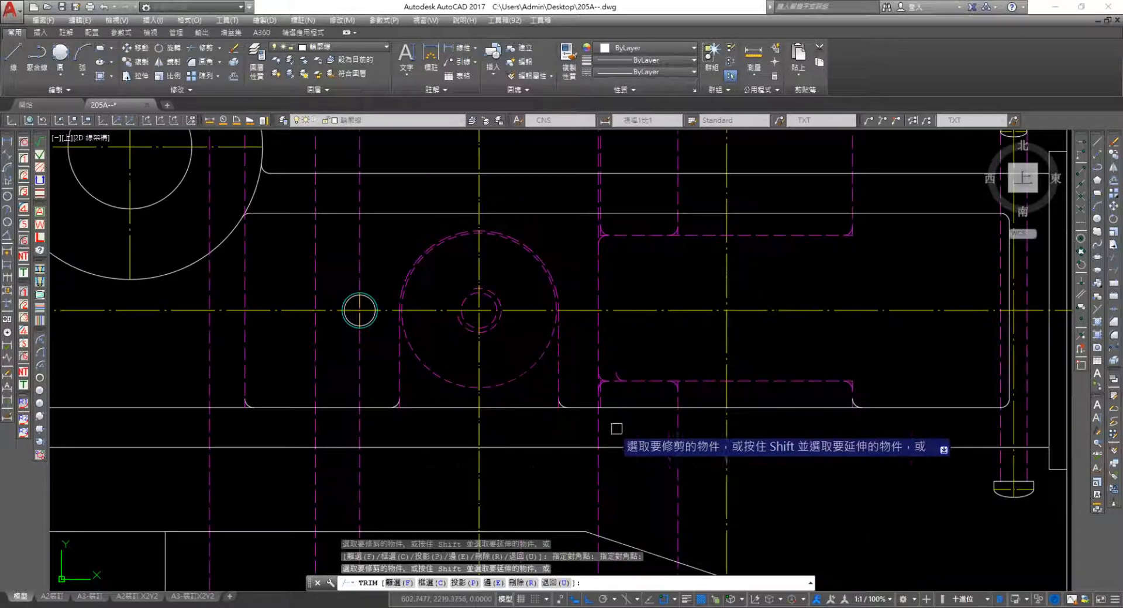
{"action": "scroll", "coordinate": [817, 353], "scroll_direction": "up", "scroll_amount": 5}
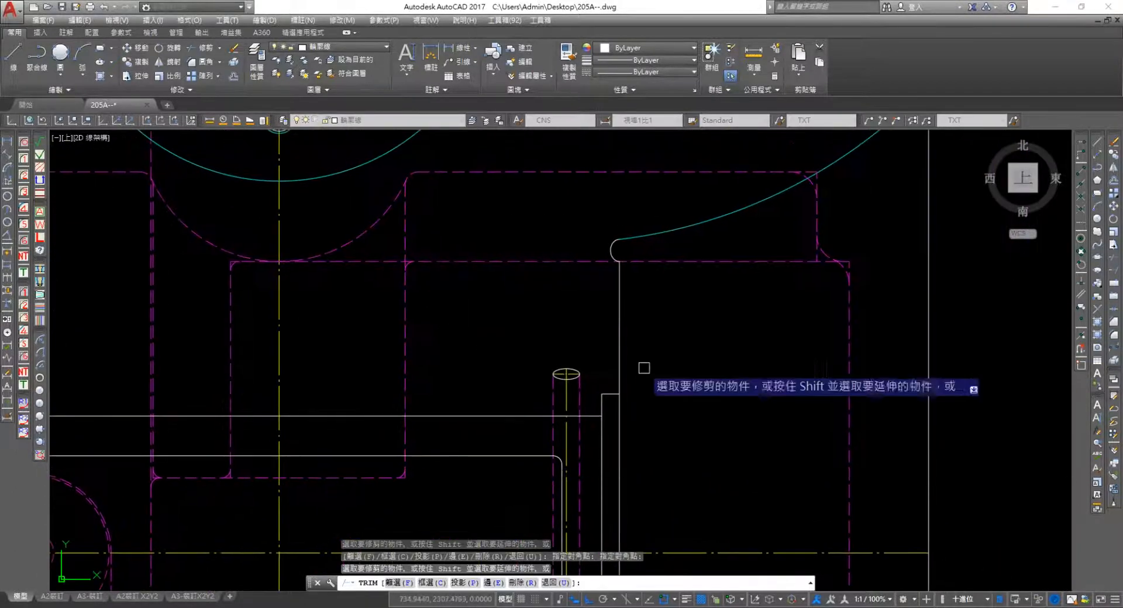
{"action": "scroll", "coordinate": [730, 383], "scroll_direction": "down", "scroll_amount": 2}
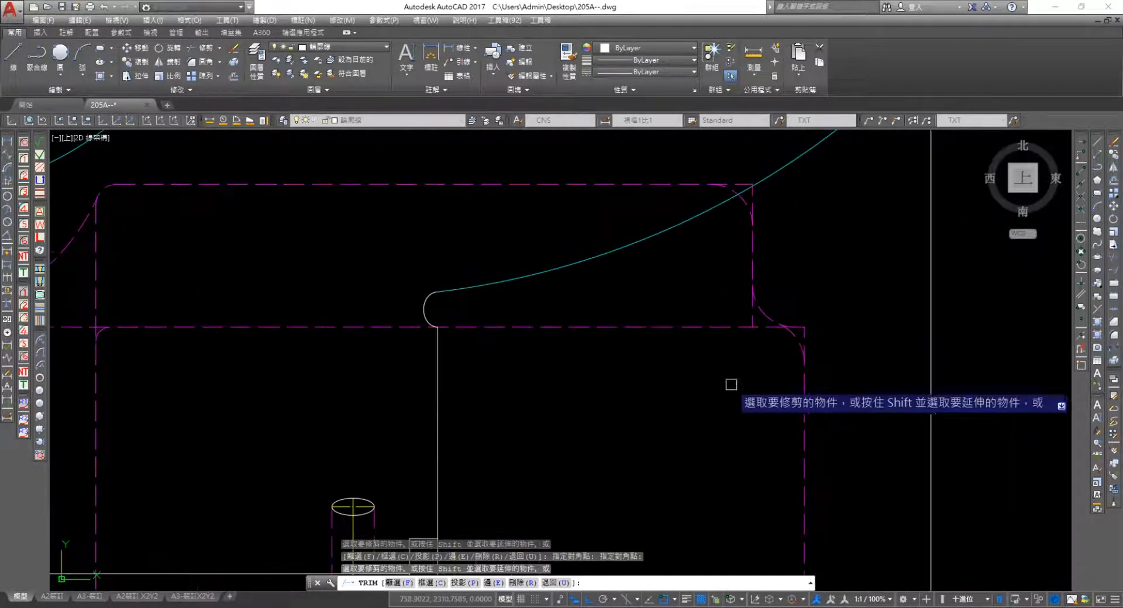
{"action": "scroll", "coordinate": [756, 334], "scroll_direction": "up", "scroll_amount": 4}
{"action": "left_click", "coordinate": [764, 312]}
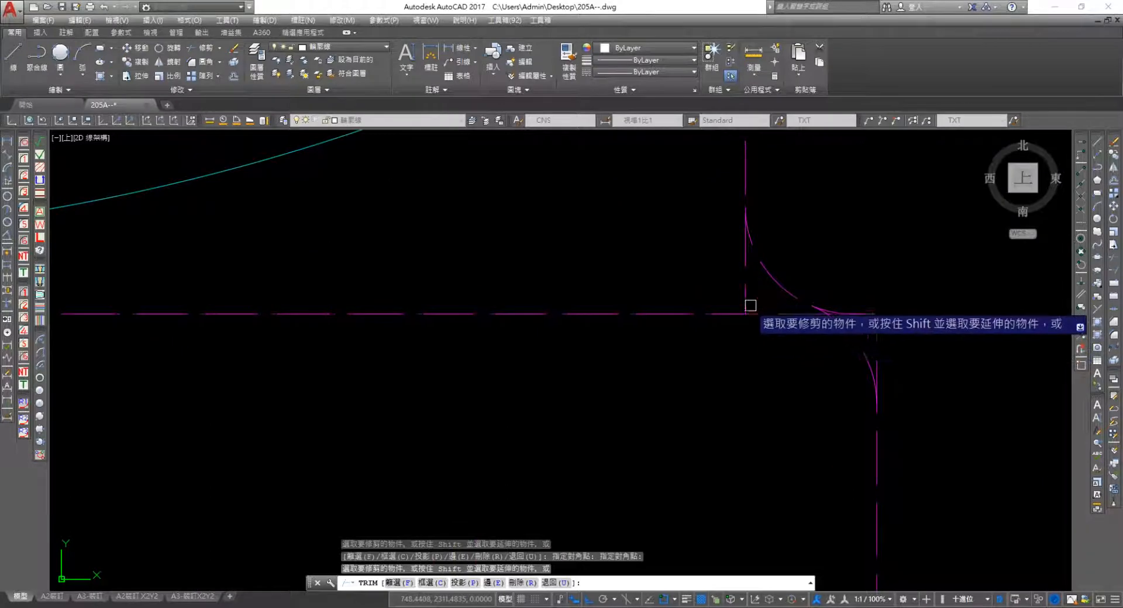
{"action": "left_click", "coordinate": [747, 303]}
{"action": "left_click", "coordinate": [749, 291]}
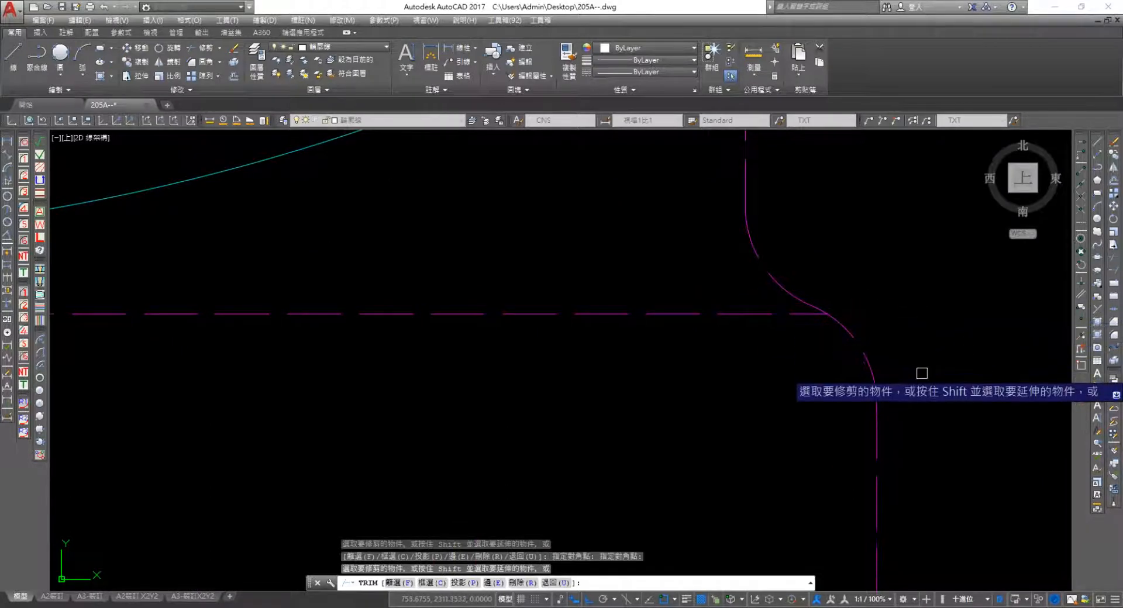
Leave Trim and delete the stray hidden-line arc beside the lower inner corner in the middle of the top view
{"action": "scroll", "coordinate": [928, 370], "scroll_direction": "down", "scroll_amount": 4}
{"action": "scroll", "coordinate": [790, 374], "scroll_direction": "down", "scroll_amount": 5}
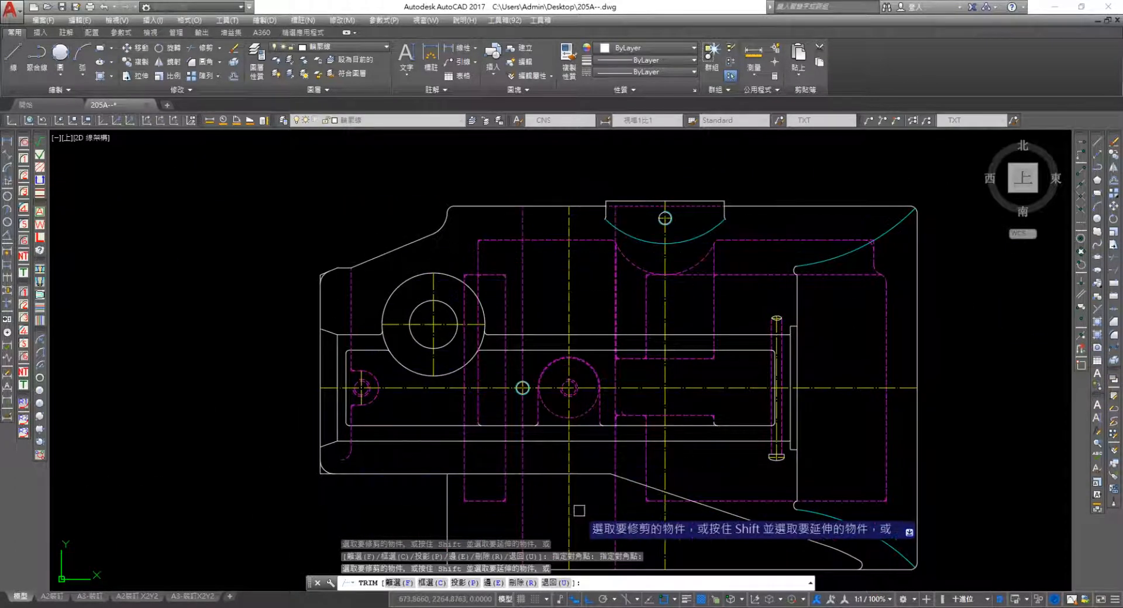
{"action": "scroll", "coordinate": [509, 456], "scroll_direction": "up", "scroll_amount": 4}
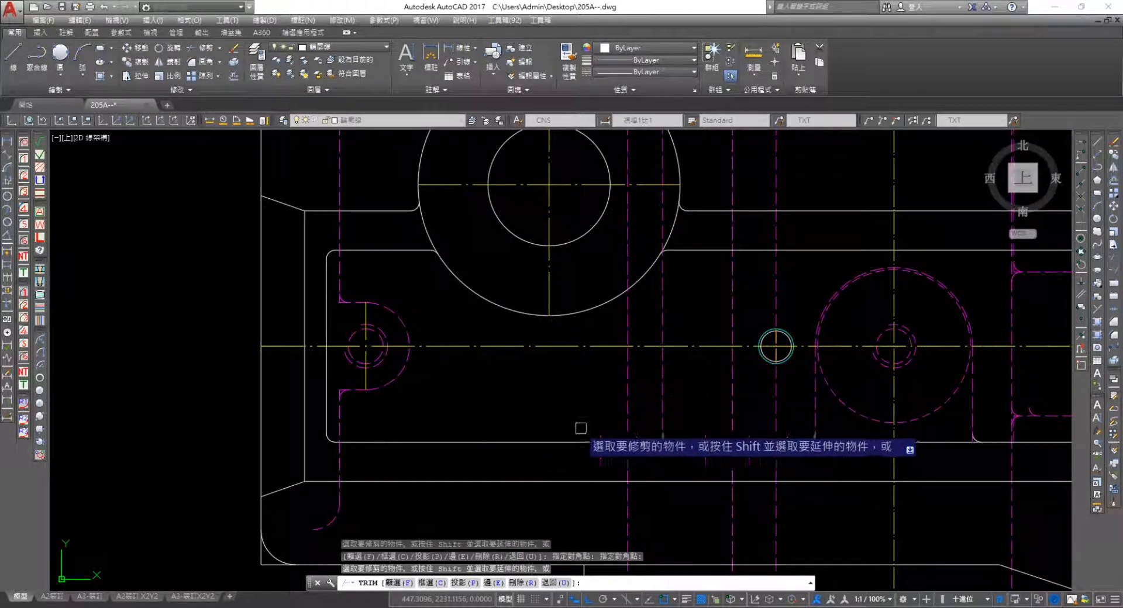
{"action": "scroll", "coordinate": [725, 457], "scroll_direction": "down", "scroll_amount": 5}
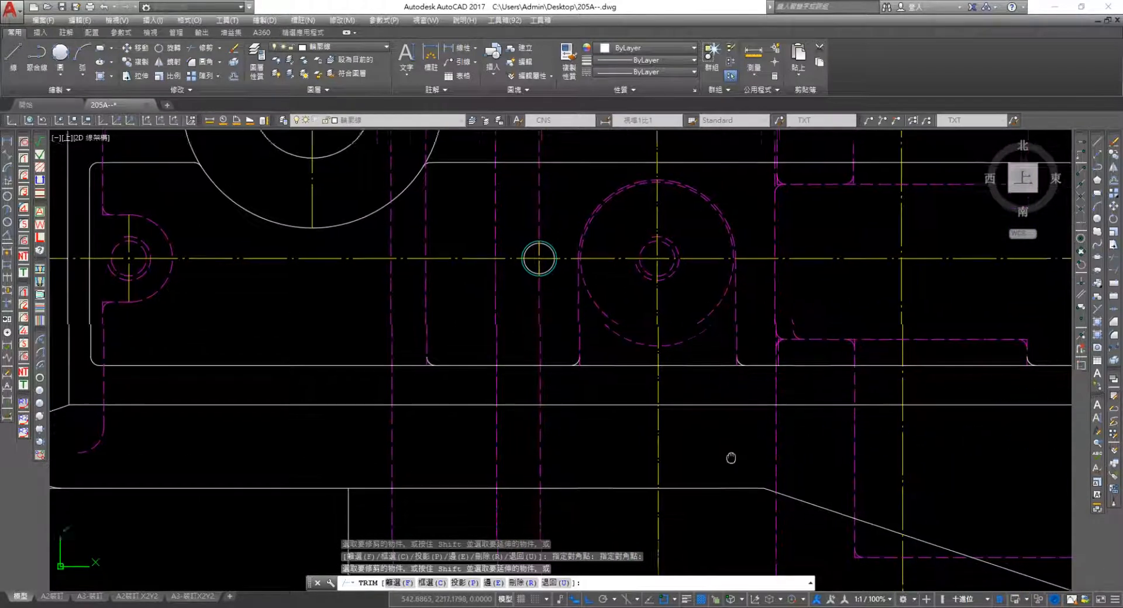
{"action": "mouse_move", "coordinate": [691, 315]}
{"action": "middle_mouse_down"}
{"action": "mouse_move", "coordinate": [579, 515]}
{"action": "mouse_move", "coordinate": [468, 350]}
{"action": "middle_mouse_up"}
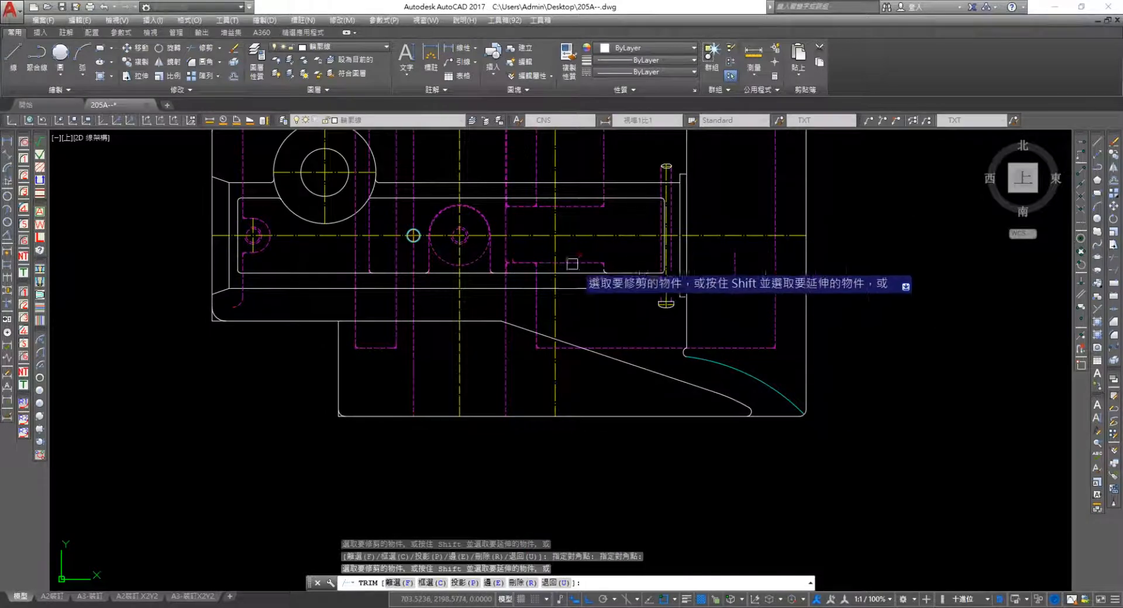
{"action": "key", "text": "Escape"}
{"action": "scroll", "coordinate": [519, 255], "scroll_direction": "up", "scroll_amount": 4}
{"action": "scroll", "coordinate": [519, 255], "scroll_direction": "up", "scroll_amount": 4}
{"action": "left_click", "coordinate": [462, 279]}
{"action": "key", "text": "Delete"}
{"action": "scroll", "coordinate": [621, 373], "scroll_direction": "down", "scroll_amount": 6}
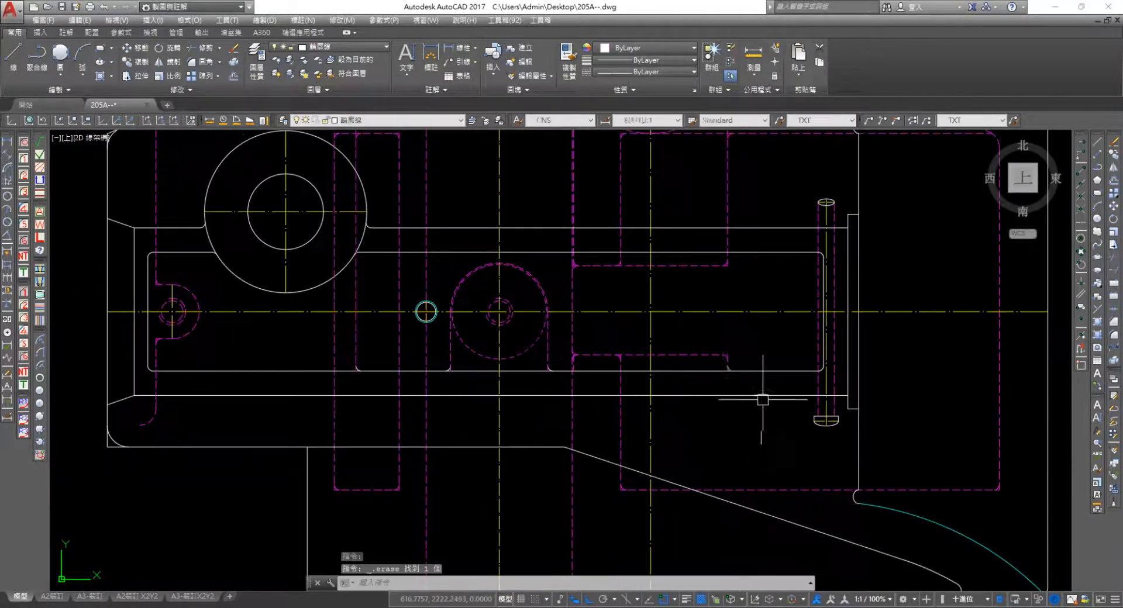
Trim the off-centre vertical centre line in the middle side view back to the pocket's upper fillet arc
{"action": "middle_click_drag", "start_coordinate": [762, 401], "coordinate": [516, 293]}
{"action": "type", "text": "tr"}
{"action": "key", "text": "Return"}
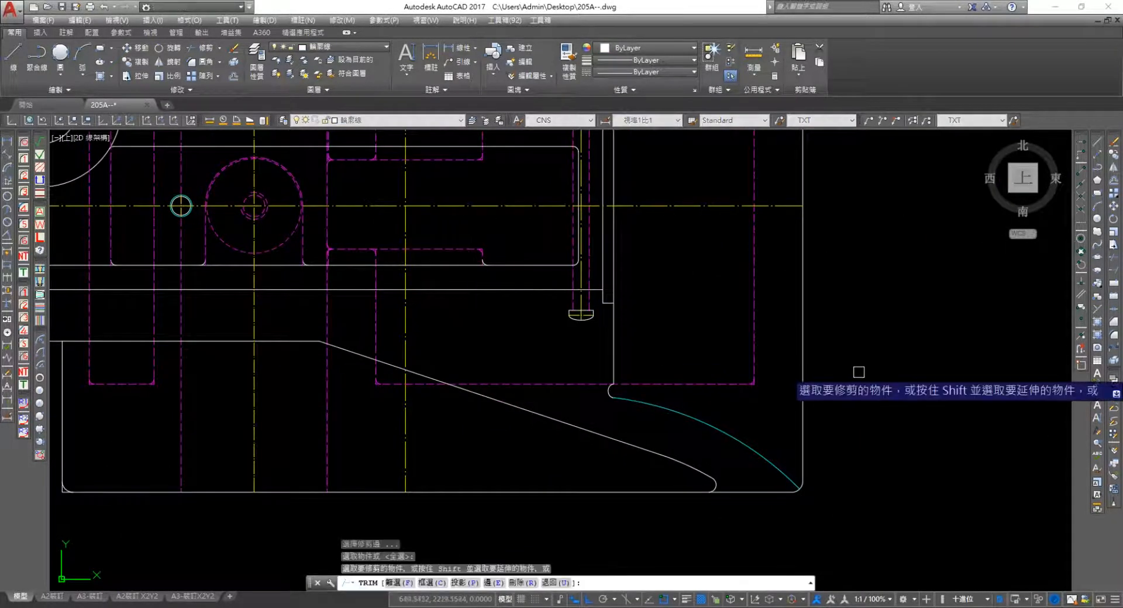
{"action": "scroll", "coordinate": [570, 277], "scroll_direction": "down", "scroll_amount": 5}
{"action": "scroll", "coordinate": [673, 324], "scroll_direction": "up", "scroll_amount": 6}
{"action": "middle_click_drag", "start_coordinate": [735, 321], "coordinate": [671, 235]}
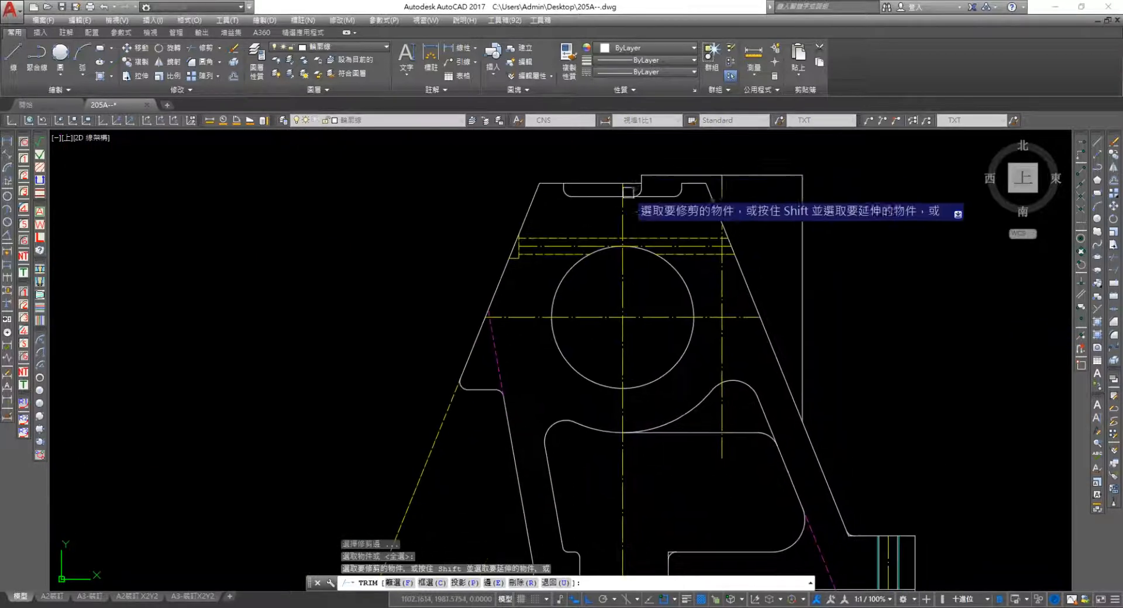
{"action": "left_click", "coordinate": [727, 451]}
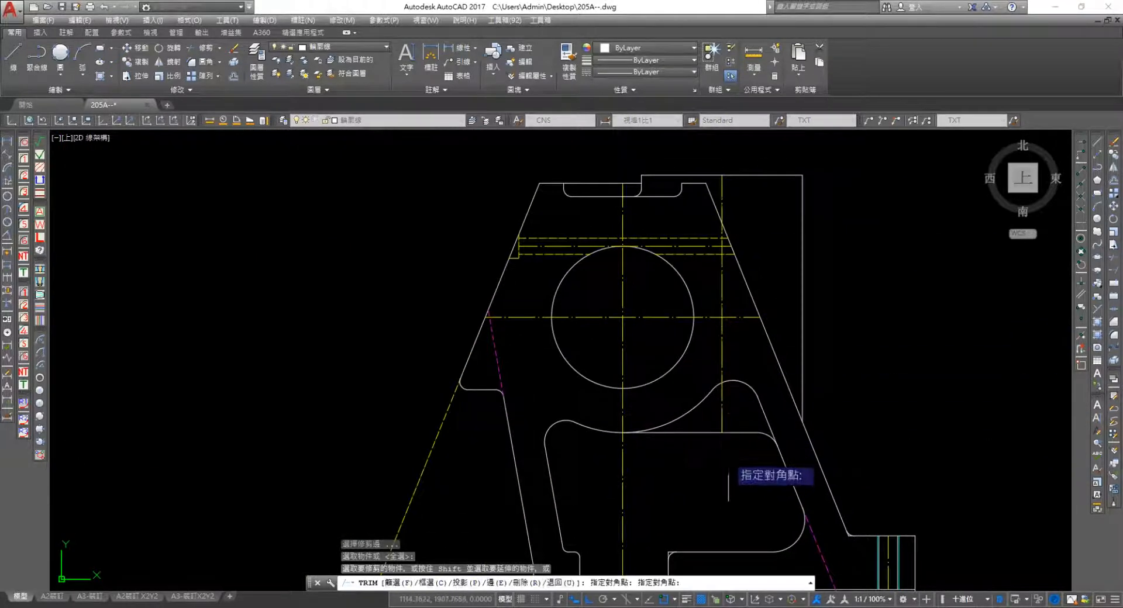
{"action": "left_click", "coordinate": [730, 456]}
{"action": "left_click", "coordinate": [727, 421]}
{"action": "left_click", "coordinate": [717, 409]}
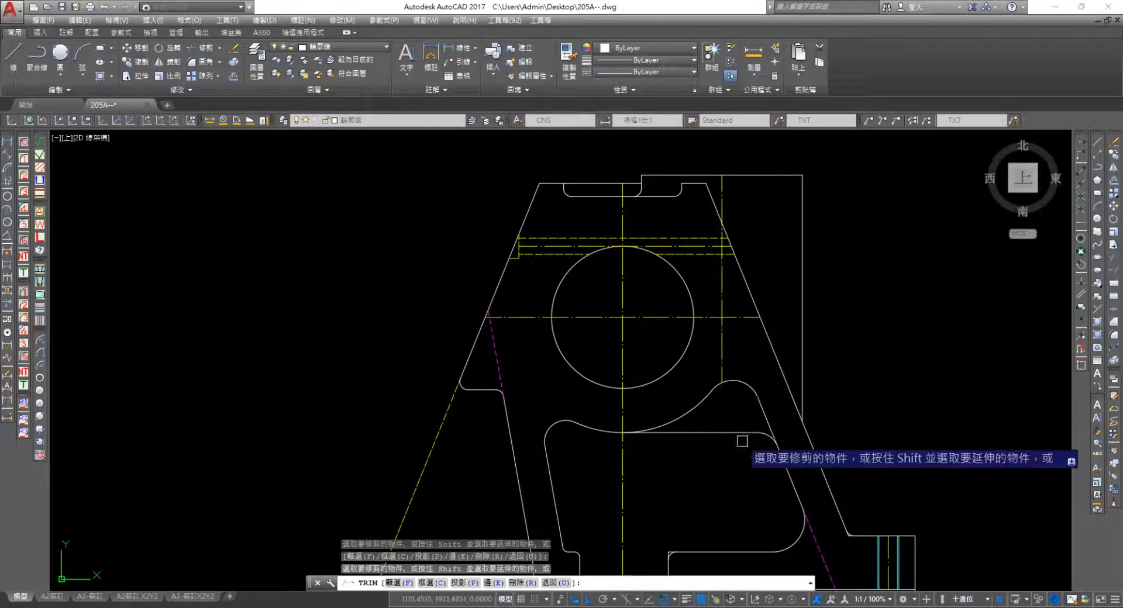
Extend the bore's horizontal centre line in the rightmost view to the vertical outer edge of the boss
{"action": "middle_click_drag", "start_coordinate": [740, 439], "coordinate": [708, 212]}
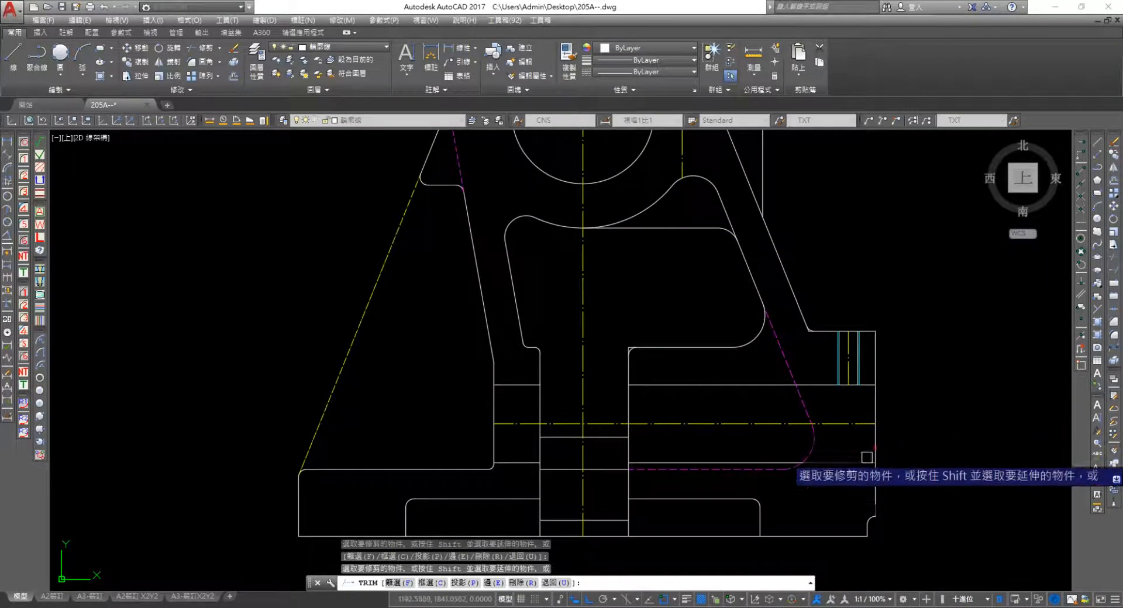
{"action": "middle_click_drag", "start_coordinate": [677, 439], "coordinate": [704, 321]}
{"action": "middle_click_drag", "start_coordinate": [492, 318], "coordinate": [544, 486]}
{"action": "scroll", "coordinate": [559, 377], "scroll_direction": "down", "scroll_amount": 2}
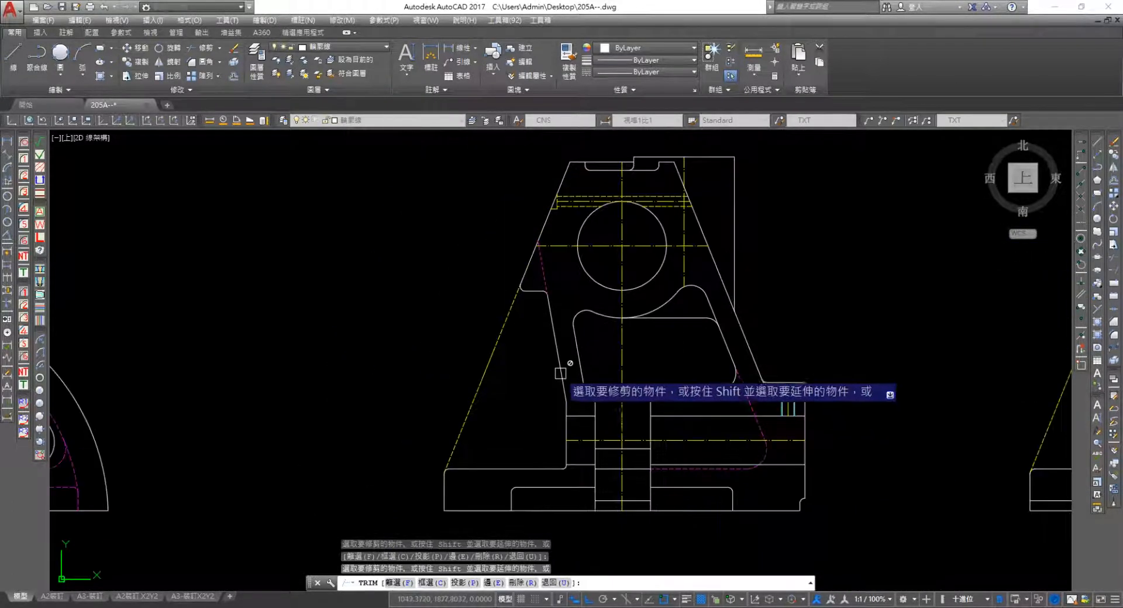
{"action": "middle_click_drag", "start_coordinate": [727, 263], "coordinate": [131, 269]}
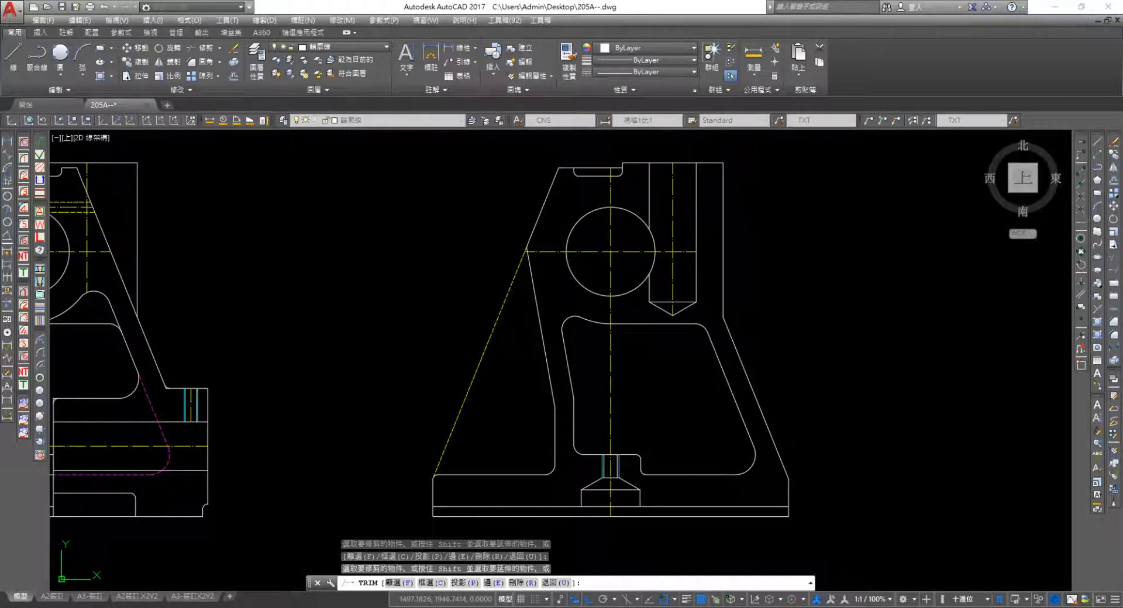
{"action": "key", "text": "Escape"}
{"action": "type", "text": "ex"}
{"action": "key", "text": "space"}
{"action": "left_click", "coordinate": [724, 261]}
{"action": "key", "text": "space"}
{"action": "left_click", "coordinate": [689, 251]}
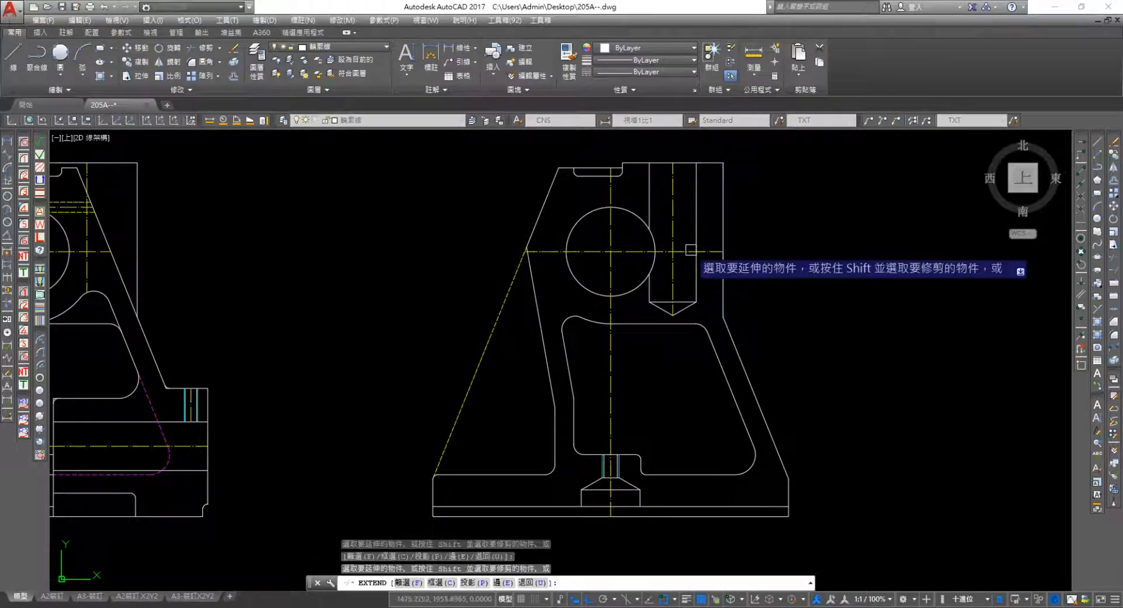
{"action": "key", "text": "Escape"}
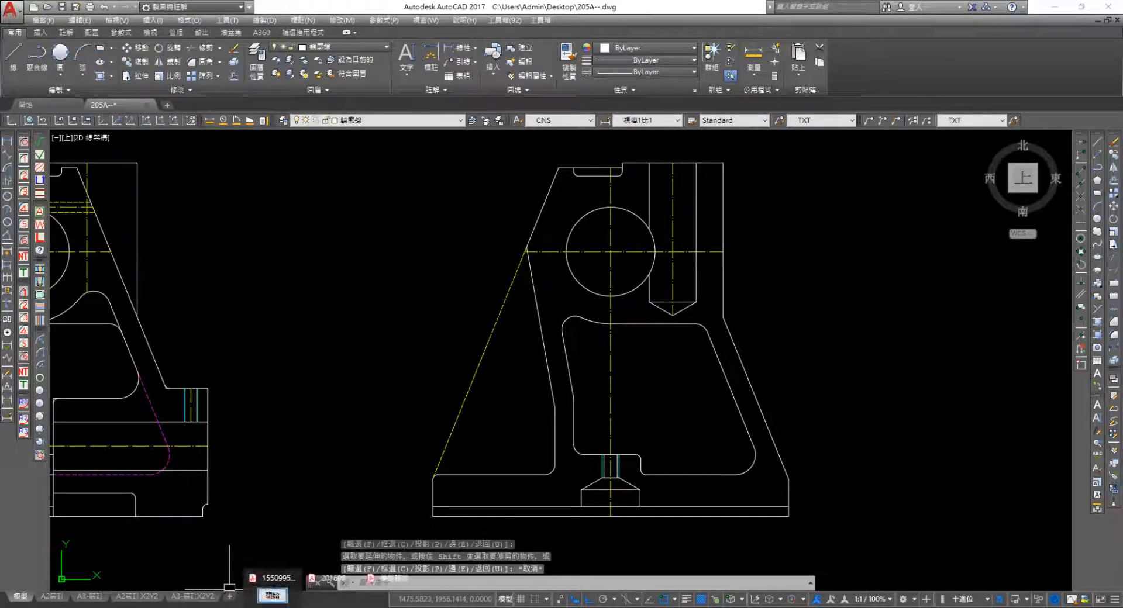
Switch to Adobe Acrobat Reader and bring up the reference PDF showing the section A-A assembly drawing
{"action": "mouse_move", "coordinate": [244, 600]}
{"action": "left_click", "coordinate": [312, 574]}
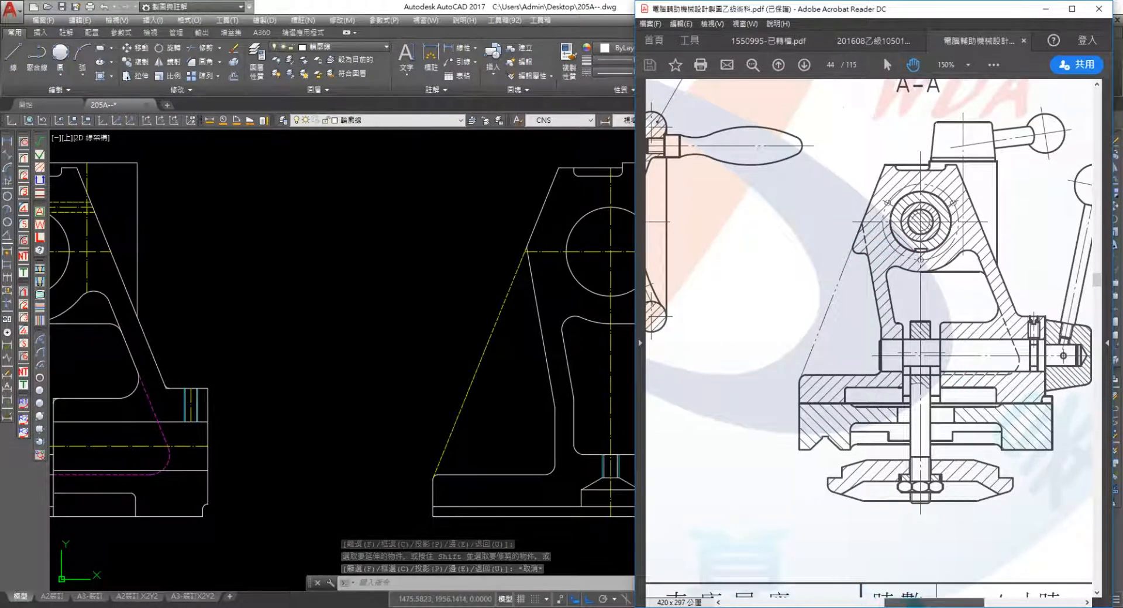
Compare the middle and rightmost side views with section A-A and its neighbouring section in the reference PDF
{"action": "left_click_drag", "start_coordinate": [922, 602], "coordinate": [1019, 603]}
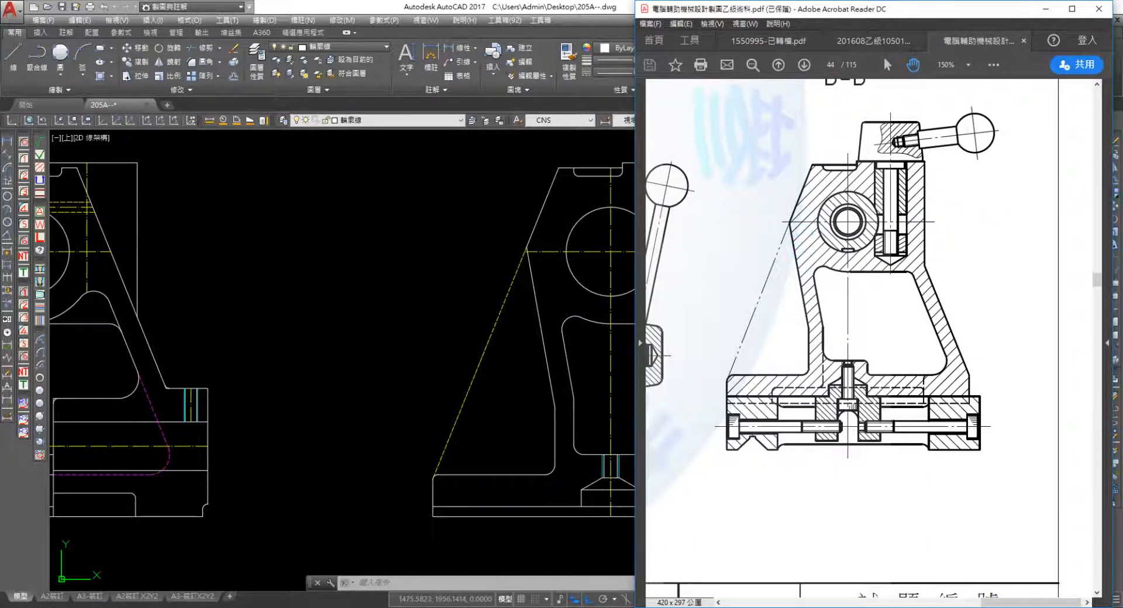
{"action": "key", "text": "alt+Tab"}
{"action": "middle_click_drag", "start_coordinate": [448, 296], "coordinate": [707, 331]}
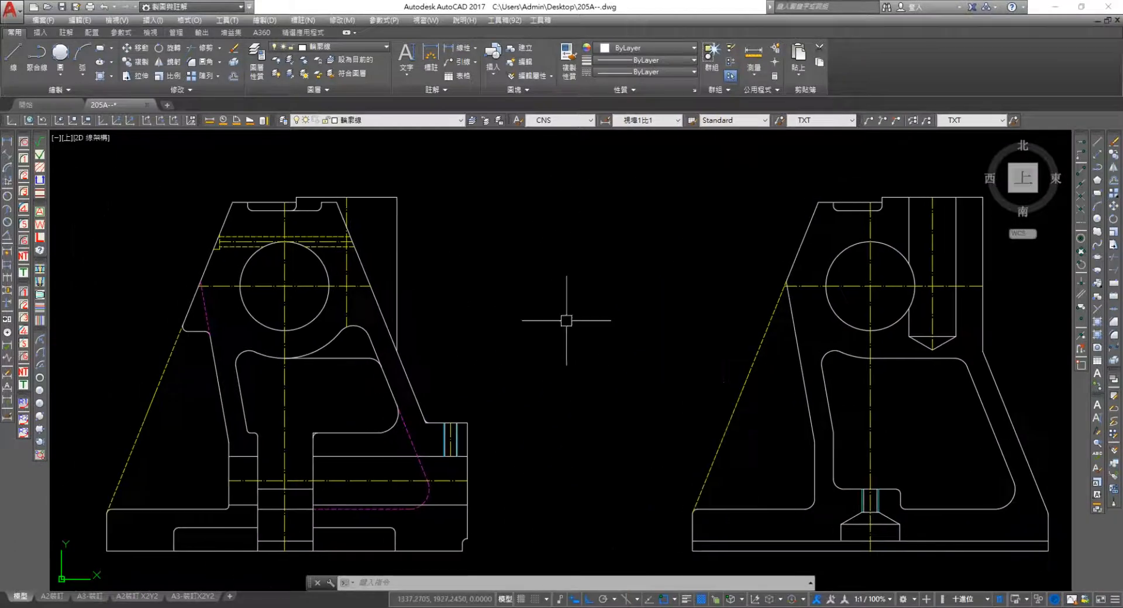
{"action": "middle_click_drag", "start_coordinate": [409, 289], "coordinate": [472, 295]}
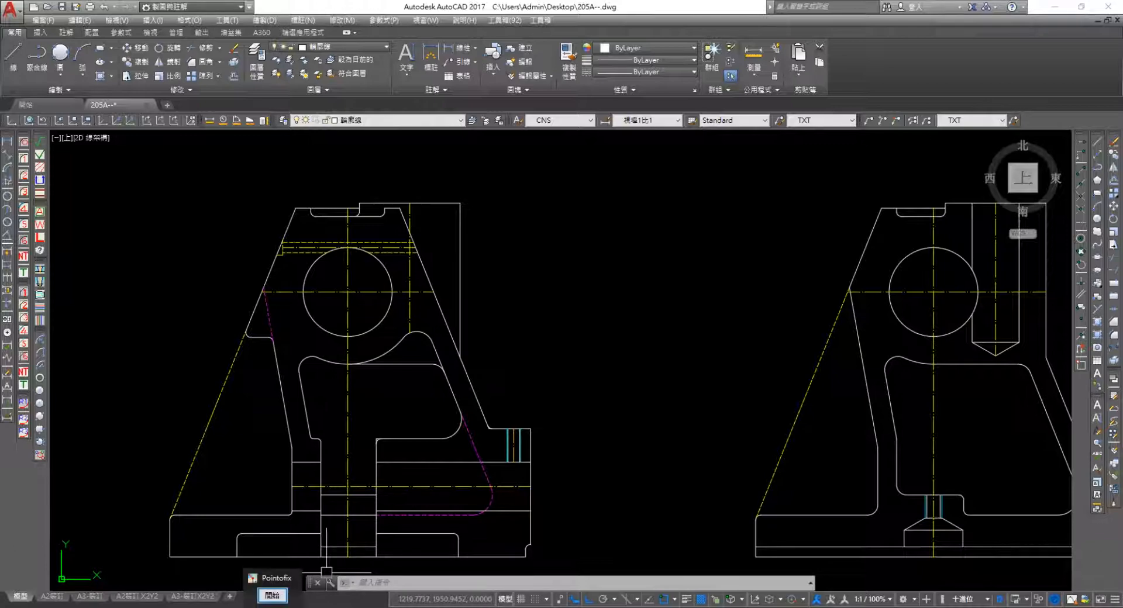
{"action": "mouse_move", "coordinate": [242, 607]}
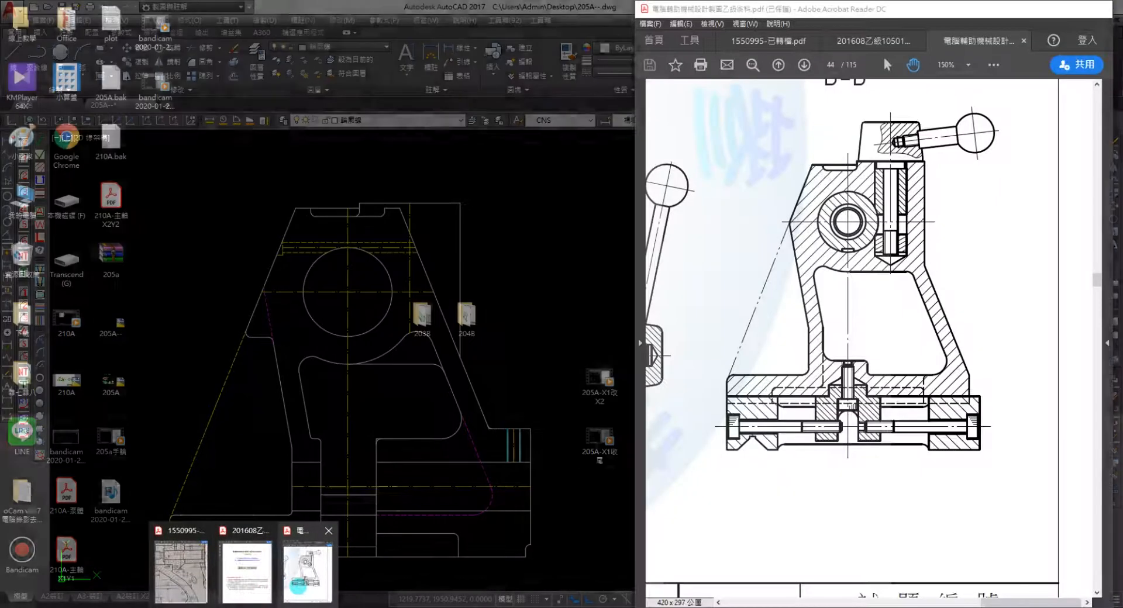
{"action": "left_click", "coordinate": [307, 571]}
{"action": "left_click_drag", "start_coordinate": [750, 330], "coordinate": [966, 283]}
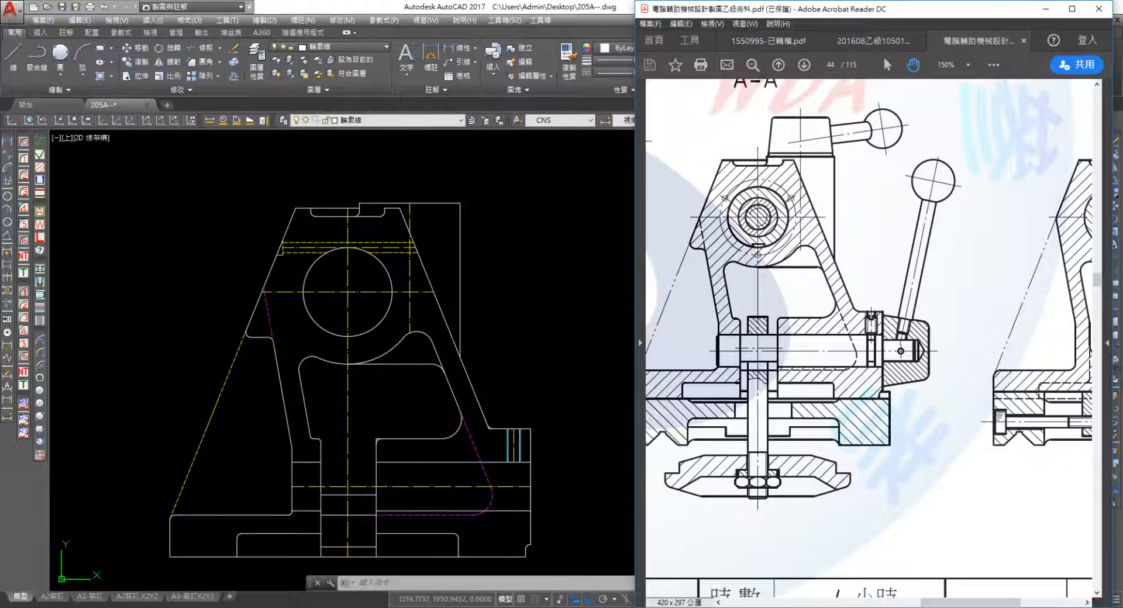
Return to AutoCAD and scale all the drawing views by a factor of 1/2 about a point between the views
{"action": "left_click", "coordinate": [161, 369]}
{"action": "scroll", "coordinate": [229, 363], "scroll_direction": "down", "scroll_amount": 3}
{"action": "middle_click_drag", "start_coordinate": [237, 362], "coordinate": [448, 320]}
{"action": "middle_click_drag", "start_coordinate": [350, 293], "coordinate": [462, 349]}
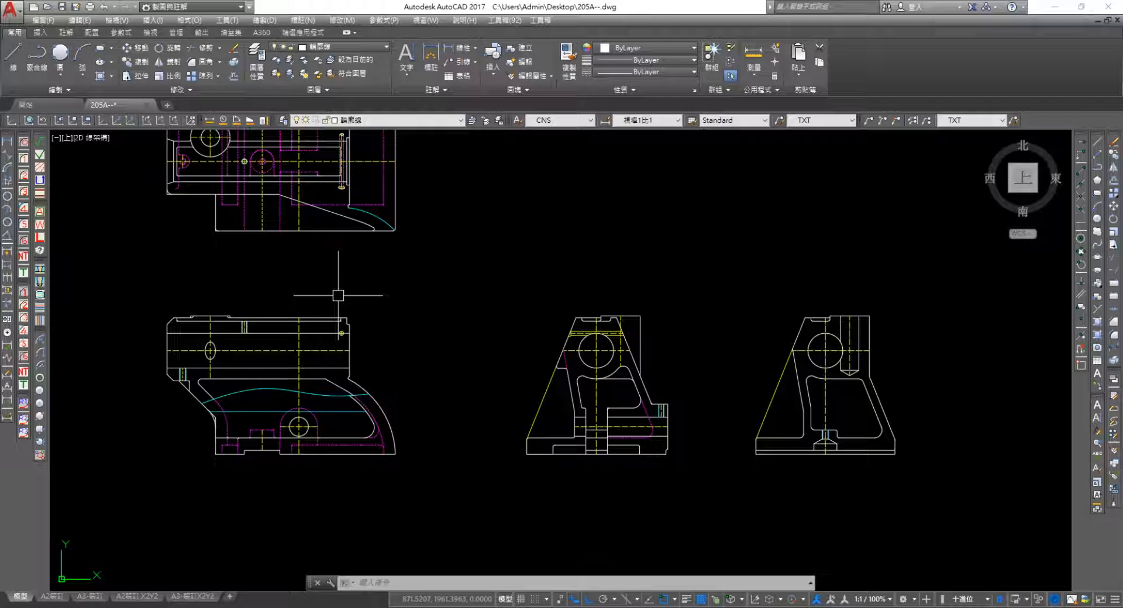
{"action": "scroll", "coordinate": [338, 295], "scroll_direction": "down", "scroll_amount": 2}
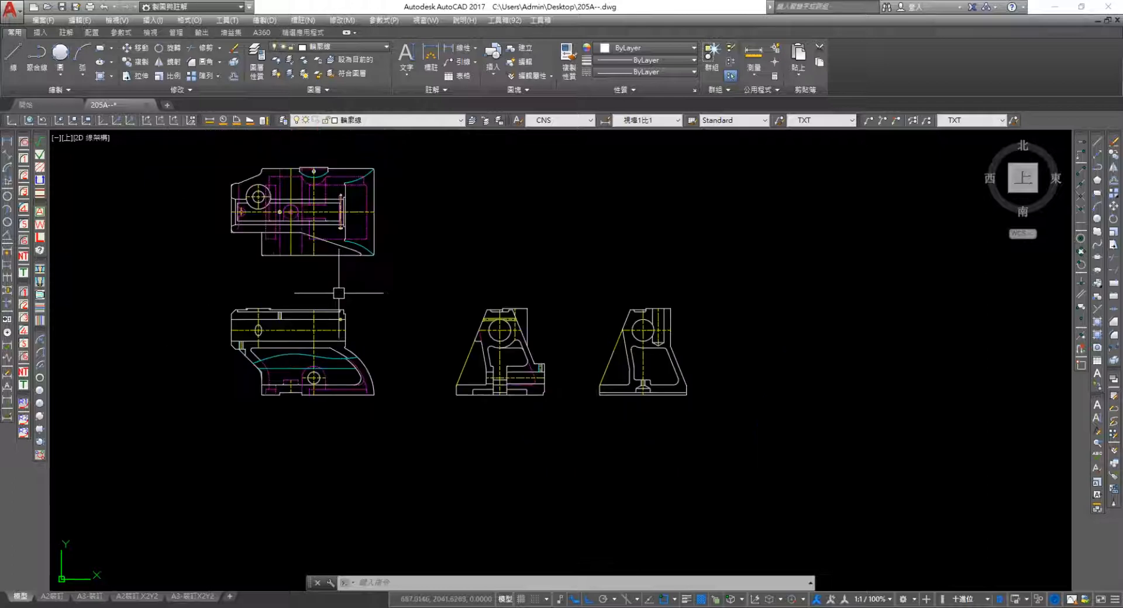
{"action": "middle_click_drag", "start_coordinate": [333, 230], "coordinate": [383, 238]}
{"action": "left_click", "coordinate": [226, 150]}
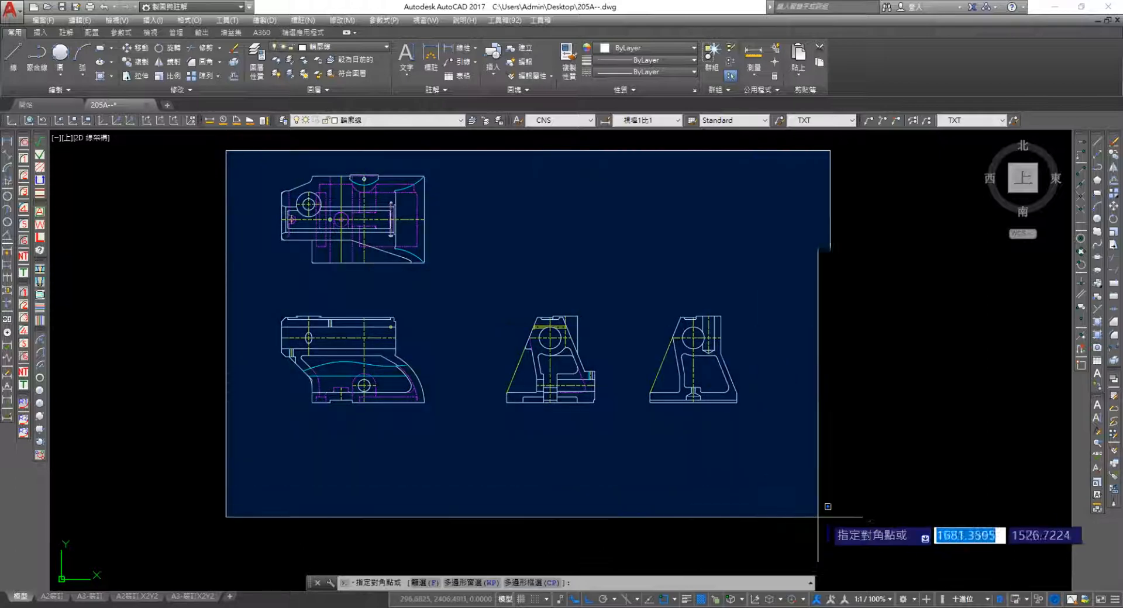
{"action": "left_click", "coordinate": [824, 461]}
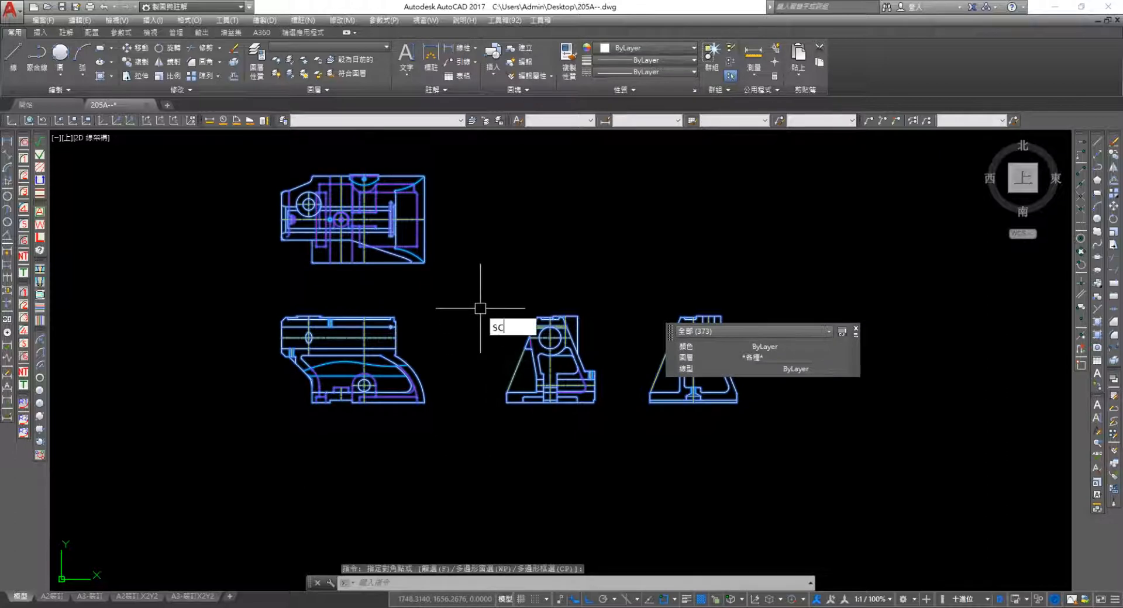
{"action": "key", "text": "Return"}
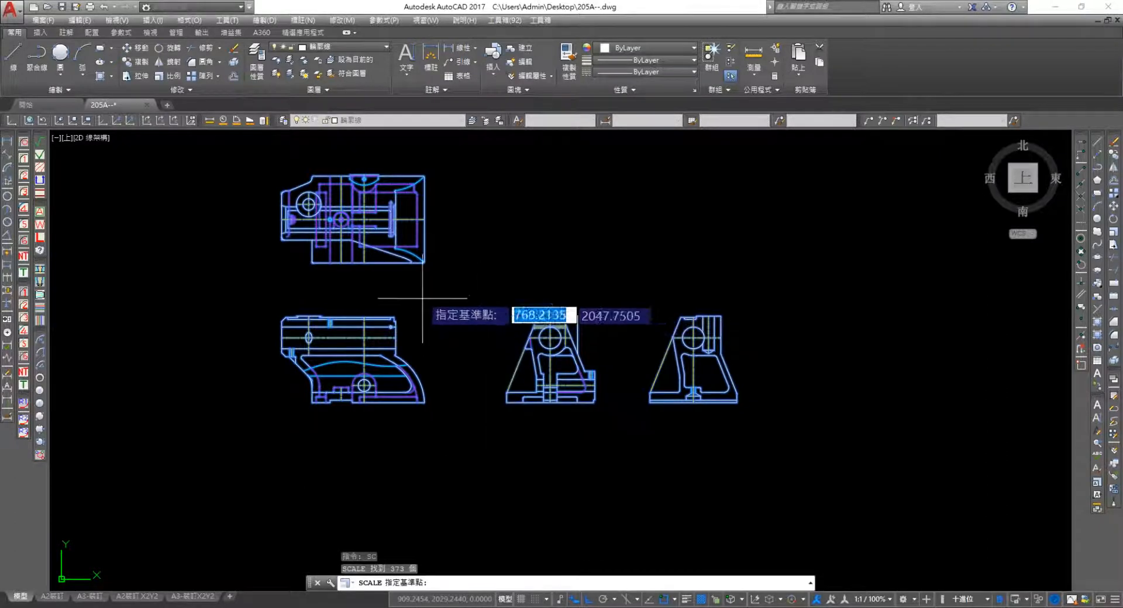
{"action": "left_click", "coordinate": [507, 291]}
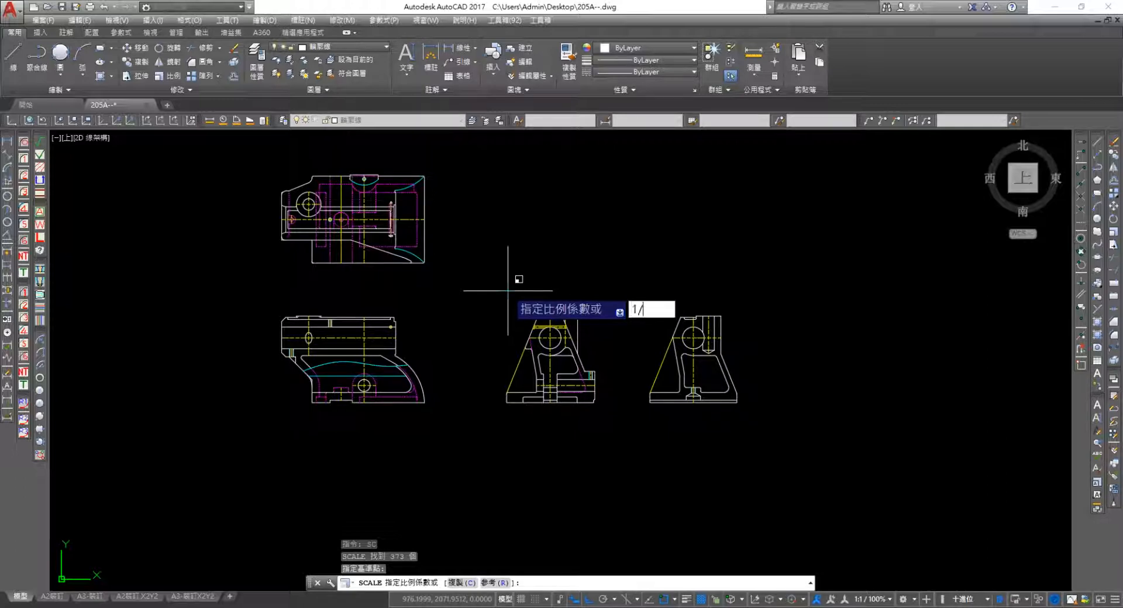
{"action": "type", "text": "1/2"}
{"action": "key", "text": "Return"}
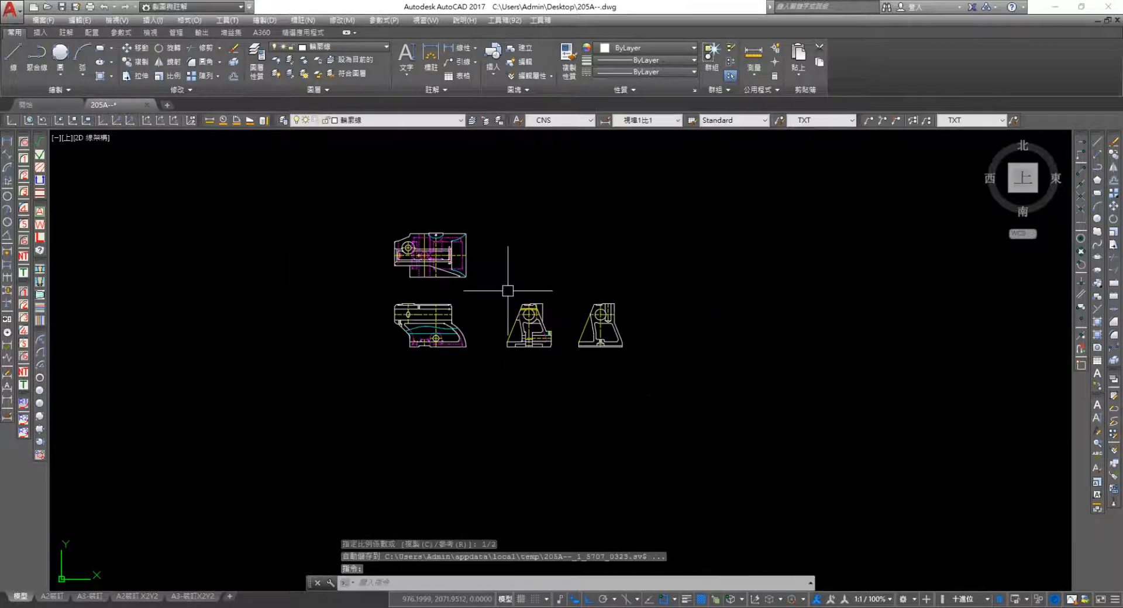
Use Lengthen with a delta of 2 to extend the left end of the top view's main horizontal centre line
{"action": "scroll", "coordinate": [468, 245], "scroll_direction": "up", "scroll_amount": 6}
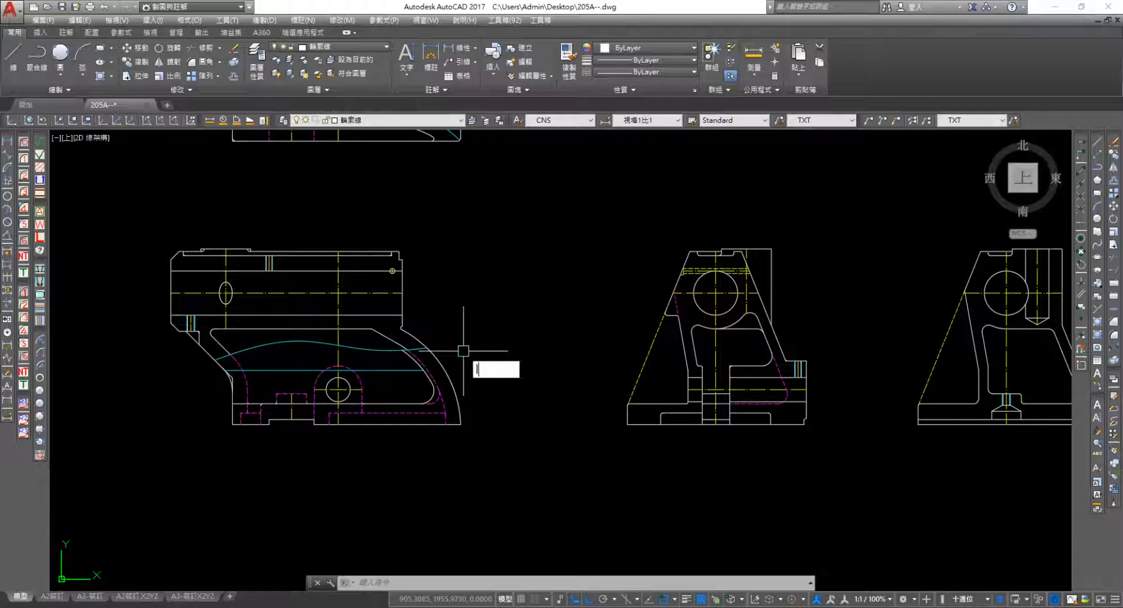
{"action": "type", "text": "len"}
{"action": "key", "text": "Return"}
{"action": "type", "text": "de"}
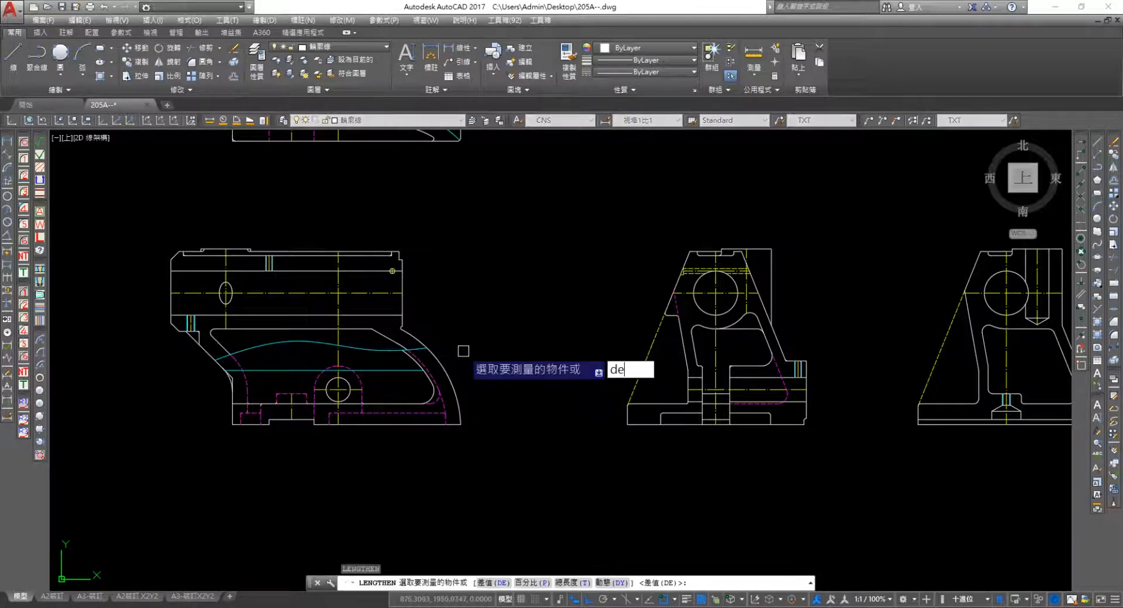
{"action": "key", "text": "Return"}
{"action": "type", "text": "2"}
{"action": "key", "text": "Return"}
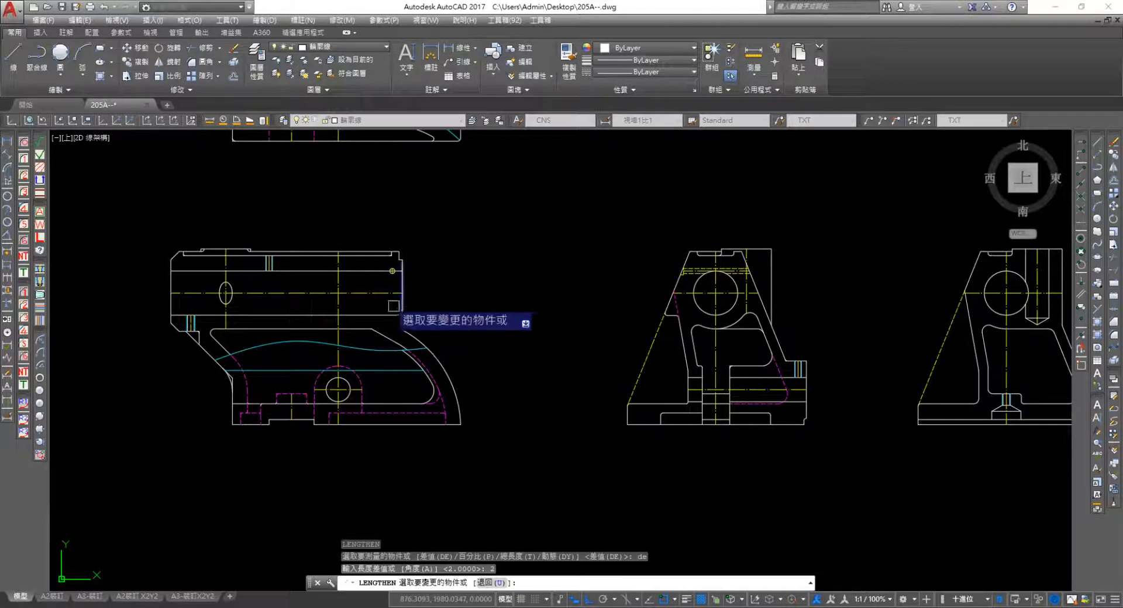
{"action": "scroll", "coordinate": [340, 357], "scroll_direction": "up", "scroll_amount": 5}
{"action": "scroll", "coordinate": [341, 357], "scroll_direction": "up", "scroll_amount": 2}
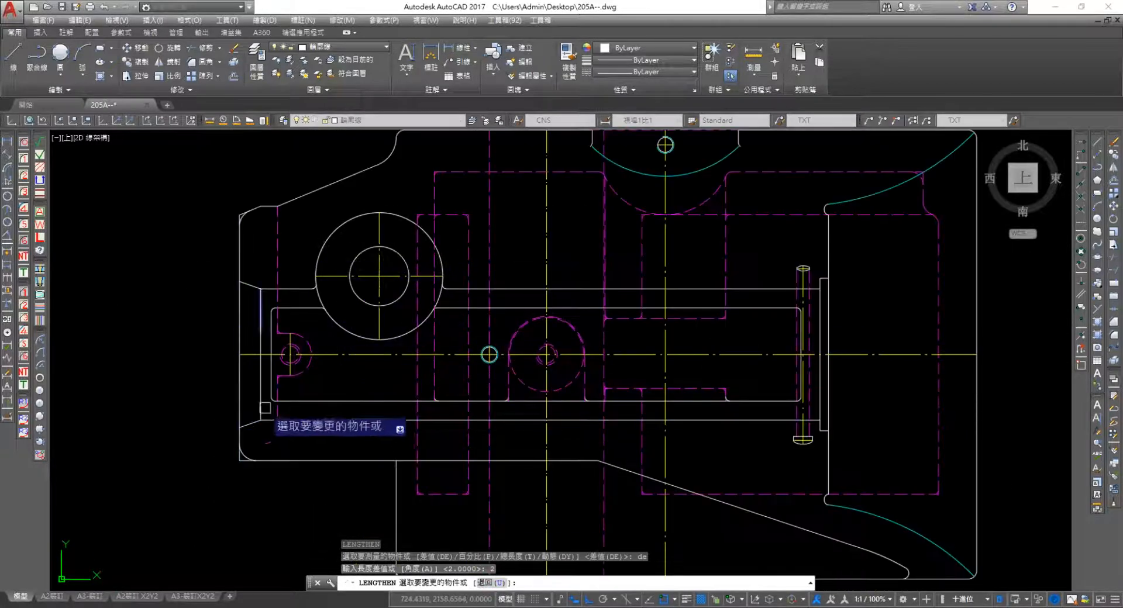
{"action": "left_click", "coordinate": [246, 351]}
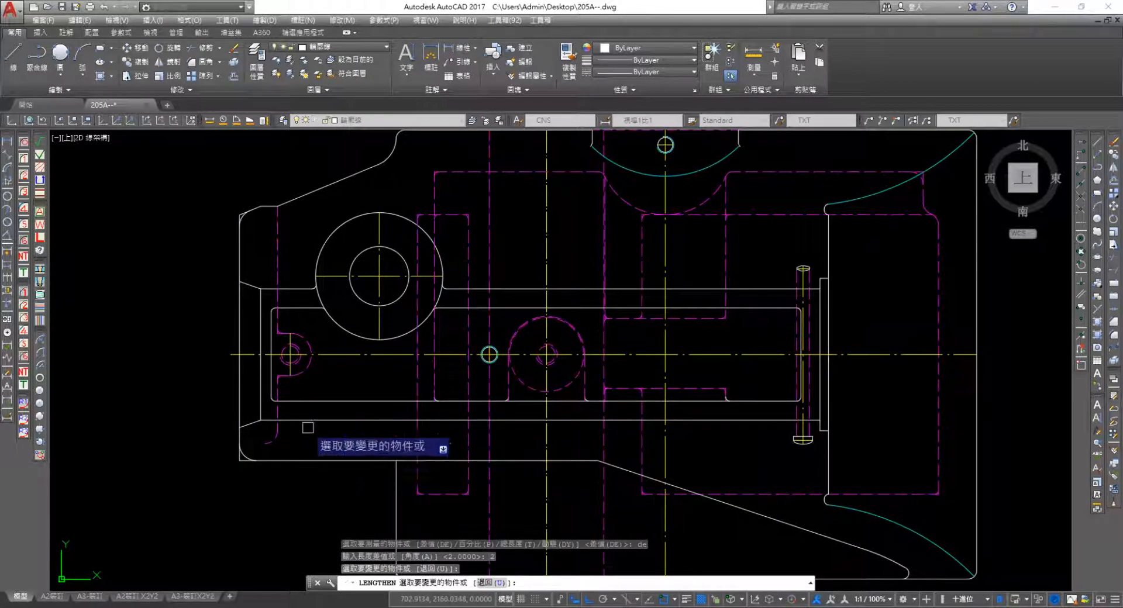
Lengthen by 2 the vertical centre line of the top view's leftmost hidden hole and both centre lines of the large circular boss
{"action": "scroll", "coordinate": [291, 348], "scroll_direction": "up", "scroll_amount": 2}
{"action": "left_click", "coordinate": [292, 323]}
{"action": "left_click", "coordinate": [290, 369]}
{"action": "middle_click_drag", "start_coordinate": [381, 381], "coordinate": [312, 448]}
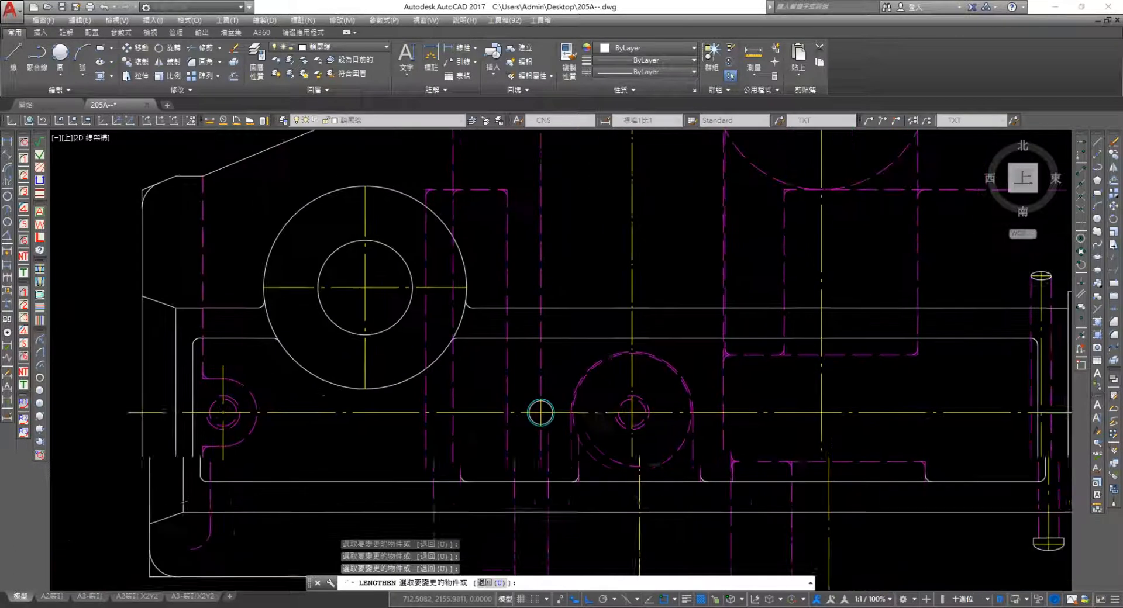
{"action": "left_click", "coordinate": [367, 375]}
{"action": "left_click", "coordinate": [286, 293]}
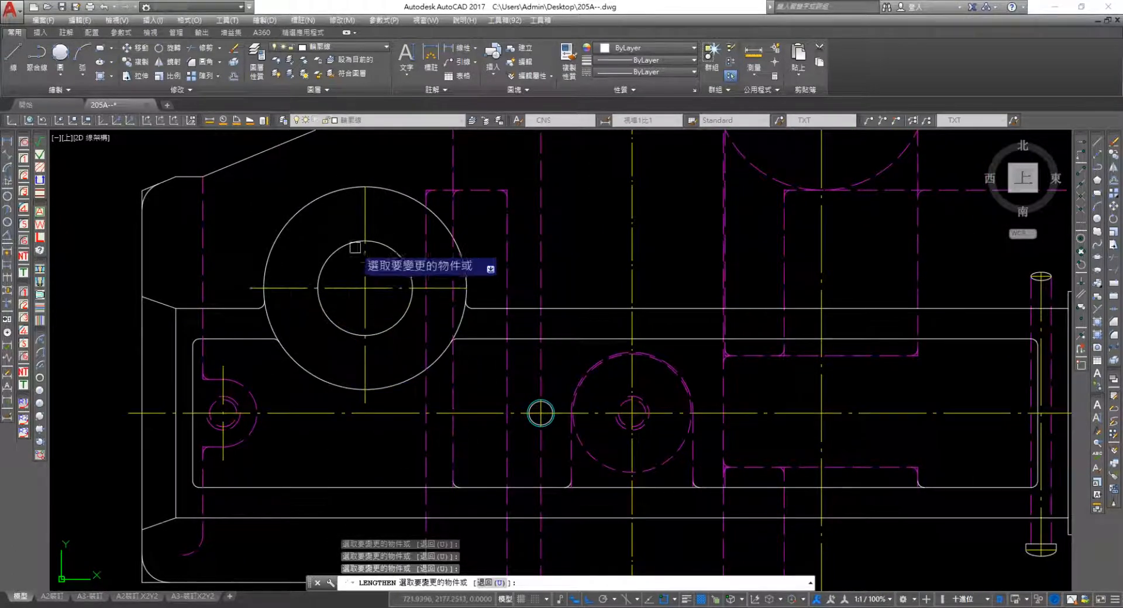
{"action": "left_click", "coordinate": [440, 290]}
Lengthen by 2 the small tapped hole's vertical centre line and the lower ends of the top view's long vertical centre lines
{"action": "middle_click_drag", "start_coordinate": [463, 396], "coordinate": [402, 331]}
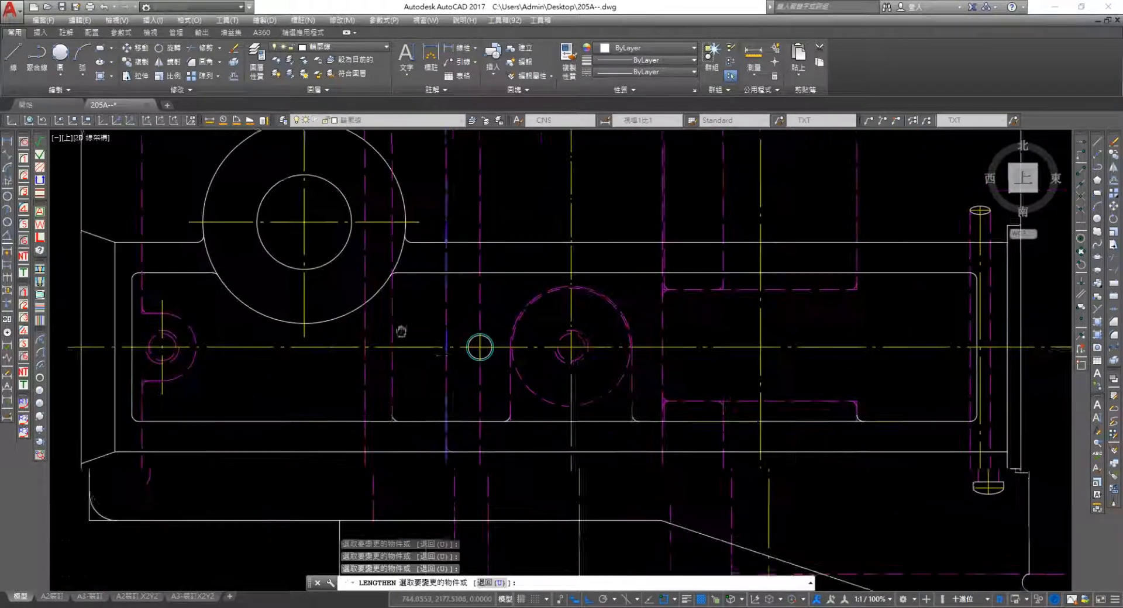
{"action": "scroll", "coordinate": [477, 365], "scroll_direction": "up", "scroll_amount": 4}
{"action": "left_click", "coordinate": [484, 304]}
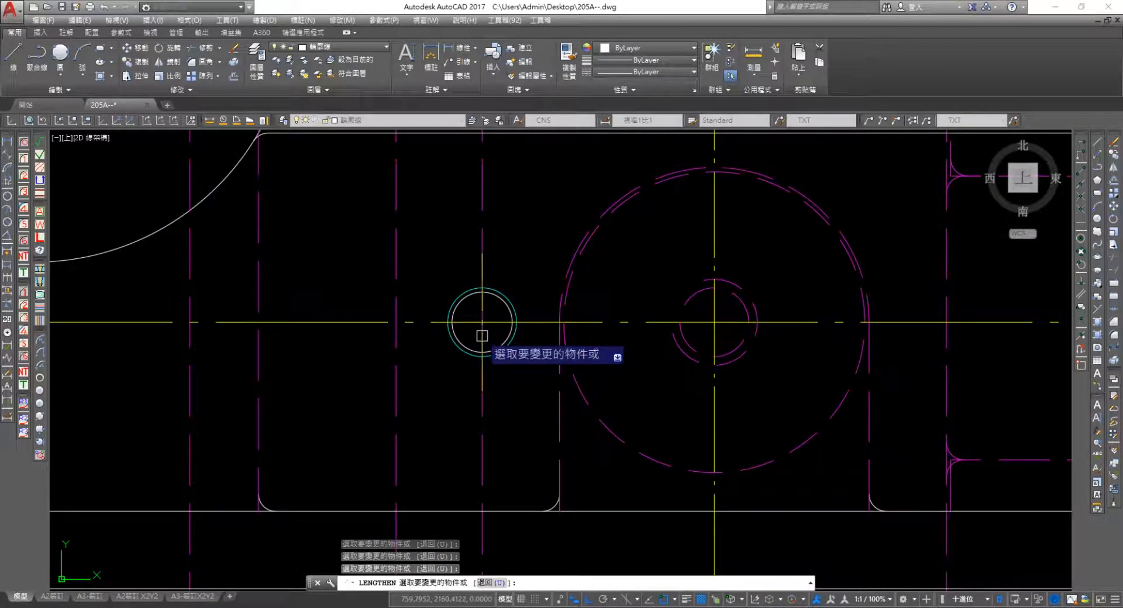
{"action": "scroll", "coordinate": [482, 336], "scroll_direction": "down", "scroll_amount": 8}
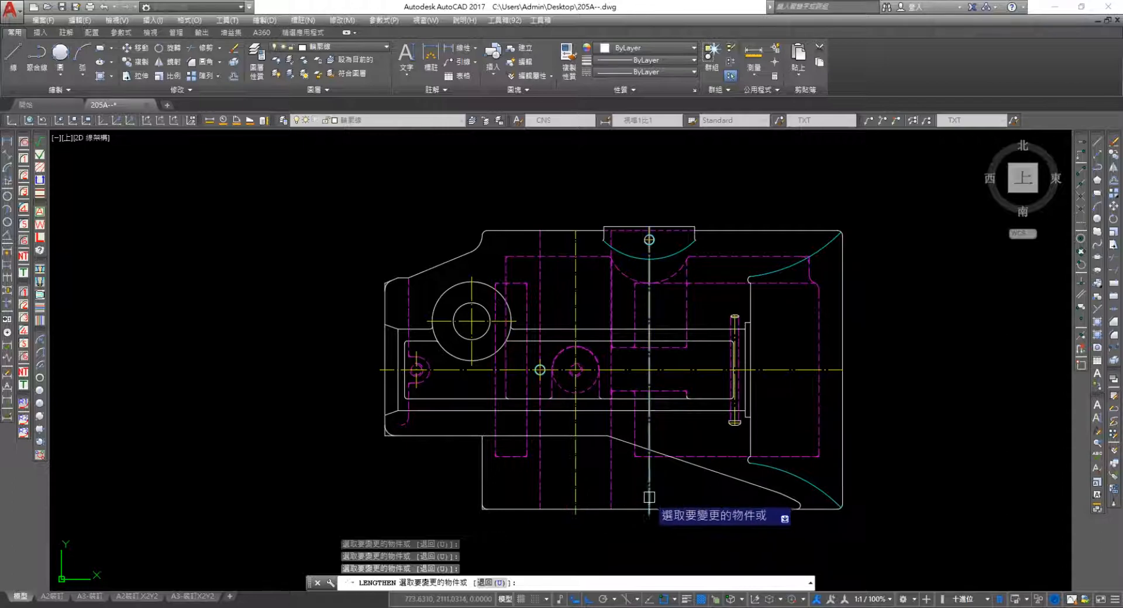
Lengthen by 2 the horizontal centre line of the small tapped hole in the upper boss and the upper end of its vertical centre line
{"action": "left_click", "coordinate": [648, 236]}
{"action": "scroll", "coordinate": [649, 237], "scroll_direction": "up", "scroll_amount": 4}
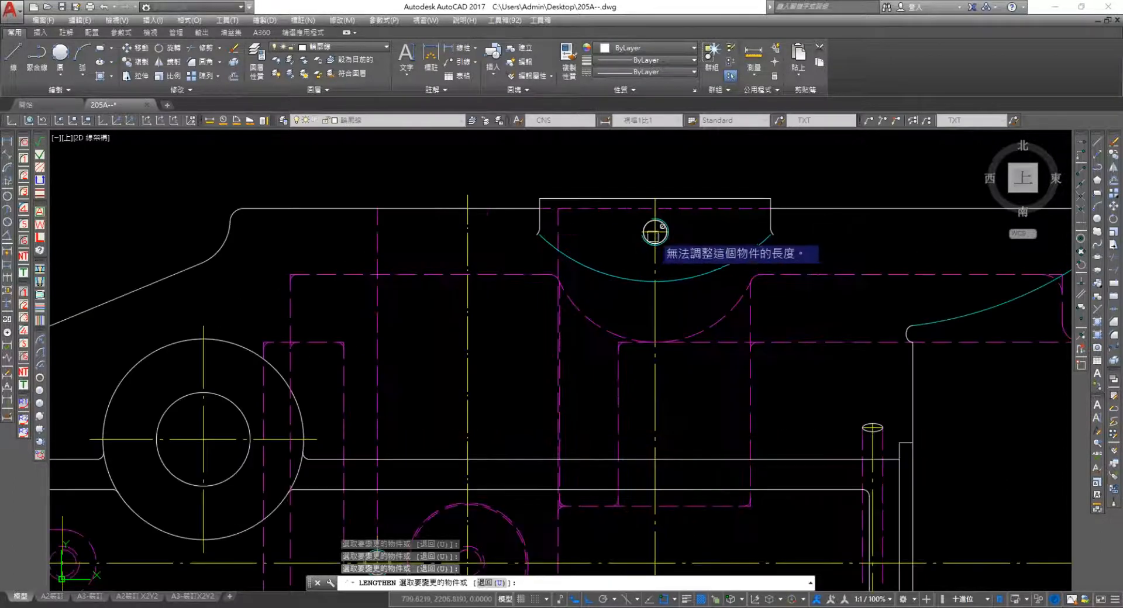
{"action": "scroll", "coordinate": [657, 210], "scroll_direction": "up", "scroll_amount": 5}
{"action": "left_click", "coordinate": [630, 306]}
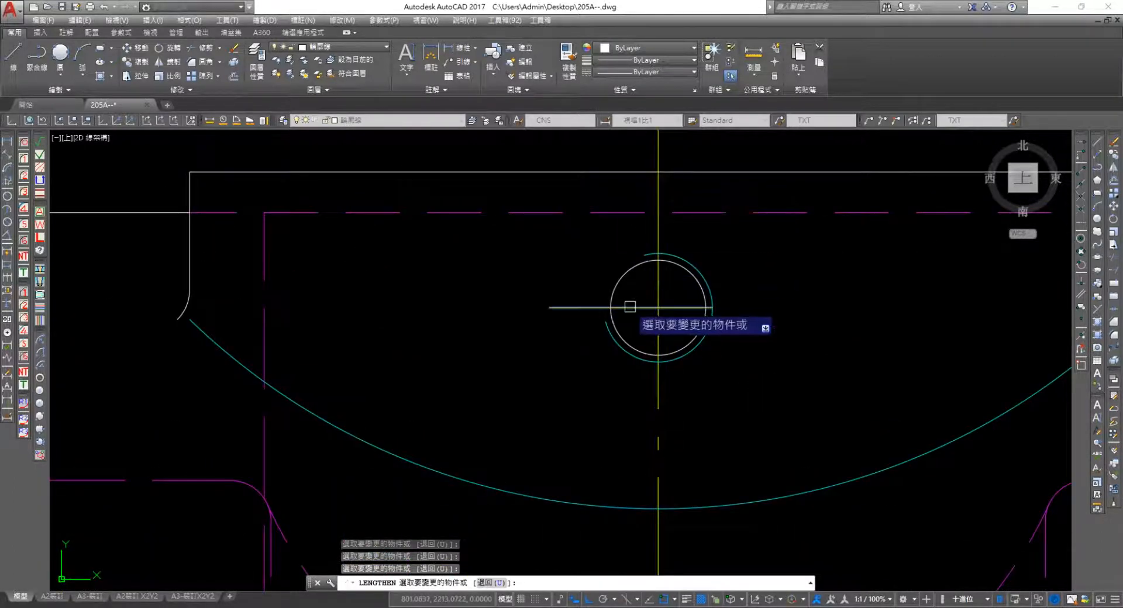
{"action": "scroll", "coordinate": [681, 312], "scroll_direction": "down", "scroll_amount": 5}
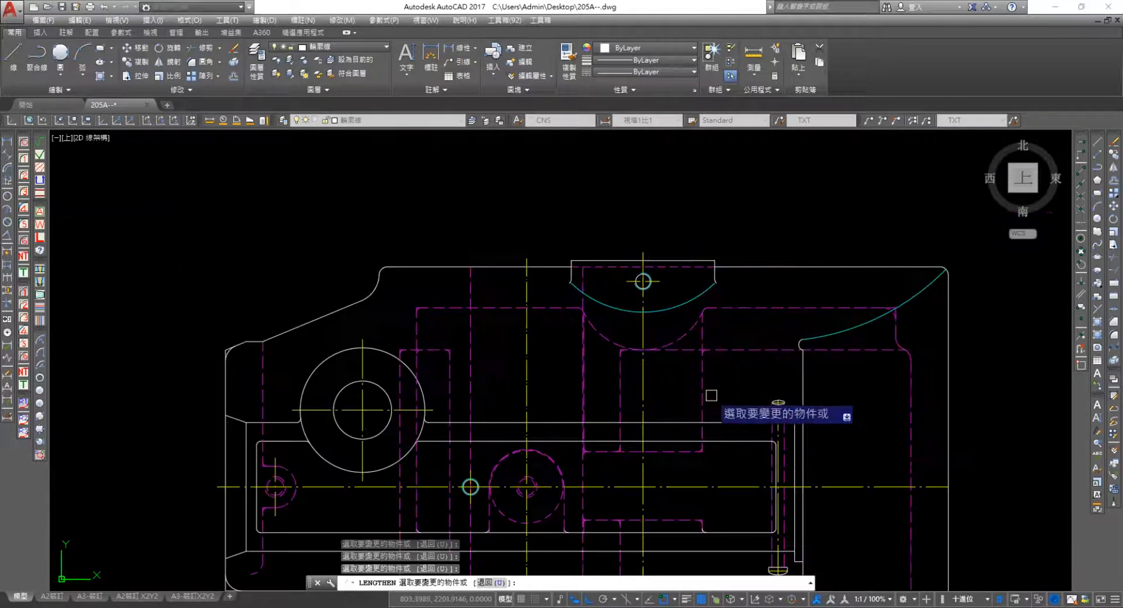
Lengthen by 2 the vertical pin hole's centre line and the short cross centre lines at its two ends in the top view
{"action": "scroll", "coordinate": [657, 275], "scroll_direction": "up", "scroll_amount": 1}
{"action": "scroll", "coordinate": [658, 275], "scroll_direction": "up", "scroll_amount": 2}
{"action": "scroll", "coordinate": [612, 256], "scroll_direction": "up", "scroll_amount": 2}
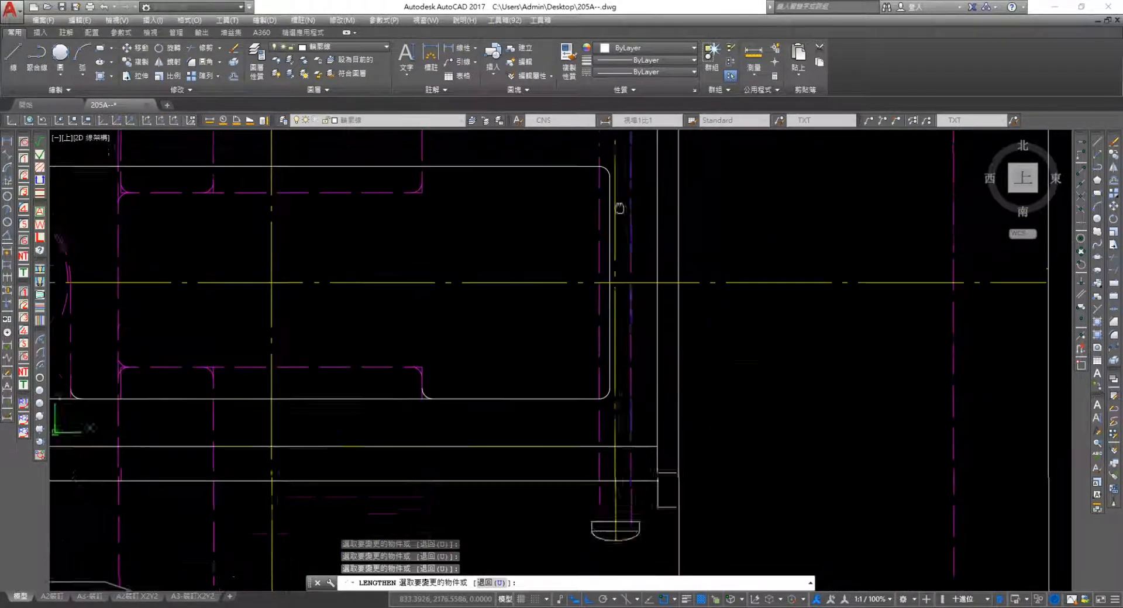
{"action": "scroll", "coordinate": [604, 466], "scroll_direction": "up", "scroll_amount": 2}
{"action": "left_click", "coordinate": [607, 437]}
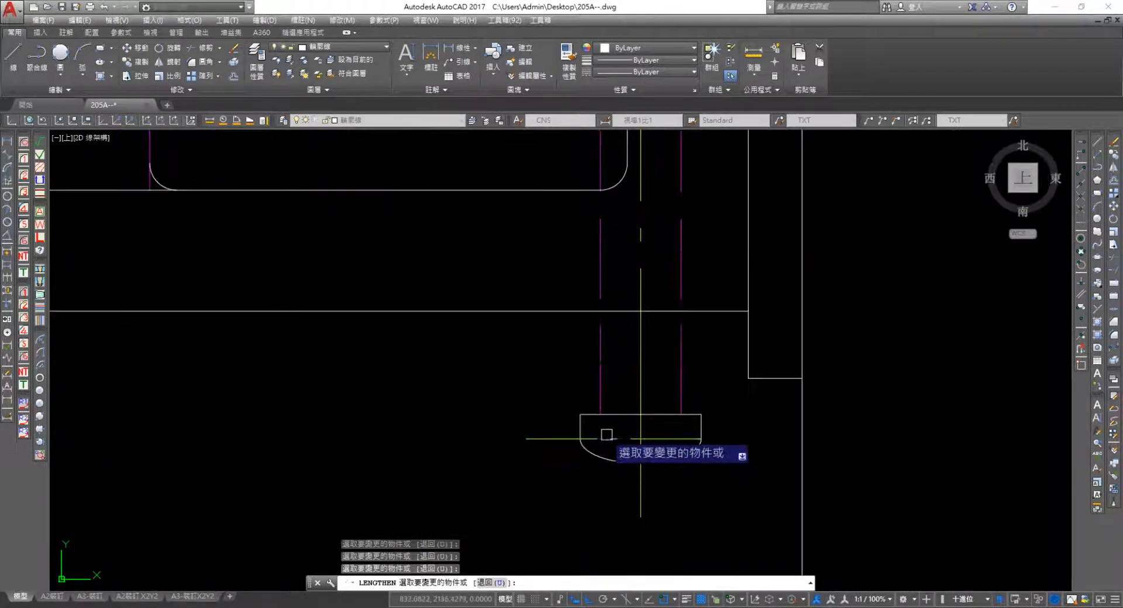
{"action": "scroll", "coordinate": [675, 437], "scroll_direction": "down", "scroll_amount": 5}
{"action": "scroll", "coordinate": [587, 283], "scroll_direction": "up", "scroll_amount": 4}
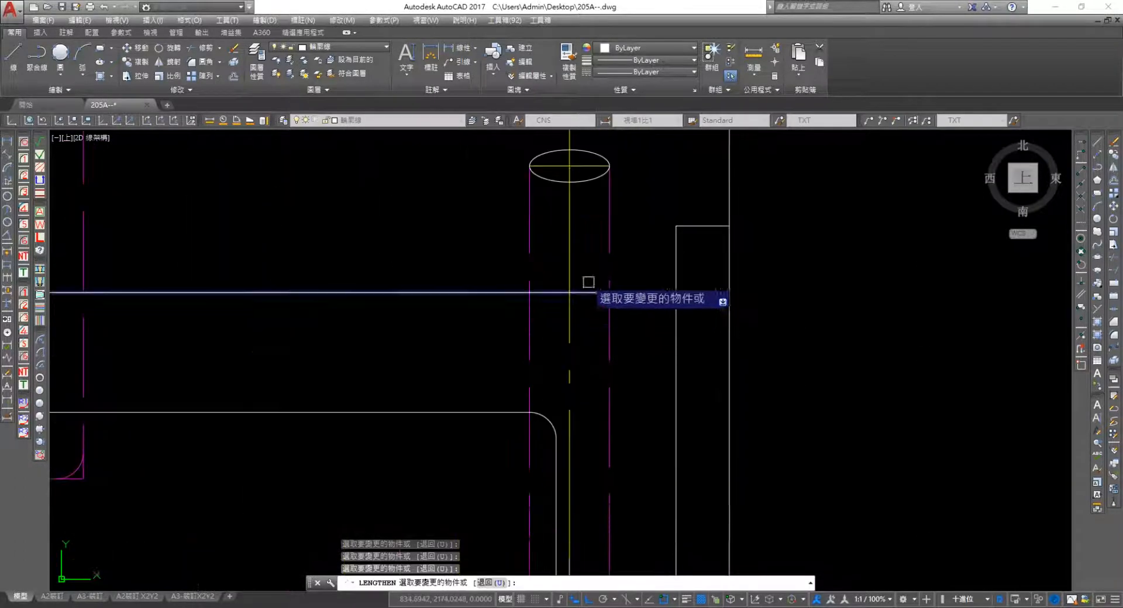
{"action": "scroll", "coordinate": [945, 456], "scroll_direction": "down", "scroll_amount": 4}
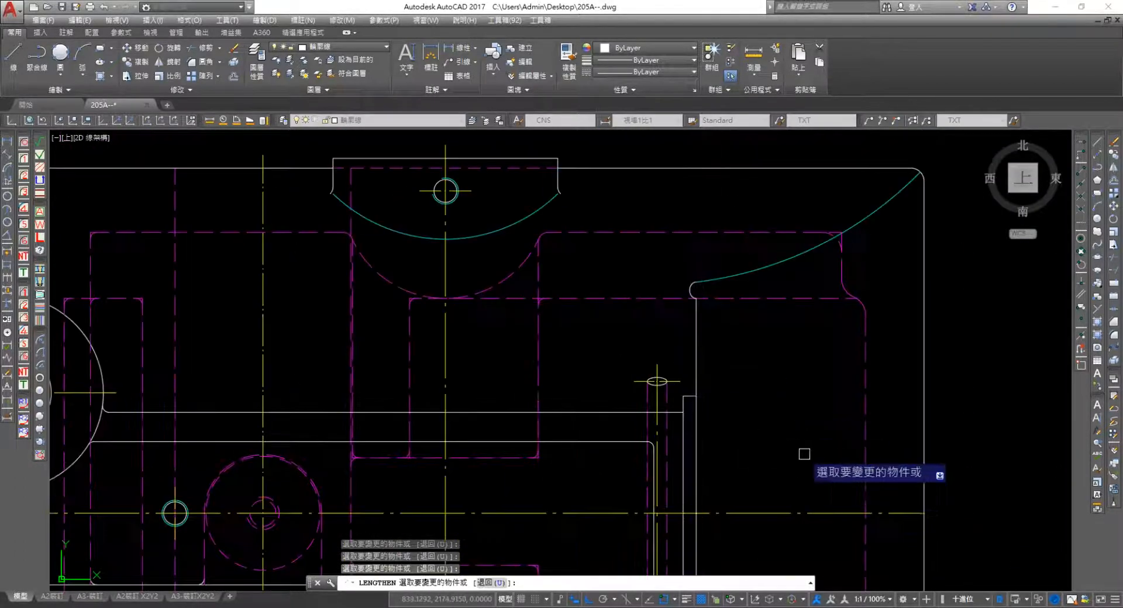
Lengthen by 2 the right end of the top view's main horizontal centre line
{"action": "scroll", "coordinate": [720, 304], "scroll_direction": "up", "scroll_amount": 1}
{"action": "scroll", "coordinate": [674, 432], "scroll_direction": "down", "scroll_amount": 4}
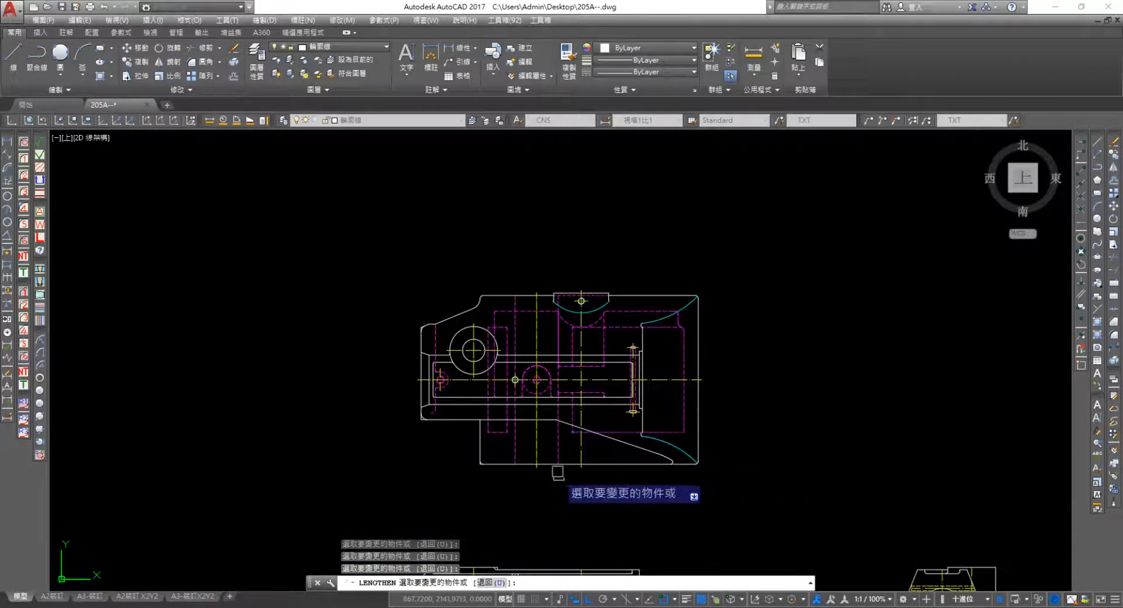
{"action": "scroll", "coordinate": [556, 466], "scroll_direction": "up", "scroll_amount": 4}
{"action": "scroll", "coordinate": [520, 510], "scroll_direction": "down", "scroll_amount": 4}
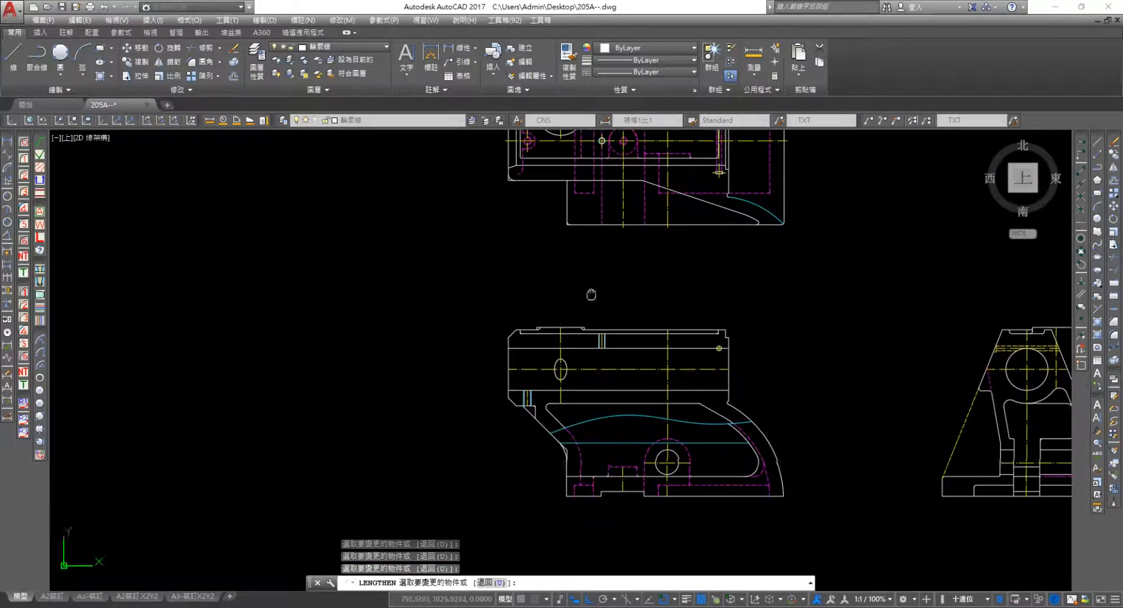
Lengthen by 2 the front view's centre lines through the elliptical opening, the two tapped holes and the small circle
{"action": "scroll", "coordinate": [574, 315], "scroll_direction": "up", "scroll_amount": 5}
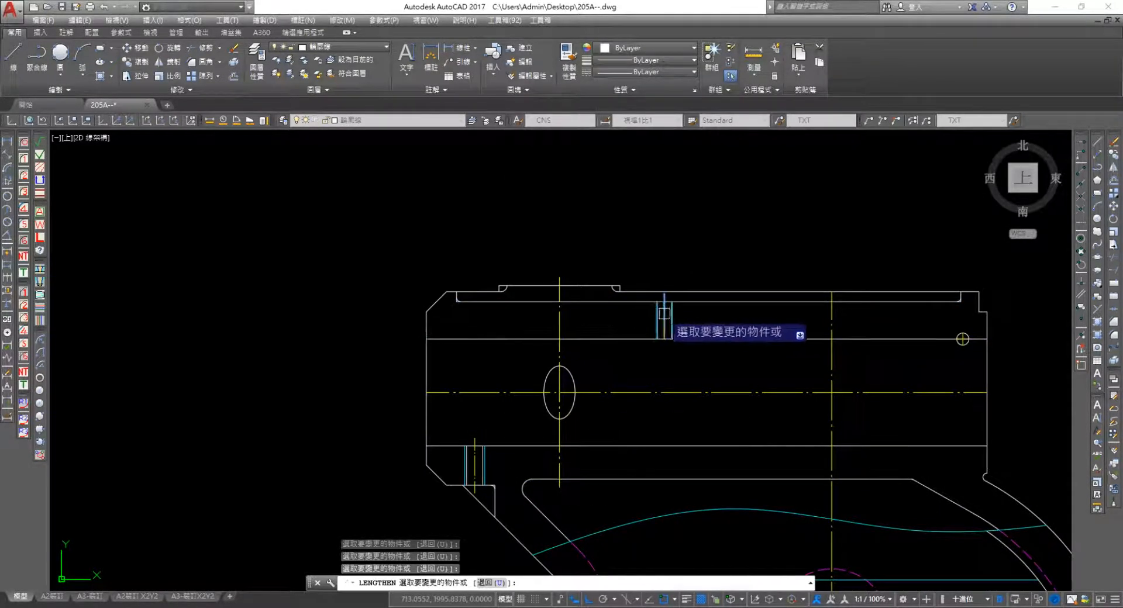
{"action": "scroll", "coordinate": [737, 357], "scroll_direction": "up", "scroll_amount": 5}
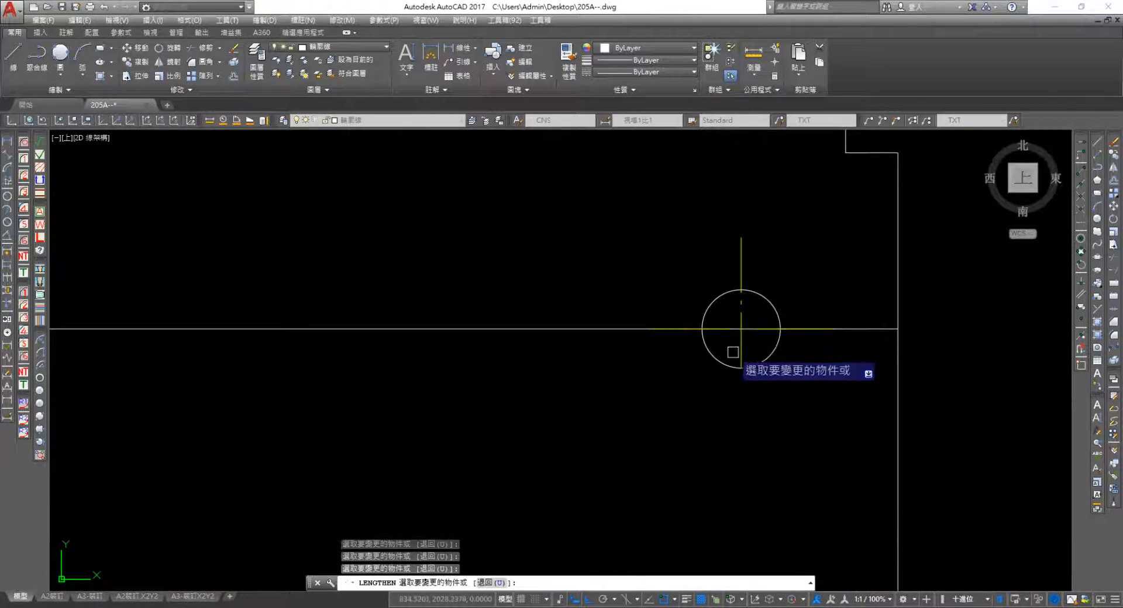
{"action": "scroll", "coordinate": [744, 344], "scroll_direction": "down", "scroll_amount": 5}
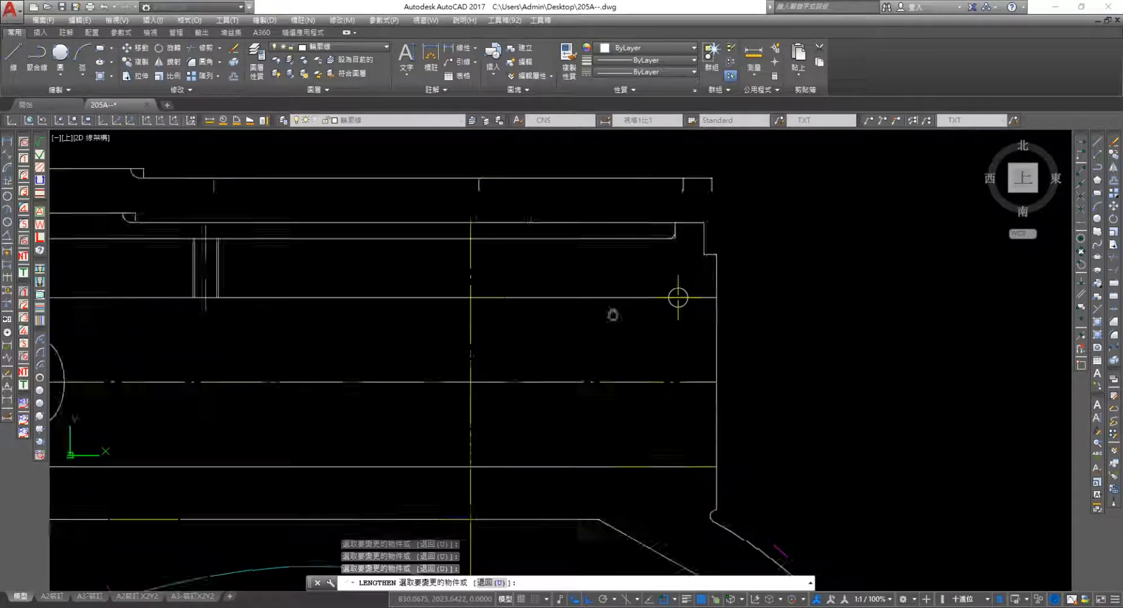
Lengthen by 2 both ends of the front view's long horizontal centre line and the upper end of its tall vertical centre line
{"action": "middle_click_drag", "start_coordinate": [540, 348], "coordinate": [754, 304]}
{"action": "left_click", "coordinate": [686, 231]}
{"action": "scroll", "coordinate": [760, 304], "scroll_direction": "down", "scroll_amount": 2}
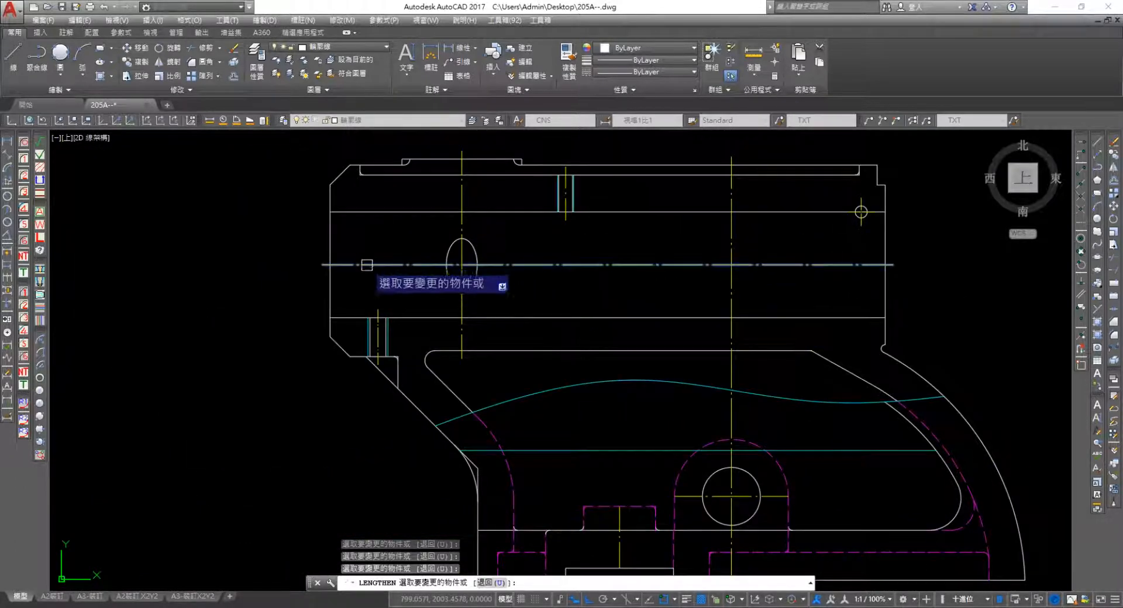
Lengthen by 2 the front view's base-slot centre line, the lower end of its tall vertical centre line, and the lower circle's horizontal centre line
{"action": "scroll", "coordinate": [582, 399], "scroll_direction": "up", "scroll_amount": 3}
{"action": "scroll", "coordinate": [582, 398], "scroll_direction": "up", "scroll_amount": 2}
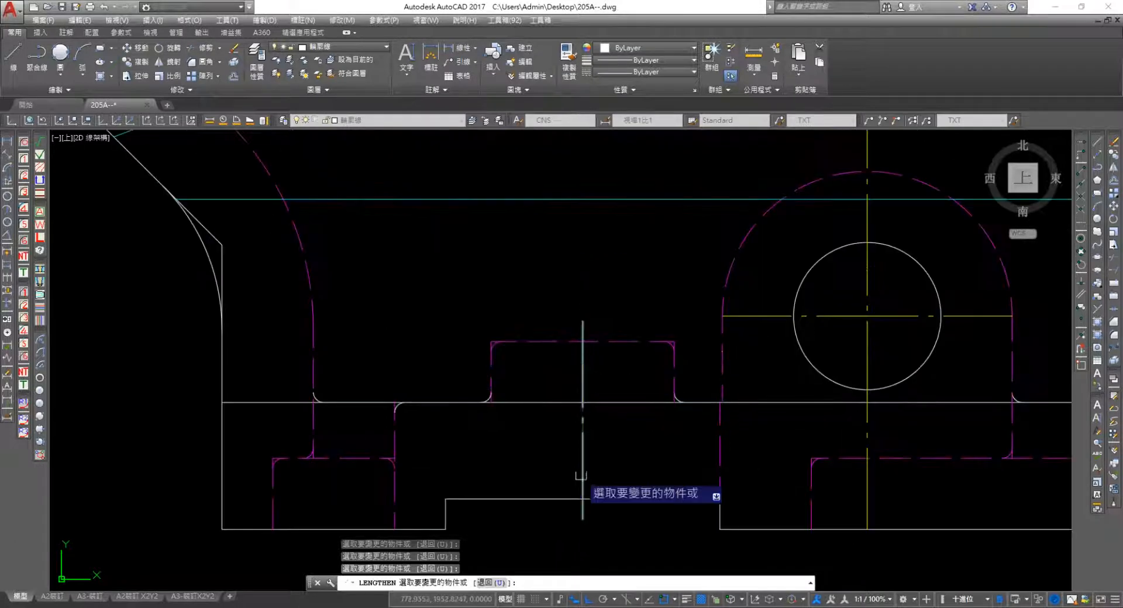
{"action": "middle_click_drag", "start_coordinate": [714, 498], "coordinate": [537, 424]}
{"action": "left_click", "coordinate": [690, 450]}
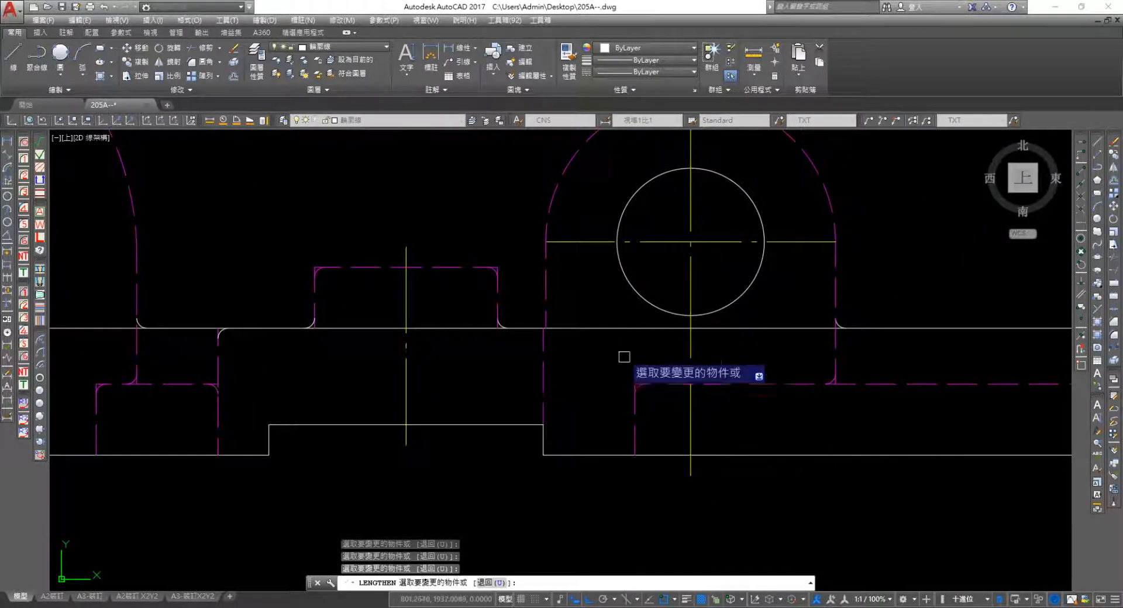
{"action": "left_click", "coordinate": [570, 245]}
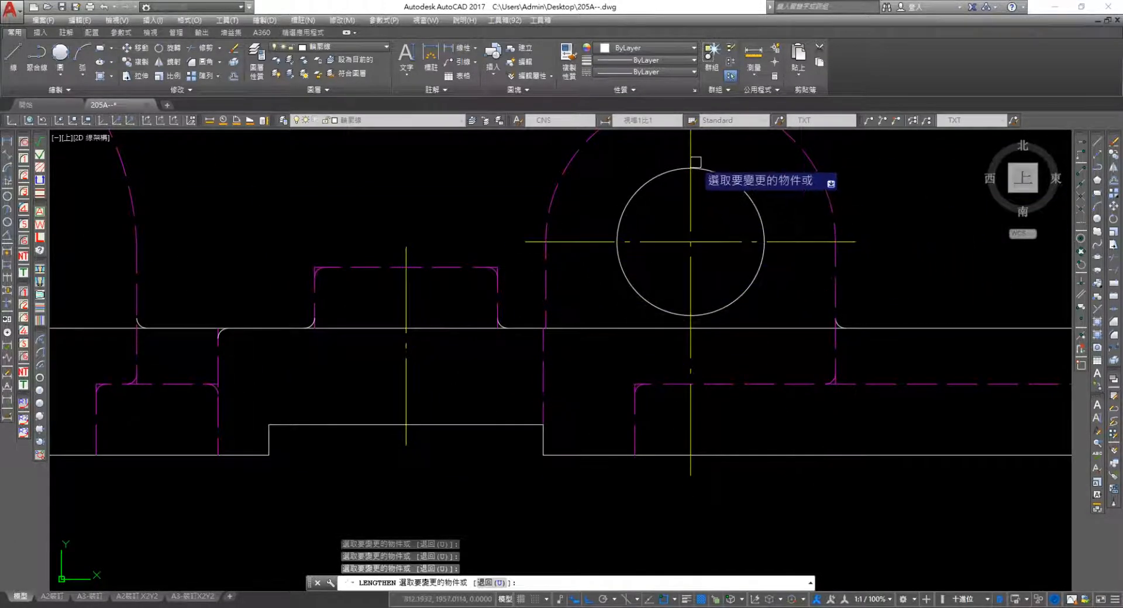
{"action": "mouse_move", "coordinate": [692, 179]}
{"action": "middle_mouse_down"}
{"action": "mouse_move", "coordinate": [682, 302]}
{"action": "mouse_move", "coordinate": [602, 396]}
{"action": "middle_mouse_up"}
{"action": "scroll", "coordinate": [698, 310], "scroll_direction": "down", "scroll_amount": 4}
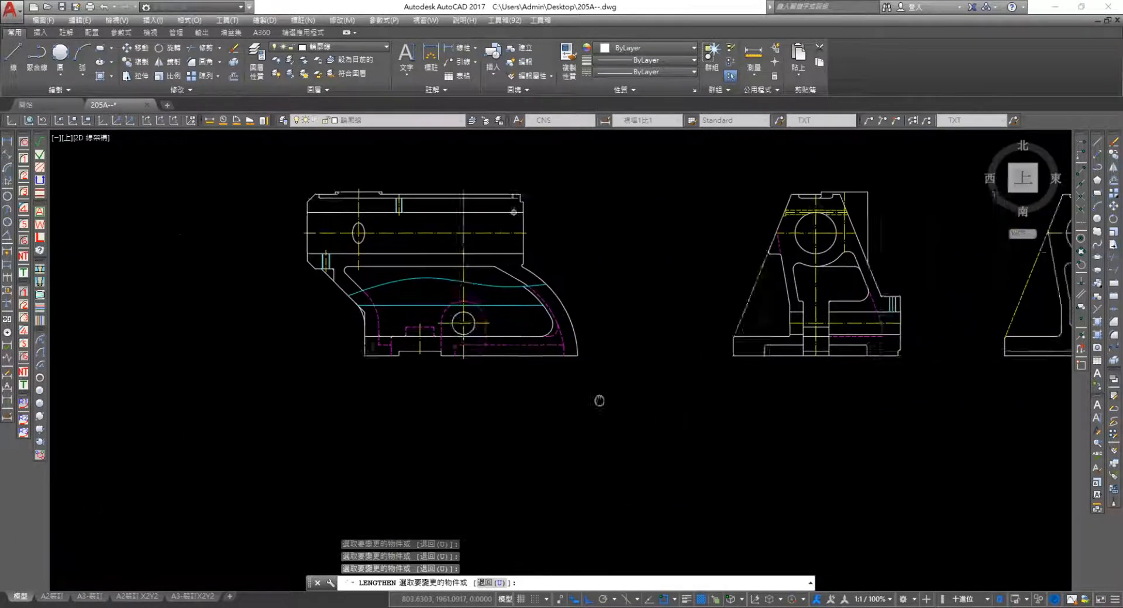
Lengthen by 2 the side view's lower horizontal centre line, the tapped hole's centre line and the lower end of the main vertical centre line
{"action": "scroll", "coordinate": [709, 303], "scroll_direction": "up", "scroll_amount": 4}
{"action": "left_click", "coordinate": [607, 360]}
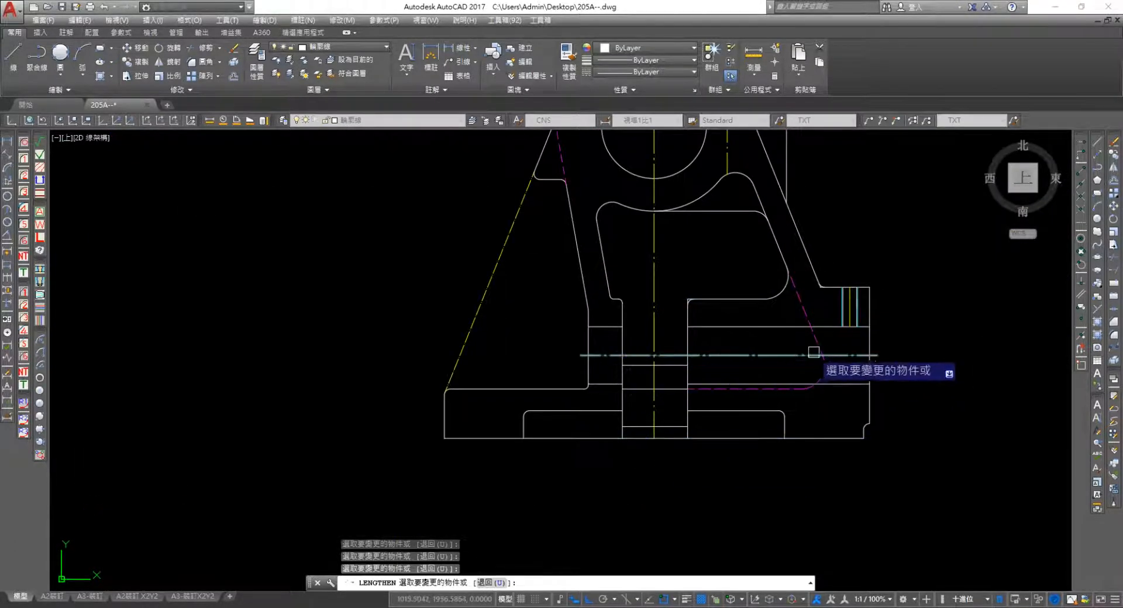
{"action": "scroll", "coordinate": [854, 319], "scroll_direction": "up", "scroll_amount": 2}
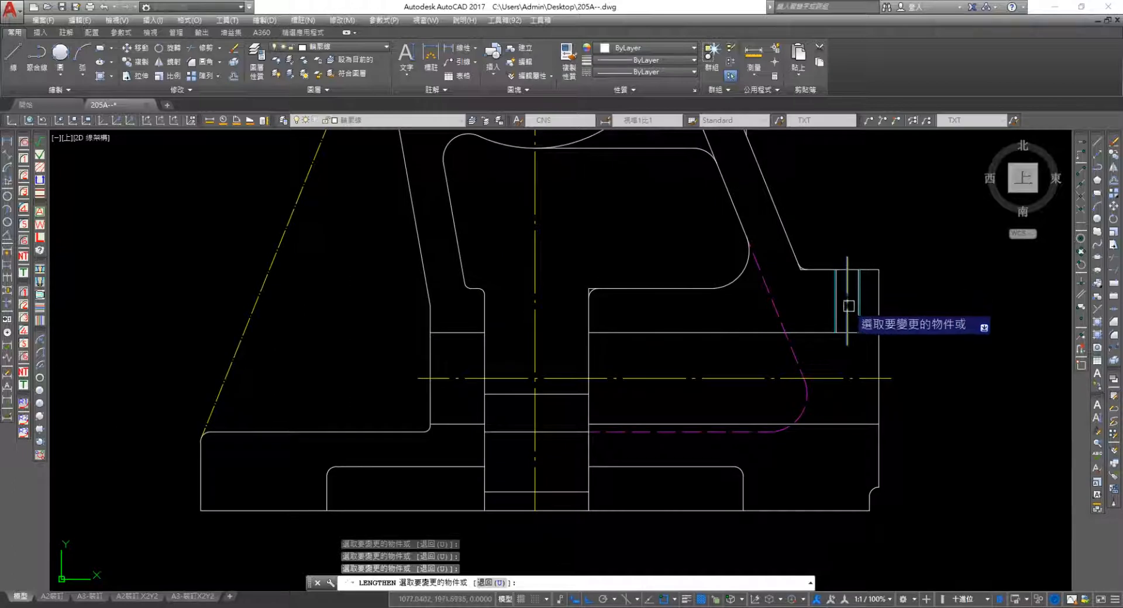
{"action": "left_click", "coordinate": [848, 308]}
{"action": "middle_click_drag", "start_coordinate": [730, 466], "coordinate": [785, 358]}
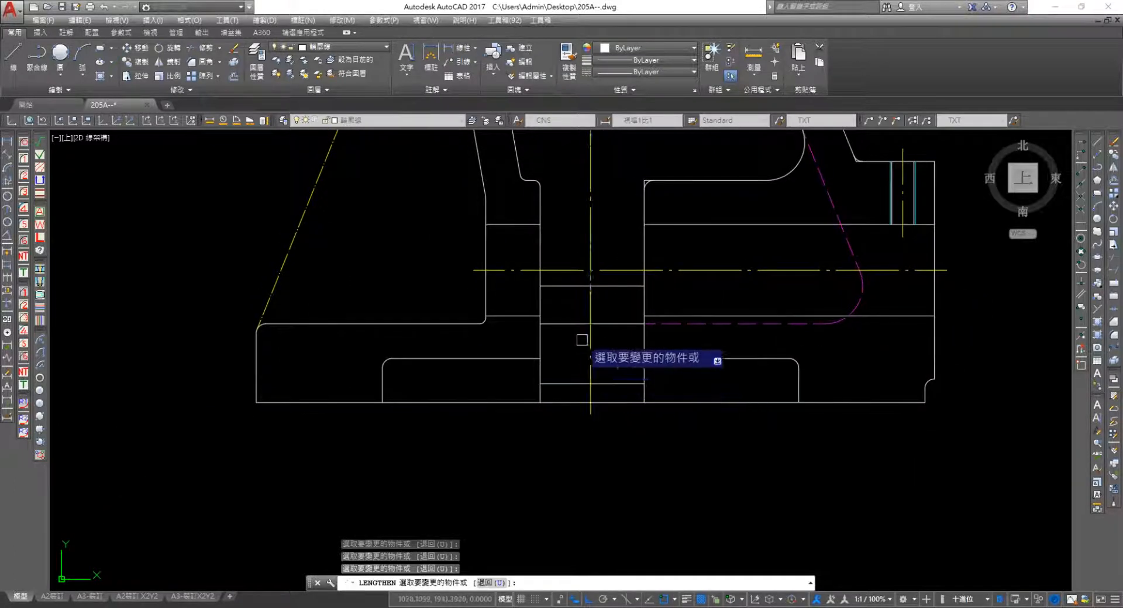
{"action": "scroll", "coordinate": [582, 339], "scroll_direction": "down", "scroll_amount": 2}
{"action": "mouse_move", "coordinate": [599, 381]}
{"action": "middle_mouse_down"}
{"action": "mouse_move", "coordinate": [609, 466]}
{"action": "mouse_move", "coordinate": [594, 606]}
{"action": "middle_mouse_up"}
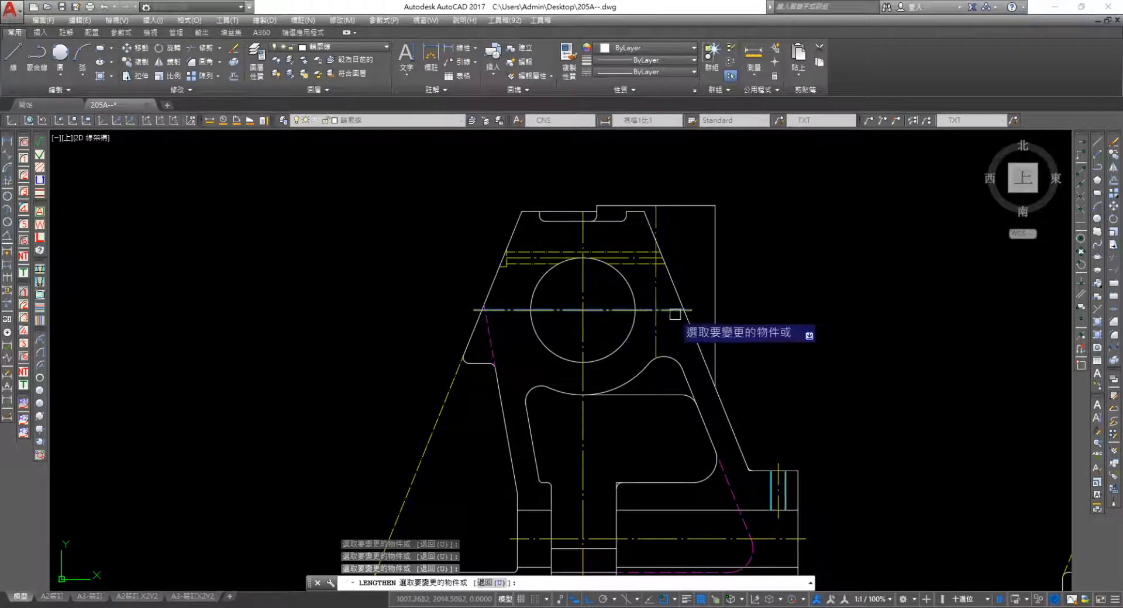
Lengthen by 2 the centre lines through the bore, the cross pin hole and the offset vertical hole in the side view's upper part
{"action": "scroll", "coordinate": [629, 251], "scroll_direction": "up", "scroll_amount": 4}
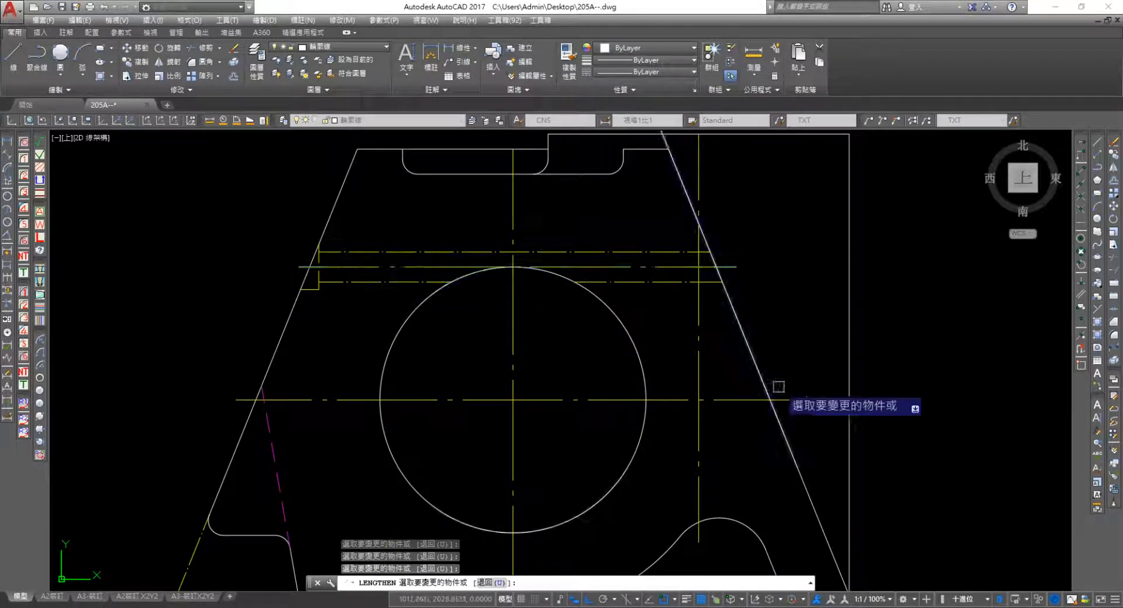
{"action": "scroll", "coordinate": [783, 379], "scroll_direction": "down", "scroll_amount": 4}
{"action": "scroll", "coordinate": [633, 319], "scroll_direction": "up", "scroll_amount": 2}
{"action": "scroll", "coordinate": [633, 318], "scroll_direction": "up", "scroll_amount": 2}
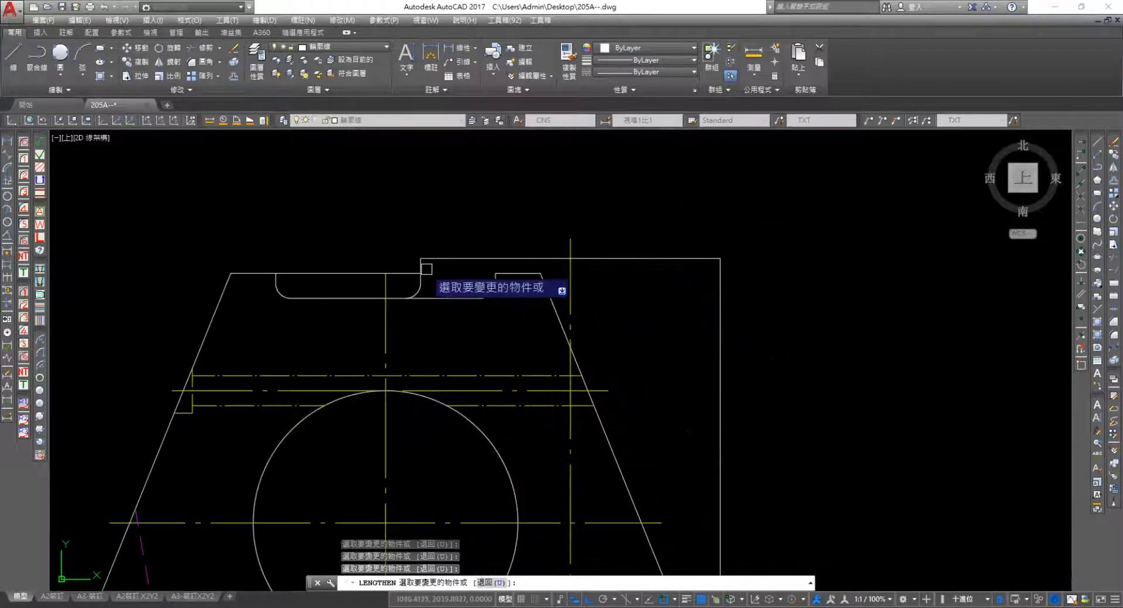
{"action": "scroll", "coordinate": [654, 356], "scroll_direction": "down", "scroll_amount": 4}
{"action": "scroll", "coordinate": [581, 338], "scroll_direction": "up", "scroll_amount": 4}
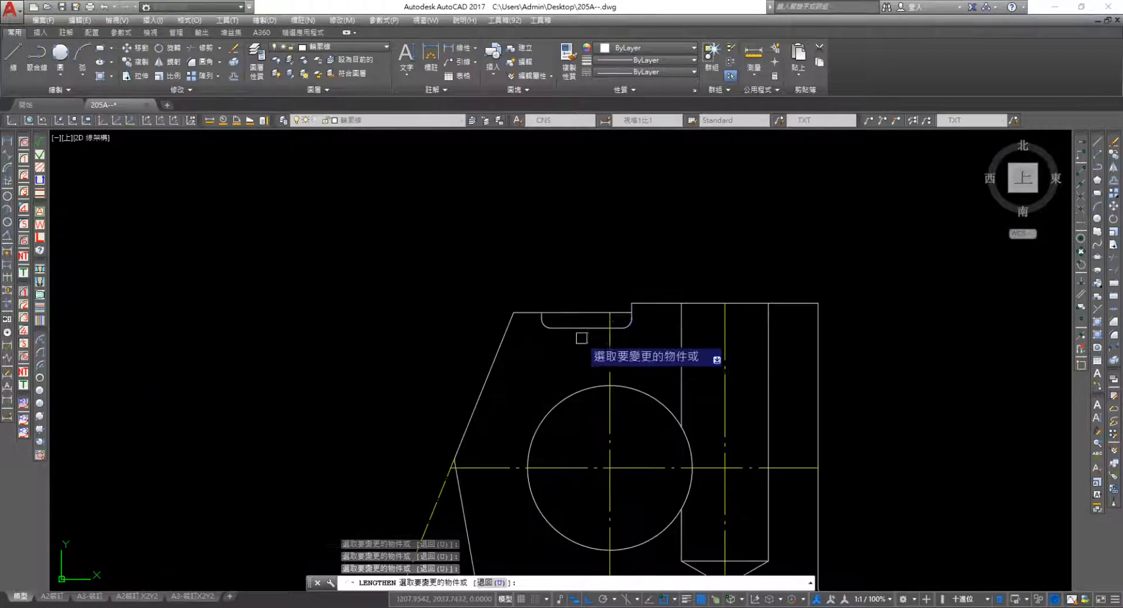
Lengthen by 2 the section view's blind-hole centre line at its upper end and the bore's horizontal and vertical centre lines at both ends
{"action": "left_click", "coordinate": [725, 324]}
{"action": "middle_click_drag", "start_coordinate": [748, 400], "coordinate": [735, 309]}
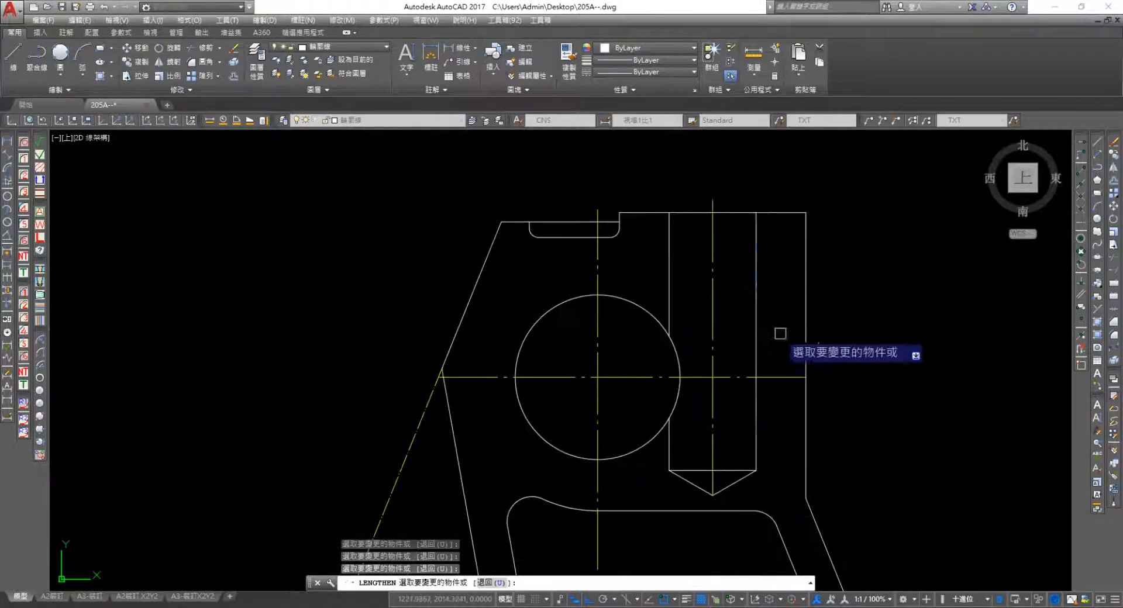
{"action": "middle_click_drag", "start_coordinate": [776, 422], "coordinate": [778, 382]}
{"action": "left_click", "coordinate": [785, 333]}
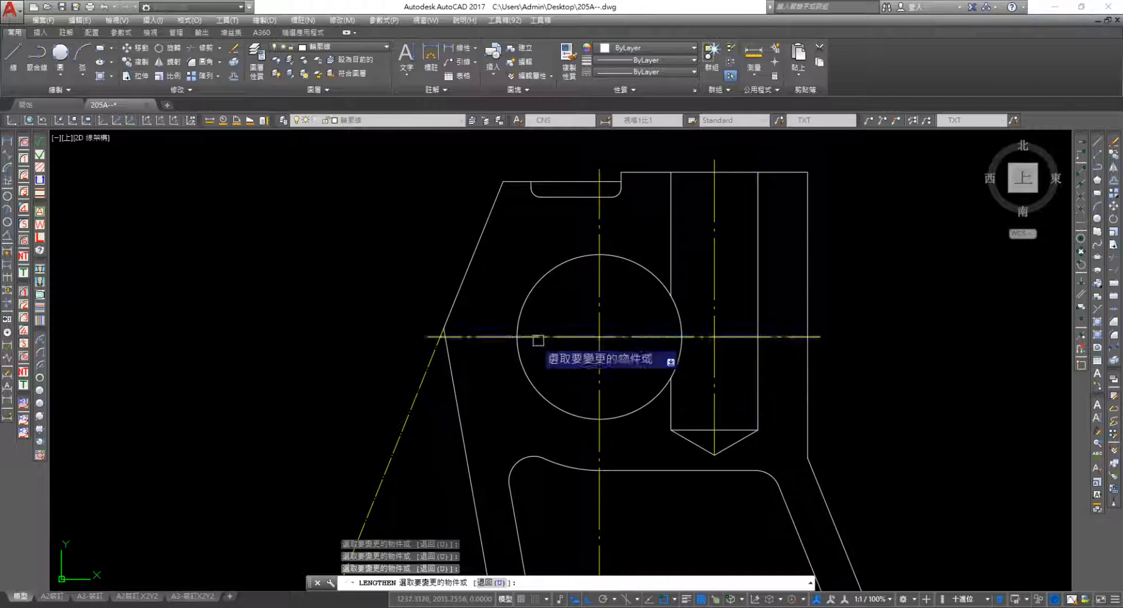
{"action": "middle_click_drag", "start_coordinate": [531, 448], "coordinate": [526, 255]}
{"action": "scroll", "coordinate": [539, 273], "scroll_direction": "down", "scroll_amount": 2}
{"action": "scroll", "coordinate": [566, 413], "scroll_direction": "up", "scroll_amount": 4}
{"action": "middle_click_drag", "start_coordinate": [591, 413], "coordinate": [632, 185]}
{"action": "scroll", "coordinate": [526, 386], "scroll_direction": "down", "scroll_amount": 5}
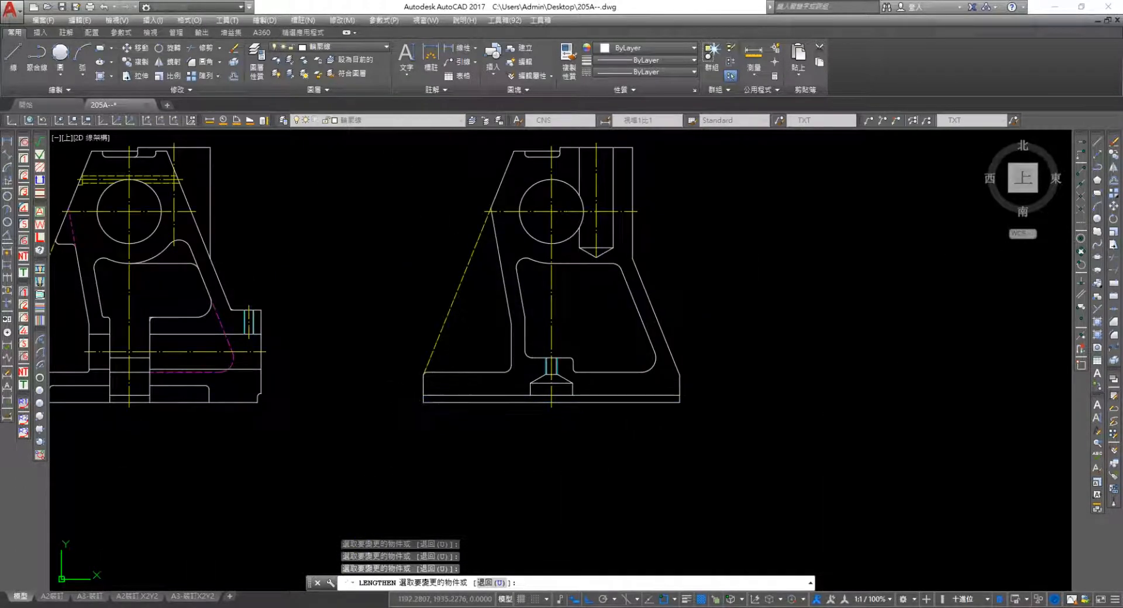
{"action": "key", "text": "Escape"}
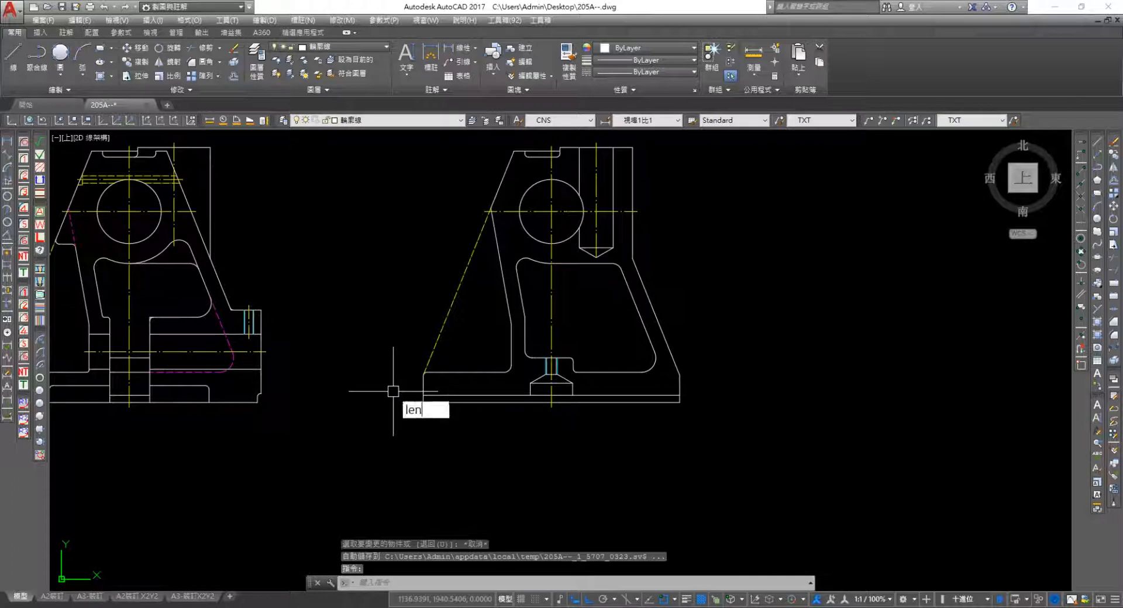
Set the Lengthen delta to -1 and shorten the upper end of the side view's slanted hidden line beside the rounded opening corner
{"action": "type", "text": "de"}
{"action": "key", "text": "Return"}
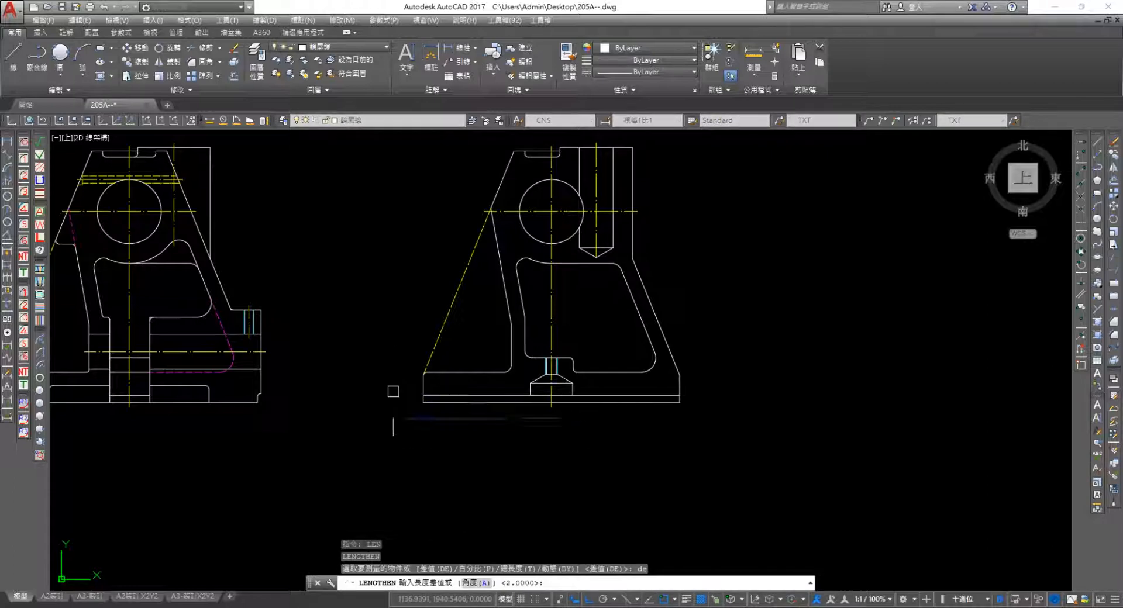
{"action": "type", "text": "-1"}
{"action": "key", "text": "Return"}
{"action": "scroll", "coordinate": [194, 233], "scroll_direction": "up", "scroll_amount": 2}
{"action": "scroll", "coordinate": [544, 336], "scroll_direction": "down", "scroll_amount": 4}
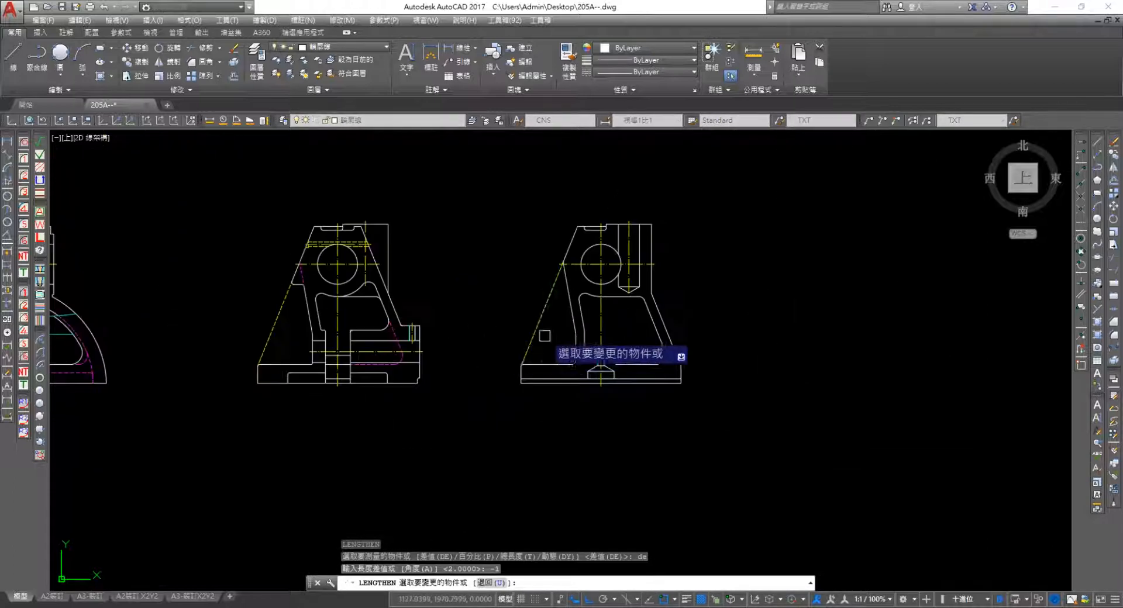
{"action": "scroll", "coordinate": [622, 260], "scroll_direction": "up", "scroll_amount": 4}
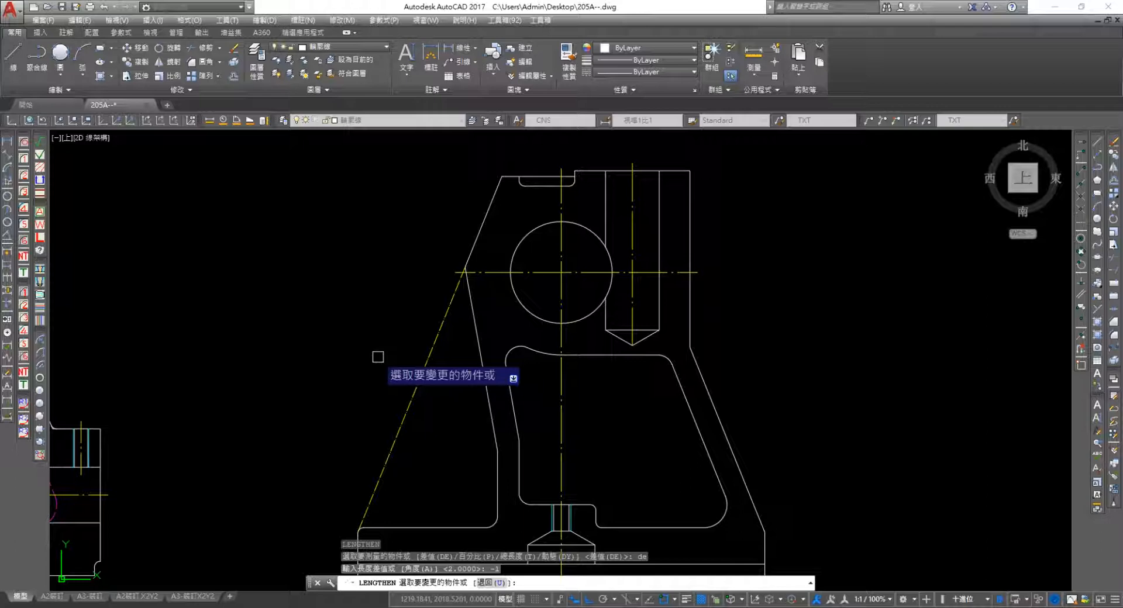
{"action": "middle_click_drag", "start_coordinate": [319, 330], "coordinate": [499, 279]}
{"action": "middle_click_drag", "start_coordinate": [424, 357], "coordinate": [616, 342]}
{"action": "scroll", "coordinate": [399, 381], "scroll_direction": "up", "scroll_amount": 8}
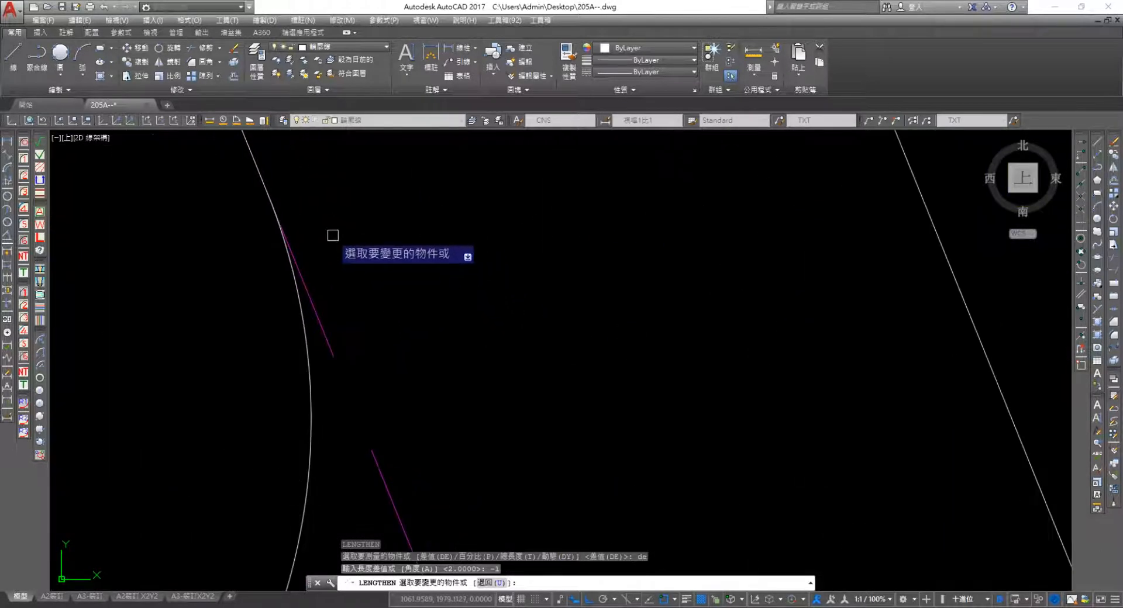
{"action": "left_click", "coordinate": [306, 274]}
{"action": "scroll", "coordinate": [614, 270], "scroll_direction": "down", "scroll_amount": 3}
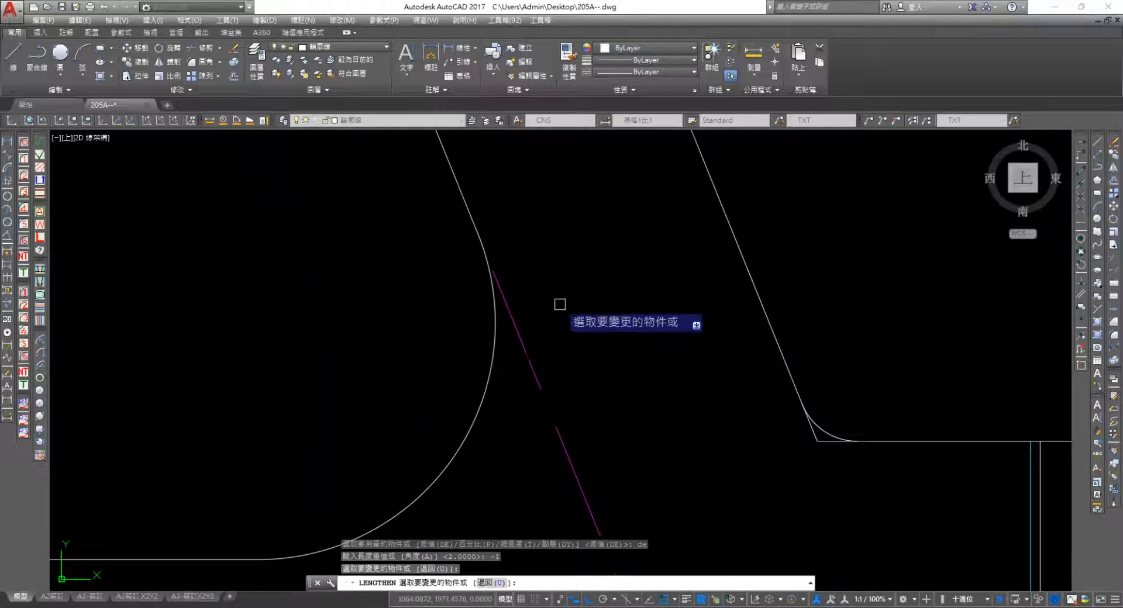
Shorten the upper end of the same slanted hidden line in the side view by another 1
{"action": "scroll", "coordinate": [599, 300], "scroll_direction": "down", "scroll_amount": 3}
{"action": "scroll", "coordinate": [620, 410], "scroll_direction": "down", "scroll_amount": 5}
{"action": "scroll", "coordinate": [655, 409], "scroll_direction": "up", "scroll_amount": 5}
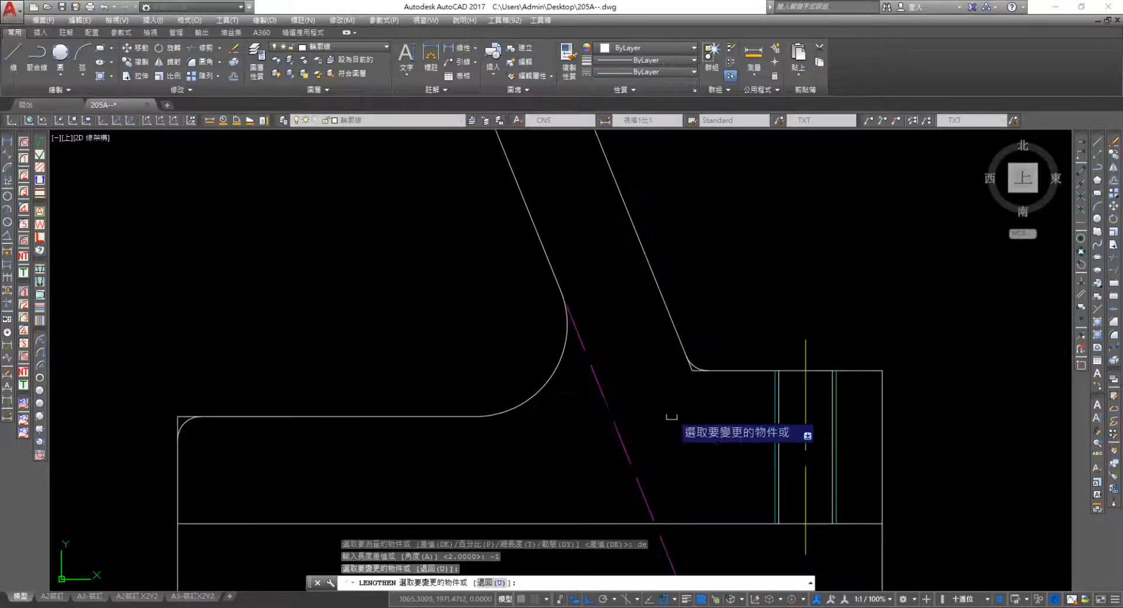
{"action": "scroll", "coordinate": [566, 321], "scroll_direction": "up", "scroll_amount": 5}
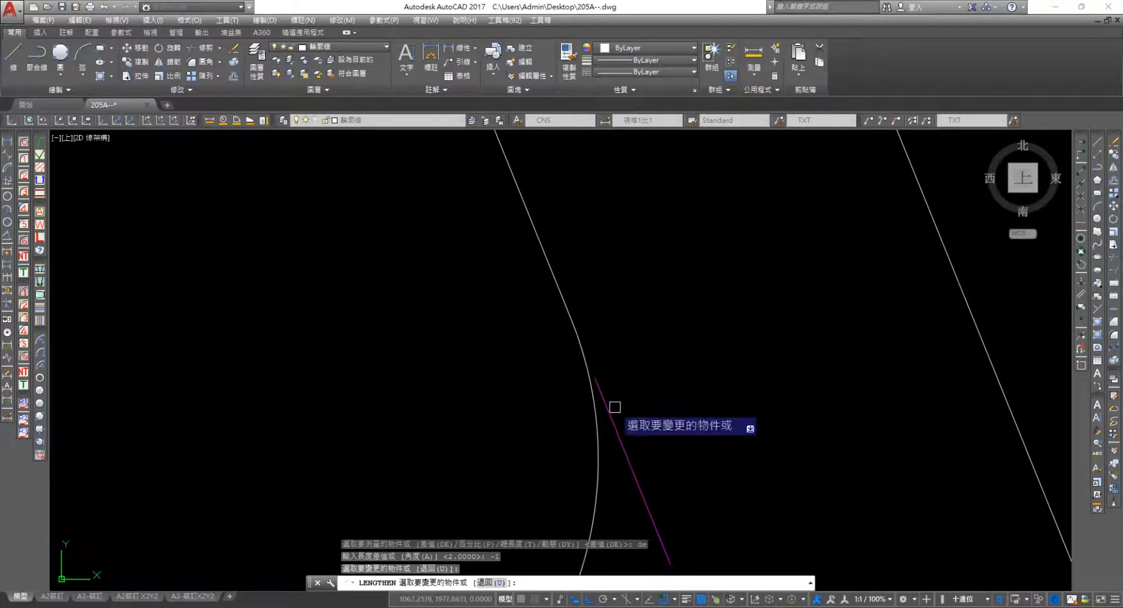
{"action": "left_click", "coordinate": [611, 406]}
{"action": "scroll", "coordinate": [731, 462], "scroll_direction": "down", "scroll_amount": 5}
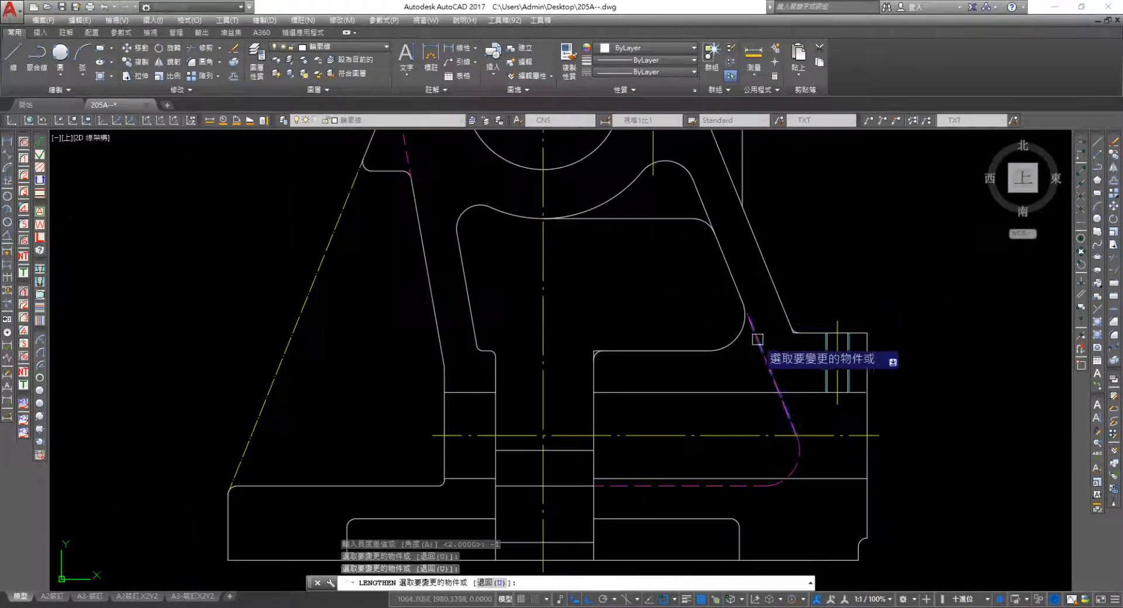
Shorten by 1 the inner end of the side view's horizontal hidden line and the lower end of the slanted hidden line above the left step
{"action": "scroll", "coordinate": [636, 412], "scroll_direction": "up", "scroll_amount": 5}
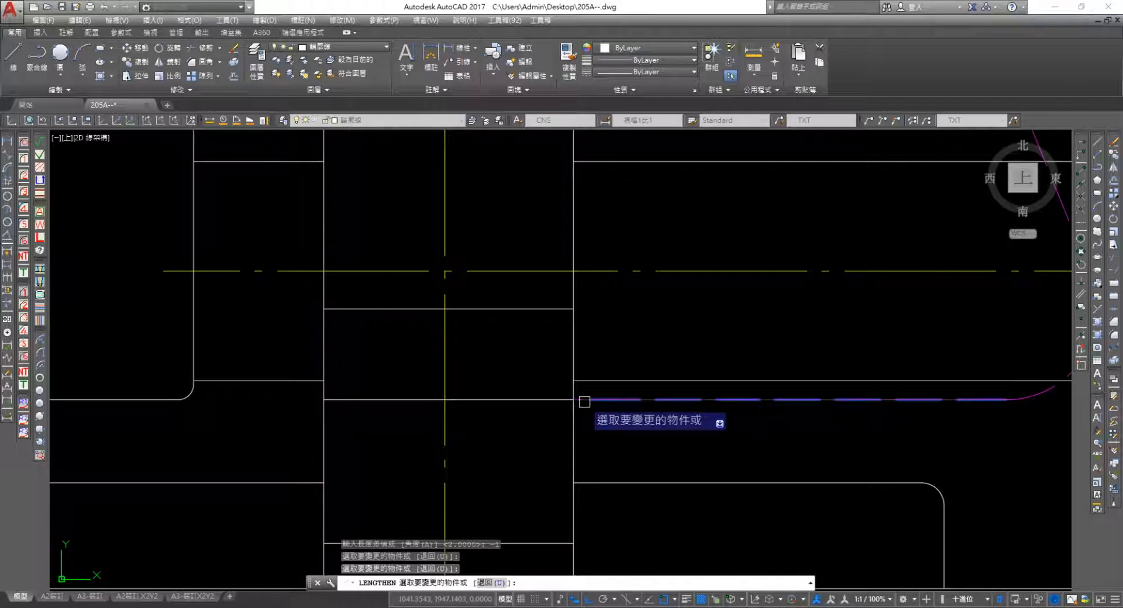
{"action": "left_click", "coordinate": [585, 402]}
{"action": "scroll", "coordinate": [652, 489], "scroll_direction": "down", "scroll_amount": 5}
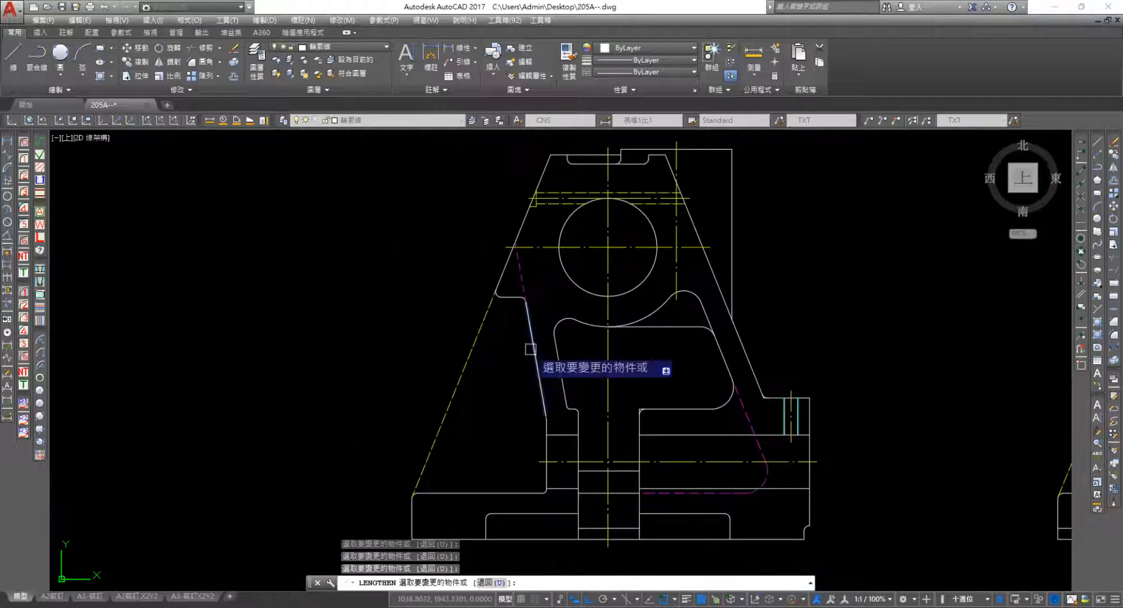
{"action": "scroll", "coordinate": [517, 275], "scroll_direction": "up", "scroll_amount": 7}
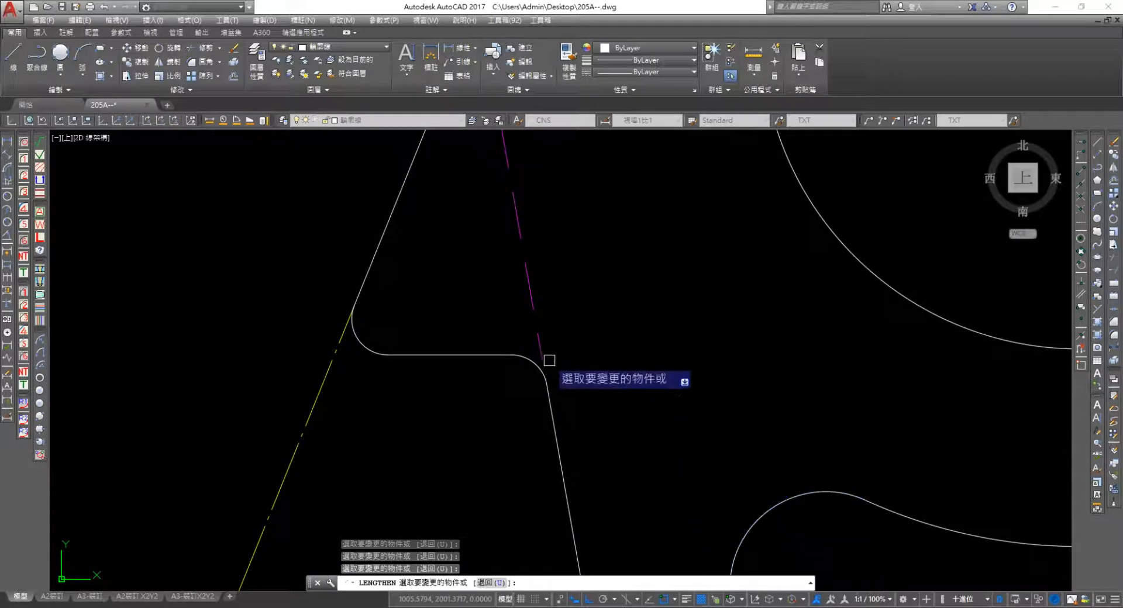
{"action": "scroll", "coordinate": [549, 355], "scroll_direction": "down", "scroll_amount": 6}
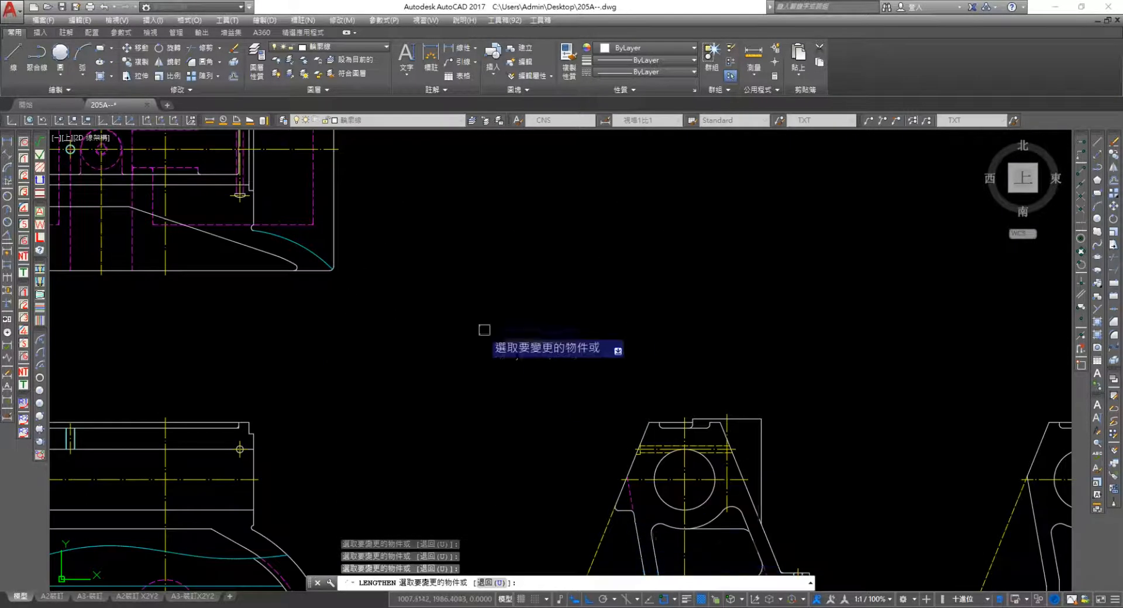
Shorten by 1 the front view's horizontal hidden line where it meets the opening's lower-right rounded corner
{"action": "scroll", "coordinate": [544, 231], "scroll_direction": "up", "scroll_amount": 8}
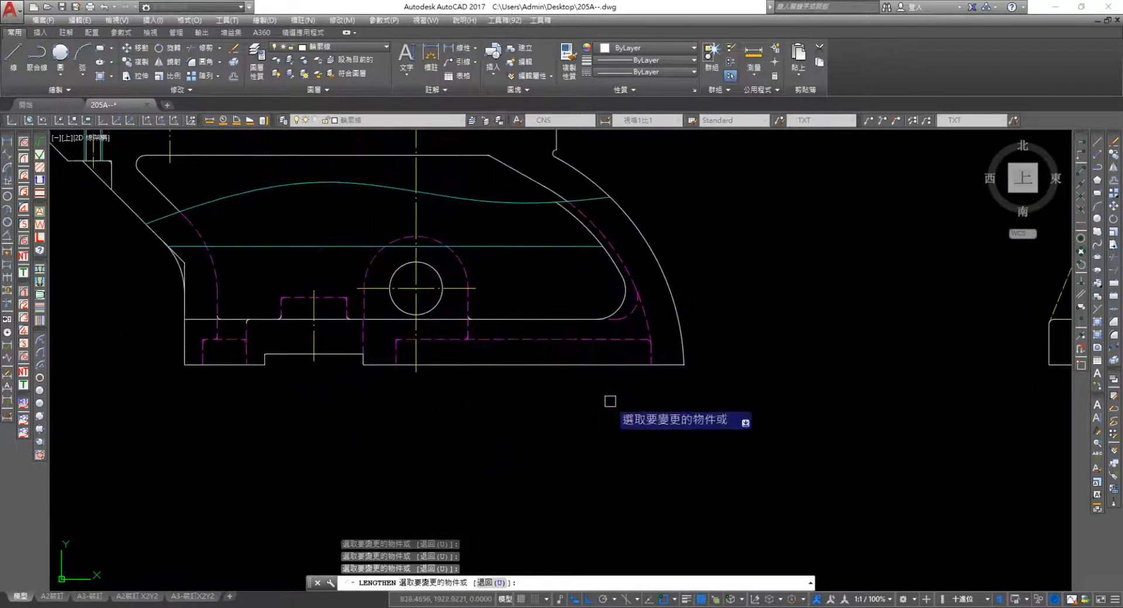
{"action": "mouse_move", "coordinate": [403, 378]}
{"action": "middle_mouse_down"}
{"action": "mouse_move", "coordinate": [439, 393]}
{"action": "mouse_move", "coordinate": [827, 431]}
{"action": "mouse_move", "coordinate": [912, 476]}
{"action": "mouse_move", "coordinate": [647, 508]}
{"action": "mouse_move", "coordinate": [521, 495]}
{"action": "middle_mouse_up"}
{"action": "scroll", "coordinate": [414, 484], "scroll_direction": "down", "scroll_amount": 2}
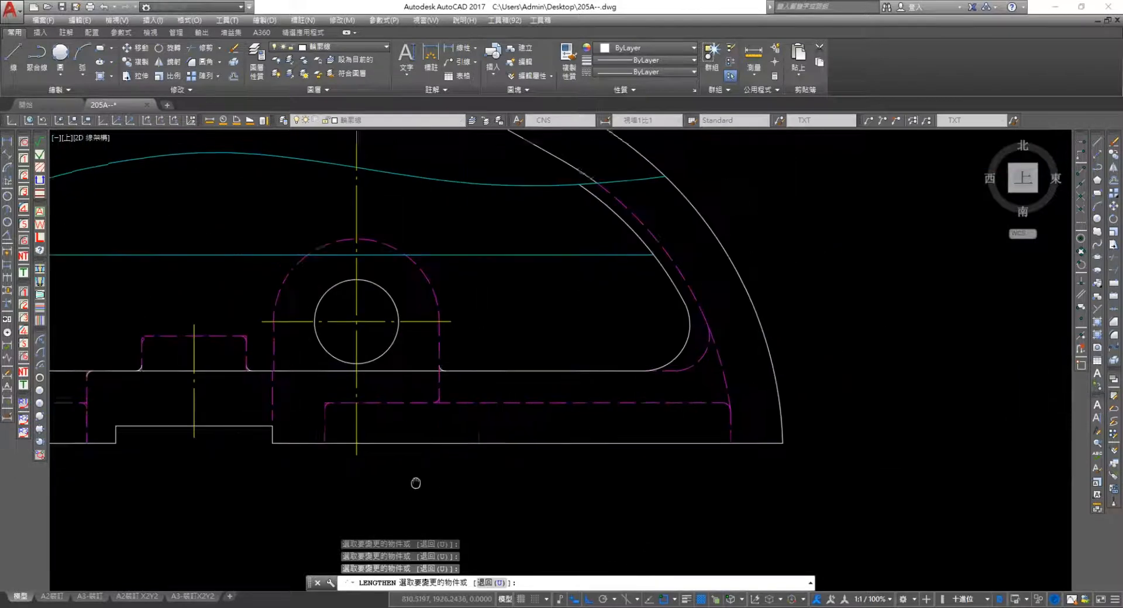
{"action": "middle_click_drag", "start_coordinate": [413, 483], "coordinate": [308, 523]}
{"action": "scroll", "coordinate": [620, 442], "scroll_direction": "up", "scroll_amount": 4}
{"action": "scroll", "coordinate": [444, 369], "scroll_direction": "up", "scroll_amount": 5}
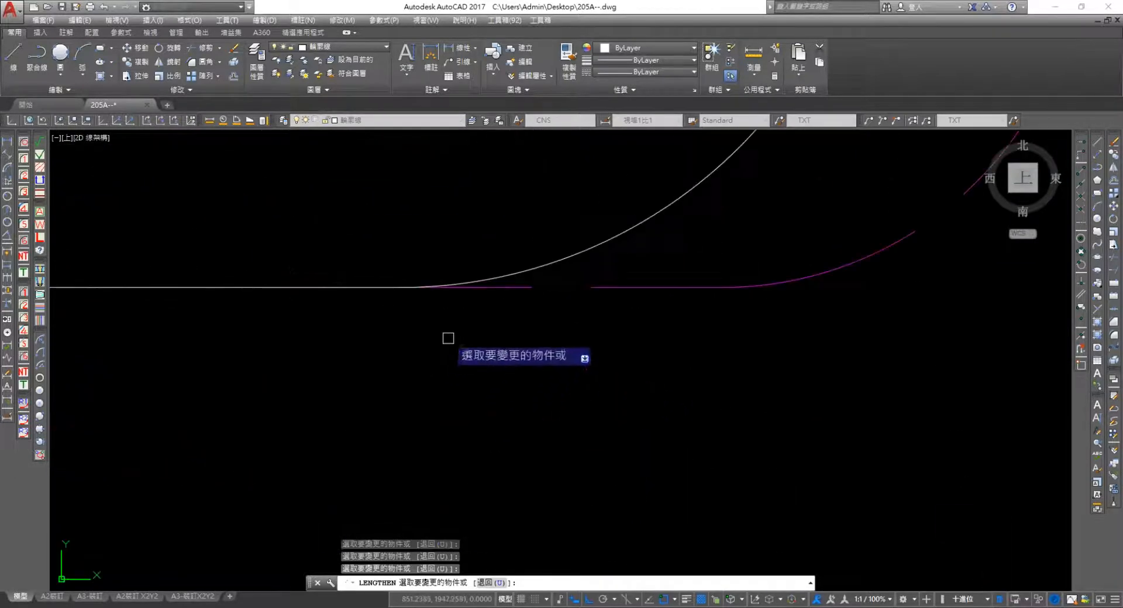
{"action": "scroll", "coordinate": [465, 322], "scroll_direction": "up", "scroll_amount": 5}
{"action": "scroll", "coordinate": [591, 366], "scroll_direction": "down", "scroll_amount": 4}
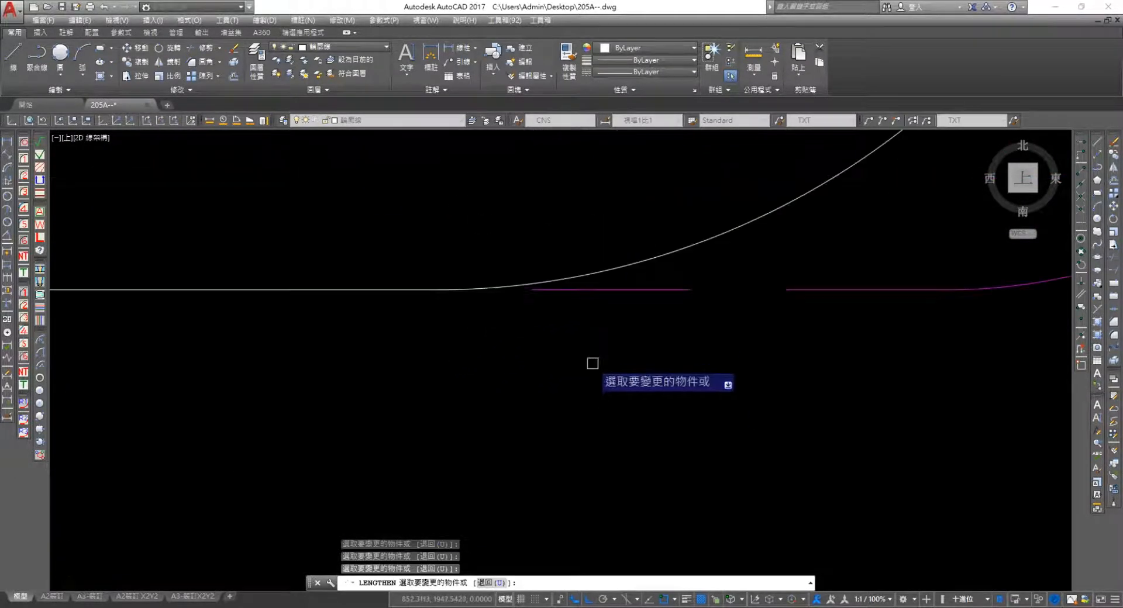
{"action": "scroll", "coordinate": [577, 287], "scroll_direction": "down", "scroll_amount": 2}
{"action": "scroll", "coordinate": [690, 414], "scroll_direction": "down", "scroll_amount": 3}
{"action": "scroll", "coordinate": [691, 414], "scroll_direction": "down", "scroll_amount": 7}
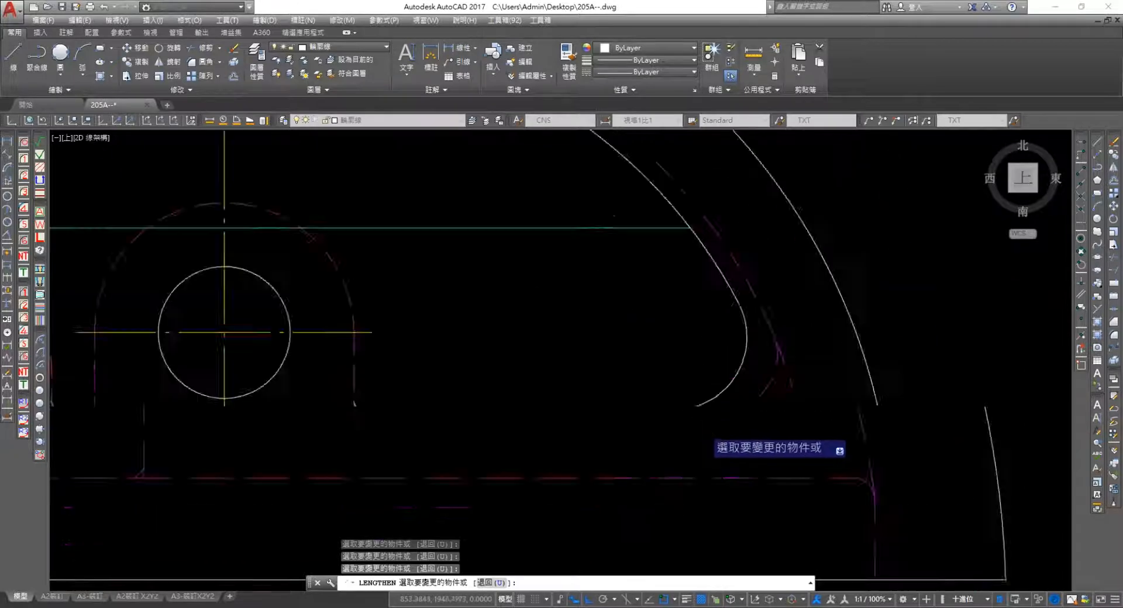
{"action": "scroll", "coordinate": [666, 352], "scroll_direction": "up", "scroll_amount": 6}
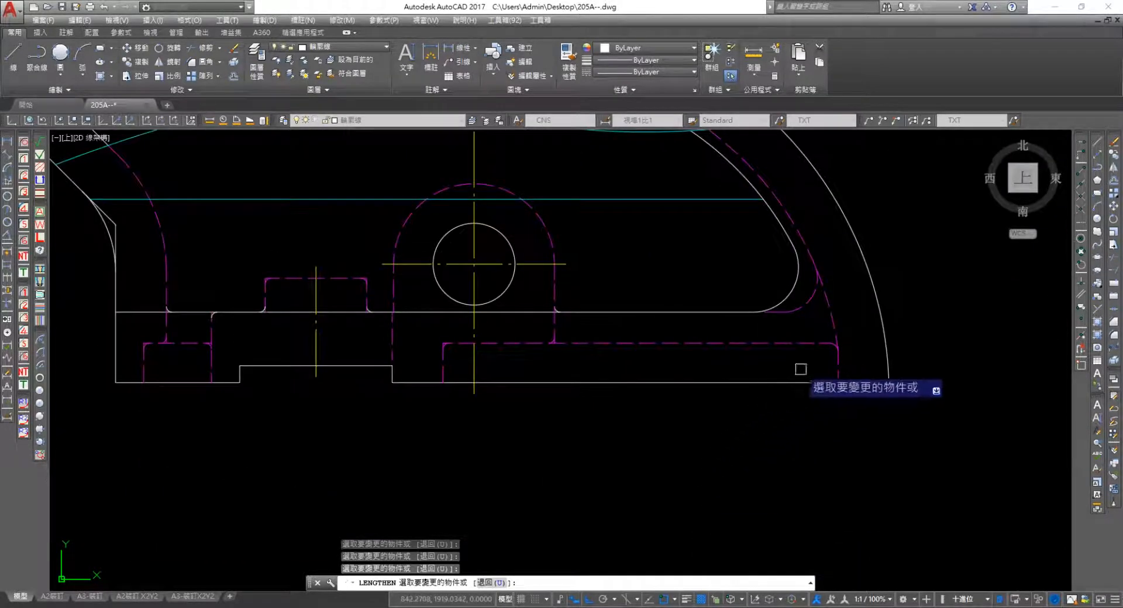
Shorten by 1 the ends of the two thin arcs beside the top view's right-hand corners where they meet visible edges
{"action": "mouse_move", "coordinate": [501, 361]}
{"action": "middle_mouse_down"}
{"action": "mouse_move", "coordinate": [514, 485]}
{"action": "mouse_move", "coordinate": [534, 451]}
{"action": "mouse_move", "coordinate": [532, 597]}
{"action": "middle_mouse_up"}
{"action": "scroll", "coordinate": [514, 321], "scroll_direction": "down", "scroll_amount": 4}
{"action": "middle_click_drag", "start_coordinate": [563, 325], "coordinate": [597, 443]}
{"action": "scroll", "coordinate": [696, 308], "scroll_direction": "up", "scroll_amount": 3}
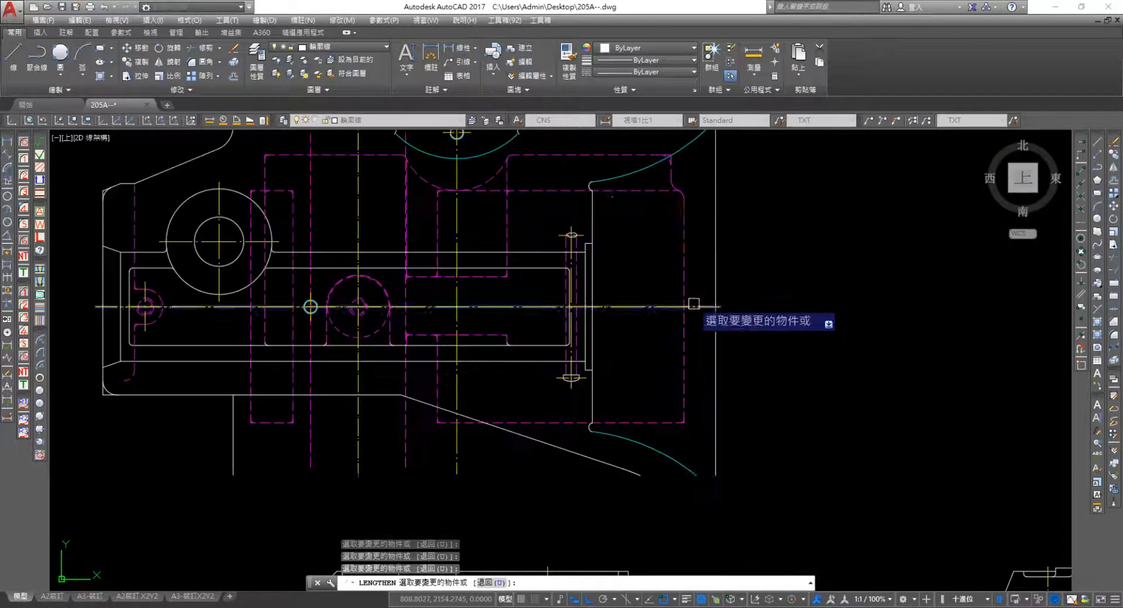
{"action": "middle_click_drag", "start_coordinate": [605, 224], "coordinate": [592, 382]}
{"action": "scroll", "coordinate": [669, 313], "scroll_direction": "up", "scroll_amount": 4}
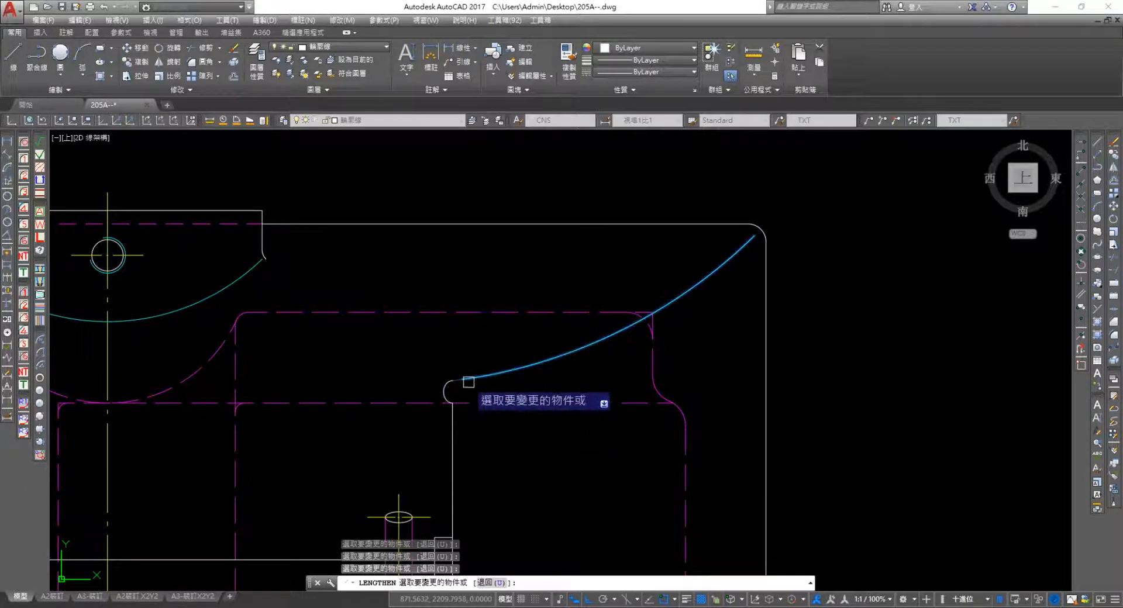
{"action": "scroll", "coordinate": [549, 384], "scroll_direction": "down", "scroll_amount": 4}
{"action": "scroll", "coordinate": [531, 458], "scroll_direction": "up", "scroll_amount": 4}
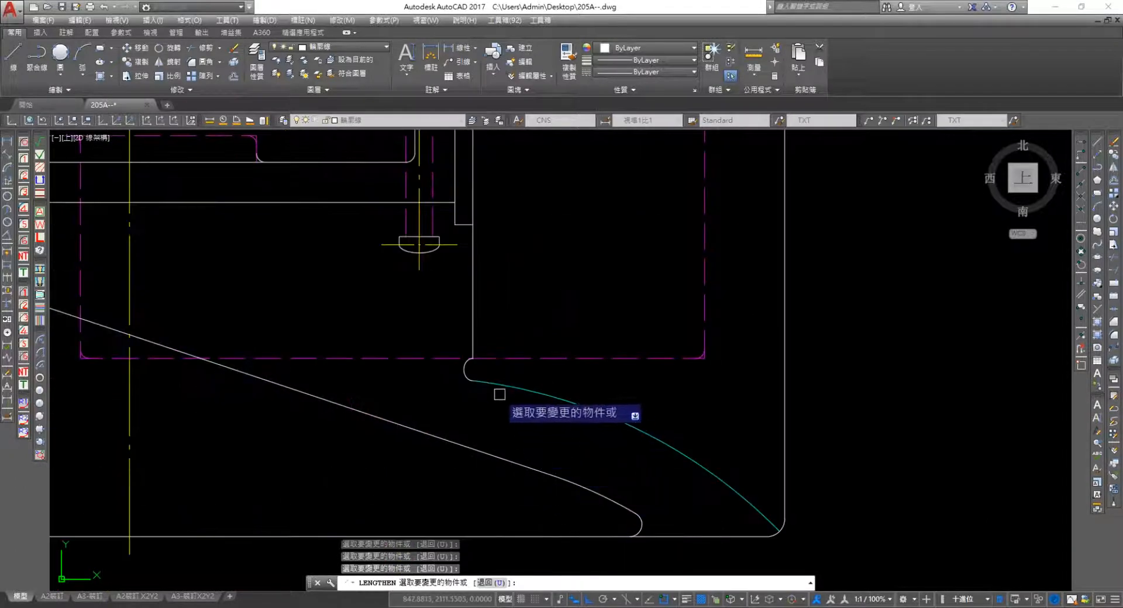
{"action": "scroll", "coordinate": [585, 409], "scroll_direction": "down", "scroll_amount": 6}
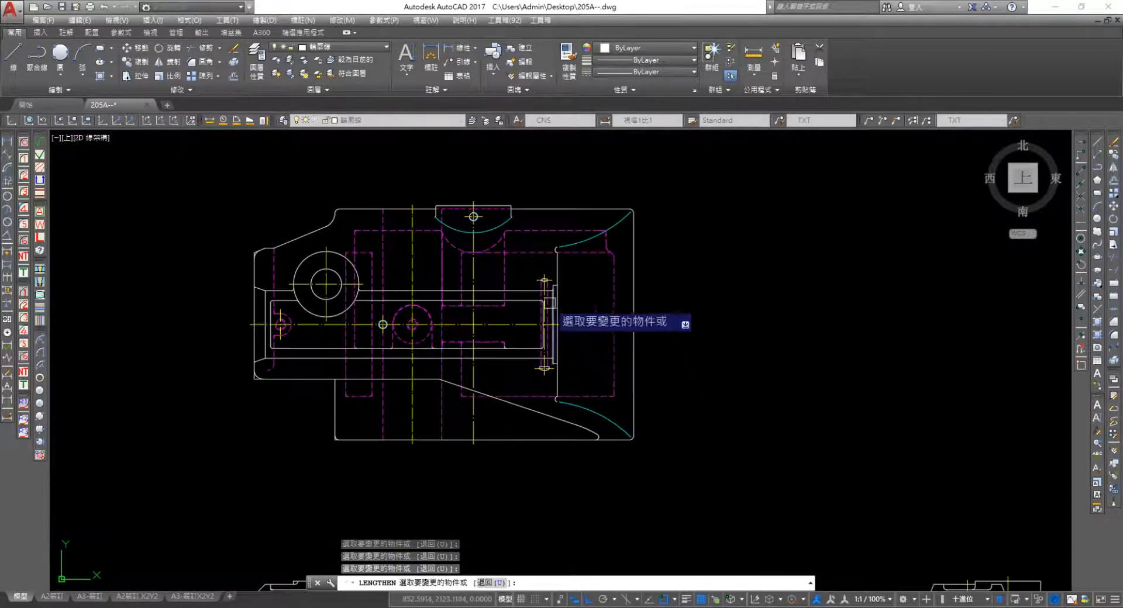
Shorten by 1 both ends of the thin arc below the small hole in the top view's upper boss
{"action": "scroll", "coordinate": [644, 374], "scroll_direction": "up", "scroll_amount": 6}
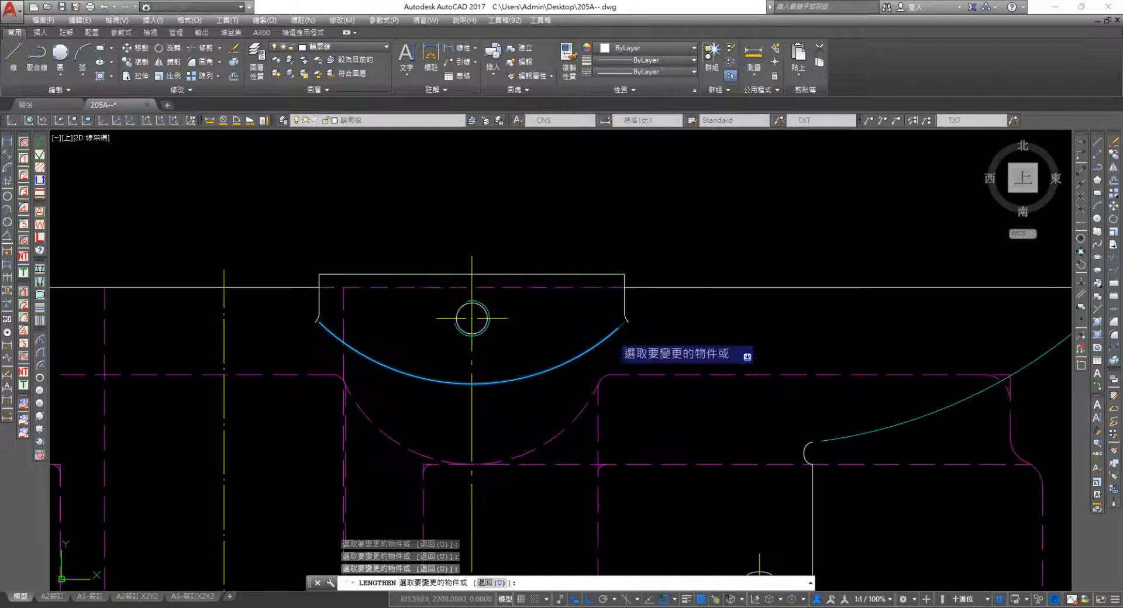
{"action": "scroll", "coordinate": [333, 341], "scroll_direction": "up", "scroll_amount": 4}
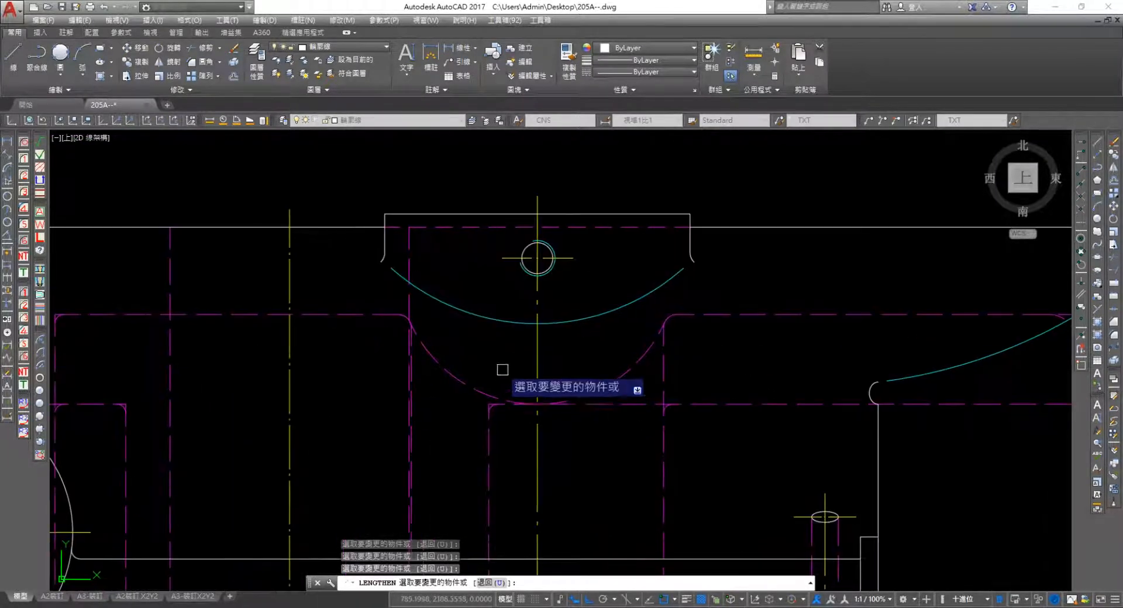
Shorten by 1 both ends of the horizontal hidden line across the top view's upper boss
{"action": "middle_click_drag", "start_coordinate": [596, 273], "coordinate": [304, 383]}
{"action": "scroll", "coordinate": [875, 359], "scroll_direction": "down", "scroll_amount": 6}
{"action": "middle_click_drag", "start_coordinate": [932, 353], "coordinate": [851, 361]}
{"action": "scroll", "coordinate": [852, 361], "scroll_direction": "up", "scroll_amount": 4}
{"action": "left_click", "coordinate": [921, 332]}
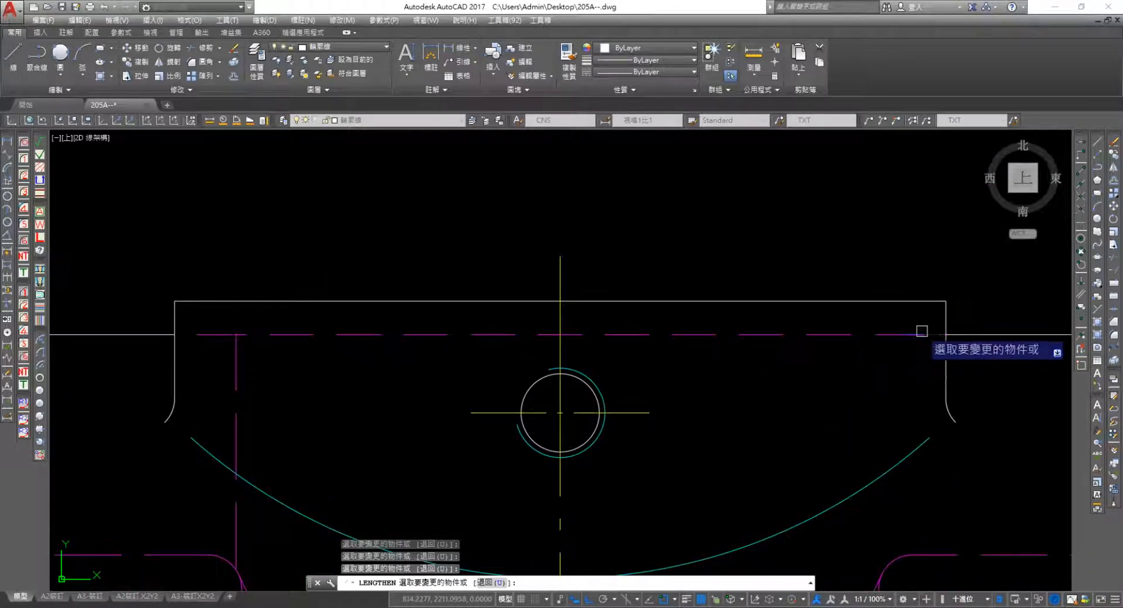
Examine the top view's remaining hidden lines and rounded corners for places where they touch visible edges
{"action": "scroll", "coordinate": [772, 431], "scroll_direction": "down", "scroll_amount": 4}
{"action": "middle_click_drag", "start_coordinate": [718, 456], "coordinate": [869, 283]}
{"action": "scroll", "coordinate": [869, 283], "scroll_direction": "down", "scroll_amount": 2}
{"action": "middle_click_drag", "start_coordinate": [640, 382], "coordinate": [697, 291]}
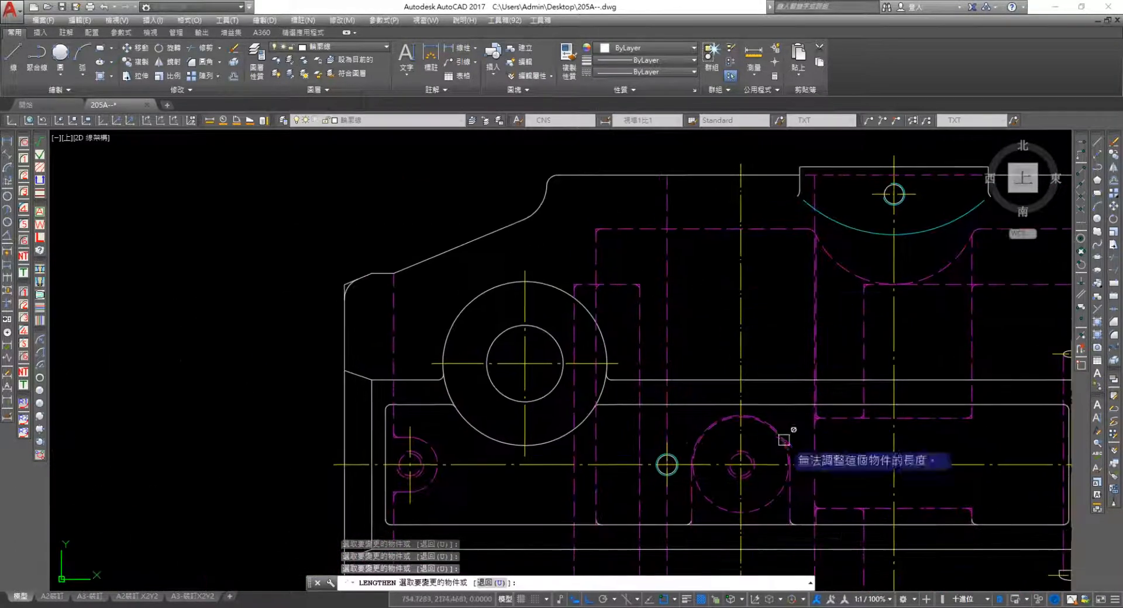
{"action": "middle_click_drag", "start_coordinate": [784, 470], "coordinate": [773, 313]}
{"action": "scroll", "coordinate": [713, 370], "scroll_direction": "up", "scroll_amount": 2}
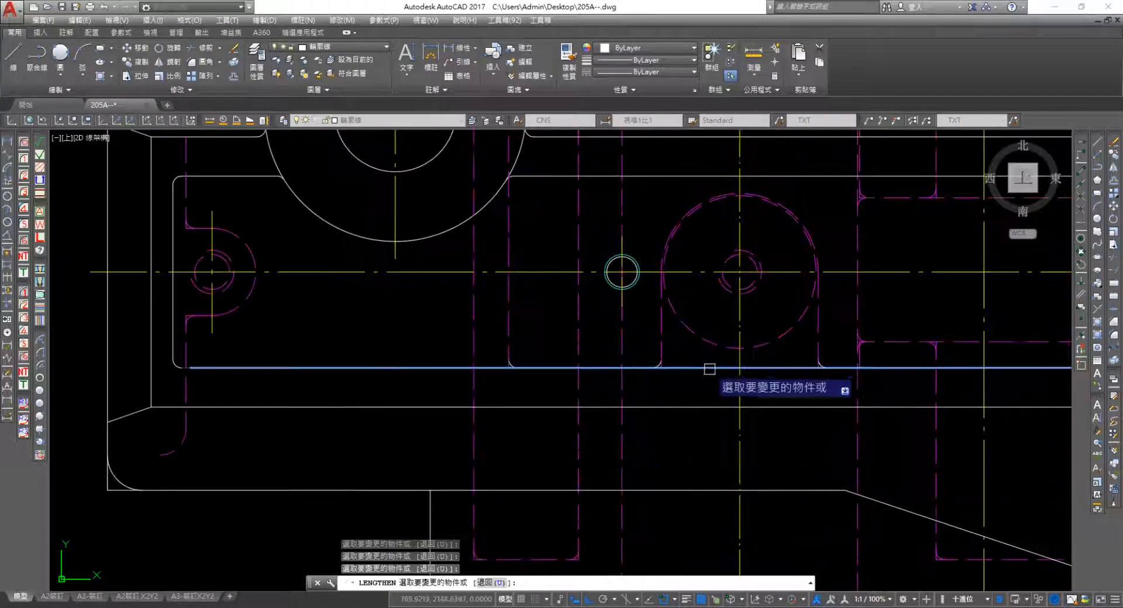
{"action": "middle_click_drag", "start_coordinate": [855, 381], "coordinate": [570, 458]}
{"action": "scroll", "coordinate": [578, 493], "scroll_direction": "down", "scroll_amount": 2}
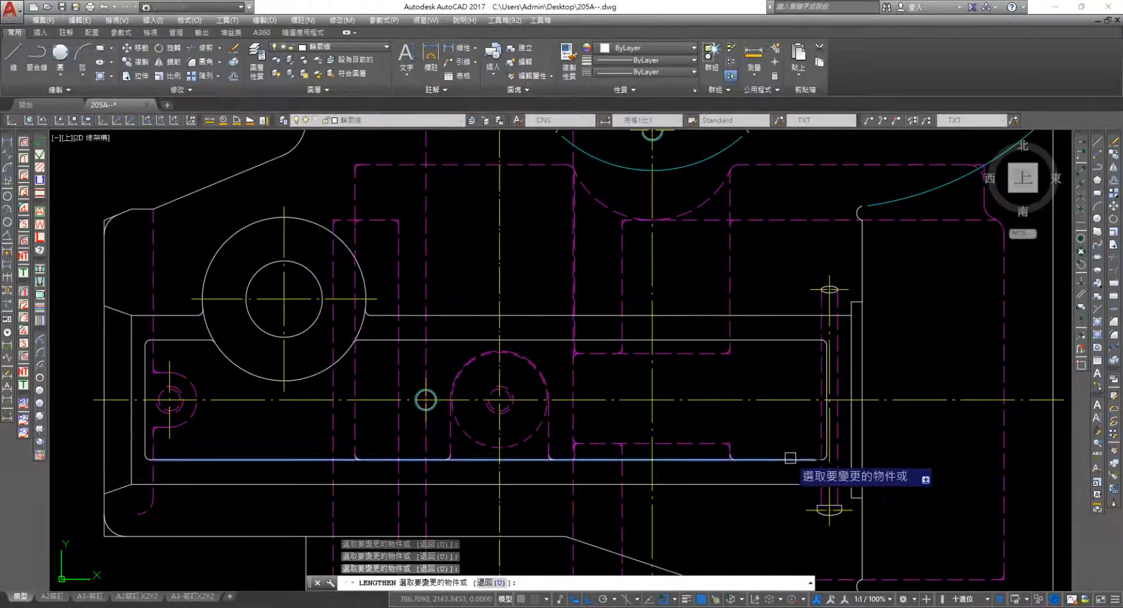
{"action": "middle_click_drag", "start_coordinate": [418, 331], "coordinate": [484, 300]}
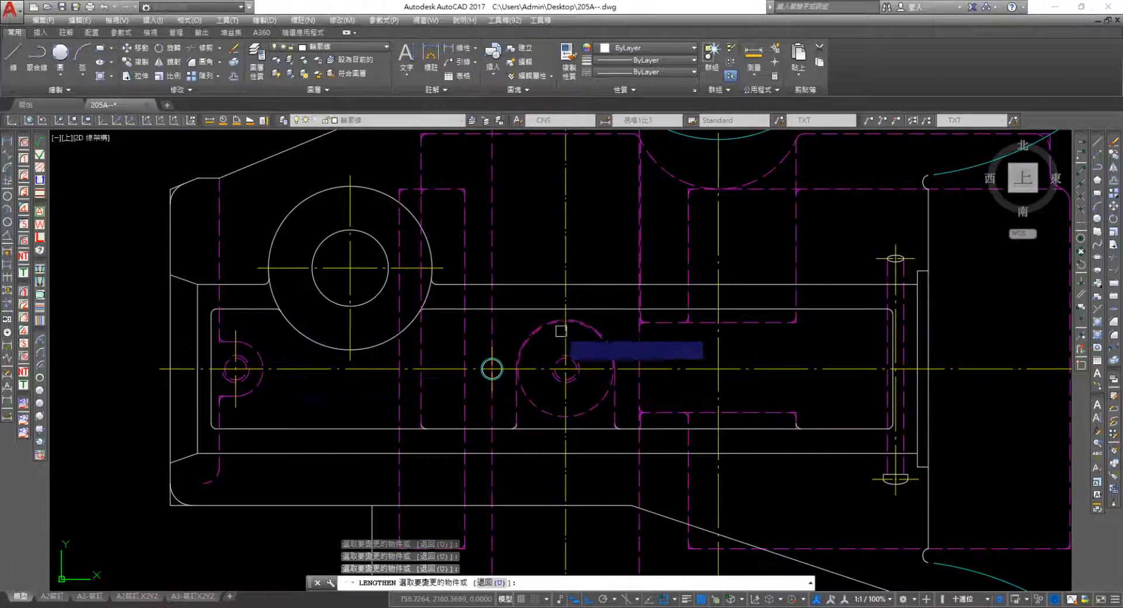
{"action": "middle_click_drag", "start_coordinate": [768, 421], "coordinate": [743, 285]}
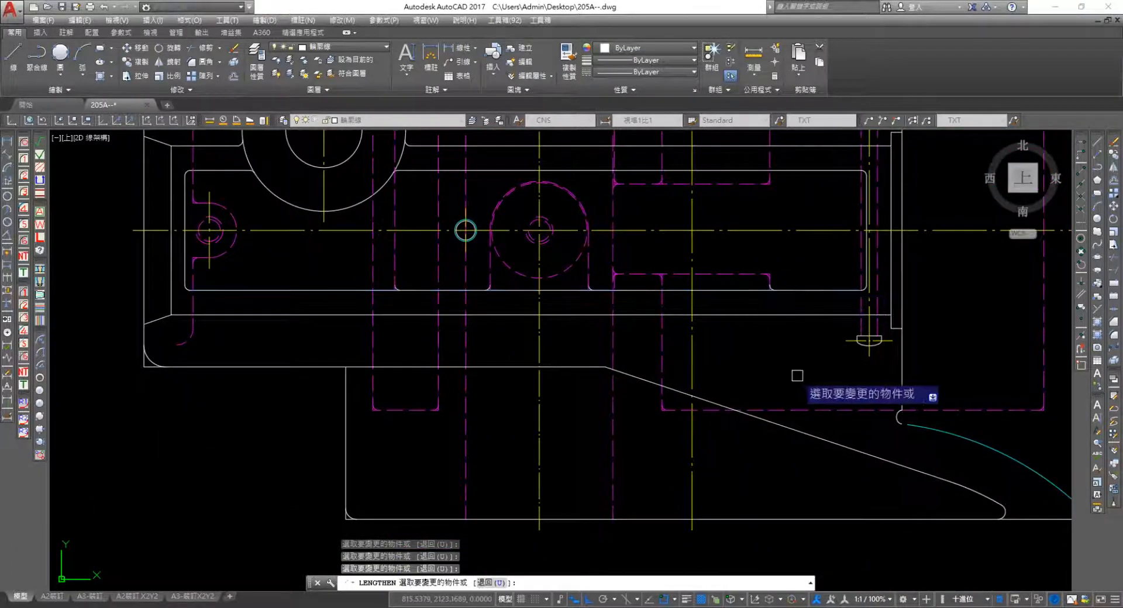
{"action": "middle_click_drag", "start_coordinate": [1018, 423], "coordinate": [811, 464]}
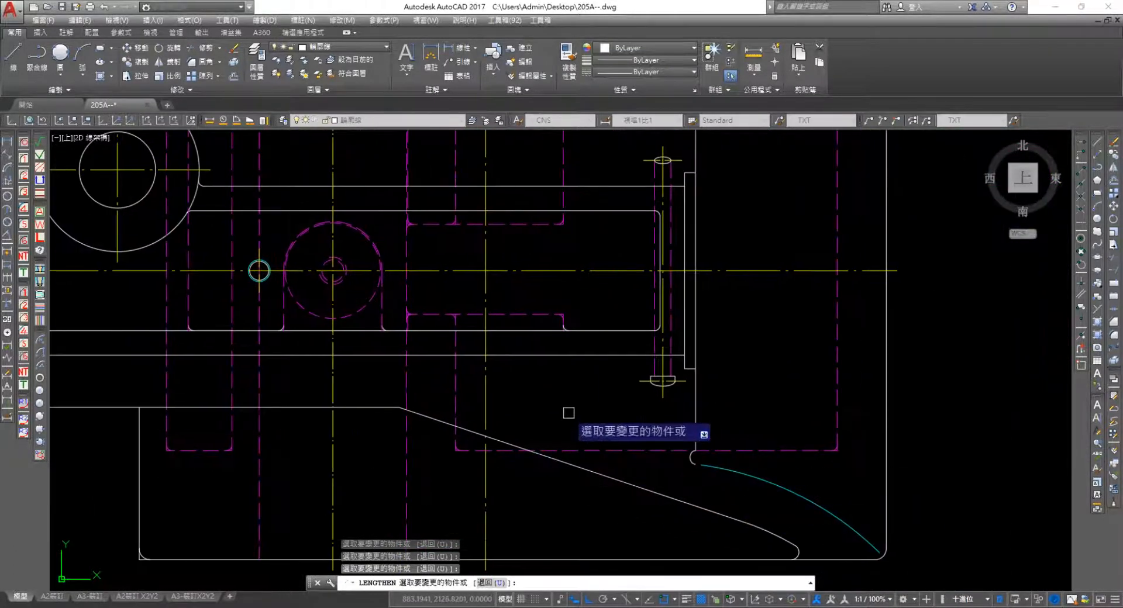
{"action": "middle_click_drag", "start_coordinate": [601, 272], "coordinate": [716, 304]}
{"action": "scroll", "coordinate": [716, 304], "scroll_direction": "down", "scroll_amount": 2}
{"action": "scroll", "coordinate": [716, 305], "scroll_direction": "down", "scroll_amount": 2}
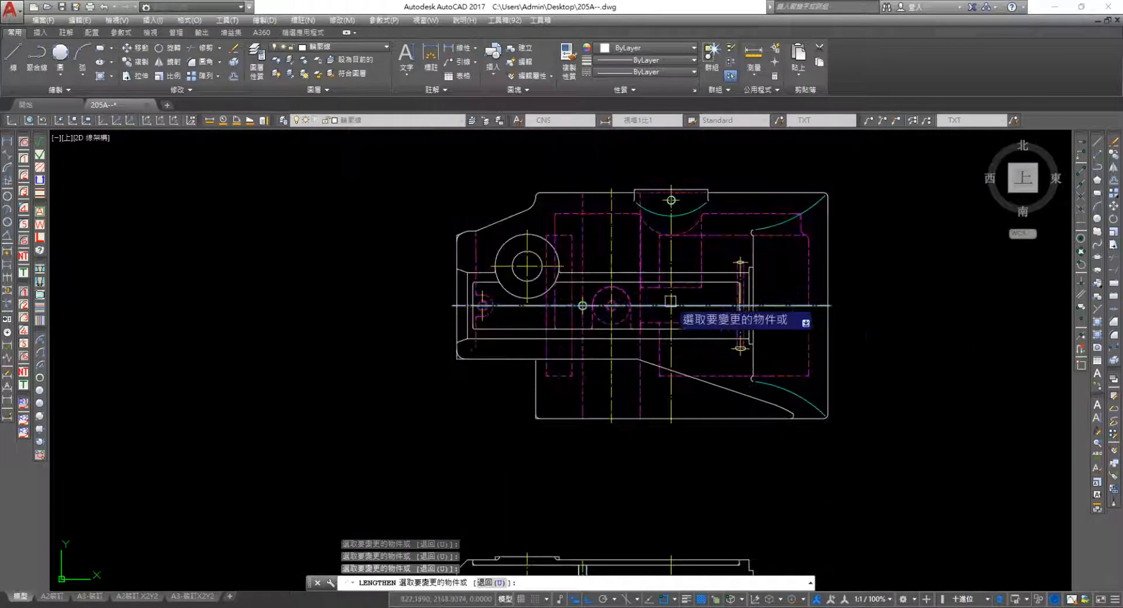
Check the front view's hidden lines around the opening and the base for ends that touch visible edges
{"action": "scroll", "coordinate": [617, 446], "scroll_direction": "up", "scroll_amount": 4}
{"action": "middle_click_drag", "start_coordinate": [686, 469], "coordinate": [495, 363]}
{"action": "middle_click_drag", "start_coordinate": [641, 502], "coordinate": [603, 413]}
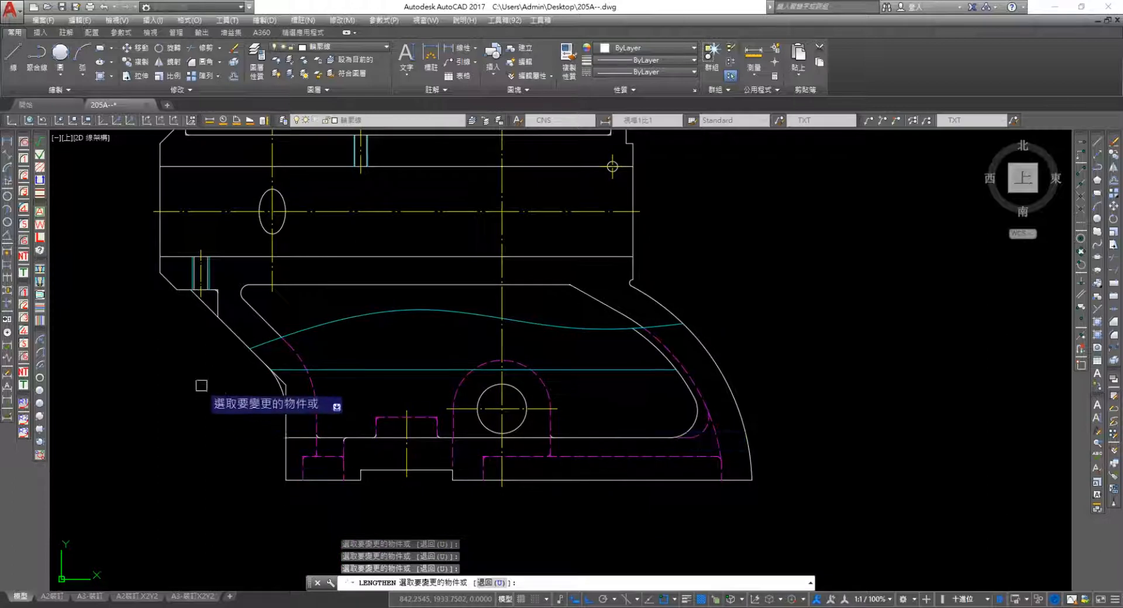
{"action": "scroll", "coordinate": [217, 275], "scroll_direction": "up", "scroll_amount": 5}
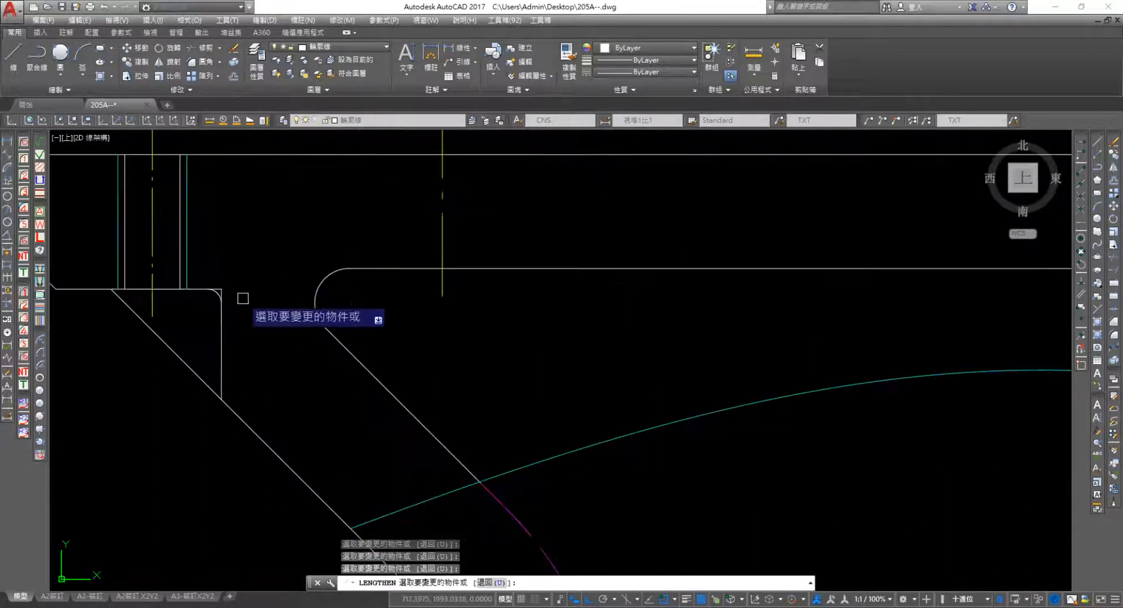
{"action": "scroll", "coordinate": [494, 296], "scroll_direction": "down", "scroll_amount": 4}
{"action": "middle_click_drag", "start_coordinate": [758, 472], "coordinate": [719, 364]}
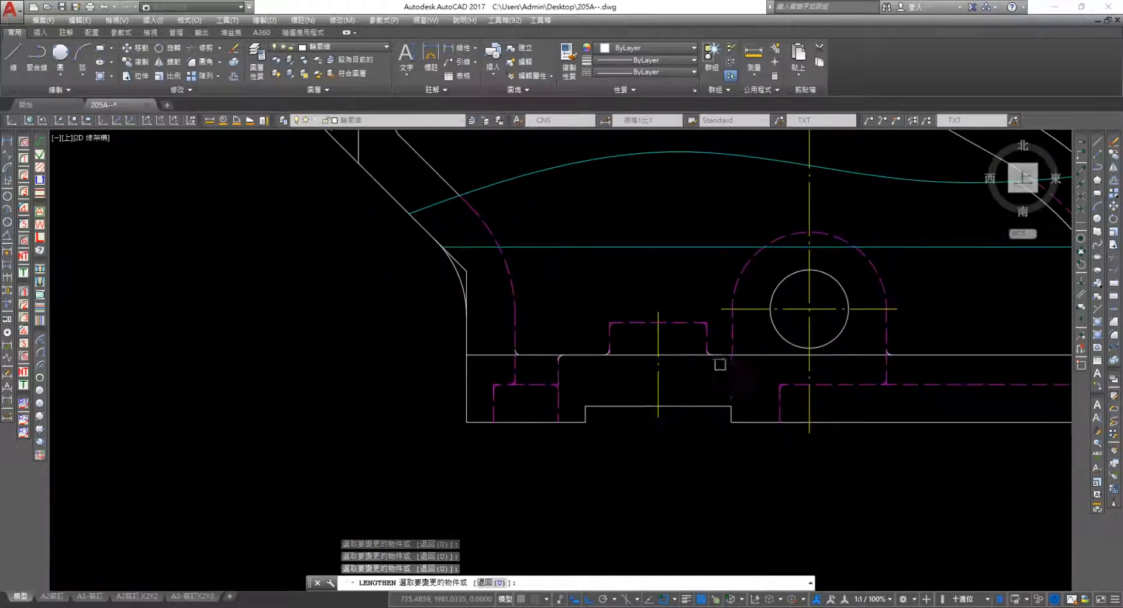
{"action": "middle_click_drag", "start_coordinate": [810, 405], "coordinate": [525, 373]}
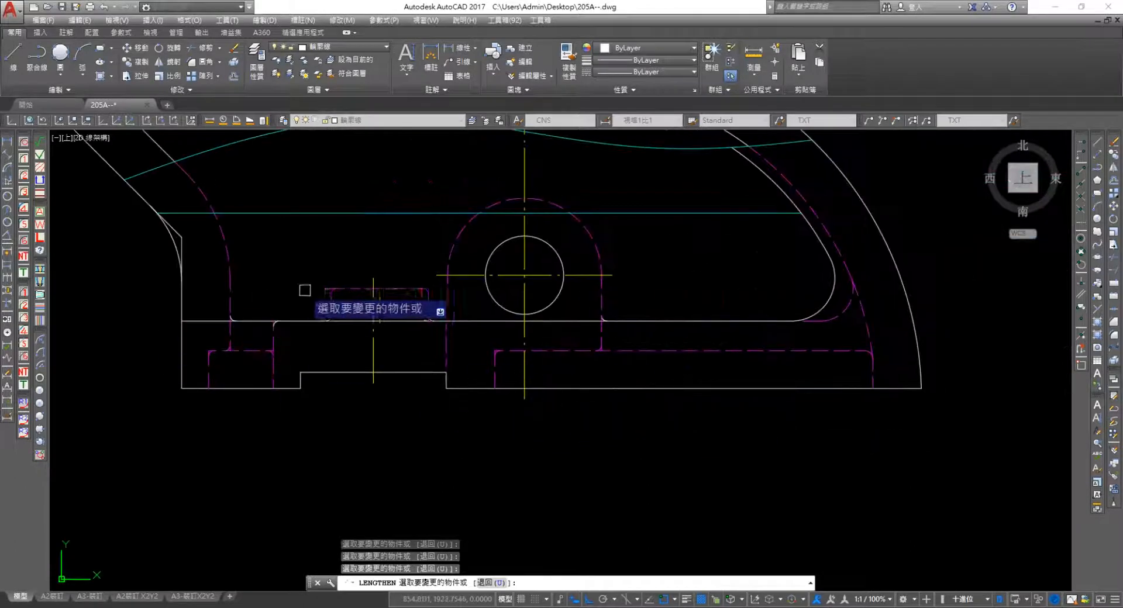
{"action": "scroll", "coordinate": [311, 292], "scroll_direction": "up", "scroll_amount": 4}
{"action": "mouse_move", "coordinate": [980, 485]}
{"action": "middle_mouse_down"}
{"action": "mouse_move", "coordinate": [913, 465]}
{"action": "mouse_move", "coordinate": [520, 414]}
{"action": "middle_mouse_up"}
{"action": "scroll", "coordinate": [520, 414], "scroll_direction": "down", "scroll_amount": 2}
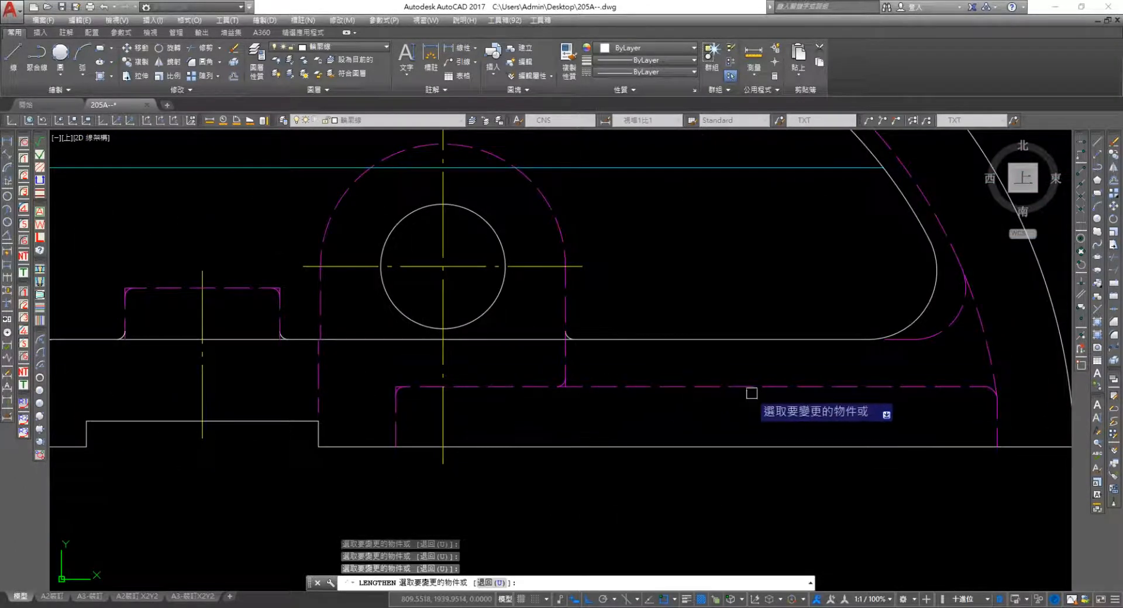
{"action": "middle_click_drag", "start_coordinate": [747, 390], "coordinate": [567, 421]}
{"action": "scroll", "coordinate": [722, 444], "scroll_direction": "down", "scroll_amount": 4}
Shorten by 1 the upper ends of the front view's two curved hidden lines where they continue the opening's slanted edges
{"action": "scroll", "coordinate": [612, 318], "scroll_direction": "up", "scroll_amount": 6}
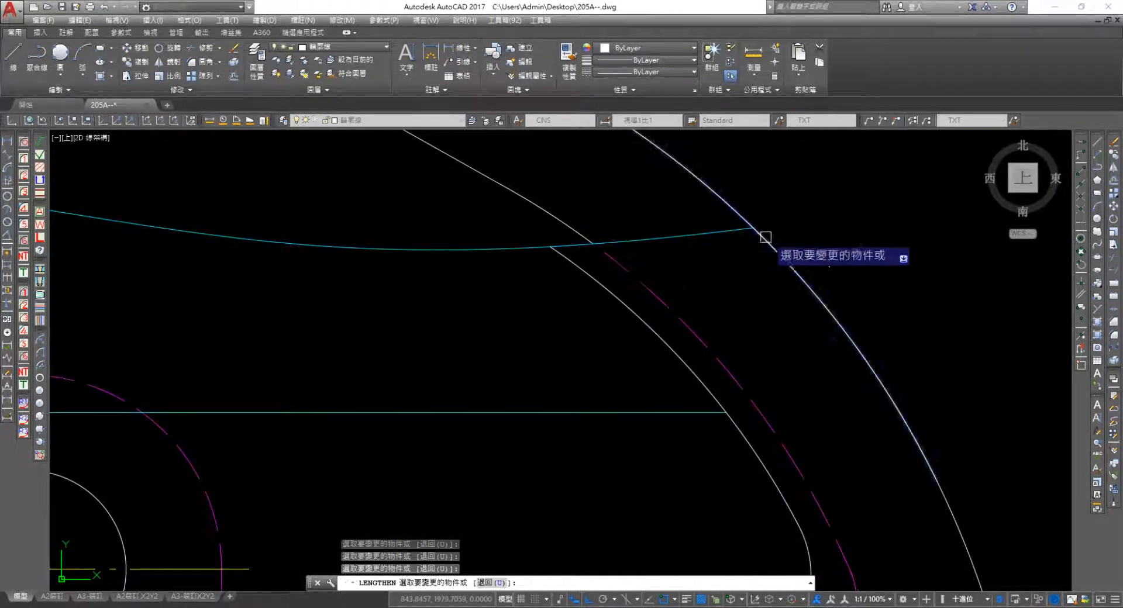
{"action": "middle_click_drag", "start_coordinate": [218, 367], "coordinate": [577, 368]}
{"action": "middle_click_drag", "start_coordinate": [661, 373], "coordinate": [379, 413]}
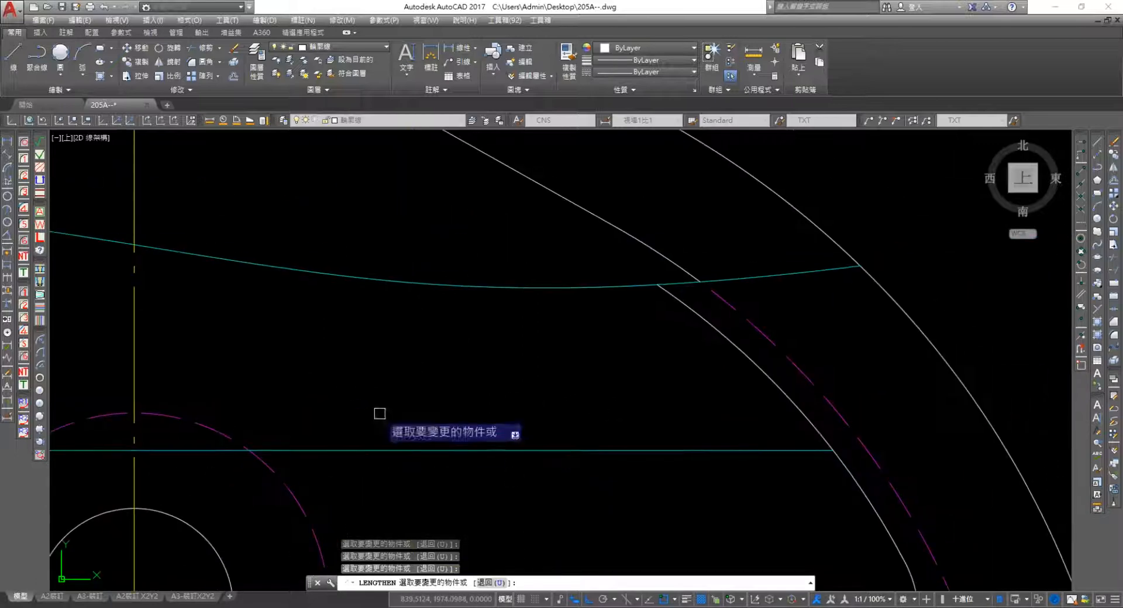
{"action": "middle_click_drag", "start_coordinate": [289, 399], "coordinate": [728, 378]}
{"action": "middle_click_drag", "start_coordinate": [158, 349], "coordinate": [620, 356]}
{"action": "middle_click_drag", "start_coordinate": [150, 388], "coordinate": [583, 306]}
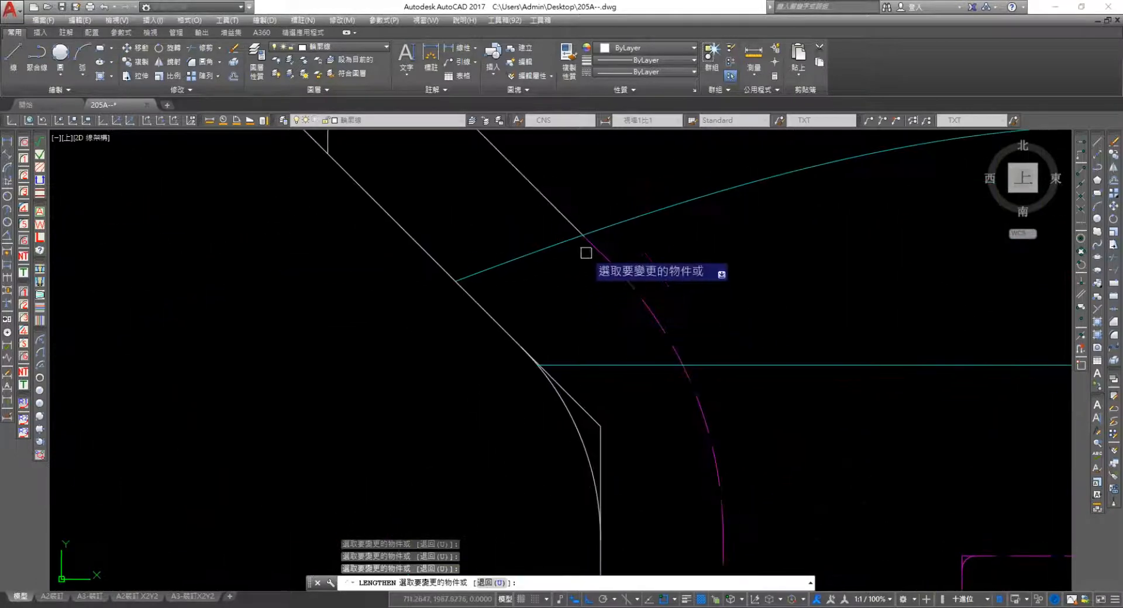
{"action": "scroll", "coordinate": [602, 258], "scroll_direction": "up", "scroll_amount": 4}
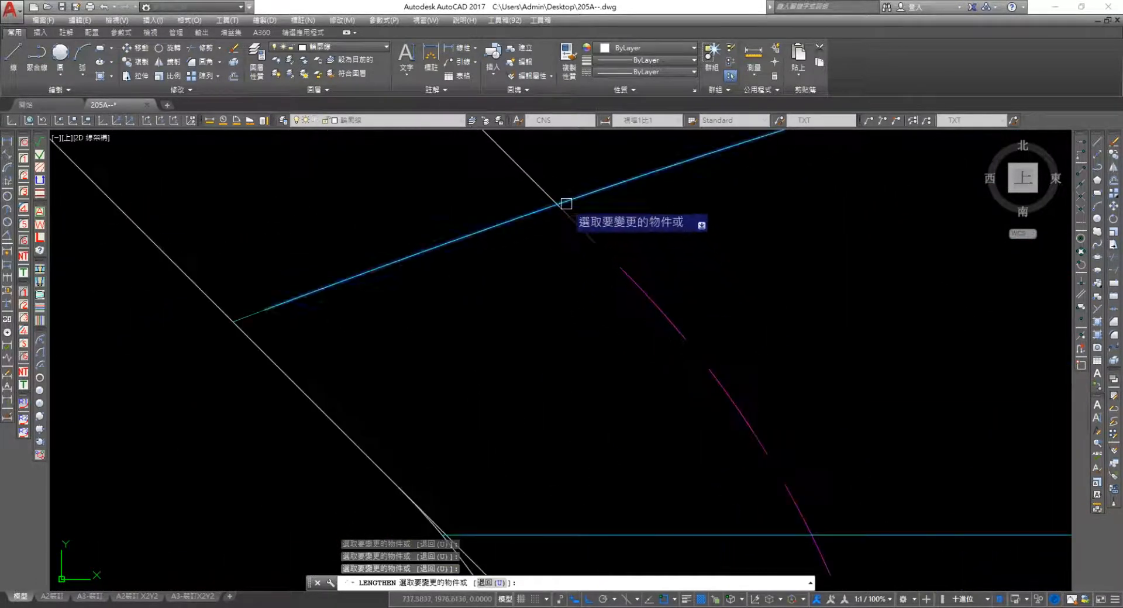
{"action": "scroll", "coordinate": [569, 217], "scroll_direction": "up", "scroll_amount": 5}
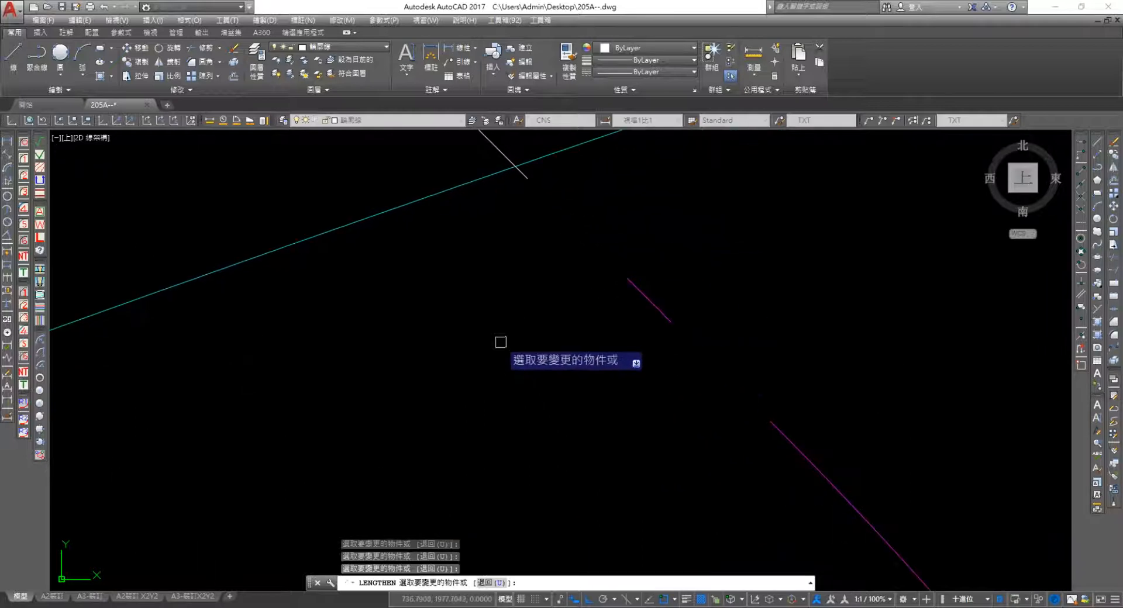
Trim the short overshoot of the opening's left slanted edge beyond the thin wavy curve in the front view
{"action": "key", "text": "Escape"}
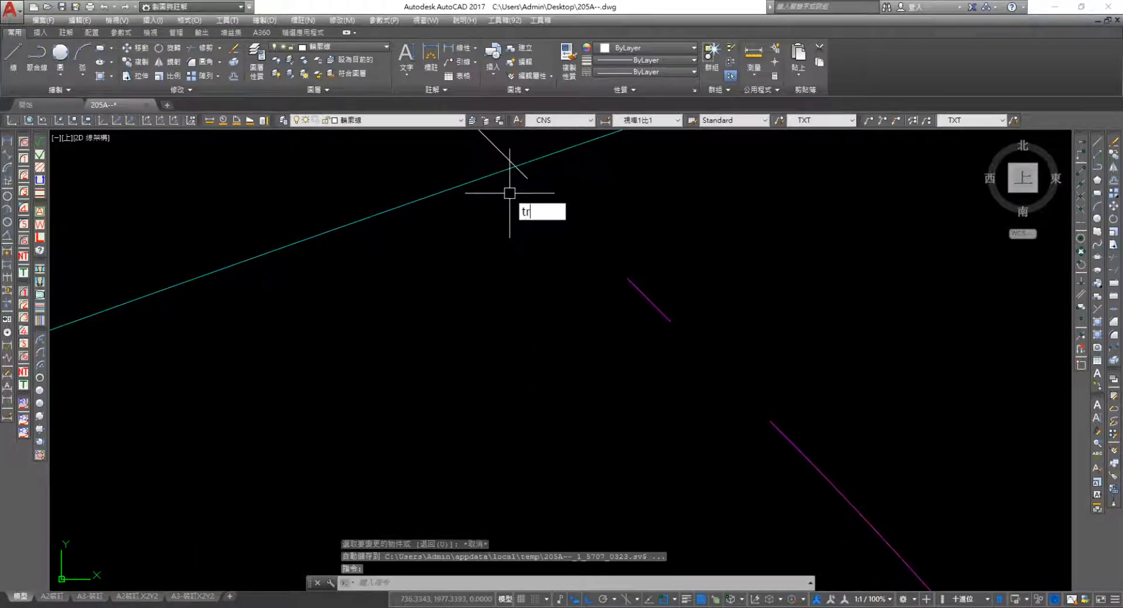
{"action": "type", "text": "tr"}
{"action": "key", "text": "space"}
{"action": "key", "text": "space"}
{"action": "left_click", "coordinate": [520, 177]}
{"action": "key", "text": "Escape"}
{"action": "scroll", "coordinate": [580, 285], "scroll_direction": "down", "scroll_amount": 10}
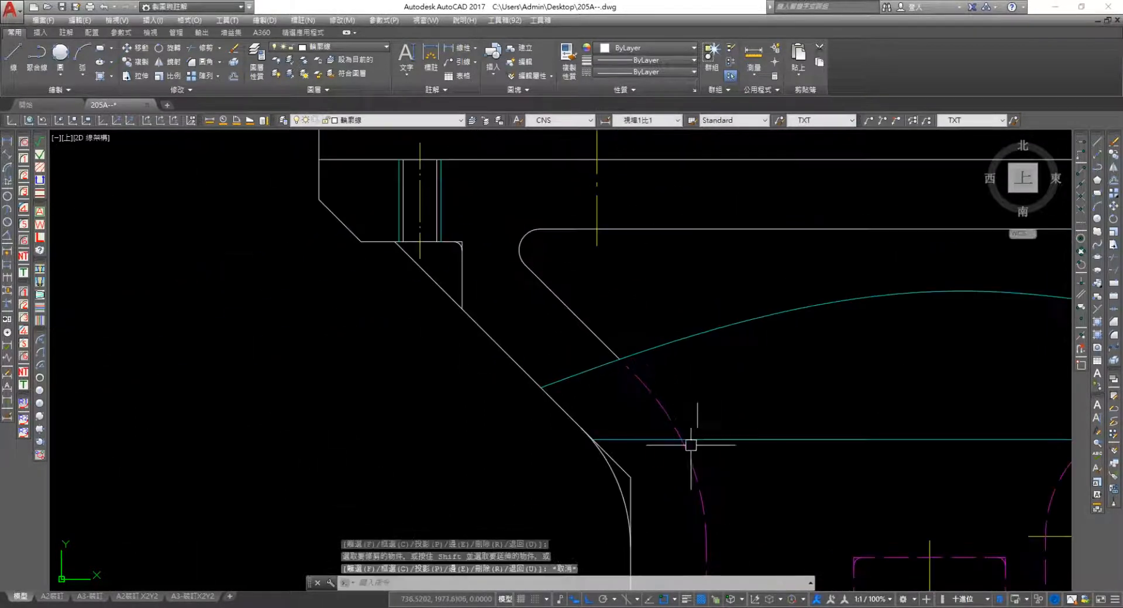
Shorten both ends of the front view's thin horizontal line with a Lengthen delta of -1
{"action": "scroll", "coordinate": [711, 453], "scroll_direction": "down", "scroll_amount": 6}
{"action": "middle_click_drag", "start_coordinate": [780, 511], "coordinate": [562, 456]}
{"action": "middle_click_drag", "start_coordinate": [496, 317], "coordinate": [387, 358]}
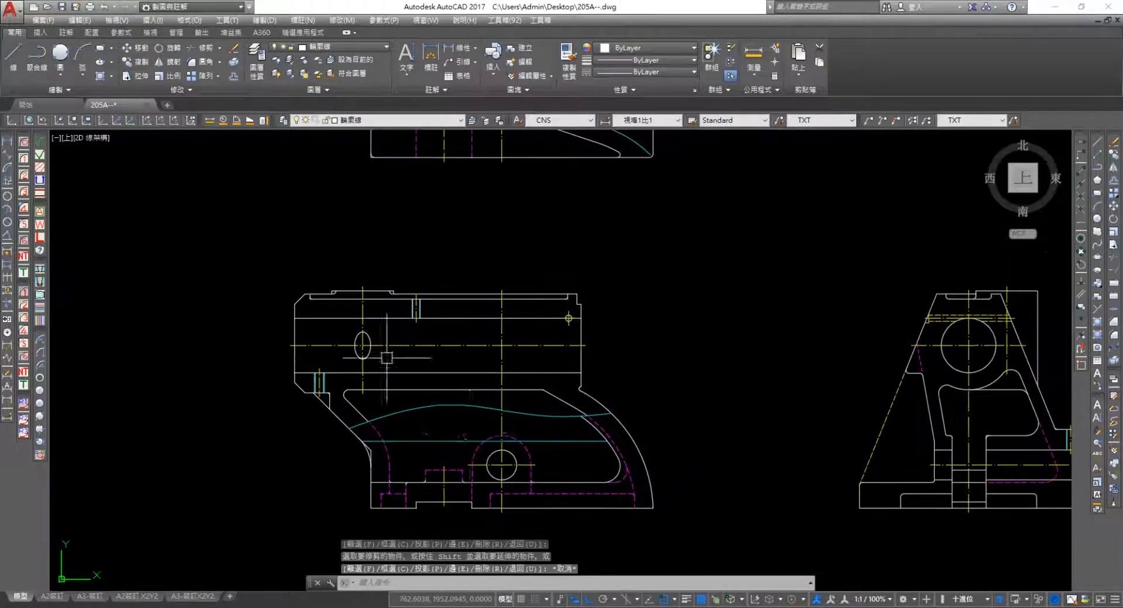
{"action": "mouse_move", "coordinate": [666, 464]}
{"action": "middle_mouse_down"}
{"action": "mouse_move", "coordinate": [623, 409]}
{"action": "mouse_move", "coordinate": [681, 375]}
{"action": "middle_mouse_up"}
{"action": "scroll", "coordinate": [379, 402], "scroll_direction": "up", "scroll_amount": 2}
{"action": "scroll", "coordinate": [759, 362], "scroll_direction": "up", "scroll_amount": 4}
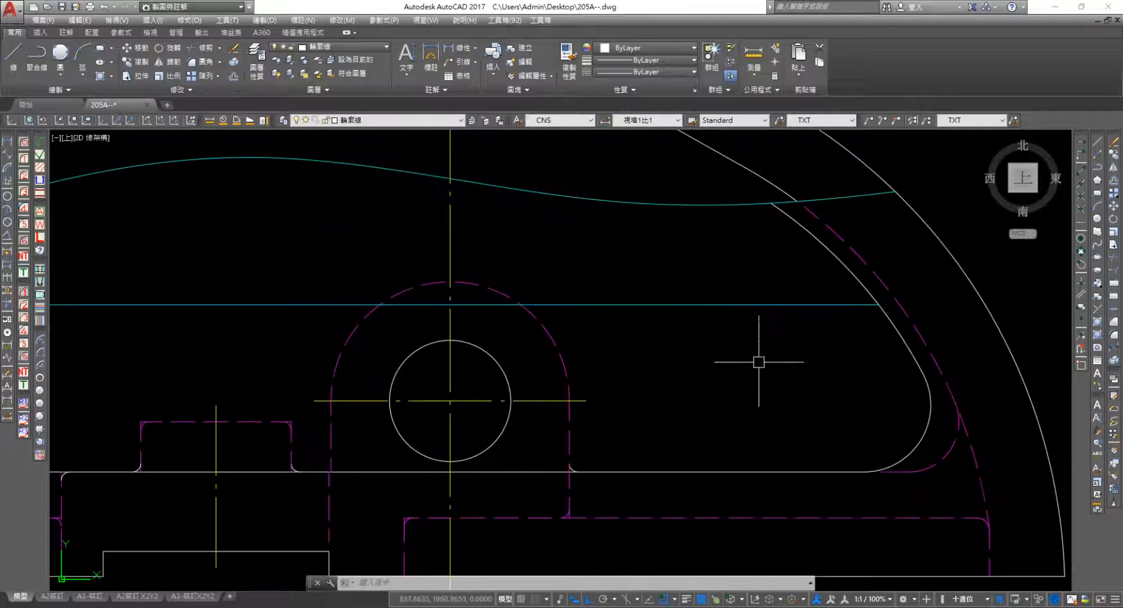
{"action": "type", "text": "n"}
{"action": "key", "text": "Return"}
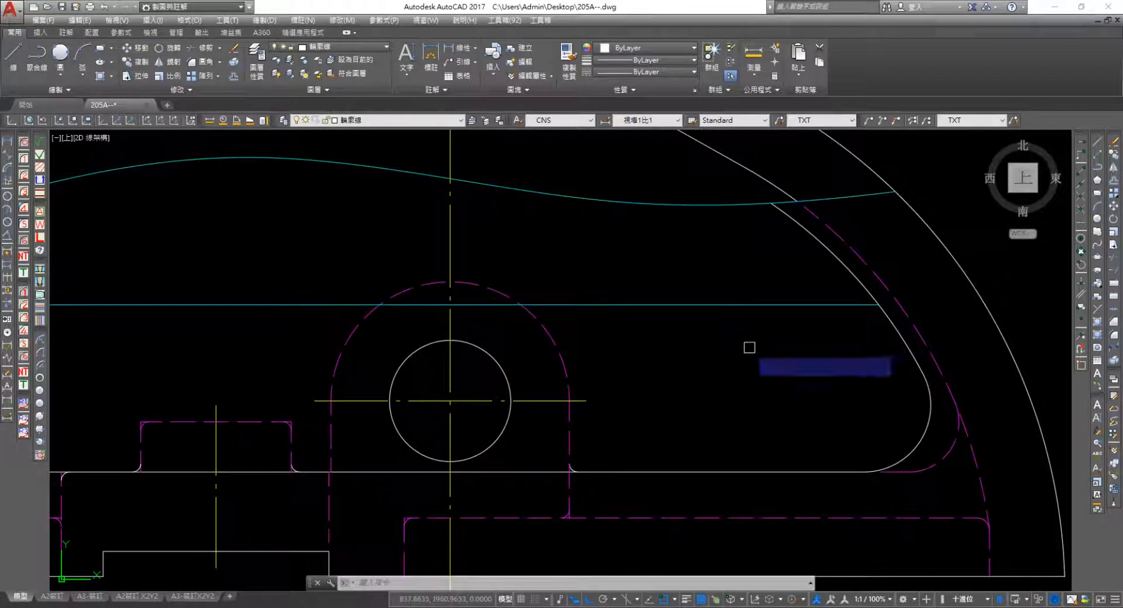
{"action": "type", "text": "de"}
{"action": "key", "text": "Return"}
{"action": "key", "text": "Return"}
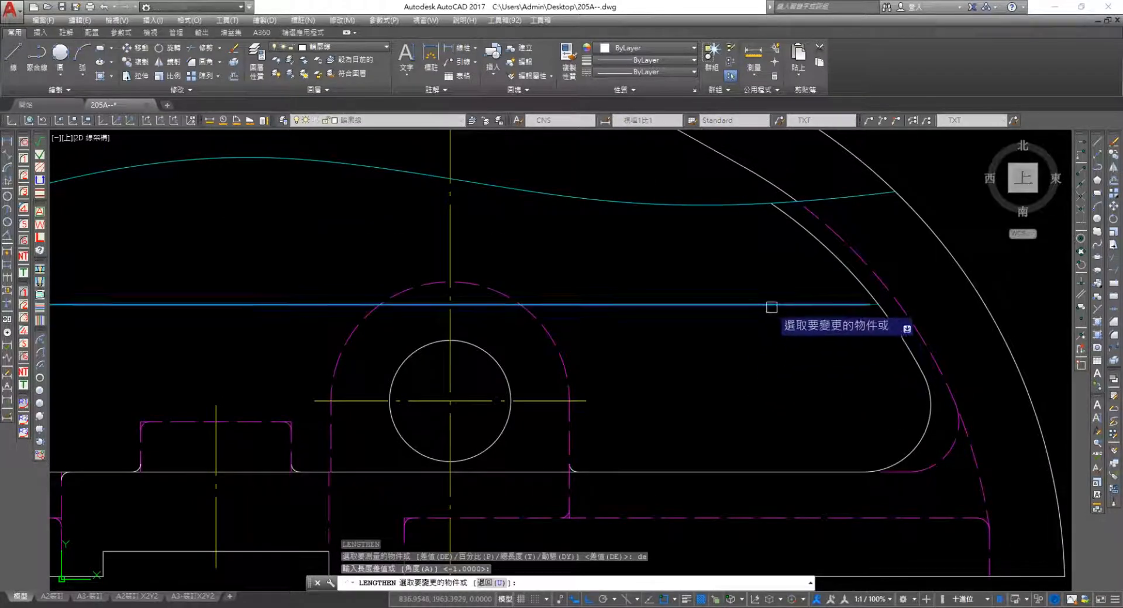
{"action": "left_click", "coordinate": [735, 303]}
{"action": "scroll", "coordinate": [585, 375], "scroll_direction": "down", "scroll_amount": 4}
{"action": "scroll", "coordinate": [402, 381], "scroll_direction": "up", "scroll_amount": 4}
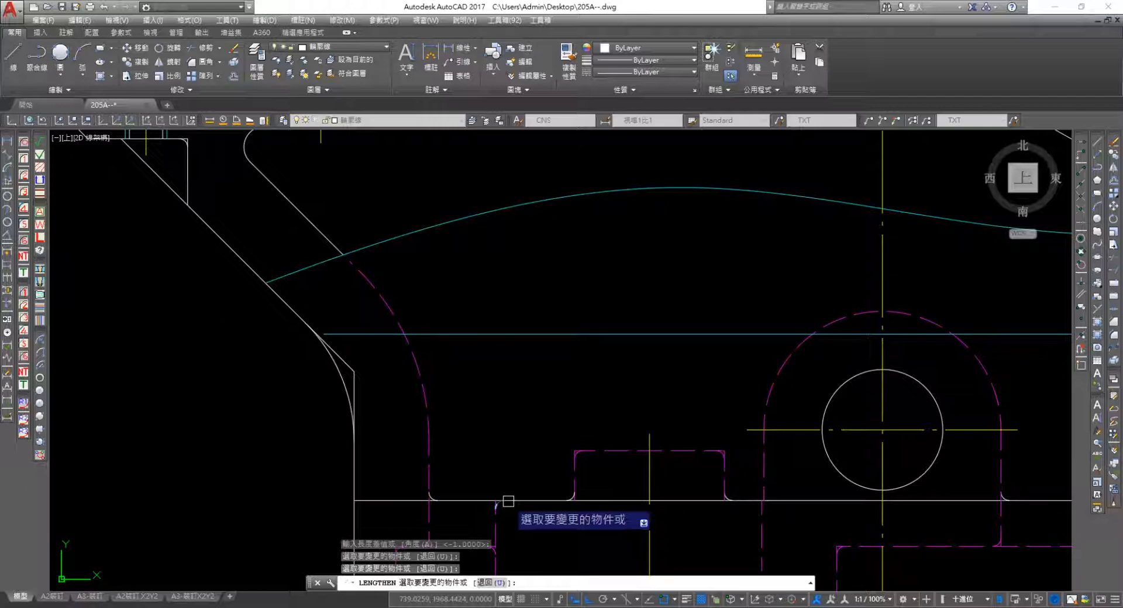
{"action": "scroll", "coordinate": [710, 421], "scroll_direction": "down", "scroll_amount": 5}
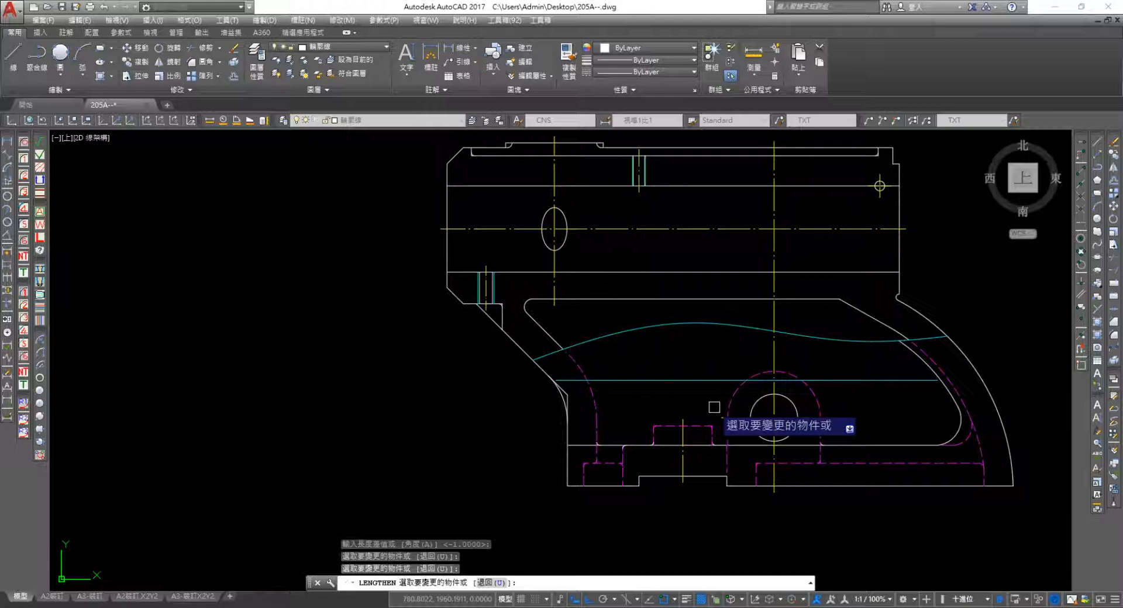
{"action": "scroll", "coordinate": [968, 459], "scroll_direction": "up", "scroll_amount": 4}
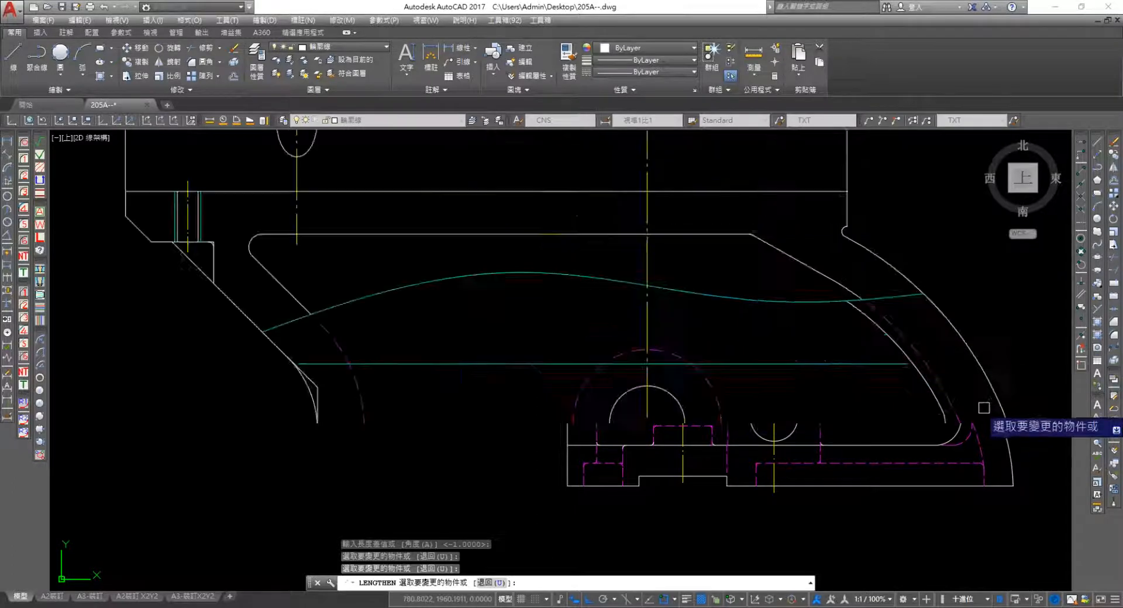
{"action": "scroll", "coordinate": [913, 409], "scroll_direction": "down", "scroll_amount": 8}
{"action": "middle_click_drag", "start_coordinate": [958, 430], "coordinate": [648, 477]}
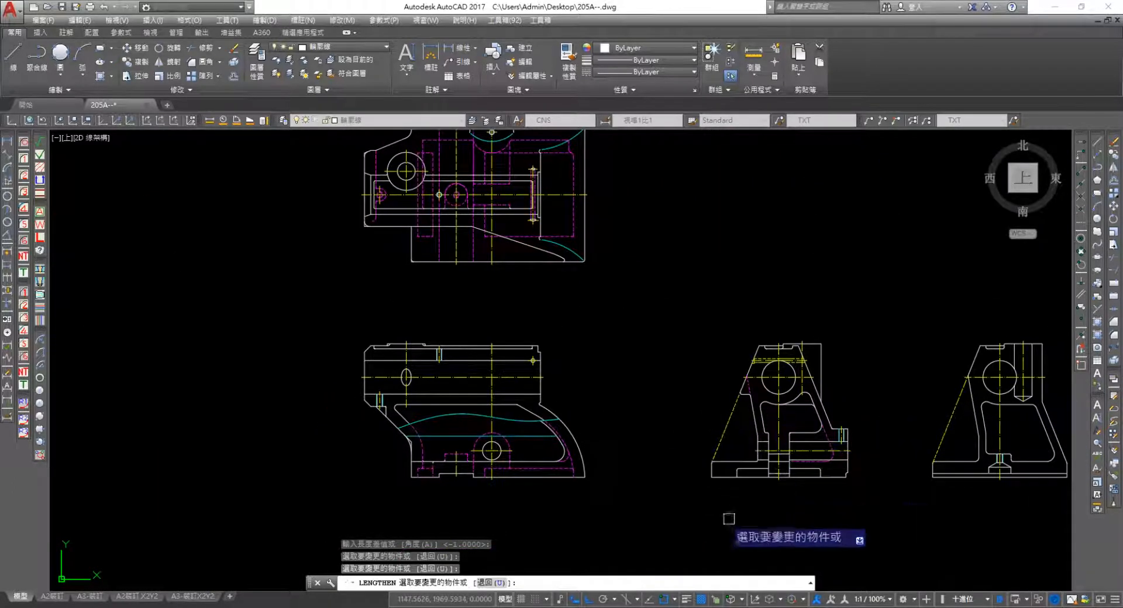
{"action": "key", "text": "Escape"}
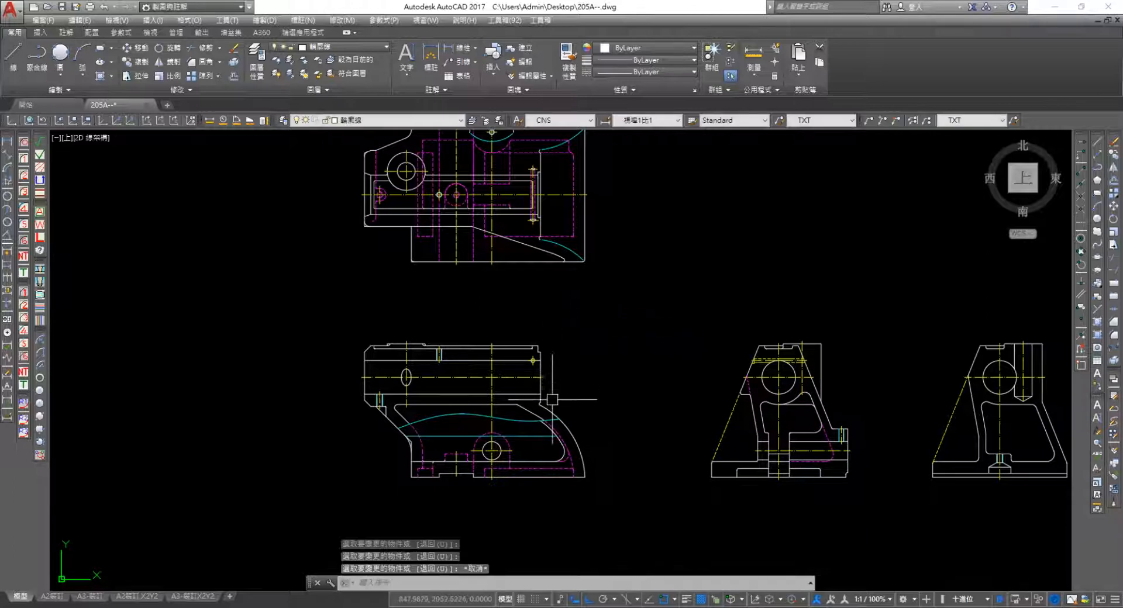
Look over the front view's upper edge, its stepped upper right corner and the two side views for leftover line clean-up
{"action": "middle_click_drag", "start_coordinate": [576, 404], "coordinate": [393, 310]}
{"action": "scroll", "coordinate": [255, 261], "scroll_direction": "down", "scroll_amount": 3}
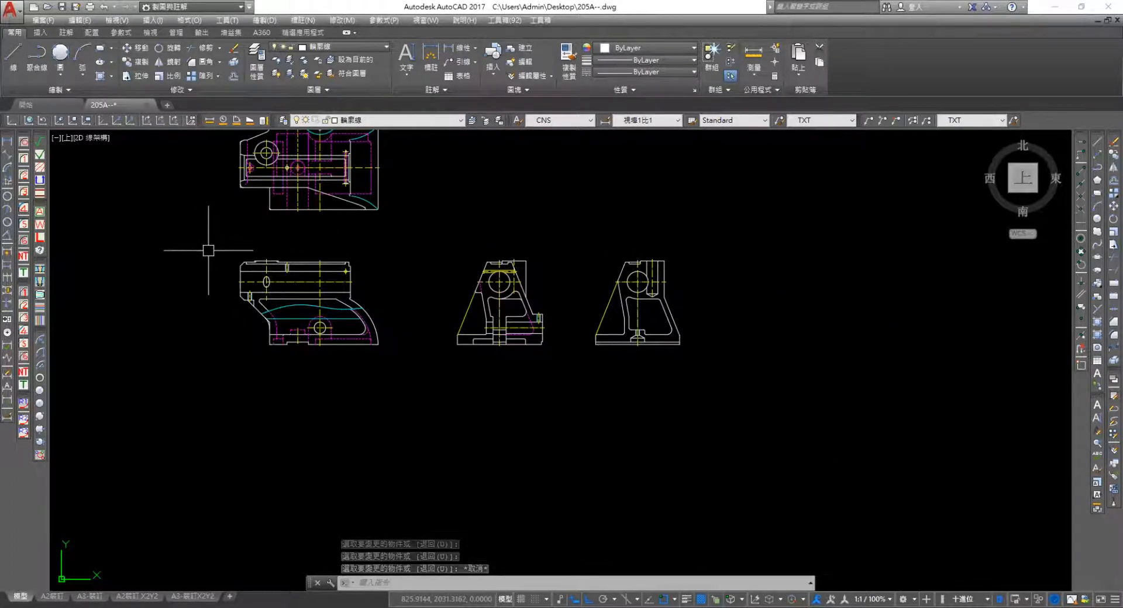
{"action": "scroll", "coordinate": [301, 258], "scroll_direction": "up", "scroll_amount": 8}
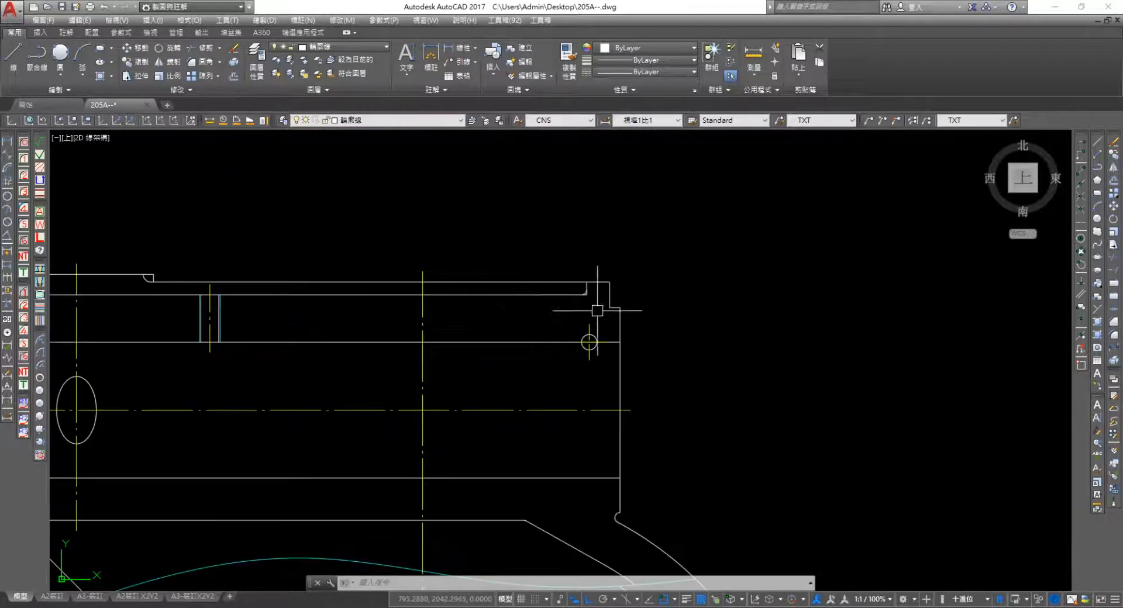
{"action": "scroll", "coordinate": [614, 316], "scroll_direction": "down", "scroll_amount": 10}
{"action": "mouse_move", "coordinate": [792, 393]}
{"action": "middle_mouse_down"}
{"action": "mouse_move", "coordinate": [564, 361]}
{"action": "mouse_move", "coordinate": [380, 406]}
{"action": "mouse_move", "coordinate": [290, 370]}
{"action": "middle_mouse_up"}
{"action": "middle_click_drag", "start_coordinate": [517, 381], "coordinate": [506, 305]}
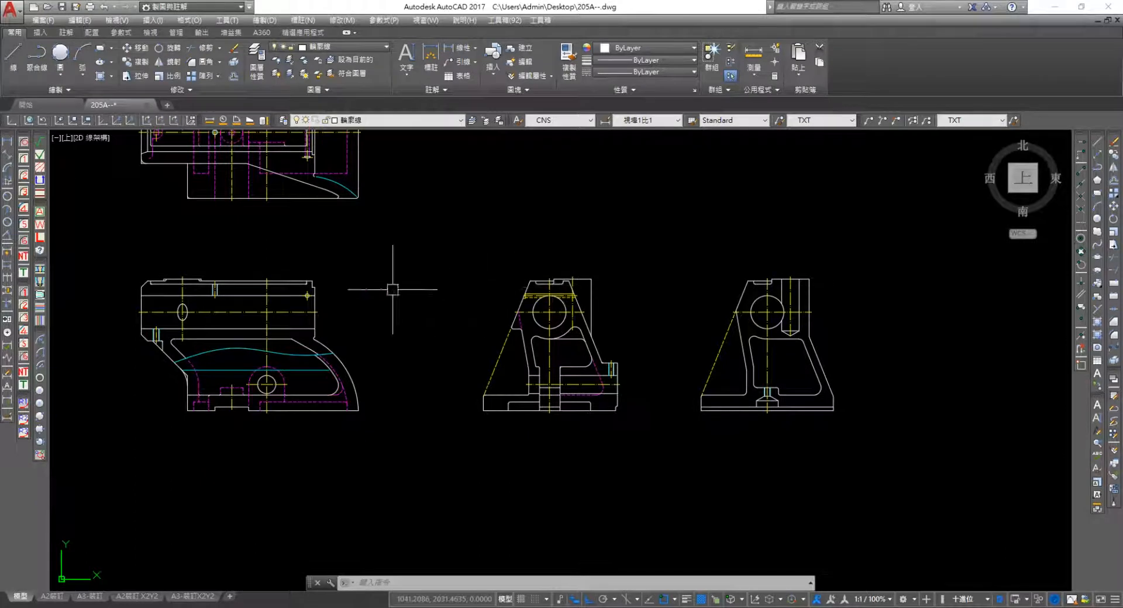
{"action": "middle_click_drag", "start_coordinate": [363, 299], "coordinate": [521, 273]}
{"action": "scroll", "coordinate": [482, 294], "scroll_direction": "down", "scroll_amount": 4}
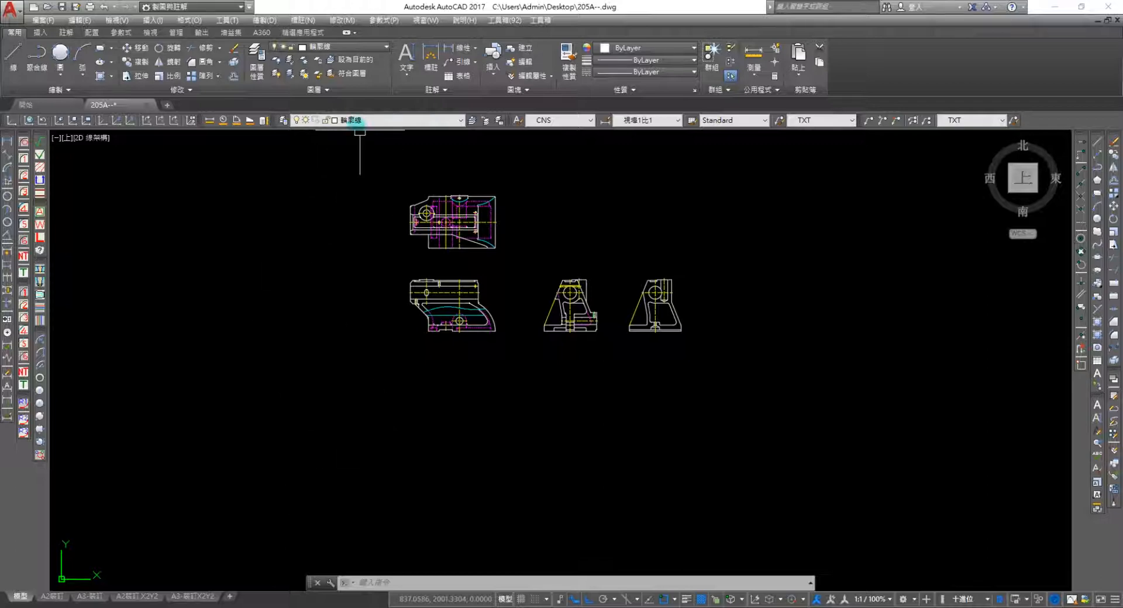
Make 尺度 the current layer and 圖縮小2倍 the current dimension style
{"action": "left_click", "coordinate": [355, 120]}
{"action": "left_click", "coordinate": [355, 189]}
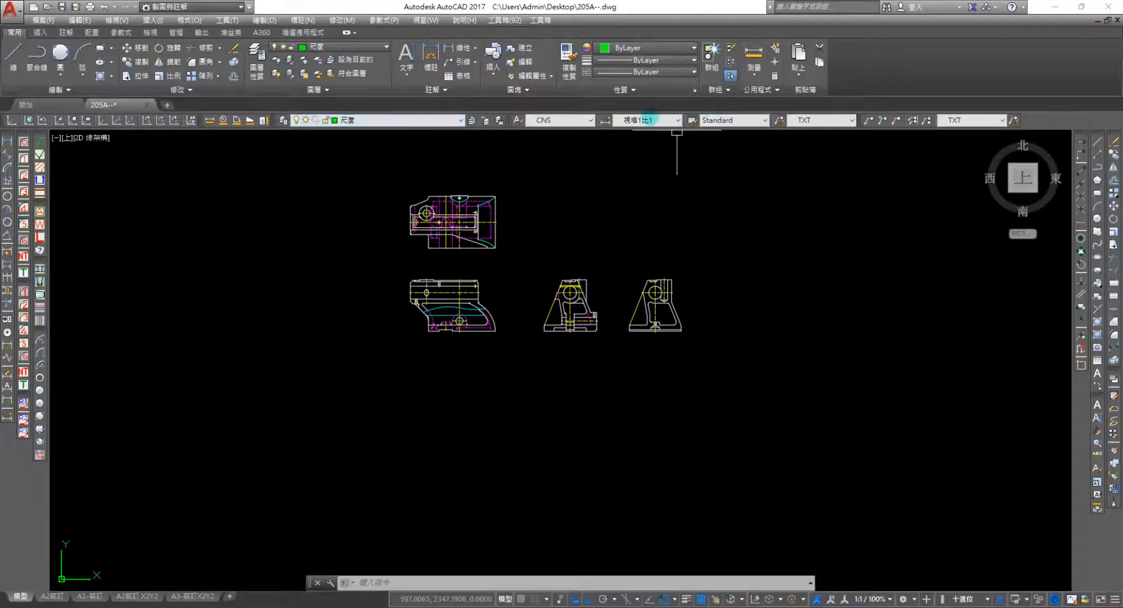
{"action": "left_click", "coordinate": [650, 120]}
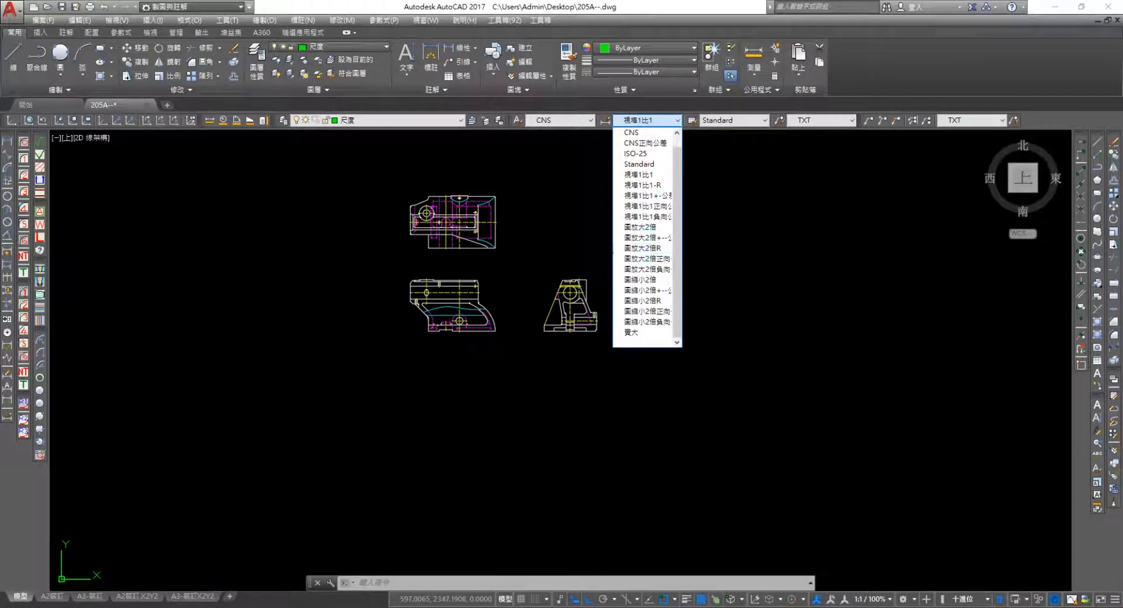
{"action": "left_click", "coordinate": [641, 279]}
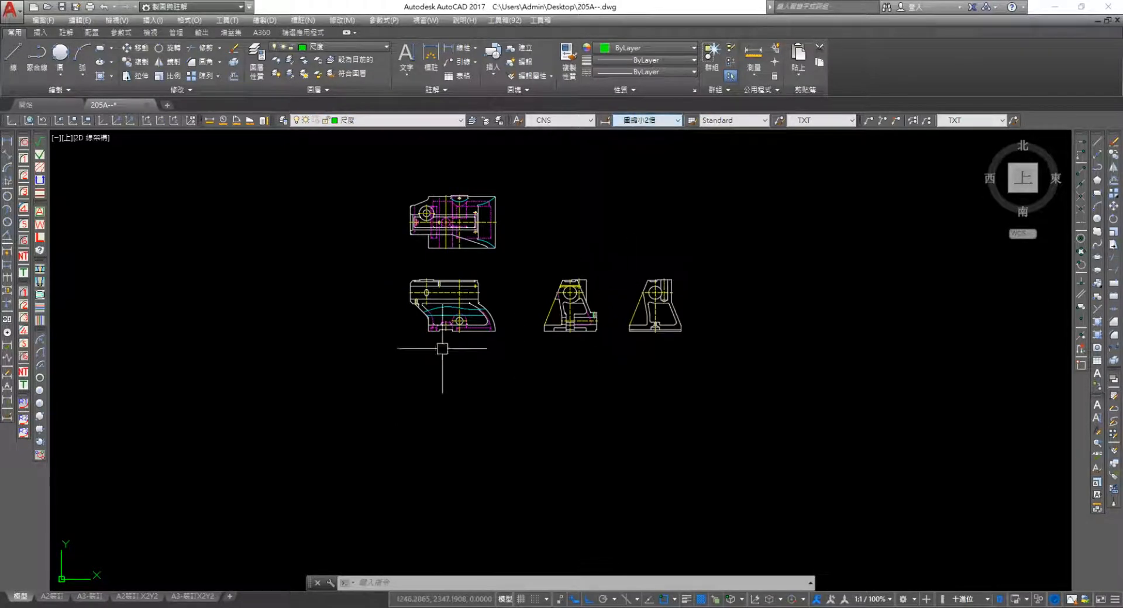
Dimension horizontally from the front view base's left corner to the first hidden edge, and continue the chain across the hidden recess
{"action": "scroll", "coordinate": [441, 345], "scroll_direction": "up", "scroll_amount": 8}
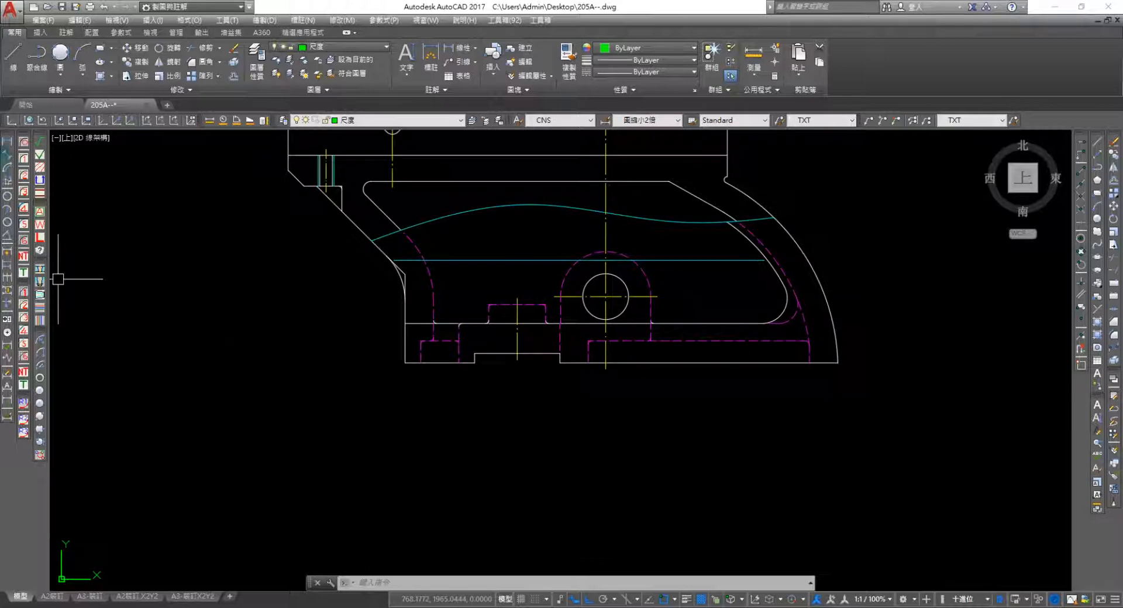
{"action": "left_click", "coordinate": [7, 141]}
{"action": "scroll", "coordinate": [405, 420], "scroll_direction": "up", "scroll_amount": 4}
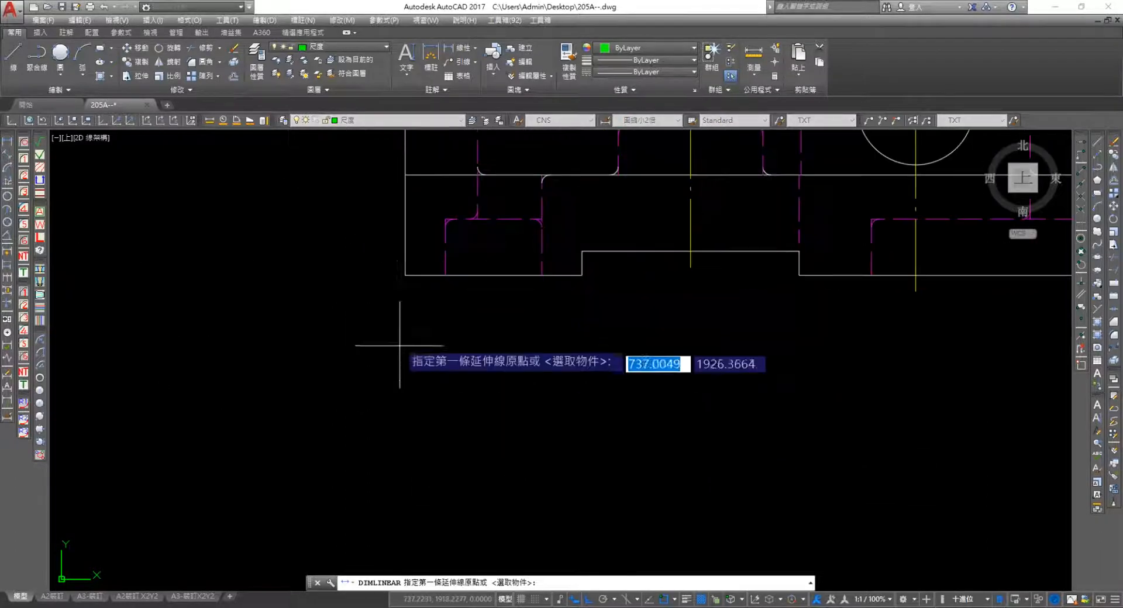
{"action": "left_click", "coordinate": [405, 276]}
{"action": "left_click", "coordinate": [445, 275]}
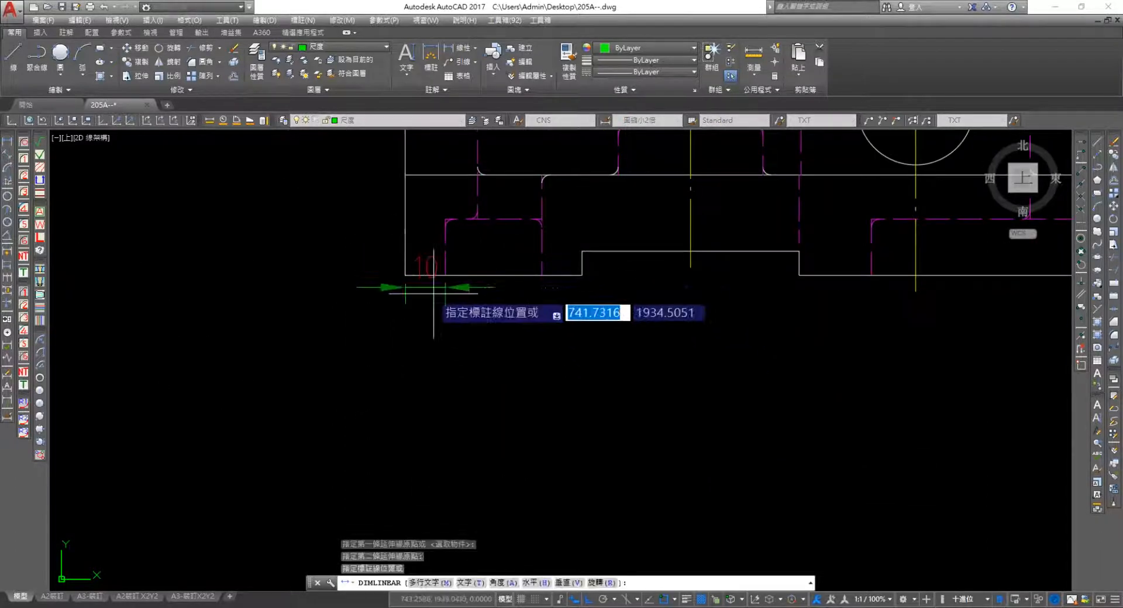
{"action": "left_click", "coordinate": [423, 338]}
{"action": "left_click", "coordinate": [7, 278]}
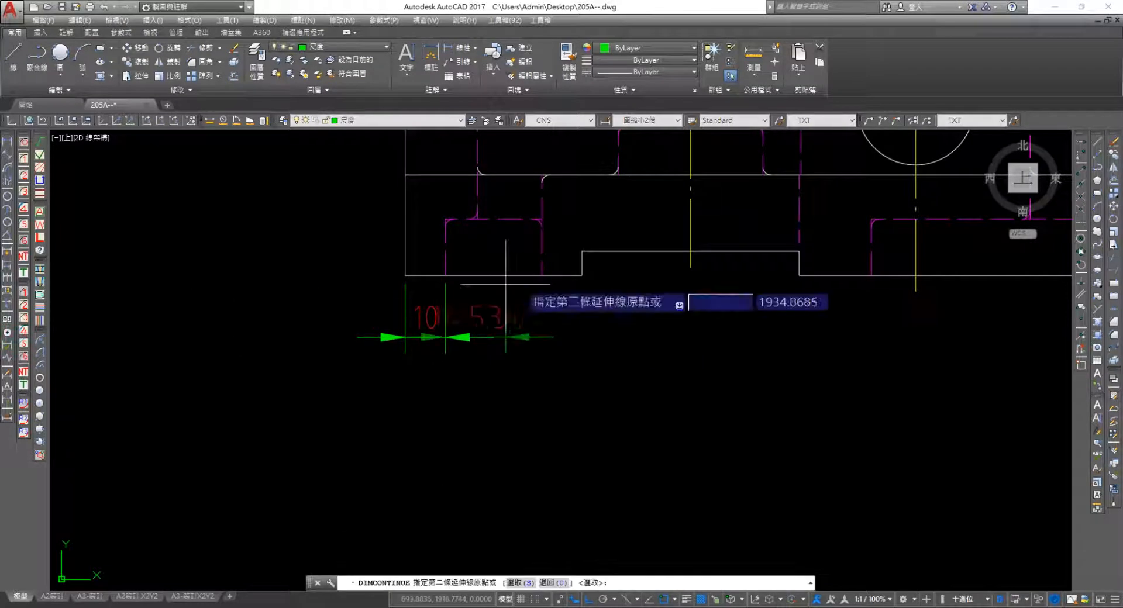
{"action": "left_click", "coordinate": [542, 276]}
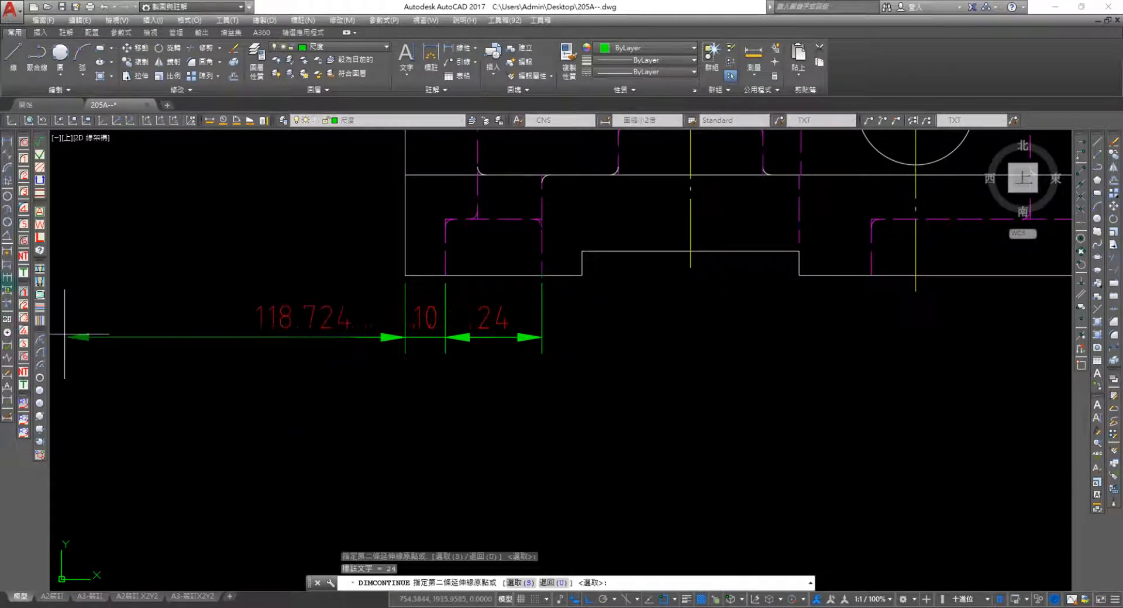
Add a baseline dimension from the base's left corner to the near side of the bottom groove
{"action": "left_click", "coordinate": [7, 265]}
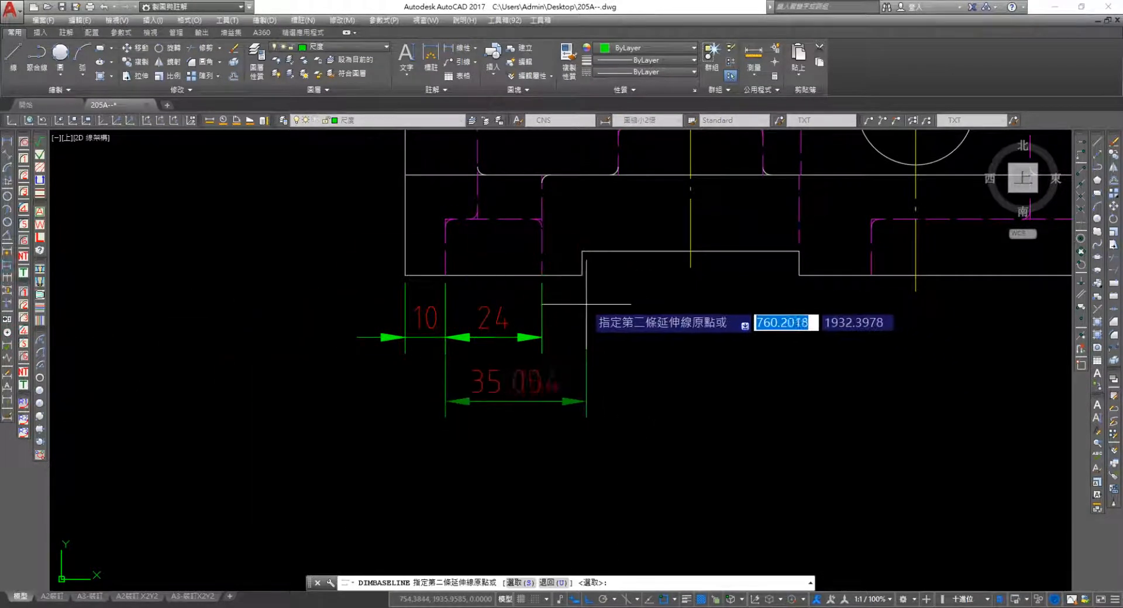
{"action": "type", "text": "S"}
{"action": "key", "text": "Return"}
{"action": "left_click", "coordinate": [366, 337]}
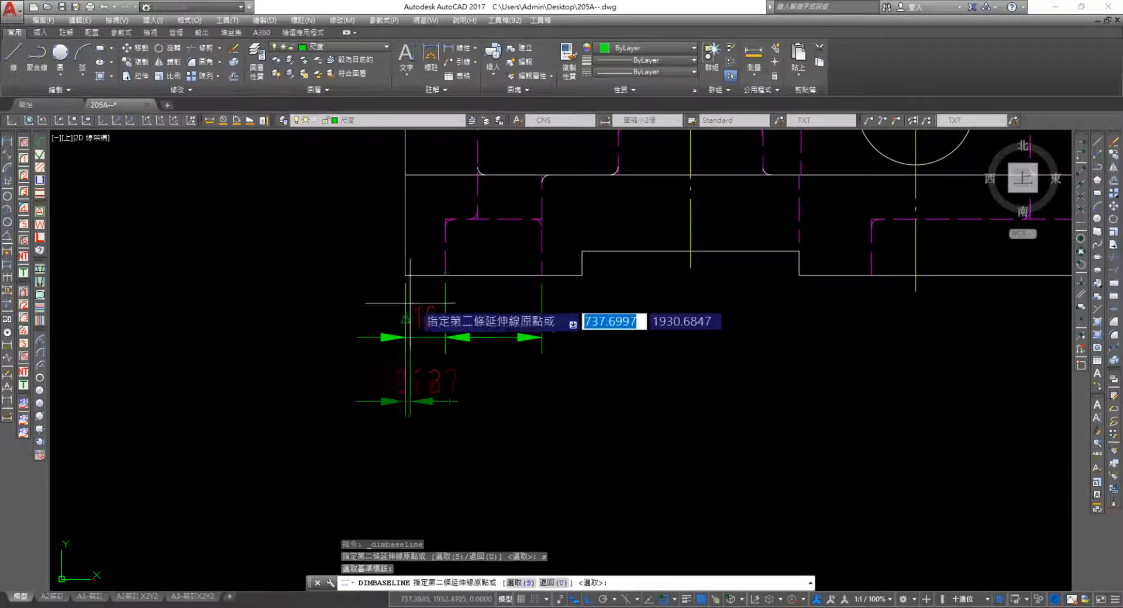
{"action": "left_click", "coordinate": [582, 273]}
{"action": "key", "text": "Escape"}
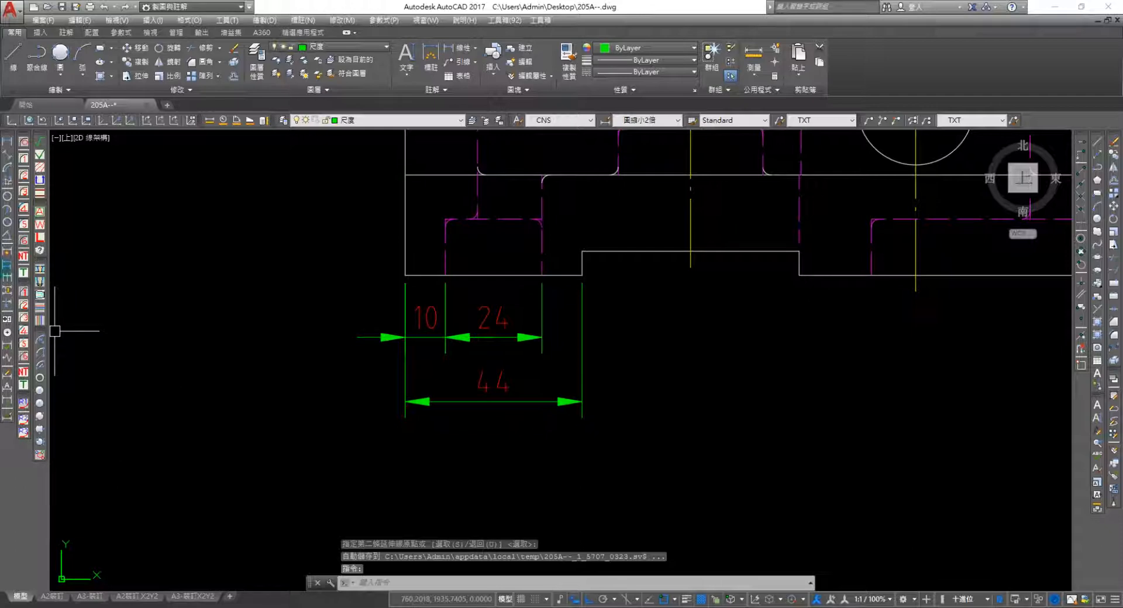
Continue the lower dimension chain across the bottom groove and on to the next hidden edge
{"action": "left_click", "coordinate": [7, 278]}
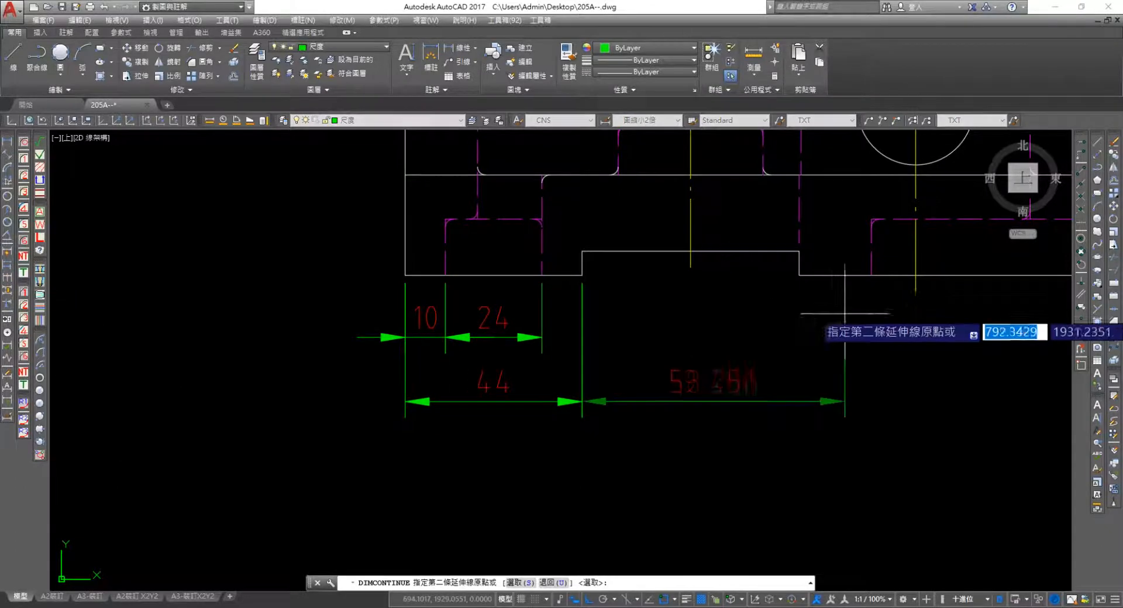
{"action": "left_click", "coordinate": [799, 273]}
{"action": "left_click", "coordinate": [872, 219]}
{"action": "key", "text": "Escape"}
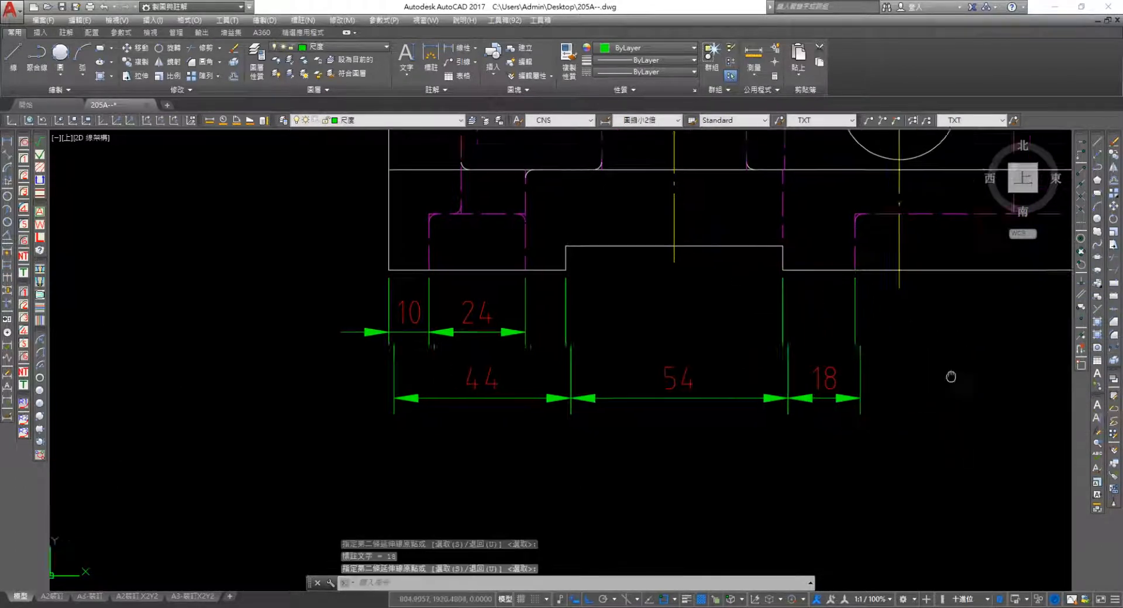
{"action": "scroll", "coordinate": [878, 363], "scroll_direction": "down", "scroll_amount": 2}
{"action": "mouse_move", "coordinate": [793, 347]}
{"action": "middle_mouse_down"}
{"action": "mouse_move", "coordinate": [662, 336]}
{"action": "mouse_move", "coordinate": [710, 331]}
{"action": "mouse_move", "coordinate": [699, 349]}
{"action": "middle_mouse_up"}
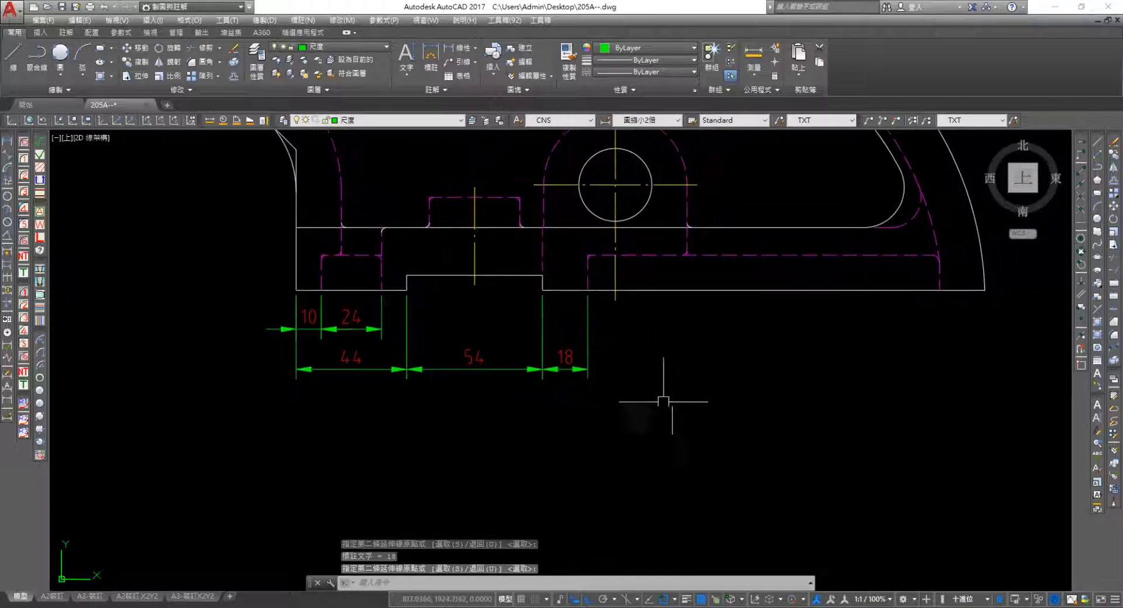
Erase all dimensions below the front view's base and make 輪廓線 the current layer
{"action": "left_click", "coordinate": [646, 430]}
{"action": "left_click", "coordinate": [414, 372]}
{"action": "key", "text": "Delete"}
{"action": "scroll", "coordinate": [394, 394], "scroll_direction": "down", "scroll_amount": 2}
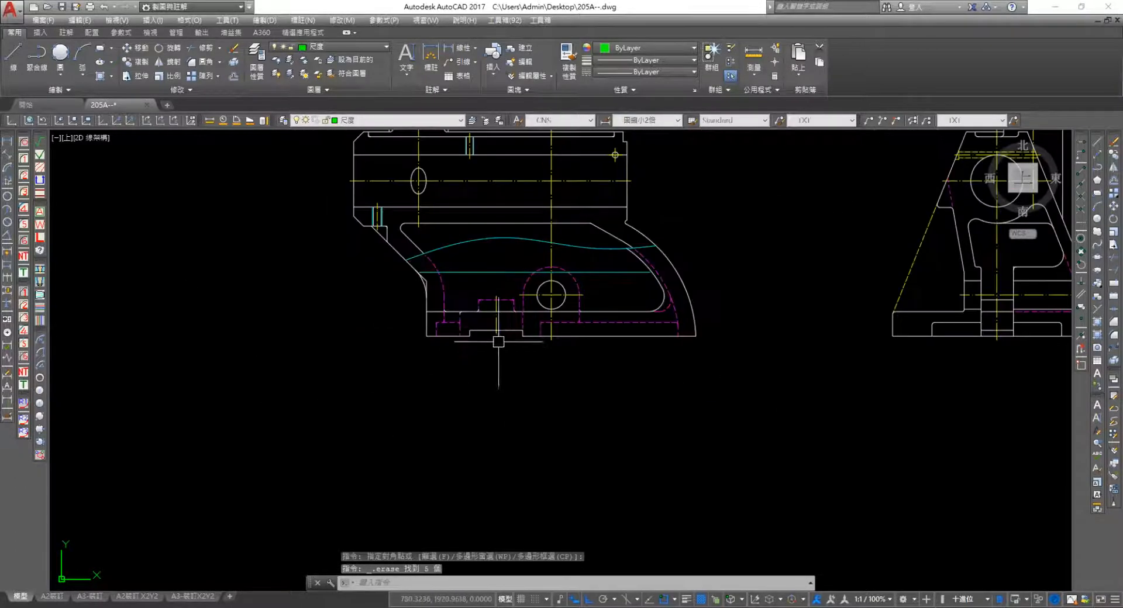
{"action": "middle_click_drag", "start_coordinate": [394, 245], "coordinate": [394, 394]}
{"action": "left_click", "coordinate": [381, 120]}
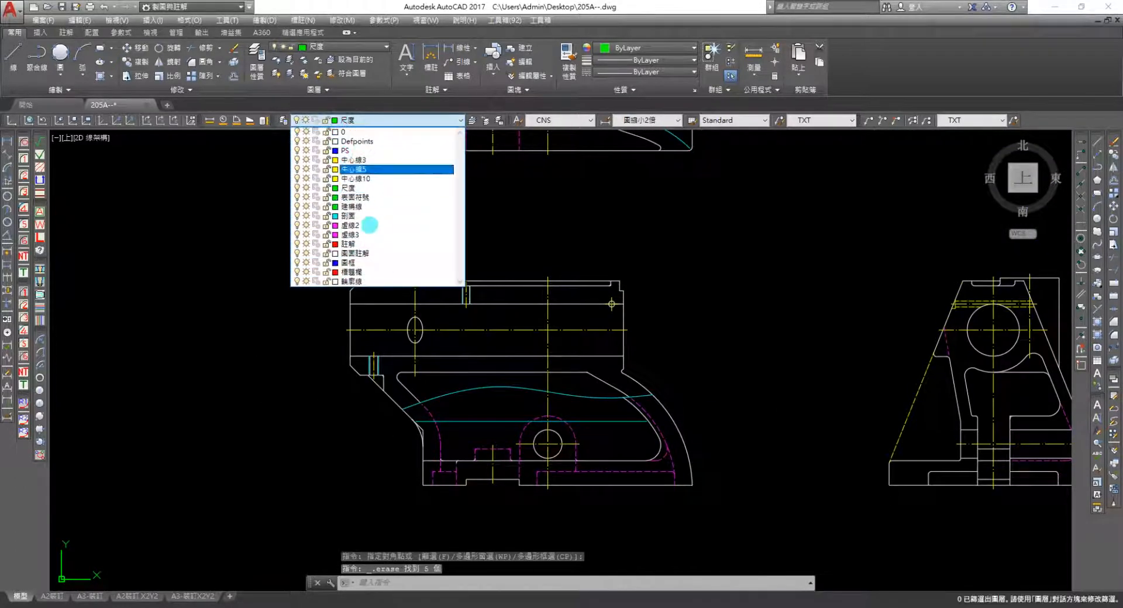
{"action": "left_click", "coordinate": [351, 281]}
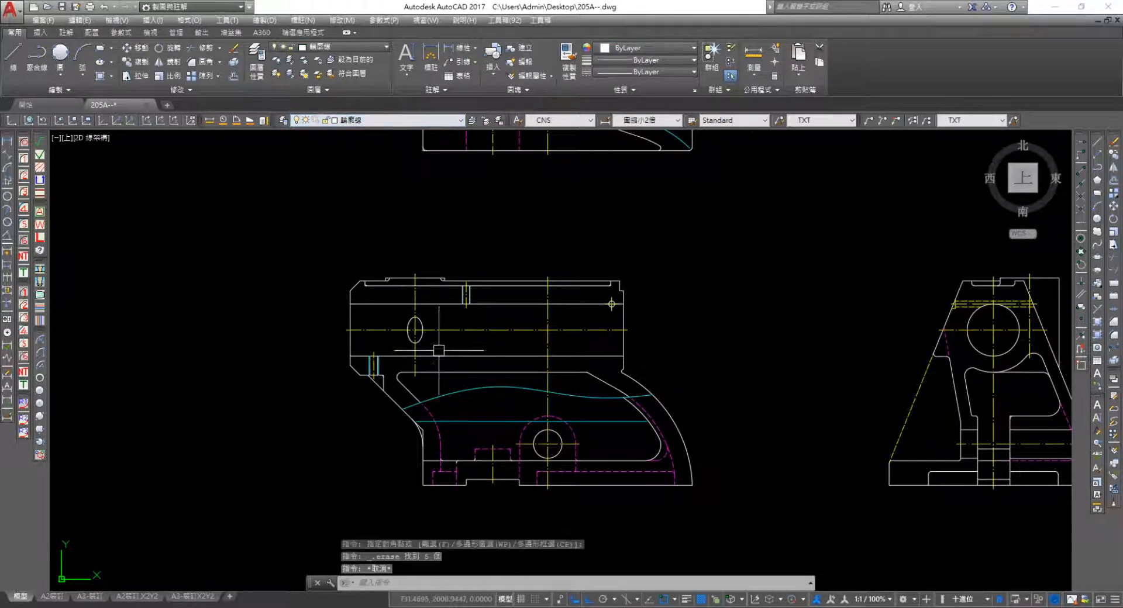
{"action": "scroll", "coordinate": [443, 350], "scroll_direction": "up", "scroll_amount": 2}
{"action": "scroll", "coordinate": [443, 350], "scroll_direction": "down", "scroll_amount": 2}
{"action": "scroll", "coordinate": [507, 299], "scroll_direction": "up", "scroll_amount": 2}
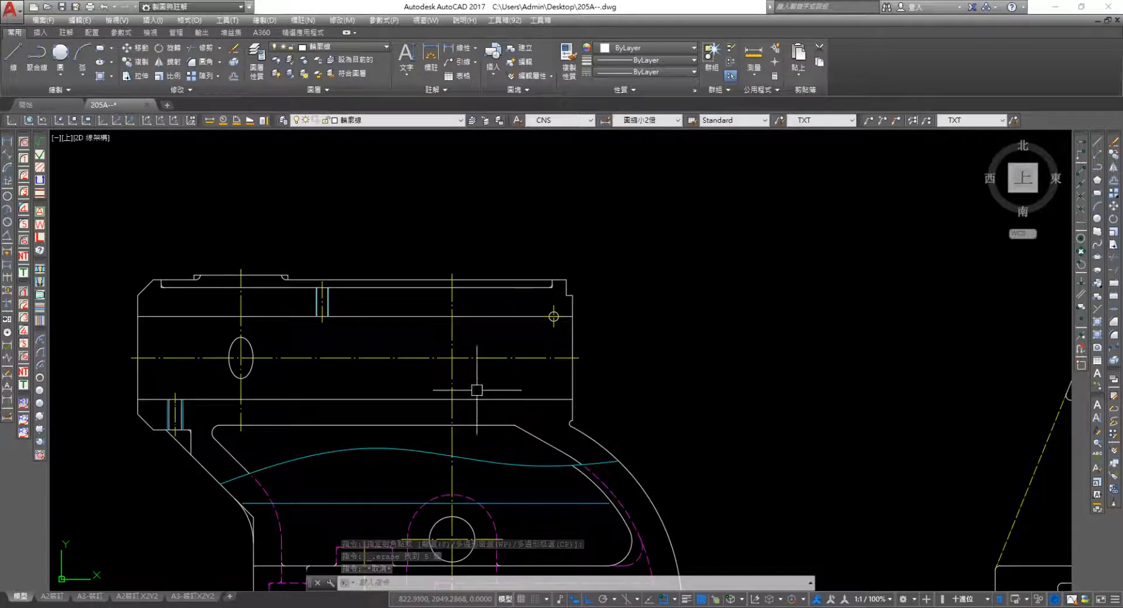
{"action": "scroll", "coordinate": [436, 351], "scroll_direction": "up", "scroll_amount": 2}
{"action": "scroll", "coordinate": [577, 328], "scroll_direction": "down", "scroll_amount": 2}
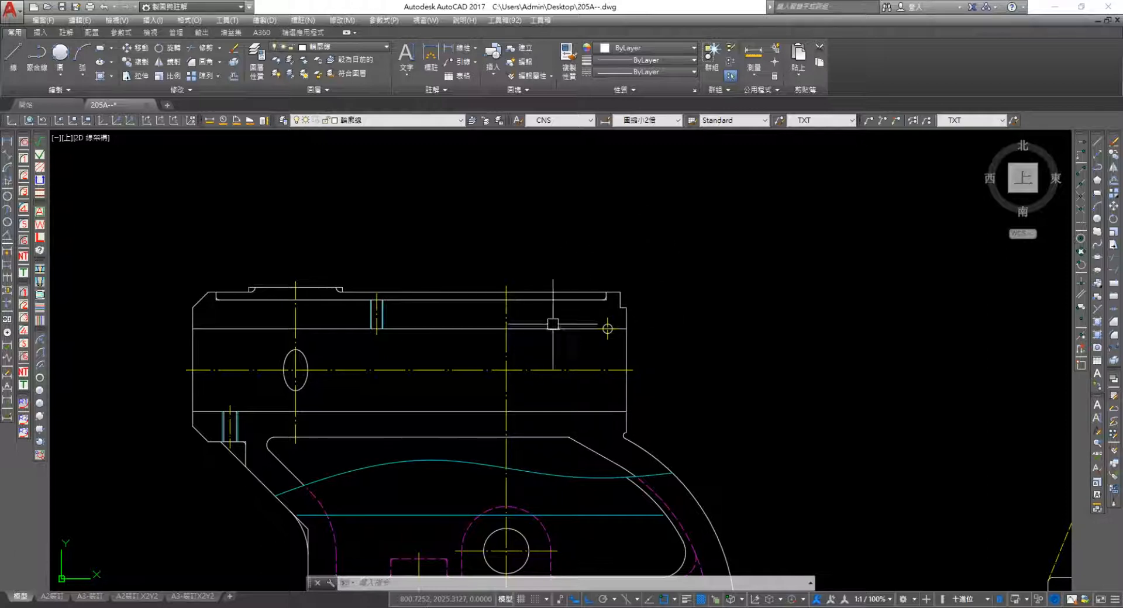
{"action": "scroll", "coordinate": [498, 279], "scroll_direction": "up", "scroll_amount": 5}
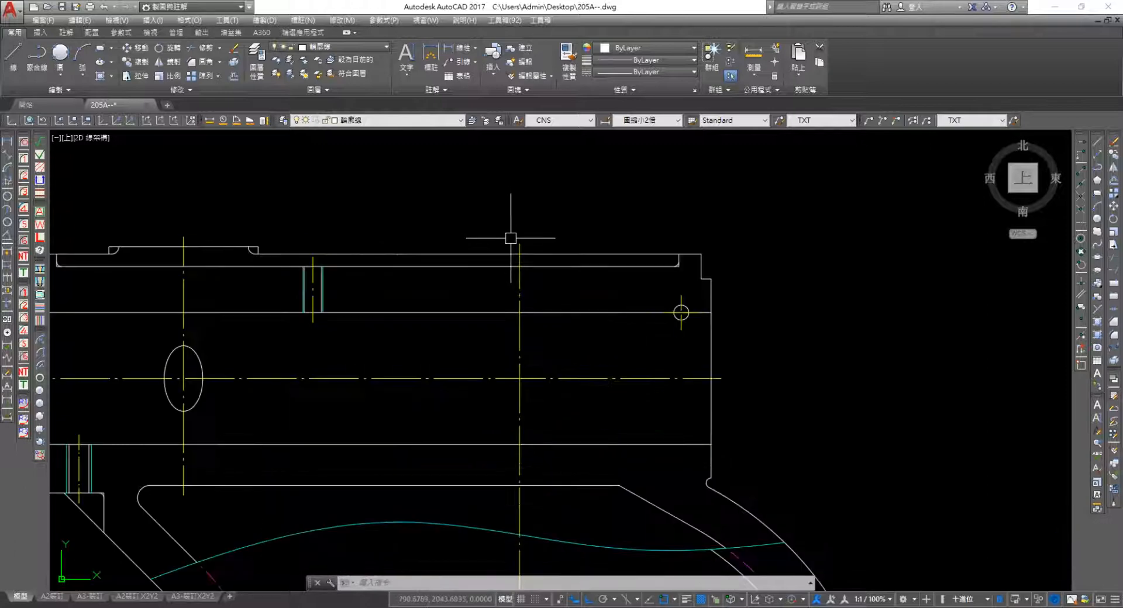
{"action": "left_click", "coordinate": [524, 254]}
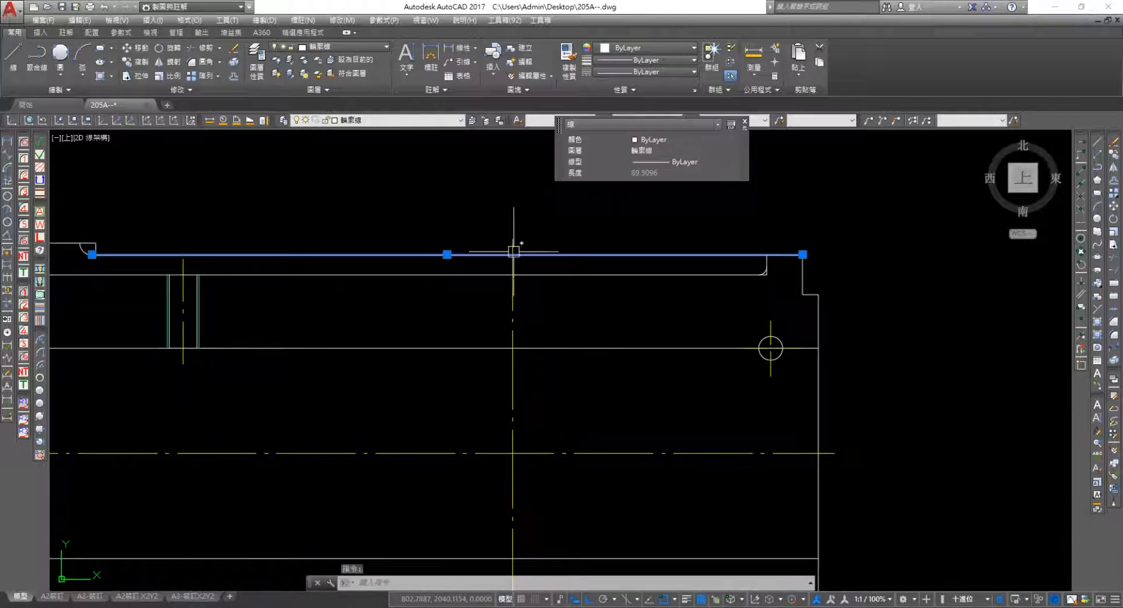
{"action": "key", "text": "Escape"}
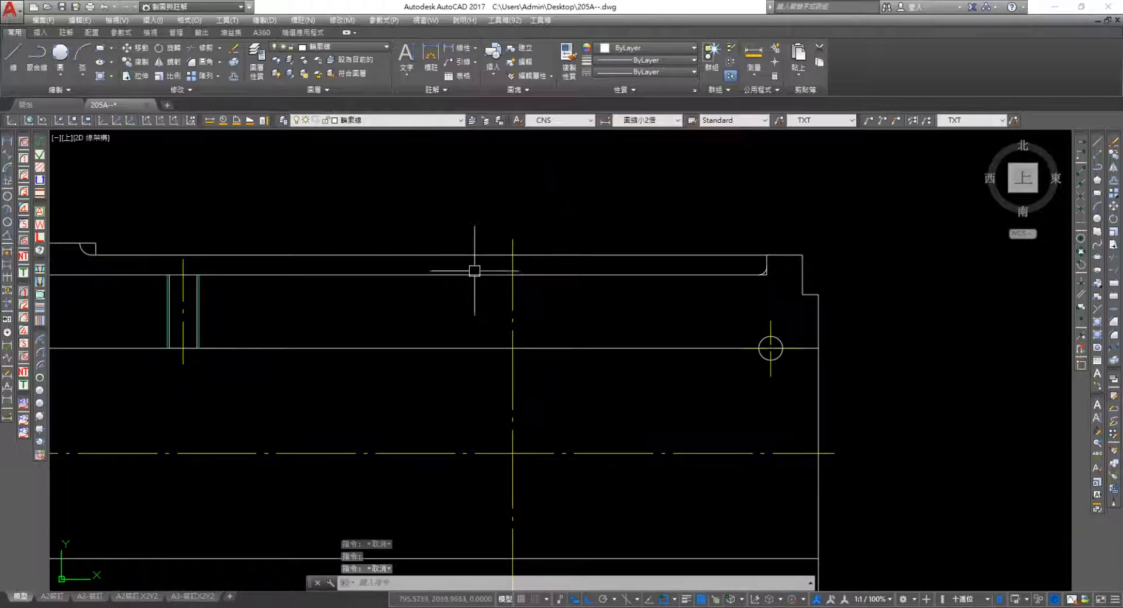
Insert the section arrow block 割面線NR with letter A at the upper end of the front view's vertical centre line through the hole
{"action": "middle_click_drag", "start_coordinate": [510, 255], "coordinate": [586, 226]}
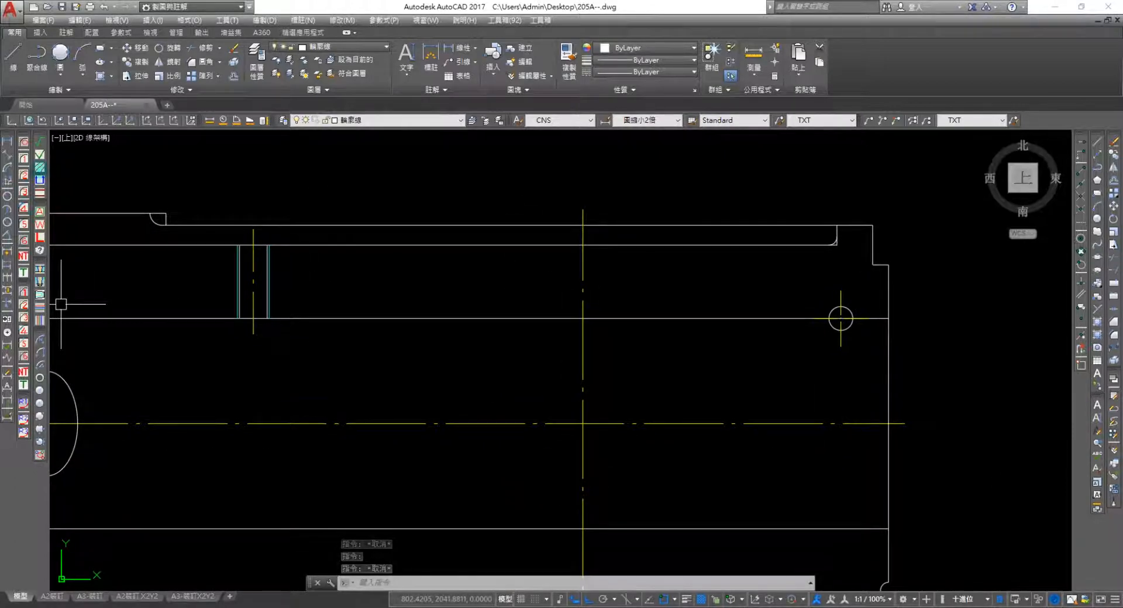
{"action": "left_click", "coordinate": [39, 168]}
{"action": "scroll", "coordinate": [468, 281], "scroll_direction": "down", "scroll_amount": 5}
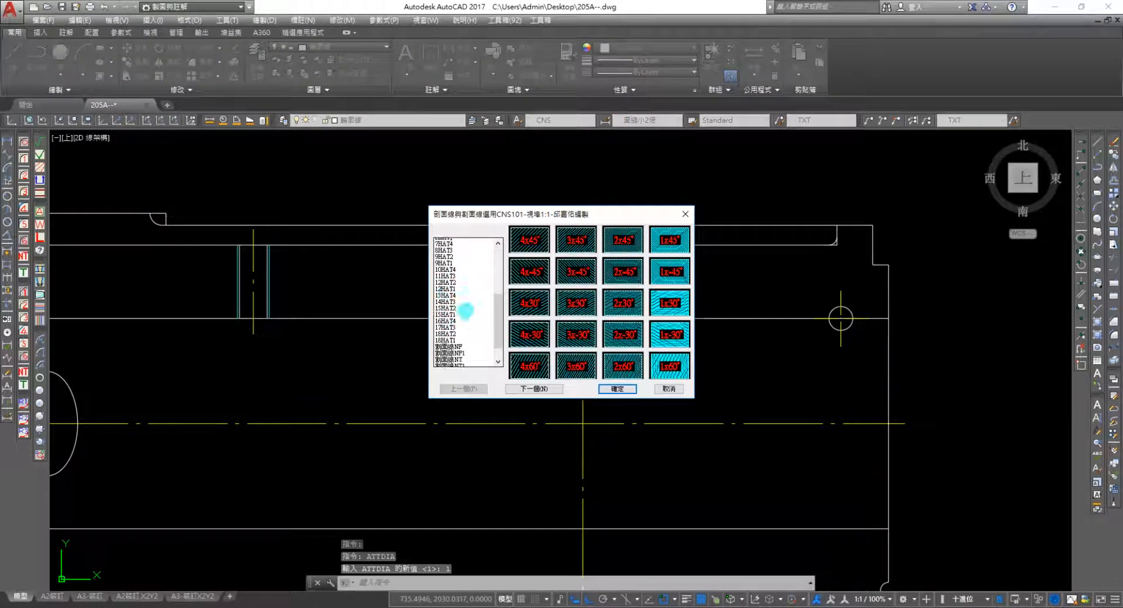
{"action": "left_click", "coordinate": [457, 344]}
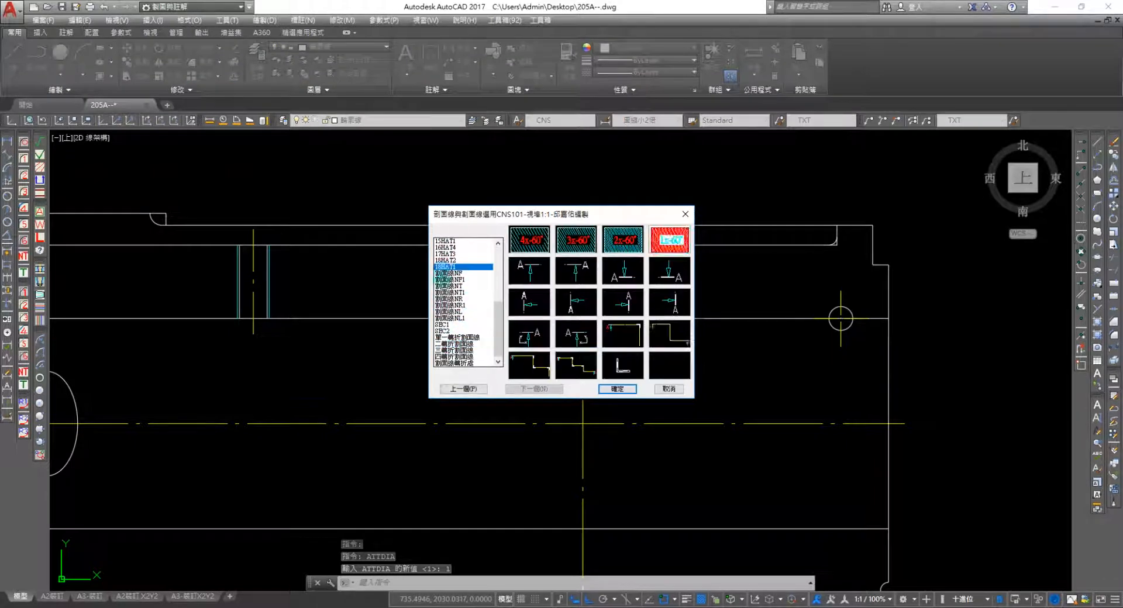
{"action": "left_click", "coordinate": [579, 278]}
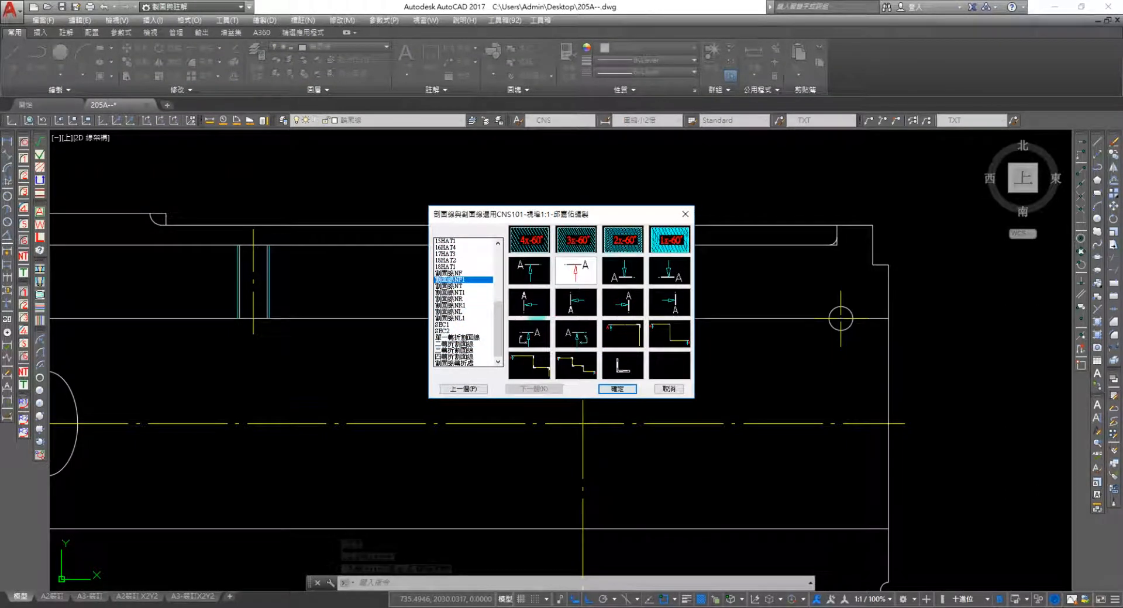
{"action": "left_click", "coordinate": [529, 303]}
{"action": "left_click", "coordinate": [617, 389]}
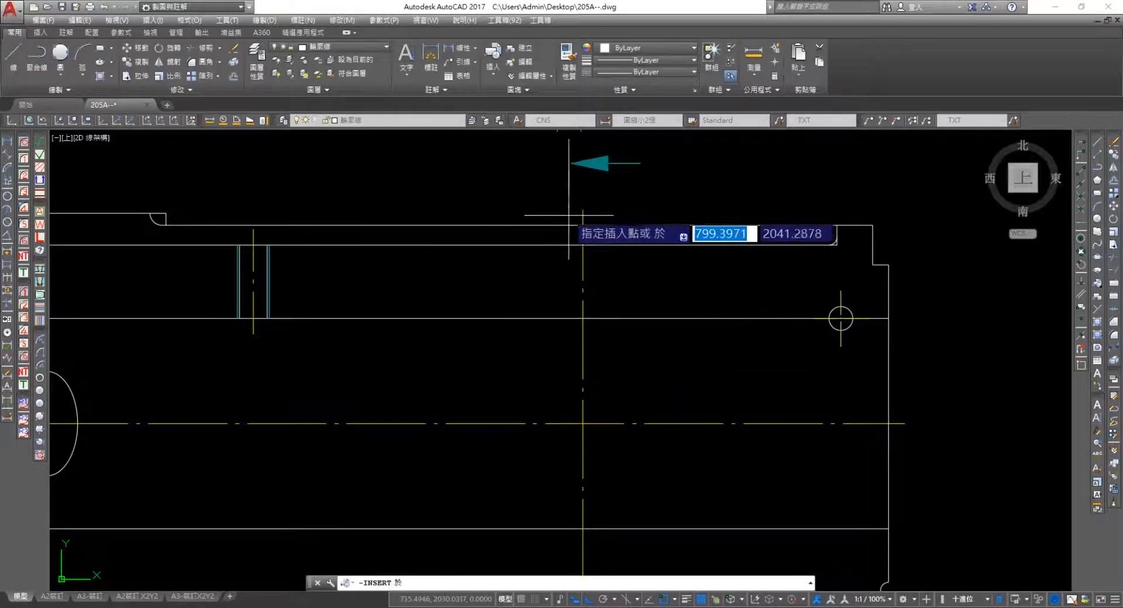
{"action": "left_click", "coordinate": [582, 209]}
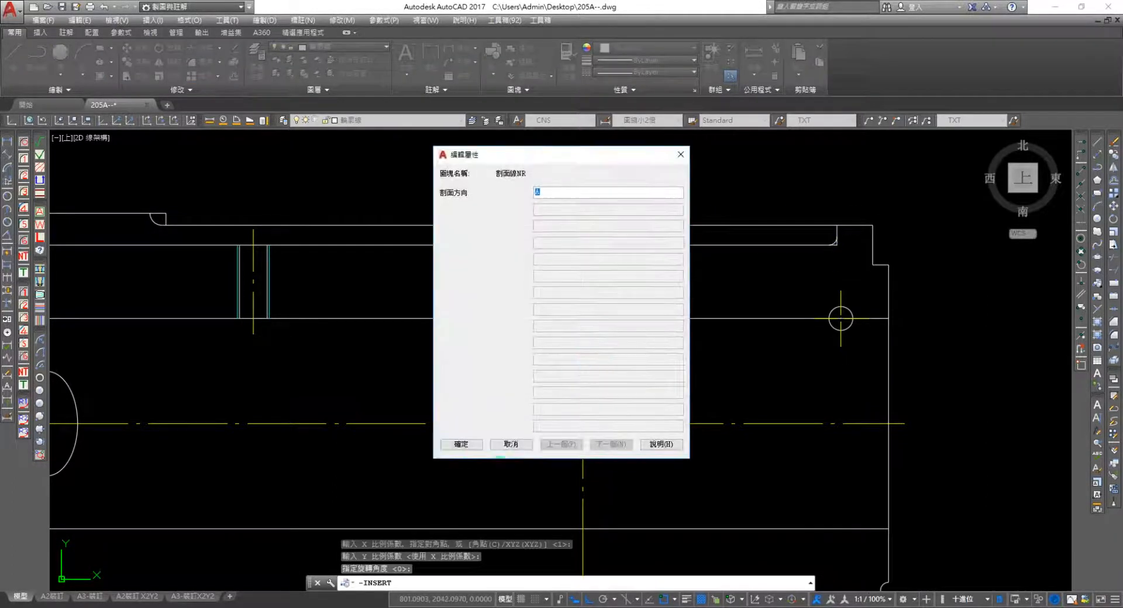
{"action": "left_click", "coordinate": [461, 444]}
Insert the matching section arrow block 割面線NR1 with letter A at the lower end of the same centre line
{"action": "scroll", "coordinate": [623, 362], "scroll_direction": "up", "scroll_amount": 5}
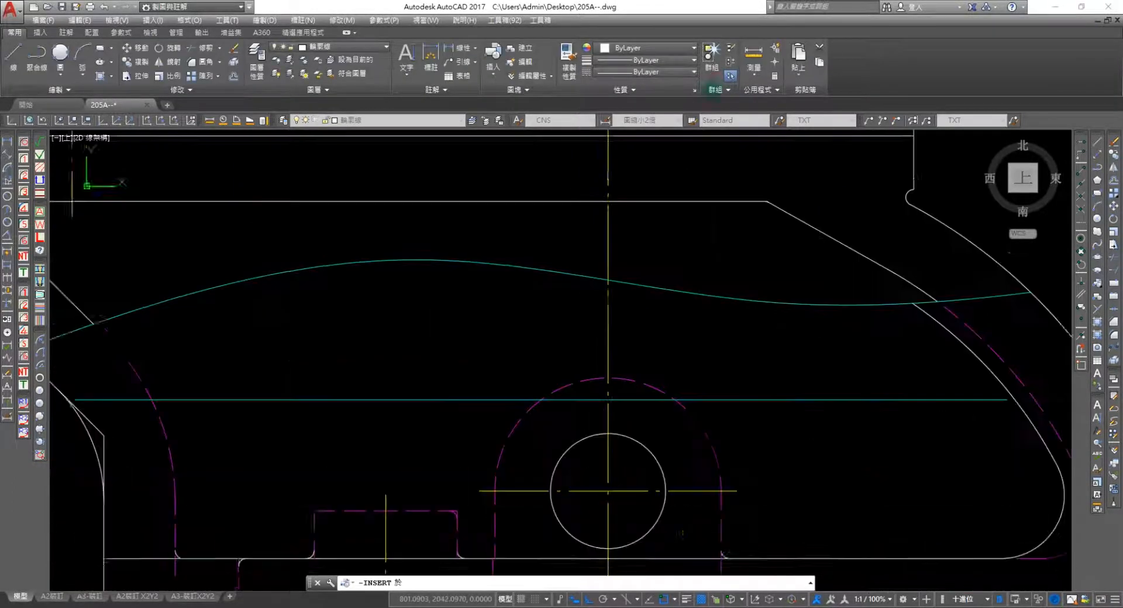
{"action": "left_click", "coordinate": [628, 358]}
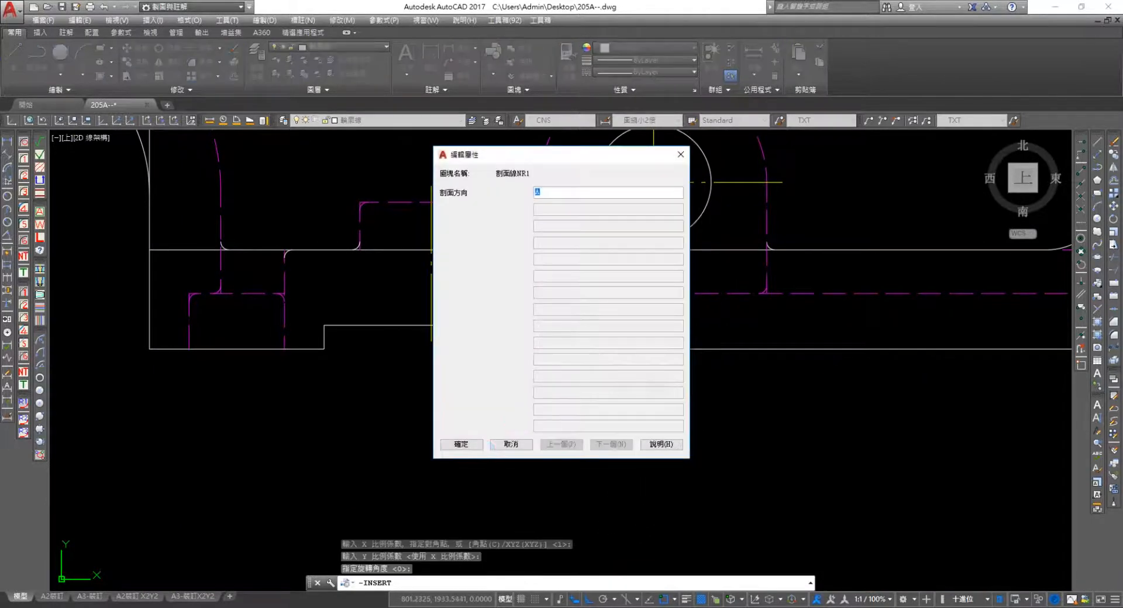
{"action": "left_click", "coordinate": [461, 445]}
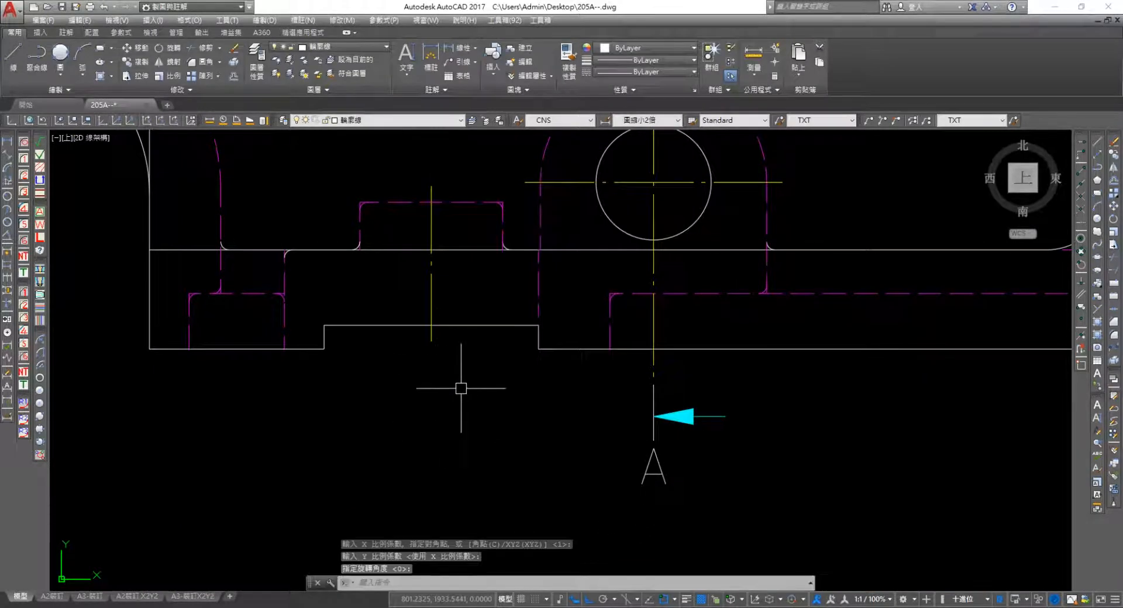
Insert the section arrow block 割面線NR1 with letter B at the lower end of the bottom groove's vertical centre line
{"action": "key", "text": "Return"}
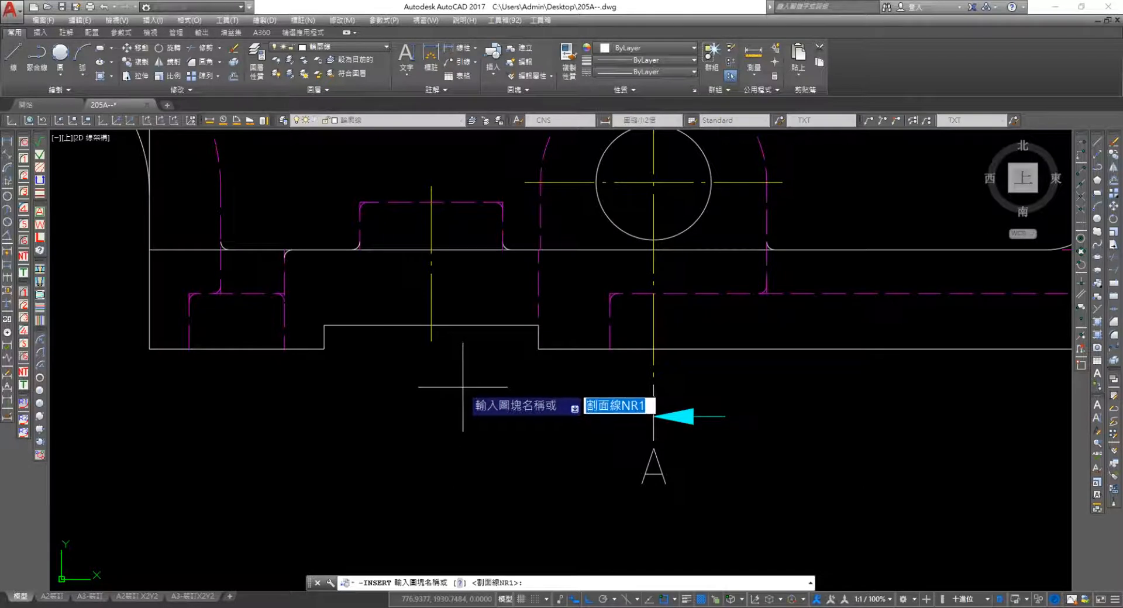
{"action": "key", "text": "Return"}
{"action": "left_click", "coordinate": [432, 340]}
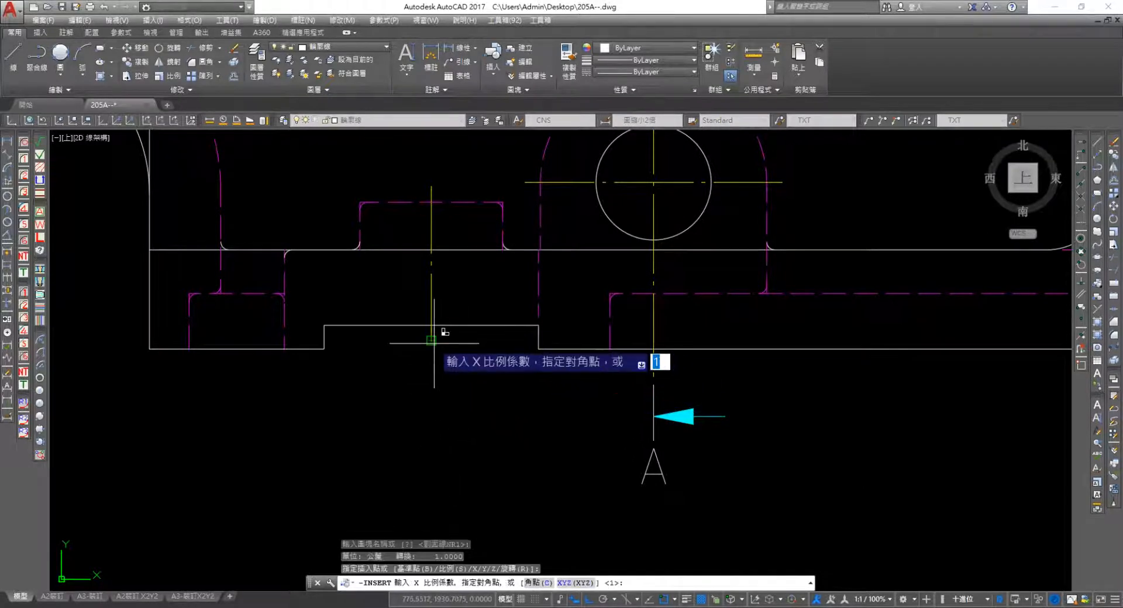
{"action": "key", "text": "Return"}
{"action": "key", "text": "Return"}
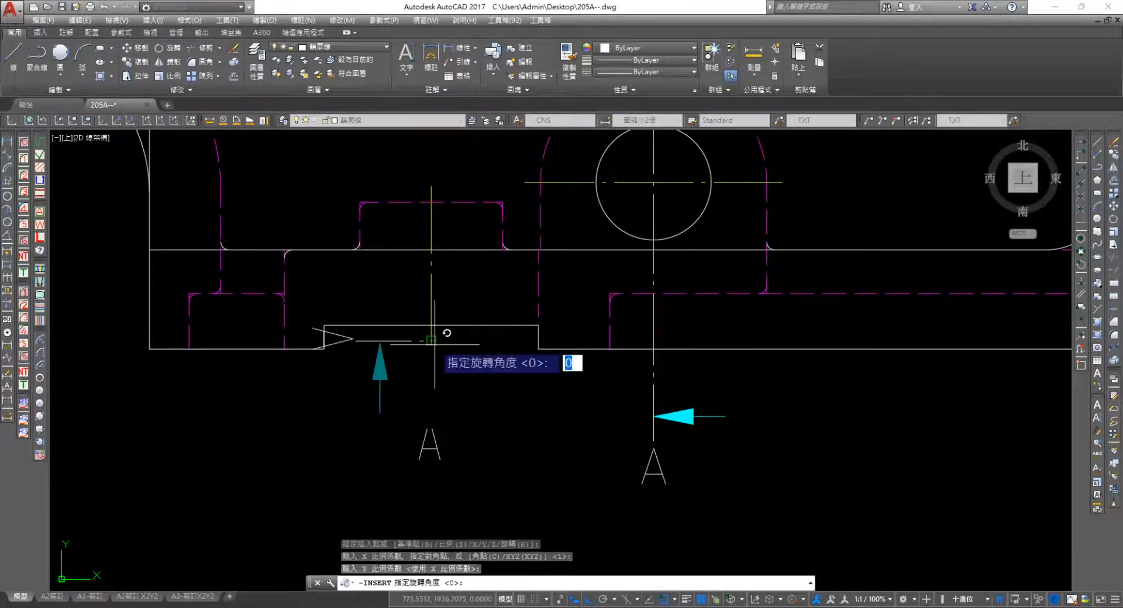
{"action": "left_click", "coordinate": [451, 427]}
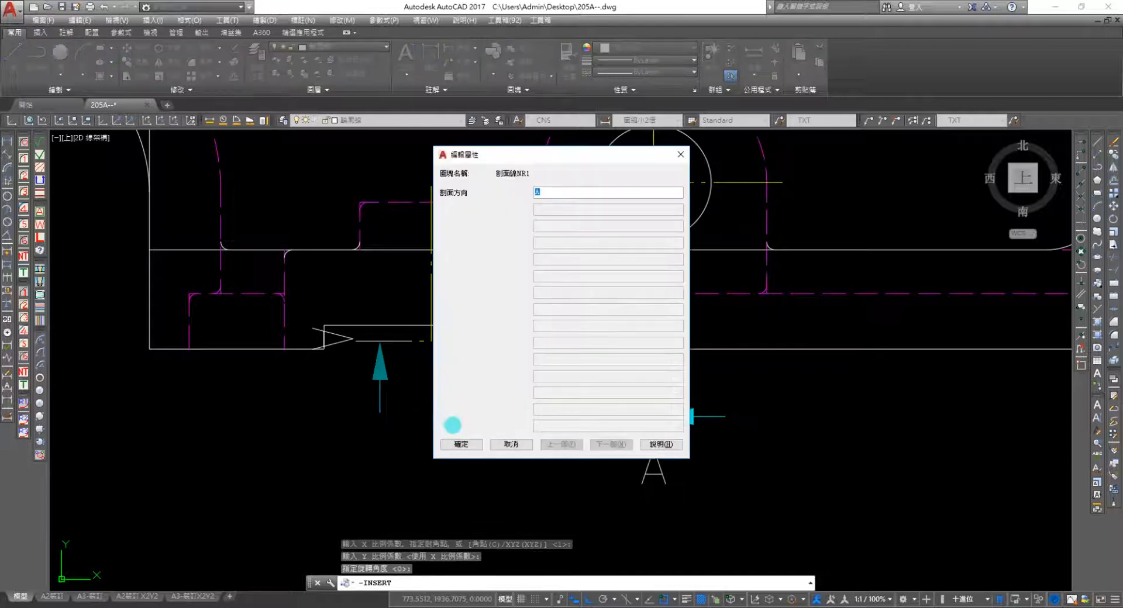
{"action": "left_click", "coordinate": [462, 444]}
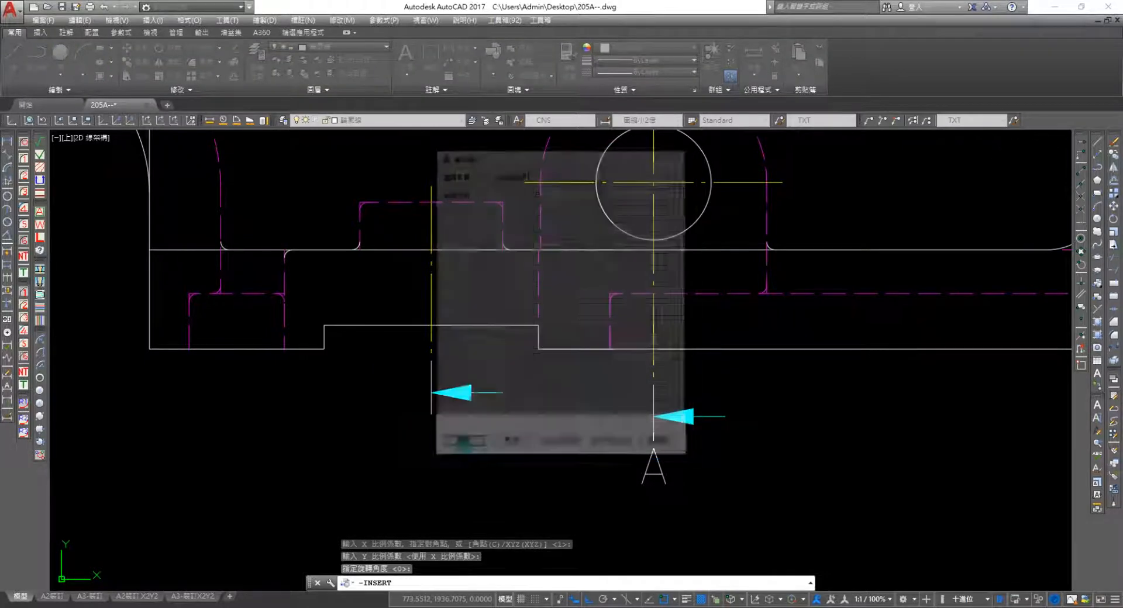
{"action": "key", "text": "Escape"}
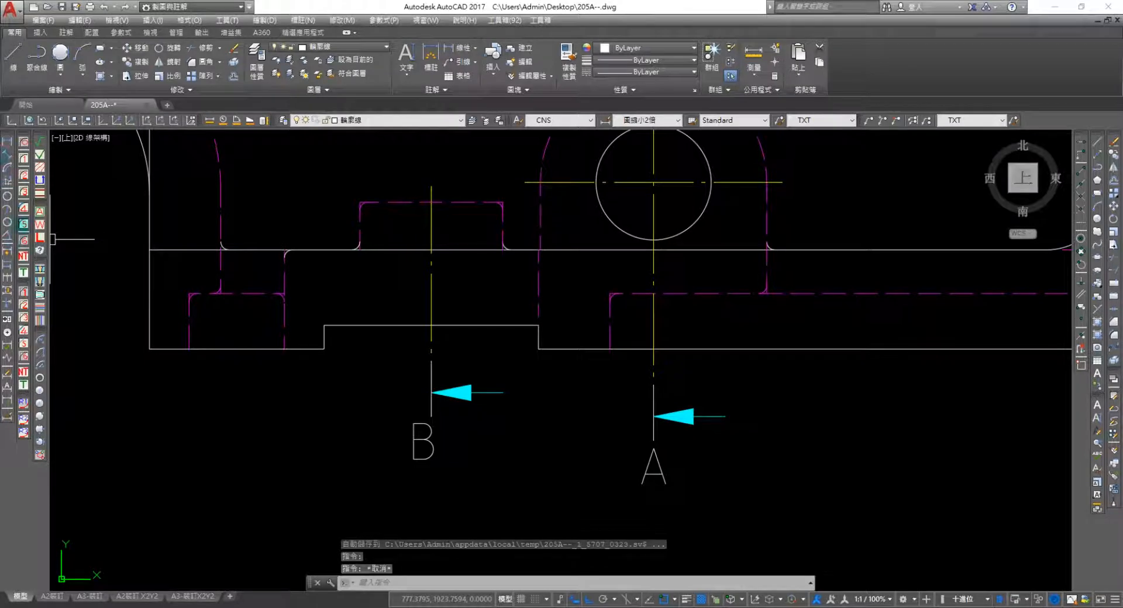
Insert the matching section arrow block 割面線NR with letter B at the upper end of the elliptical hole's vertical centre line
{"action": "left_click", "coordinate": [40, 194]}
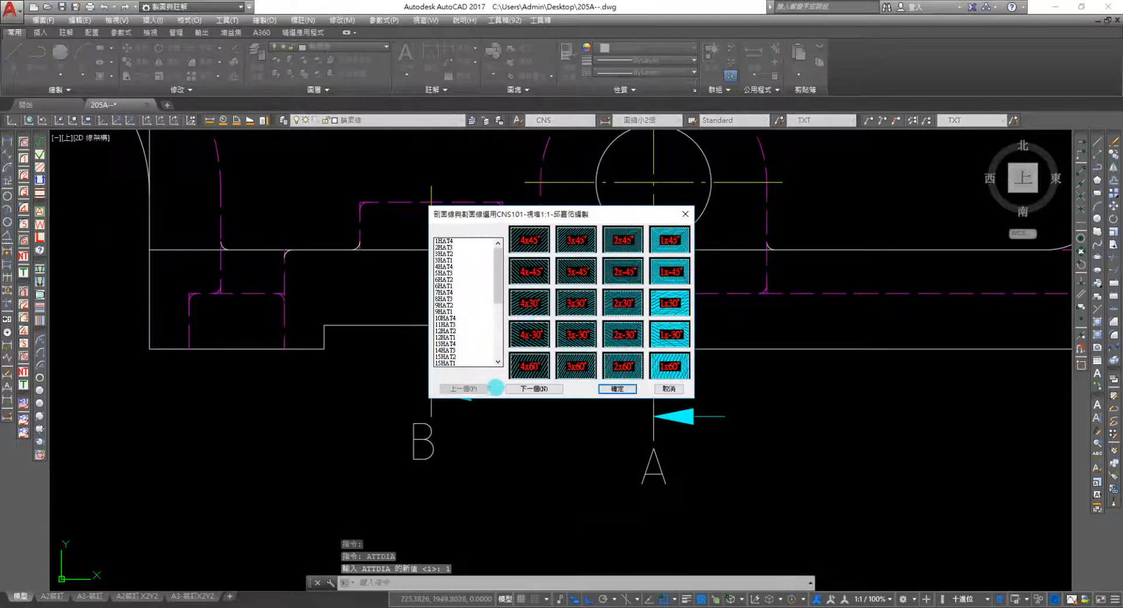
{"action": "left_click", "coordinate": [516, 389]}
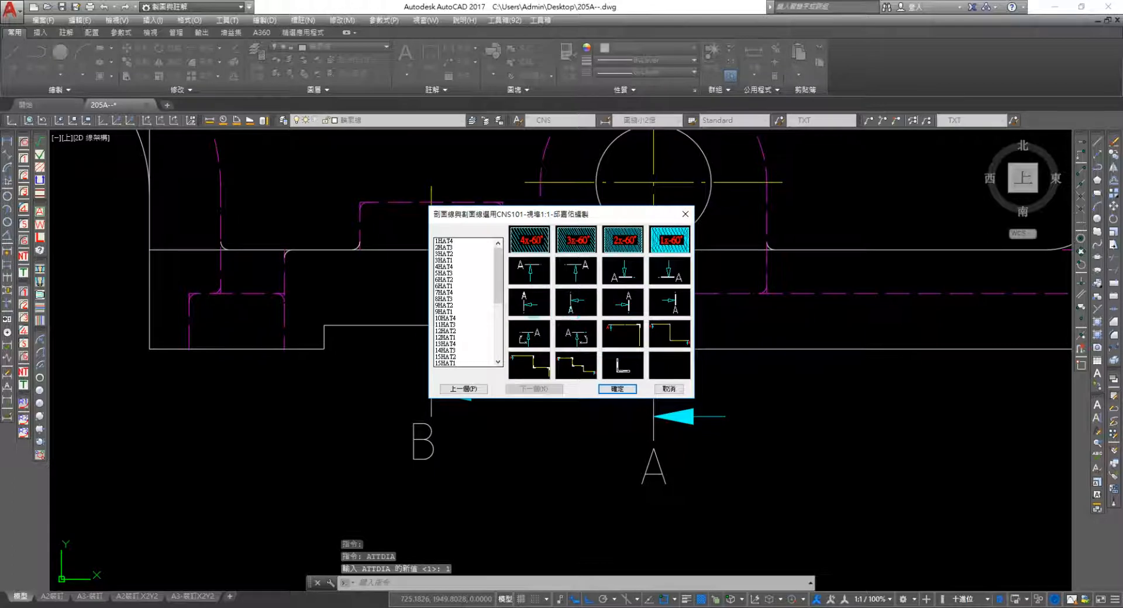
{"action": "left_click", "coordinate": [529, 303]}
{"action": "left_click", "coordinate": [609, 388]}
{"action": "middle_click_drag", "start_coordinate": [423, 235], "coordinate": [494, 556]}
{"action": "scroll", "coordinate": [493, 549], "scroll_direction": "down", "scroll_amount": 2}
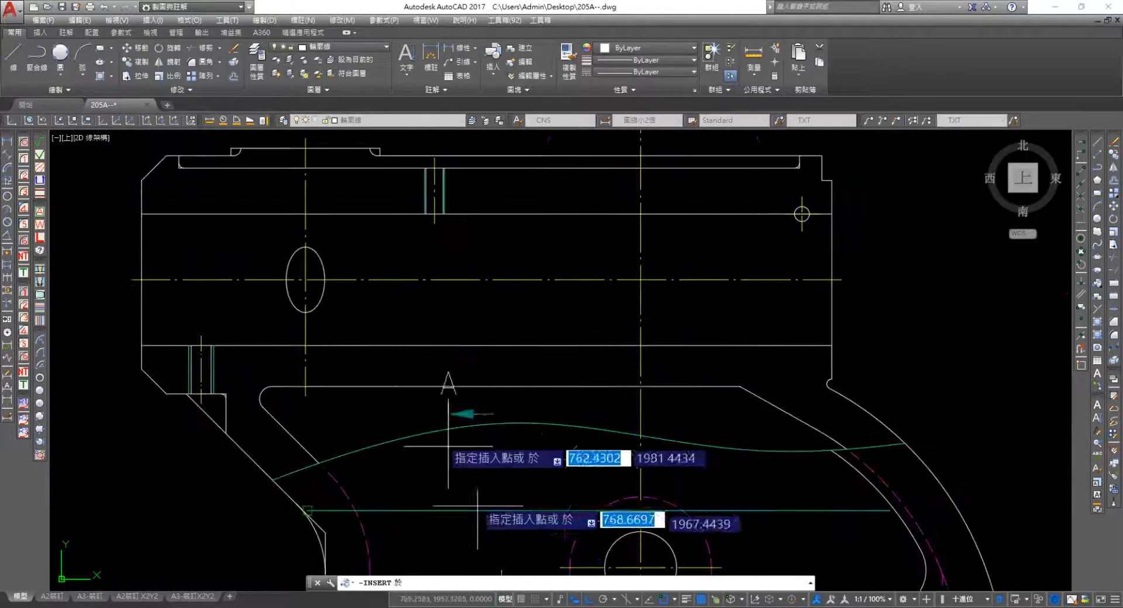
{"action": "middle_click_drag", "start_coordinate": [381, 268], "coordinate": [438, 431]}
{"action": "left_click", "coordinate": [361, 296]}
{"action": "key", "text": "Return"}
{"action": "key", "text": "Return"}
{"action": "key", "text": "Return"}
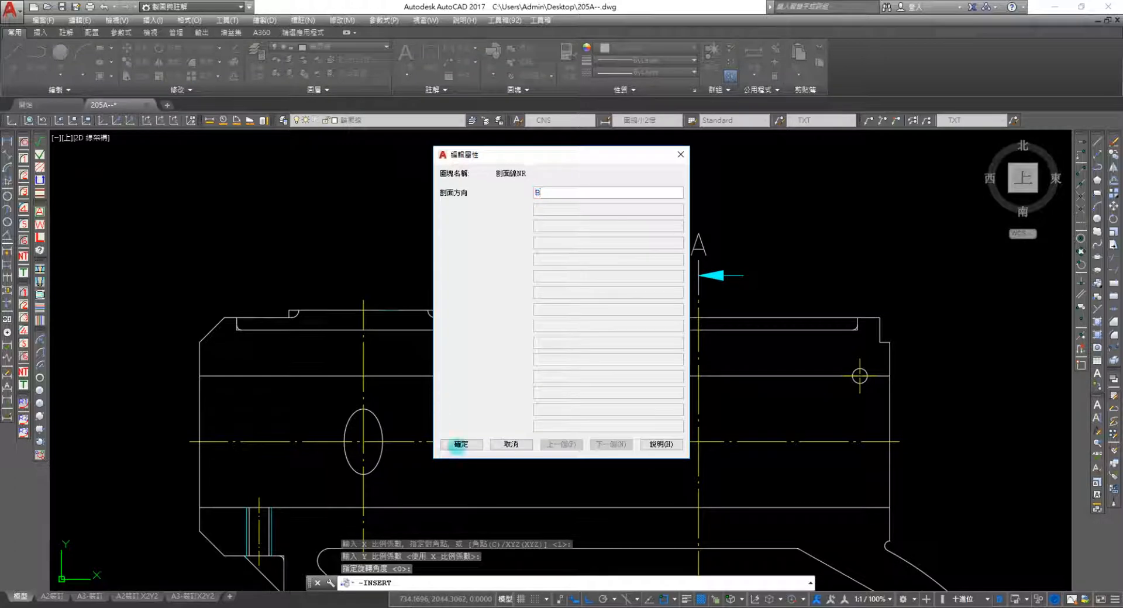
{"action": "left_click", "coordinate": [458, 446]}
{"action": "key", "text": "Escape"}
Stretch the lower end of the elliptical hole's vertical centre line down to just below the upper edge of the rounded opening
{"action": "middle_click_drag", "start_coordinate": [511, 466], "coordinate": [551, 160]}
{"action": "middle_click_drag", "start_coordinate": [521, 301], "coordinate": [522, 244]}
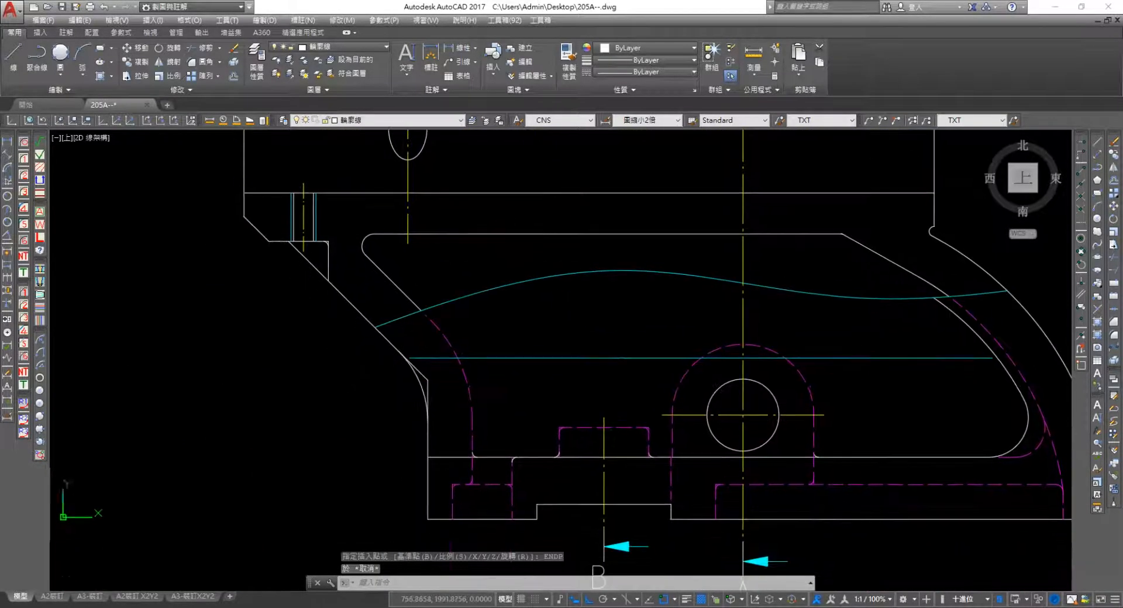
{"action": "left_click", "coordinate": [408, 227]}
{"action": "left_click", "coordinate": [408, 244]}
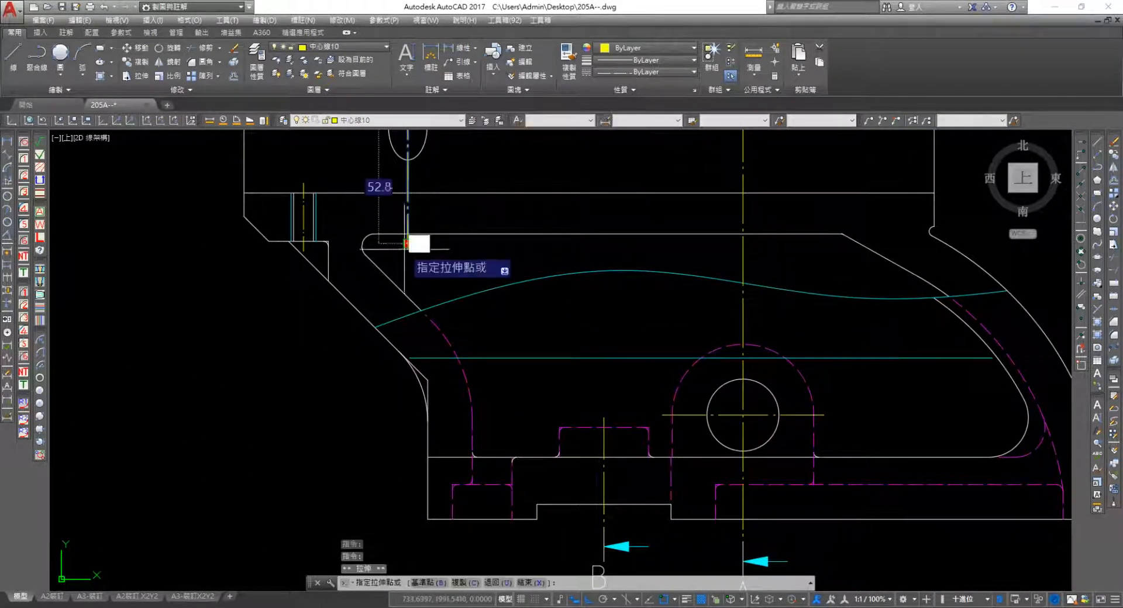
{"action": "left_click", "coordinate": [408, 265]}
Make a copy of that centre line rotated -90° about its lower end as the horizontal leg of the cutting line
{"action": "left_click", "coordinate": [408, 265]}
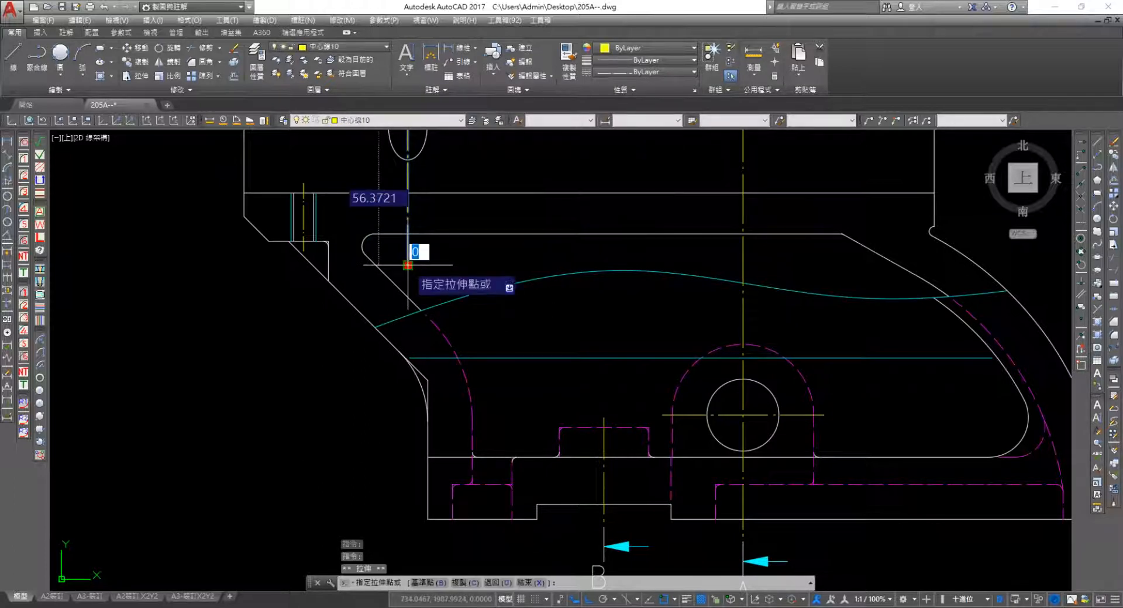
{"action": "key", "text": "space"}
{"action": "key", "text": "space"}
{"action": "type", "text": "c"}
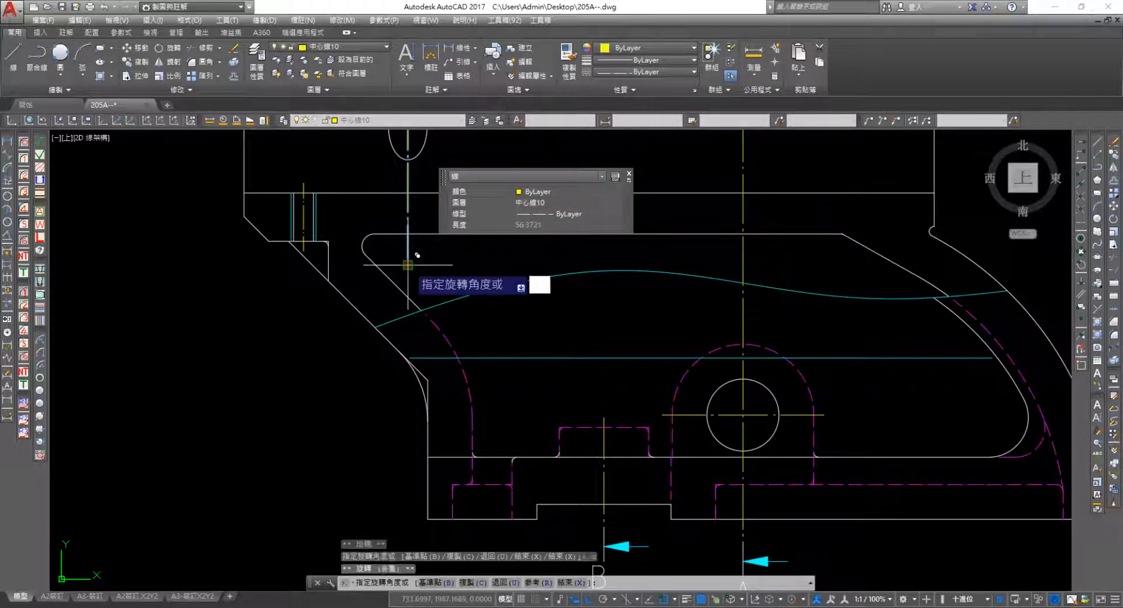
{"action": "type", "text": "-90"}
{"action": "key", "text": "Return"}
{"action": "key", "text": "Escape"}
{"action": "key", "text": "Escape"}
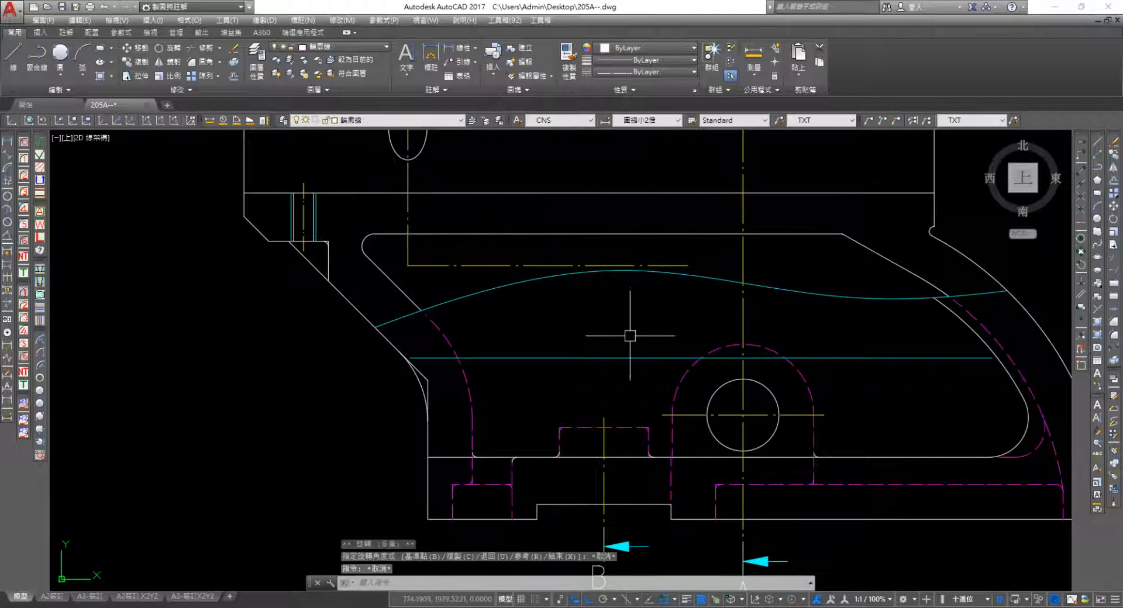
Extend the bottom groove's vertical centre line up to the horizontal leg of the cutting line
{"action": "type", "text": "ex"}
{"action": "key", "text": "Return"}
{"action": "left_click", "coordinate": [672, 266]}
{"action": "key", "text": "Return"}
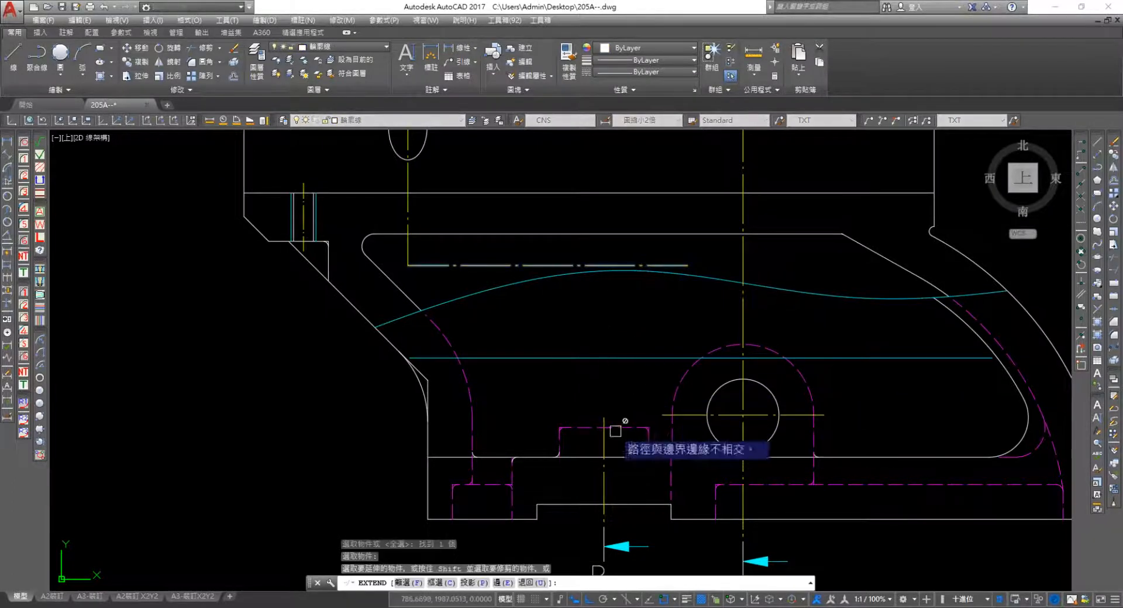
{"action": "left_click", "coordinate": [606, 415]}
{"action": "key", "text": "Escape"}
Trim the horizontal leg of the cutting line where it runs past the groove's centre line
{"action": "scroll", "coordinate": [613, 271], "scroll_direction": "up", "scroll_amount": 4}
{"action": "type", "text": "tr"}
{"action": "key", "text": "Return"}
{"action": "key", "text": "Return"}
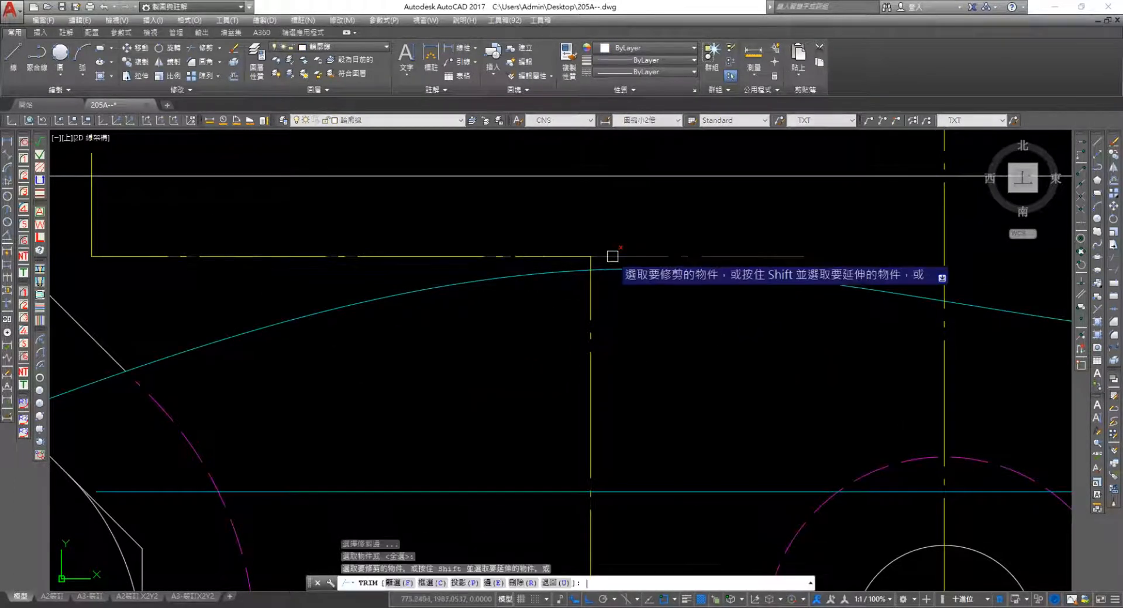
{"action": "left_click", "coordinate": [612, 256]}
{"action": "key", "text": "Escape"}
Draw a circle of radius 1.5 centred on each of the two corners of section B's stepped cutting line
{"action": "middle_click_drag", "start_coordinate": [549, 261], "coordinate": [876, 263]}
{"action": "type", "text": "c"}
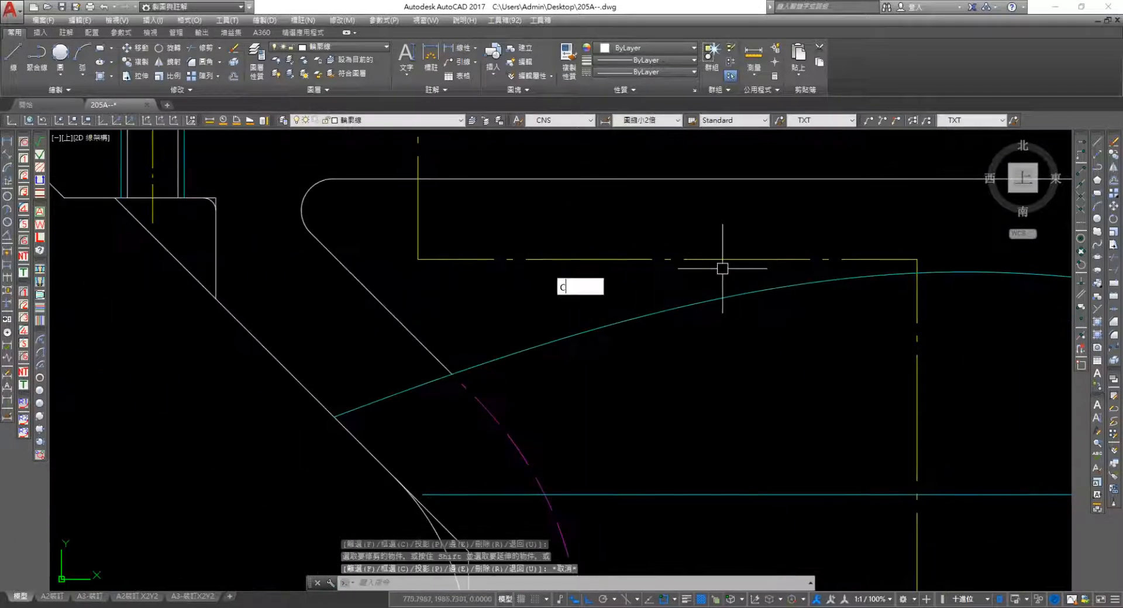
{"action": "key", "text": "Return"}
{"action": "left_click", "coordinate": [418, 260]}
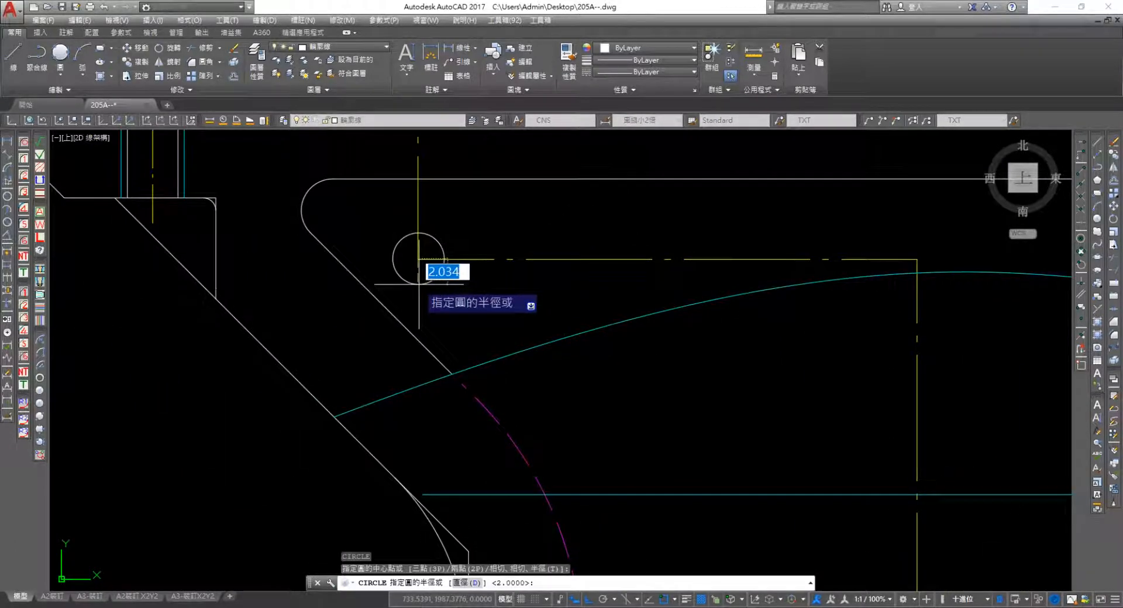
{"action": "type", "text": "1.5"}
{"action": "key", "text": "Return"}
{"action": "key", "text": "Return"}
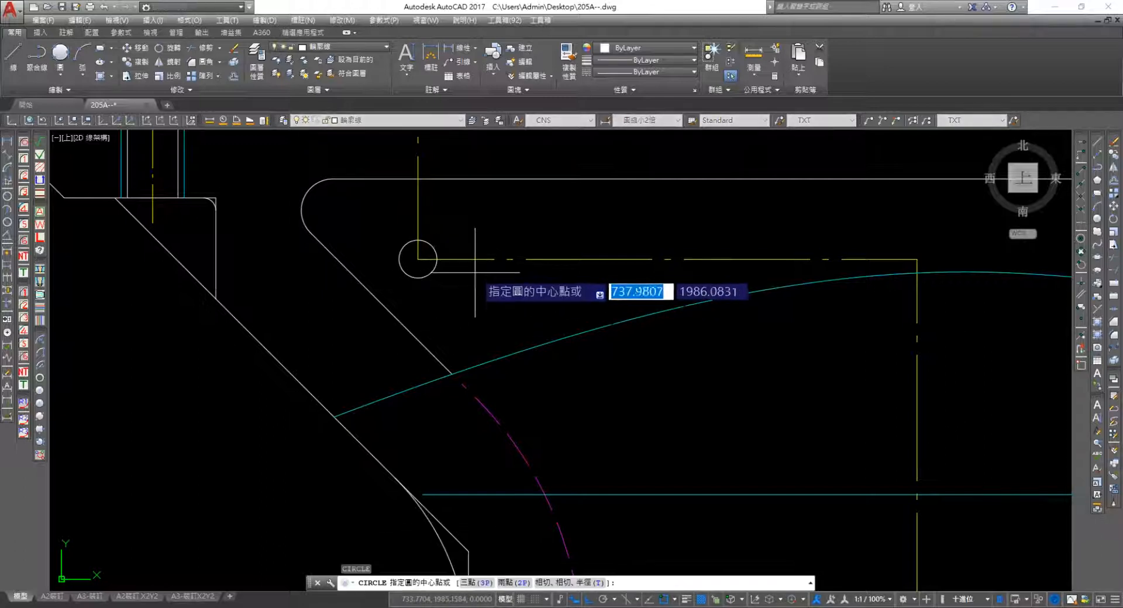
{"action": "left_click", "coordinate": [917, 260]}
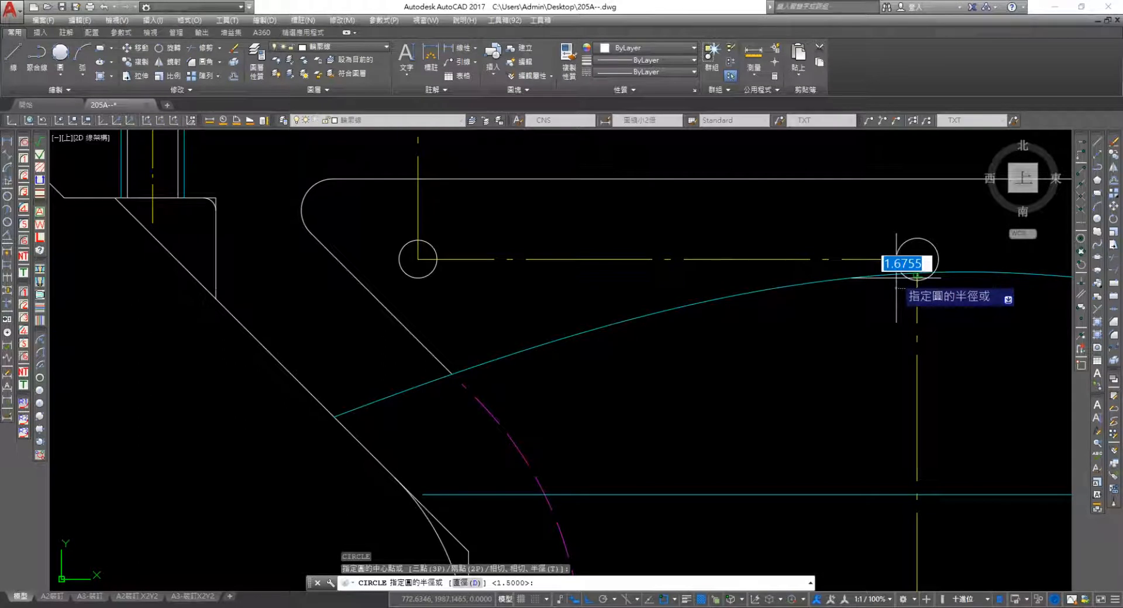
{"action": "type", "text": "1.5"}
{"action": "key", "text": "Return"}
{"action": "key", "text": "Escape"}
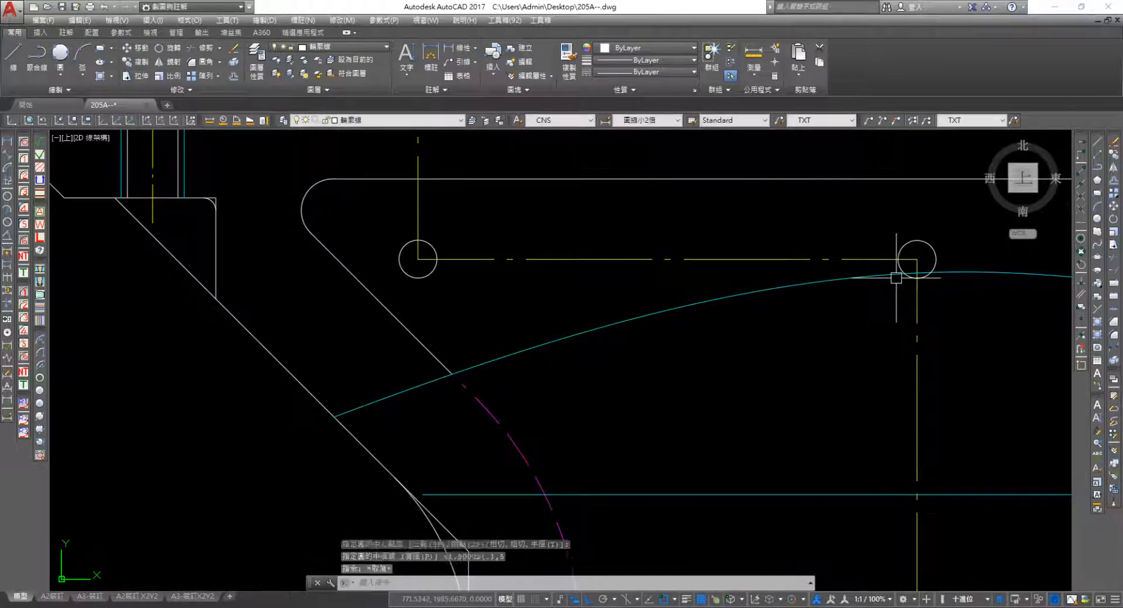
Draw outline corner lines at the cutting line's first bend, from the circle's upper quadrant through its centre to its right quadrant
{"action": "type", "text": "l"}
{"action": "key", "text": "Return"}
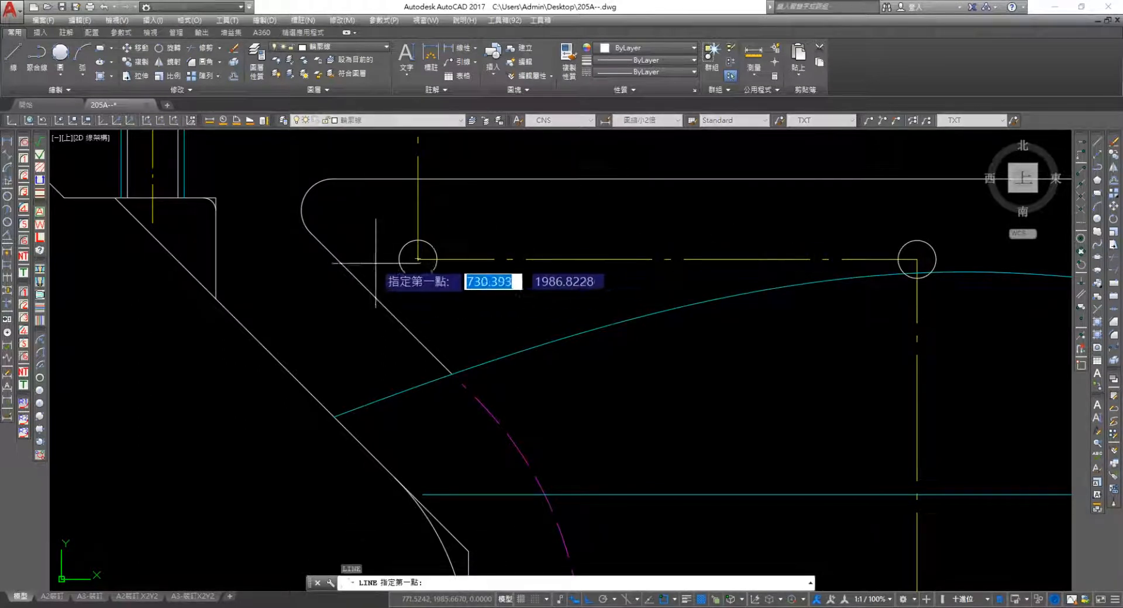
{"action": "scroll", "coordinate": [376, 263], "scroll_direction": "up", "scroll_amount": 2}
{"action": "left_click", "coordinate": [443, 228]}
{"action": "left_click", "coordinate": [443, 256]}
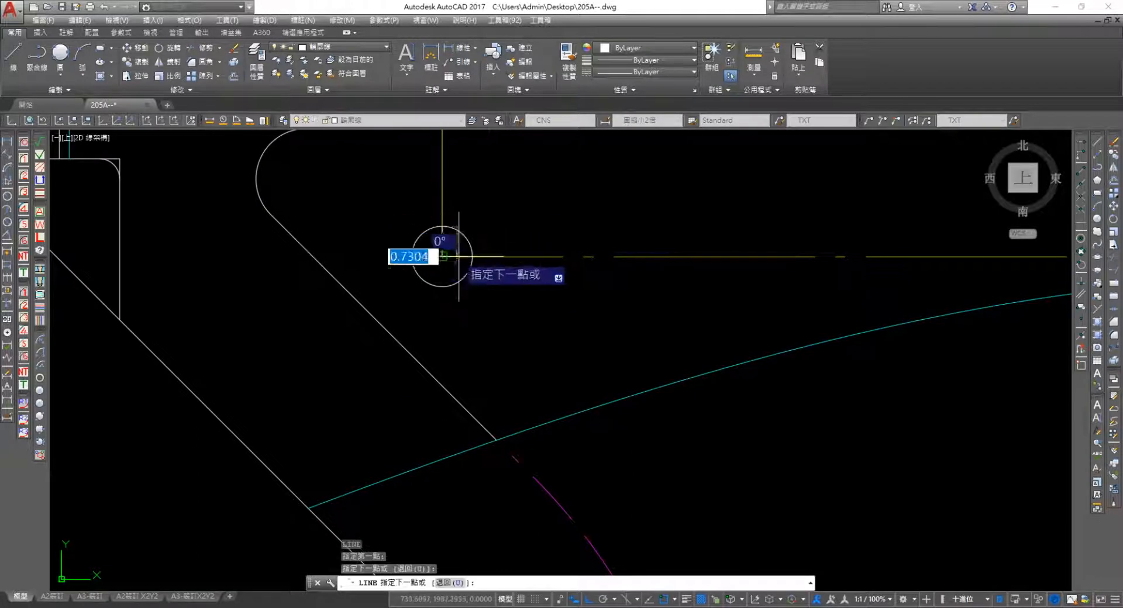
{"action": "left_click", "coordinate": [472, 257]}
{"action": "key", "text": "Return"}
Draw outline corner lines at the cutting line's second bend, from the circle's left quadrant past its centre to its lower quadrant
{"action": "middle_click_drag", "start_coordinate": [790, 286], "coordinate": [299, 289]}
{"action": "scroll", "coordinate": [299, 290], "scroll_direction": "down", "scroll_amount": 1}
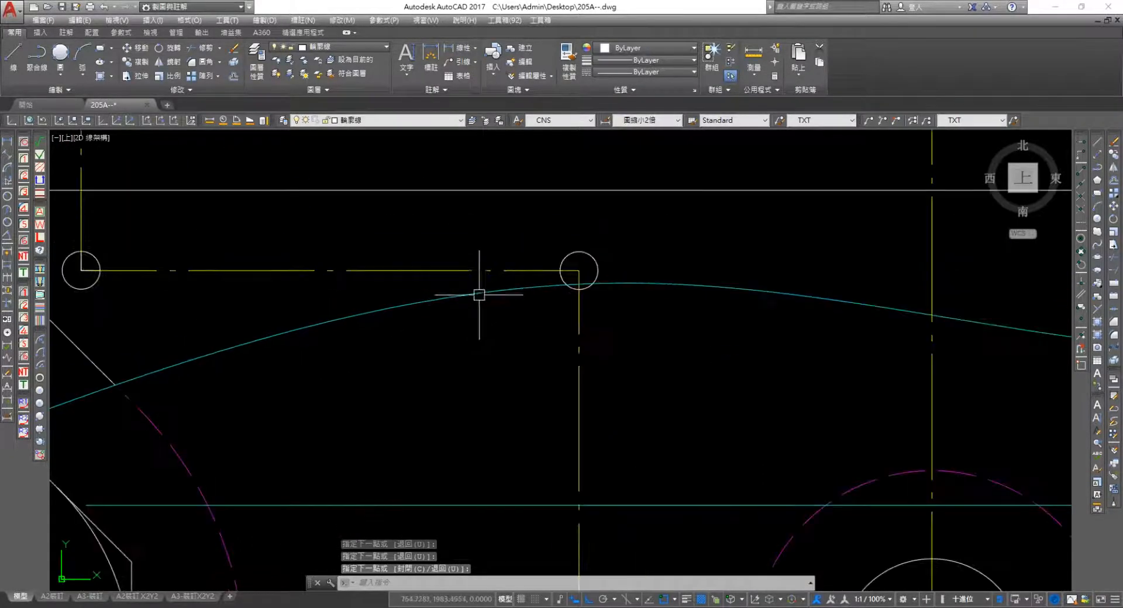
{"action": "scroll", "coordinate": [596, 281], "scroll_direction": "up", "scroll_amount": 3}
{"action": "key", "text": "Return"}
{"action": "left_click", "coordinate": [442, 238]}
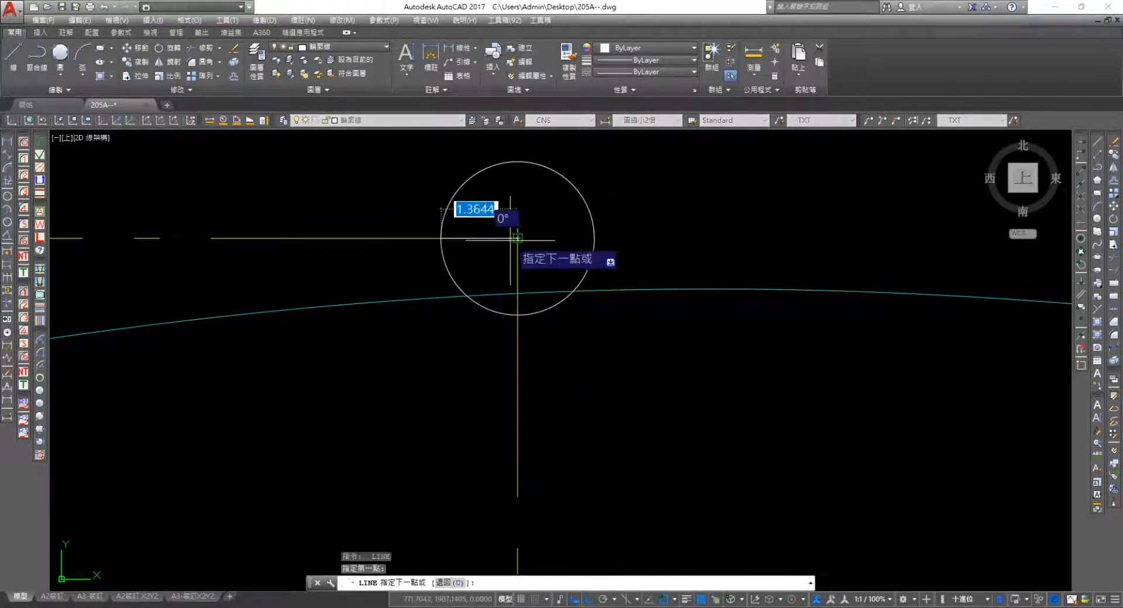
{"action": "left_click", "coordinate": [527, 240]}
{"action": "left_click", "coordinate": [518, 314]}
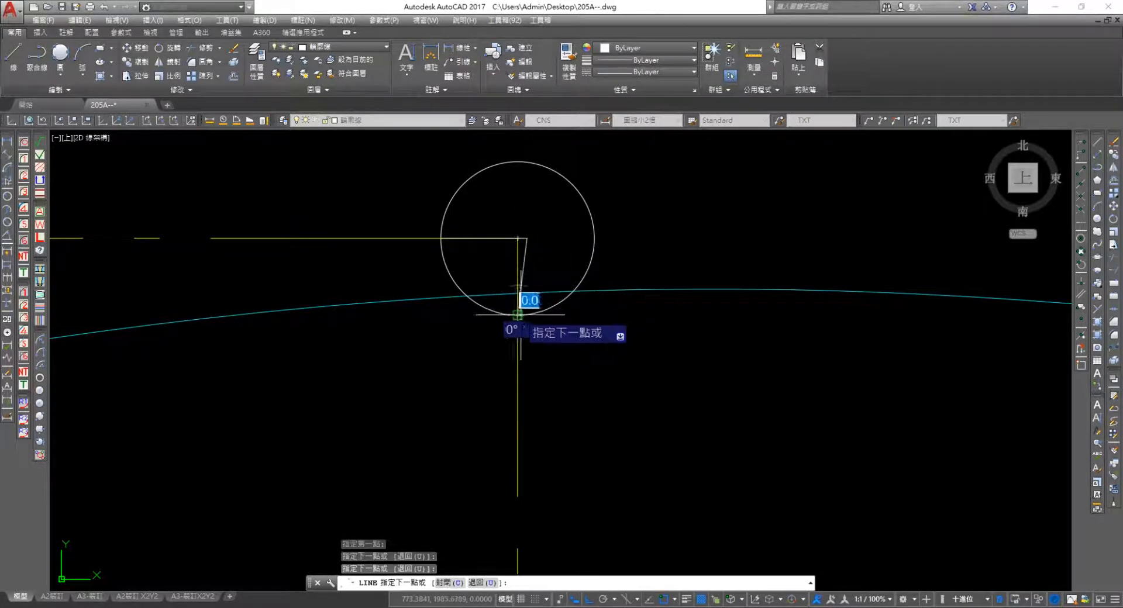
{"action": "key", "text": "Escape"}
Straighten the slanted corner line at the second bend by stretching its upper end onto the cutting line's corner
{"action": "left_click", "coordinate": [525, 254]}
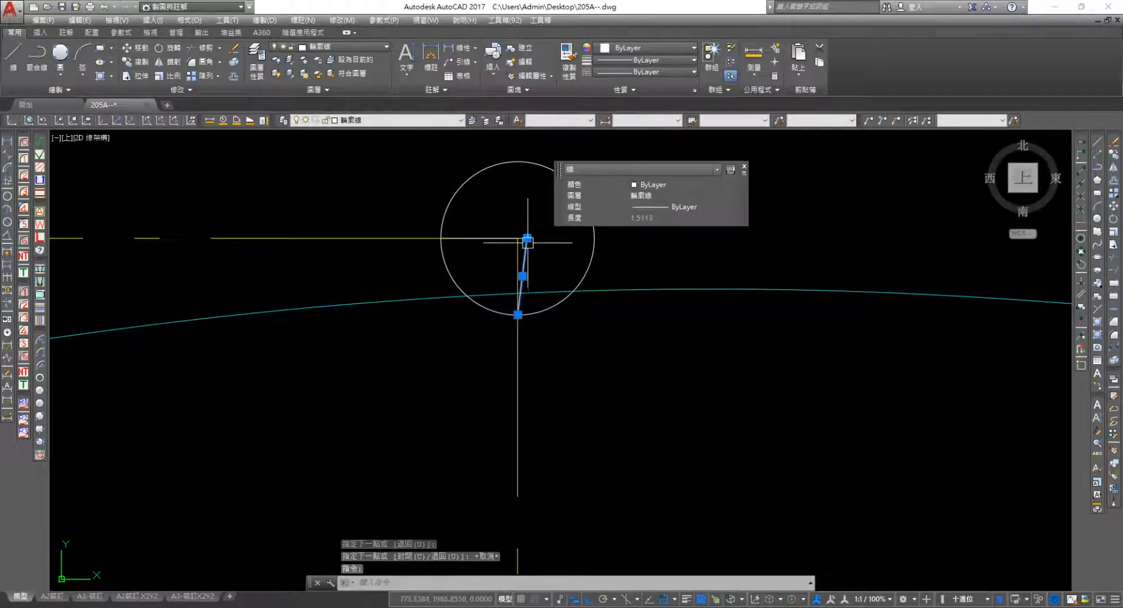
{"action": "left_click", "coordinate": [527, 240]}
{"action": "left_click", "coordinate": [515, 238]}
{"action": "scroll", "coordinate": [523, 241], "scroll_direction": "up", "scroll_amount": 2}
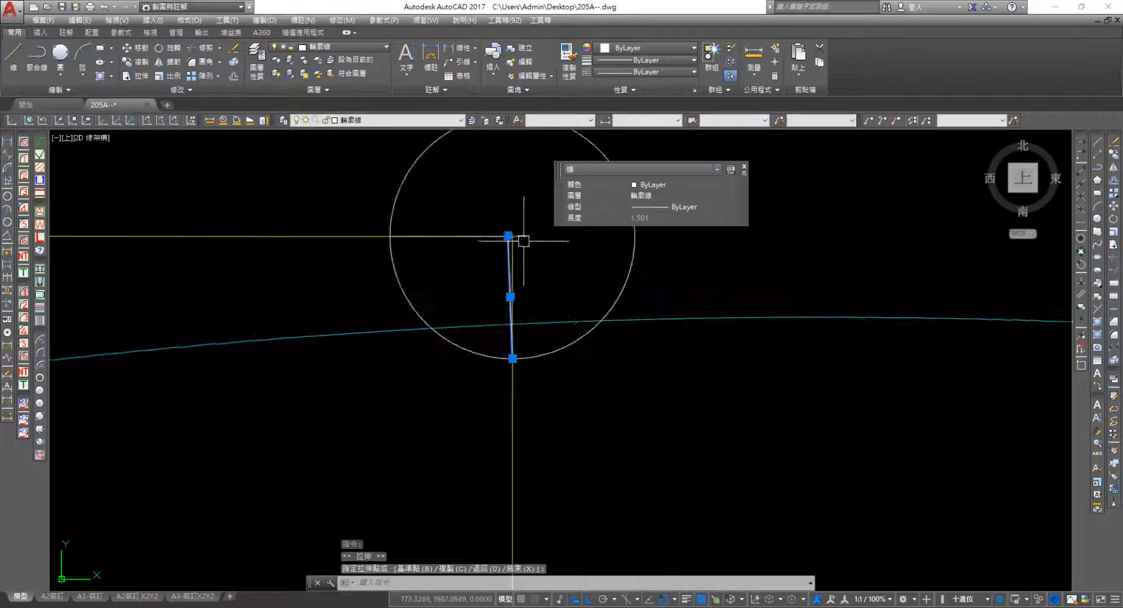
{"action": "scroll", "coordinate": [523, 241], "scroll_direction": "up", "scroll_amount": 1}
{"action": "left_click", "coordinate": [501, 238]}
{"action": "key", "text": "Escape"}
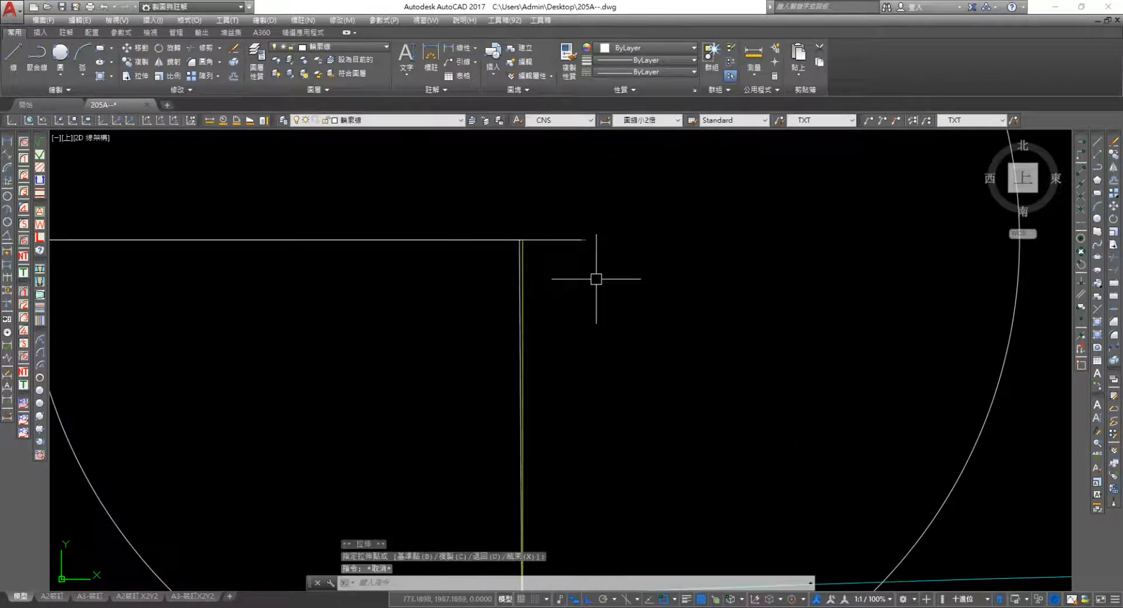
{"action": "left_click", "coordinate": [515, 257]}
{"action": "scroll", "coordinate": [517, 234], "scroll_direction": "up", "scroll_amount": 3}
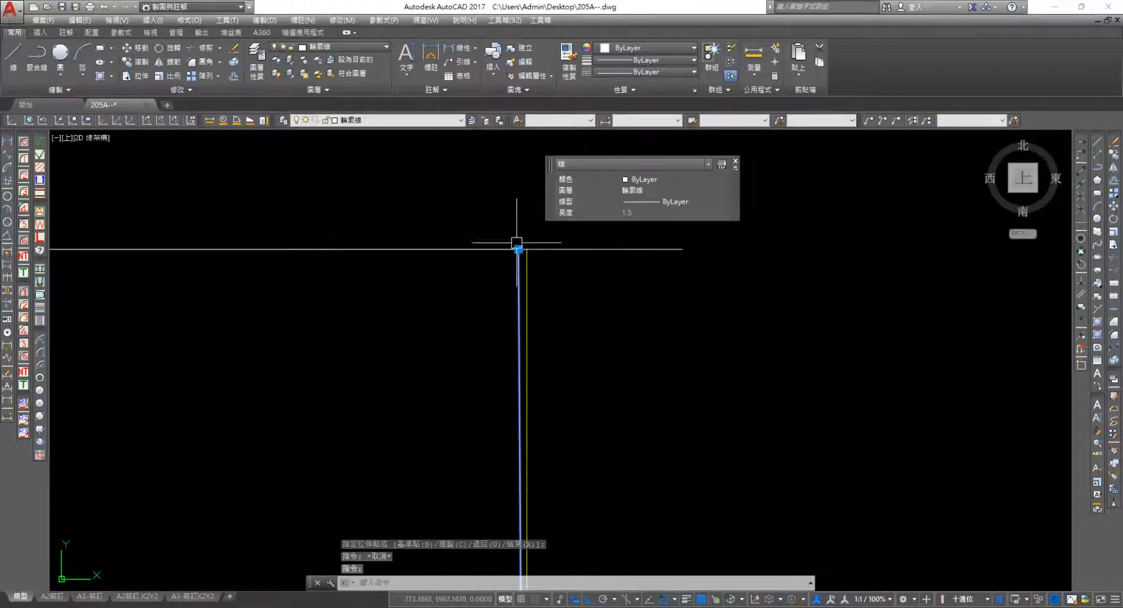
{"action": "left_click", "coordinate": [518, 249]}
{"action": "key", "text": "Escape"}
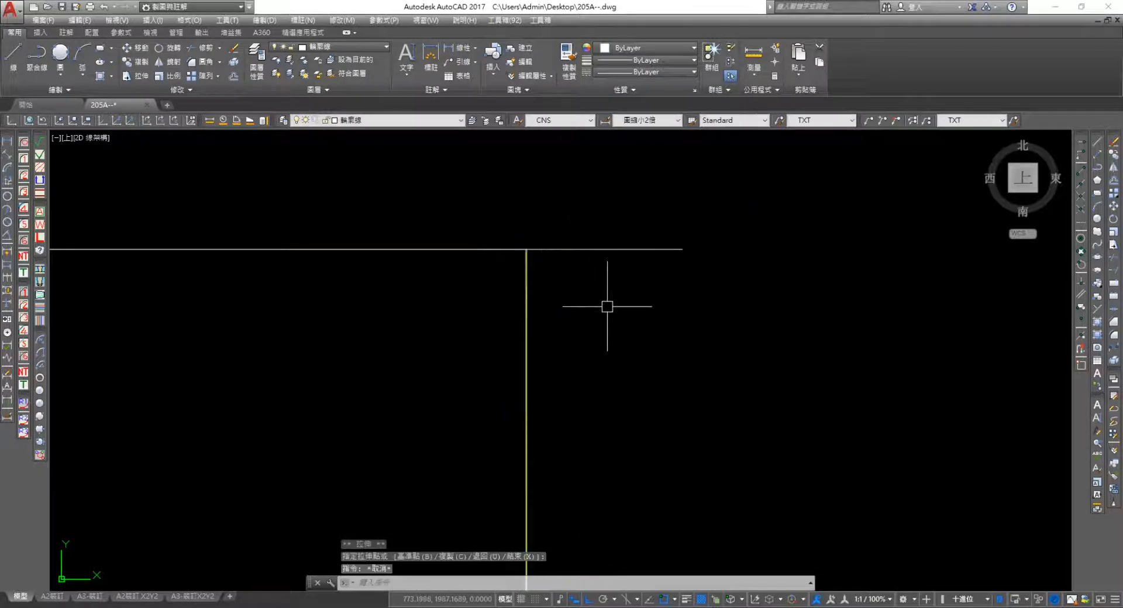
Trim the short horizontal corner line's overshoot beyond the second bend
{"action": "key", "text": "space"}
{"action": "key", "text": "space"}
{"action": "left_click", "coordinate": [637, 321]}
{"action": "left_click", "coordinate": [568, 205]}
{"action": "key", "text": "Escape"}
{"action": "scroll", "coordinate": [624, 331], "scroll_direction": "down", "scroll_amount": 3}
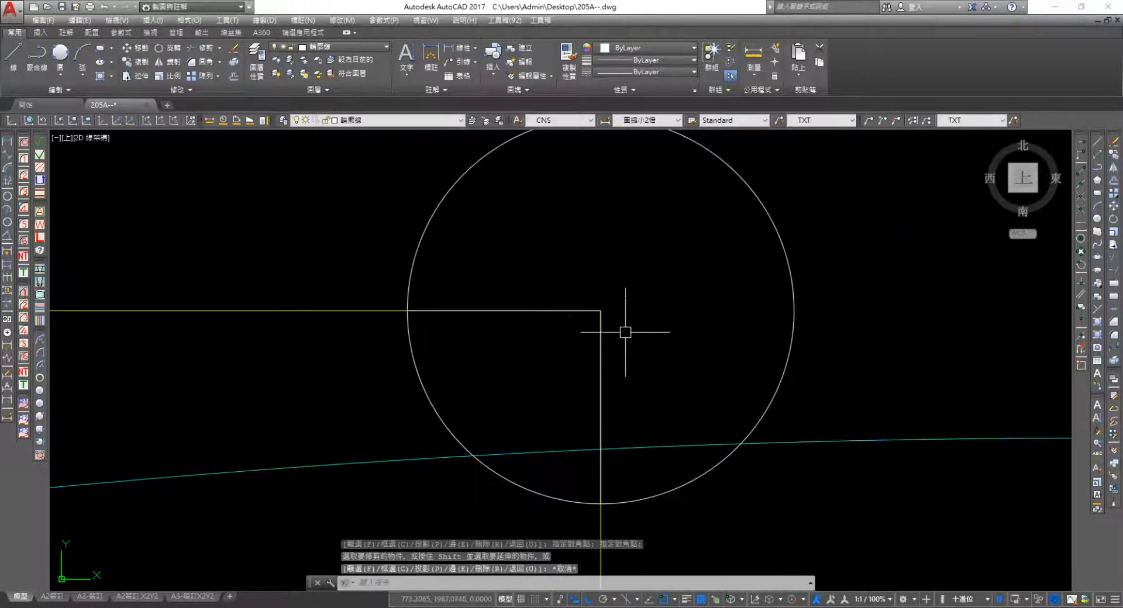
Erase the two construction circles at the cutting line's bends
{"action": "left_click", "coordinate": [544, 245]}
{"action": "left_click", "coordinate": [407, 216]}
{"action": "key", "text": "Delete"}
{"action": "scroll", "coordinate": [696, 336], "scroll_direction": "down", "scroll_amount": 8}
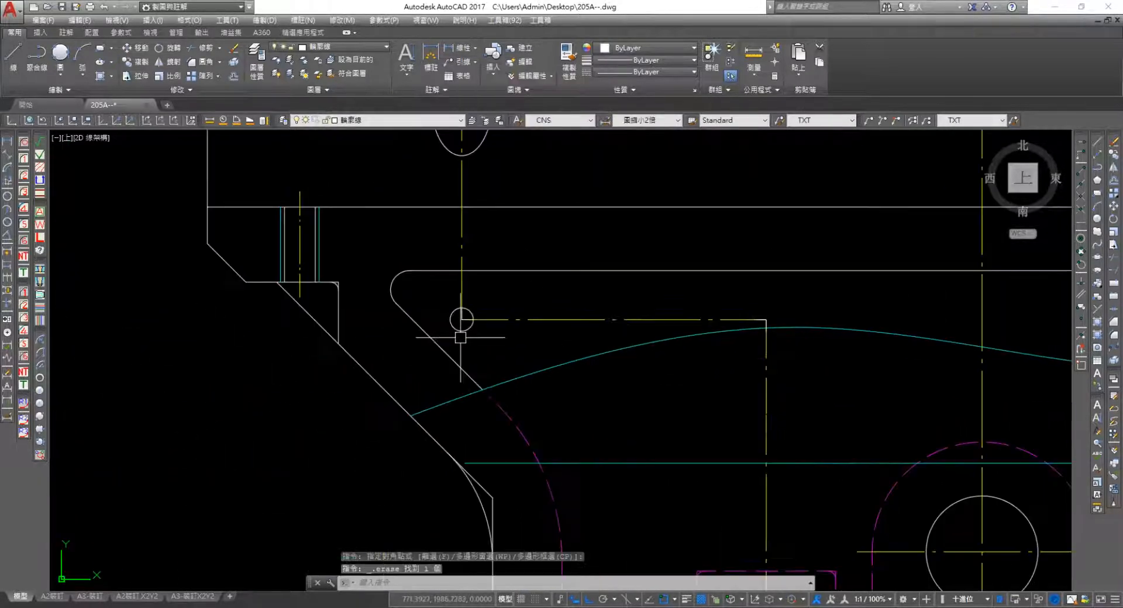
{"action": "scroll", "coordinate": [461, 333], "scroll_direction": "up", "scroll_amount": 3}
{"action": "left_click", "coordinate": [461, 331]}
{"action": "key", "text": "Delete"}
{"action": "scroll", "coordinate": [493, 388], "scroll_direction": "down", "scroll_amount": 2}
{"action": "middle_click_drag", "start_coordinate": [609, 483], "coordinate": [562, 326]}
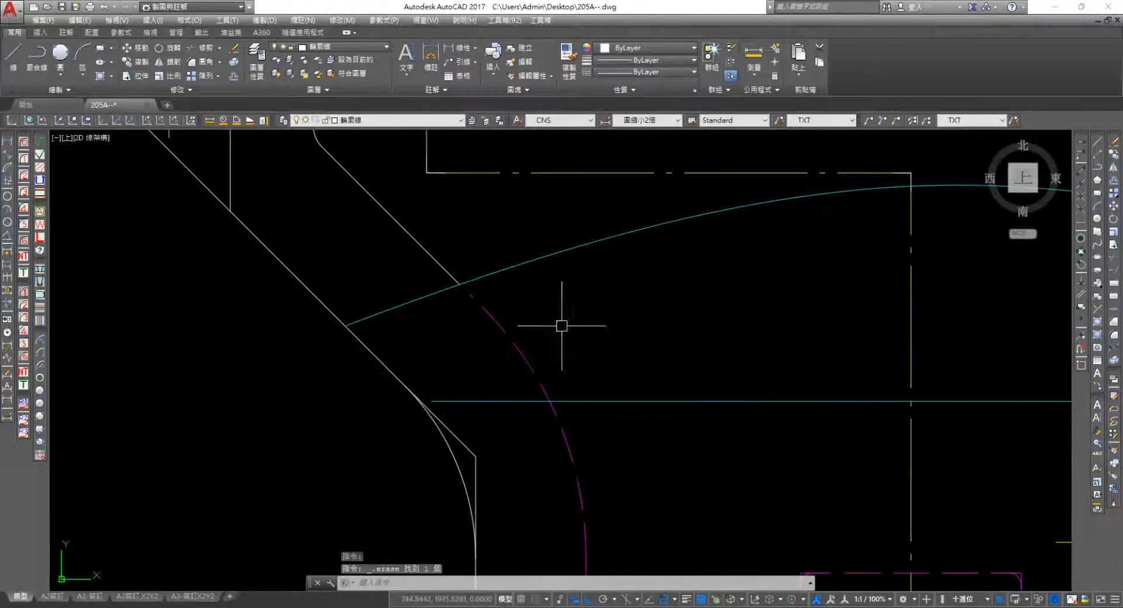
Turn on the lineweight display and inspect the front view's outlines and section marks
{"action": "left_click", "coordinate": [687, 600]}
{"action": "scroll", "coordinate": [705, 526], "scroll_direction": "down", "scroll_amount": 3}
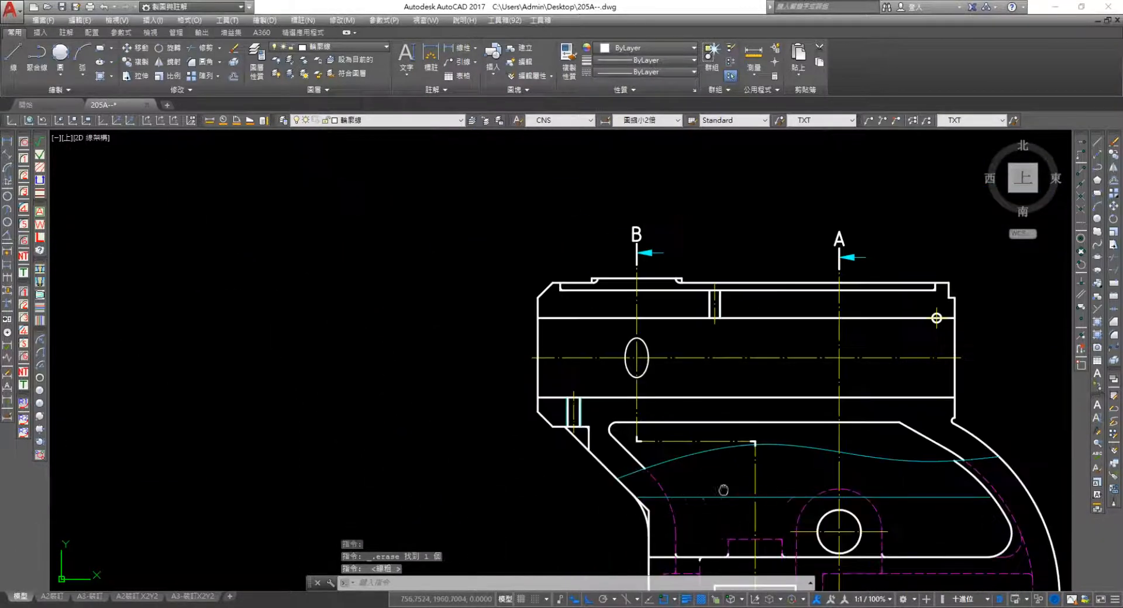
{"action": "middle_click_drag", "start_coordinate": [724, 490], "coordinate": [666, 337]}
{"action": "middle_click_drag", "start_coordinate": [704, 258], "coordinate": [591, 287]}
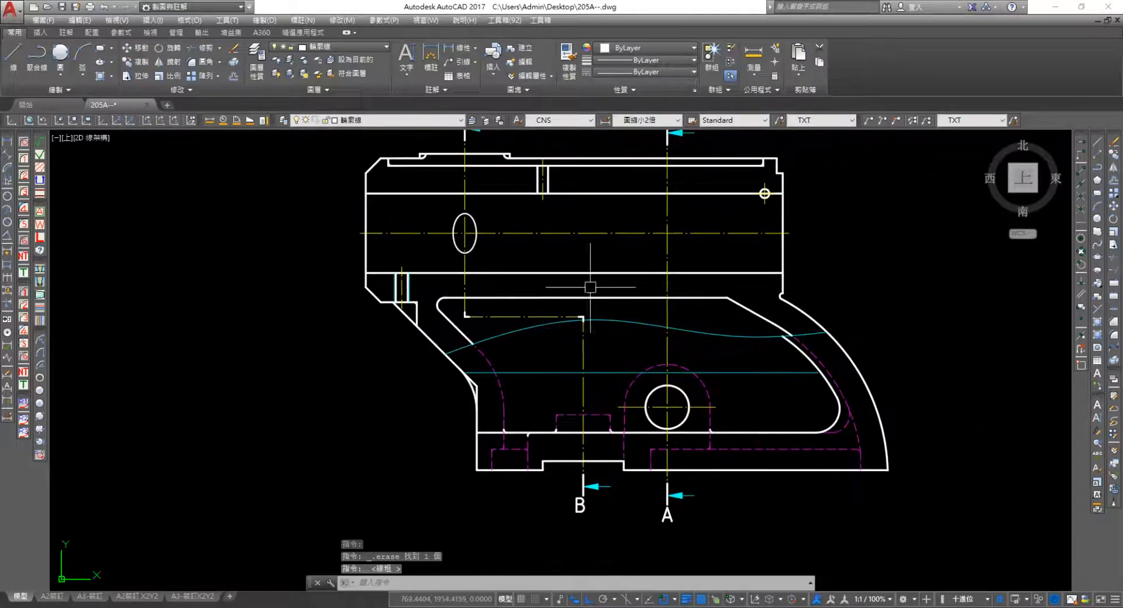
{"action": "middle_click_drag", "start_coordinate": [635, 346], "coordinate": [640, 220]}
{"action": "scroll", "coordinate": [608, 359], "scroll_direction": "up", "scroll_amount": 6}
{"action": "middle_click_drag", "start_coordinate": [630, 356], "coordinate": [618, 298]}
{"action": "scroll", "coordinate": [637, 383], "scroll_direction": "down", "scroll_amount": 8}
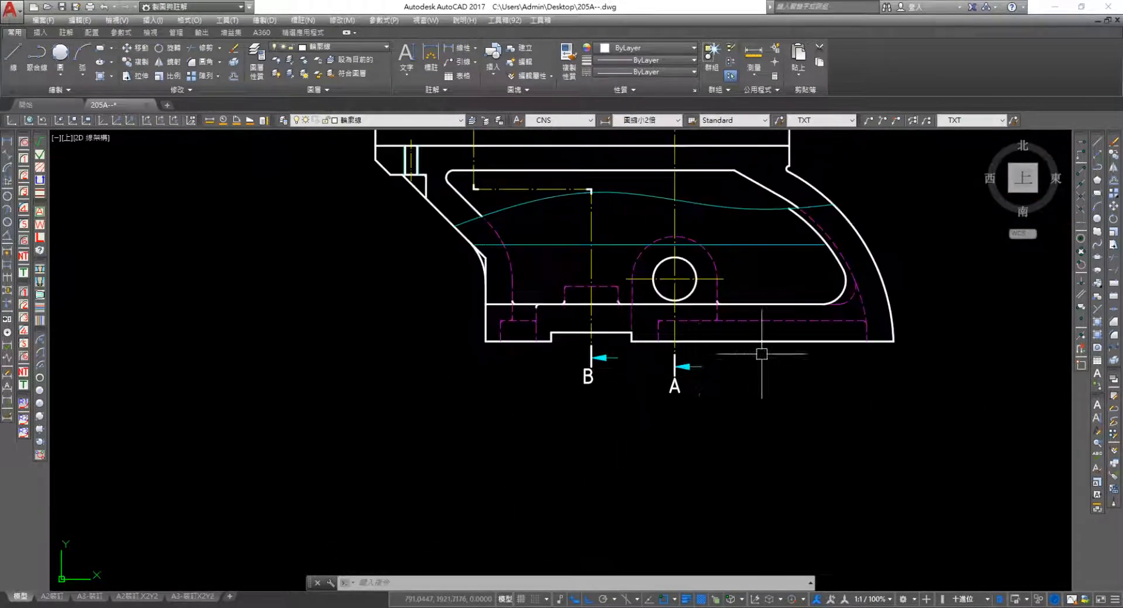
{"action": "middle_click_drag", "start_coordinate": [693, 419], "coordinate": [590, 431]}
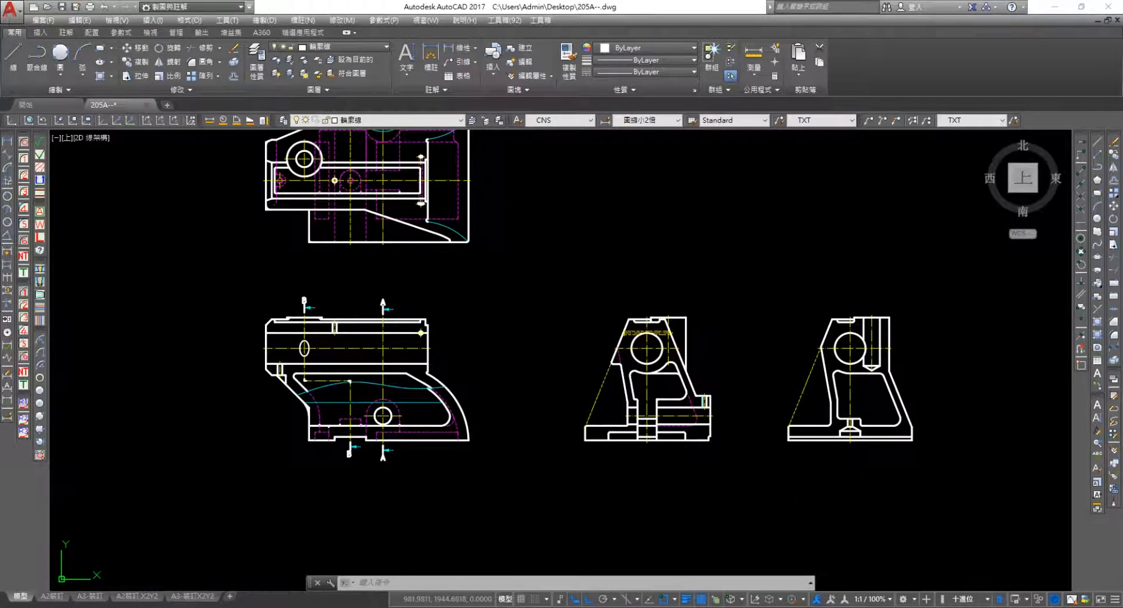
{"action": "left_click", "coordinate": [24, 159]}
{"action": "left_click", "coordinate": [534, 389]}
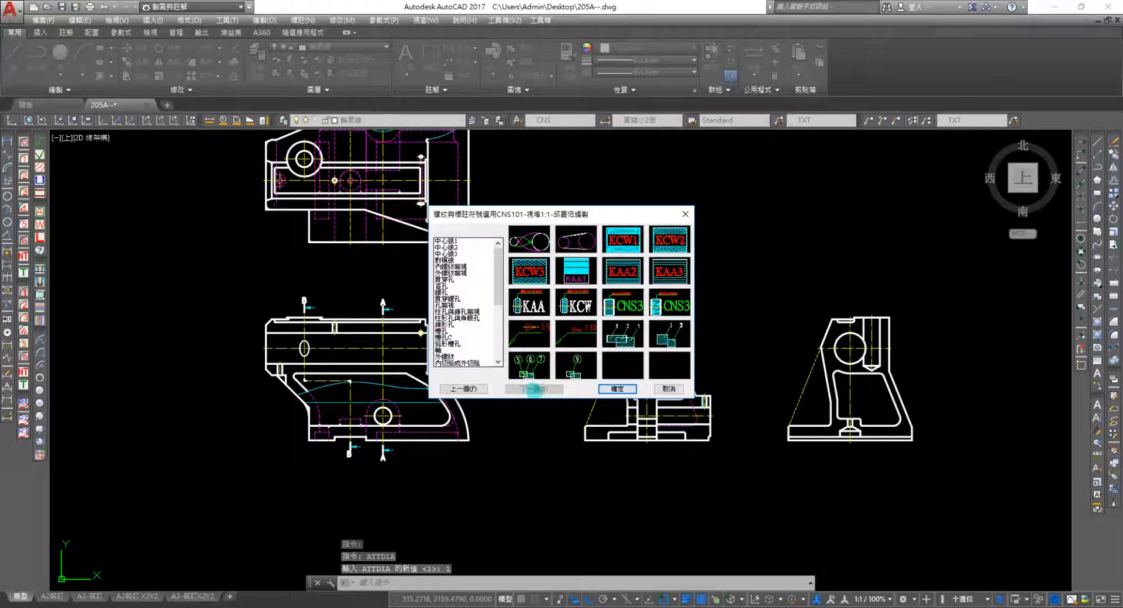
{"action": "left_click", "coordinate": [670, 389]}
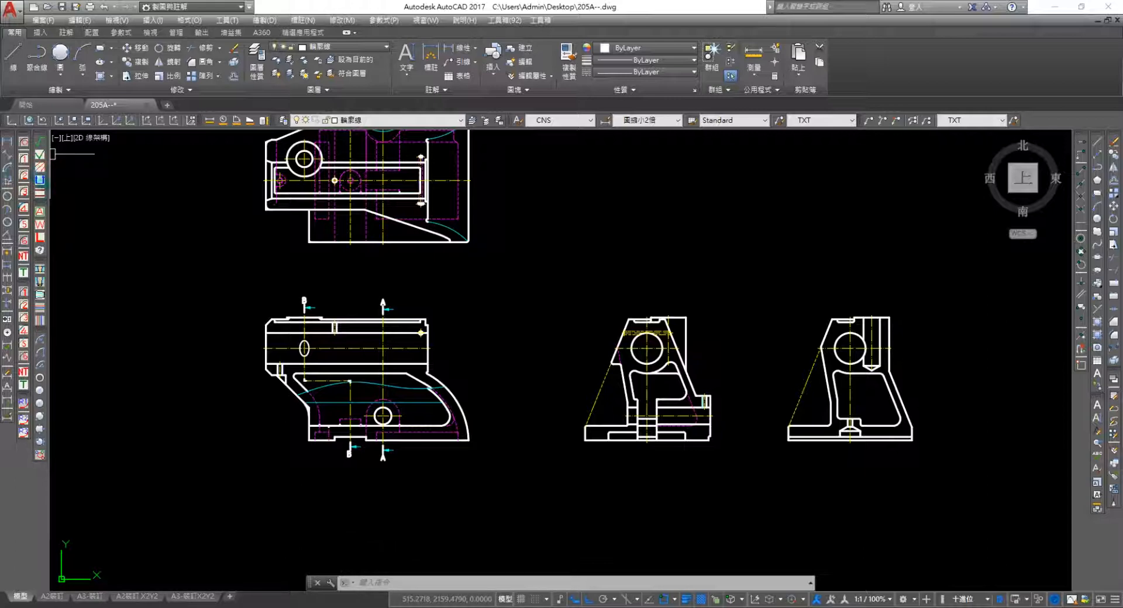
Insert the A-A section label symbol centred above the middle section view
{"action": "left_click", "coordinate": [39, 155]}
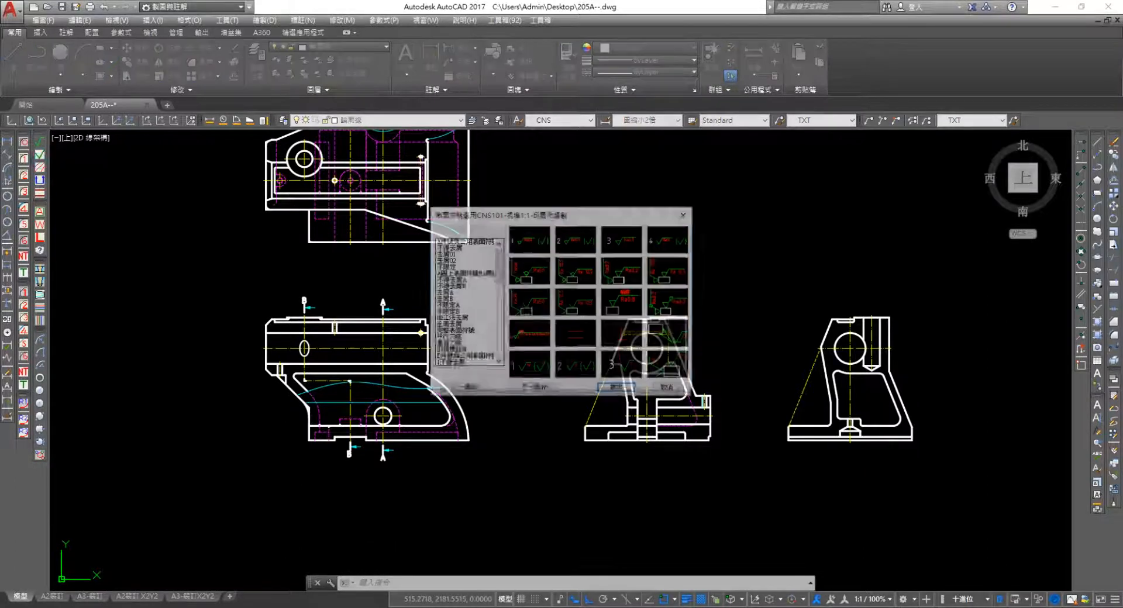
{"action": "left_click", "coordinate": [670, 334]}
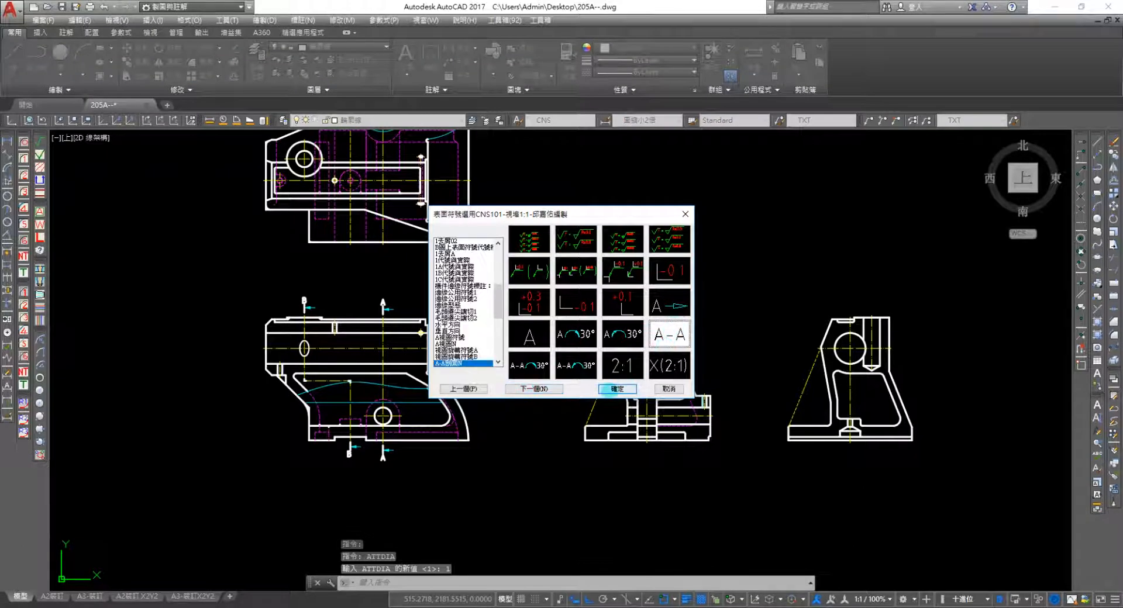
{"action": "left_click", "coordinate": [617, 389]}
{"action": "scroll", "coordinate": [702, 310], "scroll_direction": "up", "scroll_amount": 5}
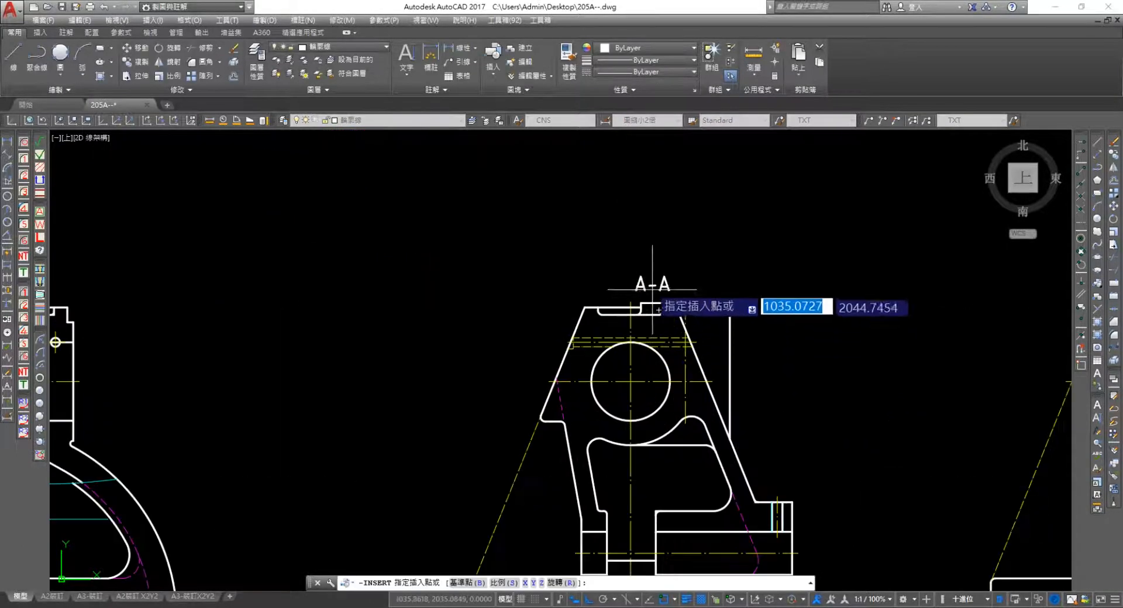
{"action": "left_click", "coordinate": [632, 248]}
{"action": "left_click", "coordinate": [462, 445]}
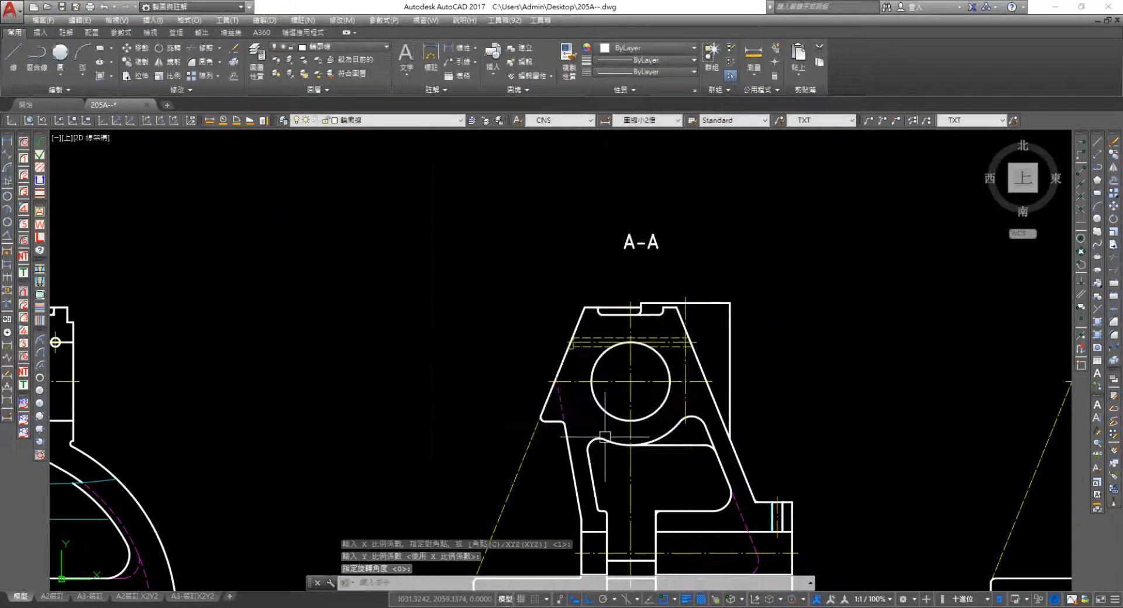
Insert another section label symbol above the rightmost section view with its text set to B-B
{"action": "middle_click_drag", "start_coordinate": [831, 328], "coordinate": [250, 409]}
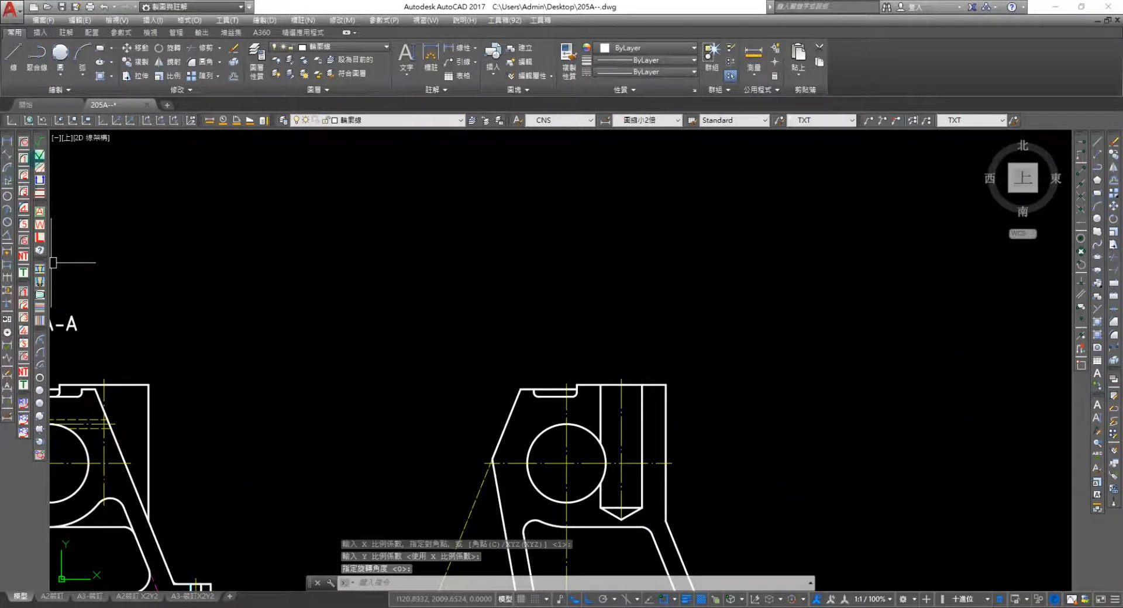
{"action": "left_click", "coordinate": [39, 154]}
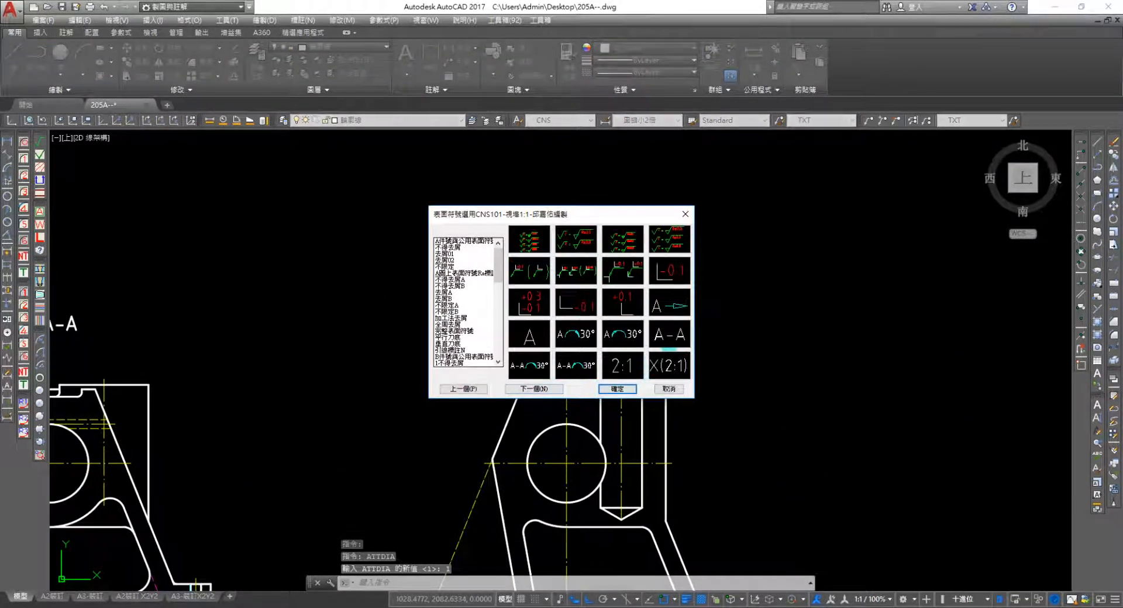
{"action": "left_click", "coordinate": [668, 334]}
{"action": "left_click", "coordinate": [617, 389]}
{"action": "left_click", "coordinate": [590, 334]}
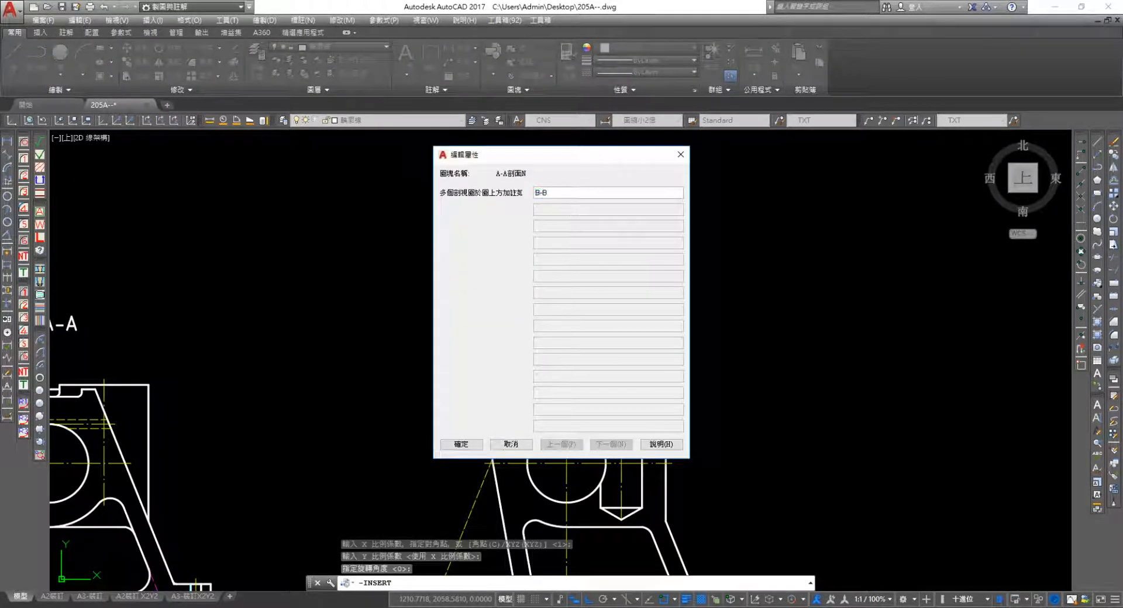
{"action": "left_click", "coordinate": [461, 444]}
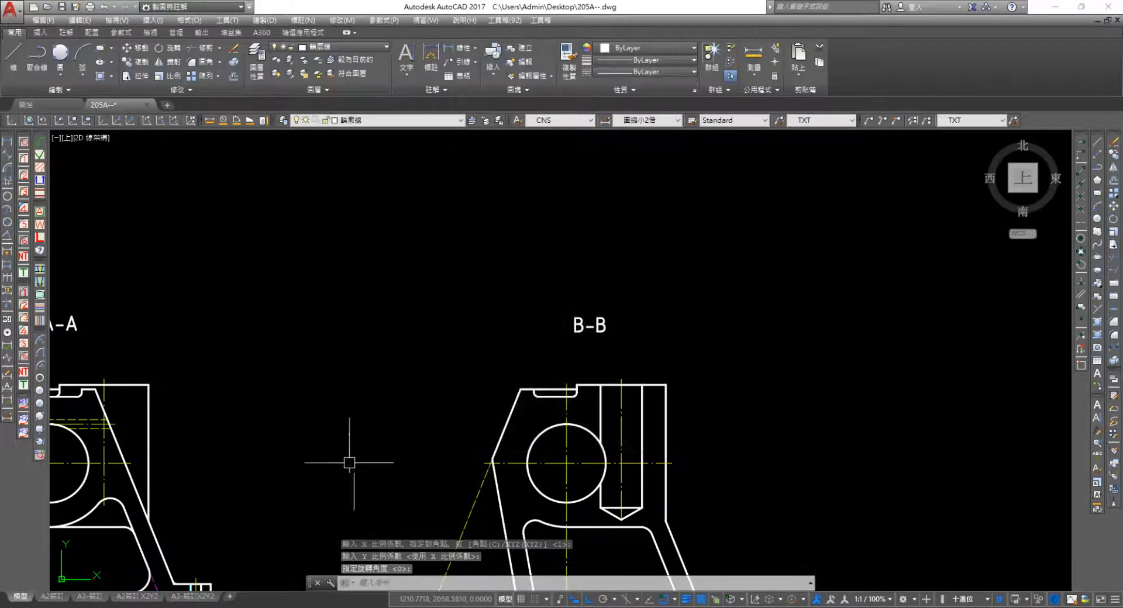
Examine the hidden lines, fillets and section marks around the base of the front view
{"action": "scroll", "coordinate": [615, 266], "scroll_direction": "down", "scroll_amount": 5}
{"action": "middle_click_drag", "start_coordinate": [355, 198], "coordinate": [602, 275]}
{"action": "scroll", "coordinate": [602, 276], "scroll_direction": "down", "scroll_amount": 1}
{"action": "middle_click_drag", "start_coordinate": [531, 389], "coordinate": [729, 344]}
{"action": "scroll", "coordinate": [502, 344], "scroll_direction": "up", "scroll_amount": 4}
{"action": "scroll", "coordinate": [474, 346], "scroll_direction": "up", "scroll_amount": 4}
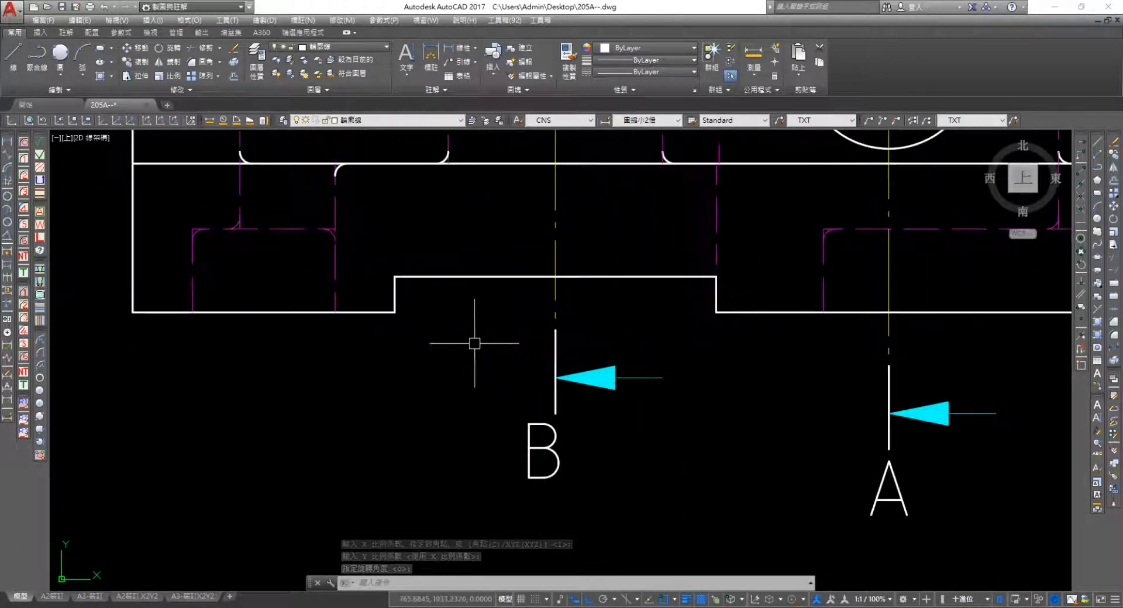
{"action": "scroll", "coordinate": [477, 345], "scroll_direction": "down", "scroll_amount": 4}
{"action": "scroll", "coordinate": [485, 269], "scroll_direction": "up", "scroll_amount": 4}
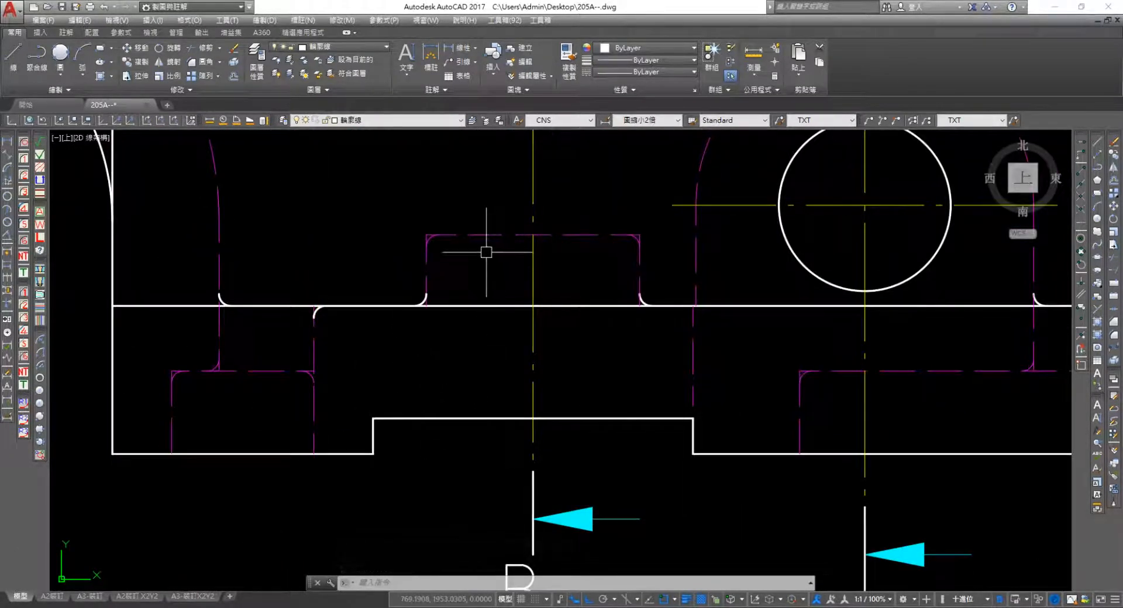
{"action": "scroll", "coordinate": [731, 391], "scroll_direction": "down", "scroll_amount": 3}
{"action": "scroll", "coordinate": [473, 394], "scroll_direction": "down", "scroll_amount": 3}
{"action": "mouse_move", "coordinate": [474, 394]}
{"action": "middle_mouse_down"}
{"action": "mouse_move", "coordinate": [371, 393]}
{"action": "mouse_move", "coordinate": [585, 454]}
{"action": "middle_mouse_up"}
{"action": "scroll", "coordinate": [582, 426], "scroll_direction": "down", "scroll_amount": 2}
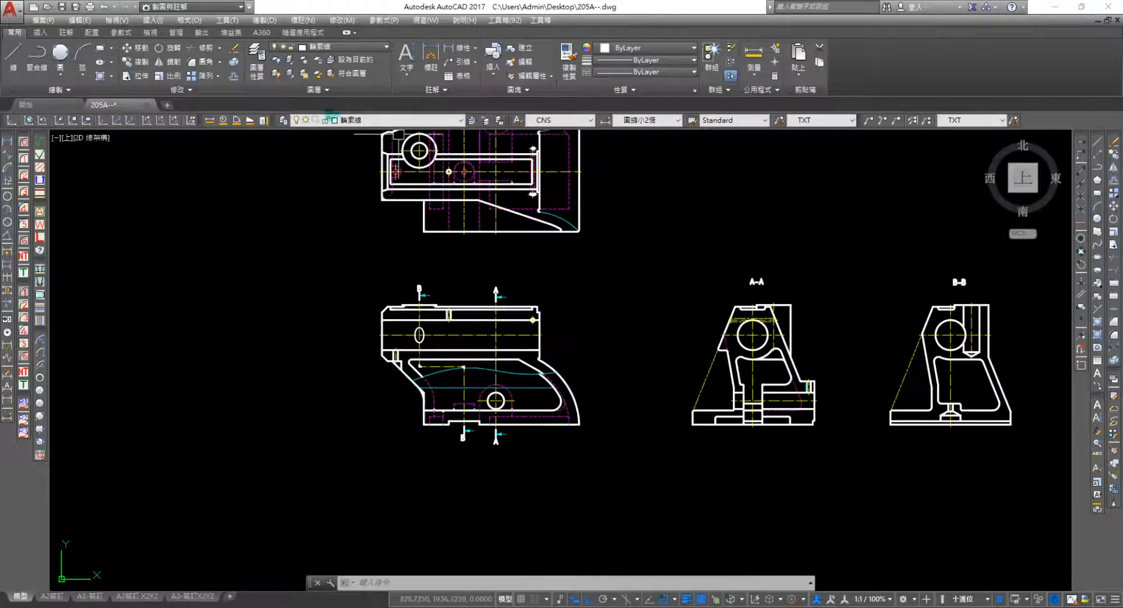
Make 尺度 the current layer and add a vertical linear dimension to the base's left edge, from bottom corner to sloped line's corner
{"action": "left_click", "coordinate": [386, 120]}
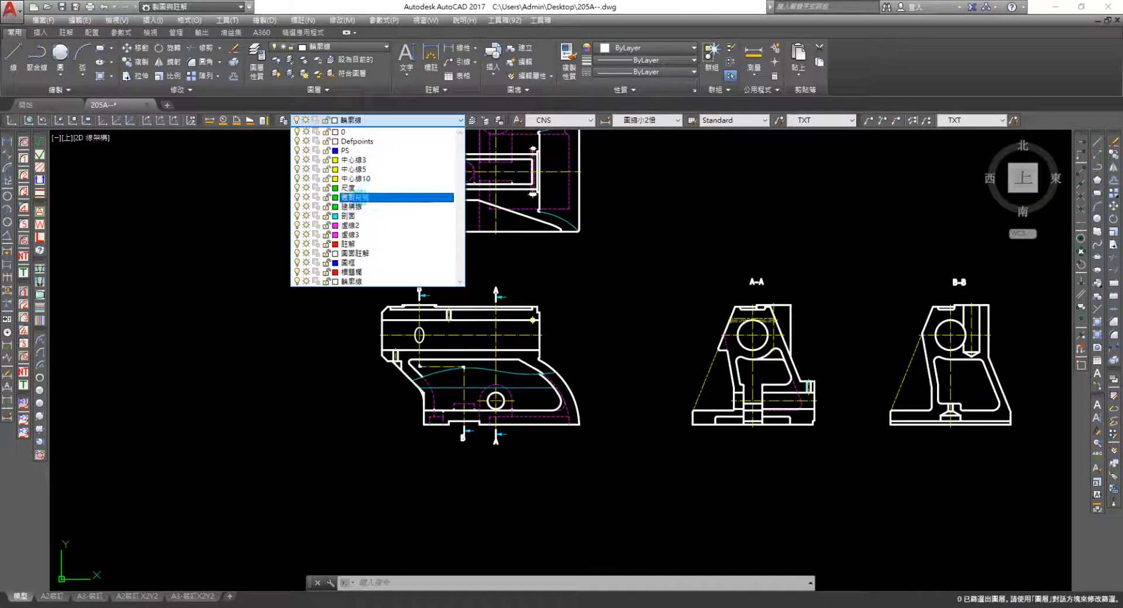
{"action": "left_click", "coordinate": [353, 187]}
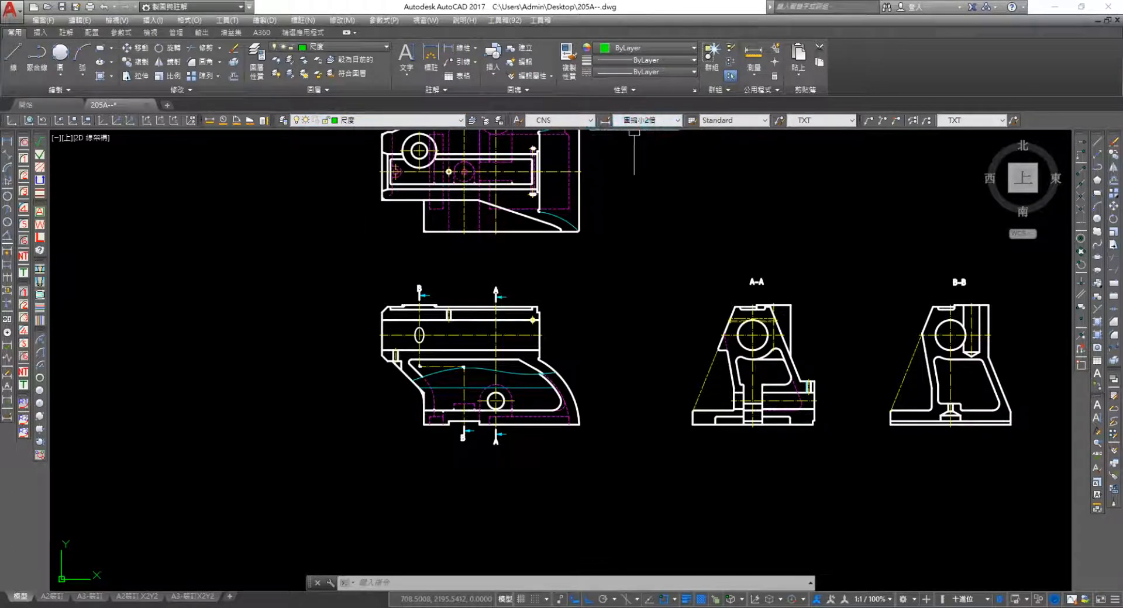
{"action": "left_click", "coordinate": [7, 141]}
{"action": "scroll", "coordinate": [369, 397], "scroll_direction": "up", "scroll_amount": 3}
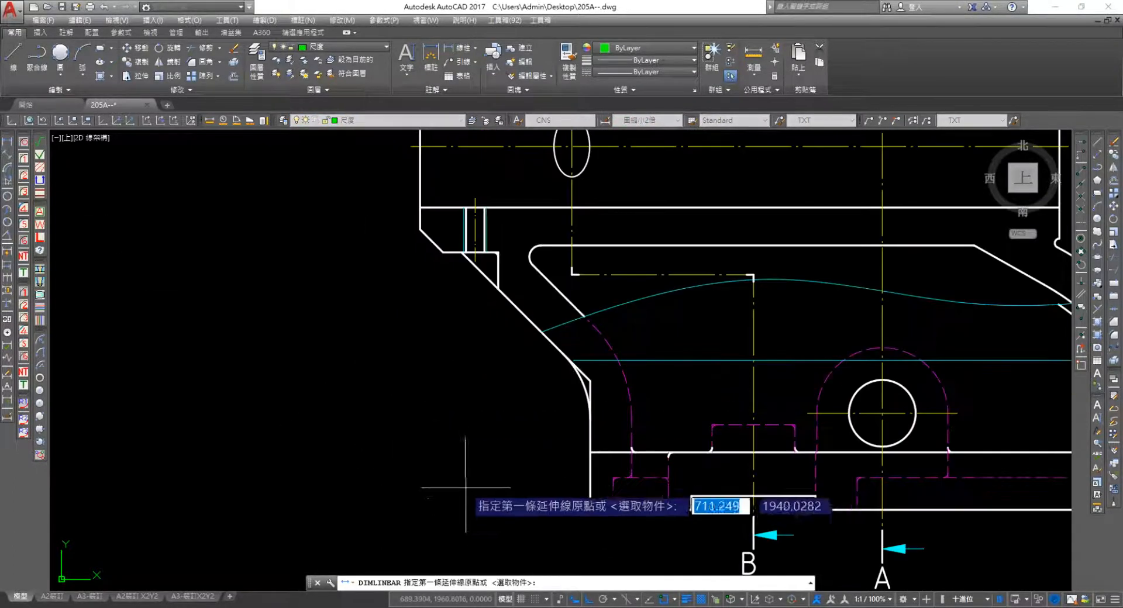
{"action": "middle_click_drag", "start_coordinate": [492, 489], "coordinate": [304, 366]}
{"action": "scroll", "coordinate": [387, 409], "scroll_direction": "up", "scroll_amount": 2}
{"action": "middle_click_drag", "start_coordinate": [388, 405], "coordinate": [414, 481]}
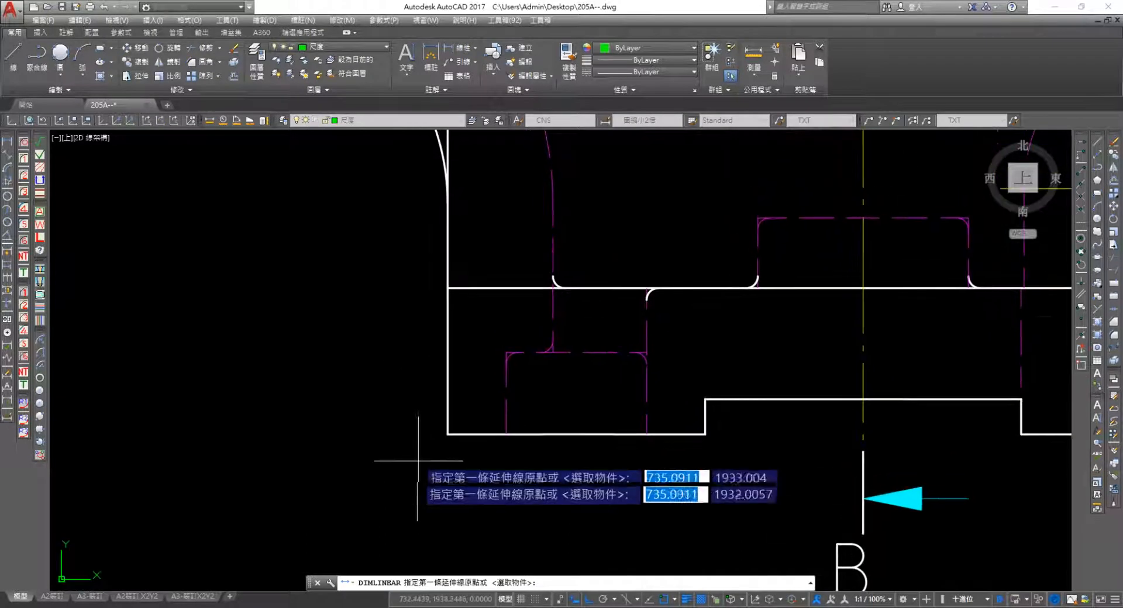
{"action": "left_click", "coordinate": [447, 434]}
{"action": "middle_click_drag", "start_coordinate": [409, 338], "coordinate": [496, 376]}
{"action": "left_click", "coordinate": [447, 200]}
{"action": "scroll", "coordinate": [495, 411], "scroll_direction": "down", "scroll_amount": 2}
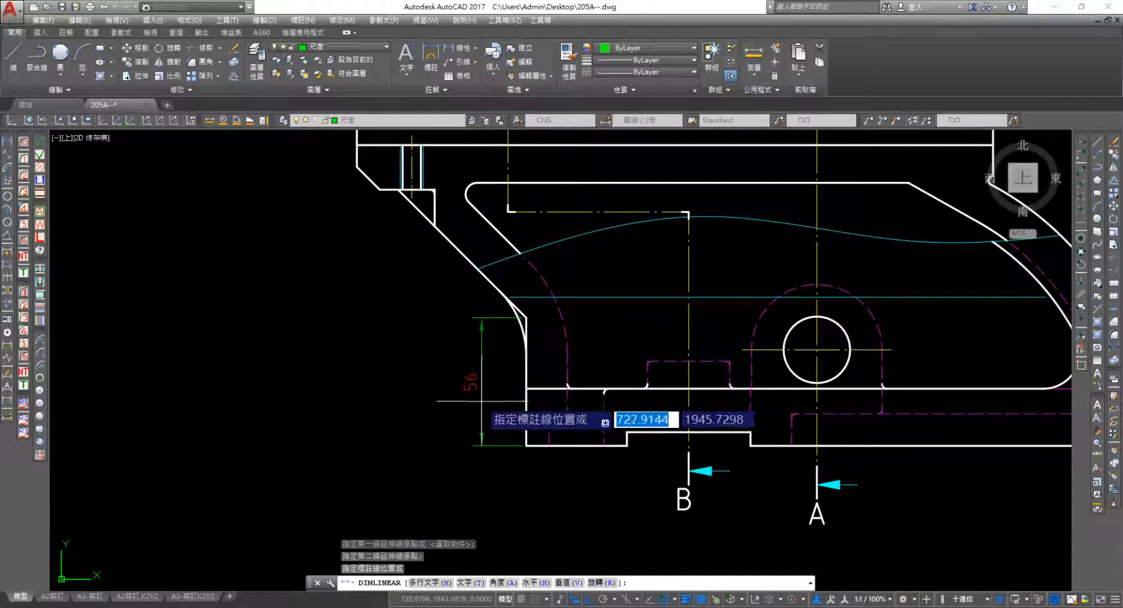
{"action": "left_click", "coordinate": [481, 402]}
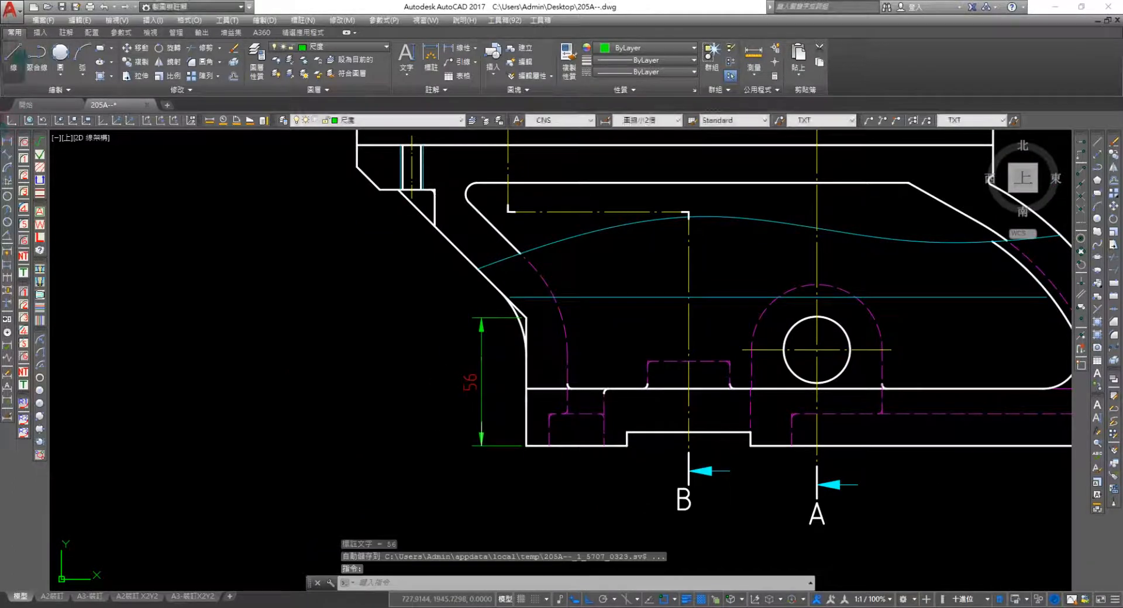
Draw a horizontal reference line about 11.6 mm long to the left from the corner where the slope meets the base's vertical edge
{"action": "type", "text": "l"}
{"action": "key", "text": "Return"}
{"action": "scroll", "coordinate": [579, 363], "scroll_direction": "up", "scroll_amount": 4}
{"action": "left_click", "coordinate": [457, 253]}
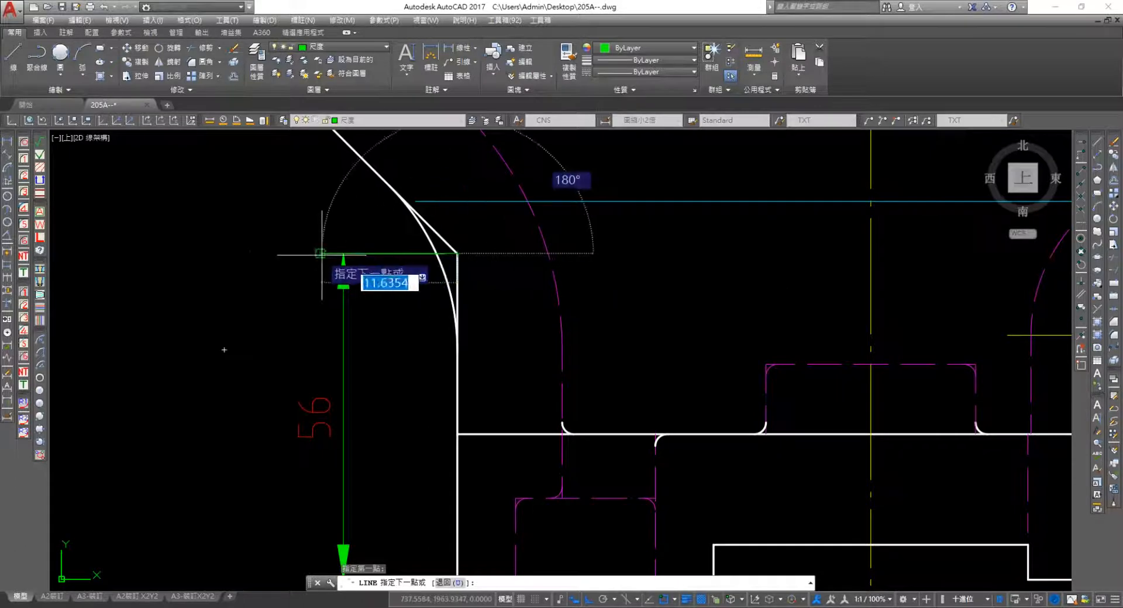
{"action": "key", "text": "Escape"}
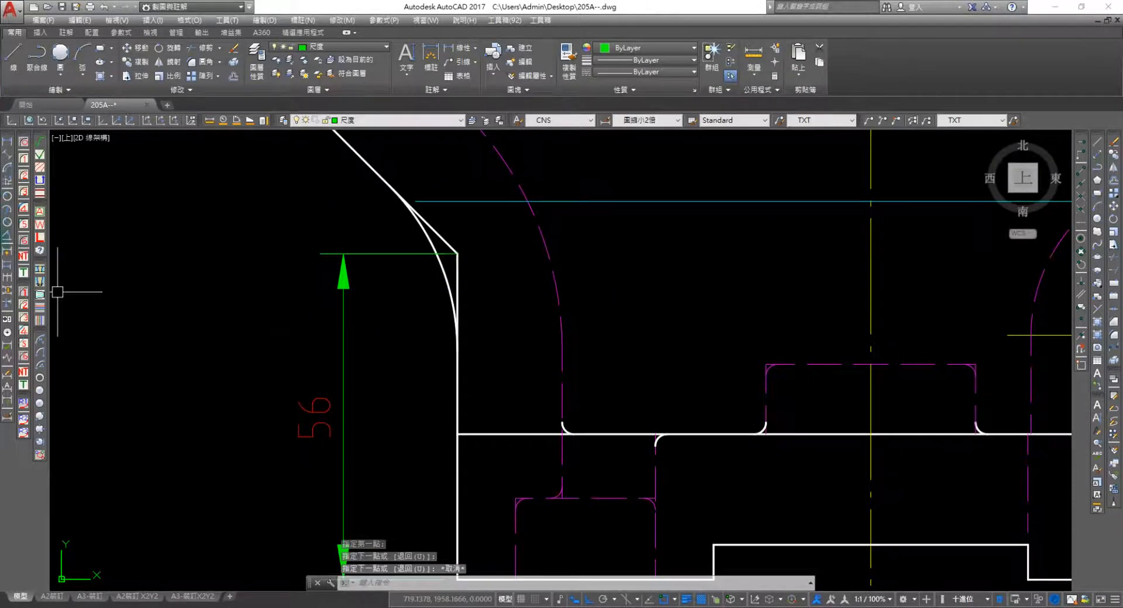
Add an angular dimension between the sloped outline and the horizontal reference line, placed outside the part
{"action": "left_click", "coordinate": [7, 236]}
{"action": "left_click", "coordinate": [373, 171]}
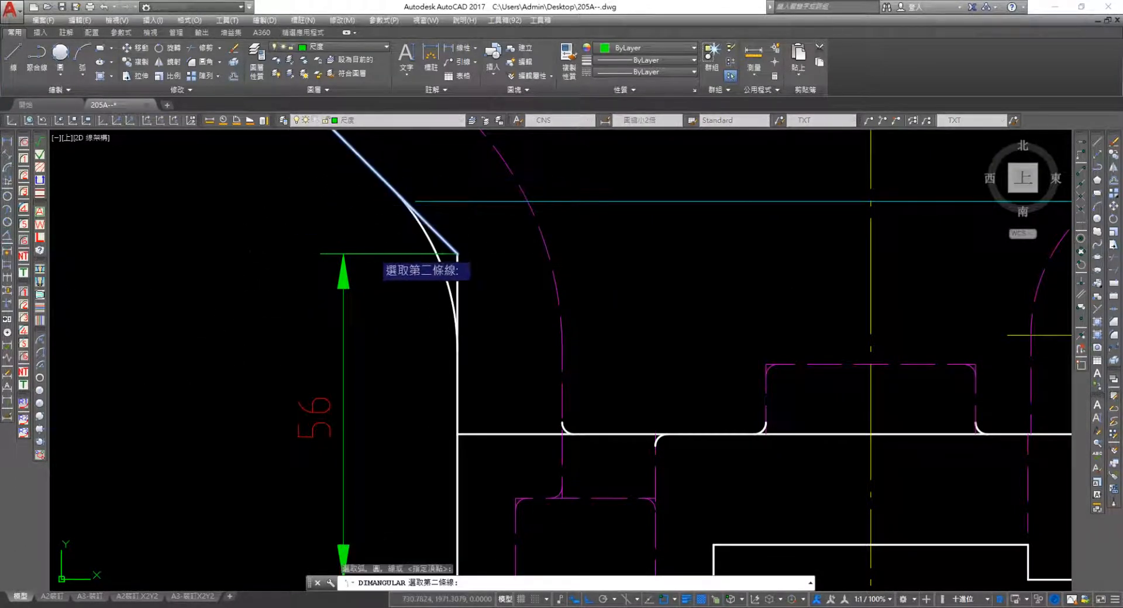
{"action": "left_click", "coordinate": [374, 254]}
{"action": "middle_click_drag", "start_coordinate": [334, 214], "coordinate": [346, 371]}
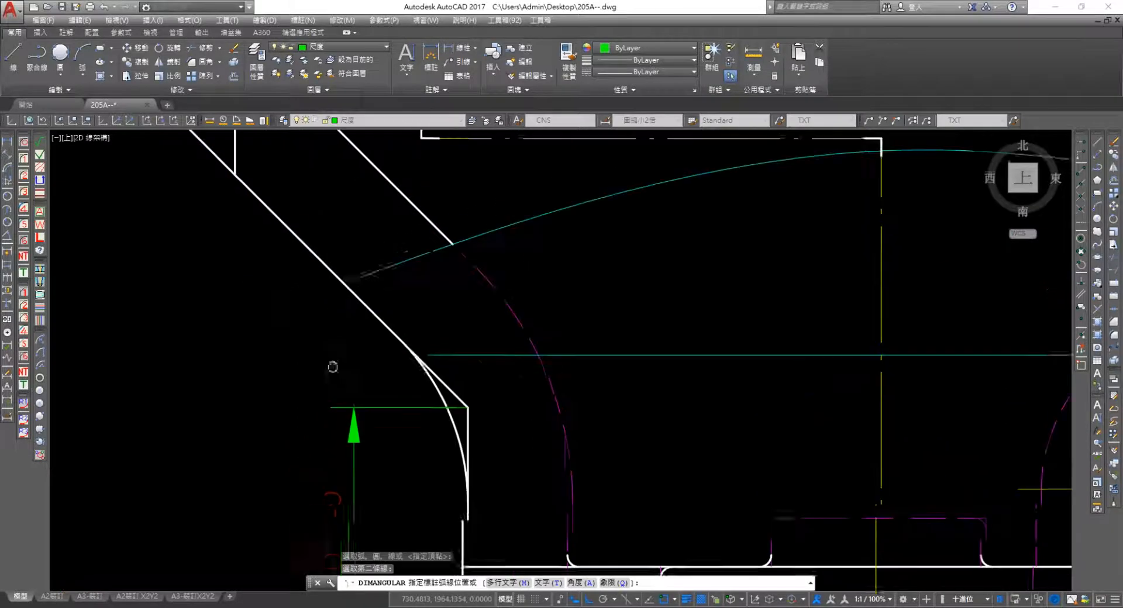
{"action": "left_click", "coordinate": [280, 322]}
Add a horizontal dimension from the front view's left edge to the small lower hole's centreline, placed below the chamfered corner
{"action": "scroll", "coordinate": [234, 327], "scroll_direction": "down", "scroll_amount": 5}
{"action": "middle_click_drag", "start_coordinate": [234, 328], "coordinate": [322, 368]}
{"action": "scroll", "coordinate": [255, 306], "scroll_direction": "up", "scroll_amount": 5}
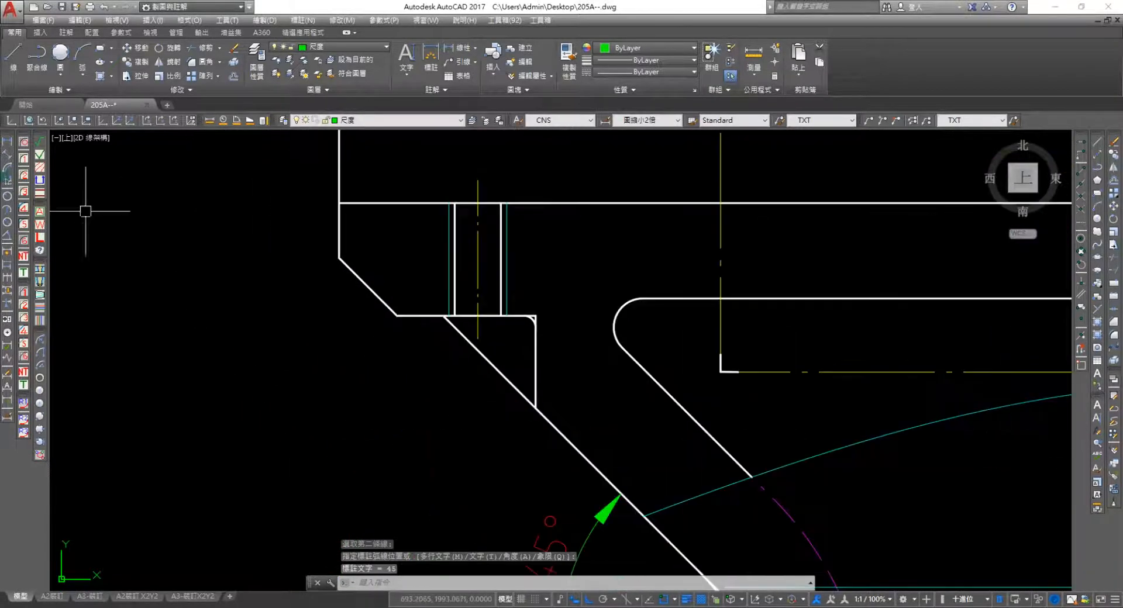
{"action": "left_click", "coordinate": [7, 142]}
{"action": "middle_click_drag", "start_coordinate": [431, 369], "coordinate": [393, 369]}
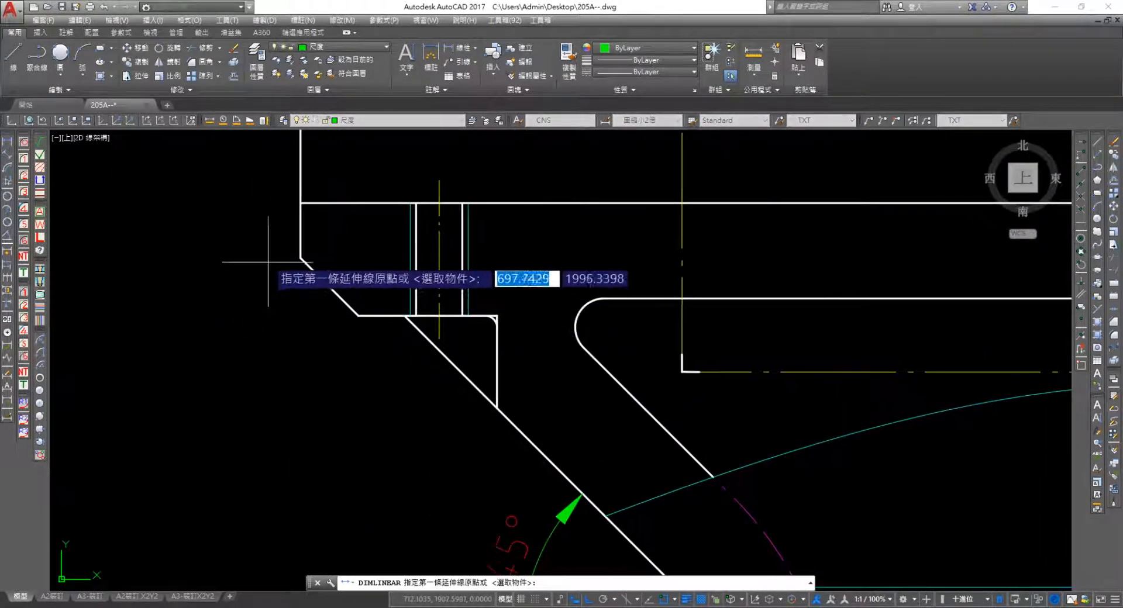
{"action": "left_click", "coordinate": [300, 256]}
{"action": "left_click", "coordinate": [439, 338]}
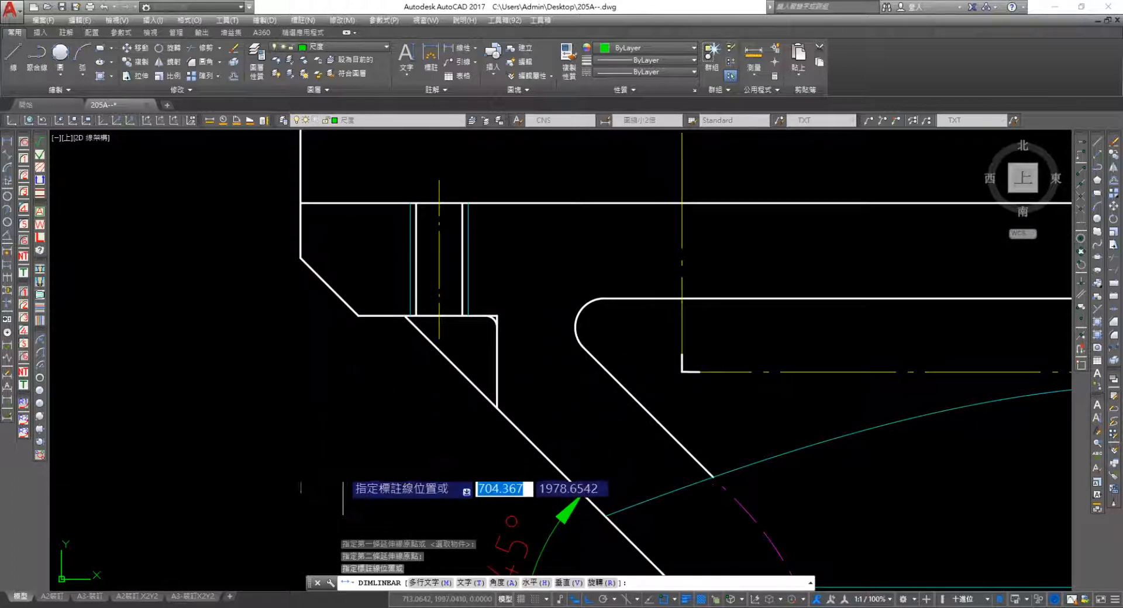
{"action": "left_click", "coordinate": [321, 470]}
Continue the horizontal dimension from the small hole's centreline to the short vertical edge meeting the slope
{"action": "left_click", "coordinate": [7, 277]}
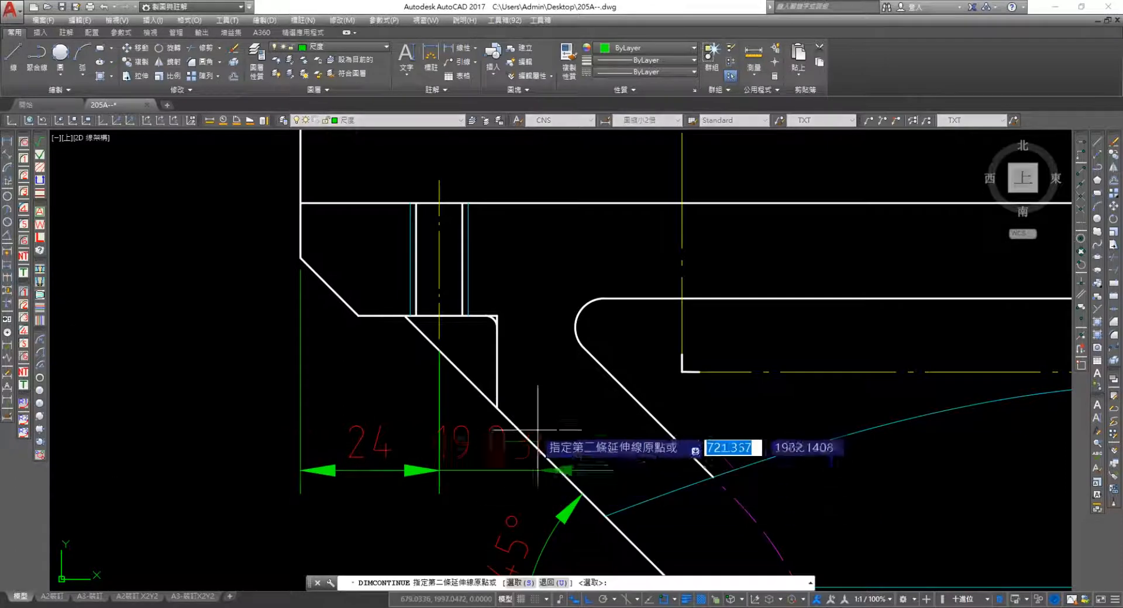
{"action": "left_click", "coordinate": [497, 407]}
{"action": "key", "text": "Escape"}
Add a vertical dimension from the bore's horizontal centreline to the lower edge beside the small hole, placed outside the left edge
{"action": "scroll", "coordinate": [335, 379], "scroll_direction": "down", "scroll_amount": 3}
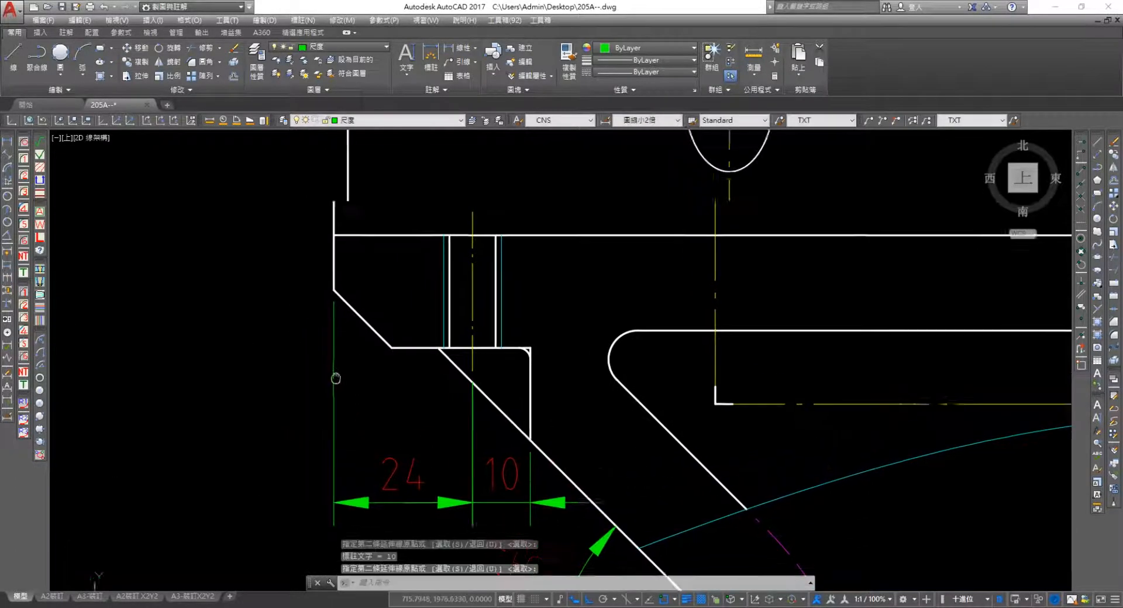
{"action": "middle_click_drag", "start_coordinate": [331, 376], "coordinate": [330, 348]}
{"action": "middle_click_drag", "start_coordinate": [170, 215], "coordinate": [265, 261]}
{"action": "left_click", "coordinate": [7, 142]}
{"action": "left_click", "coordinate": [445, 244]}
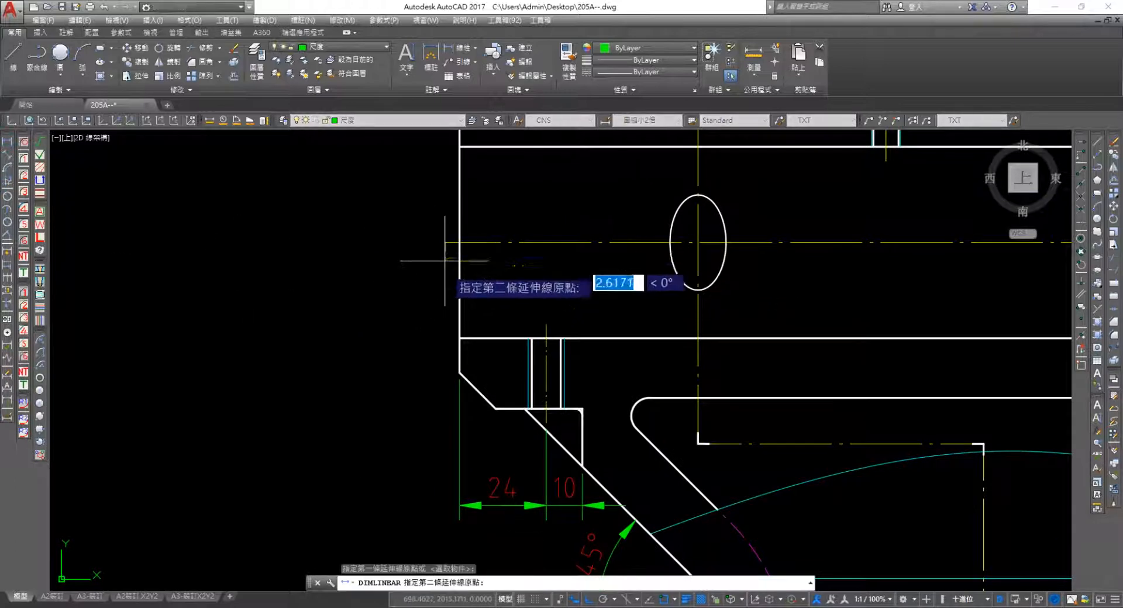
{"action": "left_click", "coordinate": [498, 412]}
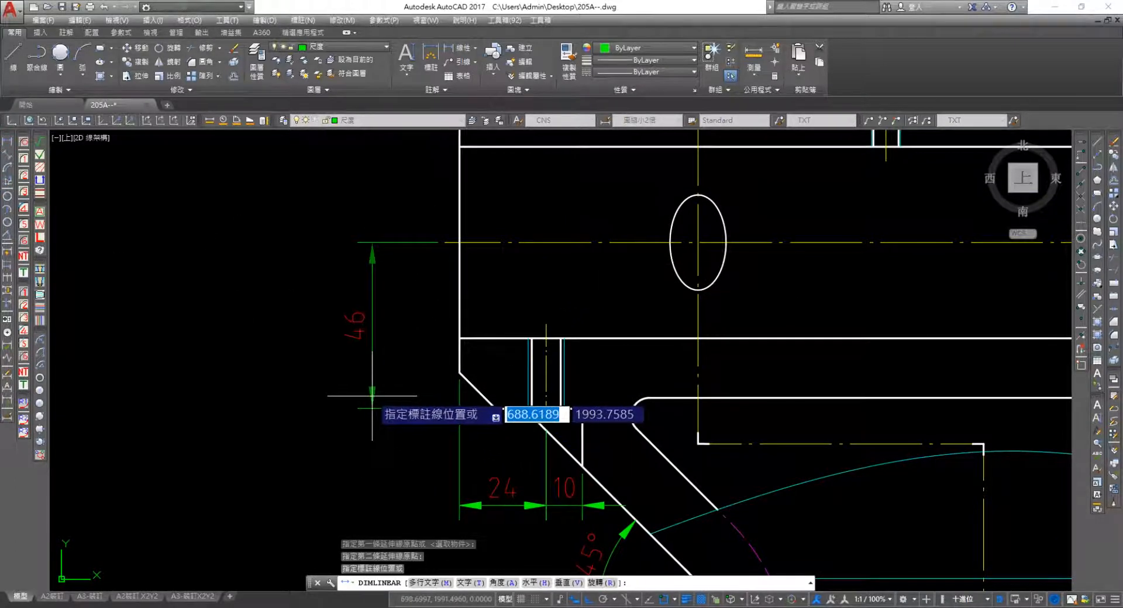
{"action": "left_click", "coordinate": [390, 403]}
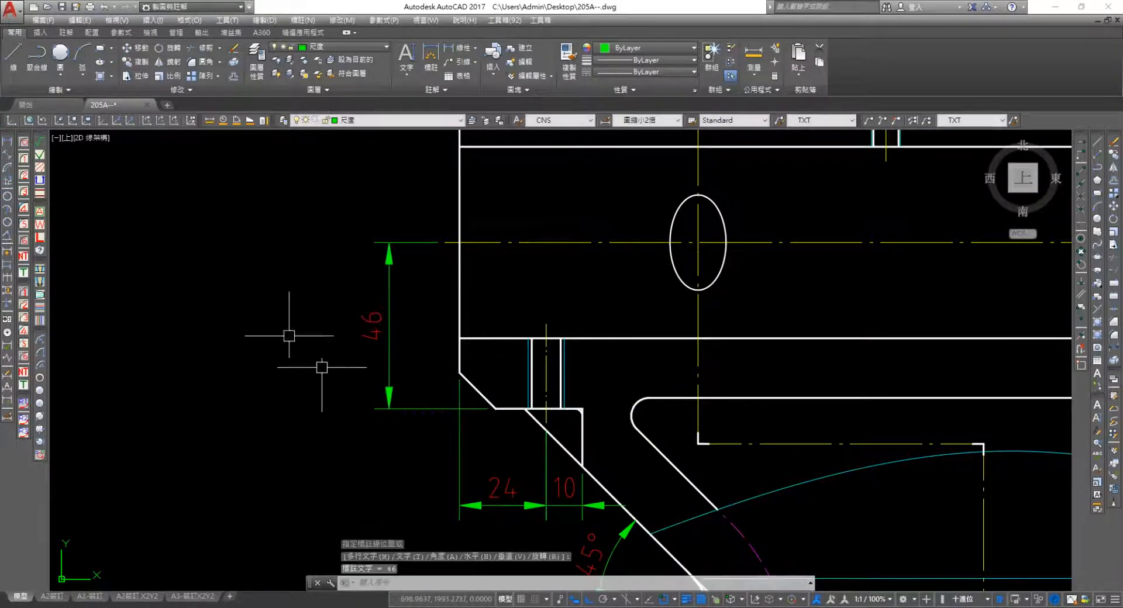
Add a vertical dimension across the bore's two horizontal edges with the text Ø53H7, placed outside the existing left-side dimension
{"action": "scroll", "coordinate": [289, 336], "scroll_direction": "down", "scroll_amount": 2}
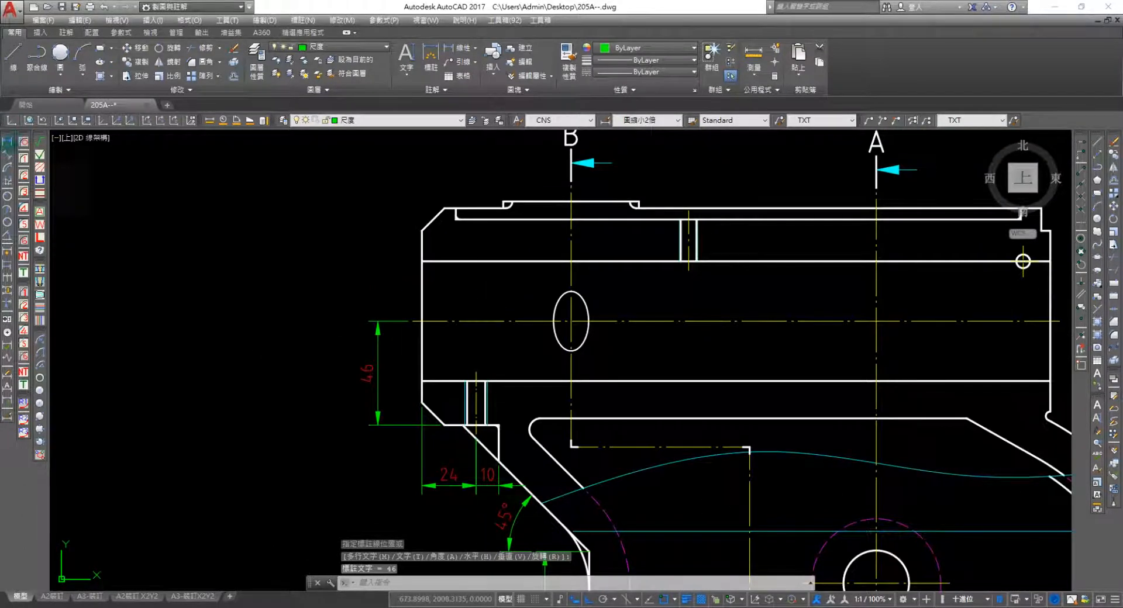
{"action": "key", "text": "Return"}
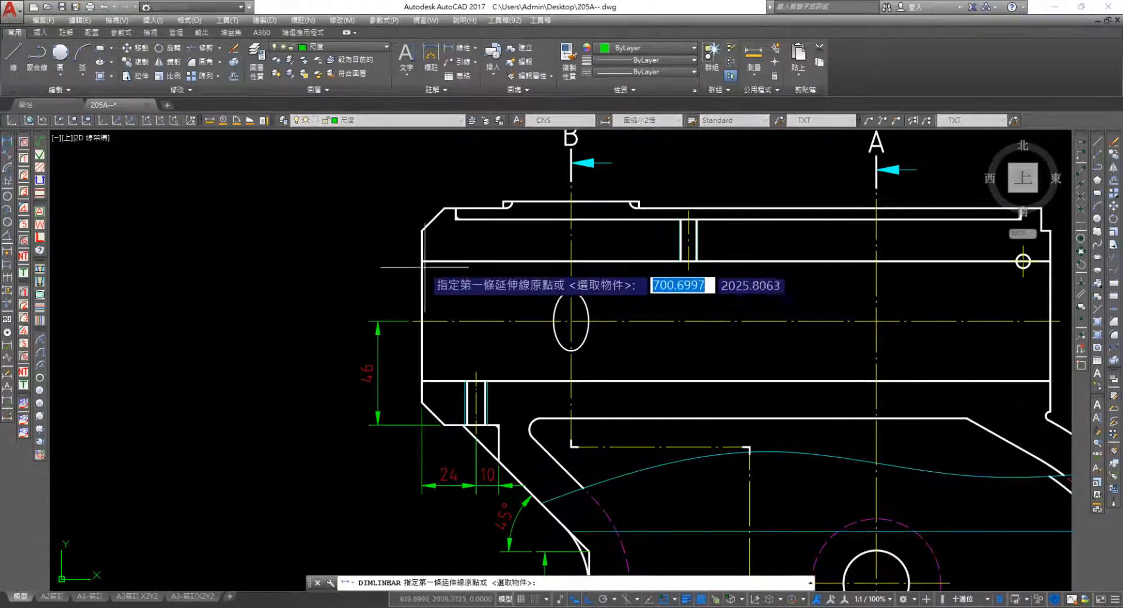
{"action": "left_click", "coordinate": [422, 321]}
{"action": "left_click", "coordinate": [422, 381]}
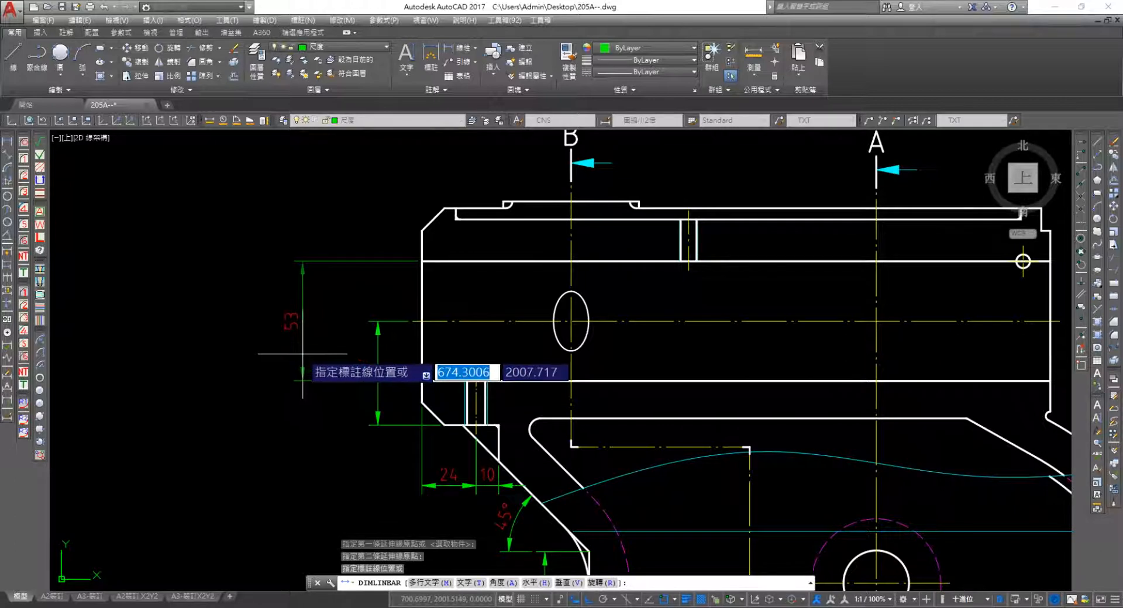
{"action": "type", "text": "t"}
{"action": "key", "text": "Return"}
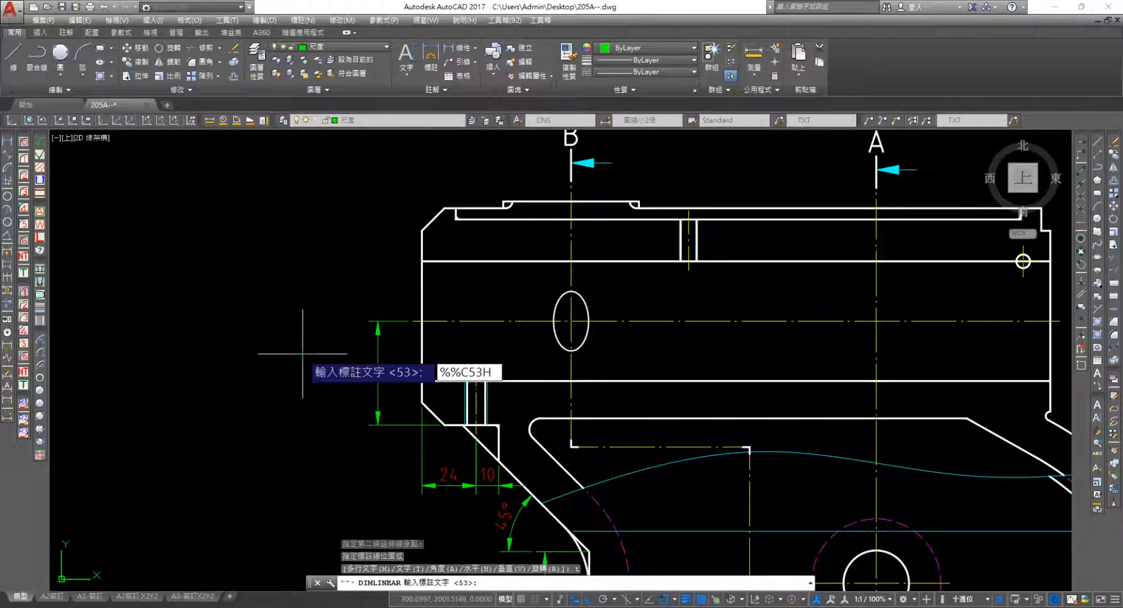
{"action": "type", "text": "%%C53H7"}
{"action": "key", "text": "Return"}
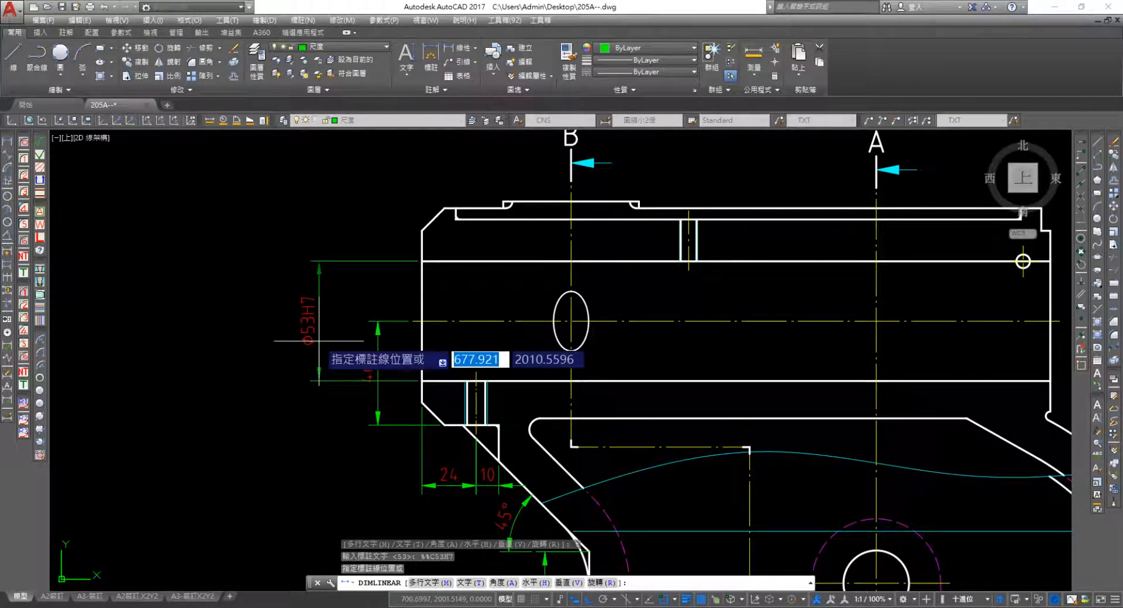
{"action": "left_click", "coordinate": [319, 341]}
Continue the left-side vertical dimension from the bore's centreline up to the front view's chamfered top corner
{"action": "middle_click_drag", "start_coordinate": [377, 273], "coordinate": [317, 248]}
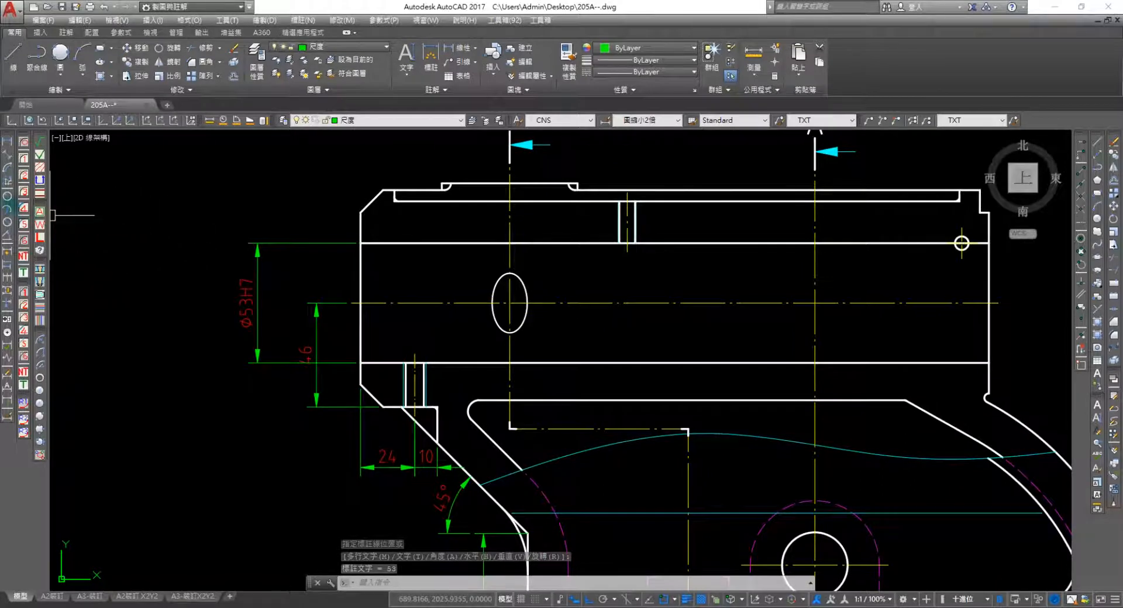
{"action": "left_click", "coordinate": [7, 279]}
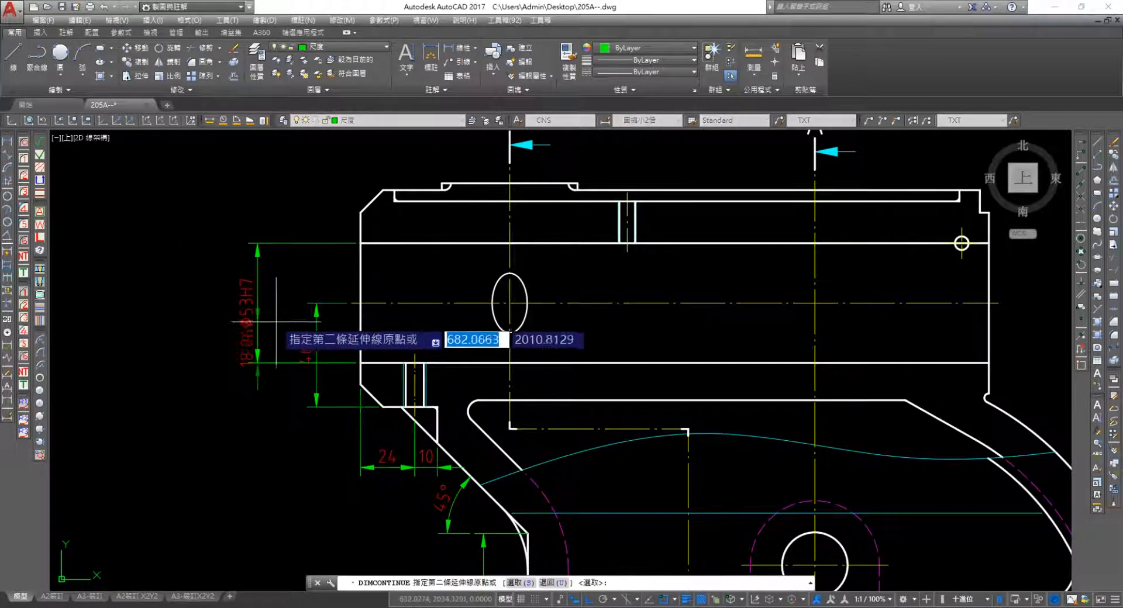
{"action": "type", "text": "s"}
{"action": "key", "text": "Return"}
{"action": "left_click", "coordinate": [327, 302]}
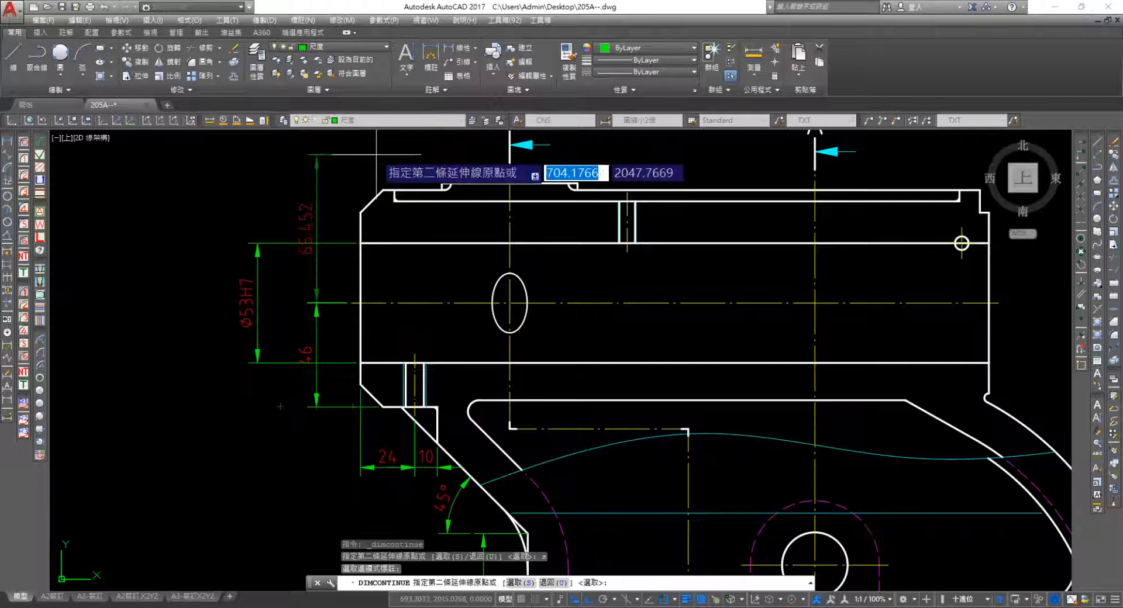
{"action": "left_click", "coordinate": [381, 192]}
Break both extension lines of the Ø53H7 dimension where they cross the two inner vertical dimensions
{"action": "scroll", "coordinate": [319, 275], "scroll_direction": "up", "scroll_amount": 2}
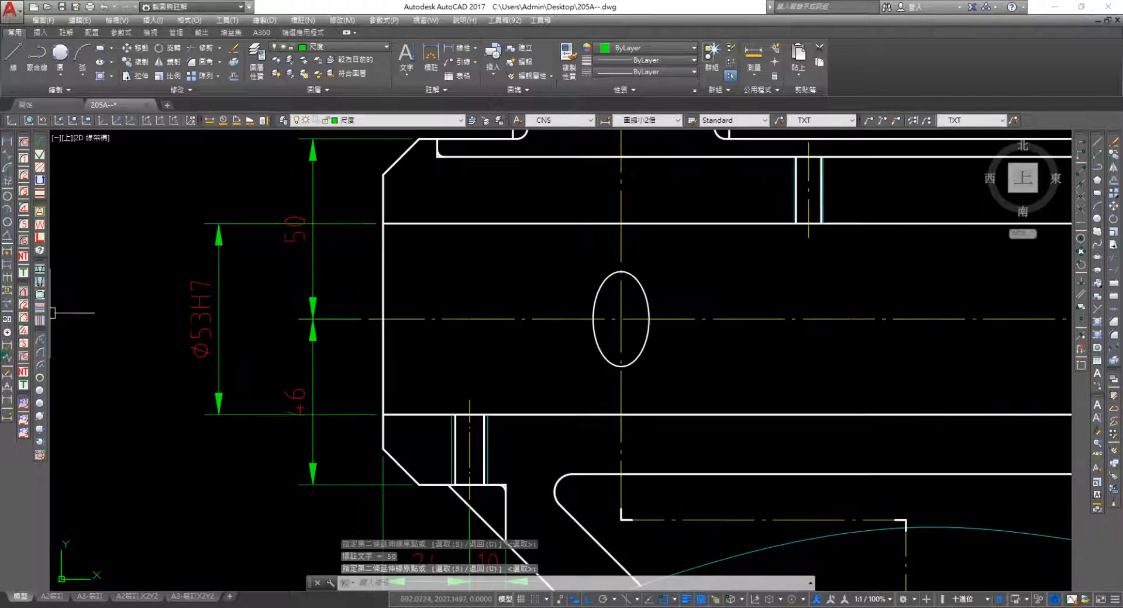
{"action": "left_click", "coordinate": [7, 303]}
{"action": "left_click", "coordinate": [339, 221]}
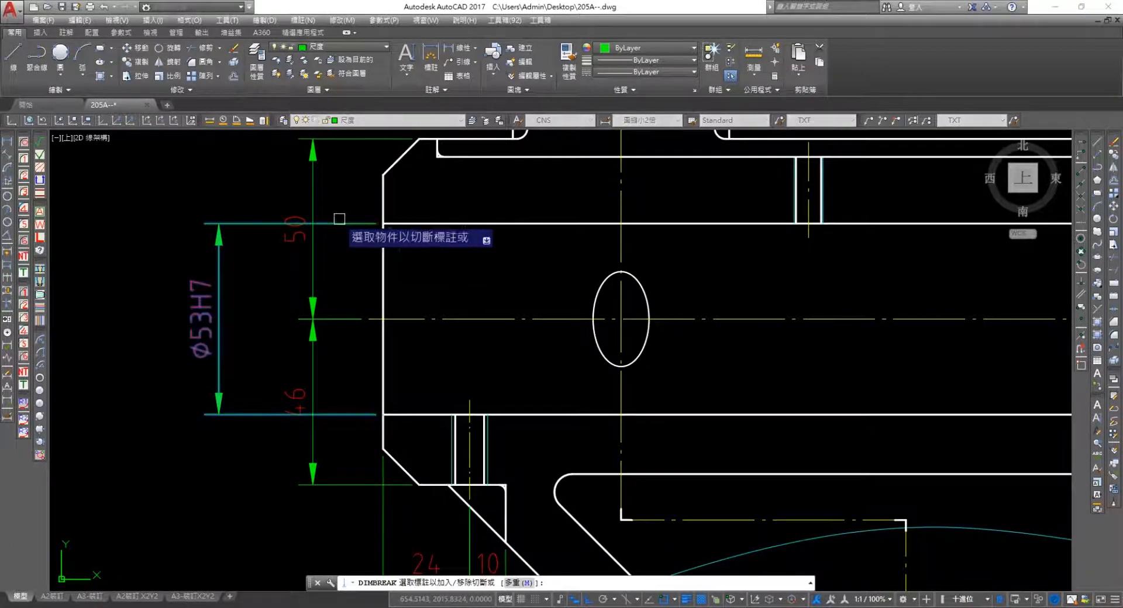
{"action": "left_click", "coordinate": [316, 206]}
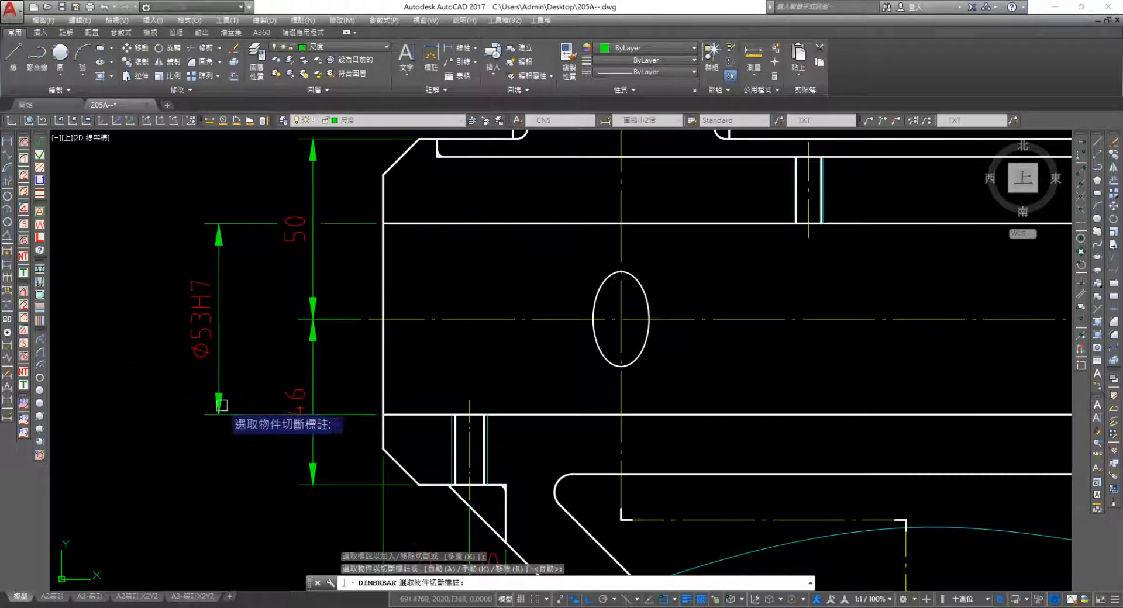
{"action": "key", "text": "space"}
{"action": "key", "text": "space"}
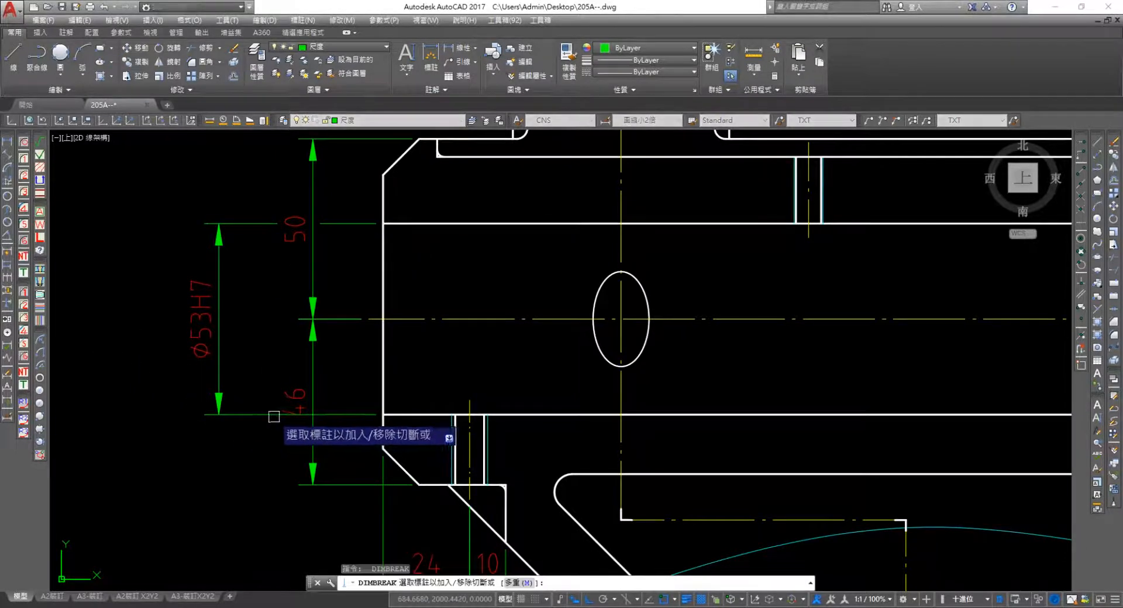
{"action": "left_click", "coordinate": [274, 416]}
{"action": "left_click", "coordinate": [310, 394]}
{"action": "key", "text": "Escape"}
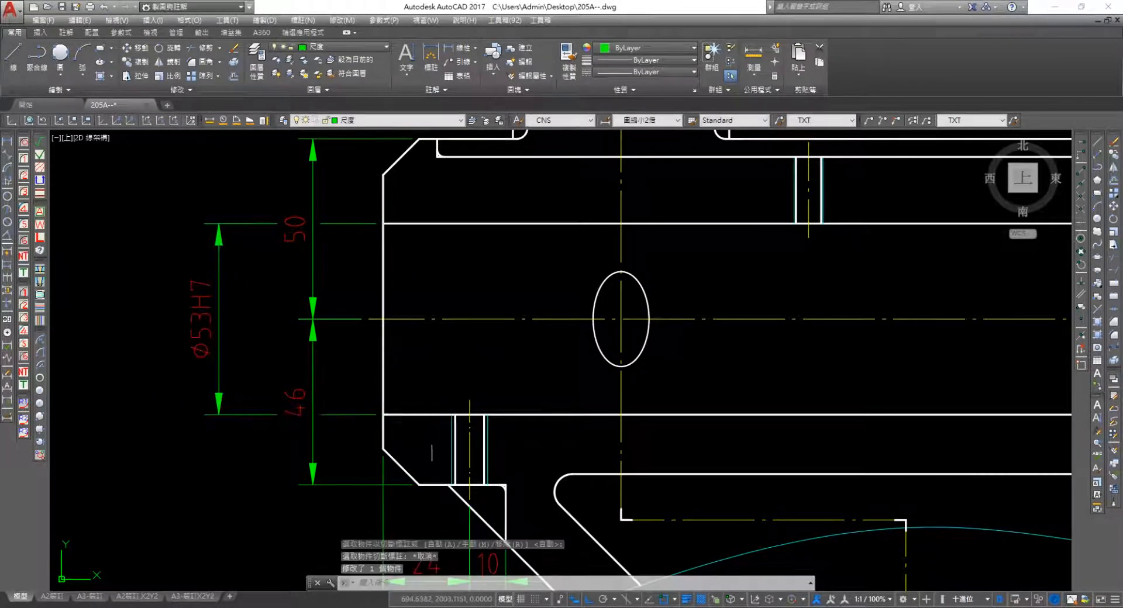
Add a radius dimension to the dashed arc around the lower round hole, with its text outside the arc
{"action": "scroll", "coordinate": [432, 413], "scroll_direction": "down", "scroll_amount": 2}
{"action": "mouse_move", "coordinate": [572, 424]}
{"action": "middle_mouse_down"}
{"action": "mouse_move", "coordinate": [523, 357]}
{"action": "mouse_move", "coordinate": [356, 284]}
{"action": "mouse_move", "coordinate": [363, 293]}
{"action": "mouse_move", "coordinate": [308, 220]}
{"action": "middle_mouse_up"}
{"action": "scroll", "coordinate": [484, 356], "scroll_direction": "down", "scroll_amount": 2}
{"action": "middle_click_drag", "start_coordinate": [419, 261], "coordinate": [403, 236]}
{"action": "scroll", "coordinate": [351, 330], "scroll_direction": "up", "scroll_amount": 2}
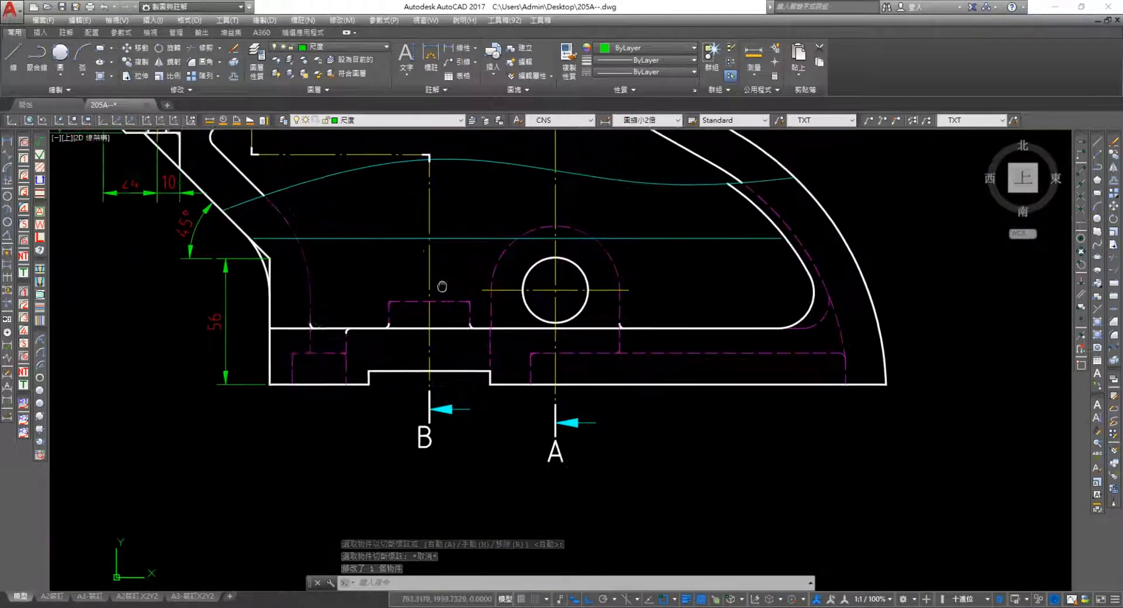
{"action": "middle_click_drag", "start_coordinate": [352, 333], "coordinate": [371, 317]}
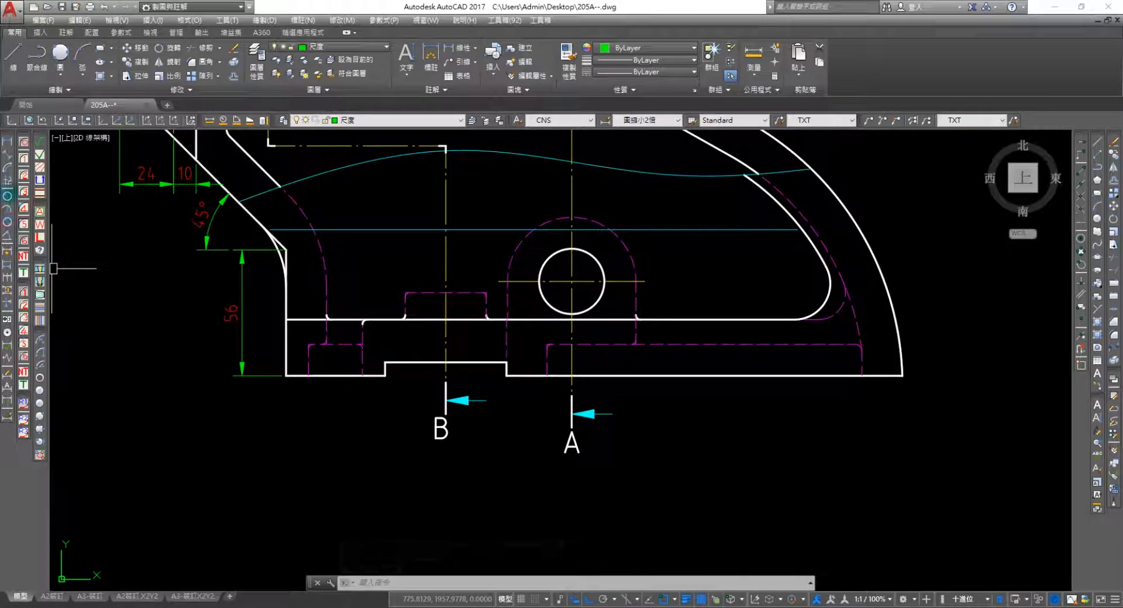
{"action": "scroll", "coordinate": [341, 313], "scroll_direction": "up", "scroll_amount": 2}
{"action": "left_click", "coordinate": [798, 205]}
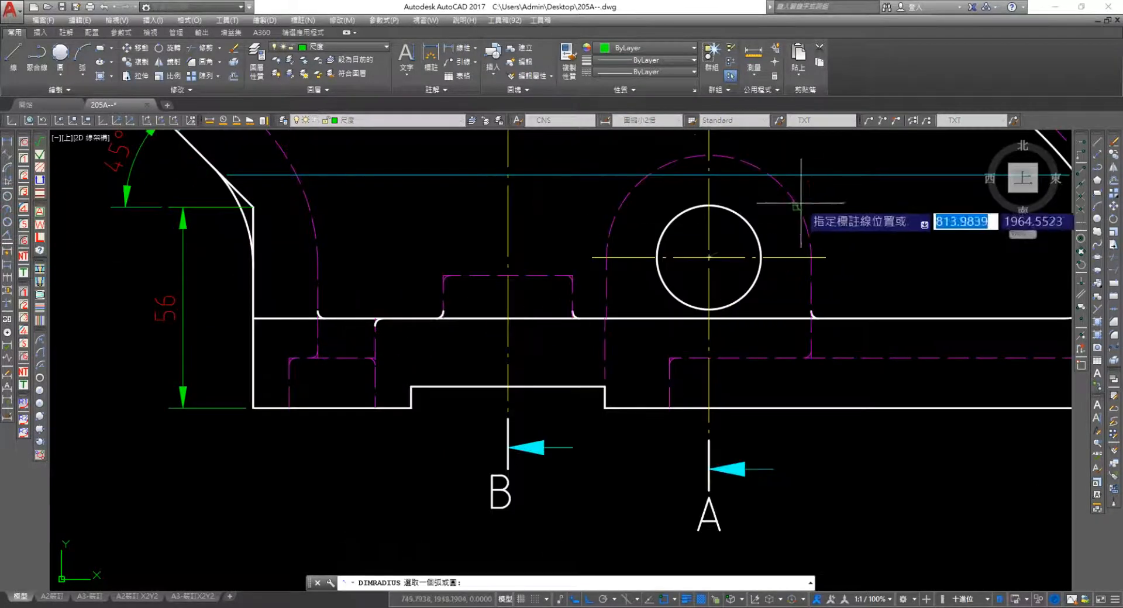
{"action": "left_click", "coordinate": [843, 238]}
Add a horizontal dimension from the base's lower-left corner to the first hidden line, placed below the base
{"action": "middle_click_drag", "start_coordinate": [386, 326], "coordinate": [646, 241]}
{"action": "left_click", "coordinate": [8, 142]}
{"action": "scroll", "coordinate": [638, 318], "scroll_direction": "up", "scroll_amount": 1}
{"action": "middle_click_drag", "start_coordinate": [394, 338], "coordinate": [311, 354]}
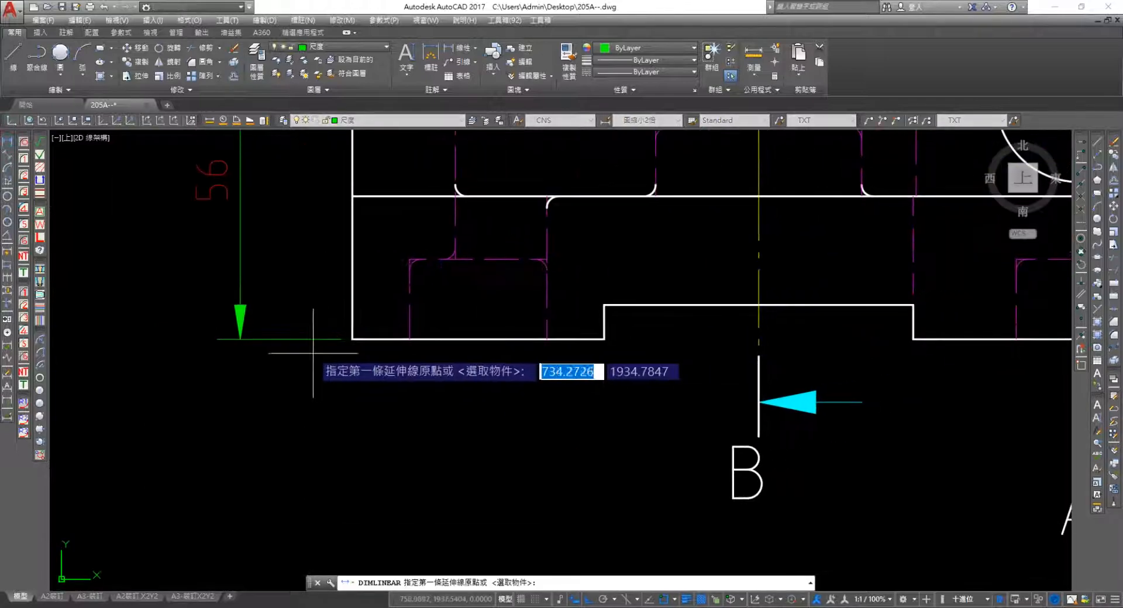
{"action": "scroll", "coordinate": [313, 353], "scroll_direction": "up", "scroll_amount": 2}
{"action": "left_click", "coordinate": [410, 317]}
{"action": "left_click", "coordinate": [556, 316]}
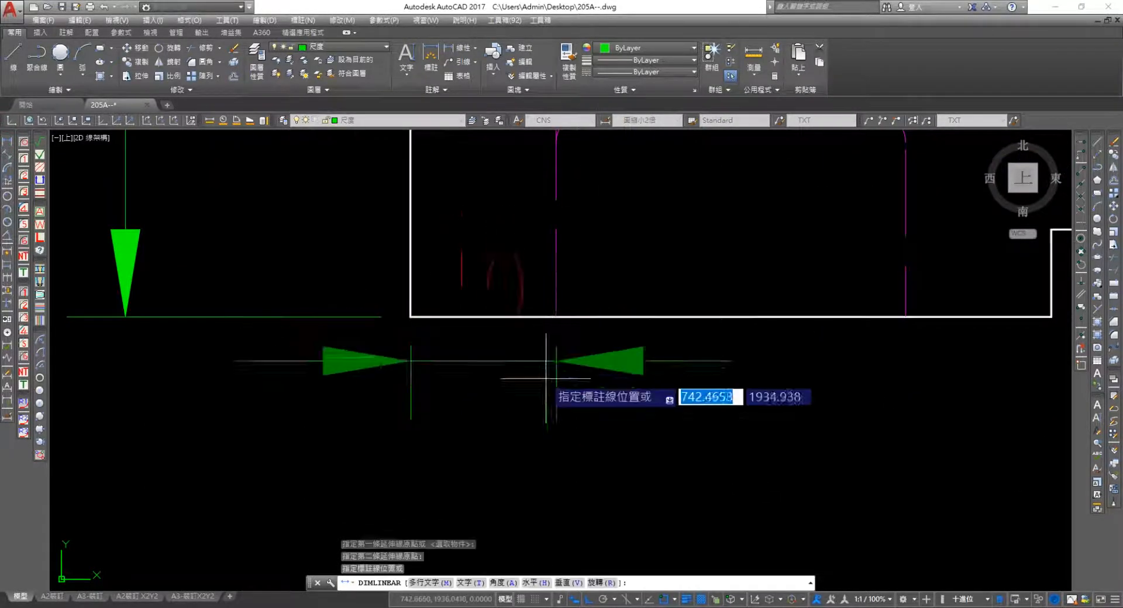
{"action": "scroll", "coordinate": [550, 234], "scroll_direction": "down", "scroll_amount": 2}
{"action": "middle_click_drag", "start_coordinate": [552, 231], "coordinate": [565, 380]}
{"action": "left_click", "coordinate": [564, 327]}
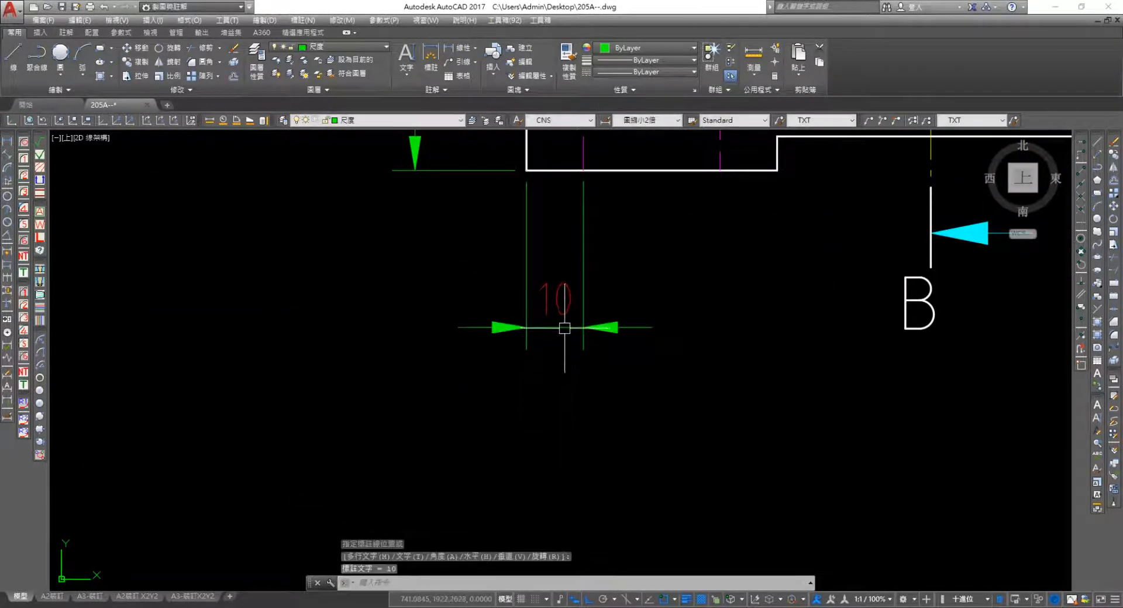
Continue the horizontal dimension below the base from the first hidden line to the second hidden line
{"action": "left_click", "coordinate": [8, 278]}
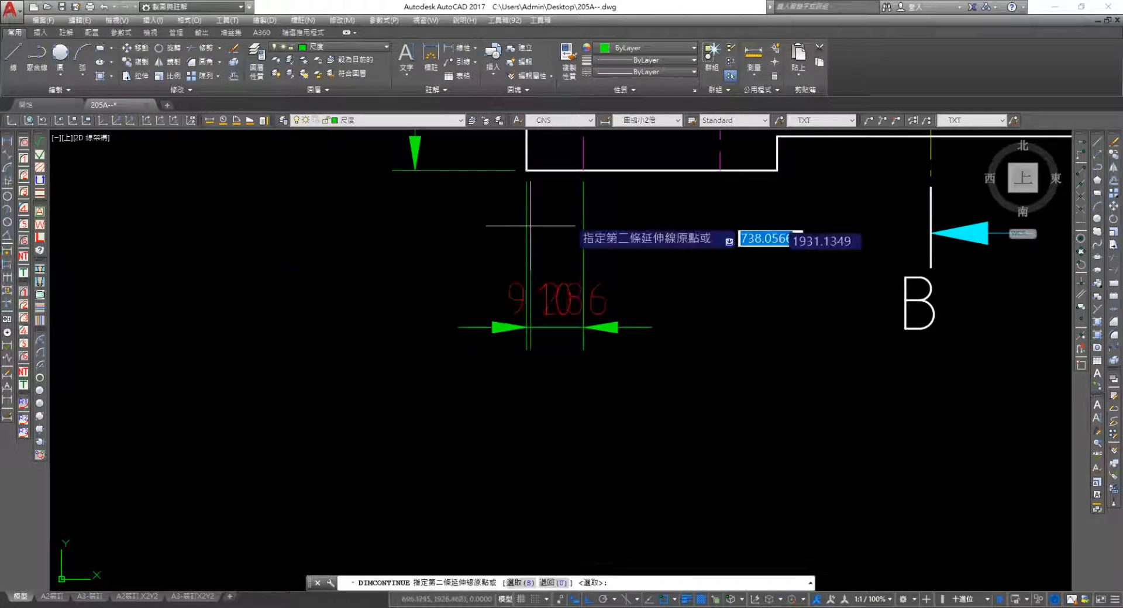
{"action": "left_click", "coordinate": [719, 170]}
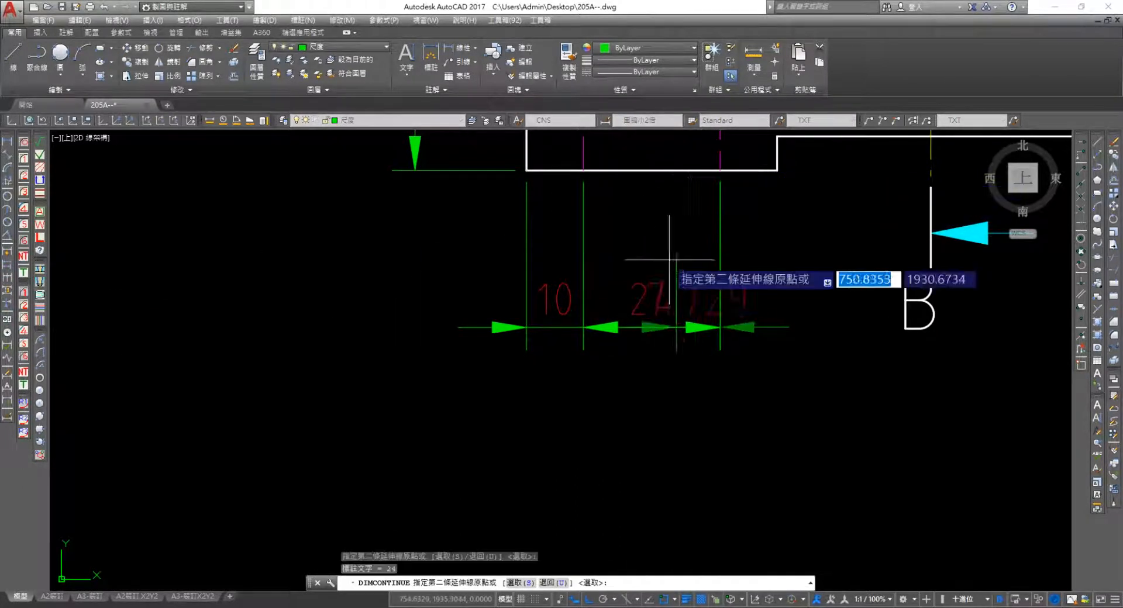
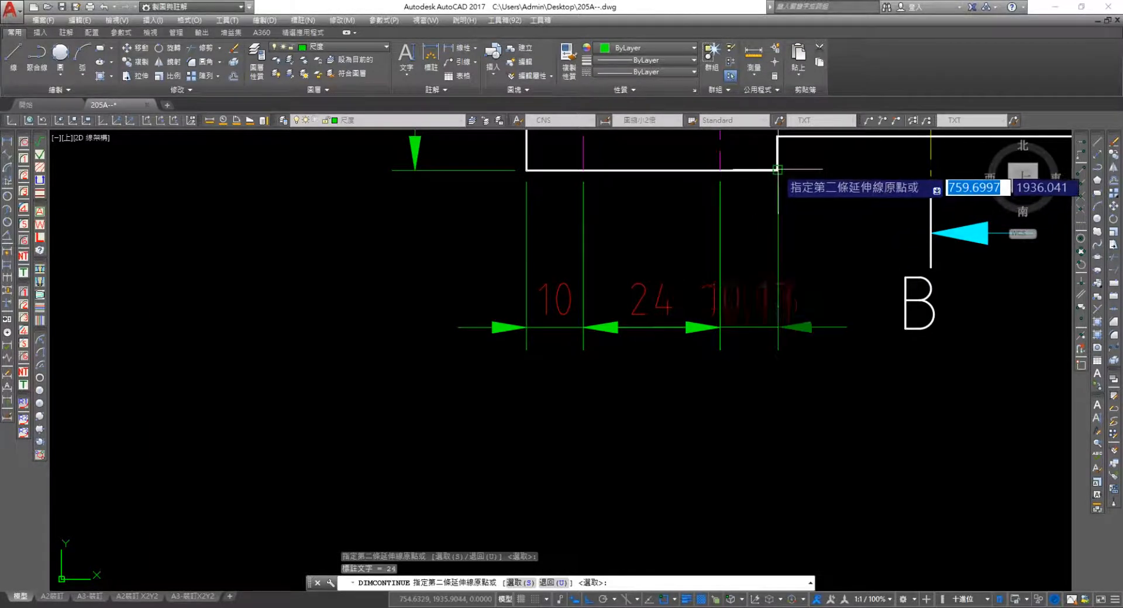
{"action": "key", "text": "Escape"}
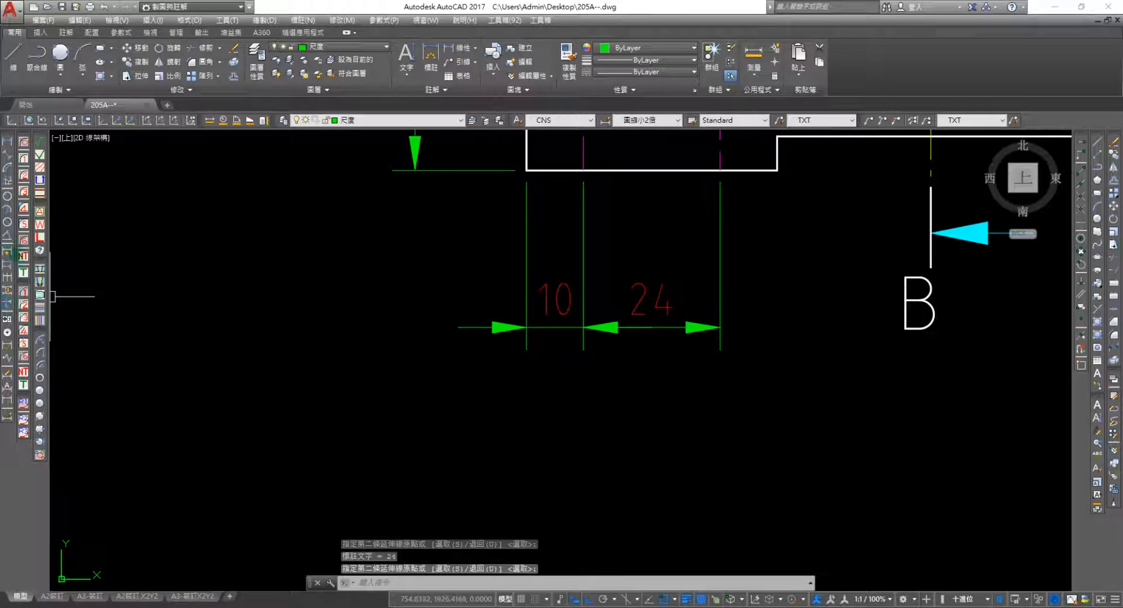
Add a baseline dimension from the base's left edge to the left corner of the bottom notch, below the first row
{"action": "left_click", "coordinate": [7, 266]}
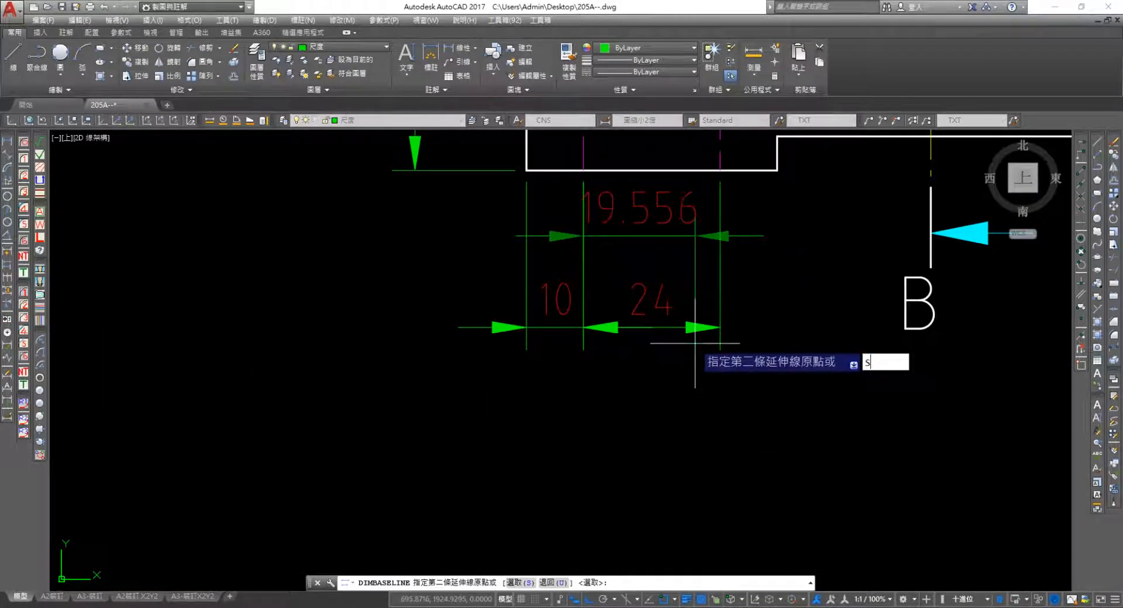
{"action": "key", "text": "Return"}
{"action": "left_click", "coordinate": [536, 257]}
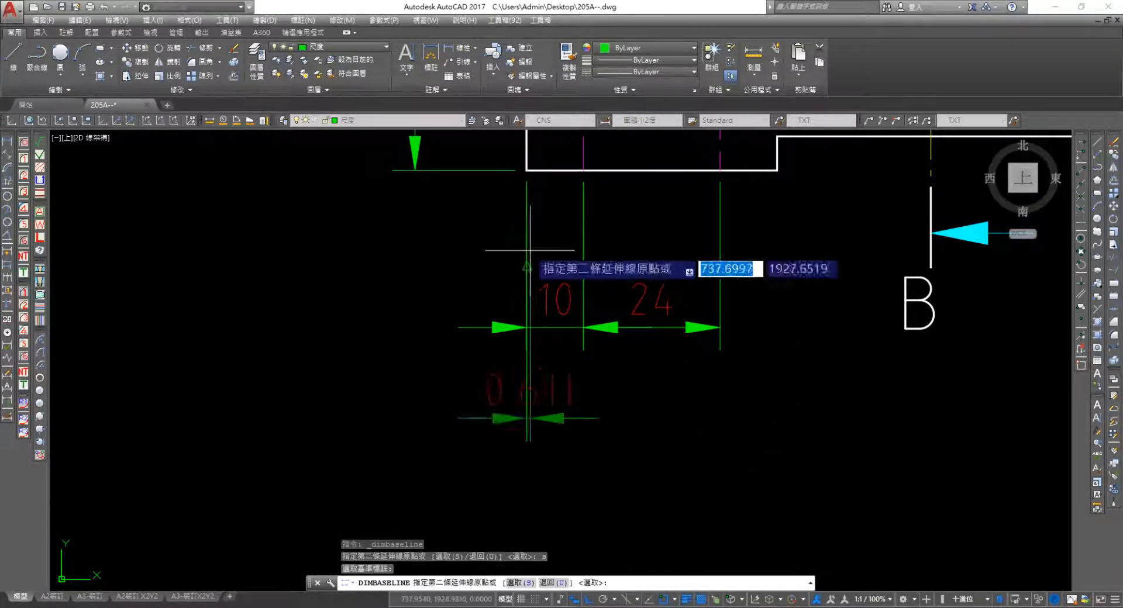
{"action": "left_click", "coordinate": [777, 170]}
{"action": "key", "text": "Escape"}
Continue the lower dimension row across the bottom notch and on to the next hidden line right of it
{"action": "left_click", "coordinate": [7, 277]}
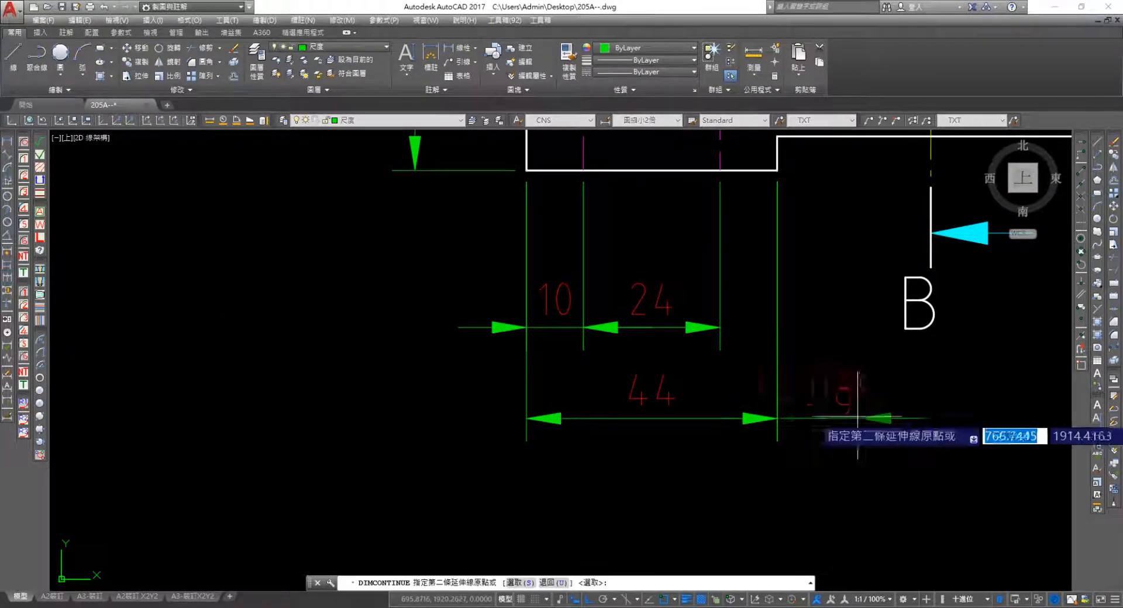
{"action": "middle_click_drag", "start_coordinate": [958, 396], "coordinate": [524, 403]}
{"action": "left_click", "coordinate": [651, 178]}
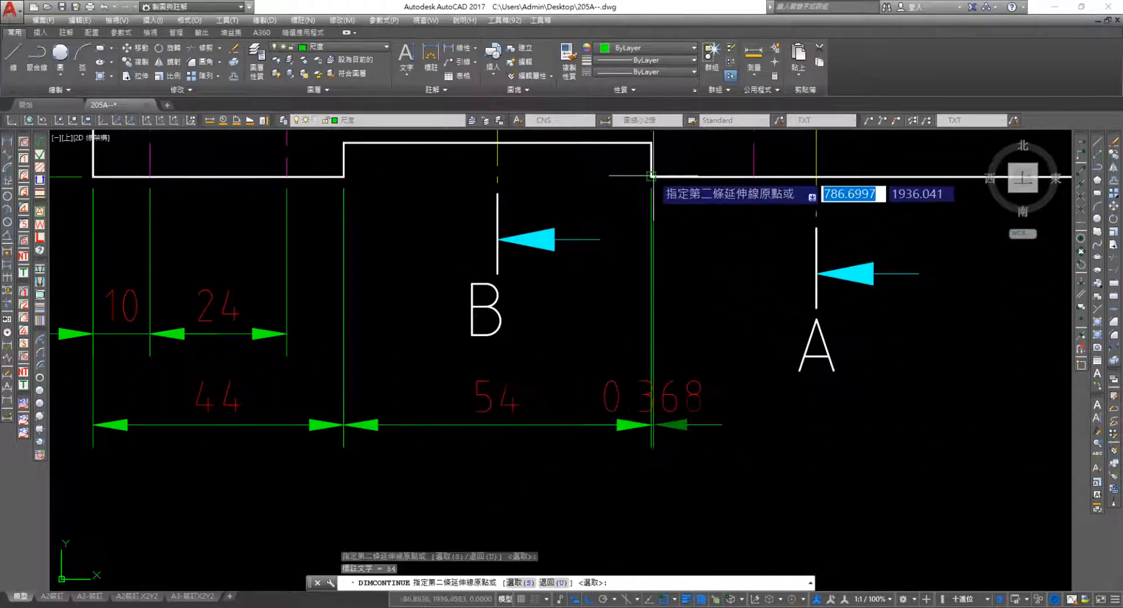
{"action": "left_click", "coordinate": [754, 175]}
{"action": "key", "text": "Escape"}
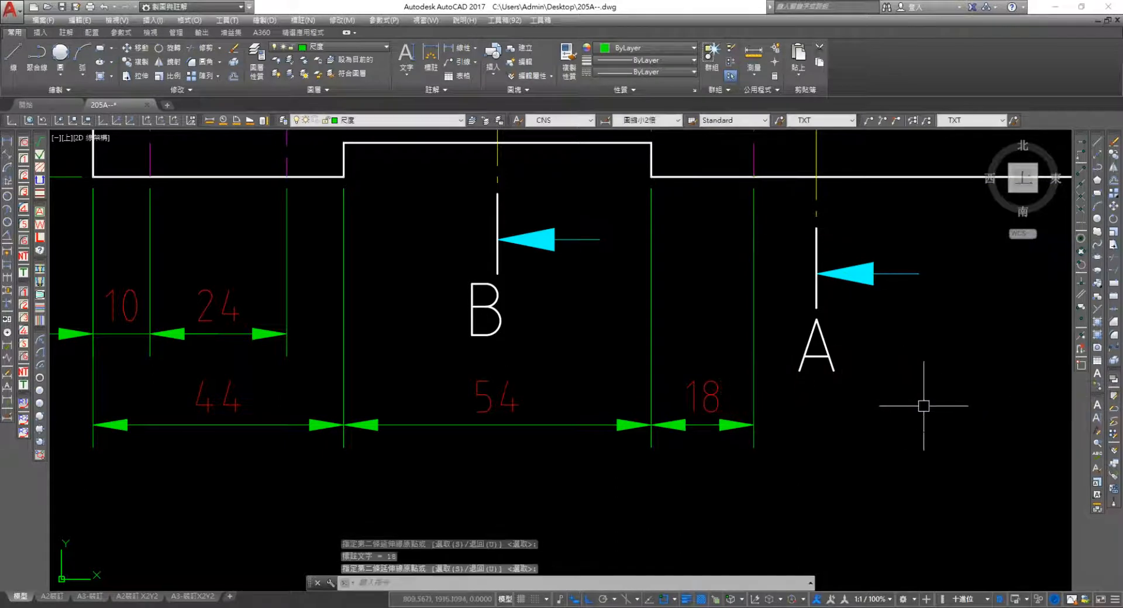
Add a horizontal dimension from the base's right corner to the nearest hidden line, aligned with the upper row of base dimensions
{"action": "scroll", "coordinate": [923, 406], "scroll_direction": "down", "scroll_amount": 2}
{"action": "middle_click_drag", "start_coordinate": [923, 406], "coordinate": [549, 432]}
{"action": "scroll", "coordinate": [749, 394], "scroll_direction": "down", "scroll_amount": 2}
{"action": "middle_click_drag", "start_coordinate": [750, 393], "coordinate": [459, 377]}
{"action": "key", "text": "space"}
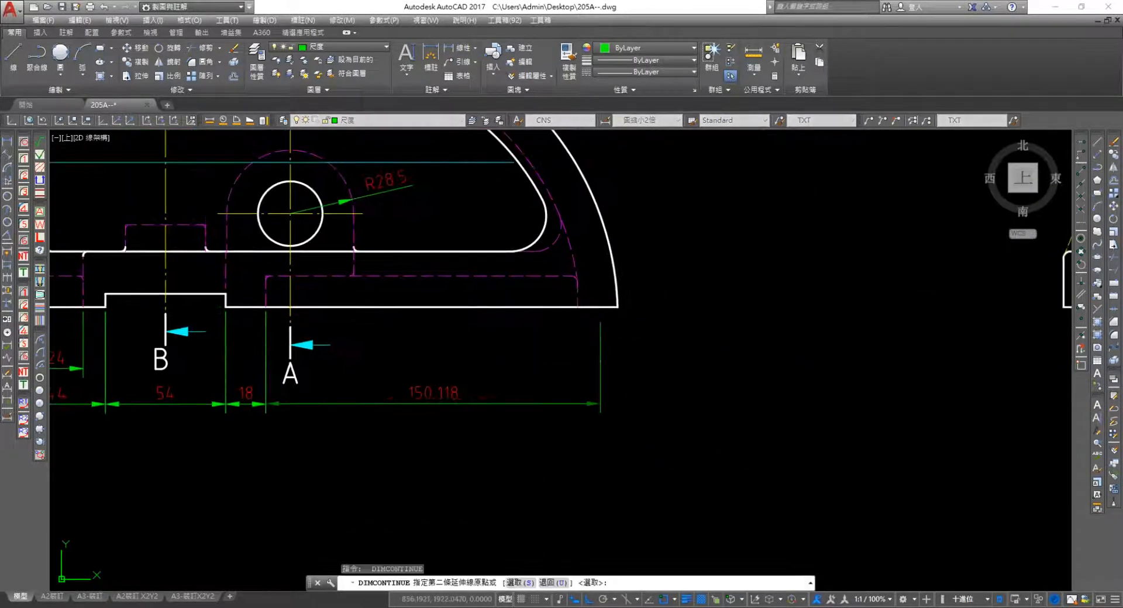
{"action": "key", "text": "Escape"}
{"action": "left_click", "coordinate": [8, 144]}
{"action": "scroll", "coordinate": [615, 320], "scroll_direction": "up", "scroll_amount": 4}
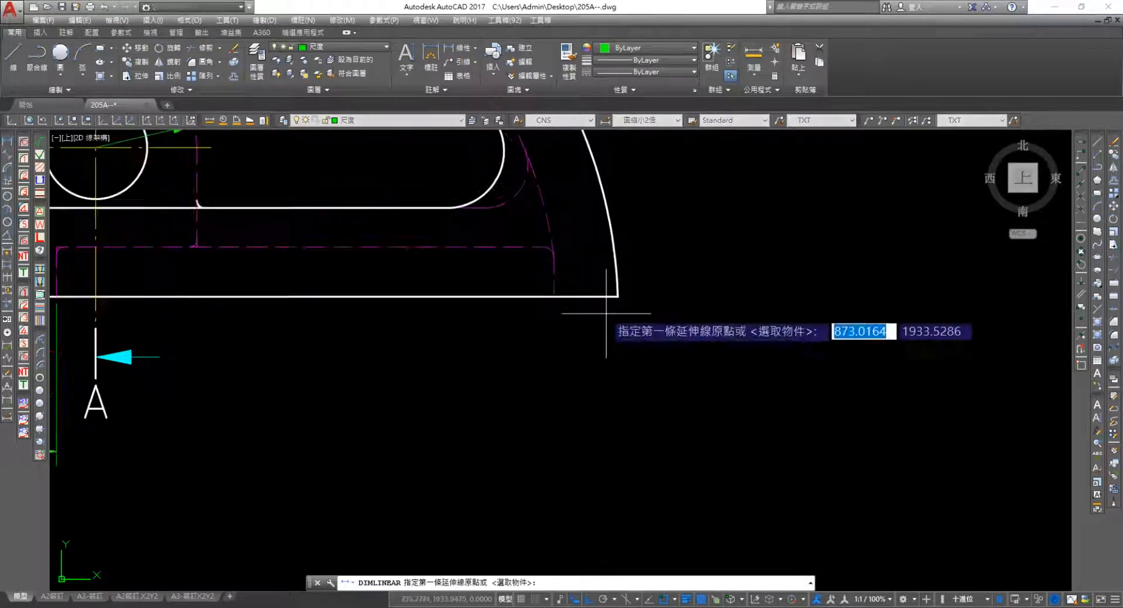
{"action": "left_click", "coordinate": [626, 287]}
{"action": "left_click", "coordinate": [522, 285]}
{"action": "middle_click_drag", "start_coordinate": [532, 410], "coordinate": [681, 311]}
{"action": "scroll", "coordinate": [682, 310], "scroll_direction": "down", "scroll_amount": 4}
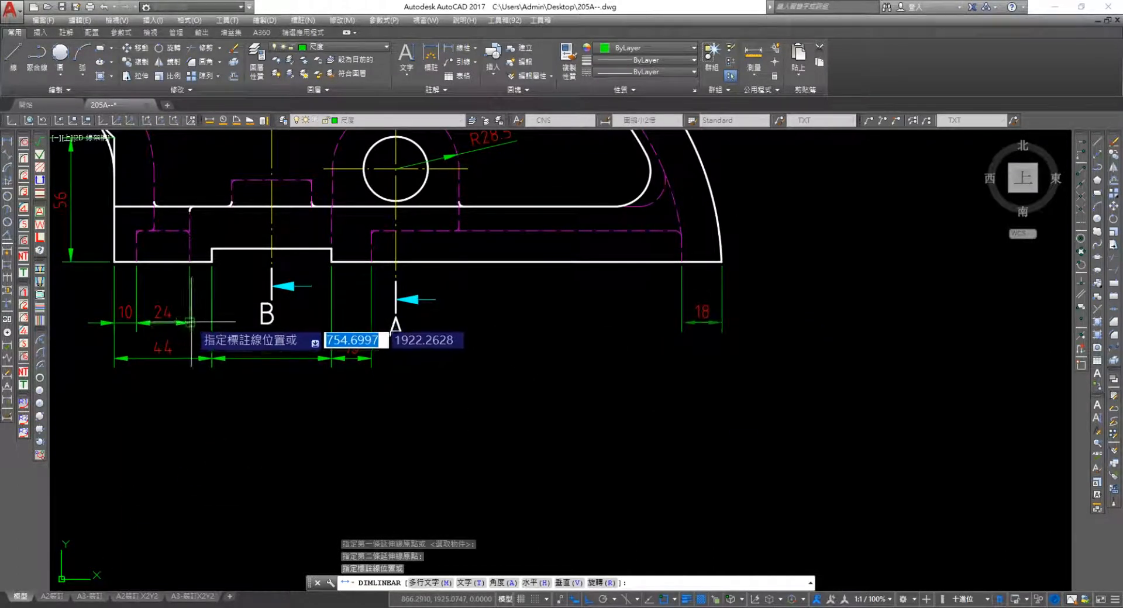
{"action": "scroll", "coordinate": [191, 322], "scroll_direction": "up", "scroll_amount": 4}
{"action": "left_click", "coordinate": [189, 326]}
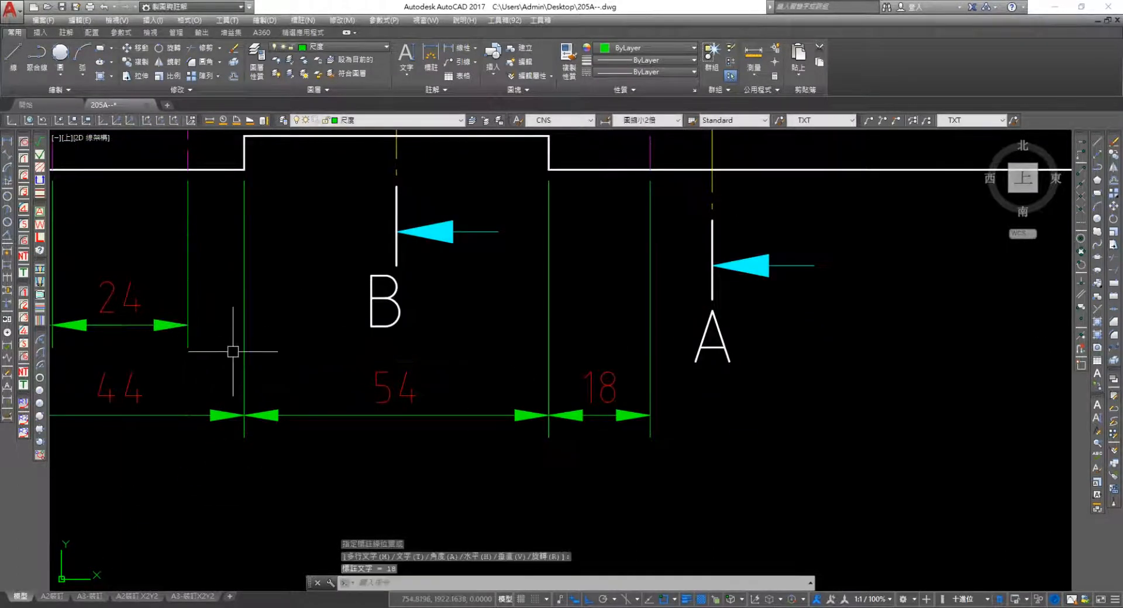
Add a horizontal dimension above the hidden boss on section line B, with its text overridden as ø36
{"action": "scroll", "coordinate": [696, 395], "scroll_direction": "down", "scroll_amount": 4}
{"action": "middle_click_drag", "start_coordinate": [900, 381], "coordinate": [663, 390]}
{"action": "scroll", "coordinate": [702, 319], "scroll_direction": "up", "scroll_amount": 4}
{"action": "middle_click_drag", "start_coordinate": [702, 319], "coordinate": [916, 310]}
{"action": "scroll", "coordinate": [960, 299], "scroll_direction": "down", "scroll_amount": 4}
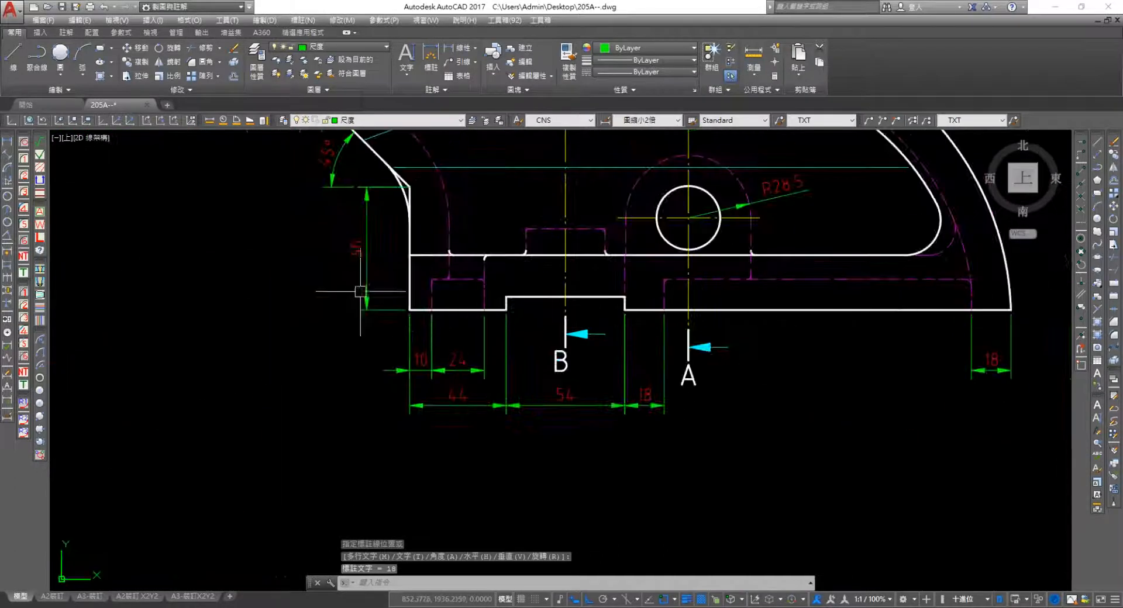
{"action": "middle_click_drag", "start_coordinate": [553, 336], "coordinate": [511, 397]}
{"action": "middle_click_drag", "start_coordinate": [410, 271], "coordinate": [417, 330]}
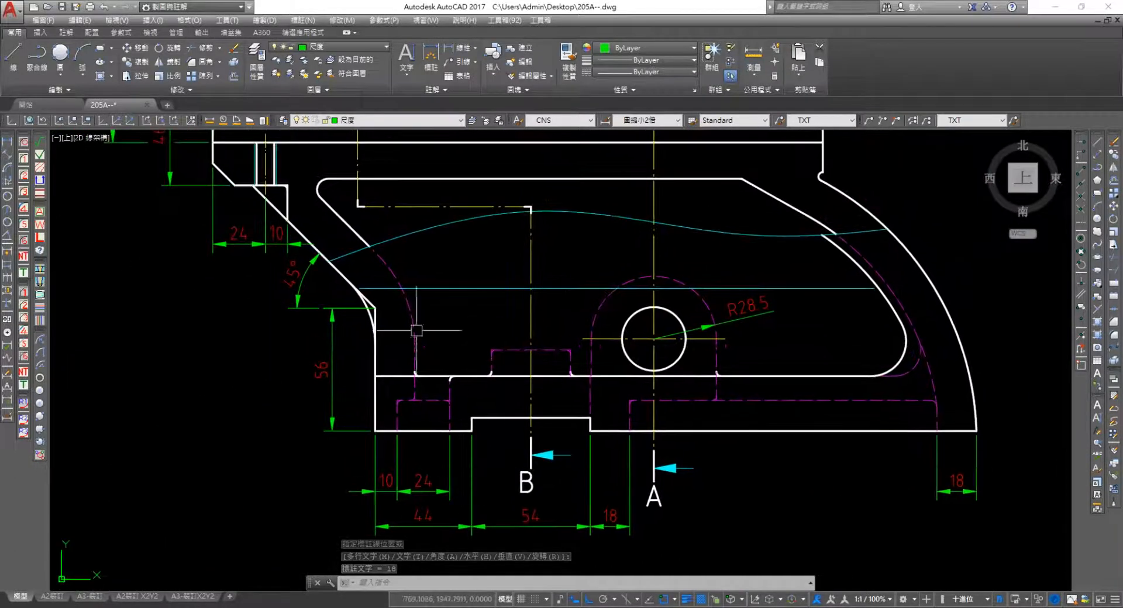
{"action": "left_click", "coordinate": [7, 142]}
{"action": "scroll", "coordinate": [491, 354], "scroll_direction": "up", "scroll_amount": 4}
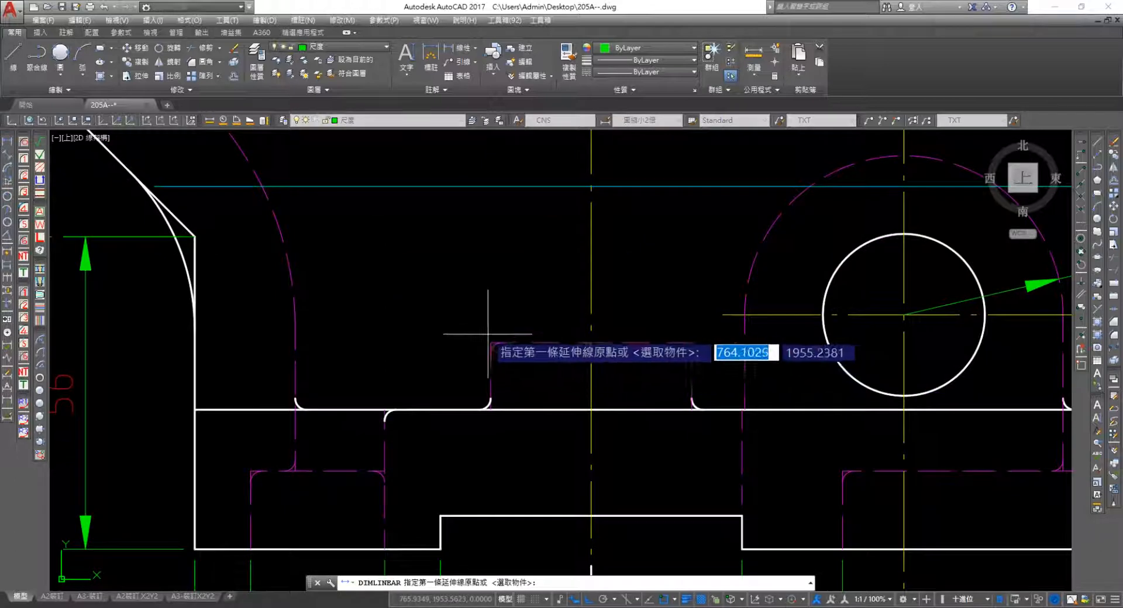
{"action": "scroll", "coordinate": [492, 345], "scroll_direction": "up", "scroll_amount": 4}
{"action": "left_click", "coordinate": [490, 342]}
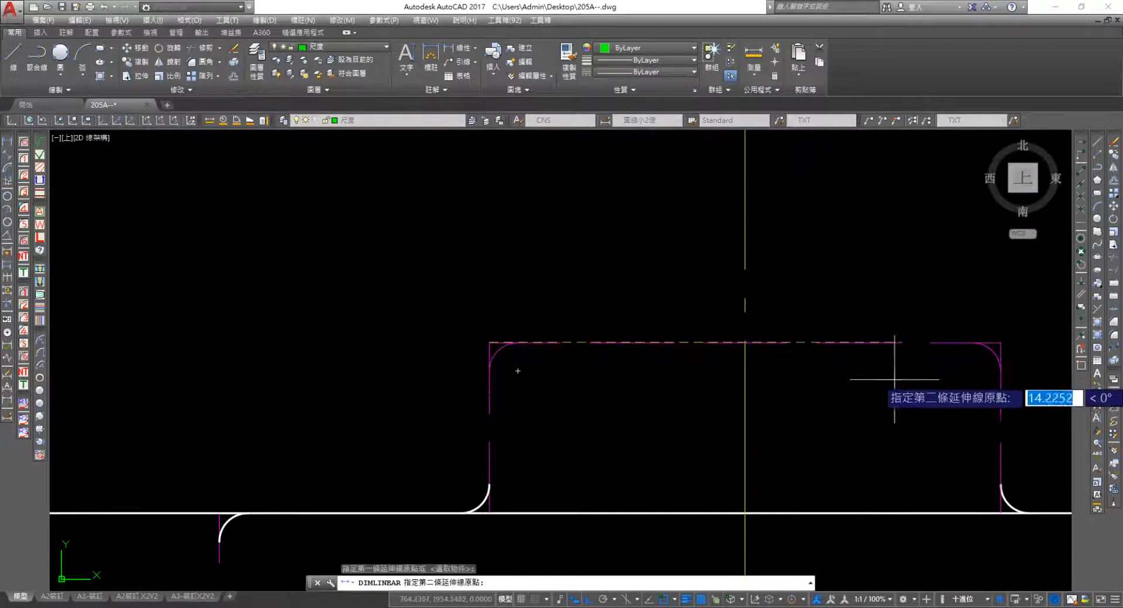
{"action": "left_click", "coordinate": [1000, 344]}
{"action": "middle_click_drag", "start_coordinate": [890, 301], "coordinate": [829, 479]}
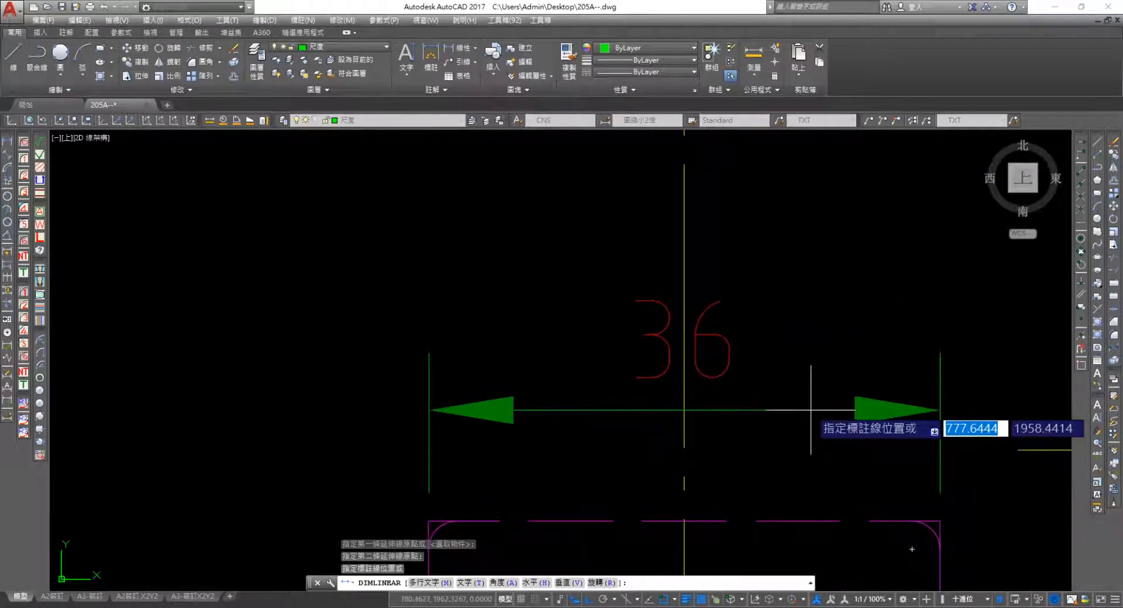
{"action": "key", "text": "Return"}
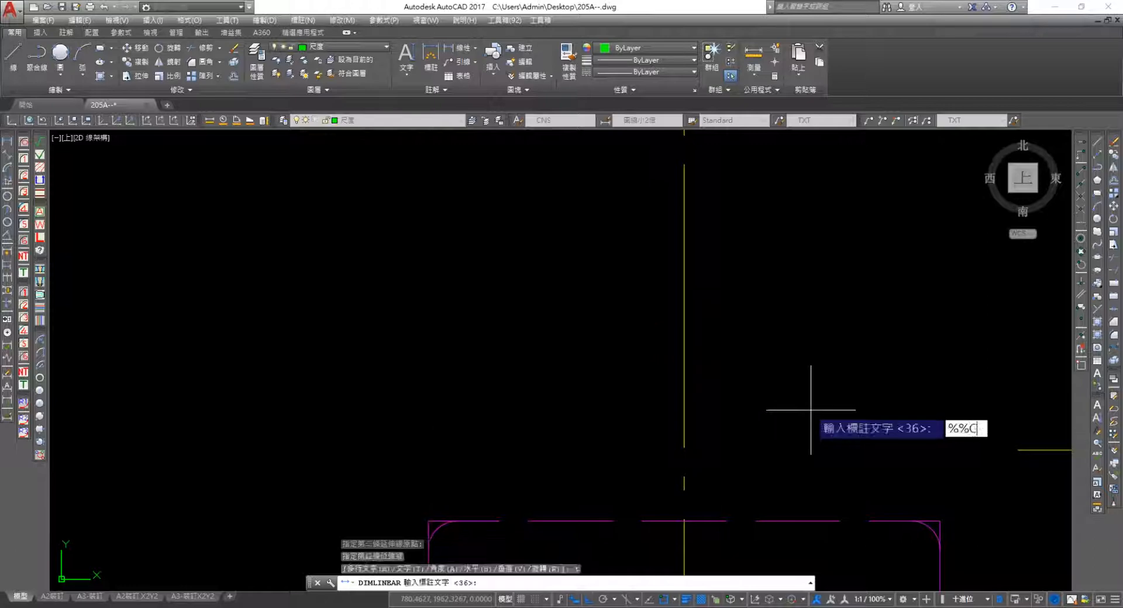
{"action": "key", "text": "Return"}
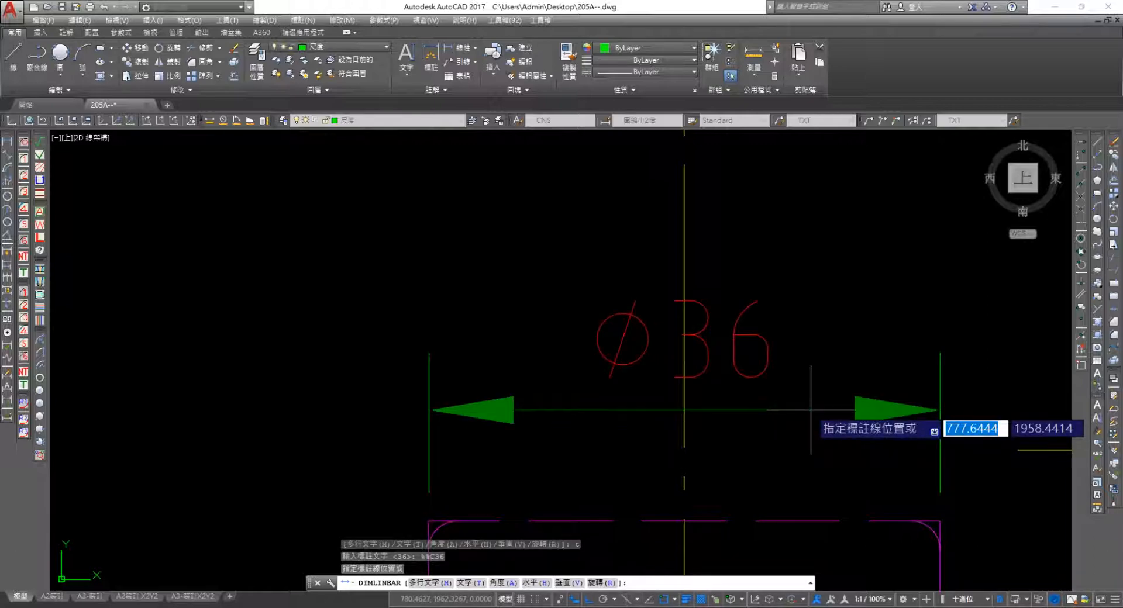
{"action": "left_click", "coordinate": [811, 410]}
Break the vertical centre line where it crosses the ø36 dimension text
{"action": "type", "text": "br"}
{"action": "key", "text": "Return"}
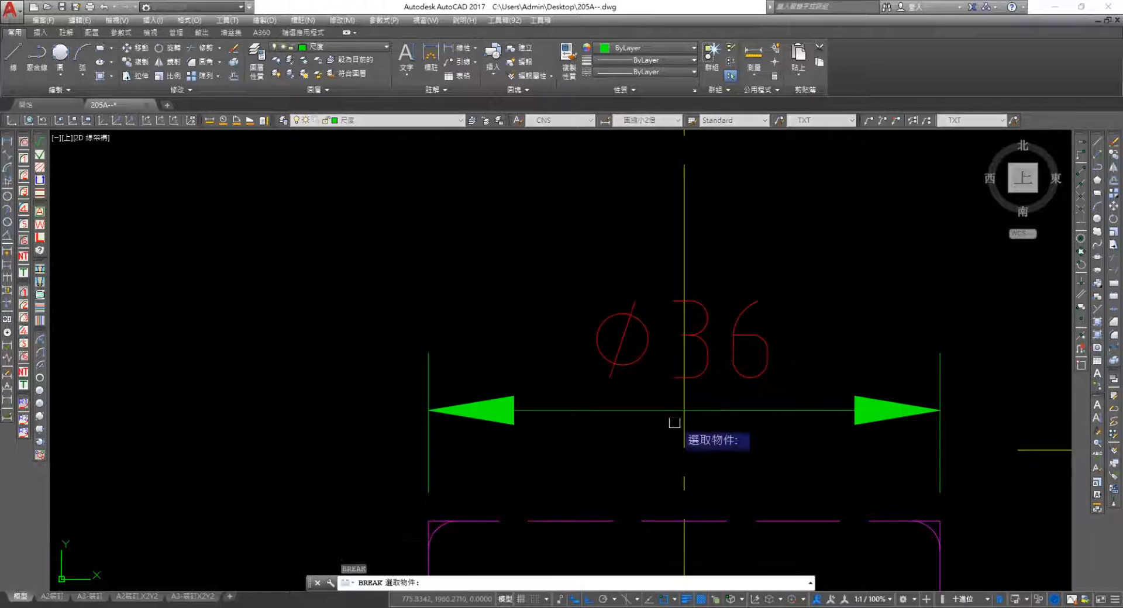
{"action": "left_click", "coordinate": [685, 426]}
{"action": "key", "text": "Escape"}
Dimension the threaded hole at the upper body's lower left horizontally above its opening, with the text M10
{"action": "scroll", "coordinate": [657, 298], "scroll_direction": "down", "scroll_amount": 8}
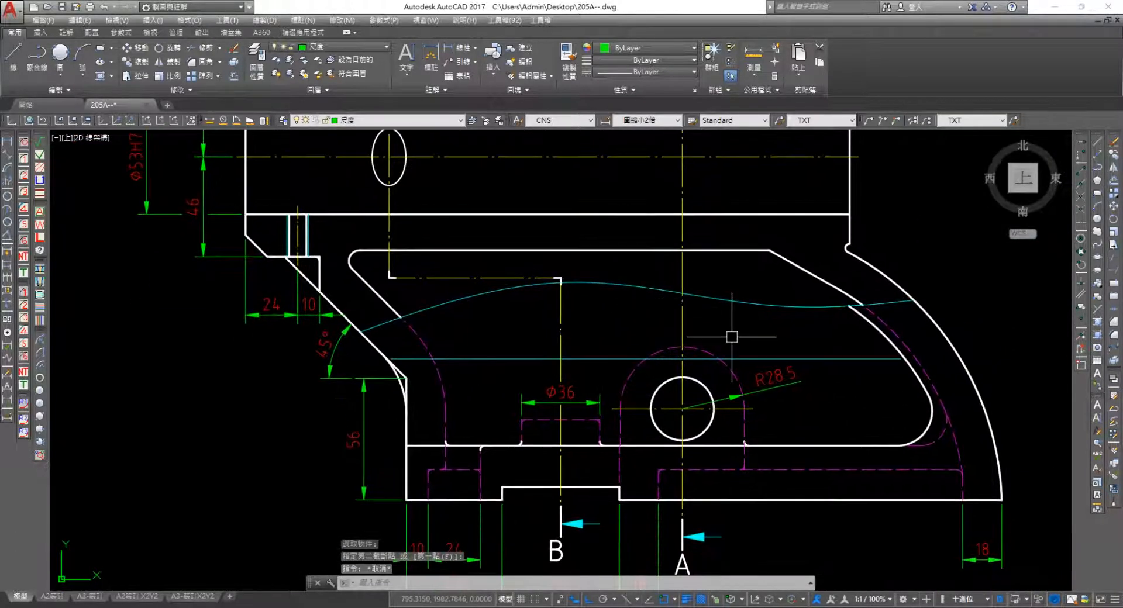
{"action": "mouse_move", "coordinate": [718, 321]}
{"action": "middle_mouse_down"}
{"action": "mouse_move", "coordinate": [724, 370]}
{"action": "mouse_move", "coordinate": [699, 306]}
{"action": "mouse_move", "coordinate": [732, 449]}
{"action": "mouse_move", "coordinate": [663, 425]}
{"action": "middle_mouse_up"}
{"action": "scroll", "coordinate": [732, 448], "scroll_direction": "down", "scroll_amount": 2}
{"action": "scroll", "coordinate": [549, 234], "scroll_direction": "up", "scroll_amount": 2}
{"action": "middle_click_drag", "start_coordinate": [549, 282], "coordinate": [640, 238]}
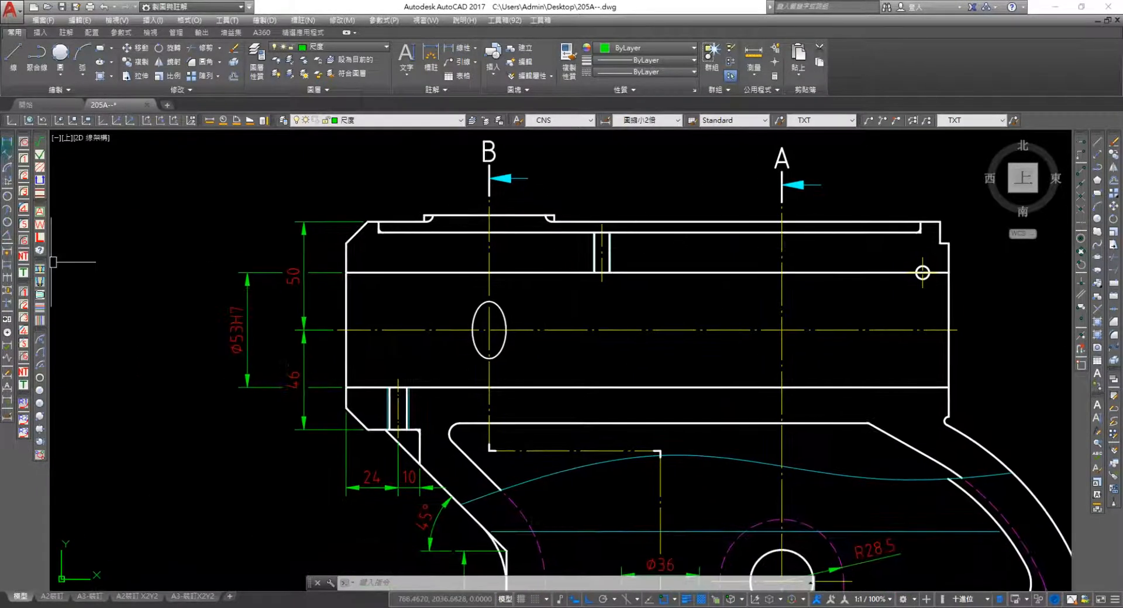
{"action": "left_click", "coordinate": [7, 141]}
{"action": "scroll", "coordinate": [374, 394], "scroll_direction": "up", "scroll_amount": 8}
{"action": "left_click", "coordinate": [459, 404]}
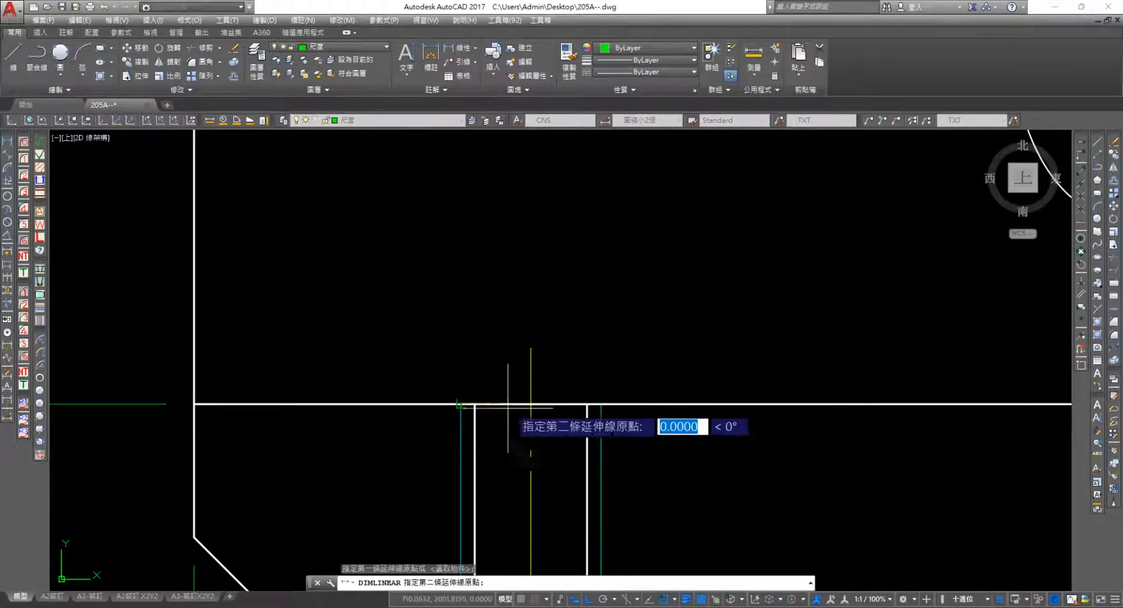
{"action": "left_click", "coordinate": [601, 404]}
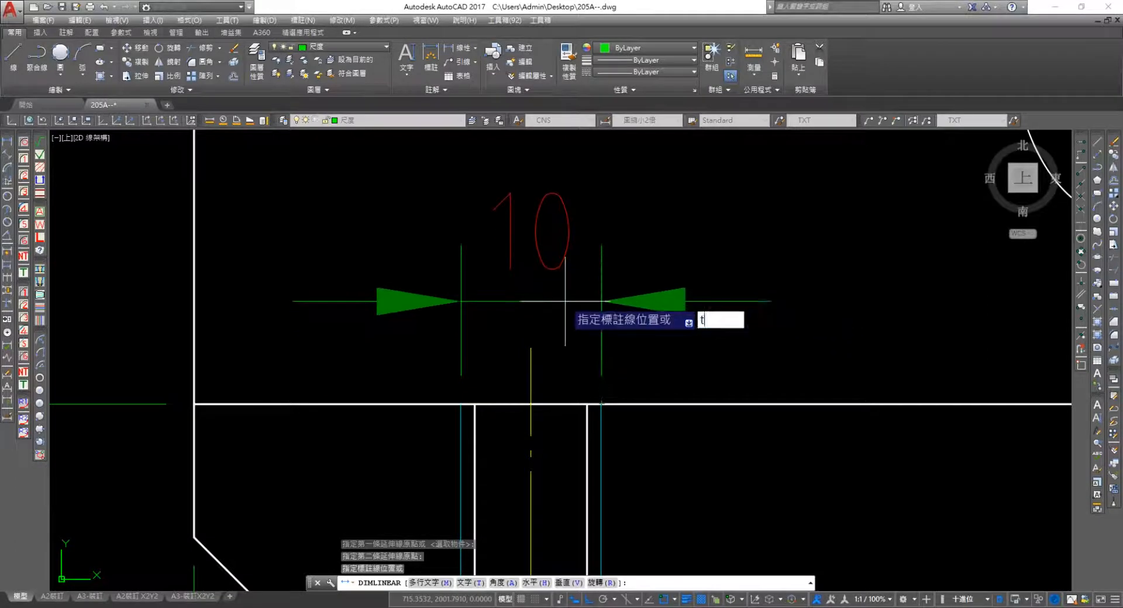
{"action": "type", "text": "t"}
{"action": "key", "text": "Return"}
{"action": "type", "text": "m"}
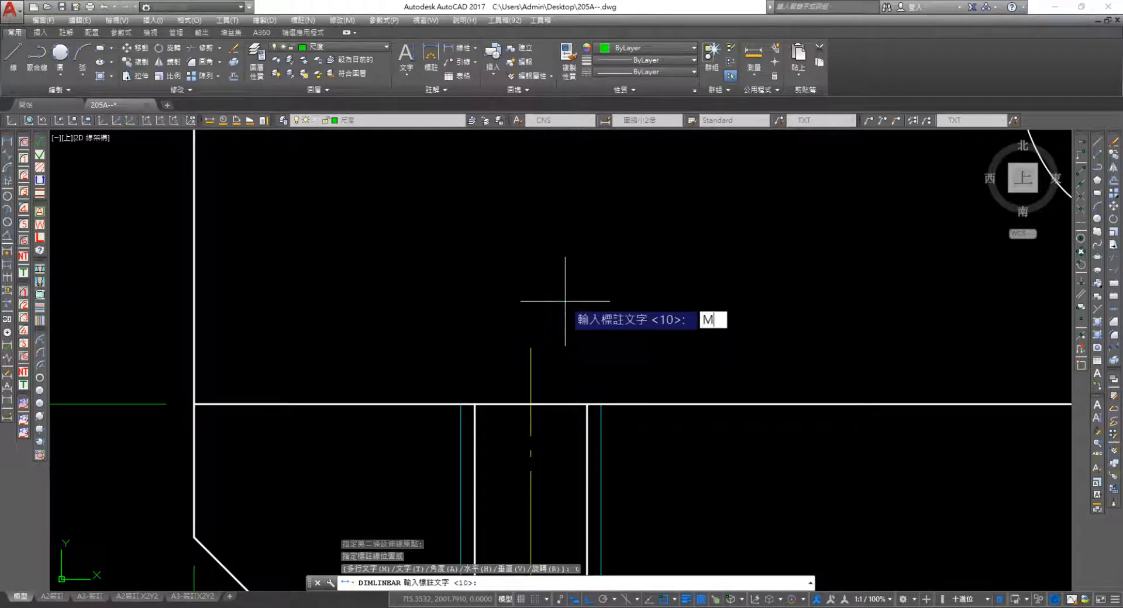
{"action": "type", "text": "10"}
{"action": "key", "text": "Return"}
{"action": "left_click", "coordinate": [563, 296]}
{"action": "key", "text": "Escape"}
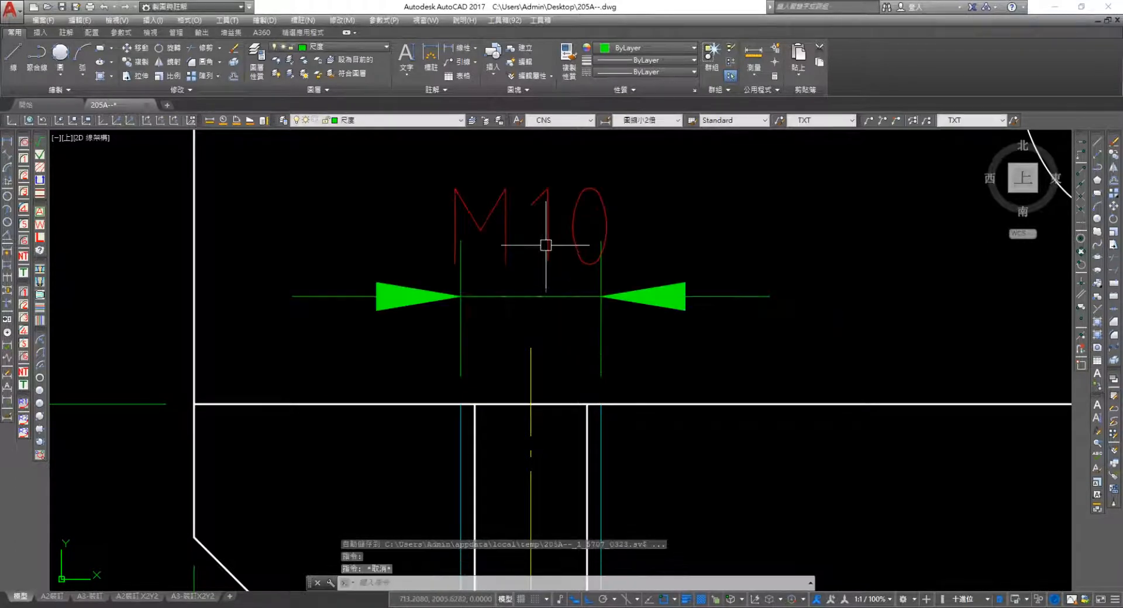
Move the M10 text to the right, clear of the dimension's extension lines and arrowheads
{"action": "left_click", "coordinate": [553, 242]}
{"action": "left_click", "coordinate": [531, 226]}
{"action": "left_click", "coordinate": [707, 225]}
{"action": "key", "text": "Escape"}
Dimension the threaded hole between section lines B and A horizontally below its opening, with the text M8
{"action": "middle_click_drag", "start_coordinate": [707, 278], "coordinate": [448, 371]}
{"action": "scroll", "coordinate": [450, 376], "scroll_direction": "down", "scroll_amount": 3}
{"action": "scroll", "coordinate": [635, 377], "scroll_direction": "down", "scroll_amount": 3}
{"action": "middle_click_drag", "start_coordinate": [919, 345], "coordinate": [550, 394]}
{"action": "scroll", "coordinate": [634, 321], "scroll_direction": "up", "scroll_amount": 3}
{"action": "key", "text": "space"}
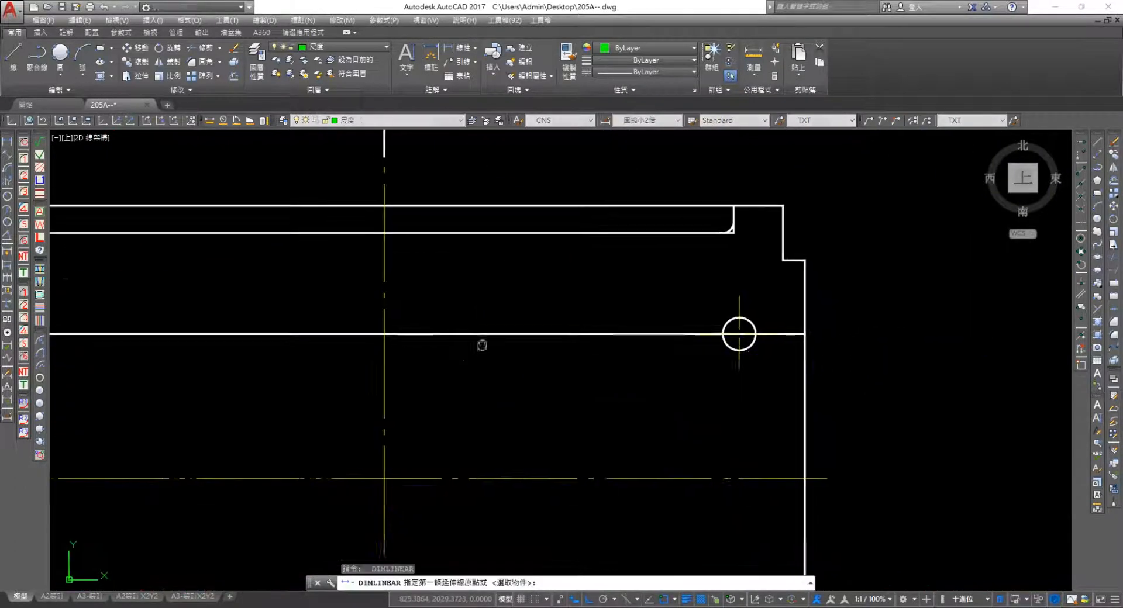
{"action": "middle_click_drag", "start_coordinate": [481, 346], "coordinate": [943, 319]}
{"action": "scroll", "coordinate": [391, 319], "scroll_direction": "up", "scroll_amount": 3}
{"action": "left_click", "coordinate": [344, 287]}
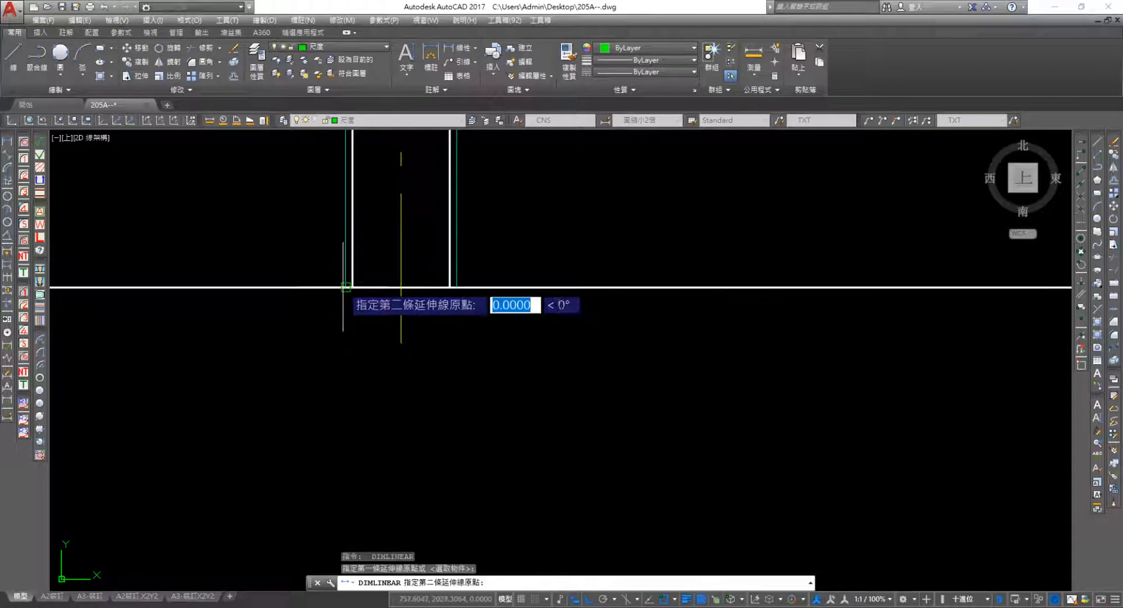
{"action": "left_click", "coordinate": [454, 287]}
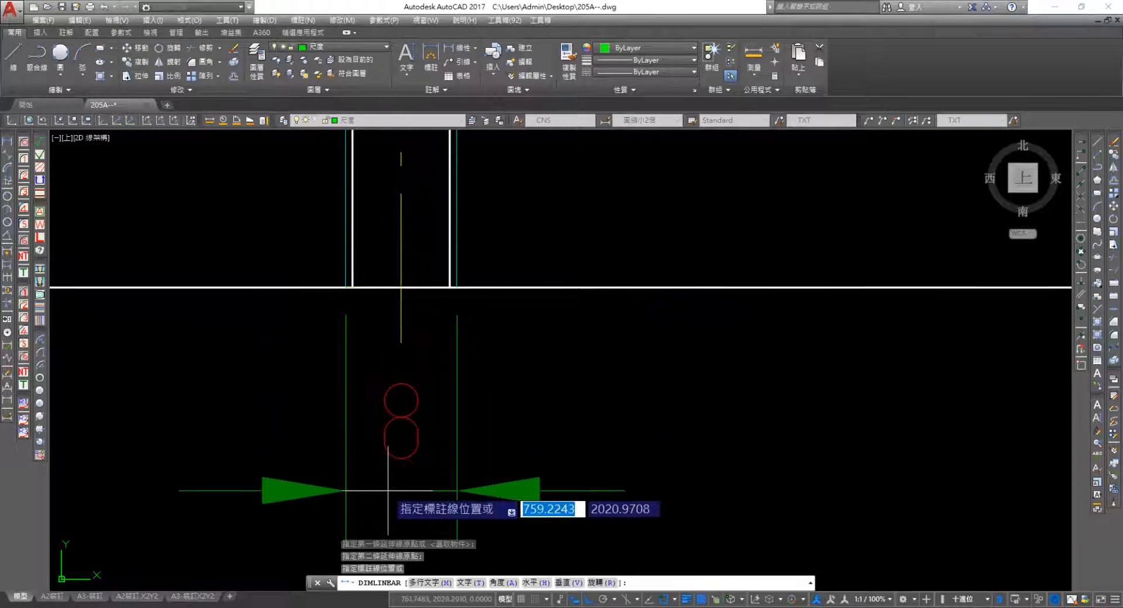
{"action": "type", "text": "T"}
{"action": "key", "text": "Return"}
{"action": "type", "text": "M8"}
{"action": "key", "text": "Return"}
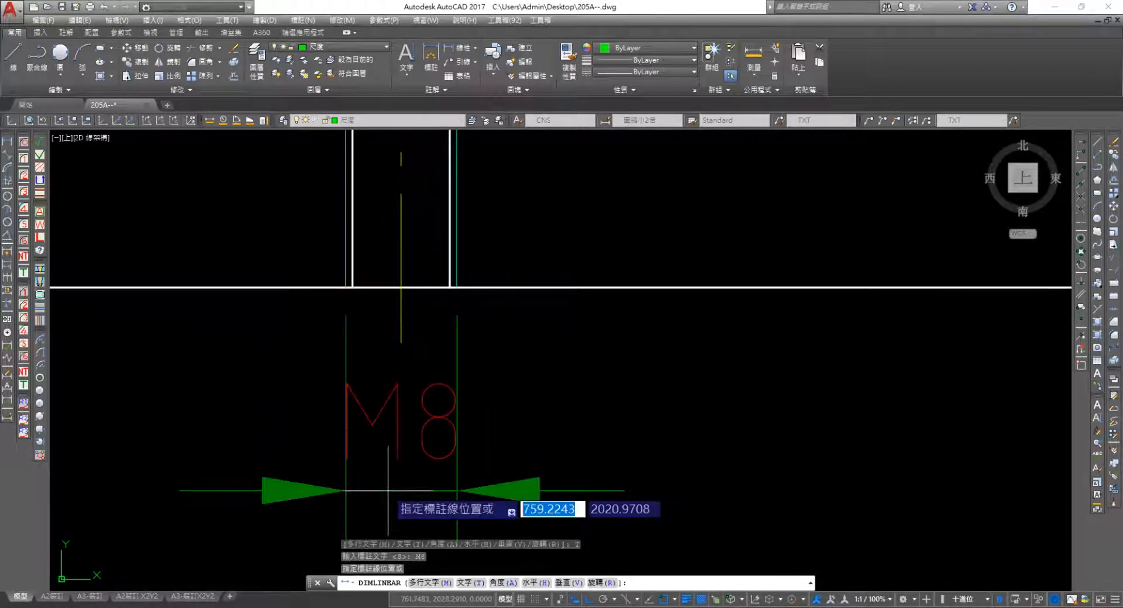
{"action": "left_click", "coordinate": [388, 491]}
Move the M8 text to the right, clear of the dimension's extension lines and arrowheads
{"action": "left_click", "coordinate": [393, 436]}
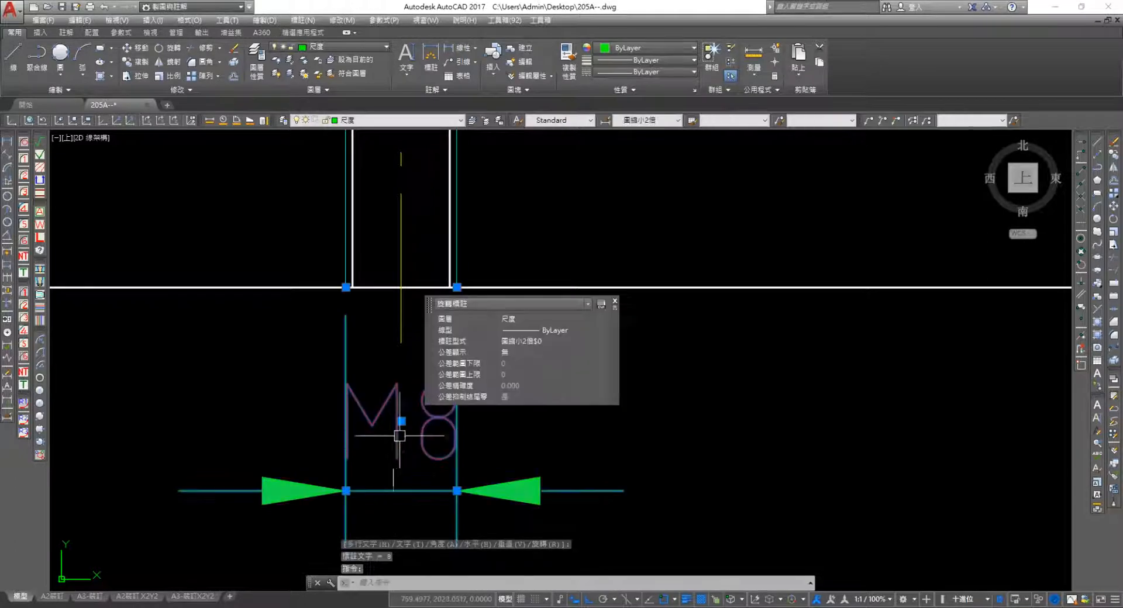
{"action": "left_click", "coordinate": [401, 421]}
{"action": "left_click", "coordinate": [702, 421]}
{"action": "scroll", "coordinate": [476, 504], "scroll_direction": "down", "scroll_amount": 4}
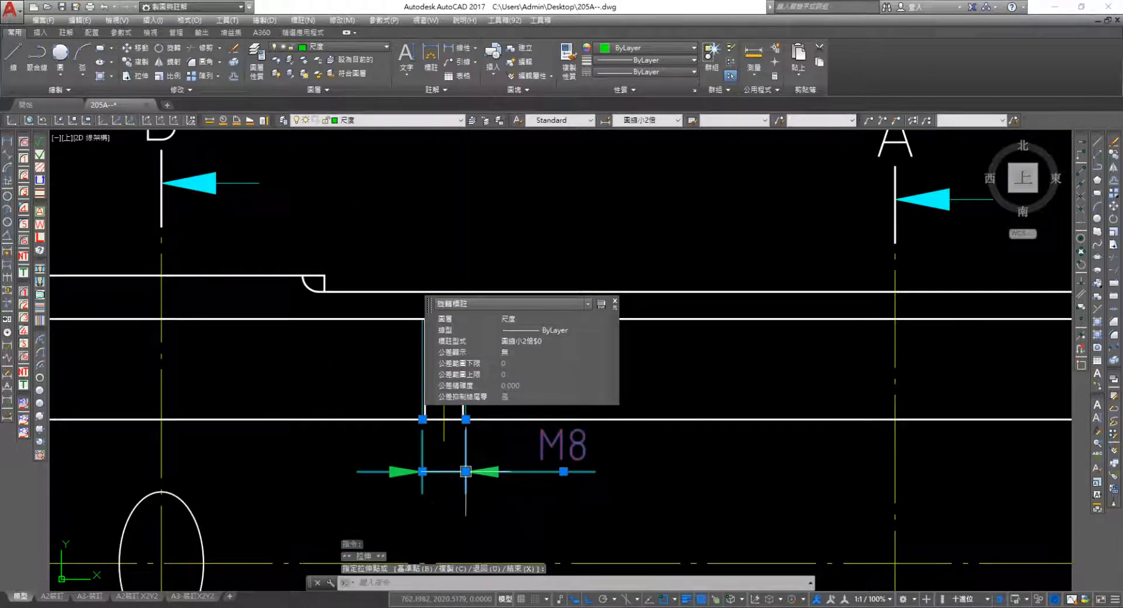
{"action": "key", "text": "Escape"}
Add a horizontal dimension for the width of the small step at the upper body's top right corner
{"action": "scroll", "coordinate": [585, 459], "scroll_direction": "down", "scroll_amount": 4}
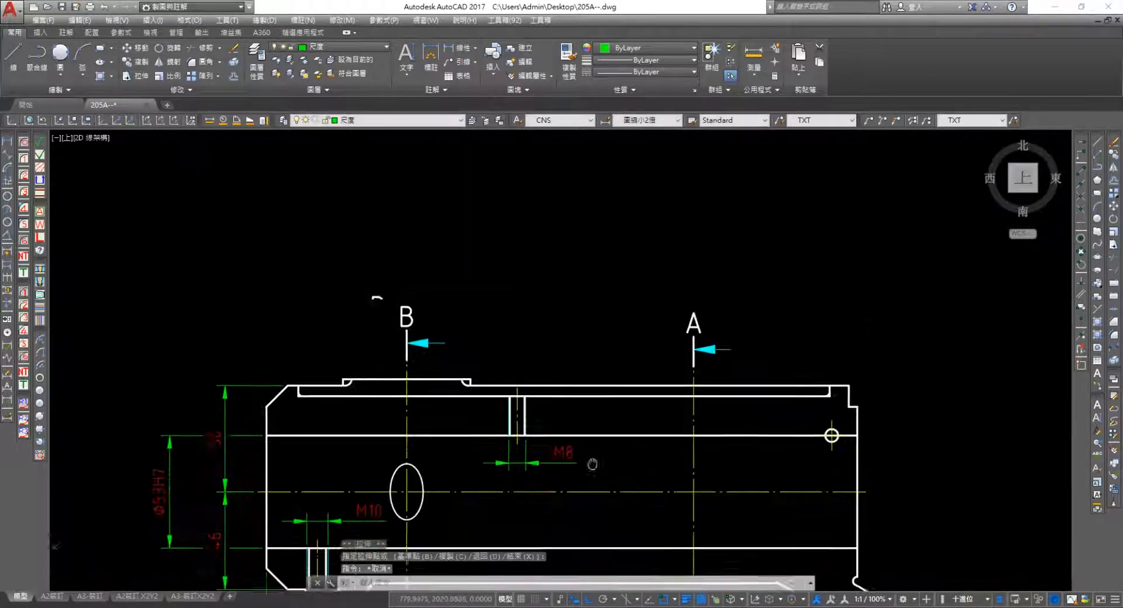
{"action": "middle_click_drag", "start_coordinate": [592, 464], "coordinate": [541, 450]}
{"action": "mouse_move", "coordinate": [696, 399]}
{"action": "middle_mouse_down"}
{"action": "mouse_move", "coordinate": [388, 314]}
{"action": "mouse_move", "coordinate": [437, 362]}
{"action": "middle_mouse_up"}
{"action": "left_click", "coordinate": [7, 141]}
{"action": "scroll", "coordinate": [576, 333], "scroll_direction": "up", "scroll_amount": 4}
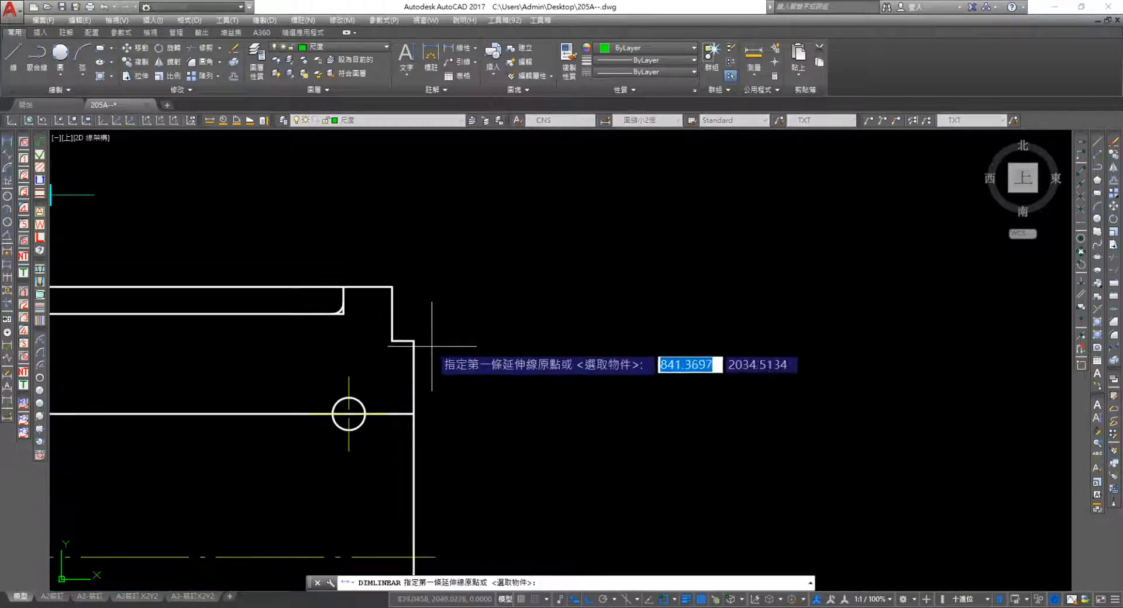
{"action": "left_click", "coordinate": [413, 340]}
{"action": "left_click", "coordinate": [392, 287]}
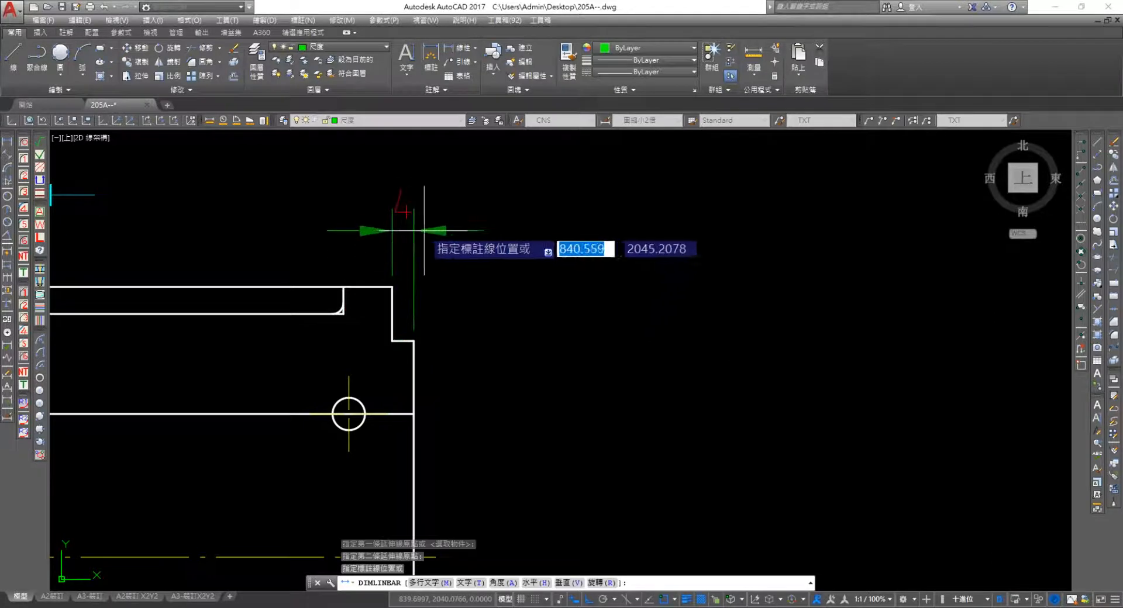
{"action": "left_click", "coordinate": [422, 239]}
Continue the step's horizontal dimension leftward to the right end of the top recess
{"action": "scroll", "coordinate": [347, 267], "scroll_direction": "up", "scroll_amount": 4}
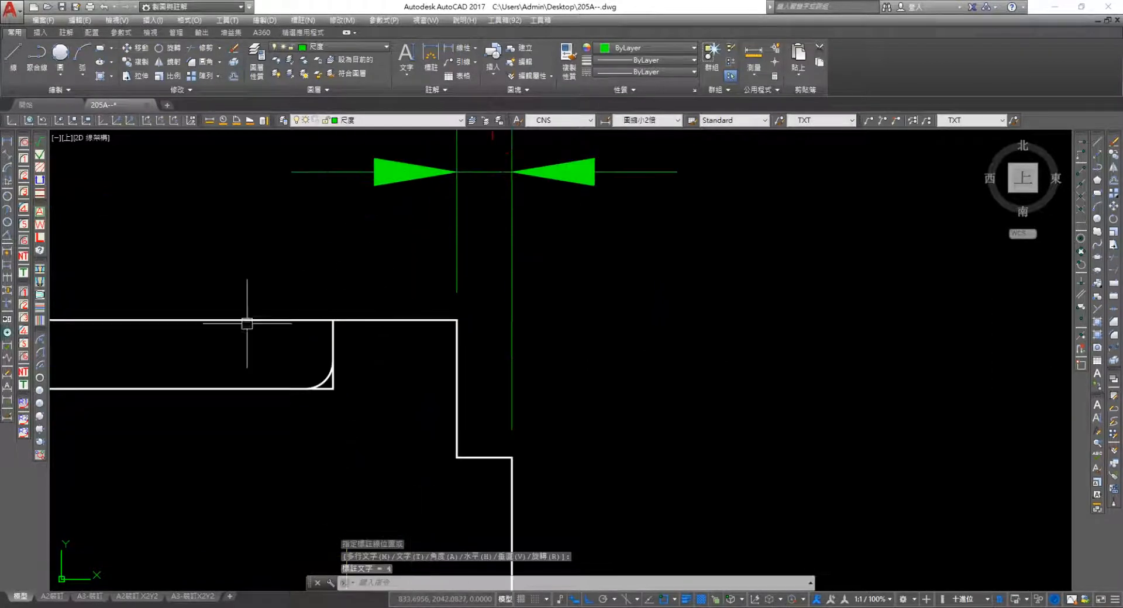
{"action": "left_click", "coordinate": [7, 278]}
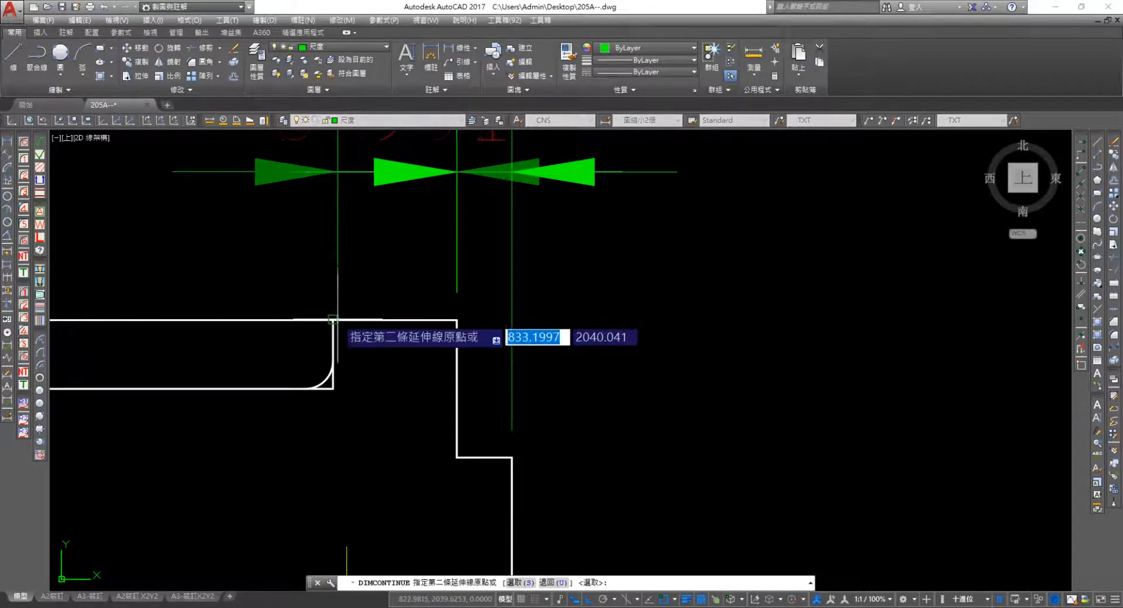
{"action": "left_click", "coordinate": [333, 320]}
{"action": "middle_click_drag", "start_coordinate": [475, 324], "coordinate": [457, 465]}
{"action": "key", "text": "Escape"}
Explode the two chained dimensions above the top right corner and delete the overlapping arrowheads at their shared extension line
{"action": "scroll", "coordinate": [527, 367], "scroll_direction": "down", "scroll_amount": 2}
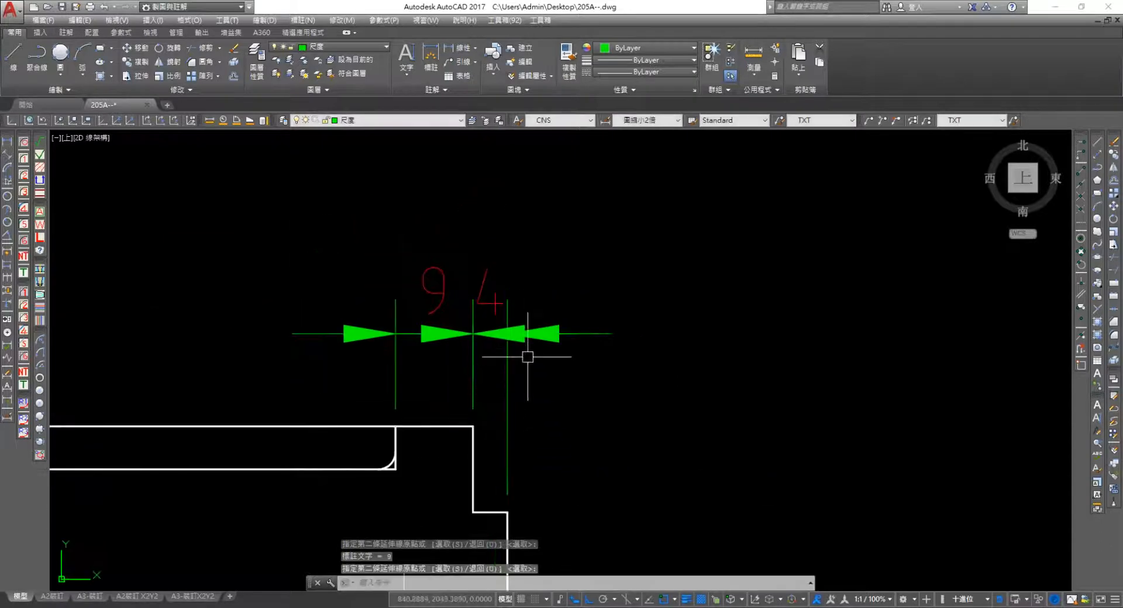
{"action": "left_click", "coordinate": [571, 366]}
{"action": "left_click", "coordinate": [405, 336]}
{"action": "key", "text": "Delete"}
{"action": "scroll", "coordinate": [512, 371], "scroll_direction": "up", "scroll_amount": 4}
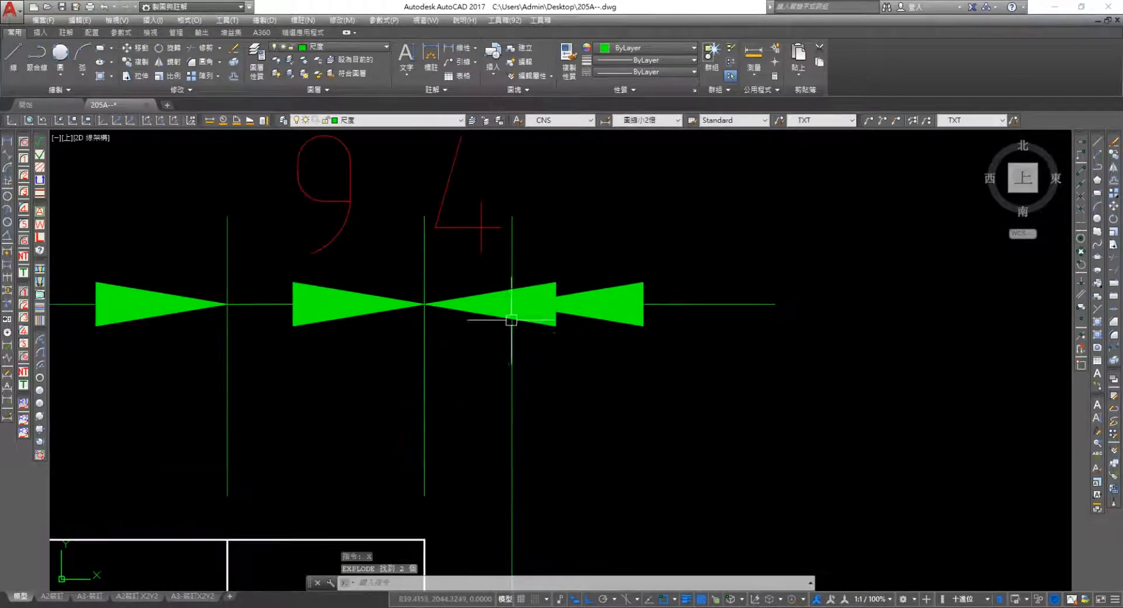
{"action": "left_click", "coordinate": [345, 315]}
{"action": "key", "text": "Delete"}
Make Standard the current multileader style and place a dot-headed leader at the extension line shared by the 9 and 4 dimensions
{"action": "middle_click_drag", "start_coordinate": [675, 310], "coordinate": [585, 330]}
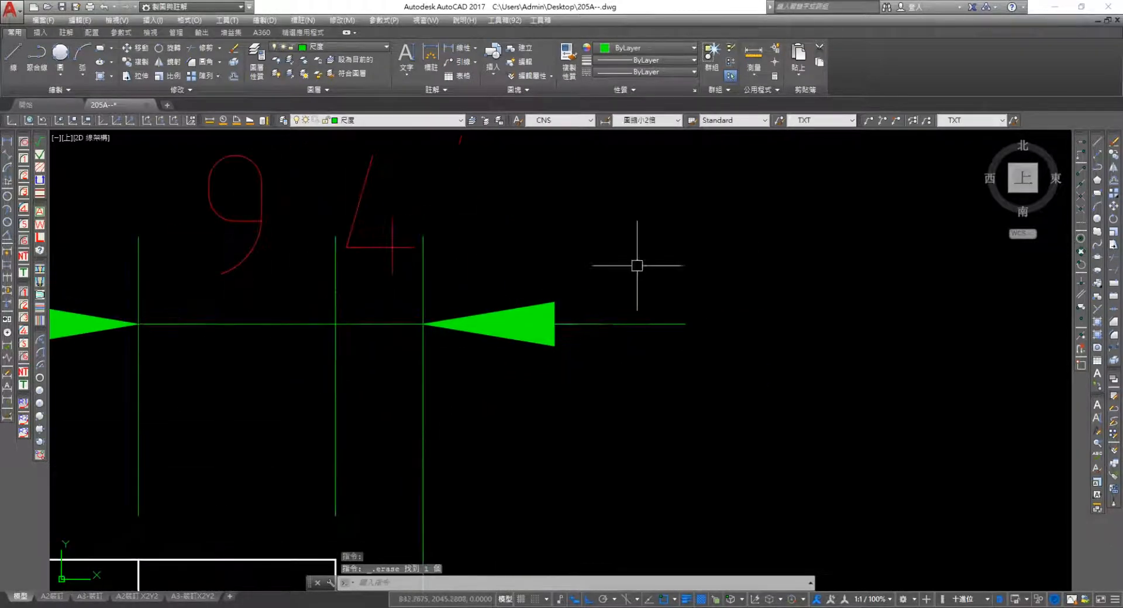
{"action": "left_click", "coordinate": [780, 119]}
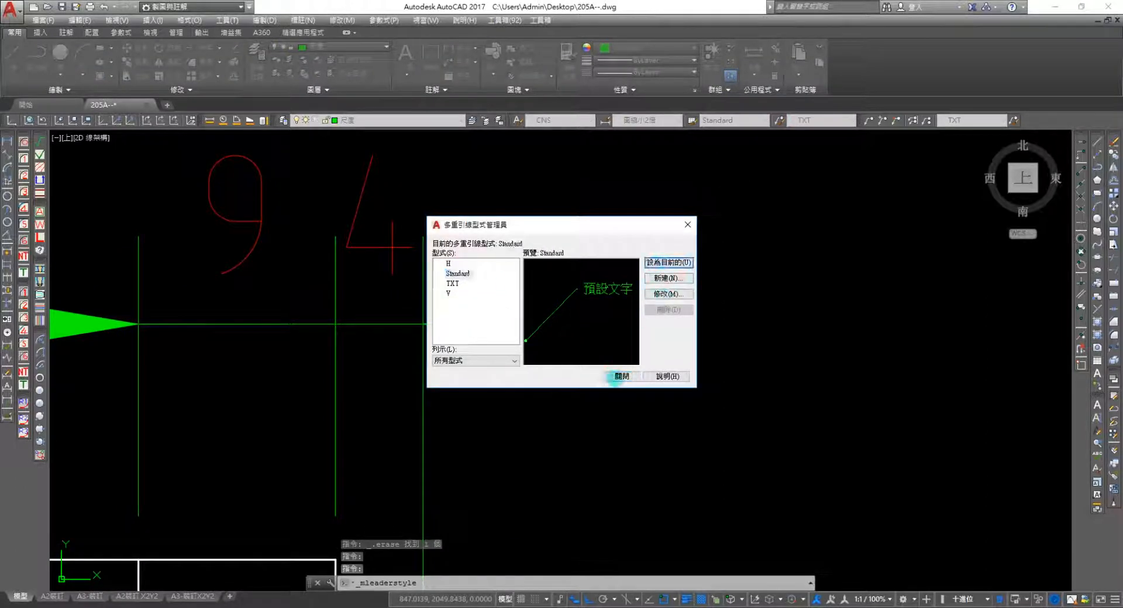
{"action": "left_click", "coordinate": [622, 376]}
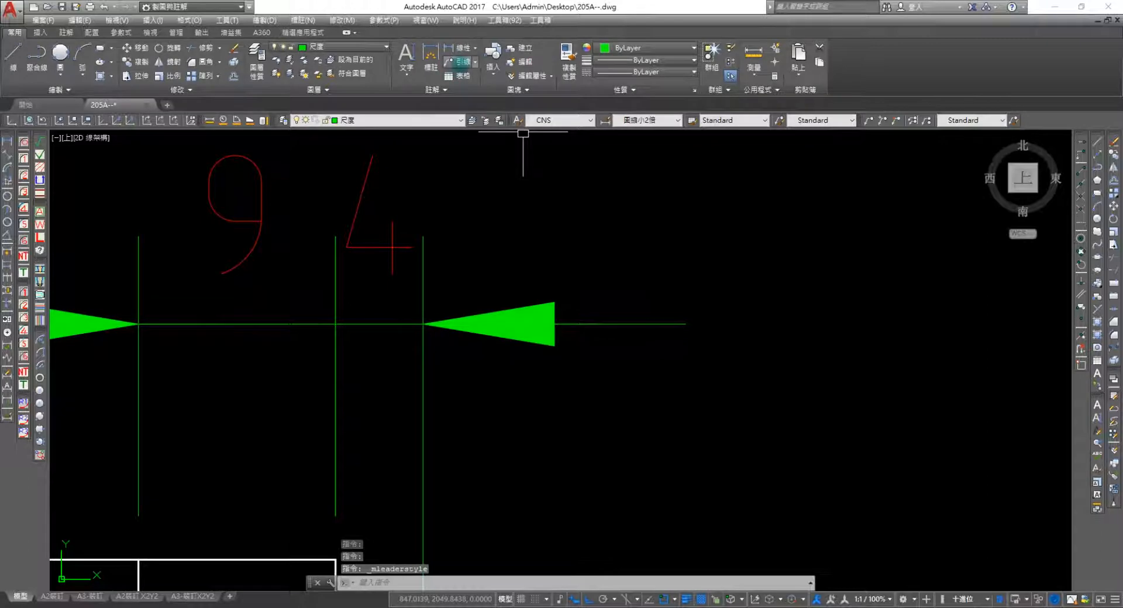
{"action": "key", "text": "F8"}
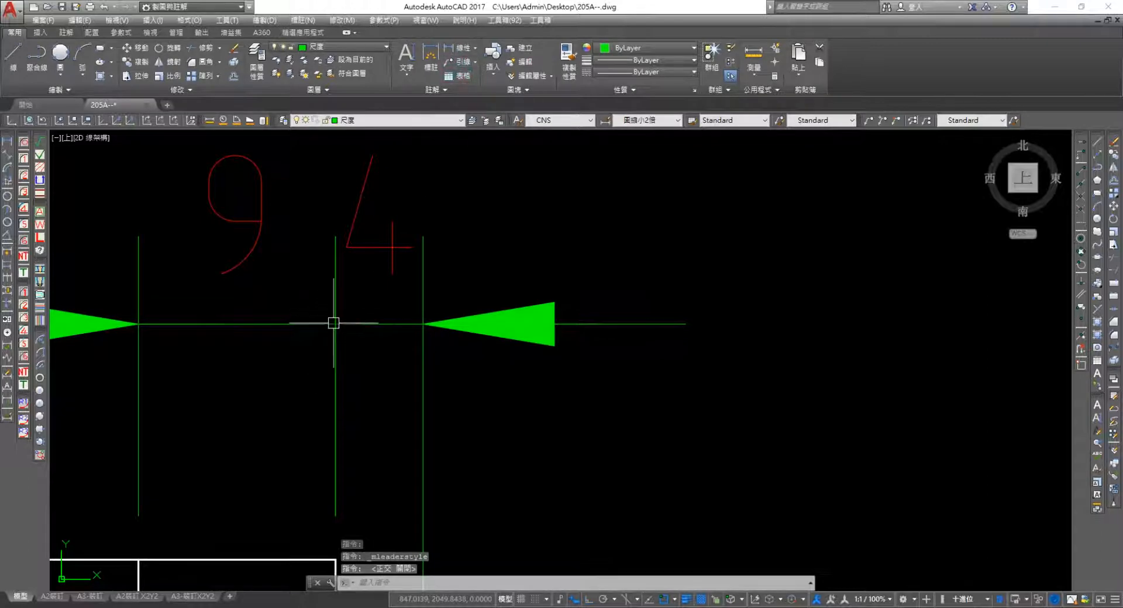
{"action": "left_click", "coordinate": [459, 61]}
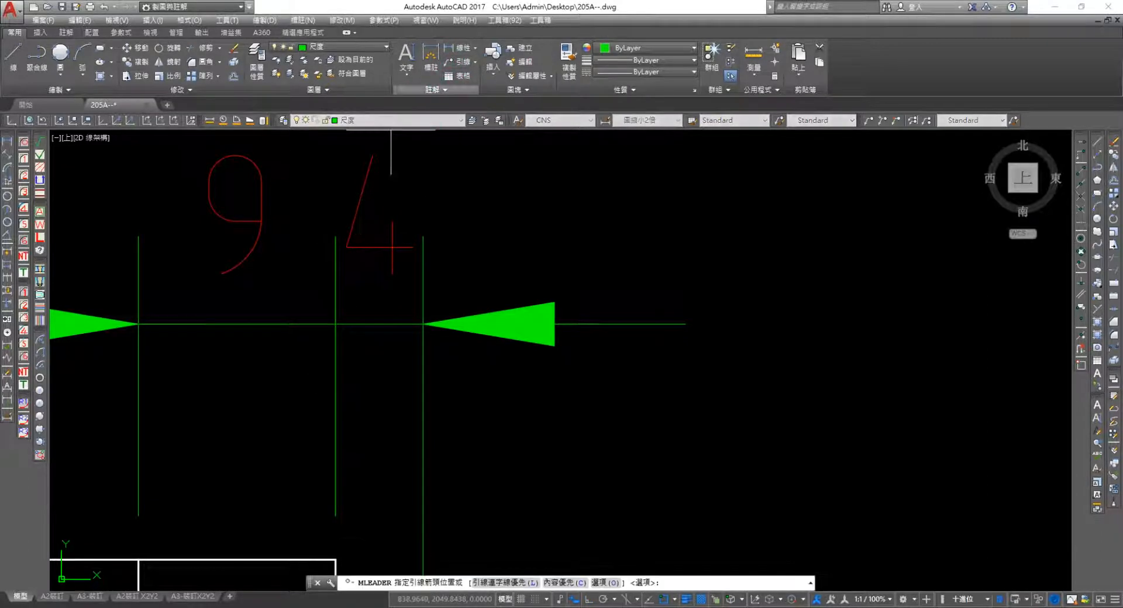
{"action": "left_click", "coordinate": [335, 323]}
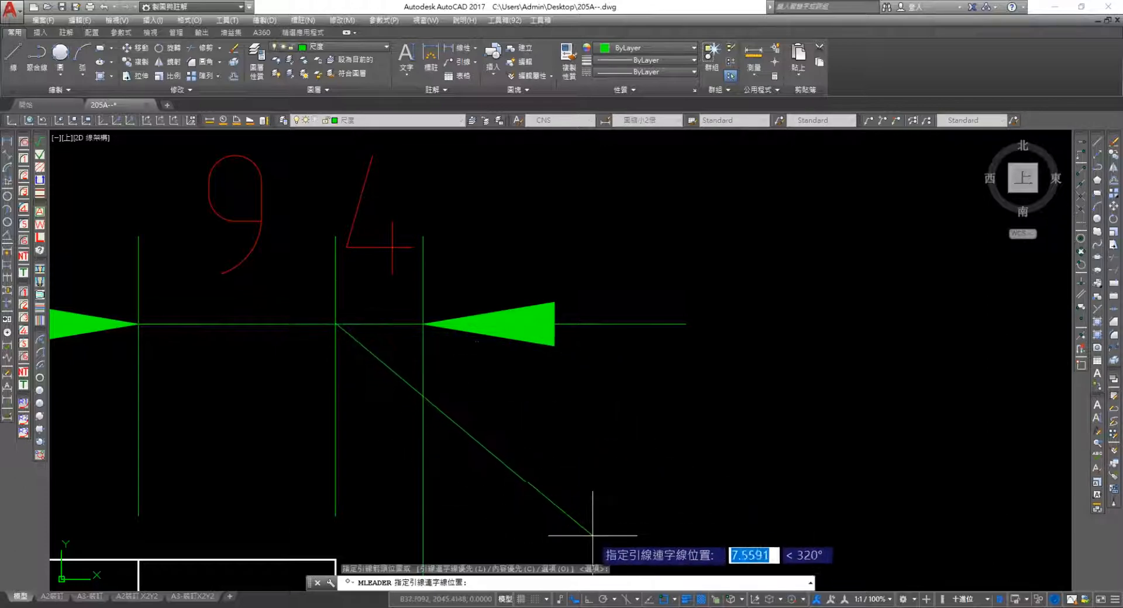
{"action": "left_click", "coordinate": [615, 547]}
Explode the dot-headed leader, delete its line and landing so only the dot remains, and make TXT the current multileader style
{"action": "left_click", "coordinate": [553, 508]}
{"action": "left_click", "coordinate": [553, 508]}
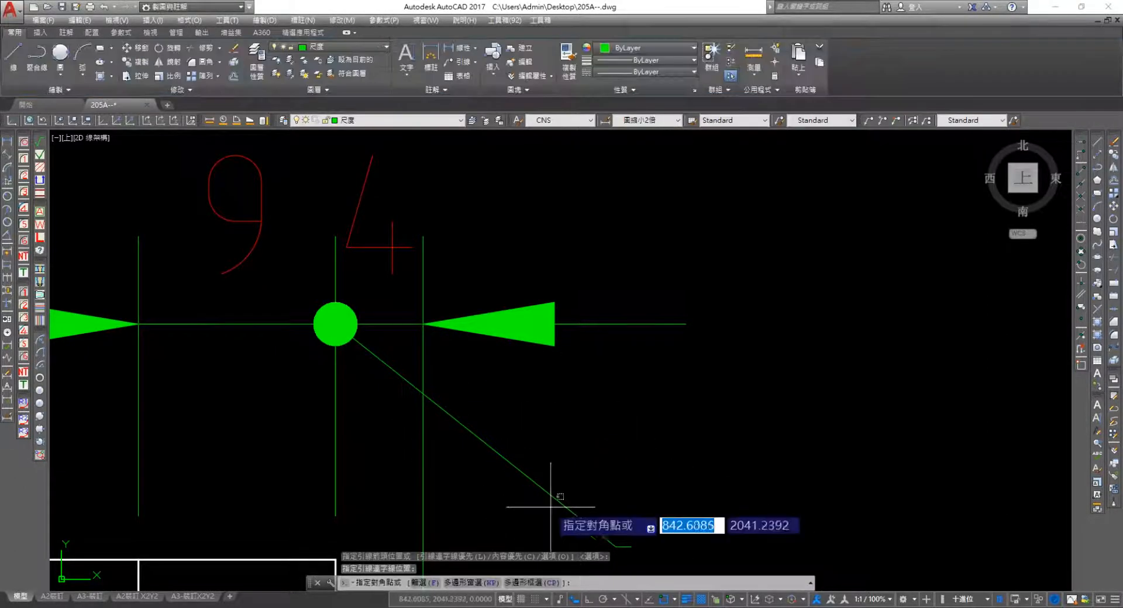
{"action": "left_click", "coordinate": [557, 501]}
{"action": "left_click", "coordinate": [562, 506]}
{"action": "type", "text": "x"}
{"action": "key", "text": "space"}
{"action": "left_click", "coordinate": [563, 507]}
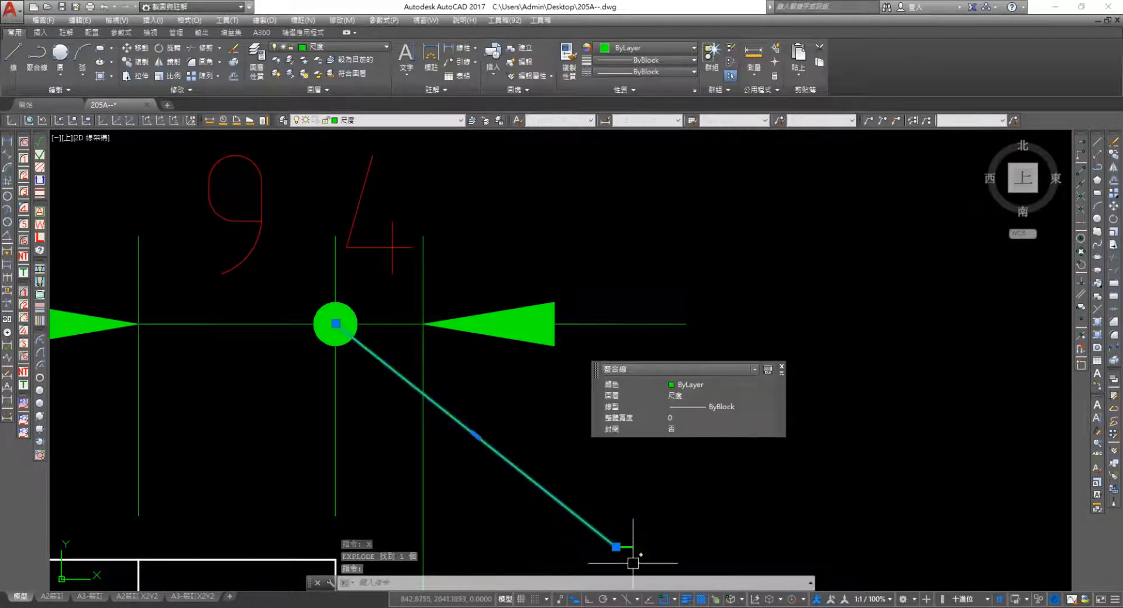
{"action": "left_click", "coordinate": [633, 562]}
{"action": "left_click", "coordinate": [621, 544]}
{"action": "key", "text": "Delete"}
{"action": "key", "text": "Escape"}
{"action": "scroll", "coordinate": [564, 501], "scroll_direction": "down", "scroll_amount": 5}
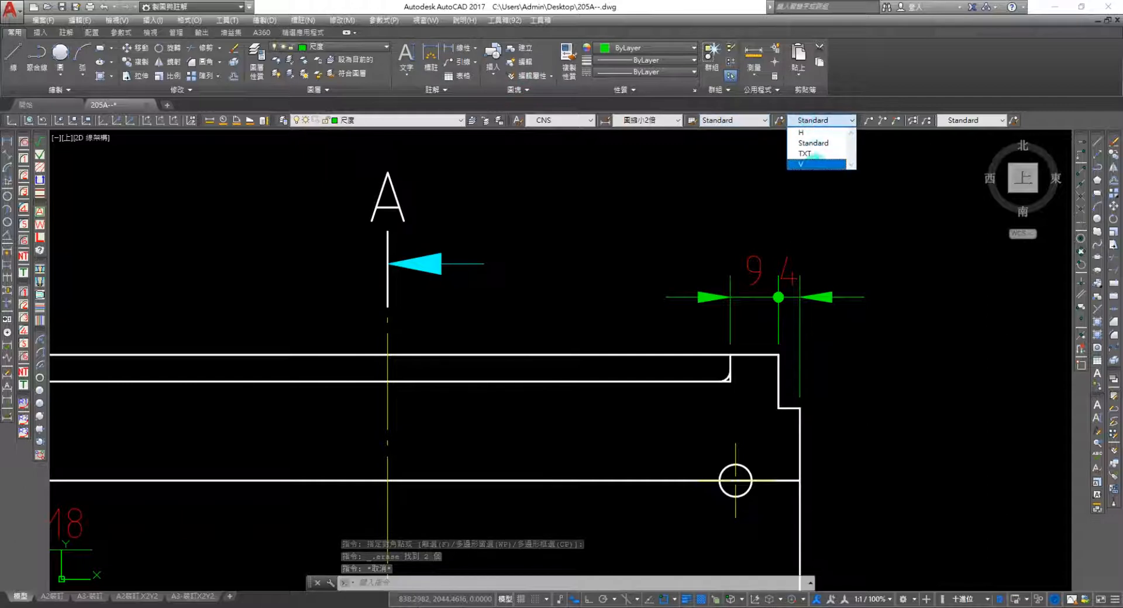
{"action": "scroll", "coordinate": [616, 150], "scroll_direction": "down", "scroll_amount": 4}
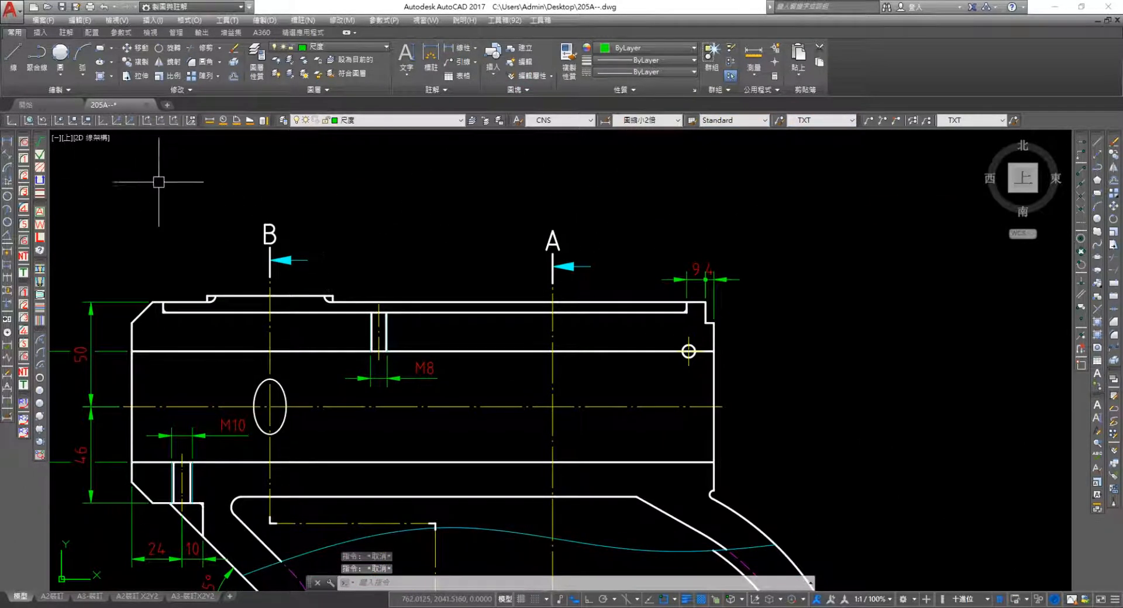
Add a horizontal dimension for the full length of the upper body's top recess, in line with the 9 dimension
{"action": "left_click", "coordinate": [7, 141]}
{"action": "scroll", "coordinate": [523, 289], "scroll_direction": "up", "scroll_amount": 4}
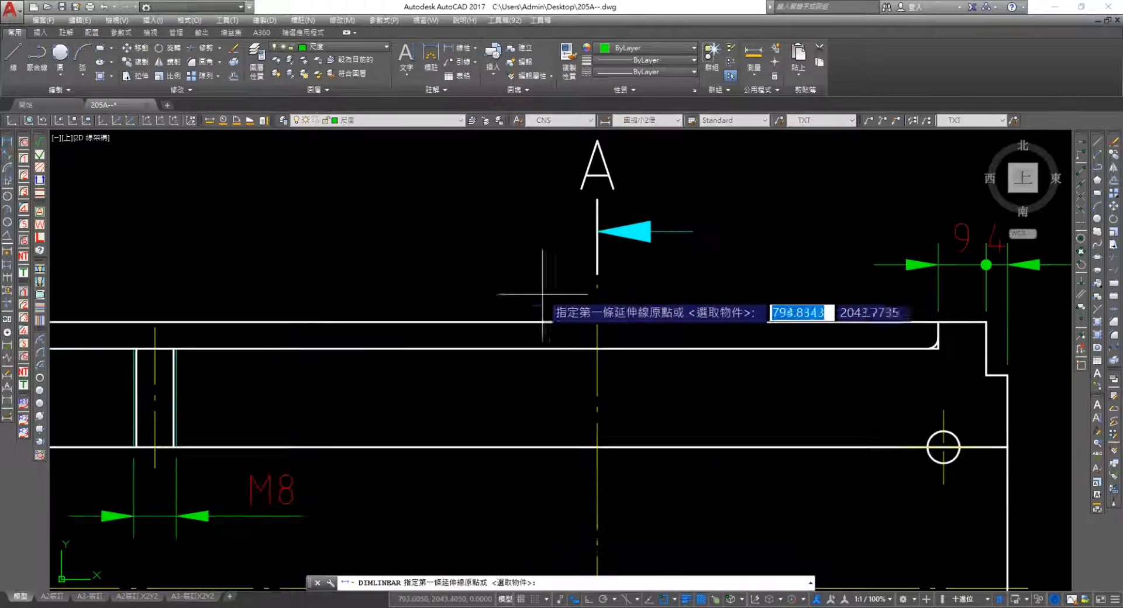
{"action": "left_click", "coordinate": [937, 323]}
{"action": "middle_click_drag", "start_coordinate": [376, 308], "coordinate": [853, 278]}
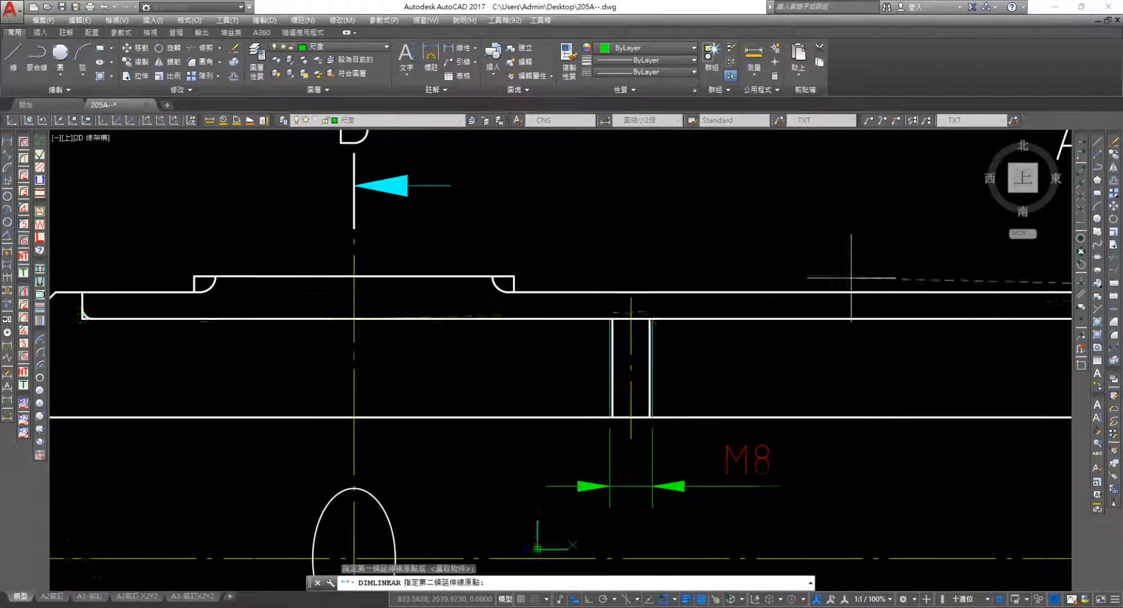
{"action": "left_click", "coordinate": [83, 291]}
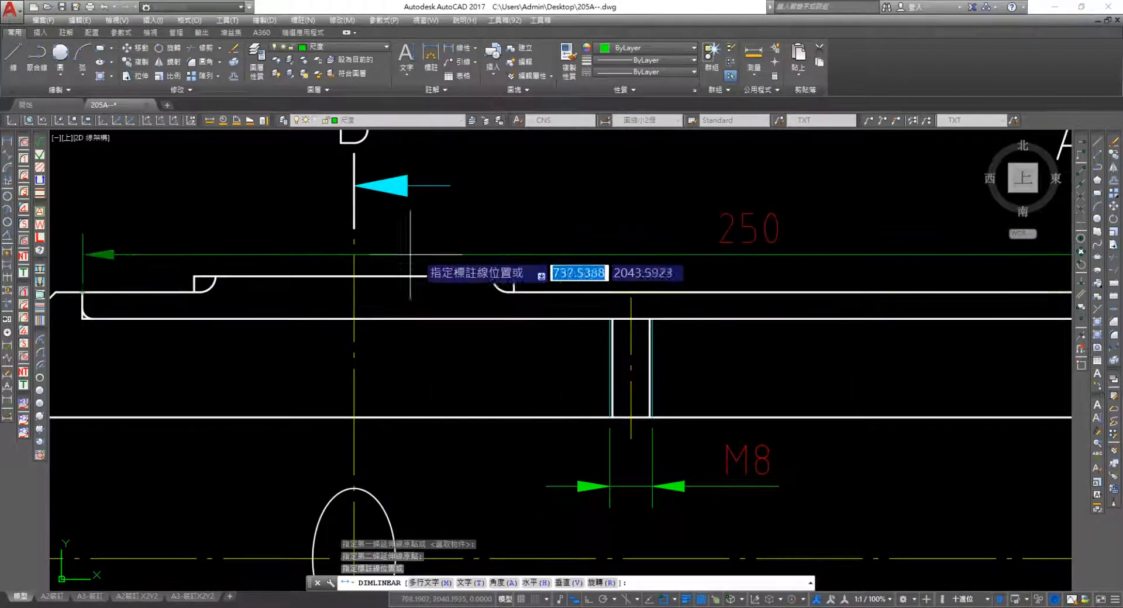
{"action": "middle_click_drag", "start_coordinate": [655, 255], "coordinate": [241, 311]}
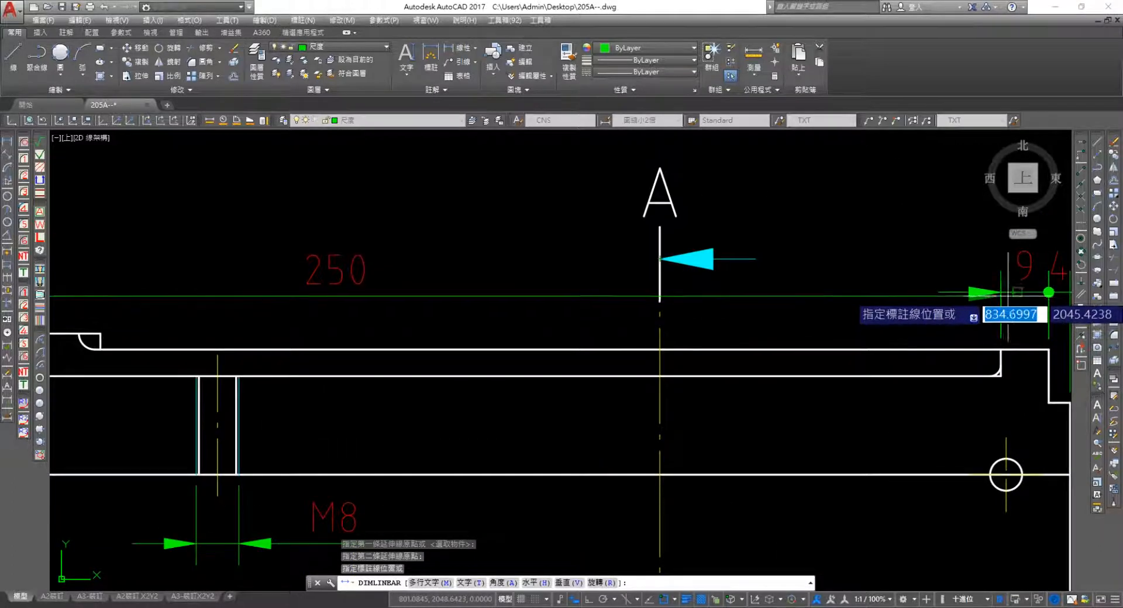
{"action": "left_click", "coordinate": [943, 292]}
{"action": "key", "text": "Escape"}
Look over the front view's upper body and the area below it for features that still lack dimensions
{"action": "scroll", "coordinate": [459, 386], "scroll_direction": "down", "scroll_amount": 4}
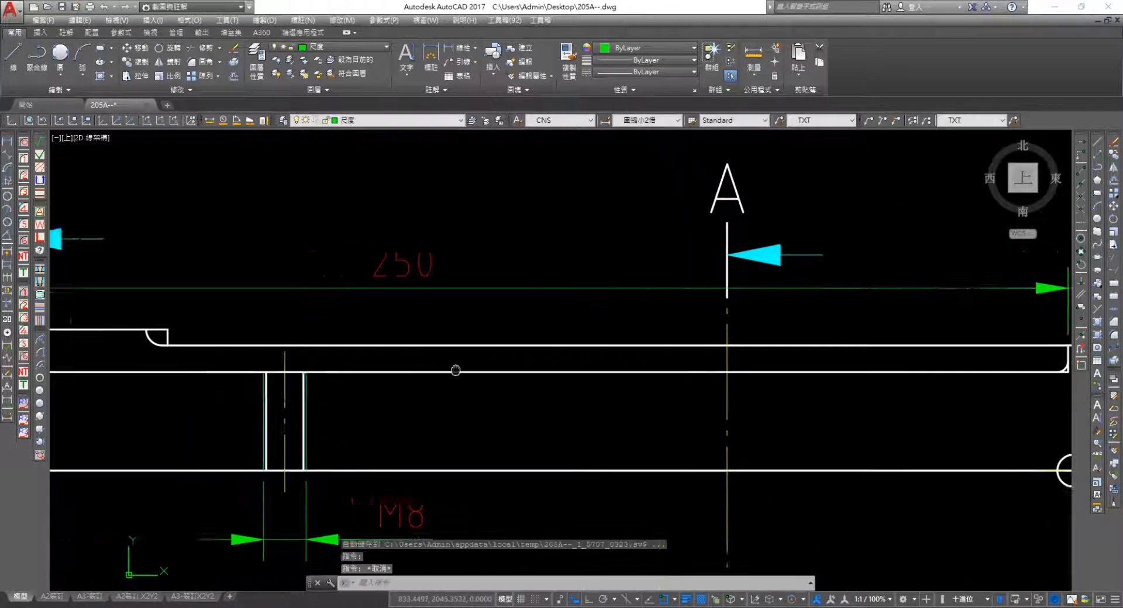
{"action": "scroll", "coordinate": [430, 351], "scroll_direction": "up", "scroll_amount": 6}
{"action": "scroll", "coordinate": [426, 360], "scroll_direction": "down", "scroll_amount": 3}
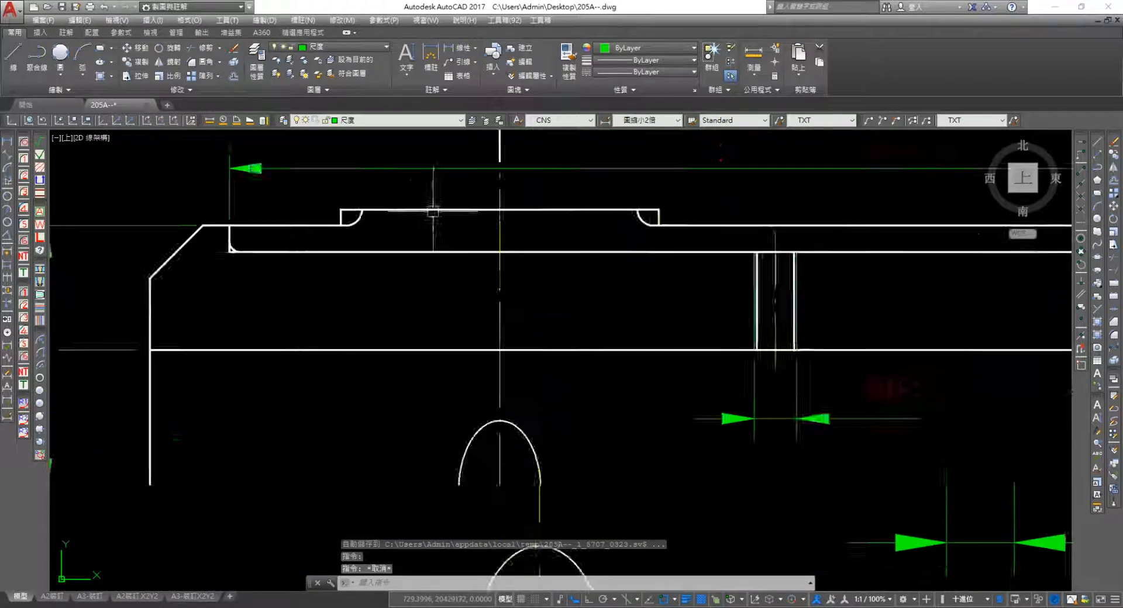
{"action": "scroll", "coordinate": [404, 222], "scroll_direction": "up", "scroll_amount": 2}
{"action": "scroll", "coordinate": [439, 258], "scroll_direction": "down", "scroll_amount": 3}
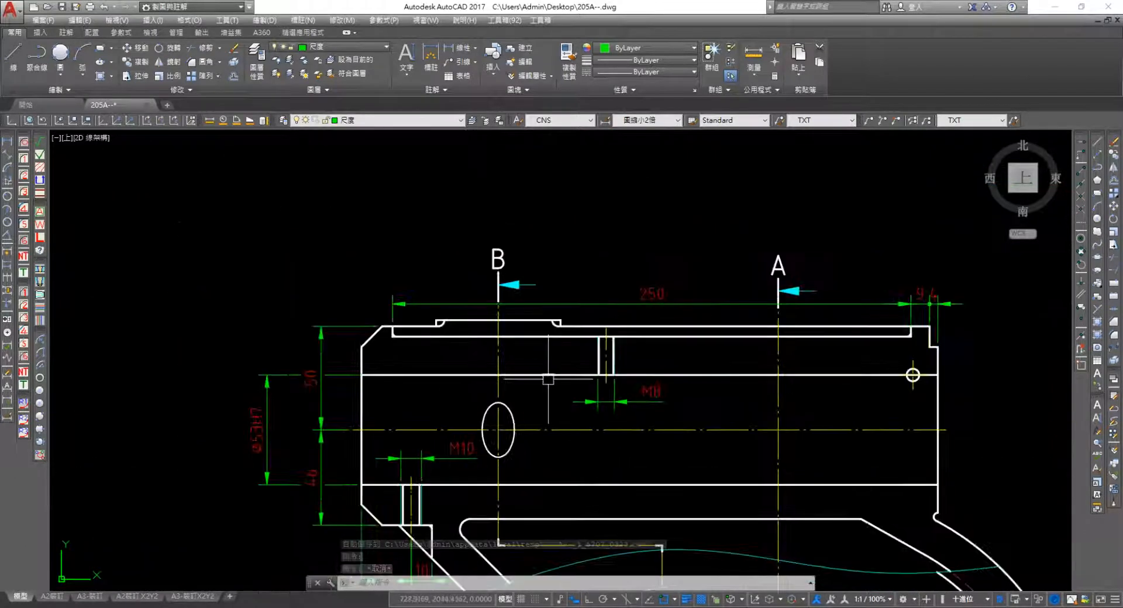
{"action": "middle_click_drag", "start_coordinate": [371, 260], "coordinate": [322, 368]}
{"action": "scroll", "coordinate": [323, 371], "scroll_direction": "down", "scroll_amount": 2}
{"action": "mouse_move", "coordinate": [620, 339]}
{"action": "middle_mouse_down"}
{"action": "mouse_move", "coordinate": [183, 268]}
{"action": "mouse_move", "coordinate": [596, 236]}
{"action": "middle_mouse_up"}
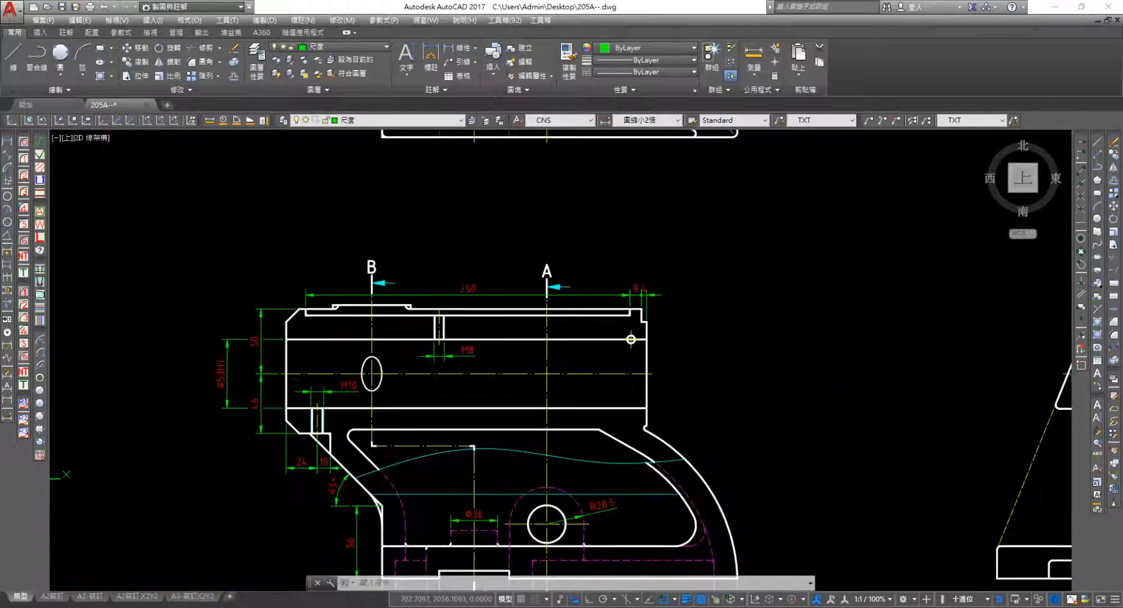
{"action": "scroll", "coordinate": [627, 353], "scroll_direction": "up", "scroll_amount": 2}
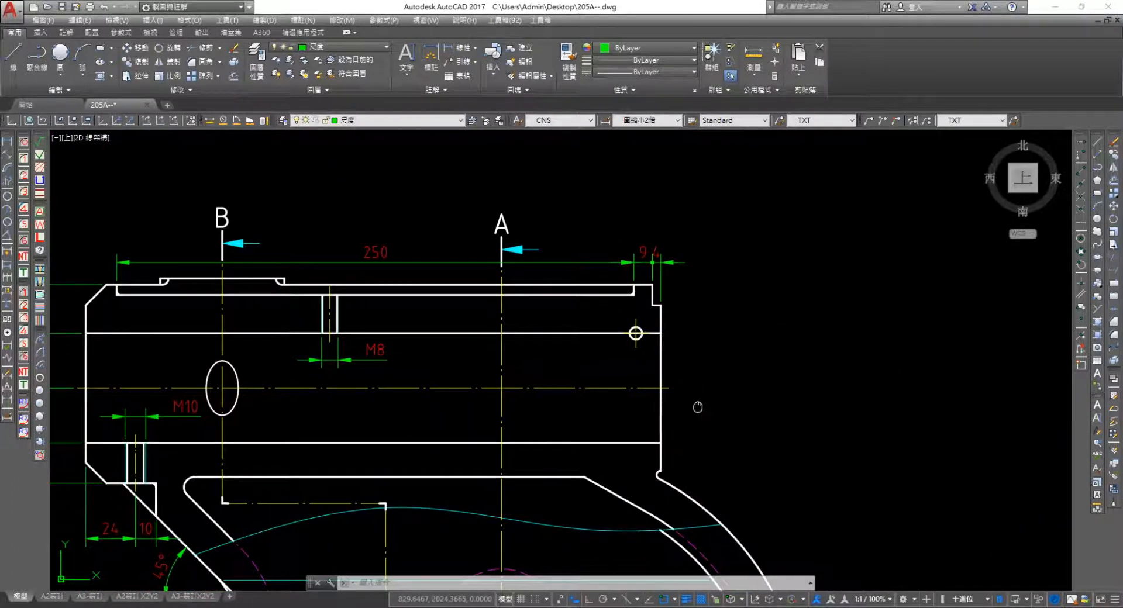
Add a vertical dimension for the upper body's right end face, from the corner step down to the small rounded relief
{"action": "mouse_move", "coordinate": [695, 406]}
{"action": "middle_mouse_down"}
{"action": "mouse_move", "coordinate": [595, 381]}
{"action": "mouse_move", "coordinate": [584, 351]}
{"action": "mouse_move", "coordinate": [475, 291]}
{"action": "middle_mouse_up"}
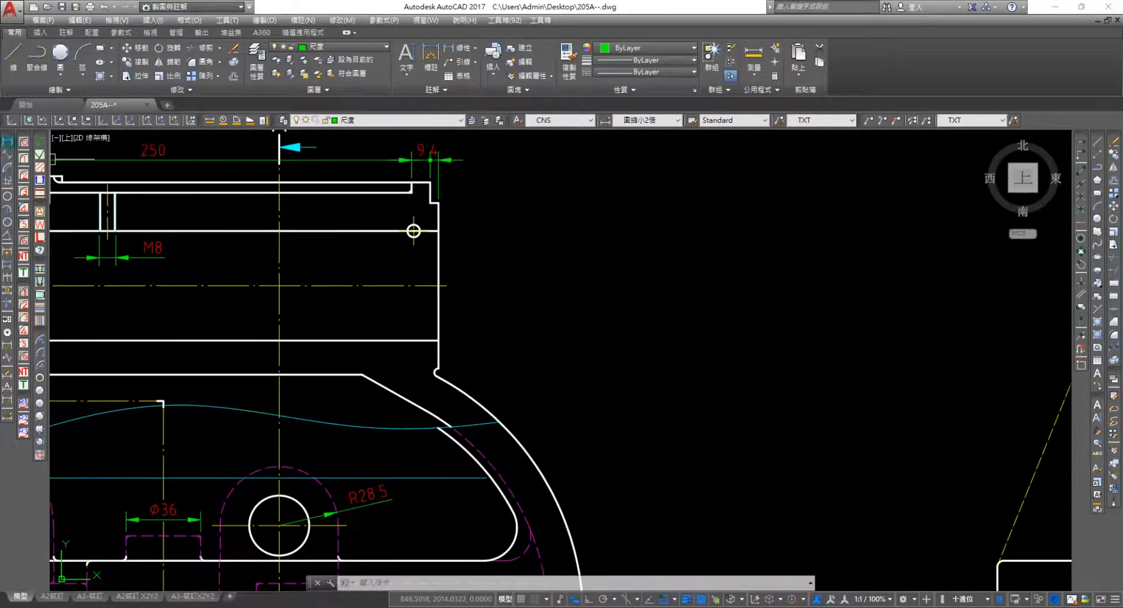
{"action": "left_click", "coordinate": [7, 142]}
{"action": "scroll", "coordinate": [424, 256], "scroll_direction": "up", "scroll_amount": 2}
{"action": "left_click", "coordinate": [447, 171]}
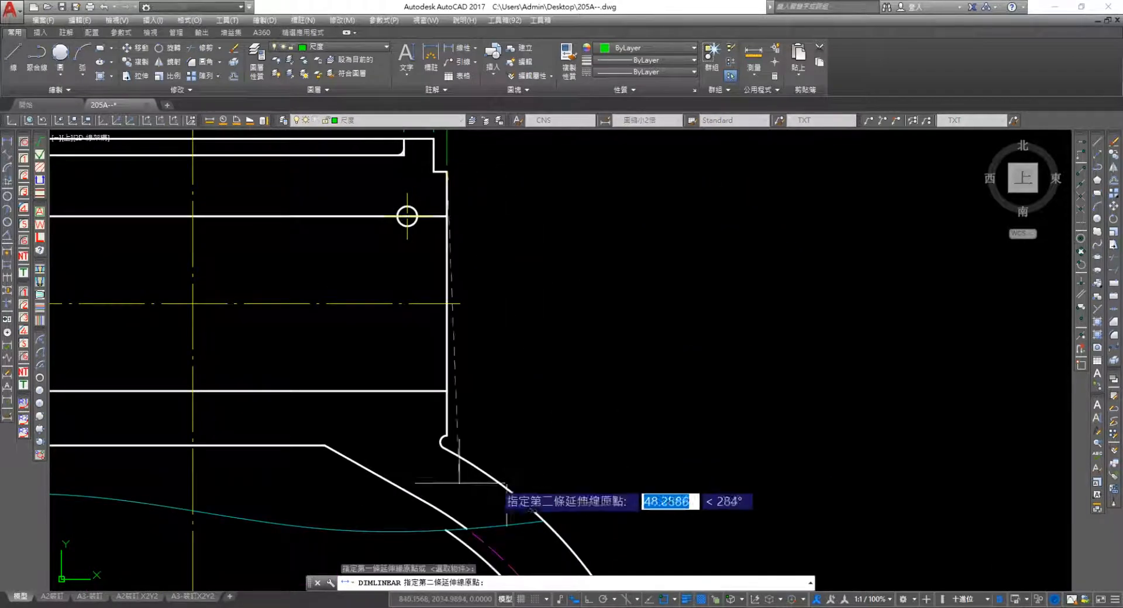
{"action": "left_click", "coordinate": [447, 443]}
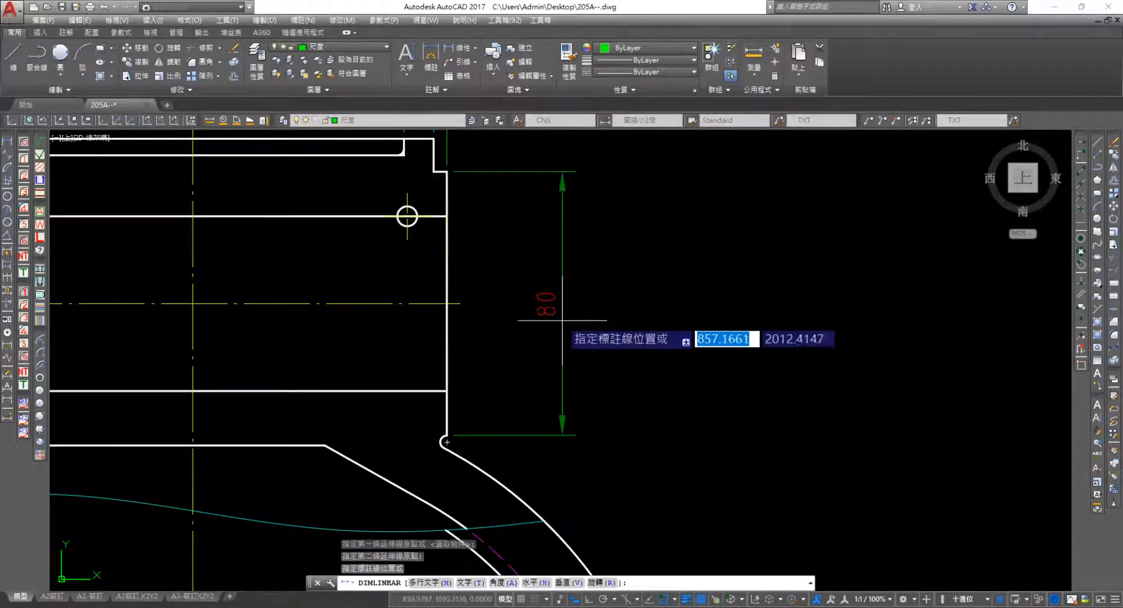
{"action": "left_click", "coordinate": [522, 318]}
{"action": "middle_click_drag", "start_coordinate": [506, 296], "coordinate": [634, 368]}
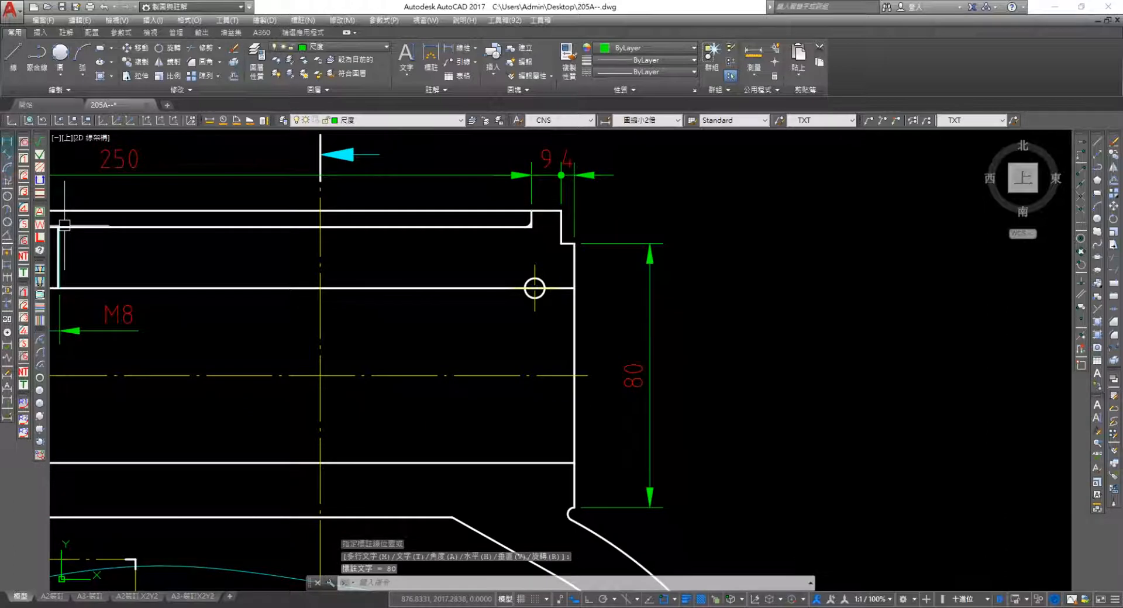
Add a horizontal dimension from the small hole's centre to the upper body's right end face, placed below the hole
{"action": "key", "text": "space"}
{"action": "scroll", "coordinate": [529, 295], "scroll_direction": "up", "scroll_amount": 3}
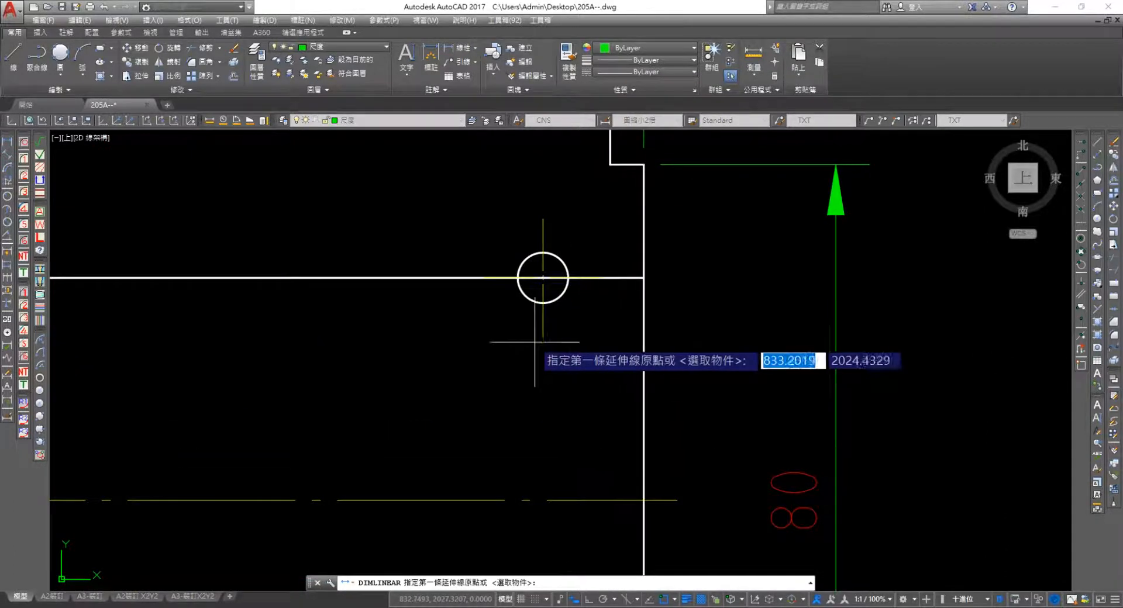
{"action": "left_click", "coordinate": [643, 277]}
{"action": "left_click", "coordinate": [503, 433]}
{"action": "scroll", "coordinate": [503, 433], "scroll_direction": "down", "scroll_amount": 3}
{"action": "middle_click_drag", "start_coordinate": [593, 401], "coordinate": [561, 191]}
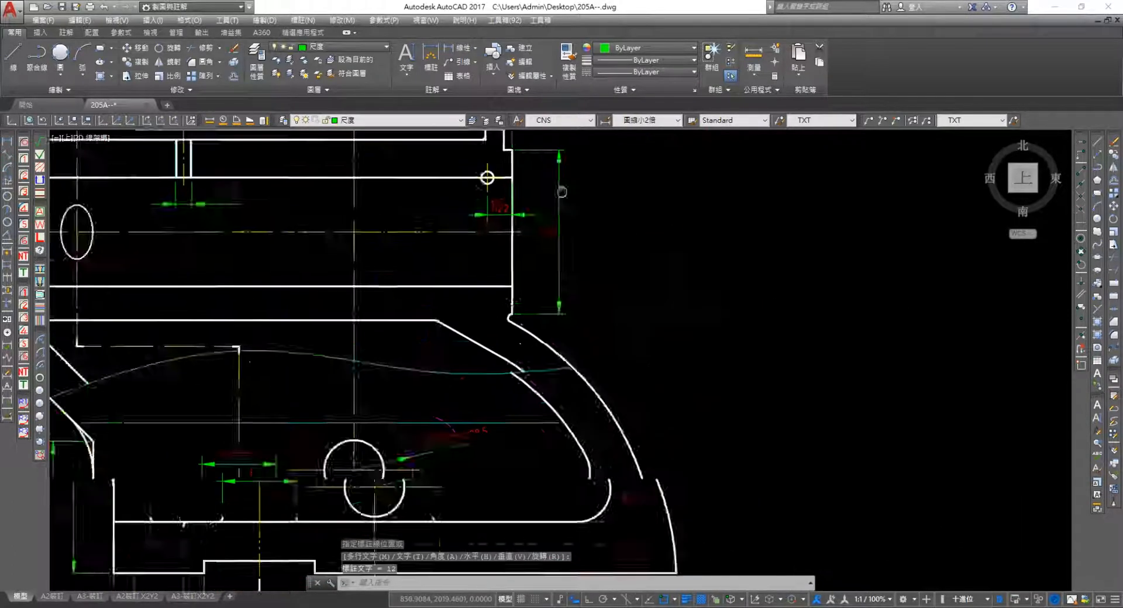
{"action": "scroll", "coordinate": [562, 192], "scroll_direction": "down", "scroll_amount": 2}
{"action": "scroll", "coordinate": [538, 337], "scroll_direction": "up", "scroll_amount": 4}
{"action": "mouse_move", "coordinate": [519, 315]}
{"action": "middle_mouse_down"}
{"action": "mouse_move", "coordinate": [614, 201]}
{"action": "mouse_move", "coordinate": [760, 476]}
{"action": "middle_mouse_up"}
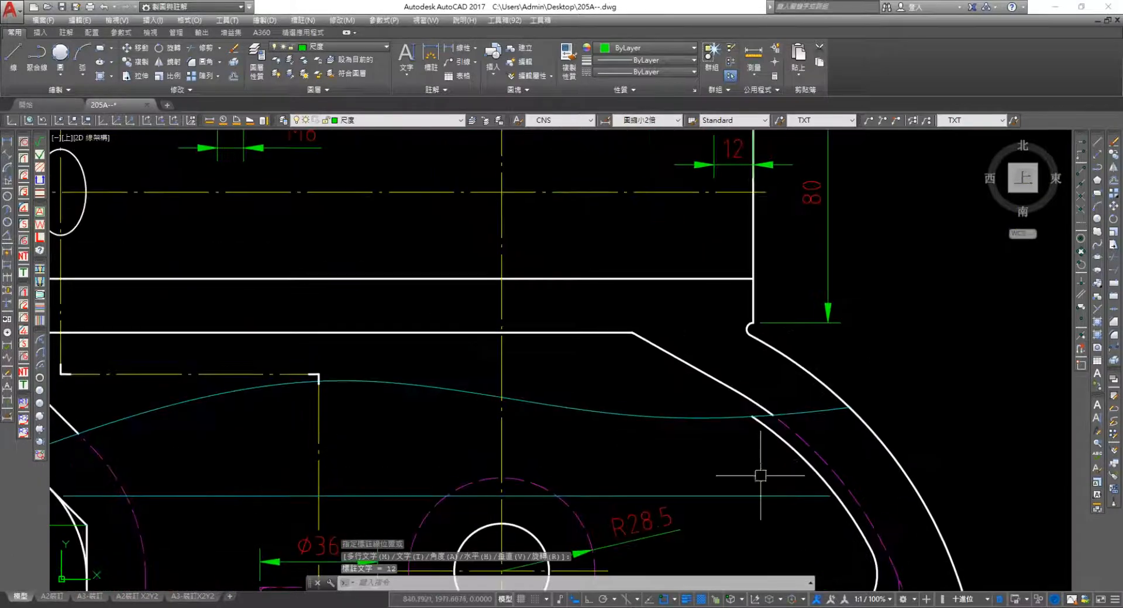
{"action": "key", "text": "space"}
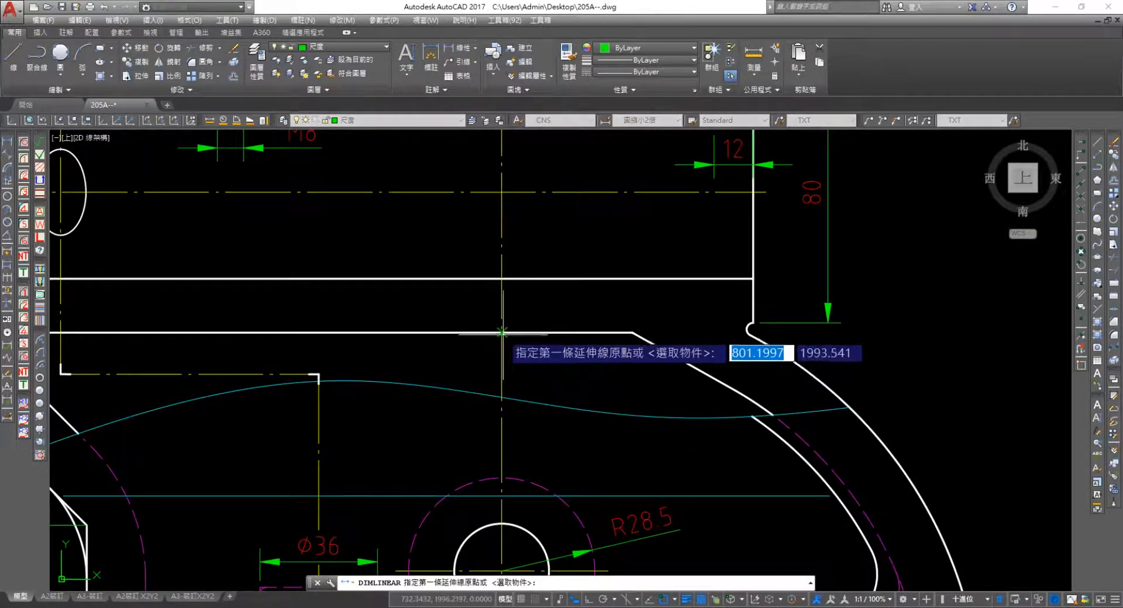
{"action": "left_click", "coordinate": [635, 334]}
{"action": "key", "text": "Escape"}
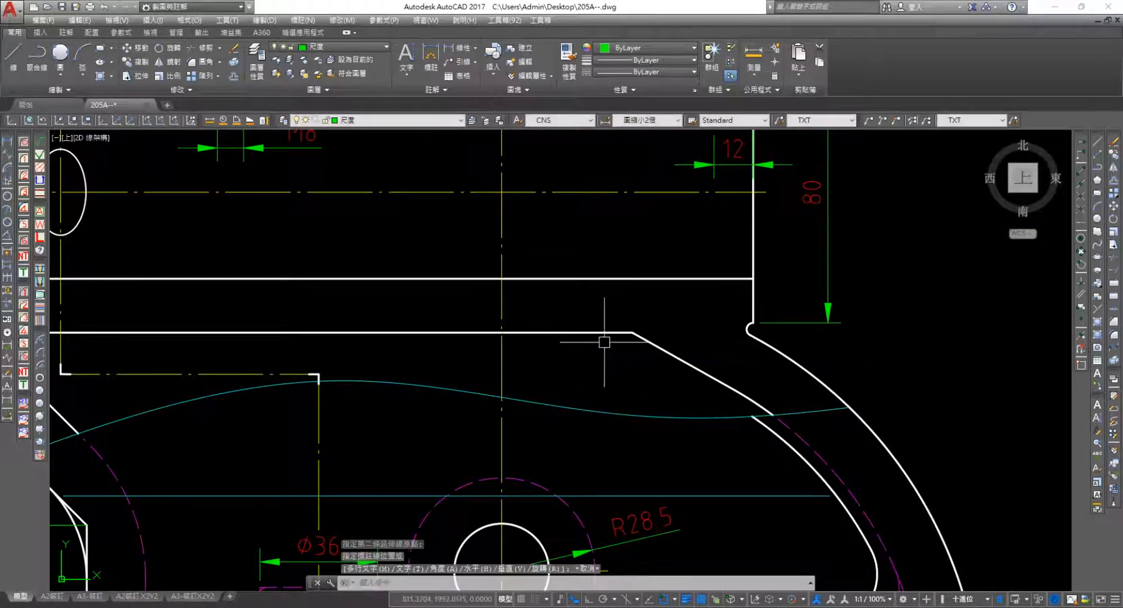
{"action": "key", "text": "space"}
{"action": "scroll", "coordinate": [500, 333], "scroll_direction": "up", "scroll_amount": 4}
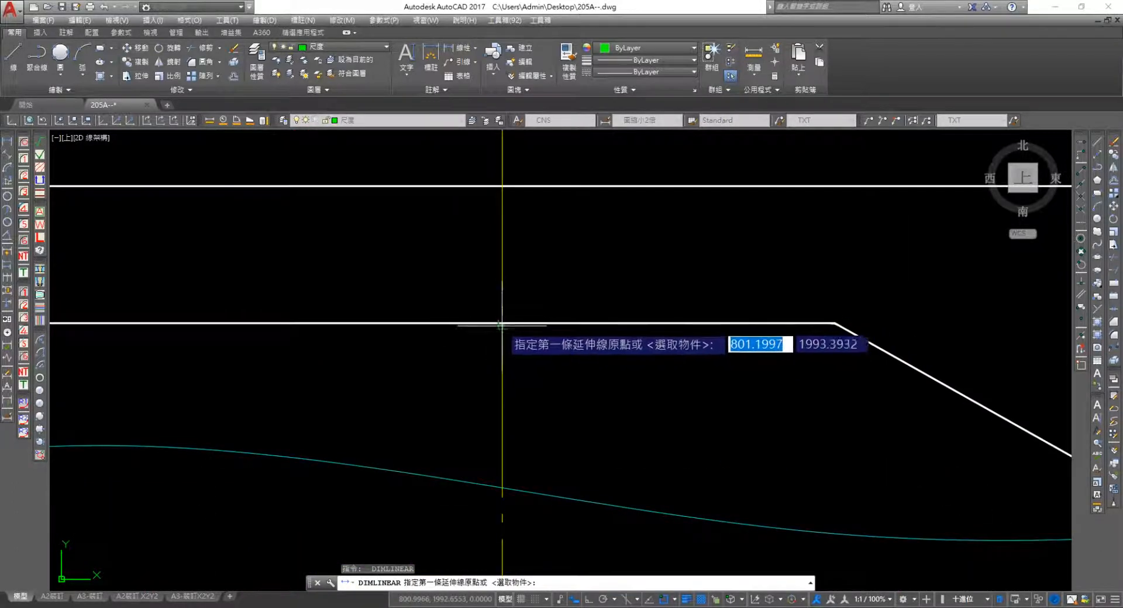
{"action": "scroll", "coordinate": [500, 327], "scroll_direction": "up", "scroll_amount": 3}
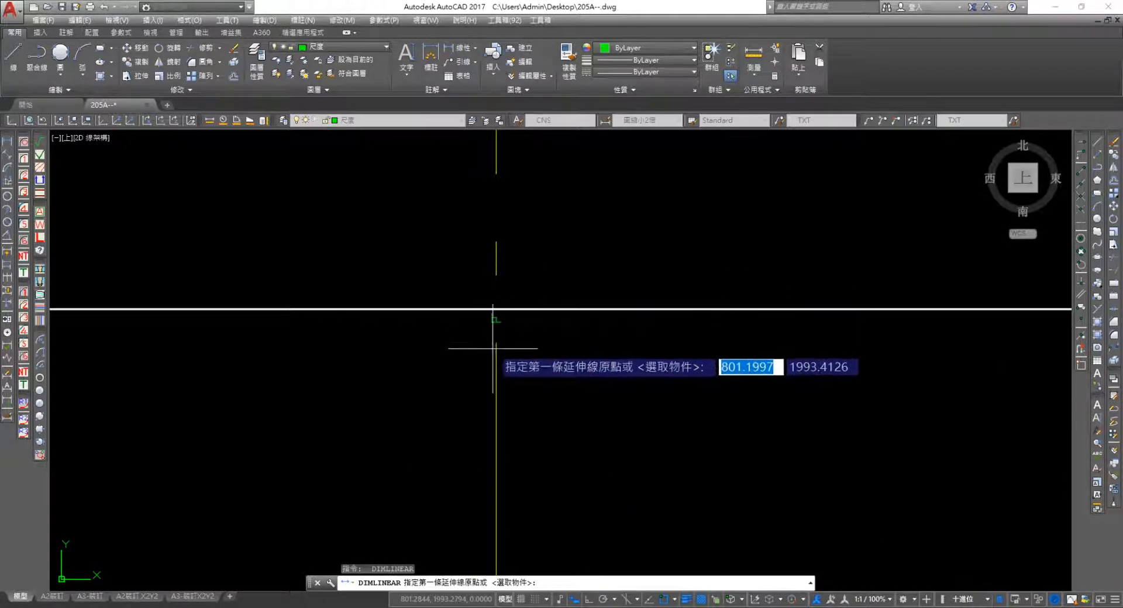
{"action": "scroll", "coordinate": [547, 406], "scroll_direction": "down", "scroll_amount": 2}
{"action": "key", "text": "Escape"}
{"action": "key", "text": "Escape"}
{"action": "key", "text": "Escape"}
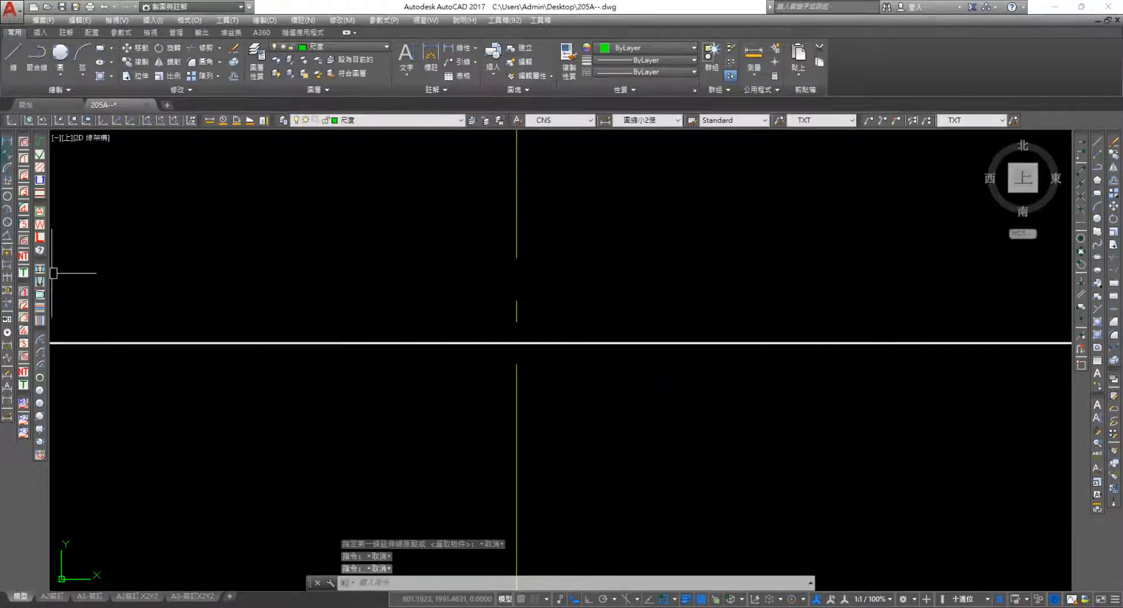
Dimension the horizontal distance from section line A to the corner where the opening's upper edge starts sloping down
{"action": "key", "text": "Return"}
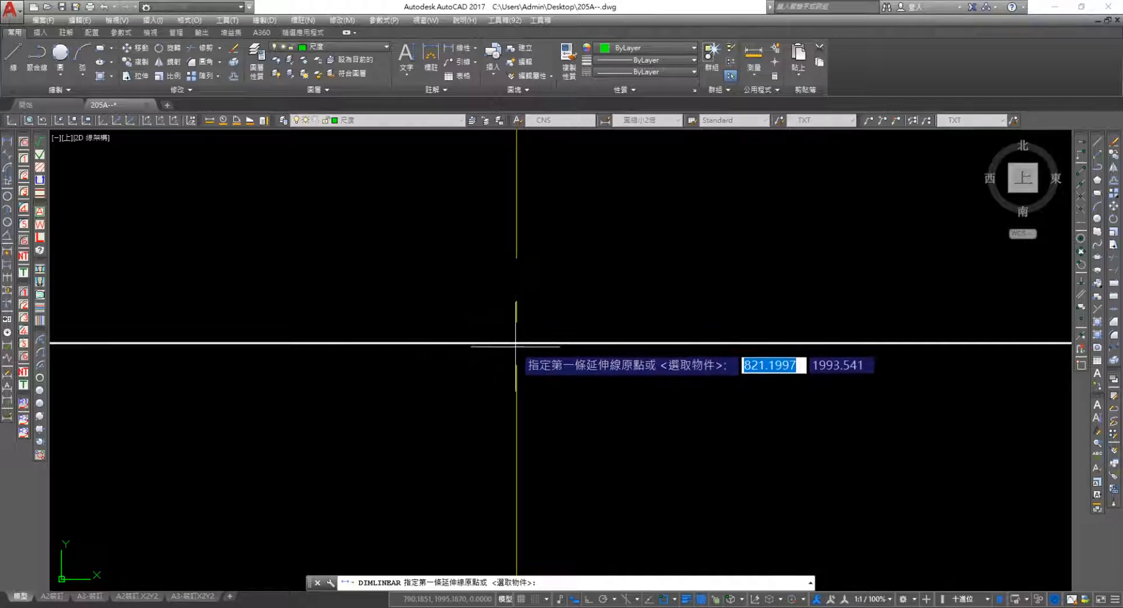
{"action": "middle_click_drag", "start_coordinate": [637, 398], "coordinate": [117, 357]}
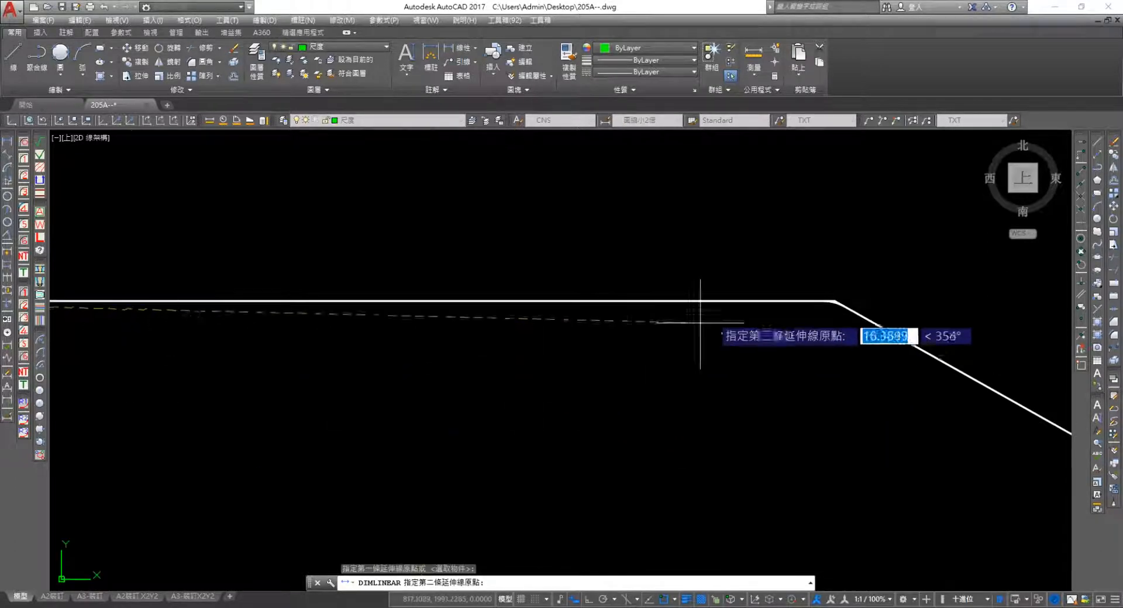
{"action": "scroll", "coordinate": [862, 321], "scroll_direction": "up", "scroll_amount": 5}
{"action": "left_click", "coordinate": [802, 269]}
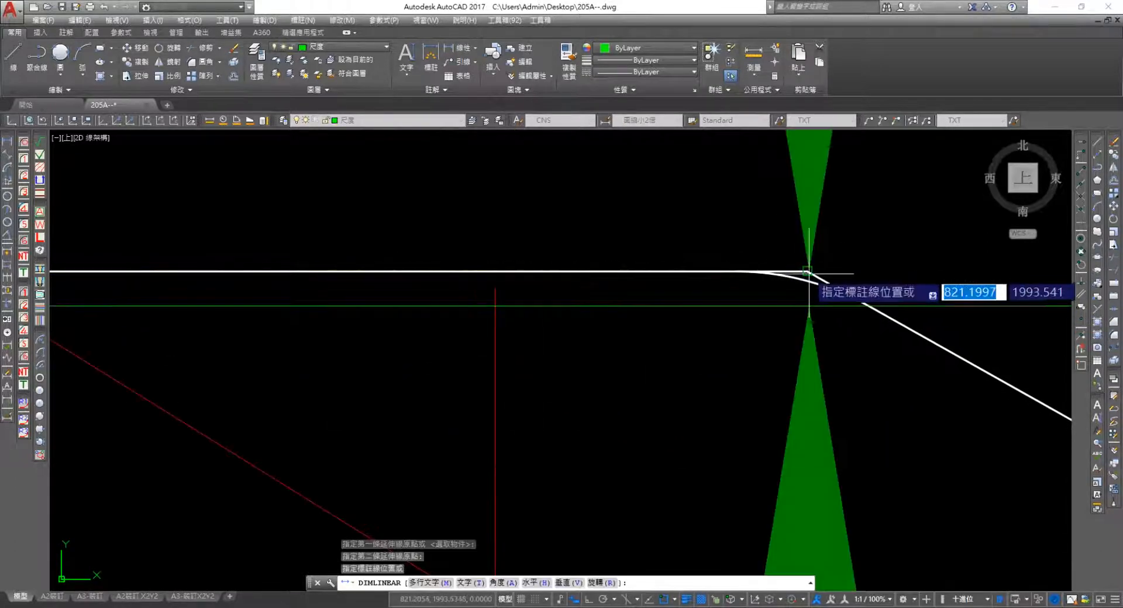
Place a horizontal linear dimension from the front view's section-A centreline to the corner where the inner cavity's top edge begins sloping
{"action": "scroll", "coordinate": [514, 413], "scroll_direction": "down", "scroll_amount": 6}
{"action": "scroll", "coordinate": [446, 352], "scroll_direction": "down", "scroll_amount": 6}
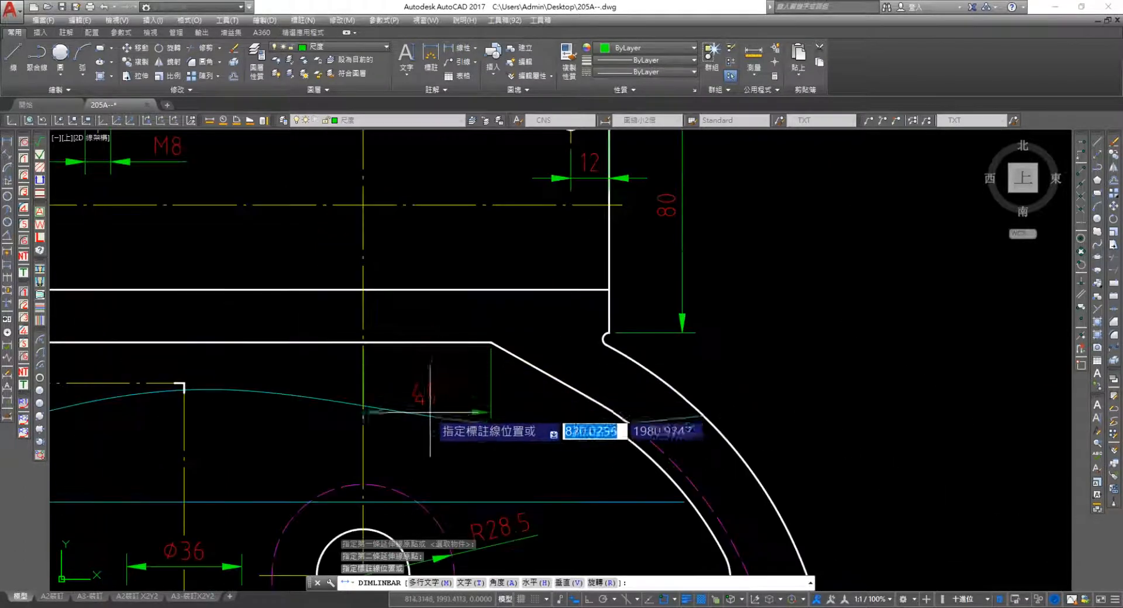
{"action": "left_click", "coordinate": [441, 384]}
{"action": "key", "text": "Escape"}
Add radius dimensions to the front view cavity's lower-right fillet and to the dashed hidden fillet beside it
{"action": "middle_click_drag", "start_coordinate": [514, 470], "coordinate": [407, 243]}
{"action": "scroll", "coordinate": [407, 245], "scroll_direction": "down", "scroll_amount": 2}
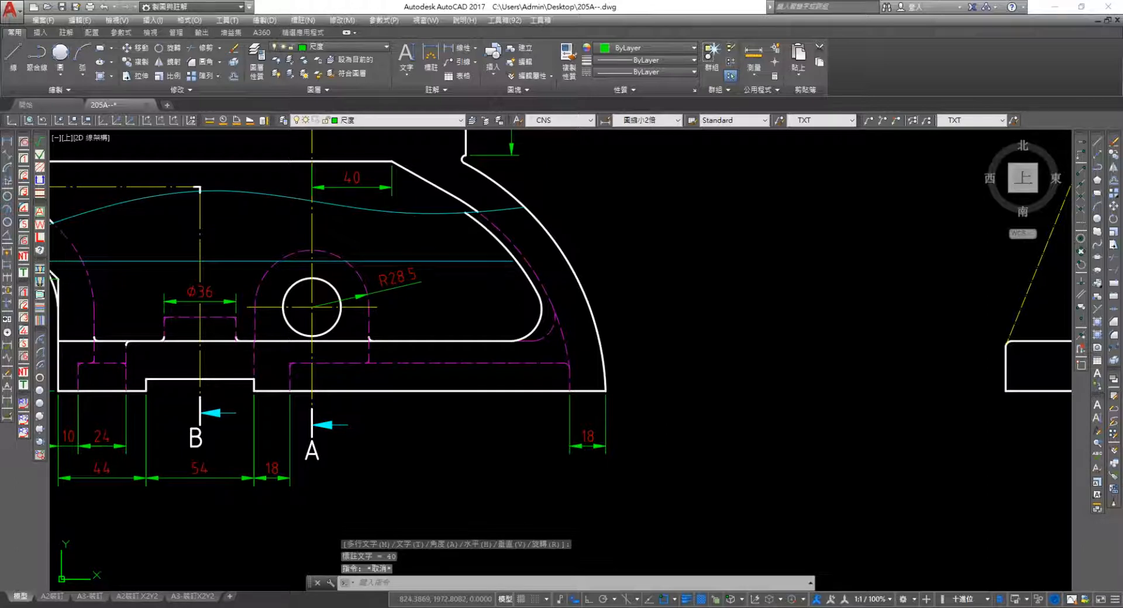
{"action": "left_click", "coordinate": [7, 196]}
{"action": "scroll", "coordinate": [536, 361], "scroll_direction": "up", "scroll_amount": 3}
{"action": "left_click", "coordinate": [535, 294]}
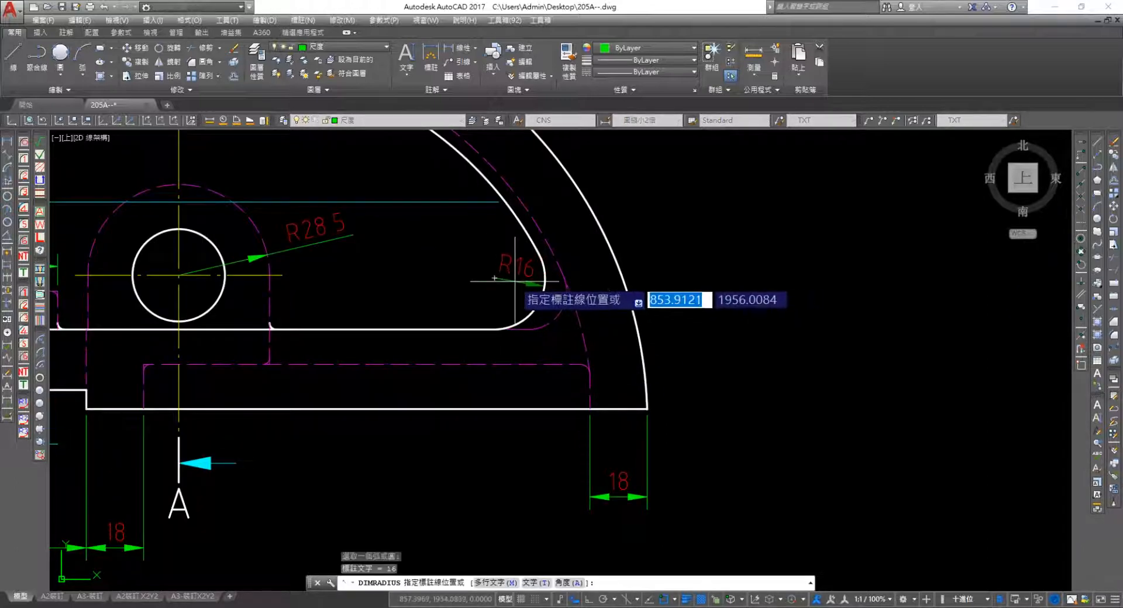
{"action": "left_click", "coordinate": [516, 279]}
{"action": "key", "text": "Return"}
{"action": "left_click", "coordinate": [559, 316]}
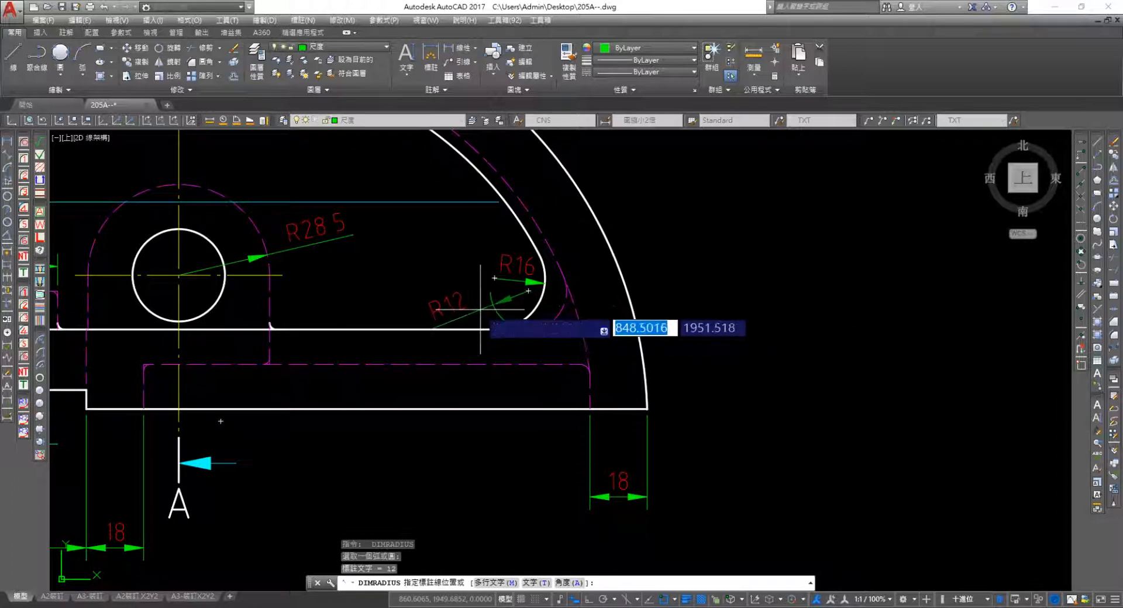
{"action": "left_click", "coordinate": [592, 311]}
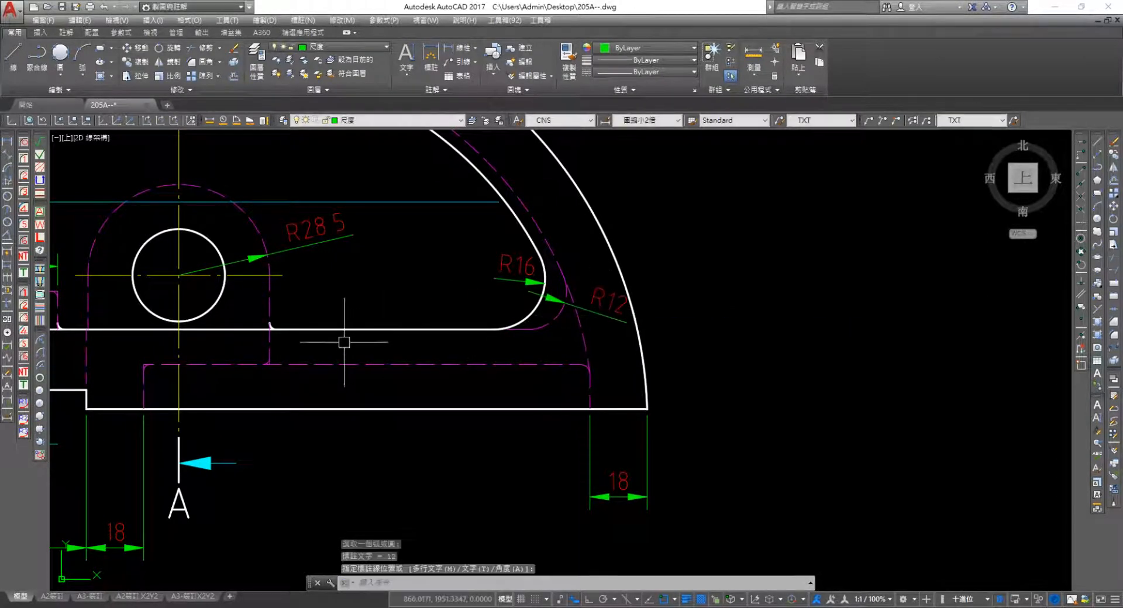
Add radius dimensions to the cavity's large right-hand inner arc and to the body's large outer arc
{"action": "key", "text": "Return"}
{"action": "scroll", "coordinate": [455, 219], "scroll_direction": "up", "scroll_amount": 2}
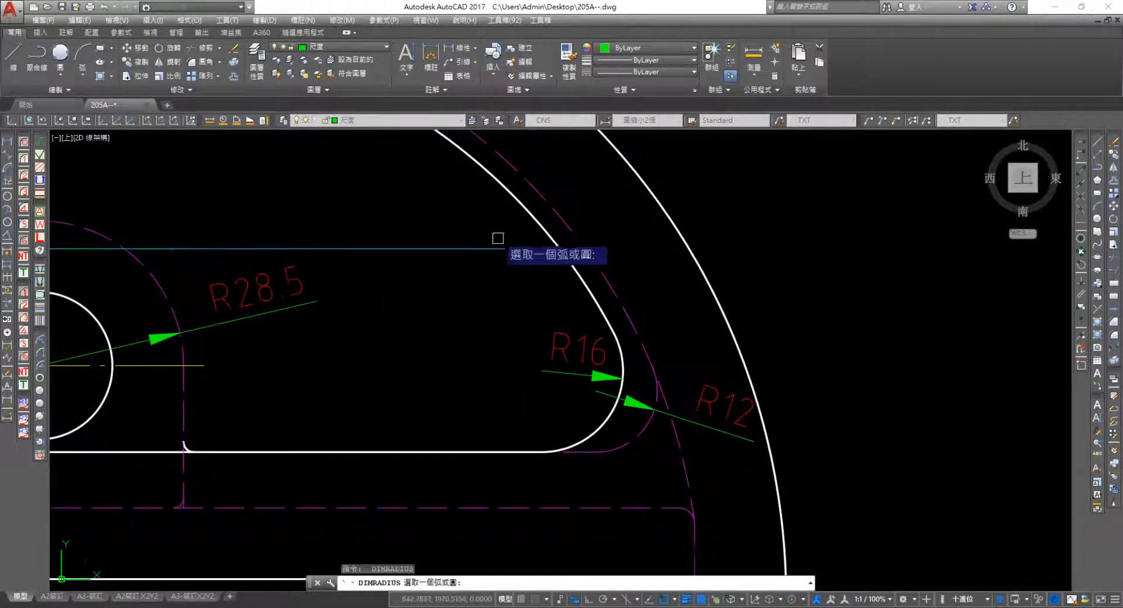
{"action": "left_click", "coordinate": [515, 204]}
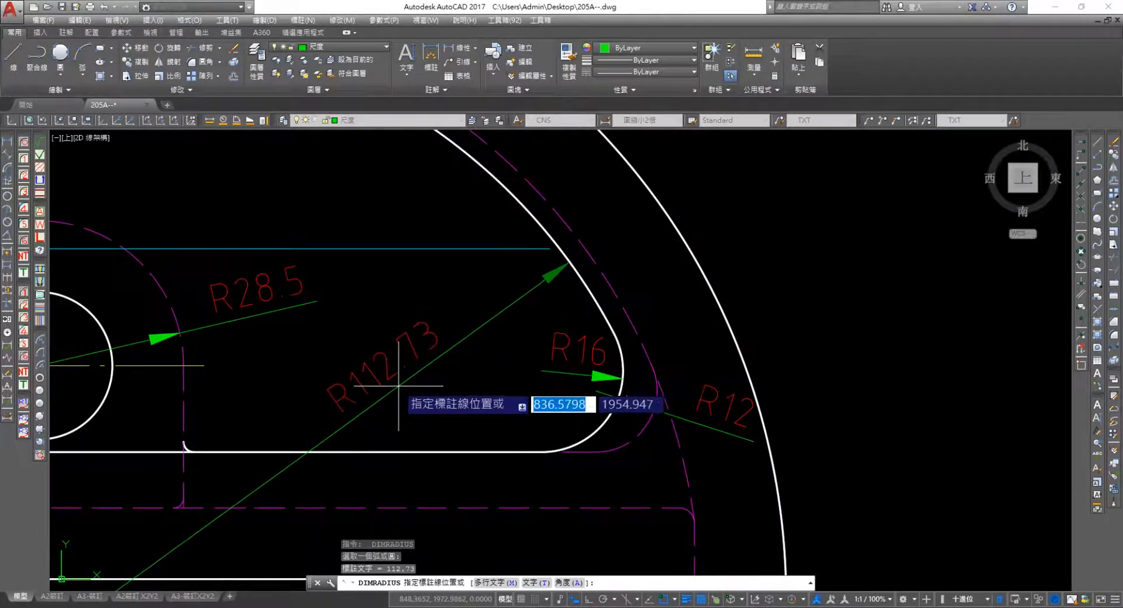
{"action": "left_click", "coordinate": [392, 379]}
{"action": "key", "text": "Return"}
{"action": "middle_click_drag", "start_coordinate": [432, 362], "coordinate": [472, 296]}
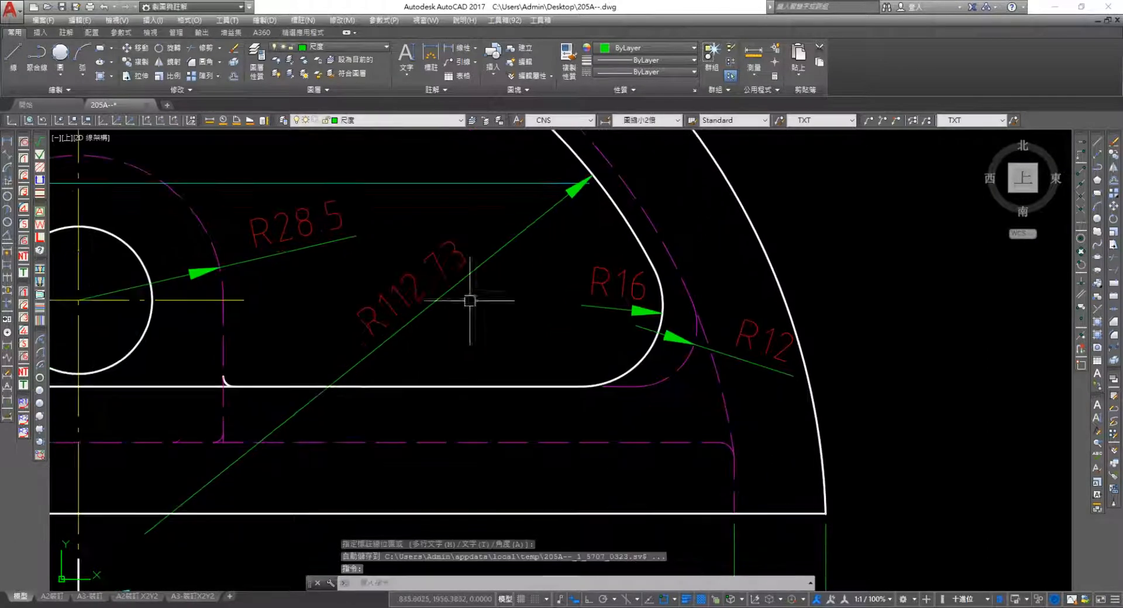
{"action": "left_click", "coordinate": [727, 187]}
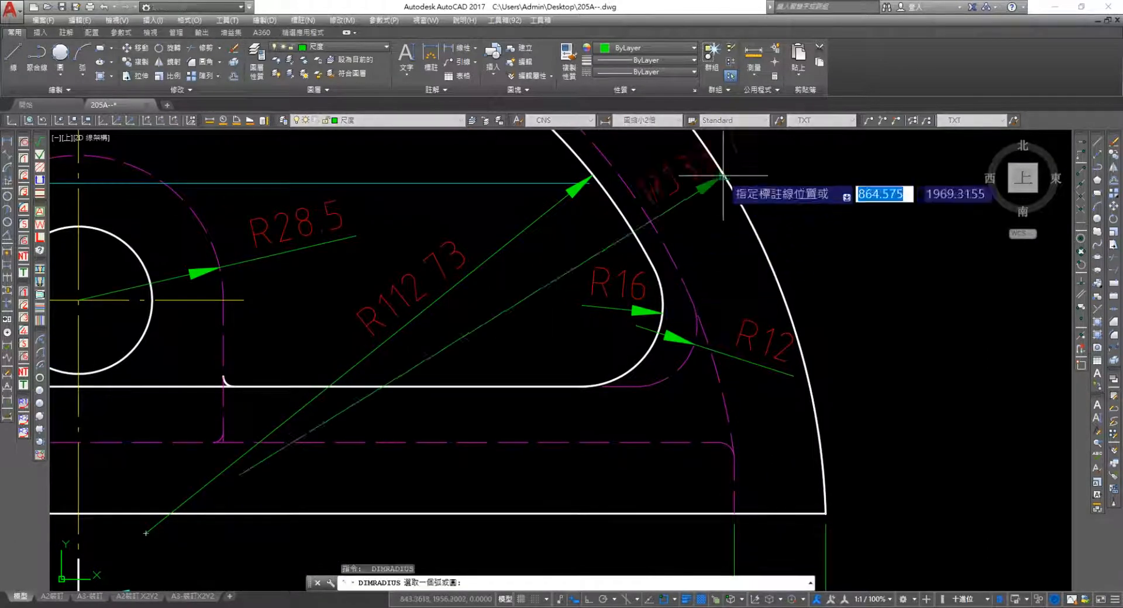
{"action": "left_click", "coordinate": [544, 293]}
{"action": "key", "text": "Escape"}
Set the precision of the large outer arc's radius dimension to one decimal place (0.0)
{"action": "left_click", "coordinate": [531, 290]}
{"action": "right_click", "coordinate": [529, 290]}
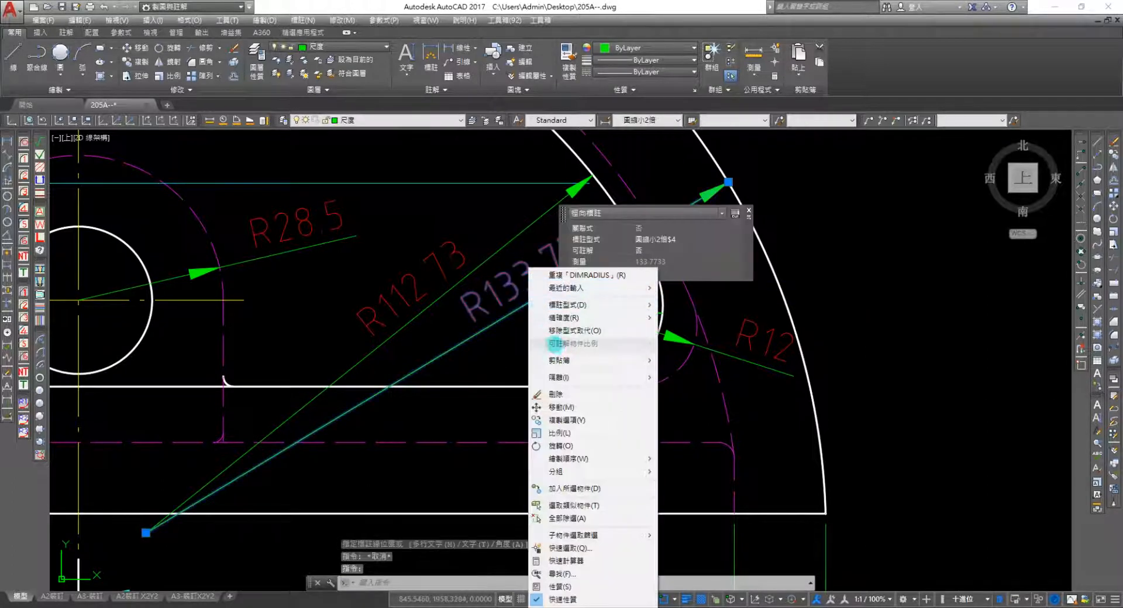
{"action": "mouse_move", "coordinate": [579, 318]}
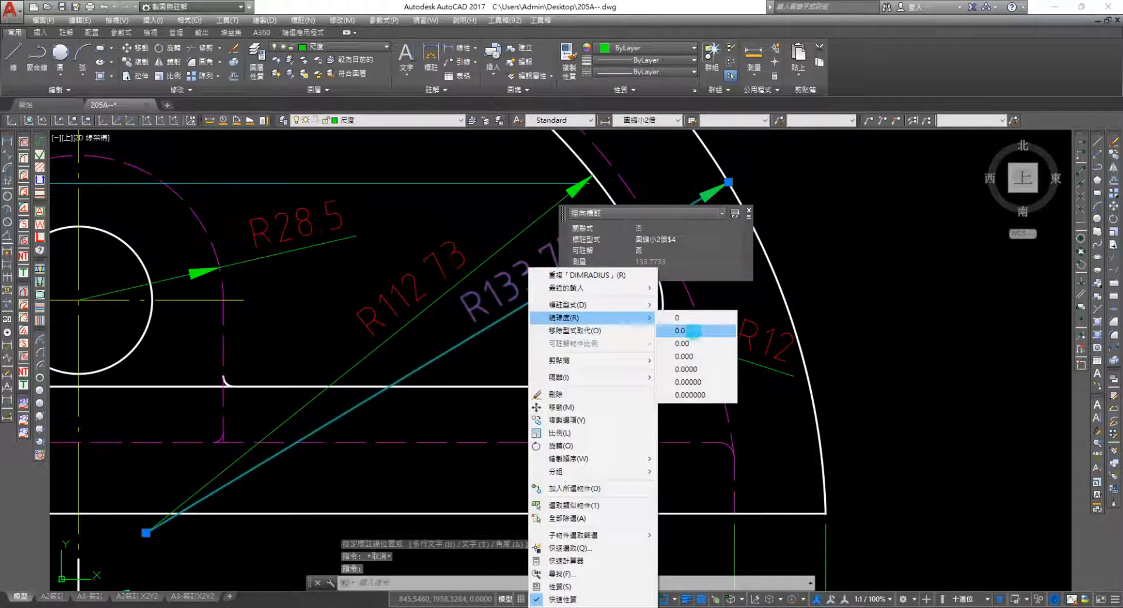
{"action": "left_click", "coordinate": [693, 330]}
Set the precision of the large inner arc's radius dimension to whole numbers (0)
{"action": "left_click", "coordinate": [427, 307]}
{"action": "right_click", "coordinate": [405, 270]}
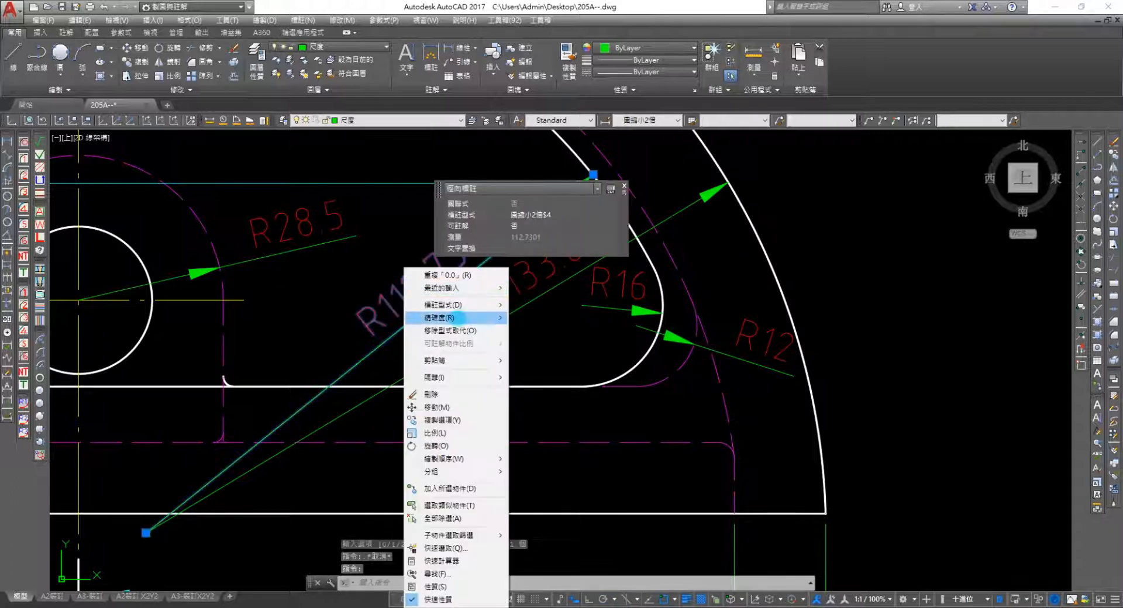
{"action": "mouse_move", "coordinate": [459, 318]}
{"action": "left_click", "coordinate": [538, 318]}
{"action": "middle_click_drag", "start_coordinate": [499, 329], "coordinate": [509, 306]}
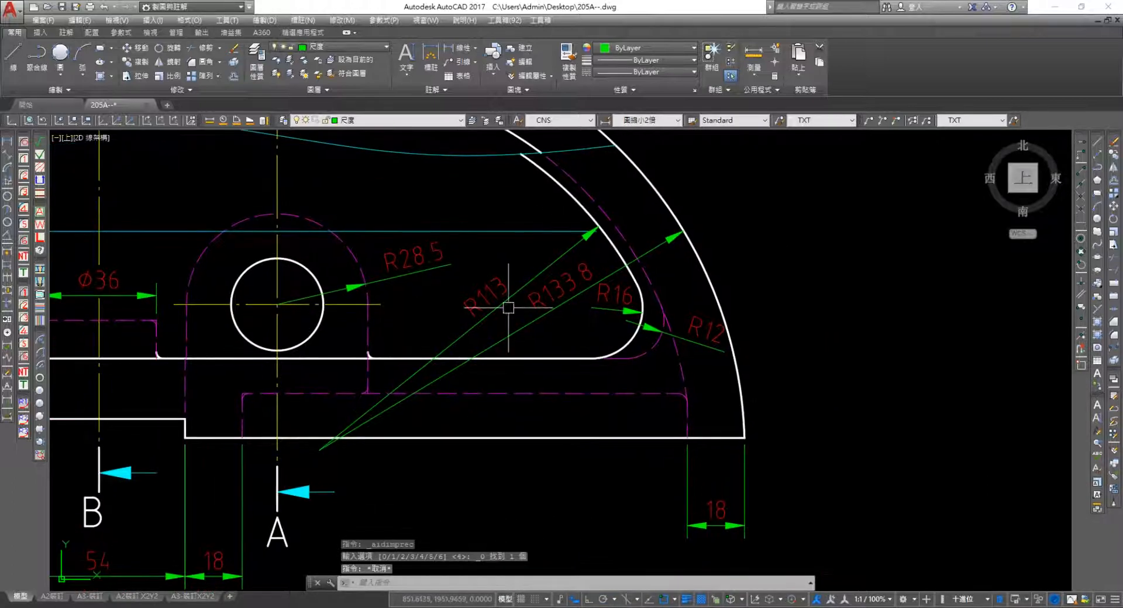
Set the precision of the large inner arc's radius dimension to one decimal place (0.0)
{"action": "left_click", "coordinate": [491, 314]}
{"action": "right_click", "coordinate": [483, 268]}
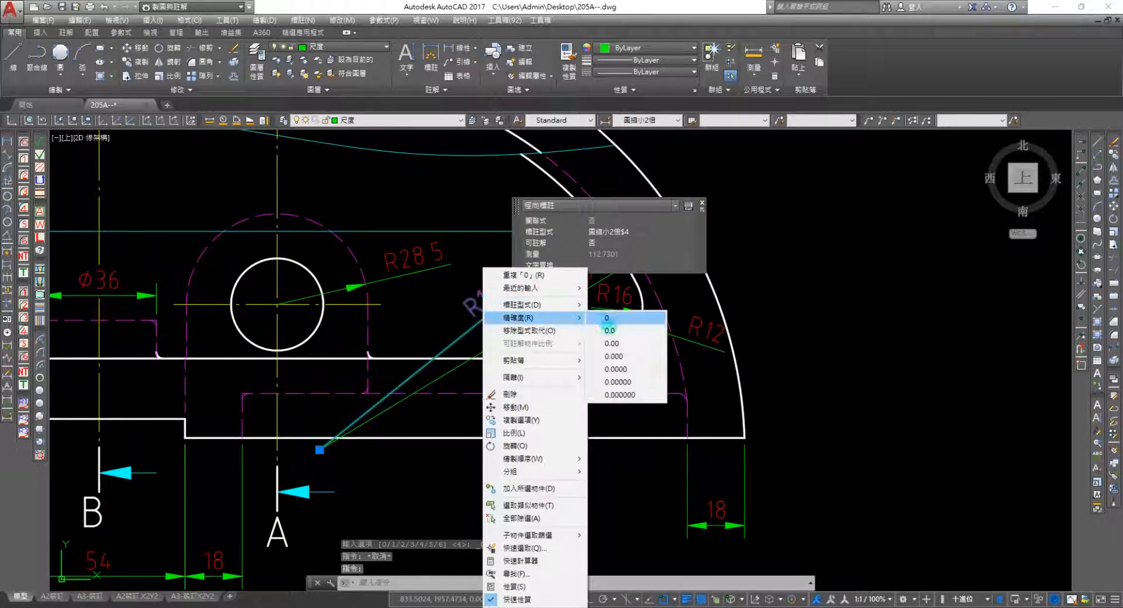
{"action": "left_click", "coordinate": [609, 331]}
Examine the front view's dimensions for completeness and locate the undimensioned top view
{"action": "scroll", "coordinate": [747, 308], "scroll_direction": "down", "scroll_amount": 3}
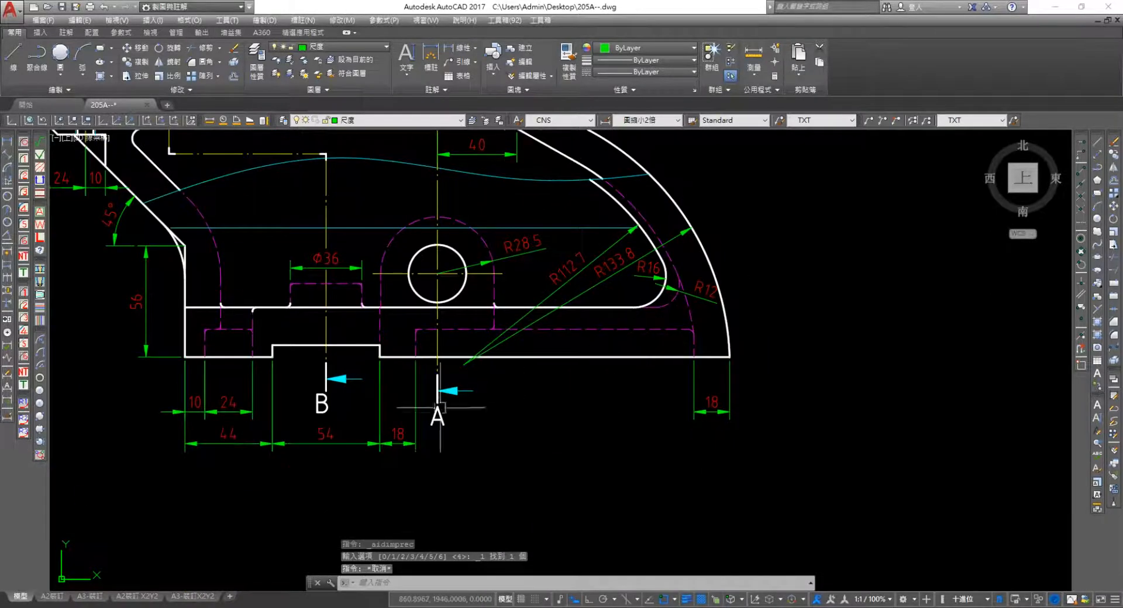
{"action": "scroll", "coordinate": [613, 348], "scroll_direction": "up", "scroll_amount": 5}
{"action": "scroll", "coordinate": [778, 367], "scroll_direction": "down", "scroll_amount": 3}
{"action": "middle_click_drag", "start_coordinate": [928, 328], "coordinate": [698, 375]}
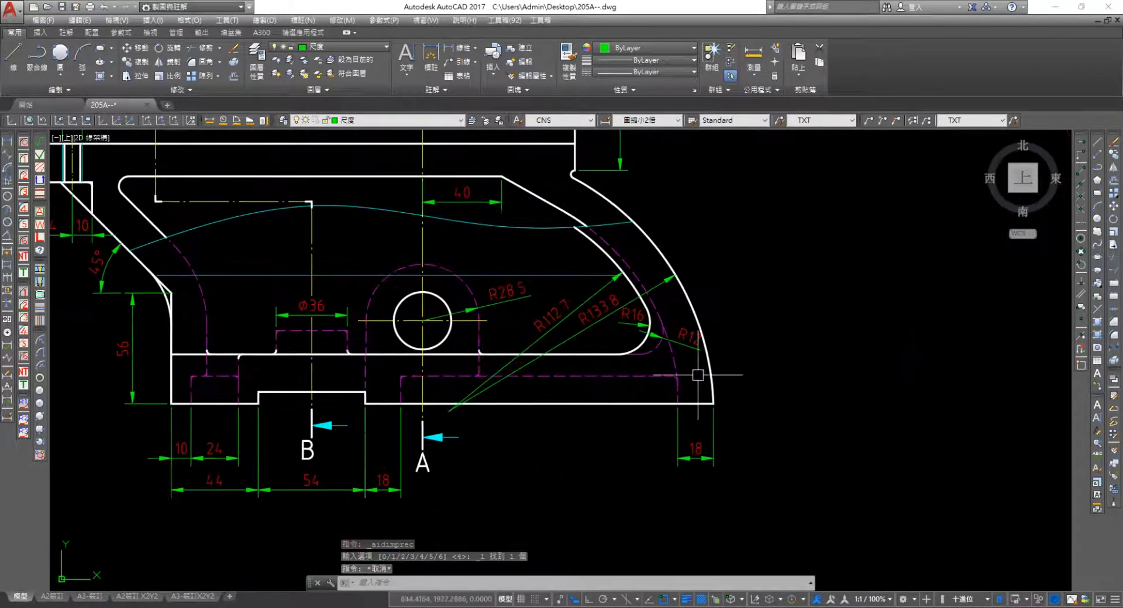
{"action": "scroll", "coordinate": [728, 284], "scroll_direction": "up", "scroll_amount": 3}
{"action": "scroll", "coordinate": [637, 351], "scroll_direction": "down", "scroll_amount": 3}
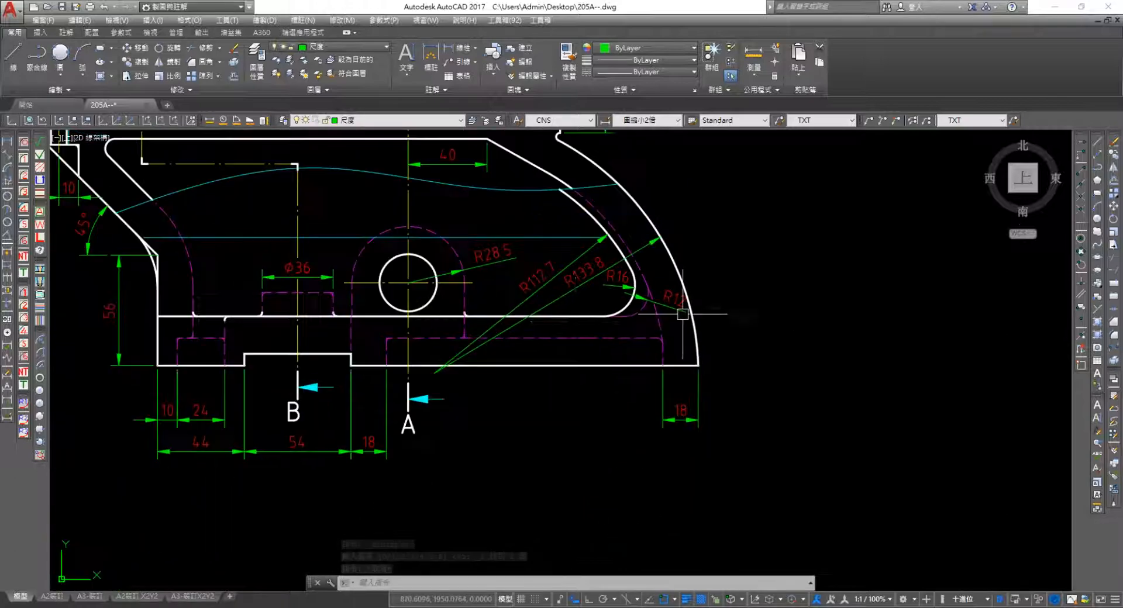
{"action": "mouse_move", "coordinate": [443, 312]}
{"action": "middle_mouse_down"}
{"action": "mouse_move", "coordinate": [378, 436]}
{"action": "mouse_move", "coordinate": [431, 435]}
{"action": "mouse_move", "coordinate": [495, 552]}
{"action": "middle_mouse_up"}
{"action": "scroll", "coordinate": [610, 395], "scroll_direction": "up", "scroll_amount": 2}
{"action": "mouse_move", "coordinate": [635, 379]}
{"action": "middle_mouse_down"}
{"action": "mouse_move", "coordinate": [645, 571]}
{"action": "mouse_move", "coordinate": [786, 453]}
{"action": "mouse_move", "coordinate": [464, 409]}
{"action": "mouse_move", "coordinate": [514, 374]}
{"action": "mouse_move", "coordinate": [396, 423]}
{"action": "middle_mouse_up"}
{"action": "scroll", "coordinate": [787, 452], "scroll_direction": "down", "scroll_amount": 2}
{"action": "scroll", "coordinate": [318, 290], "scroll_direction": "down", "scroll_amount": 5}
{"action": "middle_click_drag", "start_coordinate": [318, 289], "coordinate": [559, 467]}
{"action": "scroll", "coordinate": [412, 380], "scroll_direction": "up", "scroll_amount": 4}
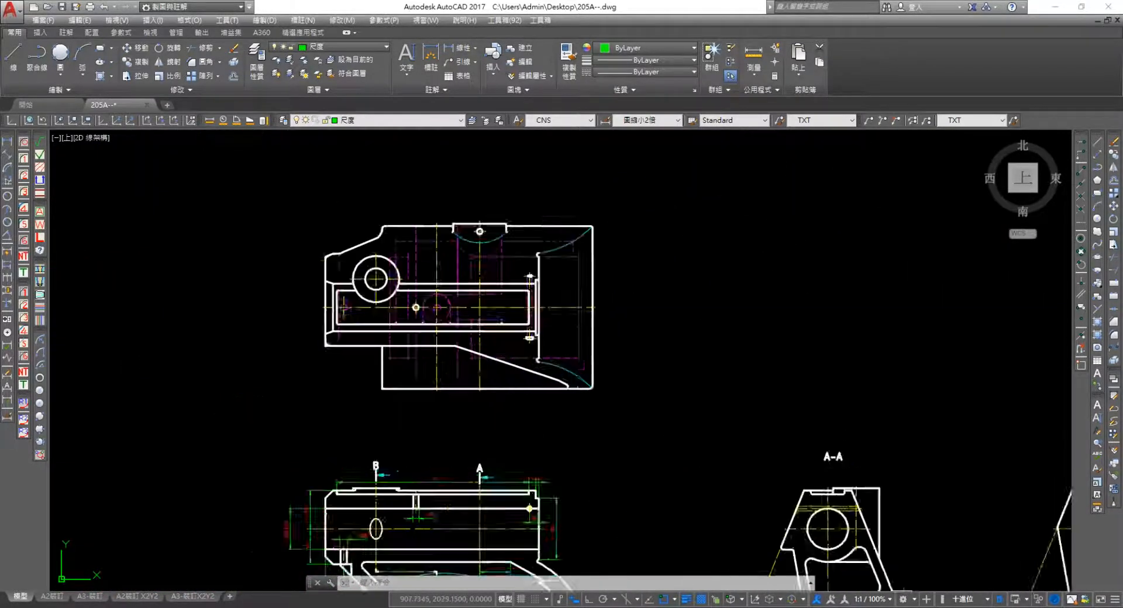
Add a horizontal linear dimension below the top view from the section-A centreline to the vertical edge at the small relief notch
{"action": "middle_click_drag", "start_coordinate": [402, 331], "coordinate": [303, 265]}
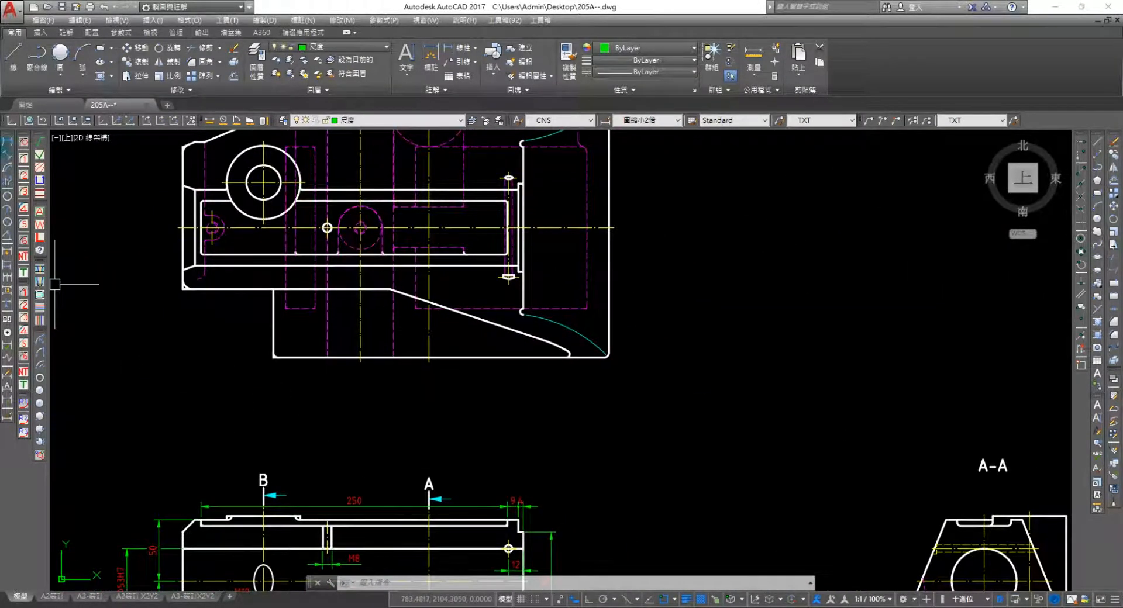
{"action": "left_click", "coordinate": [7, 141]}
{"action": "scroll", "coordinate": [513, 299], "scroll_direction": "up", "scroll_amount": 4}
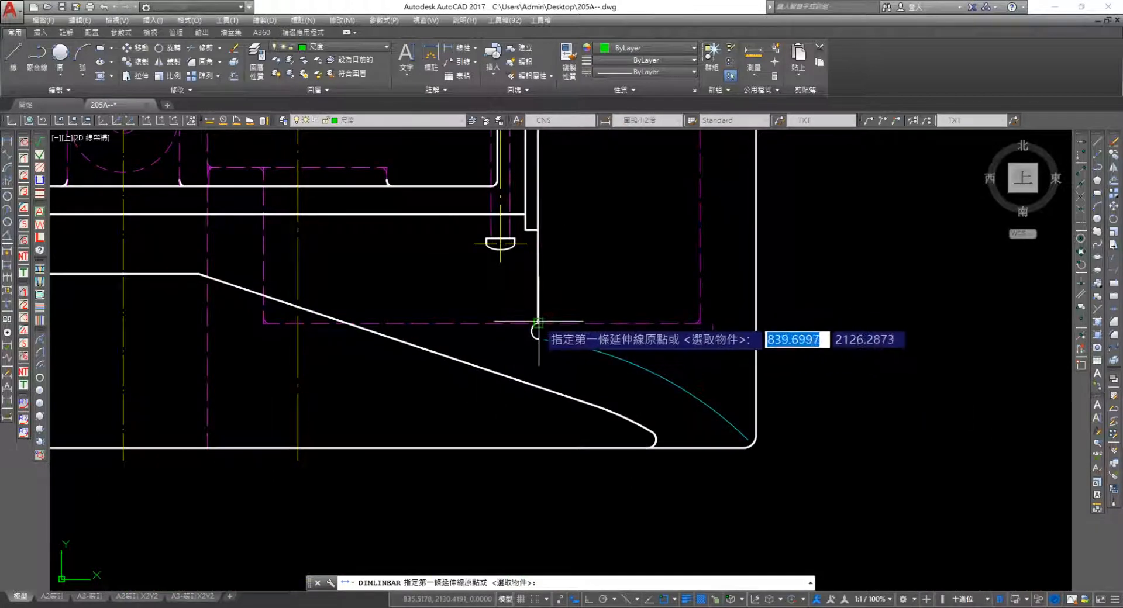
{"action": "left_click", "coordinate": [538, 322]}
{"action": "middle_click_drag", "start_coordinate": [298, 467], "coordinate": [436, 325]}
{"action": "left_click", "coordinate": [677, 197]}
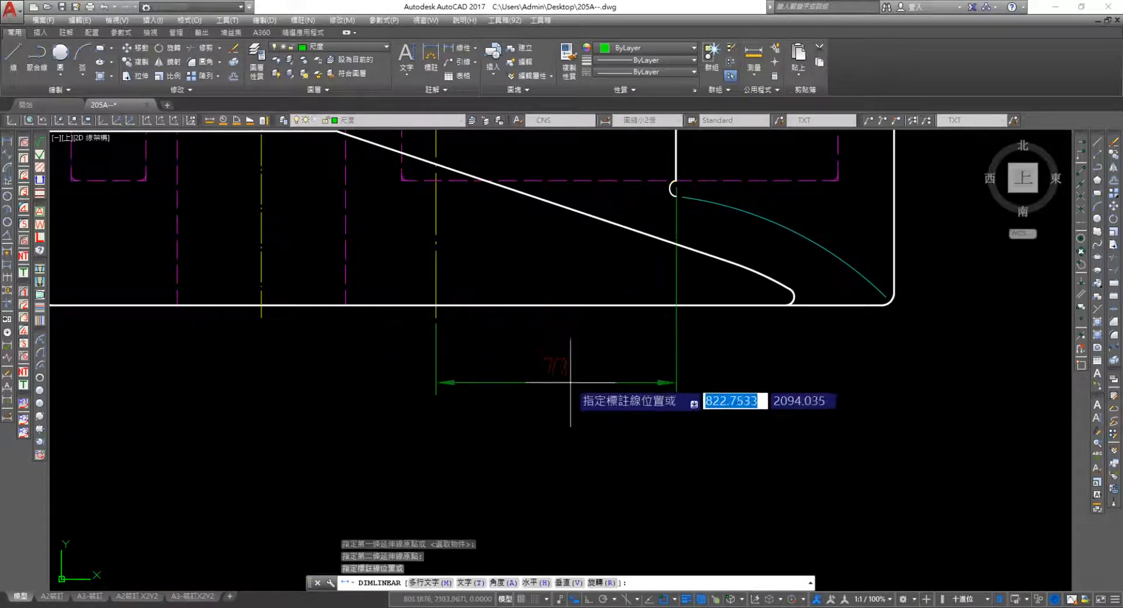
{"action": "left_click", "coordinate": [549, 387]}
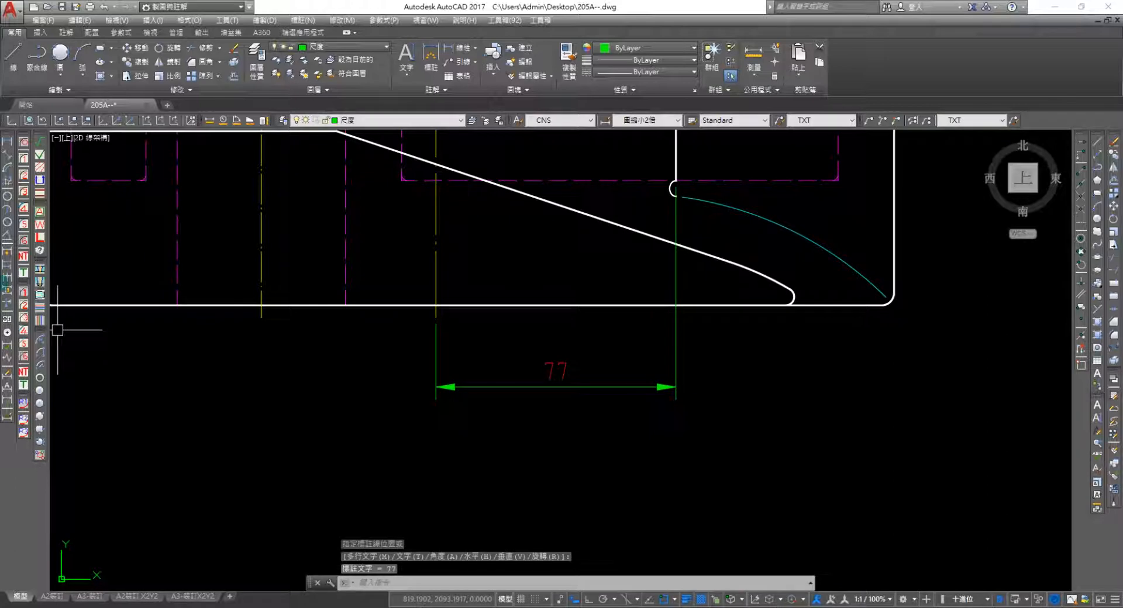
Continue the top view's horizontal dimension chain leftward to the hidden circle's centreline and the round boss's centreline
{"action": "left_click", "coordinate": [7, 278]}
{"action": "left_click", "coordinate": [261, 318]}
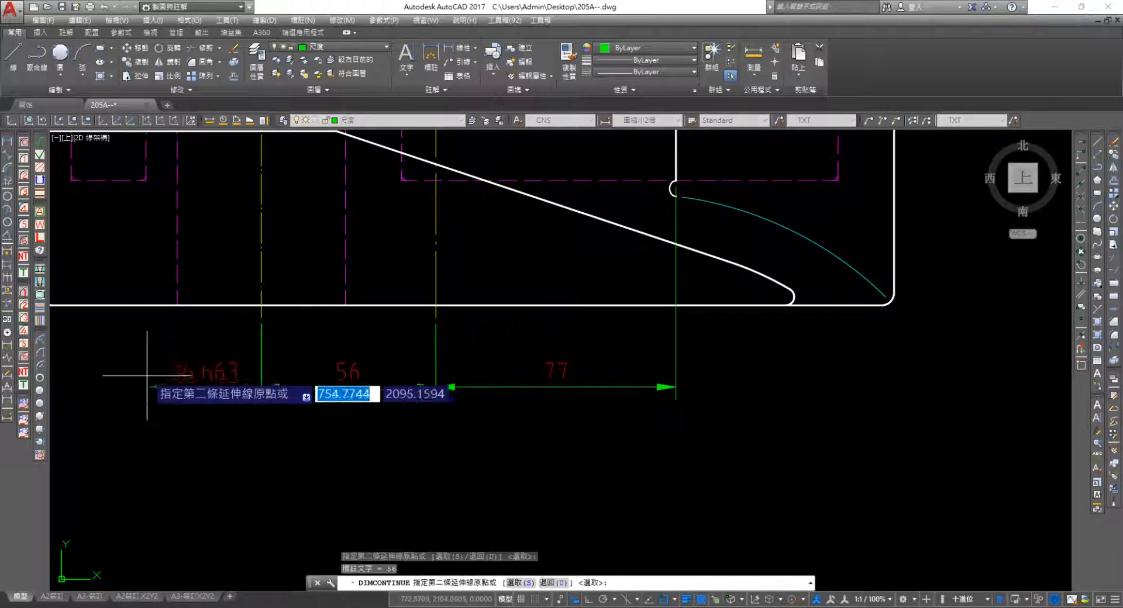
{"action": "scroll", "coordinate": [155, 377], "scroll_direction": "down", "scroll_amount": 2}
{"action": "middle_click_drag", "start_coordinate": [159, 377], "coordinate": [423, 453]}
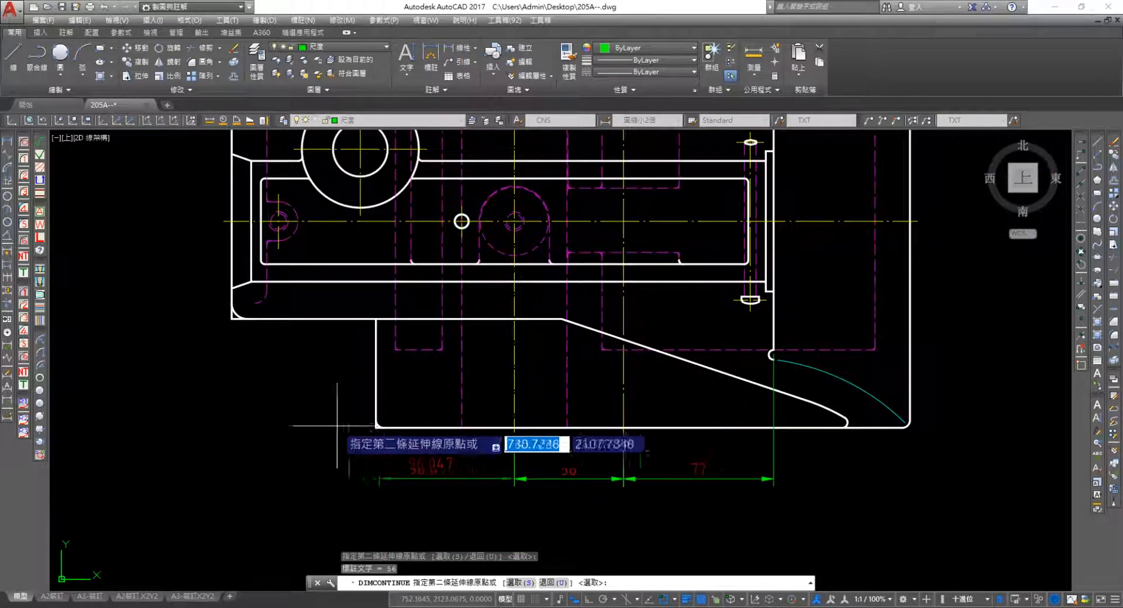
{"action": "middle_click_drag", "start_coordinate": [337, 430], "coordinate": [450, 413]}
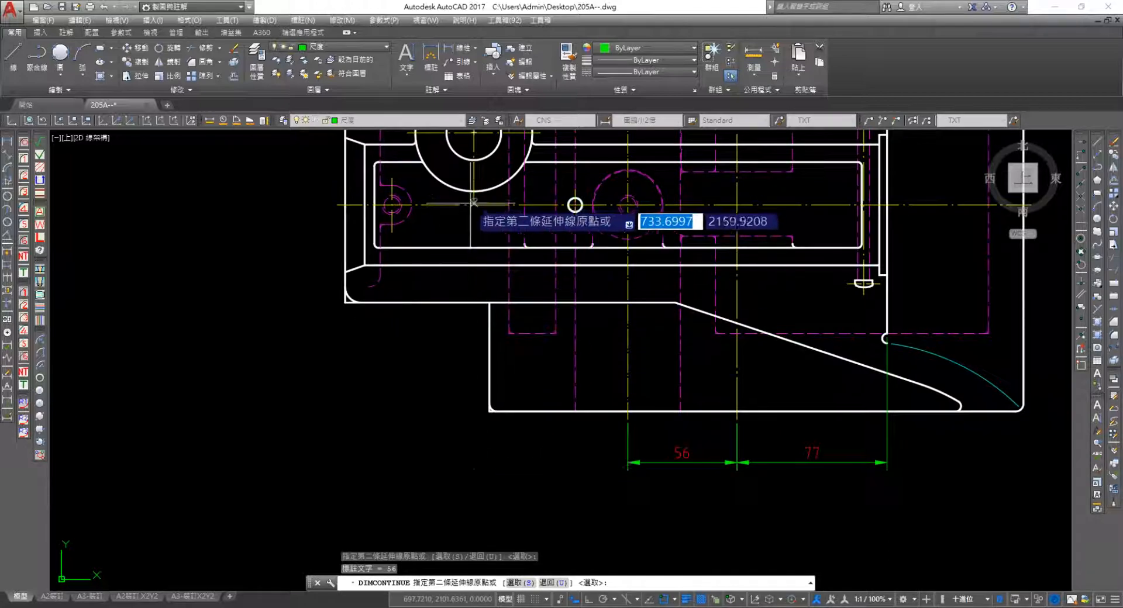
{"action": "scroll", "coordinate": [425, 325], "scroll_direction": "up", "scroll_amount": 1}
{"action": "scroll", "coordinate": [409, 319], "scroll_direction": "down", "scroll_amount": 1}
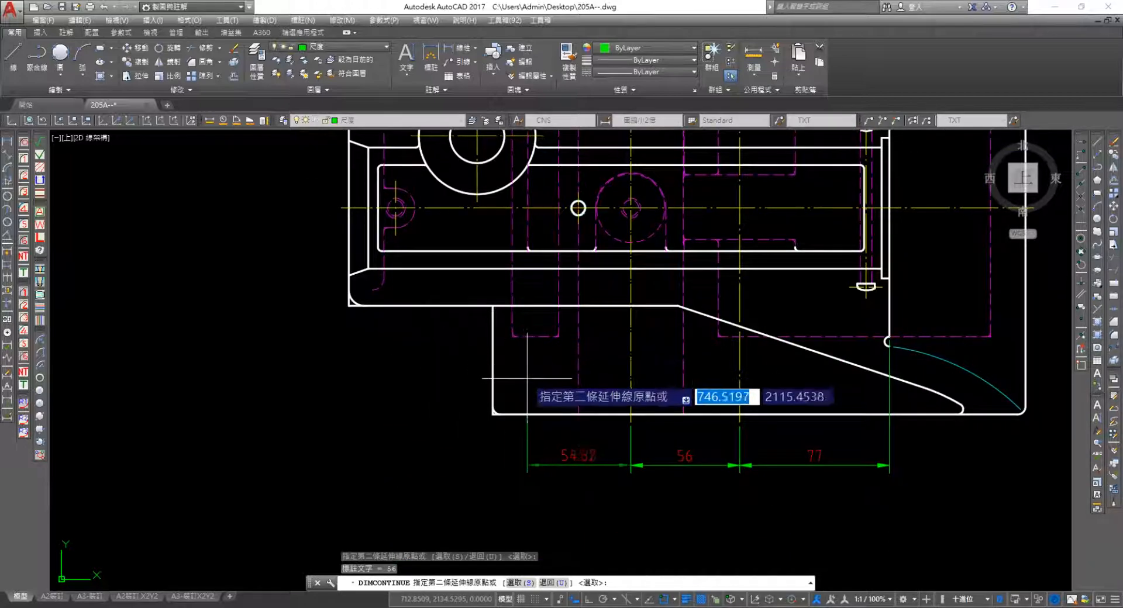
{"action": "middle_click_drag", "start_coordinate": [514, 375], "coordinate": [399, 437]}
{"action": "scroll", "coordinate": [483, 384], "scroll_direction": "down", "scroll_amount": 2}
{"action": "middle_click_drag", "start_coordinate": [484, 411], "coordinate": [374, 279]}
{"action": "scroll", "coordinate": [430, 159], "scroll_direction": "up", "scroll_amount": 1}
{"action": "scroll", "coordinate": [370, 240], "scroll_direction": "up", "scroll_amount": 2}
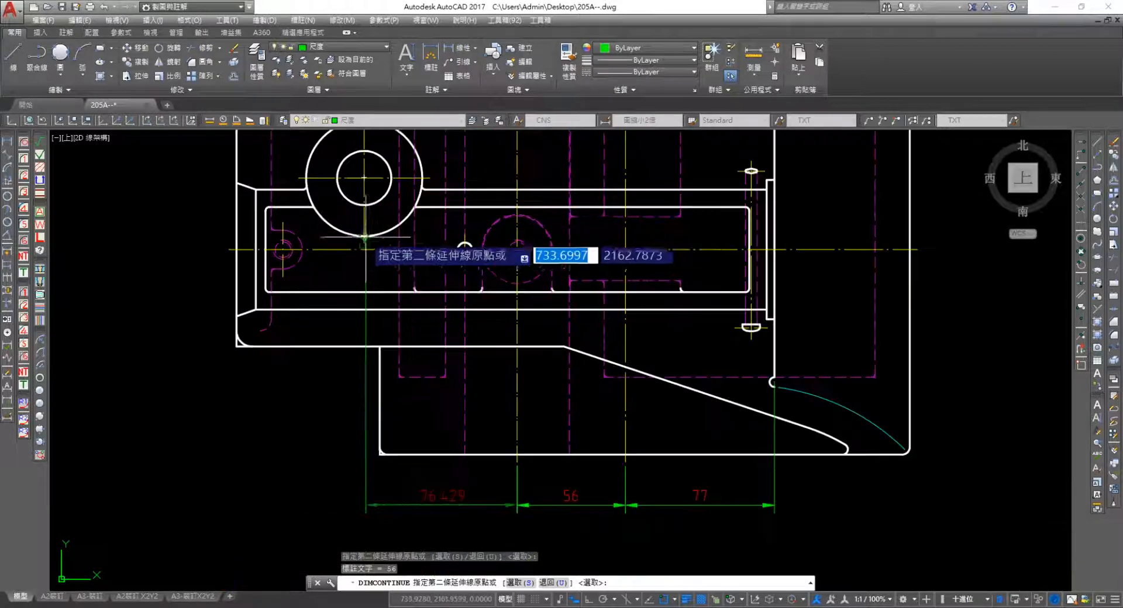
{"action": "scroll", "coordinate": [364, 243], "scroll_direction": "up", "scroll_amount": 5}
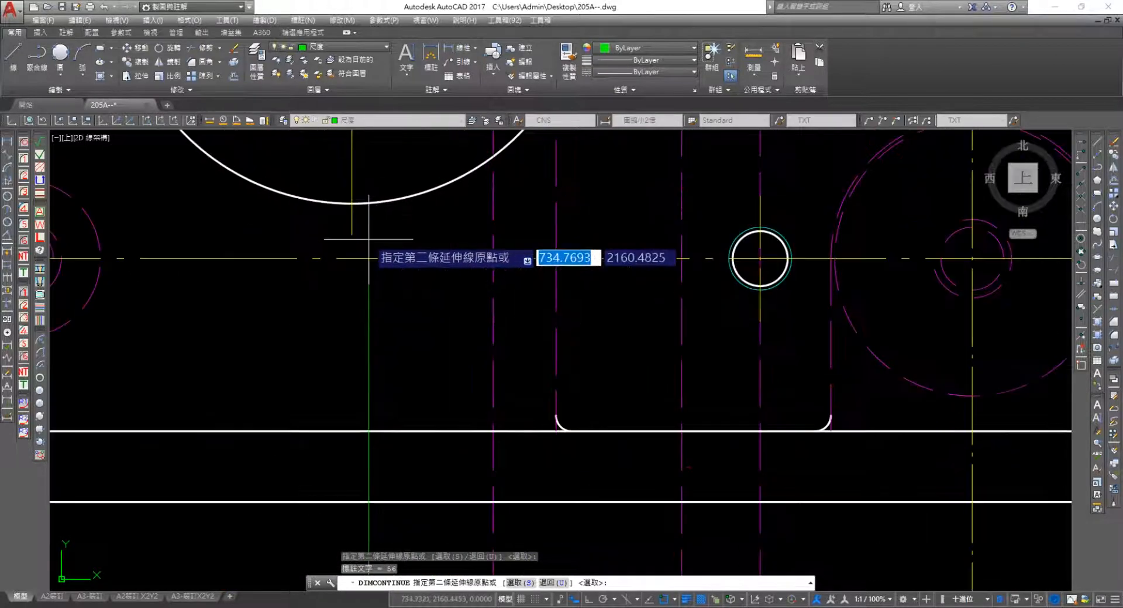
{"action": "scroll", "coordinate": [414, 341], "scroll_direction": "down", "scroll_amount": 6}
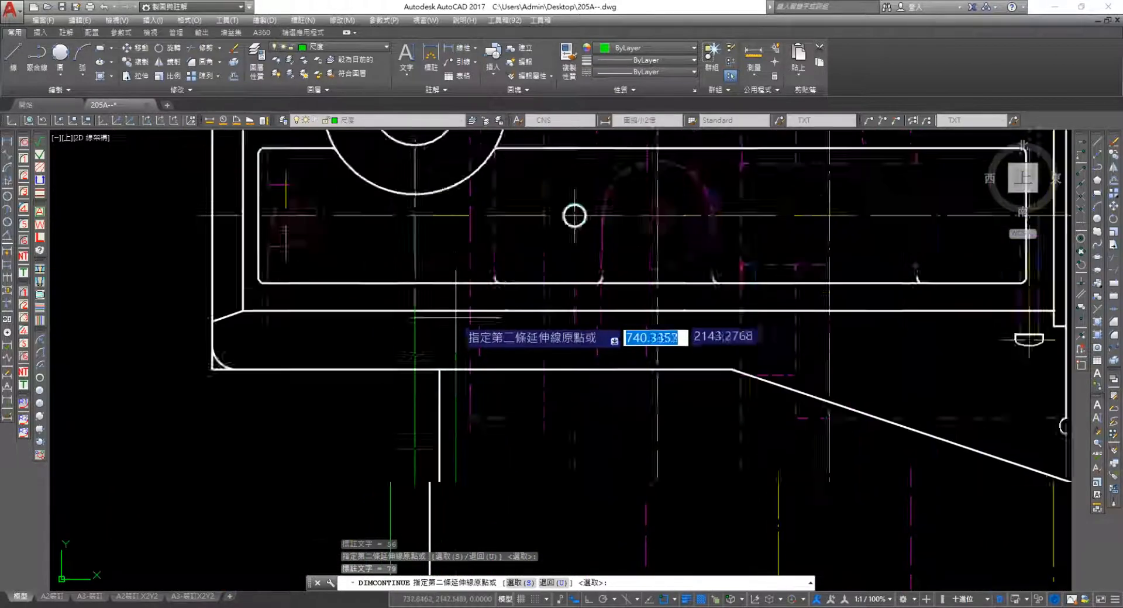
{"action": "scroll", "coordinate": [412, 379], "scroll_direction": "up", "scroll_amount": 1}
{"action": "middle_click_drag", "start_coordinate": [412, 378], "coordinate": [388, 122]}
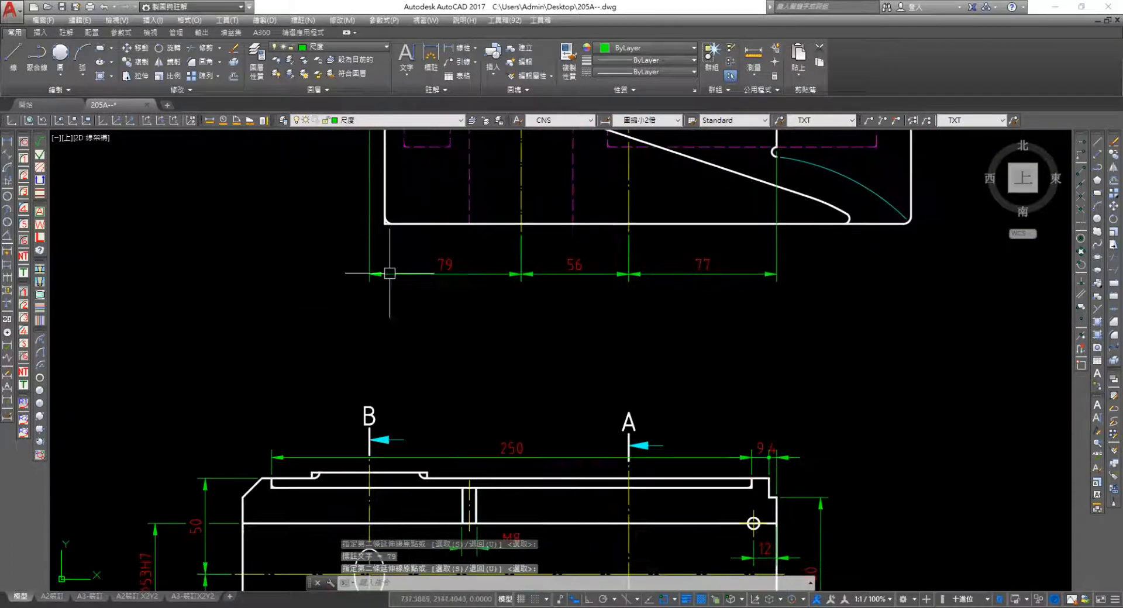
Add a baseline dimension below the chain from the relief-notch edge to the top view's far-left body edge
{"action": "mouse_move", "coordinate": [384, 310]}
{"action": "middle_mouse_down"}
{"action": "mouse_move", "coordinate": [305, 348]}
{"action": "mouse_move", "coordinate": [377, 366]}
{"action": "middle_mouse_up"}
{"action": "scroll", "coordinate": [354, 340], "scroll_direction": "down", "scroll_amount": 2}
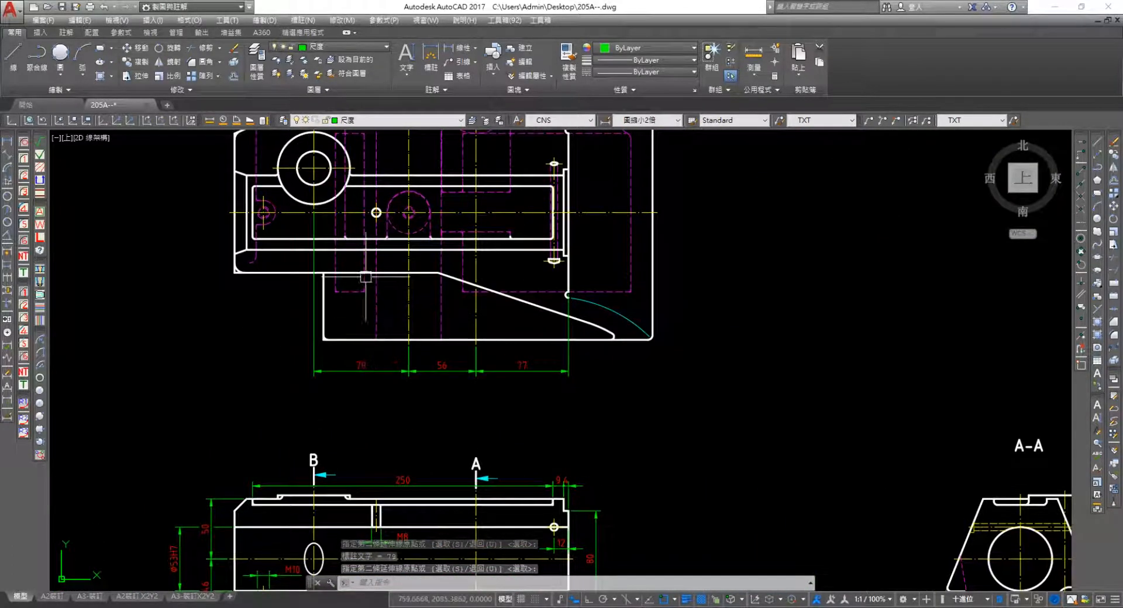
{"action": "middle_click_drag", "start_coordinate": [365, 277], "coordinate": [372, 308]}
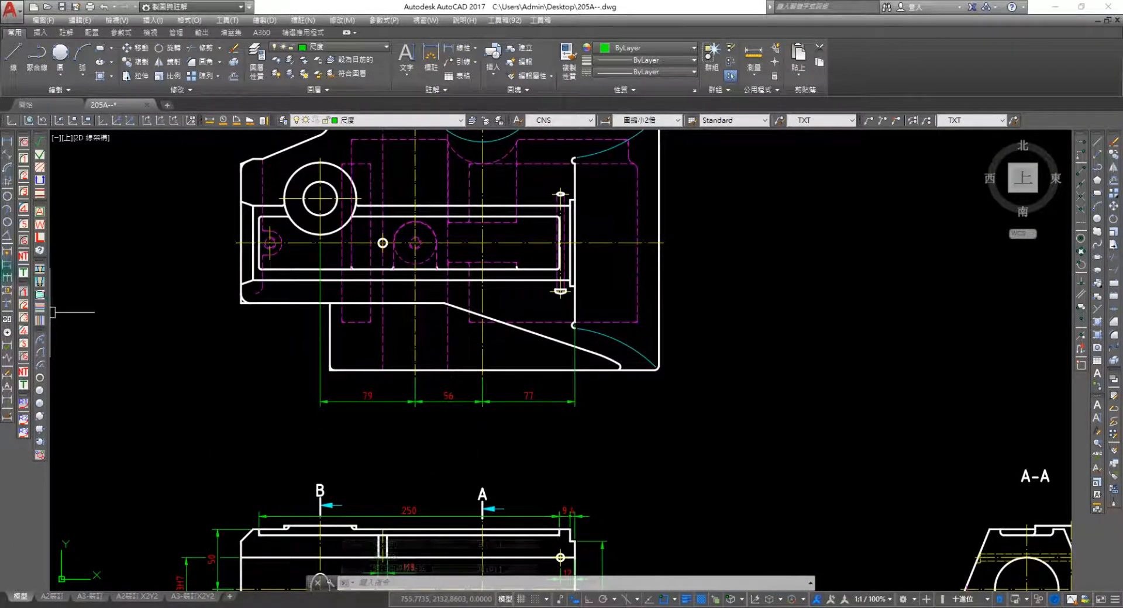
{"action": "left_click", "coordinate": [7, 266]}
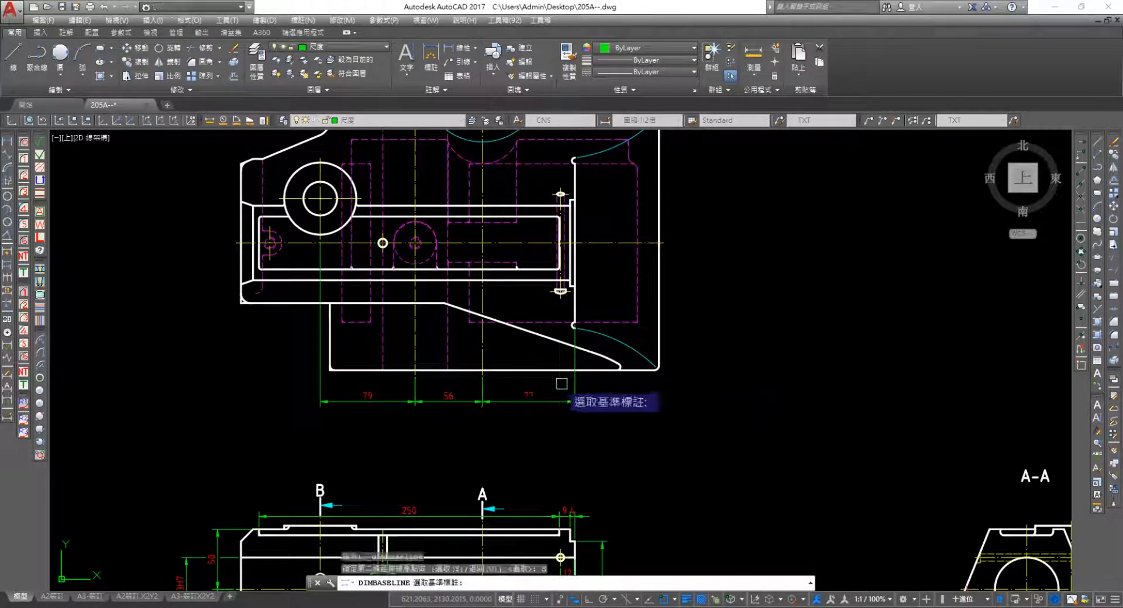
{"action": "left_click", "coordinate": [573, 385]}
{"action": "scroll", "coordinate": [242, 303], "scroll_direction": "up", "scroll_amount": 4}
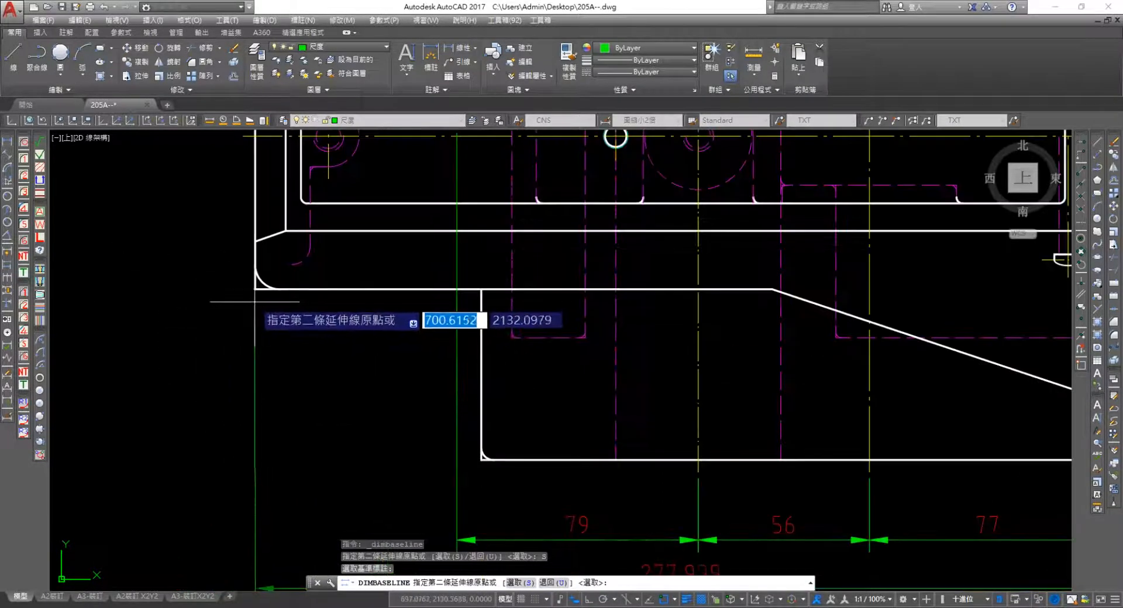
{"action": "left_click", "coordinate": [256, 290]}
{"action": "key", "text": "Escape"}
{"action": "scroll", "coordinate": [371, 374], "scroll_direction": "down", "scroll_amount": 8}
{"action": "scroll", "coordinate": [361, 323], "scroll_direction": "up", "scroll_amount": 4}
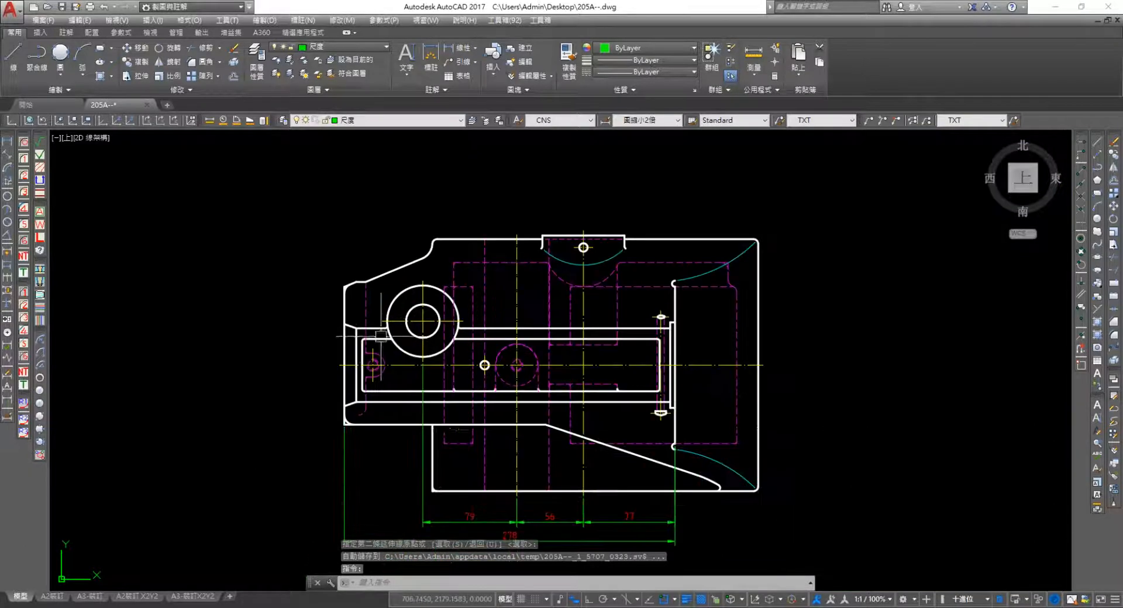
Add a vertical linear dimension left of the top view from the round boss's horizontal centreline to the body's main horizontal centreline
{"action": "mouse_move", "coordinate": [458, 384]}
{"action": "middle_mouse_down"}
{"action": "mouse_move", "coordinate": [433, 234]}
{"action": "mouse_move", "coordinate": [447, 310]}
{"action": "middle_mouse_up"}
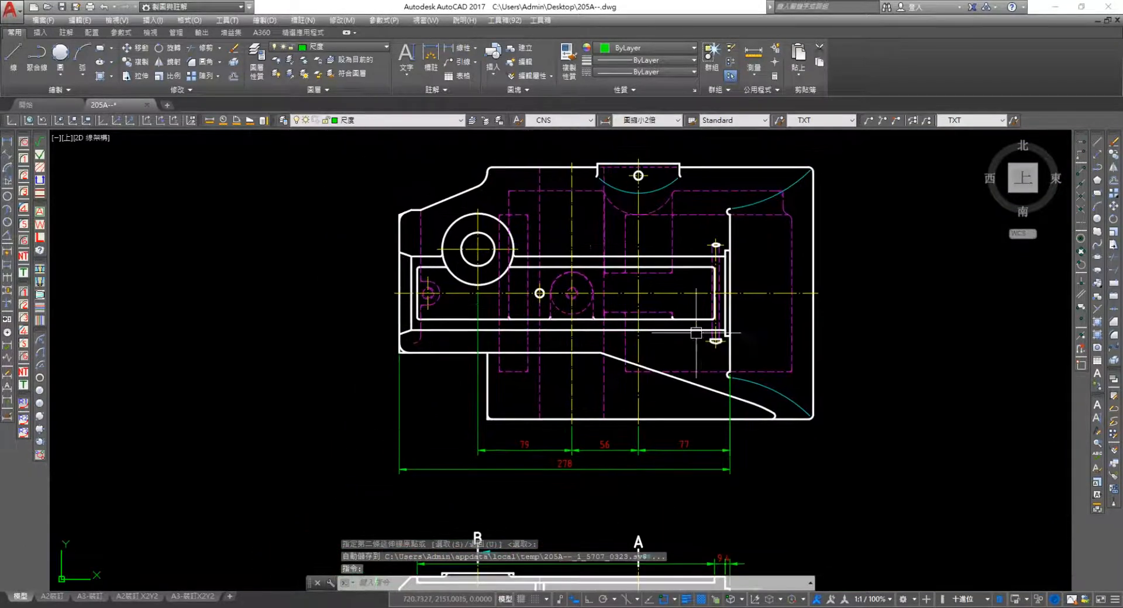
{"action": "mouse_move", "coordinate": [696, 333]}
{"action": "middle_mouse_down"}
{"action": "mouse_move", "coordinate": [541, 284]}
{"action": "mouse_move", "coordinate": [538, 161]}
{"action": "mouse_move", "coordinate": [428, 200]}
{"action": "middle_mouse_up"}
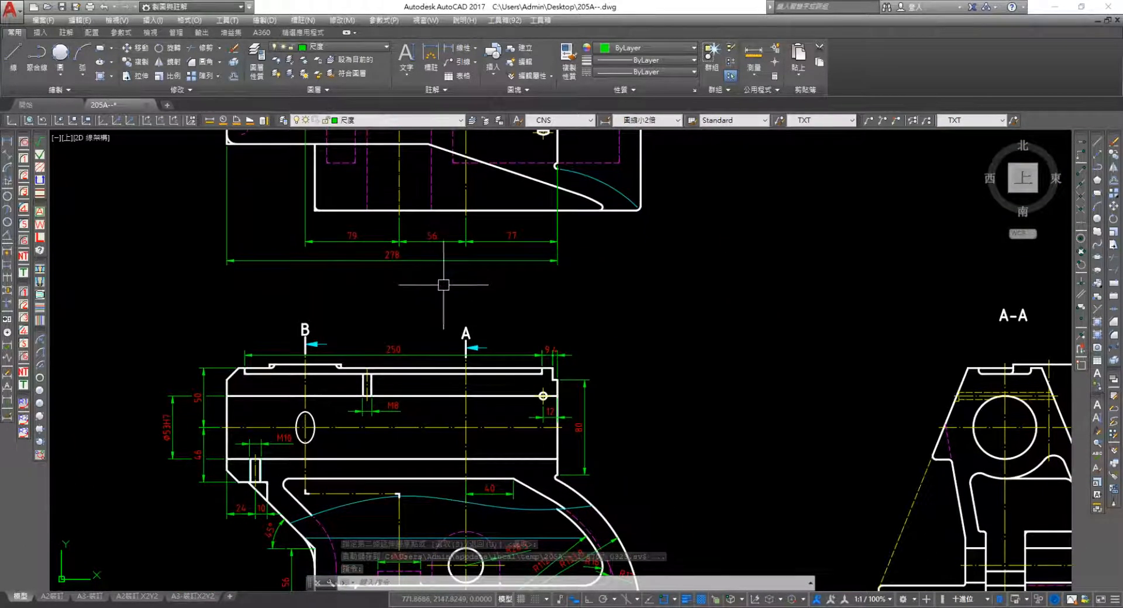
{"action": "middle_click_drag", "start_coordinate": [443, 285], "coordinate": [447, 376]}
{"action": "middle_click_drag", "start_coordinate": [447, 206], "coordinate": [447, 331]}
{"action": "middle_click_drag", "start_coordinate": [364, 316], "coordinate": [441, 328]}
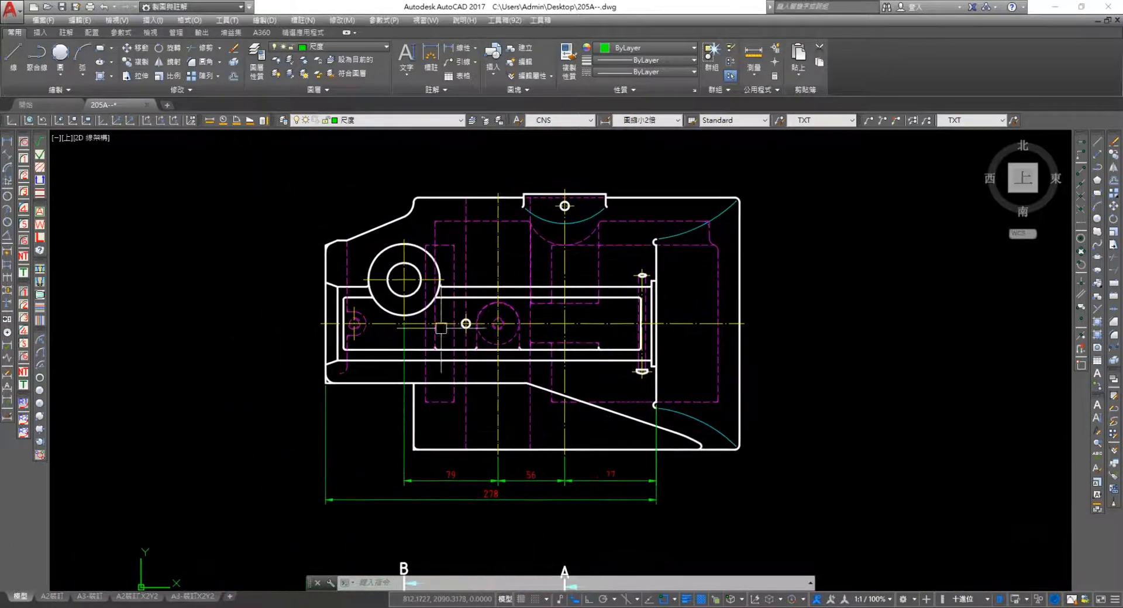
{"action": "left_click", "coordinate": [7, 141]}
{"action": "scroll", "coordinate": [264, 258], "scroll_direction": "up", "scroll_amount": 4}
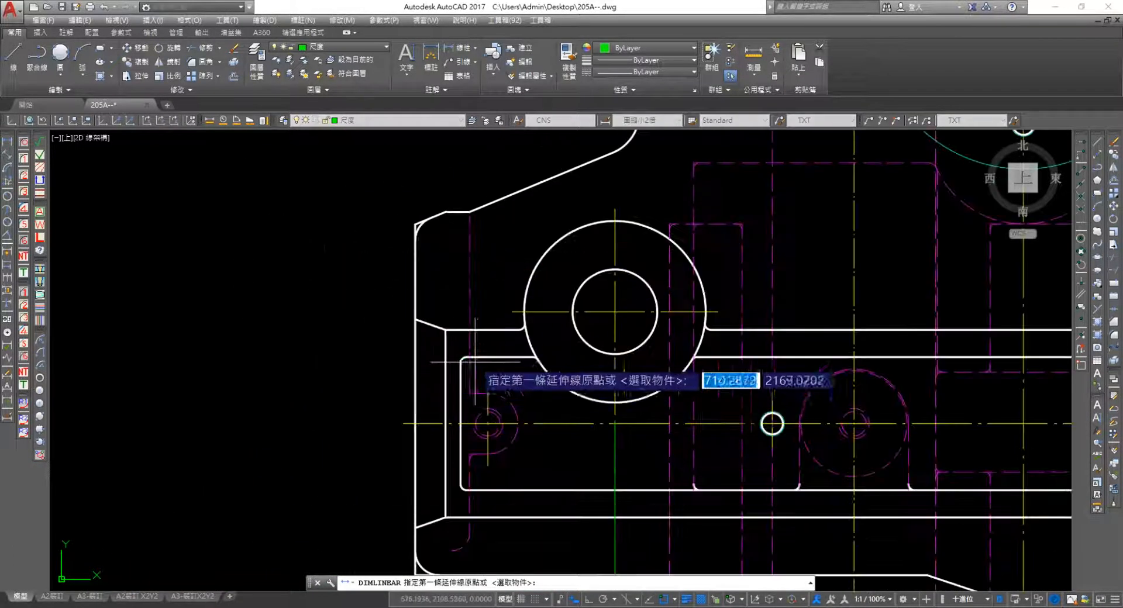
{"action": "left_click", "coordinate": [511, 312]}
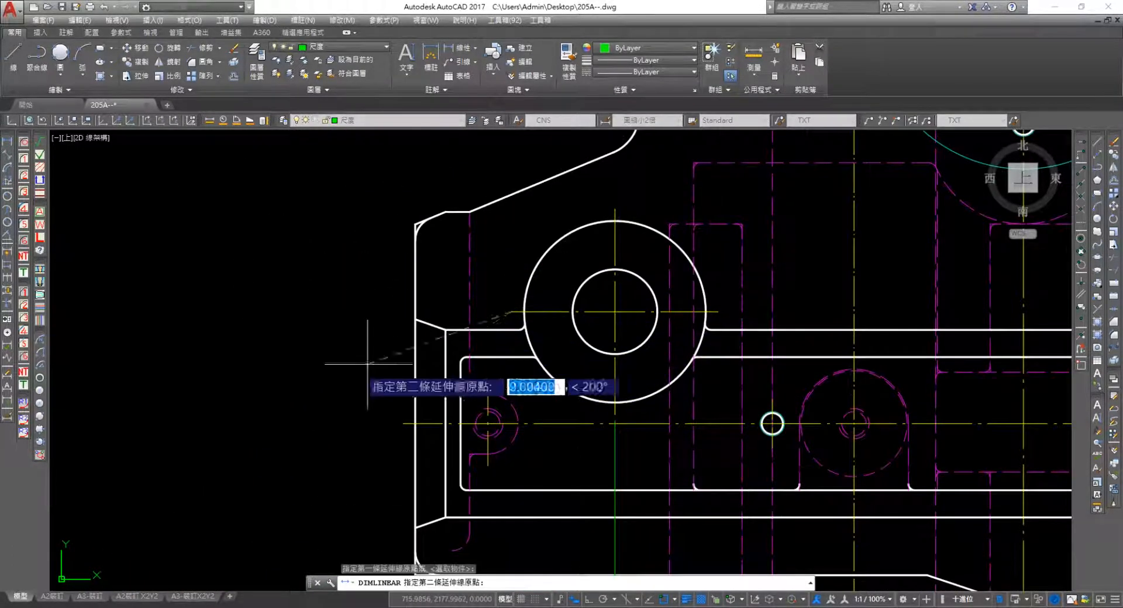
{"action": "left_click", "coordinate": [404, 423]}
{"action": "left_click", "coordinate": [353, 413]}
{"action": "middle_click_drag", "start_coordinate": [353, 412], "coordinate": [350, 330]}
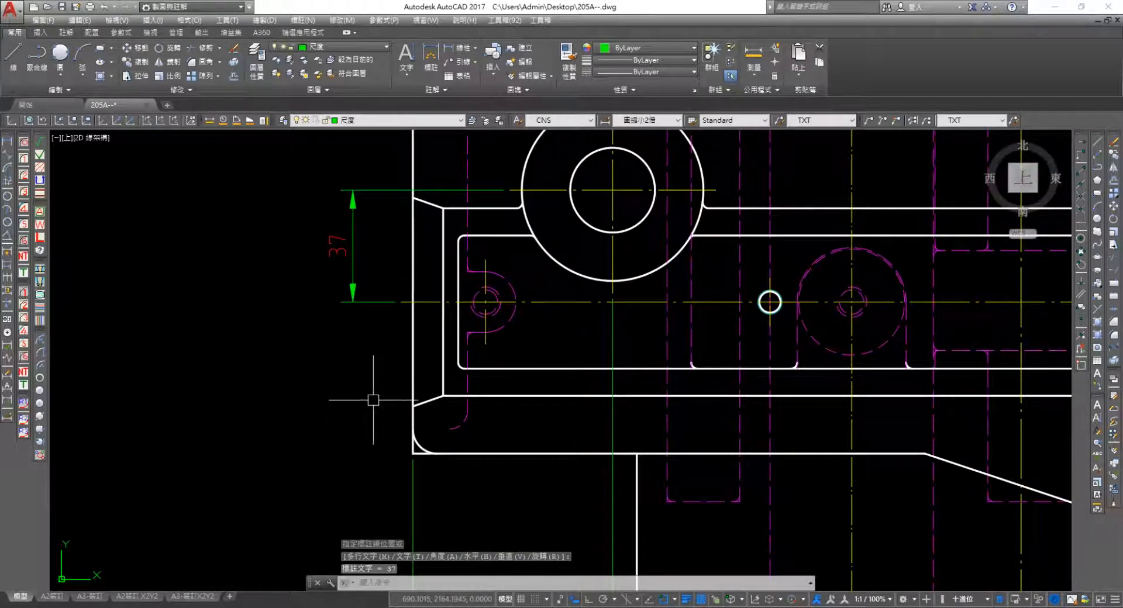
Try continuing the vertical dimension from the main horizontal centreline down to the top view's lower-left body corner
{"action": "middle_click_drag", "start_coordinate": [373, 401], "coordinate": [393, 321]}
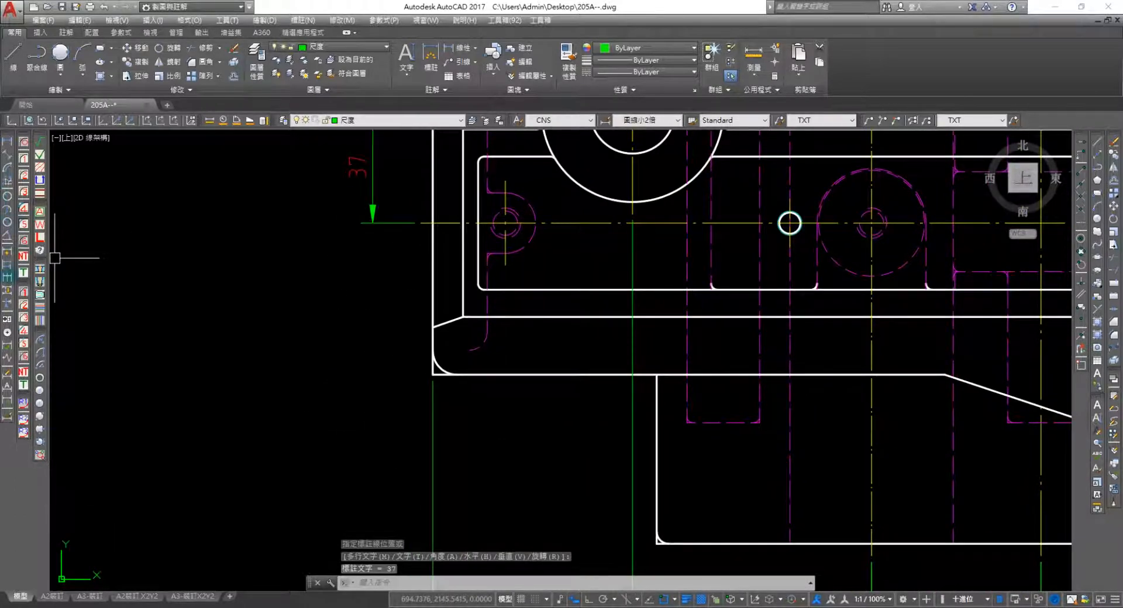
{"action": "left_click", "coordinate": [7, 277]}
{"action": "left_click", "coordinate": [434, 374]}
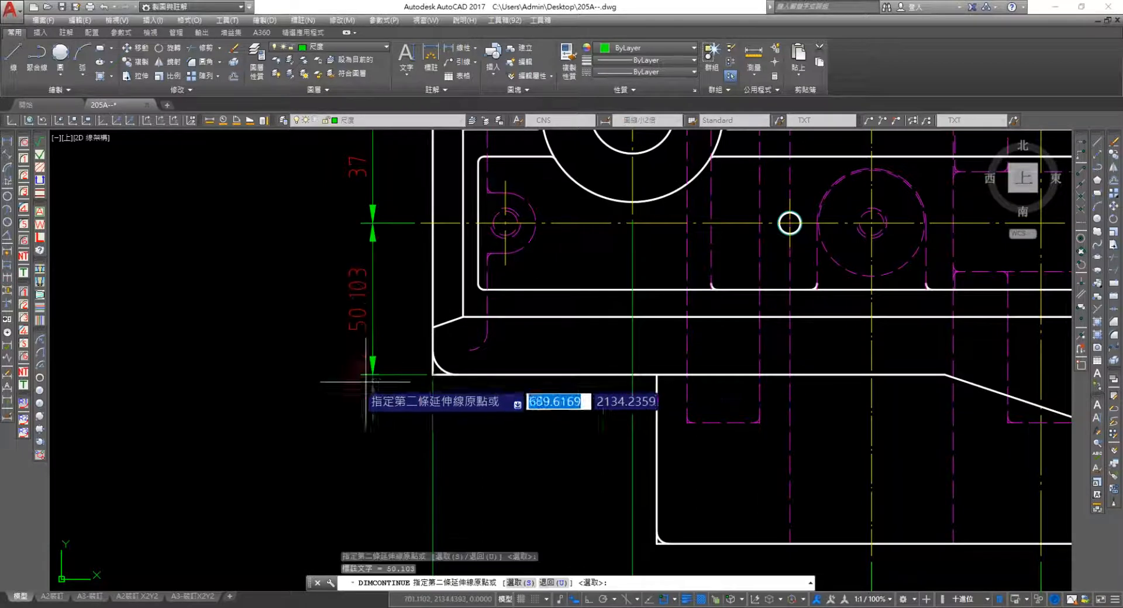
{"action": "key", "text": "Escape"}
Delete the continued dimension between the main centreline and the lower-left body corner
{"action": "scroll", "coordinate": [368, 322], "scroll_direction": "up", "scroll_amount": 10}
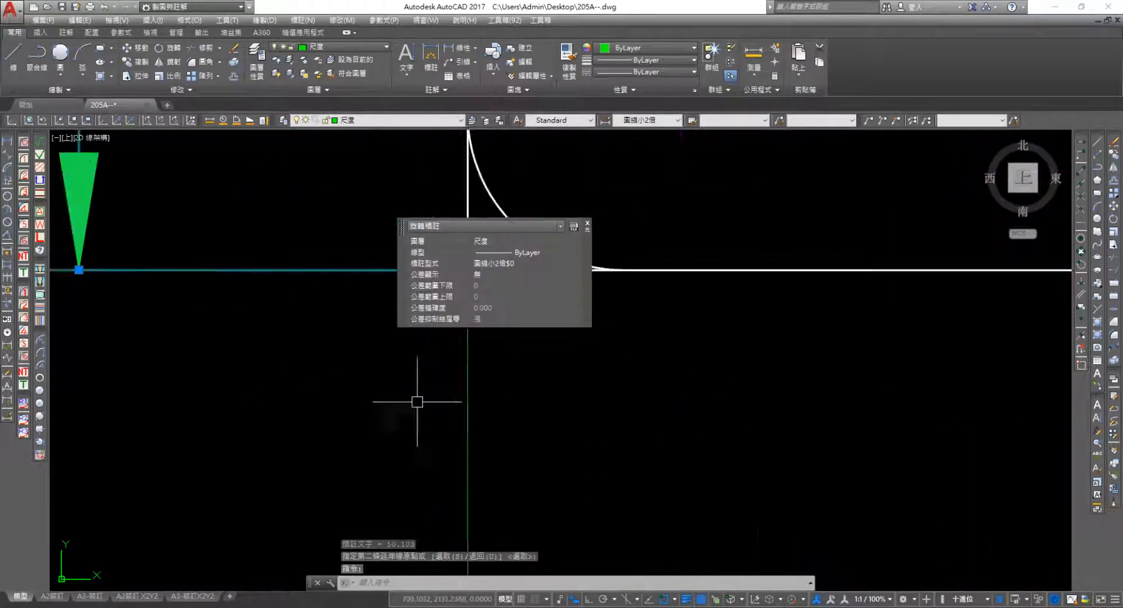
{"action": "scroll", "coordinate": [342, 335], "scroll_direction": "down", "scroll_amount": 6}
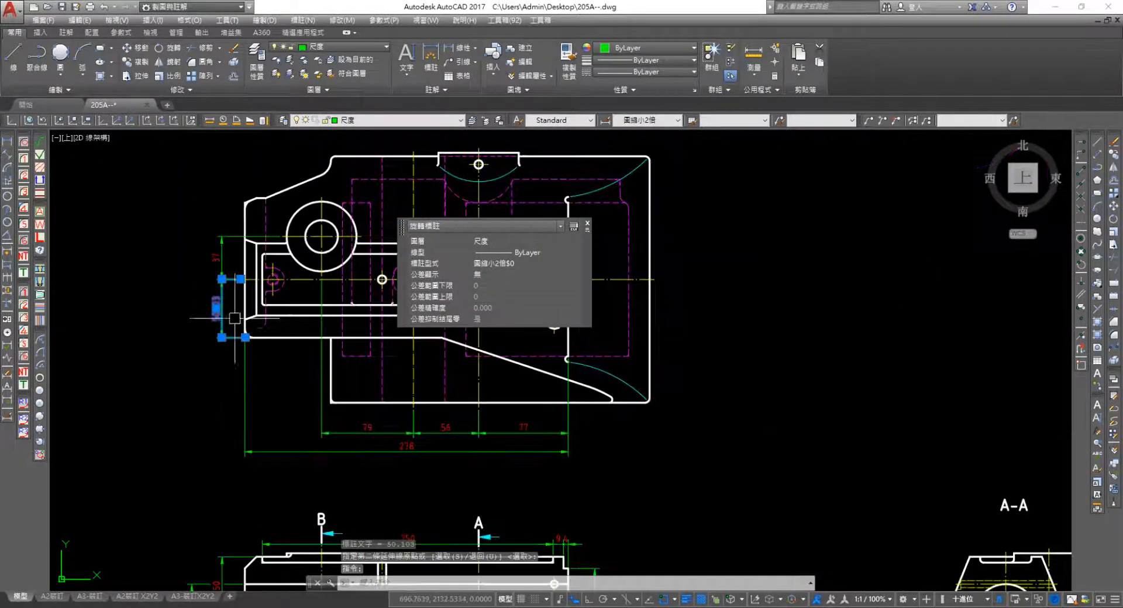
{"action": "left_click", "coordinate": [221, 279]}
{"action": "key", "text": "Escape"}
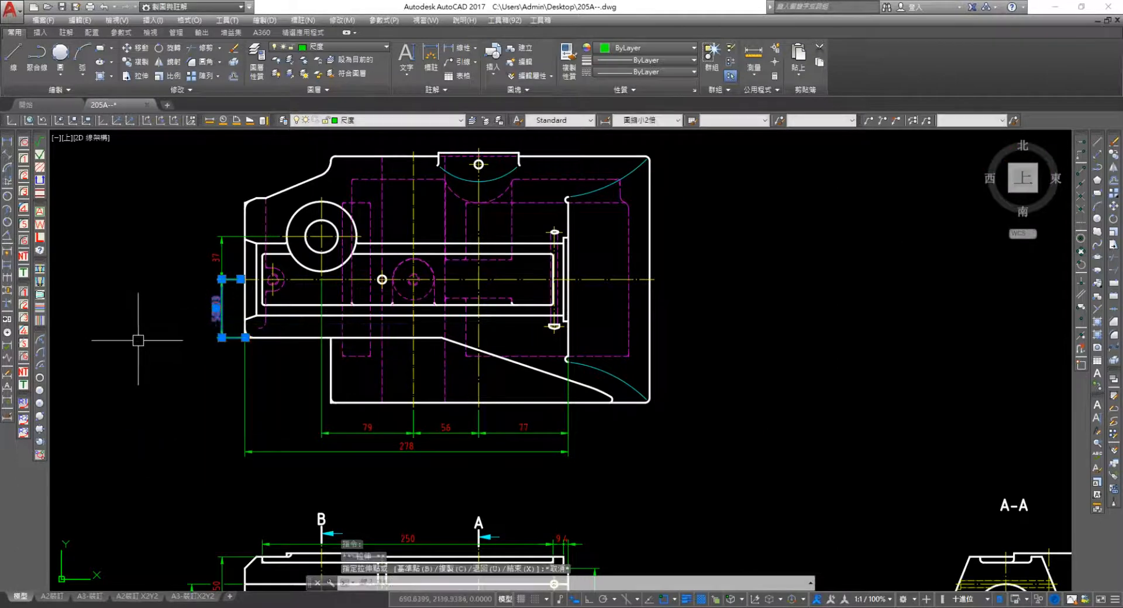
{"action": "key", "text": "Delete"}
Add a vertical linear dimension between the upper and lower slanted-line endpoints on the top view's far-left edge
{"action": "scroll", "coordinate": [88, 246], "scroll_direction": "up", "scroll_amount": 5}
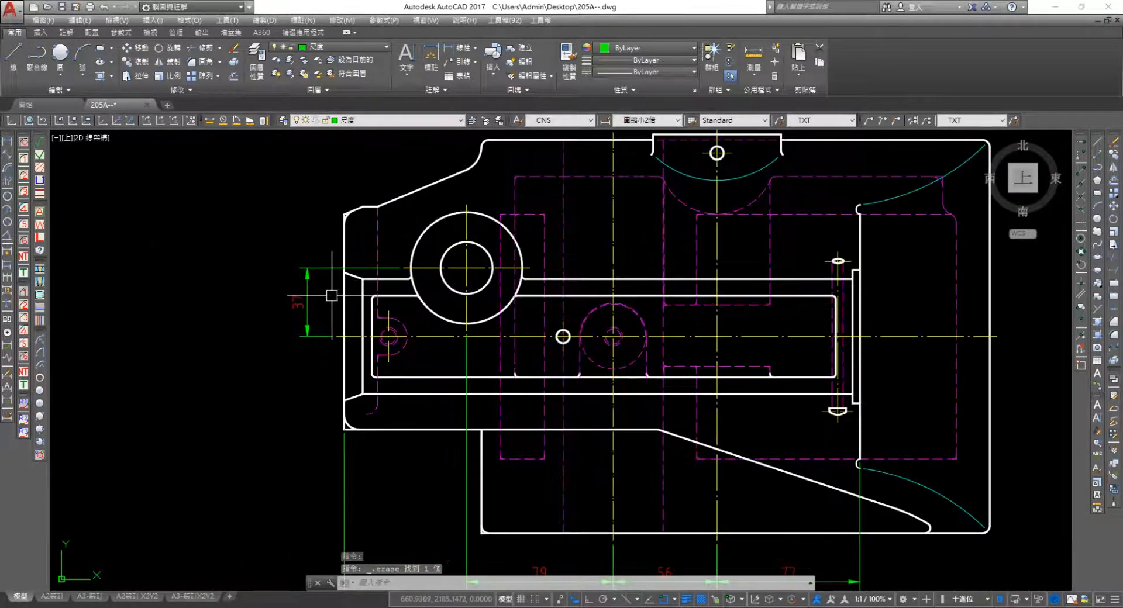
{"action": "left_click", "coordinate": [7, 141]}
{"action": "key", "text": "Return"}
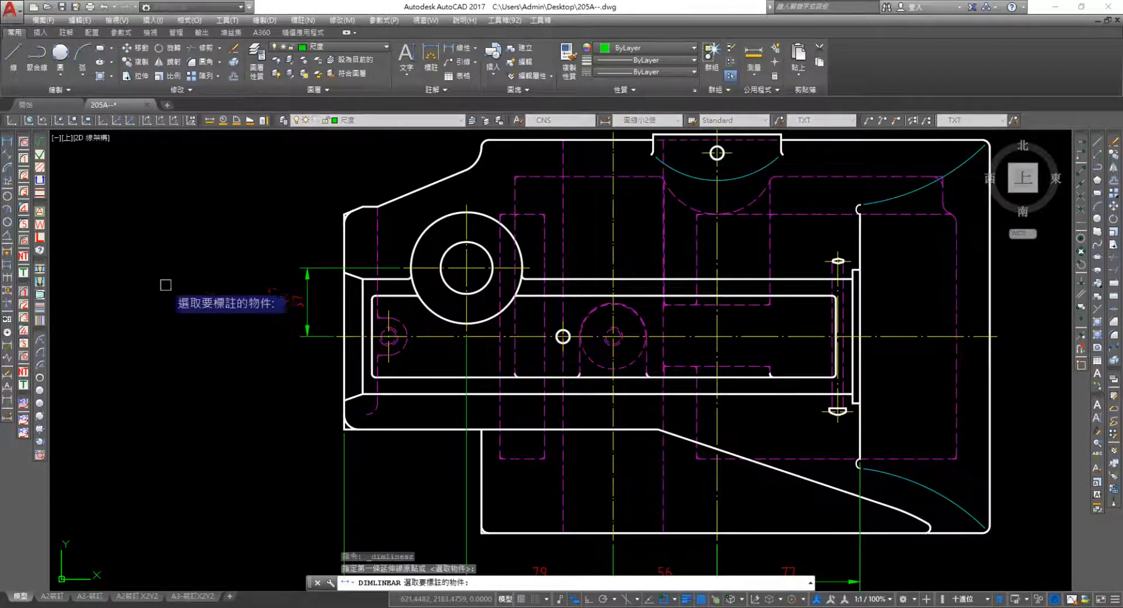
{"action": "scroll", "coordinate": [331, 293], "scroll_direction": "up", "scroll_amount": 3}
{"action": "key", "text": "Escape"}
{"action": "key", "text": "Return"}
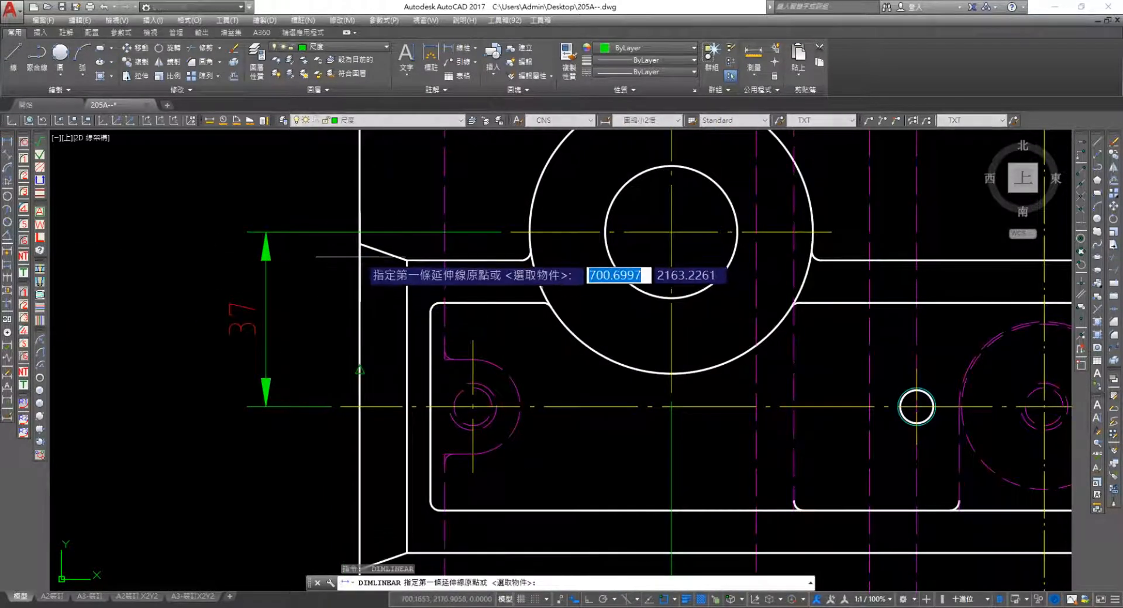
{"action": "left_click", "coordinate": [360, 244]}
{"action": "middle_click_drag", "start_coordinate": [352, 474], "coordinate": [378, 309]}
{"action": "left_click", "coordinate": [386, 403]}
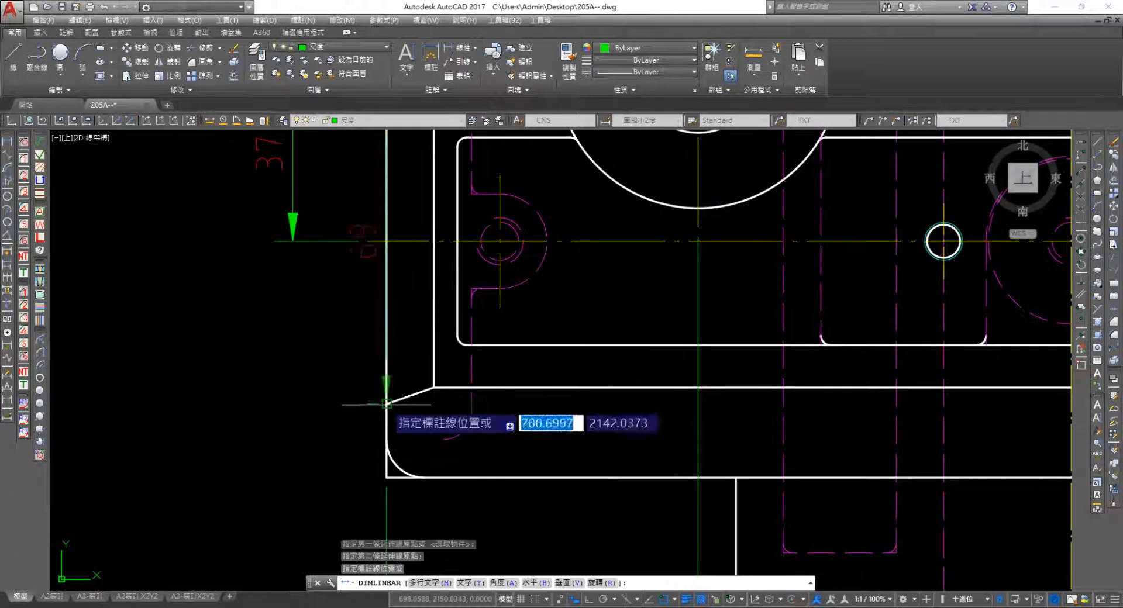
{"action": "middle_click_drag", "start_coordinate": [257, 387], "coordinate": [387, 468]}
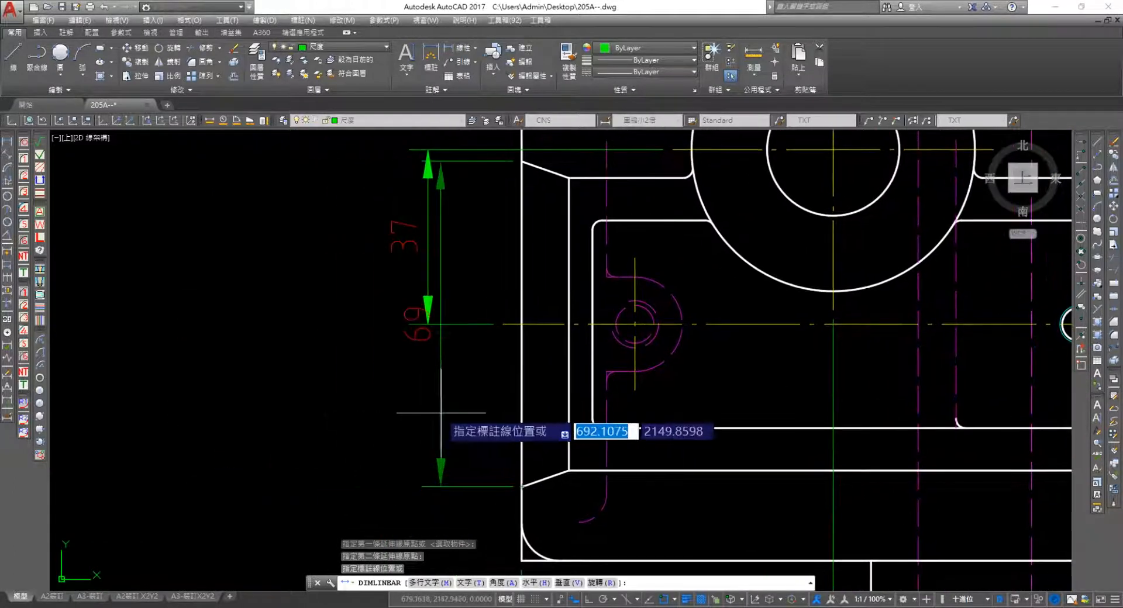
{"action": "left_click", "coordinate": [450, 351]}
Move the boss-to-centreline dimension farther left so it clears the far-left edge's vertical dimension
{"action": "left_click", "coordinate": [408, 252]}
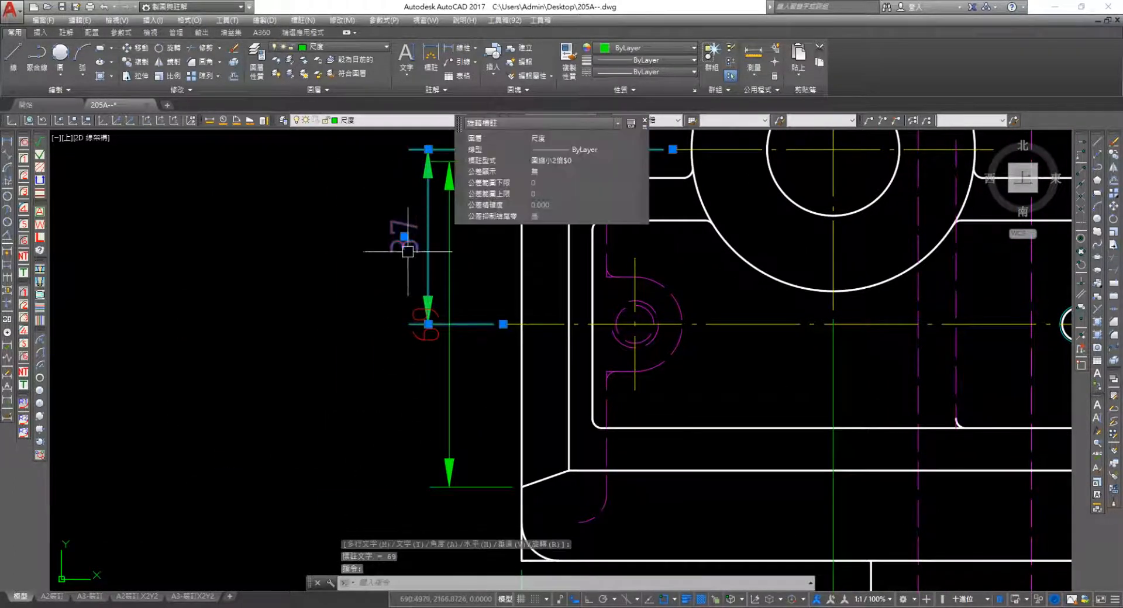
{"action": "left_click", "coordinate": [404, 239]}
{"action": "left_click", "coordinate": [304, 242]}
{"action": "scroll", "coordinate": [336, 388], "scroll_direction": "down", "scroll_amount": 2}
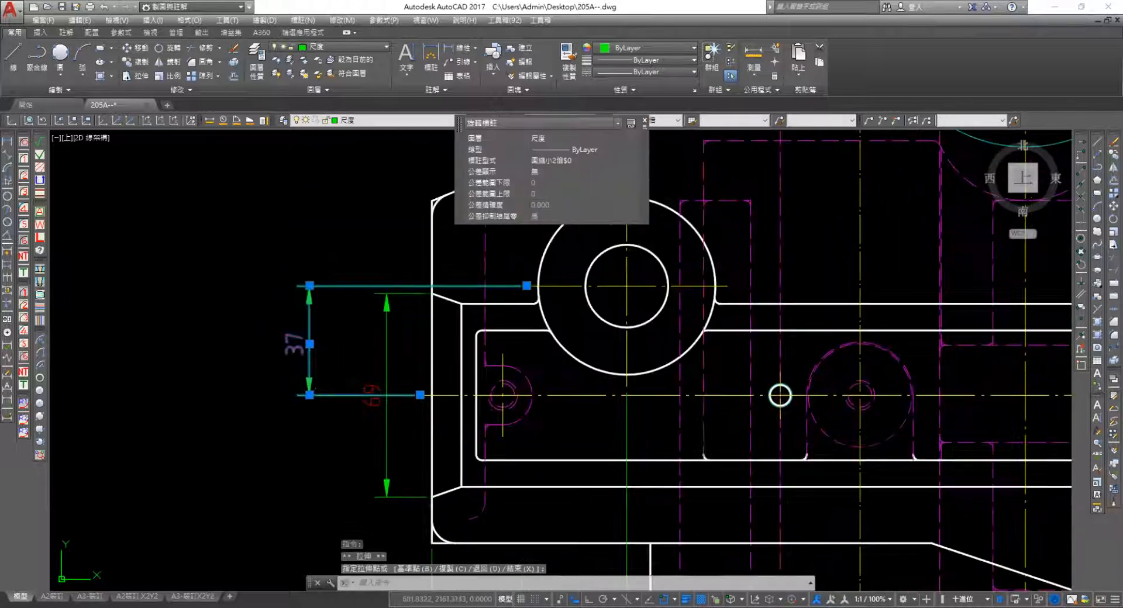
{"action": "key", "text": "Escape"}
{"action": "mouse_move", "coordinate": [380, 296]}
{"action": "middle_mouse_down"}
{"action": "mouse_move", "coordinate": [291, 305]}
{"action": "mouse_move", "coordinate": [263, 296]}
{"action": "middle_mouse_up"}
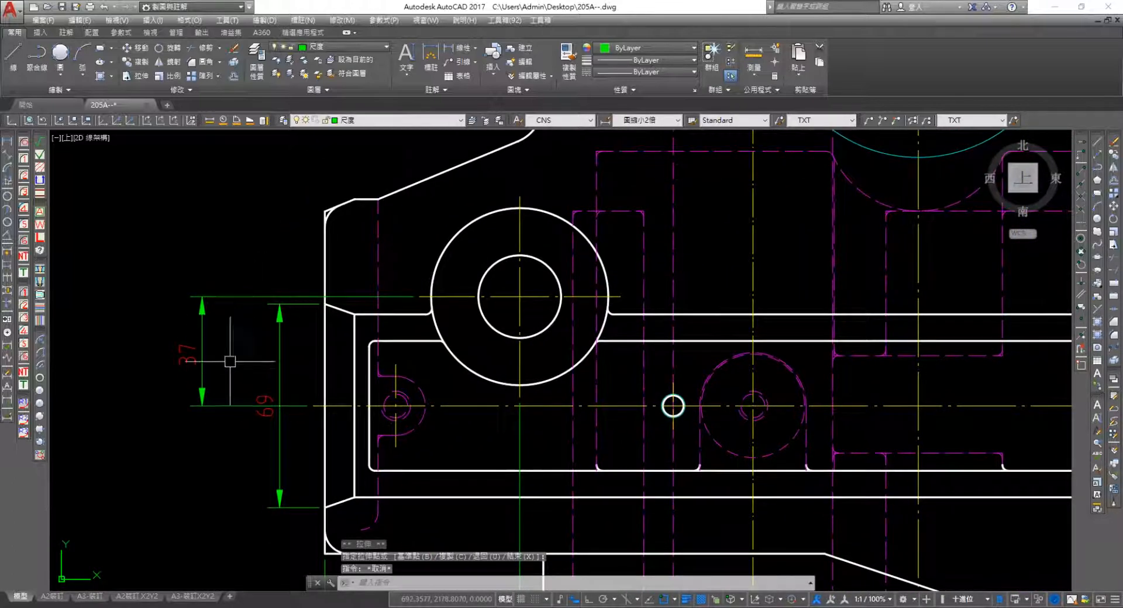
Try continuing the far-left edge's vertical dimension from its upper extension line to the body's upper-left corner
{"action": "left_click", "coordinate": [8, 141]}
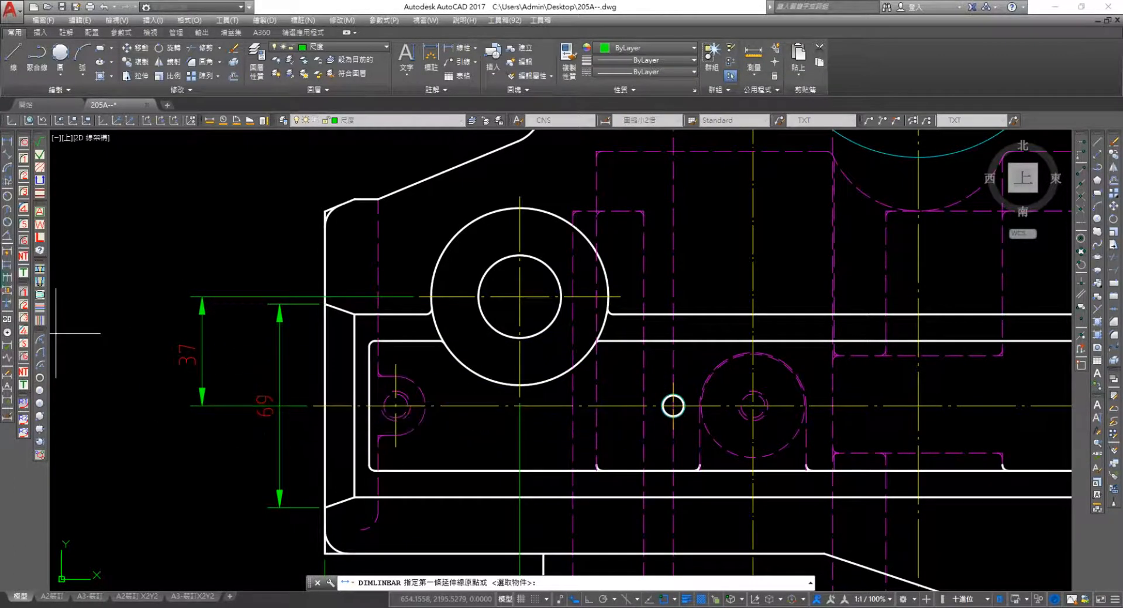
{"action": "left_click", "coordinate": [7, 280]}
{"action": "type", "text": "s"}
{"action": "key", "text": "Return"}
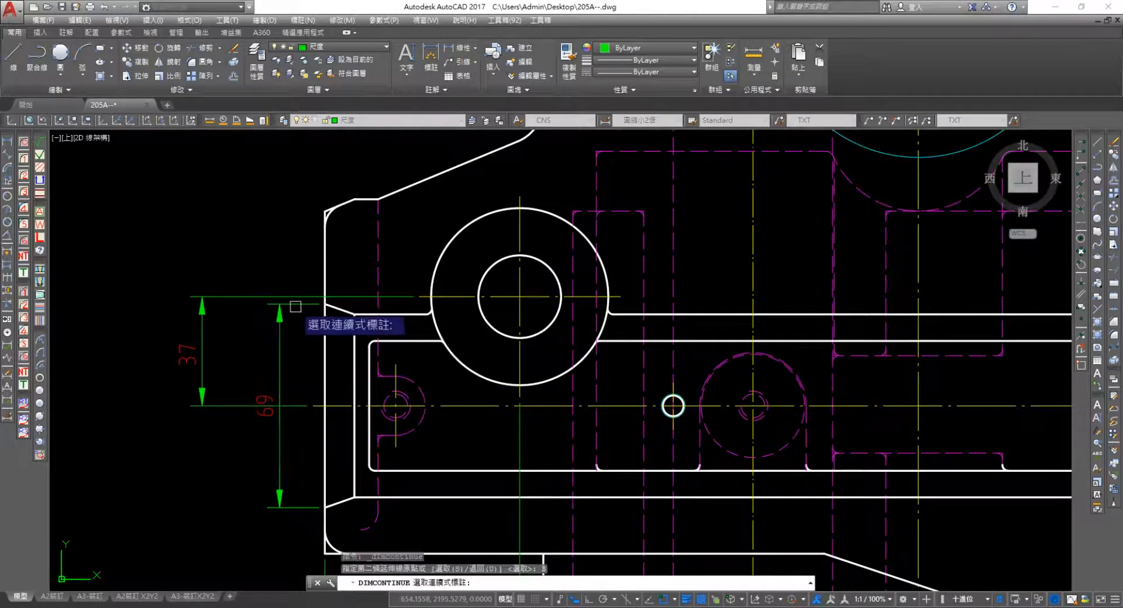
{"action": "left_click", "coordinate": [292, 304]}
{"action": "scroll", "coordinate": [321, 210], "scroll_direction": "up", "scroll_amount": 2}
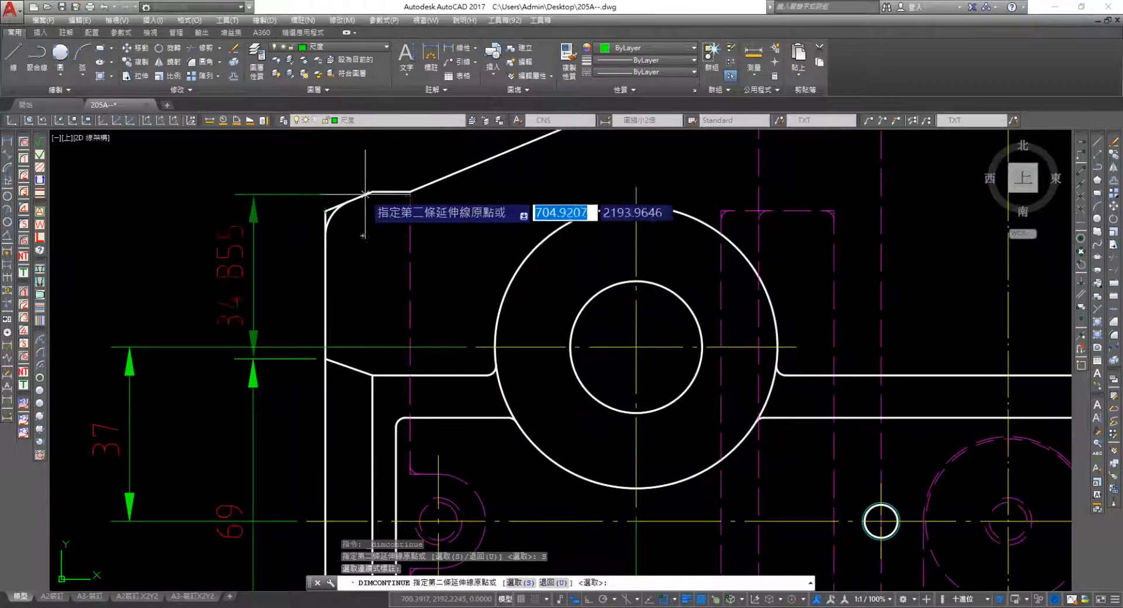
{"action": "scroll", "coordinate": [375, 190], "scroll_direction": "up", "scroll_amount": 4}
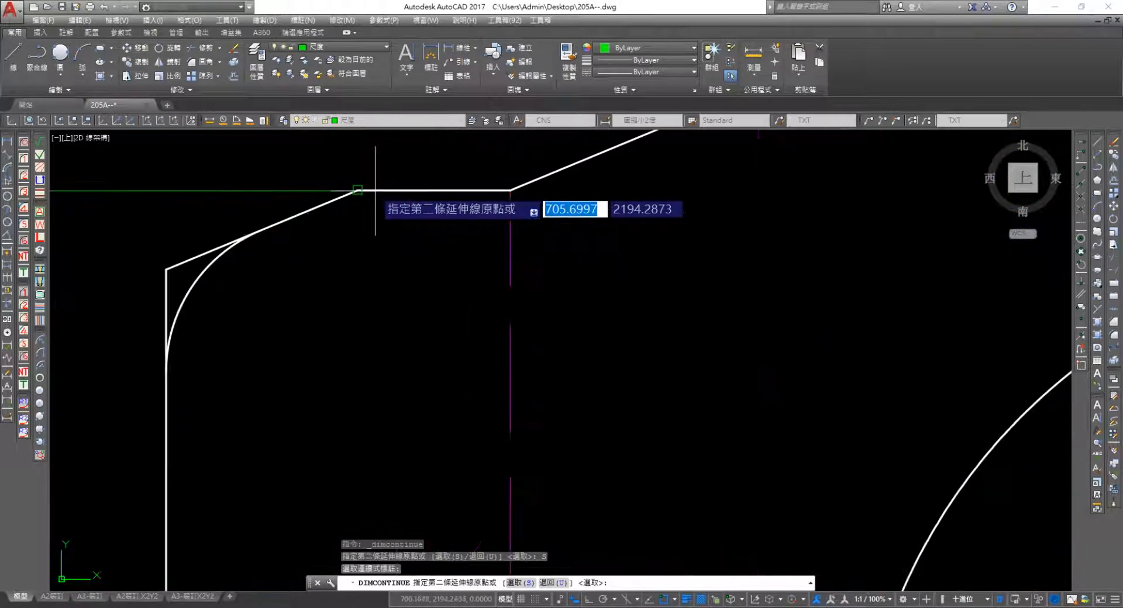
{"action": "left_click", "coordinate": [166, 270]}
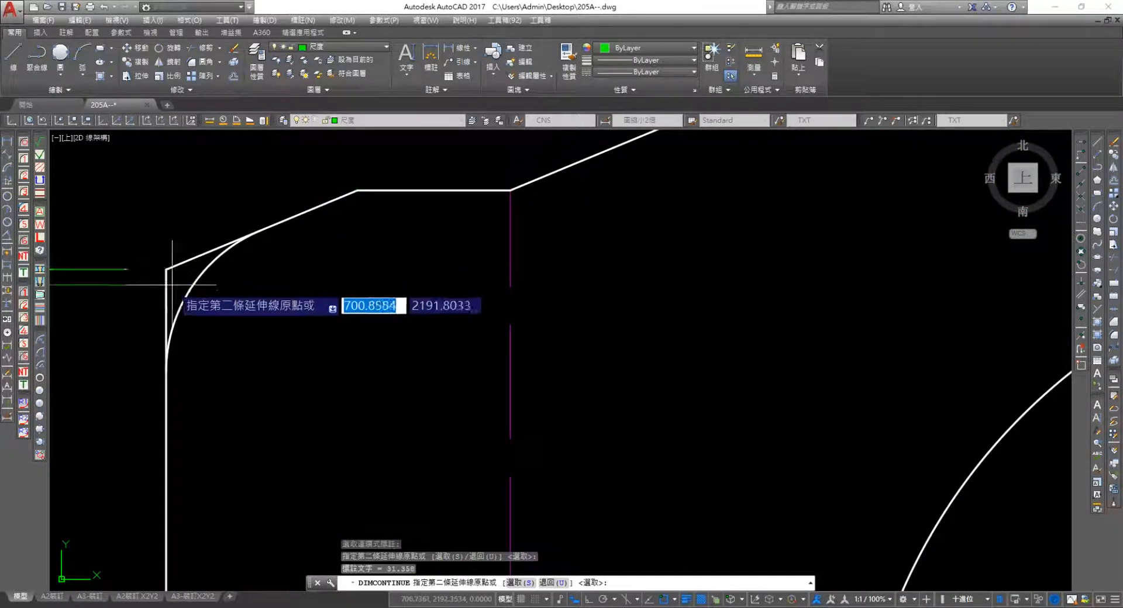
{"action": "scroll", "coordinate": [281, 281], "scroll_direction": "down", "scroll_amount": 2}
{"action": "middle_click_drag", "start_coordinate": [328, 276], "coordinate": [426, 205]}
{"action": "key", "text": "Escape"}
{"action": "scroll", "coordinate": [337, 331], "scroll_direction": "down", "scroll_amount": 4}
{"action": "middle_click_drag", "start_coordinate": [301, 317], "coordinate": [354, 251]}
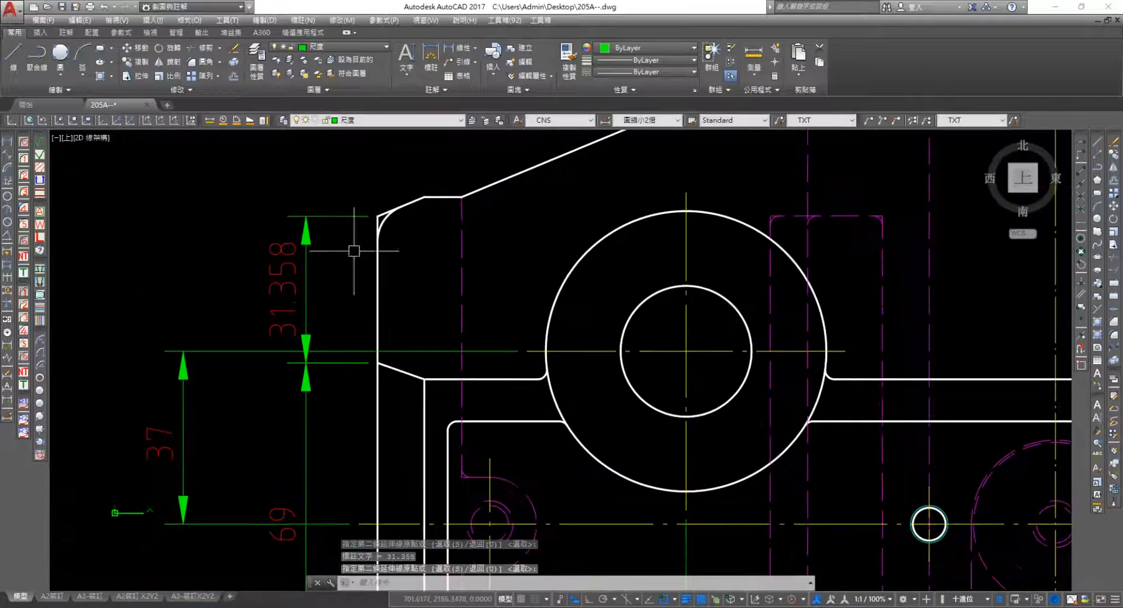
Delete the continued dimension reaching the body's upper-left corner
{"action": "left_click", "coordinate": [261, 243]}
{"action": "key", "text": "Delete"}
{"action": "middle_click_drag", "start_coordinate": [305, 324], "coordinate": [309, 244]}
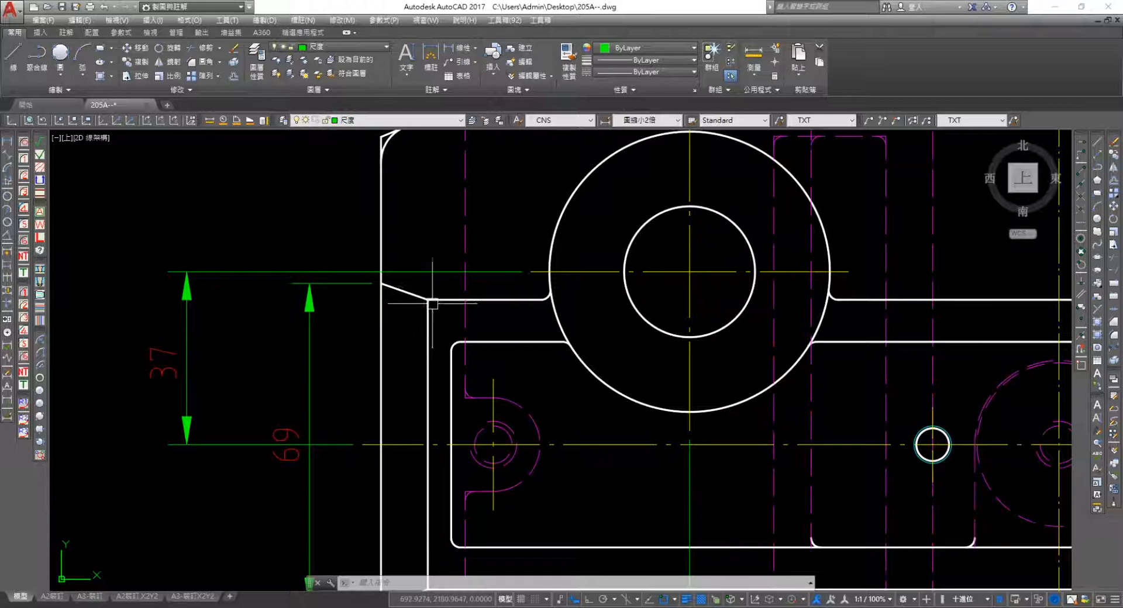
Add a baseline dimension from the main horizontal centreline to the short flat edge above the upper-left corner, based on the boss dimension
{"action": "scroll", "coordinate": [333, 269], "scroll_direction": "down", "scroll_amount": 3}
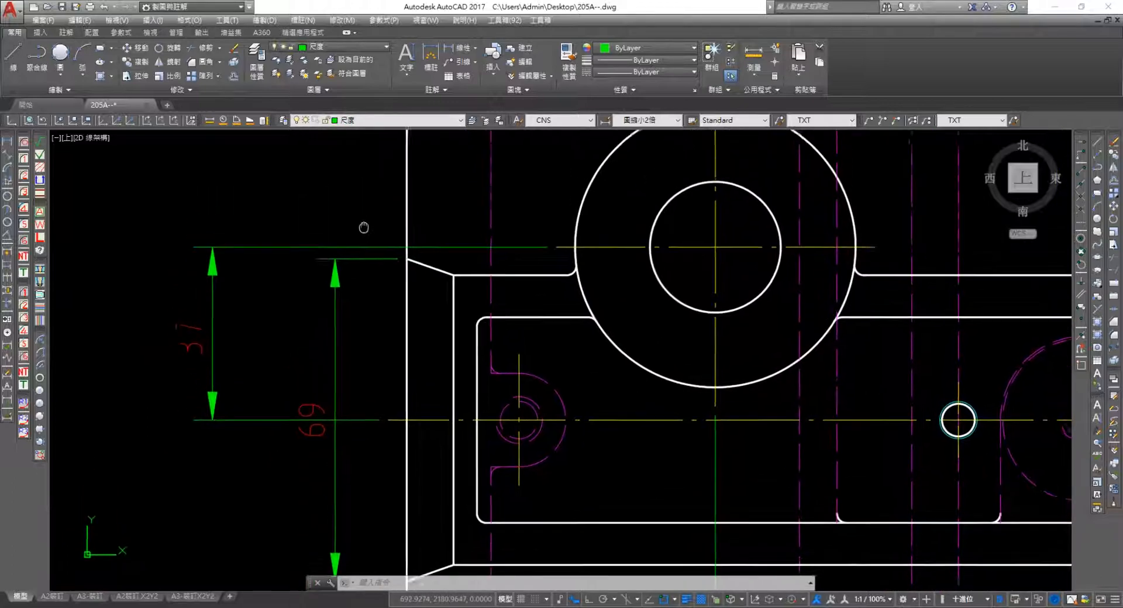
{"action": "middle_click_drag", "start_coordinate": [297, 242], "coordinate": [291, 242]}
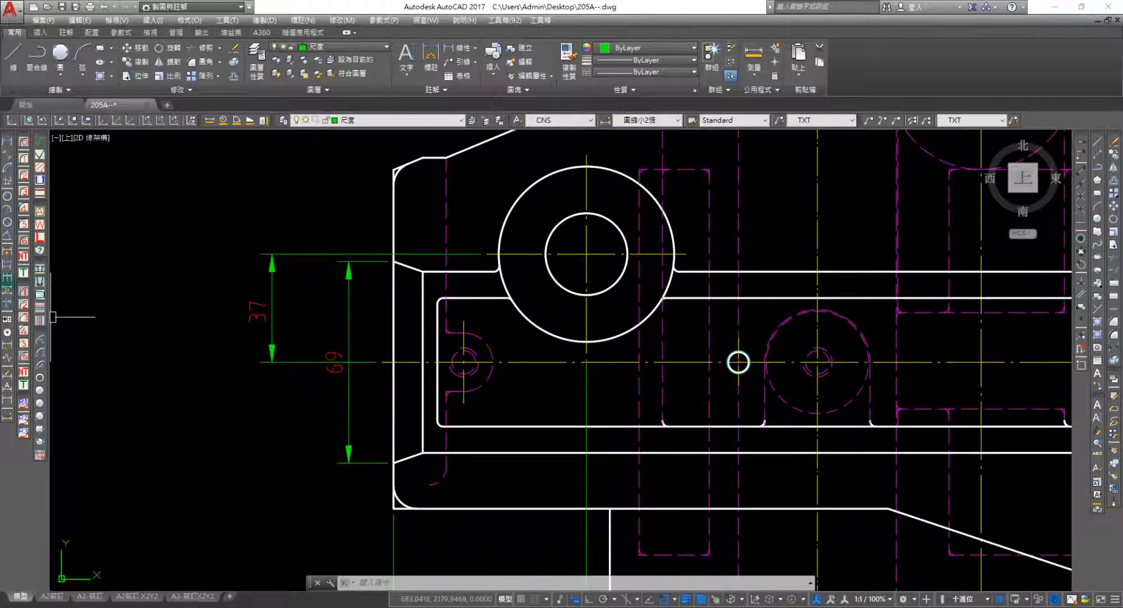
{"action": "left_click", "coordinate": [7, 266]}
{"action": "left_click", "coordinate": [281, 359]}
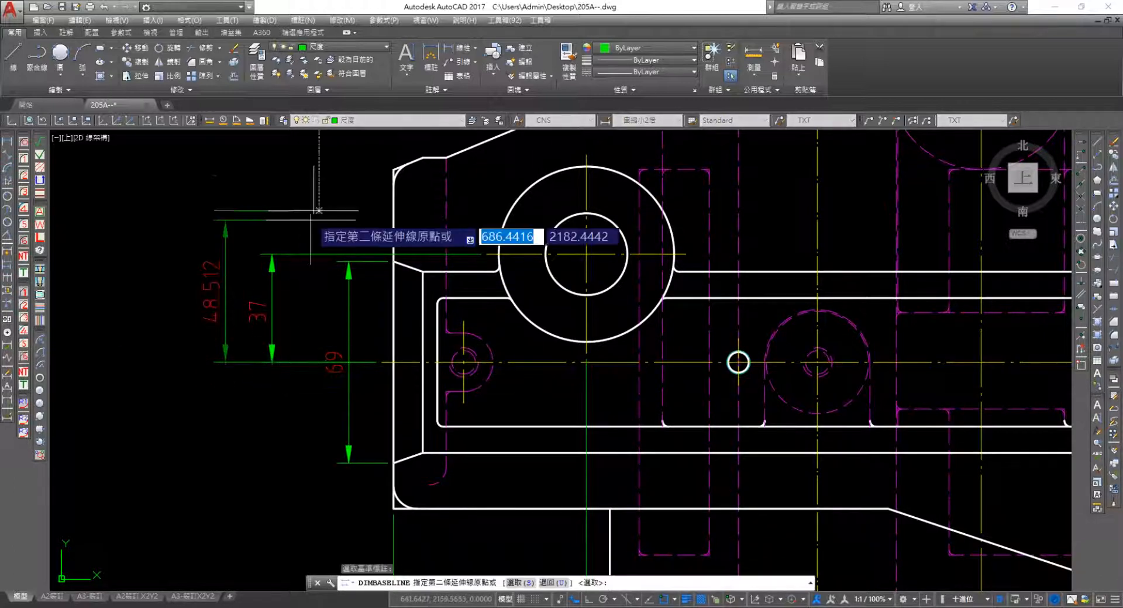
{"action": "scroll", "coordinate": [425, 157], "scroll_direction": "up", "scroll_amount": 6}
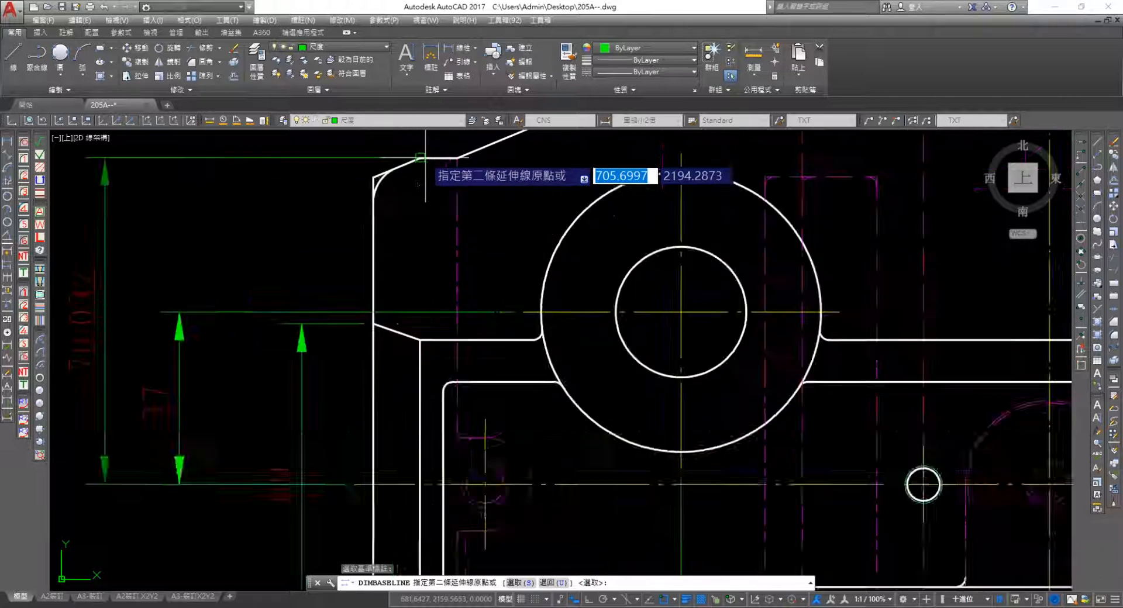
{"action": "scroll", "coordinate": [390, 240], "scroll_direction": "up", "scroll_amount": 3}
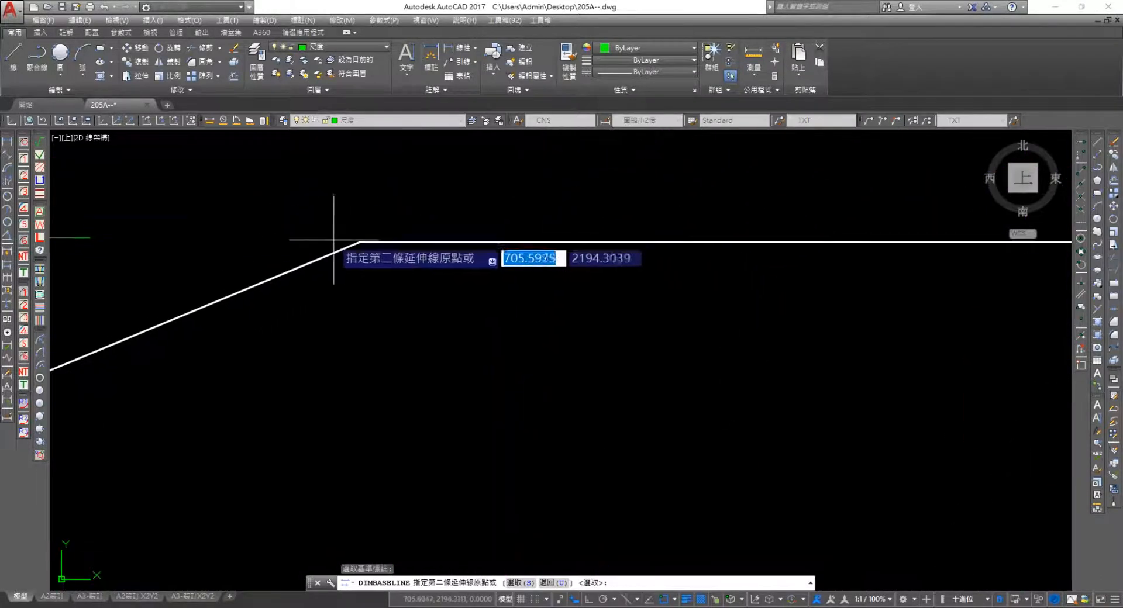
{"action": "left_click", "coordinate": [386, 182]}
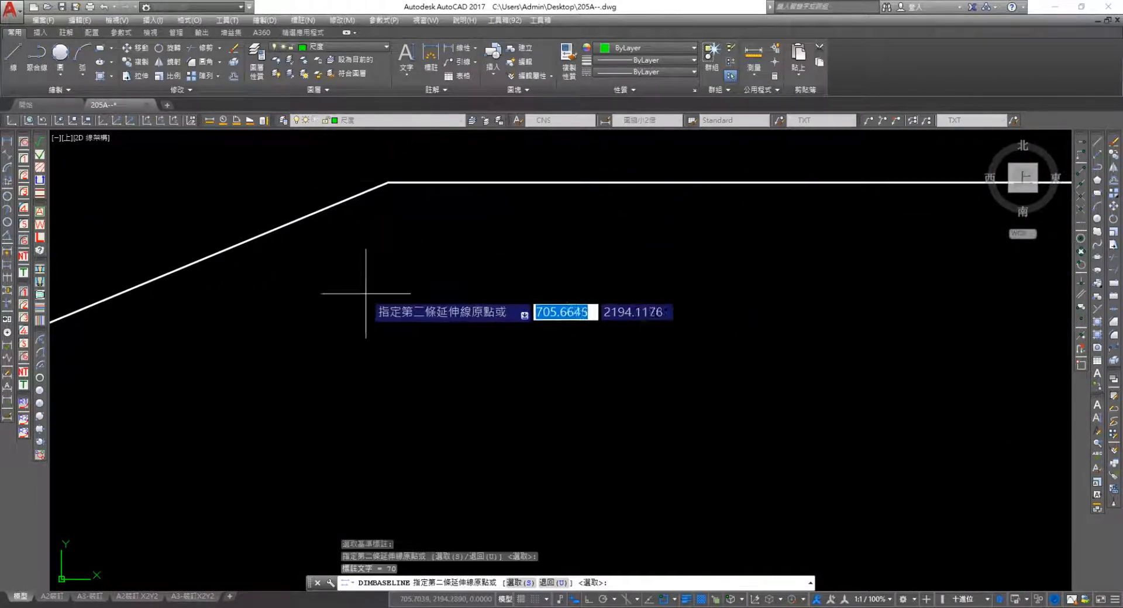
{"action": "scroll", "coordinate": [331, 316], "scroll_direction": "down", "scroll_amount": 7}
{"action": "middle_click_drag", "start_coordinate": [318, 265], "coordinate": [546, 187]}
{"action": "scroll", "coordinate": [546, 187], "scroll_direction": "down", "scroll_amount": 3}
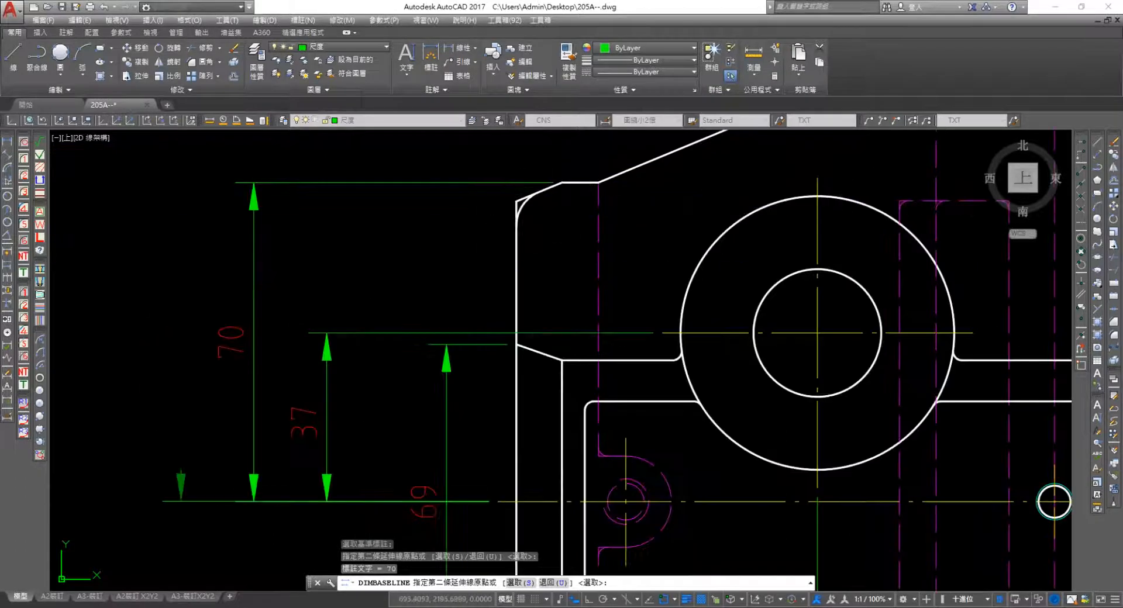
{"action": "key", "text": "Escape"}
{"action": "key", "text": "Escape"}
Break the extension lines of the 70 and 37 dimensions along the main centreline where they cross the 69 dimension
{"action": "middle_click_drag", "start_coordinate": [414, 450], "coordinate": [447, 275]}
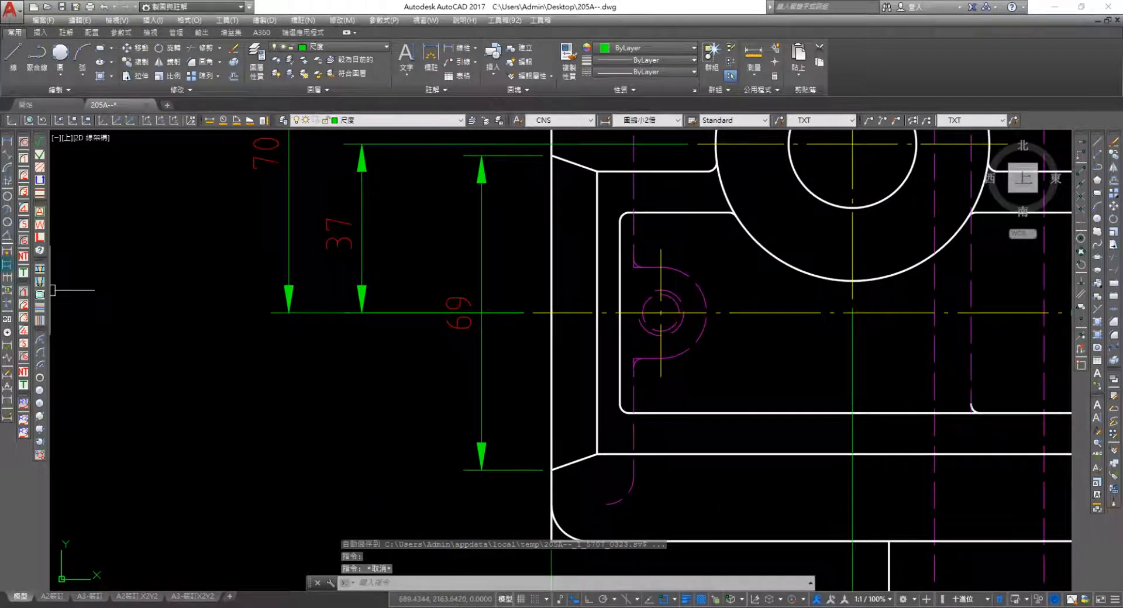
{"action": "left_click", "coordinate": [7, 304]}
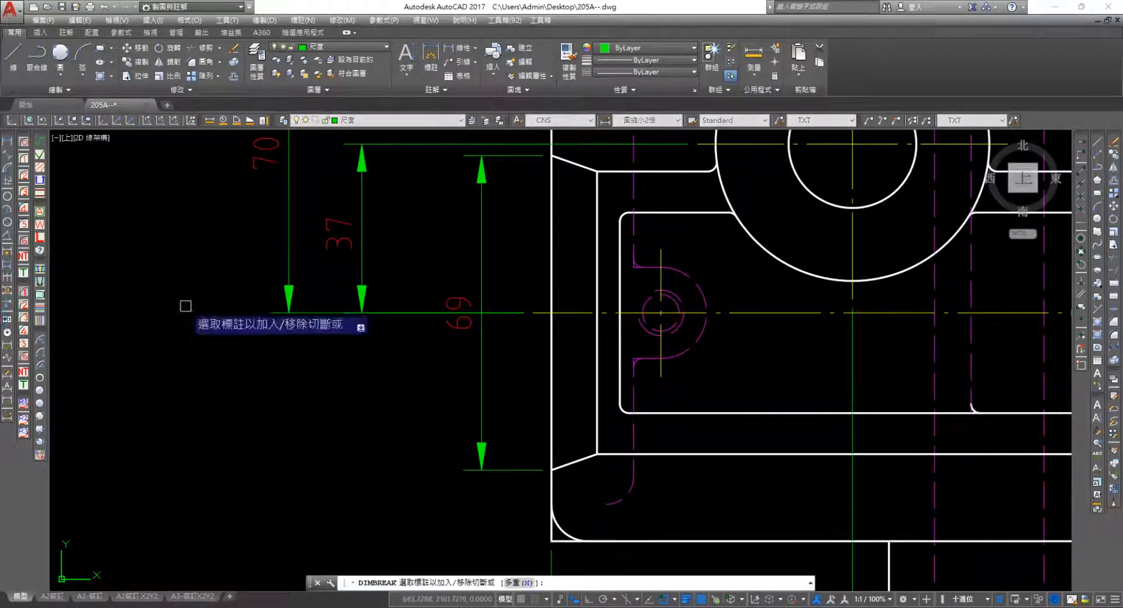
{"action": "left_click", "coordinate": [431, 314]}
{"action": "left_click", "coordinate": [481, 294]}
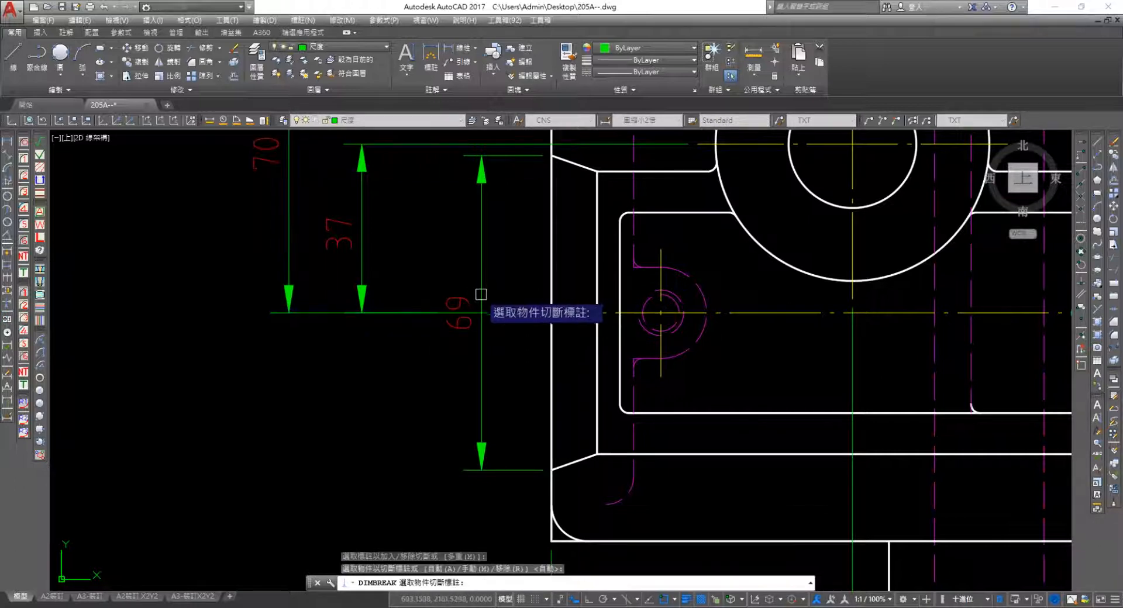
{"action": "left_click", "coordinate": [365, 242]}
{"action": "key", "text": "space"}
{"action": "key", "text": "space"}
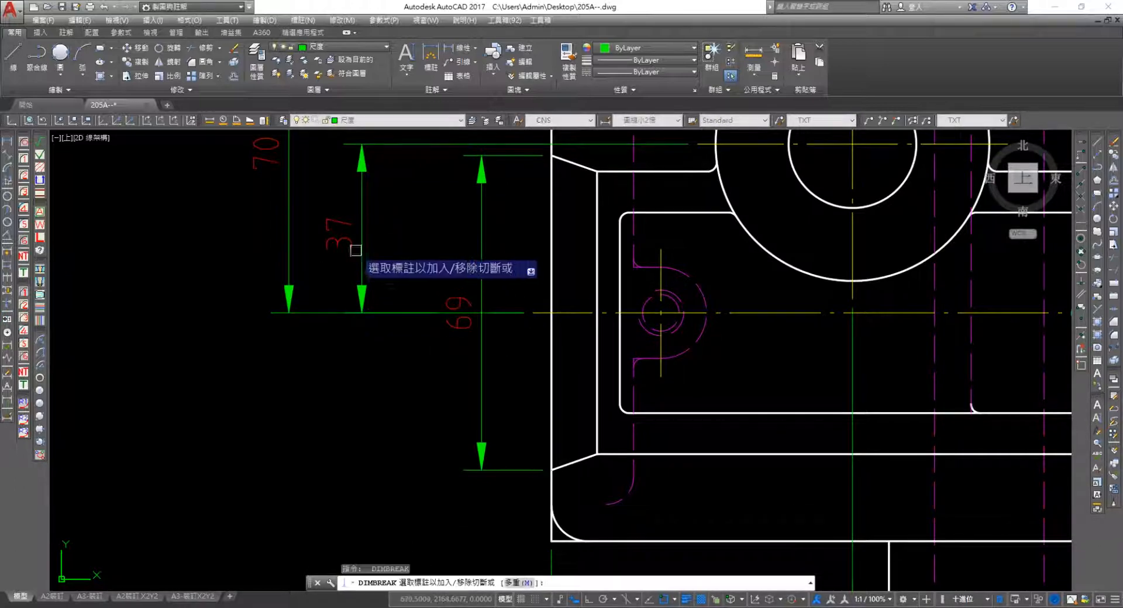
{"action": "left_click", "coordinate": [361, 247]}
{"action": "left_click", "coordinate": [478, 281]}
{"action": "key", "text": "Escape"}
{"action": "scroll", "coordinate": [340, 265], "scroll_direction": "down", "scroll_amount": 4}
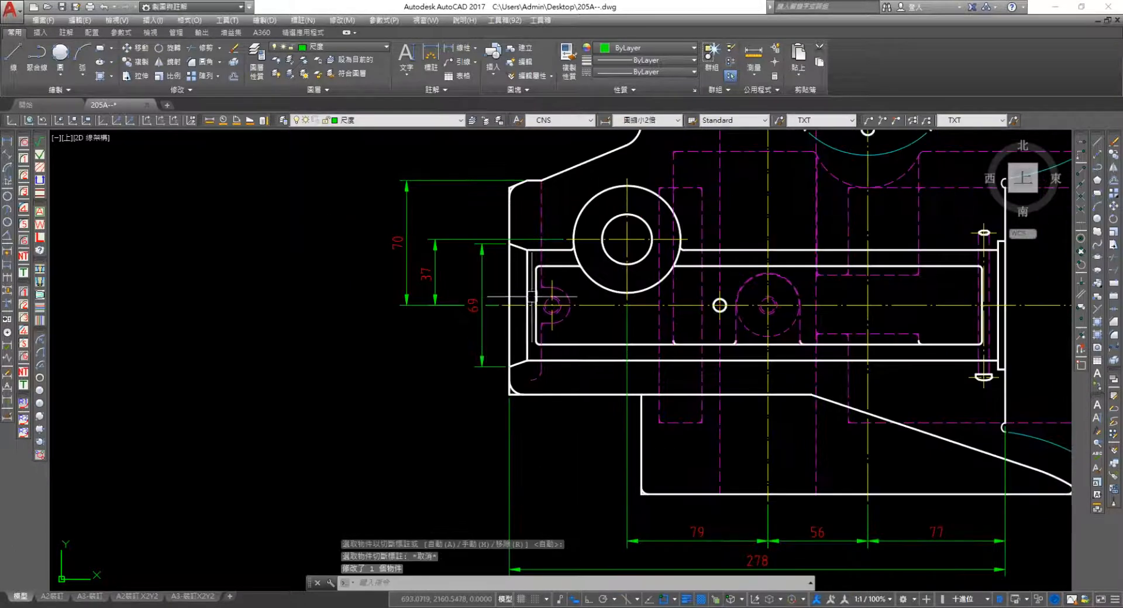
Dimension the hidden recess vertically from its upper edge to the main horizontal centreline, and continue the dimension to its lower edge
{"action": "mouse_move", "coordinate": [566, 248]}
{"action": "middle_mouse_down"}
{"action": "mouse_move", "coordinate": [416, 226]}
{"action": "mouse_move", "coordinate": [480, 234]}
{"action": "mouse_move", "coordinate": [431, 236]}
{"action": "middle_mouse_up"}
{"action": "scroll", "coordinate": [521, 252], "scroll_direction": "up", "scroll_amount": 2}
{"action": "scroll", "coordinate": [518, 297], "scroll_direction": "down", "scroll_amount": 2}
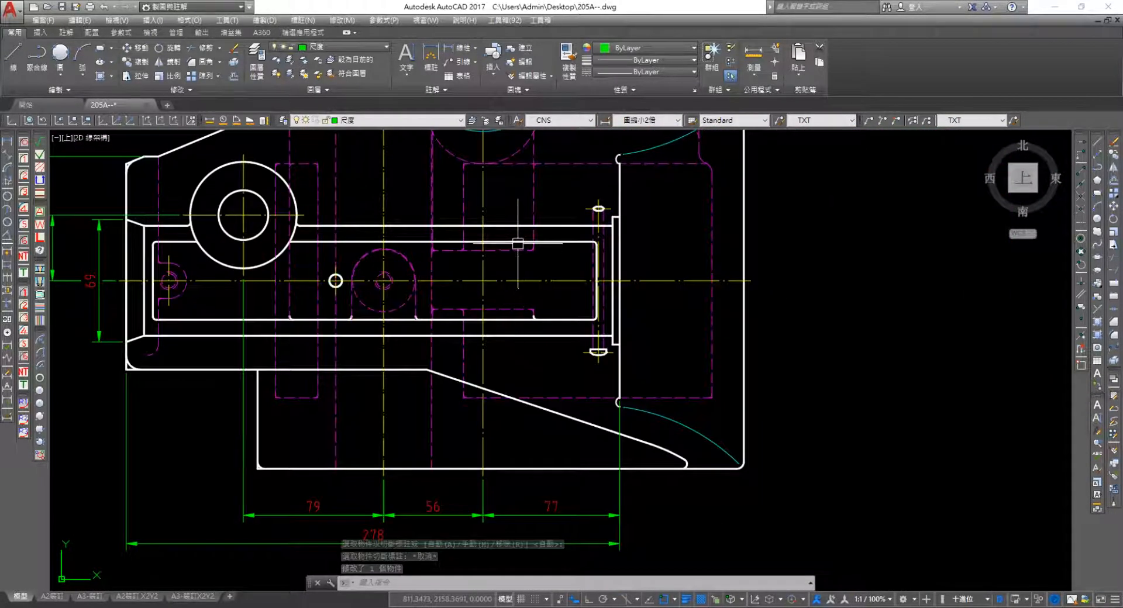
{"action": "middle_click_drag", "start_coordinate": [298, 245], "coordinate": [218, 205]}
{"action": "left_click", "coordinate": [7, 142]}
{"action": "middle_click_drag", "start_coordinate": [508, 258], "coordinate": [506, 308]}
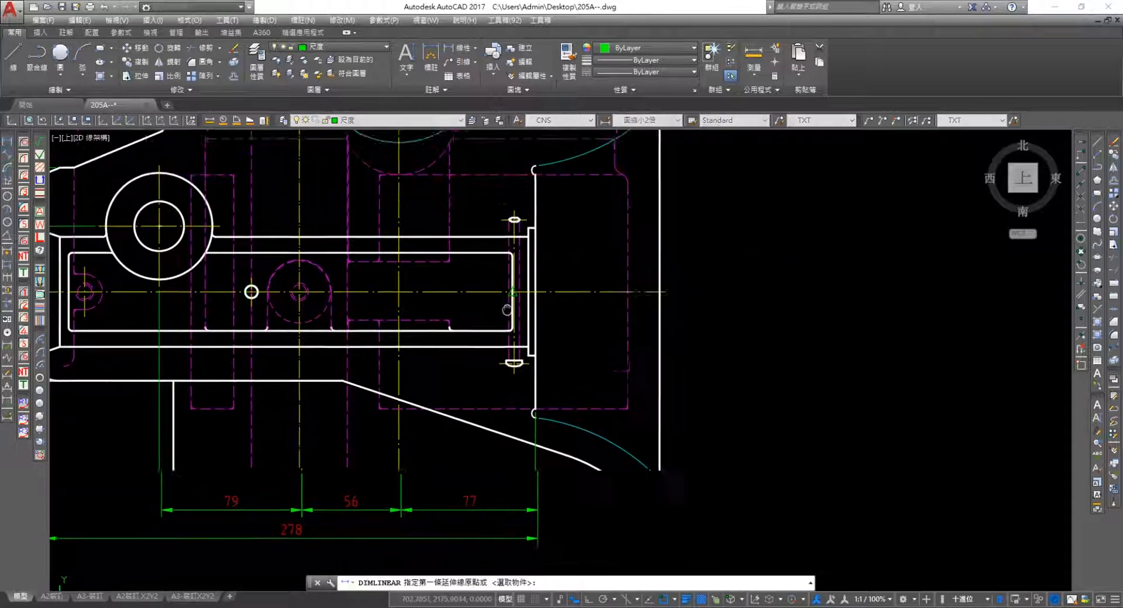
{"action": "scroll", "coordinate": [453, 297], "scroll_direction": "up", "scroll_amount": 4}
{"action": "scroll", "coordinate": [443, 239], "scroll_direction": "up", "scroll_amount": 2}
{"action": "left_click", "coordinate": [453, 212]}
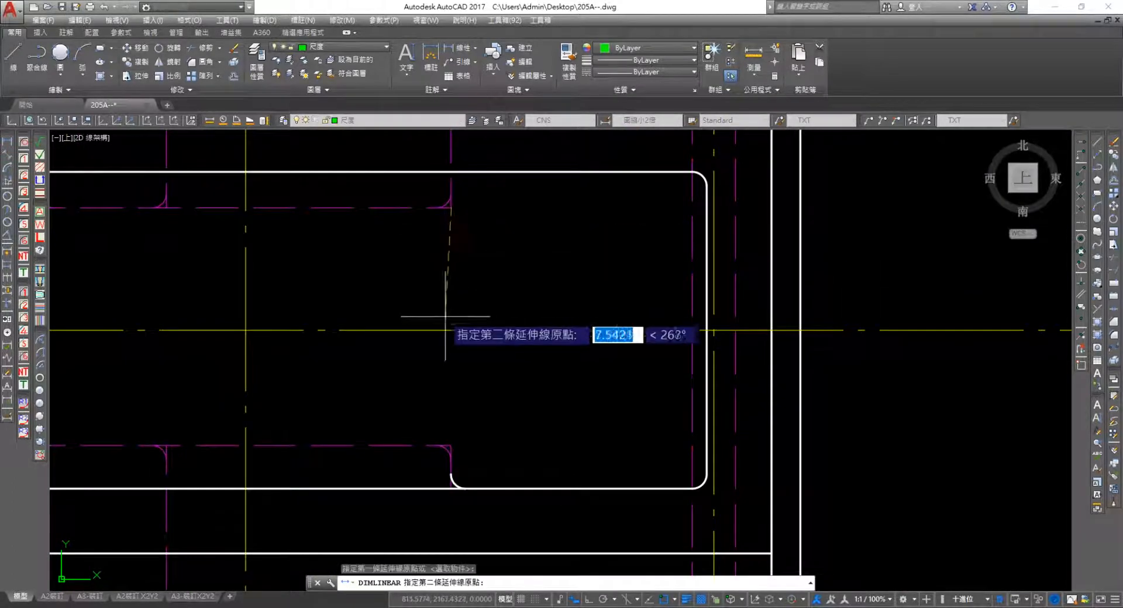
{"action": "left_click", "coordinate": [456, 331]}
{"action": "left_click", "coordinate": [501, 287]}
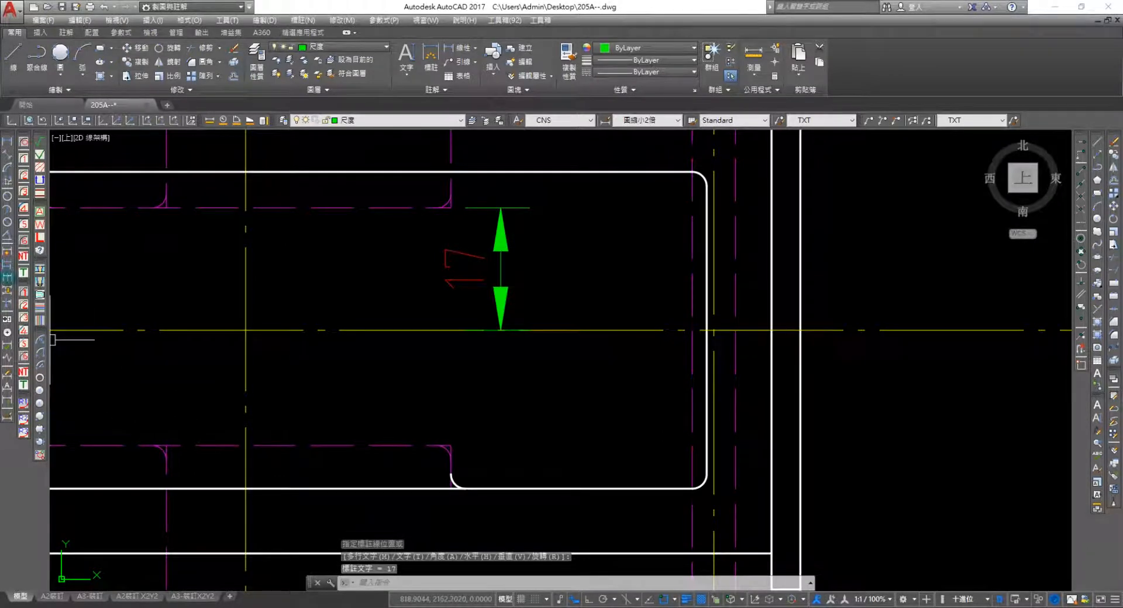
{"action": "left_click", "coordinate": [7, 278]}
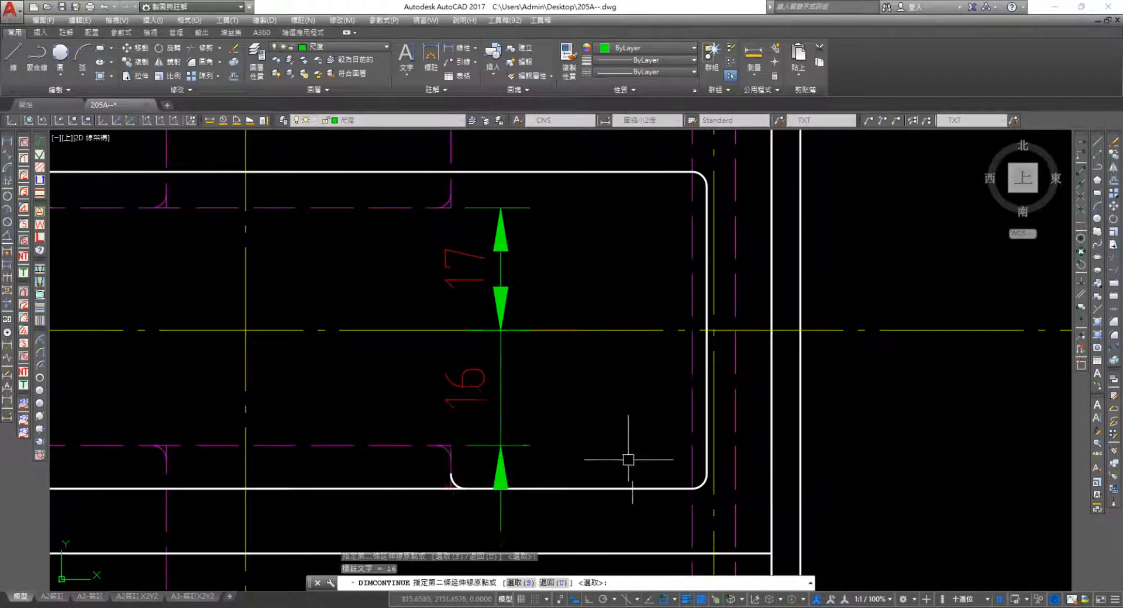
{"action": "key", "text": "Escape"}
Add a vertical linear dimension across the inner rounded rectangle near its right end, snapping to the nearest point on its upper edge
{"action": "scroll", "coordinate": [557, 446], "scroll_direction": "down", "scroll_amount": 3}
{"action": "mouse_move", "coordinate": [546, 376]}
{"action": "middle_mouse_down"}
{"action": "mouse_move", "coordinate": [534, 363]}
{"action": "mouse_move", "coordinate": [451, 353]}
{"action": "middle_mouse_up"}
{"action": "scroll", "coordinate": [451, 354], "scroll_direction": "down", "scroll_amount": 2}
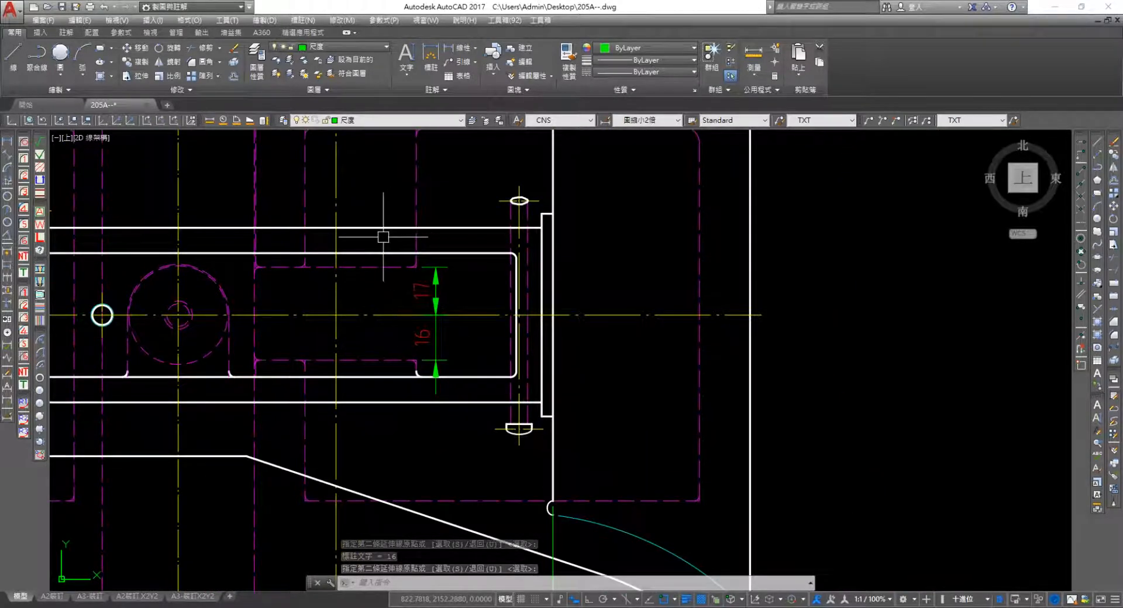
{"action": "left_click", "coordinate": [7, 142]}
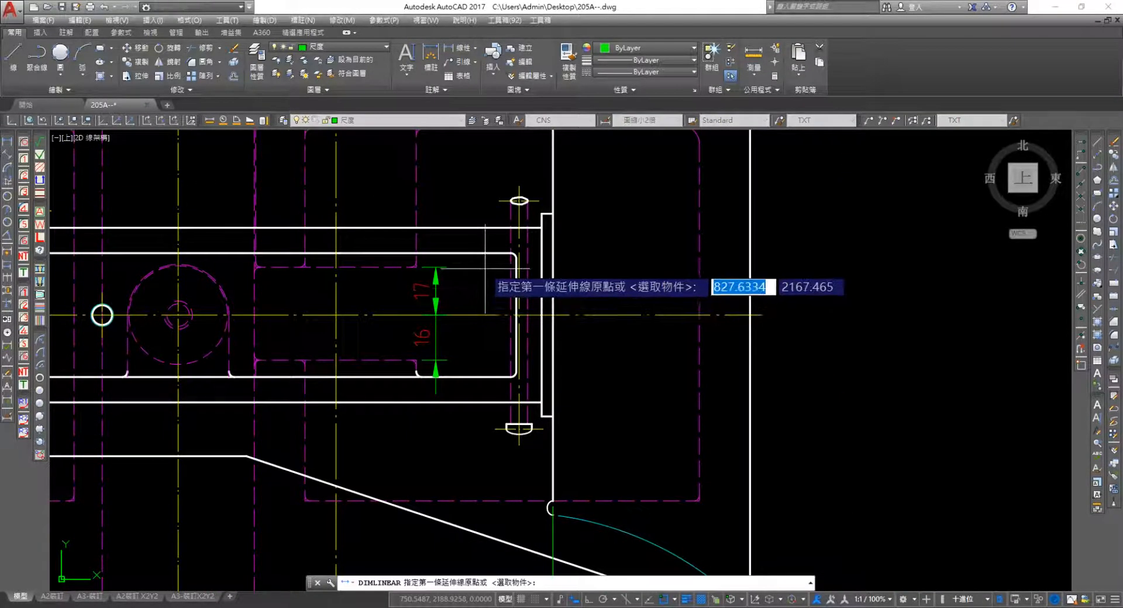
{"action": "right_click", "coordinate": [484, 270], "text": "shift"}
{"action": "left_click", "coordinate": [510, 538]}
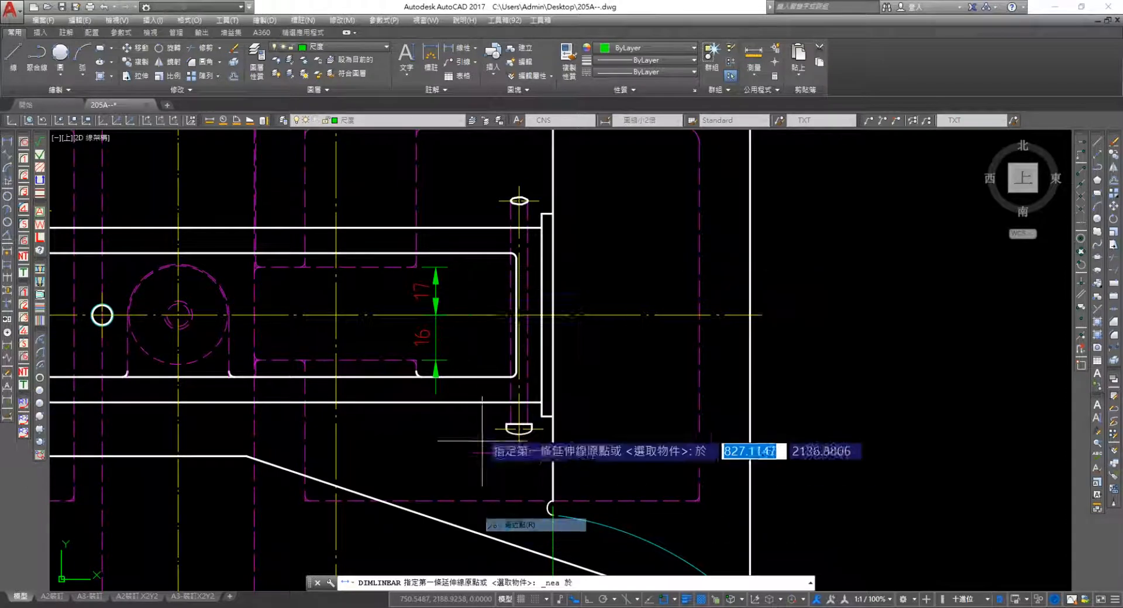
{"action": "left_click", "coordinate": [480, 257]}
{"action": "left_click", "coordinate": [478, 377]}
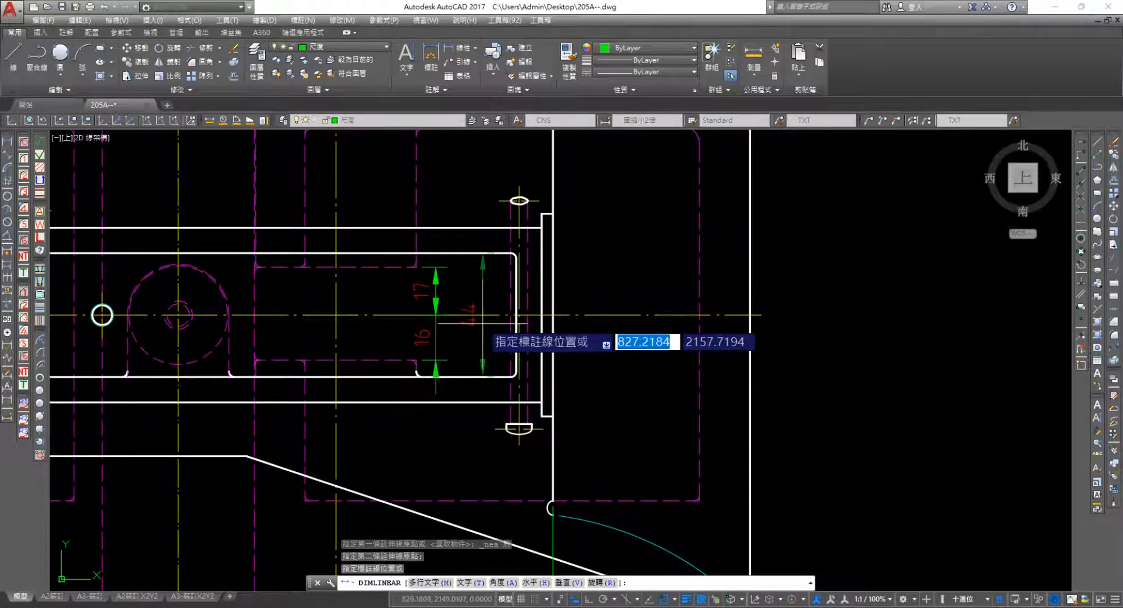
{"action": "left_click", "coordinate": [481, 324]}
Dimension the vertical distance between the long outer rail edges where they meet the thin end plate, placed right of the plate
{"action": "key", "text": "Return"}
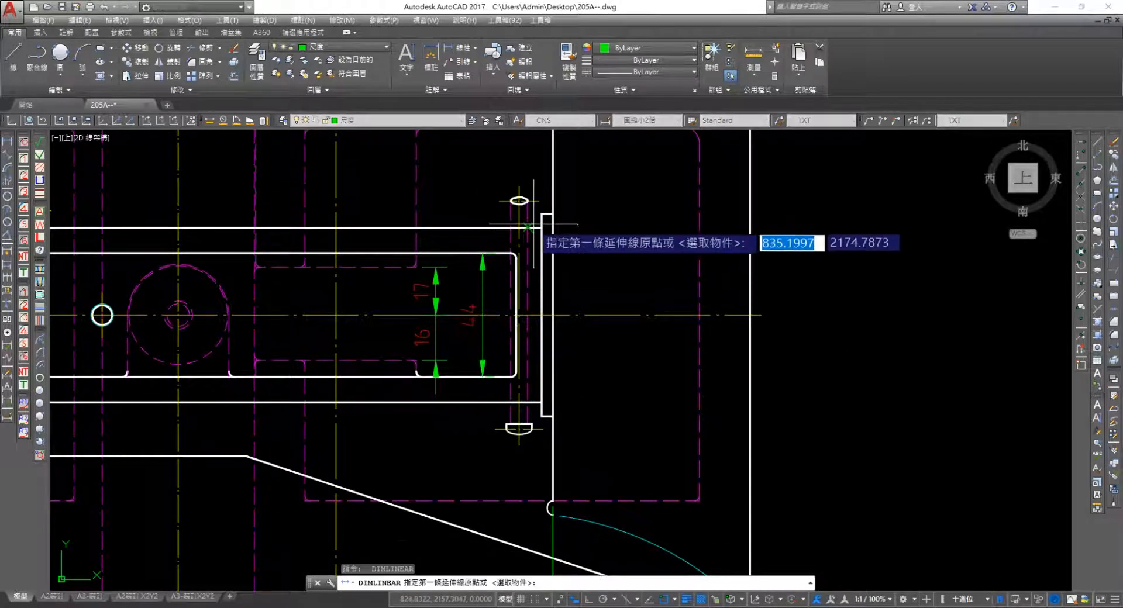
{"action": "scroll", "coordinate": [550, 234], "scroll_direction": "up", "scroll_amount": 2}
{"action": "left_click", "coordinate": [534, 223]}
{"action": "middle_click_drag", "start_coordinate": [524, 488], "coordinate": [523, 373]}
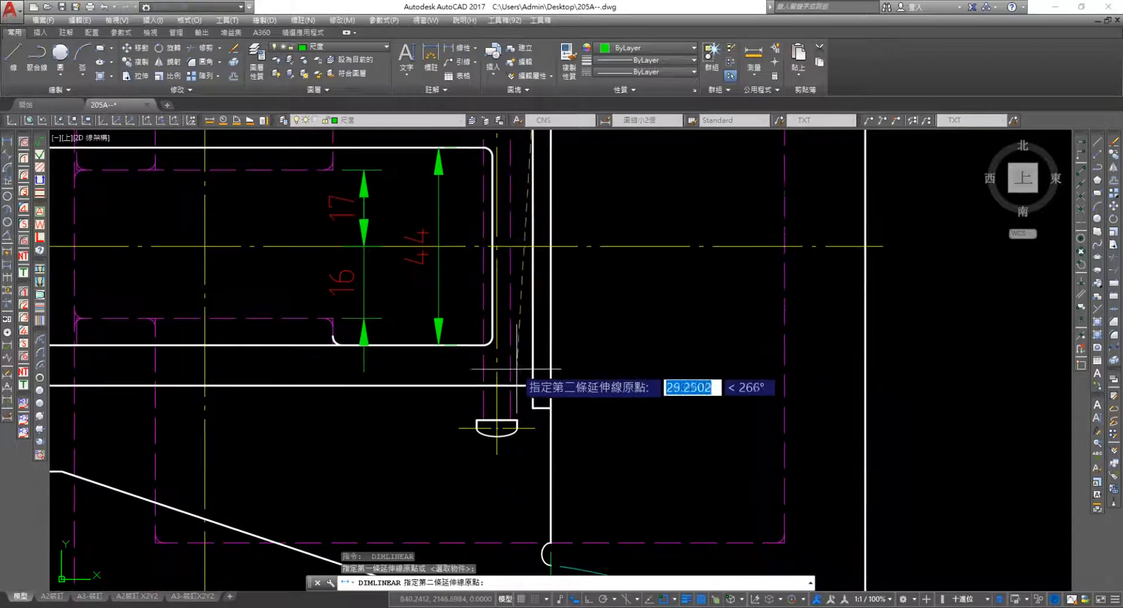
{"action": "left_click", "coordinate": [533, 387]}
{"action": "left_click", "coordinate": [611, 362]}
Dimension the full height of the thin end plate, placed outside the rail-width dimension
{"action": "scroll", "coordinate": [612, 363], "scroll_direction": "down", "scroll_amount": 3}
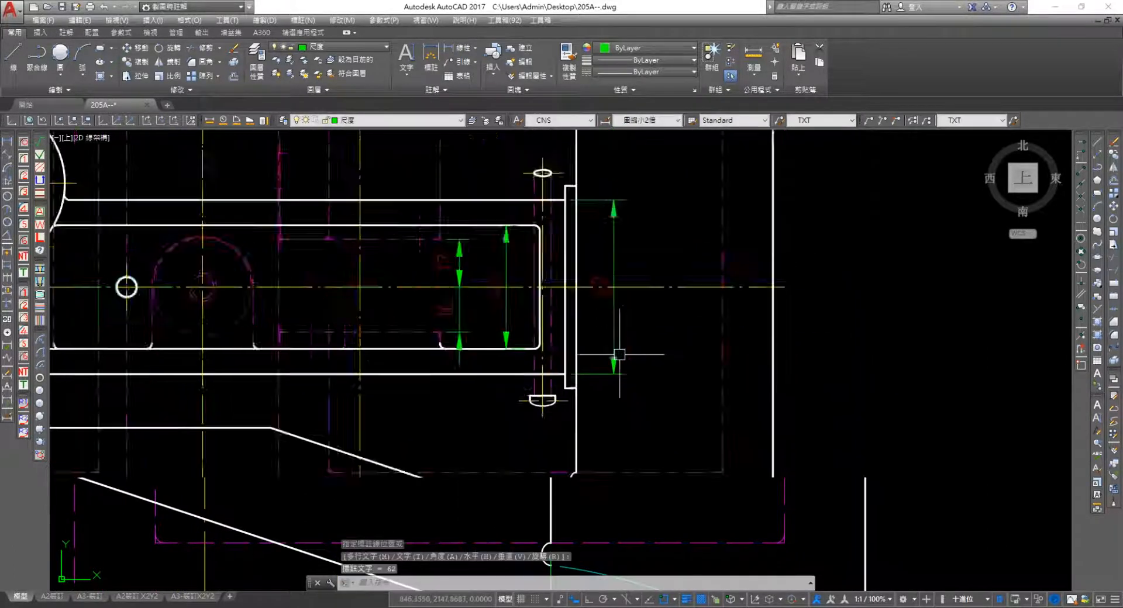
{"action": "key", "text": "Return"}
{"action": "scroll", "coordinate": [579, 261], "scroll_direction": "up", "scroll_amount": 4}
{"action": "left_click", "coordinate": [580, 260]}
{"action": "middle_click_drag", "start_coordinate": [575, 544], "coordinate": [629, 389]}
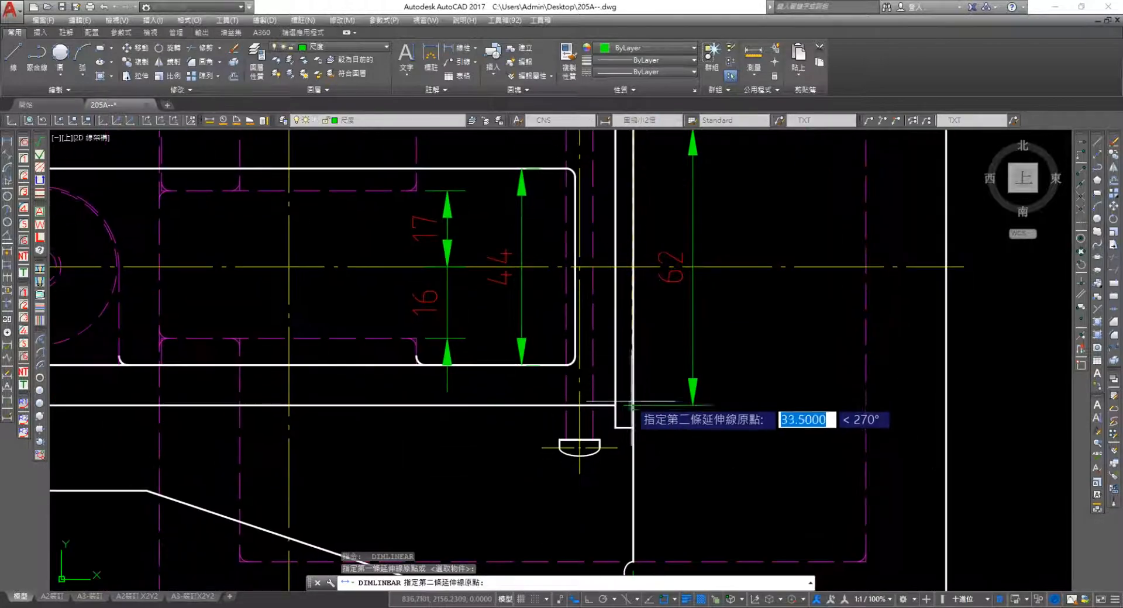
{"action": "left_click", "coordinate": [633, 428]}
{"action": "left_click", "coordinate": [748, 393]}
{"action": "key", "text": "Escape"}
Break the horizontal centreline where it runs through the 62 and 72 dimension texts
{"action": "scroll", "coordinate": [748, 393], "scroll_direction": "down", "scroll_amount": 4}
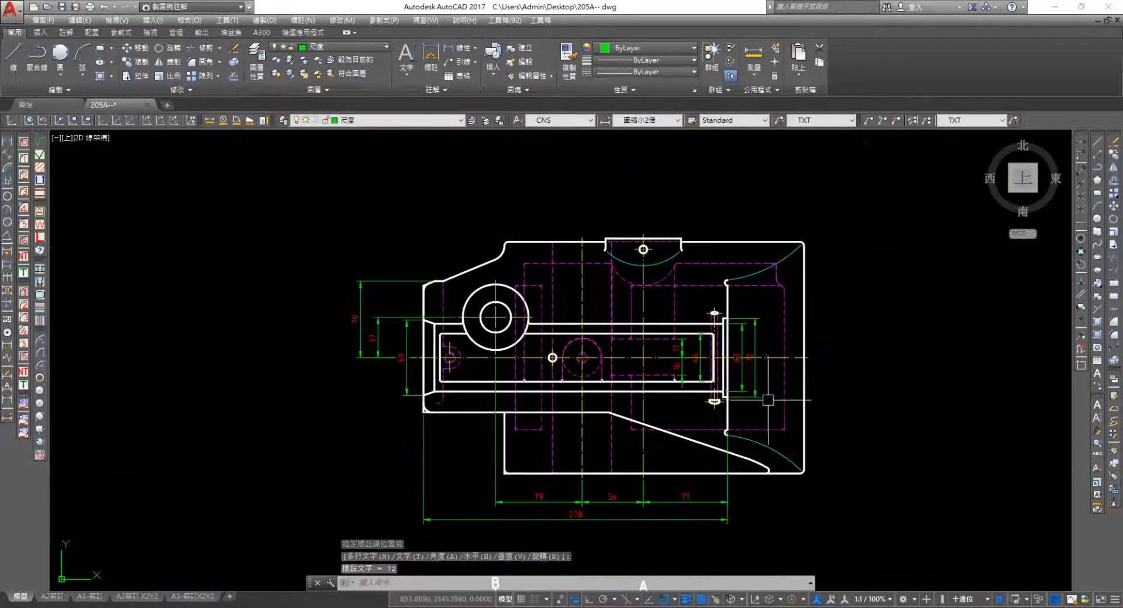
{"action": "scroll", "coordinate": [733, 398], "scroll_direction": "up", "scroll_amount": 4}
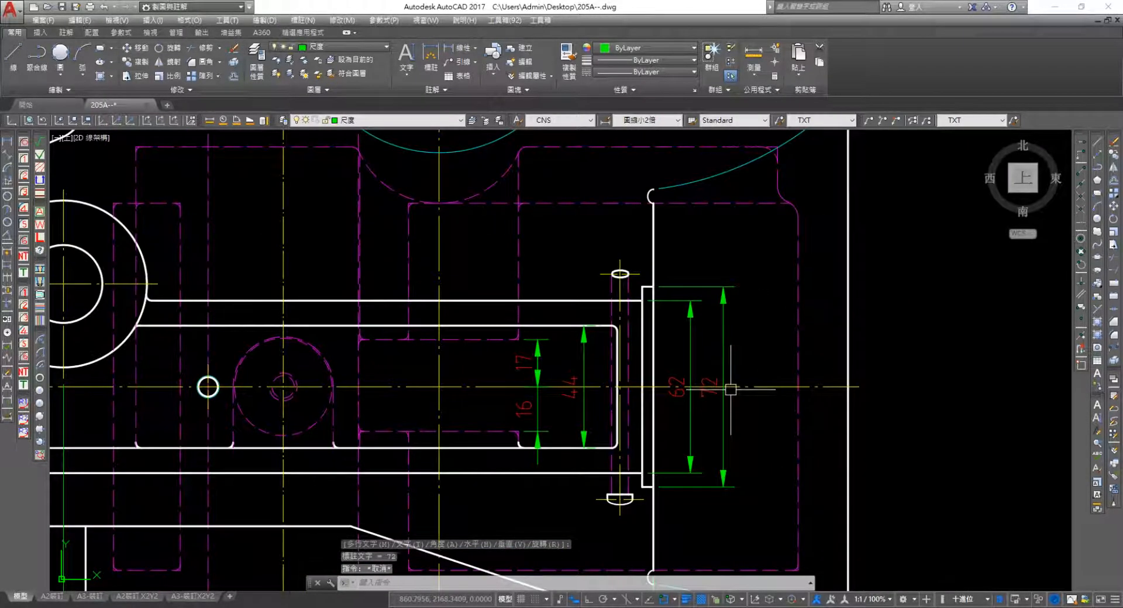
{"action": "scroll", "coordinate": [736, 389], "scroll_direction": "up", "scroll_amount": 4}
{"action": "left_click", "coordinate": [715, 389]}
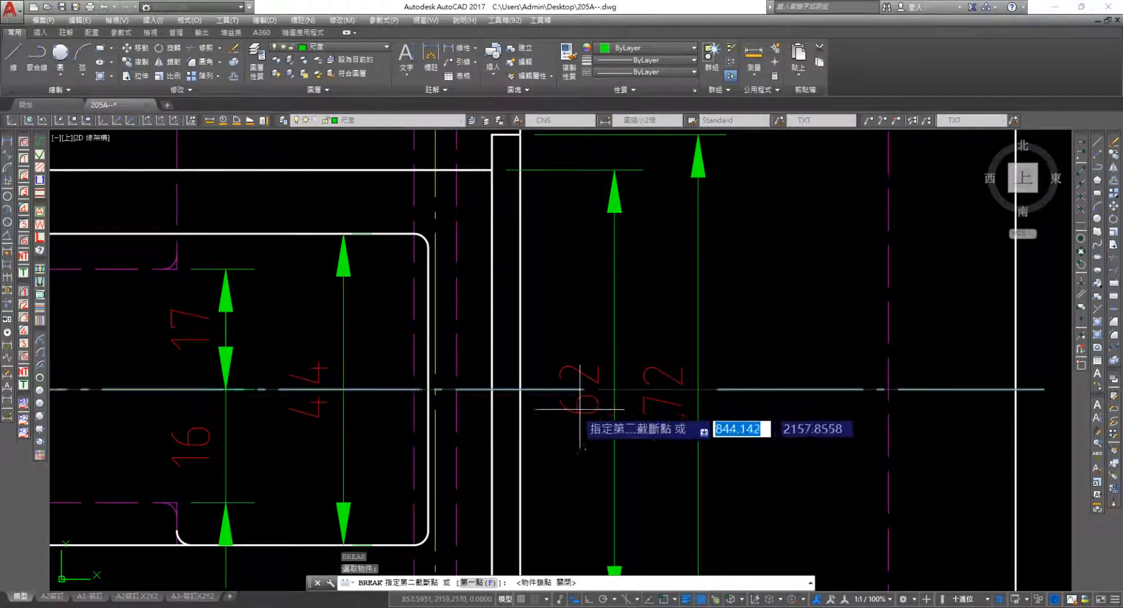
{"action": "left_click", "coordinate": [546, 390]}
Break the horizontal centreline around the 44 dimension text and where it crosses the 17 and 16 dimensions
{"action": "key", "text": "Return"}
{"action": "left_click", "coordinate": [374, 390]}
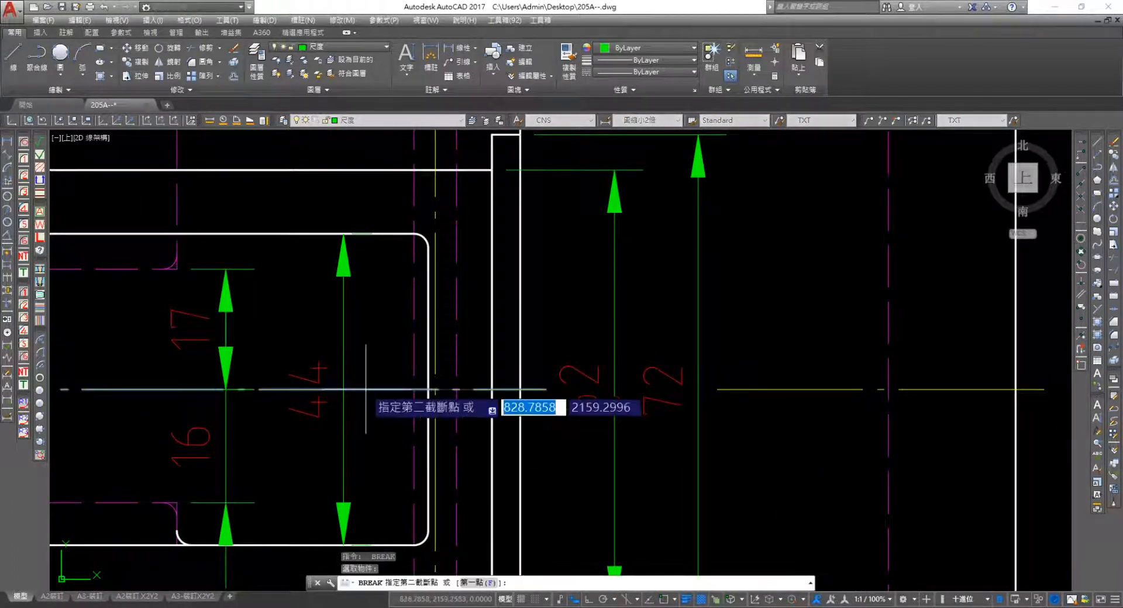
{"action": "left_click", "coordinate": [285, 391]}
{"action": "key", "text": "Return"}
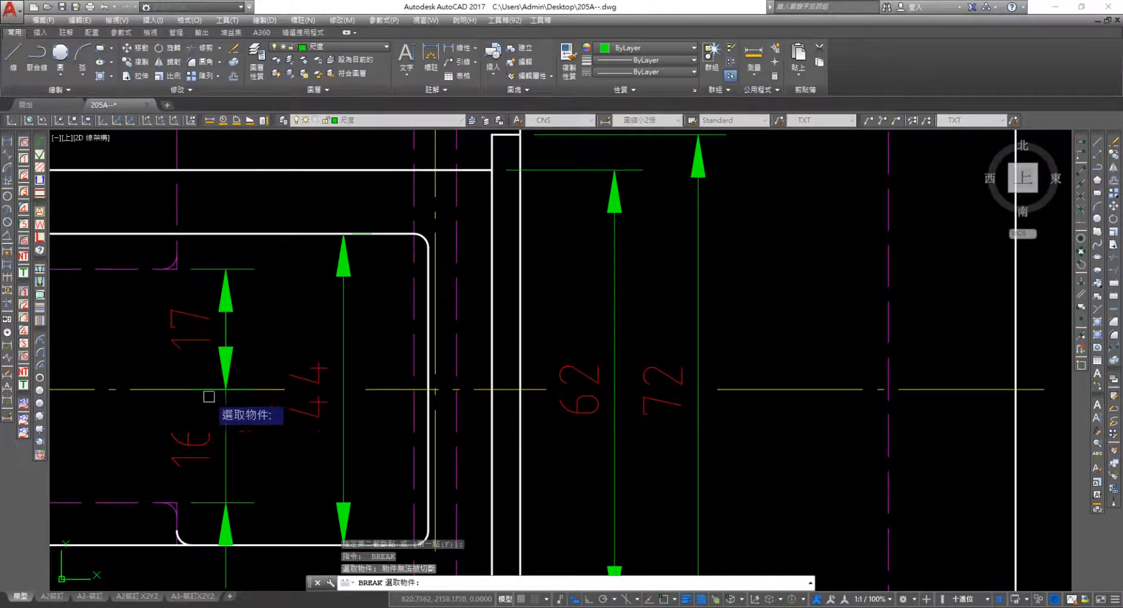
{"action": "left_click", "coordinate": [263, 391]}
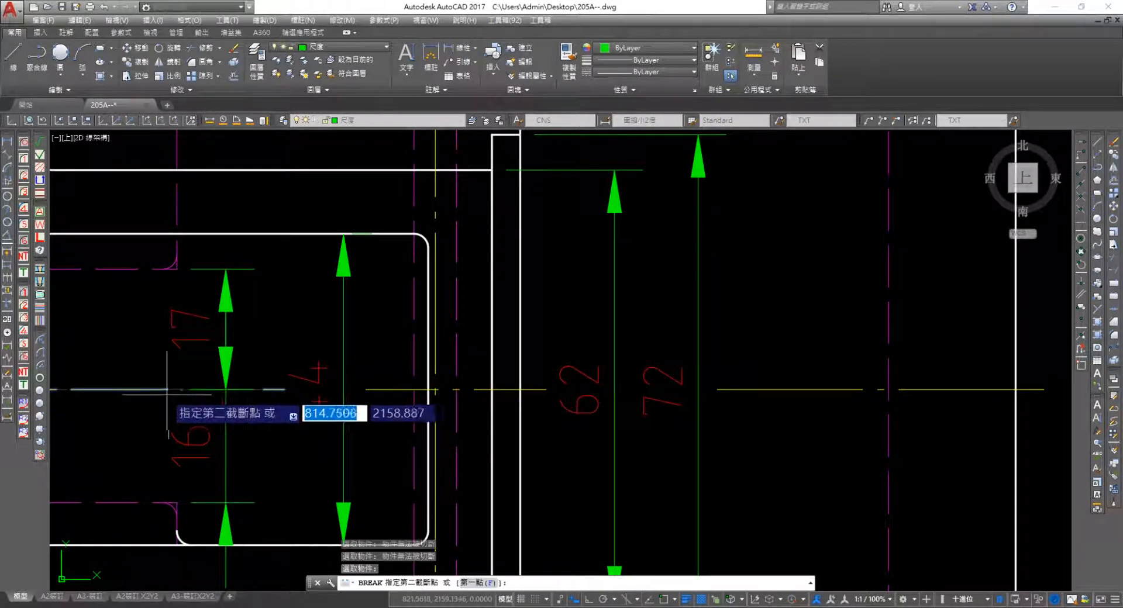
{"action": "left_click", "coordinate": [138, 400]}
{"action": "middle_click_drag", "start_coordinate": [313, 391], "coordinate": [622, 346]}
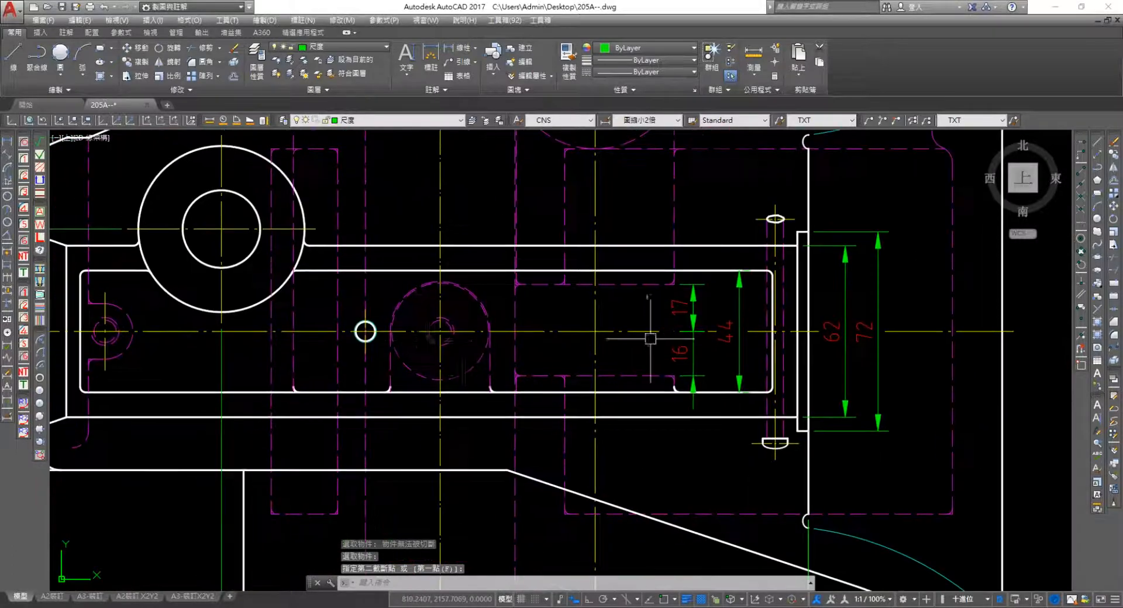
{"action": "middle_click_drag", "start_coordinate": [327, 344], "coordinate": [630, 318]}
{"action": "scroll", "coordinate": [669, 328], "scroll_direction": "down", "scroll_amount": 4}
{"action": "middle_click_drag", "start_coordinate": [763, 325], "coordinate": [557, 304]}
{"action": "scroll", "coordinate": [557, 304], "scroll_direction": "up", "scroll_amount": 4}
{"action": "key", "text": "Escape"}
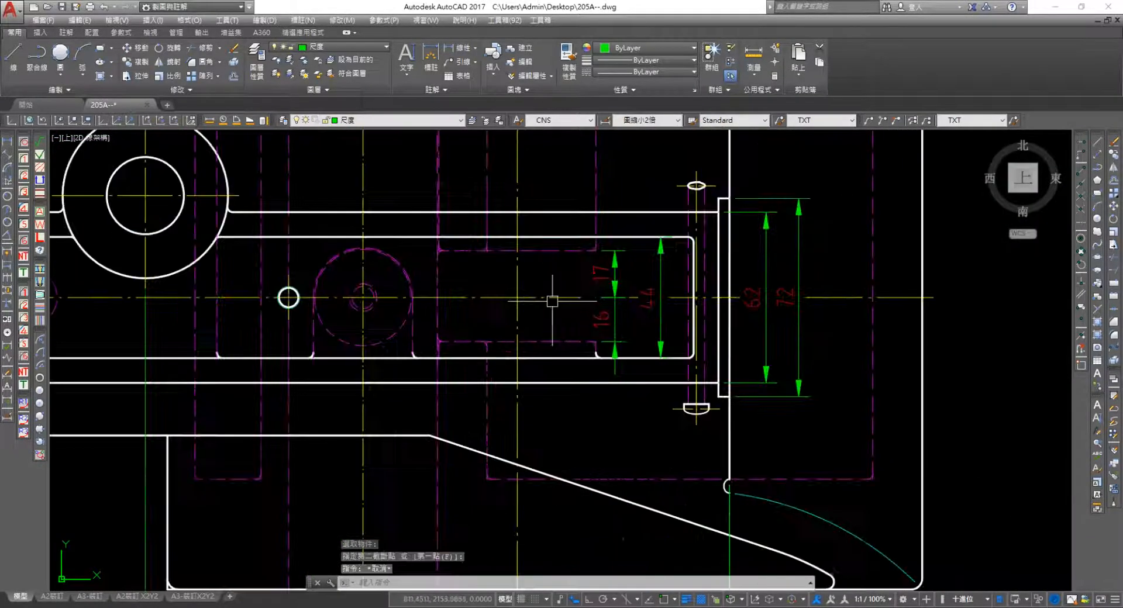
Add a radius dimension to the lower-right outer corner of the top view, placed outside the corner
{"action": "scroll", "coordinate": [551, 304], "scroll_direction": "down", "scroll_amount": 2}
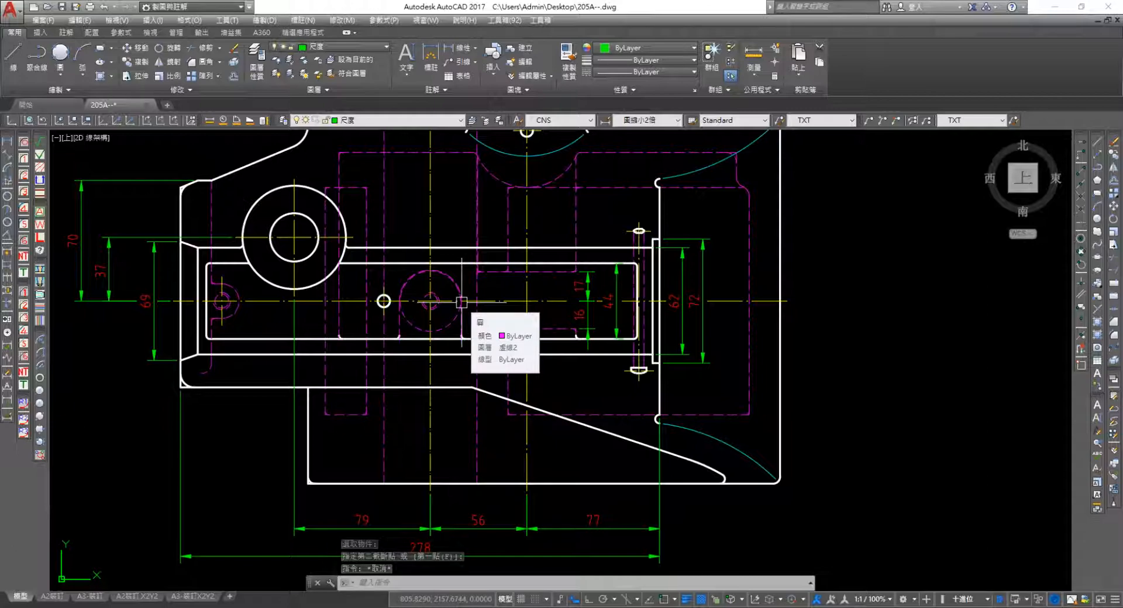
{"action": "mouse_move", "coordinate": [514, 391]}
{"action": "middle_mouse_down"}
{"action": "mouse_move", "coordinate": [366, 461]}
{"action": "mouse_move", "coordinate": [504, 371]}
{"action": "mouse_move", "coordinate": [378, 282]}
{"action": "middle_mouse_up"}
{"action": "scroll", "coordinate": [517, 453], "scroll_direction": "up", "scroll_amount": 2}
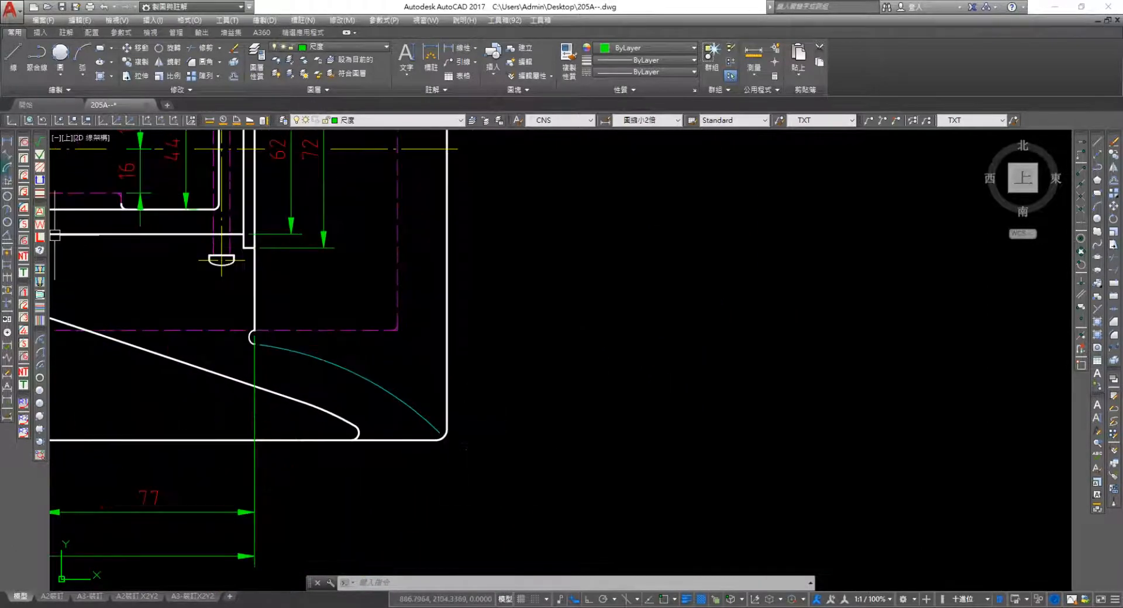
{"action": "left_click", "coordinate": [7, 196]}
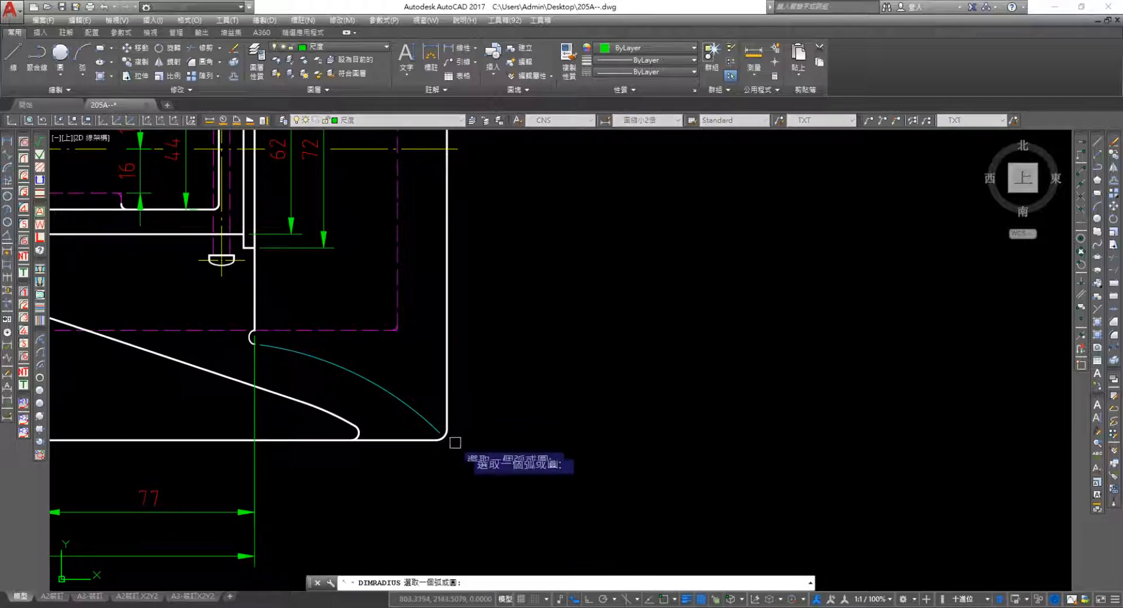
{"action": "left_click", "coordinate": [442, 438]}
{"action": "left_click", "coordinate": [468, 454]}
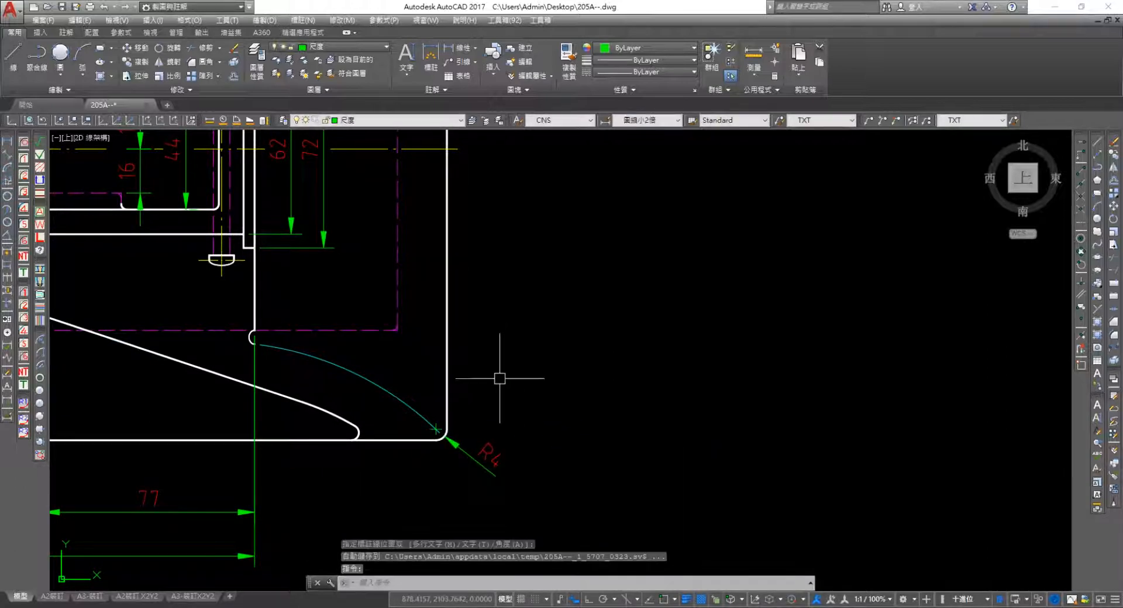
Add a radius dimension to the hidden pocket's upper-right corner arc in the top view, placed outside the part's right edge
{"action": "middle_click_drag", "start_coordinate": [469, 278], "coordinate": [456, 403]}
{"action": "scroll", "coordinate": [456, 404], "scroll_direction": "down", "scroll_amount": 2}
{"action": "mouse_move", "coordinate": [403, 181]}
{"action": "middle_mouse_down"}
{"action": "mouse_move", "coordinate": [416, 265]}
{"action": "mouse_move", "coordinate": [471, 200]}
{"action": "middle_mouse_up"}
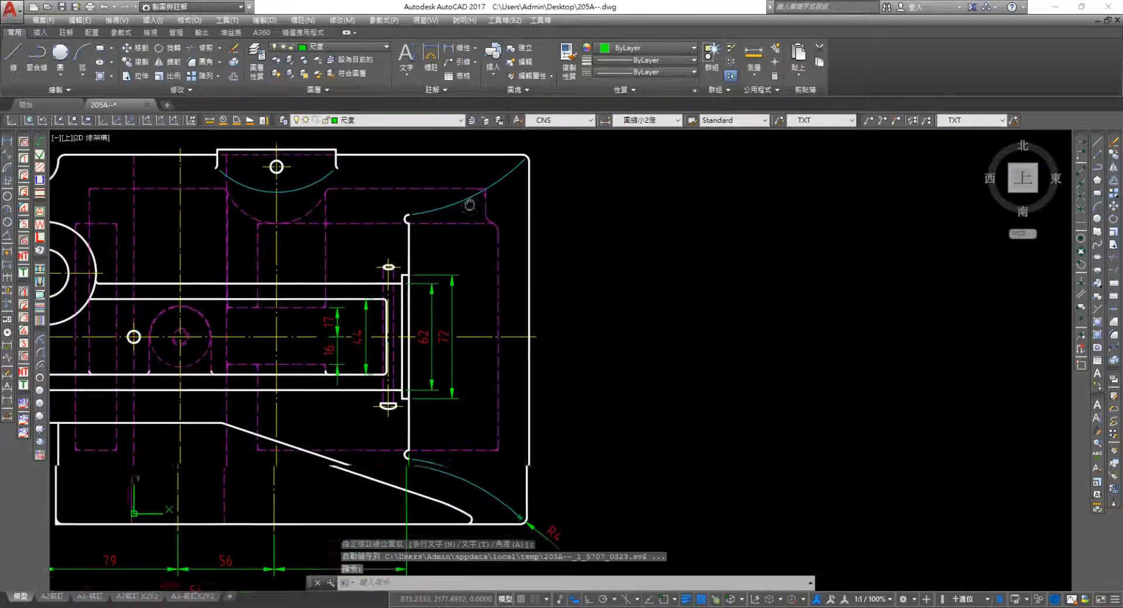
{"action": "middle_click_drag", "start_coordinate": [498, 318], "coordinate": [471, 271]}
{"action": "scroll", "coordinate": [470, 265], "scroll_direction": "down", "scroll_amount": 2}
{"action": "scroll", "coordinate": [473, 357], "scroll_direction": "up", "scroll_amount": 4}
{"action": "scroll", "coordinate": [476, 356], "scroll_direction": "down", "scroll_amount": 4}
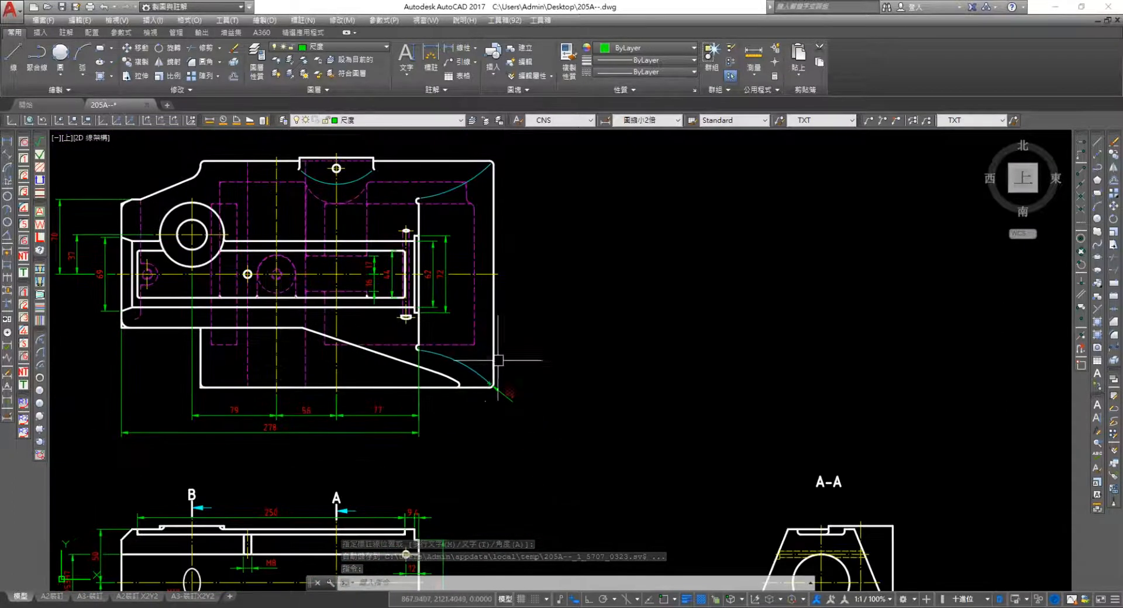
{"action": "scroll", "coordinate": [481, 125], "scroll_direction": "up", "scroll_amount": 2}
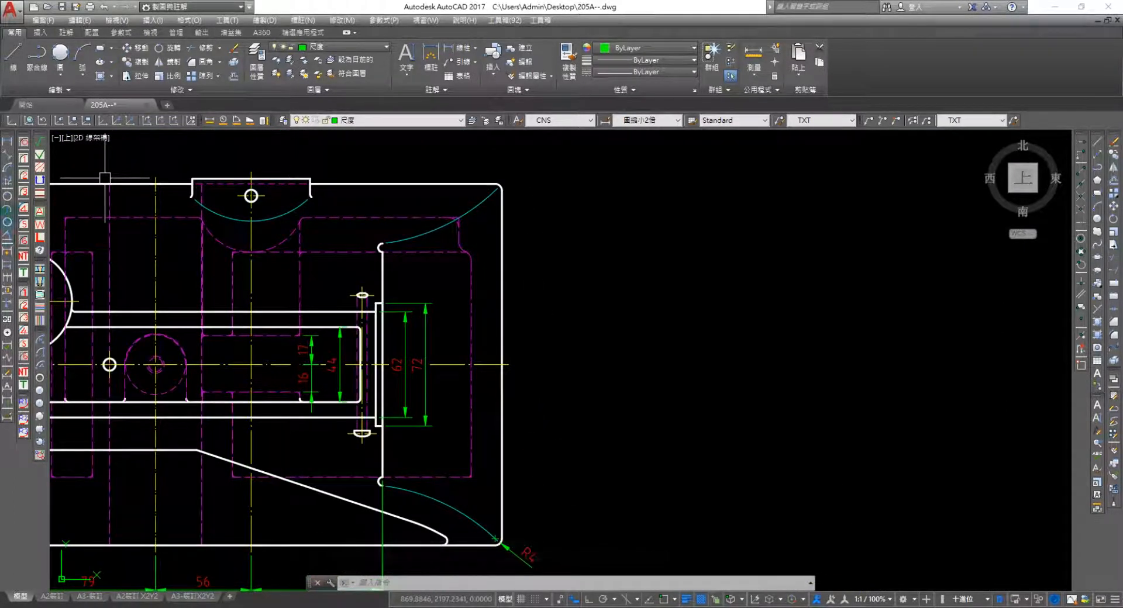
{"action": "type", "text": "dra"}
{"action": "key", "text": "Return"}
{"action": "scroll", "coordinate": [364, 258], "scroll_direction": "up", "scroll_amount": 4}
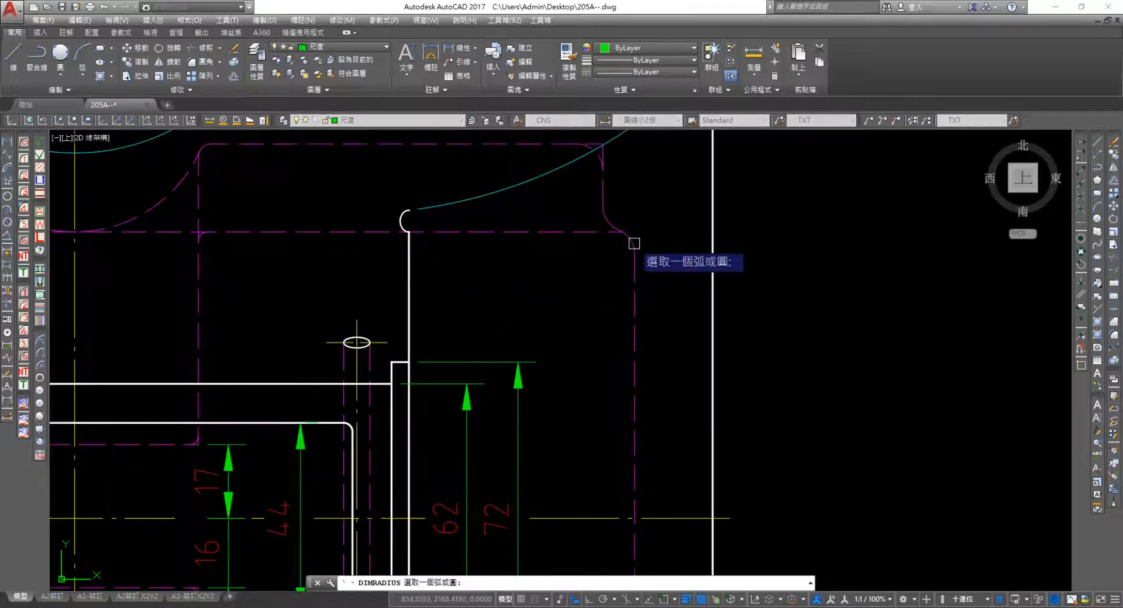
{"action": "left_click", "coordinate": [634, 243]}
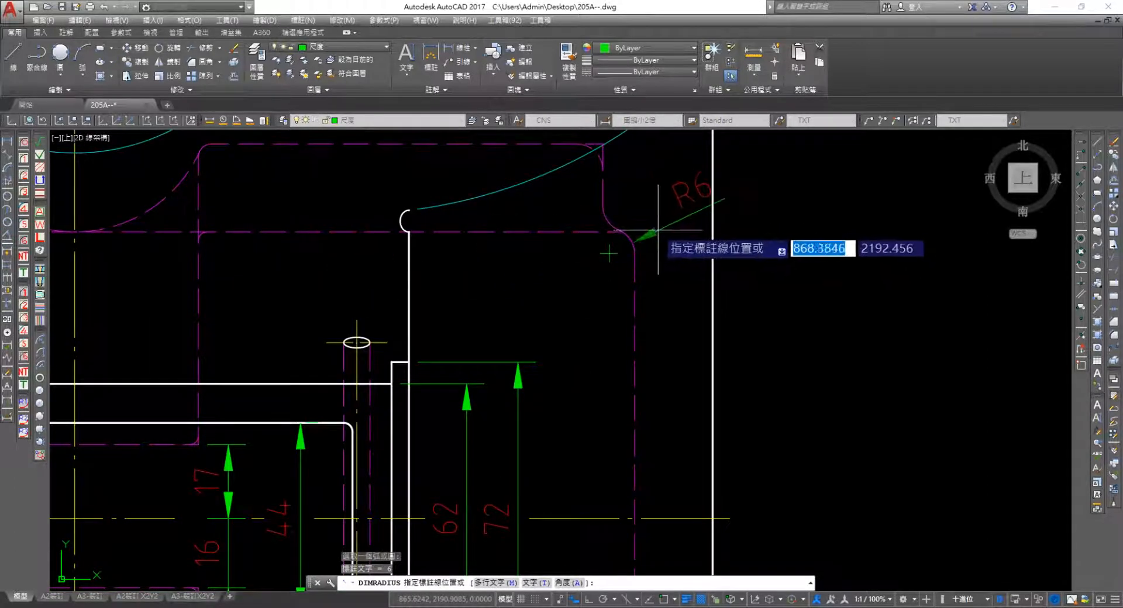
{"action": "left_click", "coordinate": [759, 221]}
{"action": "scroll", "coordinate": [762, 299], "scroll_direction": "down", "scroll_amount": 6}
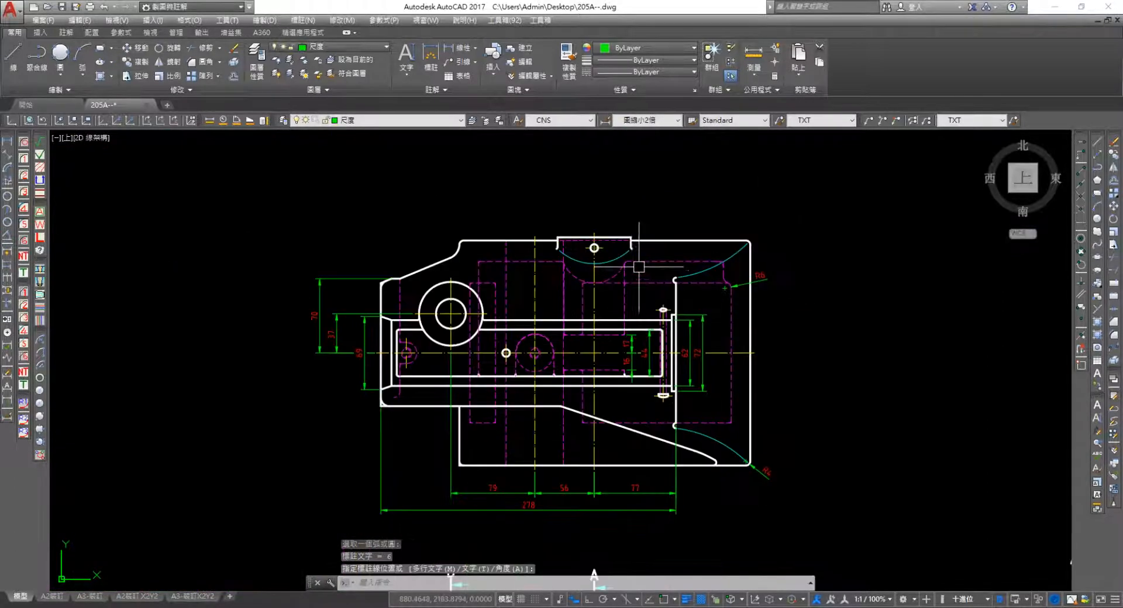
Dimension the full width of the recess in the base of section A-A, placed below the baseline
{"action": "mouse_move", "coordinate": [639, 267]}
{"action": "middle_mouse_down"}
{"action": "mouse_move", "coordinate": [493, 217]}
{"action": "mouse_move", "coordinate": [393, 120]}
{"action": "middle_mouse_up"}
{"action": "scroll", "coordinate": [446, 321], "scroll_direction": "down", "scroll_amount": 3}
{"action": "mouse_move", "coordinate": [577, 275]}
{"action": "middle_mouse_down"}
{"action": "mouse_move", "coordinate": [475, 327]}
{"action": "mouse_move", "coordinate": [412, 167]}
{"action": "middle_mouse_up"}
{"action": "scroll", "coordinate": [556, 371], "scroll_direction": "up", "scroll_amount": 4}
{"action": "key", "text": "space"}
{"action": "middle_click_drag", "start_coordinate": [543, 394], "coordinate": [487, 299]}
{"action": "key", "text": "Escape"}
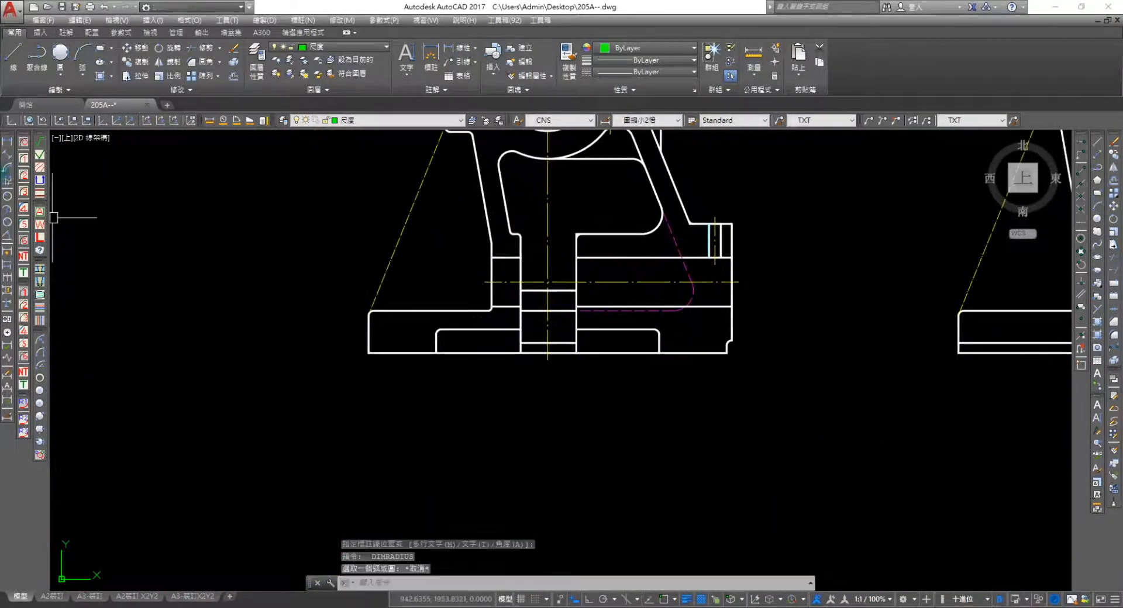
{"action": "left_click", "coordinate": [7, 142]}
{"action": "middle_click_drag", "start_coordinate": [404, 335], "coordinate": [311, 244]}
{"action": "scroll", "coordinate": [346, 272], "scroll_direction": "up", "scroll_amount": 4}
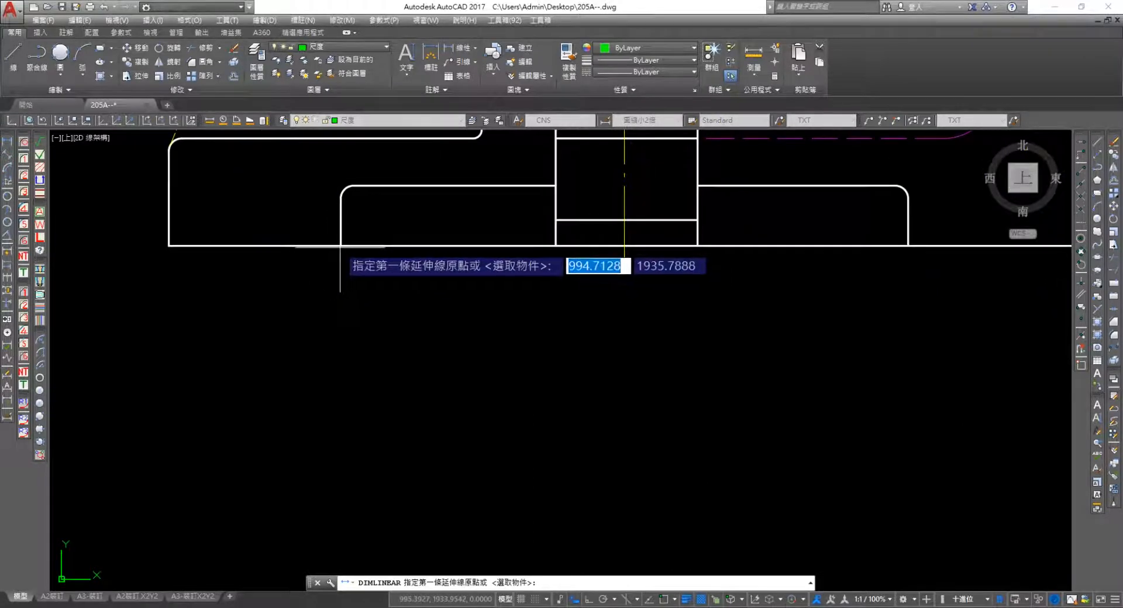
{"action": "left_click", "coordinate": [340, 244]}
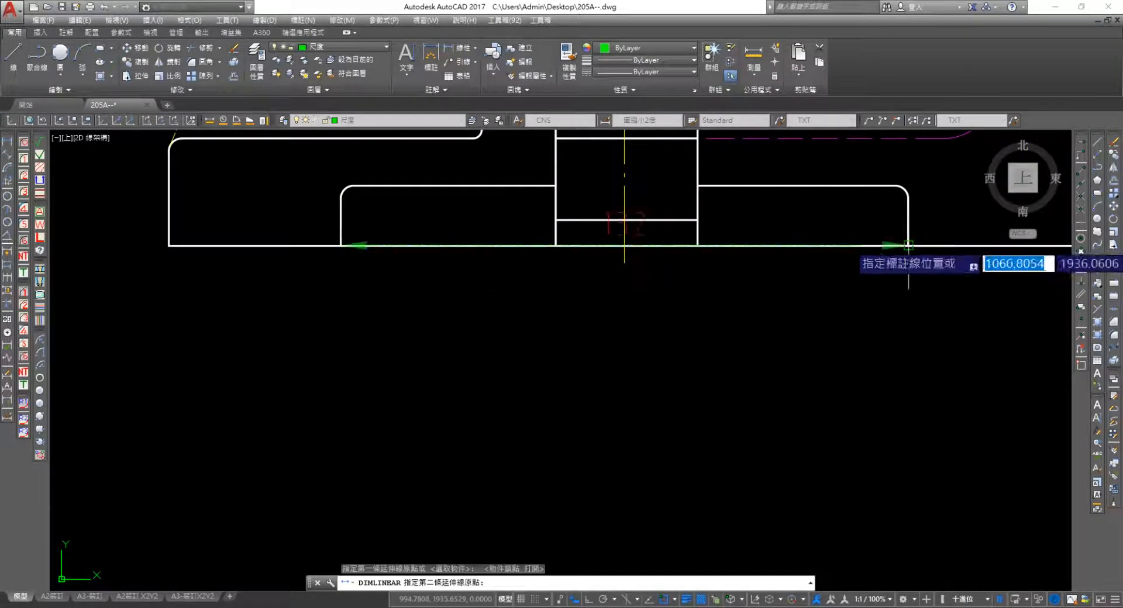
{"action": "left_click", "coordinate": [731, 415]}
Dimension the width of the central slot at the base of section A-A, placed between the base and the recess-width dimension
{"action": "key", "text": "space"}
{"action": "left_click", "coordinate": [556, 245]}
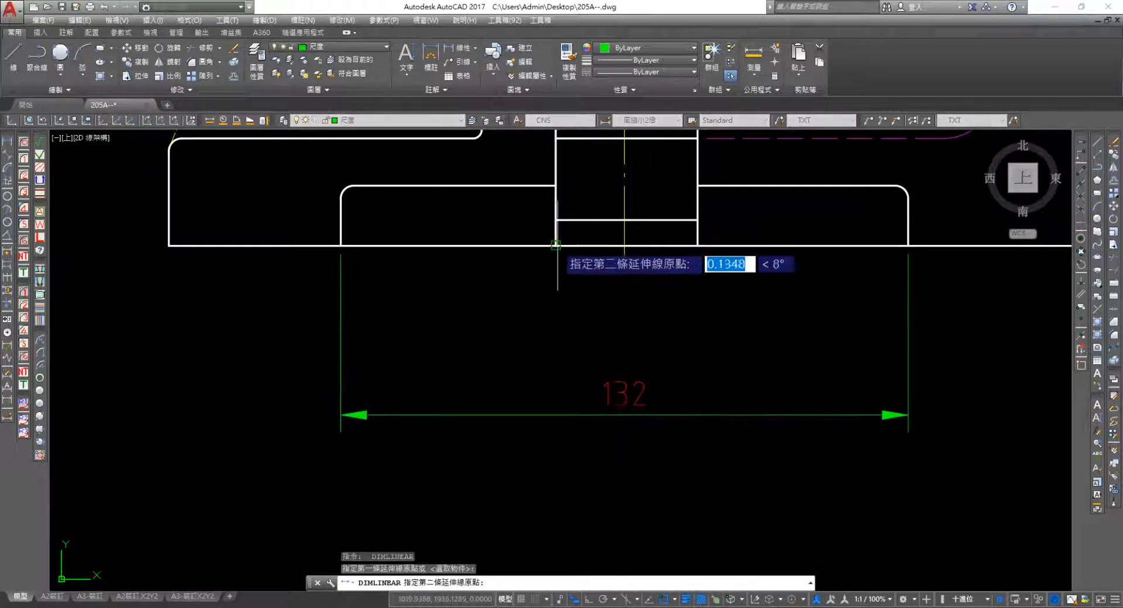
{"action": "left_click", "coordinate": [698, 245]}
{"action": "left_click", "coordinate": [646, 318]}
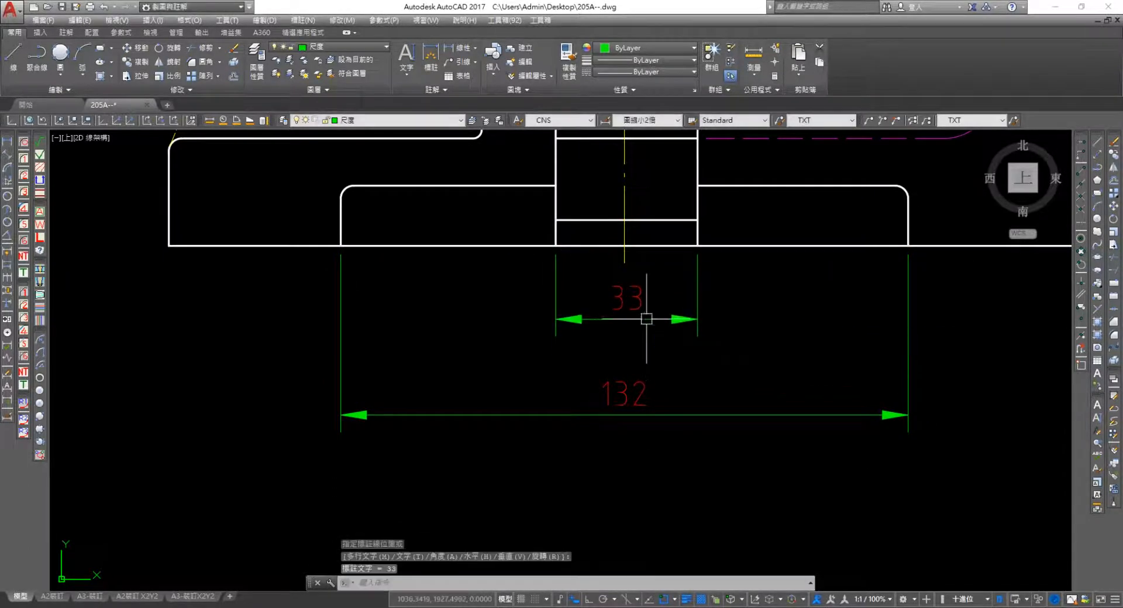
Move the recess-width dimension in section A-A up, closer to the slot-width dimension
{"action": "left_click", "coordinate": [628, 403]}
{"action": "left_click", "coordinate": [625, 393]}
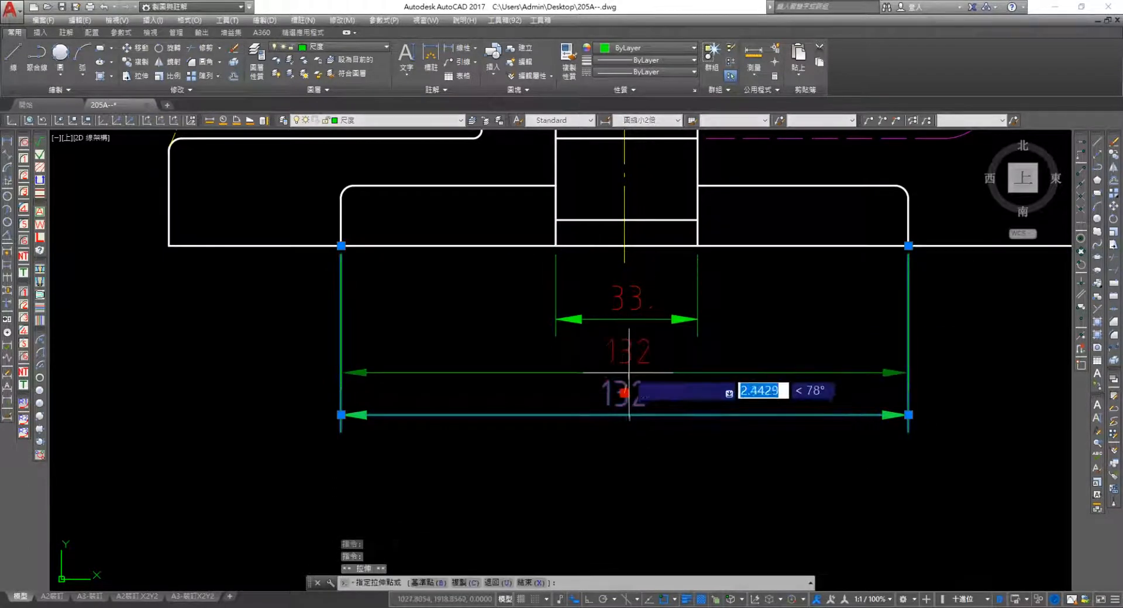
{"action": "scroll", "coordinate": [650, 475], "scroll_direction": "down", "scroll_amount": 4}
{"action": "key", "text": "Escape"}
Dimension the bottom width of the whole base in section A-A, placed below the recess-width dimension
{"action": "middle_click_drag", "start_coordinate": [506, 416], "coordinate": [406, 343]}
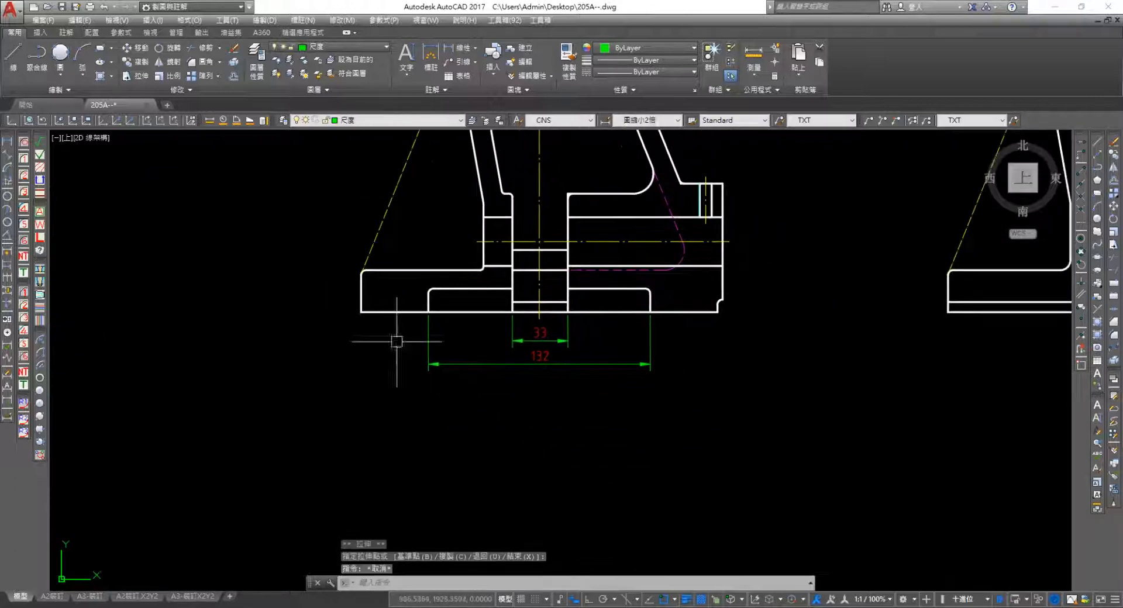
{"action": "key", "text": "space"}
{"action": "left_click", "coordinate": [360, 313]}
{"action": "left_click", "coordinate": [720, 312]}
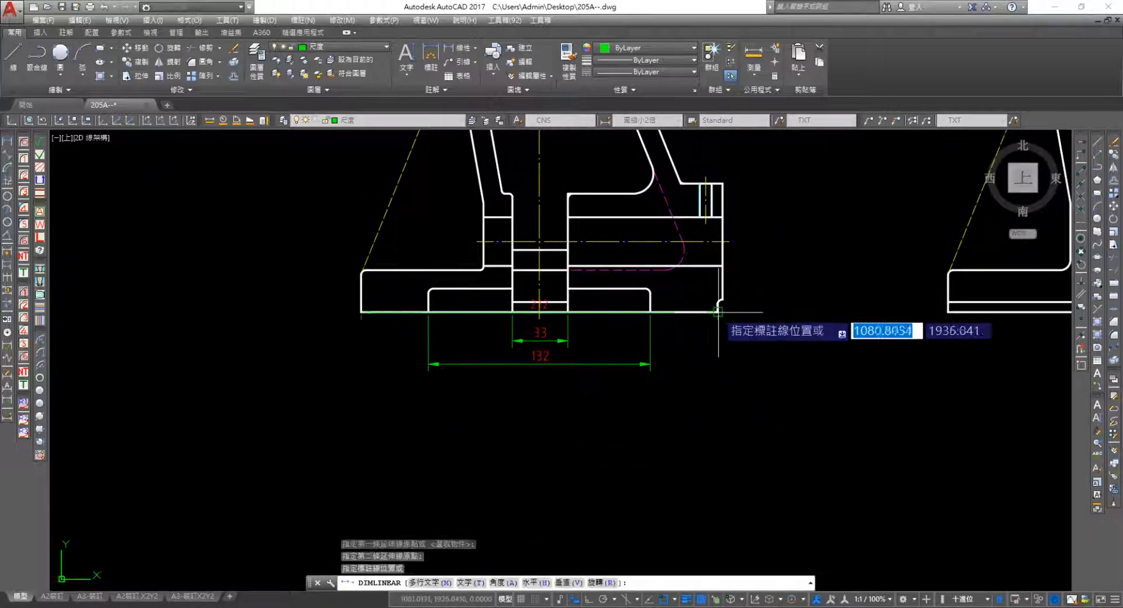
{"action": "left_click", "coordinate": [578, 390]}
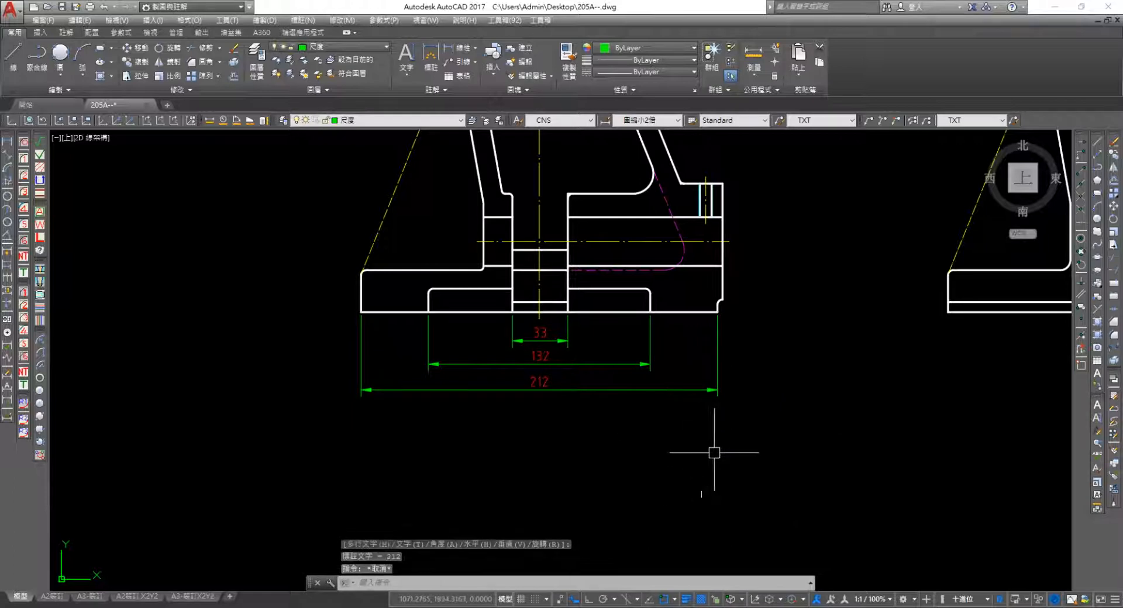
Dimension the width of the boss on the top view's upper edge with the text %%c69, placed above the boss
{"action": "middle_click_drag", "start_coordinate": [351, 325], "coordinate": [670, 547]}
{"action": "scroll", "coordinate": [670, 547], "scroll_direction": "down", "scroll_amount": 4}
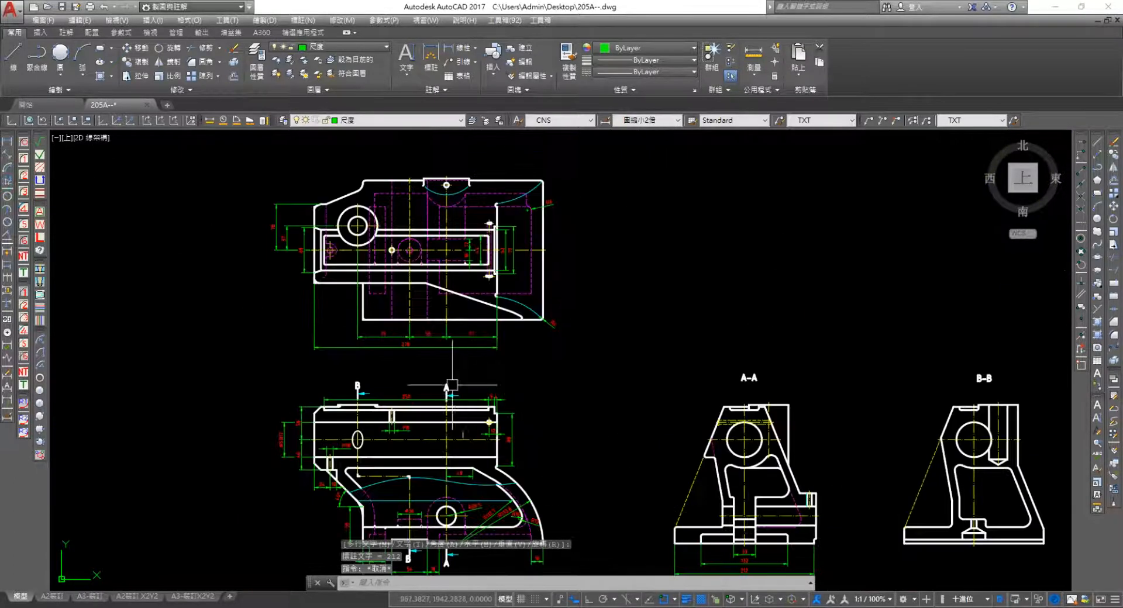
{"action": "scroll", "coordinate": [432, 225], "scroll_direction": "up", "scroll_amount": 2}
{"action": "middle_click_drag", "start_coordinate": [433, 227], "coordinate": [447, 312]}
{"action": "left_click", "coordinate": [7, 142]}
{"action": "scroll", "coordinate": [436, 269], "scroll_direction": "up", "scroll_amount": 2}
{"action": "middle_click_drag", "start_coordinate": [436, 269], "coordinate": [415, 407]}
{"action": "scroll", "coordinate": [409, 305], "scroll_direction": "up", "scroll_amount": 2}
{"action": "left_click", "coordinate": [418, 321]}
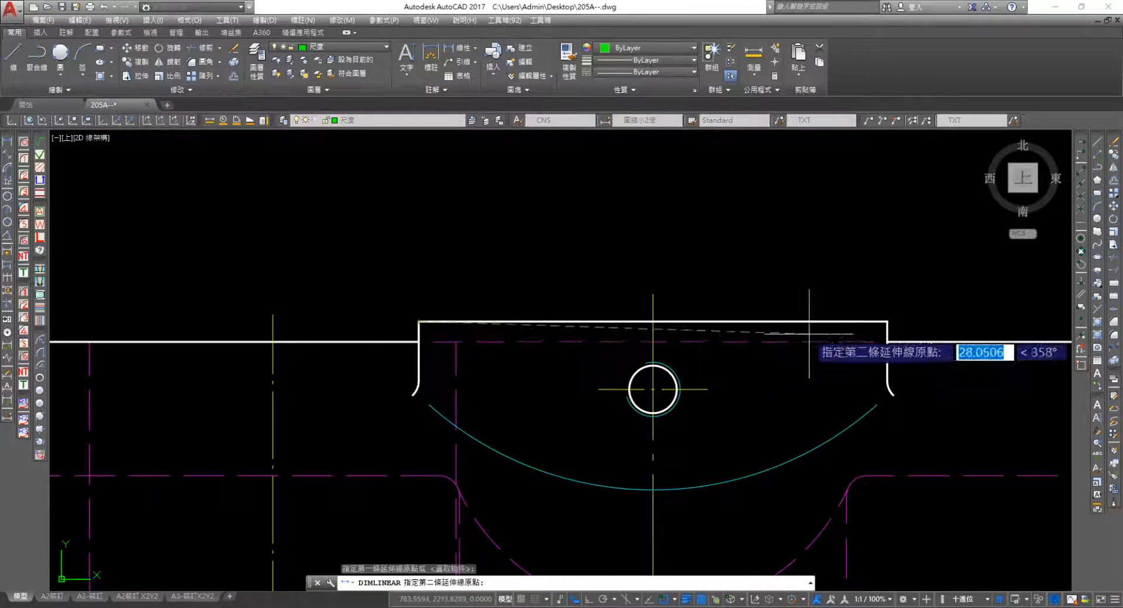
{"action": "left_click", "coordinate": [887, 321]}
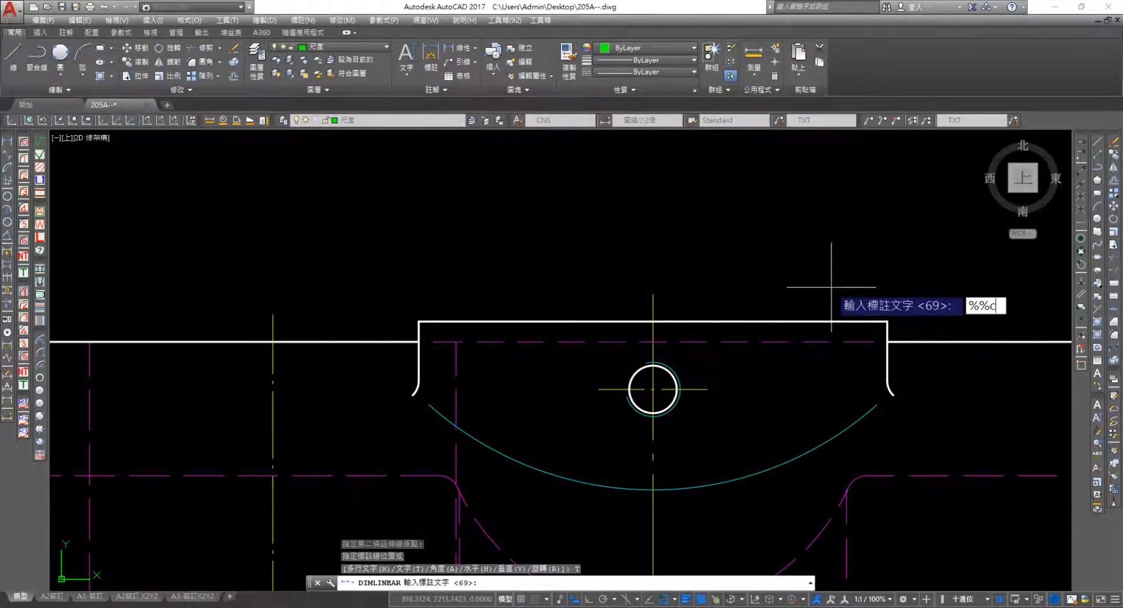
{"action": "key", "text": "Return"}
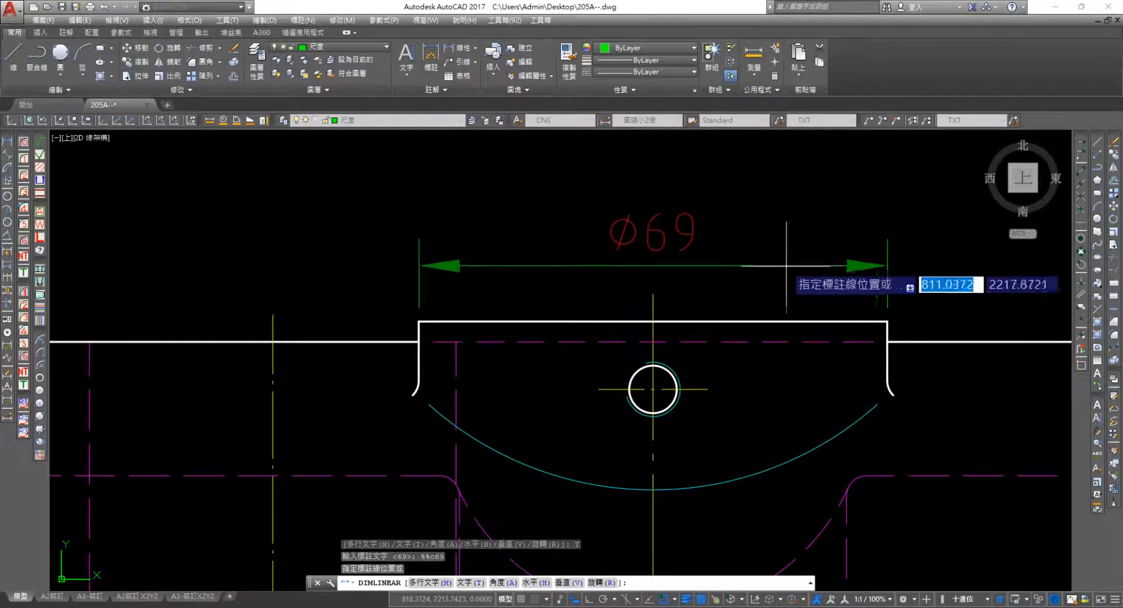
{"action": "left_click", "coordinate": [829, 268]}
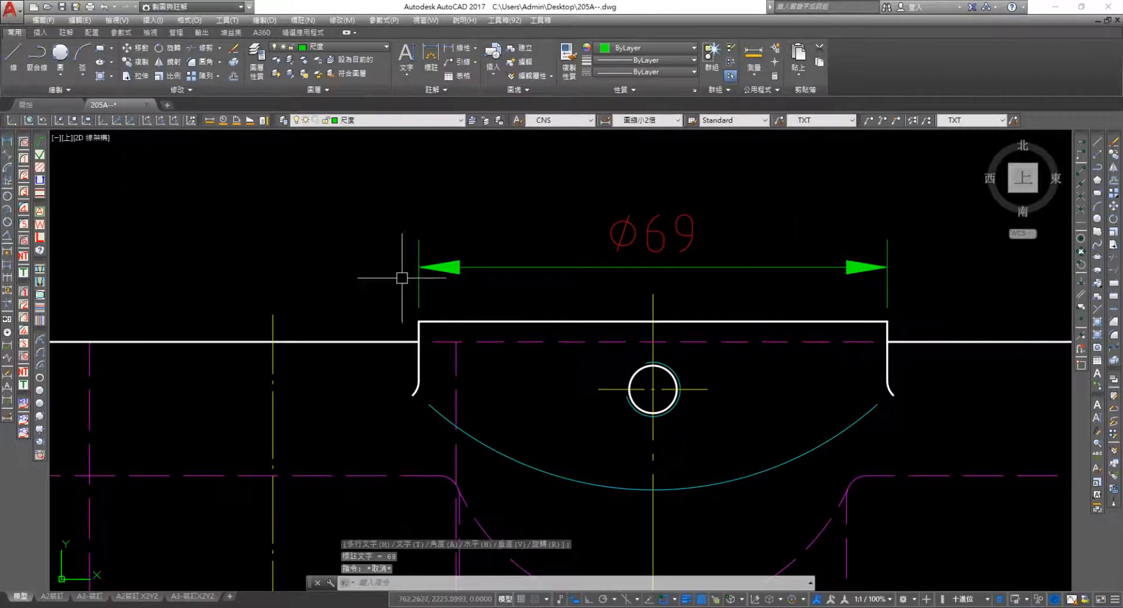
Dimension the vertical distance from the boss's small hole centreline to the boss's top edge, placed to the right of the boss
{"action": "key", "text": "Return"}
{"action": "middle_click_drag", "start_coordinate": [721, 391], "coordinate": [579, 290]}
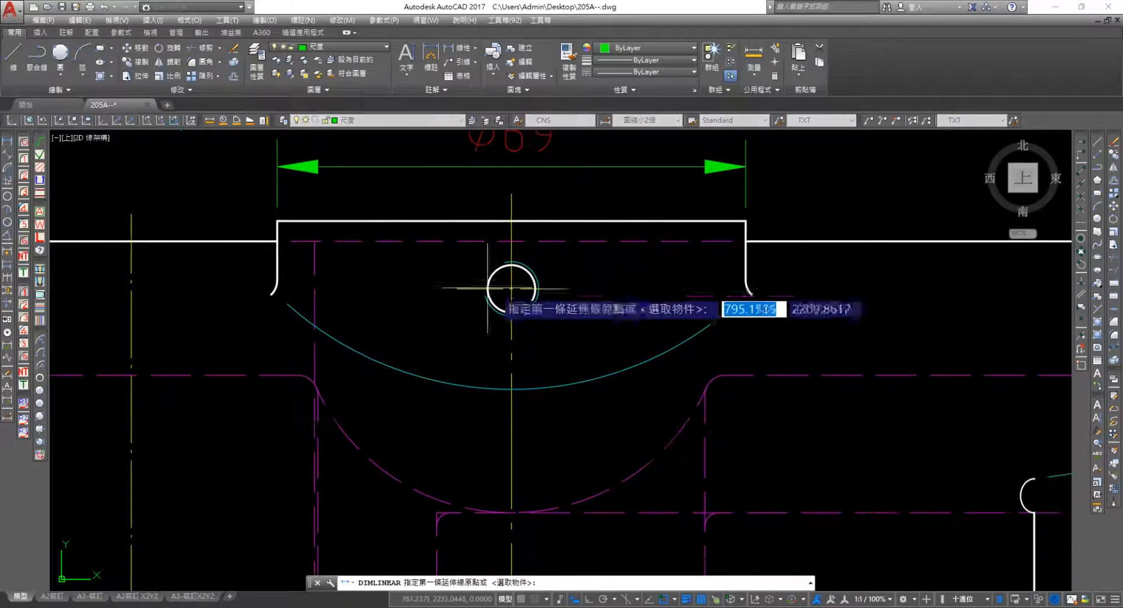
{"action": "left_click", "coordinate": [571, 289]}
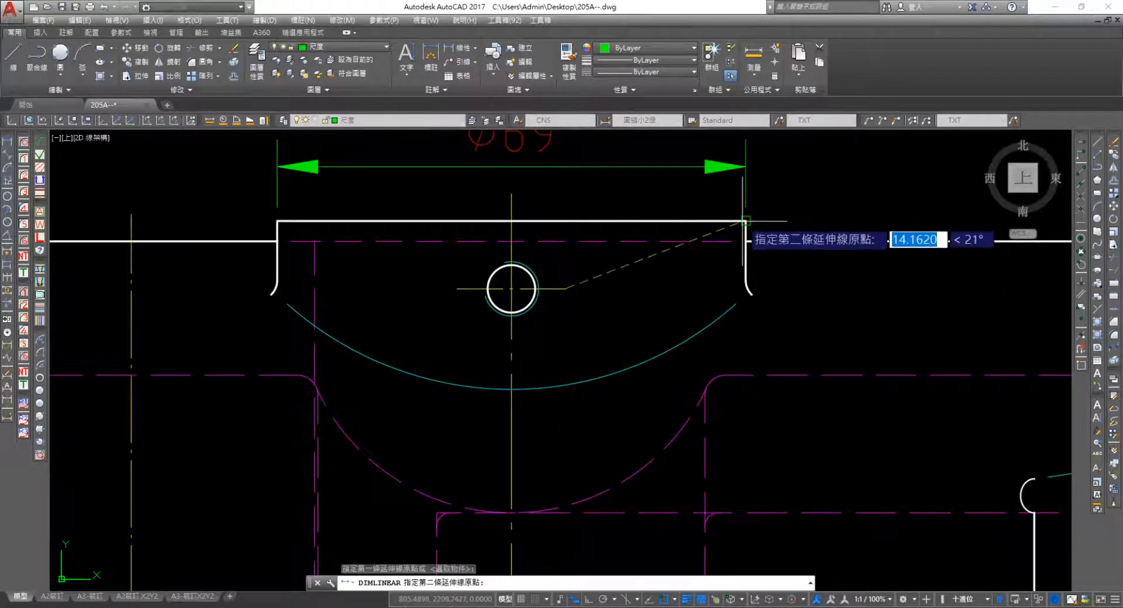
{"action": "left_click", "coordinate": [746, 220]}
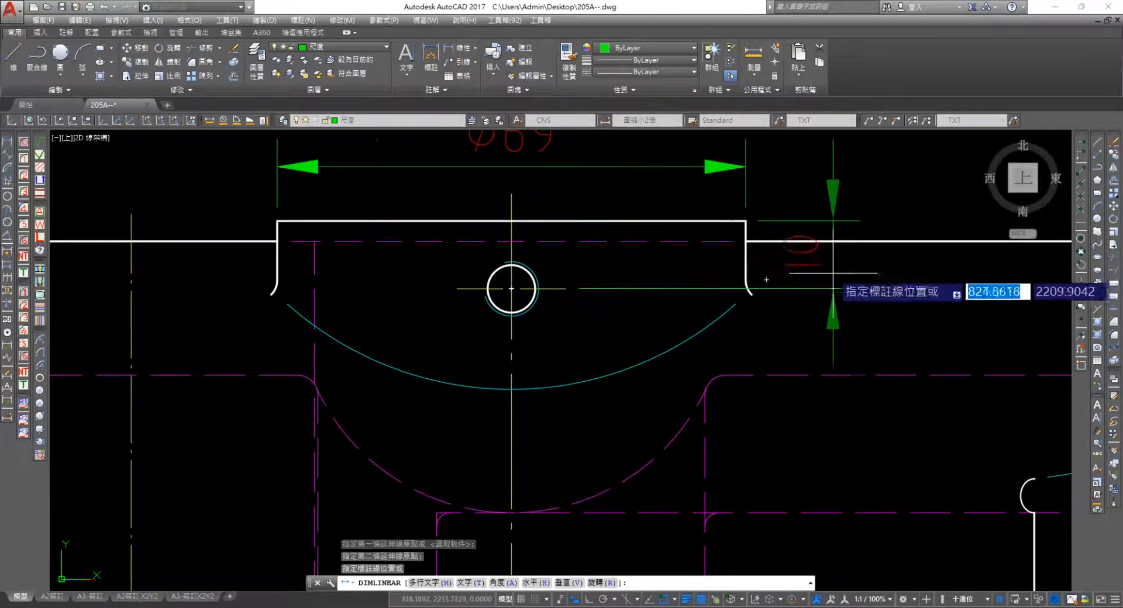
{"action": "left_click", "coordinate": [867, 272]}
Move the hole-distance dimension's text above its upper arrow and shift its dimension line slightly farther from the boss
{"action": "left_click", "coordinate": [846, 254]}
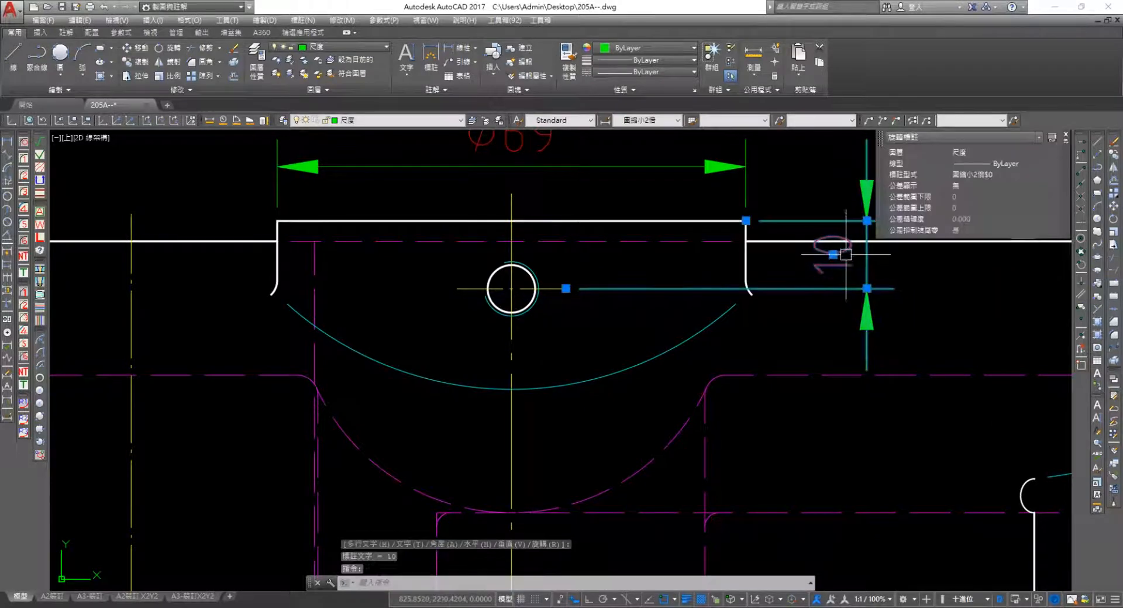
{"action": "left_click", "coordinate": [833, 254]}
{"action": "scroll", "coordinate": [834, 231], "scroll_direction": "down", "scroll_amount": 5}
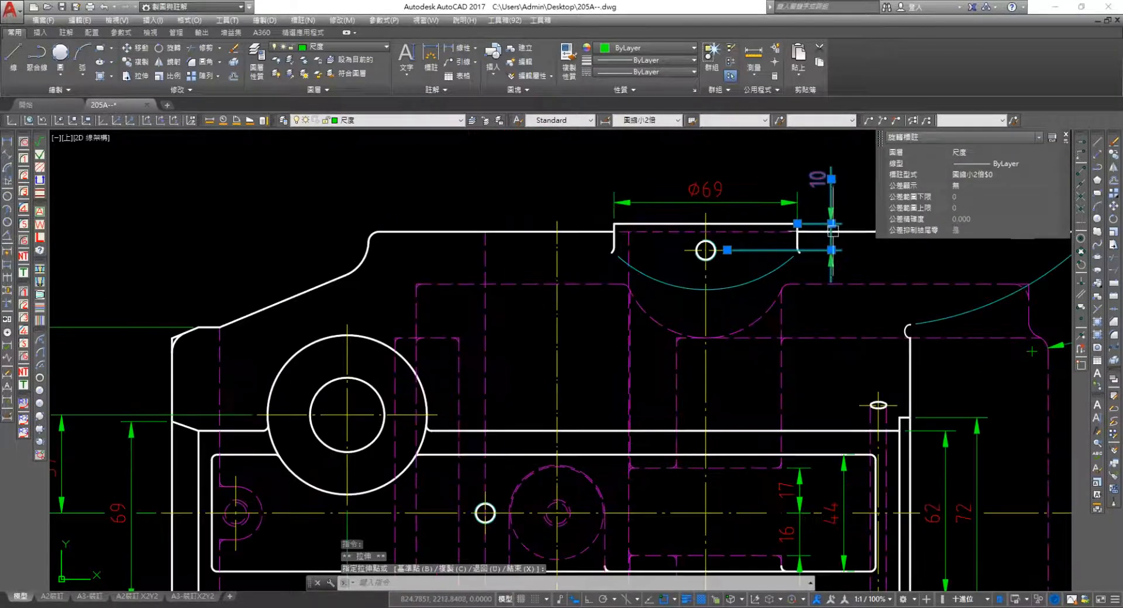
{"action": "left_click", "coordinate": [831, 224]}
{"action": "left_click", "coordinate": [849, 226]}
{"action": "key", "text": "Escape"}
Draw a horizontal helper line to the right from the lower end of the sloped edge in the top view
{"action": "middle_click_drag", "start_coordinate": [859, 244], "coordinate": [598, 194]}
{"action": "scroll", "coordinate": [597, 195], "scroll_direction": "down", "scroll_amount": 2}
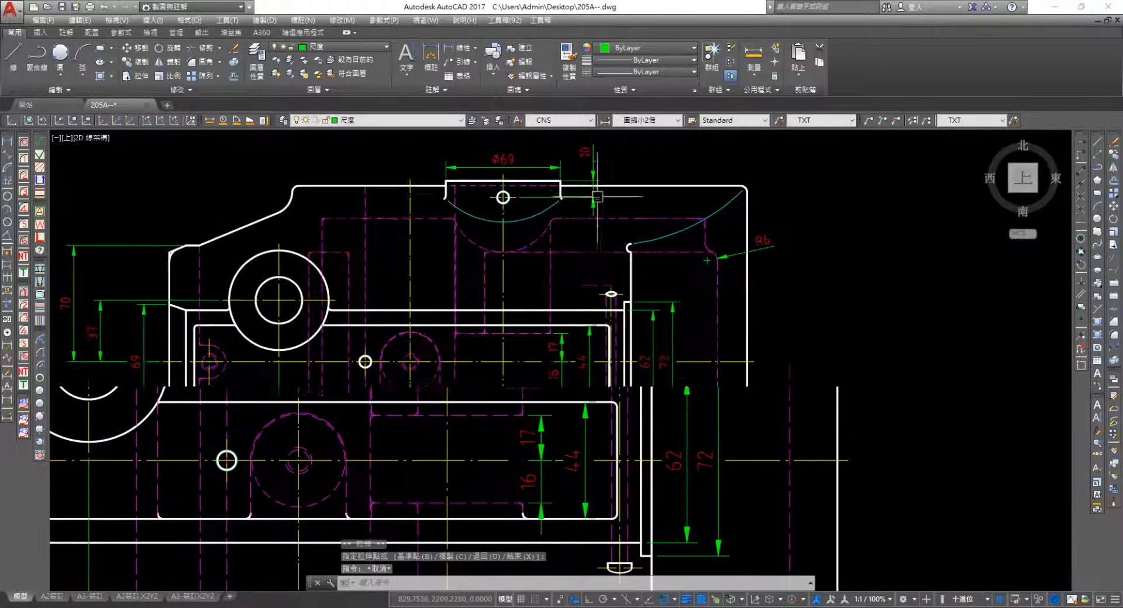
{"action": "middle_click_drag", "start_coordinate": [631, 237], "coordinate": [770, 278]}
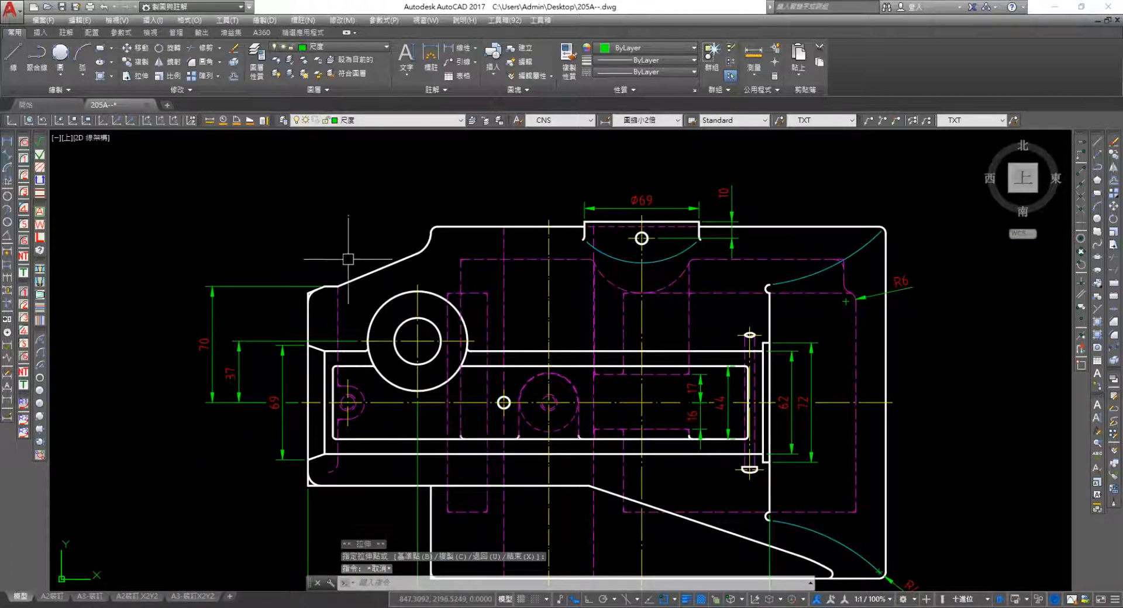
{"action": "type", "text": "l"}
{"action": "key", "text": "Return"}
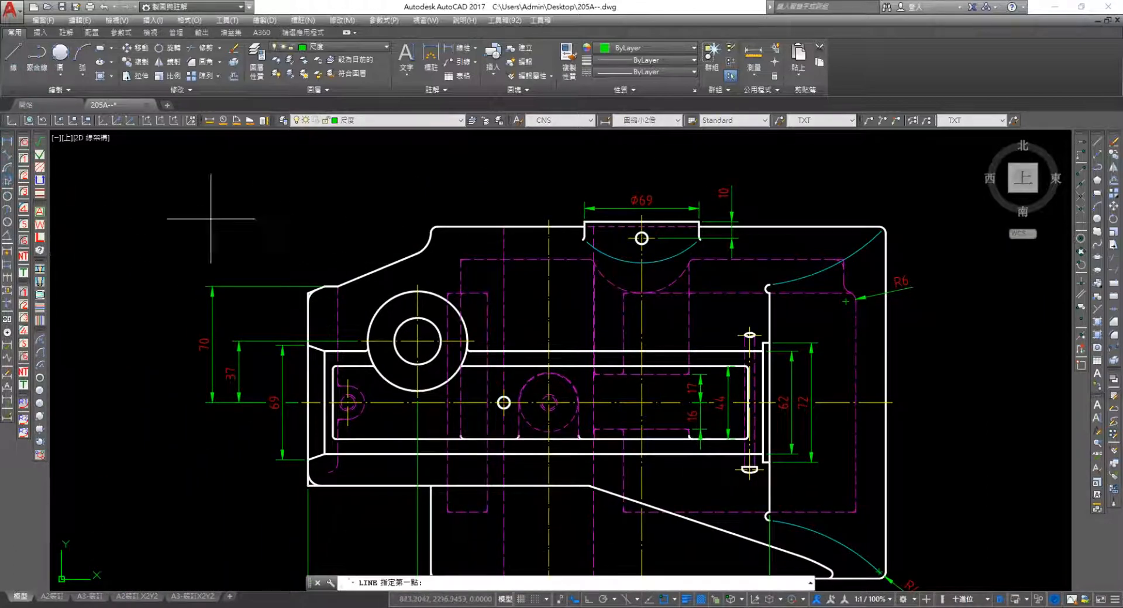
{"action": "scroll", "coordinate": [334, 286], "scroll_direction": "up", "scroll_amount": 6}
{"action": "left_click", "coordinate": [337, 310]}
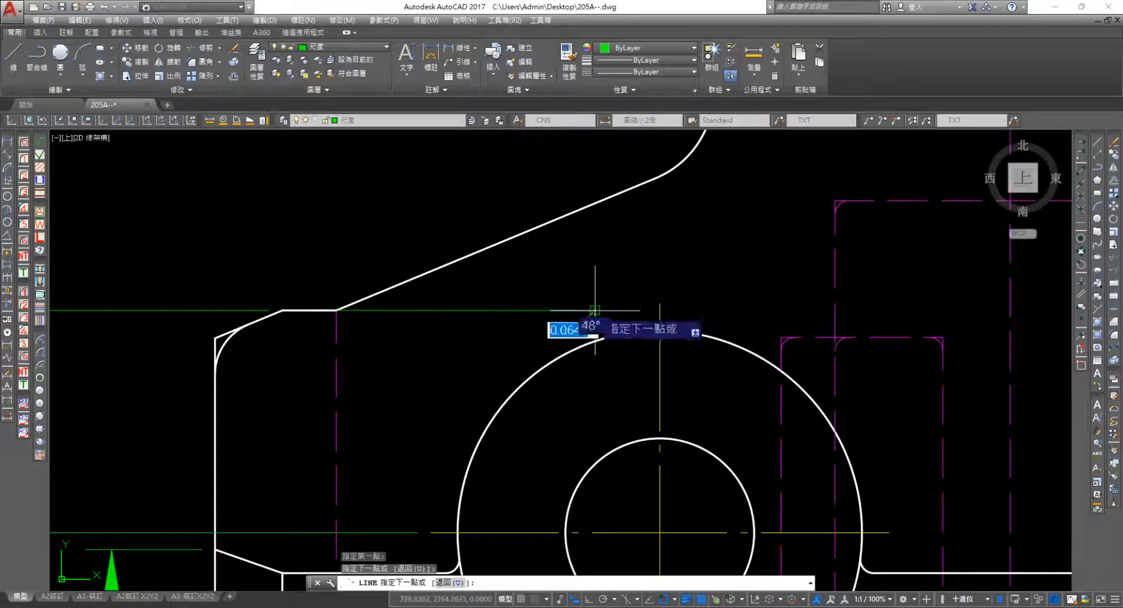
{"action": "key", "text": "Escape"}
Add an angular dimension between the sloped edge and the horizontal helper line, placed near the slope's upper end
{"action": "left_click", "coordinate": [7, 237]}
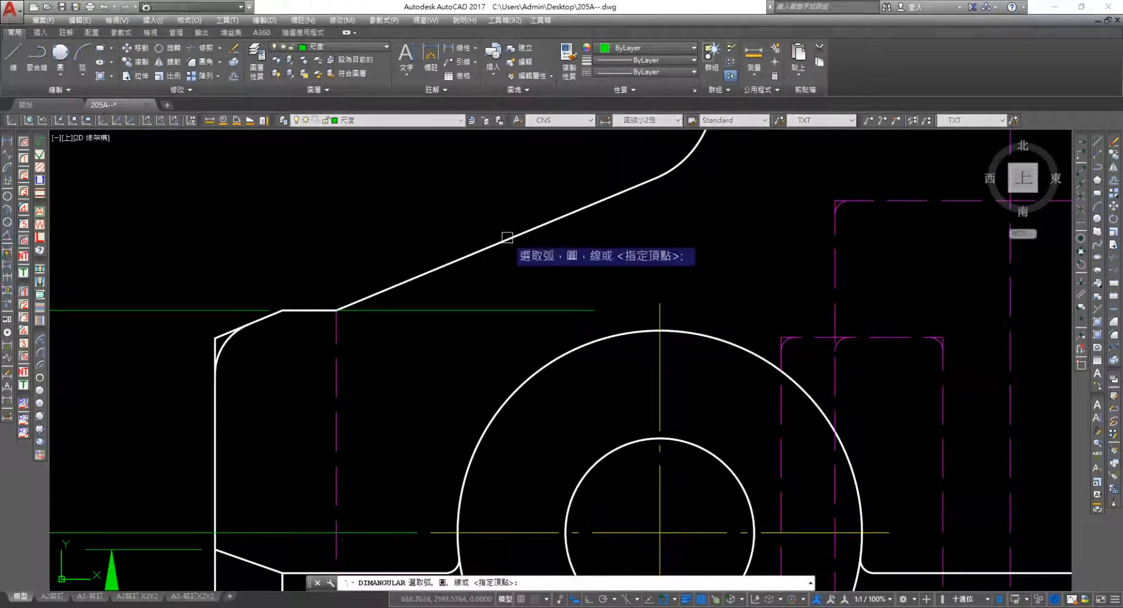
{"action": "left_click", "coordinate": [529, 230]}
{"action": "left_click", "coordinate": [509, 310]}
{"action": "scroll", "coordinate": [685, 256], "scroll_direction": "up", "scroll_amount": 2}
{"action": "scroll", "coordinate": [685, 255], "scroll_direction": "down", "scroll_amount": 4}
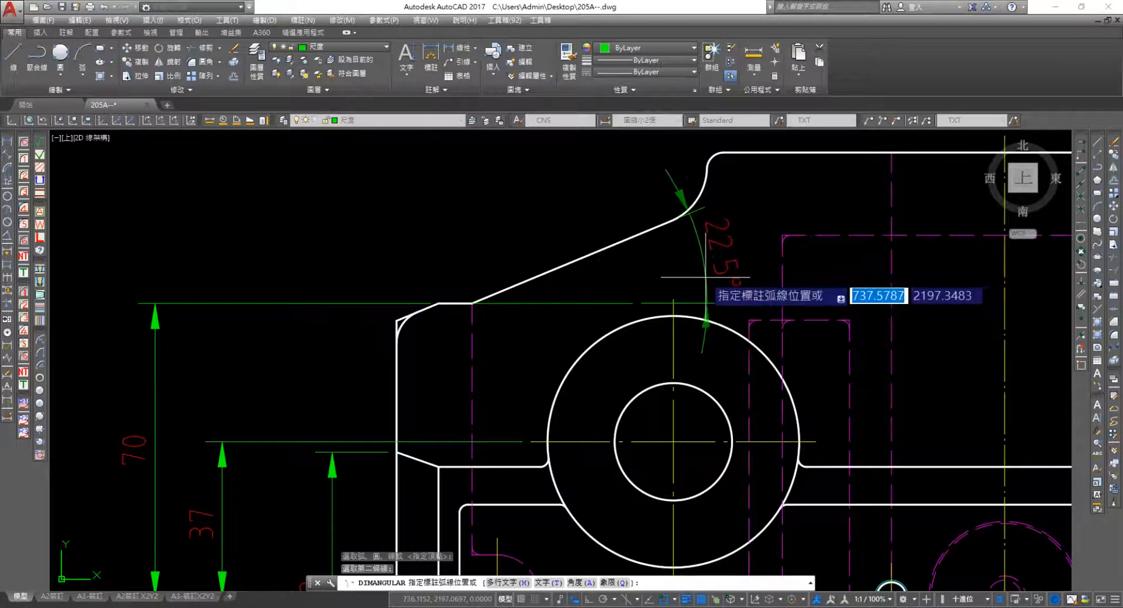
{"action": "left_click", "coordinate": [719, 270]}
{"action": "key", "text": "Escape"}
Add a radius dimension to the concave arc at the upper end of the sloped edge, with its text right of the arc
{"action": "scroll", "coordinate": [682, 196], "scroll_direction": "up", "scroll_amount": 5}
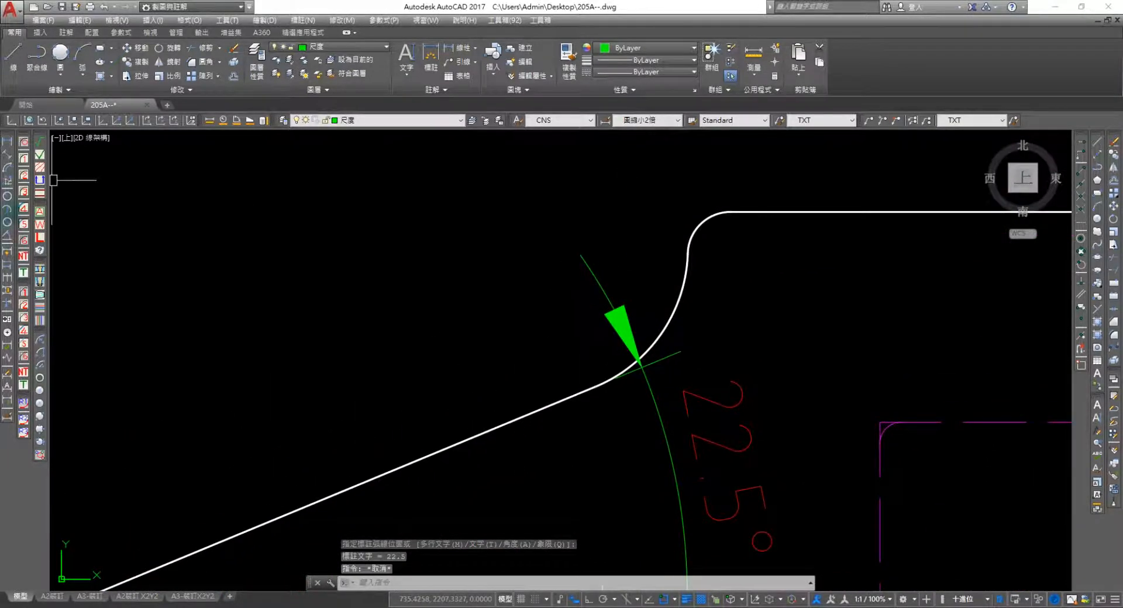
{"action": "left_click", "coordinate": [8, 197]}
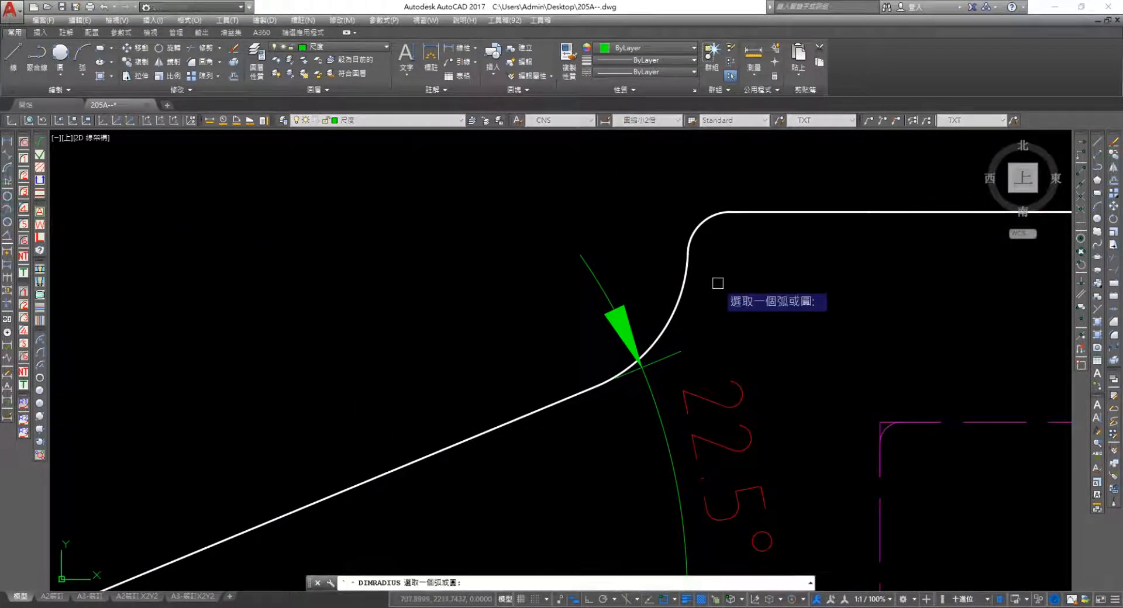
{"action": "left_click", "coordinate": [682, 288]}
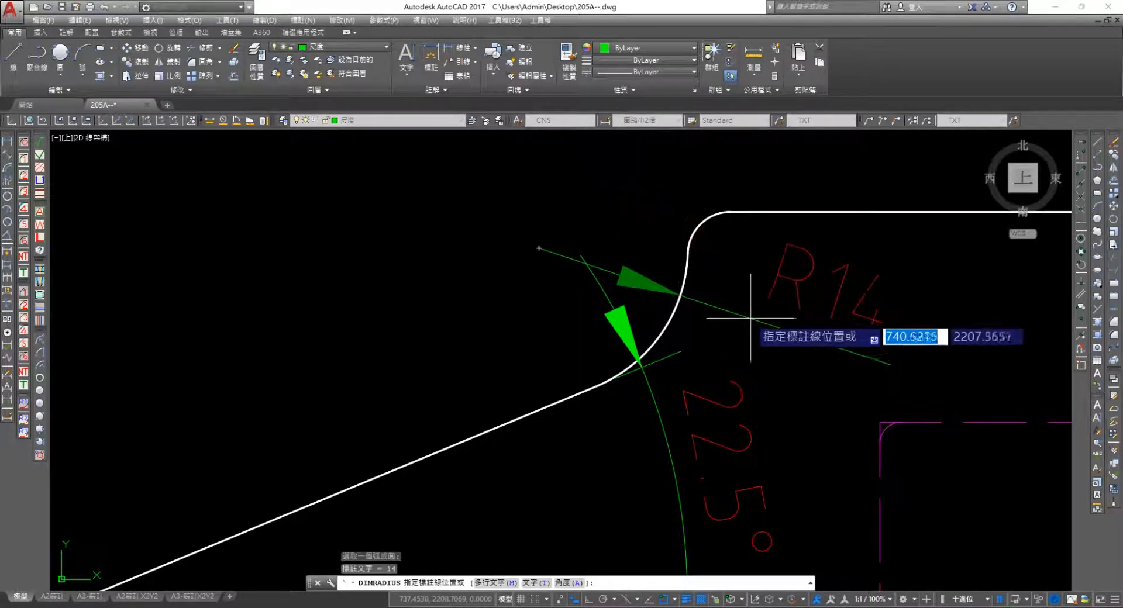
{"action": "key", "text": "Escape"}
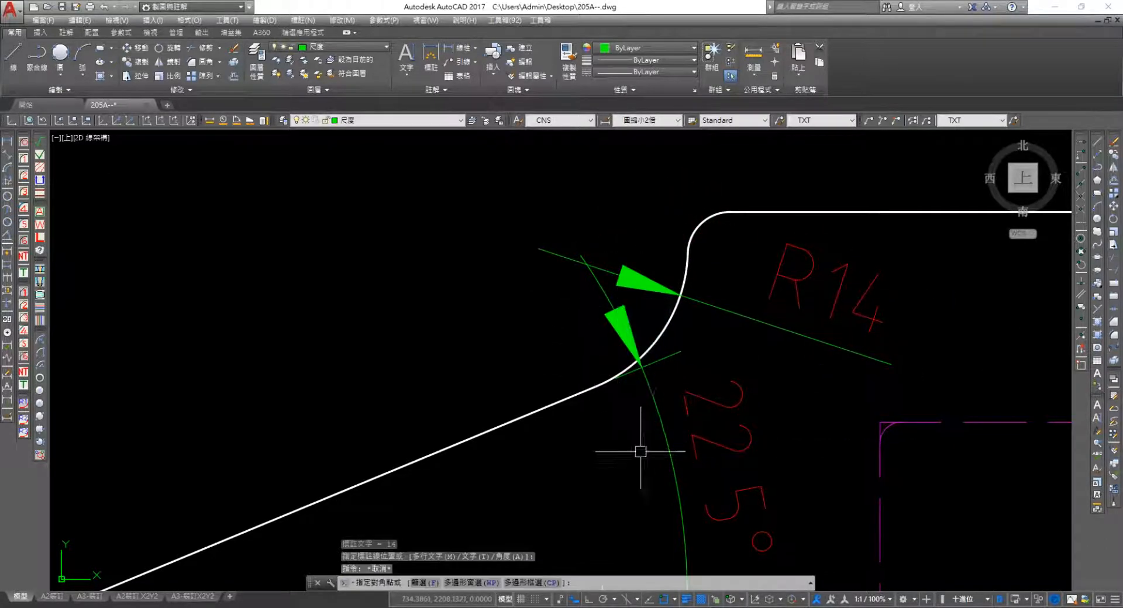
Shift the sloped edge's angular dimension arc closer to the slope and place its text beside the arc between the arrows
{"action": "key", "text": "Escape"}
{"action": "left_click", "coordinate": [692, 441]}
{"action": "middle_click_drag", "start_coordinate": [639, 459], "coordinate": [644, 310]}
{"action": "left_click", "coordinate": [687, 370]}
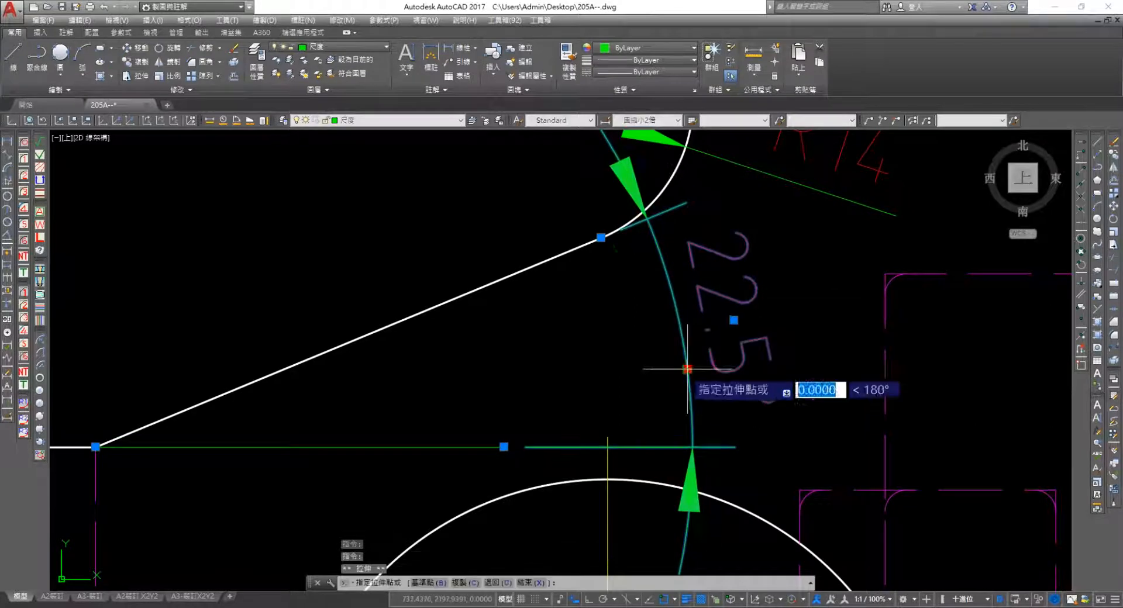
{"action": "left_click", "coordinate": [624, 374]}
{"action": "key", "text": "Escape"}
{"action": "middle_click_drag", "start_coordinate": [668, 459], "coordinate": [667, 321]}
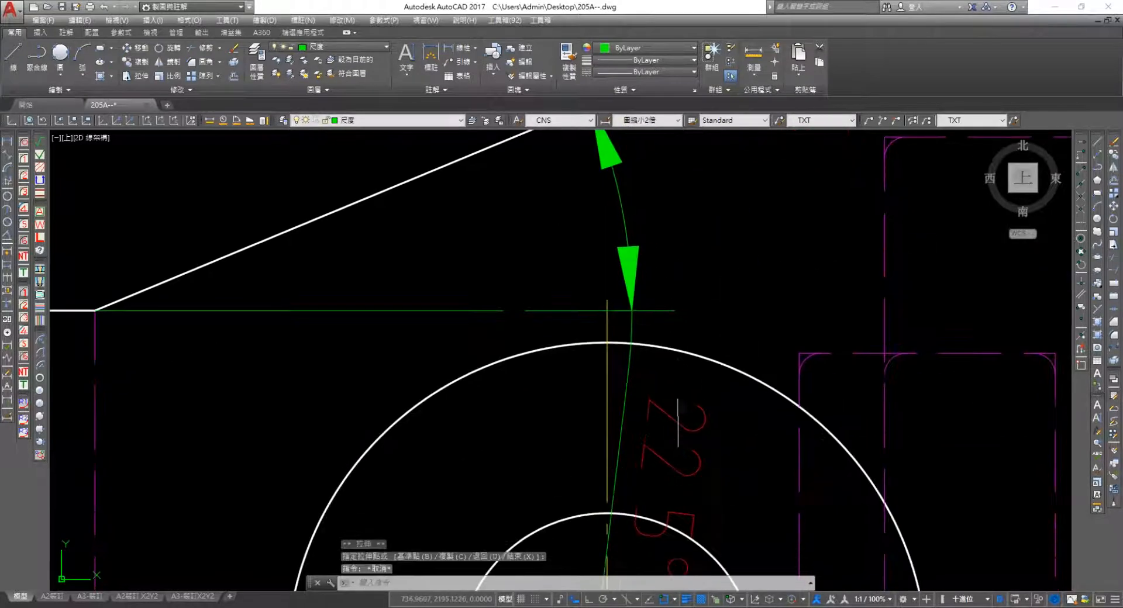
{"action": "left_click", "coordinate": [649, 454]}
{"action": "left_click", "coordinate": [668, 489]}
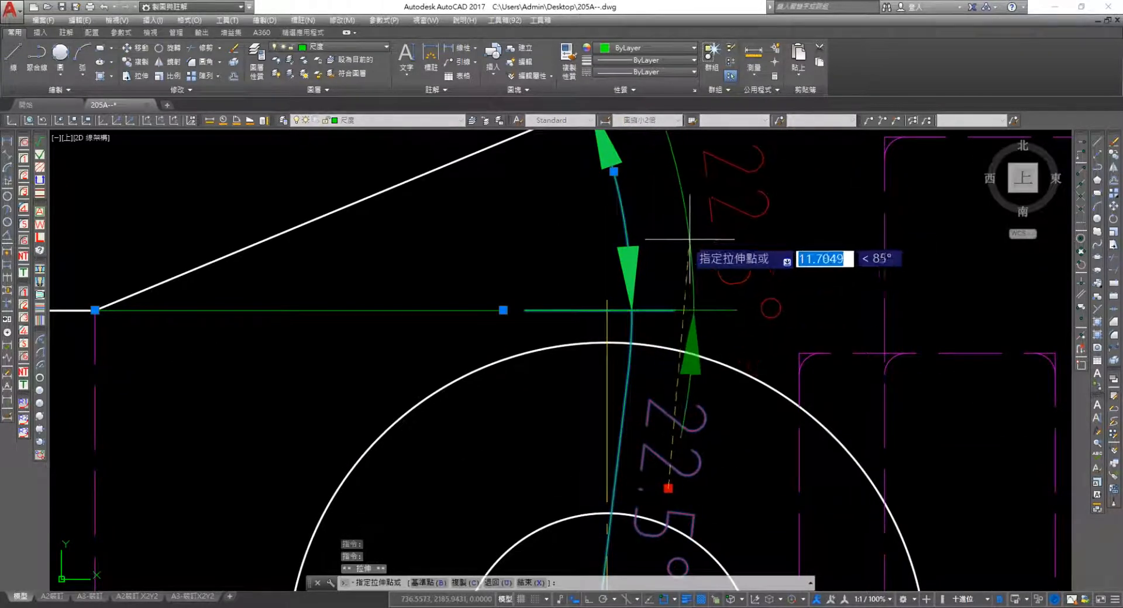
{"action": "left_click", "coordinate": [653, 227]}
{"action": "key", "text": "Escape"}
{"action": "scroll", "coordinate": [669, 275], "scroll_direction": "down", "scroll_amount": 5}
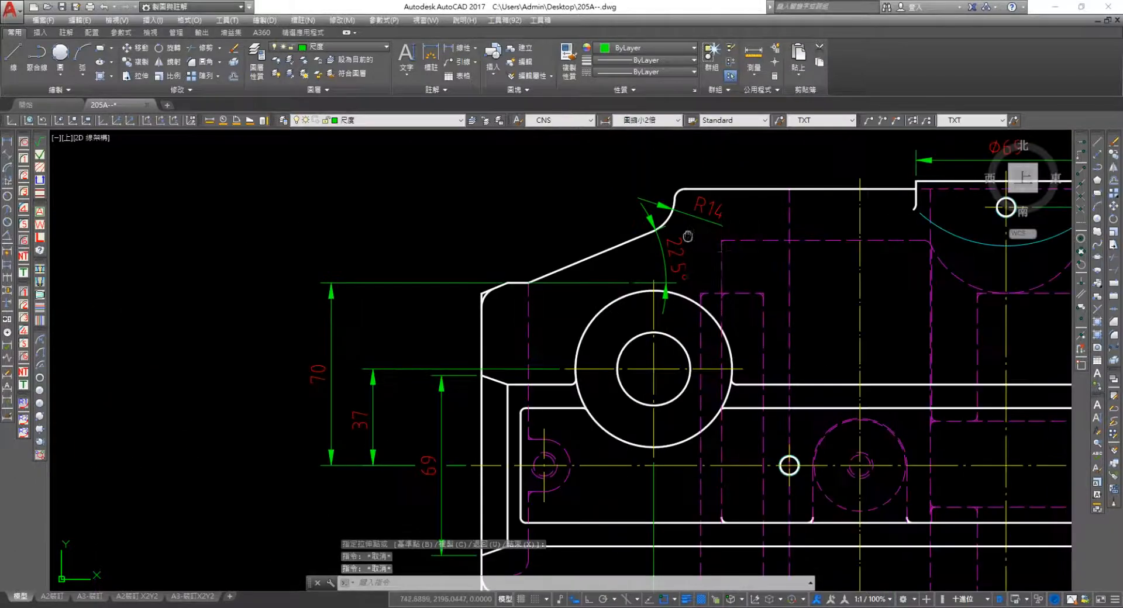
Add a radius dimension to the rounded lower-left corner of the top view, with its text outside the part
{"action": "middle_click_drag", "start_coordinate": [688, 236], "coordinate": [512, 216]}
{"action": "scroll", "coordinate": [515, 219], "scroll_direction": "down", "scroll_amount": 4}
{"action": "scroll", "coordinate": [539, 212], "scroll_direction": "up", "scroll_amount": 8}
{"action": "middle_click_drag", "start_coordinate": [606, 304], "coordinate": [587, 234]}
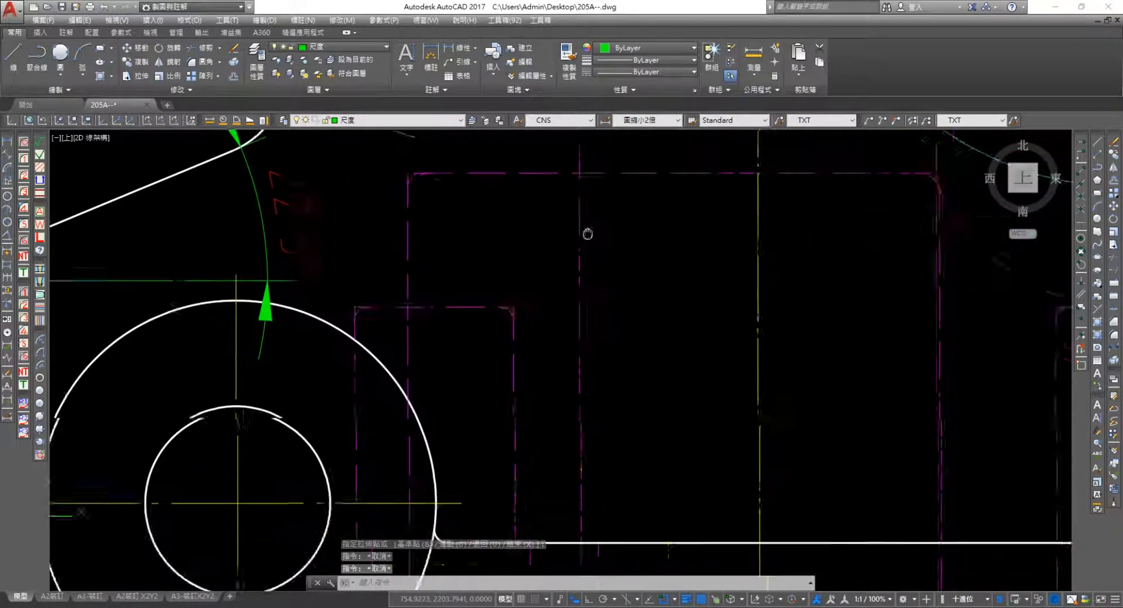
{"action": "scroll", "coordinate": [588, 235], "scroll_direction": "down", "scroll_amount": 4}
{"action": "middle_click_drag", "start_coordinate": [498, 364], "coordinate": [609, 283]}
{"action": "middle_click_drag", "start_coordinate": [625, 363], "coordinate": [630, 301]}
{"action": "mouse_move", "coordinate": [584, 370]}
{"action": "middle_mouse_down"}
{"action": "mouse_move", "coordinate": [350, 262]}
{"action": "mouse_move", "coordinate": [544, 229]}
{"action": "middle_mouse_up"}
{"action": "left_click", "coordinate": [7, 196]}
{"action": "scroll", "coordinate": [417, 318], "scroll_direction": "up", "scroll_amount": 4}
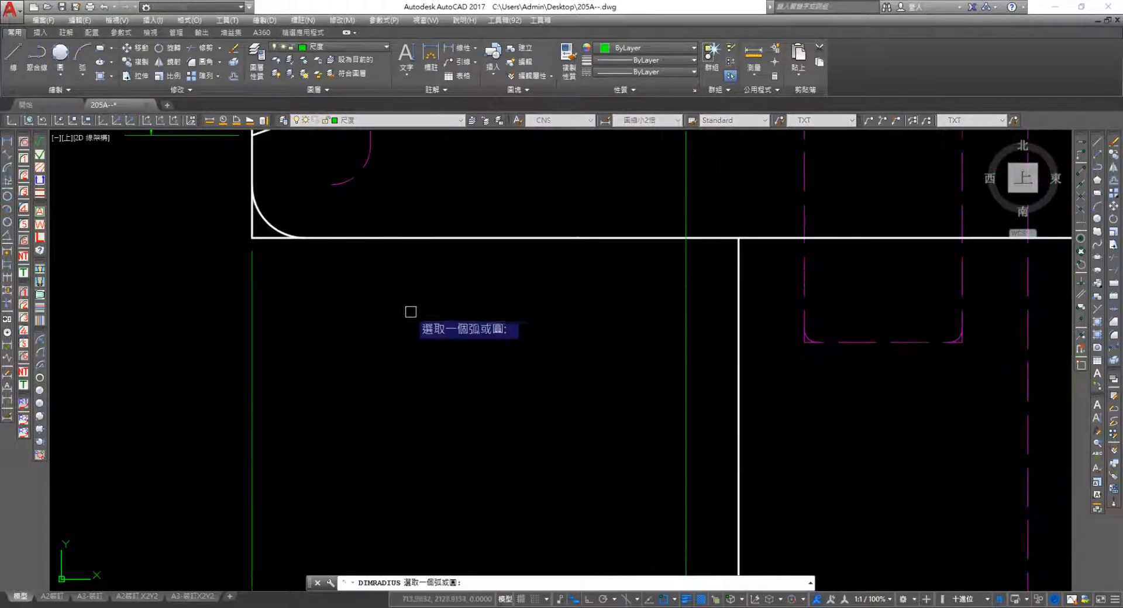
{"action": "left_click", "coordinate": [264, 220]}
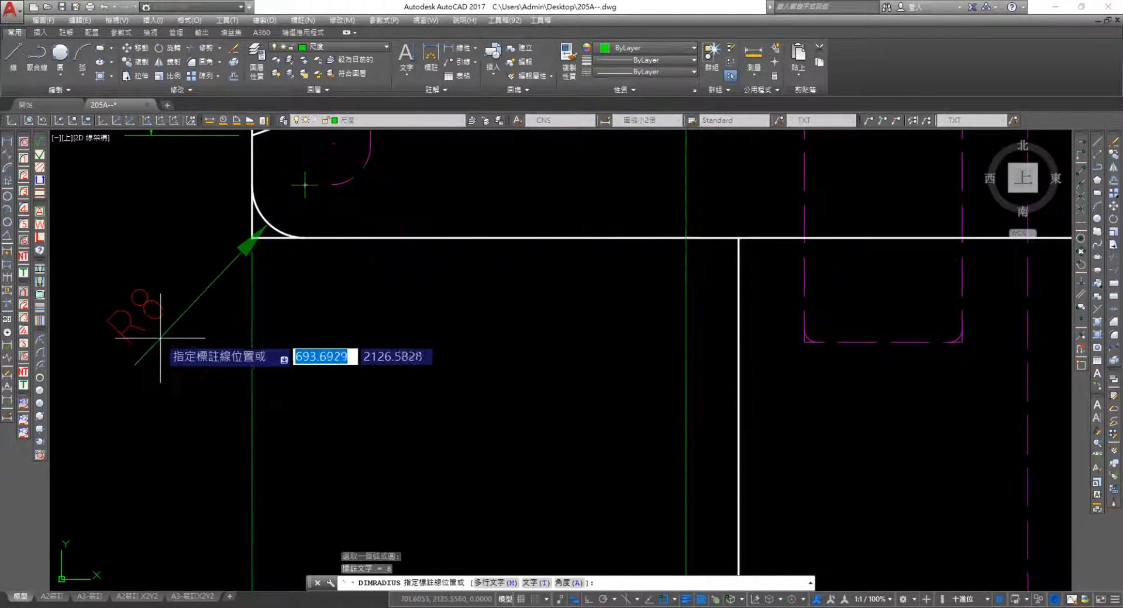
{"action": "left_click", "coordinate": [153, 248]}
Add a vertical linear dimension for the height of the base recess in the side view, placed left of the base
{"action": "scroll", "coordinate": [321, 272], "scroll_direction": "down", "scroll_amount": 8}
{"action": "middle_click_drag", "start_coordinate": [382, 286], "coordinate": [375, 440]}
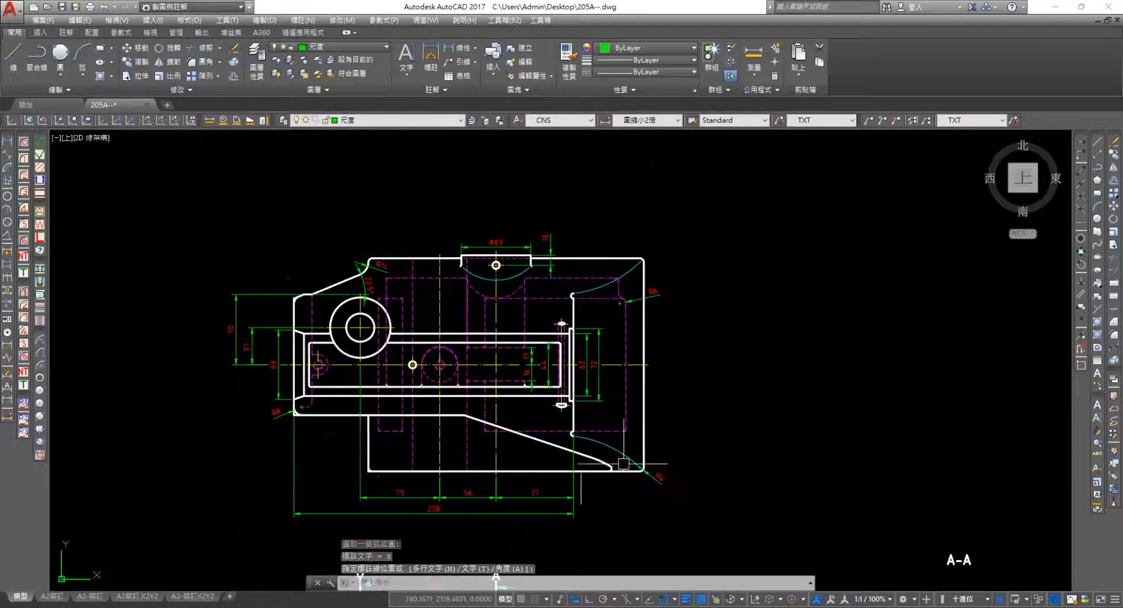
{"action": "scroll", "coordinate": [623, 465], "scroll_direction": "down", "scroll_amount": 2}
{"action": "middle_click_drag", "start_coordinate": [627, 471], "coordinate": [343, 190]}
{"action": "scroll", "coordinate": [670, 359], "scroll_direction": "up", "scroll_amount": 2}
{"action": "middle_click_drag", "start_coordinate": [670, 359], "coordinate": [546, 298]}
{"action": "scroll", "coordinate": [396, 300], "scroll_direction": "up", "scroll_amount": 2}
{"action": "middle_click_drag", "start_coordinate": [396, 300], "coordinate": [514, 256]}
{"action": "middle_click_drag", "start_coordinate": [611, 282], "coordinate": [828, 211]}
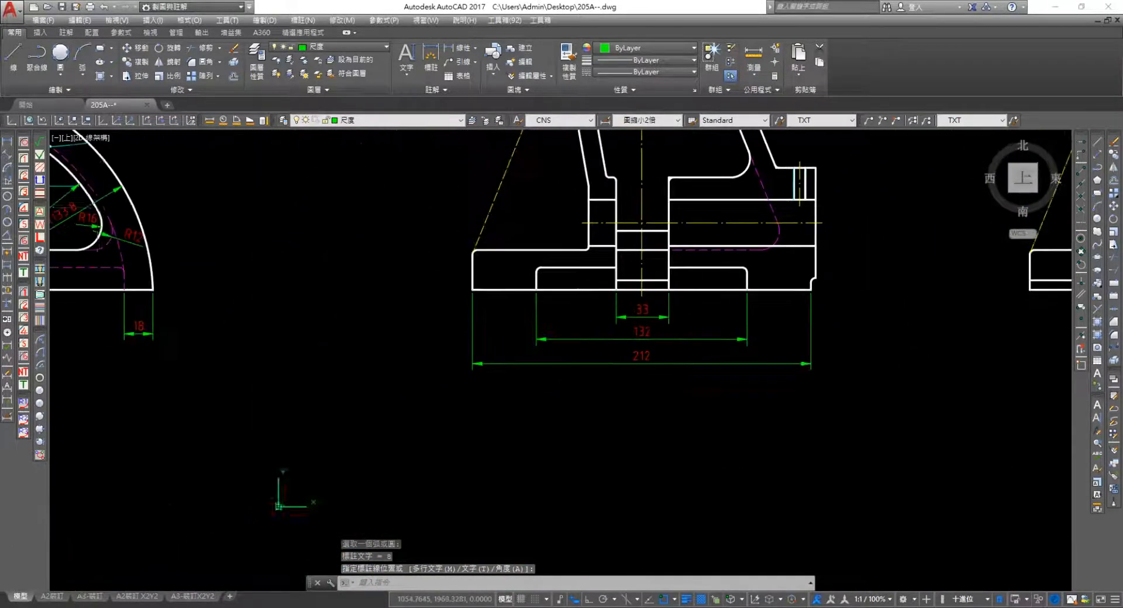
{"action": "left_click", "coordinate": [7, 141]}
{"action": "scroll", "coordinate": [461, 265], "scroll_direction": "up", "scroll_amount": 4}
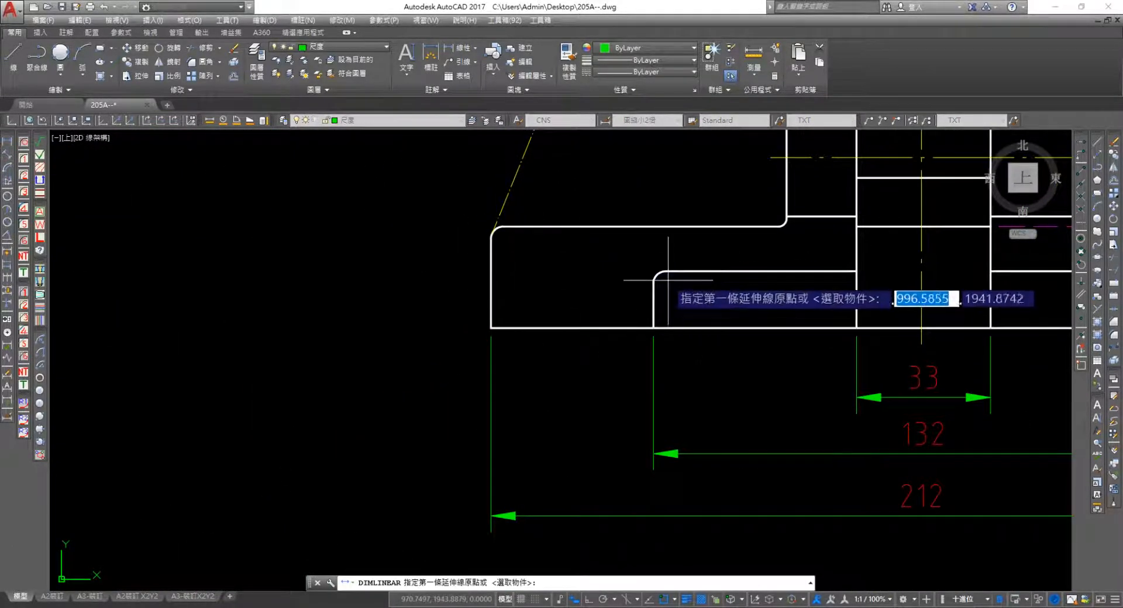
{"action": "left_click", "coordinate": [673, 272]}
{"action": "left_click", "coordinate": [653, 327]}
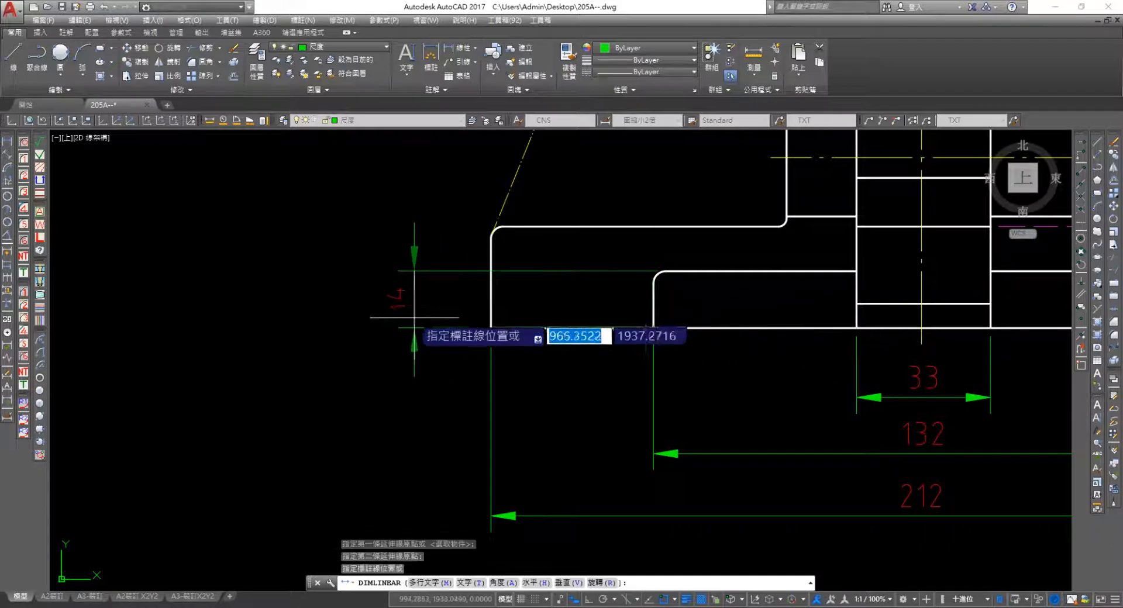
{"action": "left_click", "coordinate": [397, 313]}
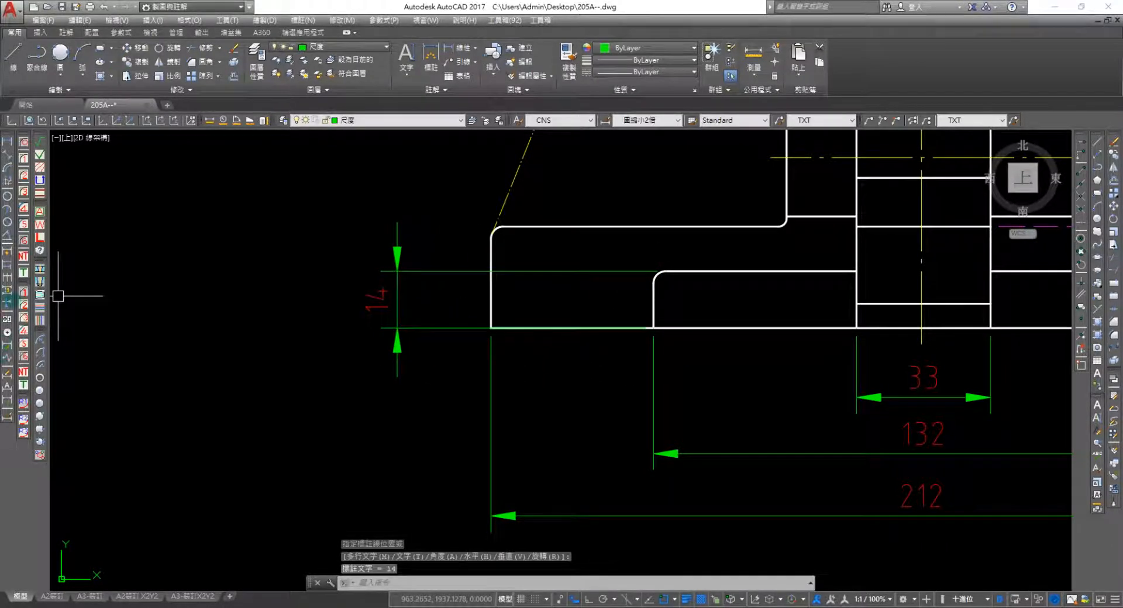
Add a baseline dimension for the base flange's full thickness, measured from the bottom edge and stacked outside the recess-height dimension
{"action": "left_click", "coordinate": [7, 266]}
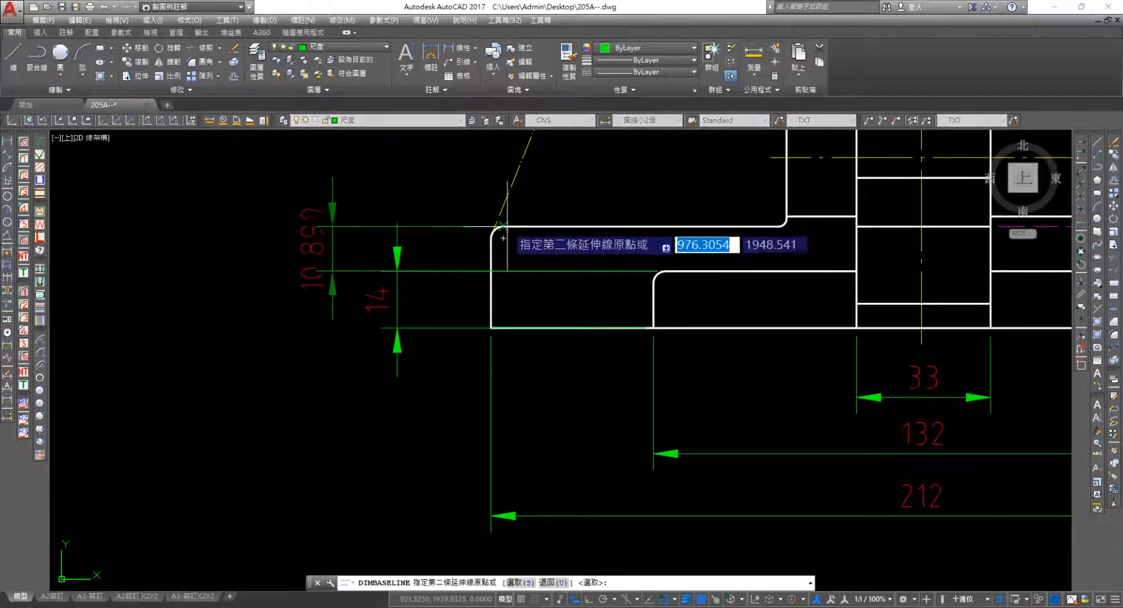
{"action": "type", "text": "S"}
{"action": "key", "text": "Return"}
{"action": "left_click", "coordinate": [434, 329]}
{"action": "left_click", "coordinate": [505, 227]}
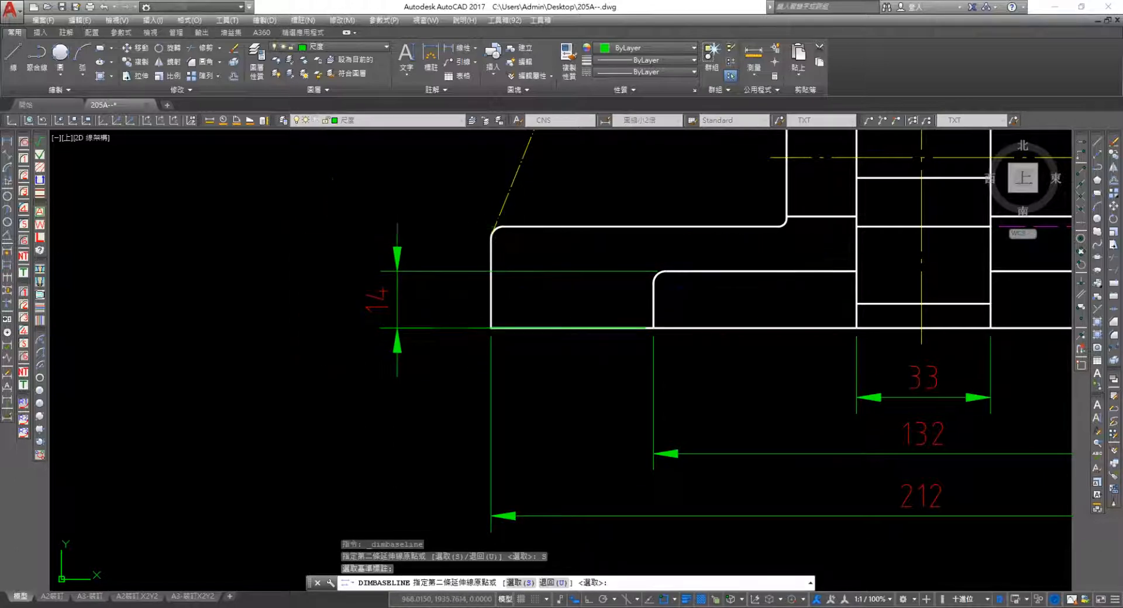
{"action": "key", "text": "Escape"}
Continue the flange-thickness dimension upward to the lower end of the side view's inclined left wall edge
{"action": "scroll", "coordinate": [446, 315], "scroll_direction": "down", "scroll_amount": 2}
{"action": "middle_click_drag", "start_coordinate": [463, 304], "coordinate": [363, 463]}
{"action": "scroll", "coordinate": [446, 371], "scroll_direction": "down", "scroll_amount": 3}
{"action": "scroll", "coordinate": [467, 336], "scroll_direction": "up", "scroll_amount": 3}
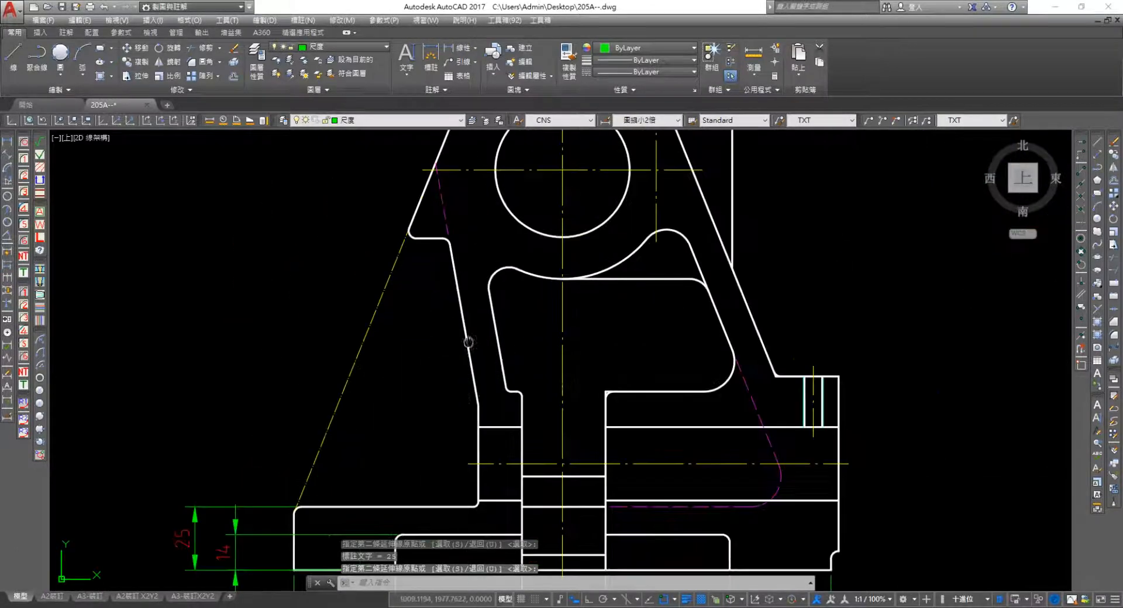
{"action": "scroll", "coordinate": [655, 219], "scroll_direction": "up", "scroll_amount": 2}
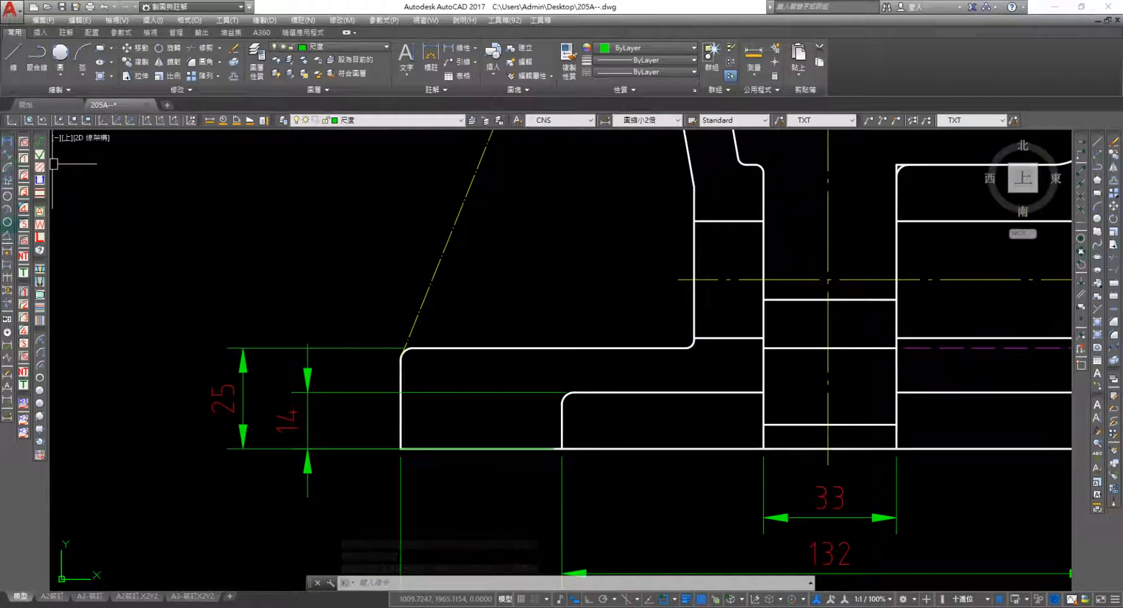
{"action": "left_click", "coordinate": [7, 277]}
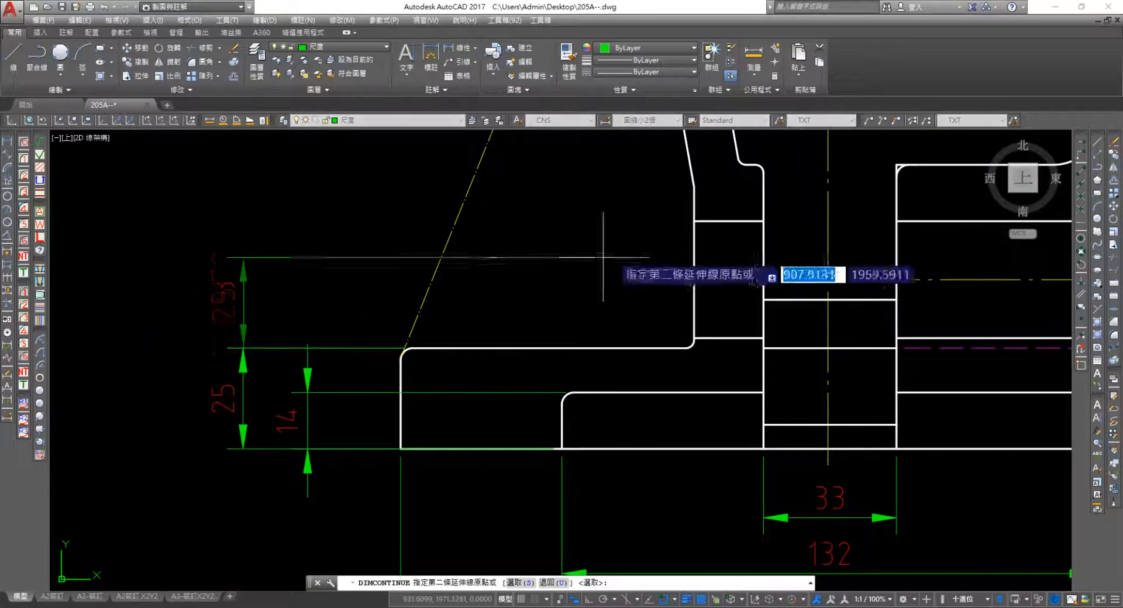
{"action": "left_click", "coordinate": [694, 186]}
Draw a horizontal helper line to the left from the lower end of the inclined left wall edge
{"action": "scroll", "coordinate": [371, 280], "scroll_direction": "down", "scroll_amount": 3}
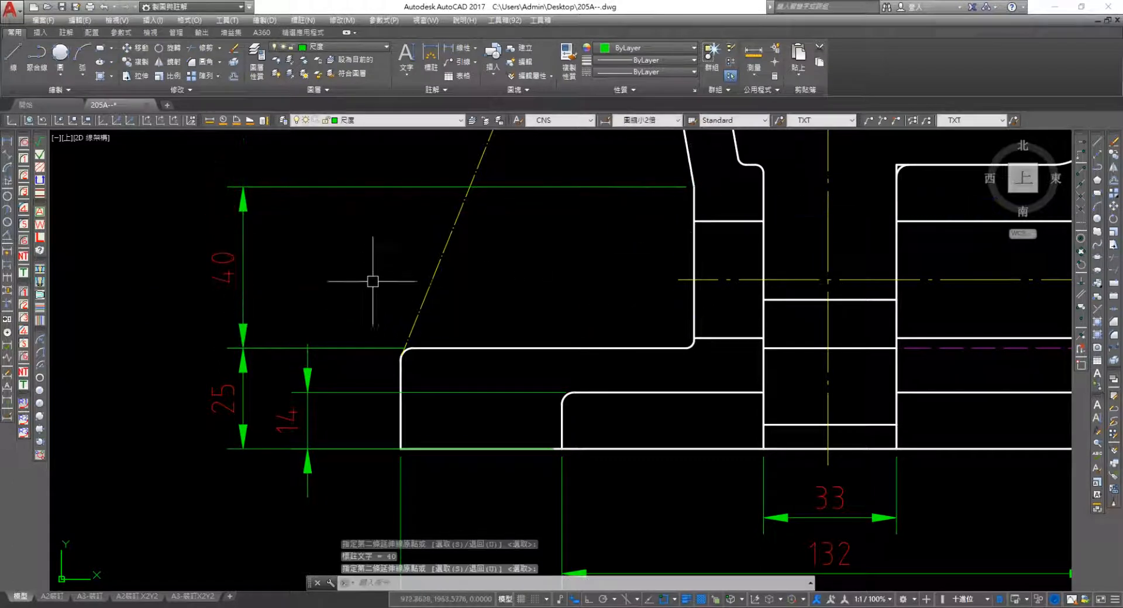
{"action": "middle_click_drag", "start_coordinate": [391, 426], "coordinate": [326, 321]}
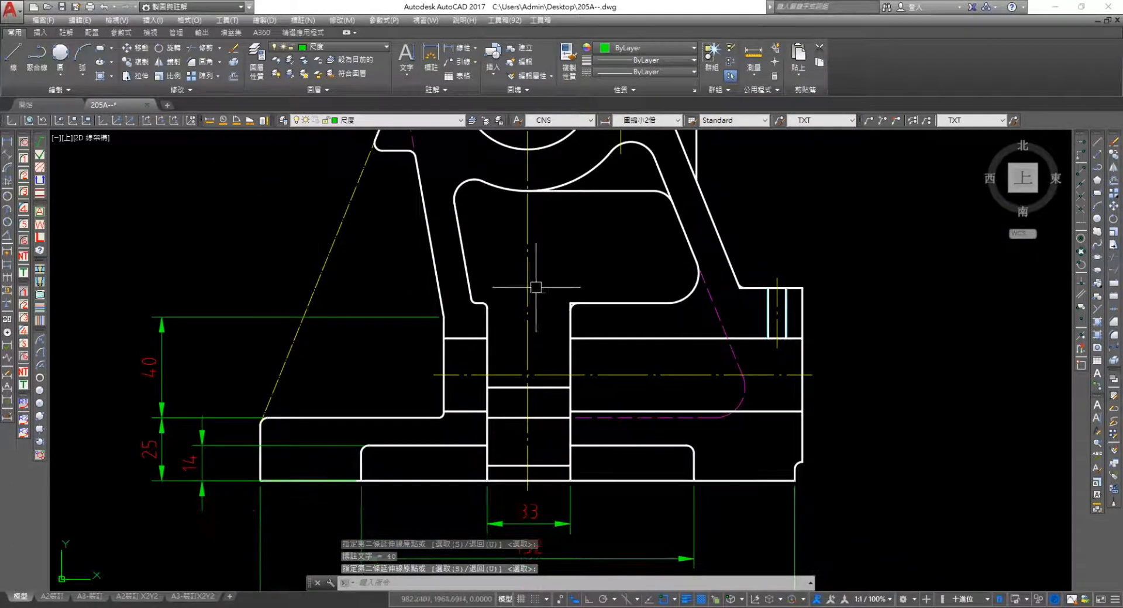
{"action": "mouse_move", "coordinate": [534, 288]}
{"action": "middle_mouse_down"}
{"action": "mouse_move", "coordinate": [476, 288]}
{"action": "mouse_move", "coordinate": [405, 399]}
{"action": "mouse_move", "coordinate": [561, 372]}
{"action": "middle_mouse_up"}
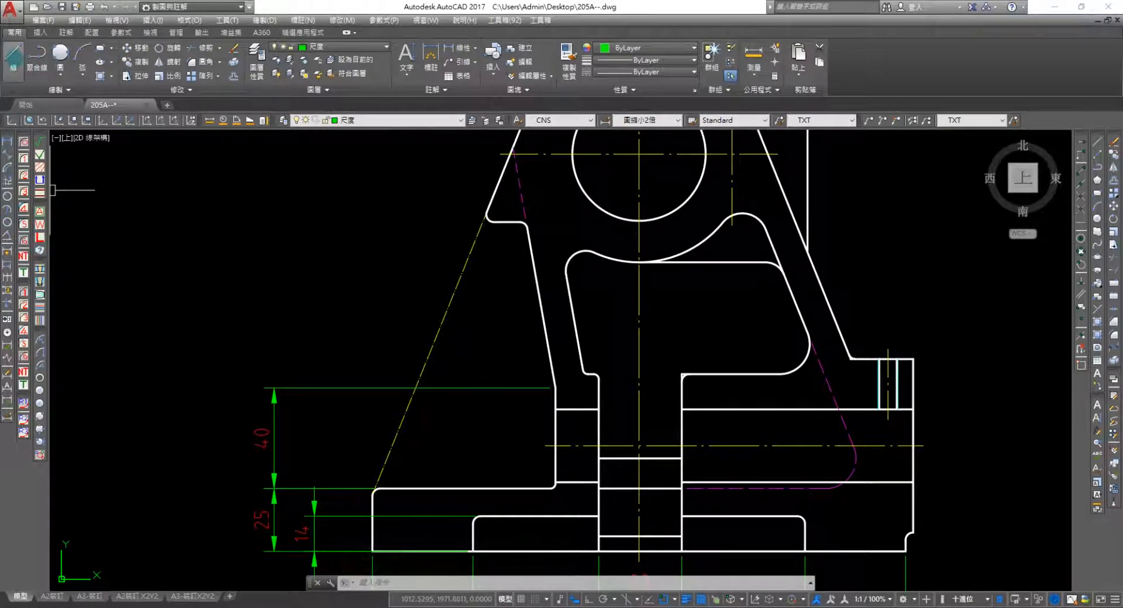
{"action": "left_click", "coordinate": [13, 55]}
{"action": "scroll", "coordinate": [689, 381], "scroll_direction": "up", "scroll_amount": 5}
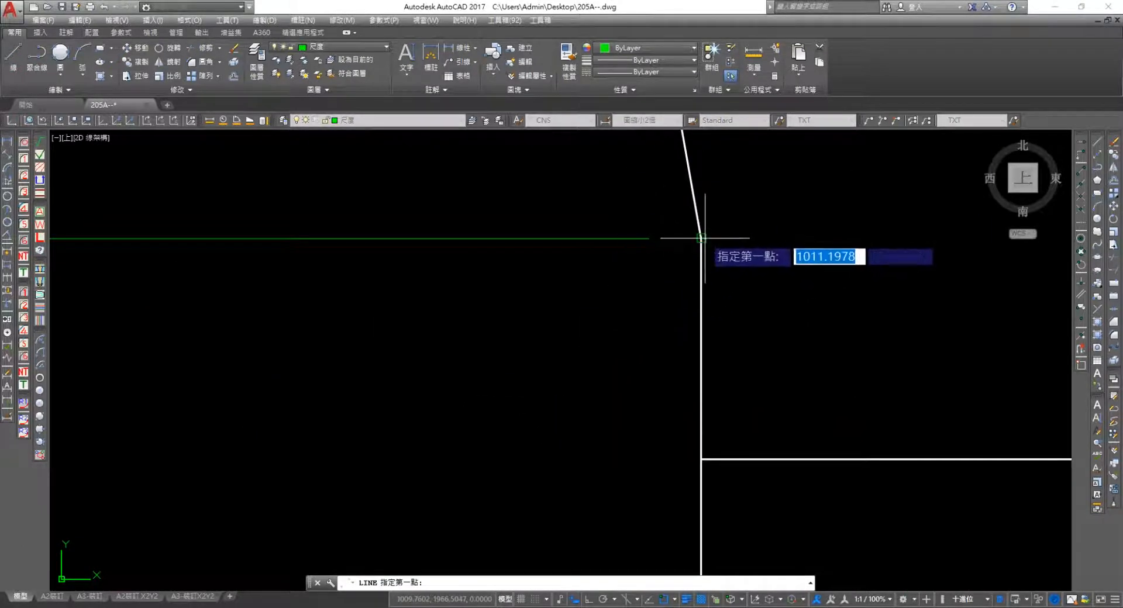
{"action": "left_click", "coordinate": [396, 239]}
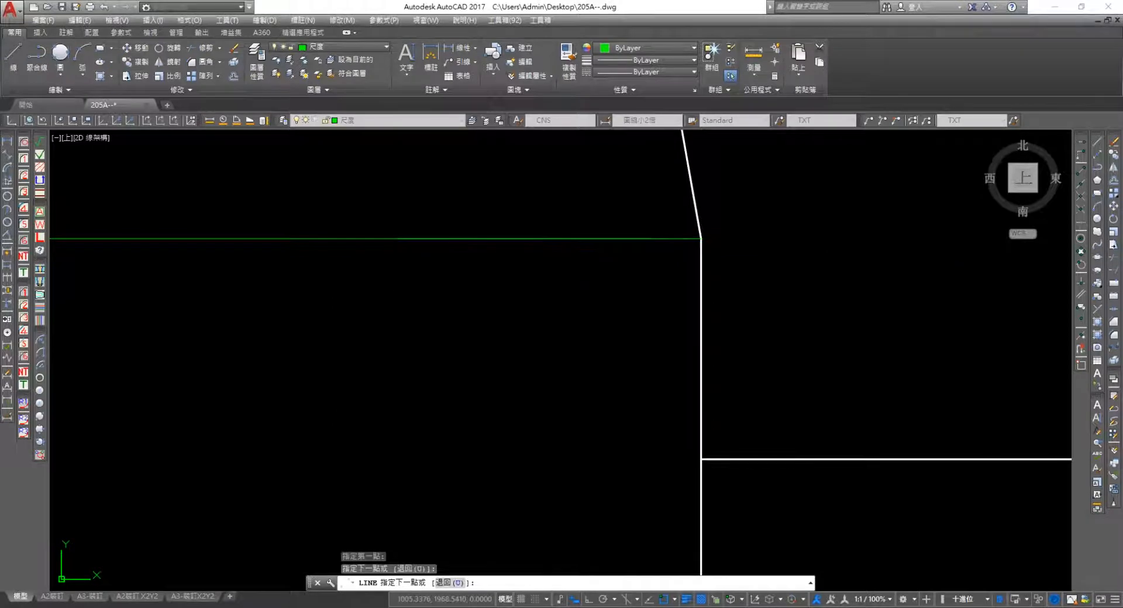
{"action": "key", "text": "Escape"}
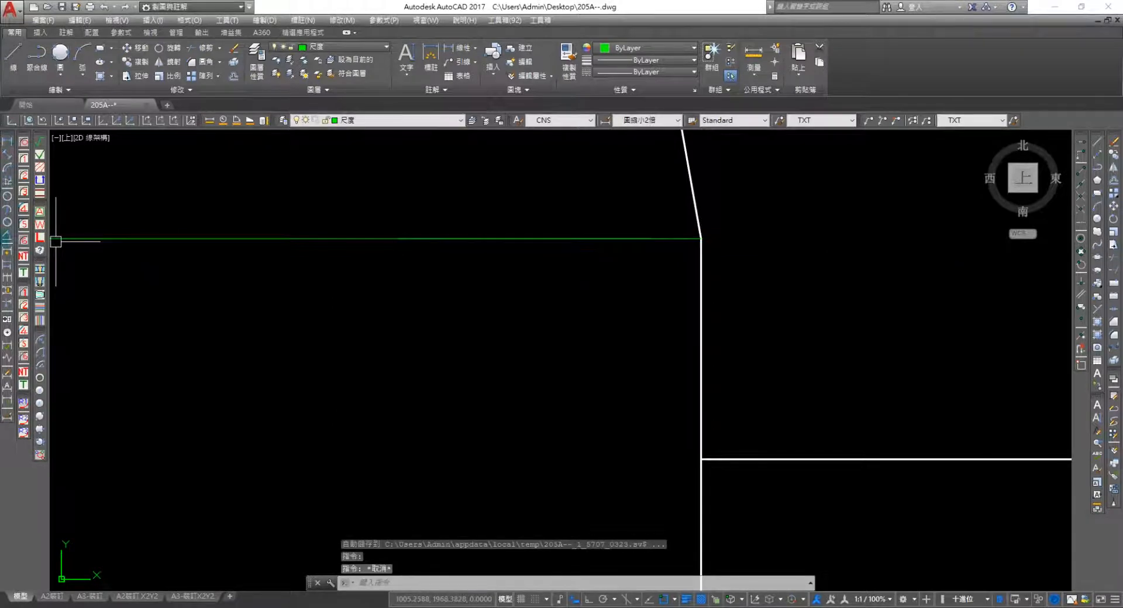
Add an angular dimension between the inclined left wall edge and the horizontal helper line, placed on the outer side
{"action": "left_click", "coordinate": [7, 236]}
{"action": "left_click", "coordinate": [693, 209]}
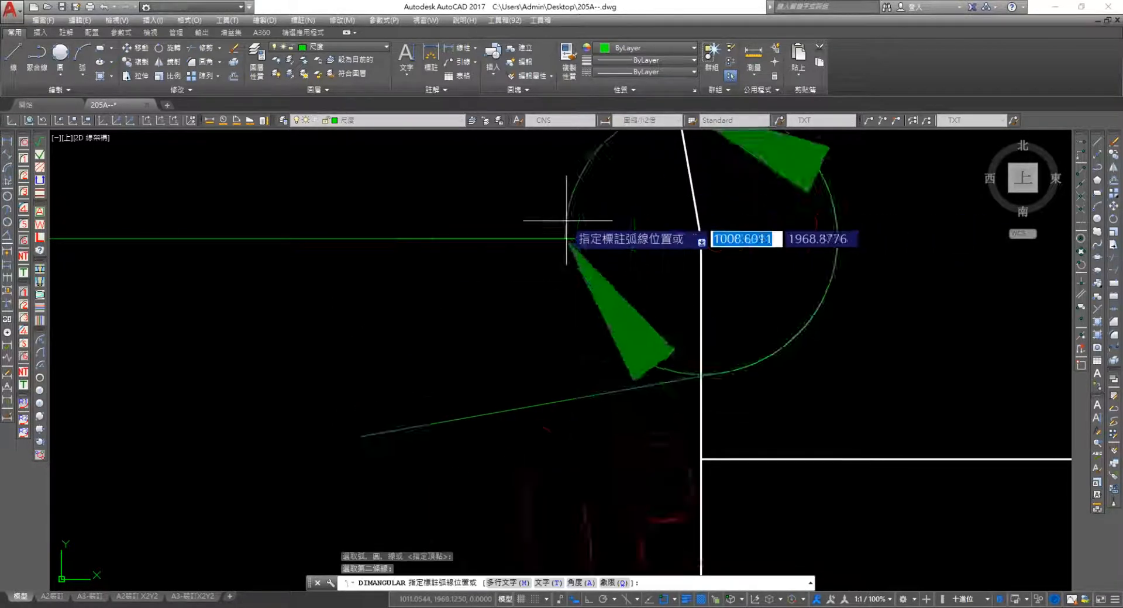
{"action": "scroll", "coordinate": [534, 238], "scroll_direction": "down", "scroll_amount": 5}
{"action": "scroll", "coordinate": [503, 328], "scroll_direction": "up", "scroll_amount": 3}
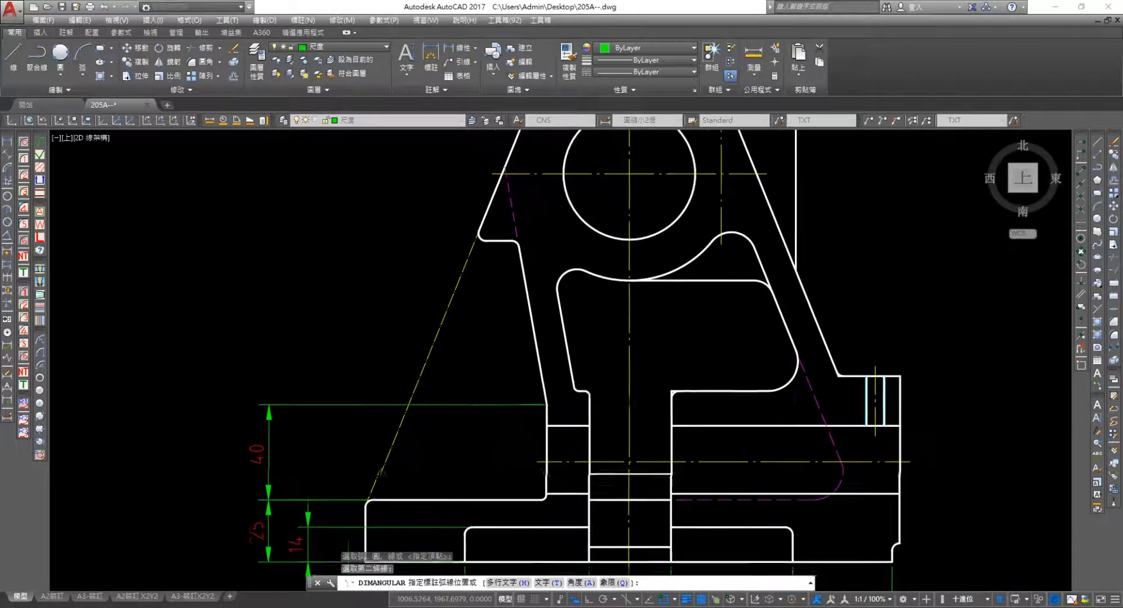
{"action": "left_click", "coordinate": [510, 373]}
{"action": "key", "text": "Escape"}
Add an aligned dimension for the thickness of the sloping right wall, using nearest and perpendicular points on its inner and outer edges
{"action": "scroll", "coordinate": [538, 351], "scroll_direction": "down", "scroll_amount": 4}
{"action": "scroll", "coordinate": [572, 341], "scroll_direction": "up", "scroll_amount": 6}
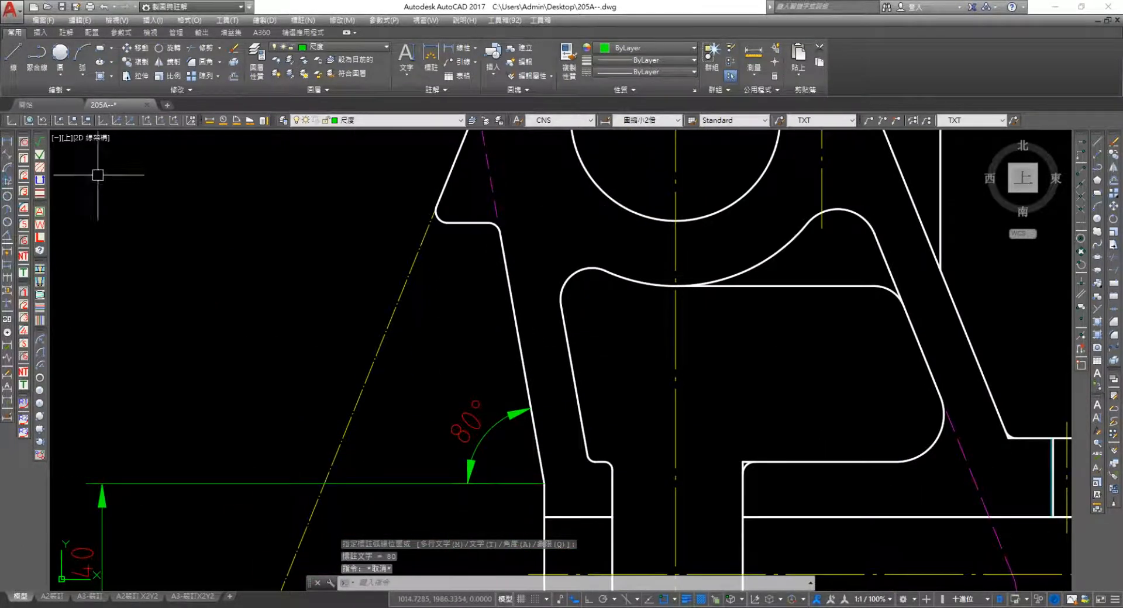
{"action": "mouse_move", "coordinate": [547, 346]}
{"action": "middle_mouse_down"}
{"action": "mouse_move", "coordinate": [377, 334]}
{"action": "mouse_move", "coordinate": [287, 311]}
{"action": "middle_mouse_up"}
{"action": "left_click", "coordinate": [7, 142]}
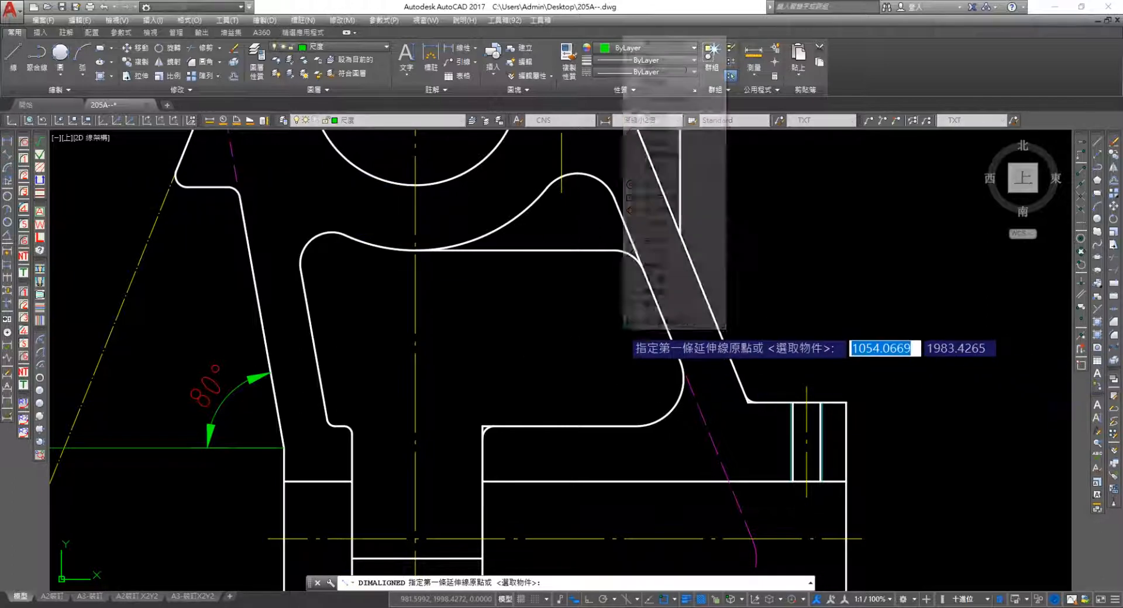
{"action": "right_click", "coordinate": [624, 333], "text": "shift"}
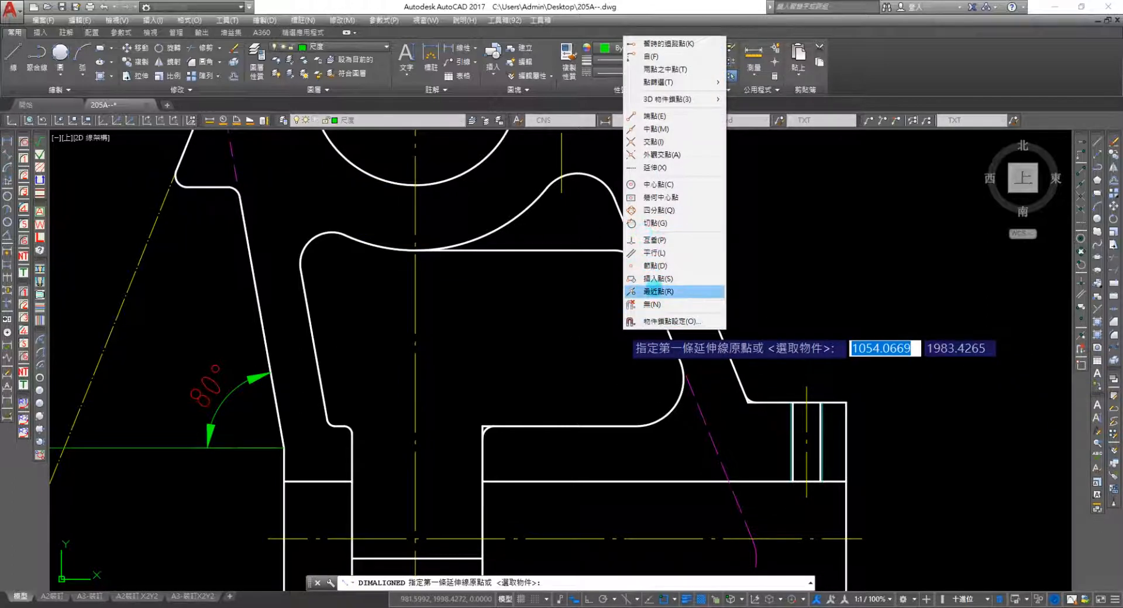
{"action": "left_click", "coordinate": [655, 291]}
{"action": "left_click", "coordinate": [660, 308]}
{"action": "left_click", "coordinate": [706, 300]}
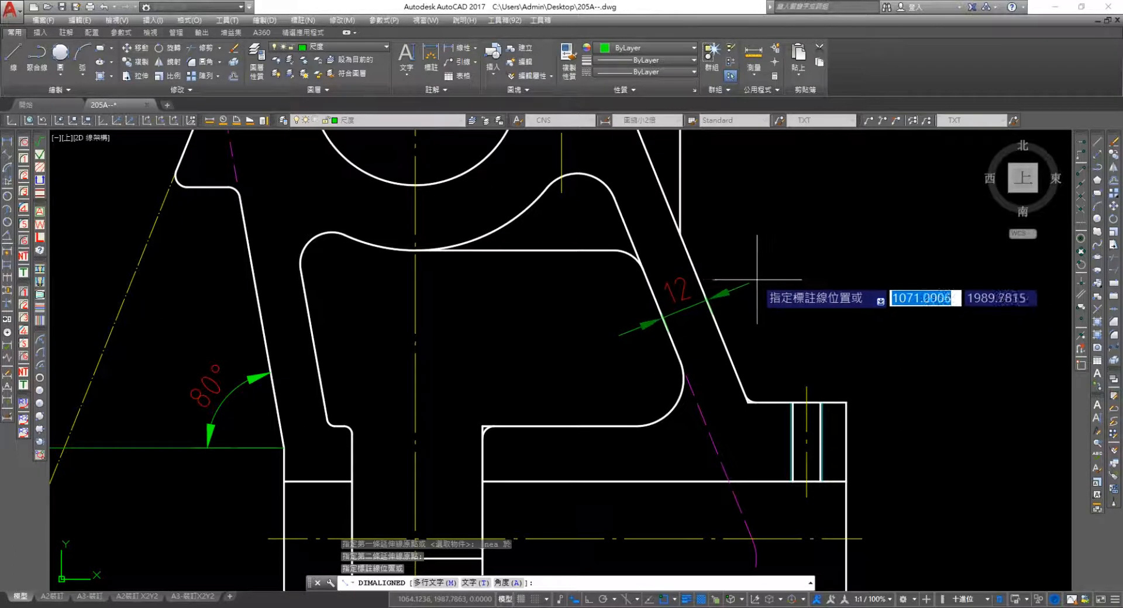
{"action": "left_click", "coordinate": [757, 280]}
Move the wall-thickness dimension's text outside the sloping wall, beyond its outer arrow
{"action": "left_click", "coordinate": [682, 289]}
{"action": "left_click", "coordinate": [682, 293]}
{"action": "left_click", "coordinate": [747, 278]}
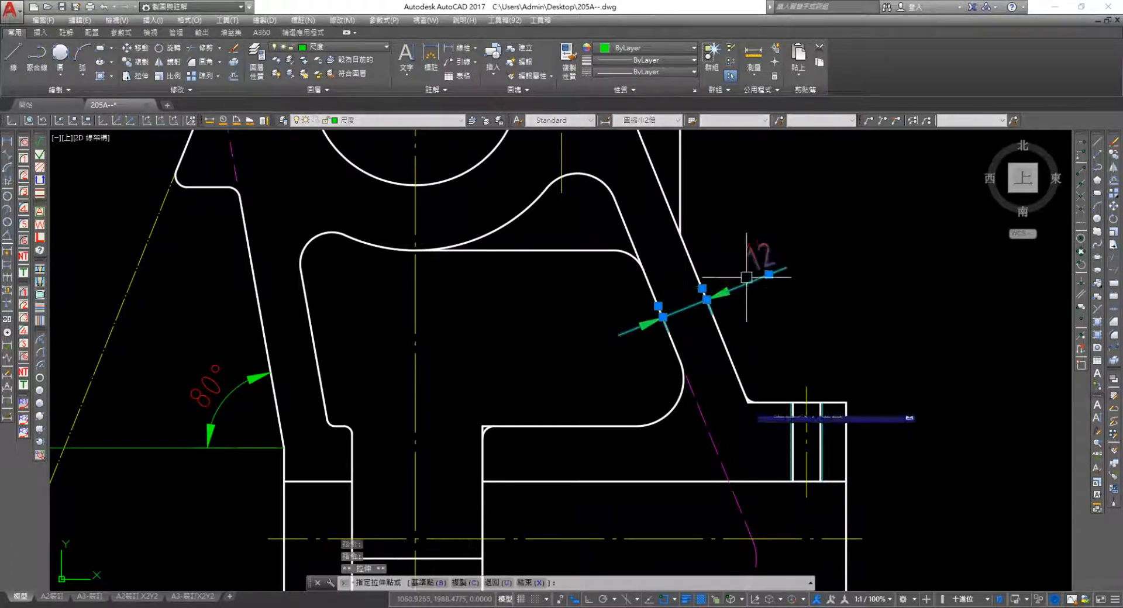
{"action": "key", "text": "Escape"}
Add a radius dimension to the window opening's rounded upper-left corner, with its text outside the left wall
{"action": "middle_click_drag", "start_coordinate": [343, 368], "coordinate": [493, 326]}
{"action": "middle_click_drag", "start_coordinate": [546, 359], "coordinate": [530, 437]}
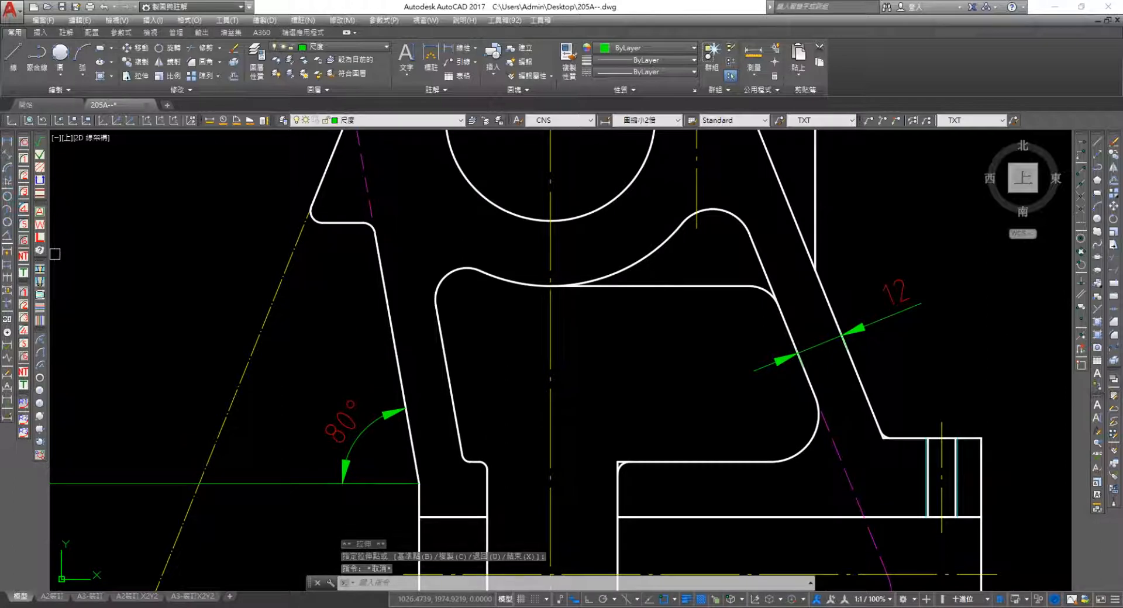
{"action": "left_click", "coordinate": [7, 197]}
{"action": "left_click", "coordinate": [449, 274]}
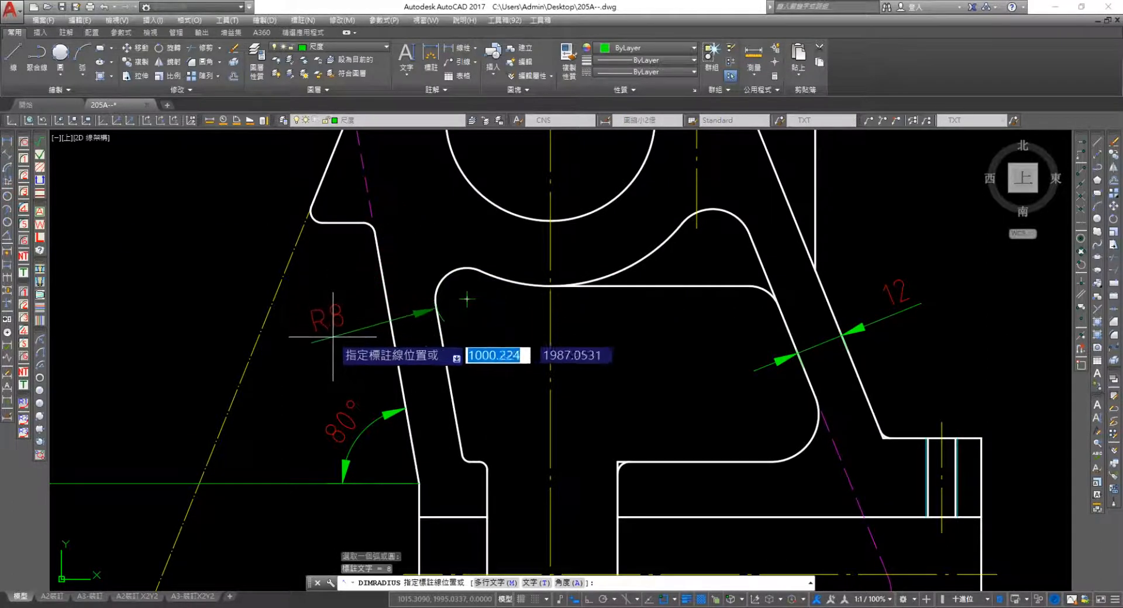
{"action": "left_click", "coordinate": [352, 322]}
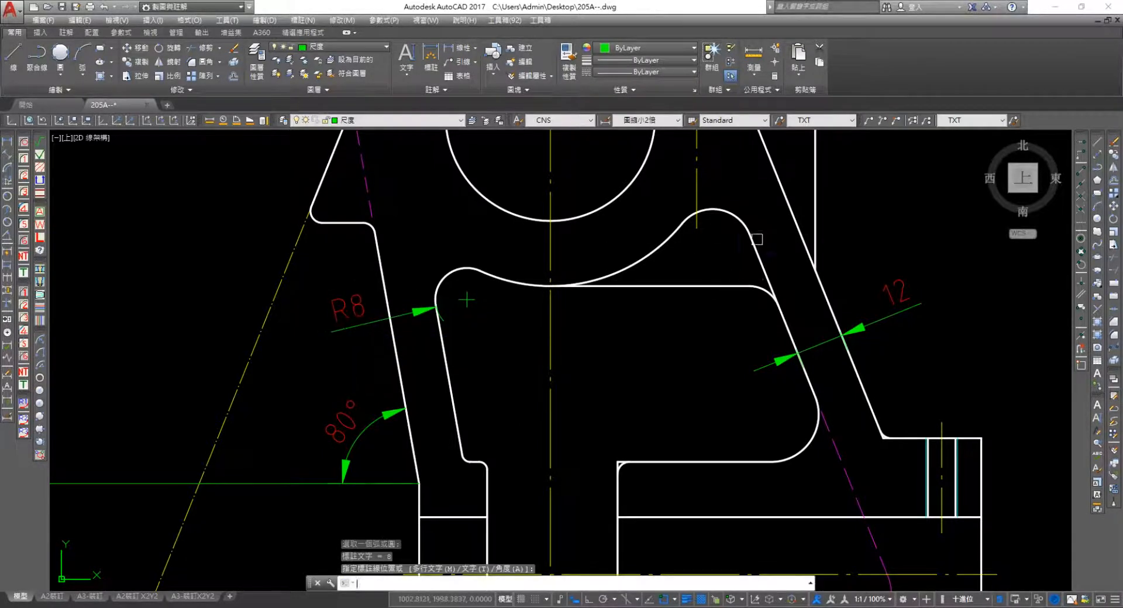
Add a radius dimension to the rounded peak at the window opening's upper right, placed outside the sloping right wall
{"action": "key", "text": "Return"}
{"action": "left_click", "coordinate": [746, 226]}
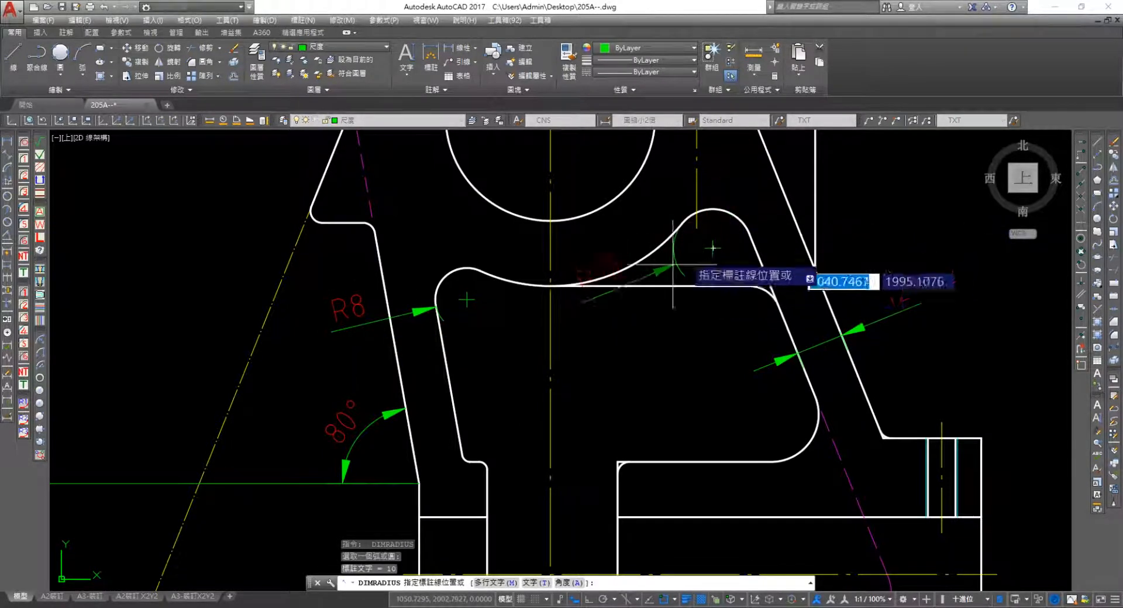
{"action": "left_click", "coordinate": [848, 176]}
{"action": "middle_click_drag", "start_coordinate": [813, 321], "coordinate": [834, 262]}
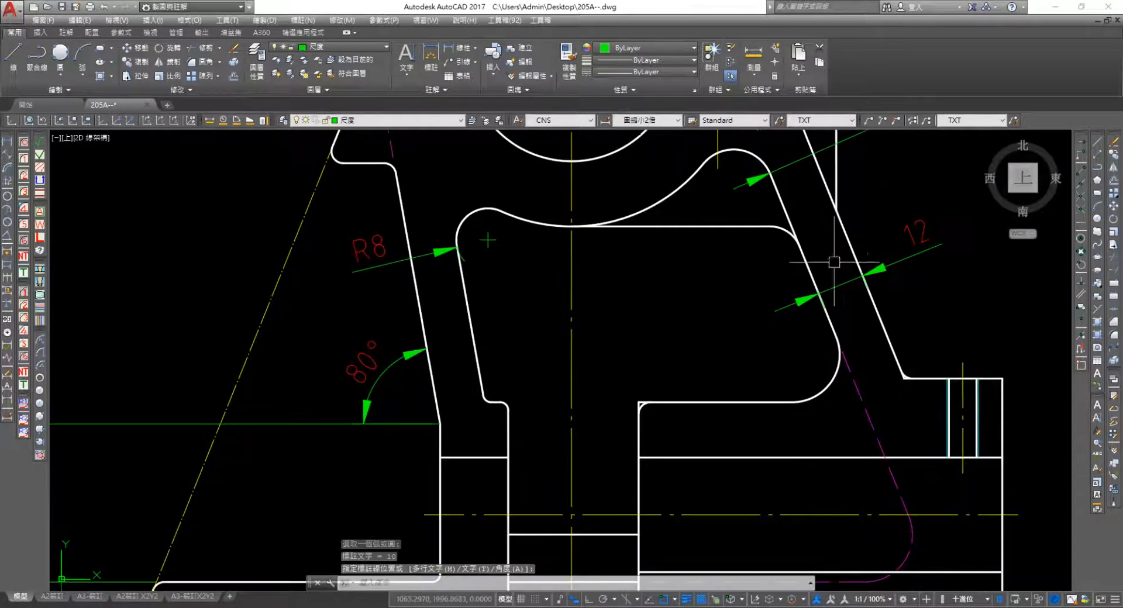
Add a radius dimension to the window opening's rounded lower-right corner, with its text inside the opening
{"action": "key", "text": "Return"}
{"action": "left_click", "coordinate": [837, 367]}
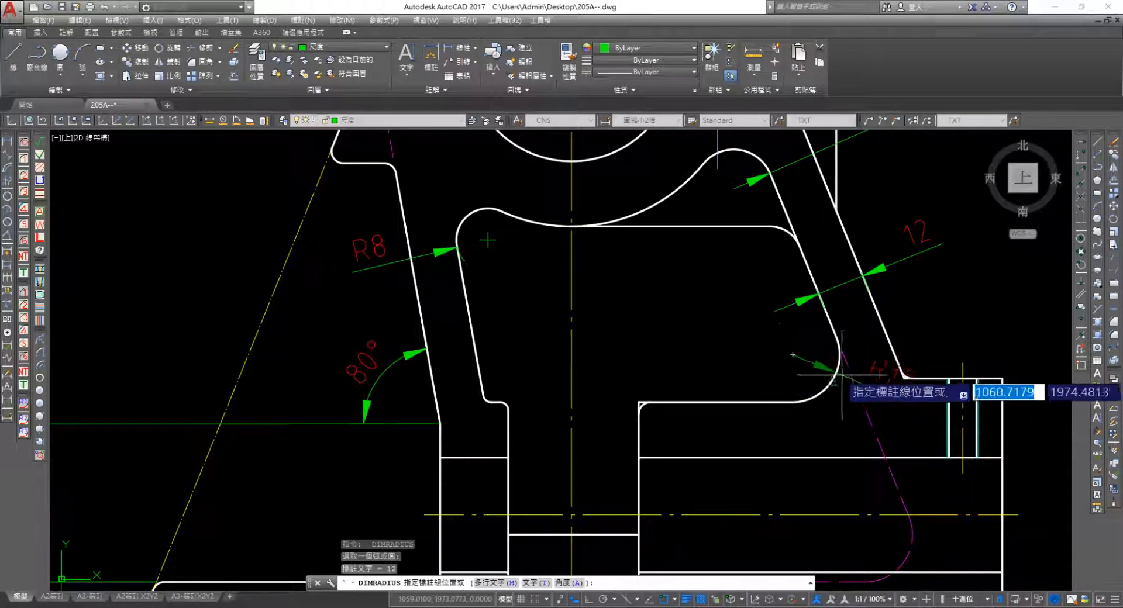
{"action": "mouse_move", "coordinate": [843, 368]}
{"action": "middle_mouse_down"}
{"action": "mouse_move", "coordinate": [777, 300]}
{"action": "mouse_move", "coordinate": [762, 299]}
{"action": "middle_mouse_up"}
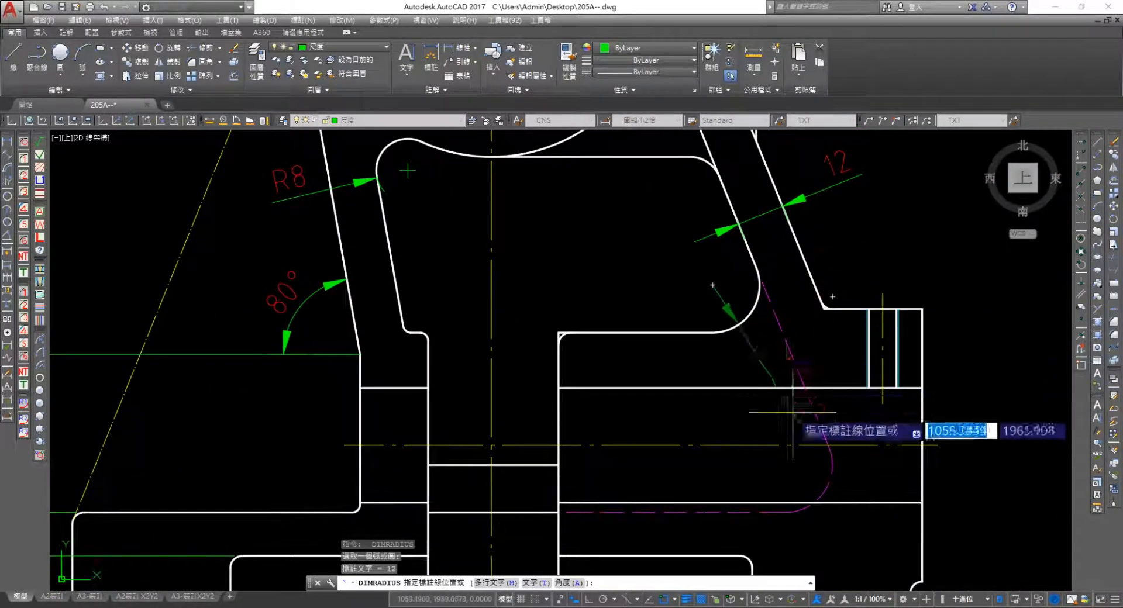
{"action": "left_click", "coordinate": [731, 299]}
{"action": "key", "text": "Return"}
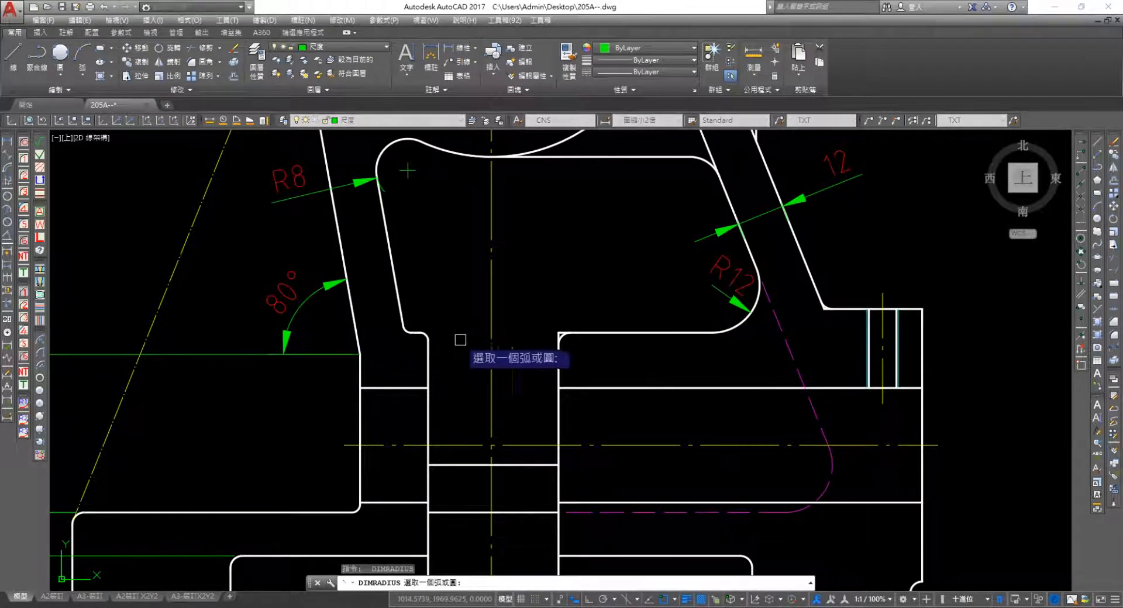
{"action": "scroll", "coordinate": [579, 349], "scroll_direction": "down", "scroll_amount": 4}
{"action": "scroll", "coordinate": [591, 342], "scroll_direction": "up", "scroll_amount": 4}
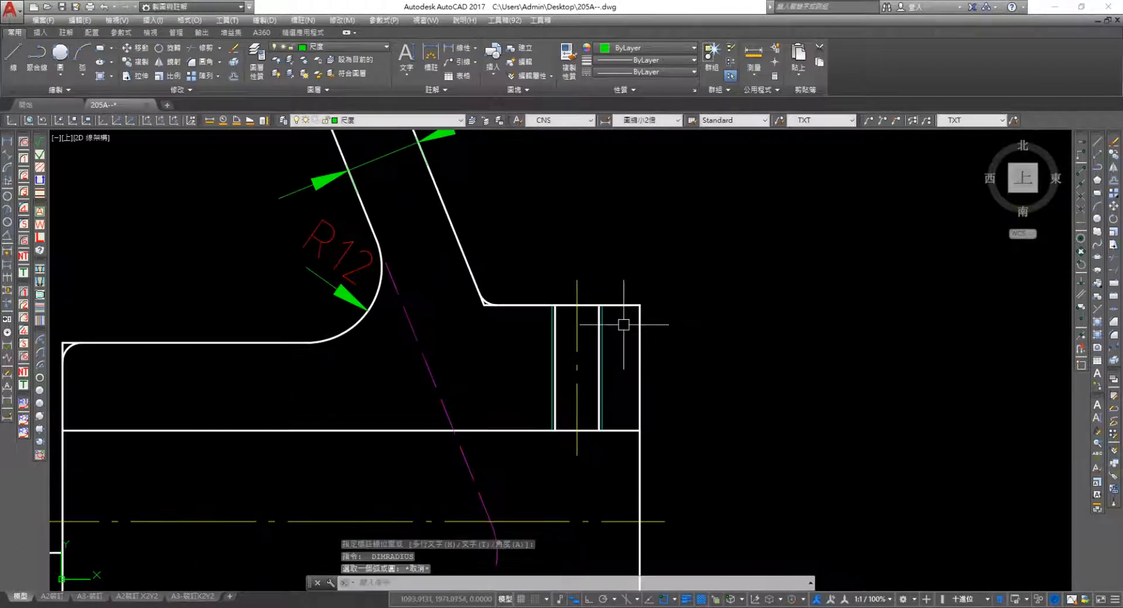
{"action": "scroll", "coordinate": [622, 321], "scroll_direction": "down", "scroll_amount": 2}
{"action": "scroll", "coordinate": [578, 315], "scroll_direction": "up", "scroll_amount": 3}
{"action": "key", "text": "Escape"}
{"action": "scroll", "coordinate": [171, 281], "scroll_direction": "down", "scroll_amount": 8}
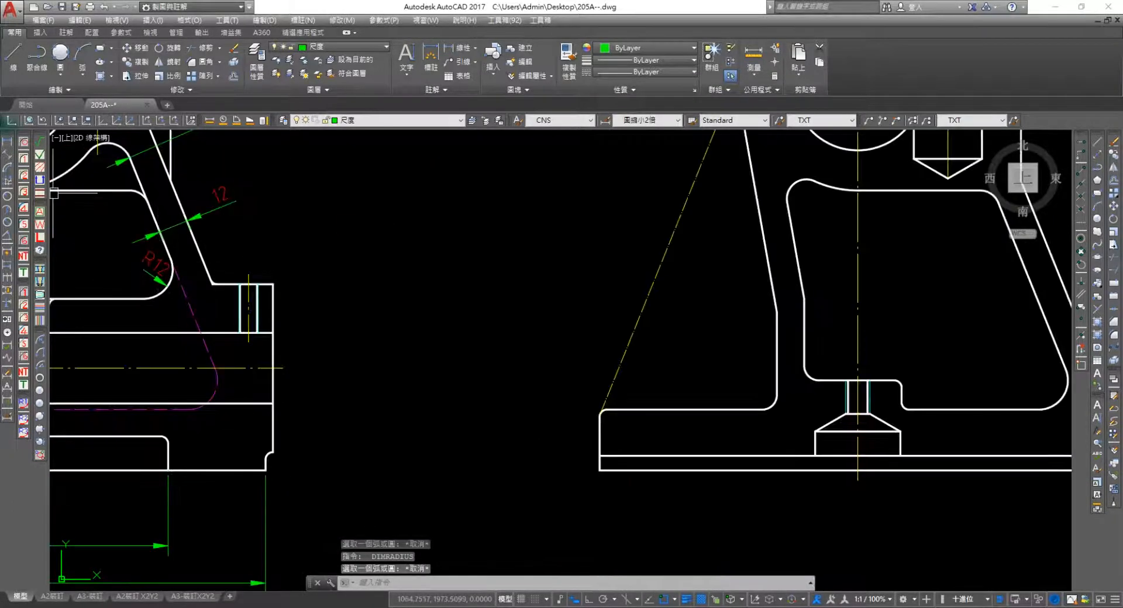
Try to add a linear dimension with custom text across the thread lines of the hole in the right flange
{"action": "type", "text": "dli"}
{"action": "key", "text": "Return"}
{"action": "scroll", "coordinate": [188, 313], "scroll_direction": "down", "scroll_amount": 6}
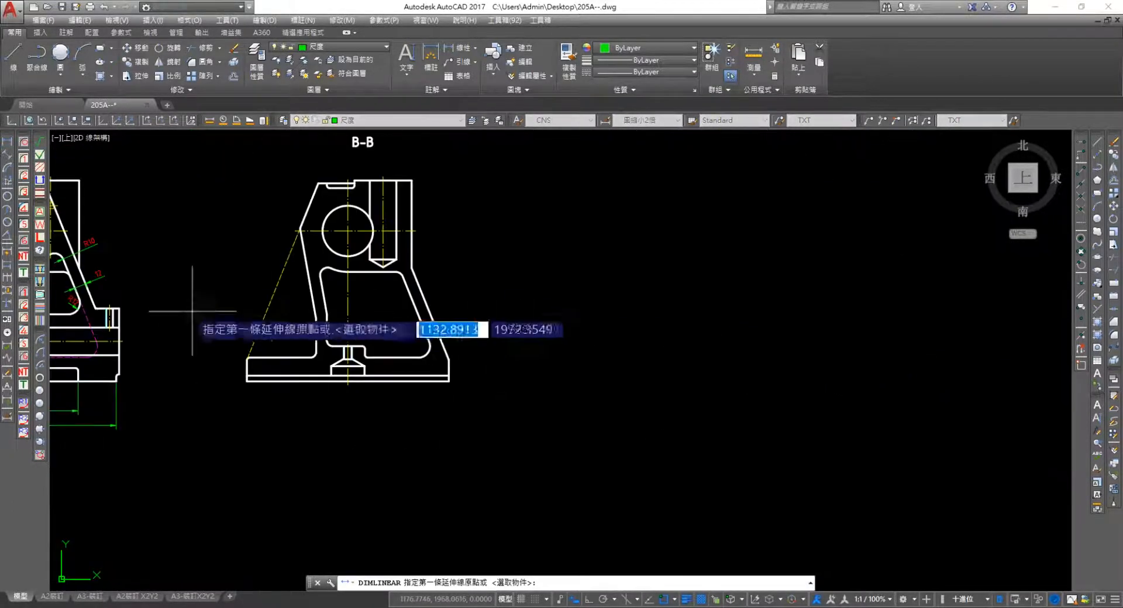
{"action": "scroll", "coordinate": [397, 335], "scroll_direction": "up", "scroll_amount": 4}
{"action": "scroll", "coordinate": [582, 234], "scroll_direction": "up", "scroll_amount": 5}
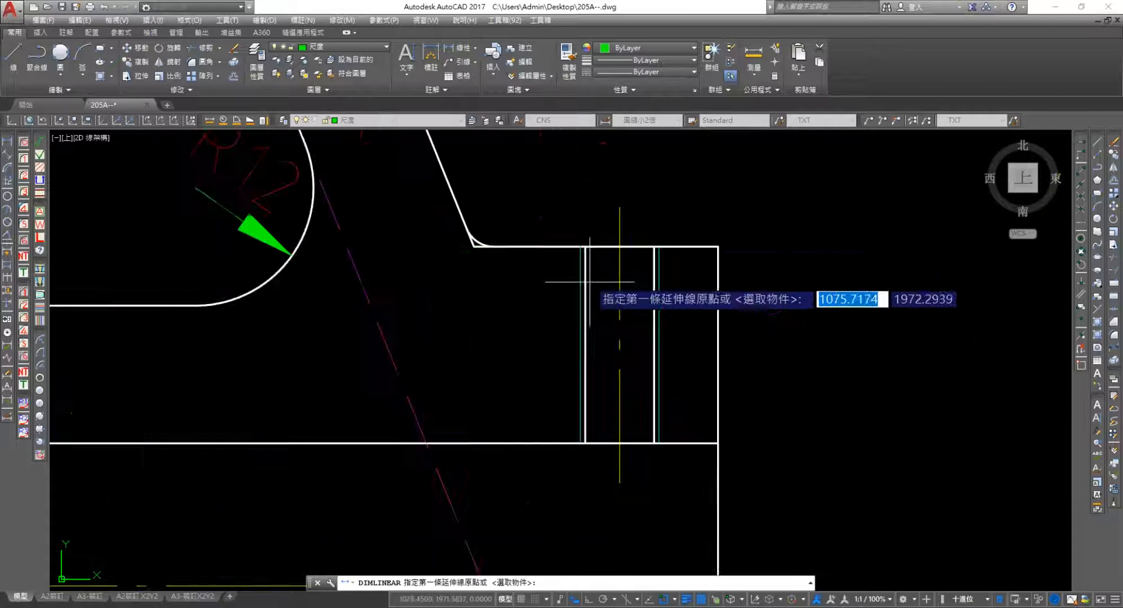
{"action": "left_click", "coordinate": [581, 246]}
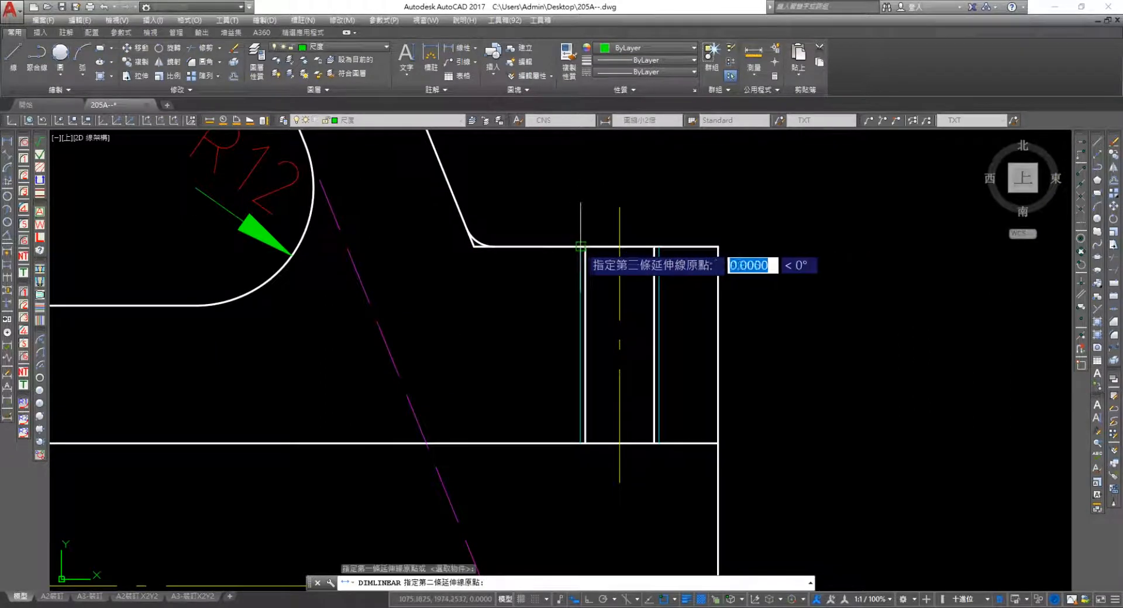
{"action": "left_click", "coordinate": [657, 247]}
{"action": "type", "text": "T"}
{"action": "key", "text": "Return"}
{"action": "type", "text": "M"}
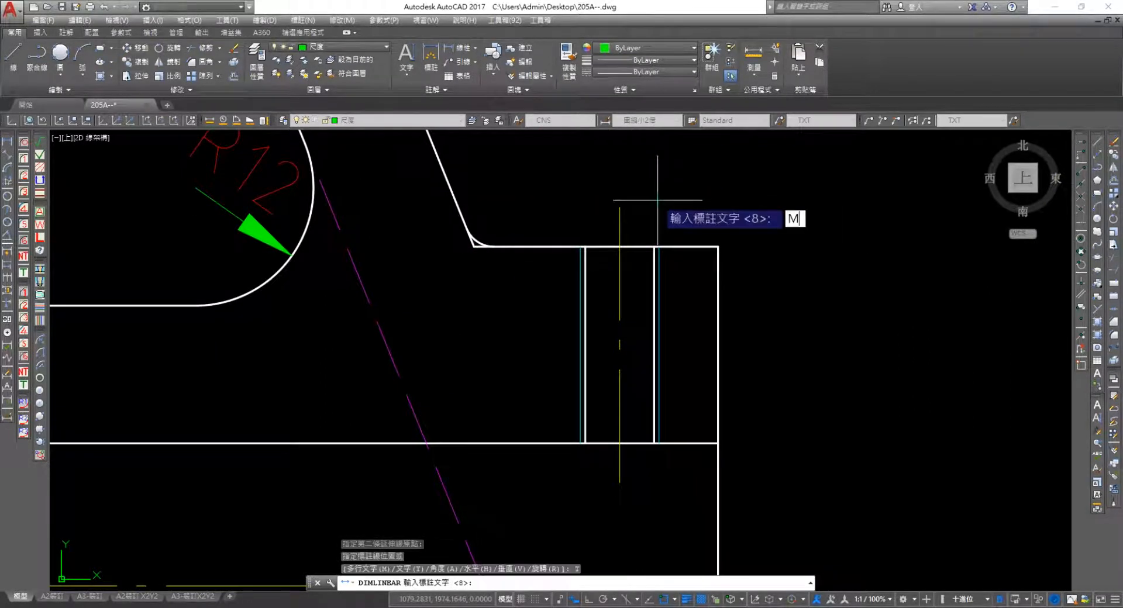
{"action": "key", "text": "Escape"}
{"action": "key", "text": "Escape"}
{"action": "key", "text": "Escape"}
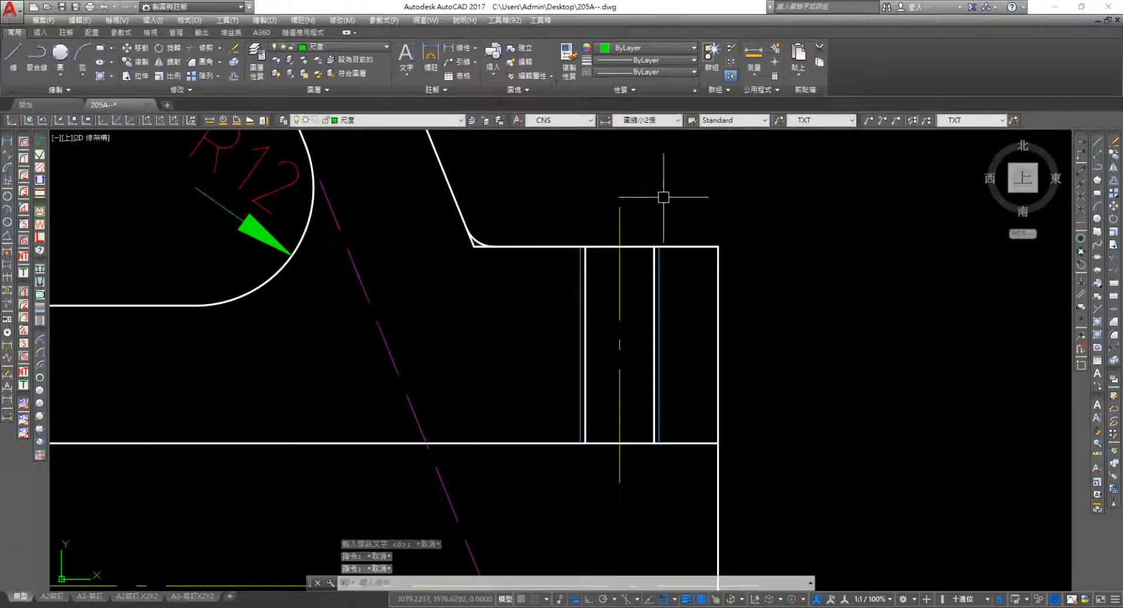
Examine the sizes of the thread arc and inner circle of the small threaded hole in the top view
{"action": "scroll", "coordinate": [309, 190], "scroll_direction": "down", "scroll_amount": 5}
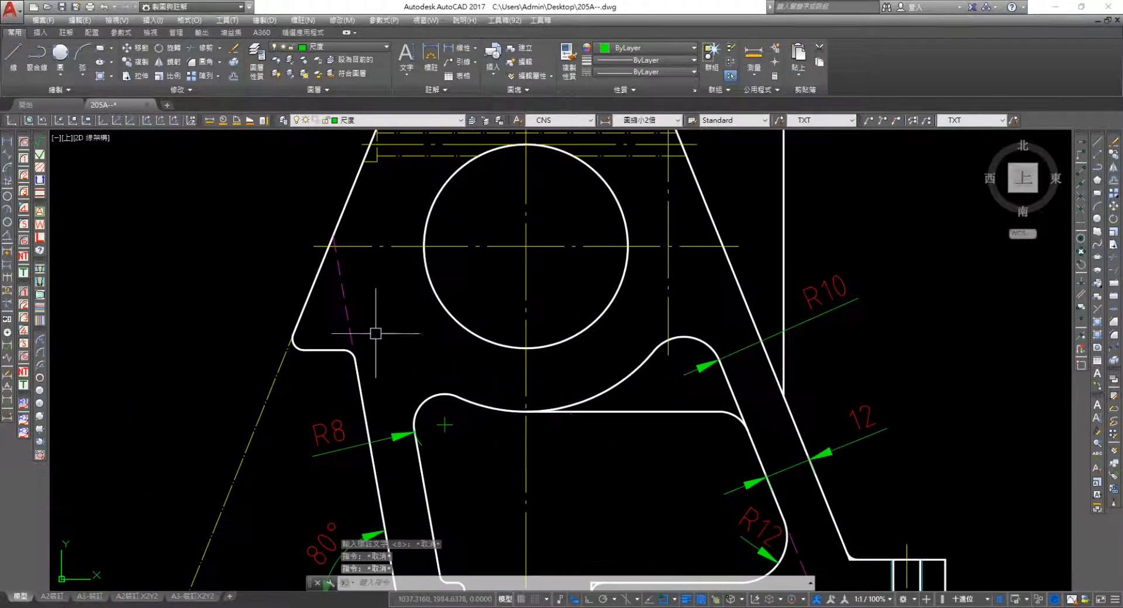
{"action": "scroll", "coordinate": [448, 231], "scroll_direction": "up", "scroll_amount": 6}
{"action": "scroll", "coordinate": [448, 231], "scroll_direction": "up", "scroll_amount": 4}
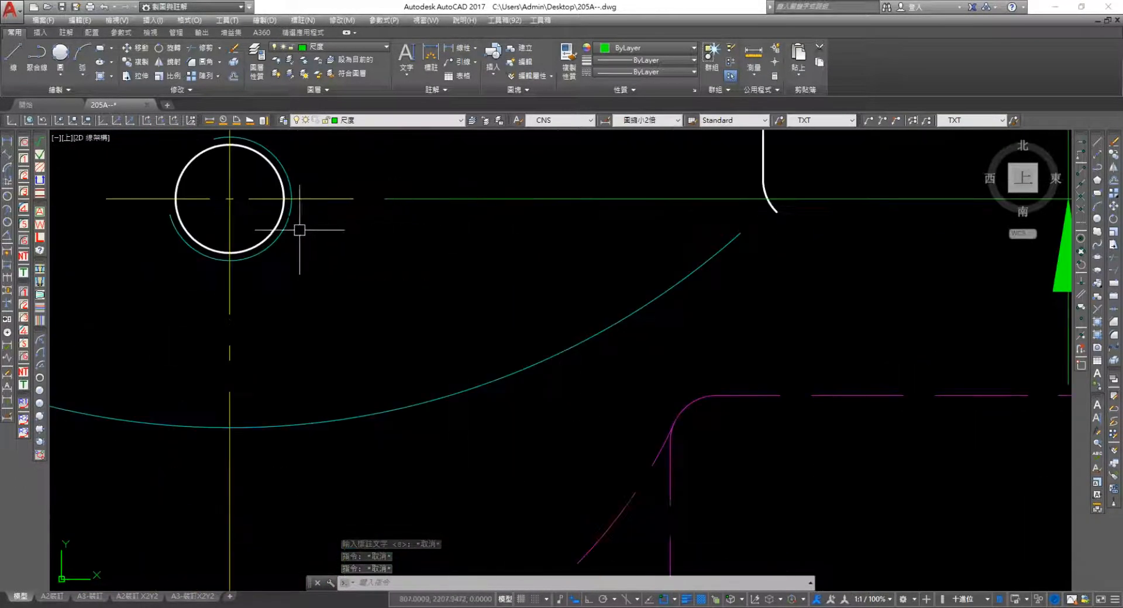
{"action": "key", "text": "Escape"}
{"action": "left_click", "coordinate": [283, 233]}
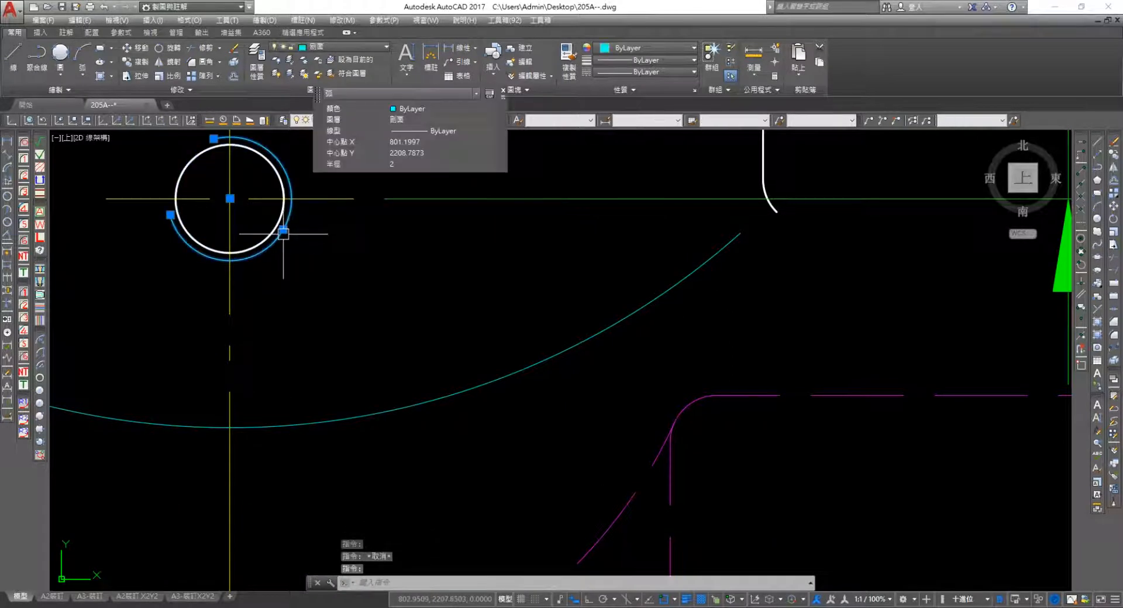
{"action": "key", "text": "Escape"}
{"action": "left_click", "coordinate": [271, 235]}
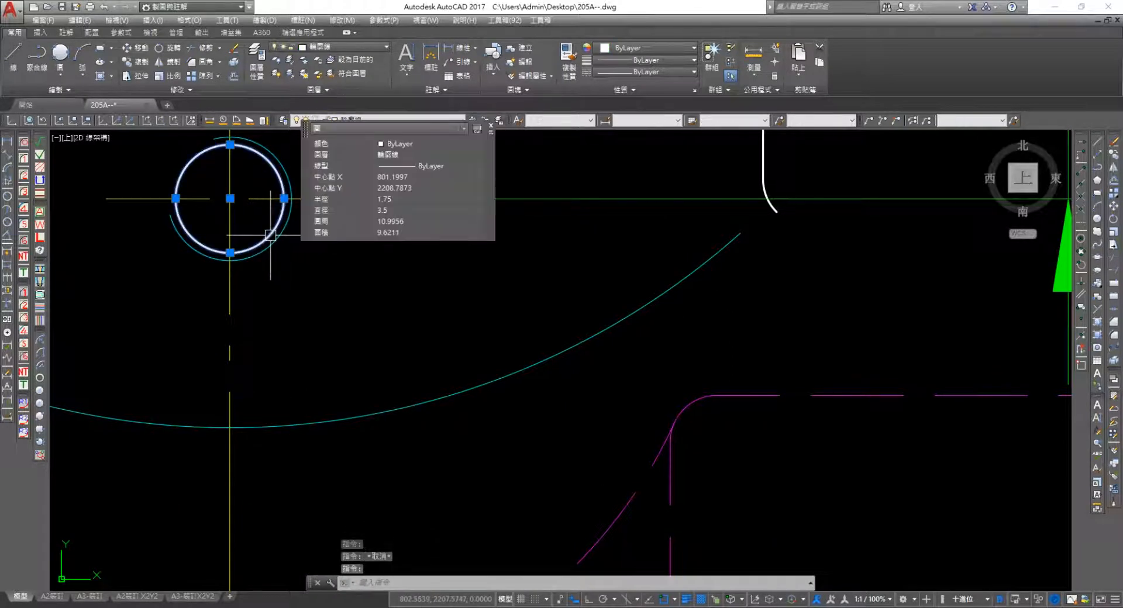
{"action": "key", "text": "Escape"}
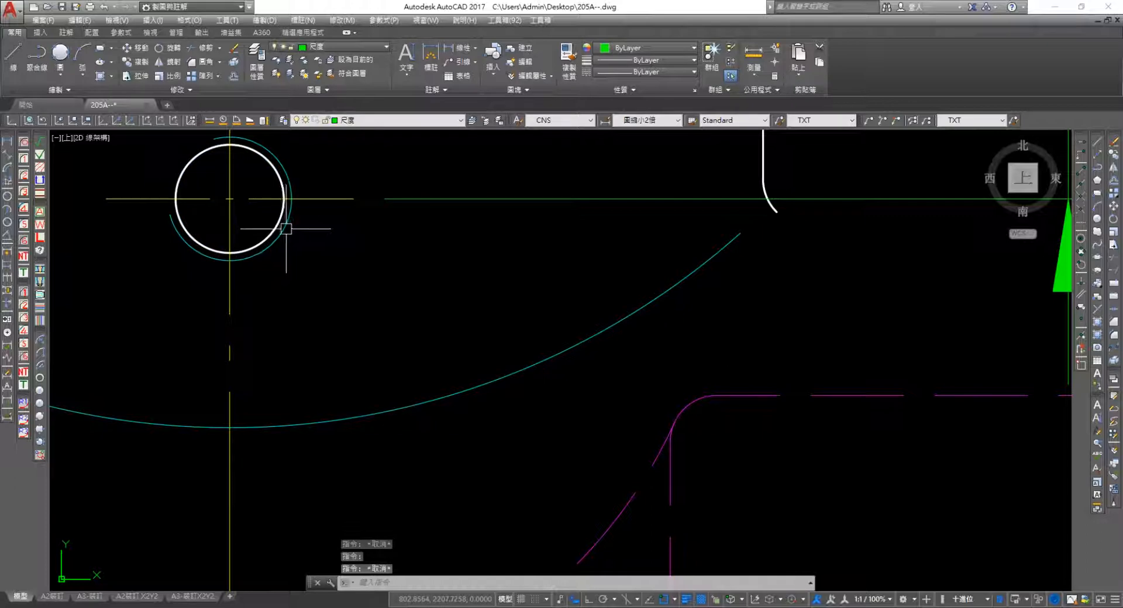
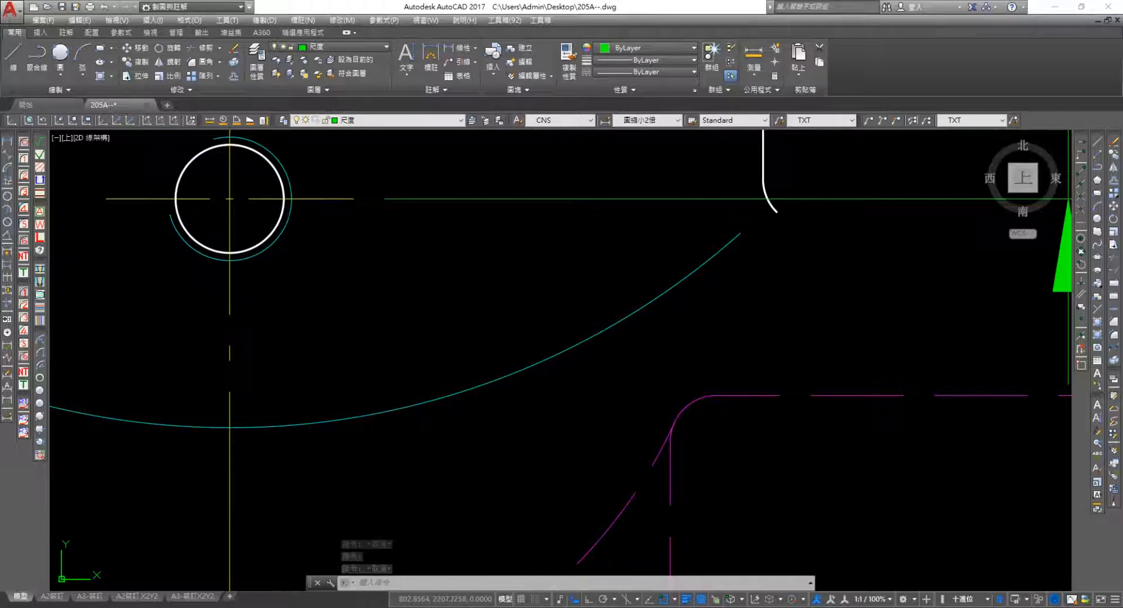
Replace the threaded hole's circle and arc below the Ø69 boss with a threaded-hole end view of major diameter 5 at the same centre
{"action": "left_click", "coordinate": [290, 228]}
{"action": "left_click", "coordinate": [251, 246]}
{"action": "key", "text": "Delete"}
{"action": "scroll", "coordinate": [306, 341], "scroll_direction": "down", "scroll_amount": 4}
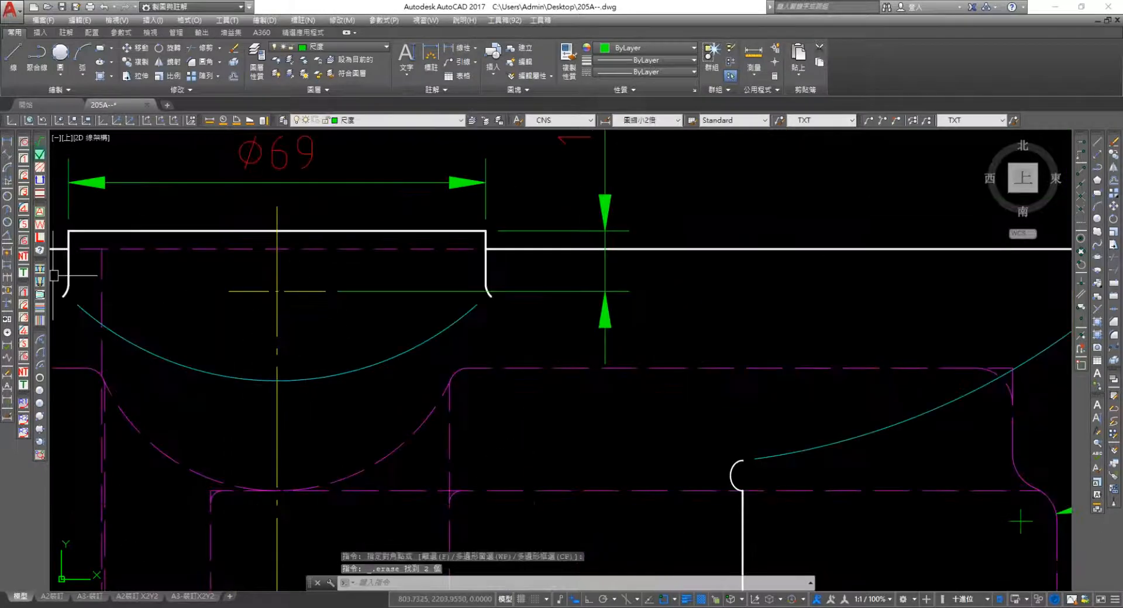
{"action": "left_click", "coordinate": [40, 181]}
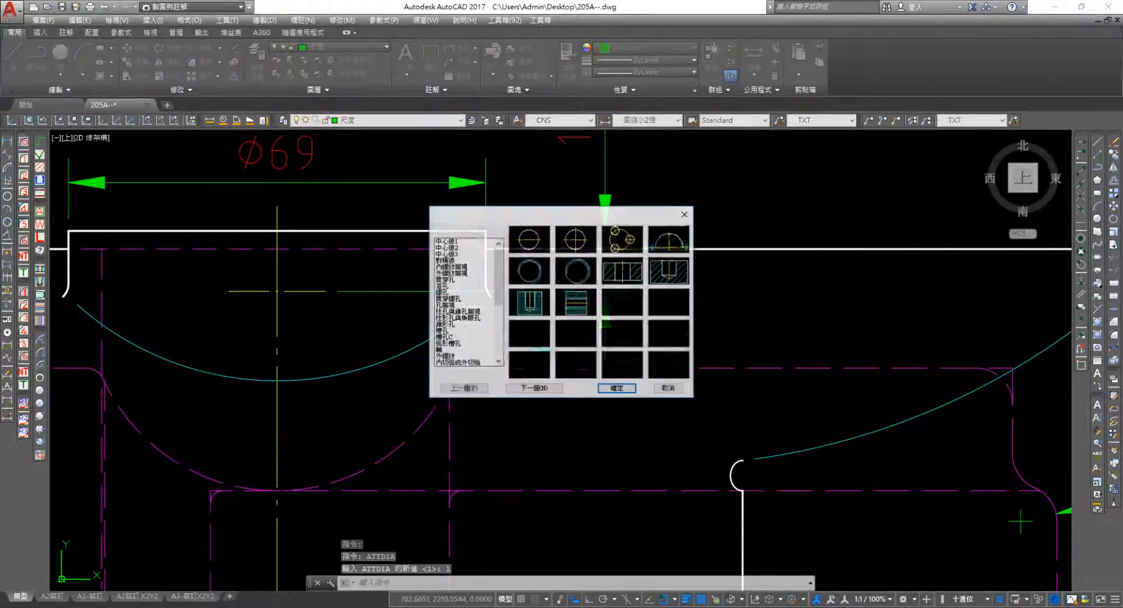
{"action": "double_click", "coordinate": [512, 273]}
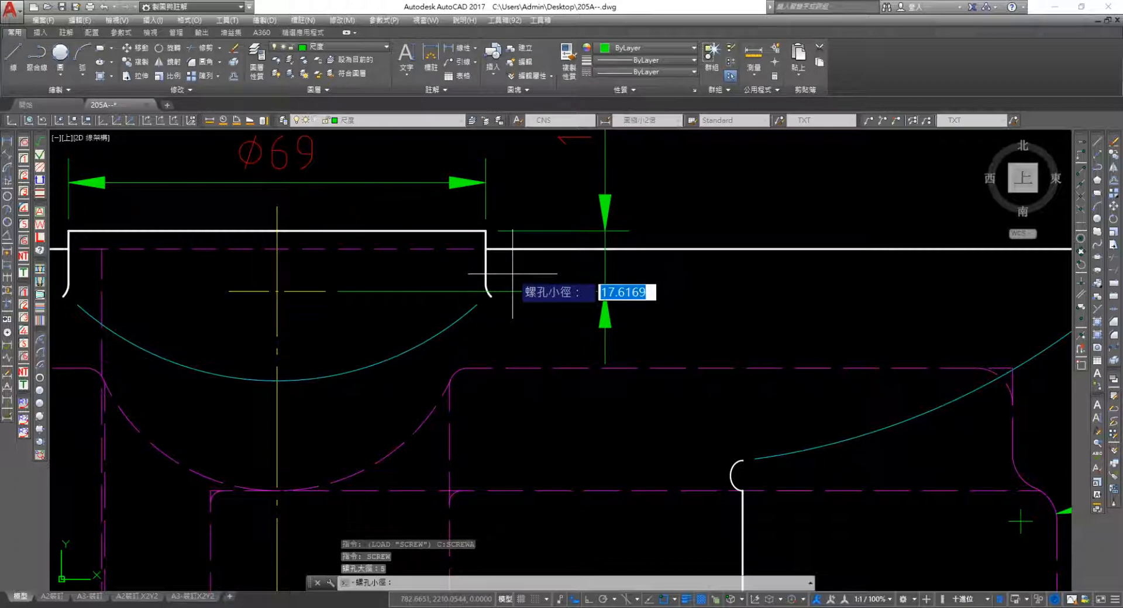
{"action": "left_click", "coordinate": [291, 287]}
{"action": "key", "text": "Escape"}
Delete the four vertical outline and thread lines of the hole in the right flange, keeping its centreline
{"action": "scroll", "coordinate": [912, 455], "scroll_direction": "down", "scroll_amount": 2}
{"action": "middle_click_drag", "start_coordinate": [901, 454], "coordinate": [544, 350]}
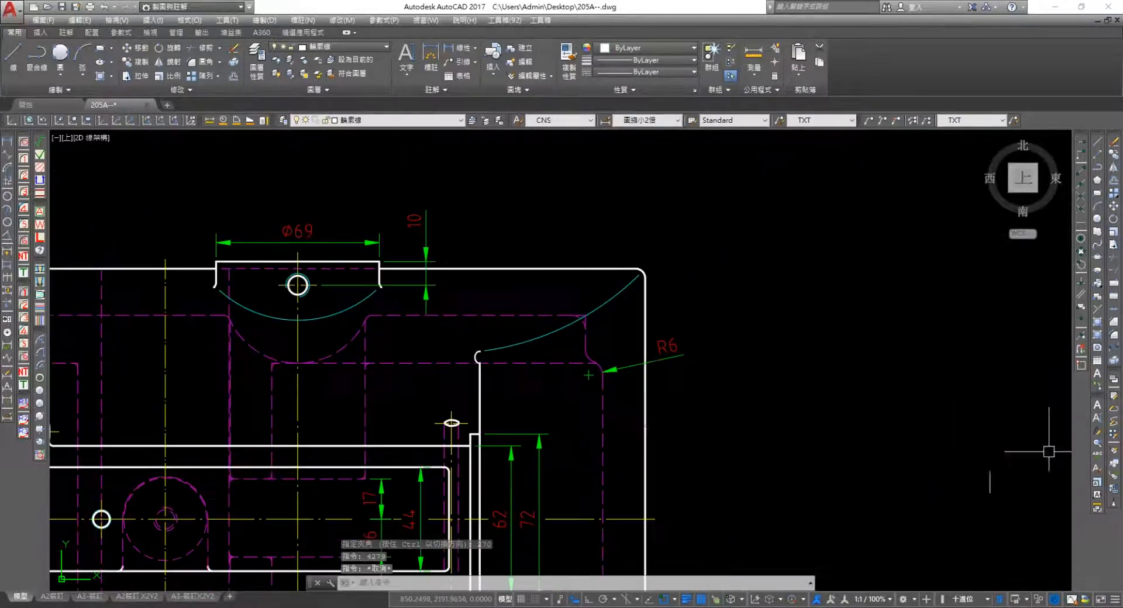
{"action": "scroll", "coordinate": [1041, 454], "scroll_direction": "down", "scroll_amount": 1}
{"action": "mouse_move", "coordinate": [936, 419]}
{"action": "middle_mouse_down"}
{"action": "mouse_move", "coordinate": [784, 273]}
{"action": "mouse_move", "coordinate": [507, 63]}
{"action": "middle_mouse_up"}
{"action": "middle_click_drag", "start_coordinate": [1015, 449], "coordinate": [614, 175]}
{"action": "middle_click_drag", "start_coordinate": [615, 351], "coordinate": [614, 222]}
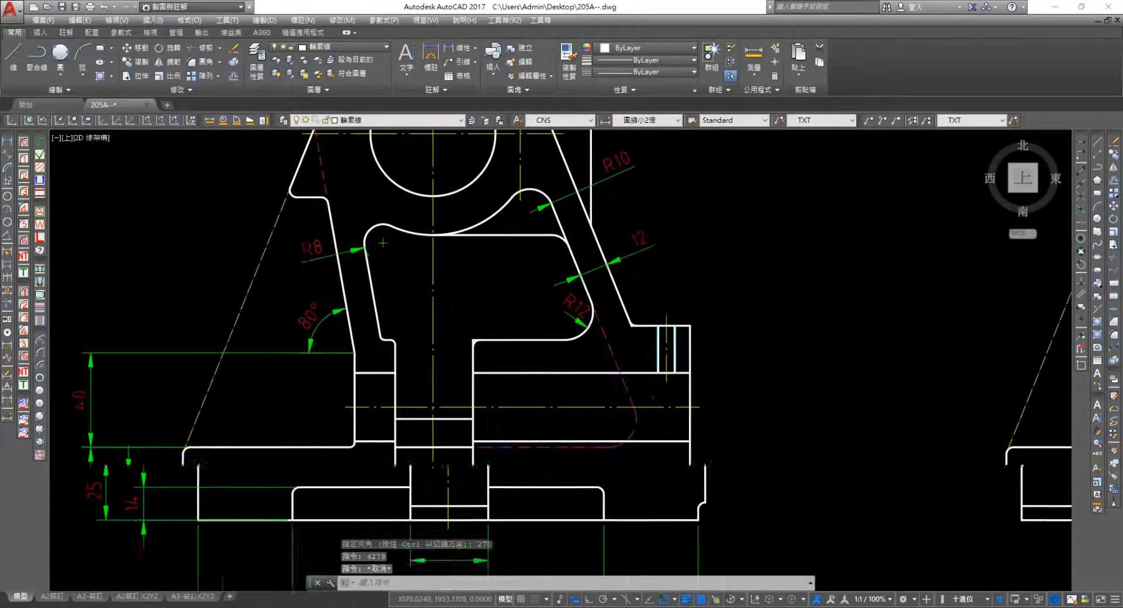
{"action": "scroll", "coordinate": [709, 324], "scroll_direction": "up", "scroll_amount": 2}
{"action": "left_click", "coordinate": [709, 324]}
{"action": "left_click", "coordinate": [670, 322]}
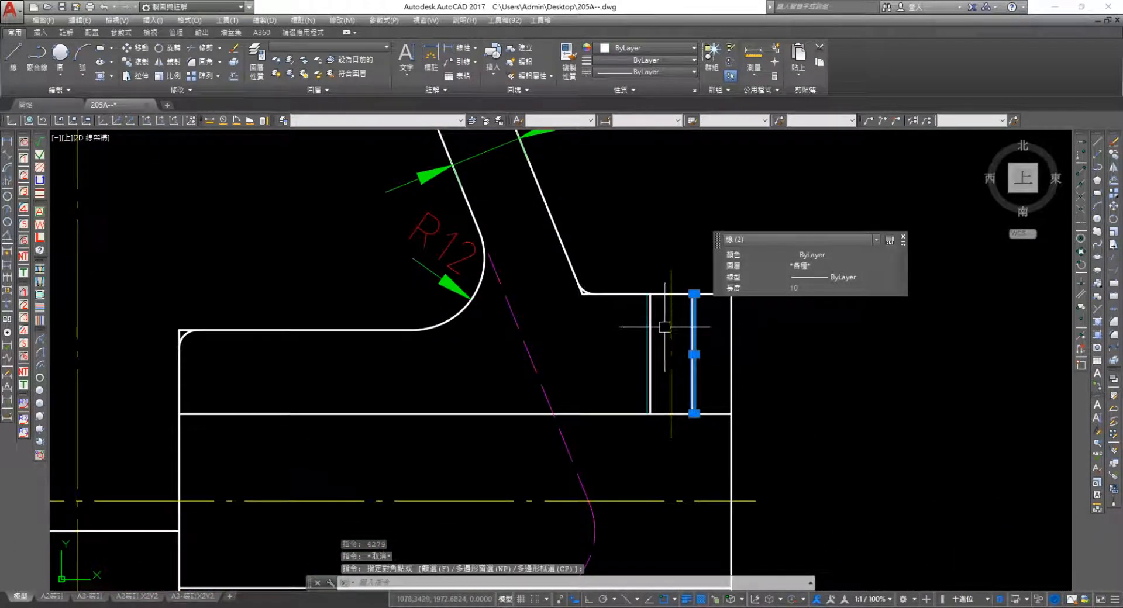
{"action": "left_click", "coordinate": [665, 327]}
{"action": "left_click", "coordinate": [643, 404]}
{"action": "key", "text": "Delete"}
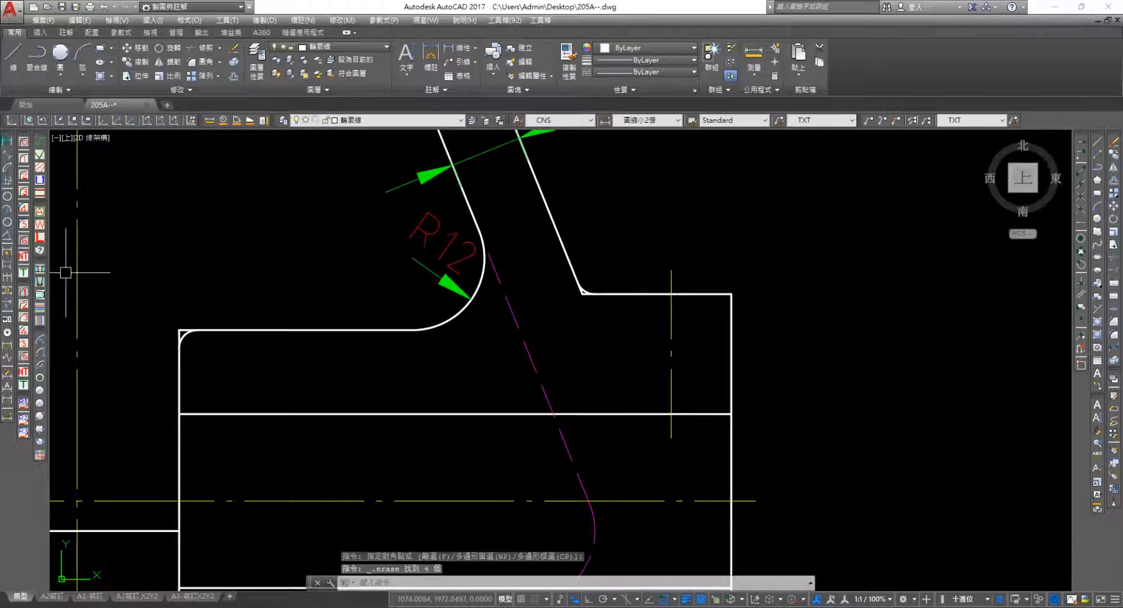
Insert a through threaded hole with major diameter 5 and minor diameter 4 along the right flange's centreline, from its top edge to the edge below
{"action": "left_click", "coordinate": [40, 193]}
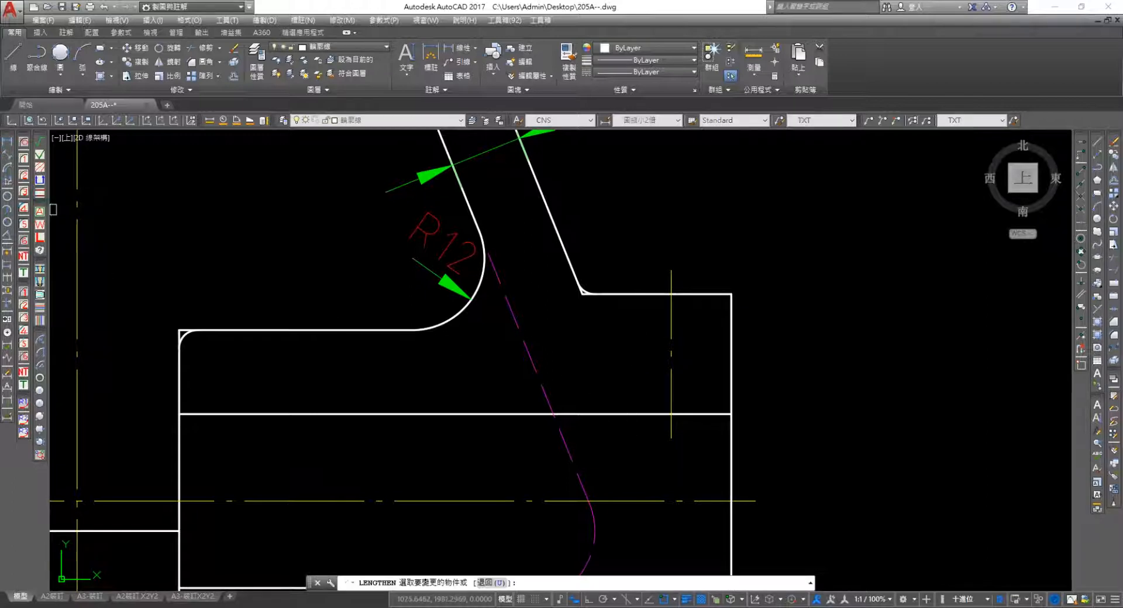
{"action": "key", "text": "Escape"}
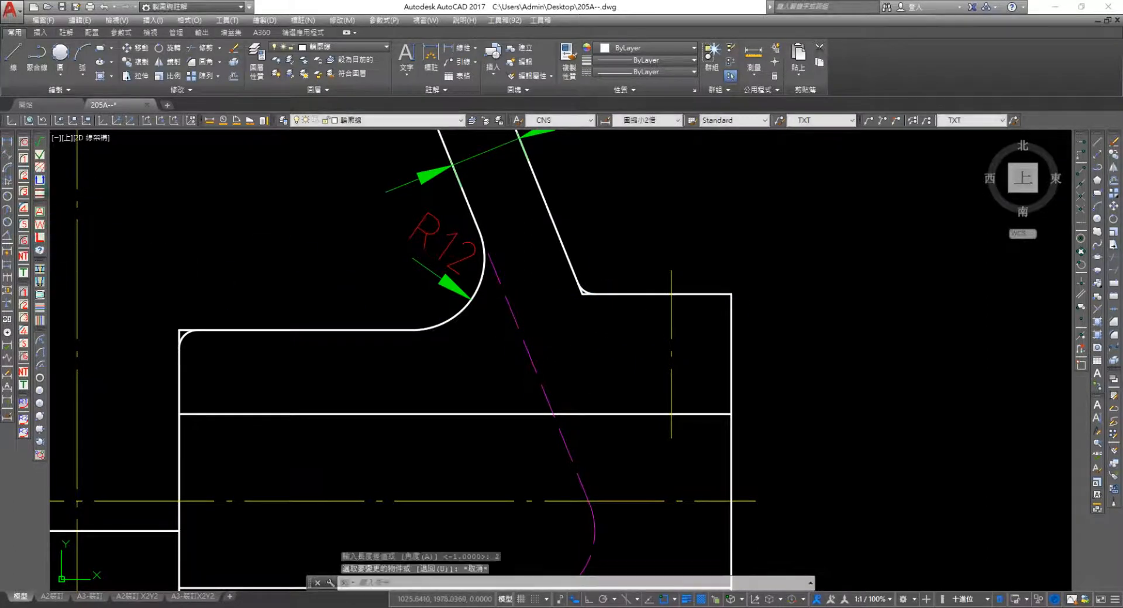
{"action": "left_click", "coordinate": [40, 180]}
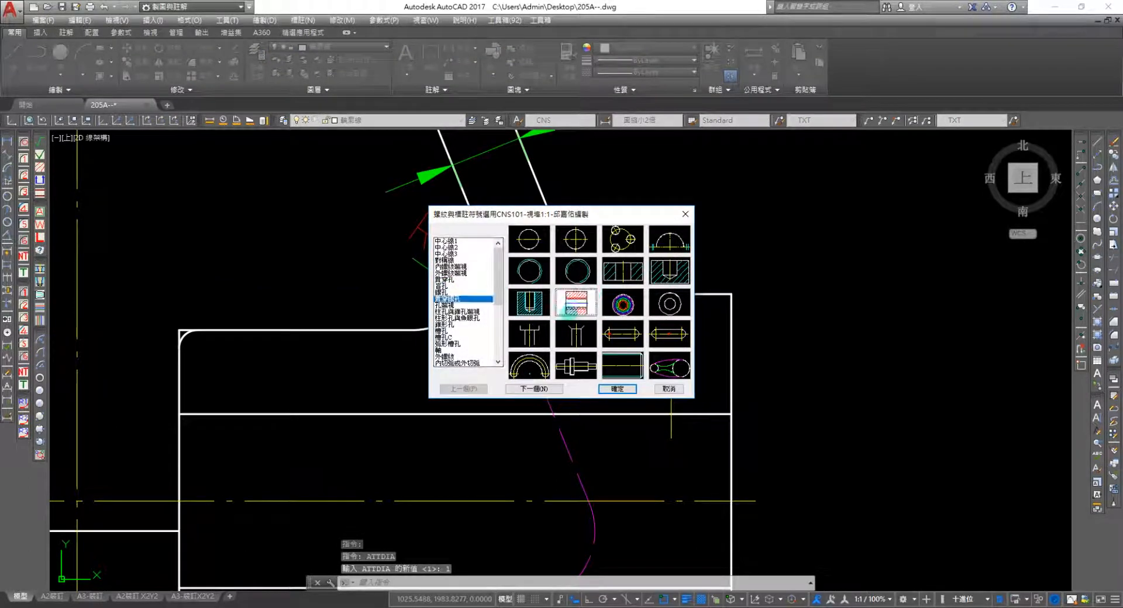
{"action": "double_click", "coordinate": [570, 310]}
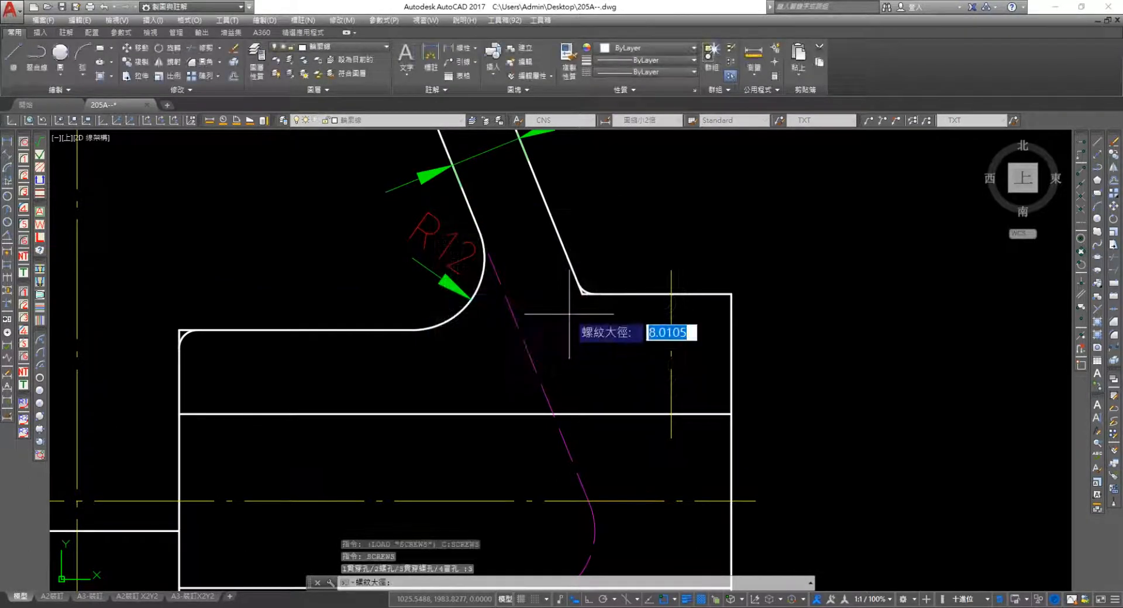
{"action": "type", "text": "5"}
{"action": "key", "text": "Return"}
{"action": "type", "text": "4"}
{"action": "key", "text": "Return"}
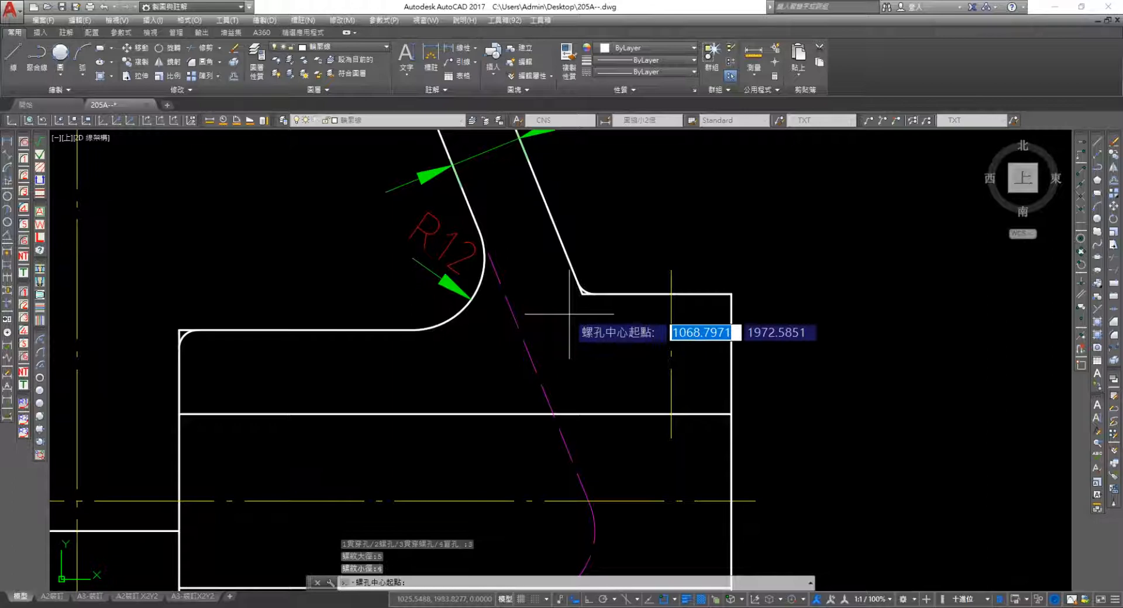
{"action": "left_click", "coordinate": [671, 294]}
{"action": "left_click", "coordinate": [671, 414]}
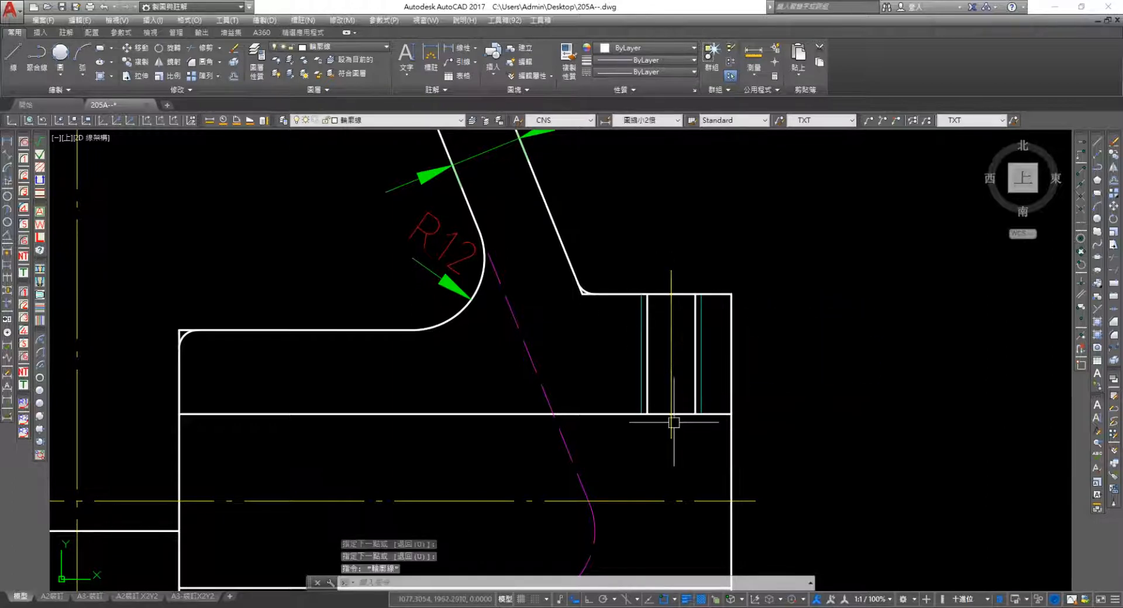
Delete the duplicate centreline from the new threaded hole in the right flange
{"action": "left_click", "coordinate": [669, 384]}
{"action": "left_click", "coordinate": [670, 378]}
{"action": "left_click", "coordinate": [672, 381]}
{"action": "key", "text": "Delete"}
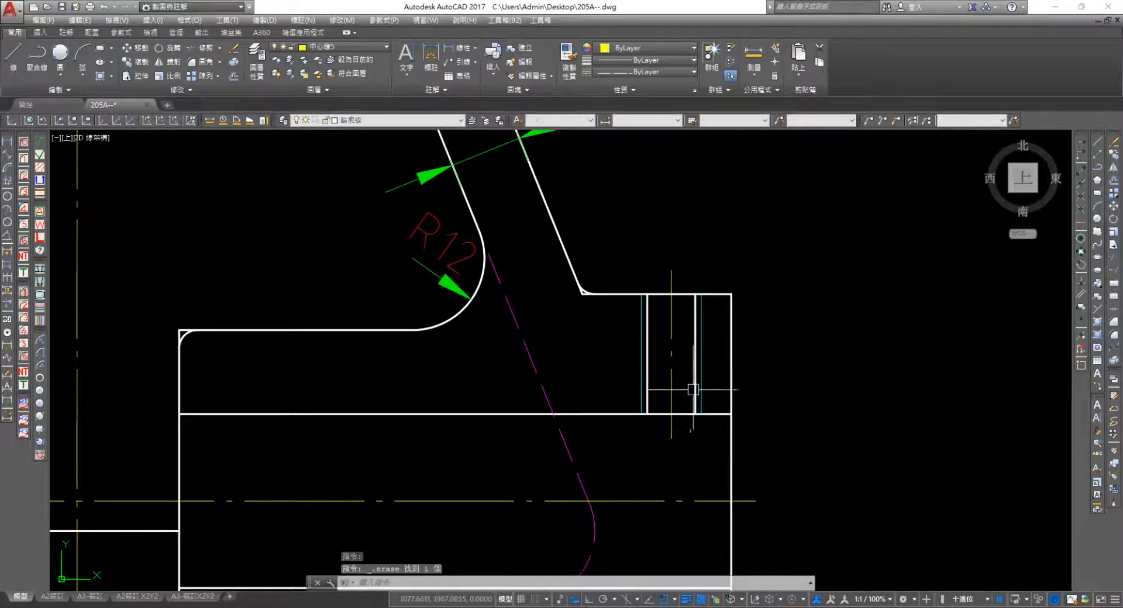
Add a horizontal linear dimension between the threaded hole's outer thread lines, placed above the right flange
{"action": "left_click", "coordinate": [7, 141]}
{"action": "scroll", "coordinate": [555, 303], "scroll_direction": "up", "scroll_amount": 5}
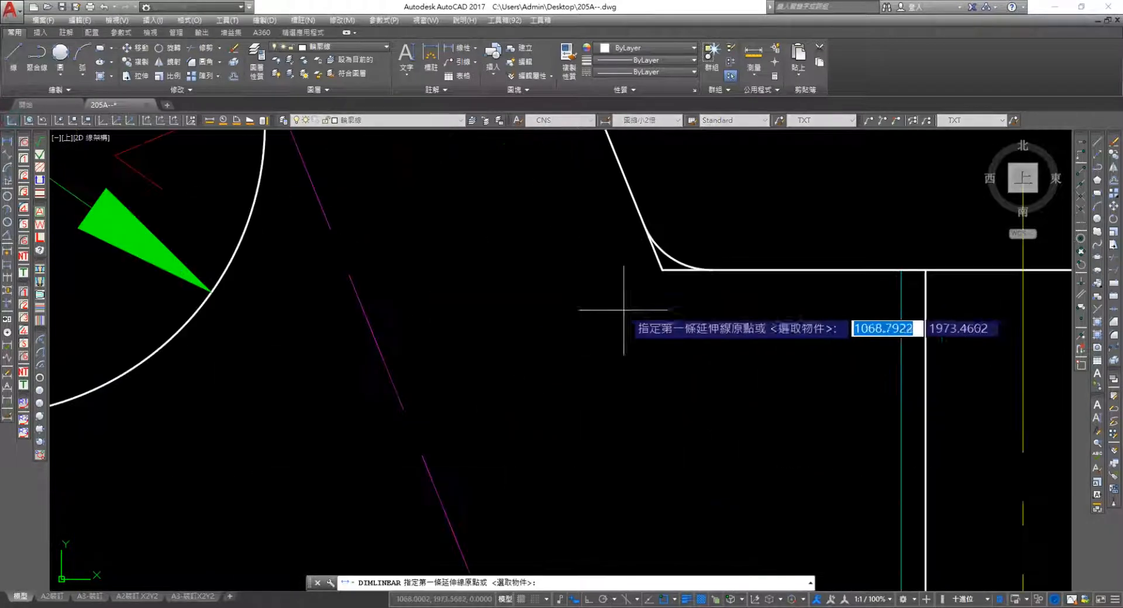
{"action": "middle_click_drag", "start_coordinate": [654, 279], "coordinate": [314, 305]}
{"action": "left_click", "coordinate": [562, 294]}
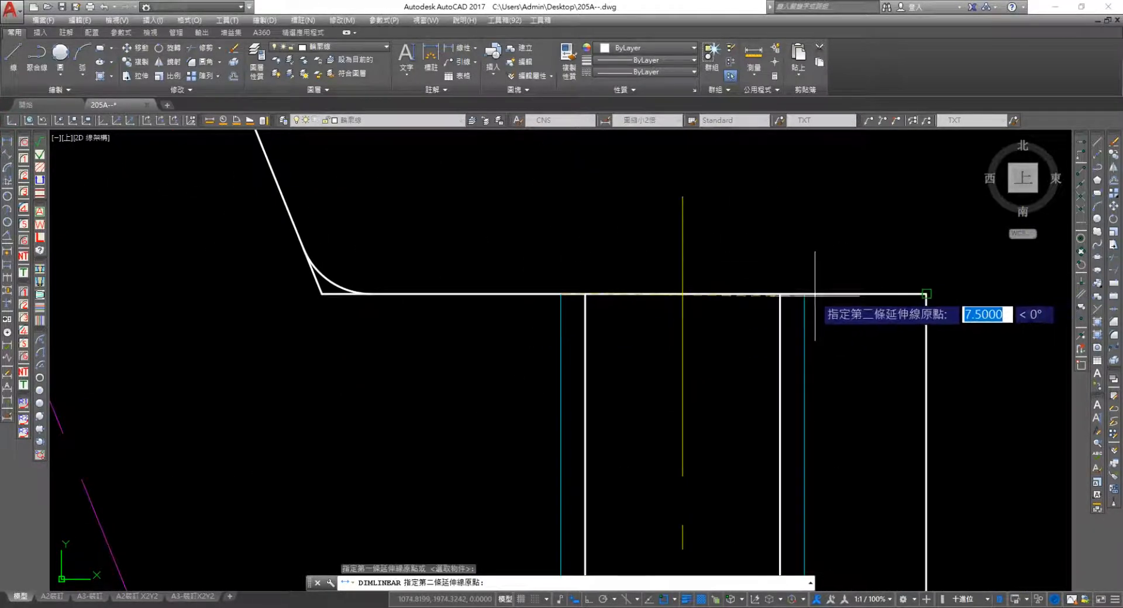
{"action": "left_click", "coordinate": [794, 294]}
{"action": "scroll", "coordinate": [754, 351], "scroll_direction": "down", "scroll_amount": 3}
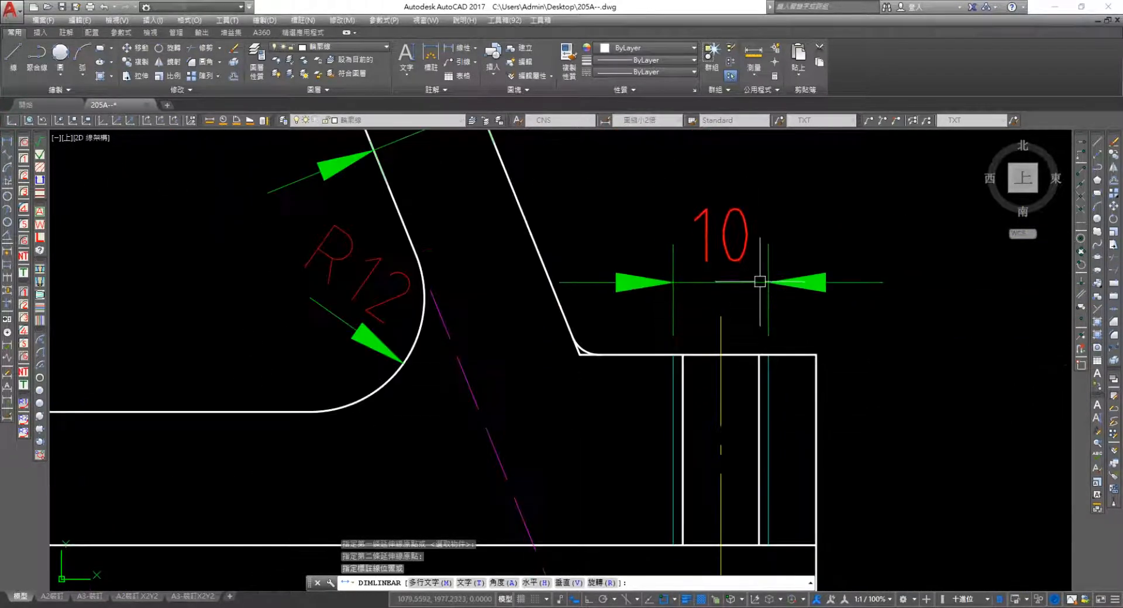
{"action": "left_click", "coordinate": [759, 282]}
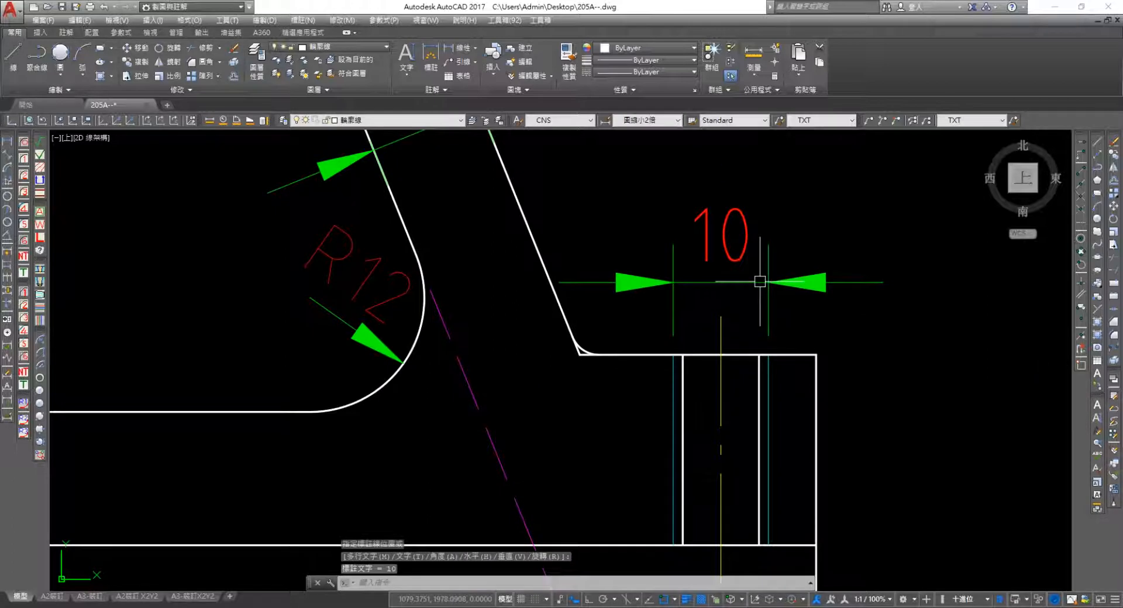
Prefix the threaded hole's dimension text above the right flange with M so it reads M10
{"action": "left_click", "coordinate": [743, 249]}
{"action": "left_click", "coordinate": [718, 244]}
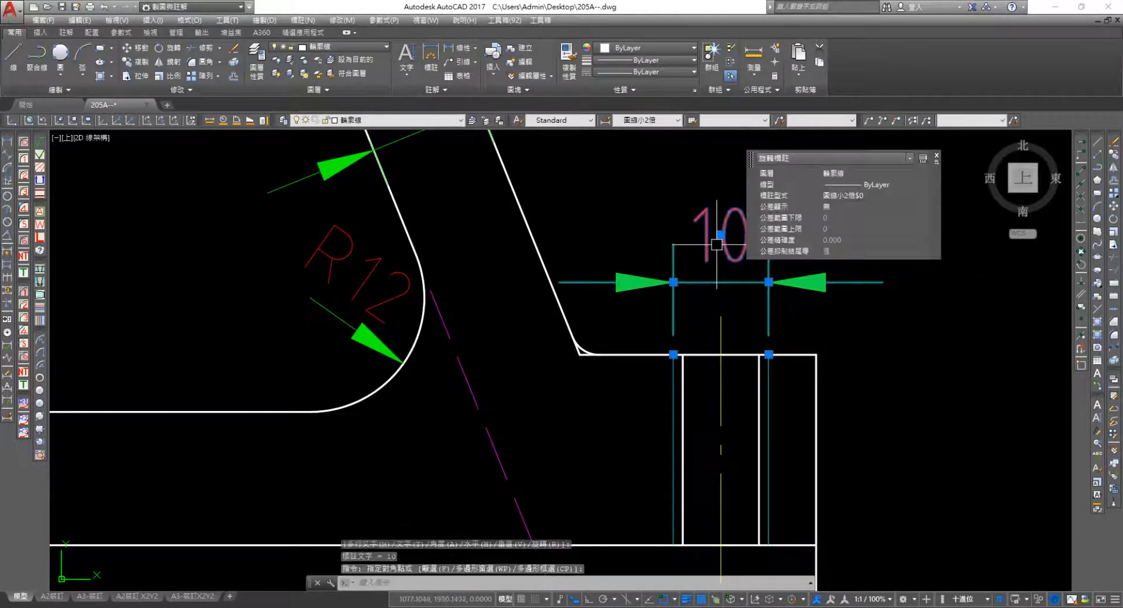
{"action": "double_click", "coordinate": [717, 245]}
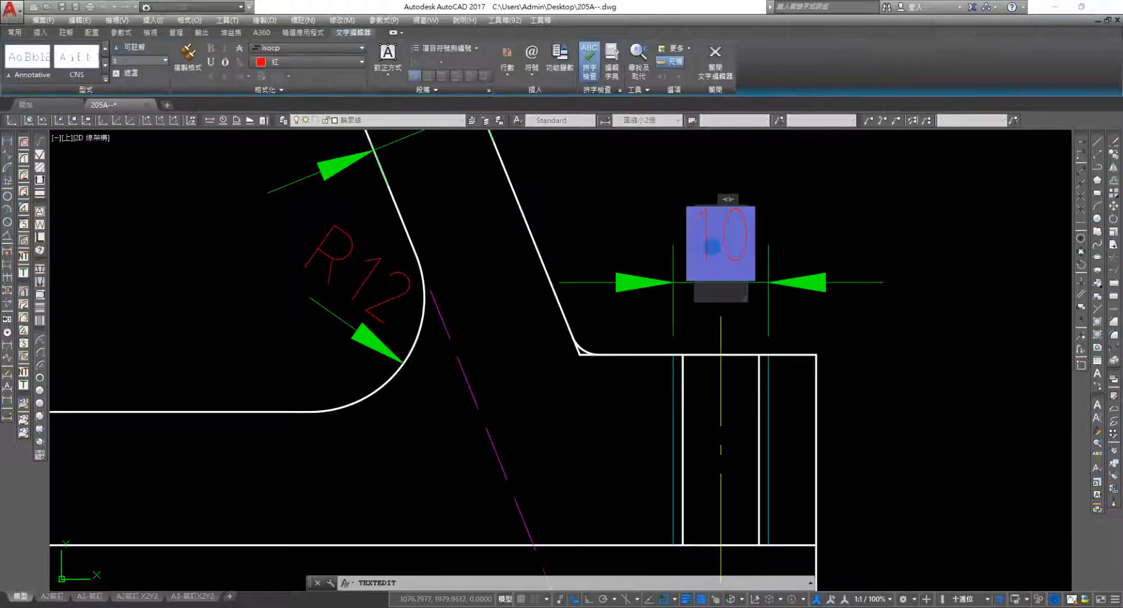
{"action": "type", "text": "M"}
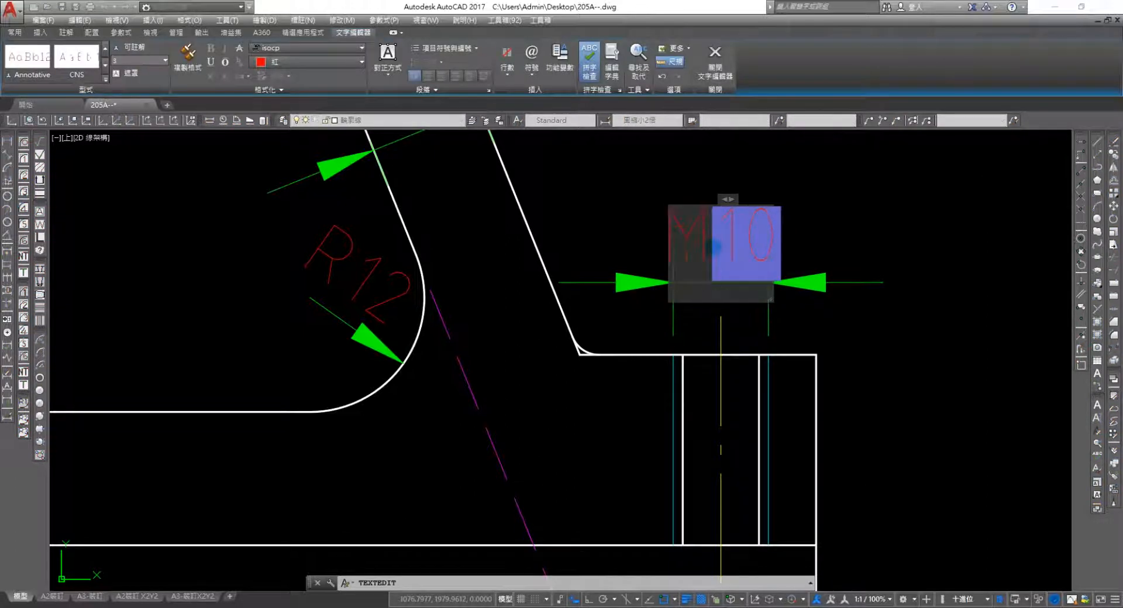
{"action": "left_click", "coordinate": [872, 333]}
{"action": "key", "text": "Escape"}
Move the right flange's M10 dimension to layer 尺度 and make 尺度 the current layer
{"action": "left_click", "coordinate": [810, 306]}
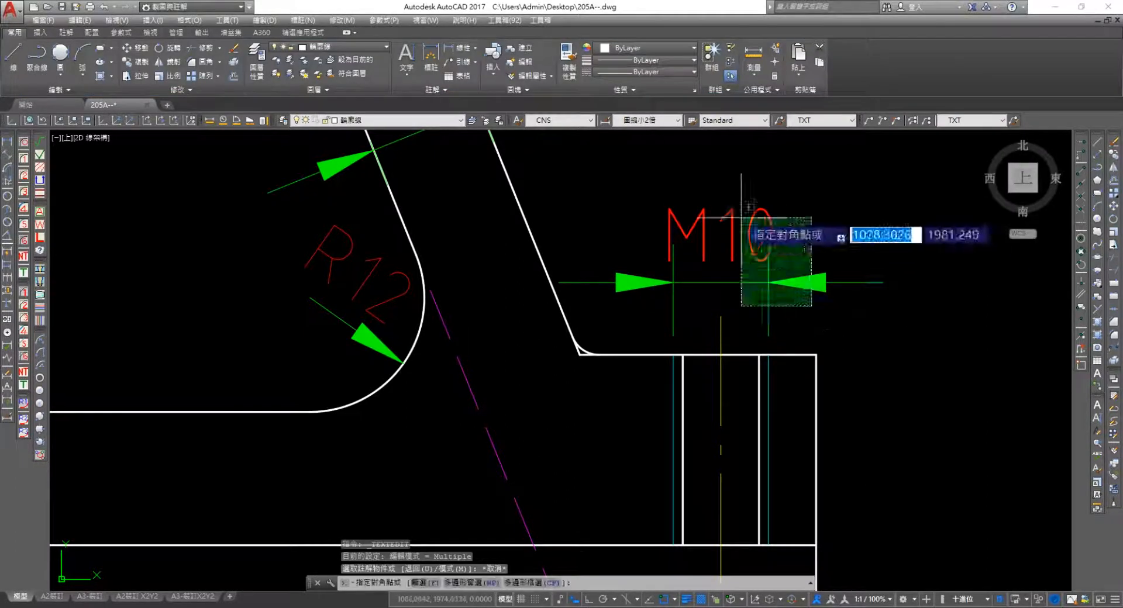
{"action": "left_click", "coordinate": [739, 216]}
{"action": "left_click", "coordinate": [404, 120]}
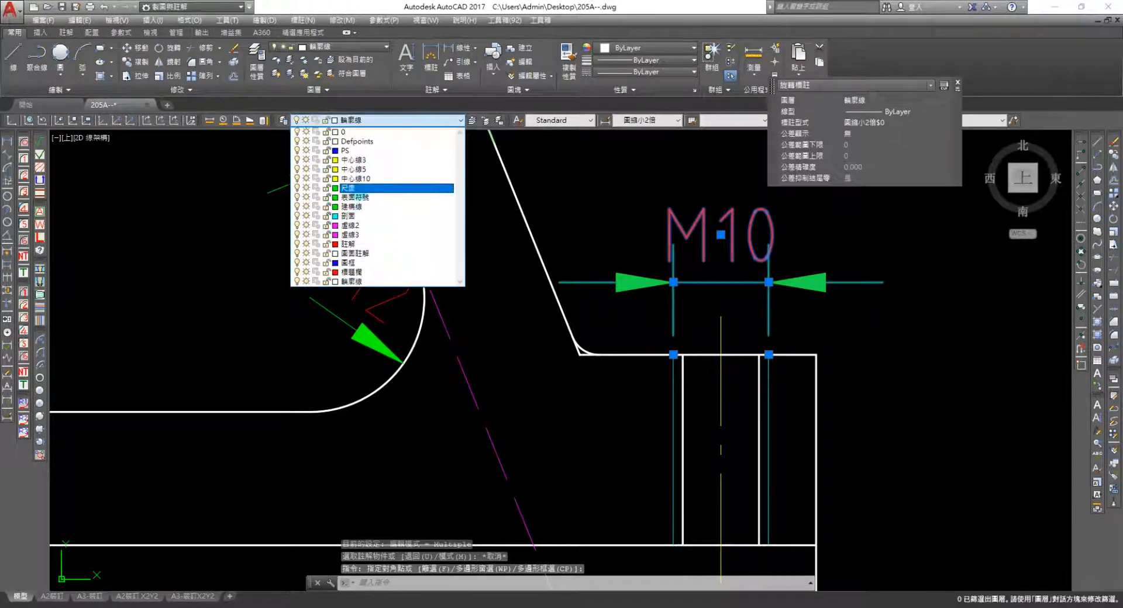
{"action": "left_click", "coordinate": [353, 190]}
{"action": "key", "text": "Escape"}
{"action": "left_click", "coordinate": [375, 120]}
{"action": "left_click", "coordinate": [353, 187]}
Add a vertical linear dimension for the shallow recess's depth in section A-A, placed left of the sloped outer edge
{"action": "scroll", "coordinate": [735, 328], "scroll_direction": "down", "scroll_amount": 6}
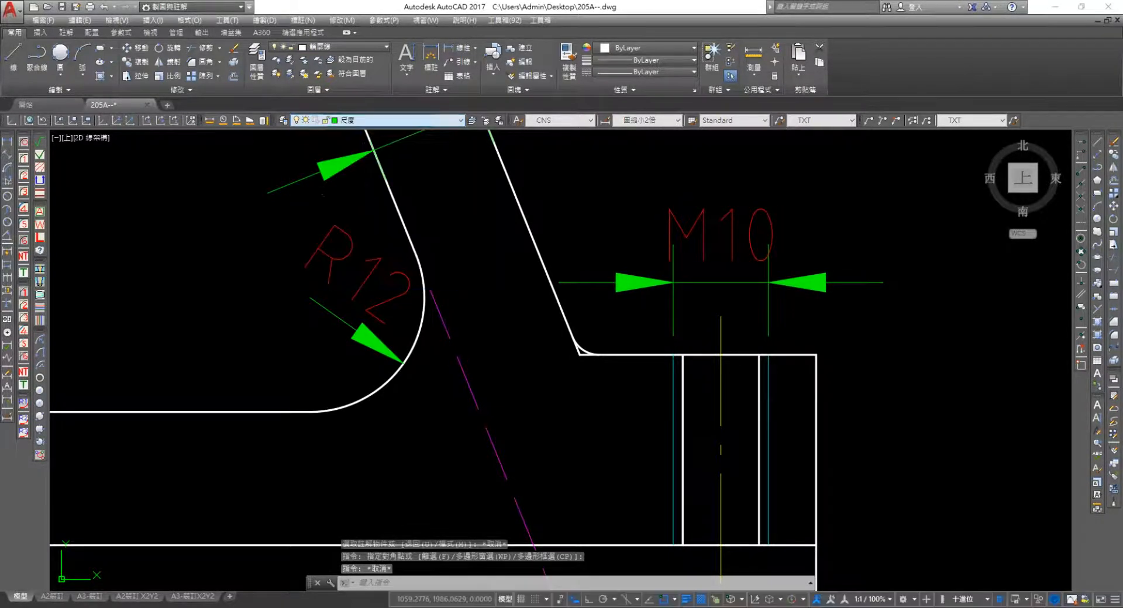
{"action": "scroll", "coordinate": [409, 266], "scroll_direction": "up", "scroll_amount": 4}
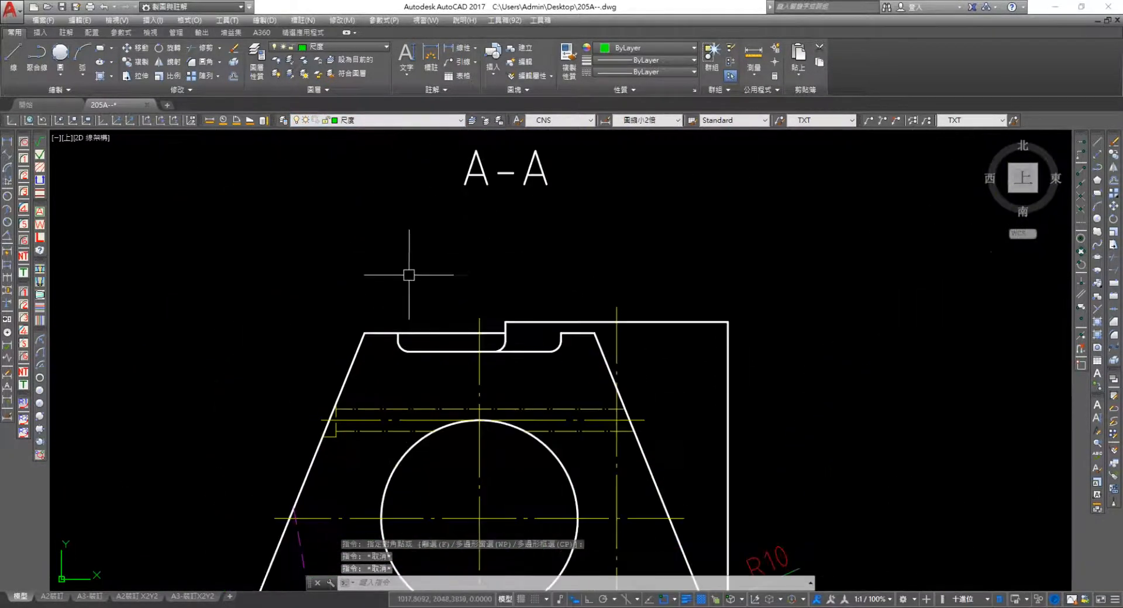
{"action": "left_click", "coordinate": [7, 141]}
{"action": "scroll", "coordinate": [624, 346], "scroll_direction": "up", "scroll_amount": 2}
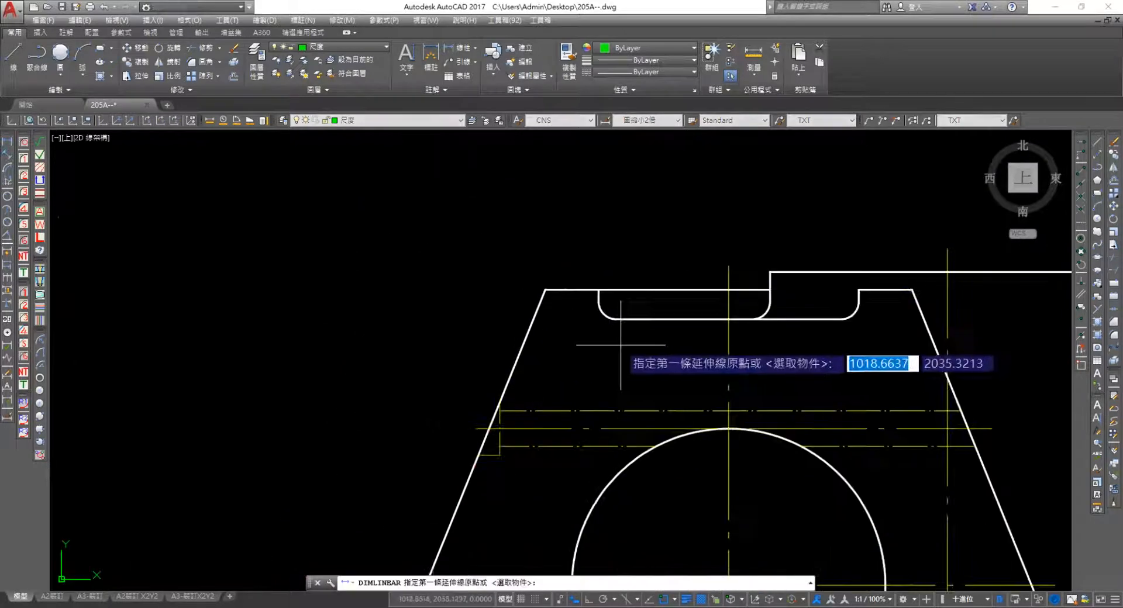
{"action": "left_click", "coordinate": [542, 289]}
{"action": "scroll", "coordinate": [598, 331], "scroll_direction": "up", "scroll_amount": 4}
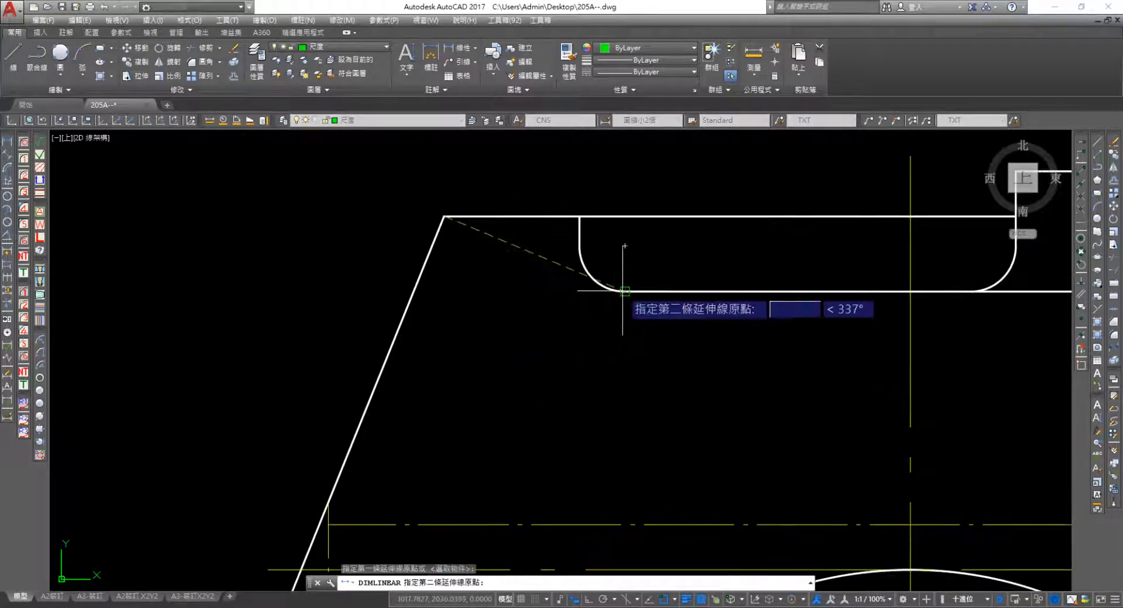
{"action": "left_click", "coordinate": [611, 319]}
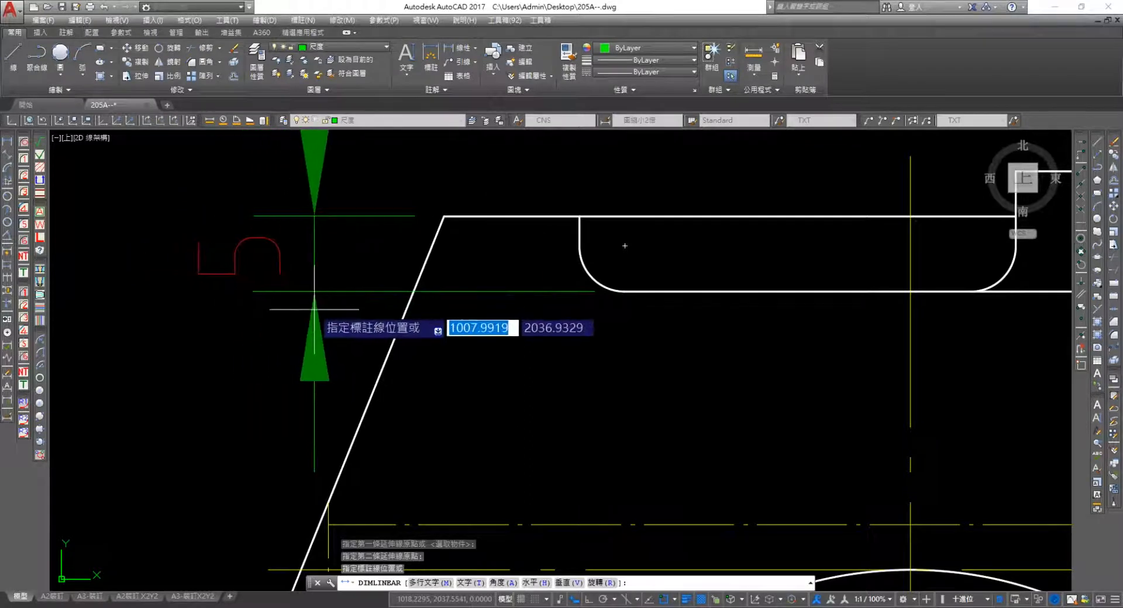
{"action": "left_click", "coordinate": [296, 288]}
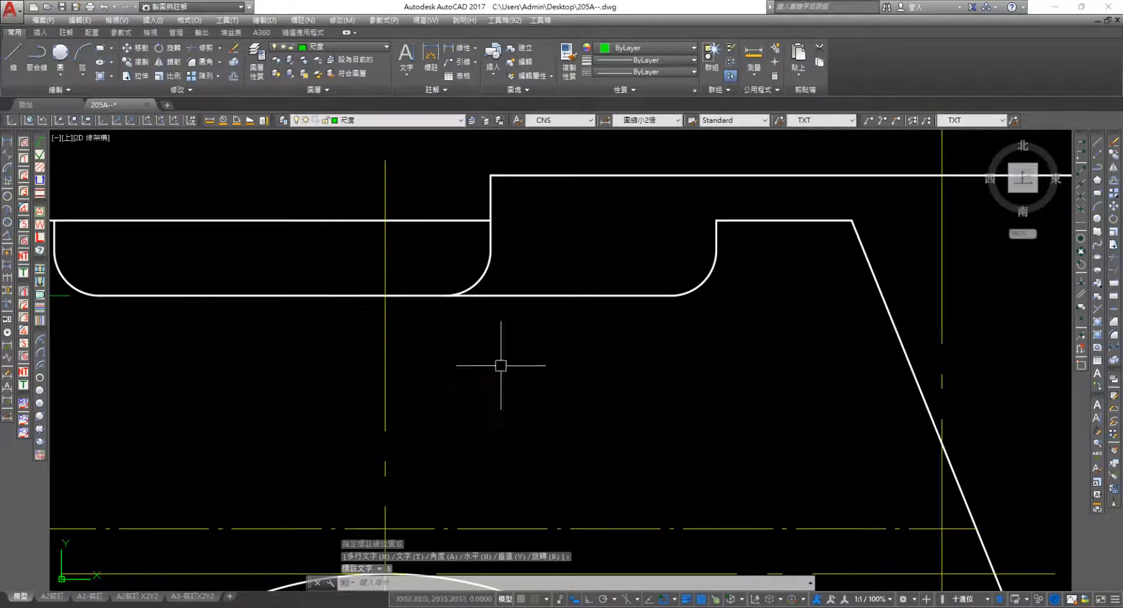
Add a vertical linear dimension in section B-B from the recess floor to the raised boss's top edge, placed left of the part
{"action": "scroll", "coordinate": [533, 367], "scroll_direction": "down", "scroll_amount": 2}
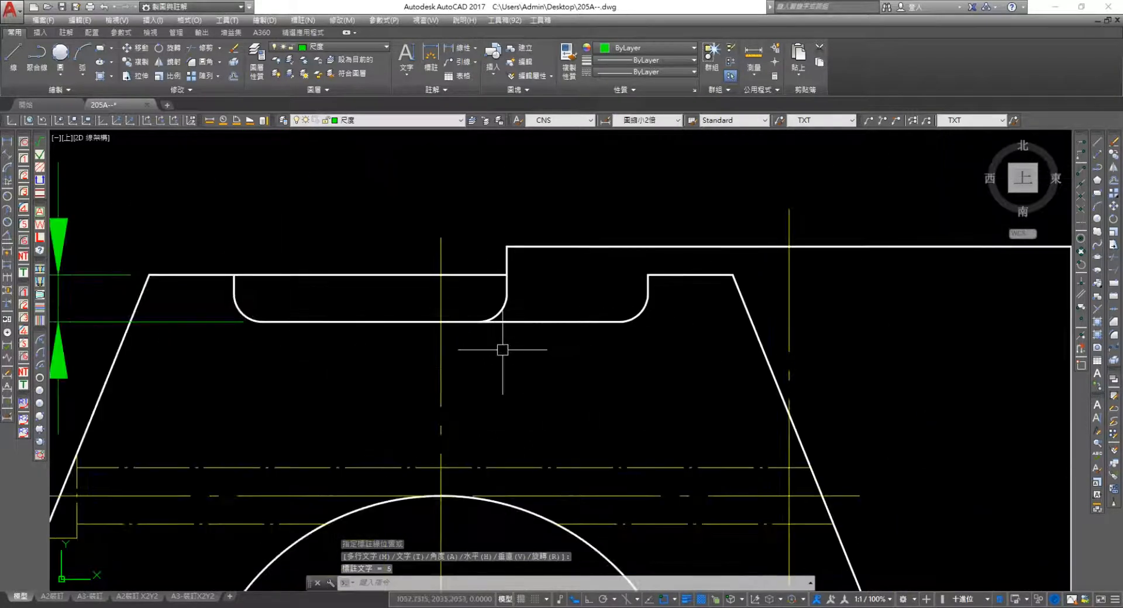
{"action": "middle_click_drag", "start_coordinate": [503, 350], "coordinate": [616, 346]}
{"action": "scroll", "coordinate": [624, 343], "scroll_direction": "down", "scroll_amount": 1}
{"action": "scroll", "coordinate": [615, 337], "scroll_direction": "up", "scroll_amount": 1}
{"action": "scroll", "coordinate": [860, 343], "scroll_direction": "down", "scroll_amount": 3}
{"action": "middle_click_drag", "start_coordinate": [859, 344], "coordinate": [341, 330]}
{"action": "middle_click_drag", "start_coordinate": [443, 208], "coordinate": [643, 202]}
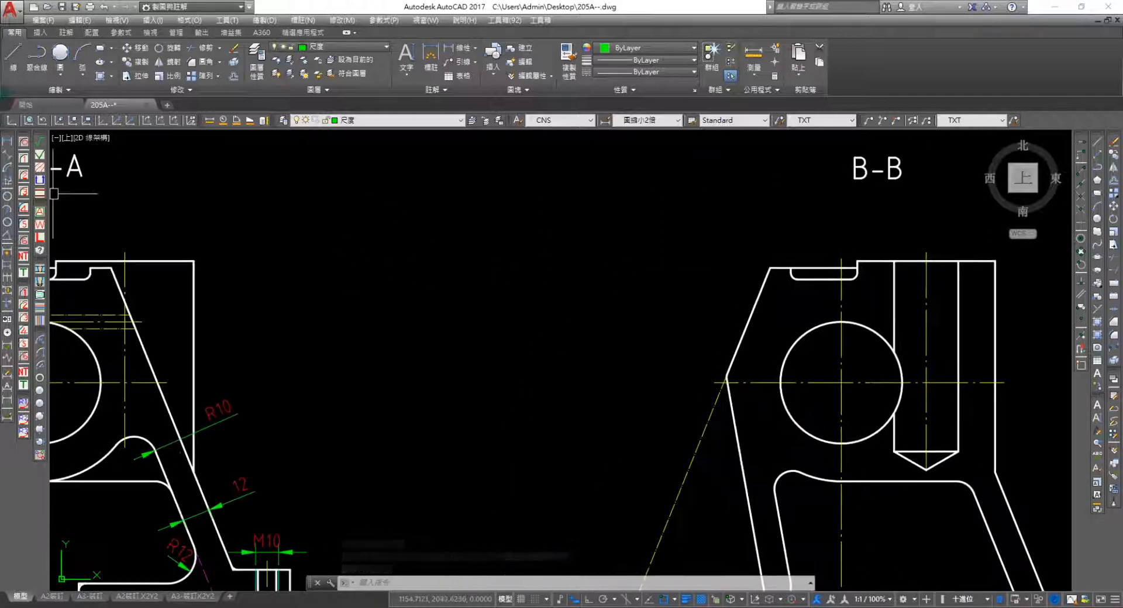
{"action": "middle_click_drag", "start_coordinate": [53, 193], "coordinate": [520, 228]}
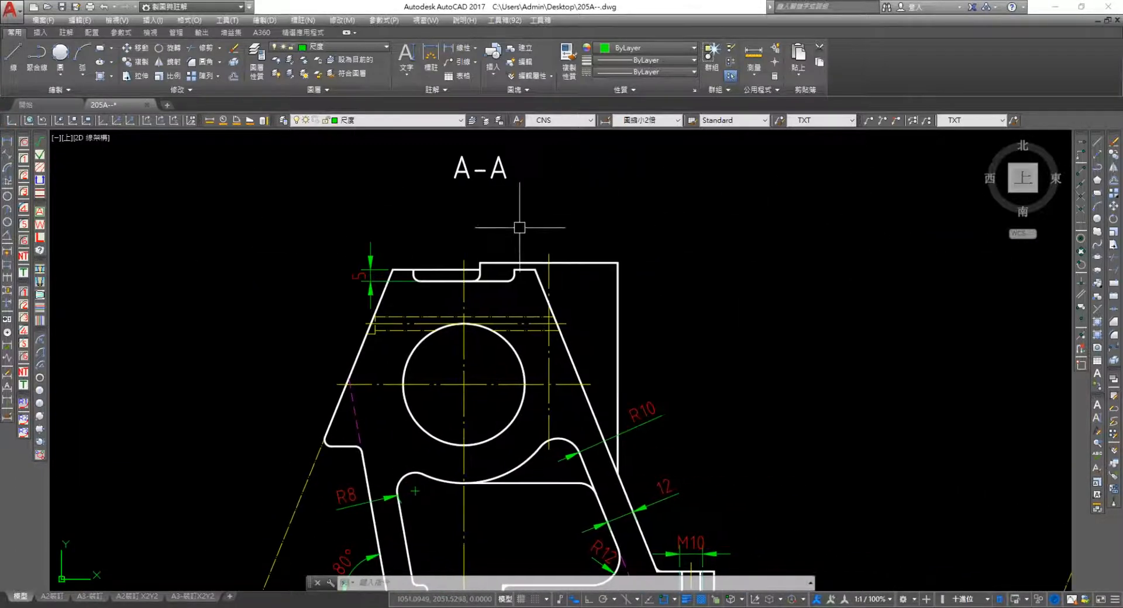
{"action": "left_click", "coordinate": [7, 142]}
{"action": "scroll", "coordinate": [801, 296], "scroll_direction": "down", "scroll_amount": 2}
{"action": "middle_click_drag", "start_coordinate": [801, 292], "coordinate": [383, 278]}
{"action": "scroll", "coordinate": [672, 271], "scroll_direction": "up", "scroll_amount": 6}
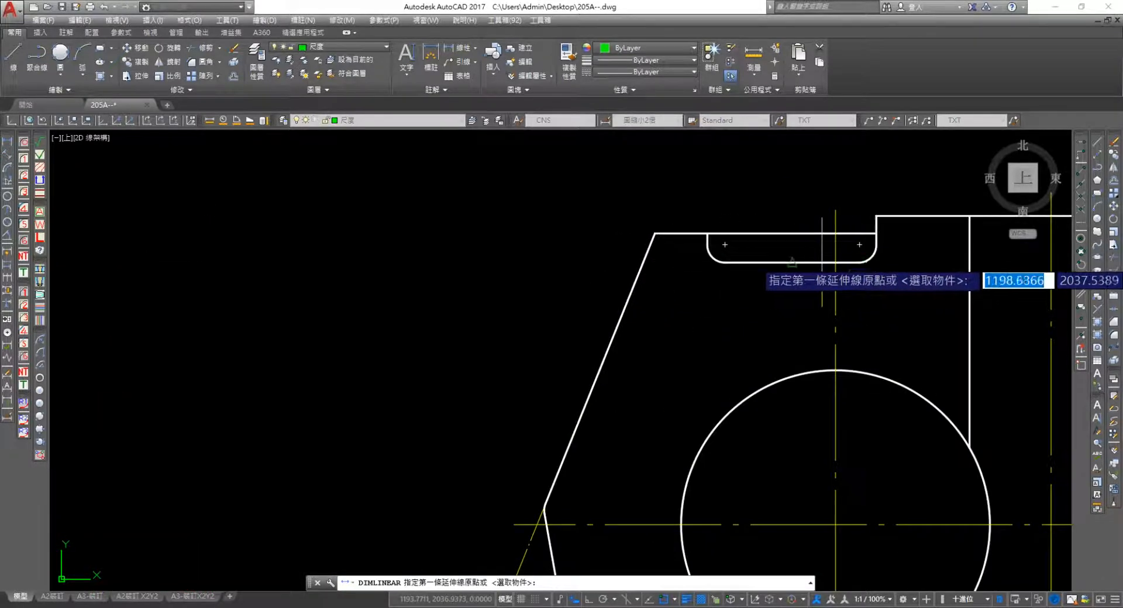
{"action": "middle_click_drag", "start_coordinate": [995, 299], "coordinate": [645, 296]}
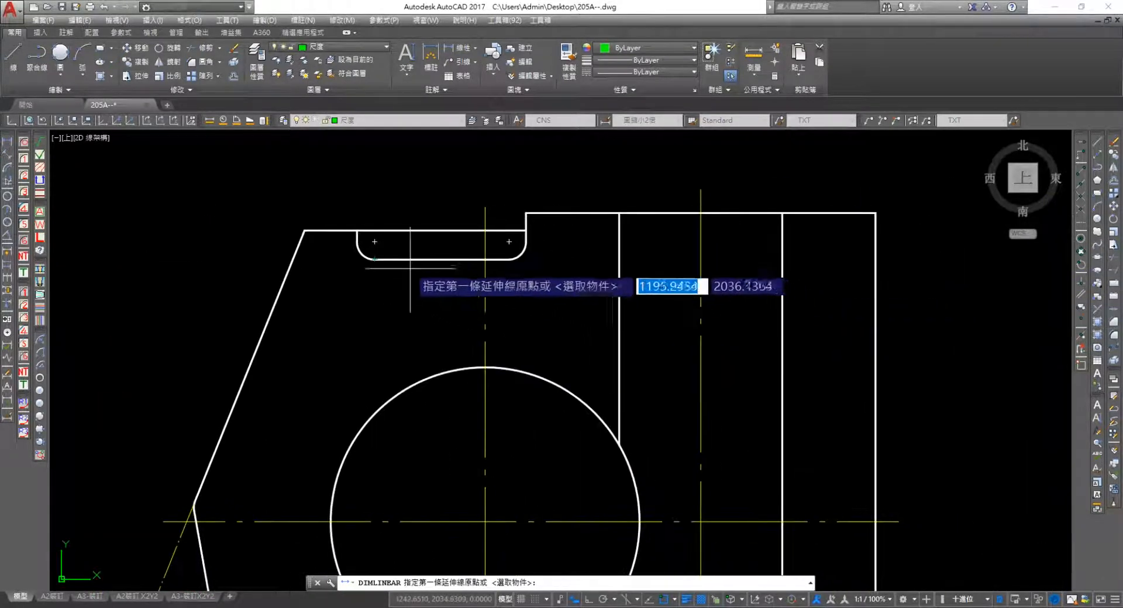
{"action": "left_click", "coordinate": [375, 259]}
{"action": "left_click", "coordinate": [526, 213]}
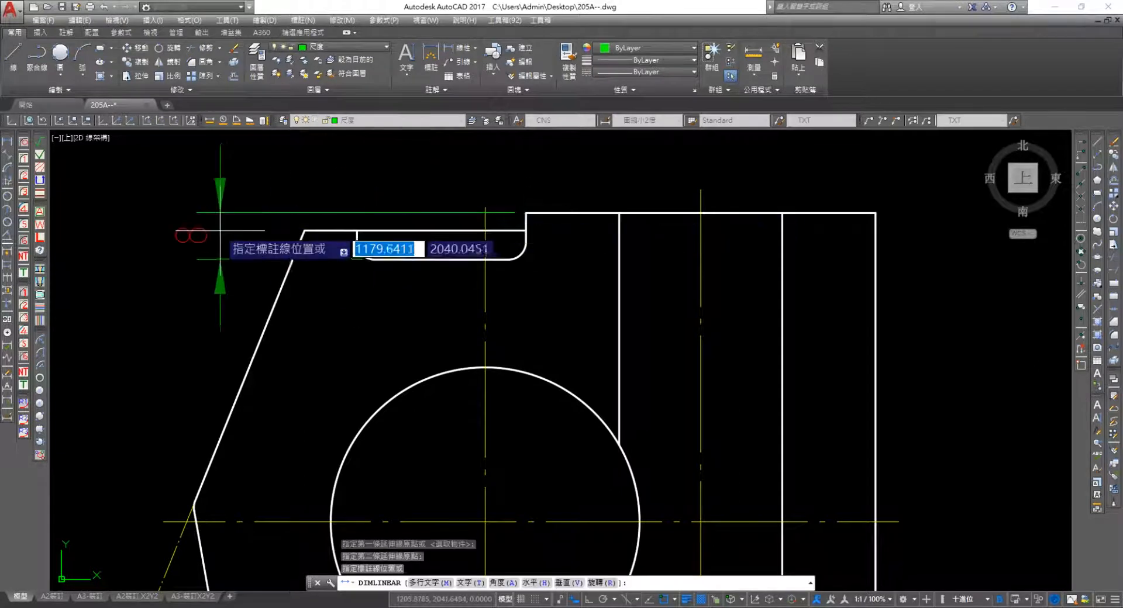
{"action": "left_click", "coordinate": [199, 223]}
Dimension the vertical blind bore's width above section B-B, with the dimension text Ø28H7
{"action": "middle_click_drag", "start_coordinate": [679, 281], "coordinate": [443, 385]}
{"action": "key", "text": "Return"}
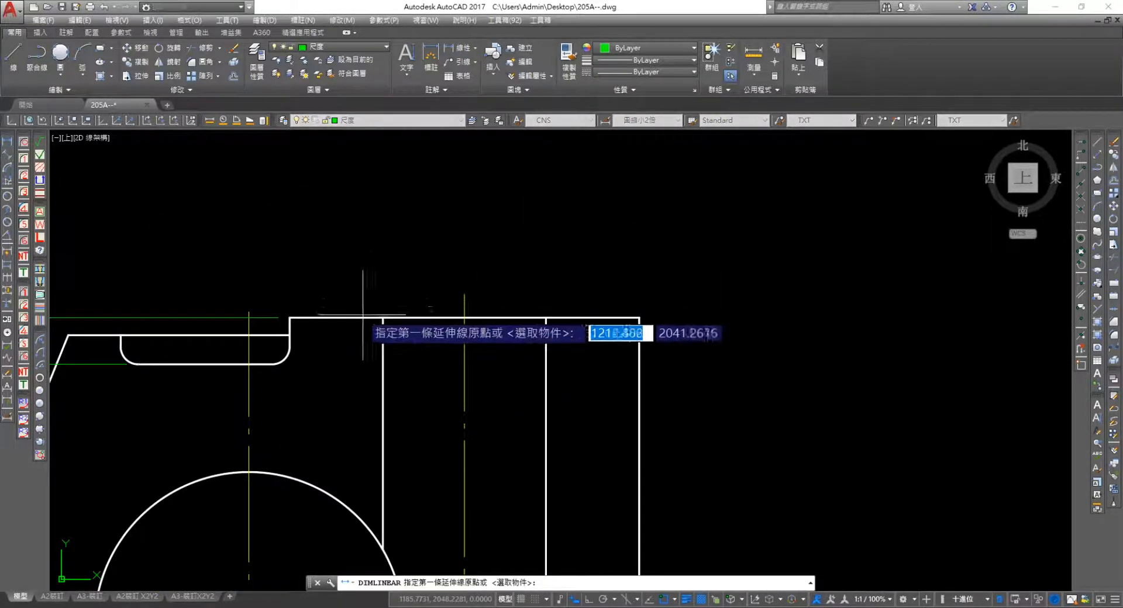
{"action": "left_click", "coordinate": [383, 317]}
{"action": "left_click", "coordinate": [545, 317]}
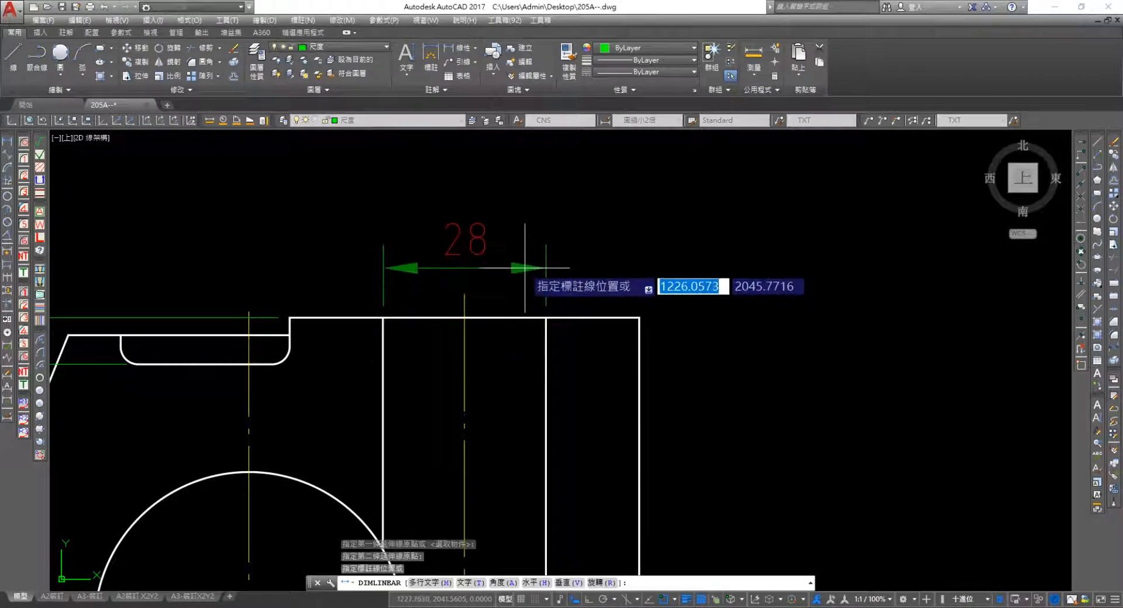
{"action": "type", "text": "t"}
{"action": "key", "text": "Return"}
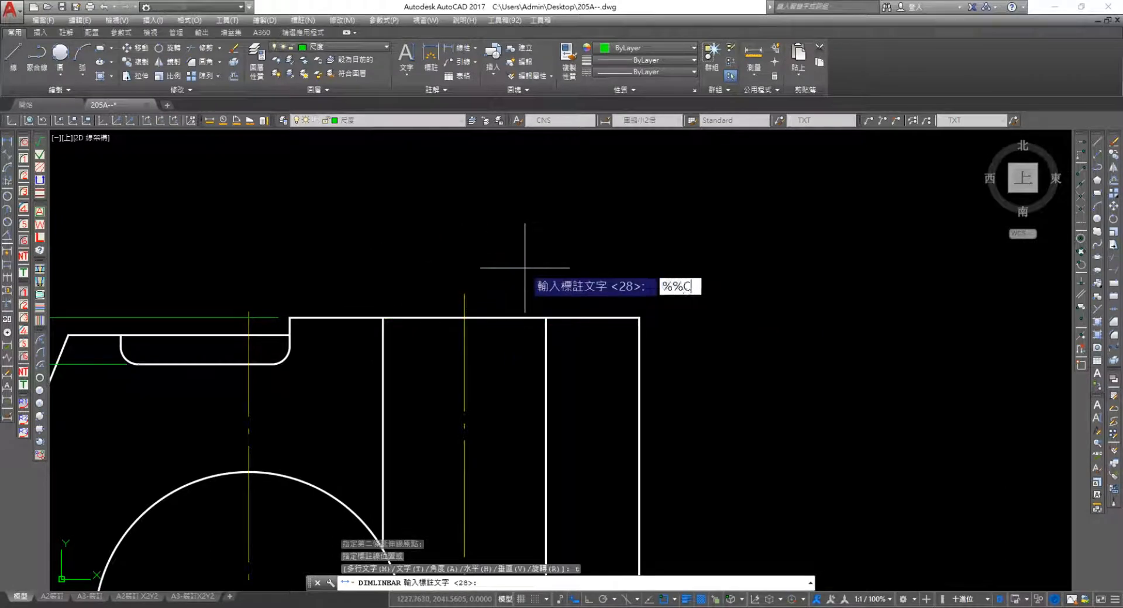
{"action": "type", "text": "%%C28H7"}
{"action": "key", "text": "Return"}
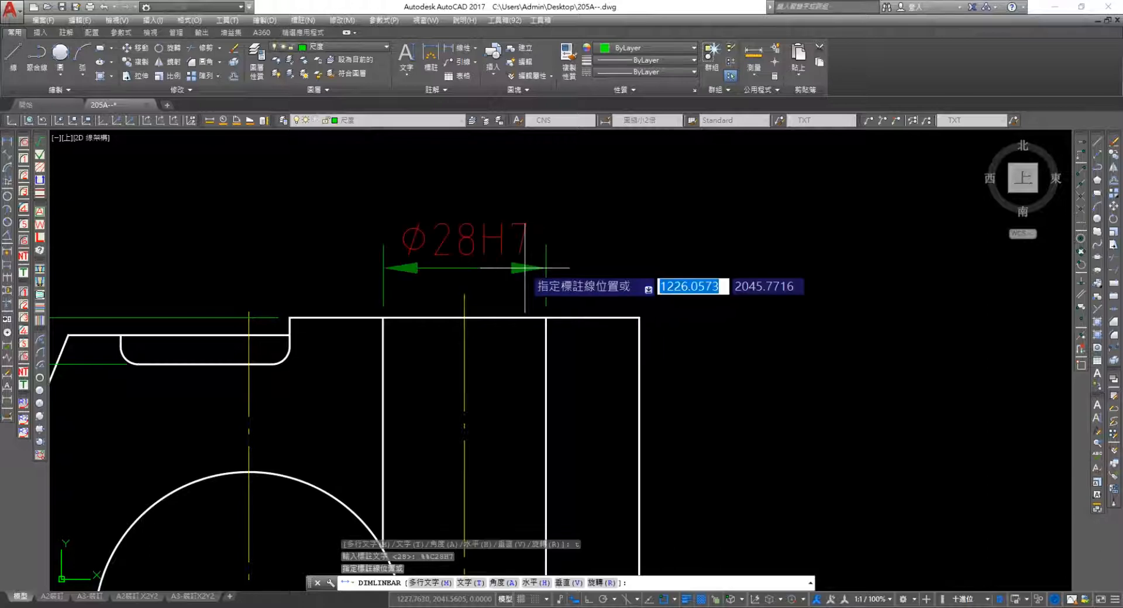
{"action": "left_click", "coordinate": [492, 251]}
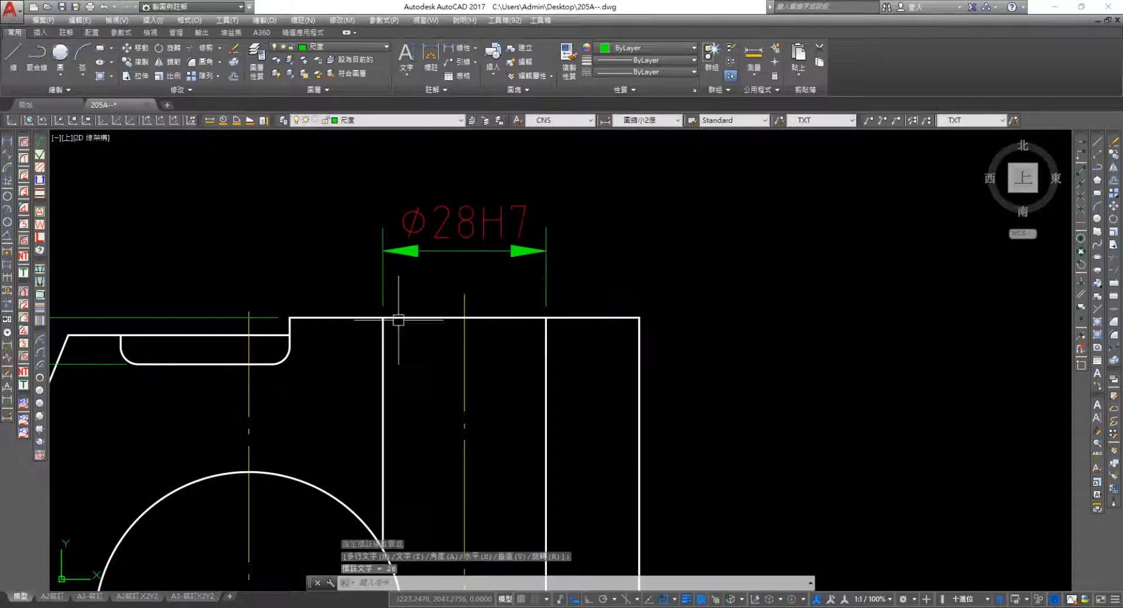
Dimension the raised boss's top edge above section A-A, with the dimension text Ø60
{"action": "scroll", "coordinate": [571, 288], "scroll_direction": "down", "scroll_amount": 5}
{"action": "scroll", "coordinate": [249, 311], "scroll_direction": "up", "scroll_amount": 4}
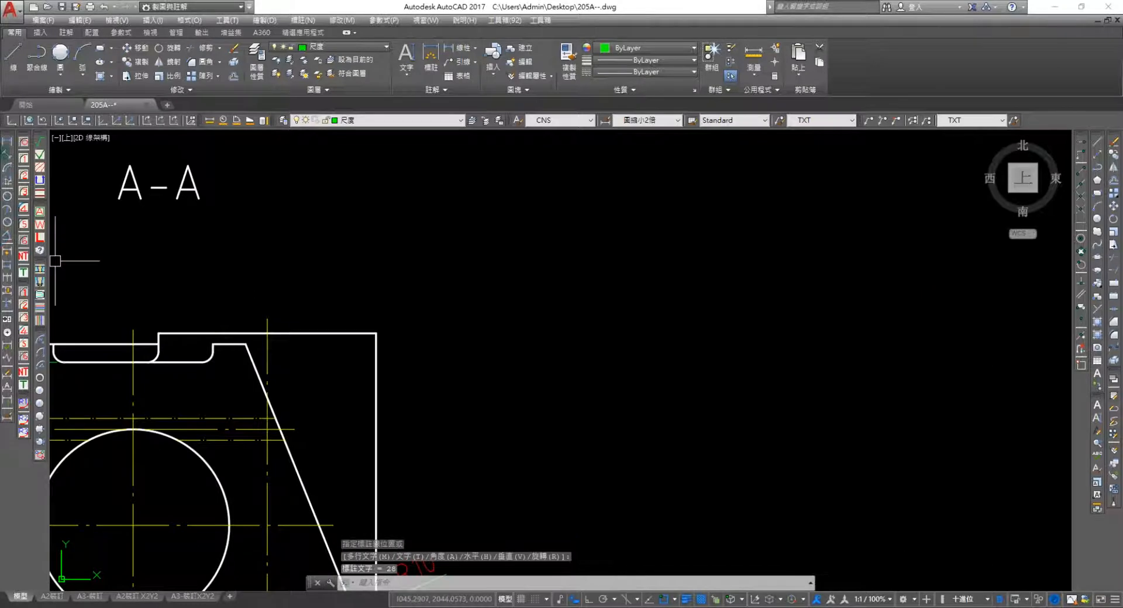
{"action": "key", "text": "Return"}
{"action": "key", "text": "Return"}
{"action": "left_click", "coordinate": [246, 333]}
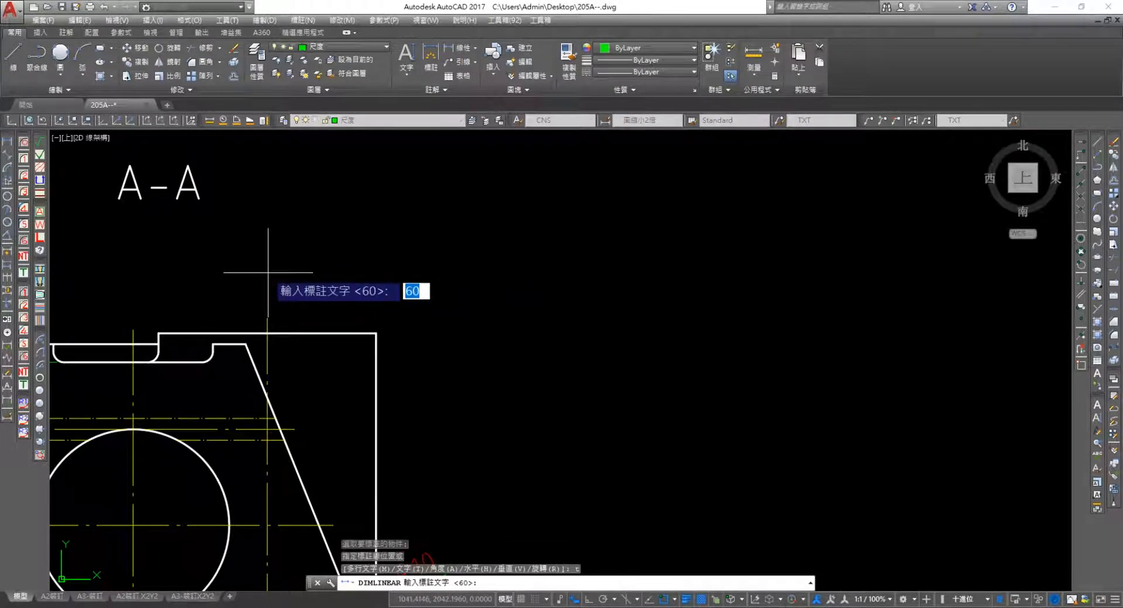
{"action": "type", "text": "60"}
{"action": "key", "text": "Return"}
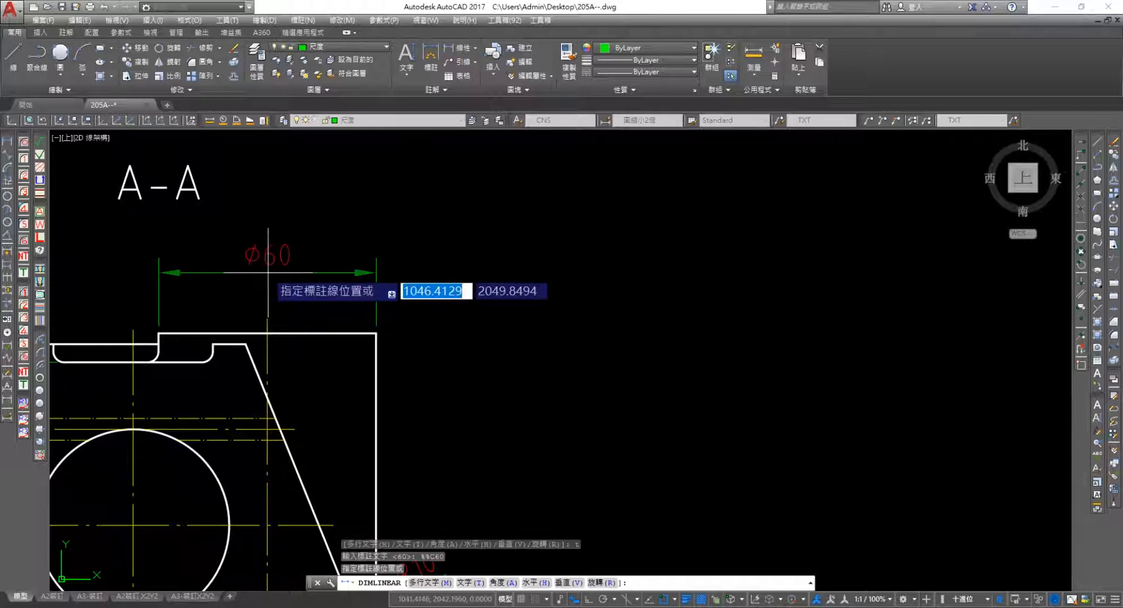
{"action": "left_click", "coordinate": [268, 274]}
Add a vertical linear dimension for the blind bore's straight wall in section B-B, placed right of the part
{"action": "scroll", "coordinate": [654, 400], "scroll_direction": "down", "scroll_amount": 3}
{"action": "scroll", "coordinate": [692, 360], "scroll_direction": "up", "scroll_amount": 4}
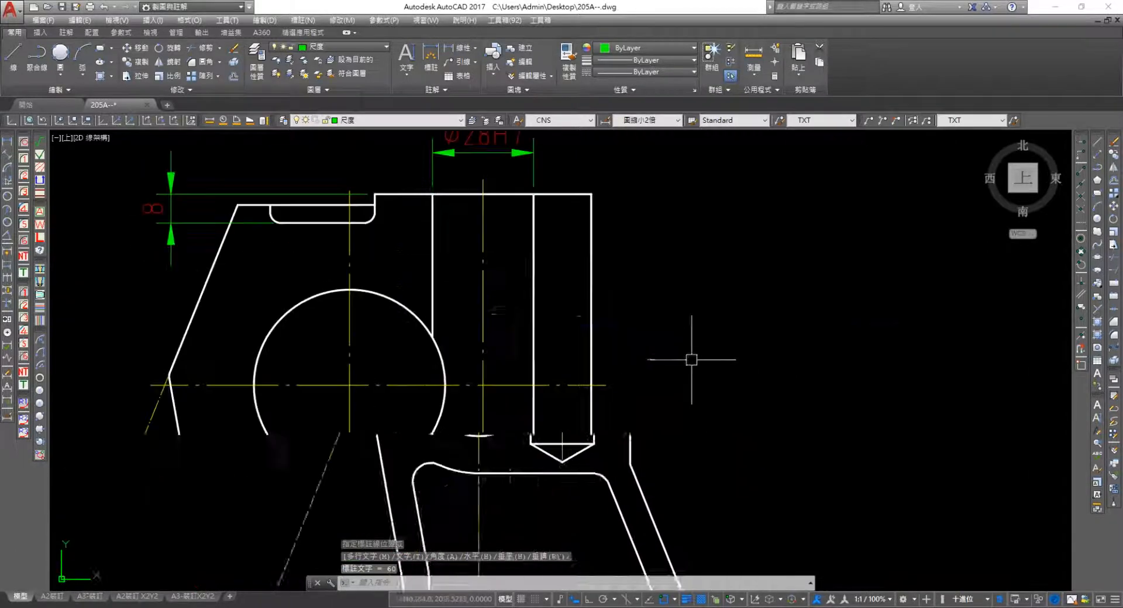
{"action": "key", "text": "space"}
{"action": "key", "text": "space"}
{"action": "left_click", "coordinate": [535, 302]}
{"action": "left_click", "coordinate": [669, 329]}
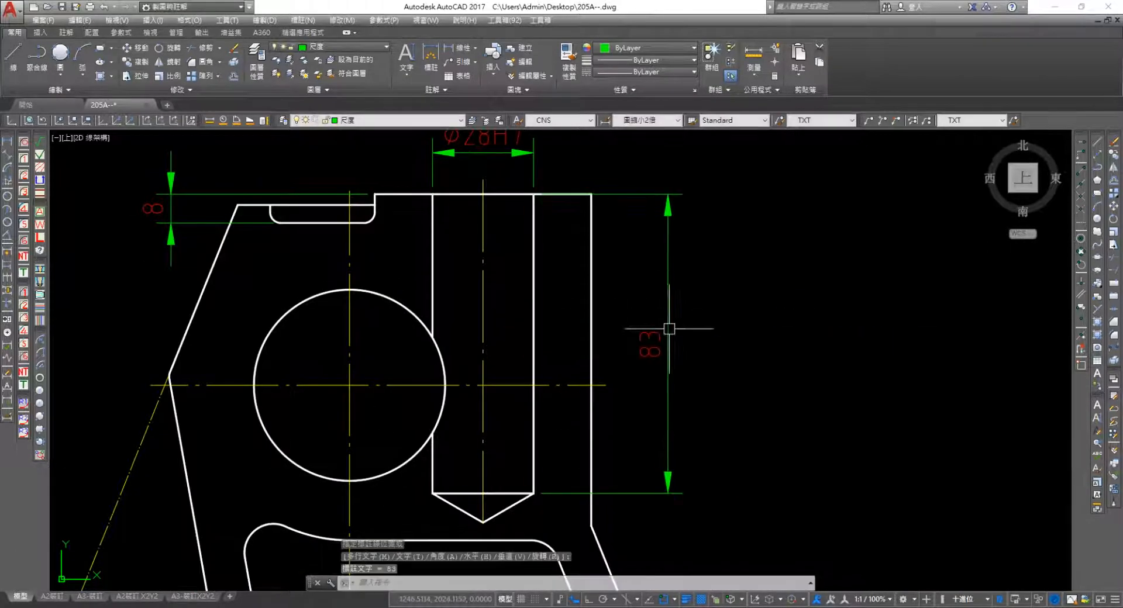
Dimension the small threaded hole above the countersink in section B-B between its outer thread lines, with the text M10
{"action": "scroll", "coordinate": [728, 209], "scroll_direction": "down", "scroll_amount": 3}
{"action": "key", "text": "space"}
{"action": "scroll", "coordinate": [617, 340], "scroll_direction": "up", "scroll_amount": 4}
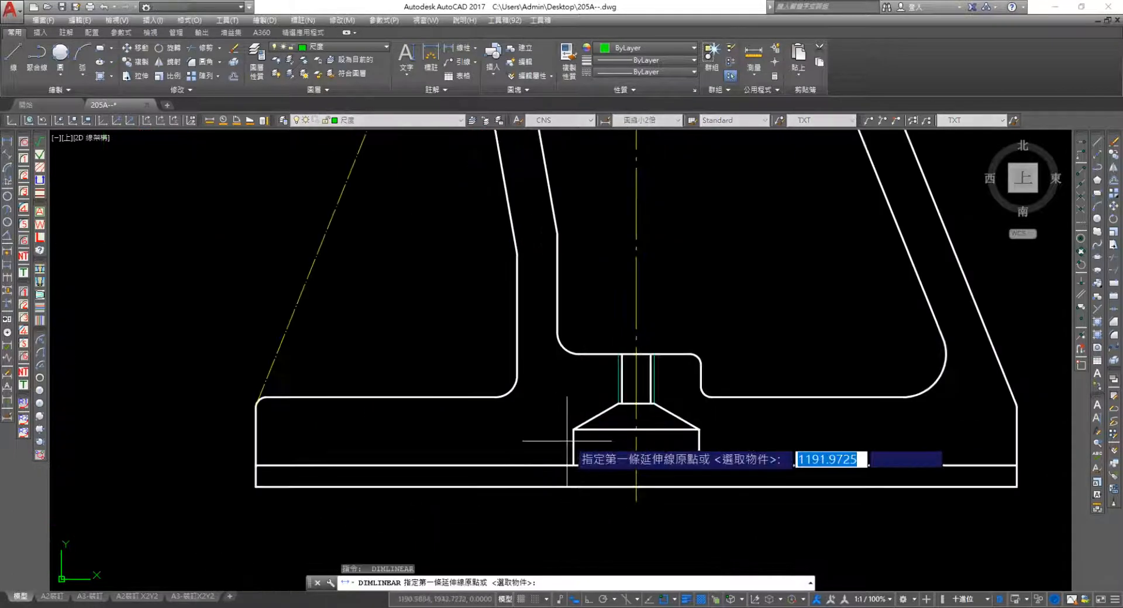
{"action": "scroll", "coordinate": [618, 339], "scroll_direction": "up", "scroll_amount": 3}
{"action": "left_click", "coordinate": [621, 354]}
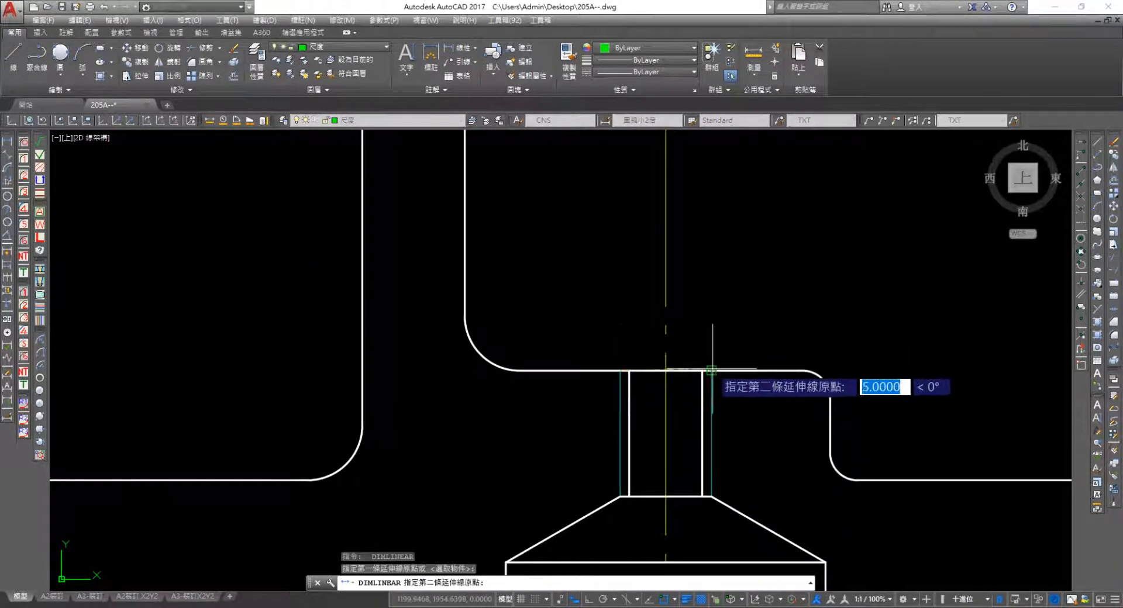
{"action": "left_click", "coordinate": [711, 370]}
{"action": "type", "text": "t"}
{"action": "key", "text": "space"}
{"action": "type", "text": "m"}
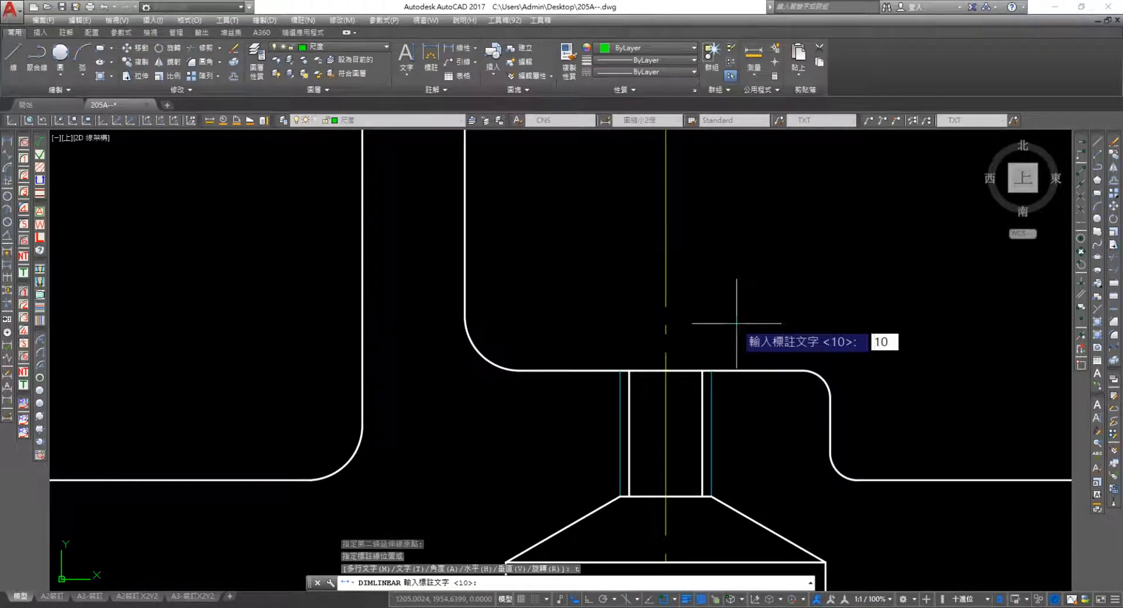
{"action": "type", "text": "10"}
{"action": "key", "text": "Return"}
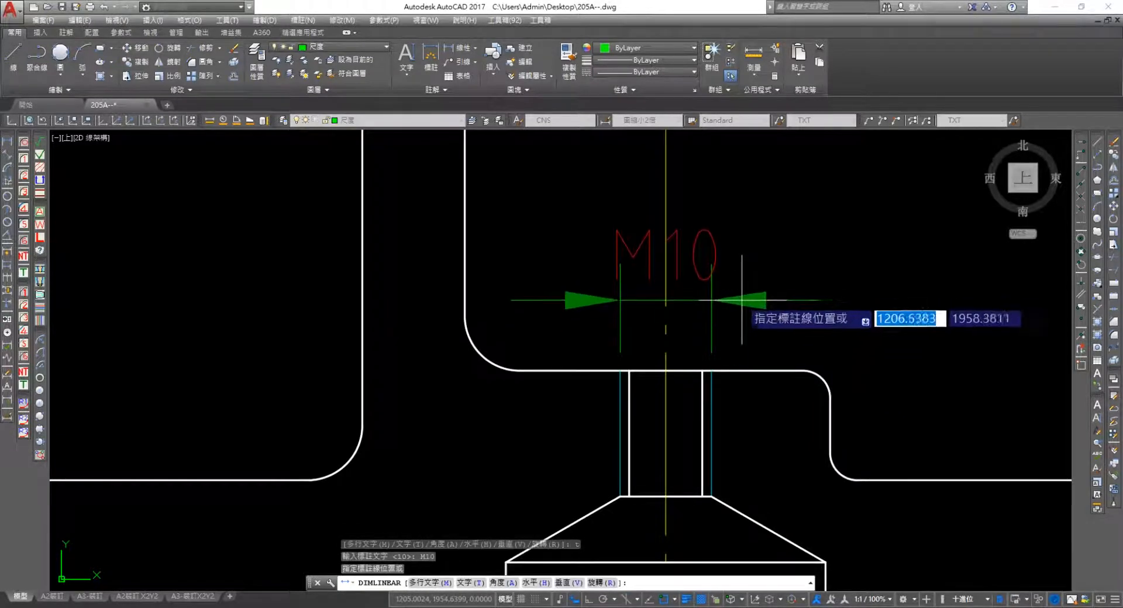
{"action": "left_click", "coordinate": [725, 300]}
Break the vertical centreline where it crosses the M10 dimension in section B-B, with object snap off
{"action": "key", "text": "Escape"}
{"action": "key", "text": "Escape"}
{"action": "key", "text": "Return"}
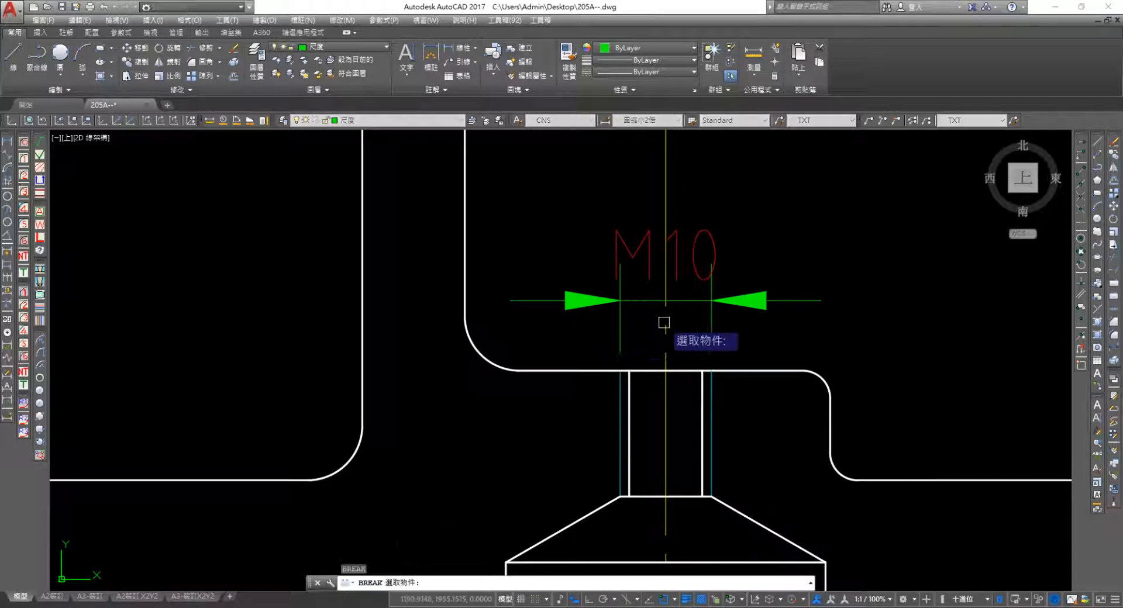
{"action": "left_click", "coordinate": [666, 321]}
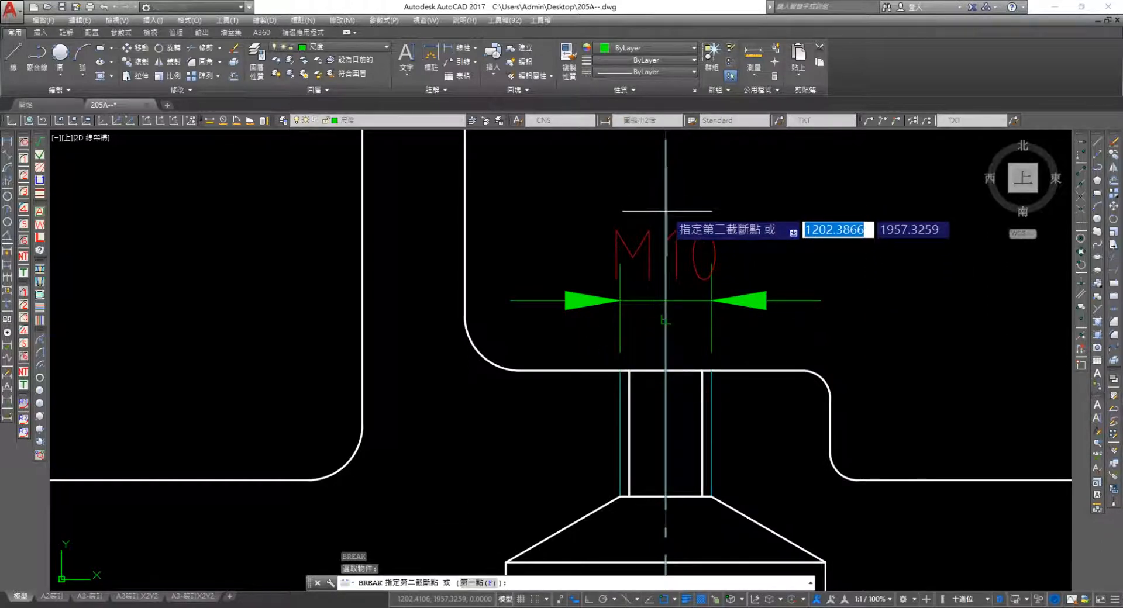
{"action": "key", "text": "F3"}
{"action": "key", "text": "Escape"}
Move the M10 text in section B-B to the right of the threaded hole, beyond the dimension's arrows
{"action": "scroll", "coordinate": [667, 222], "scroll_direction": "down", "scroll_amount": 4}
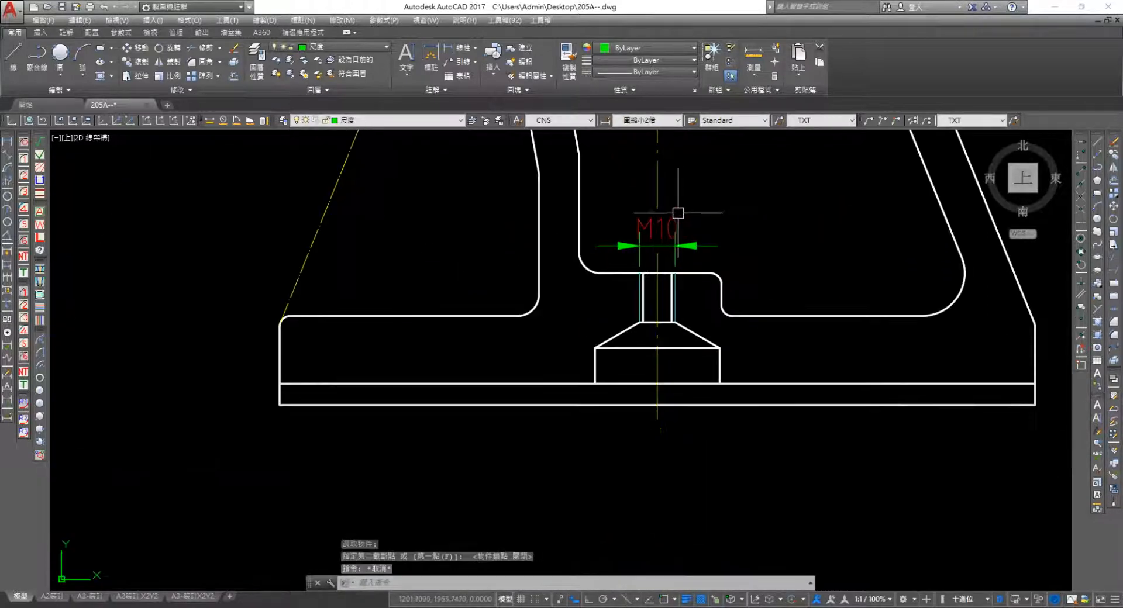
{"action": "left_click", "coordinate": [664, 228]}
{"action": "left_click", "coordinate": [658, 228]}
{"action": "left_click", "coordinate": [744, 229]}
{"action": "key", "text": "Escape"}
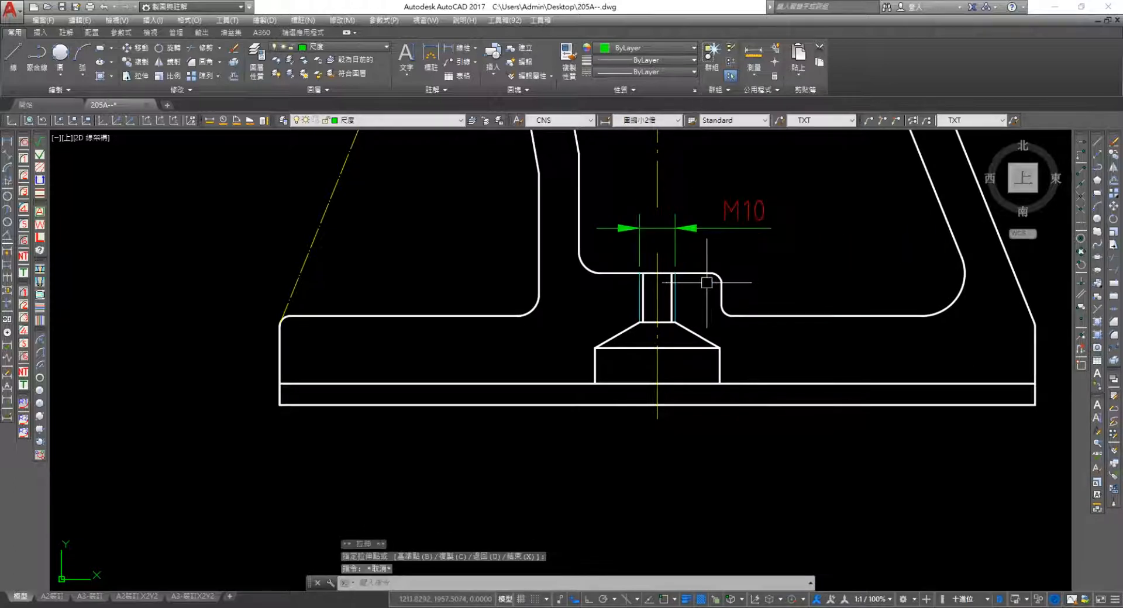
Dimension the counterbore's width in section B-B with object snap on, using the text Ø35hH7, and place it below the base
{"action": "middle_click_drag", "start_coordinate": [649, 364], "coordinate": [599, 261]}
{"action": "scroll", "coordinate": [573, 293], "scroll_direction": "down", "scroll_amount": 2}
{"action": "mouse_move", "coordinate": [457, 269]}
{"action": "middle_mouse_down"}
{"action": "mouse_move", "coordinate": [411, 363]}
{"action": "mouse_move", "coordinate": [333, 326]}
{"action": "middle_mouse_up"}
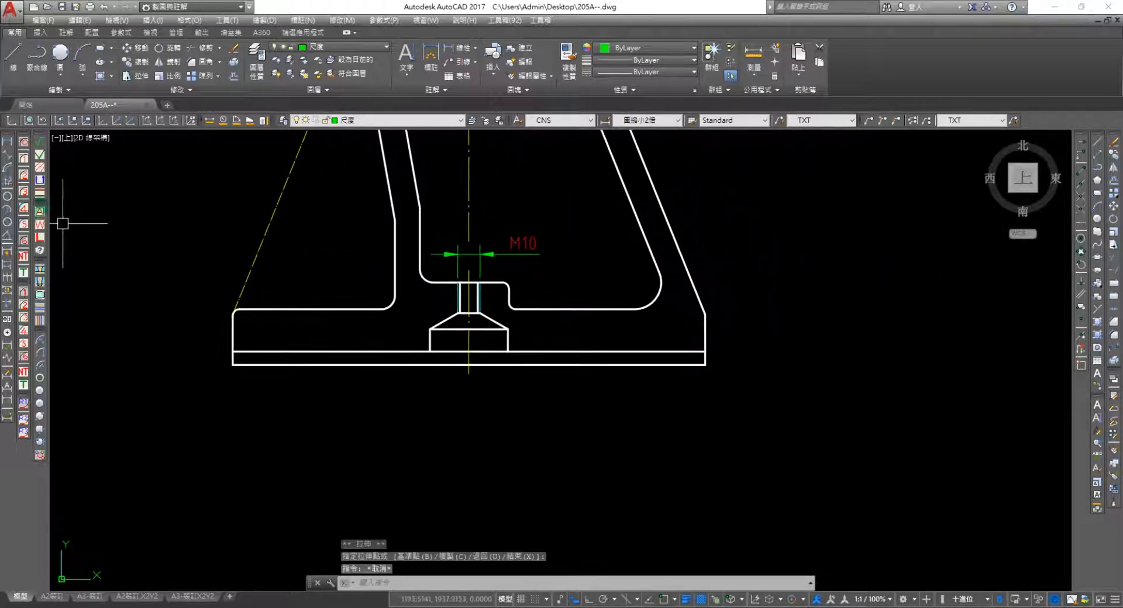
{"action": "left_click", "coordinate": [7, 142]}
{"action": "scroll", "coordinate": [289, 309], "scroll_direction": "up", "scroll_amount": 4}
{"action": "middle_click_drag", "start_coordinate": [468, 394], "coordinate": [308, 246]}
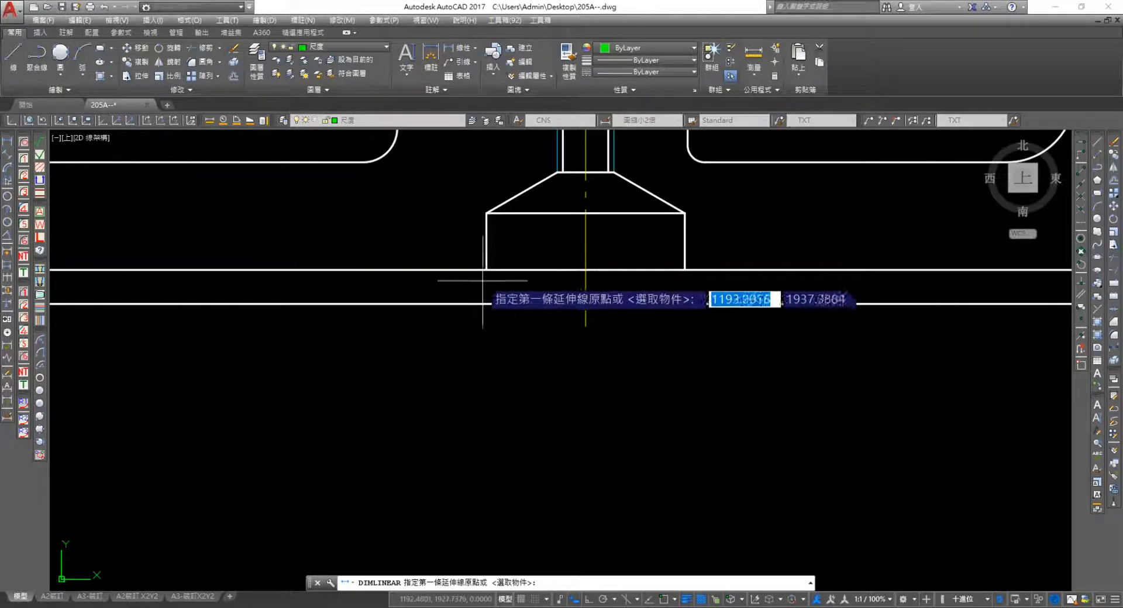
{"action": "key", "text": "F3"}
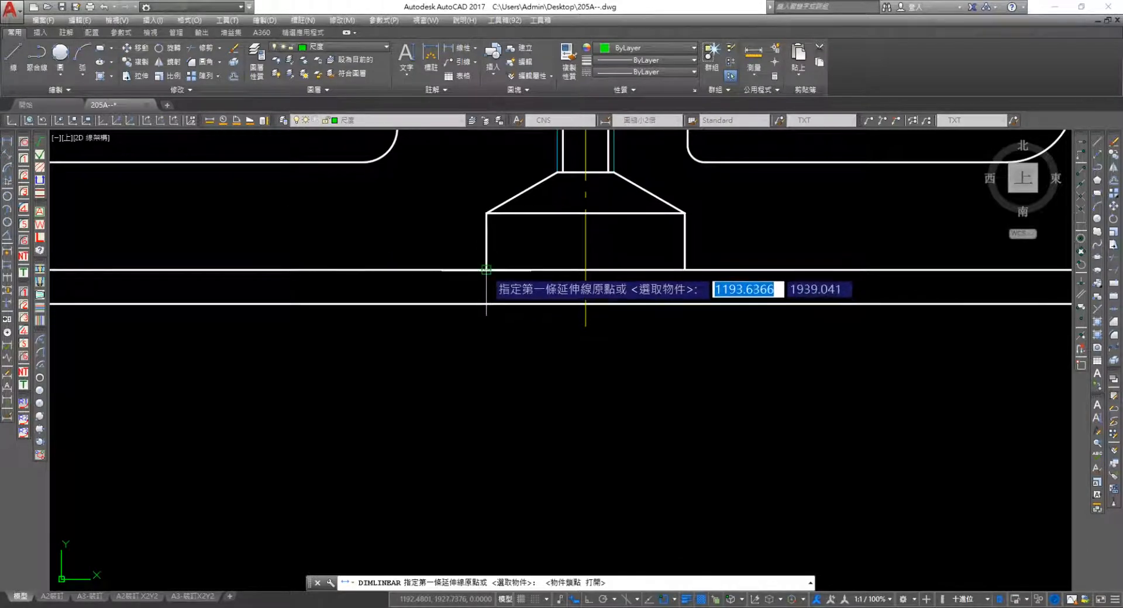
{"action": "left_click", "coordinate": [487, 269]}
{"action": "left_click", "coordinate": [685, 270]}
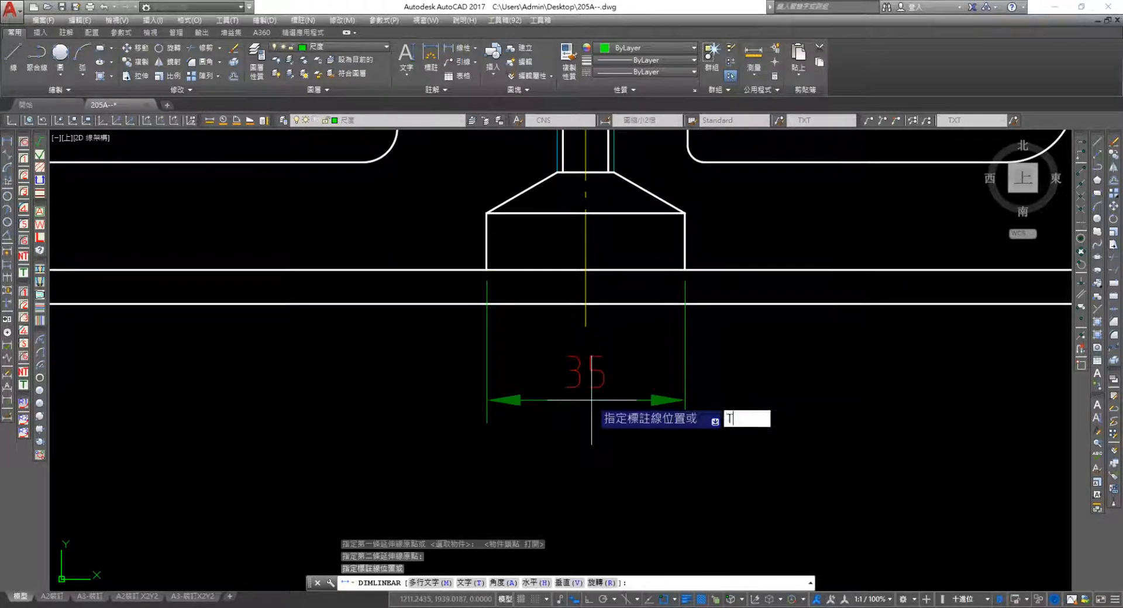
{"action": "key", "text": "Return"}
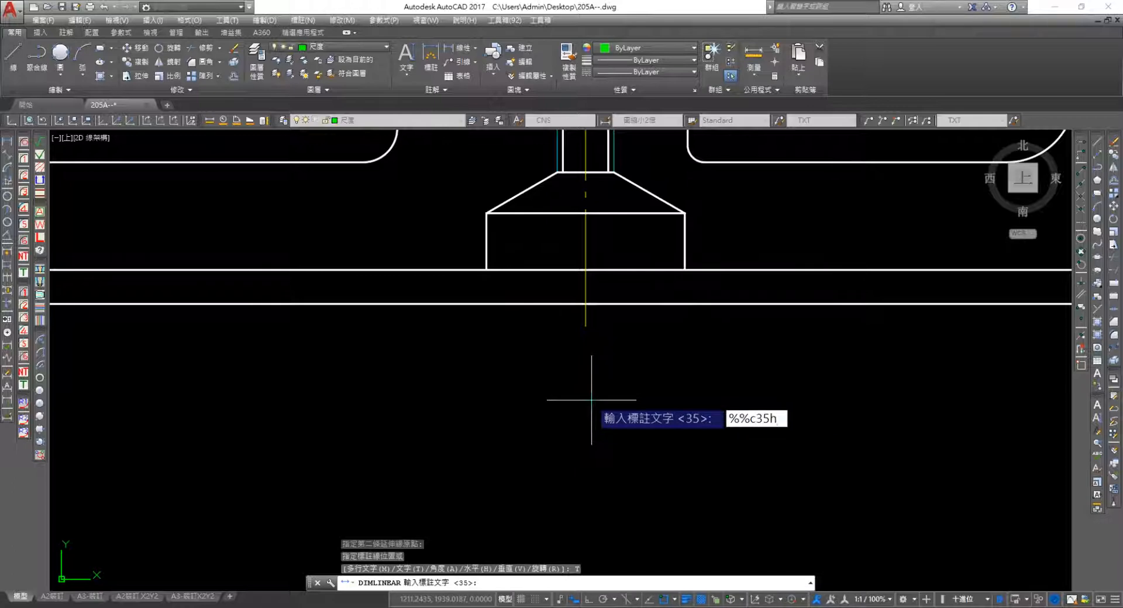
{"action": "type", "text": "%%c35hH7"}
{"action": "key", "text": "Return"}
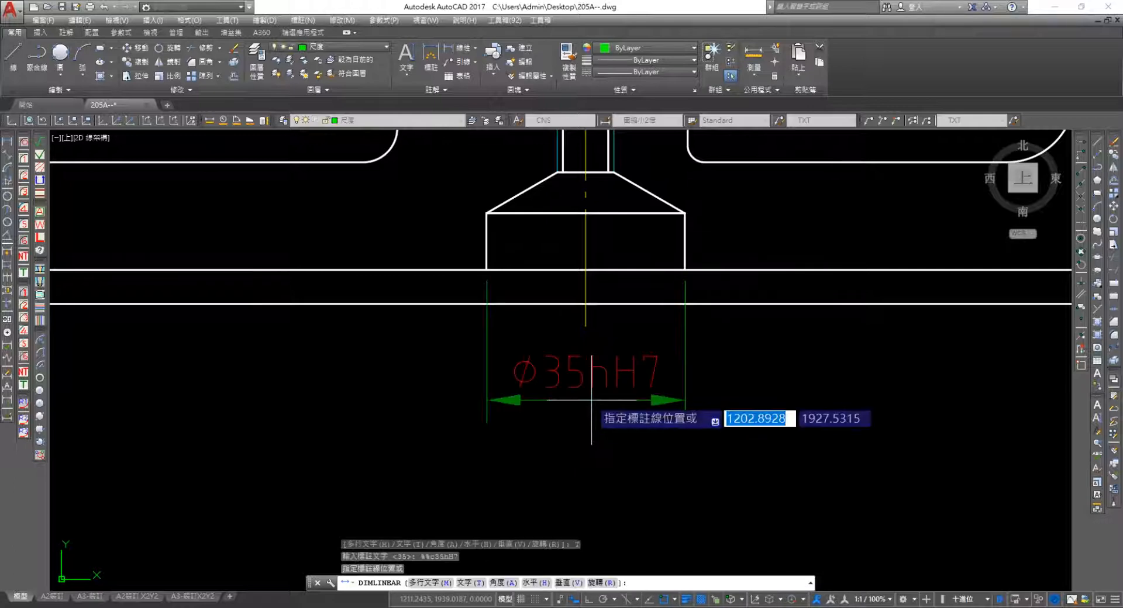
{"action": "left_click", "coordinate": [583, 405]}
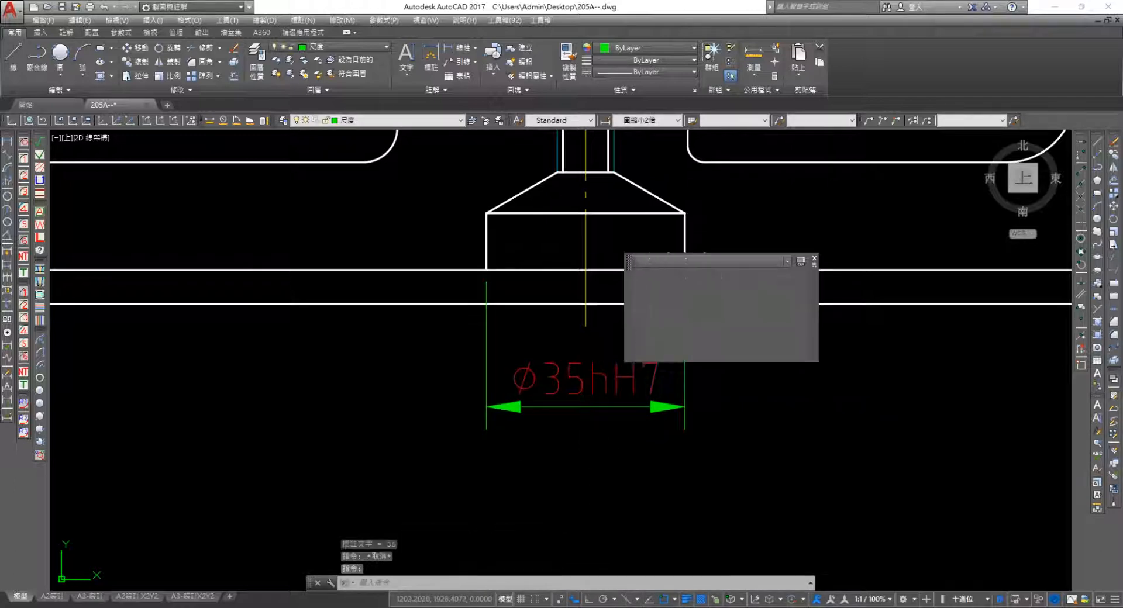
Correct the counterbore's diameter dimension text in section B-B to Ø35H7
{"action": "double_click", "coordinate": [585, 377]}
{"action": "key", "text": "BackSpace"}
{"action": "left_click", "coordinate": [743, 395]}
{"action": "key", "text": "Escape"}
{"action": "scroll", "coordinate": [743, 395], "scroll_direction": "down", "scroll_amount": 2}
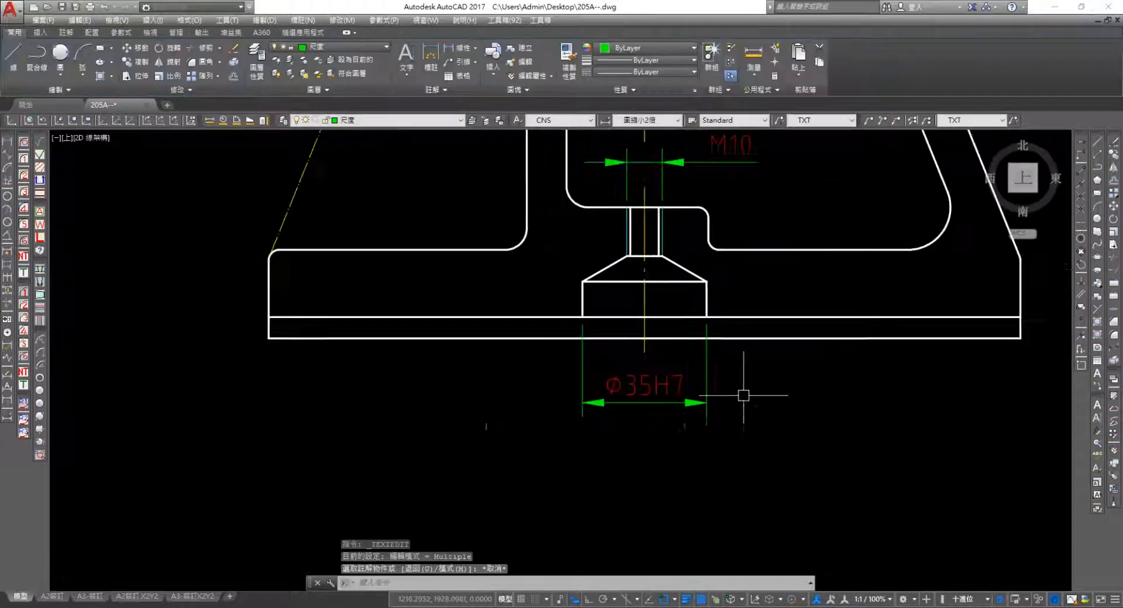
Add a vertical linear dimension for the counterbore's straight wall in section B-B, placed left of the counterbore
{"action": "left_click", "coordinate": [7, 141]}
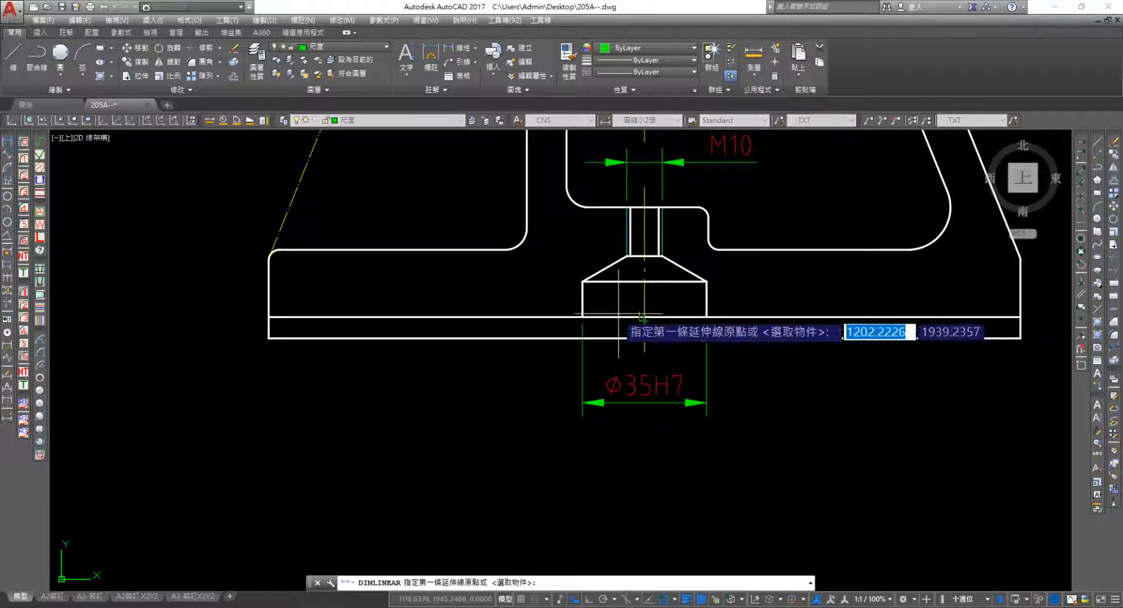
{"action": "left_click", "coordinate": [582, 285]}
{"action": "left_click", "coordinate": [582, 317]}
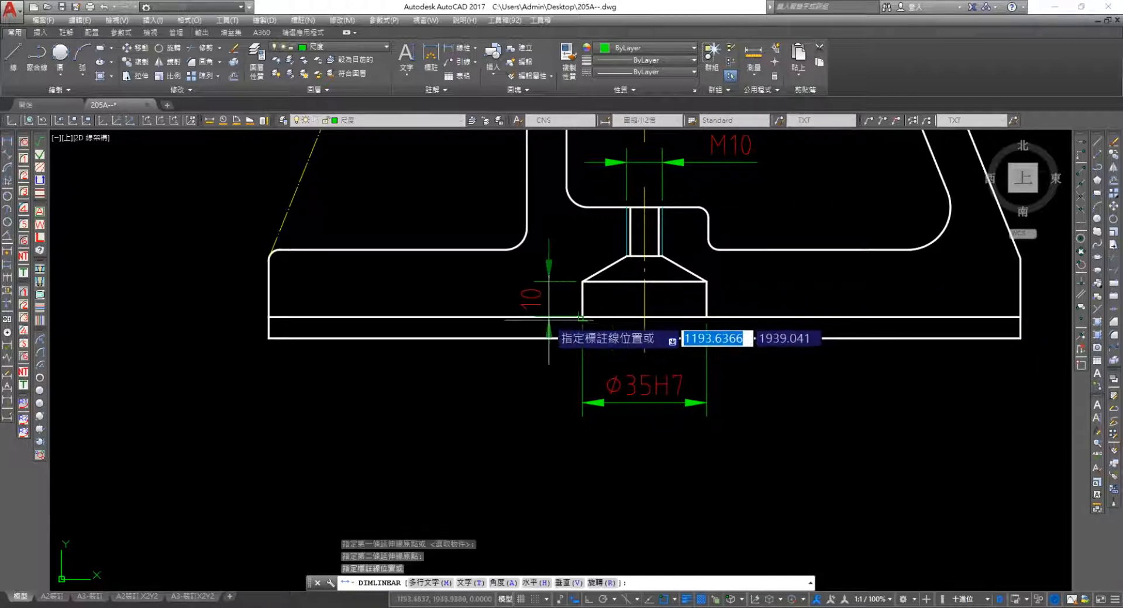
{"action": "left_click", "coordinate": [539, 296]}
Move the counterbore depth dimension's text below the base, beyond the lower arrow
{"action": "left_click", "coordinate": [529, 297]}
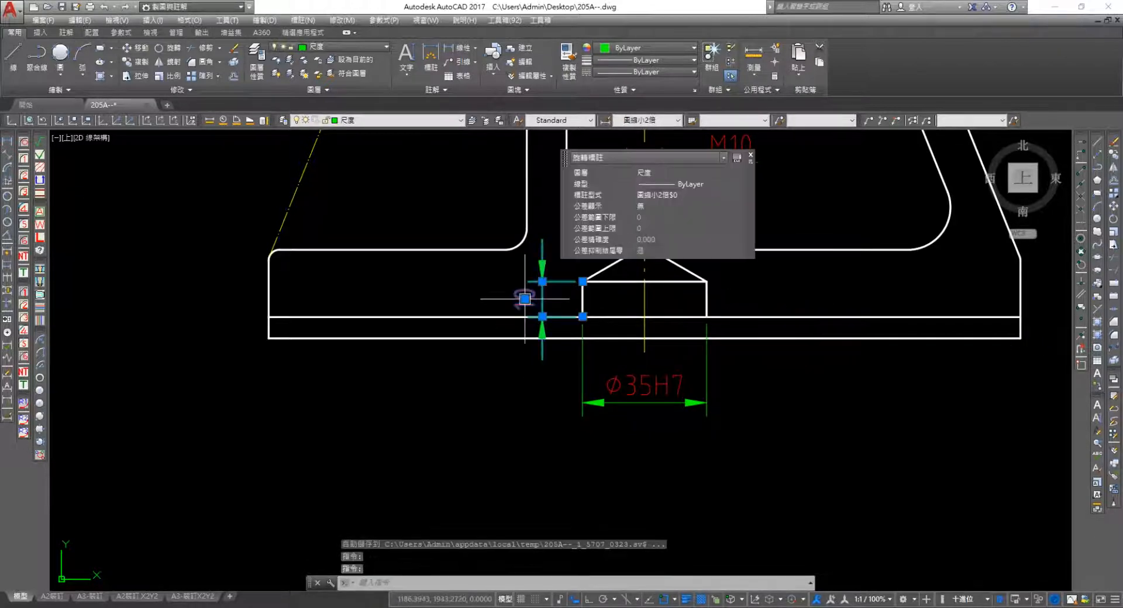
{"action": "left_click", "coordinate": [524, 299]}
{"action": "left_click", "coordinate": [518, 374]}
{"action": "key", "text": "Escape"}
{"action": "middle_click_drag", "start_coordinate": [504, 363], "coordinate": [786, 378]}
{"action": "scroll", "coordinate": [787, 379], "scroll_direction": "down", "scroll_amount": 4}
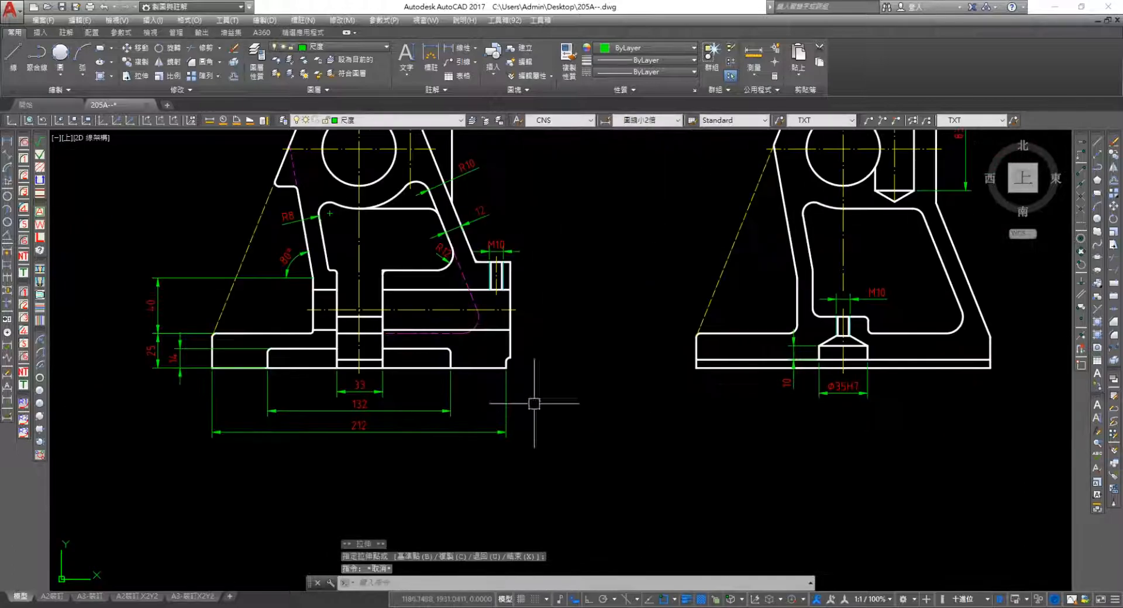
Add a vertical linear dimension for the thin strip along the base's lower edge in section B-B, placed left of the part
{"action": "middle_click_drag", "start_coordinate": [402, 413], "coordinate": [746, 364]}
{"action": "mouse_move", "coordinate": [419, 322]}
{"action": "middle_mouse_down"}
{"action": "mouse_move", "coordinate": [506, 278]}
{"action": "mouse_move", "coordinate": [912, 342]}
{"action": "mouse_move", "coordinate": [173, 267]}
{"action": "middle_mouse_up"}
{"action": "middle_click_drag", "start_coordinate": [729, 301], "coordinate": [474, 346]}
{"action": "scroll", "coordinate": [542, 301], "scroll_direction": "up", "scroll_amount": 2}
{"action": "middle_click_drag", "start_coordinate": [514, 289], "coordinate": [910, 275]}
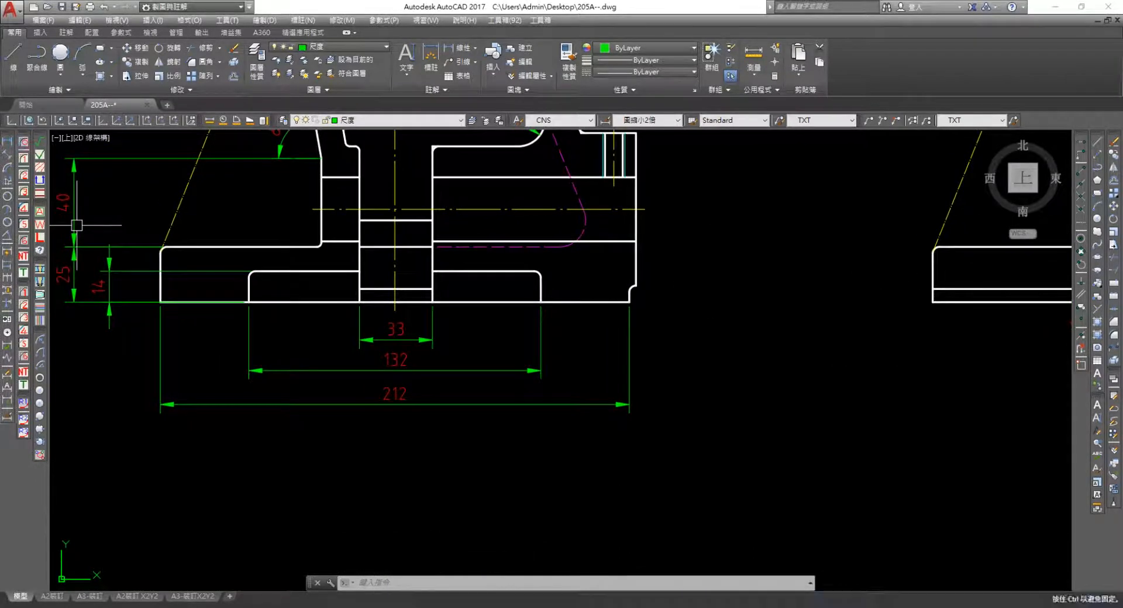
{"action": "middle_click_drag", "start_coordinate": [727, 291], "coordinate": [377, 314]}
{"action": "scroll", "coordinate": [624, 321], "scroll_direction": "up", "scroll_amount": 2}
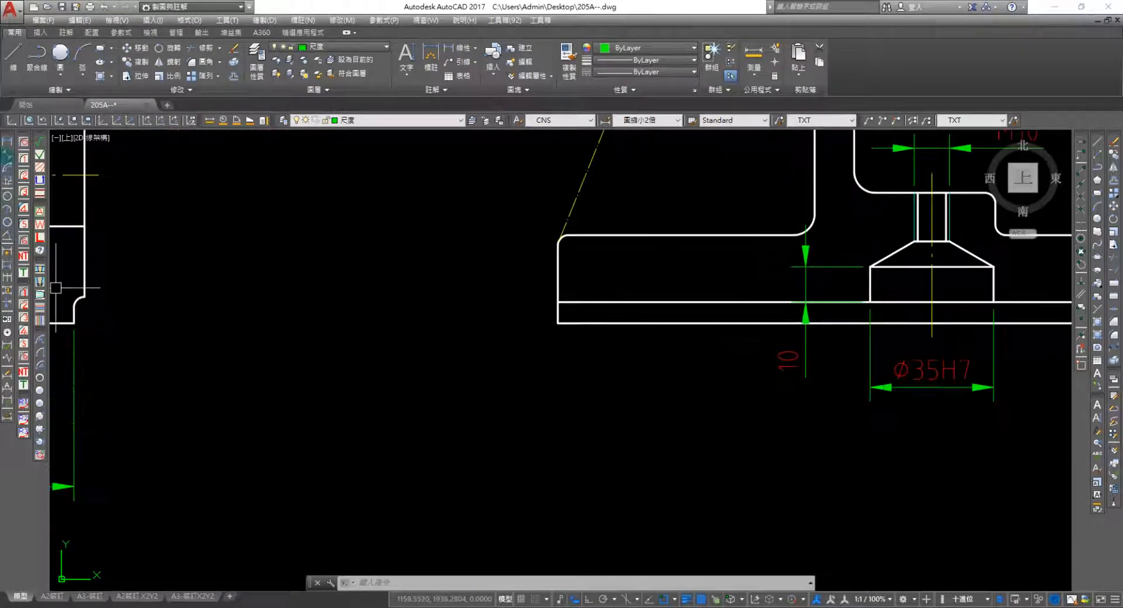
{"action": "key", "text": "space"}
{"action": "left_click", "coordinate": [560, 302]}
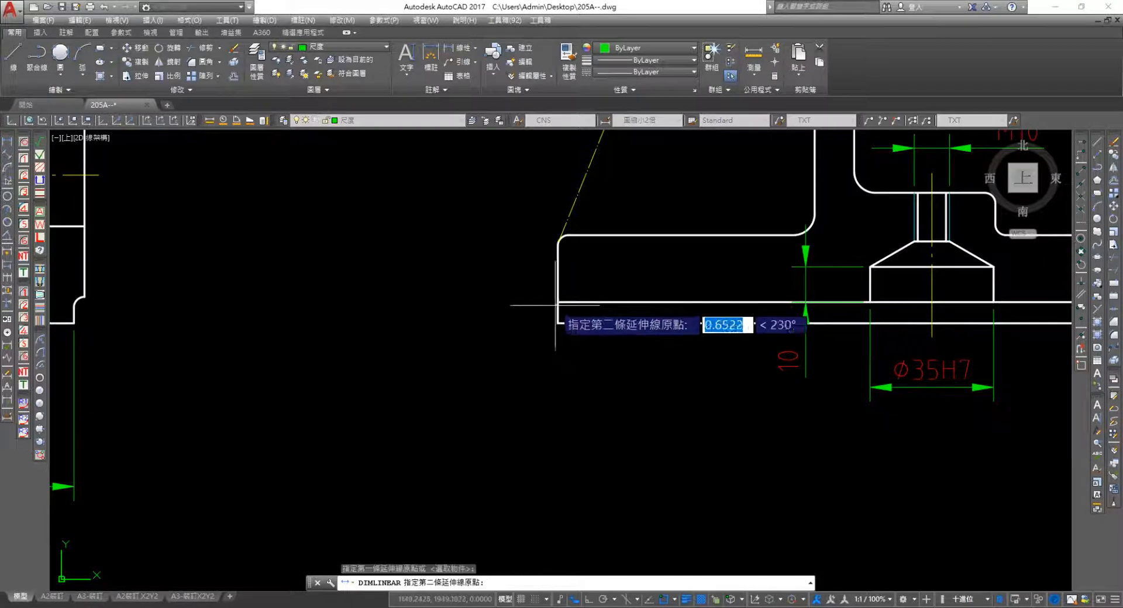
{"action": "left_click", "coordinate": [560, 321]}
{"action": "left_click", "coordinate": [520, 316]}
{"action": "key", "text": "Escape"}
Move the base strip dimension's text above its upper arrow in section B-B
{"action": "left_click", "coordinate": [499, 316]}
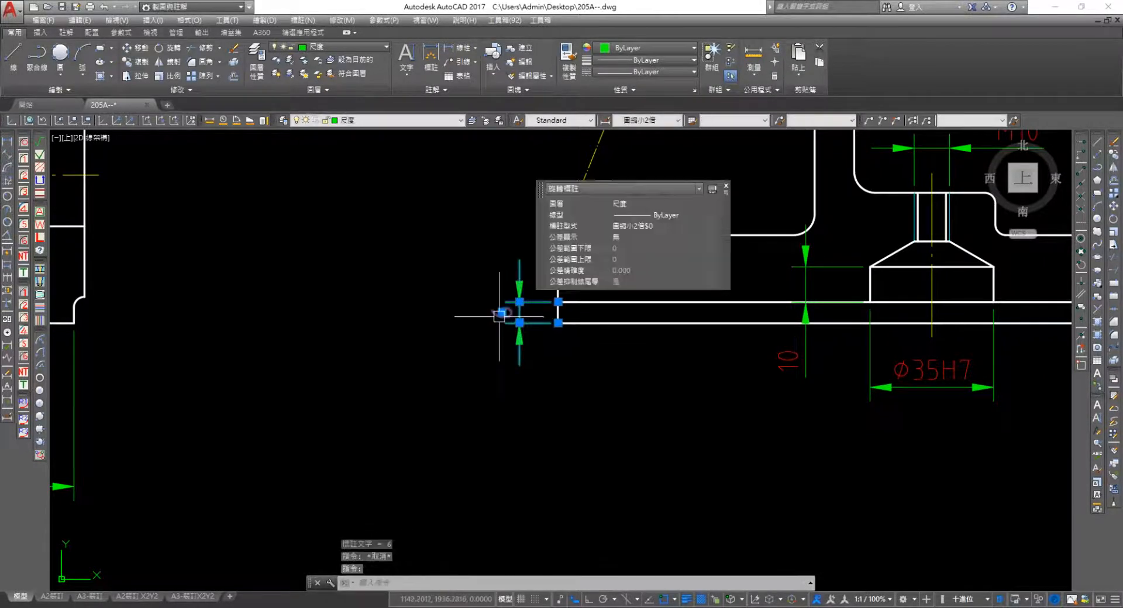
{"action": "left_click", "coordinate": [503, 313]}
{"action": "key", "text": "Escape"}
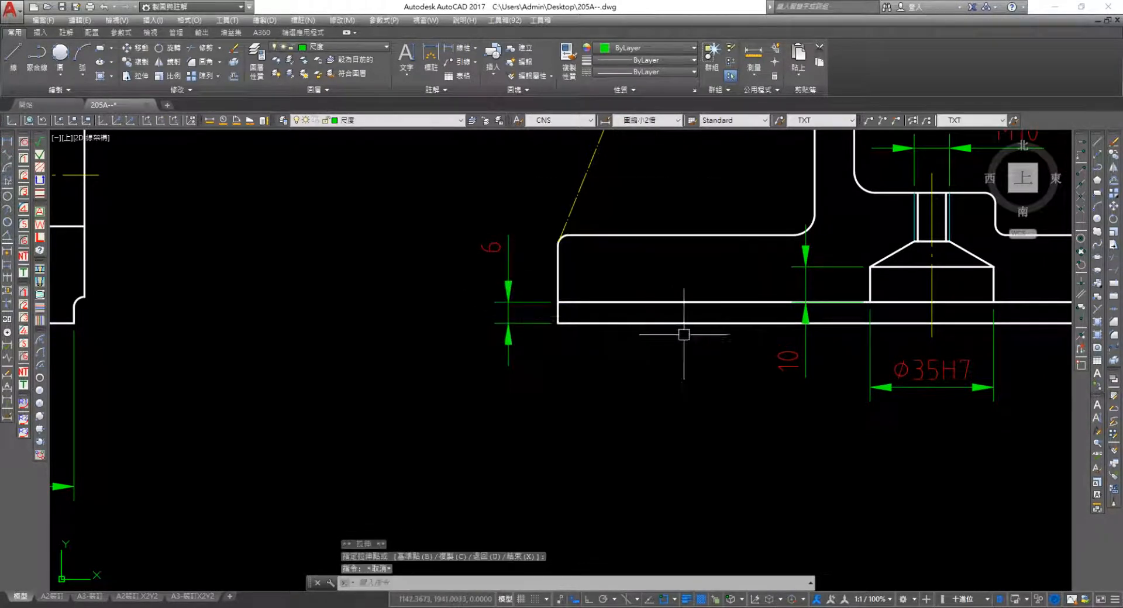
Add a radius dimension to the inner cavity's upper-left corner in section B-B, with the text left of the wall
{"action": "scroll", "coordinate": [677, 326], "scroll_direction": "down", "scroll_amount": 4}
{"action": "mouse_move", "coordinate": [524, 342]}
{"action": "middle_mouse_down"}
{"action": "mouse_move", "coordinate": [529, 403]}
{"action": "mouse_move", "coordinate": [792, 430]}
{"action": "middle_mouse_up"}
{"action": "scroll", "coordinate": [860, 426], "scroll_direction": "up", "scroll_amount": 4}
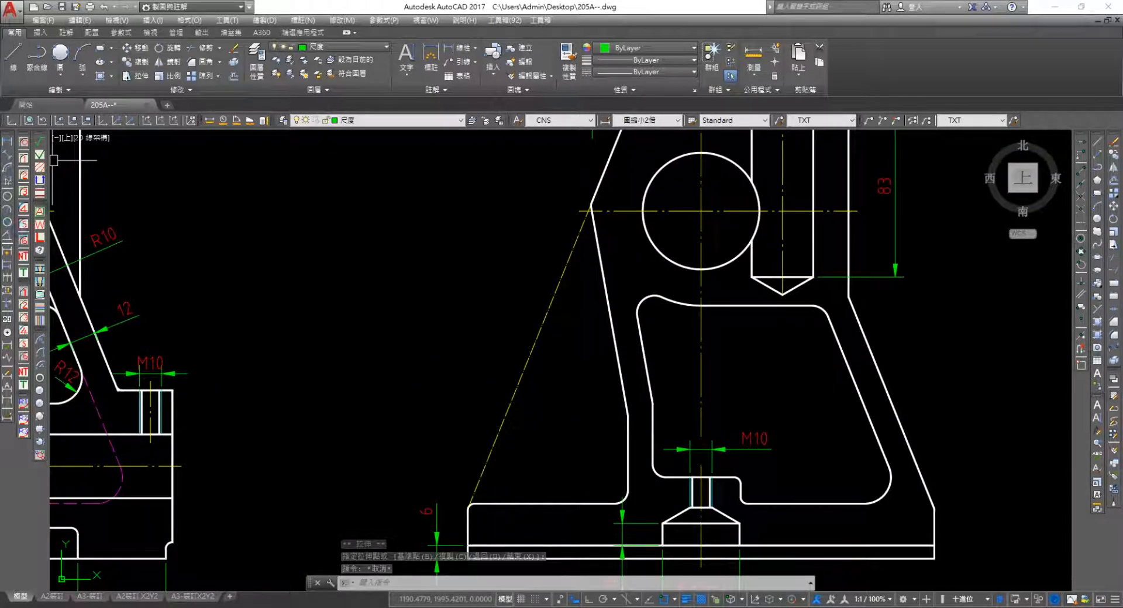
{"action": "left_click", "coordinate": [7, 197]}
{"action": "left_click", "coordinate": [643, 301]}
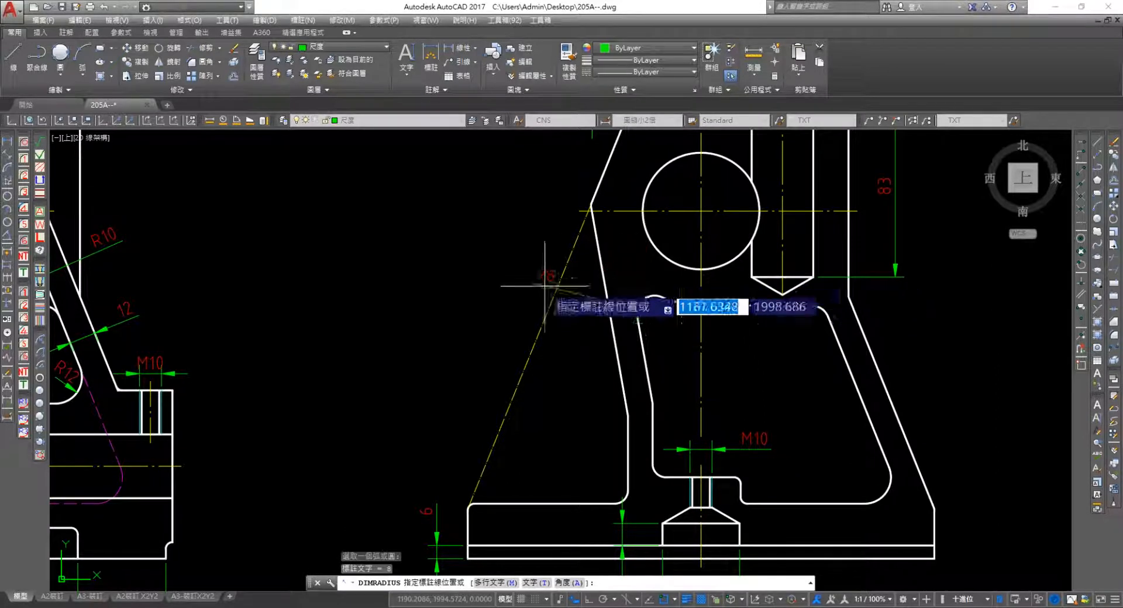
{"action": "left_click", "coordinate": [582, 302]}
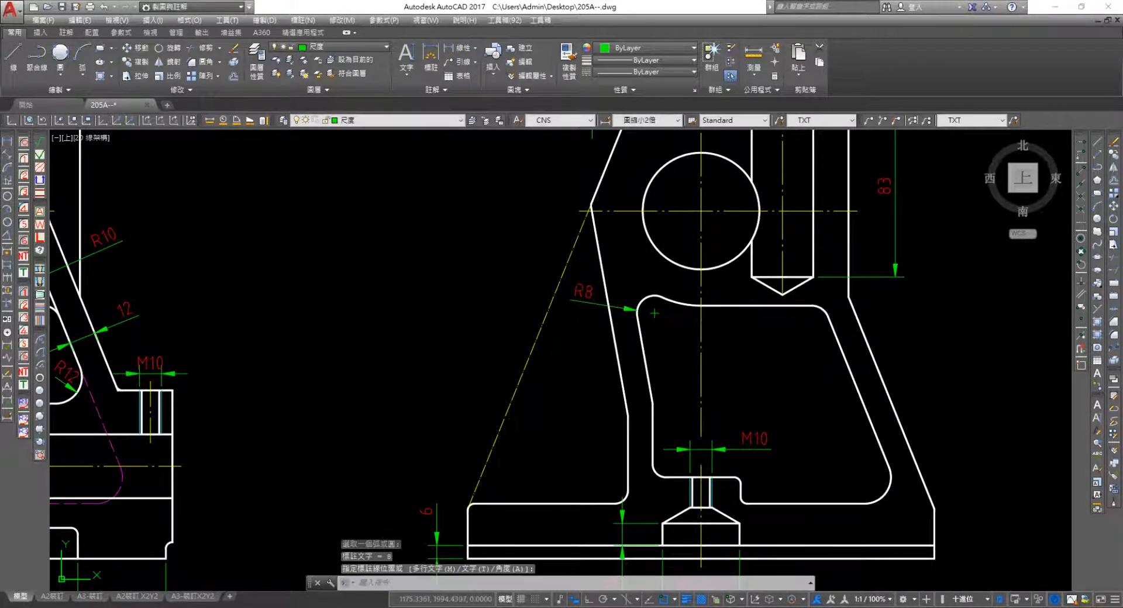
Add radius dimensions to the inner cavity's upper-right and lower-right corners in section B-B, with the texts outside the cavity
{"action": "key", "text": "Return"}
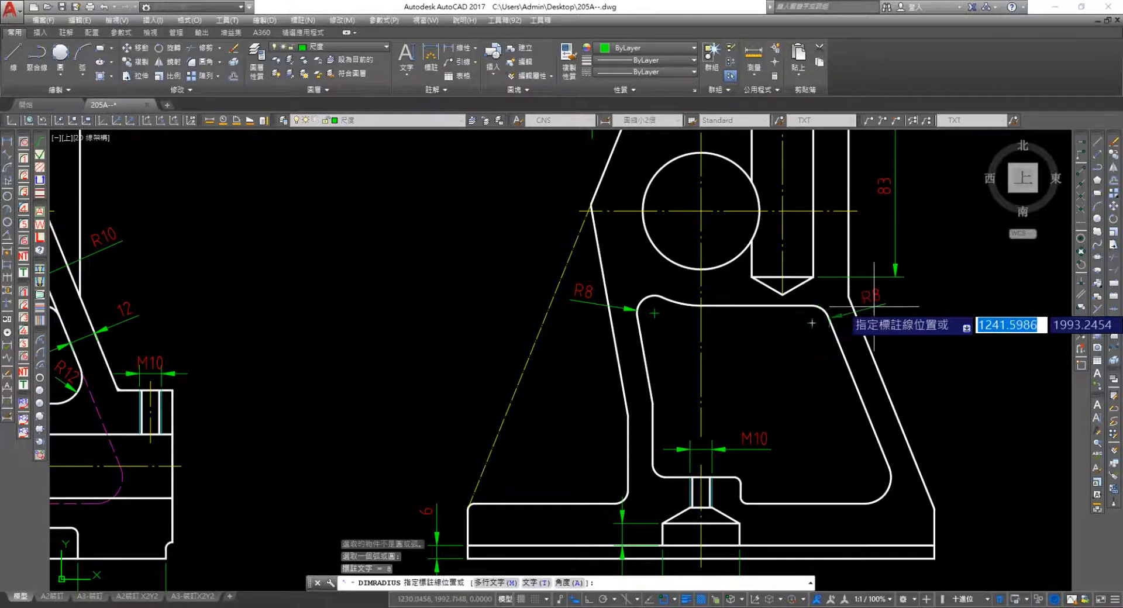
{"action": "left_click", "coordinate": [824, 316]}
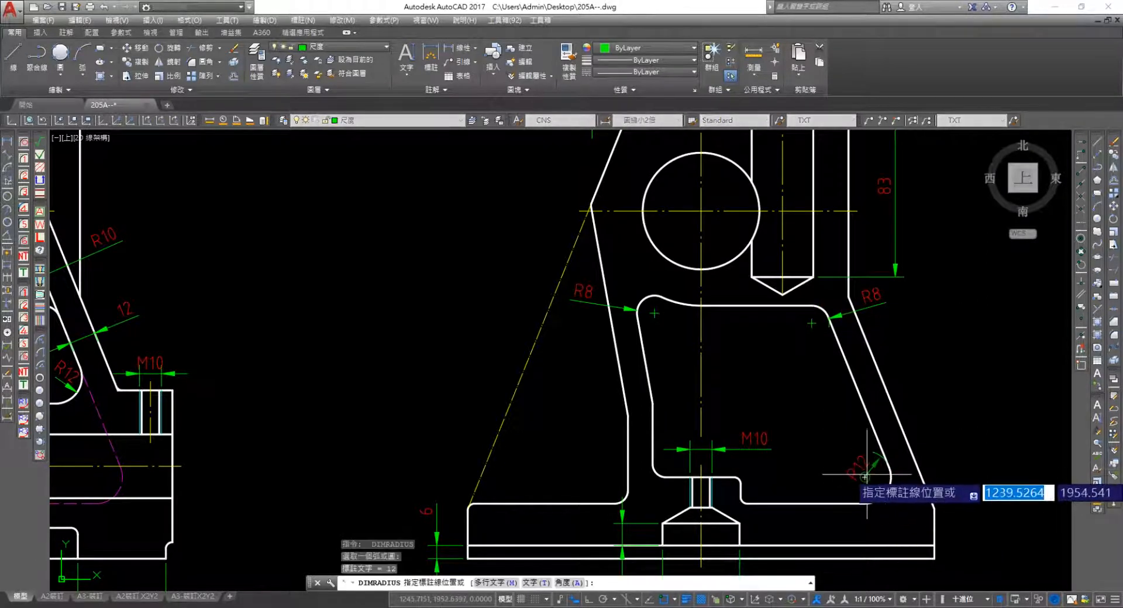
{"action": "left_click", "coordinate": [951, 490]}
{"action": "key", "text": "Escape"}
Examine the threaded hole area in section B-B, section A-A and the front view's base for features still lacking dimensions
{"action": "middle_click_drag", "start_coordinate": [958, 521], "coordinate": [906, 416]}
{"action": "scroll", "coordinate": [666, 387], "scroll_direction": "up", "scroll_amount": 2}
{"action": "scroll", "coordinate": [719, 399], "scroll_direction": "up", "scroll_amount": 1}
{"action": "middle_click_drag", "start_coordinate": [724, 407], "coordinate": [683, 338]}
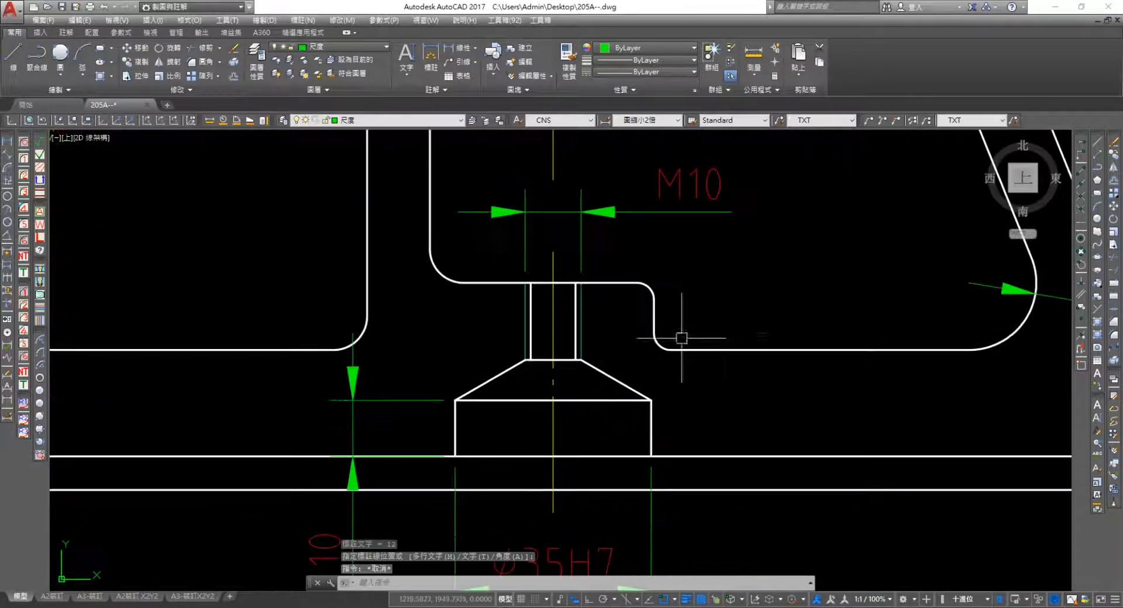
{"action": "scroll", "coordinate": [622, 344], "scroll_direction": "down", "scroll_amount": 1}
{"action": "scroll", "coordinate": [621, 324], "scroll_direction": "up", "scroll_amount": 1}
{"action": "middle_click_drag", "start_coordinate": [543, 286], "coordinate": [758, 279]}
{"action": "scroll", "coordinate": [661, 285], "scroll_direction": "down", "scroll_amount": 5}
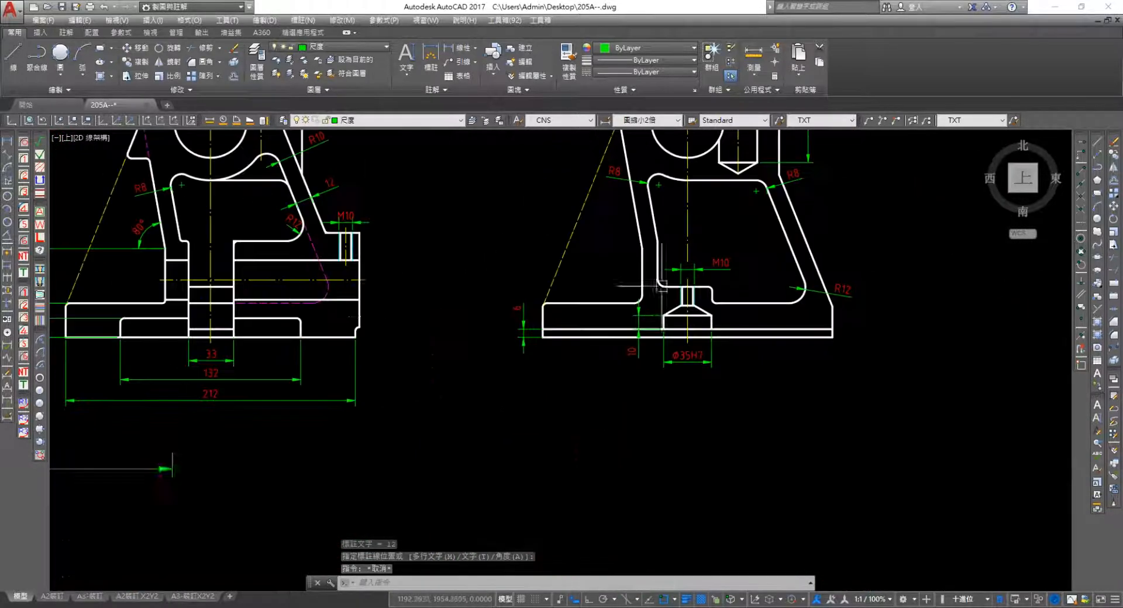
{"action": "middle_click_drag", "start_coordinate": [143, 287], "coordinate": [506, 286]}
{"action": "scroll", "coordinate": [305, 316], "scroll_direction": "down", "scroll_amount": 4}
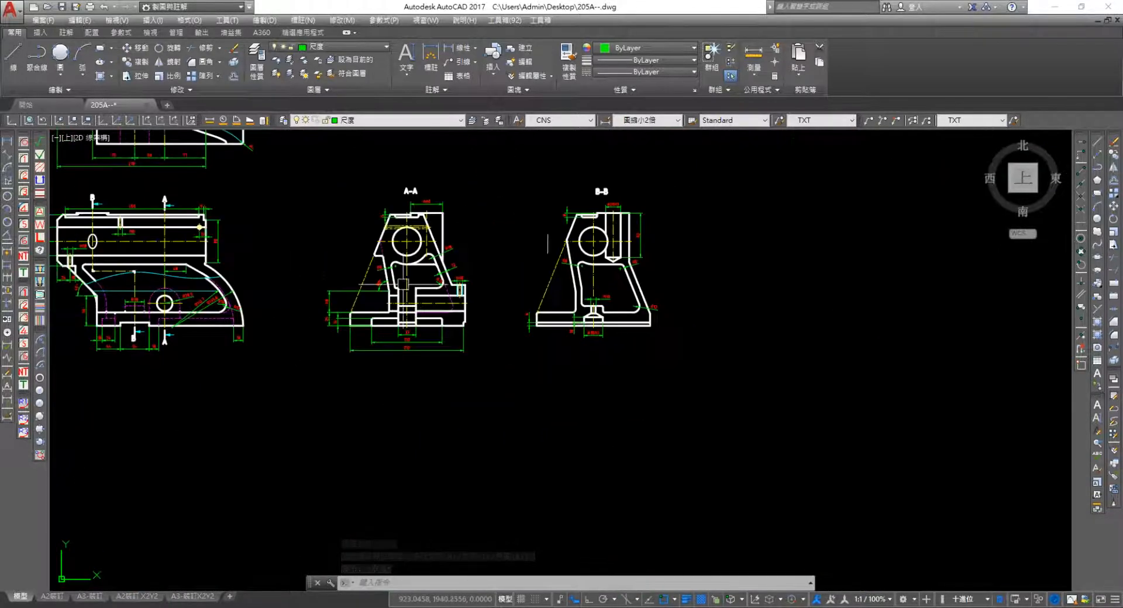
{"action": "mouse_move", "coordinate": [125, 313]}
{"action": "middle_mouse_down"}
{"action": "mouse_move", "coordinate": [426, 327]}
{"action": "mouse_move", "coordinate": [586, 303]}
{"action": "middle_mouse_up"}
{"action": "scroll", "coordinate": [586, 302], "scroll_direction": "up", "scroll_amount": 4}
{"action": "scroll", "coordinate": [586, 302], "scroll_direction": "up", "scroll_amount": 2}
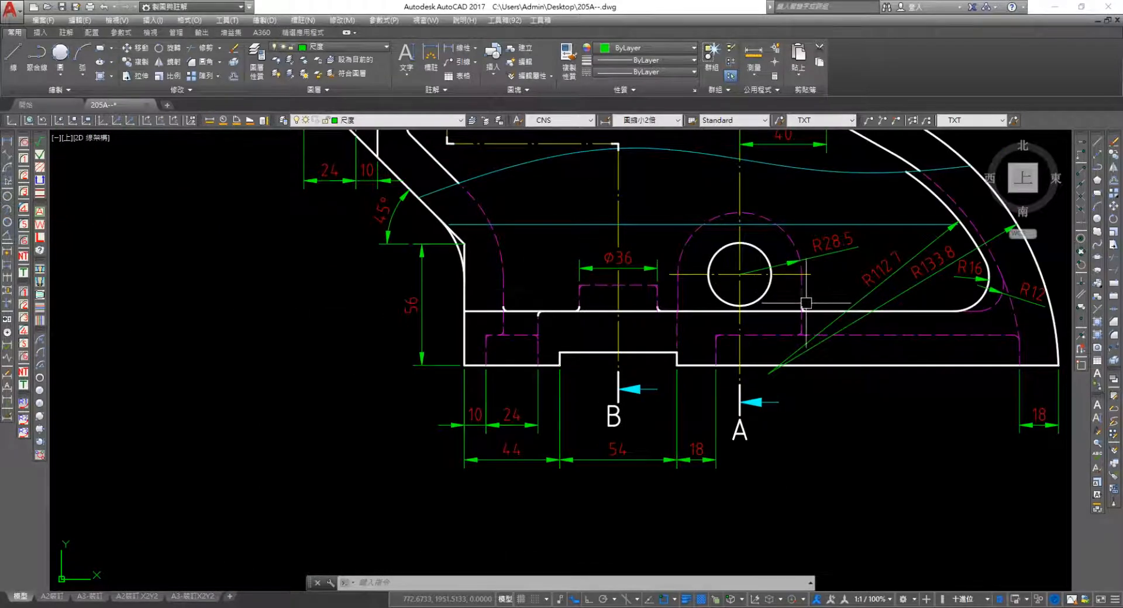
{"action": "scroll", "coordinate": [806, 303], "scroll_direction": "down", "scroll_amount": 4}
{"action": "middle_click_drag", "start_coordinate": [806, 303], "coordinate": [350, 340]}
{"action": "middle_click_drag", "start_coordinate": [205, 309], "coordinate": [485, 307]}
{"action": "scroll", "coordinate": [63, 191], "scroll_direction": "up", "scroll_amount": 4}
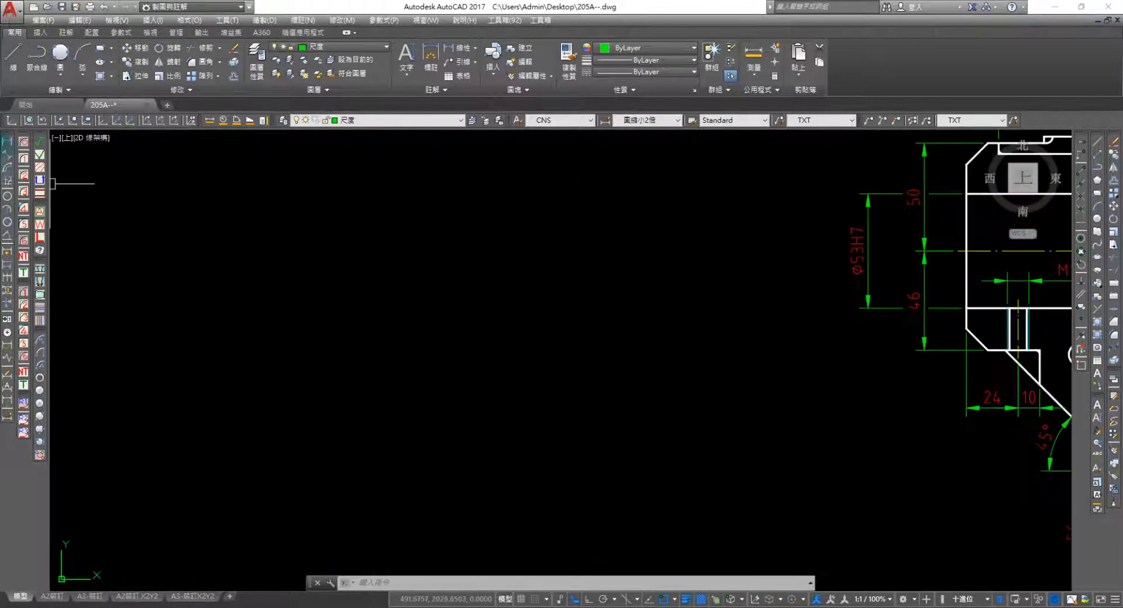
Add a vertical linear dimension for the height of the hidden Ø36 boss in the front view, placed left of the boss
{"action": "left_click", "coordinate": [7, 143]}
{"action": "middle_click_drag", "start_coordinate": [402, 290], "coordinate": [386, 287]}
{"action": "scroll", "coordinate": [749, 460], "scroll_direction": "up", "scroll_amount": 2}
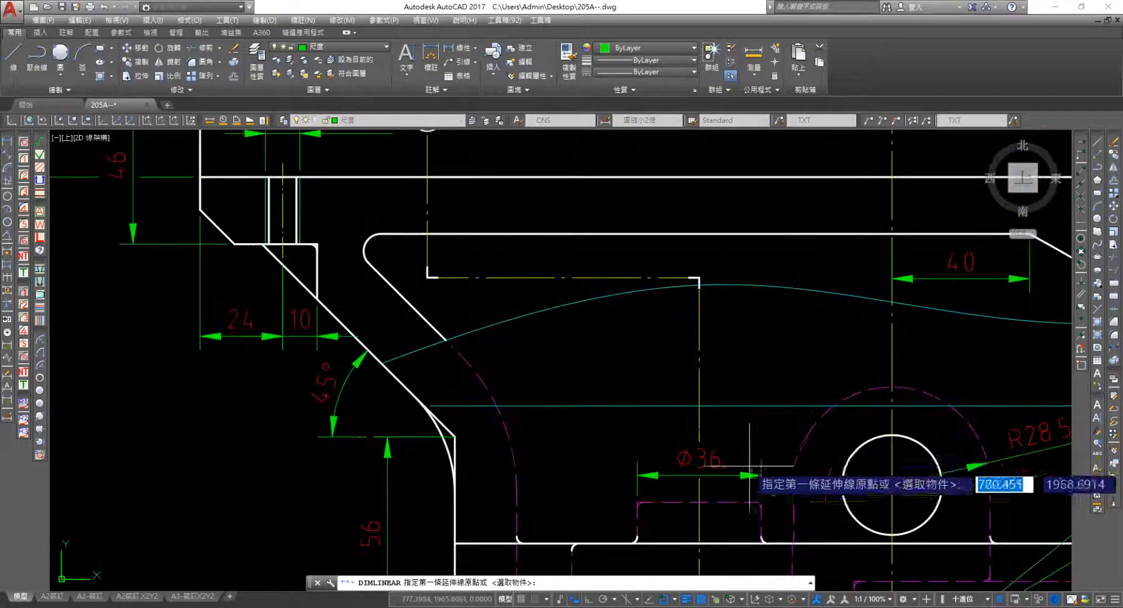
{"action": "middle_click_drag", "start_coordinate": [748, 461], "coordinate": [730, 358]}
{"action": "scroll", "coordinate": [551, 407], "scroll_direction": "up", "scroll_amount": 4}
{"action": "middle_click_drag", "start_coordinate": [720, 400], "coordinate": [666, 253]}
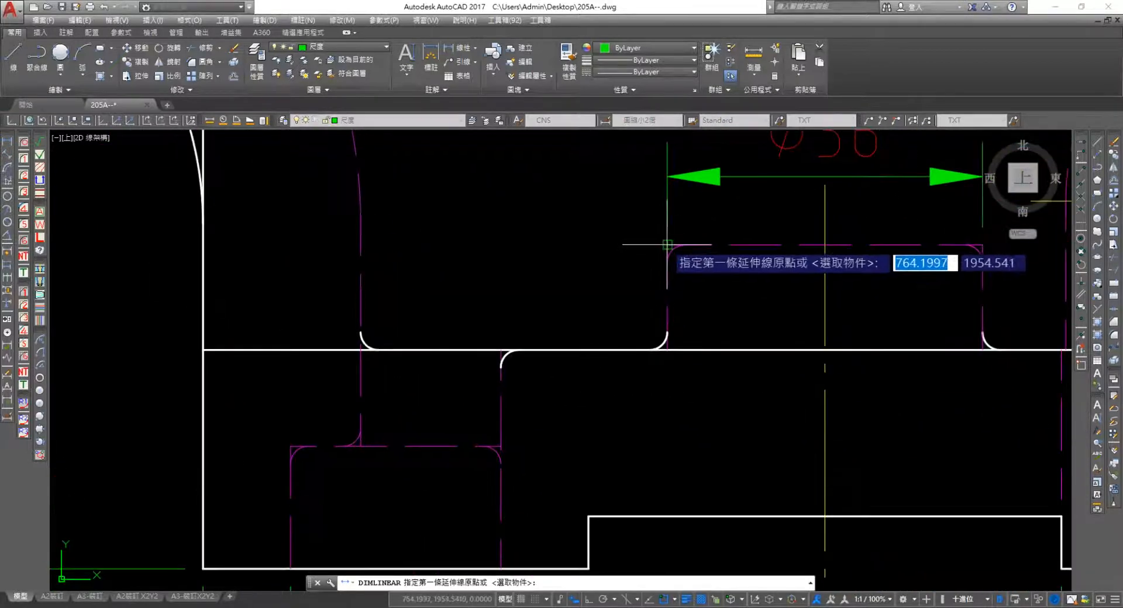
{"action": "left_click", "coordinate": [668, 246]}
{"action": "left_click", "coordinate": [668, 350]}
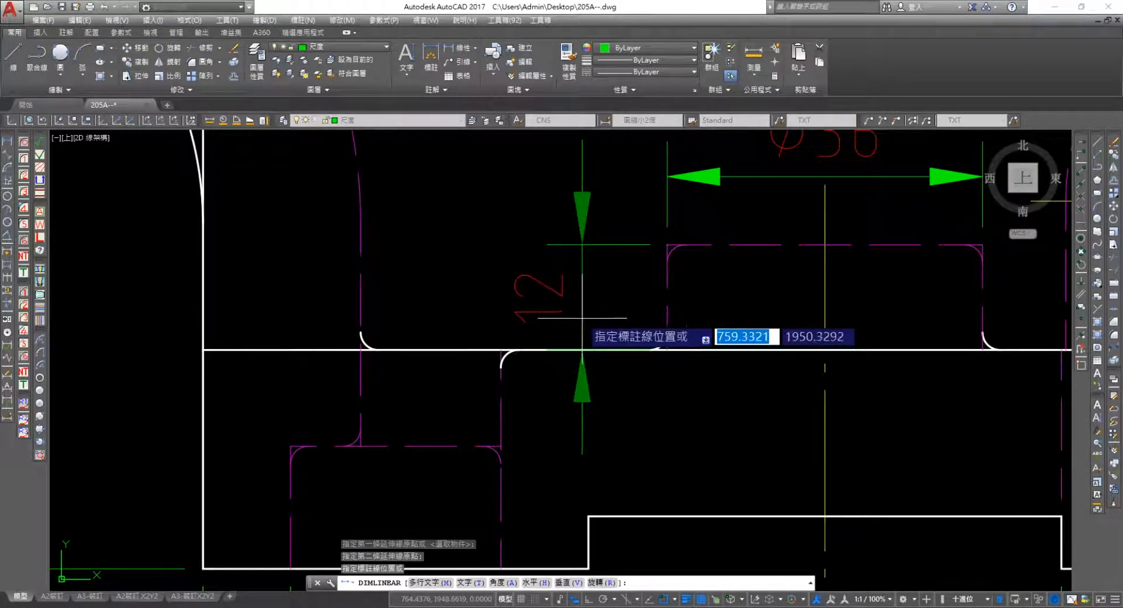
{"action": "left_click", "coordinate": [583, 318]}
{"action": "key", "text": "Escape"}
Add an aligned dimension for the thickness of the sloping right wall in section B-B
{"action": "scroll", "coordinate": [800, 389], "scroll_direction": "down", "scroll_amount": 2}
{"action": "scroll", "coordinate": [198, 303], "scroll_direction": "down", "scroll_amount": 1}
{"action": "middle_click_drag", "start_coordinate": [908, 386], "coordinate": [472, 330]}
{"action": "scroll", "coordinate": [472, 329], "scroll_direction": "down", "scroll_amount": 3}
{"action": "middle_click_drag", "start_coordinate": [793, 355], "coordinate": [594, 387]}
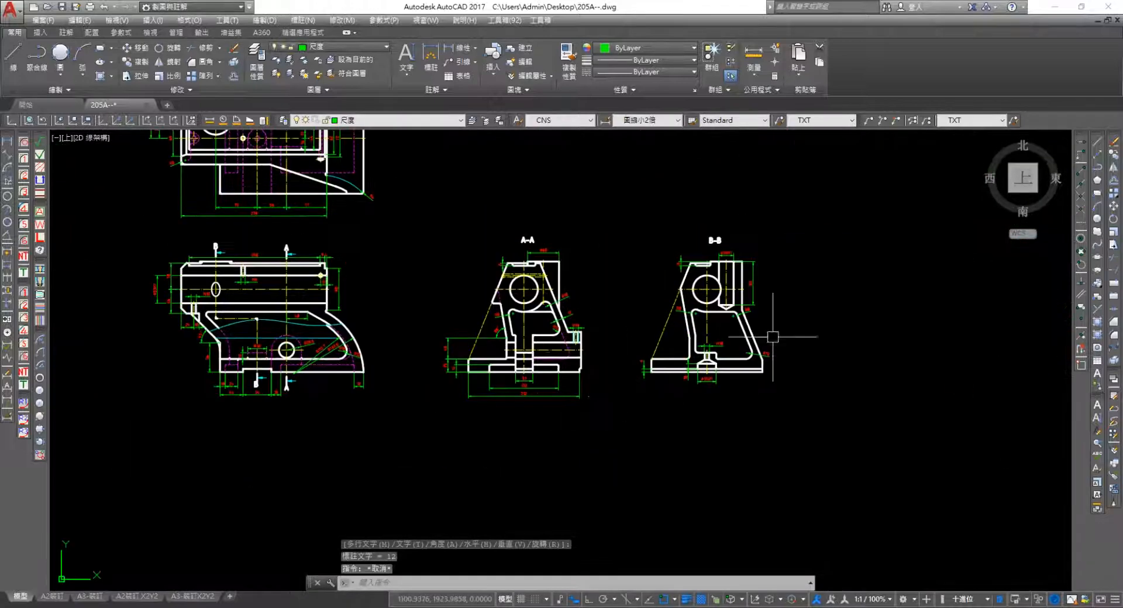
{"action": "scroll", "coordinate": [760, 319], "scroll_direction": "up", "scroll_amount": 4}
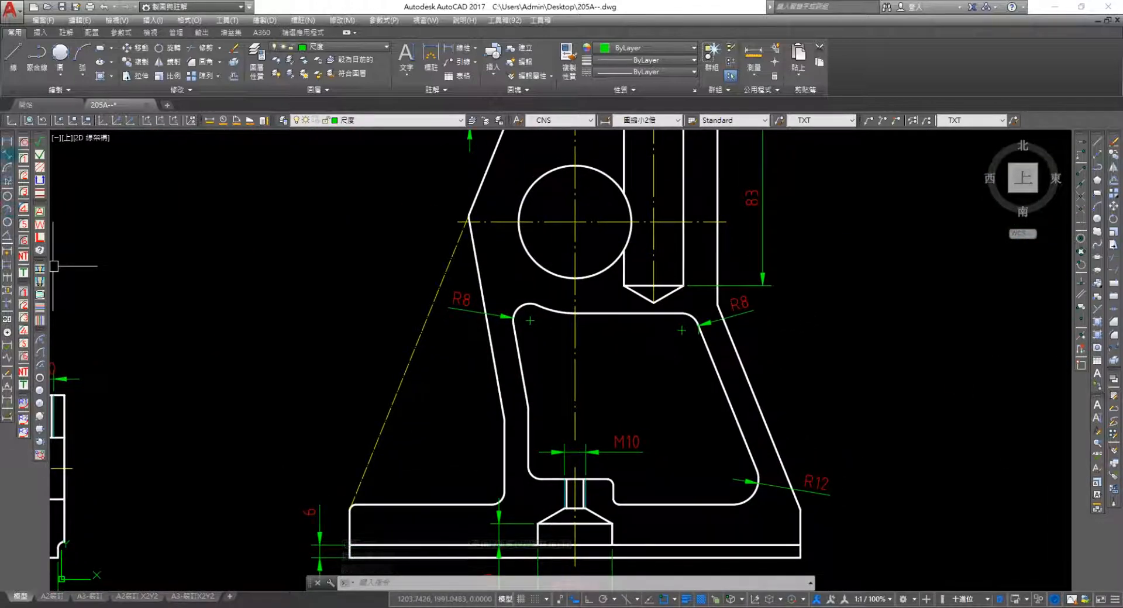
{"action": "key", "text": "space"}
{"action": "left_click", "coordinate": [732, 374]}
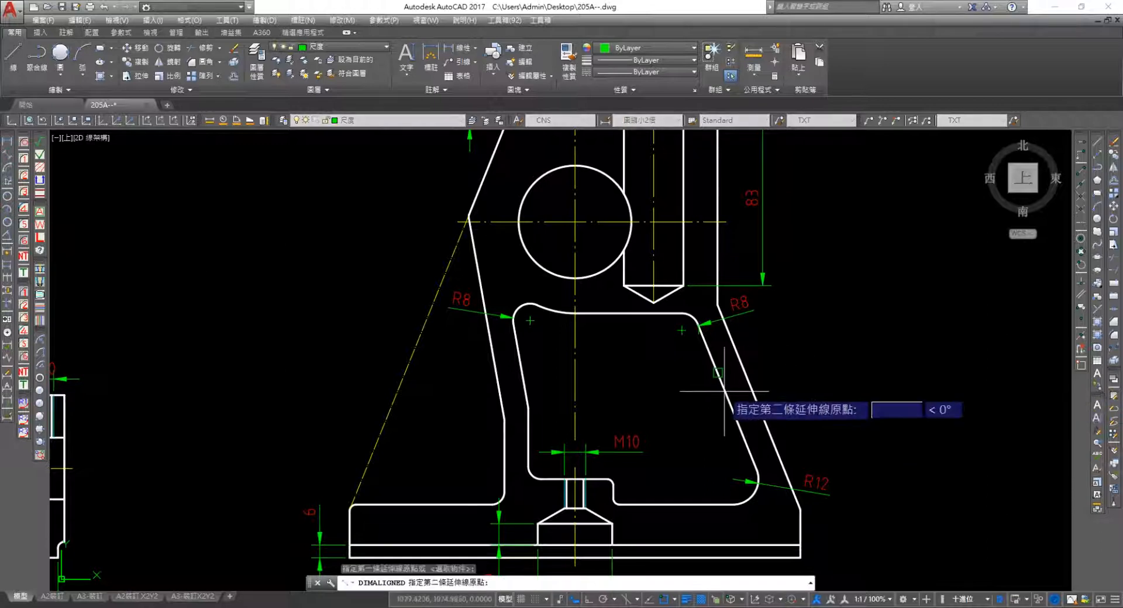
{"action": "left_click", "coordinate": [739, 366]}
{"action": "left_click", "coordinate": [732, 363]}
{"action": "key", "text": "Escape"}
Move the wall thickness dimension's text in section B-B outside the part, to the right of the sloping wall
{"action": "left_click", "coordinate": [732, 363]}
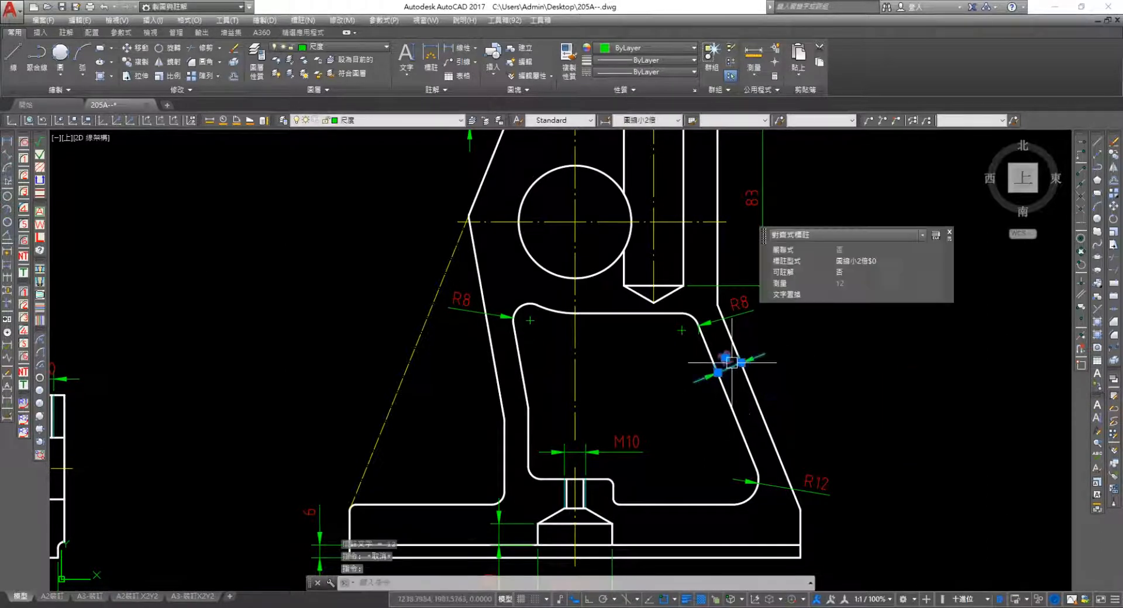
{"action": "left_click", "coordinate": [725, 358]}
{"action": "left_click", "coordinate": [778, 345]}
{"action": "key", "text": "Escape"}
{"action": "scroll", "coordinate": [696, 433], "scroll_direction": "down", "scroll_amount": 3}
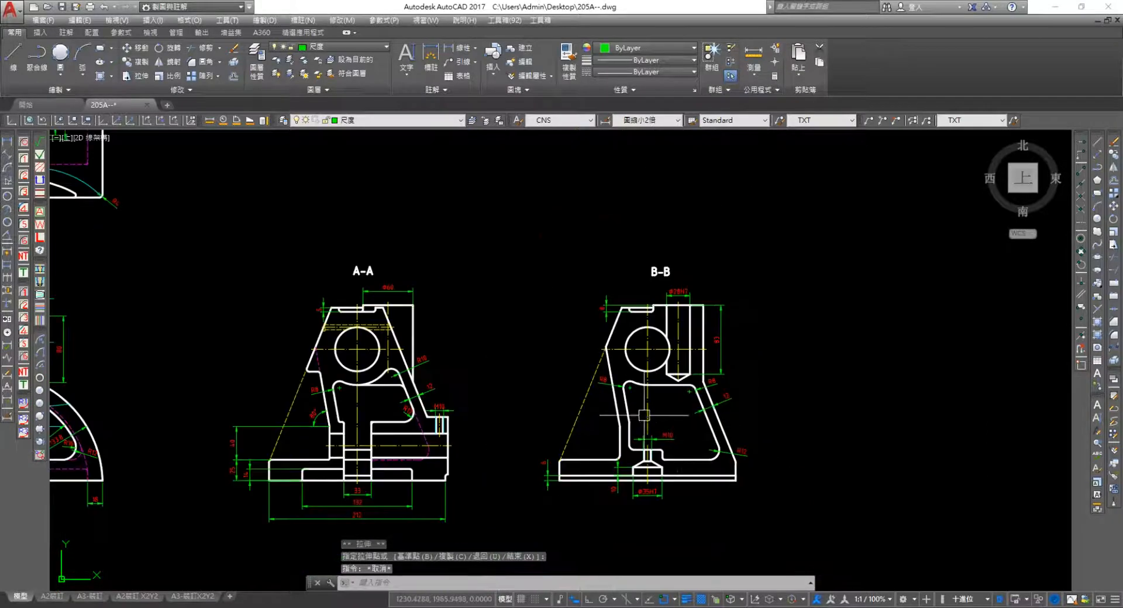
Append the tolerance H7 to the 54 mm slot width dimension below the front view's base
{"action": "scroll", "coordinate": [560, 380], "scroll_direction": "up", "scroll_amount": 2}
{"action": "middle_click_drag", "start_coordinate": [571, 383], "coordinate": [729, 359]}
{"action": "middle_click_drag", "start_coordinate": [363, 391], "coordinate": [742, 343]}
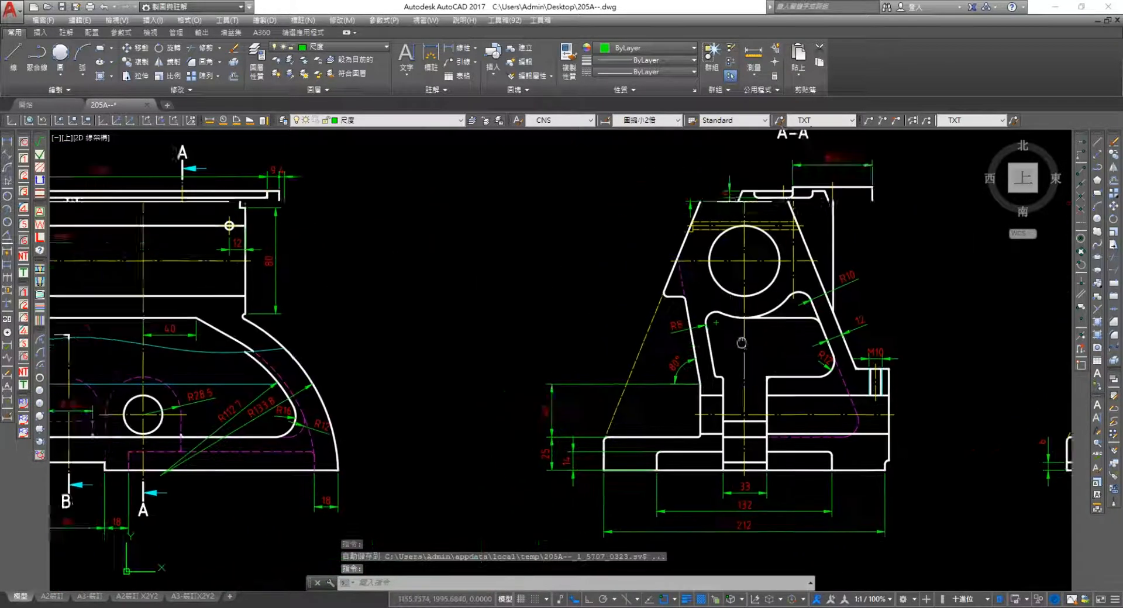
{"action": "scroll", "coordinate": [741, 343], "scroll_direction": "down", "scroll_amount": 3}
{"action": "scroll", "coordinate": [629, 246], "scroll_direction": "up", "scroll_amount": 5}
{"action": "scroll", "coordinate": [630, 227], "scroll_direction": "down", "scroll_amount": 2}
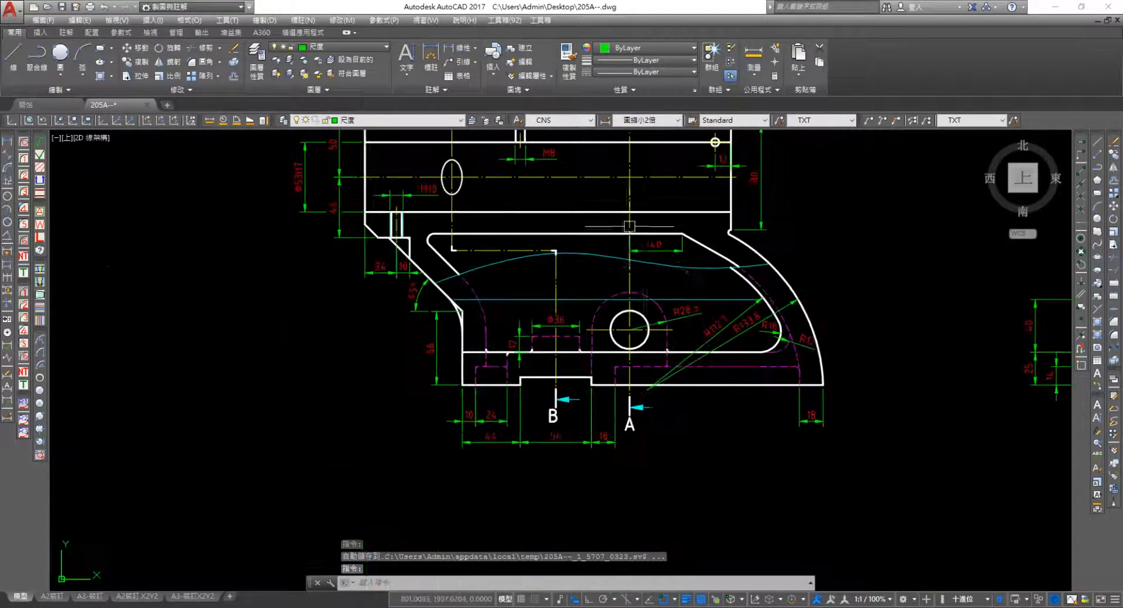
{"action": "left_click", "coordinate": [575, 433]}
{"action": "double_click", "coordinate": [556, 436]}
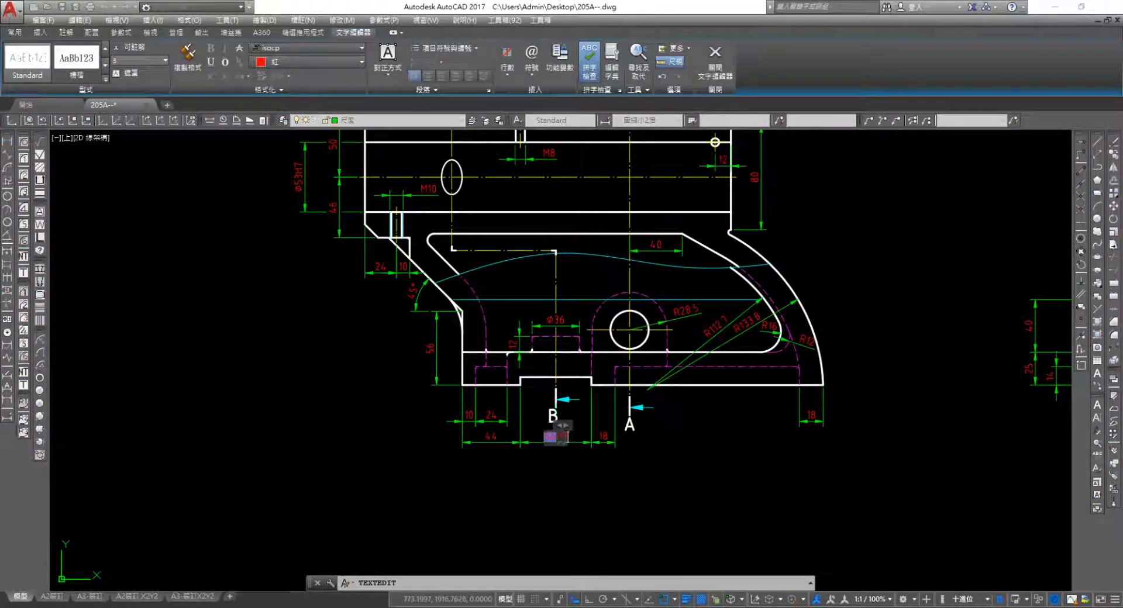
{"action": "left_click", "coordinate": [609, 464]}
{"action": "key", "text": "Escape"}
{"action": "key", "text": "Escape"}
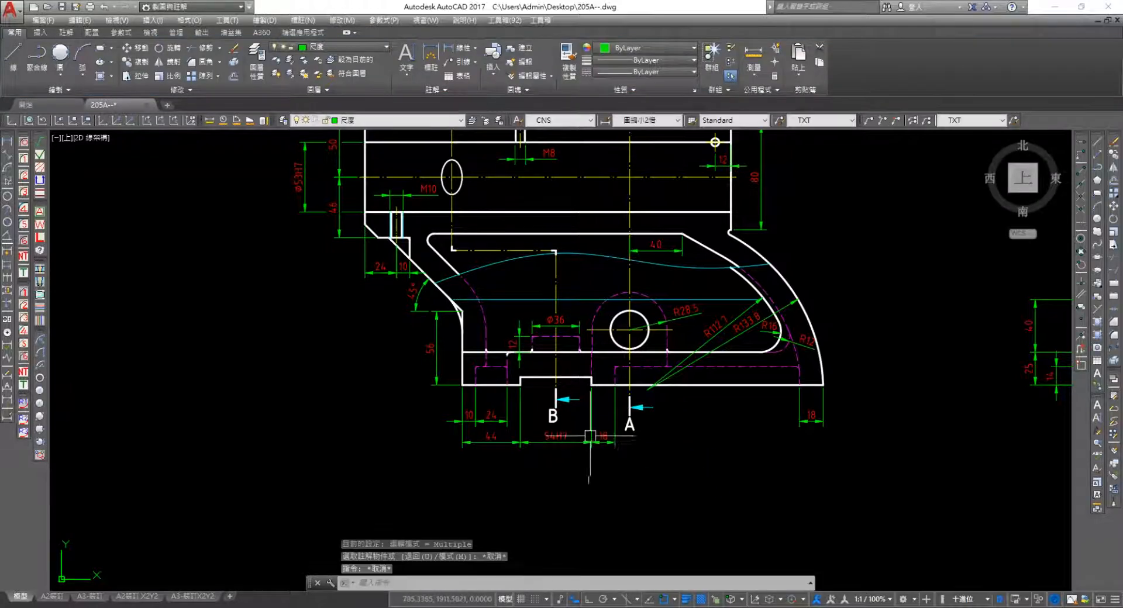
Switch to the design reference PDF in Acrobat Reader and show it side by side with the drawing
{"action": "middle_click_drag", "start_coordinate": [610, 388], "coordinate": [616, 500]}
{"action": "scroll", "coordinate": [491, 283], "scroll_direction": "up", "scroll_amount": 2}
{"action": "mouse_move", "coordinate": [593, 320]}
{"action": "middle_mouse_down"}
{"action": "mouse_move", "coordinate": [357, 288]}
{"action": "mouse_move", "coordinate": [428, 275]}
{"action": "middle_mouse_up"}
{"action": "scroll", "coordinate": [614, 381], "scroll_direction": "down", "scroll_amount": 2}
{"action": "middle_click_drag", "start_coordinate": [611, 374], "coordinate": [485, 252]}
{"action": "middle_click_drag", "start_coordinate": [534, 344], "coordinate": [527, 236]}
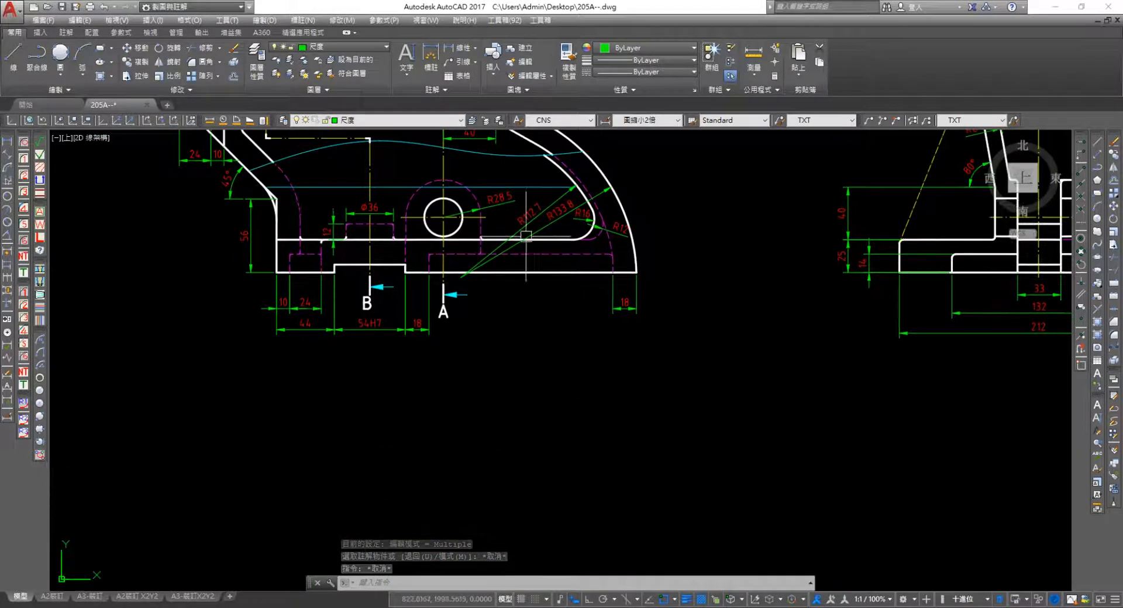
{"action": "middle_click_drag", "start_coordinate": [684, 289], "coordinate": [494, 270]}
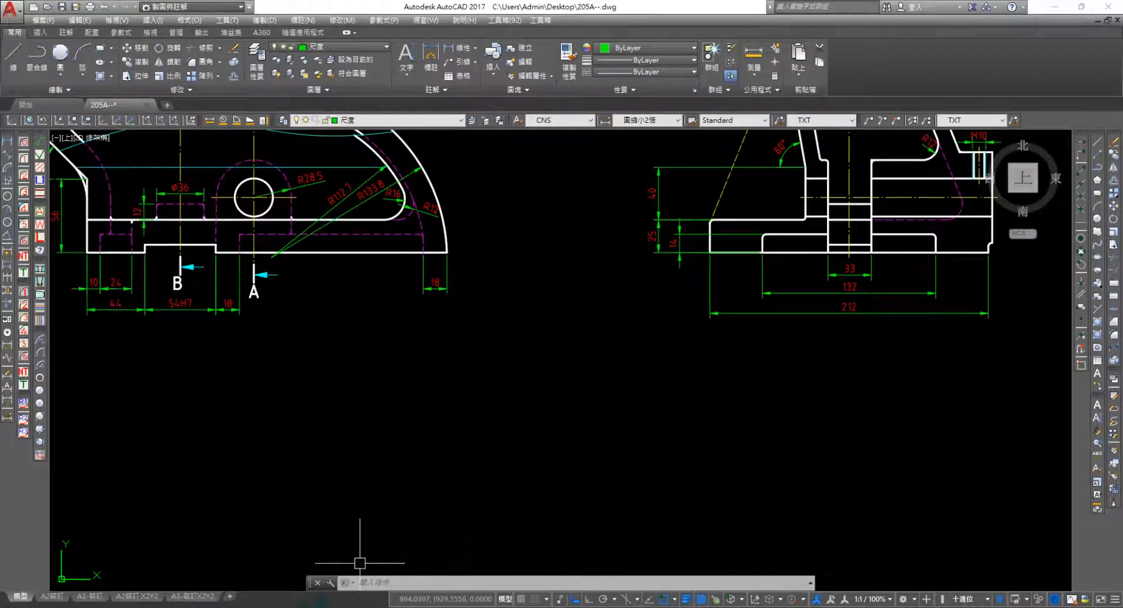
{"action": "mouse_move", "coordinate": [243, 607]}
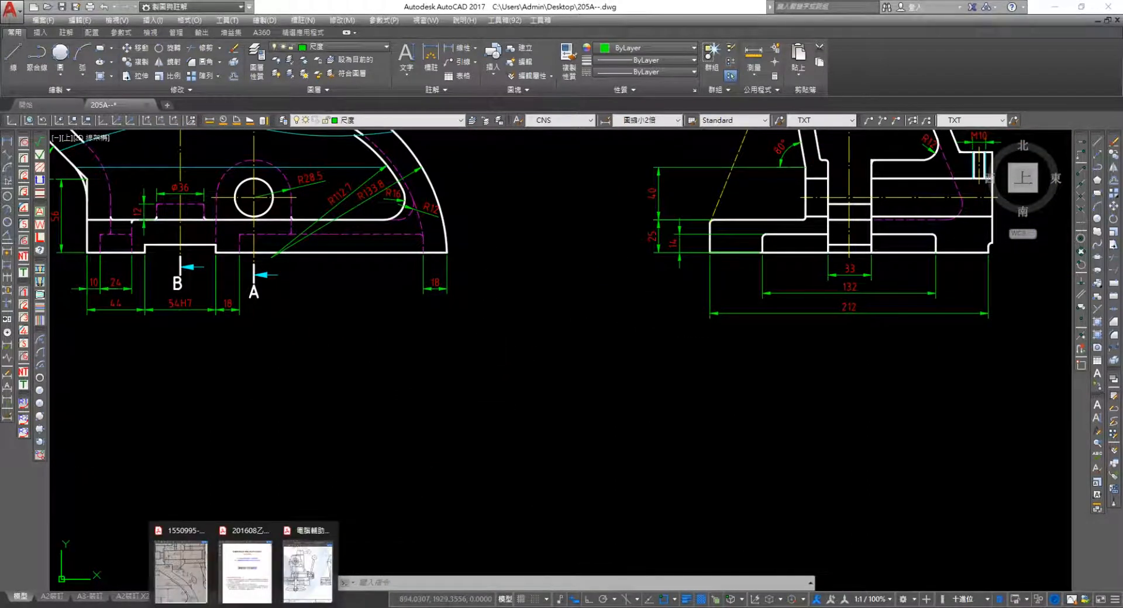
{"action": "left_click", "coordinate": [246, 565]}
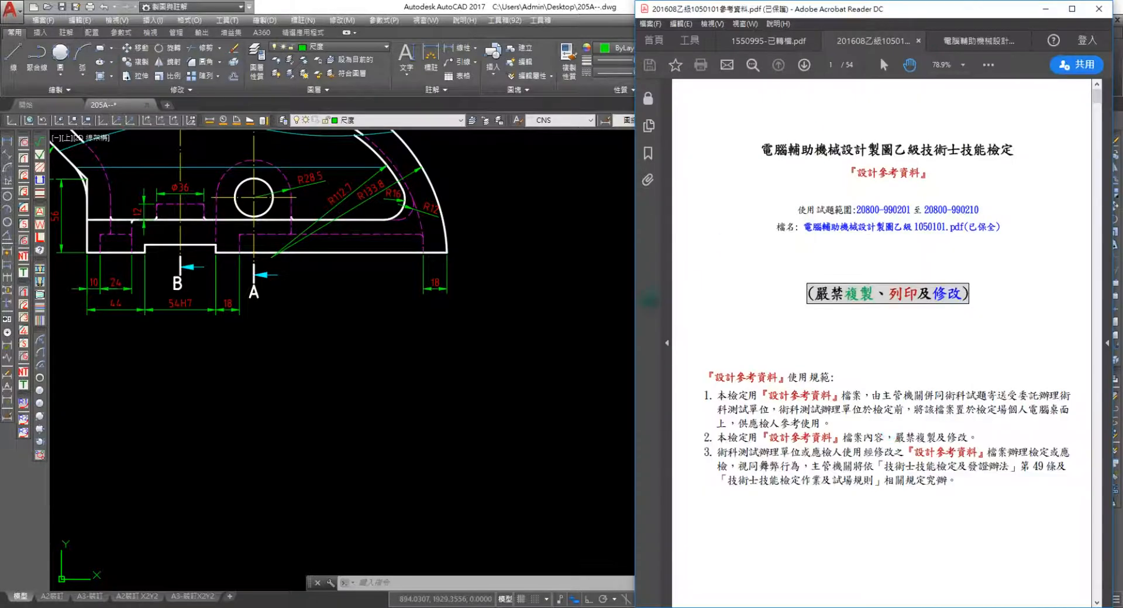
{"action": "left_click", "coordinate": [1100, 8]}
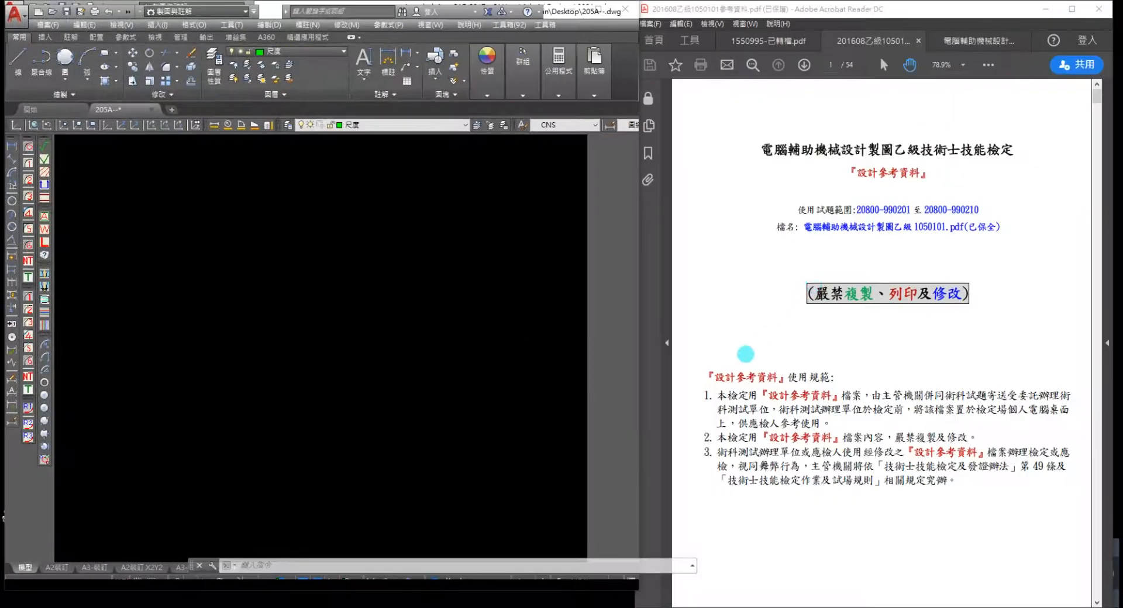
{"action": "scroll", "coordinate": [410, 348], "scroll_direction": "down", "scroll_amount": 3}
{"action": "middle_click_drag", "start_coordinate": [364, 308], "coordinate": [382, 460]}
{"action": "left_click", "coordinate": [670, 354]}
{"action": "scroll", "coordinate": [669, 353], "scroll_direction": "up", "scroll_amount": 1, "text": "ctrl"}
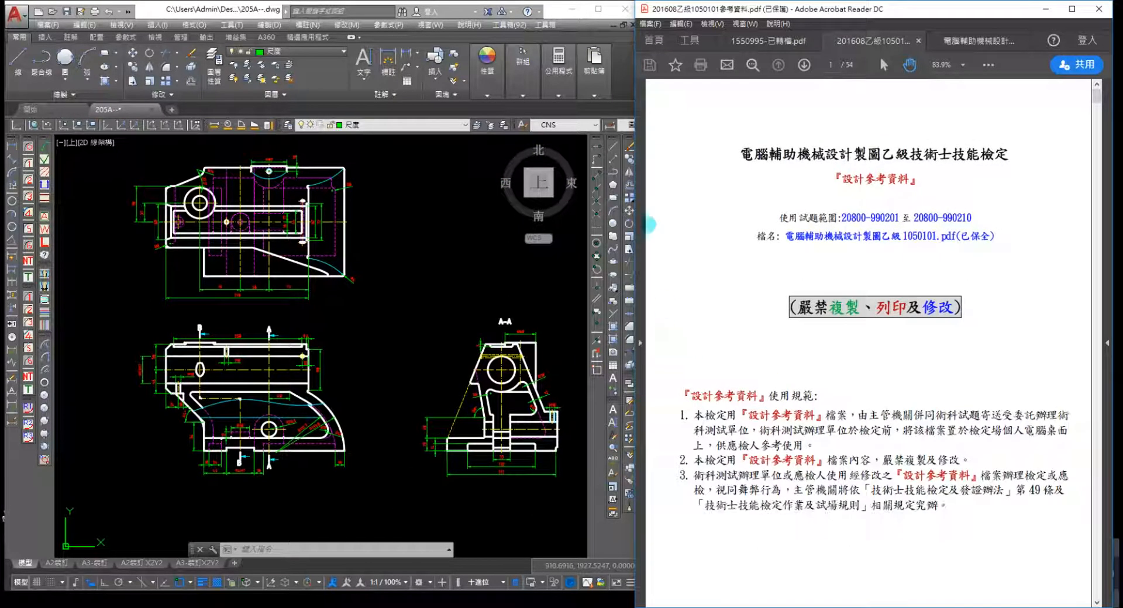
Go to the geometric tolerance design reference tables (幾何公差設計參考表) in the PDF's bookmarks and enlarge them to 125%
{"action": "left_click", "coordinate": [640, 344]}
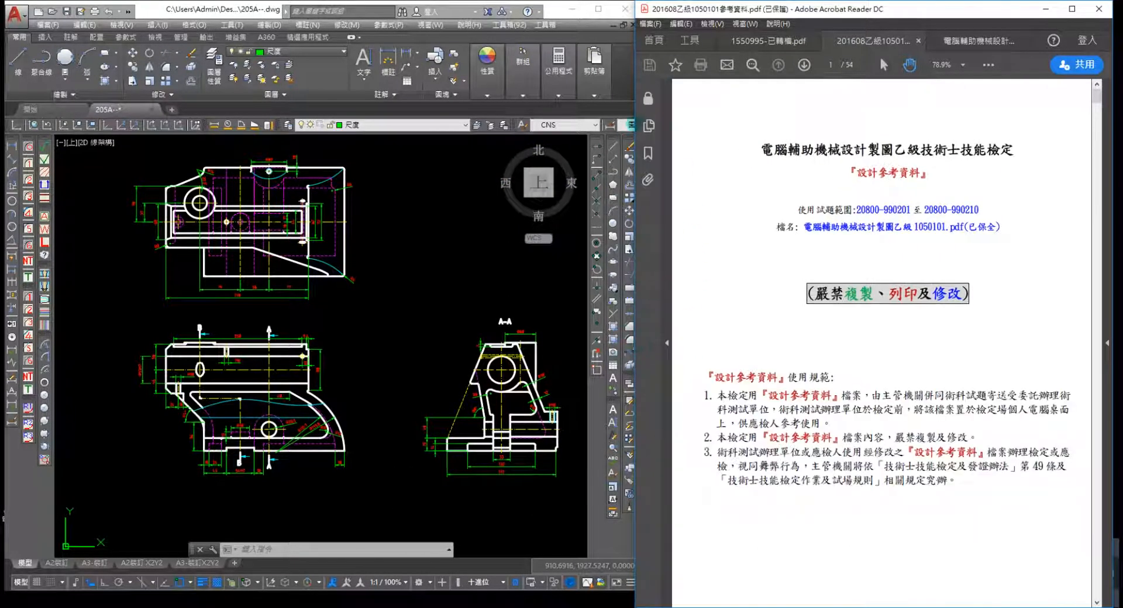
{"action": "left_click", "coordinate": [648, 154]}
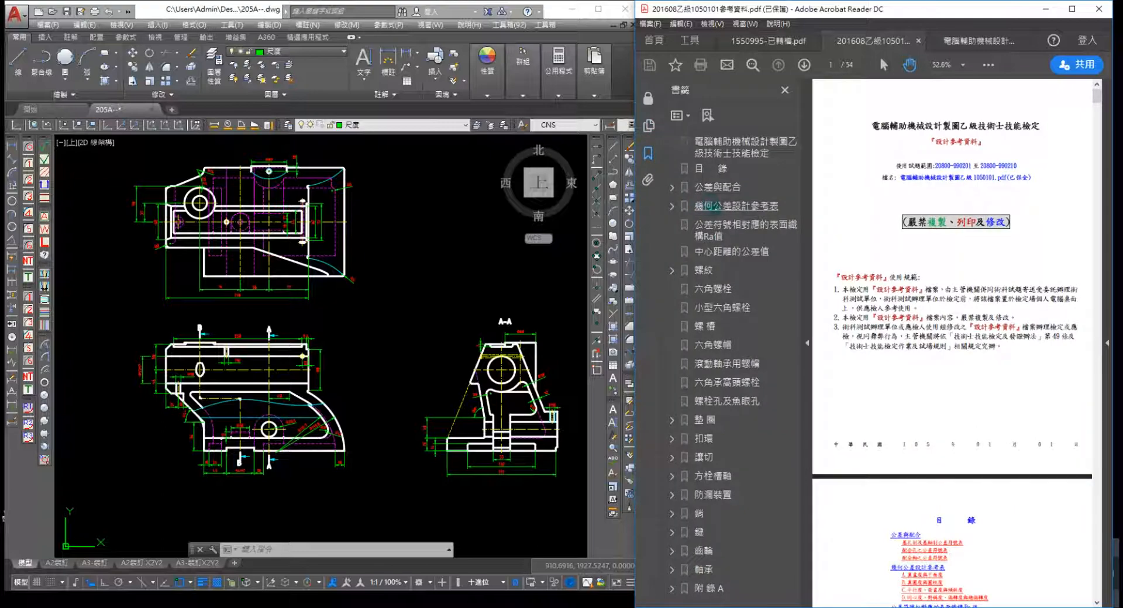
{"action": "left_click", "coordinate": [736, 206]}
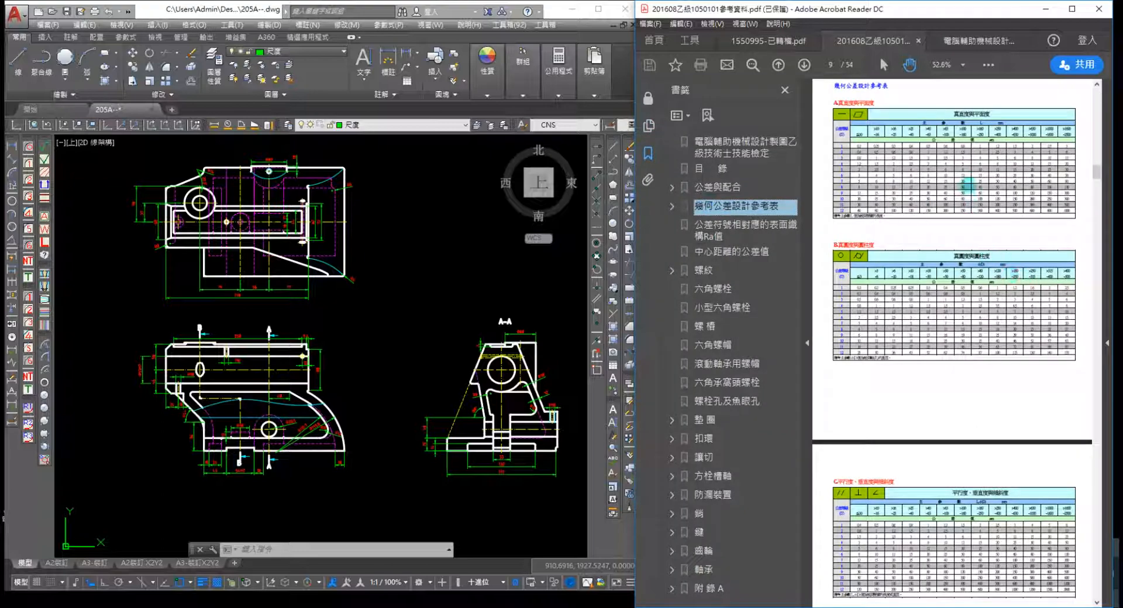
{"action": "scroll", "coordinate": [955, 187], "scroll_direction": "up", "scroll_amount": 4, "text": "ctrl"}
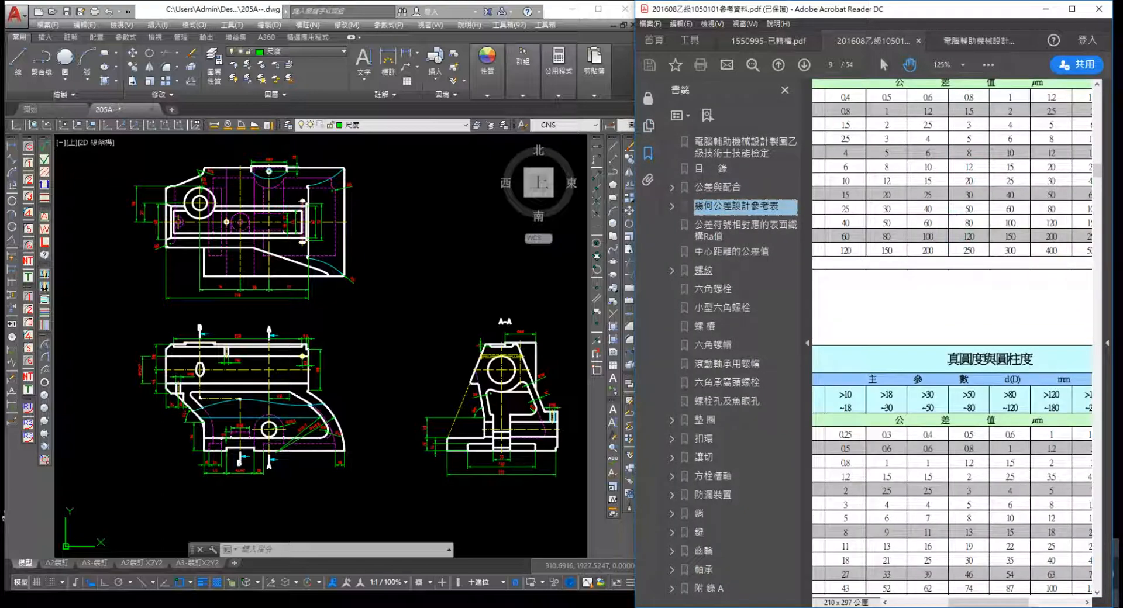
Draw a textless multileader from the front view's bottom edge, right of section mark A, about 20 mm straight down with a short horizontal landing
{"action": "left_click", "coordinate": [547, 381]}
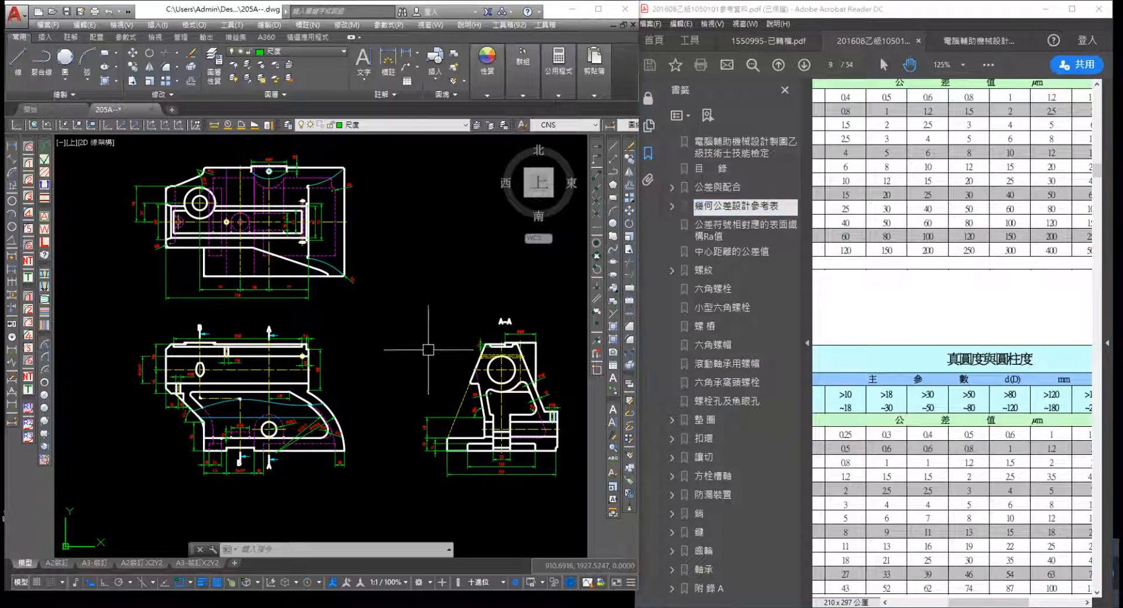
{"action": "middle_click_drag", "start_coordinate": [404, 335], "coordinate": [254, 240]}
{"action": "scroll", "coordinate": [351, 307], "scroll_direction": "up", "scroll_amount": 7}
{"action": "scroll", "coordinate": [443, 344], "scroll_direction": "down", "scroll_amount": 2}
{"action": "middle_click_drag", "start_coordinate": [424, 347], "coordinate": [344, 329]}
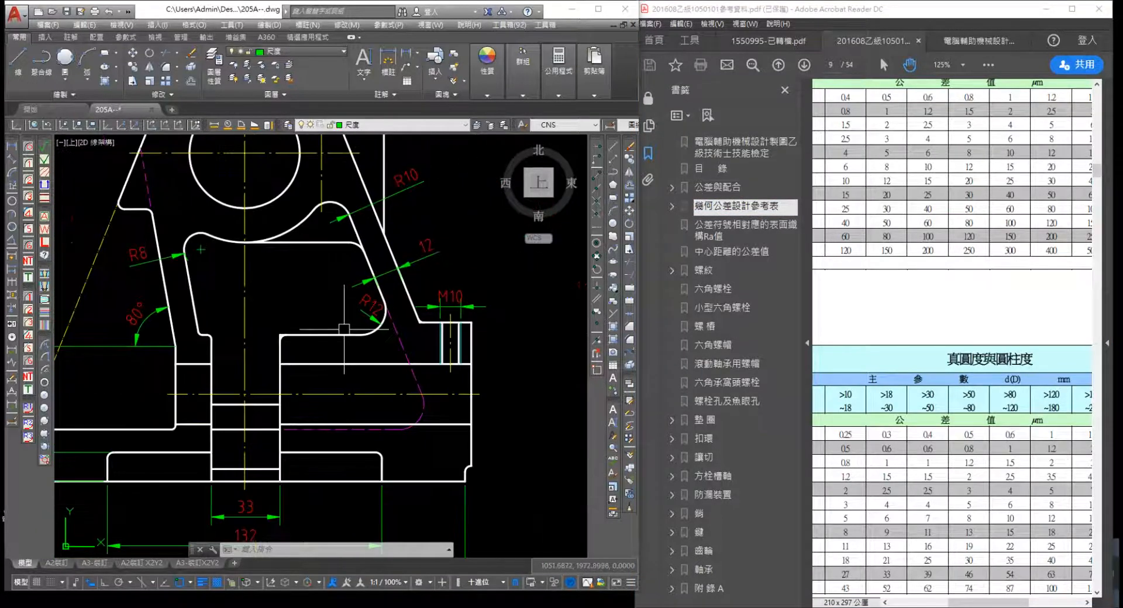
{"action": "middle_click_drag", "start_coordinate": [393, 302], "coordinate": [551, 214]}
{"action": "scroll", "coordinate": [553, 214], "scroll_direction": "down", "scroll_amount": 2}
{"action": "middle_click_drag", "start_coordinate": [446, 237], "coordinate": [563, 221]}
{"action": "left_click", "coordinate": [405, 69]}
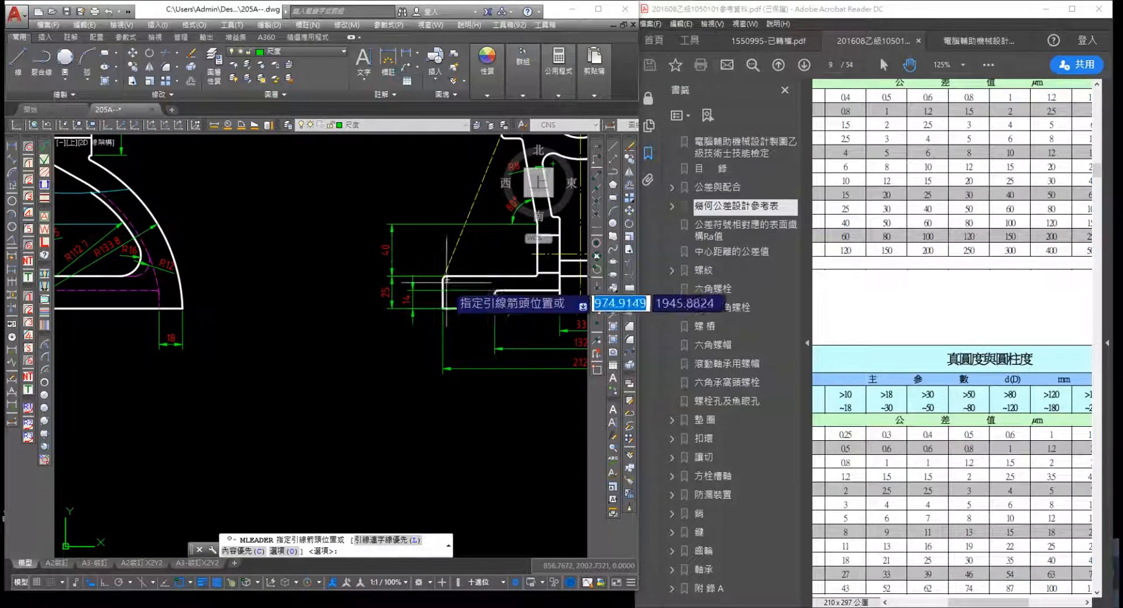
{"action": "scroll", "coordinate": [461, 301], "scroll_direction": "up", "scroll_amount": 3}
{"action": "scroll", "coordinate": [216, 364], "scroll_direction": "down", "scroll_amount": 5}
{"action": "middle_click_drag", "start_coordinate": [245, 360], "coordinate": [482, 321]}
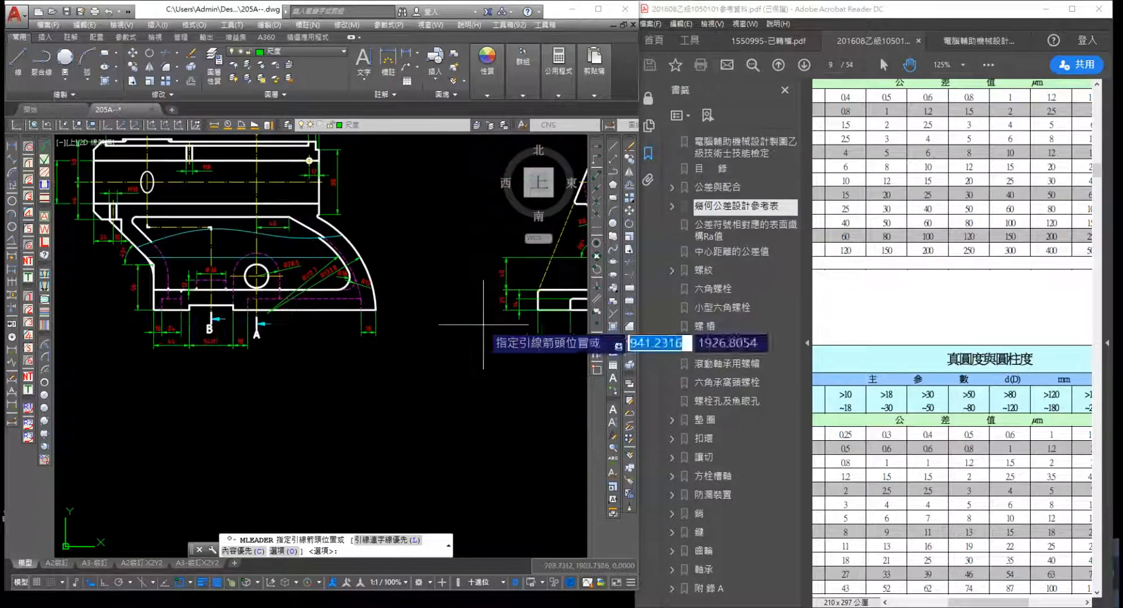
{"action": "scroll", "coordinate": [317, 315], "scroll_direction": "up", "scroll_amount": 4}
{"action": "middle_click_drag", "start_coordinate": [161, 418], "coordinate": [294, 334]}
{"action": "scroll", "coordinate": [286, 358], "scroll_direction": "down", "scroll_amount": 2}
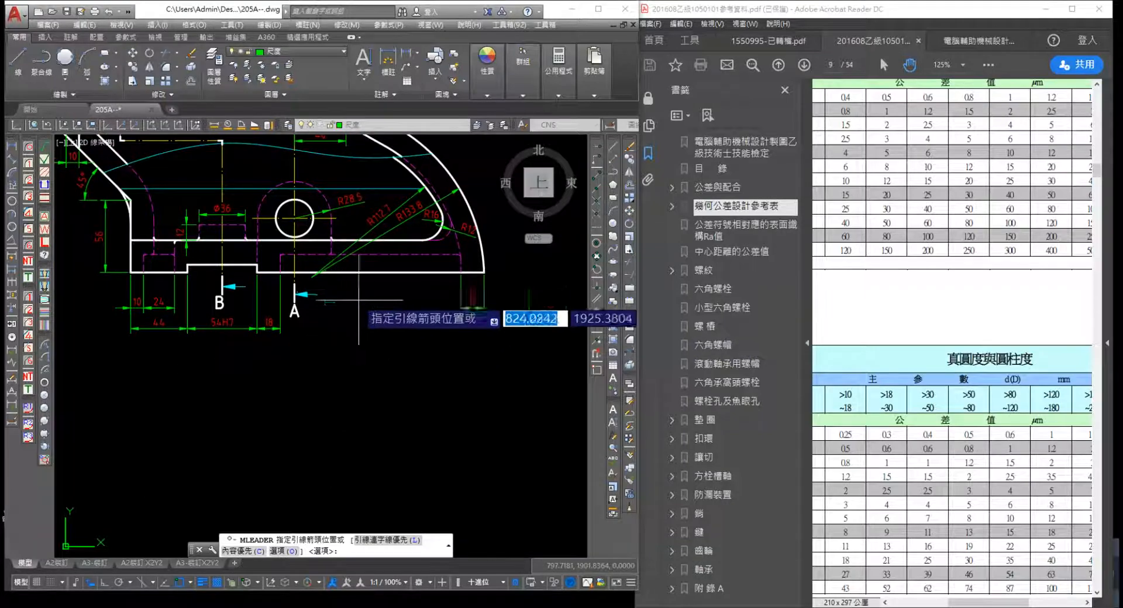
{"action": "scroll", "coordinate": [360, 301], "scroll_direction": "up", "scroll_amount": 2}
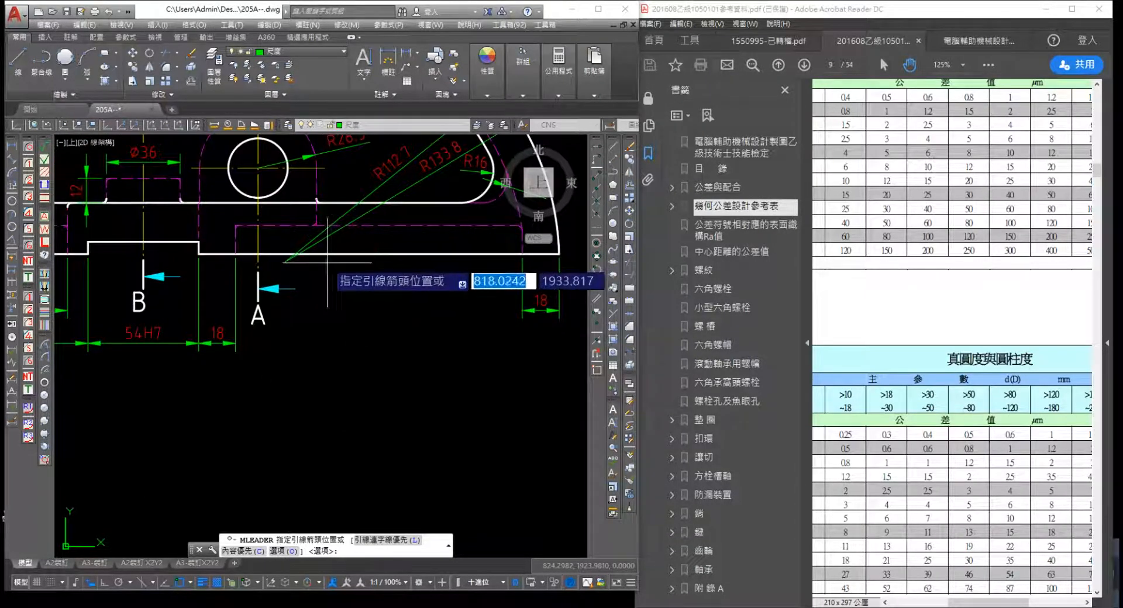
{"action": "right_click", "coordinate": [327, 261], "text": "shift"}
{"action": "left_click", "coordinate": [354, 519]}
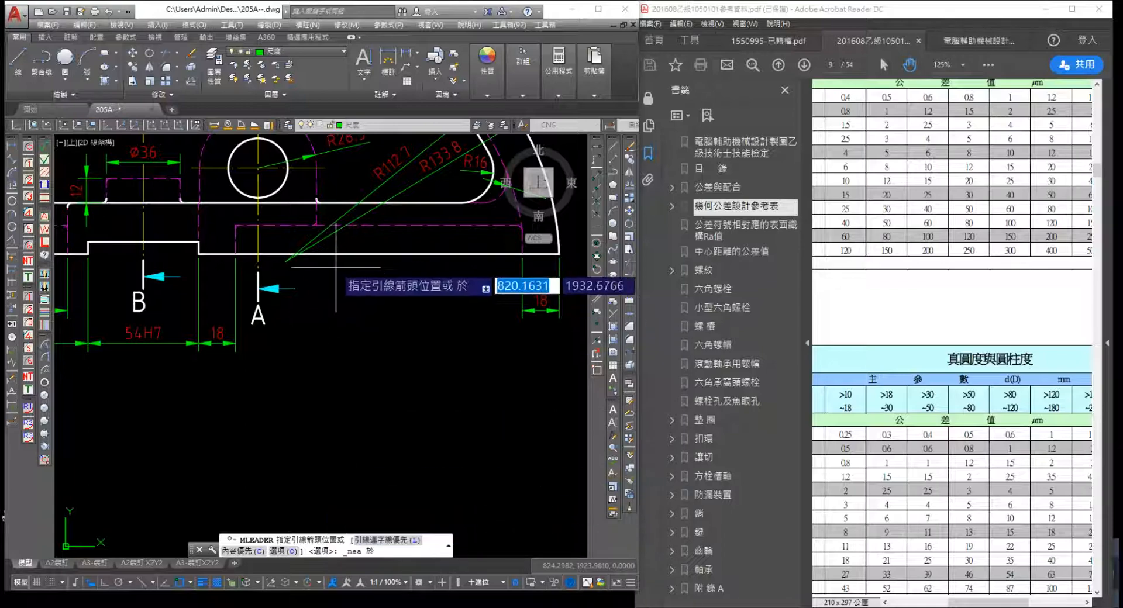
{"action": "left_click", "coordinate": [323, 256]}
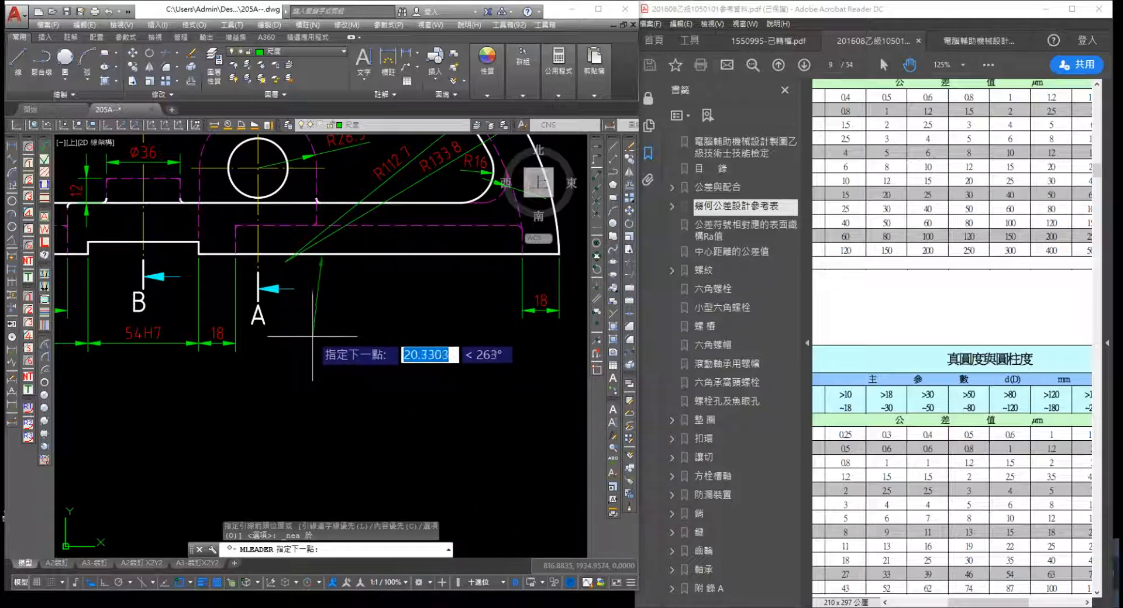
{"action": "key", "text": "F8"}
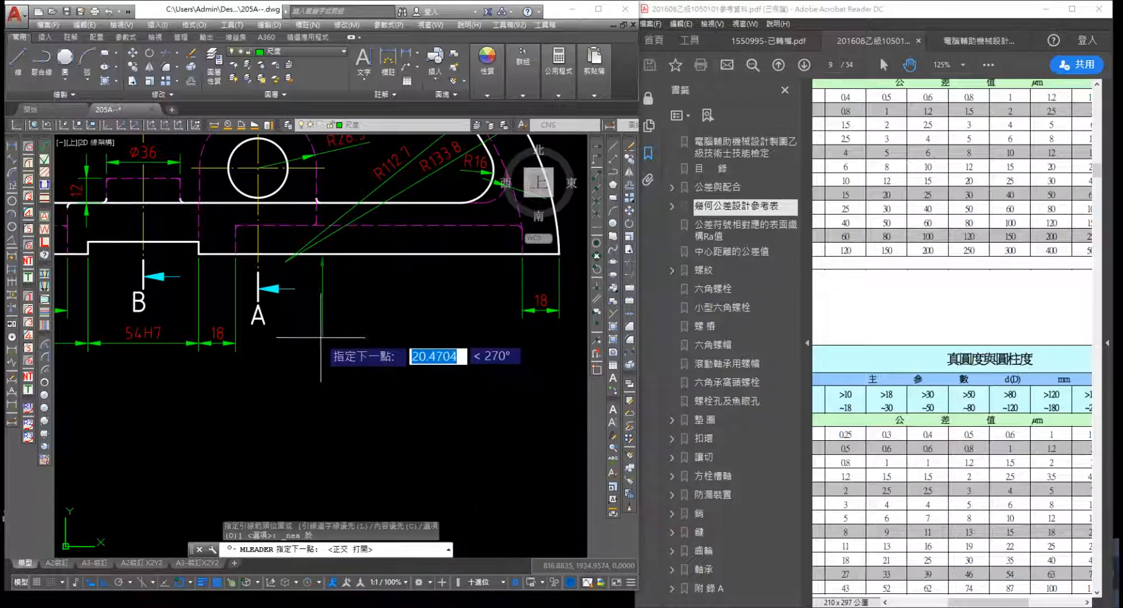
{"action": "left_click", "coordinate": [338, 336]}
{"action": "left_click", "coordinate": [350, 341]}
{"action": "key", "text": "Escape"}
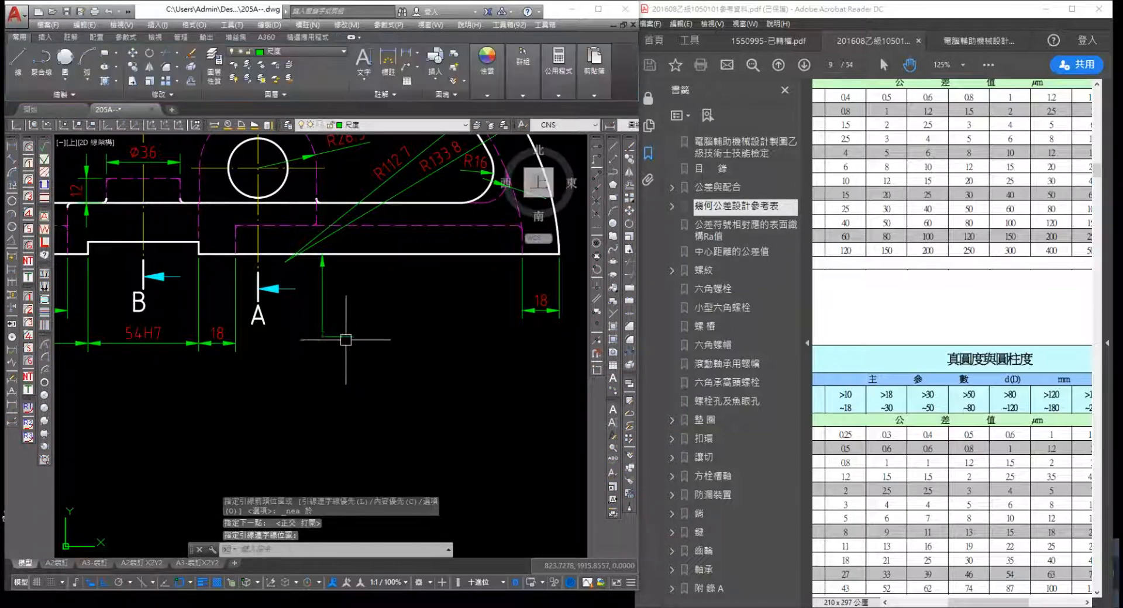
{"action": "left_click", "coordinate": [344, 337]}
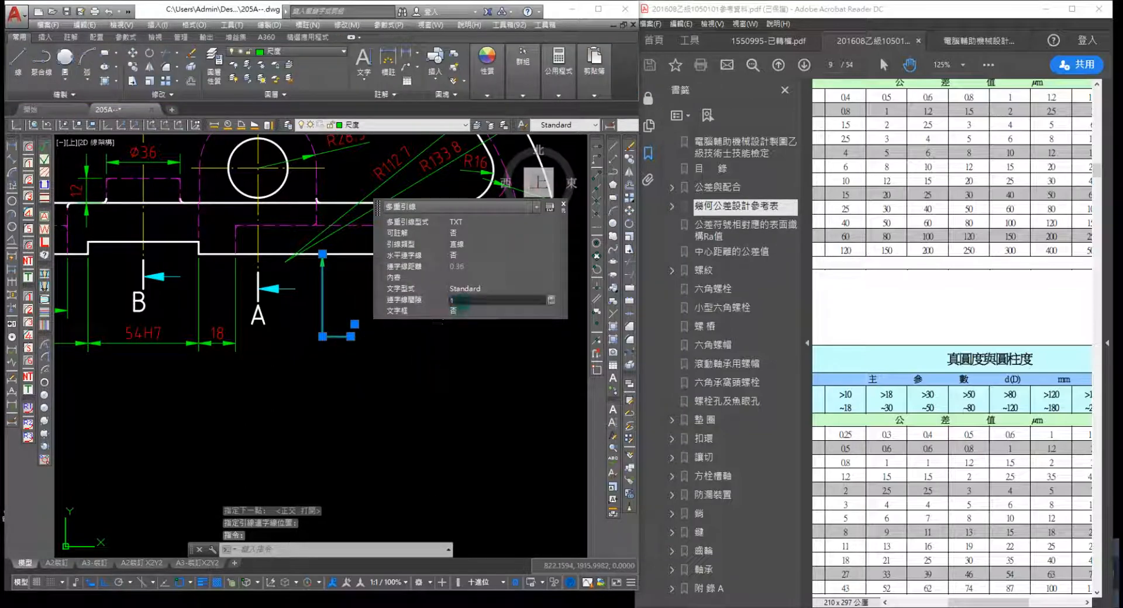
{"action": "key", "text": "Escape"}
{"action": "key", "text": "Escape"}
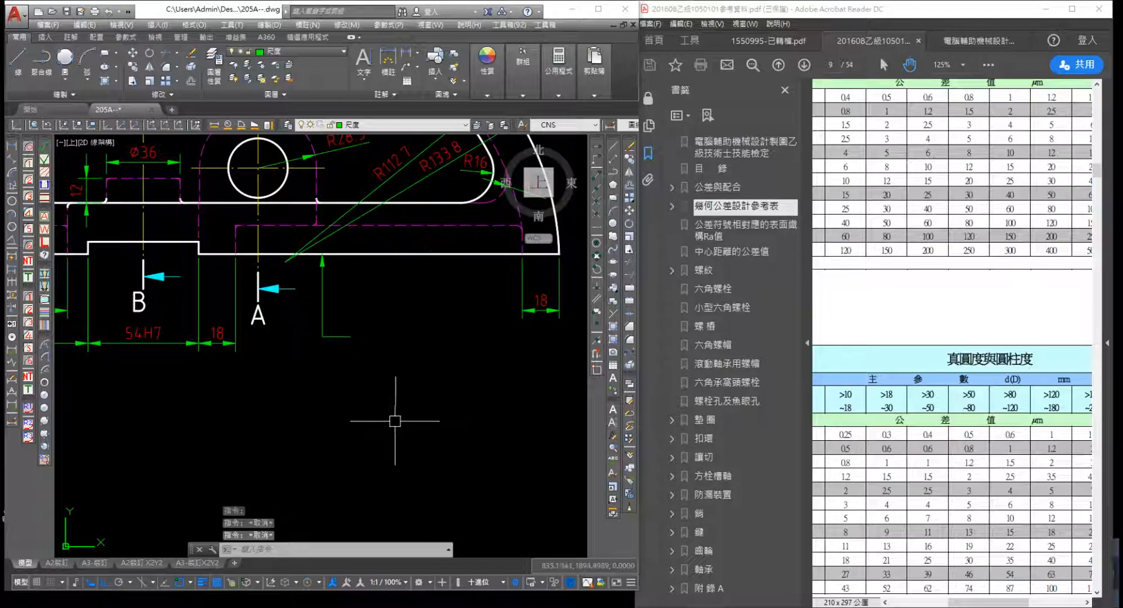
Examine the tolerance grades and length ranges in the PDF's straightness and flatness table
{"action": "scroll", "coordinate": [878, 329], "scroll_direction": "up", "scroll_amount": 3}
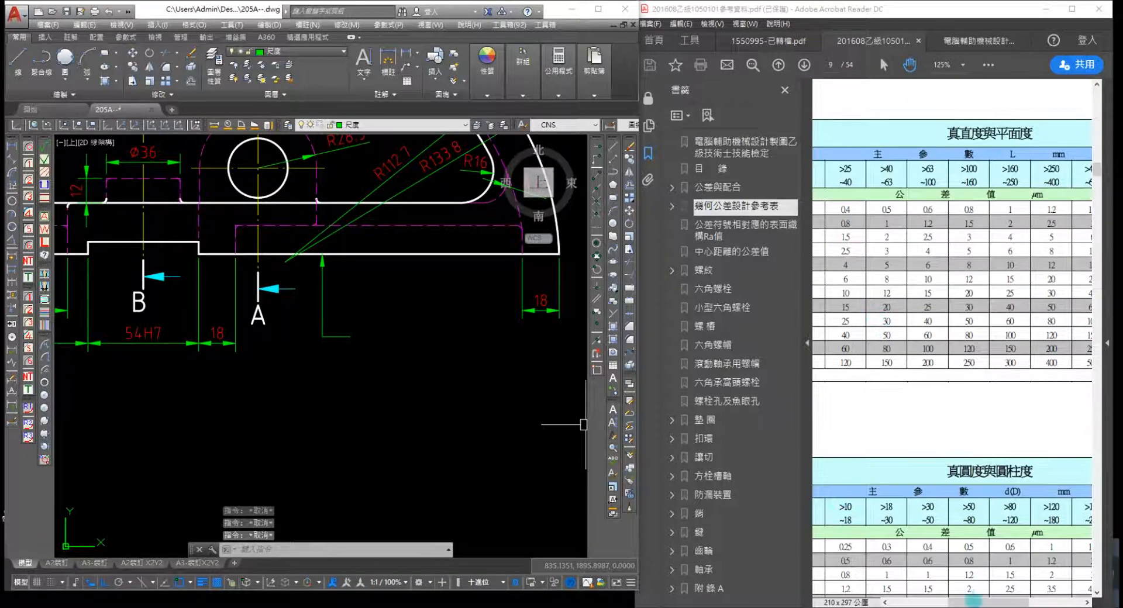
{"action": "left_click_drag", "start_coordinate": [985, 602], "coordinate": [948, 602]}
{"action": "scroll", "coordinate": [935, 437], "scroll_direction": "down", "scroll_amount": 3}
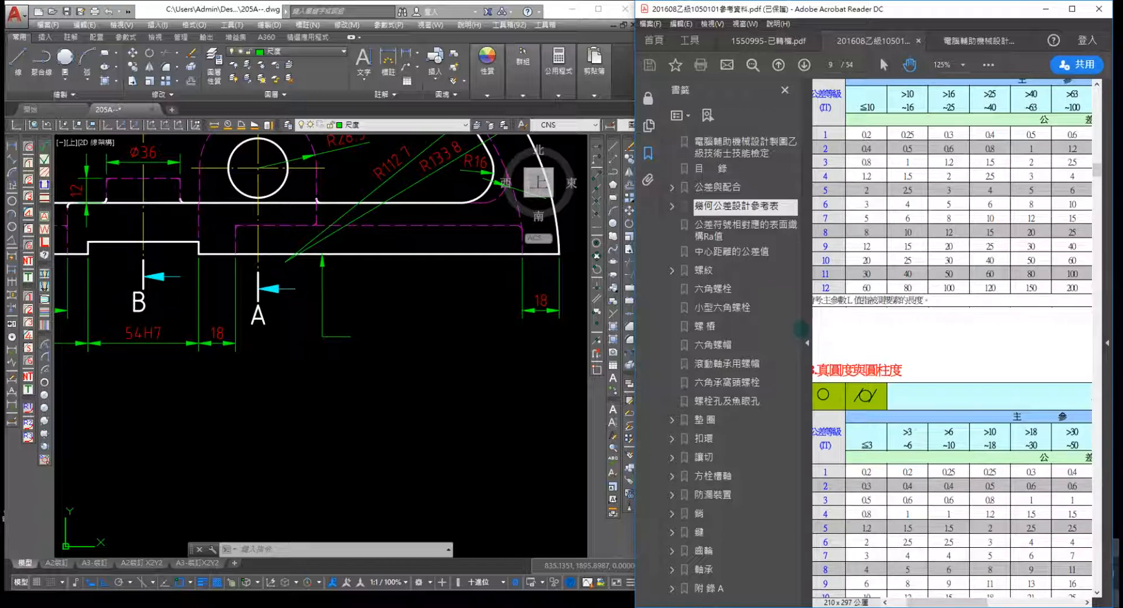
{"action": "left_click_drag", "start_coordinate": [758, 337], "coordinate": [761, 339]}
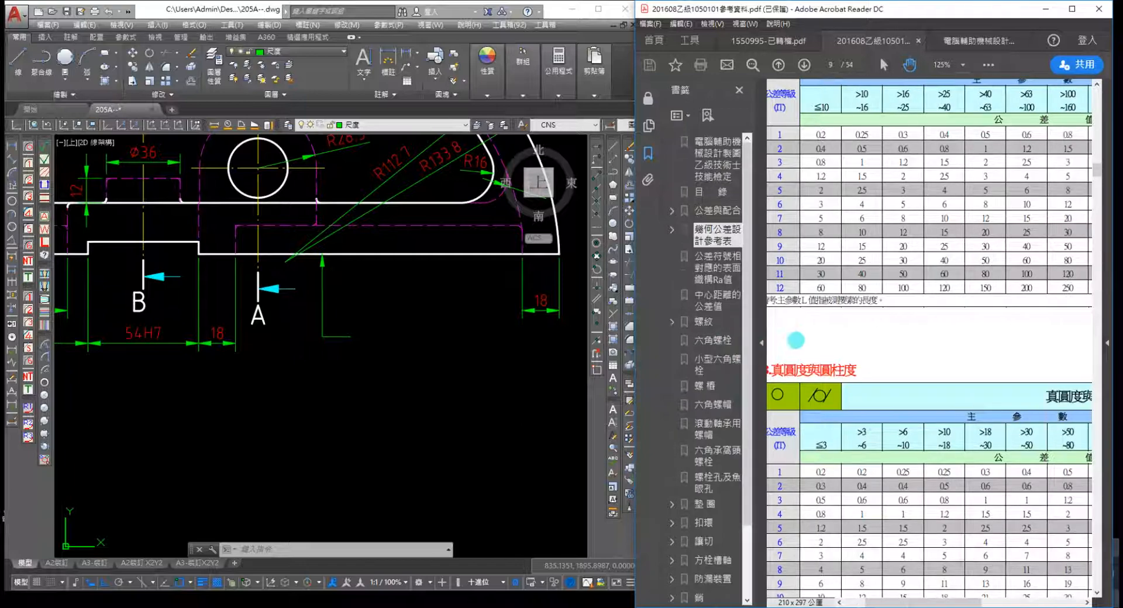
Examine the top view and its surroundings for missing dimensions, especially near the lower edge and the R4 corner
{"action": "scroll", "coordinate": [402, 345], "scroll_direction": "up", "scroll_amount": 3}
{"action": "scroll", "coordinate": [404, 356], "scroll_direction": "down", "scroll_amount": 7}
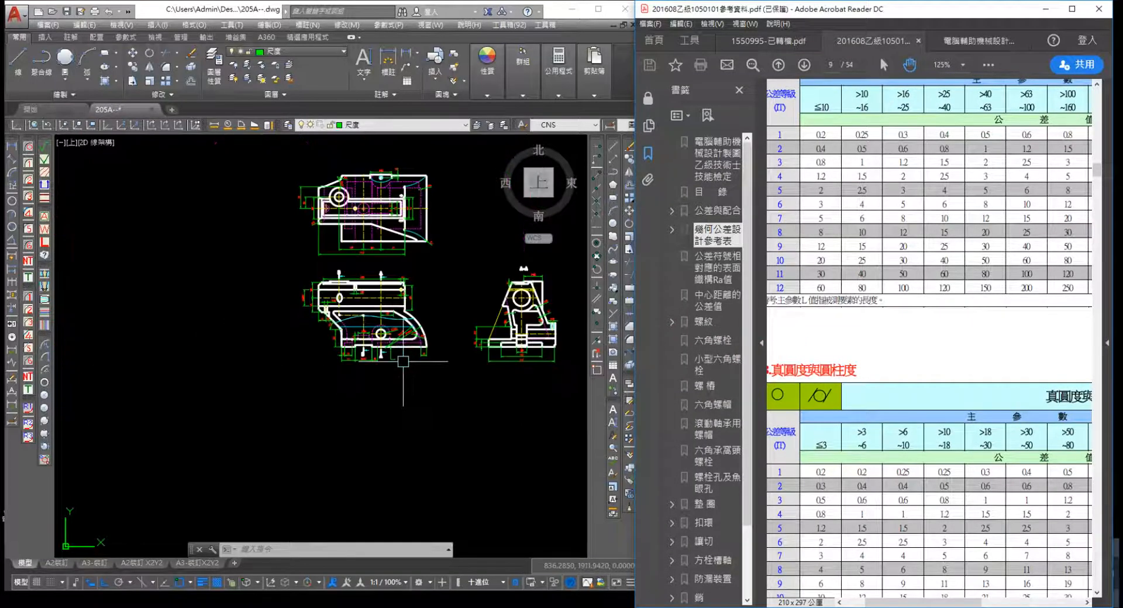
{"action": "scroll", "coordinate": [415, 226], "scroll_direction": "up", "scroll_amount": 2}
{"action": "left_click", "coordinate": [415, 227]}
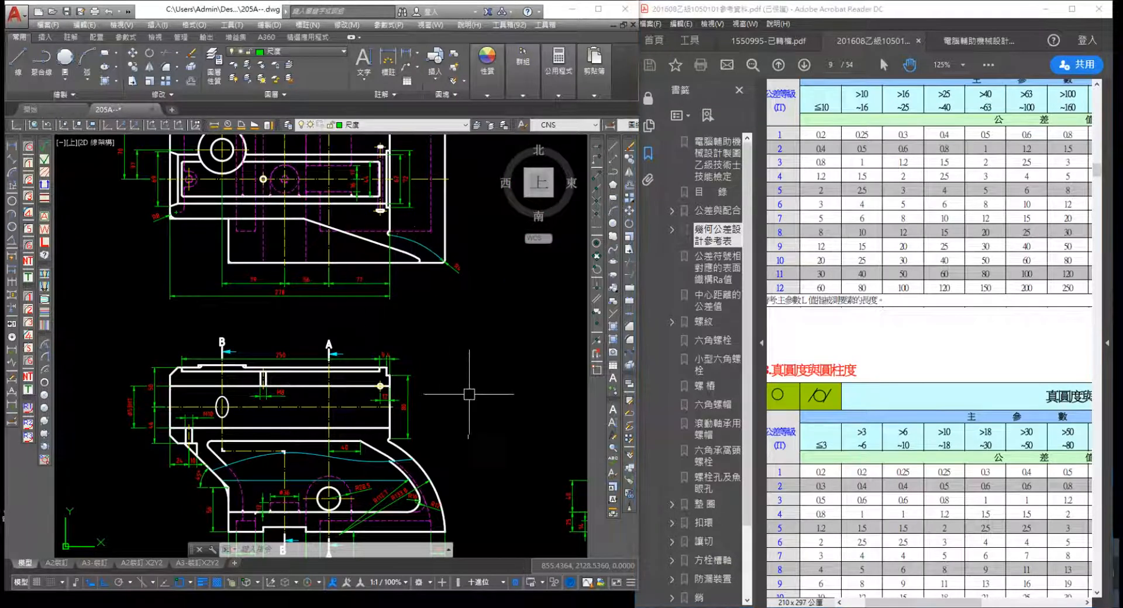
{"action": "middle_click_drag", "start_coordinate": [469, 394], "coordinate": [393, 347]}
{"action": "middle_click_drag", "start_coordinate": [338, 263], "coordinate": [356, 293]}
{"action": "scroll", "coordinate": [356, 293], "scroll_direction": "up", "scroll_amount": 3}
{"action": "middle_click_drag", "start_coordinate": [405, 320], "coordinate": [396, 401]}
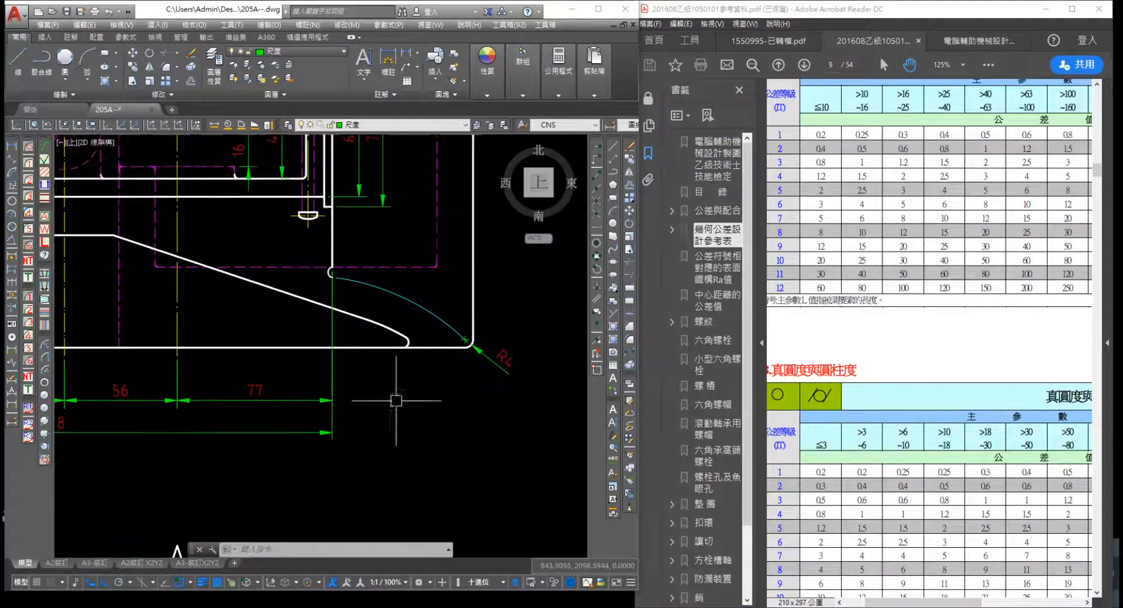
{"action": "middle_click_drag", "start_coordinate": [446, 430], "coordinate": [409, 278]}
{"action": "scroll", "coordinate": [404, 283], "scroll_direction": "down", "scroll_amount": 4}
{"action": "middle_click_drag", "start_coordinate": [492, 405], "coordinate": [496, 467]}
{"action": "scroll", "coordinate": [345, 325], "scroll_direction": "up", "scroll_amount": 3}
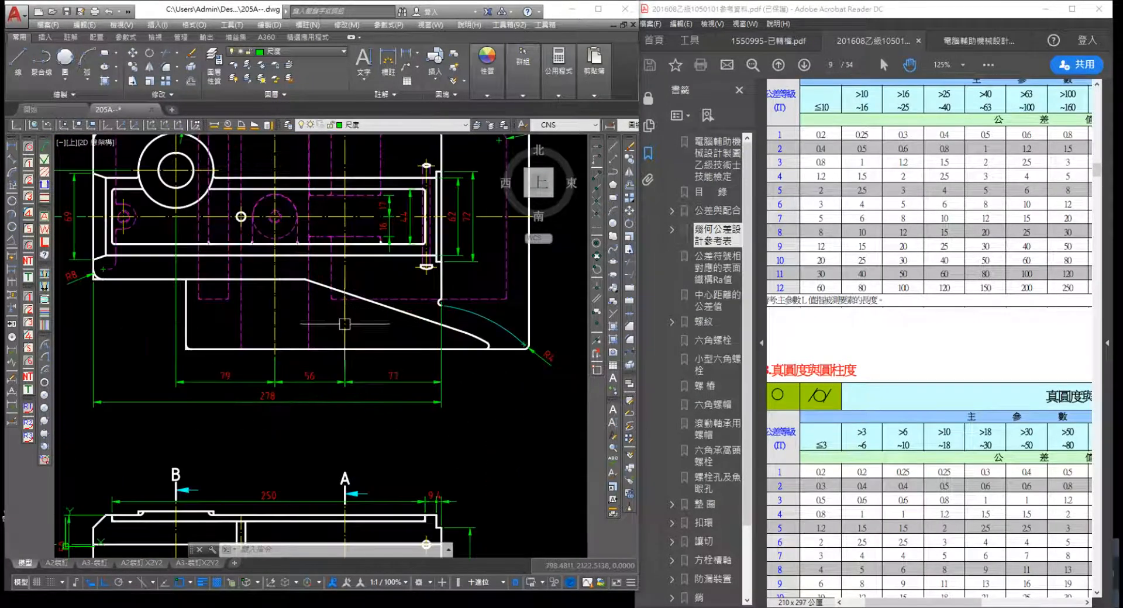
{"action": "mouse_move", "coordinate": [475, 394]}
{"action": "middle_mouse_down"}
{"action": "mouse_move", "coordinate": [424, 336]}
{"action": "mouse_move", "coordinate": [468, 380]}
{"action": "middle_mouse_up"}
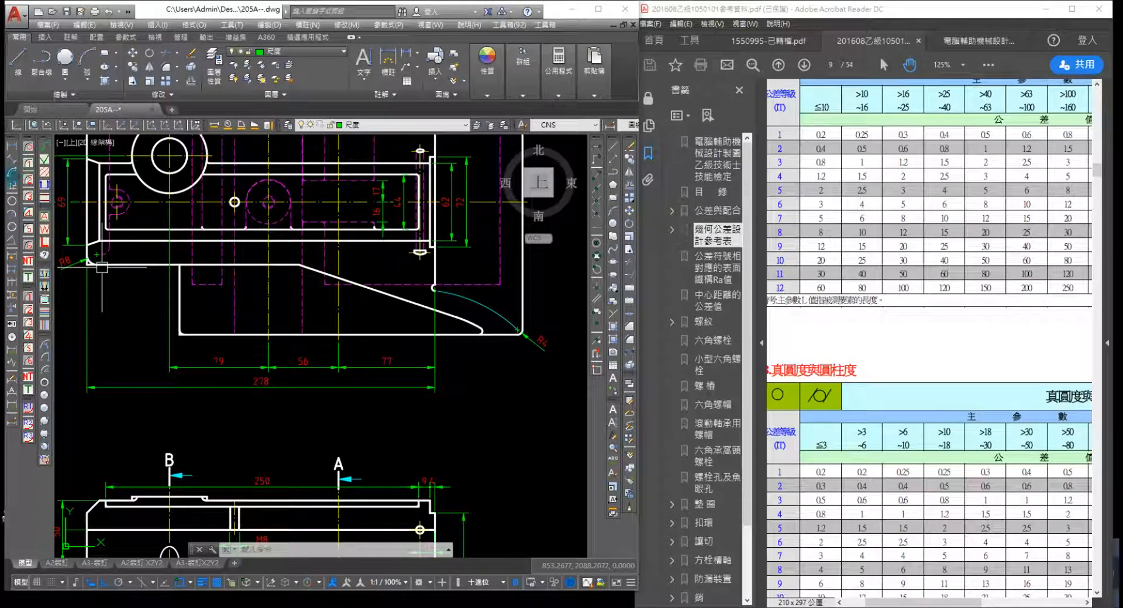
Continue the top view's 278 dimension to the base's outer vertical edge beside the R4 corner
{"action": "left_click", "coordinate": [12, 146]}
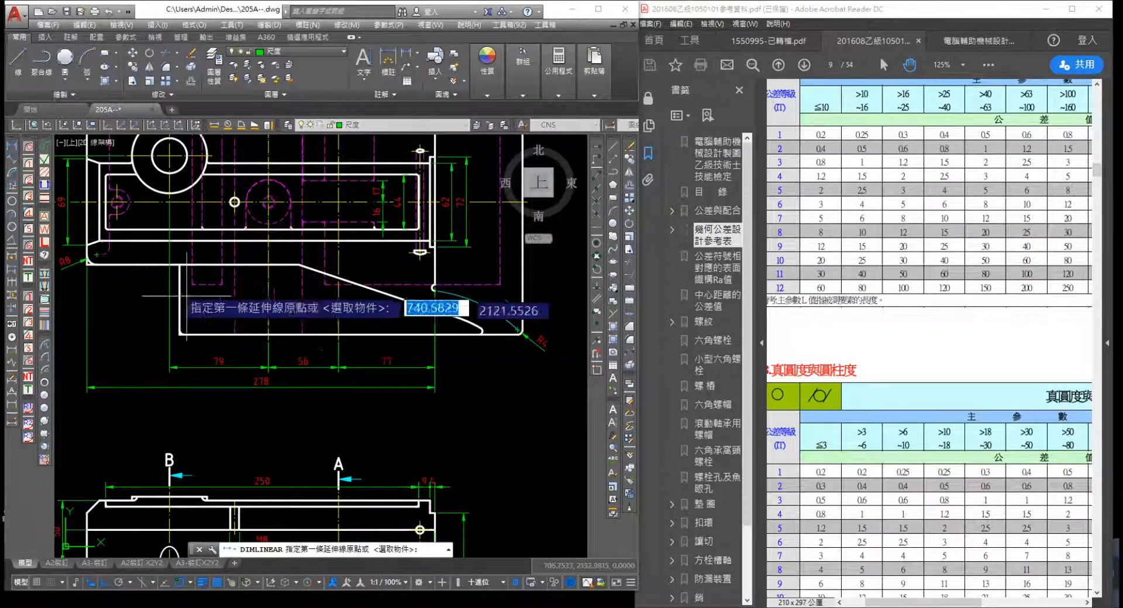
{"action": "left_click", "coordinate": [12, 283]}
{"action": "type", "text": "S"}
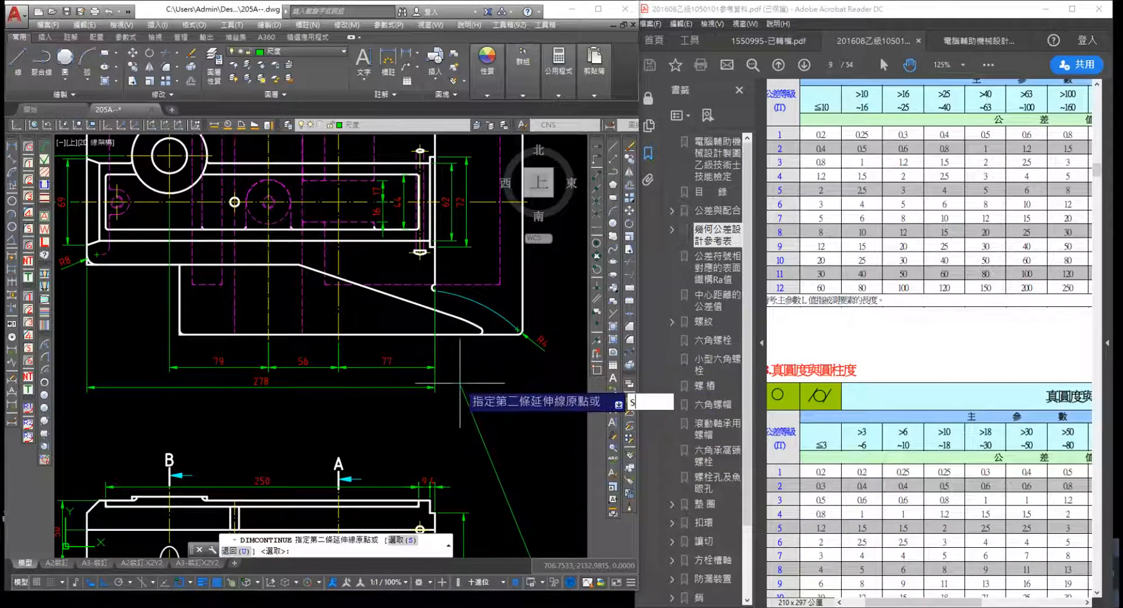
{"action": "key", "text": "Return"}
{"action": "left_click", "coordinate": [436, 387]}
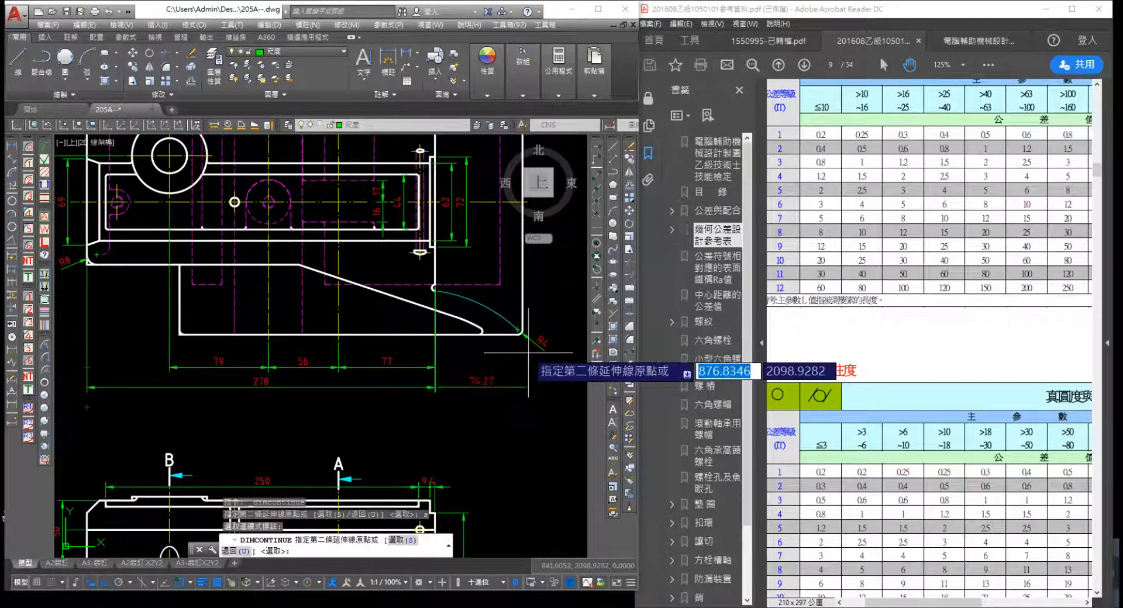
{"action": "scroll", "coordinate": [530, 352], "scroll_direction": "up", "scroll_amount": 6}
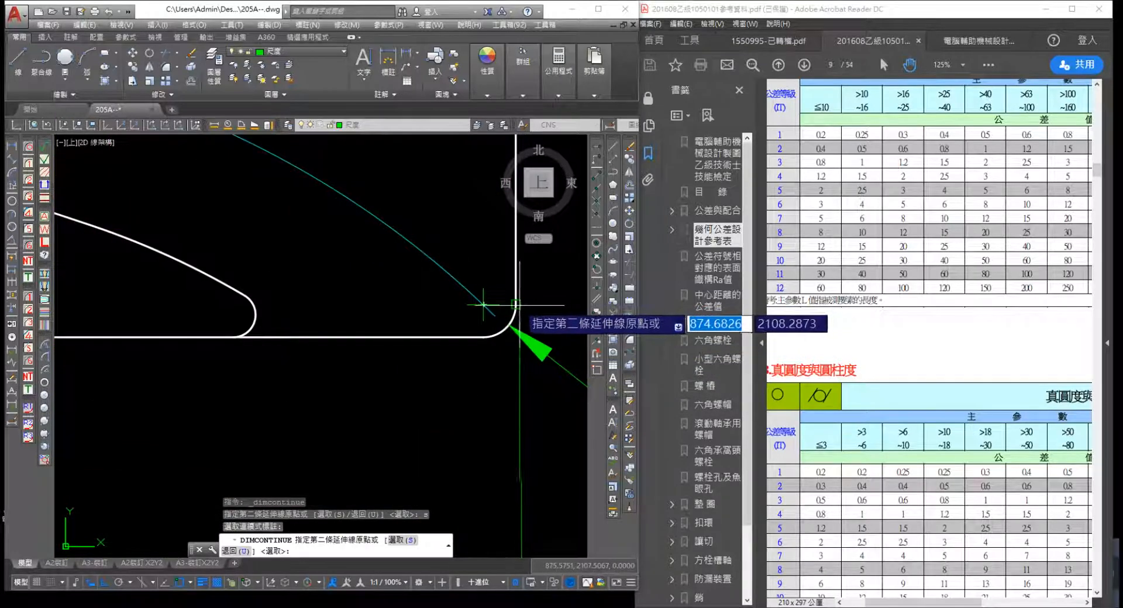
{"action": "scroll", "coordinate": [489, 374], "scroll_direction": "down", "scroll_amount": 4}
{"action": "key", "text": "Escape"}
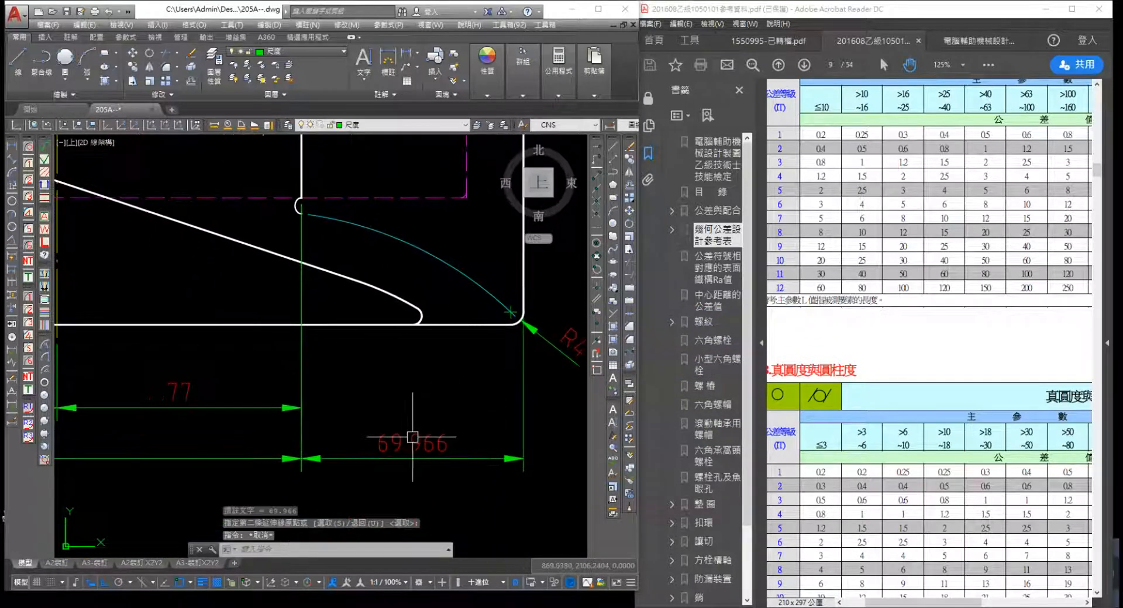
Set the precision of the new dimension beside the 278 dimension to 0 decimal places
{"action": "middle_click_drag", "start_coordinate": [412, 437], "coordinate": [532, 362]}
{"action": "left_click", "coordinate": [516, 361]}
{"action": "right_click", "coordinate": [517, 361]}
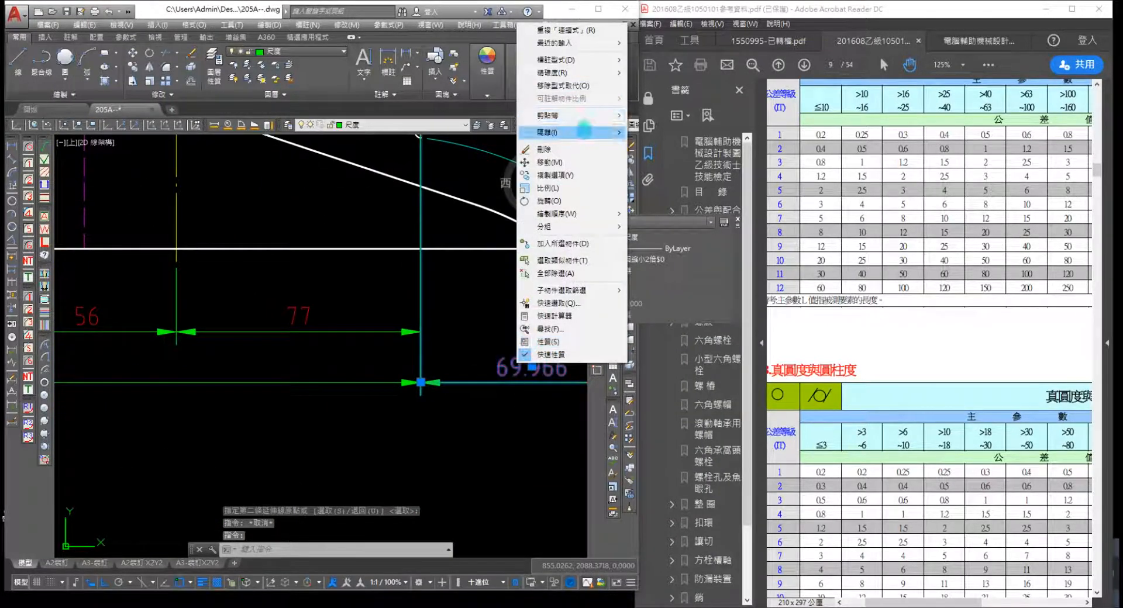
{"action": "left_click", "coordinate": [650, 74]}
{"action": "scroll", "coordinate": [464, 306], "scroll_direction": "down", "scroll_amount": 4}
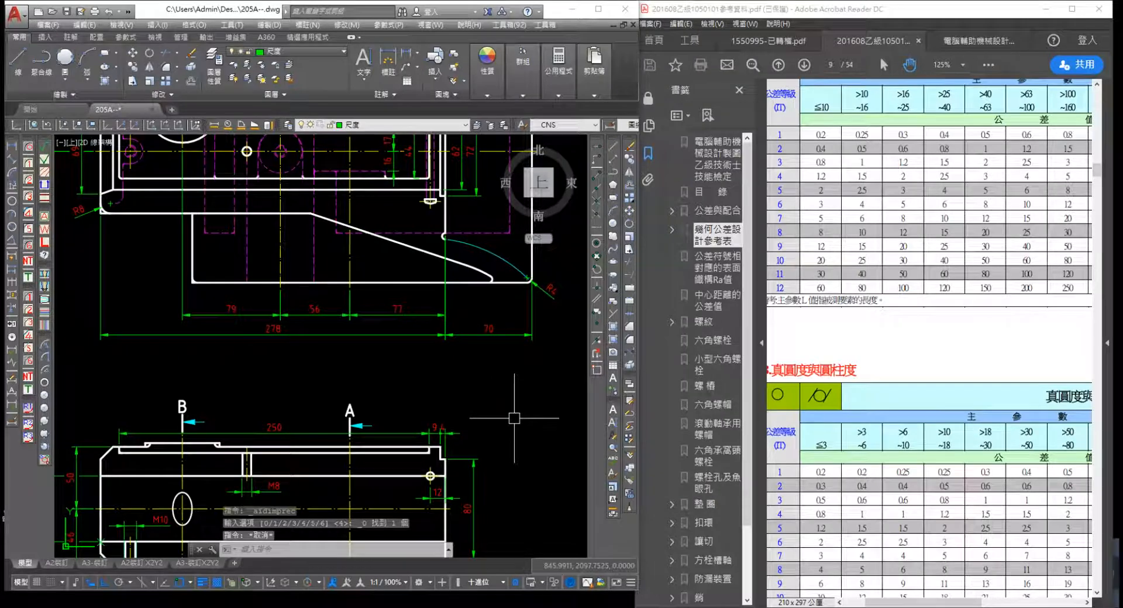
Check the longer length ranges of the PDF's straightness and flatness table against the front view's bottom edge
{"action": "mouse_move", "coordinate": [537, 485]}
{"action": "middle_mouse_down"}
{"action": "mouse_move", "coordinate": [541, 437]}
{"action": "mouse_move", "coordinate": [506, 356]}
{"action": "mouse_move", "coordinate": [485, 243]}
{"action": "middle_mouse_up"}
{"action": "scroll", "coordinate": [496, 381], "scroll_direction": "down", "scroll_amount": 2}
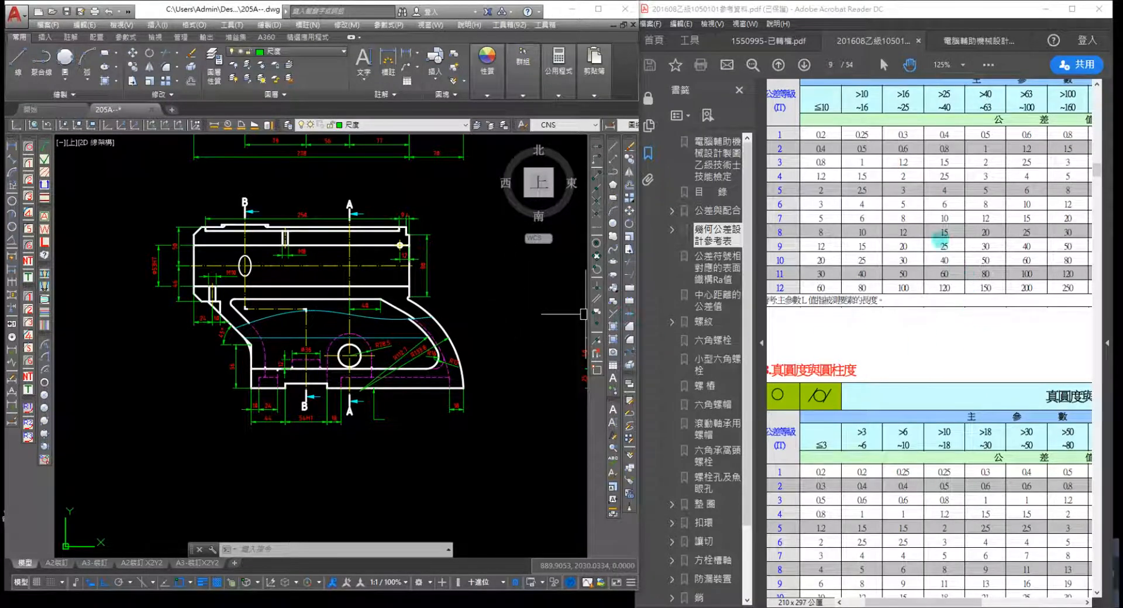
{"action": "scroll", "coordinate": [938, 240], "scroll_direction": "up", "scroll_amount": 1}
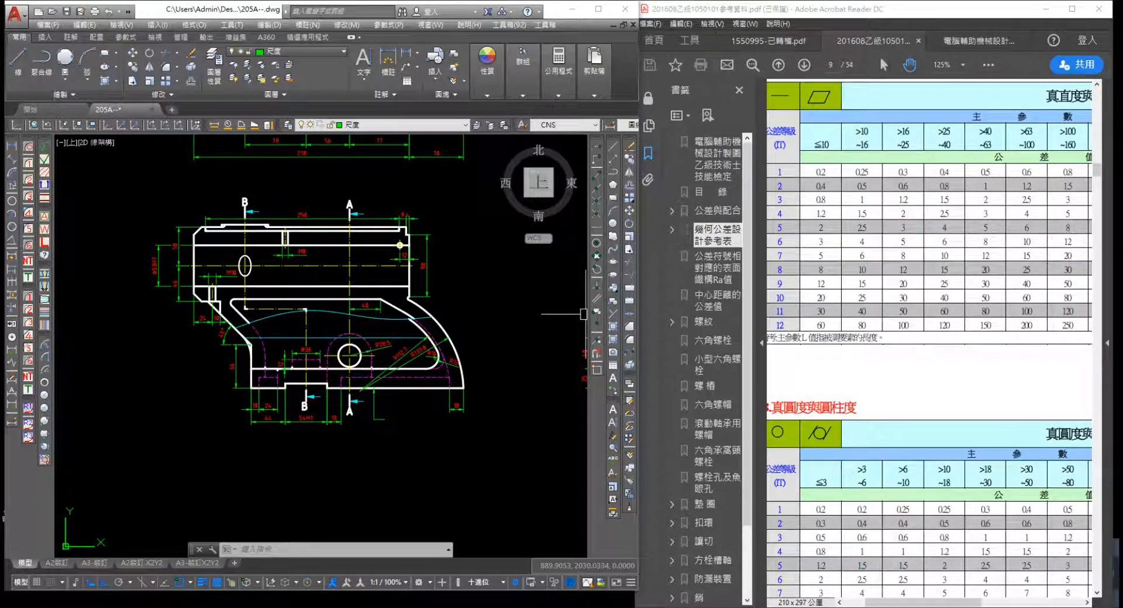
{"action": "left_click_drag", "start_coordinate": [924, 603], "coordinate": [985, 602]}
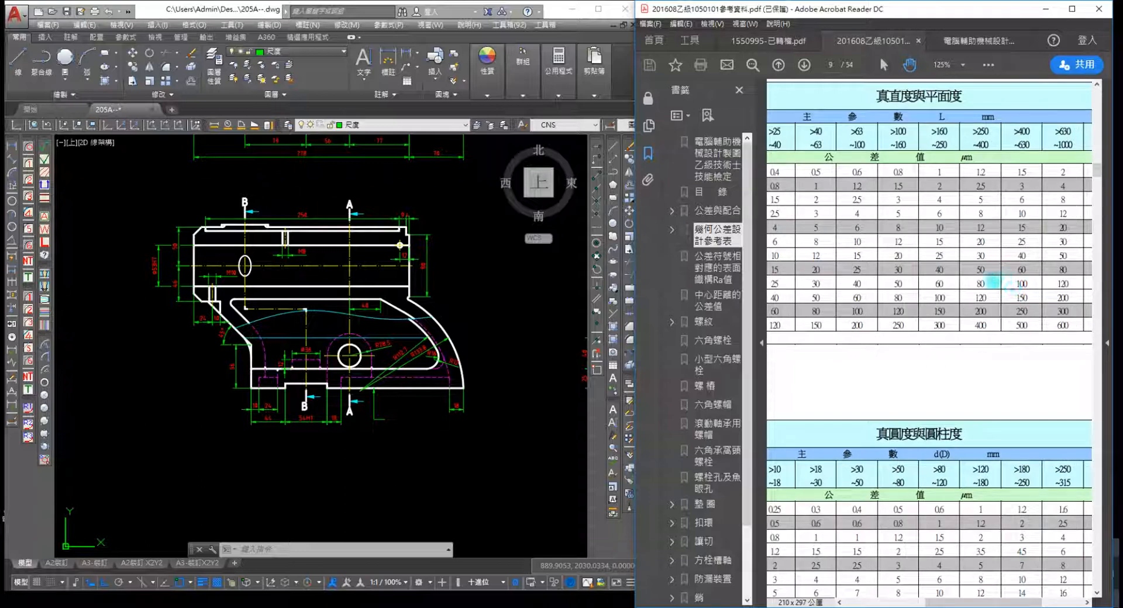
Attach a flatness tolerance frame of 0.05 to the landing of the leader under the front view's bottom edge
{"action": "left_click", "coordinate": [392, 443]}
{"action": "key", "text": "Escape"}
{"action": "key", "text": "Escape"}
{"action": "key", "text": "Escape"}
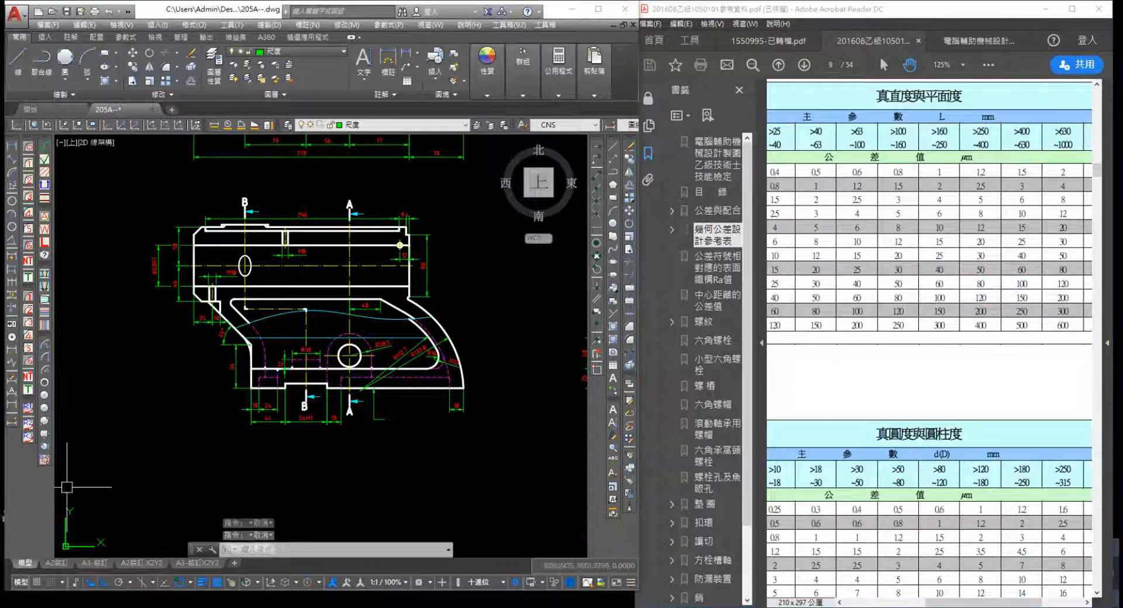
{"action": "left_click", "coordinate": [12, 326]}
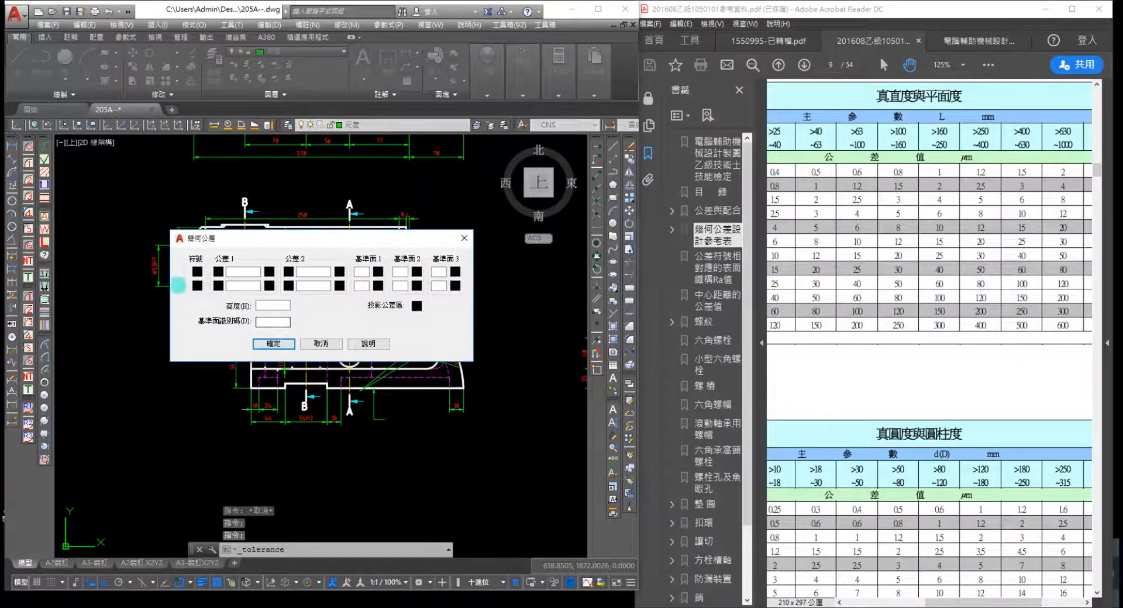
{"action": "left_click", "coordinate": [197, 271]}
{"action": "left_click", "coordinate": [304, 301]}
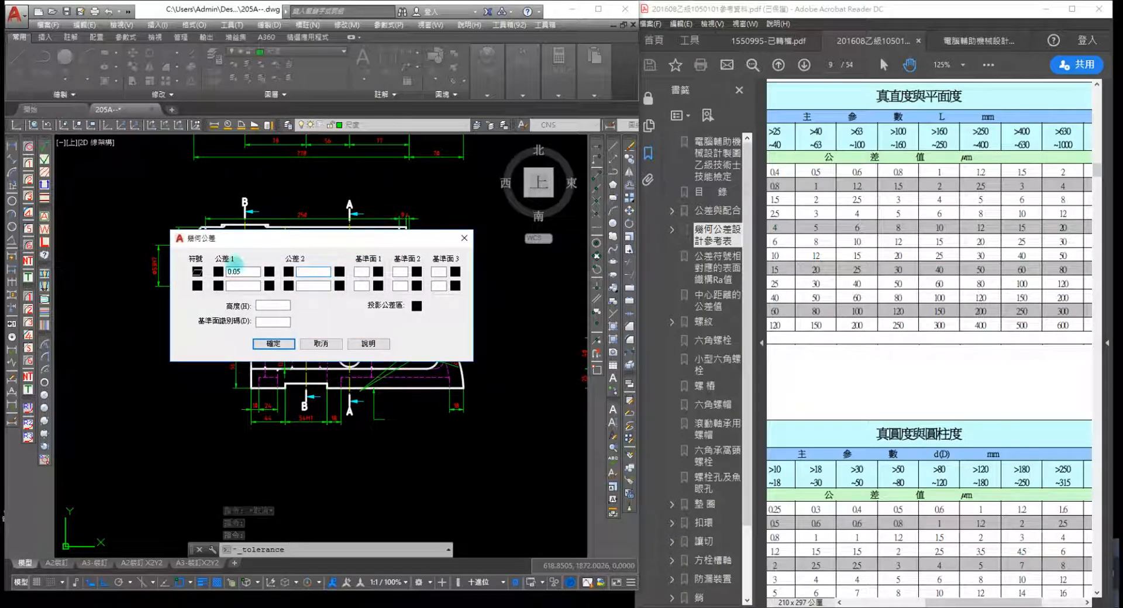
{"action": "left_click", "coordinate": [274, 343]}
{"action": "scroll", "coordinate": [365, 374], "scroll_direction": "up", "scroll_amount": 3}
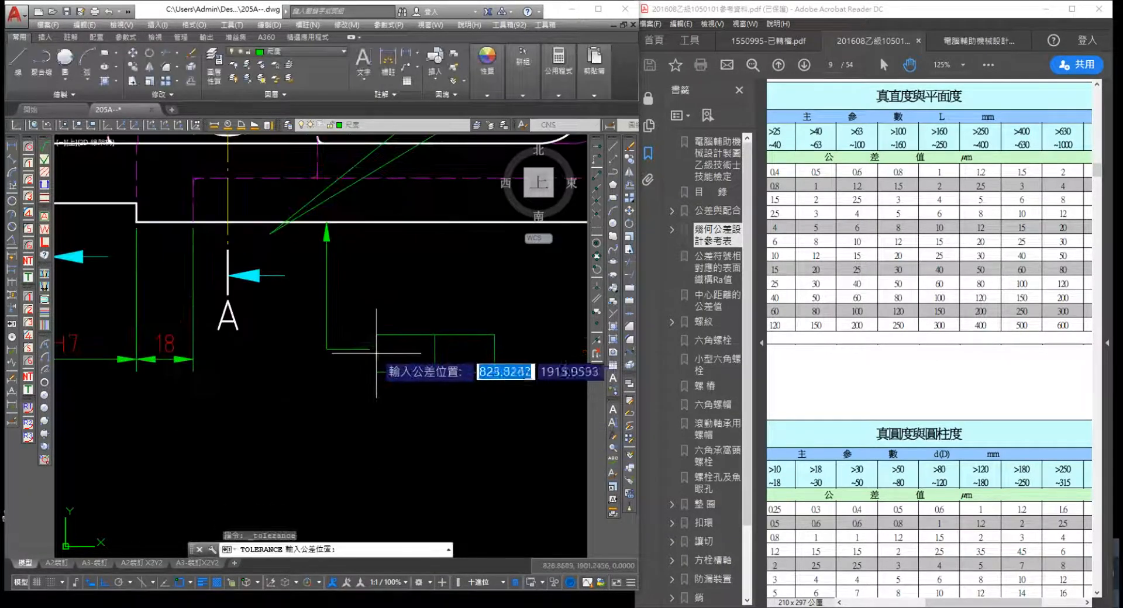
{"action": "left_click", "coordinate": [370, 348]}
{"action": "key", "text": "Escape"}
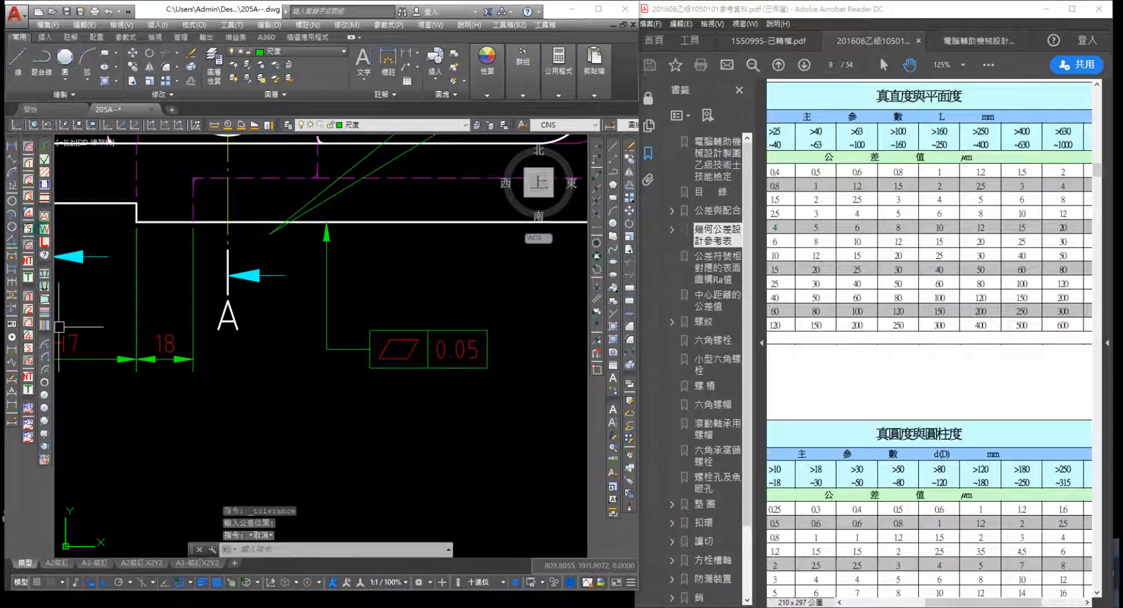
Insert datum symbol BASE1003 with letter A on the upper edge of the 0.05 flatness frame
{"action": "left_click", "coordinate": [45, 217]}
{"action": "left_click", "coordinate": [383, 235]}
{"action": "left_click", "coordinate": [373, 383]}
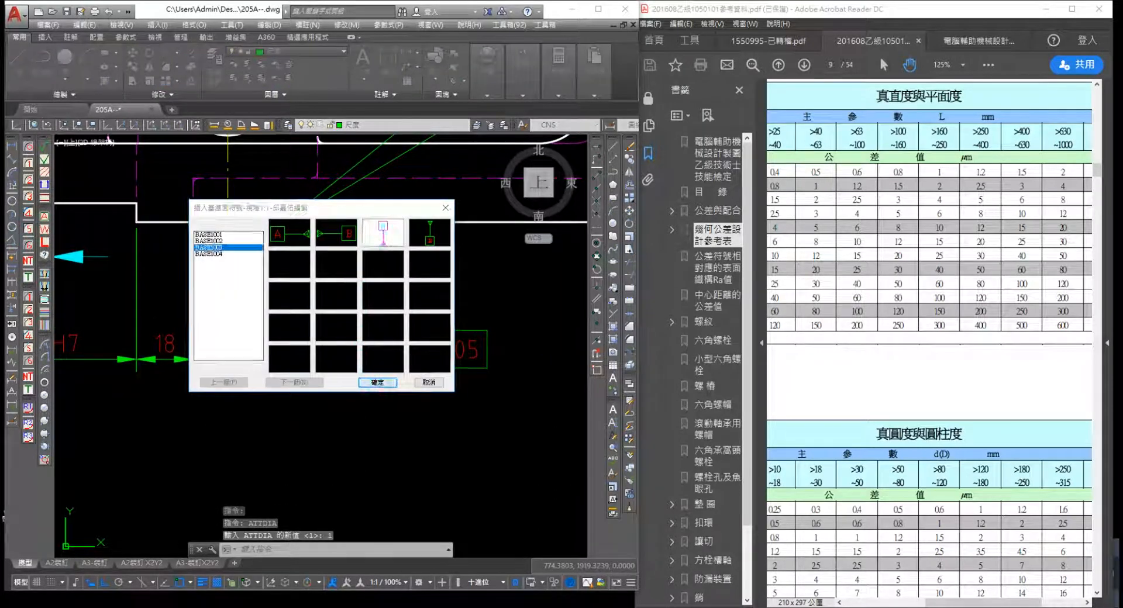
{"action": "left_click", "coordinate": [404, 349]}
{"action": "key", "text": "Return"}
{"action": "key", "text": "Return"}
{"action": "key", "text": "Return"}
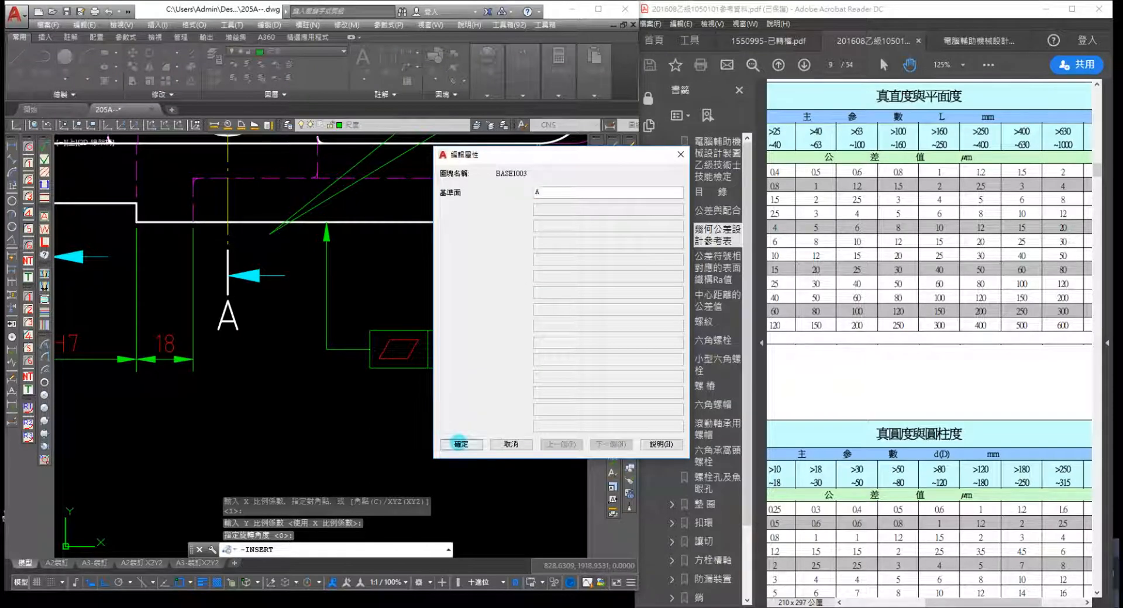
{"action": "left_click", "coordinate": [460, 444]}
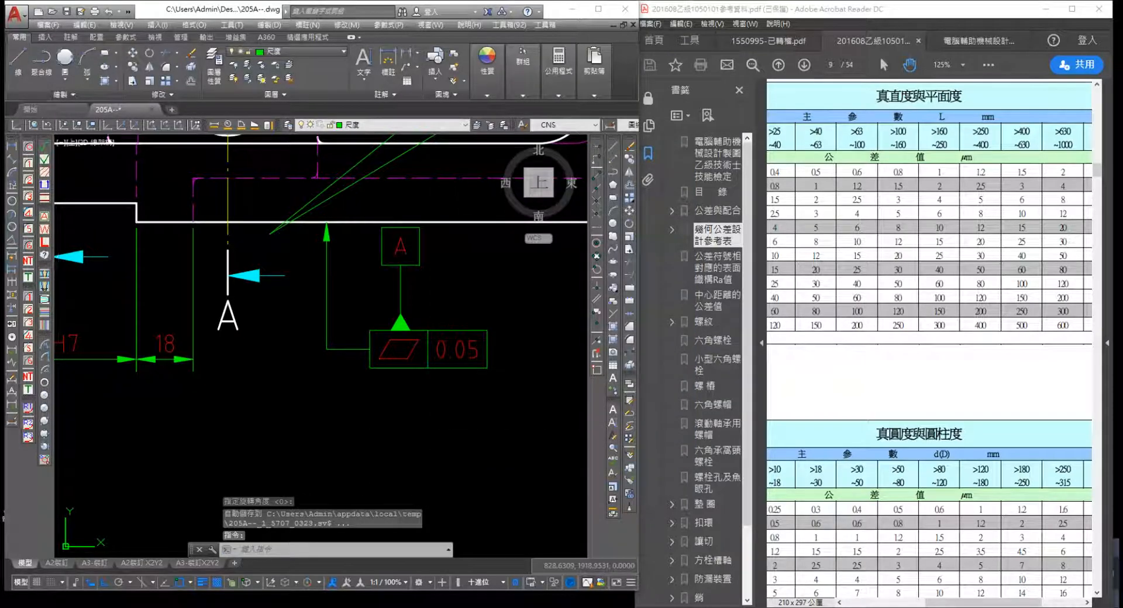
Insert surface finish symbol 1去屑A with value x on the flatness frame's upper edge, beside the datum A symbol
{"action": "left_click", "coordinate": [44, 159]}
{"action": "left_click", "coordinate": [430, 360]}
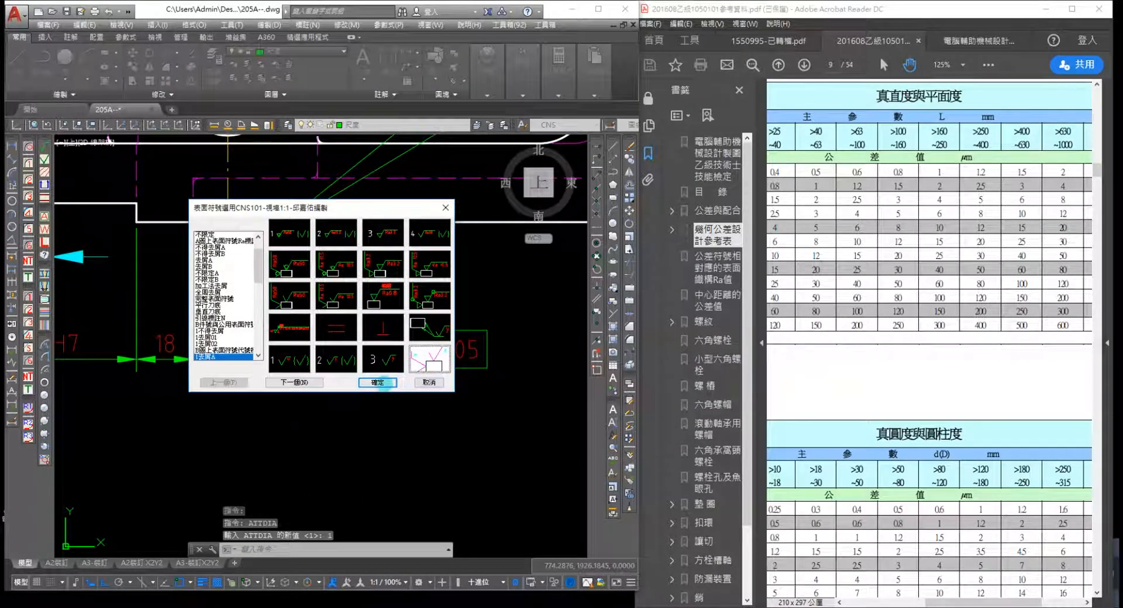
{"action": "left_click", "coordinate": [377, 384]}
{"action": "left_click", "coordinate": [445, 329]}
{"action": "left_click", "coordinate": [505, 328]}
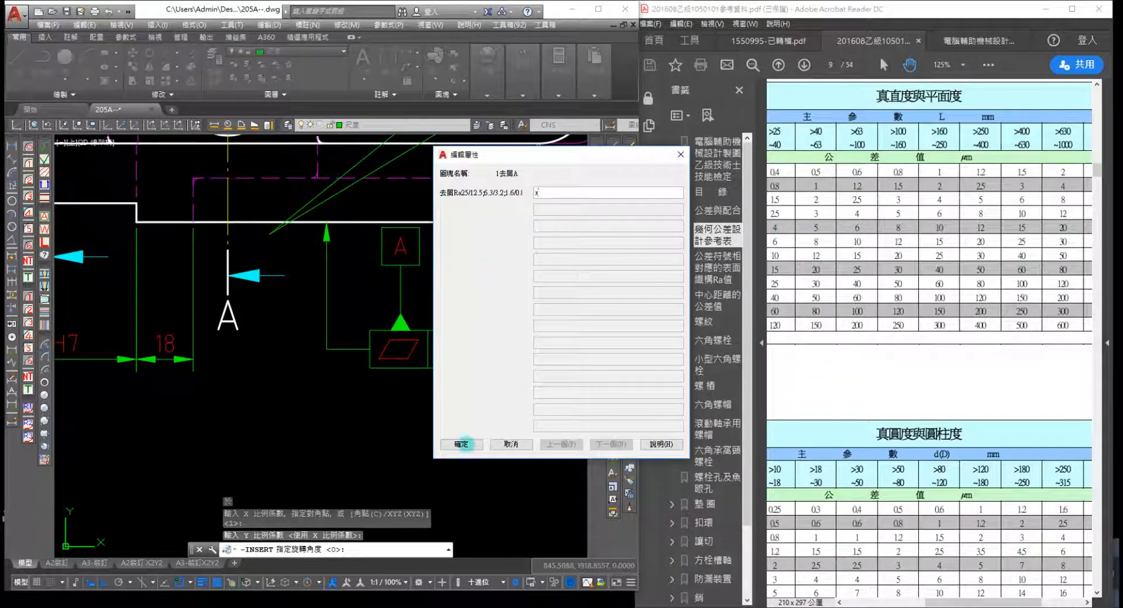
{"action": "left_click", "coordinate": [466, 444]}
{"action": "key", "text": "Escape"}
{"action": "key", "text": "Escape"}
Draw a short vertical line downward from the junction of the 44 and 54H7 dimensions under the front view
{"action": "scroll", "coordinate": [438, 455], "scroll_direction": "down", "scroll_amount": 4}
{"action": "middle_click_drag", "start_coordinate": [400, 440], "coordinate": [456, 436]}
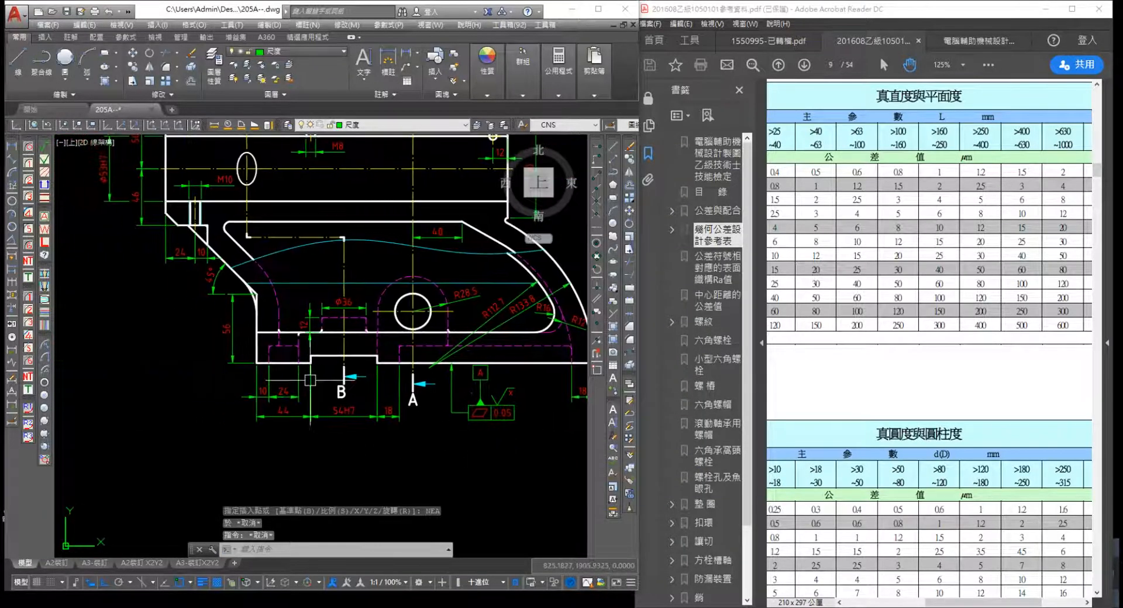
{"action": "mouse_move", "coordinate": [311, 381]}
{"action": "middle_mouse_down"}
{"action": "mouse_move", "coordinate": [310, 321]}
{"action": "mouse_move", "coordinate": [265, 169]}
{"action": "middle_mouse_up"}
{"action": "scroll", "coordinate": [301, 319], "scroll_direction": "up", "scroll_amount": 4}
{"action": "type", "text": "l"}
{"action": "key", "text": "Return"}
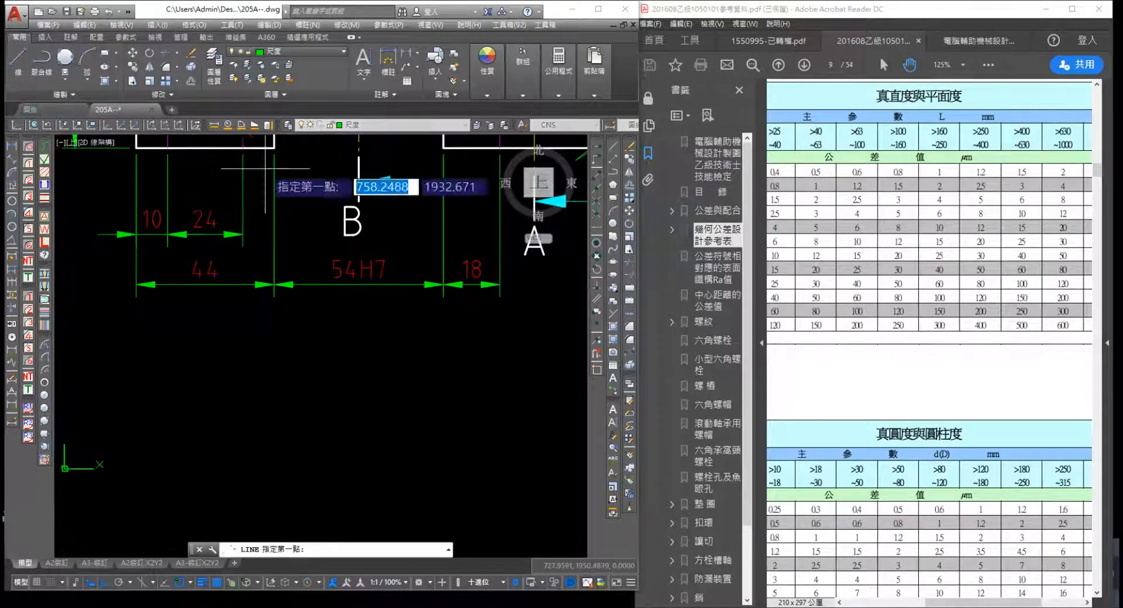
{"action": "left_click", "coordinate": [273, 285]}
{"action": "left_click", "coordinate": [291, 354]}
{"action": "key", "text": "Escape"}
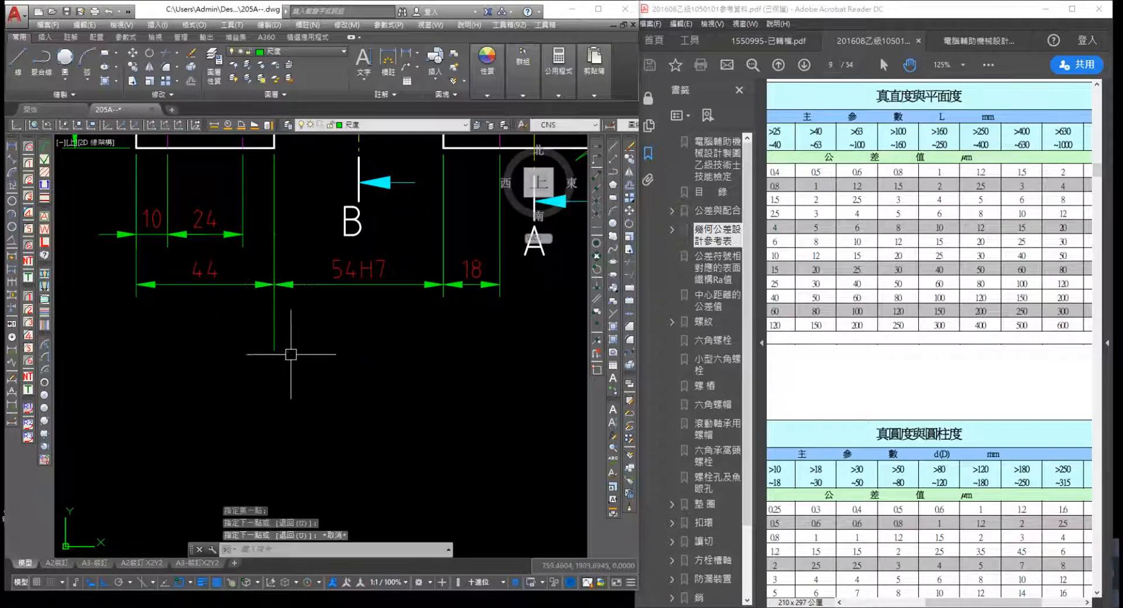
Insert datum symbol BASE1002 with letter B on the line extended below the start of the 54H7 dimension
{"action": "left_click", "coordinate": [43, 215]}
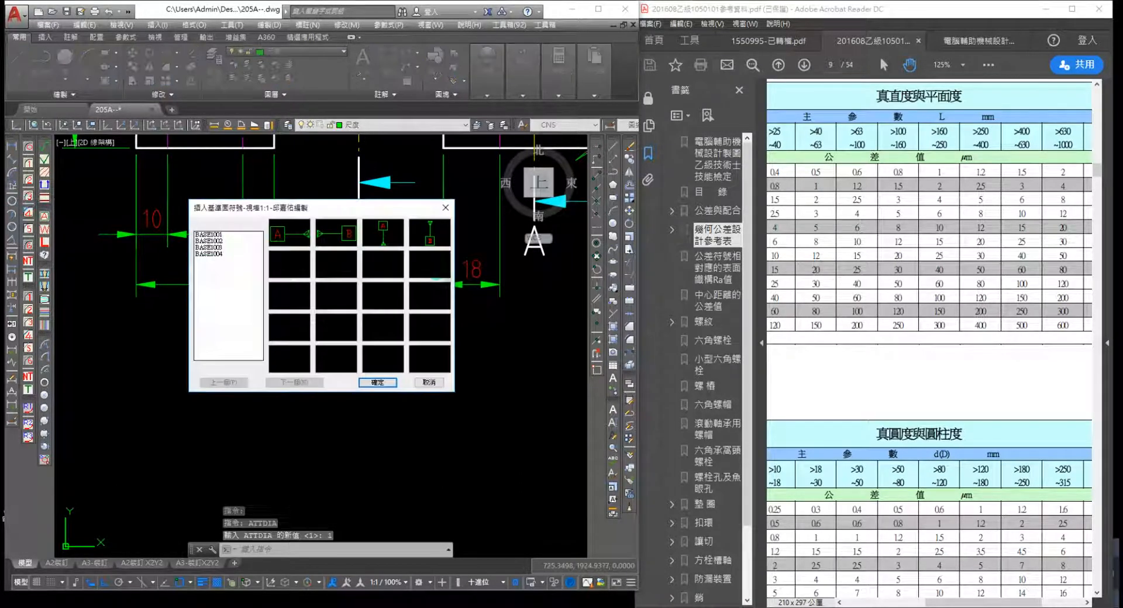
{"action": "left_click", "coordinate": [337, 243]}
{"action": "left_click", "coordinate": [377, 383]}
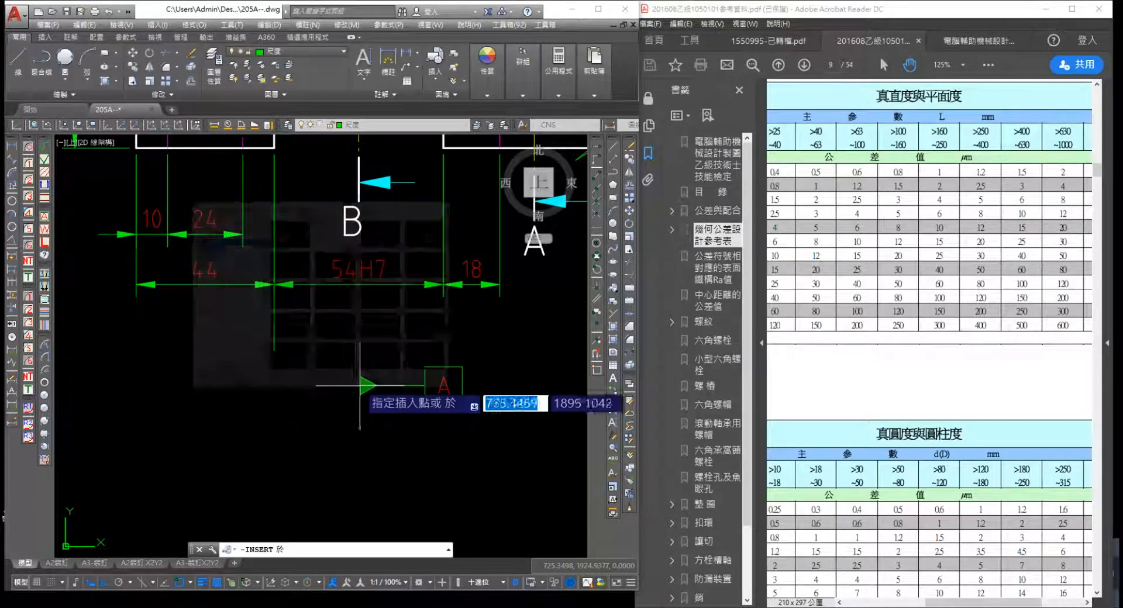
{"action": "left_click", "coordinate": [438, 351]}
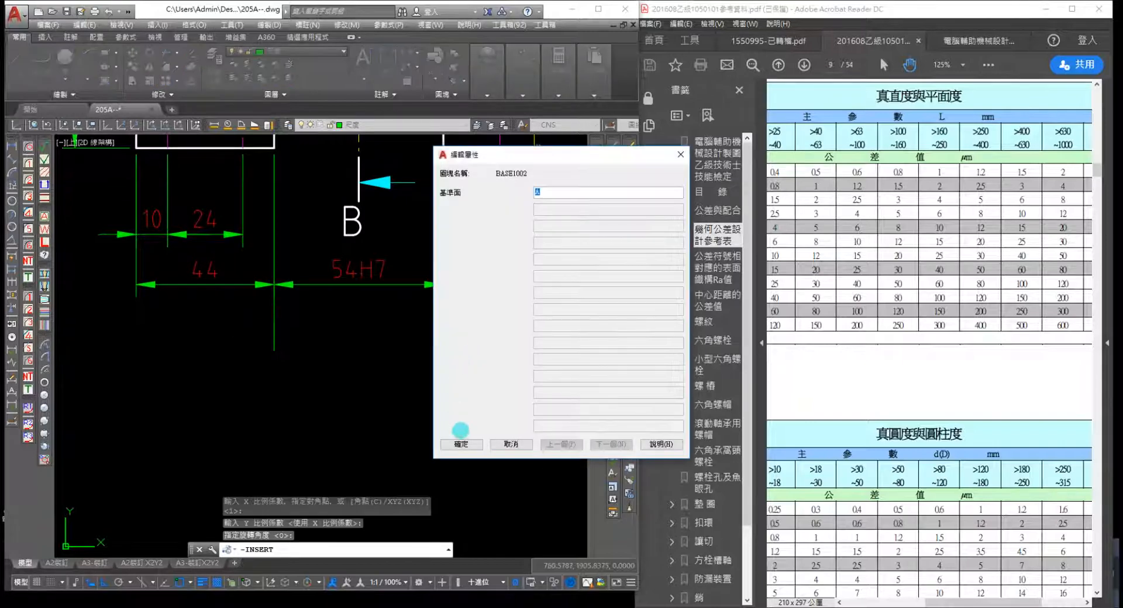
{"action": "left_click", "coordinate": [462, 445]}
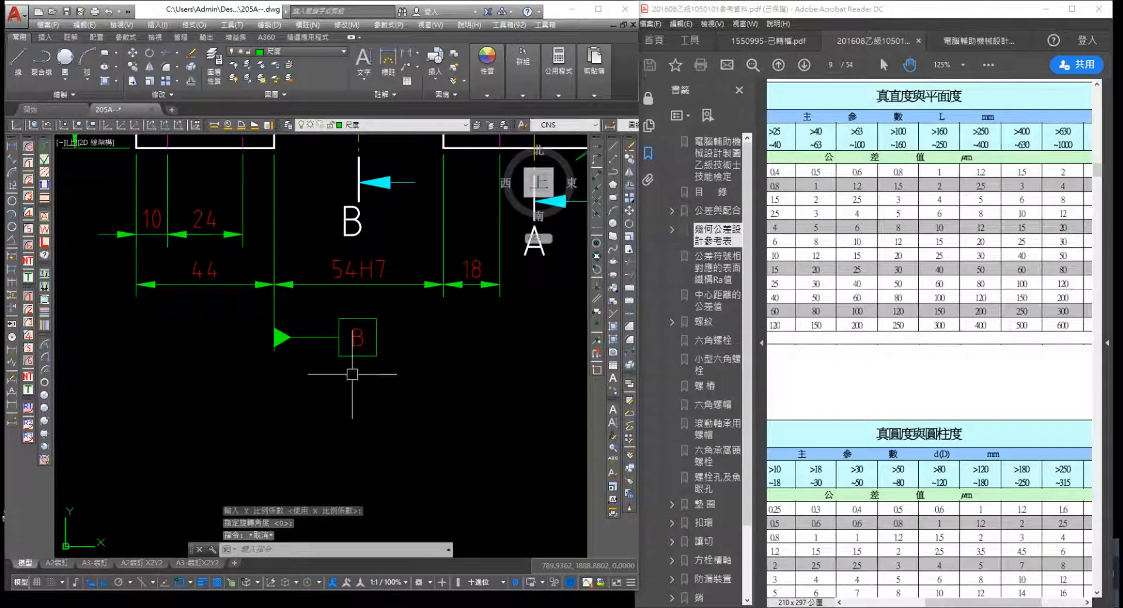
{"action": "scroll", "coordinate": [352, 375], "scroll_direction": "up", "scroll_amount": 4}
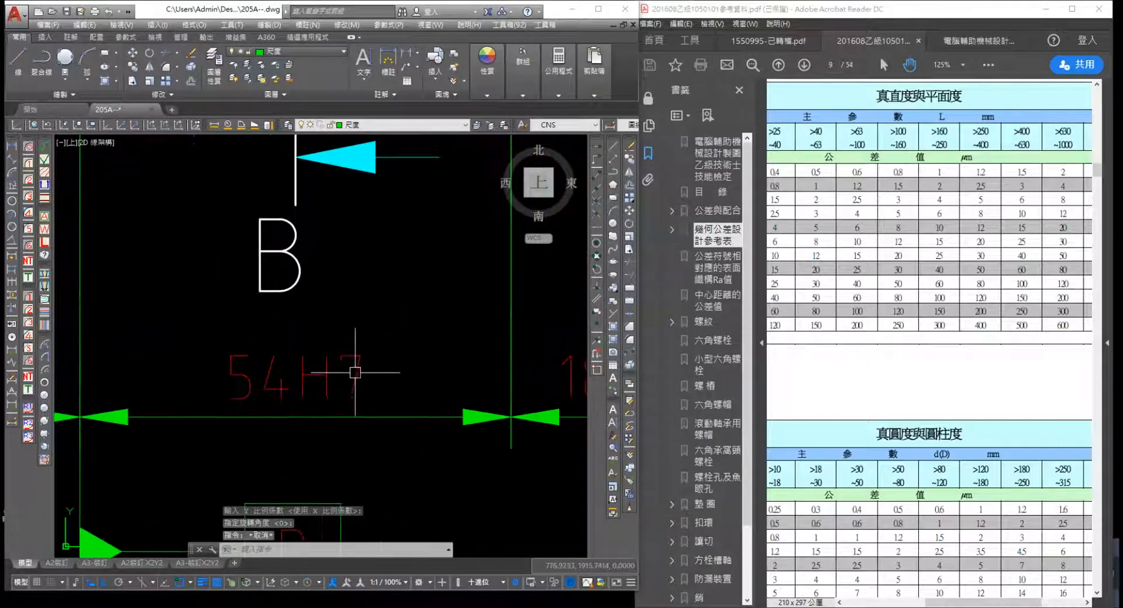
{"action": "scroll", "coordinate": [311, 306], "scroll_direction": "down", "scroll_amount": 4}
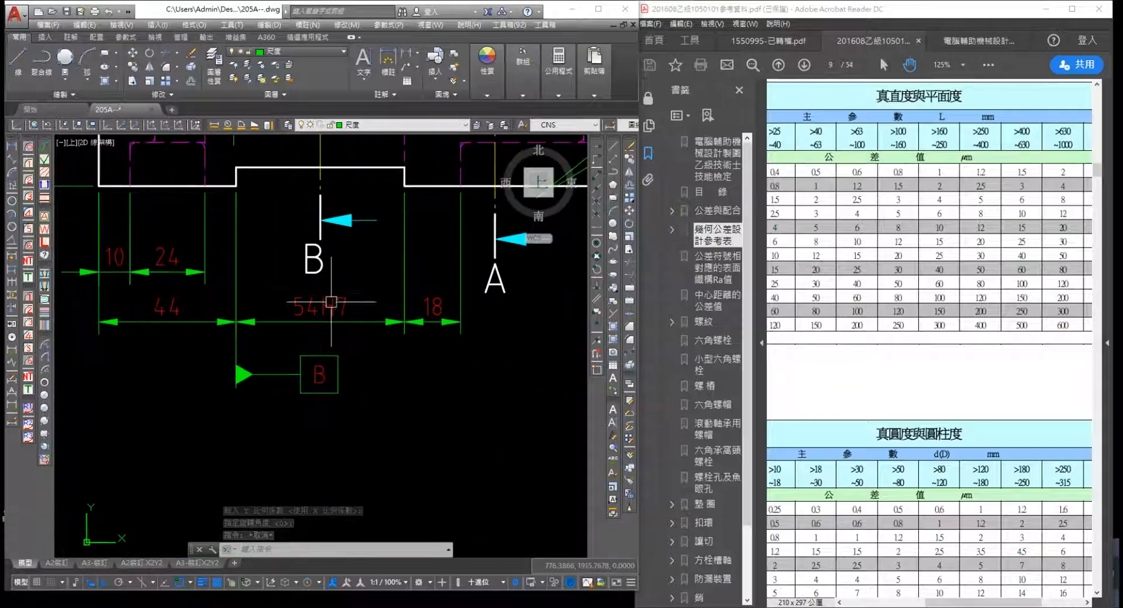
{"action": "middle_click_drag", "start_coordinate": [251, 194], "coordinate": [253, 288]}
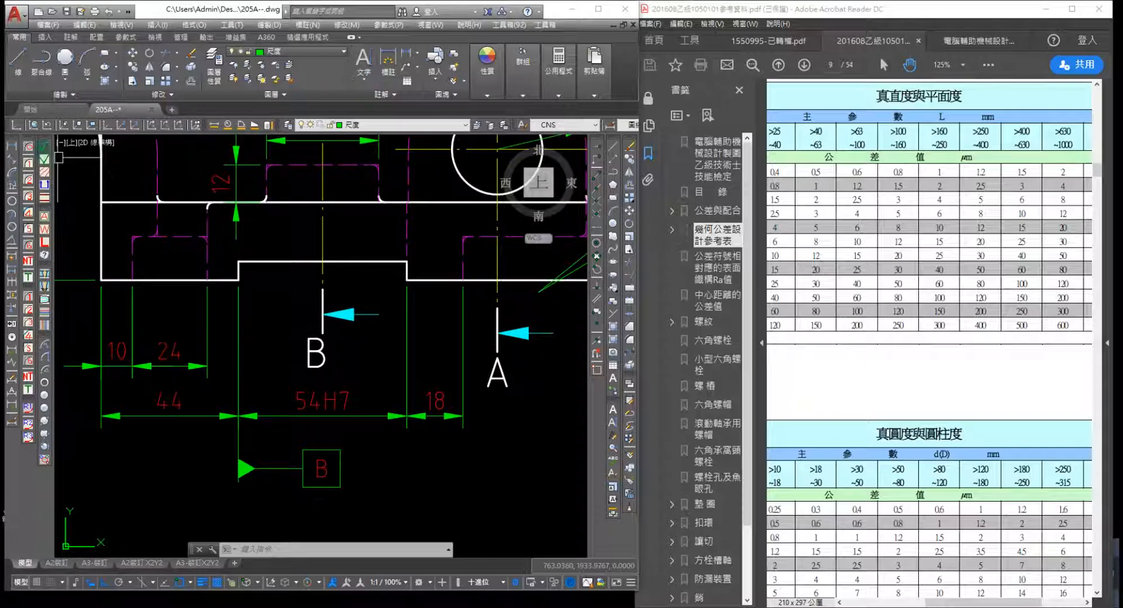
Draw a surface-symbol leader (引線標註N) from the bottom slot's horizontal edge down to a horizontal landing inside the slot width
{"action": "left_click", "coordinate": [46, 162]}
{"action": "left_click", "coordinate": [429, 329]}
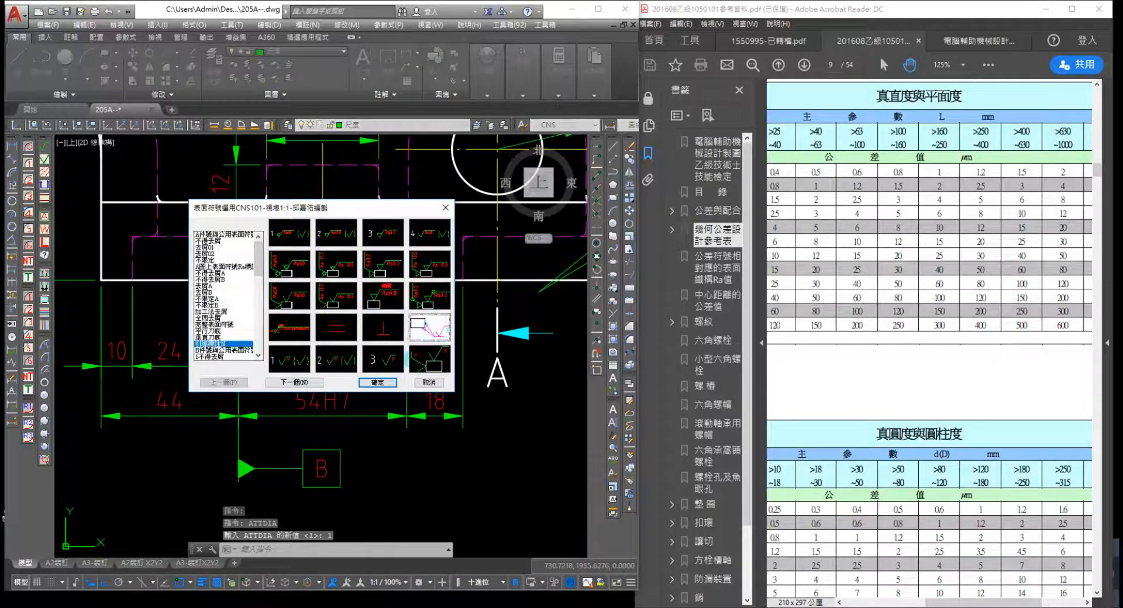
{"action": "left_click", "coordinate": [377, 382]}
{"action": "scroll", "coordinate": [238, 263], "scroll_direction": "up", "scroll_amount": 5}
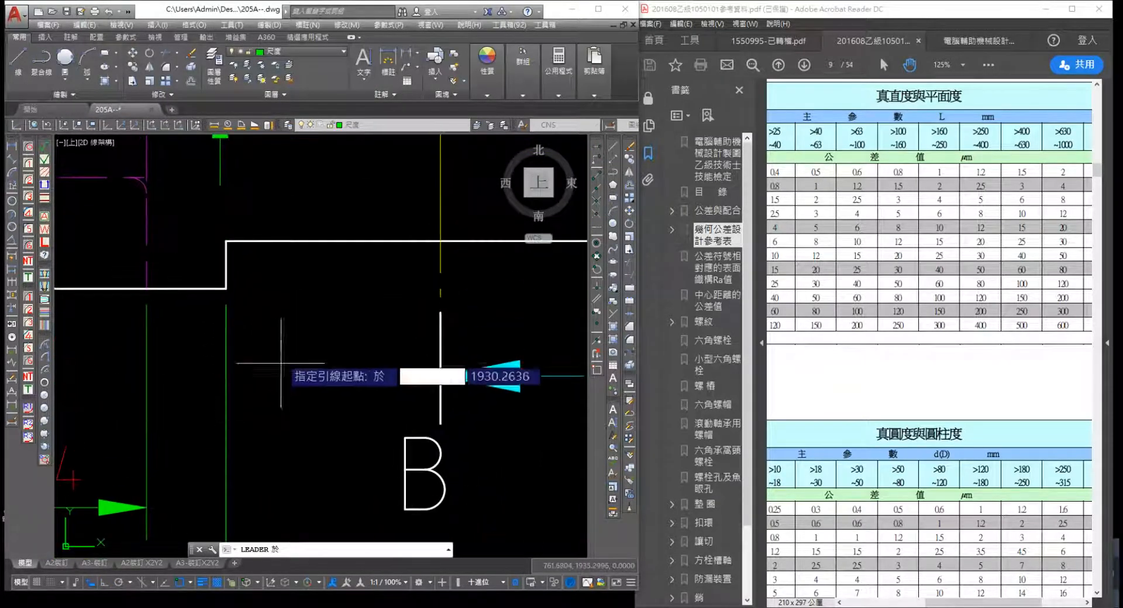
{"action": "scroll", "coordinate": [395, 246], "scroll_direction": "down", "scroll_amount": 2}
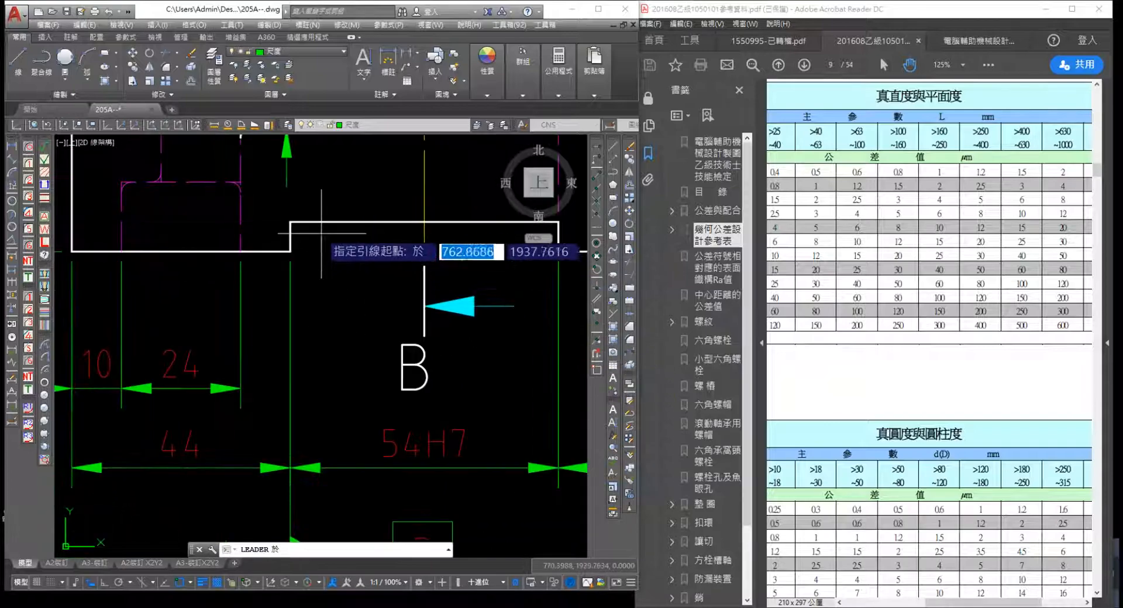
{"action": "left_click", "coordinate": [307, 222]}
{"action": "left_click", "coordinate": [329, 324]}
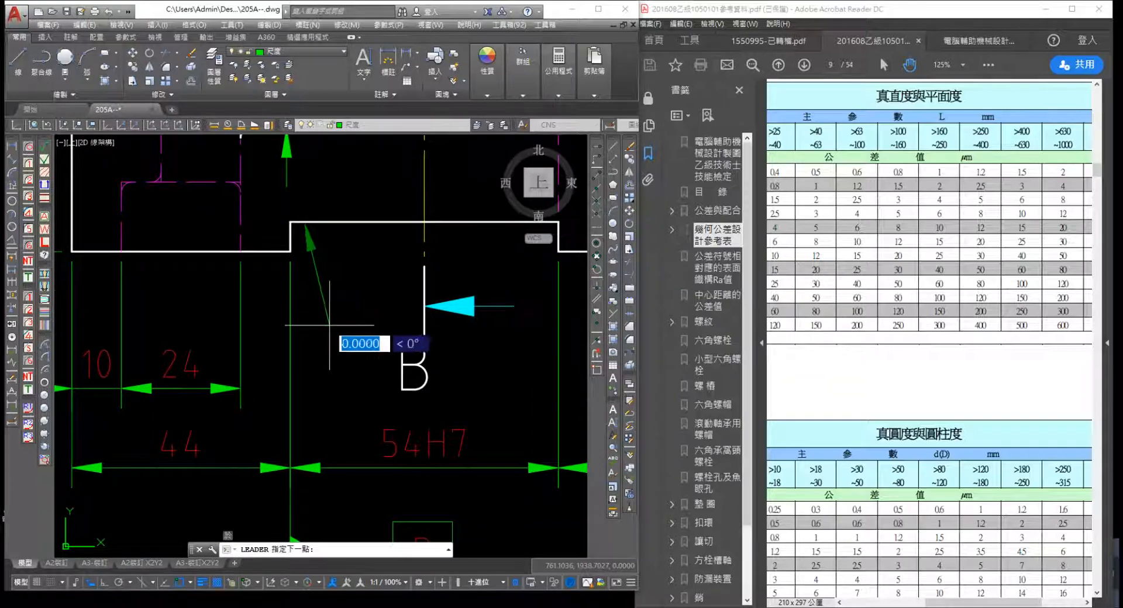
{"action": "left_click", "coordinate": [403, 324]}
Place the material-removal surface symbol 1去屑A on the slot leader's landing with the roughness code z
{"action": "left_click", "coordinate": [430, 358]}
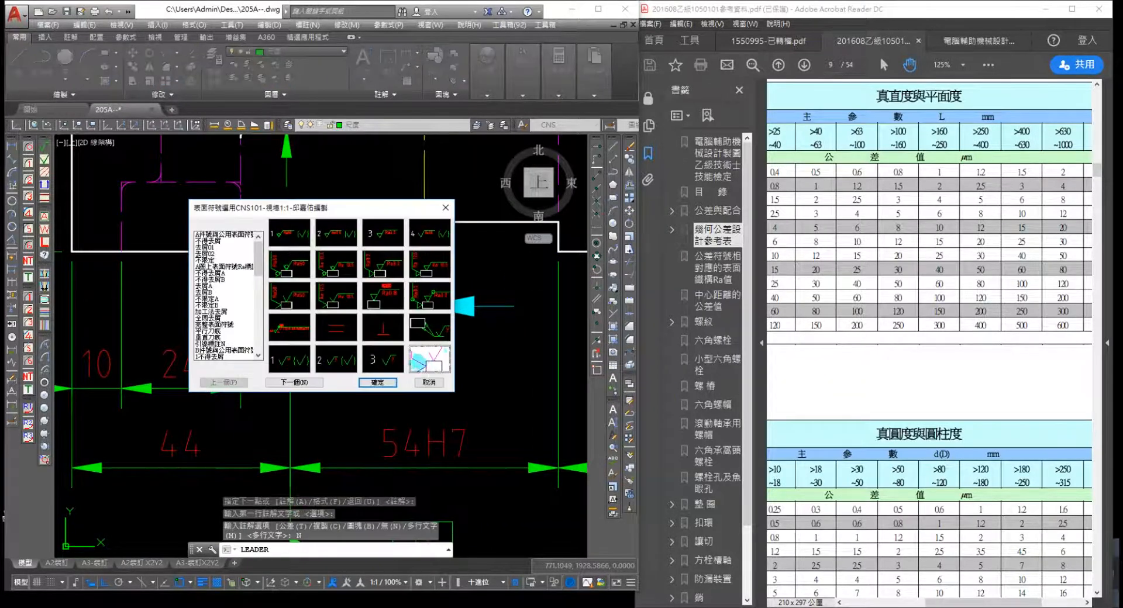
{"action": "left_click", "coordinate": [377, 382]}
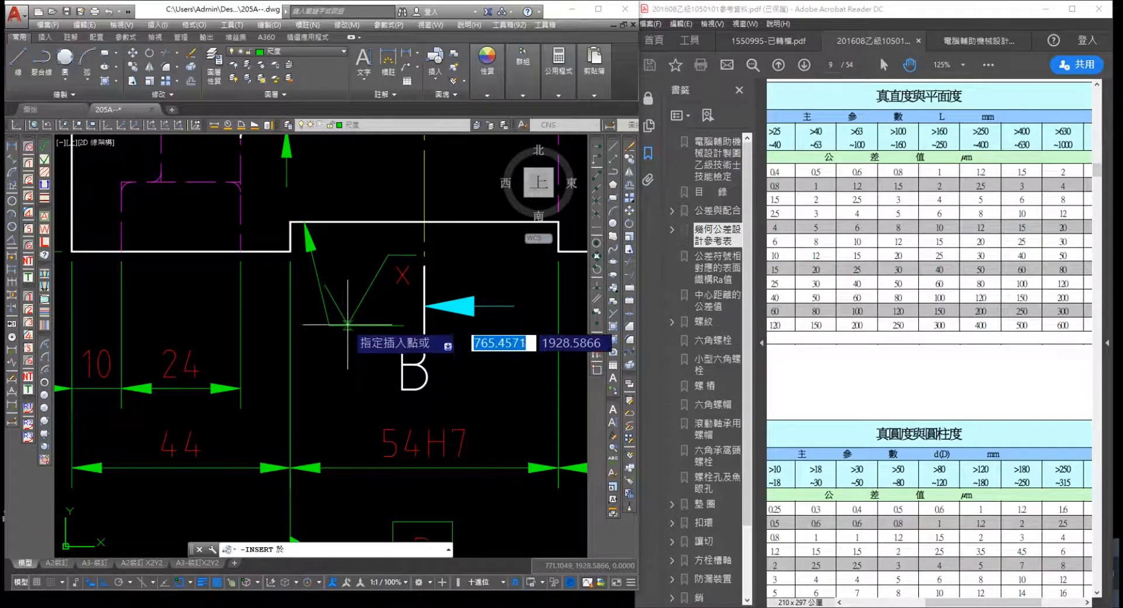
{"action": "left_click", "coordinate": [354, 324]}
{"action": "left_click", "coordinate": [372, 325]}
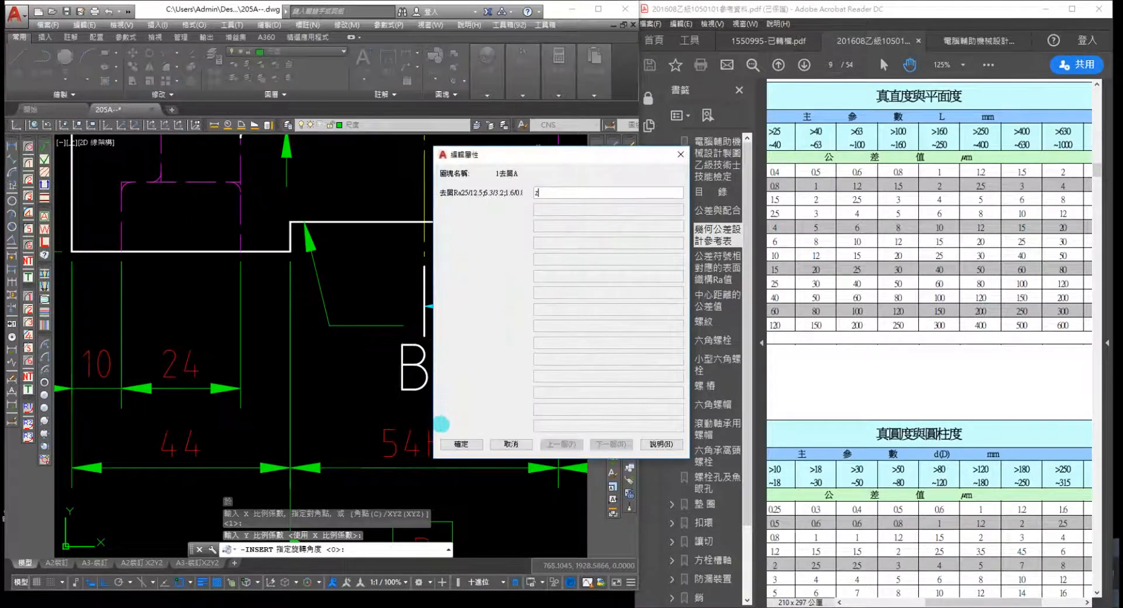
{"action": "left_click", "coordinate": [460, 444]}
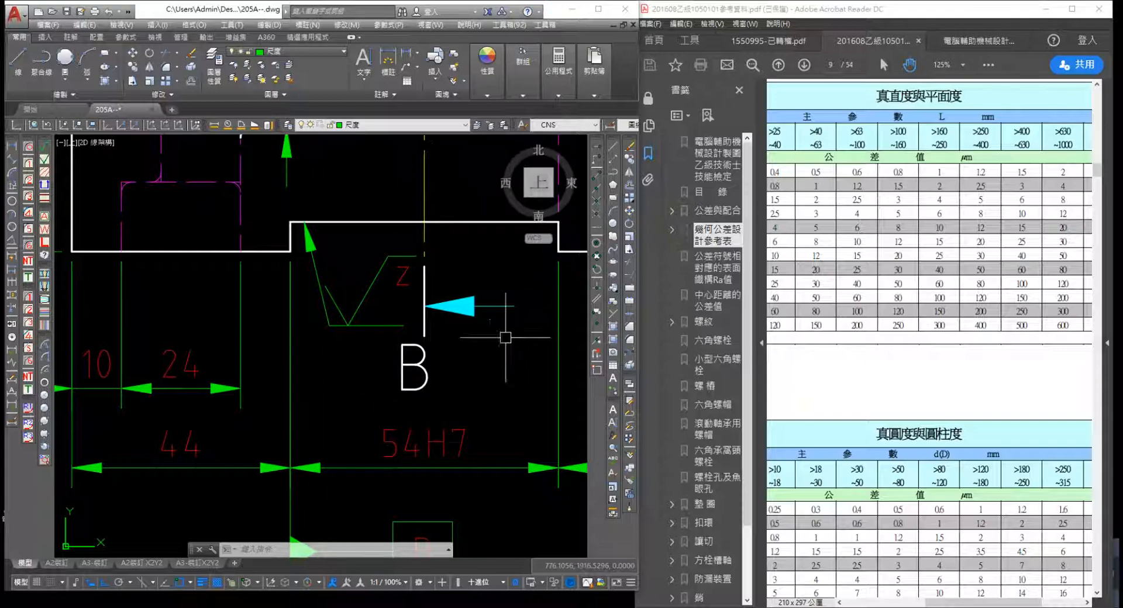
{"action": "mouse_move", "coordinate": [489, 330]}
{"action": "middle_mouse_down"}
{"action": "mouse_move", "coordinate": [482, 281]}
{"action": "mouse_move", "coordinate": [433, 339]}
{"action": "mouse_move", "coordinate": [444, 355]}
{"action": "mouse_move", "coordinate": [439, 325]}
{"action": "mouse_move", "coordinate": [457, 287]}
{"action": "middle_mouse_up"}
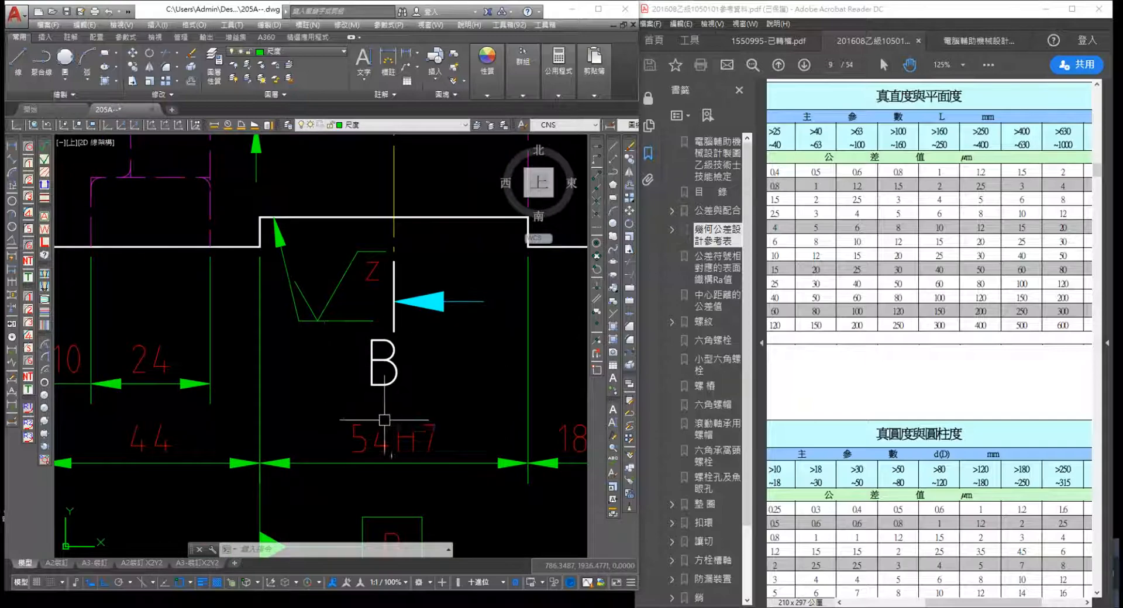
{"action": "left_click", "coordinate": [417, 441]}
{"action": "left_click", "coordinate": [398, 438]}
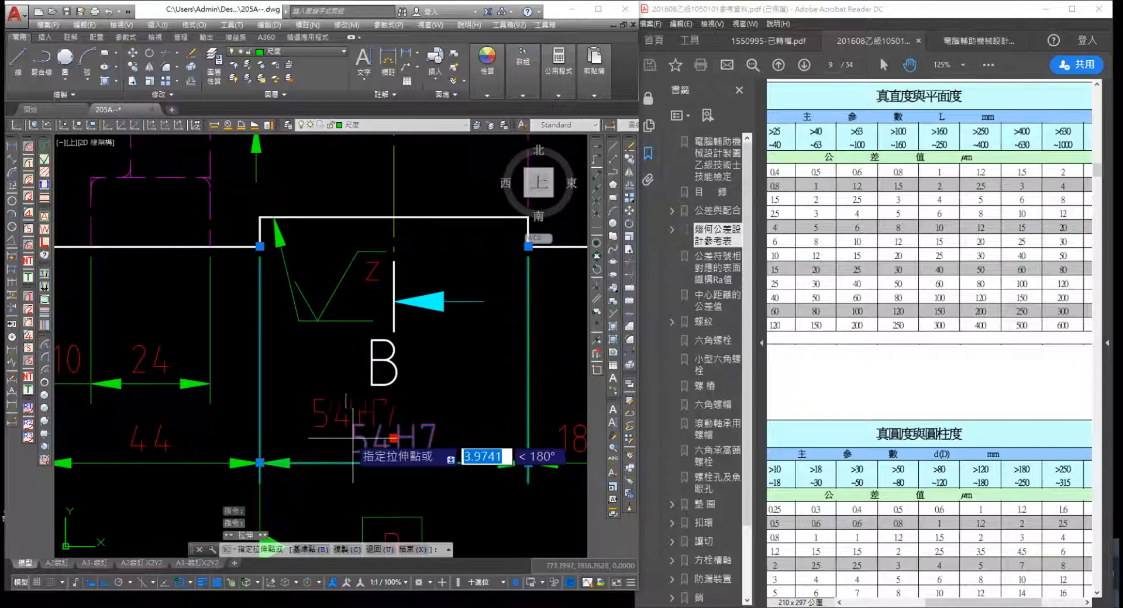
{"action": "key", "text": "Escape"}
{"action": "key", "text": "Escape"}
{"action": "key", "text": "Escape"}
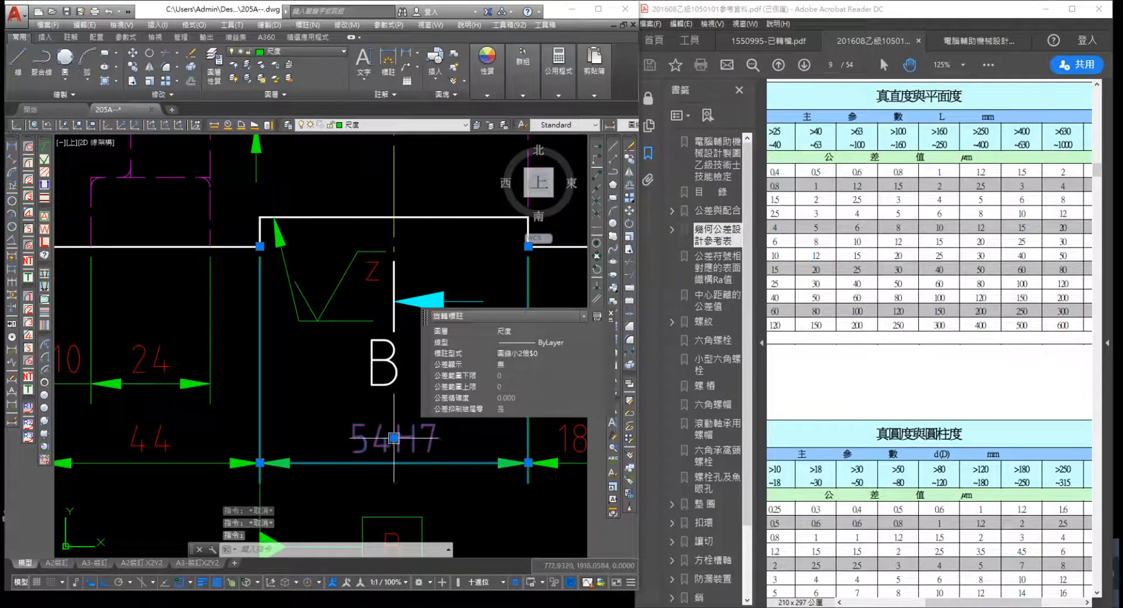
{"action": "right_click", "coordinate": [395, 442], "text": "shift"}
{"action": "key", "text": "Escape"}
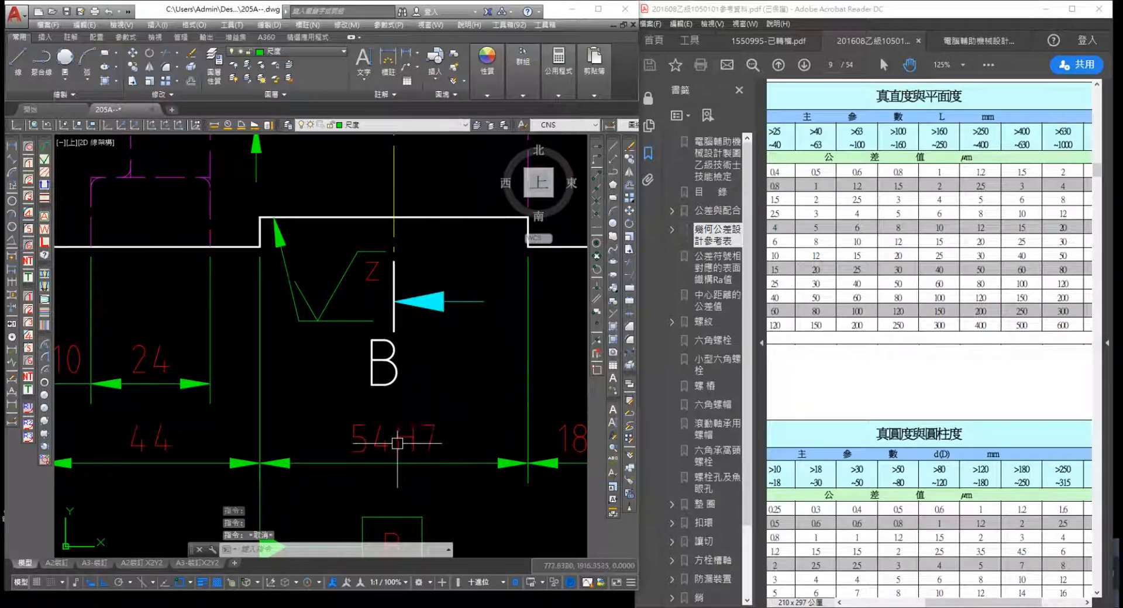
{"action": "right_click", "coordinate": [394, 438]}
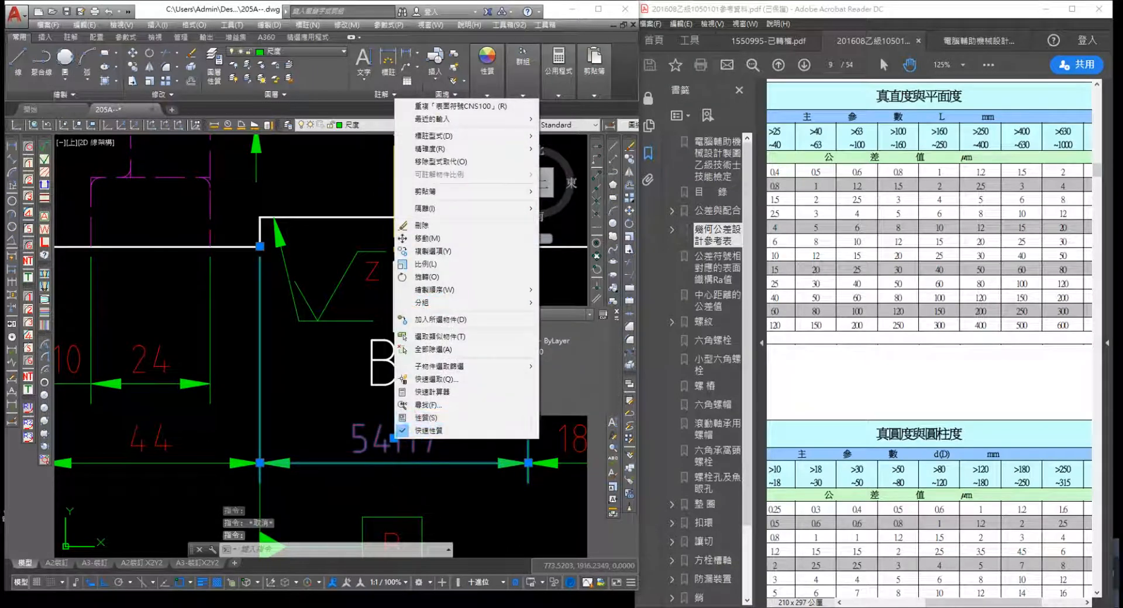
{"action": "key", "text": "Escape"}
{"action": "left_click", "coordinate": [393, 438]}
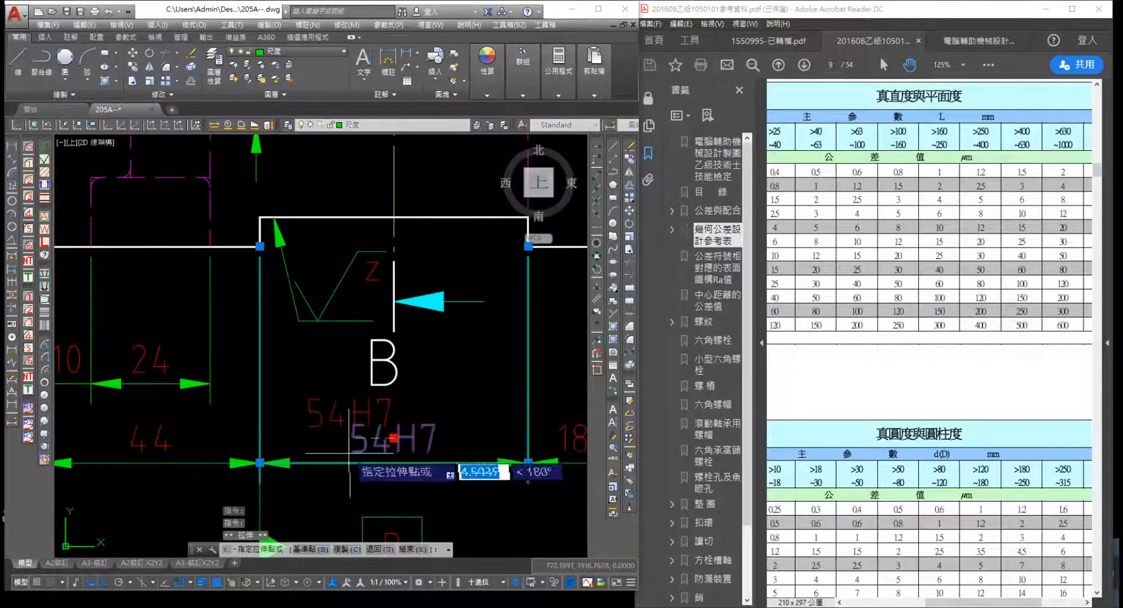
{"action": "key", "text": "Escape"}
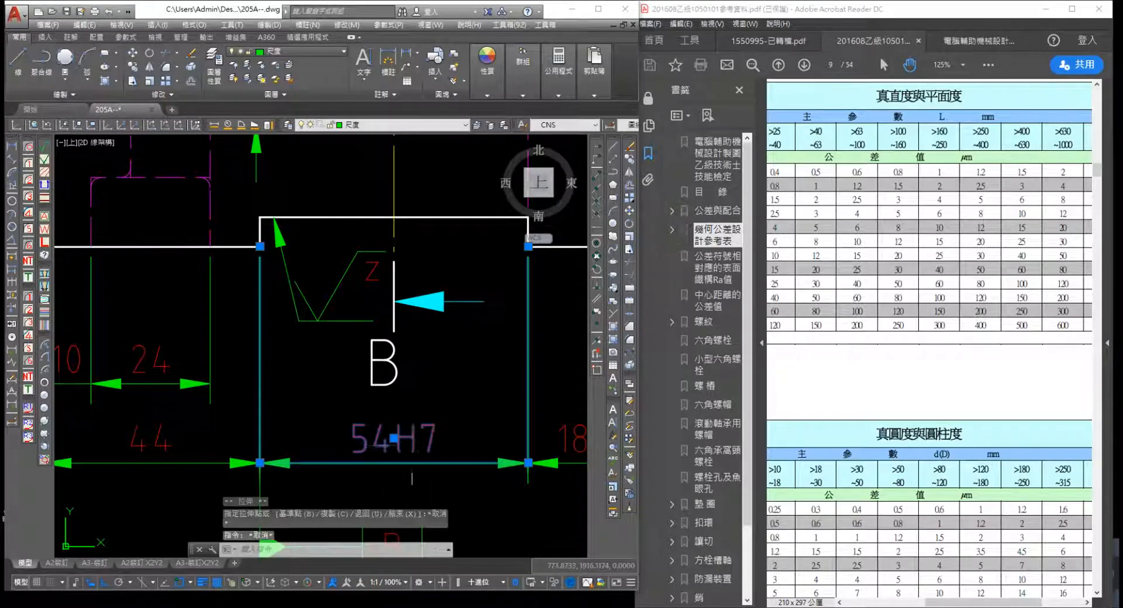
{"action": "type", "text": "x"}
{"action": "key", "text": "BackSpace"}
Shift the 54H7 dimension text to the left along its dimension line
{"action": "left_click", "coordinate": [394, 438]}
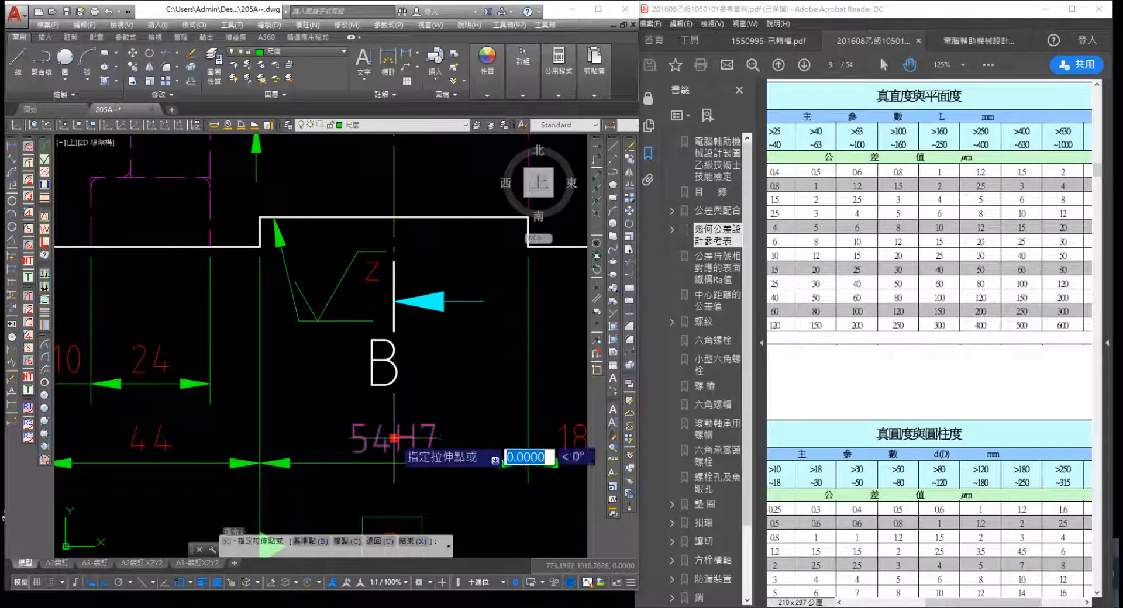
{"action": "key", "text": "Escape"}
{"action": "key", "text": "Escape"}
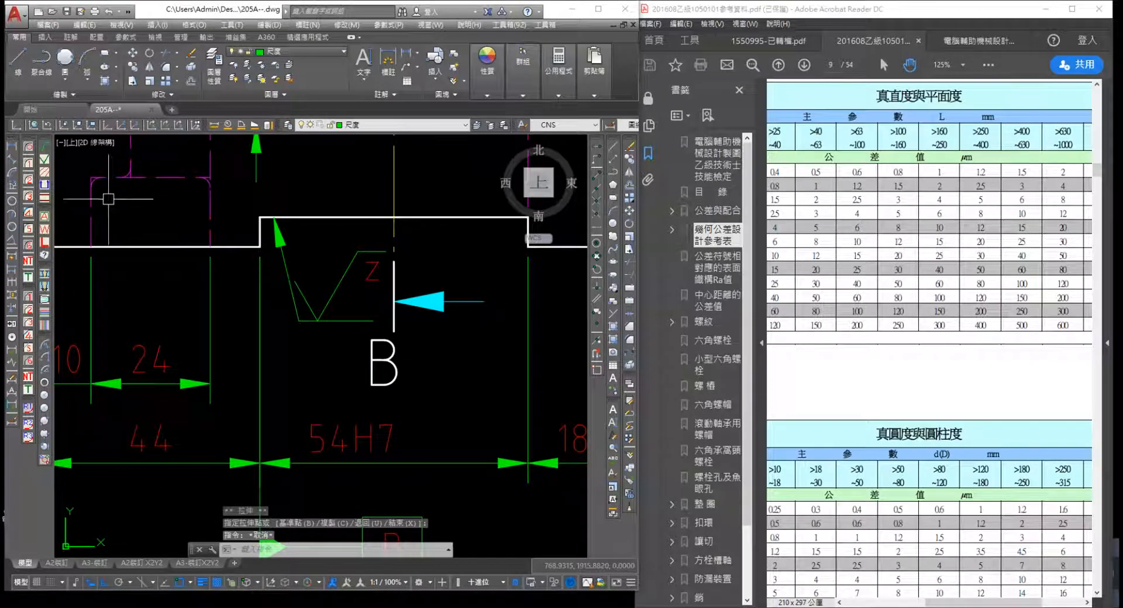
Insert the 1去屑A surface symbol with code z on the 54H7 dimension line, to the right of its text
{"action": "left_click", "coordinate": [44, 159]}
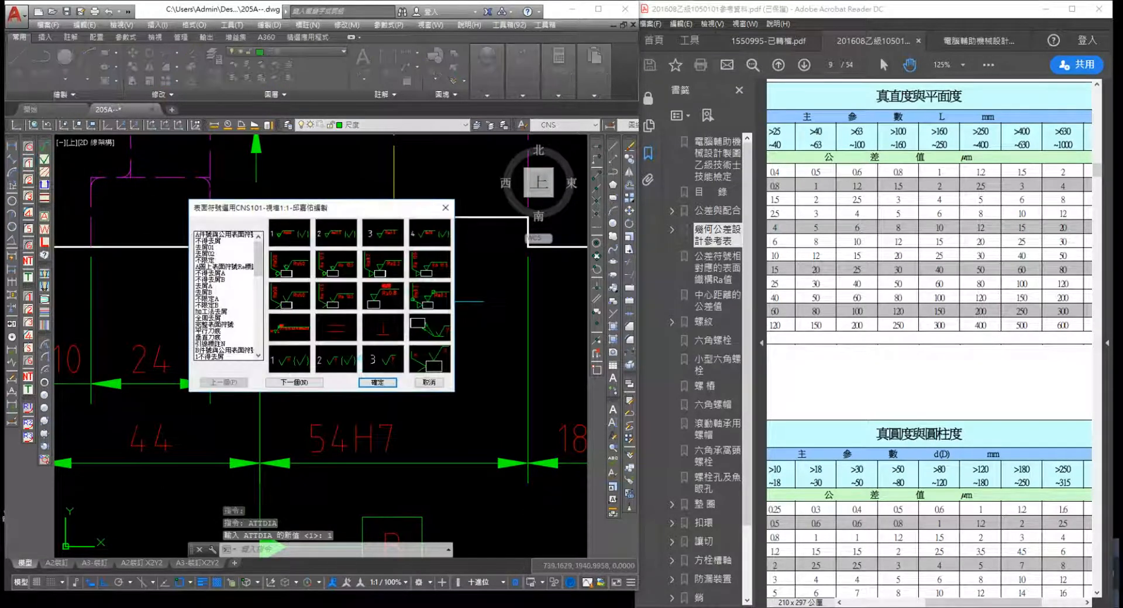
{"action": "left_click", "coordinate": [430, 359]}
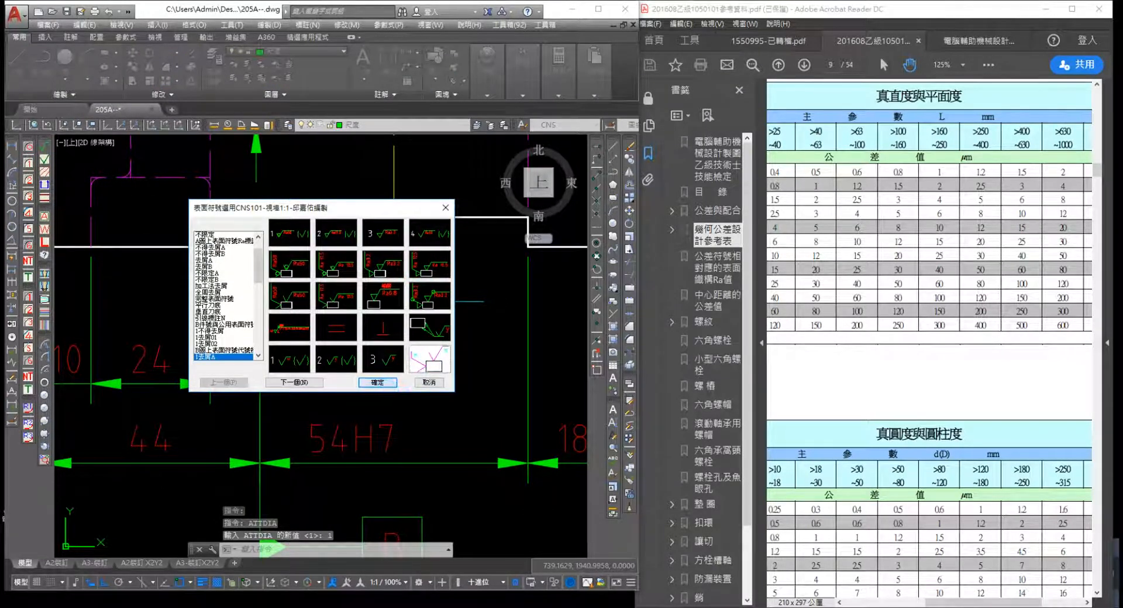
{"action": "left_click", "coordinate": [380, 384]}
{"action": "left_click", "coordinate": [436, 463]}
{"action": "left_click", "coordinate": [461, 457]}
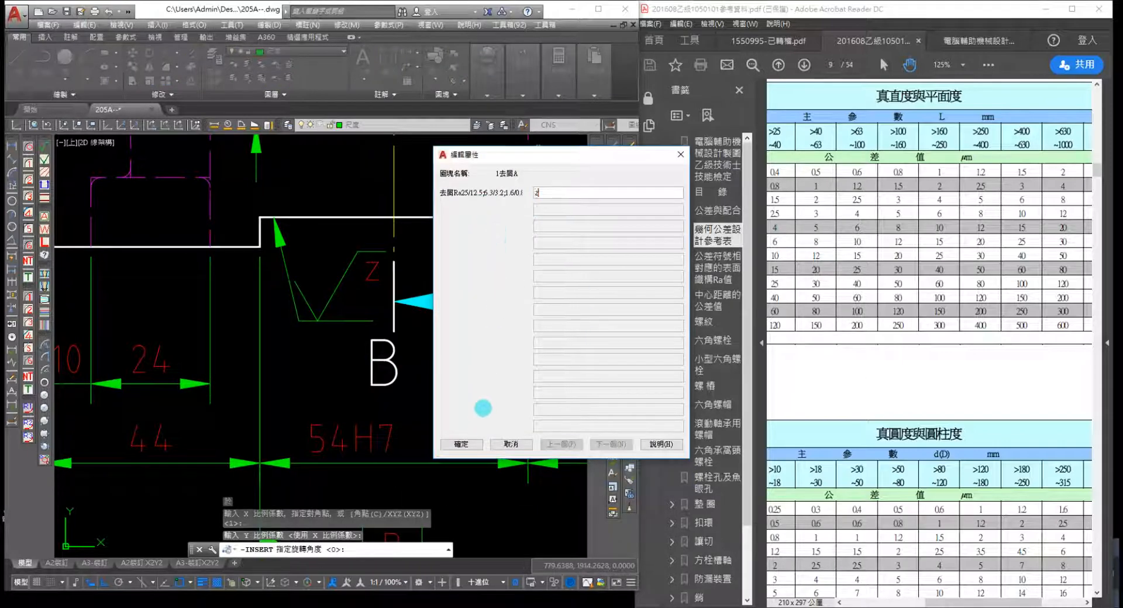
{"action": "left_click", "coordinate": [461, 444]}
Draw a text-free multileader from the lower end of the Ø53H7 dimension straight down, with a short landing to the right
{"action": "scroll", "coordinate": [409, 286], "scroll_direction": "down", "scroll_amount": 2}
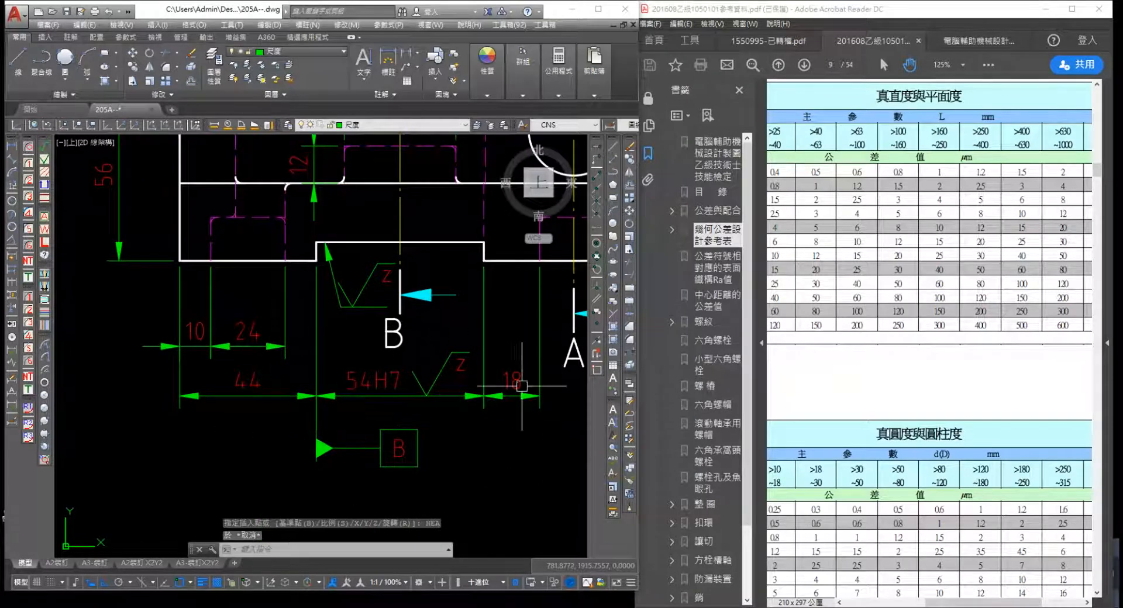
{"action": "scroll", "coordinate": [431, 421], "scroll_direction": "down", "scroll_amount": 3}
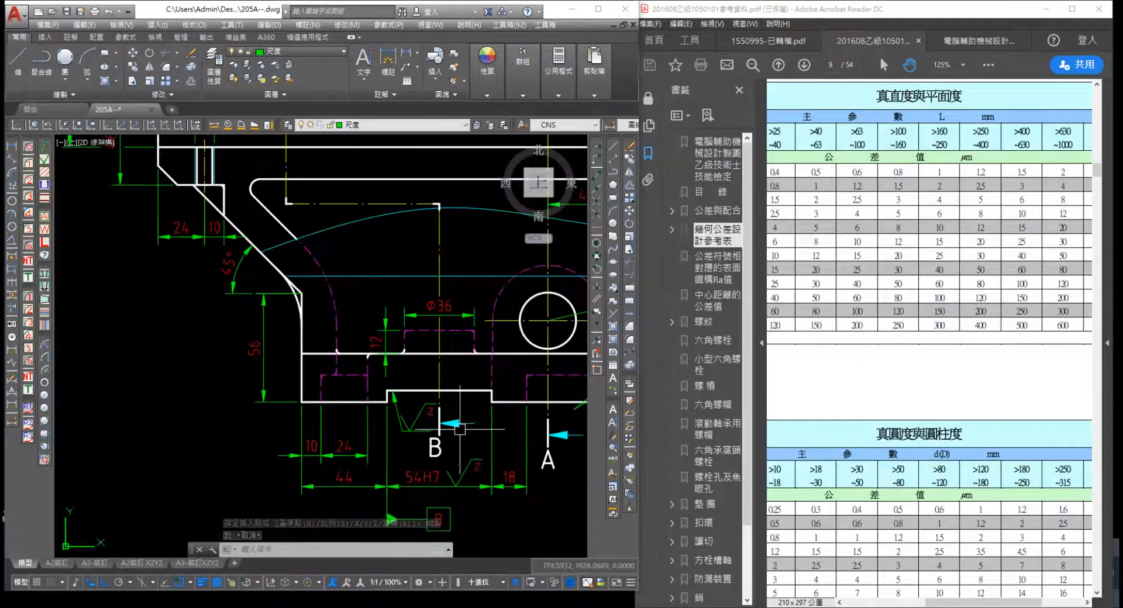
{"action": "middle_click_drag", "start_coordinate": [354, 281], "coordinate": [388, 441]}
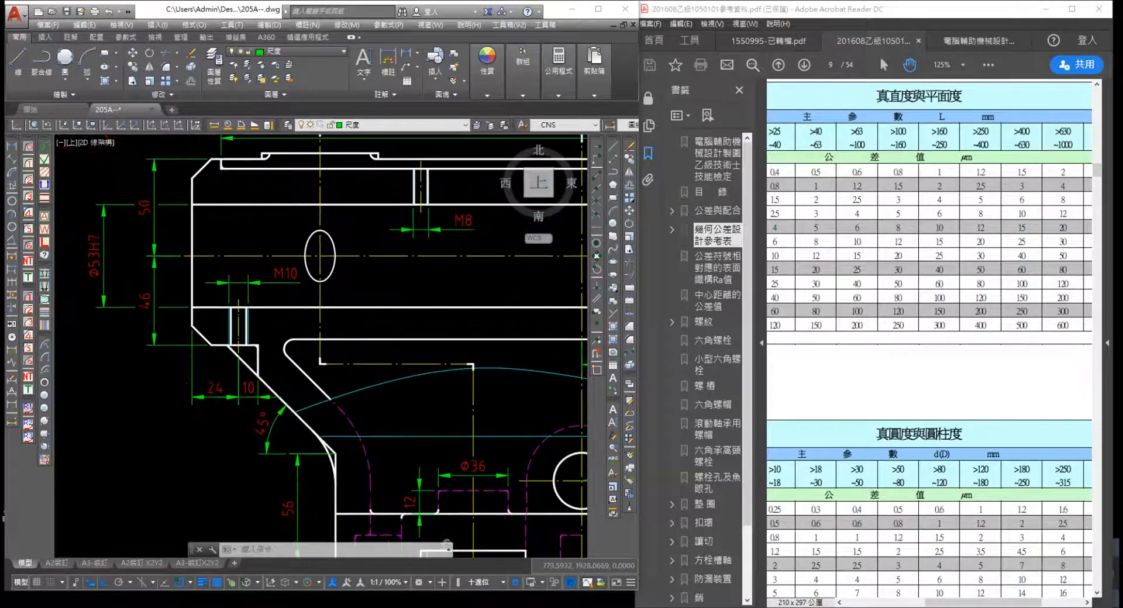
{"action": "middle_click_drag", "start_coordinate": [412, 402], "coordinate": [427, 407]}
{"action": "middle_click_drag", "start_coordinate": [300, 317], "coordinate": [434, 326]}
{"action": "mouse_move", "coordinate": [316, 383]}
{"action": "middle_mouse_down"}
{"action": "mouse_move", "coordinate": [306, 272]}
{"action": "mouse_move", "coordinate": [253, 273]}
{"action": "mouse_move", "coordinate": [233, 252]}
{"action": "middle_mouse_up"}
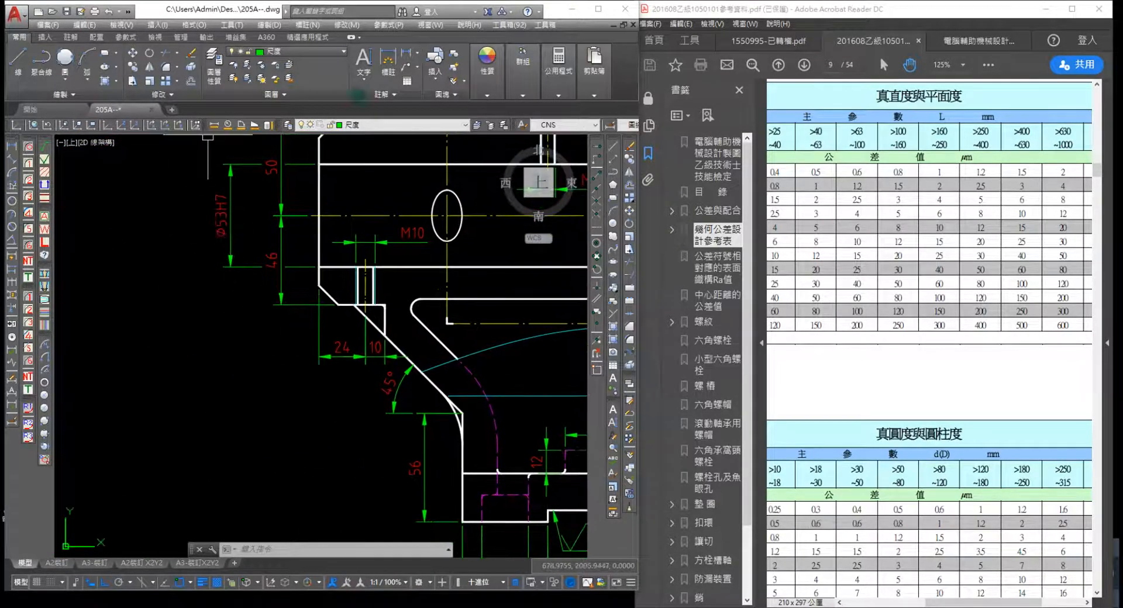
{"action": "left_click", "coordinate": [406, 67]}
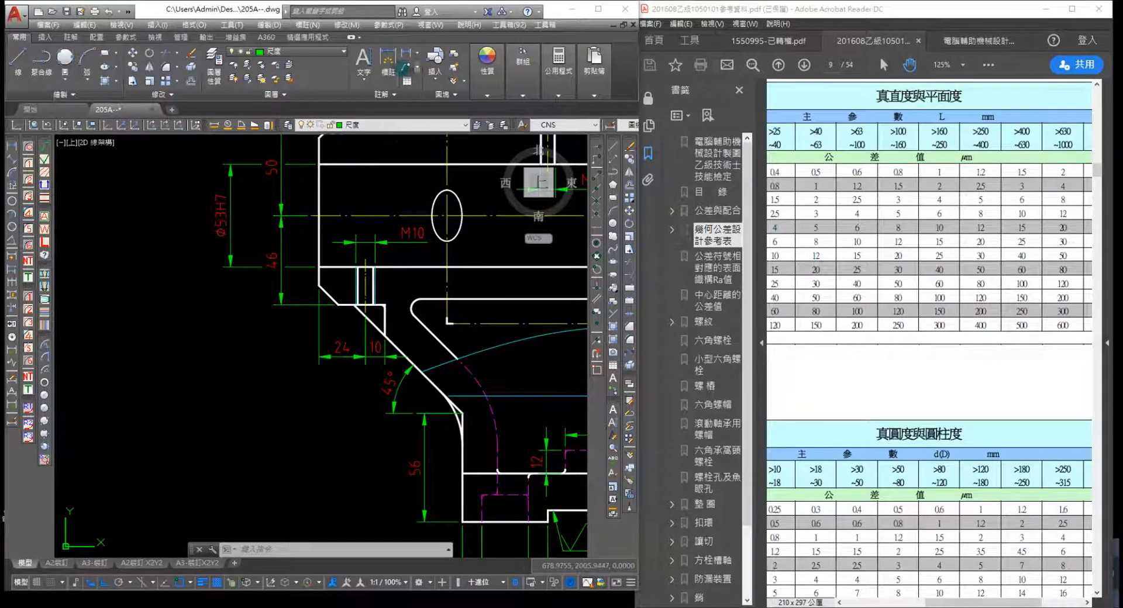
{"action": "left_click", "coordinate": [231, 267]}
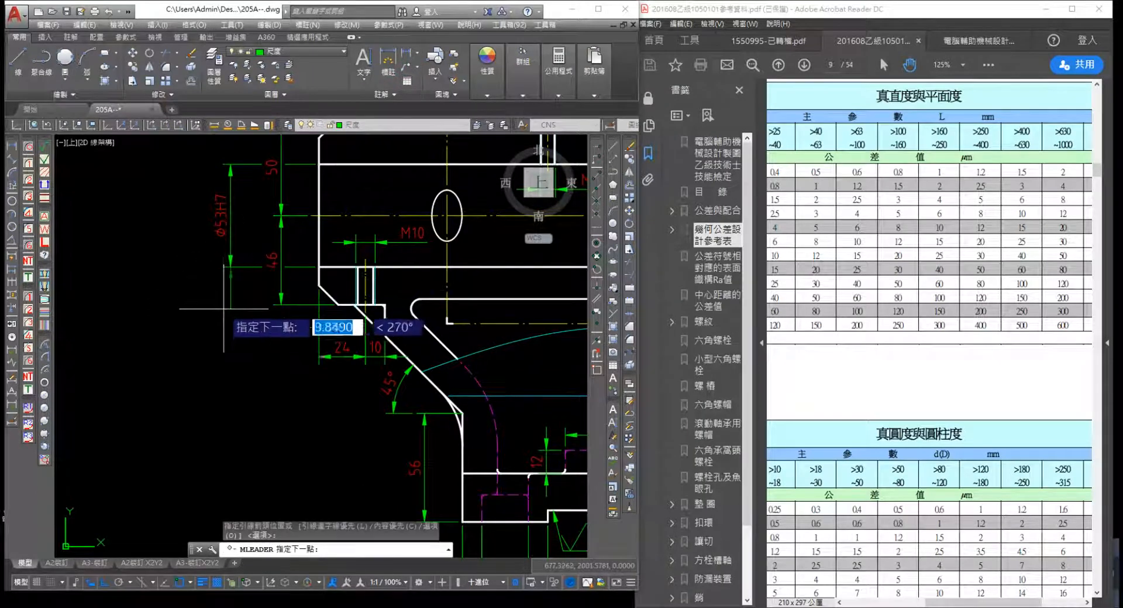
{"action": "left_click", "coordinate": [239, 417]}
{"action": "left_click", "coordinate": [262, 426]}
{"action": "left_click", "coordinate": [261, 426]}
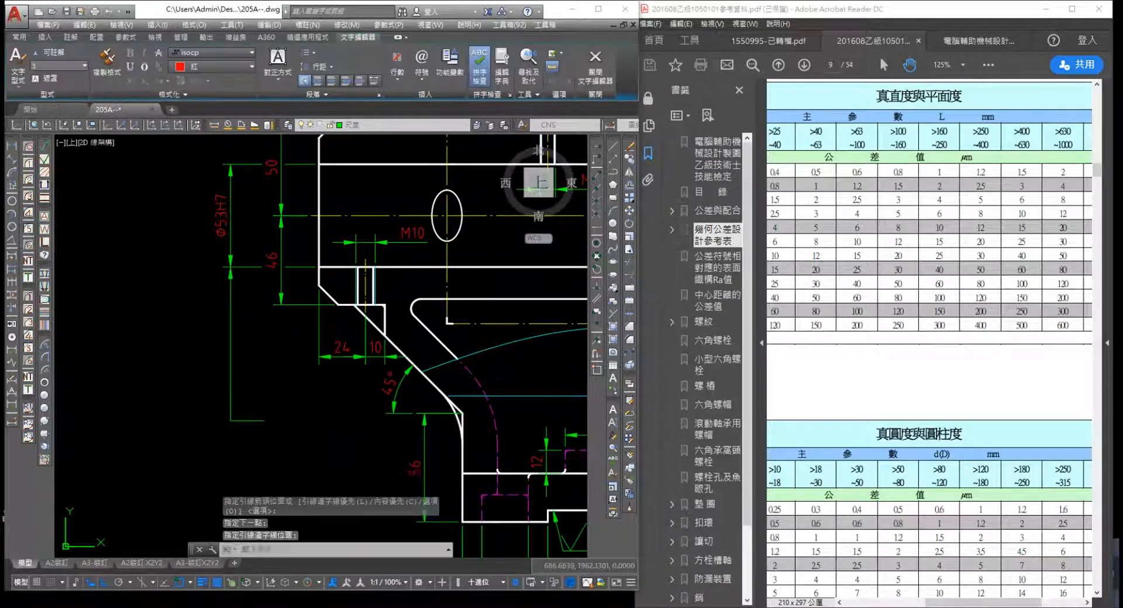
{"action": "left_click", "coordinate": [258, 425]}
{"action": "key", "text": "Escape"}
{"action": "key", "text": "Escape"}
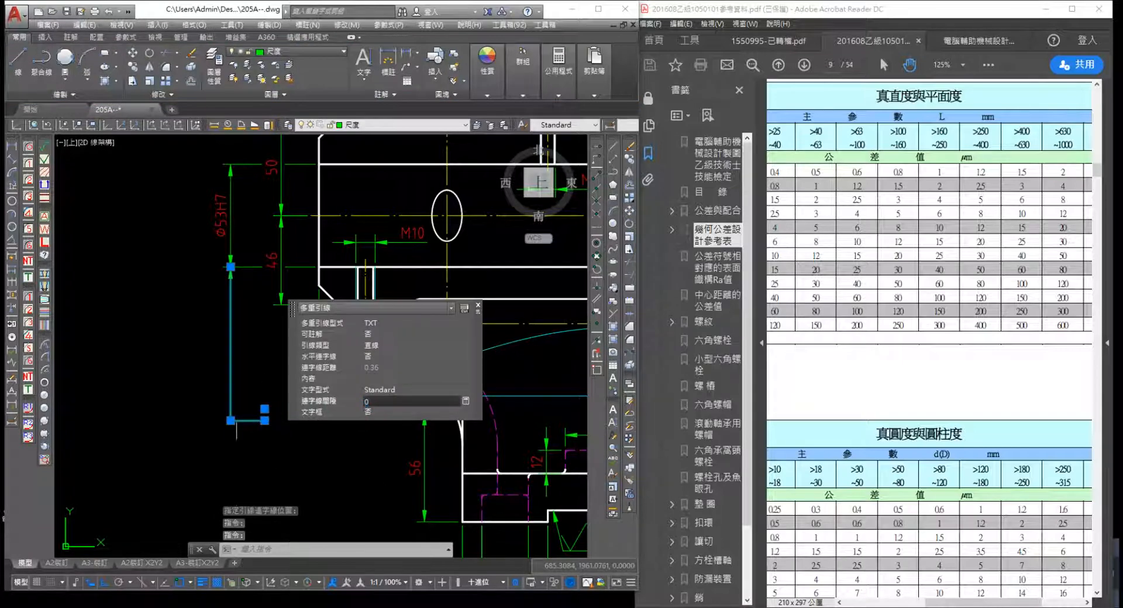
{"action": "key", "text": "Escape"}
{"action": "key", "text": "Escape"}
{"action": "key", "text": "Escape"}
Add a baseline dimension in section A-A, based on the 25 height dimension, up to the sloped left side
{"action": "scroll", "coordinate": [283, 383], "scroll_direction": "down", "scroll_amount": 5}
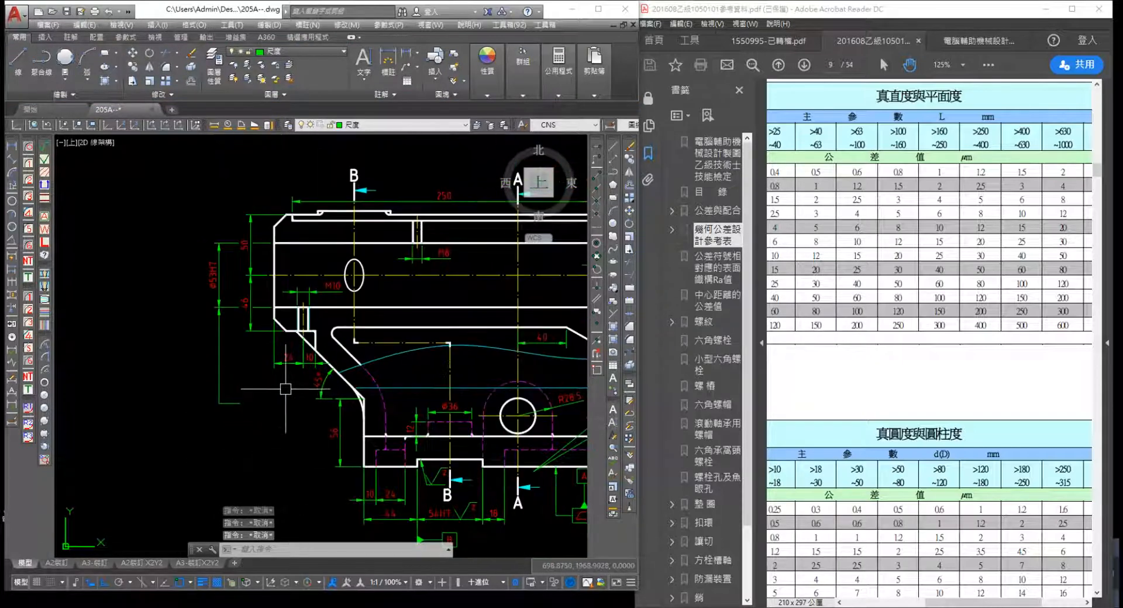
{"action": "middle_click_drag", "start_coordinate": [130, 297], "coordinate": [143, 249]}
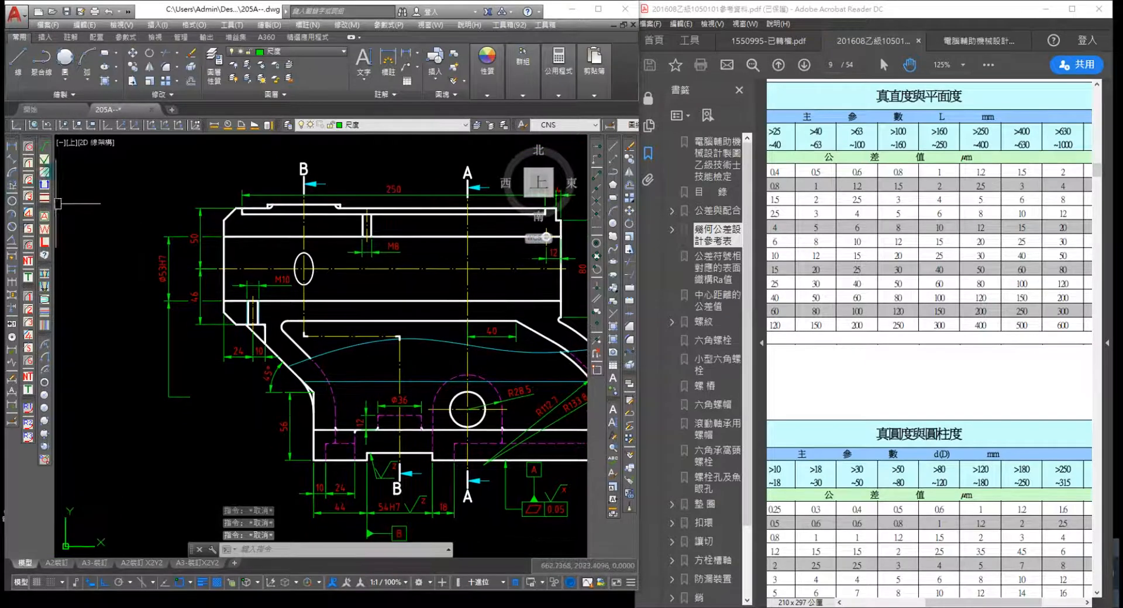
{"action": "mouse_move", "coordinate": [268, 319]}
{"action": "middle_mouse_down"}
{"action": "mouse_move", "coordinate": [226, 289]}
{"action": "mouse_move", "coordinate": [162, 315]}
{"action": "middle_mouse_up"}
{"action": "scroll", "coordinate": [162, 315], "scroll_direction": "down", "scroll_amount": 2}
{"action": "mouse_move", "coordinate": [248, 318]}
{"action": "middle_mouse_down"}
{"action": "mouse_move", "coordinate": [326, 309]}
{"action": "mouse_move", "coordinate": [274, 319]}
{"action": "mouse_move", "coordinate": [176, 386]}
{"action": "mouse_move", "coordinate": [98, 357]}
{"action": "middle_mouse_up"}
{"action": "scroll", "coordinate": [372, 379], "scroll_direction": "up", "scroll_amount": 2}
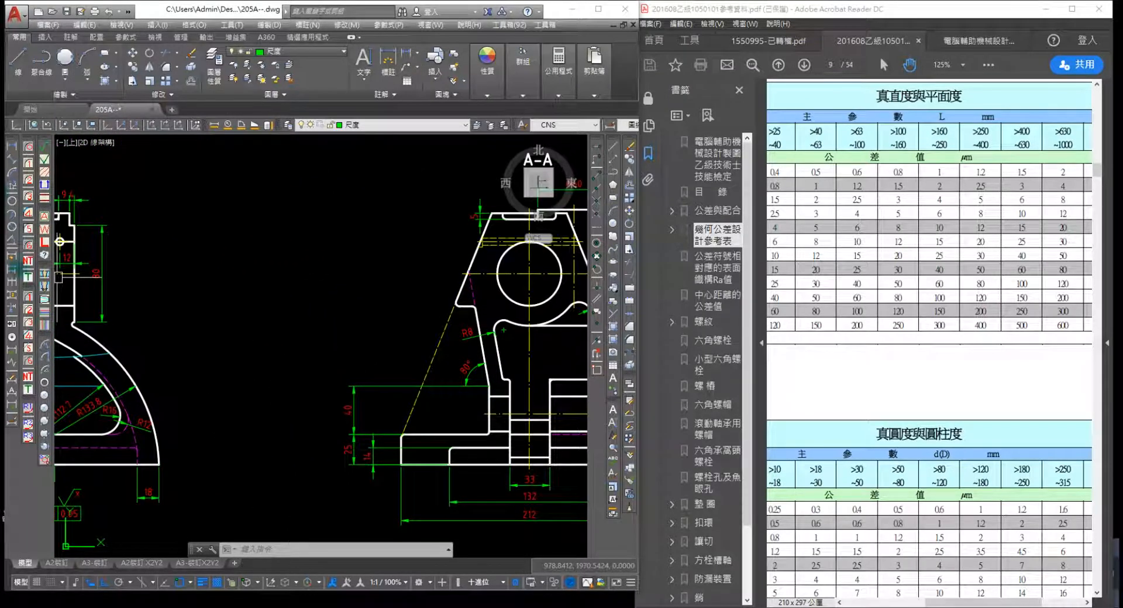
{"action": "left_click", "coordinate": [11, 268]}
{"action": "type", "text": "s"}
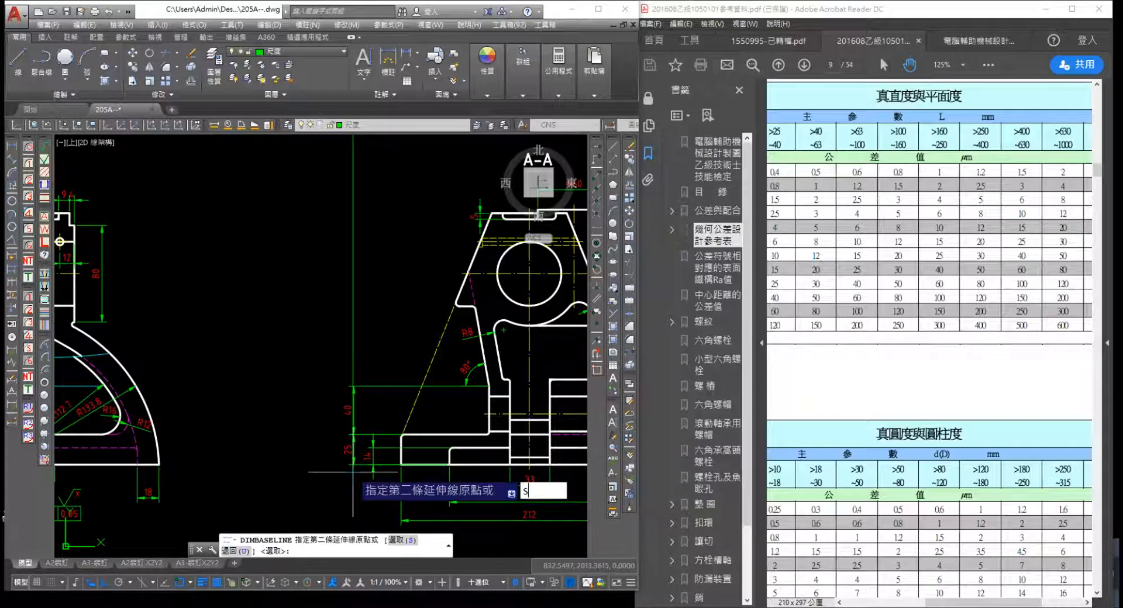
{"action": "key", "text": "Return"}
{"action": "left_click", "coordinate": [351, 466]}
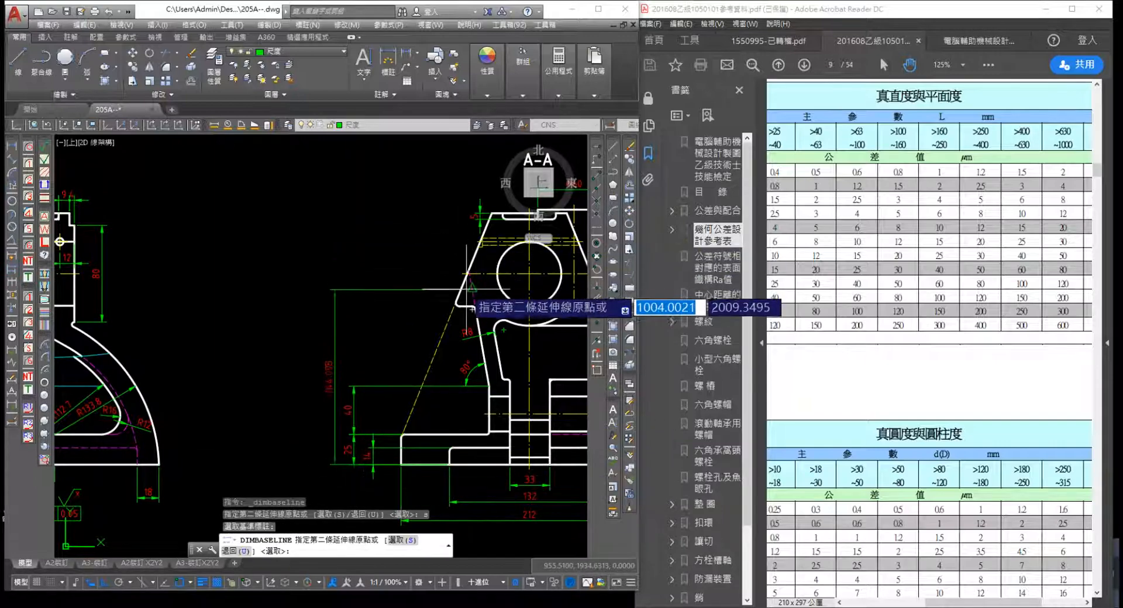
{"action": "scroll", "coordinate": [467, 287], "scroll_direction": "up", "scroll_amount": 4}
{"action": "left_click", "coordinate": [469, 261]}
{"action": "key", "text": "Escape"}
Examine the parallelism and perpendicularity tolerance table in the reference PDF for the Ø53H7 bore
{"action": "scroll", "coordinate": [247, 413], "scroll_direction": "down", "scroll_amount": 2}
{"action": "mouse_move", "coordinate": [247, 413]}
{"action": "middle_mouse_down"}
{"action": "mouse_move", "coordinate": [361, 285]}
{"action": "mouse_move", "coordinate": [391, 273]}
{"action": "middle_mouse_up"}
{"action": "scroll", "coordinate": [271, 344], "scroll_direction": "down", "scroll_amount": 6}
{"action": "middle_click_drag", "start_coordinate": [271, 343], "coordinate": [488, 310]}
{"action": "scroll", "coordinate": [298, 281], "scroll_direction": "up", "scroll_amount": 4}
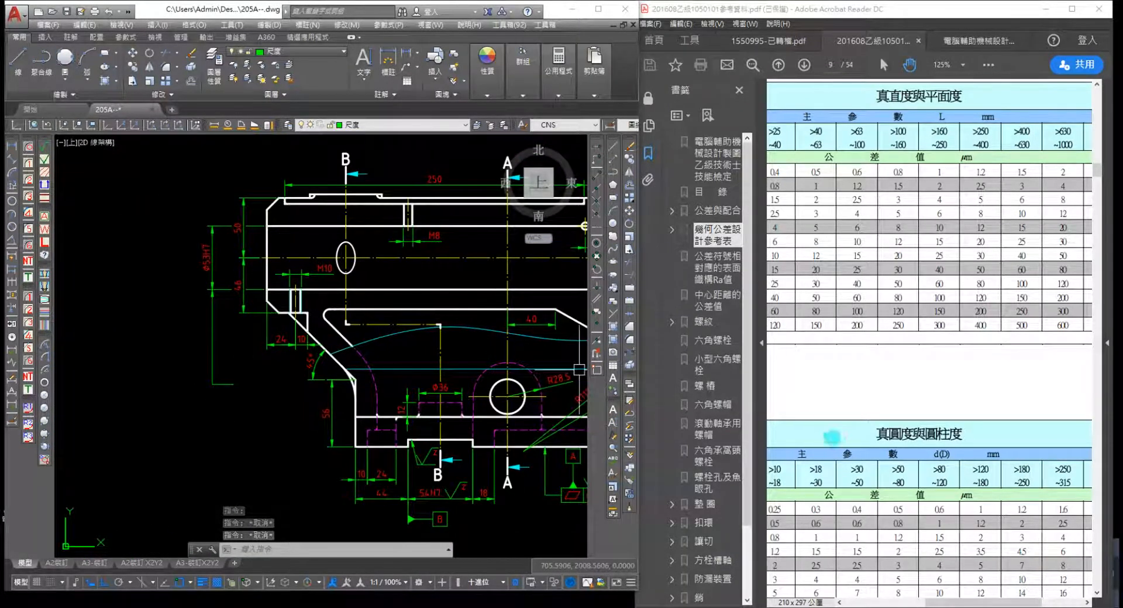
{"action": "scroll", "coordinate": [850, 437], "scroll_direction": "down", "scroll_amount": 2, "text": "ctrl"}
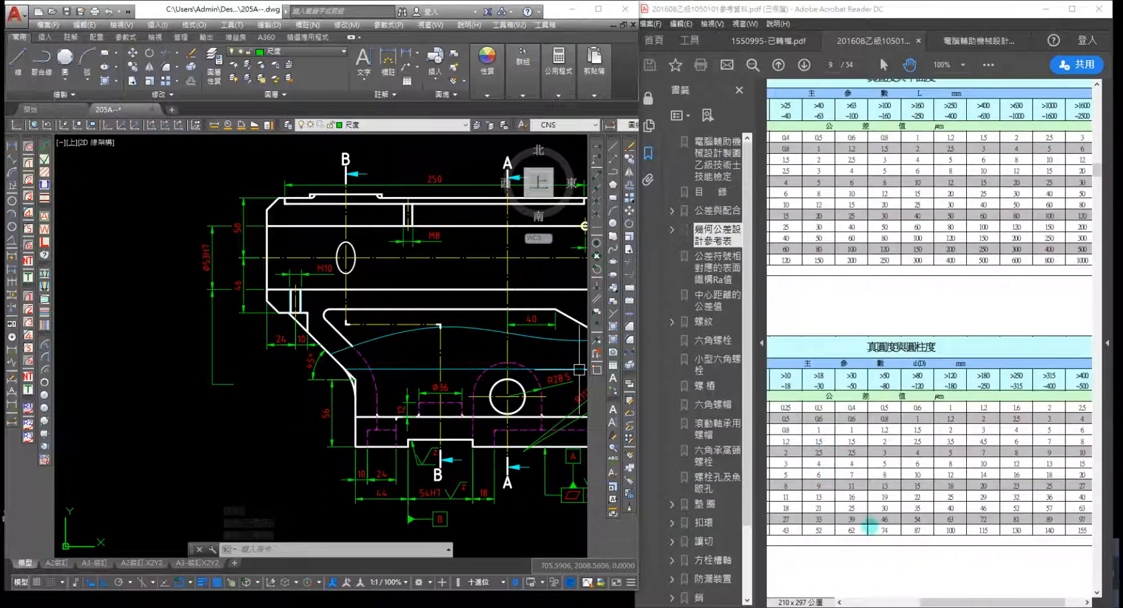
{"action": "left_click_drag", "start_coordinate": [938, 603], "coordinate": [856, 603]}
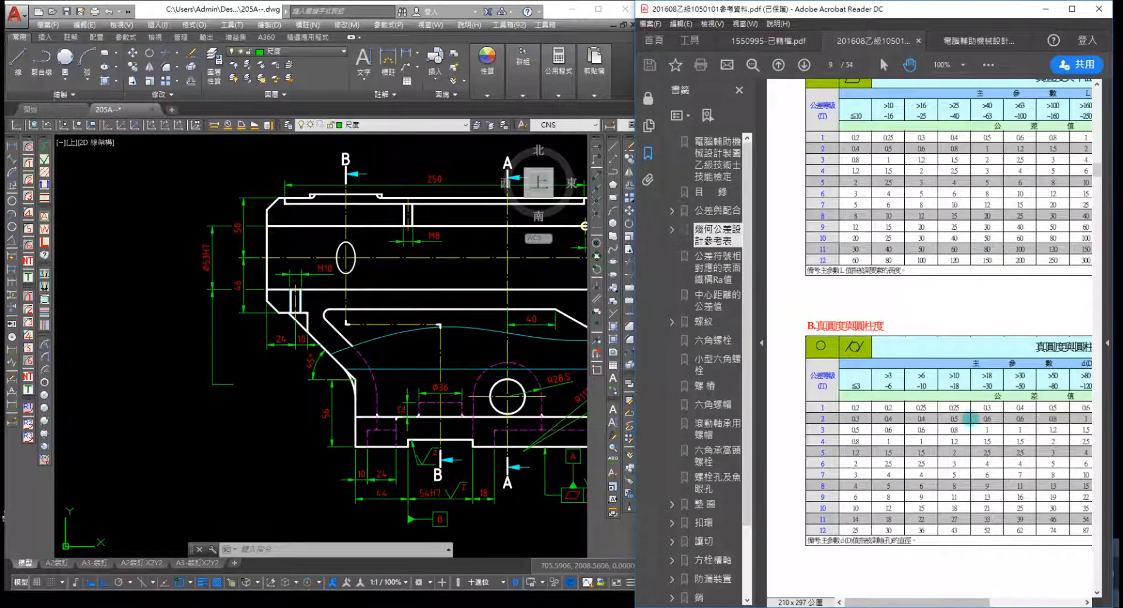
{"action": "scroll", "coordinate": [971, 419], "scroll_direction": "down", "scroll_amount": 8}
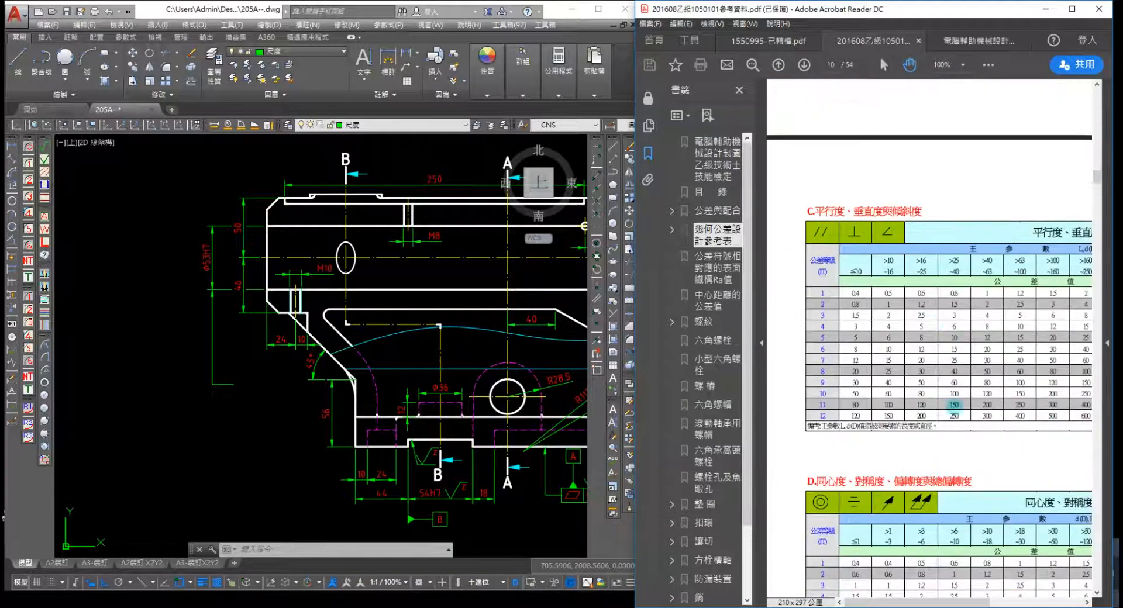
{"action": "left_click_drag", "start_coordinate": [856, 602], "coordinate": [971, 602]}
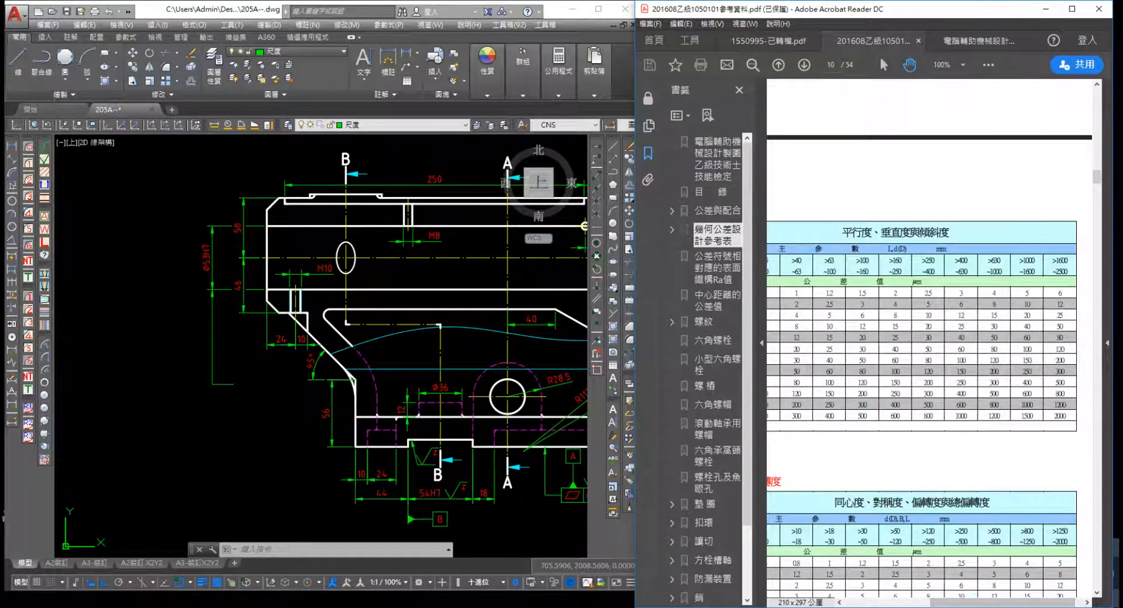
Place a geometric tolerance frame with parallelism 0.08 to datum A at the landing of the Ø53H7 leader
{"action": "left_click", "coordinate": [158, 410]}
{"action": "key", "text": "Escape"}
{"action": "key", "text": "Escape"}
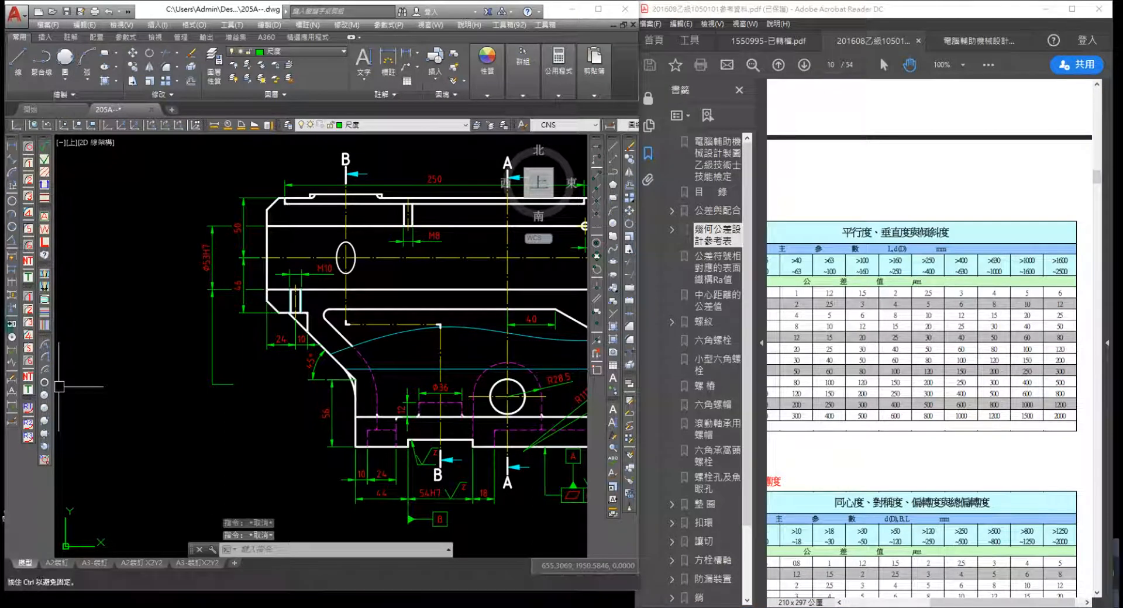
{"action": "left_click", "coordinate": [12, 323]}
{"action": "left_click", "coordinate": [197, 271]}
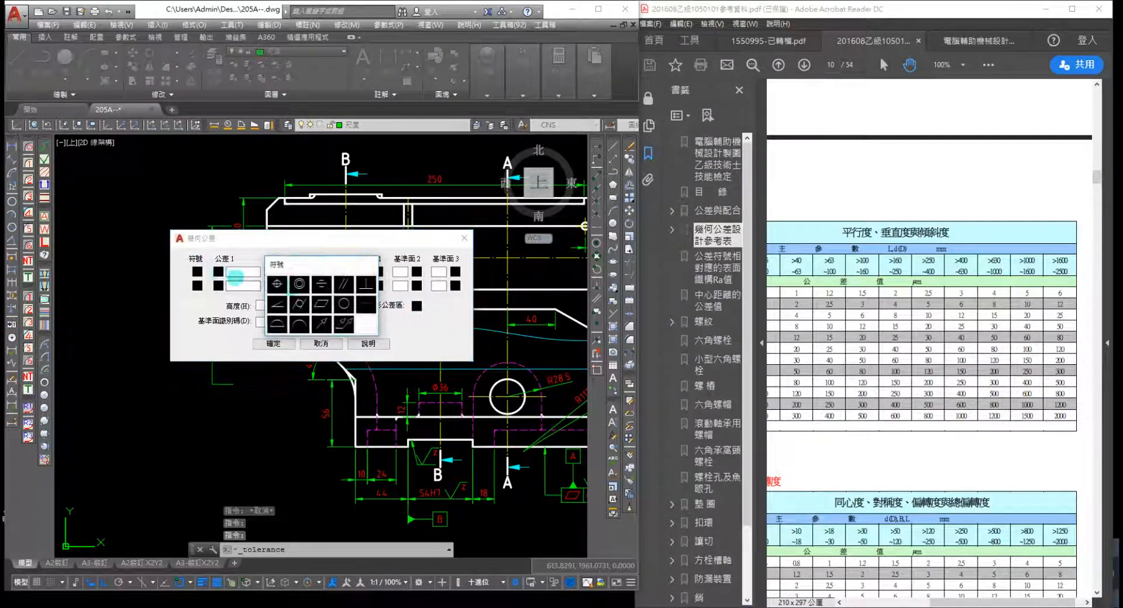
{"action": "left_click", "coordinate": [343, 284]}
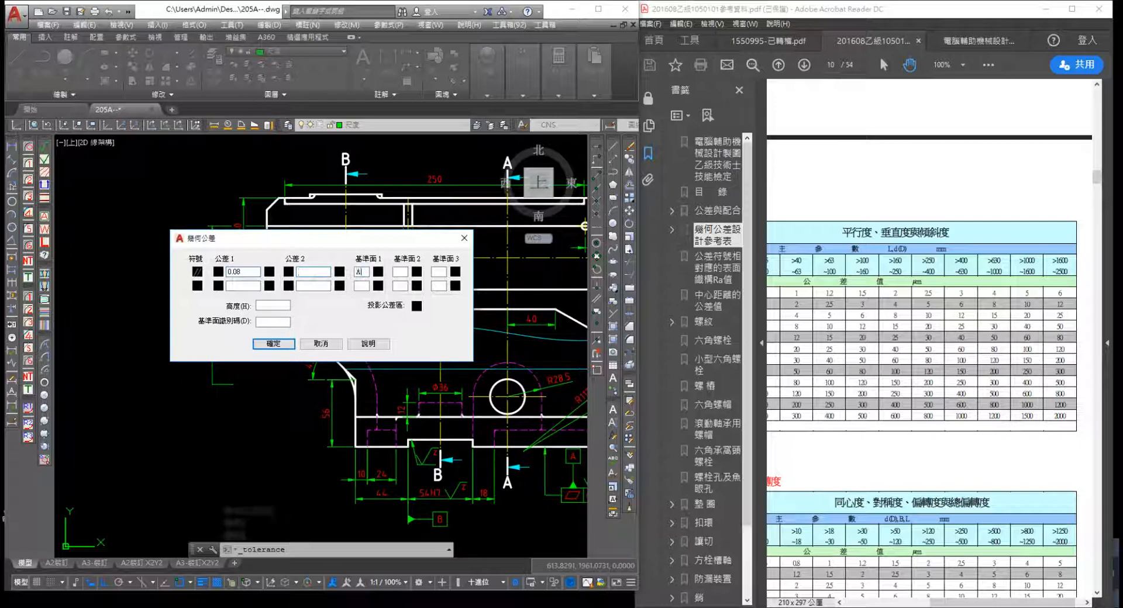
{"action": "left_click", "coordinate": [258, 348]}
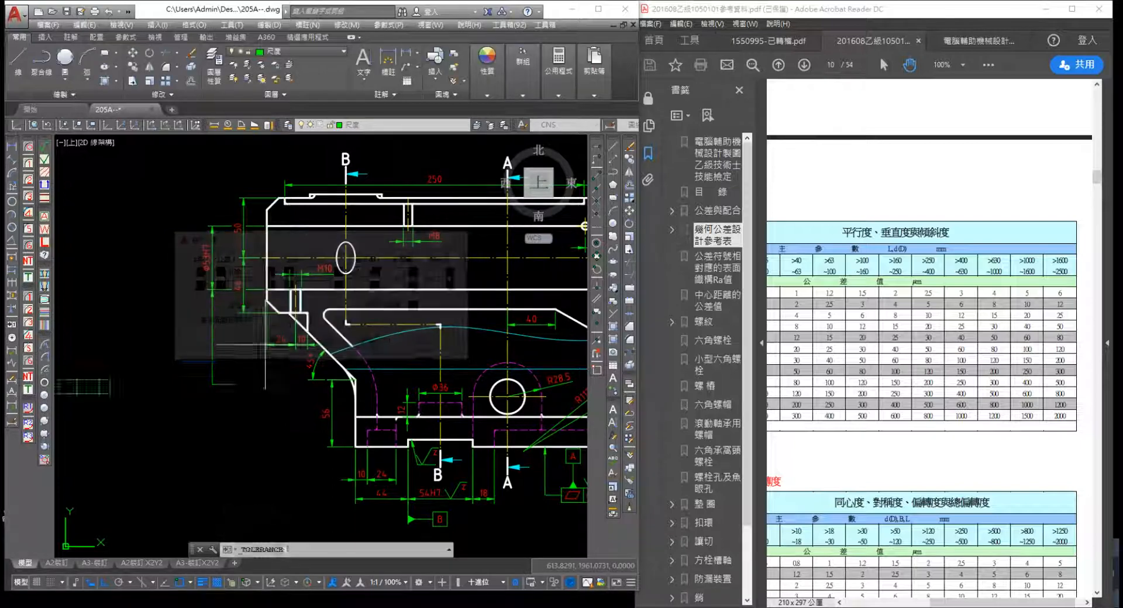
{"action": "left_click", "coordinate": [236, 385]}
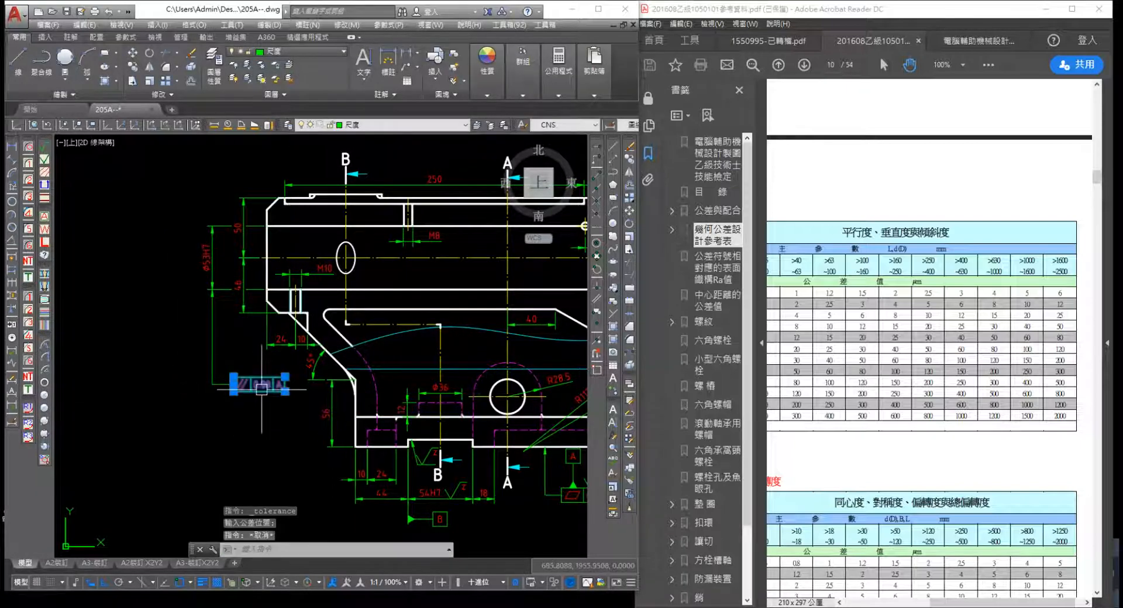
Add a second row to the tolerance frame with perpendicularity 0.08 to datum B
{"action": "double_click", "coordinate": [260, 384]}
{"action": "left_click", "coordinate": [197, 285]}
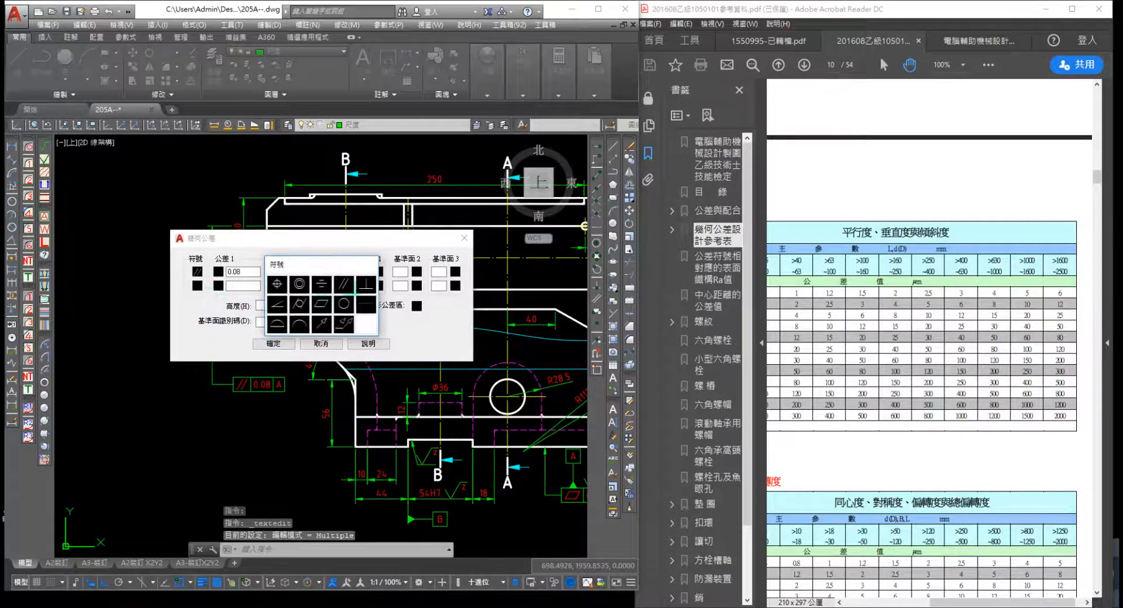
{"action": "left_click", "coordinate": [360, 284]}
{"action": "left_click", "coordinate": [231, 287]}
{"action": "type", "text": "0.08"}
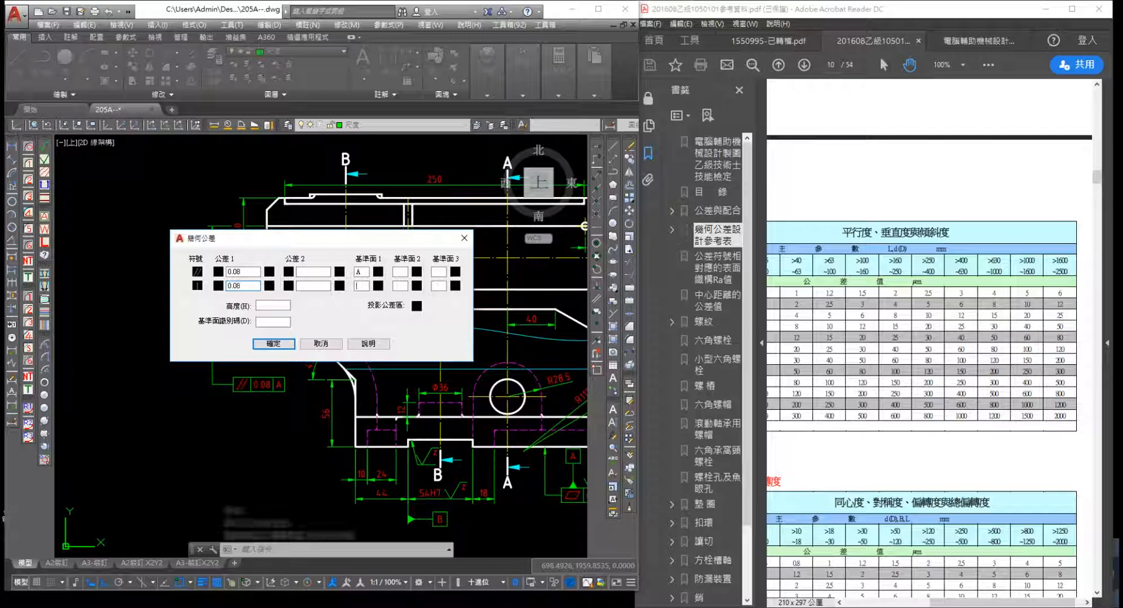
{"action": "key", "text": "Tab"}
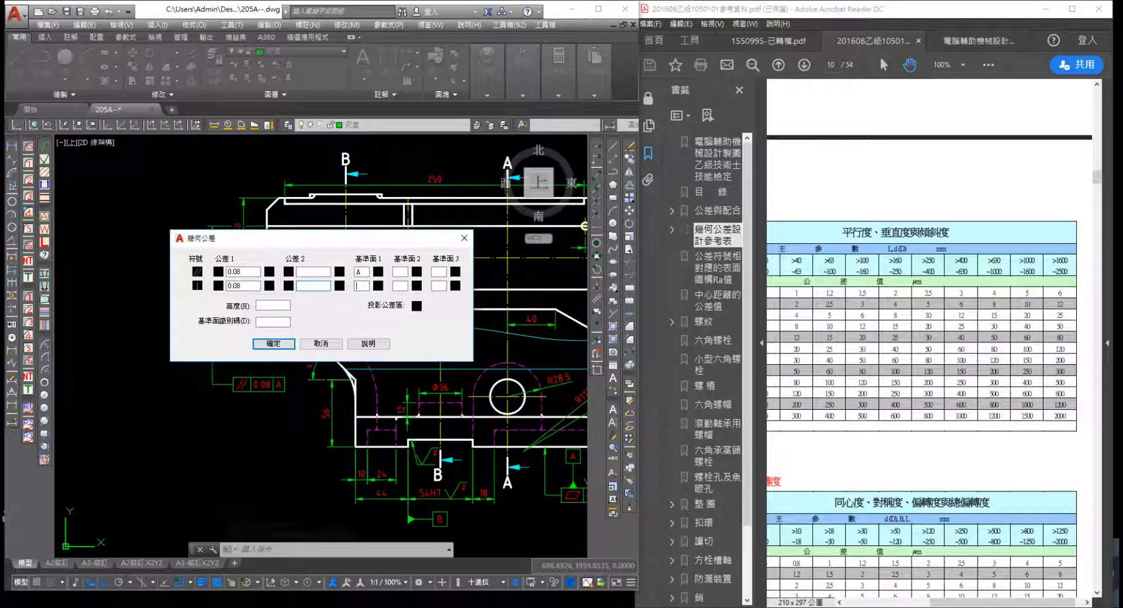
{"action": "left_click", "coordinate": [274, 344]}
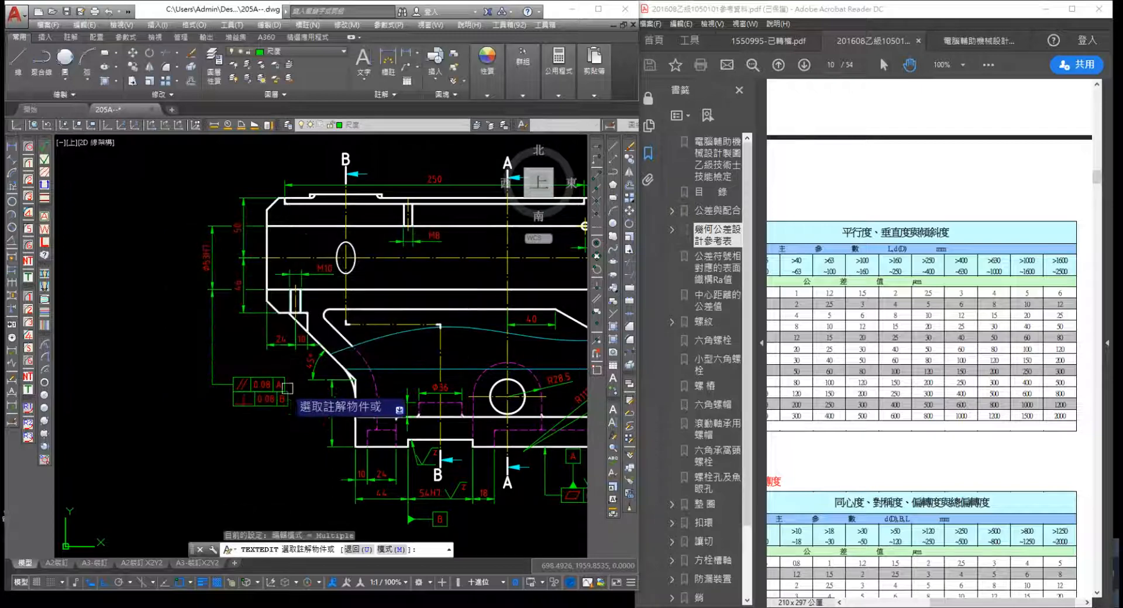
{"action": "key", "text": "Escape"}
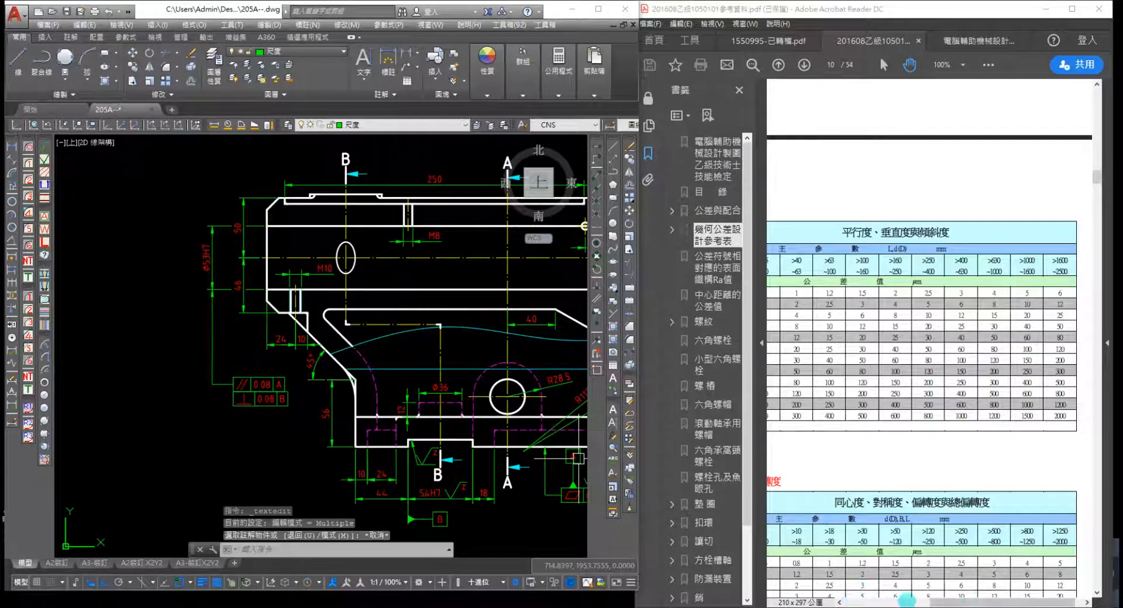
Measure the horizontal distance from the 54H7 slot's left corner to the right end face with a temporary linear dimension
{"action": "left_click_drag", "start_coordinate": [959, 603], "coordinate": [888, 599]}
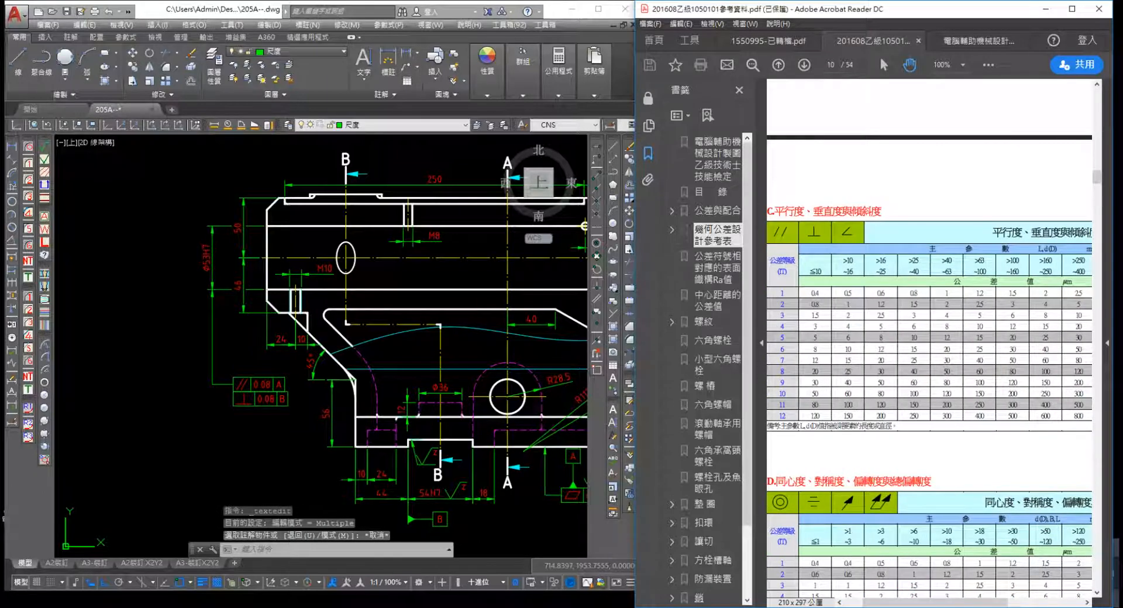
{"action": "left_click", "coordinate": [316, 287]}
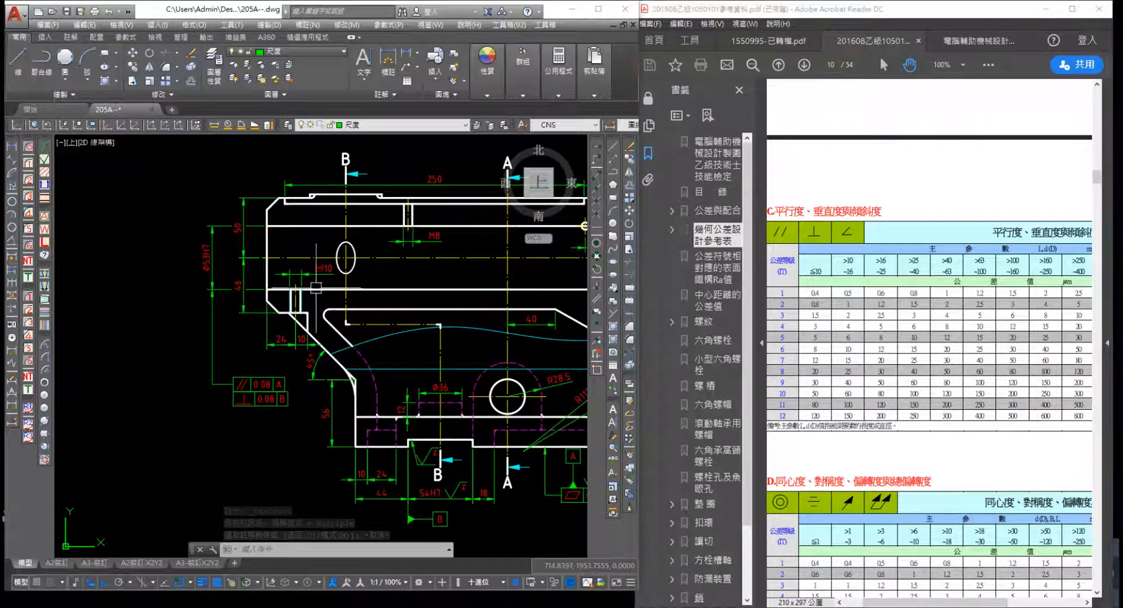
{"action": "middle_click_drag", "start_coordinate": [403, 292], "coordinate": [259, 297]}
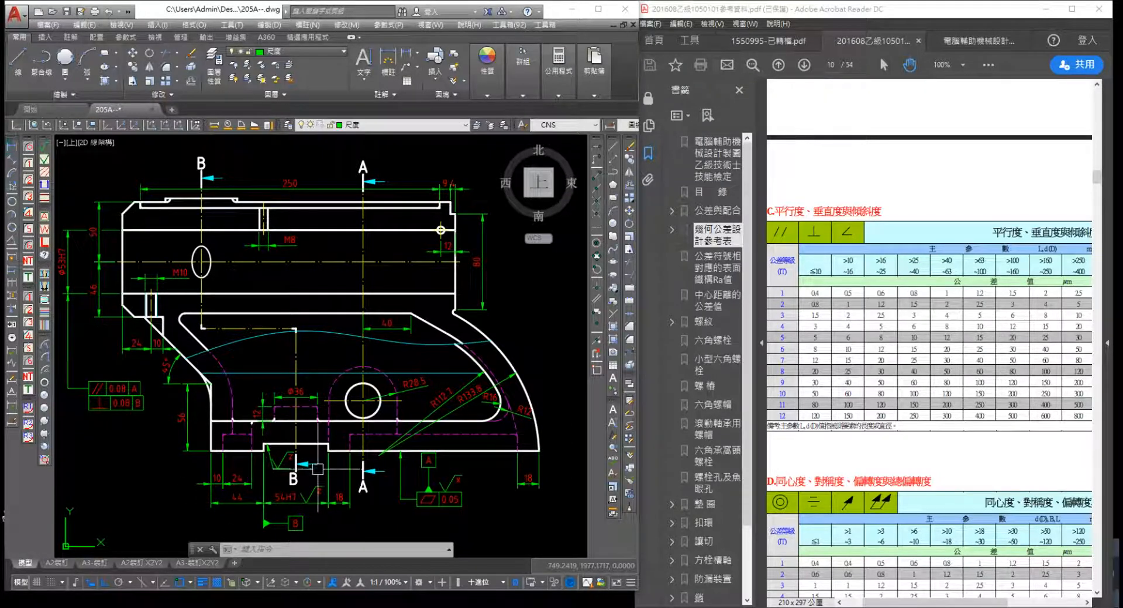
{"action": "left_click", "coordinate": [13, 147]}
{"action": "scroll", "coordinate": [256, 456], "scroll_direction": "up", "scroll_amount": 2}
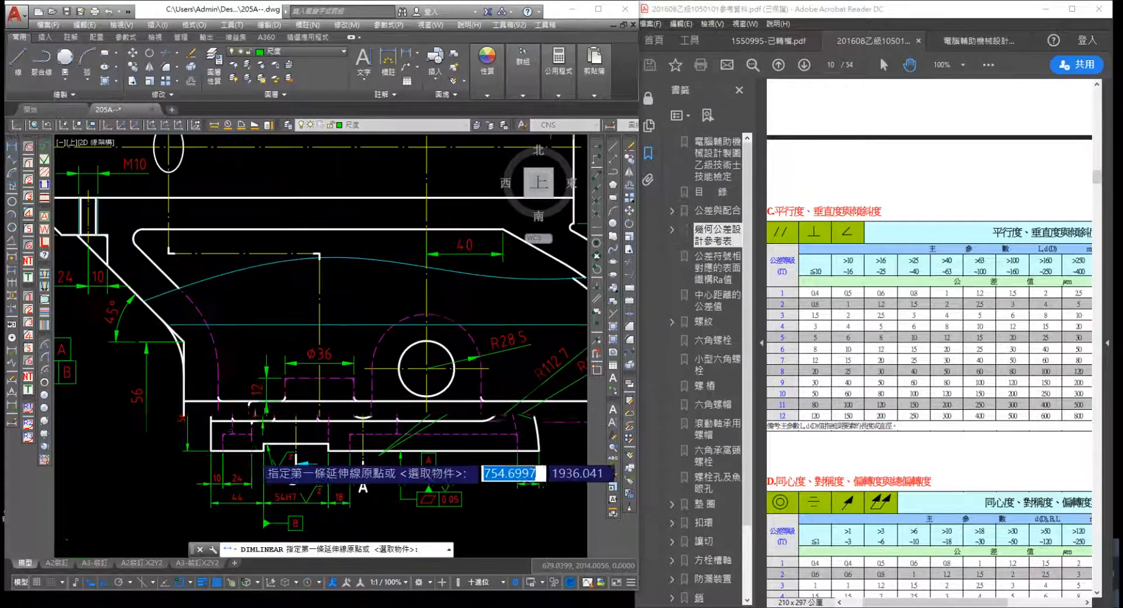
{"action": "left_click", "coordinate": [267, 450]}
{"action": "middle_click_drag", "start_coordinate": [582, 282], "coordinate": [303, 414]}
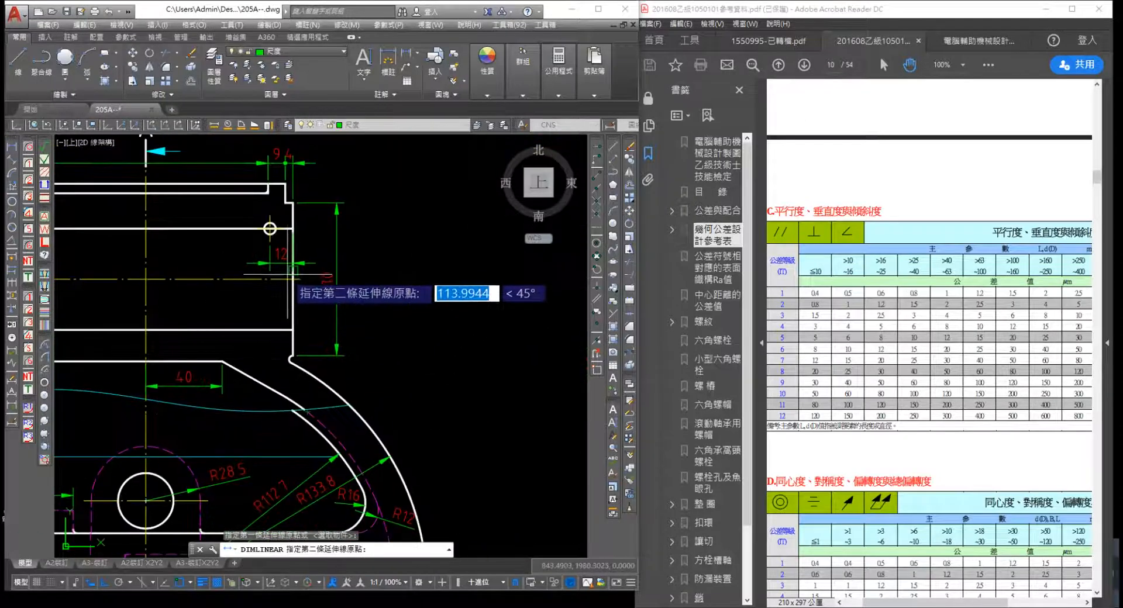
{"action": "left_click", "coordinate": [293, 279]}
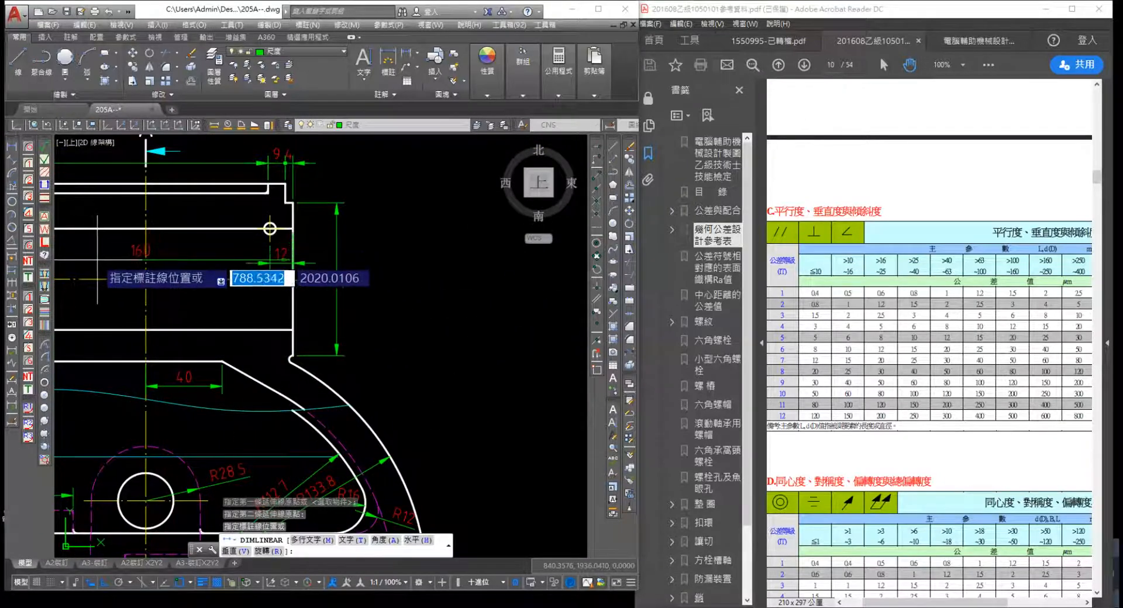
{"action": "key", "text": "Escape"}
{"action": "key", "text": "Escape"}
{"action": "key", "text": "Escape"}
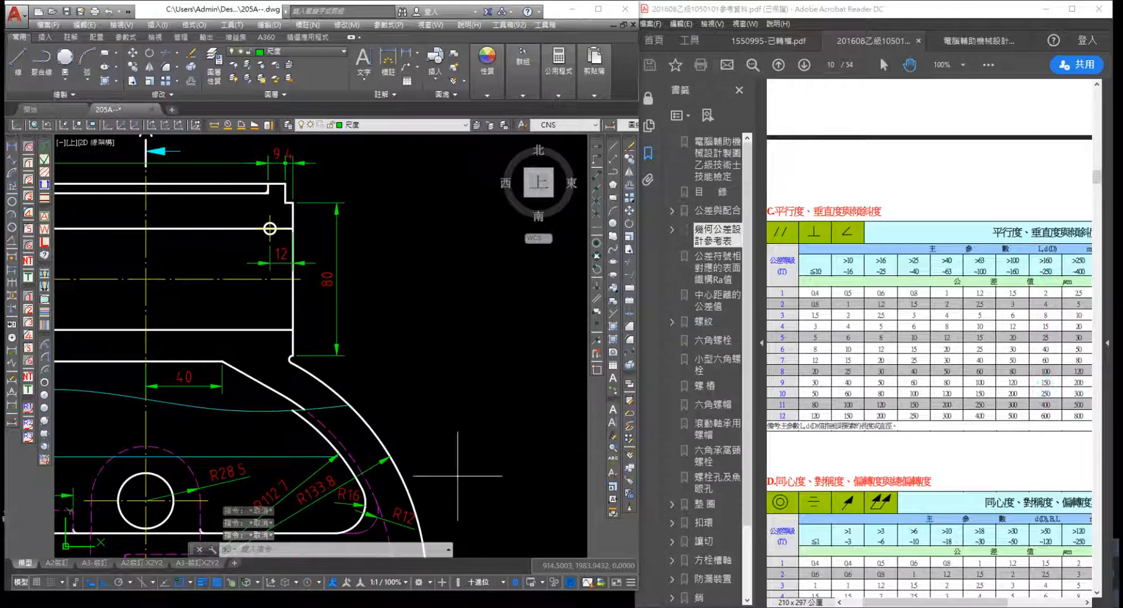
Set the perpendicularity tolerance in the frame's second row to 0.1
{"action": "scroll", "coordinate": [304, 410], "scroll_direction": "down", "scroll_amount": 3}
{"action": "scroll", "coordinate": [311, 424], "scroll_direction": "up", "scroll_amount": 3}
{"action": "scroll", "coordinate": [310, 423], "scroll_direction": "up", "scroll_amount": 3}
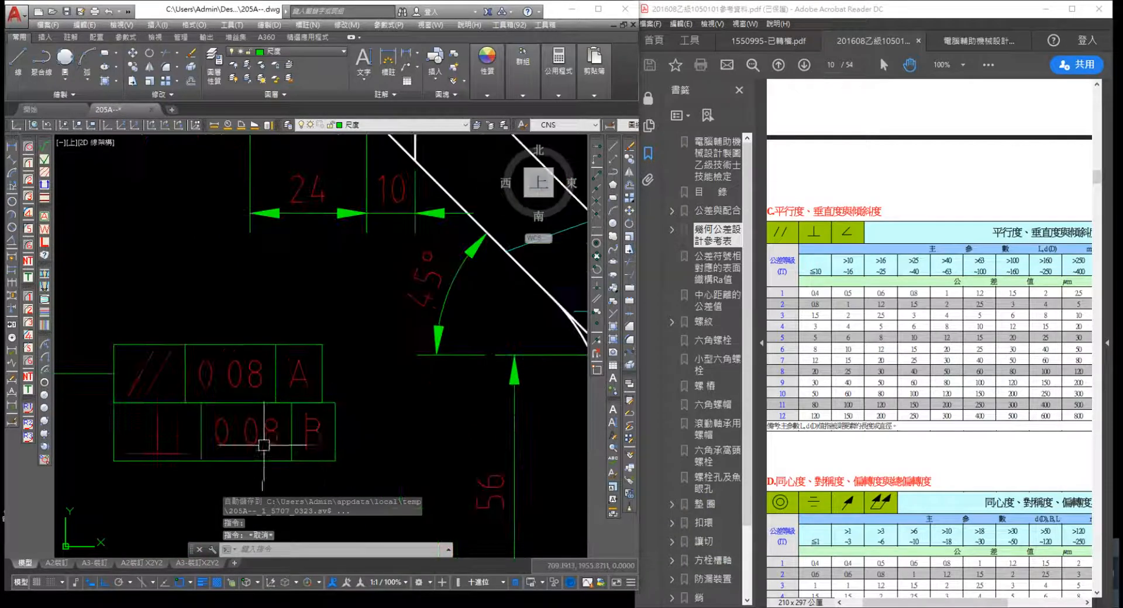
{"action": "double_click", "coordinate": [313, 427]}
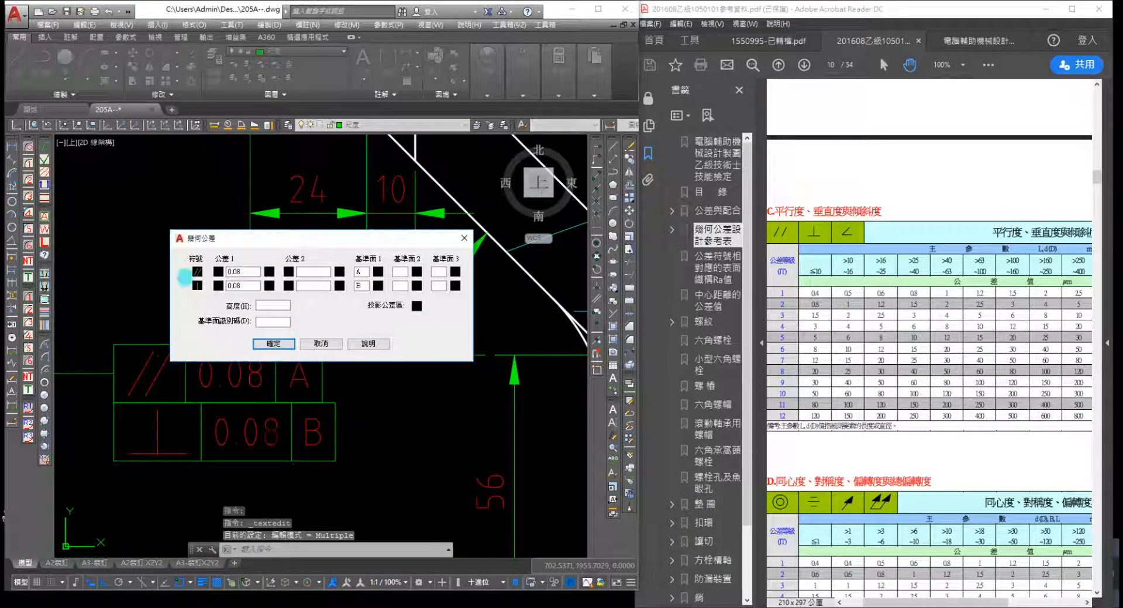
{"action": "type", "text": "08"}
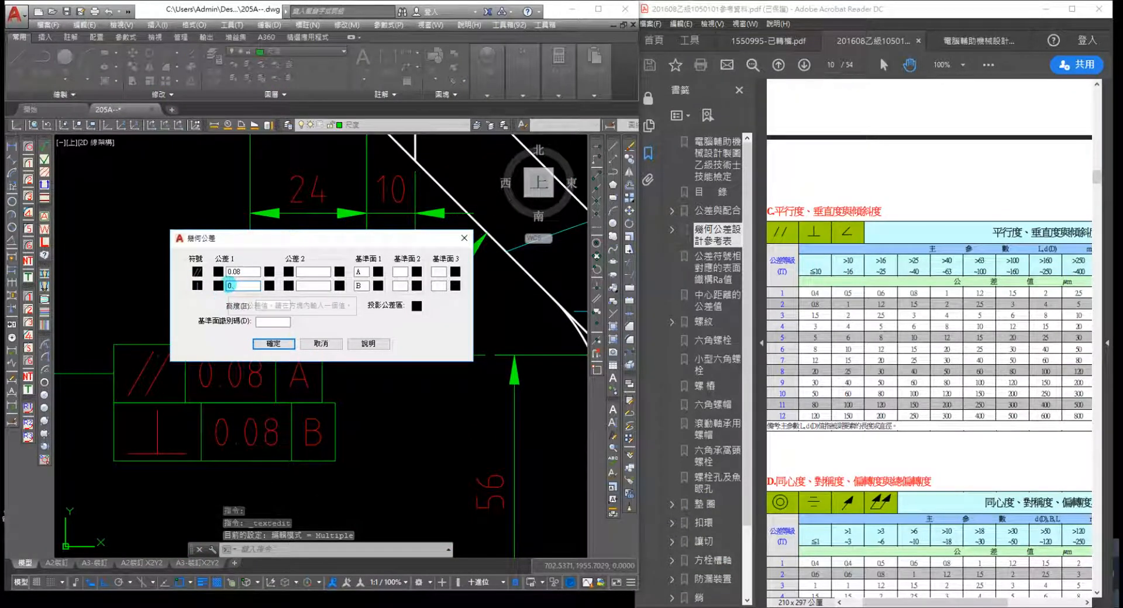
{"action": "left_click", "coordinate": [273, 343]}
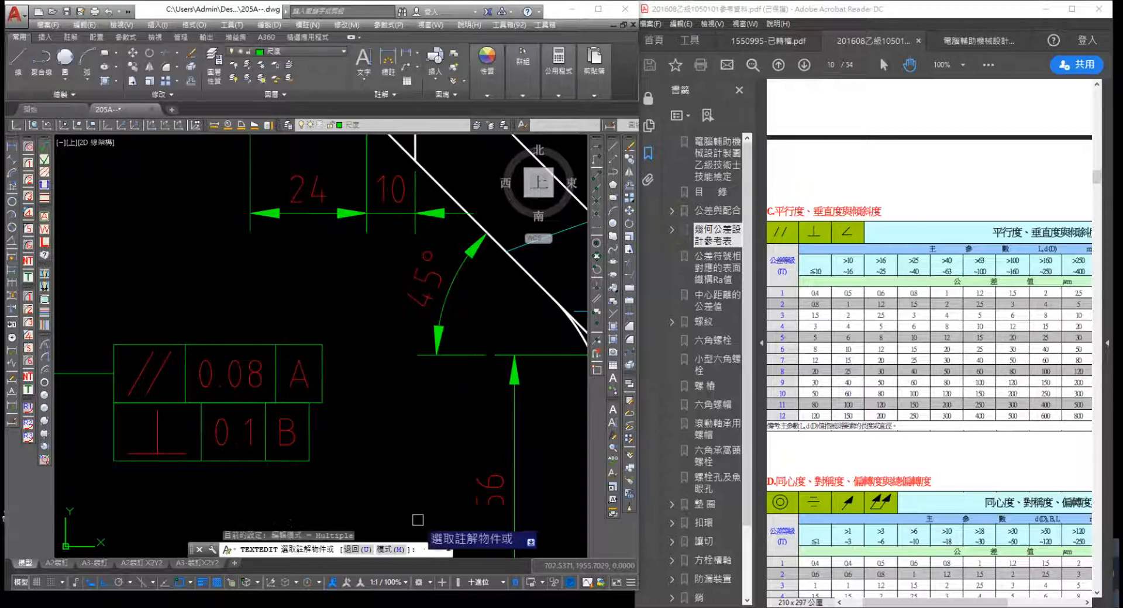
{"action": "key", "text": "Escape"}
{"action": "key", "text": "Escape"}
Insert the 1去屑A surface symbol with code y on the upper edge of the Ø53H7 tolerance frame
{"action": "scroll", "coordinate": [410, 433], "scroll_direction": "down", "scroll_amount": 5}
{"action": "scroll", "coordinate": [364, 383], "scroll_direction": "up", "scroll_amount": 2}
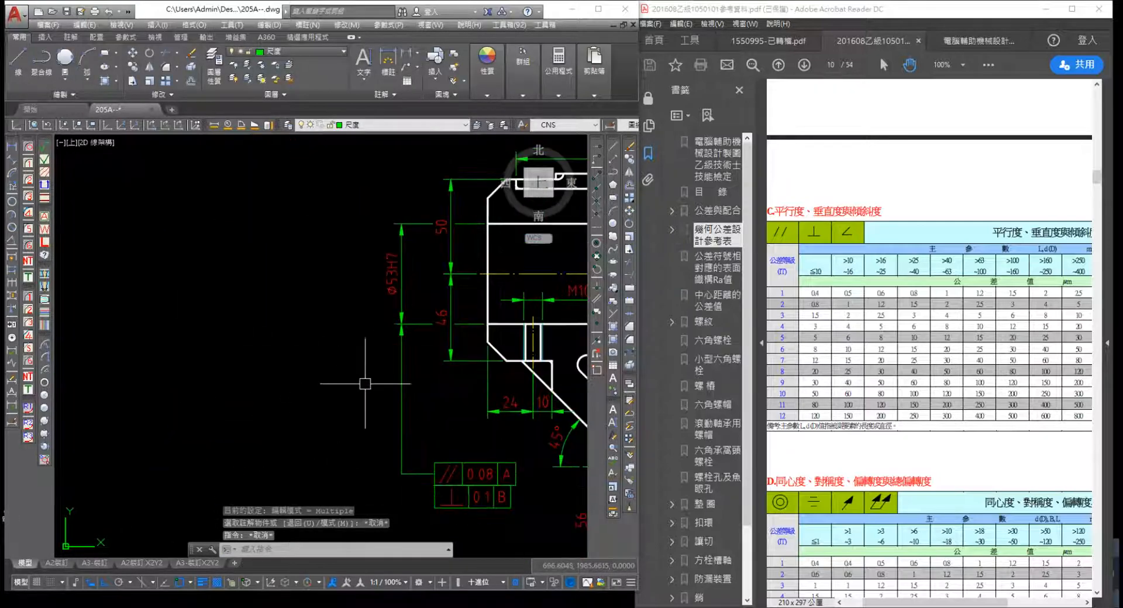
{"action": "middle_click_drag", "start_coordinate": [364, 384], "coordinate": [151, 302]}
{"action": "left_click", "coordinate": [45, 158]}
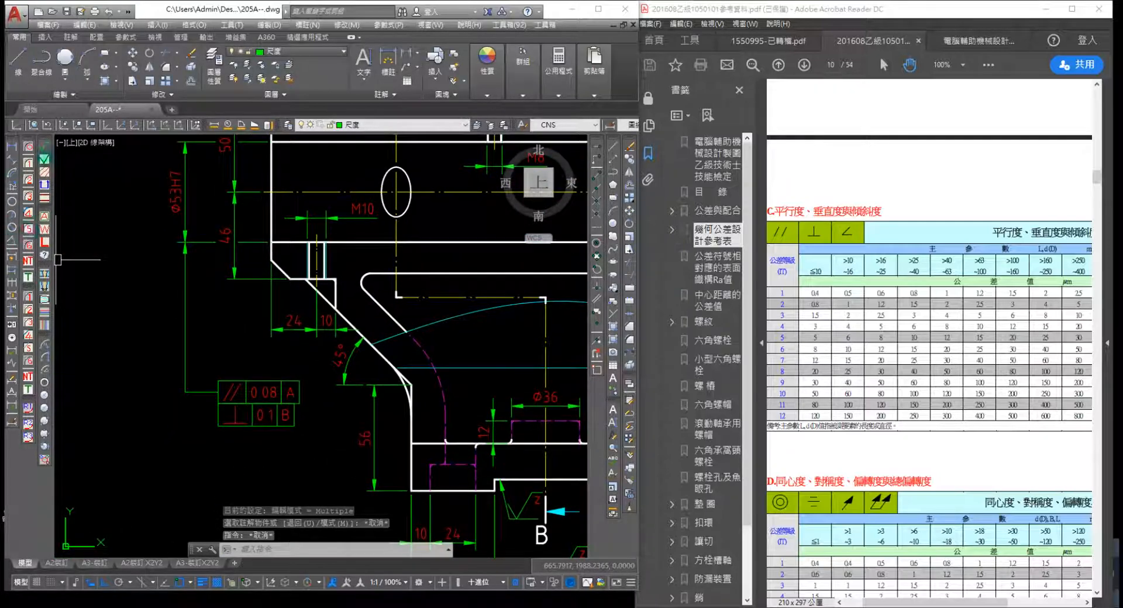
{"action": "left_click", "coordinate": [424, 358]}
{"action": "left_click", "coordinate": [382, 381]}
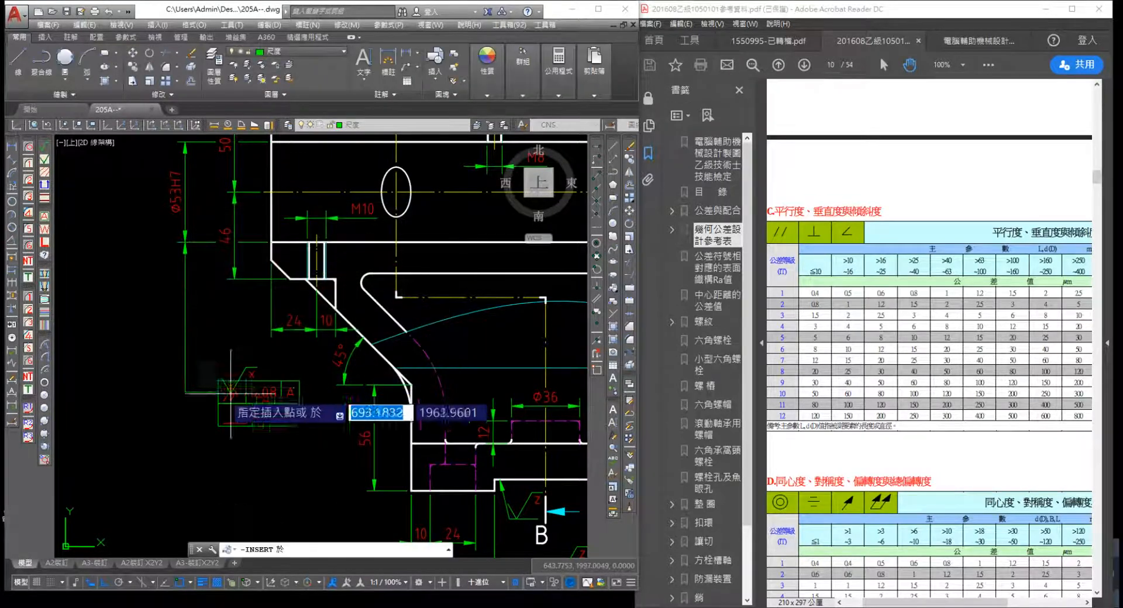
{"action": "left_click", "coordinate": [262, 382]}
{"action": "left_click", "coordinate": [299, 381]}
{"action": "type", "text": "y"}
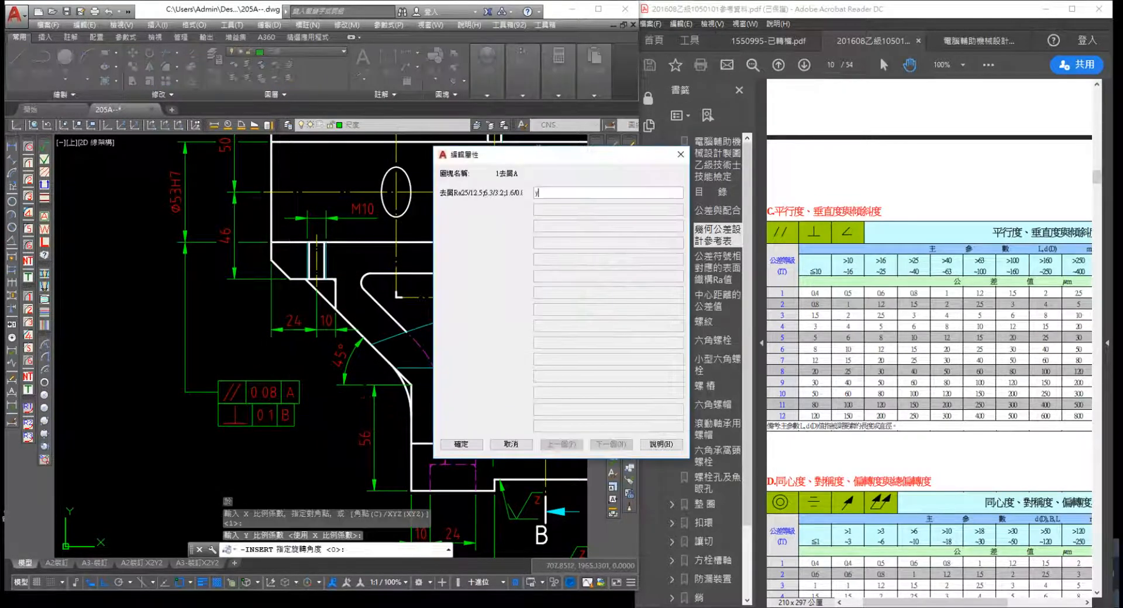
{"action": "left_click", "coordinate": [458, 446]}
{"action": "key", "text": "Escape"}
Draw a text-free multileader with its arrow on the Ø53H7 bore's lower edge between the M10 hole and the M8 hole
{"action": "mouse_move", "coordinate": [378, 374]}
{"action": "middle_mouse_down"}
{"action": "mouse_move", "coordinate": [363, 394]}
{"action": "mouse_move", "coordinate": [163, 481]}
{"action": "mouse_move", "coordinate": [146, 520]}
{"action": "middle_mouse_up"}
{"action": "scroll", "coordinate": [920, 555], "scroll_direction": "up", "scroll_amount": 10}
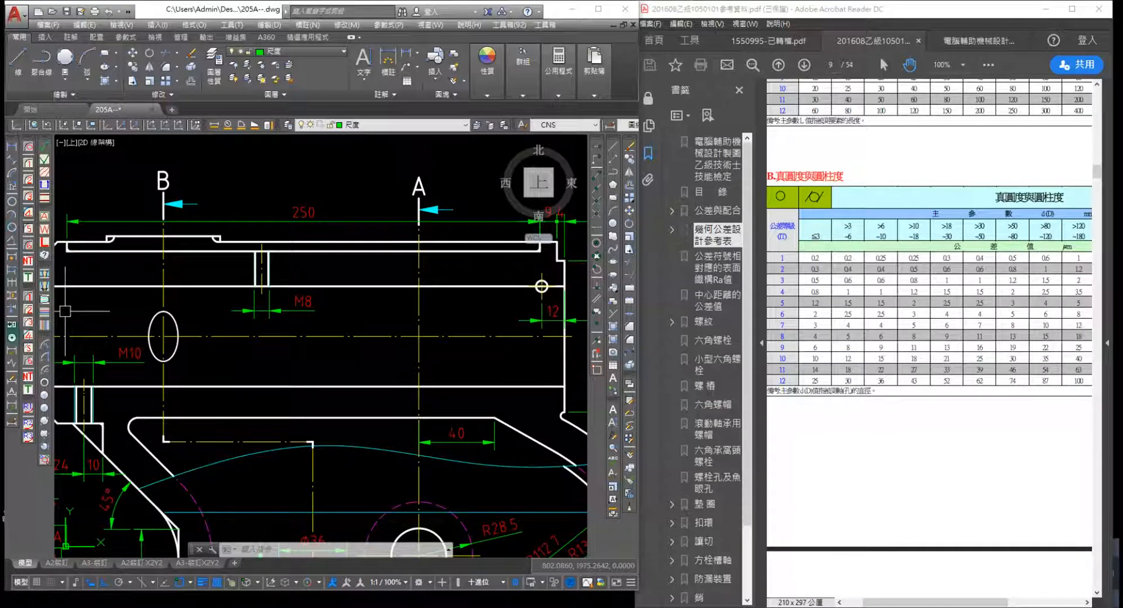
{"action": "left_click", "coordinate": [11, 325]}
{"action": "key", "text": "Escape"}
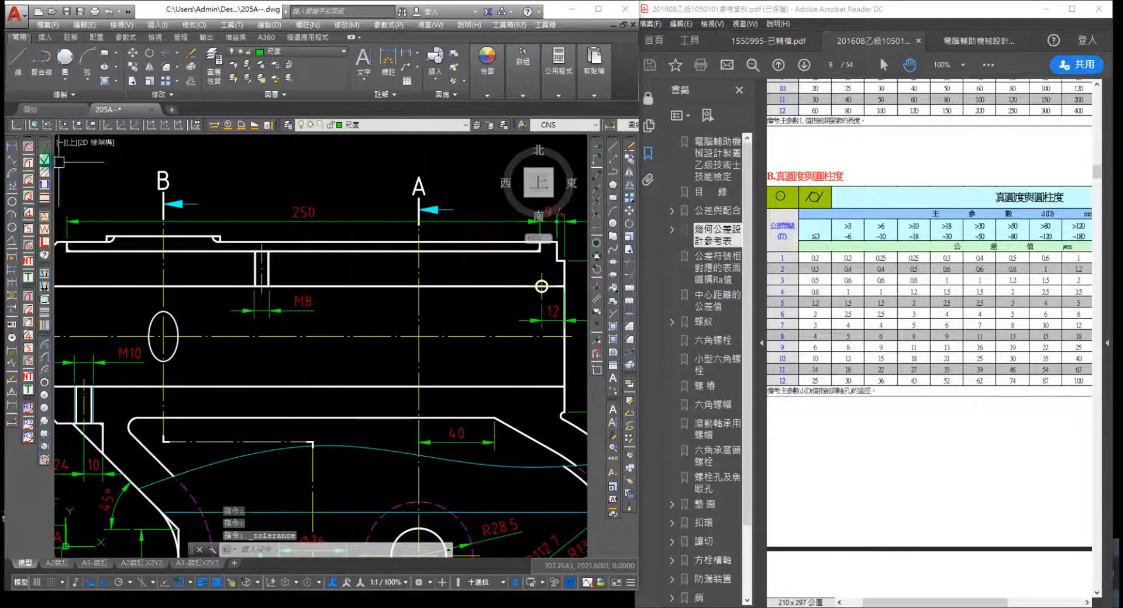
{"action": "left_click", "coordinate": [409, 67]}
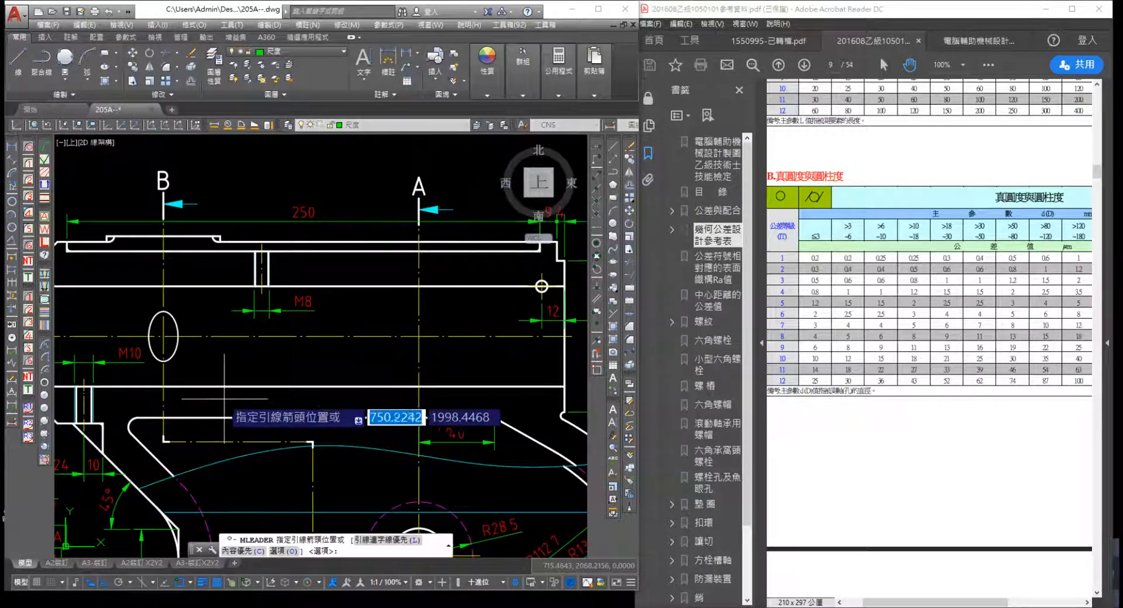
{"action": "scroll", "coordinate": [205, 386], "scroll_direction": "up", "scroll_amount": 2}
{"action": "right_click", "coordinate": [204, 386], "text": "shift"}
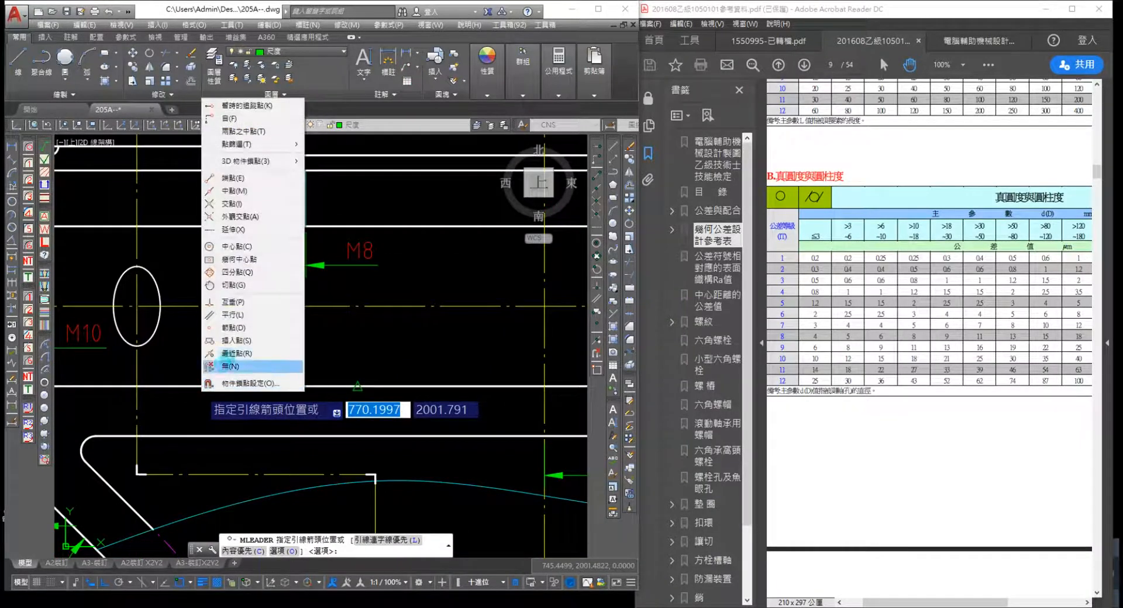
{"action": "left_click", "coordinate": [234, 357]}
{"action": "left_click", "coordinate": [179, 386]}
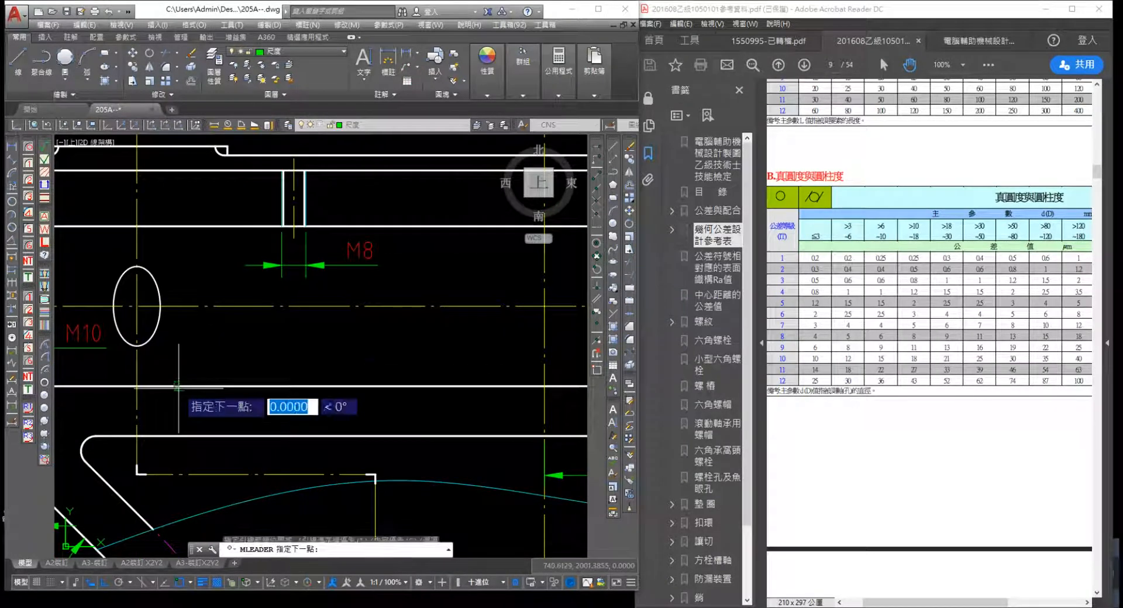
{"action": "left_click", "coordinate": [179, 346]}
{"action": "key", "text": "Escape"}
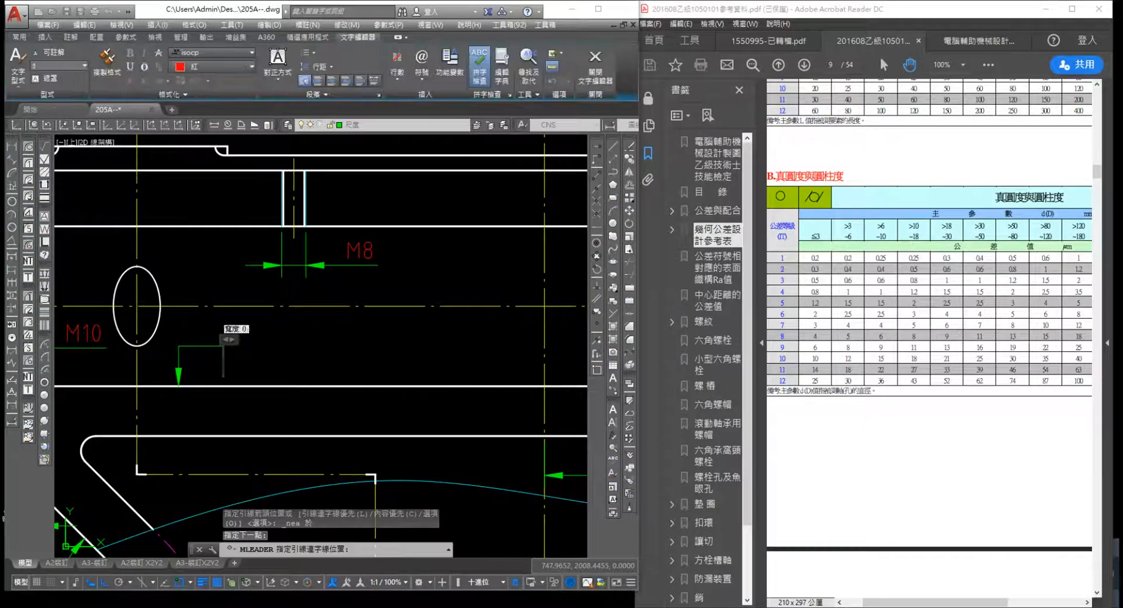
Set the landing gap of the new multileader on the bore's lower edge to 0
{"action": "left_click", "coordinate": [208, 348]}
{"action": "left_click", "coordinate": [345, 360]}
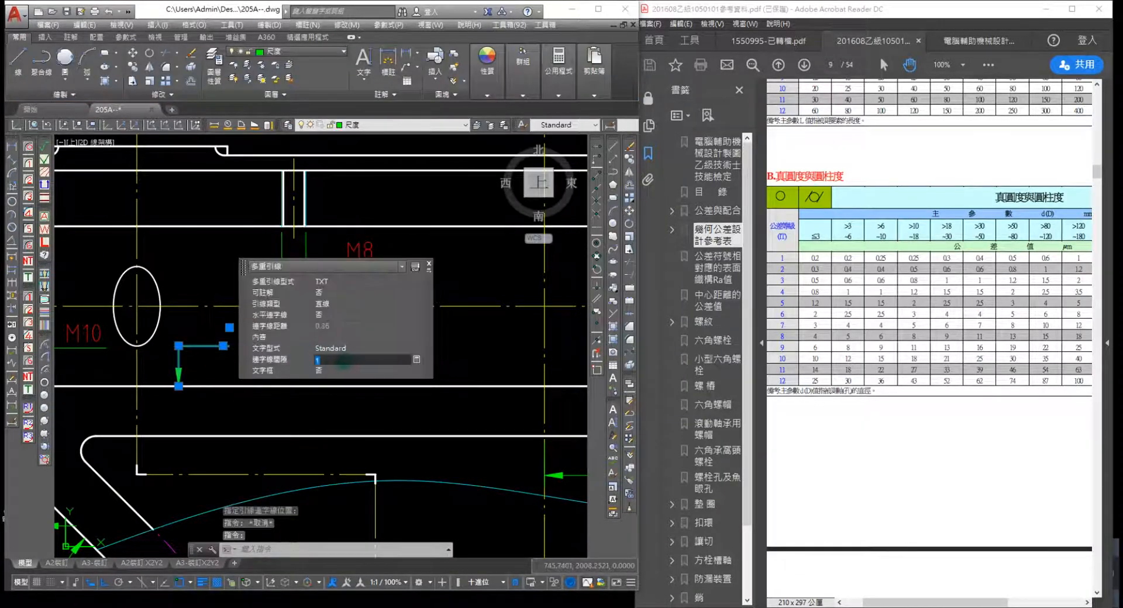
{"action": "type", "text": "0"}
{"action": "key", "text": "Escape"}
{"action": "key", "text": "Escape"}
{"action": "key", "text": "Escape"}
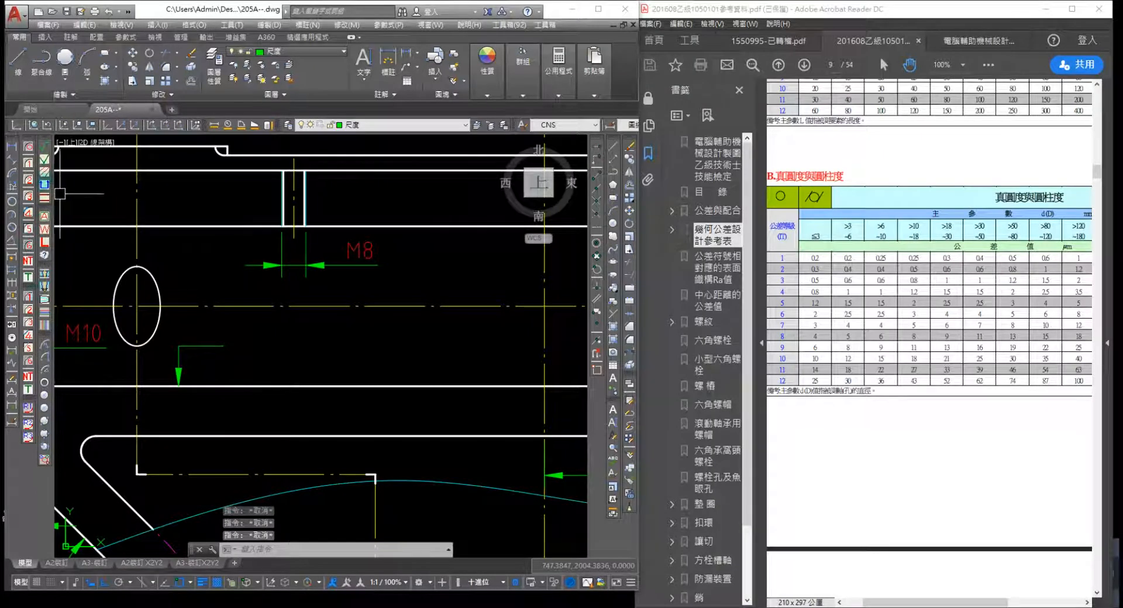
Attach a cylindricity tolerance frame of 0.013 to the landing end of the bore's leader
{"action": "left_click", "coordinate": [12, 325]}
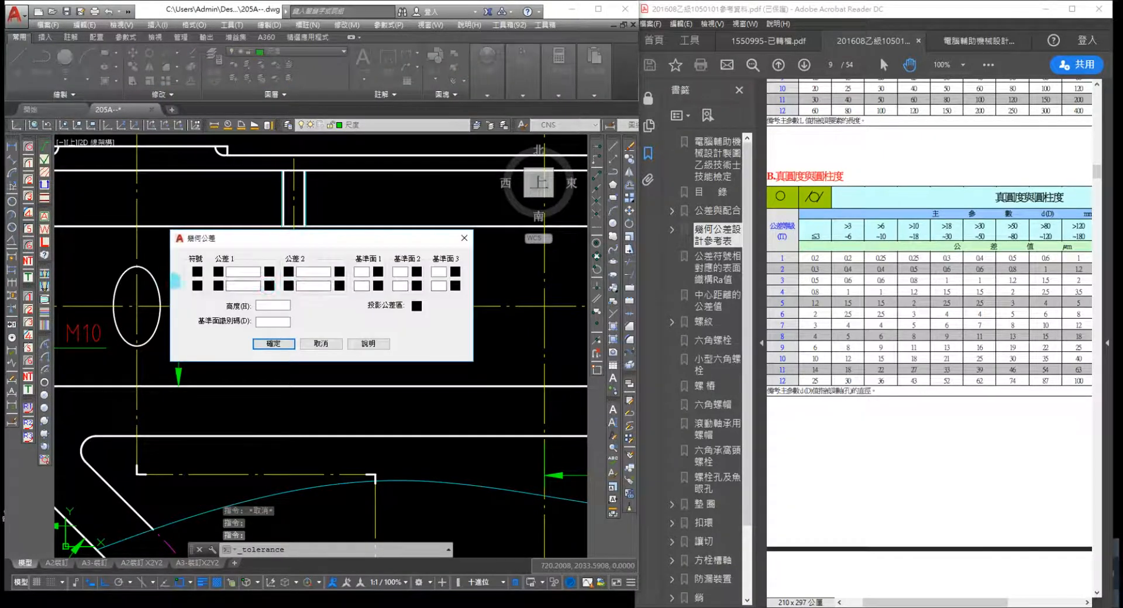
{"action": "left_click", "coordinate": [198, 272]}
{"action": "left_click", "coordinate": [298, 304]}
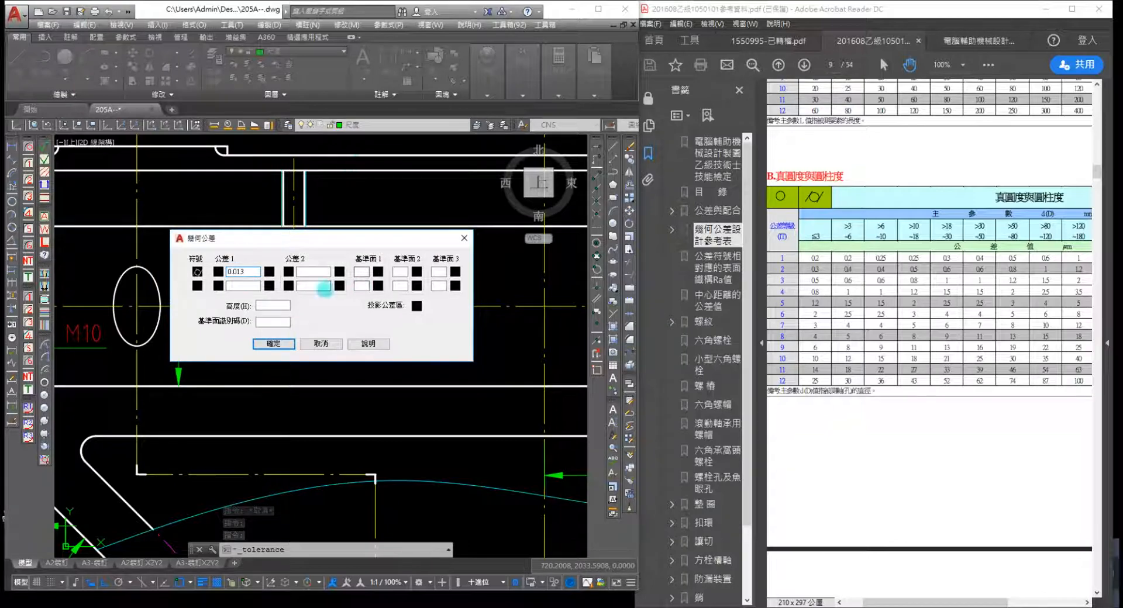
{"action": "type", "text": "0.013"}
{"action": "left_click", "coordinate": [266, 343]}
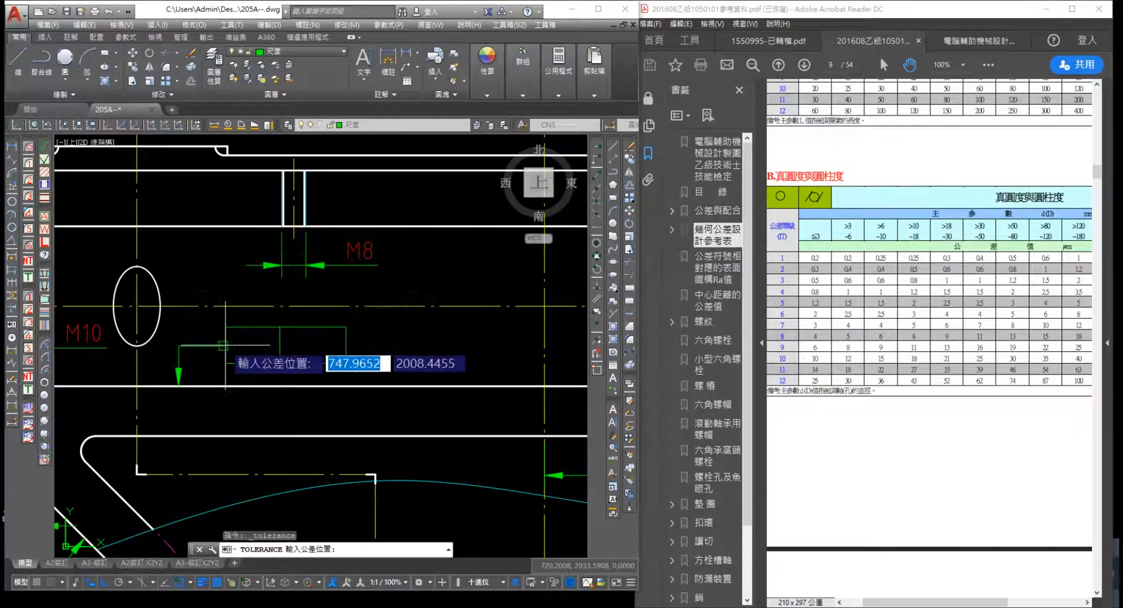
{"action": "left_click", "coordinate": [223, 345]}
{"action": "scroll", "coordinate": [296, 384], "scroll_direction": "down", "scroll_amount": 2}
{"action": "key", "text": "Escape"}
{"action": "middle_click_drag", "start_coordinate": [296, 384], "coordinate": [443, 357]}
{"action": "mouse_move", "coordinate": [408, 349]}
{"action": "middle_mouse_down"}
{"action": "mouse_move", "coordinate": [322, 336]}
{"action": "mouse_move", "coordinate": [412, 345]}
{"action": "mouse_move", "coordinate": [411, 289]}
{"action": "middle_mouse_up"}
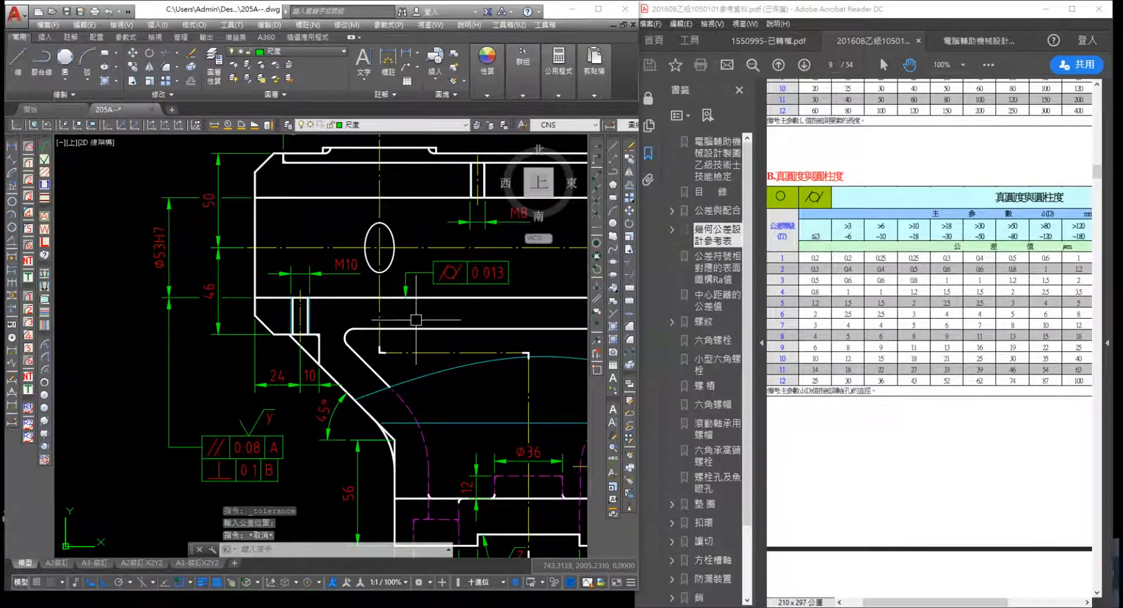
Change the code of the surface symbol above the parallelism and perpendicularity frame to z
{"action": "double_click", "coordinate": [272, 420]}
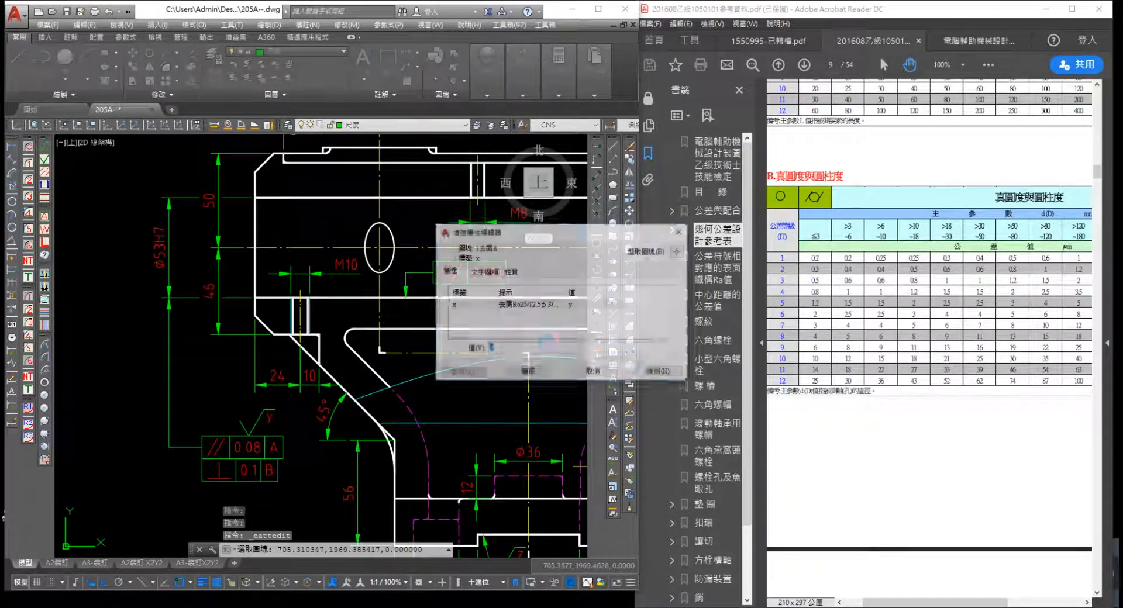
{"action": "left_click", "coordinate": [516, 372]}
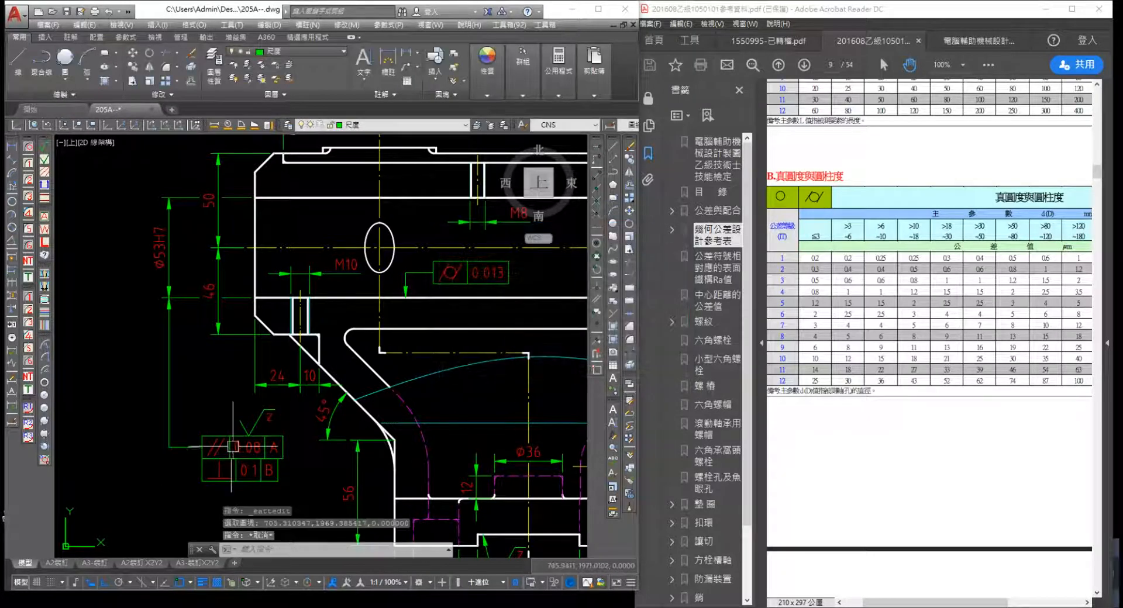
Dimension the upper left chamfer of the front view horizontally and set its text to 10x45°
{"action": "middle_click_drag", "start_coordinate": [276, 313], "coordinate": [332, 382]}
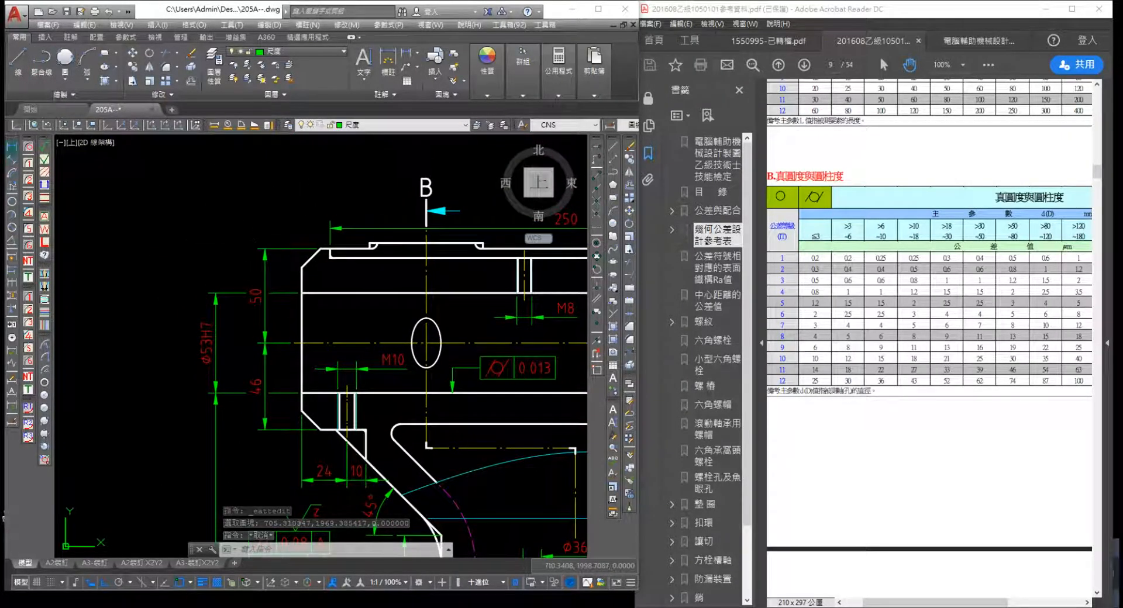
{"action": "left_click", "coordinate": [11, 146]}
{"action": "key", "text": "Return"}
{"action": "left_click", "coordinate": [307, 261]}
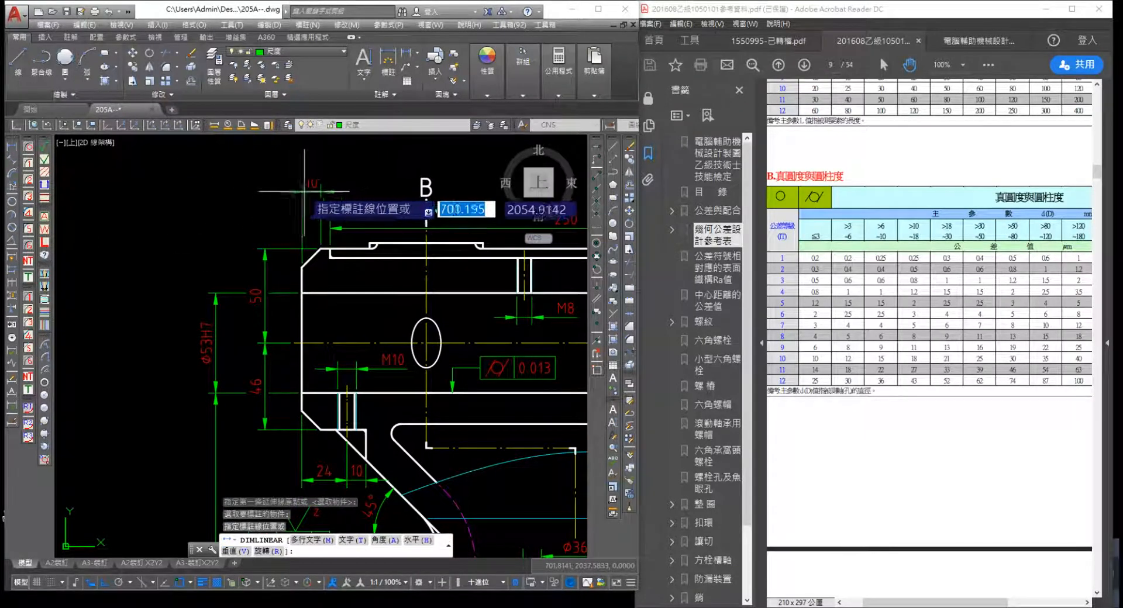
{"action": "left_click", "coordinate": [304, 190]}
{"action": "double_click", "coordinate": [312, 182]}
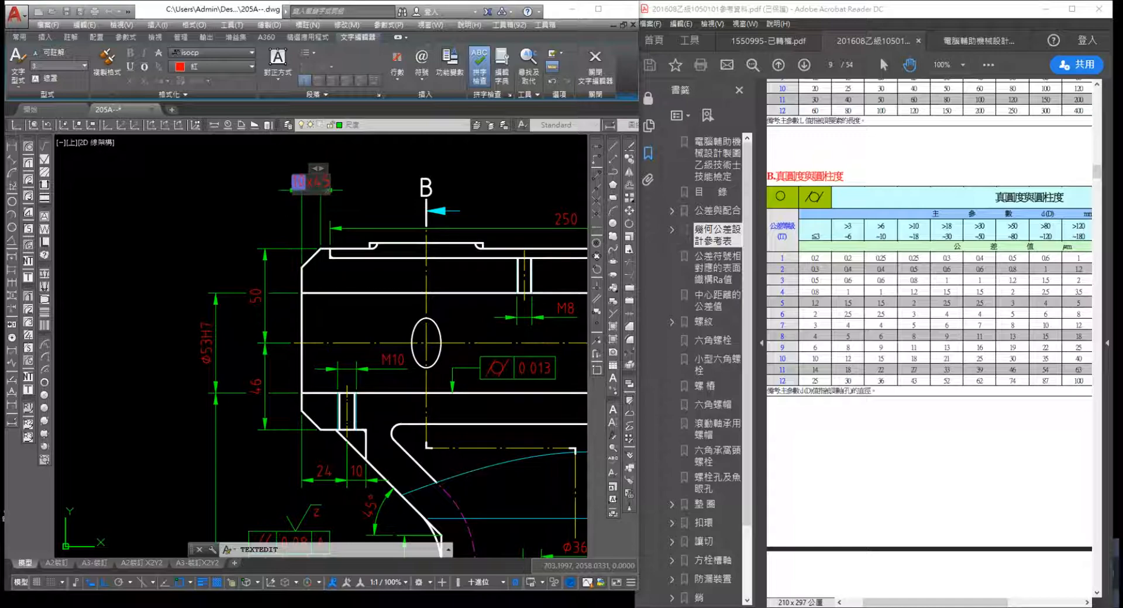
{"action": "key", "text": "Escape"}
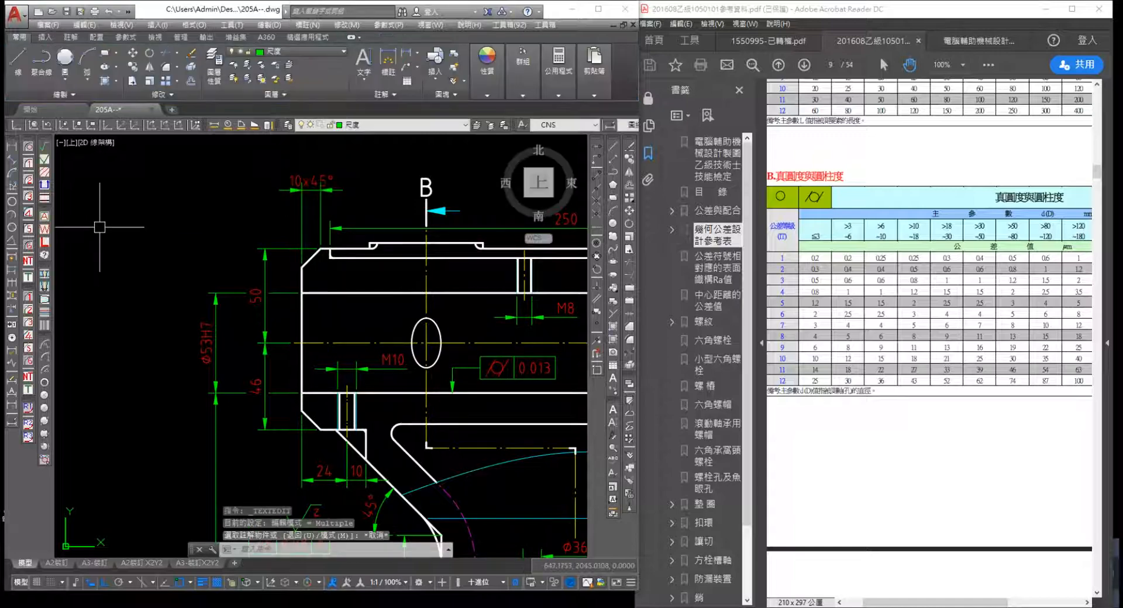
Move the 10x45° dimension text to the left, outside the extension lines
{"action": "scroll", "coordinate": [310, 178], "scroll_direction": "up", "scroll_amount": 2}
{"action": "left_click", "coordinate": [296, 171]}
{"action": "left_click", "coordinate": [301, 173]}
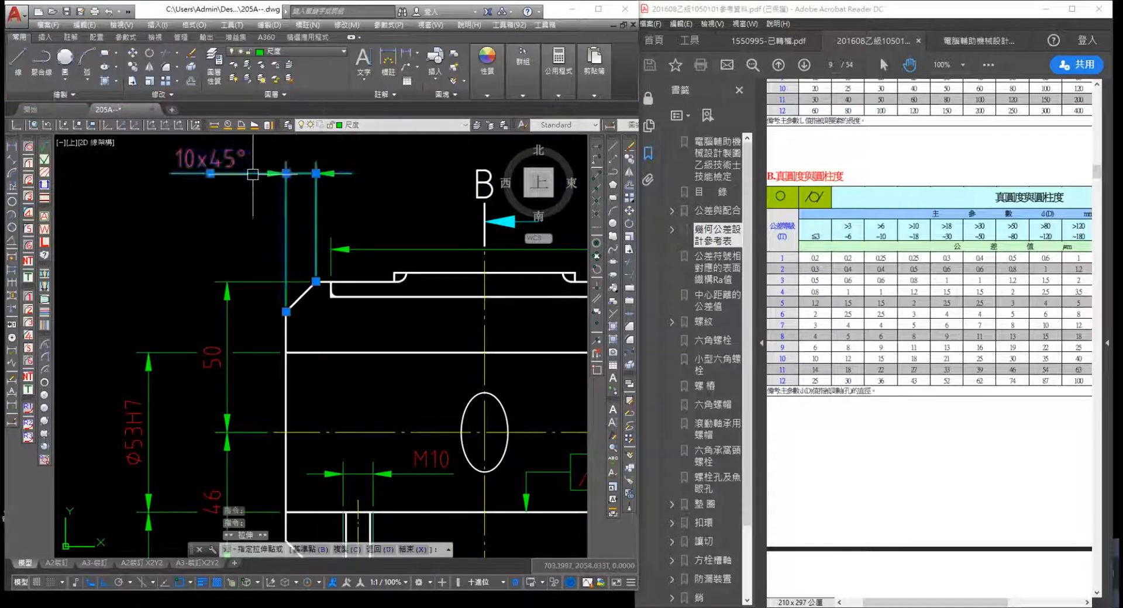
{"action": "left_click", "coordinate": [213, 159]}
{"action": "key", "text": "Escape"}
Draw a surface symbol leader from the left end face below the chamfer, up to the left with a horizontal landing
{"action": "middle_click_drag", "start_coordinate": [234, 242], "coordinate": [266, 203]}
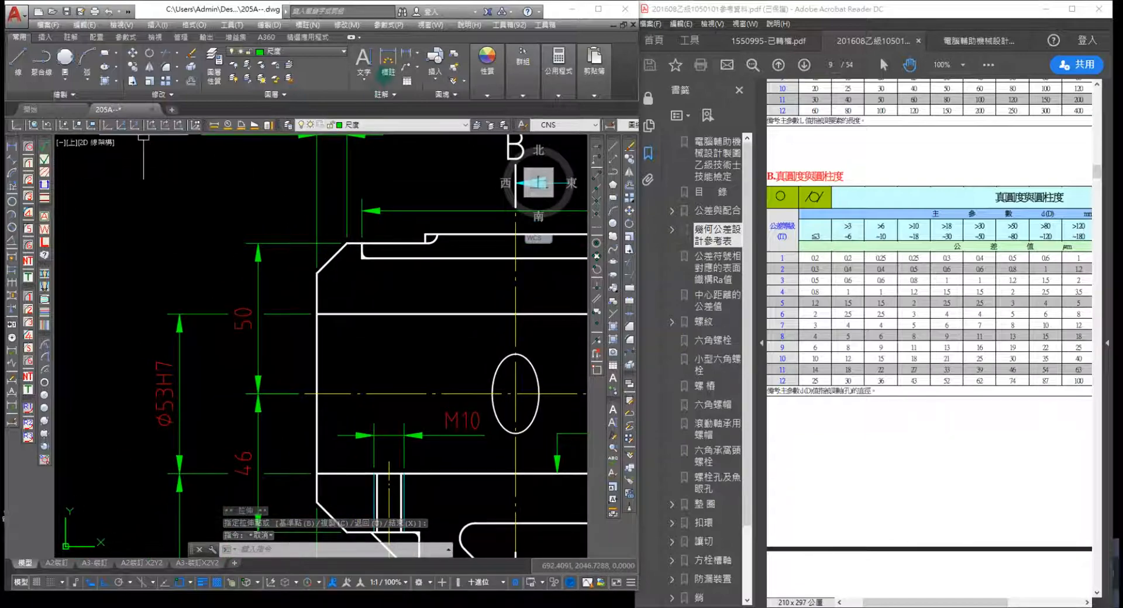
{"action": "left_click", "coordinate": [46, 158]}
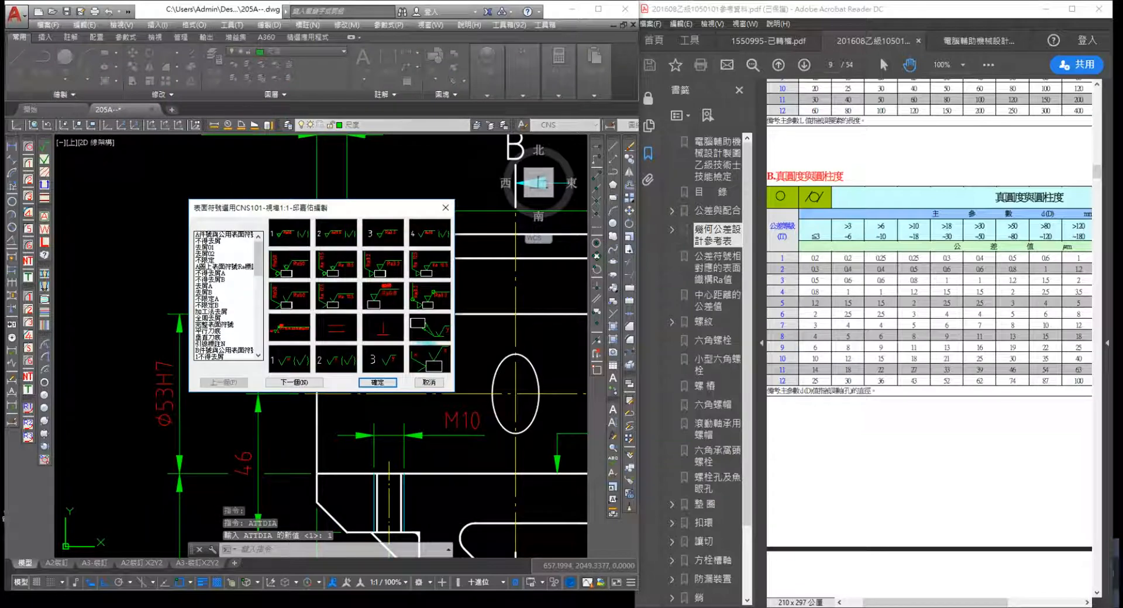
{"action": "left_click", "coordinate": [431, 335]}
{"action": "left_click", "coordinate": [389, 382]}
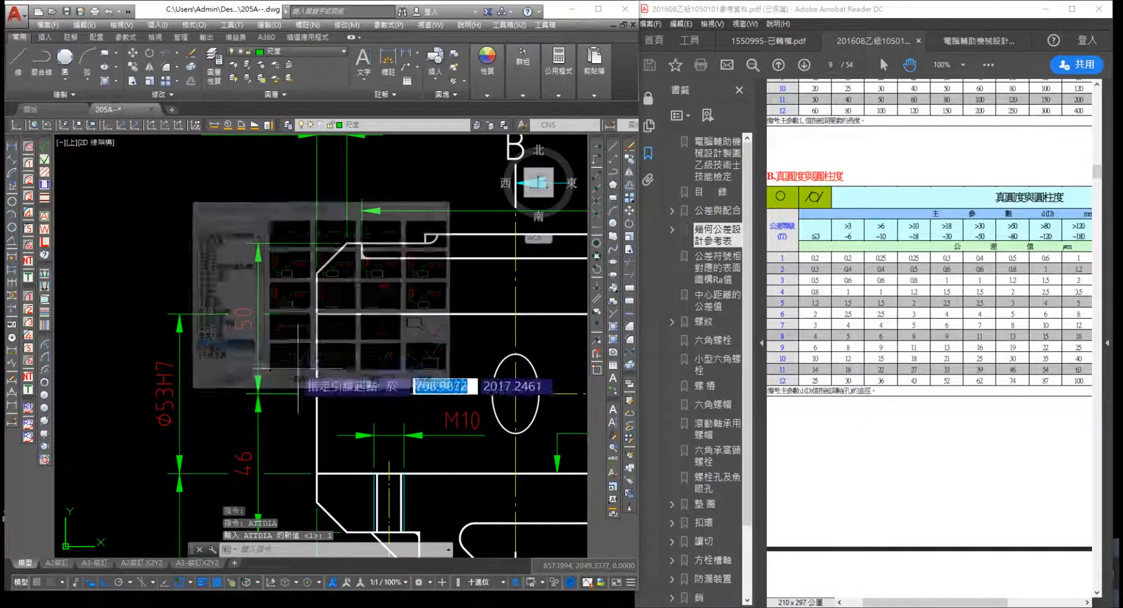
{"action": "left_click", "coordinate": [315, 296]}
{"action": "left_click", "coordinate": [268, 212]}
{"action": "left_click", "coordinate": [195, 212]}
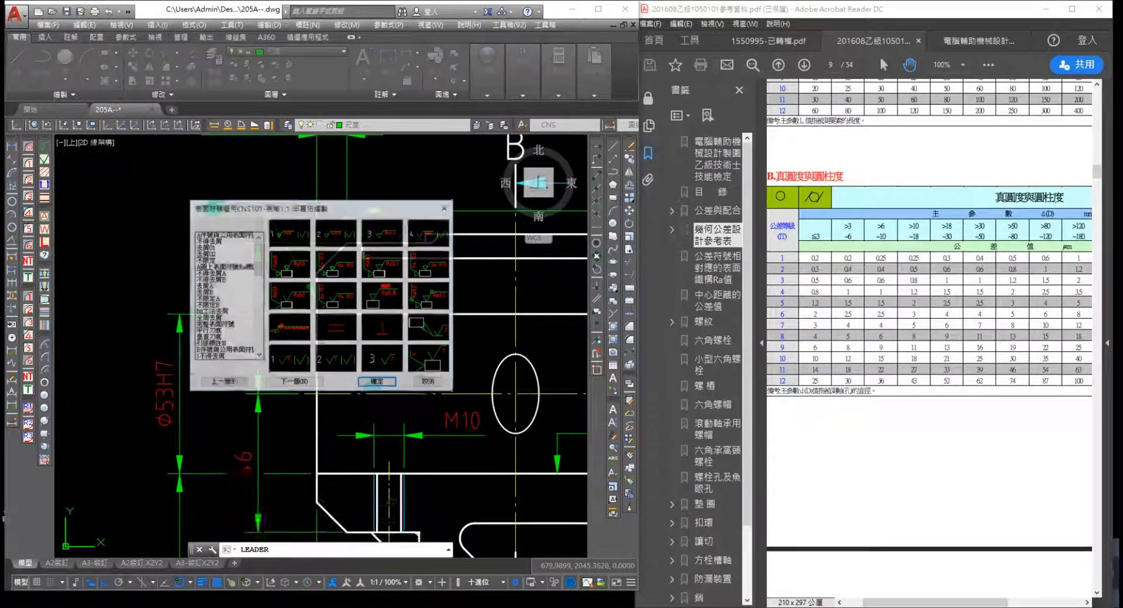
Insert the 1去屑A surface symbol with code y on the landing of the left end face's leader
{"action": "left_click", "coordinate": [426, 359]}
{"action": "left_click", "coordinate": [389, 381]}
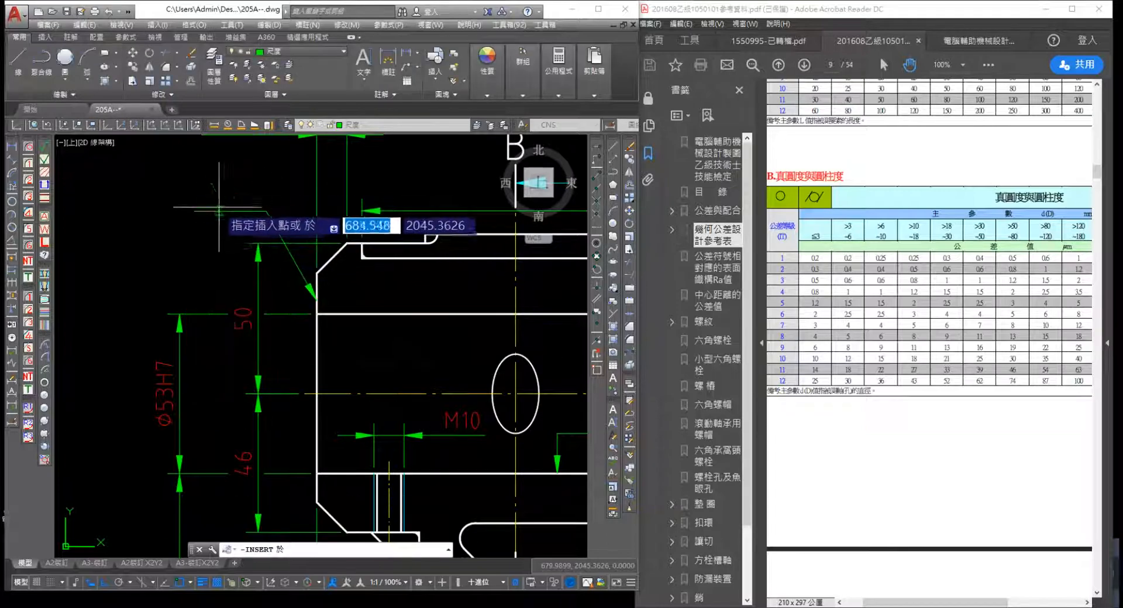
{"action": "left_click", "coordinate": [234, 211]}
{"action": "left_click", "coordinate": [278, 211]}
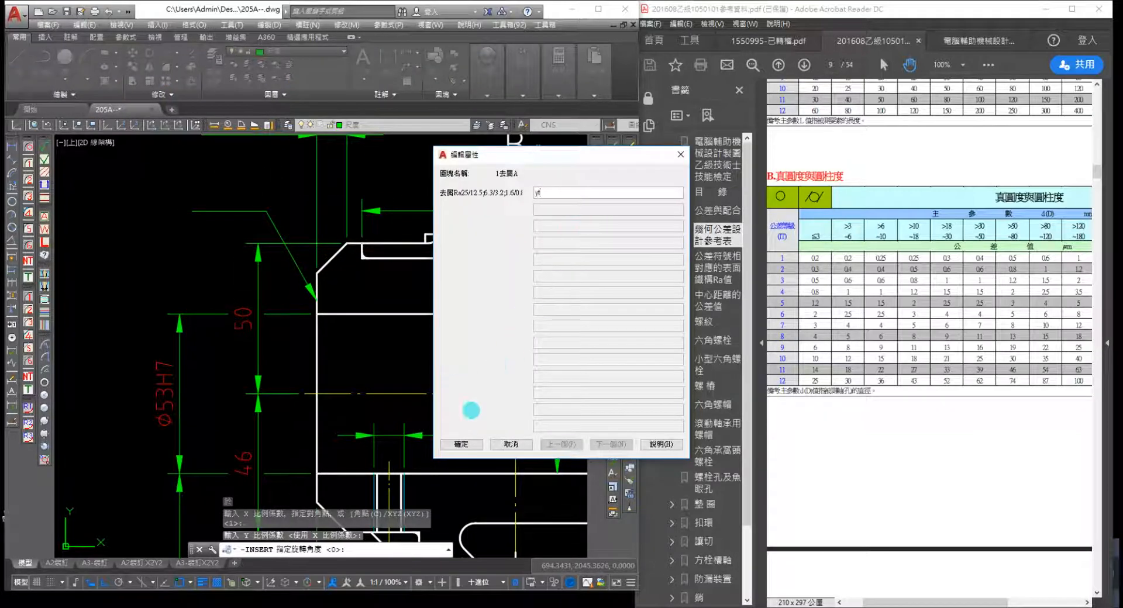
{"action": "left_click", "coordinate": [461, 444]}
{"action": "key", "text": "Escape"}
Review the dimensions, surface symbols and tolerance frames across the front view and the plan view above it
{"action": "scroll", "coordinate": [389, 295], "scroll_direction": "down", "scroll_amount": 5}
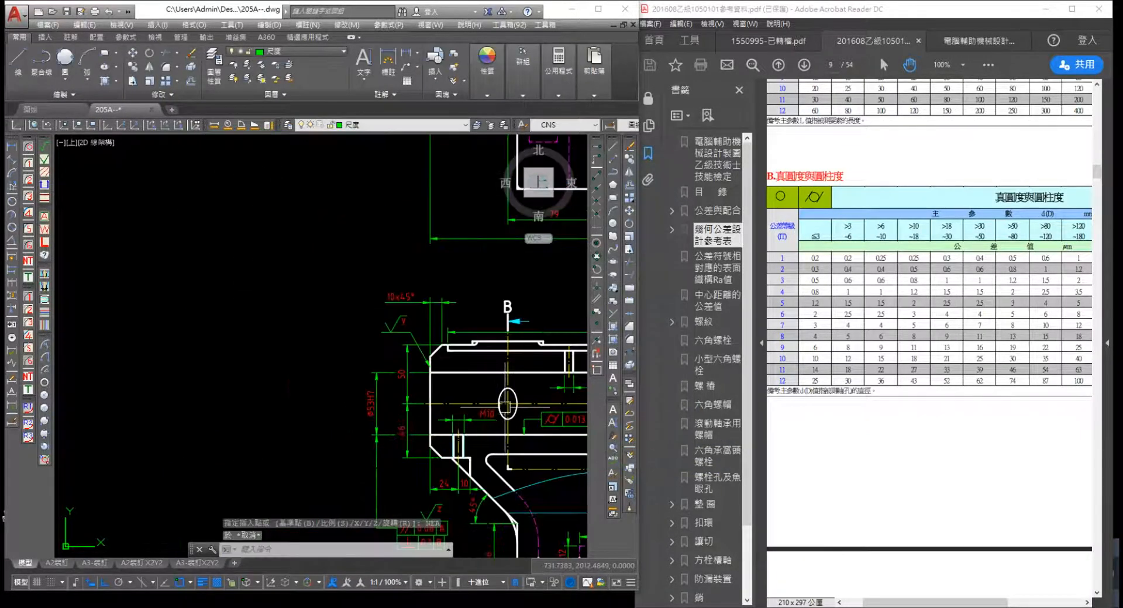
{"action": "scroll", "coordinate": [389, 296], "scroll_direction": "up", "scroll_amount": 4}
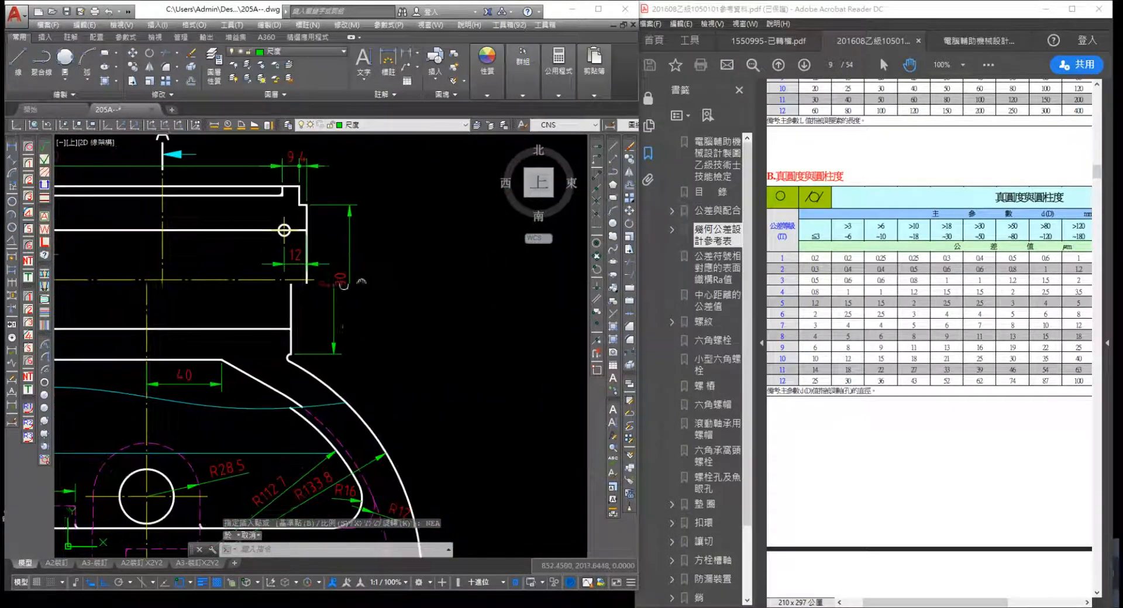
{"action": "scroll", "coordinate": [374, 289], "scroll_direction": "down", "scroll_amount": 3}
{"action": "scroll", "coordinate": [366, 288], "scroll_direction": "up", "scroll_amount": 3}
{"action": "scroll", "coordinate": [366, 288], "scroll_direction": "down", "scroll_amount": 4}
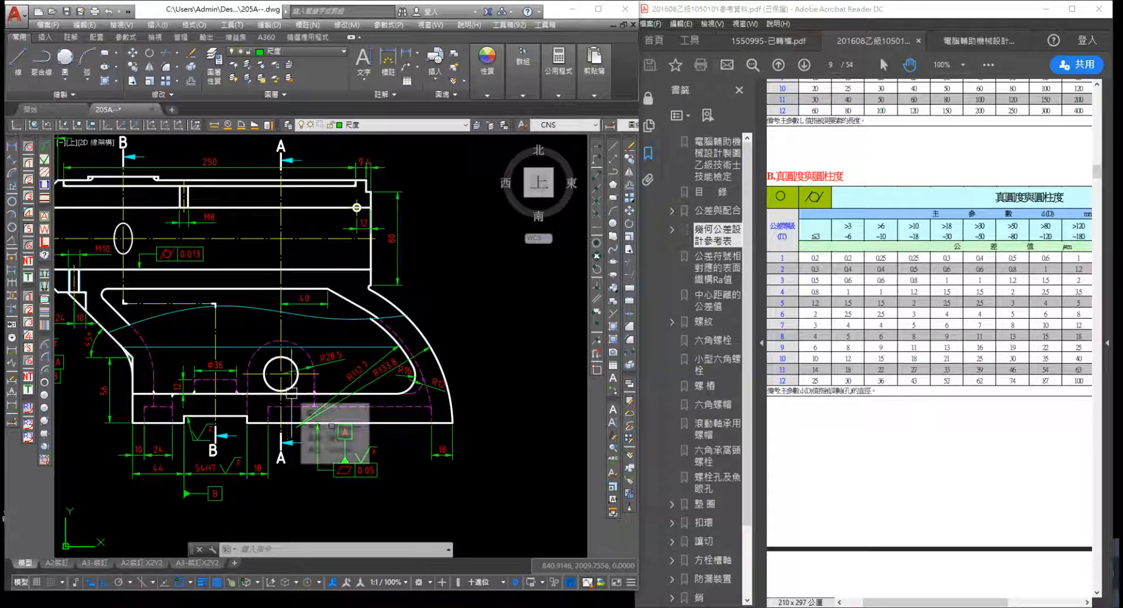
{"action": "middle_click_drag", "start_coordinate": [385, 327], "coordinate": [470, 328]}
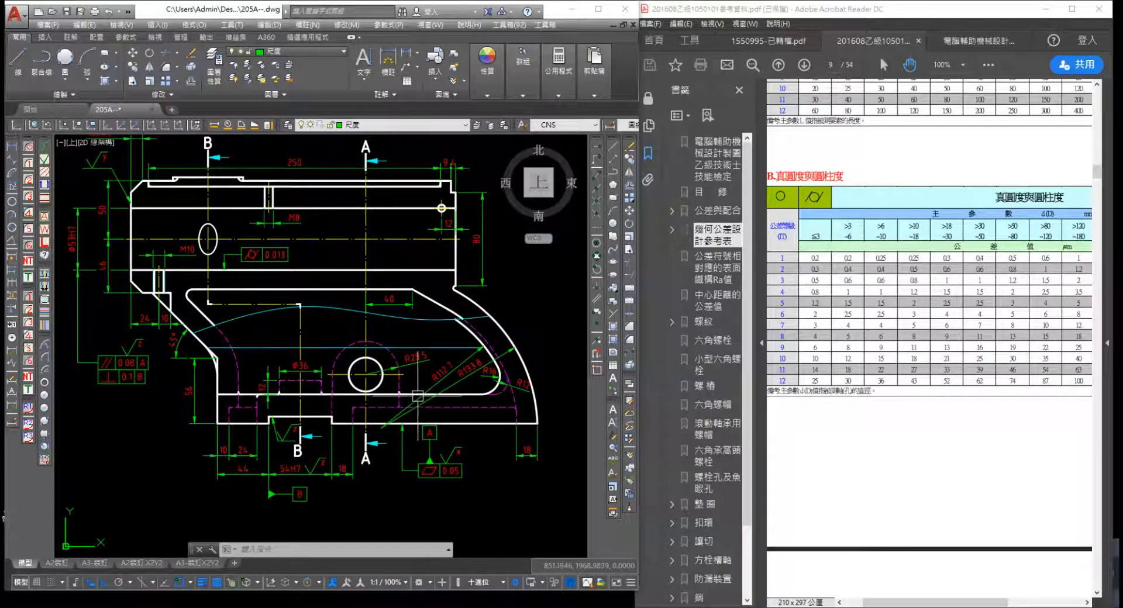
{"action": "scroll", "coordinate": [193, 389], "scroll_direction": "up", "scroll_amount": 3}
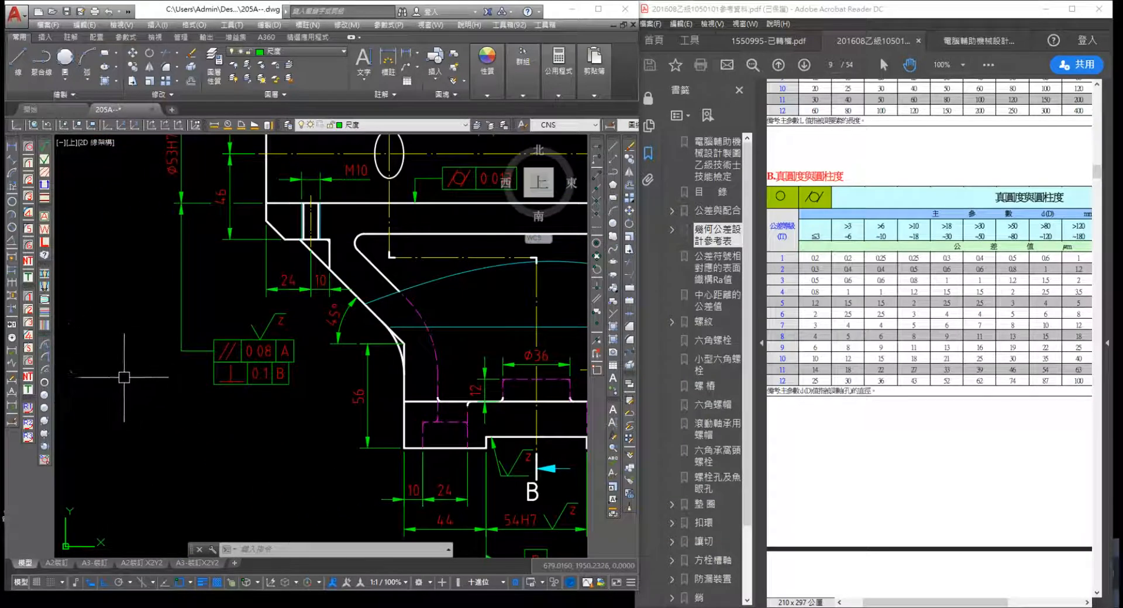
{"action": "scroll", "coordinate": [154, 339], "scroll_direction": "down", "scroll_amount": 4}
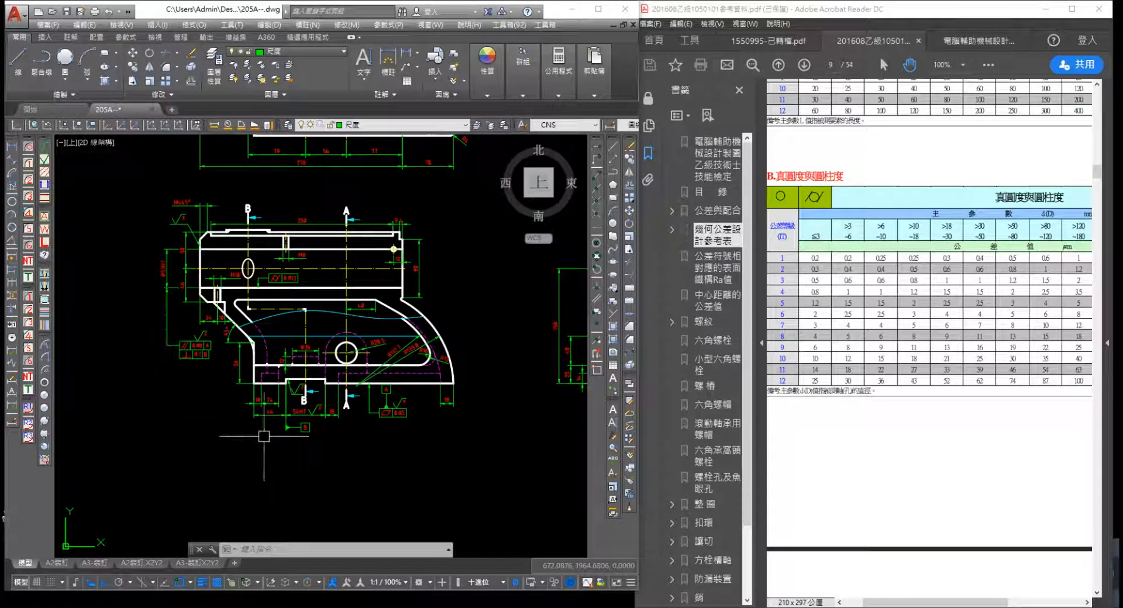
{"action": "scroll", "coordinate": [388, 292], "scroll_direction": "up", "scroll_amount": 3}
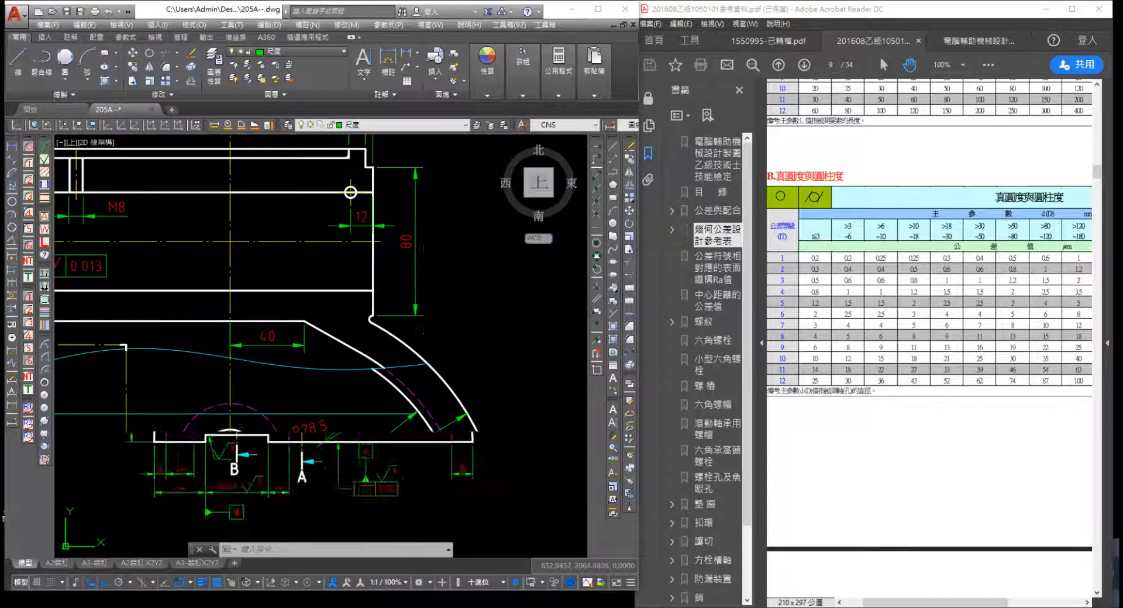
{"action": "scroll", "coordinate": [409, 322], "scroll_direction": "down", "scroll_amount": 3}
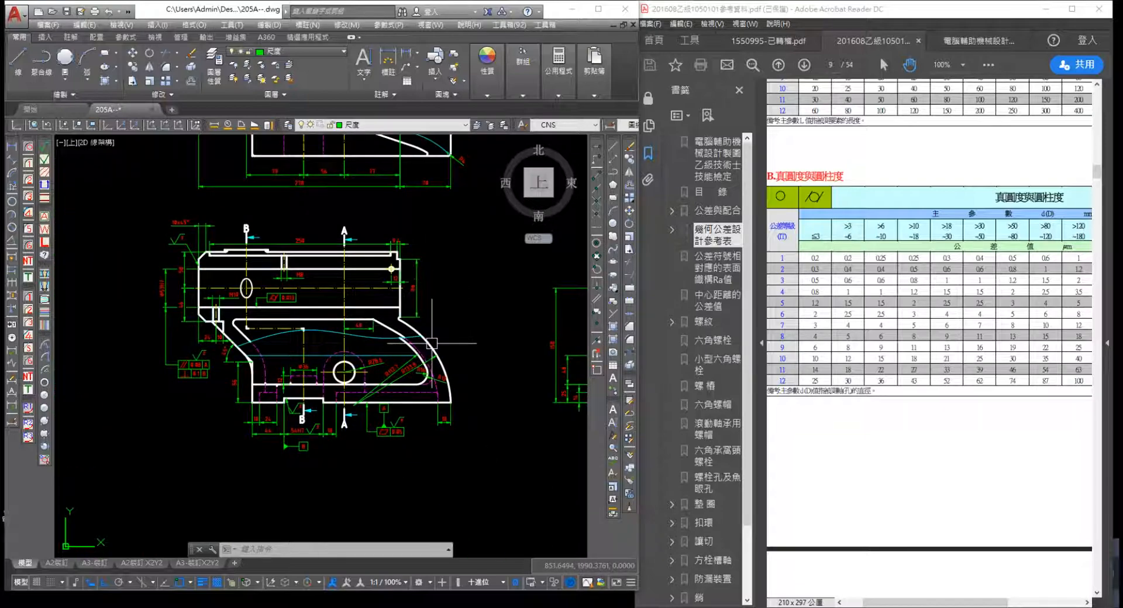
{"action": "middle_click_drag", "start_coordinate": [436, 359], "coordinate": [445, 477]}
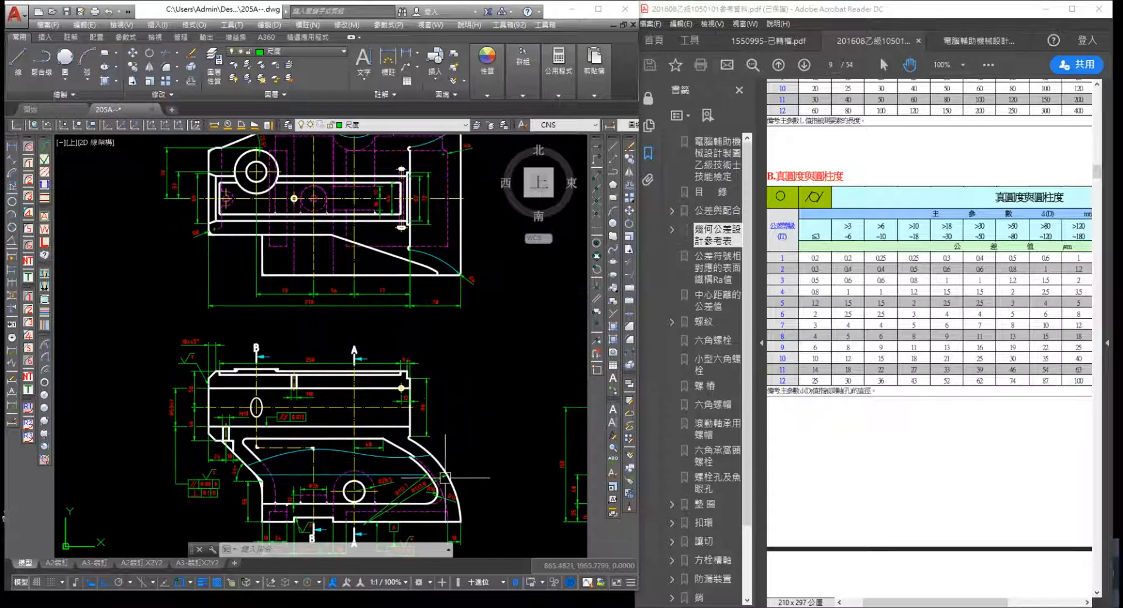
{"action": "scroll", "coordinate": [440, 427], "scroll_direction": "up", "scroll_amount": 3}
{"action": "scroll", "coordinate": [433, 455], "scroll_direction": "down", "scroll_amount": 3}
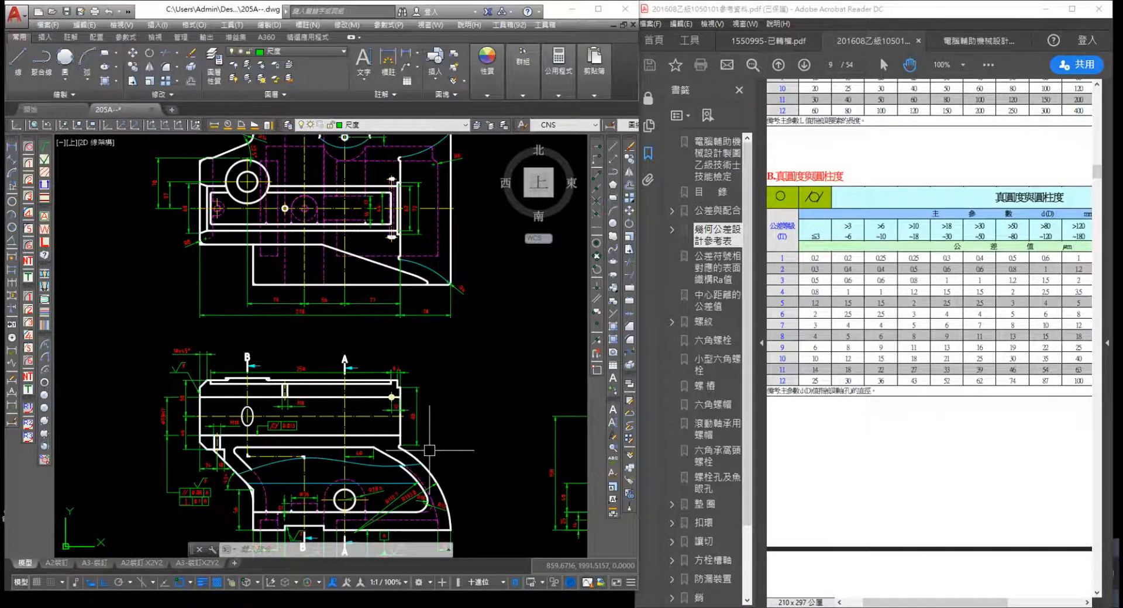
Draw a multileader from the front view's right end face, up to the right at about 46° with a horizontal landing and no text
{"action": "scroll", "coordinate": [426, 441], "scroll_direction": "up", "scroll_amount": 5}
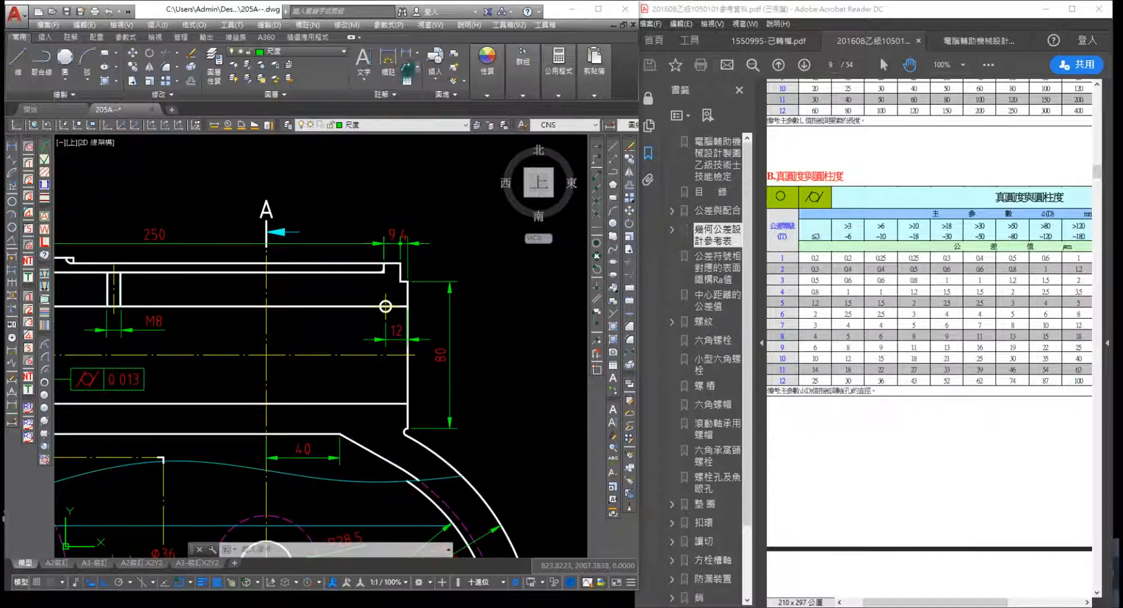
{"action": "left_click", "coordinate": [408, 69]}
{"action": "scroll", "coordinate": [409, 393], "scroll_direction": "up", "scroll_amount": 2}
{"action": "mouse_move", "coordinate": [407, 386]}
{"action": "middle_mouse_down"}
{"action": "mouse_move", "coordinate": [380, 284]}
{"action": "mouse_move", "coordinate": [368, 439]}
{"action": "middle_mouse_up"}
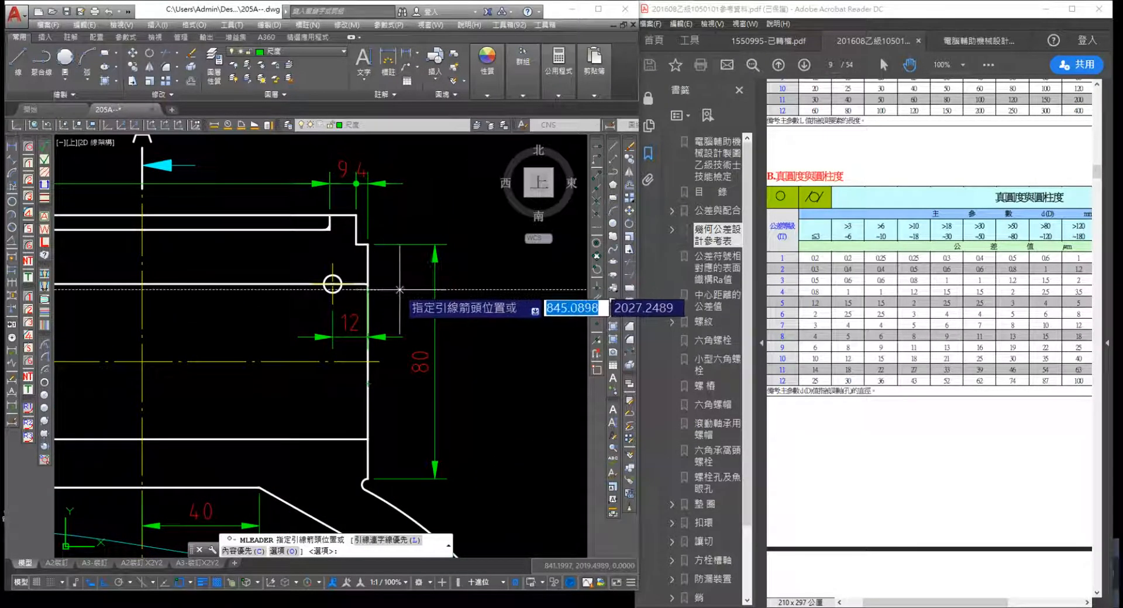
{"action": "right_click", "coordinate": [392, 289], "text": "shift"}
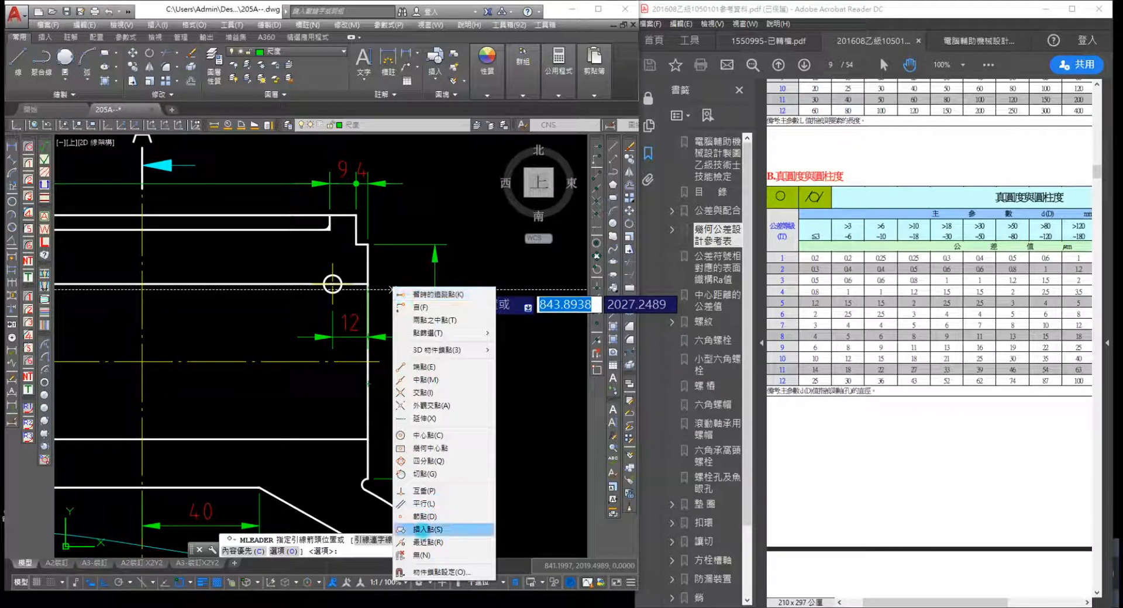
{"action": "left_click", "coordinate": [418, 542]}
{"action": "left_click", "coordinate": [367, 281]}
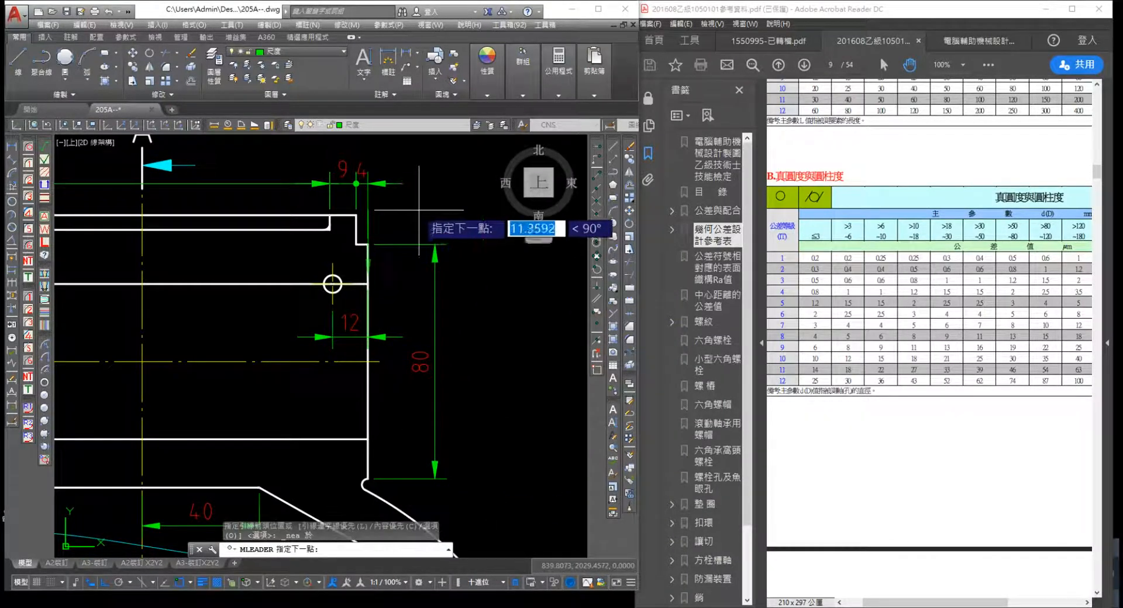
{"action": "key", "text": "F8"}
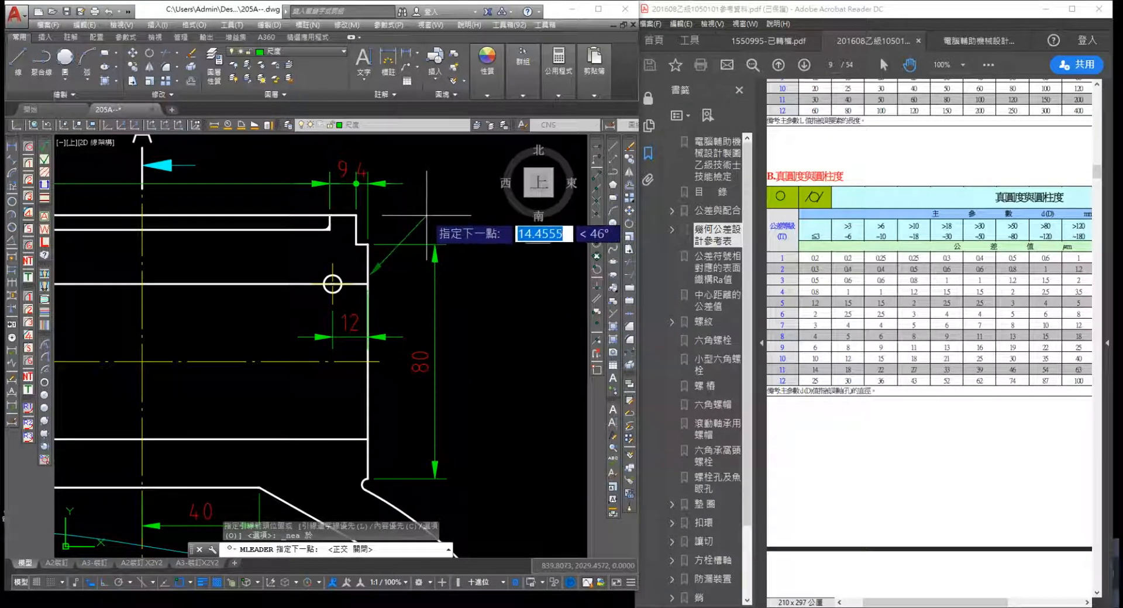
{"action": "left_click", "coordinate": [426, 216]}
{"action": "key", "text": "F8"}
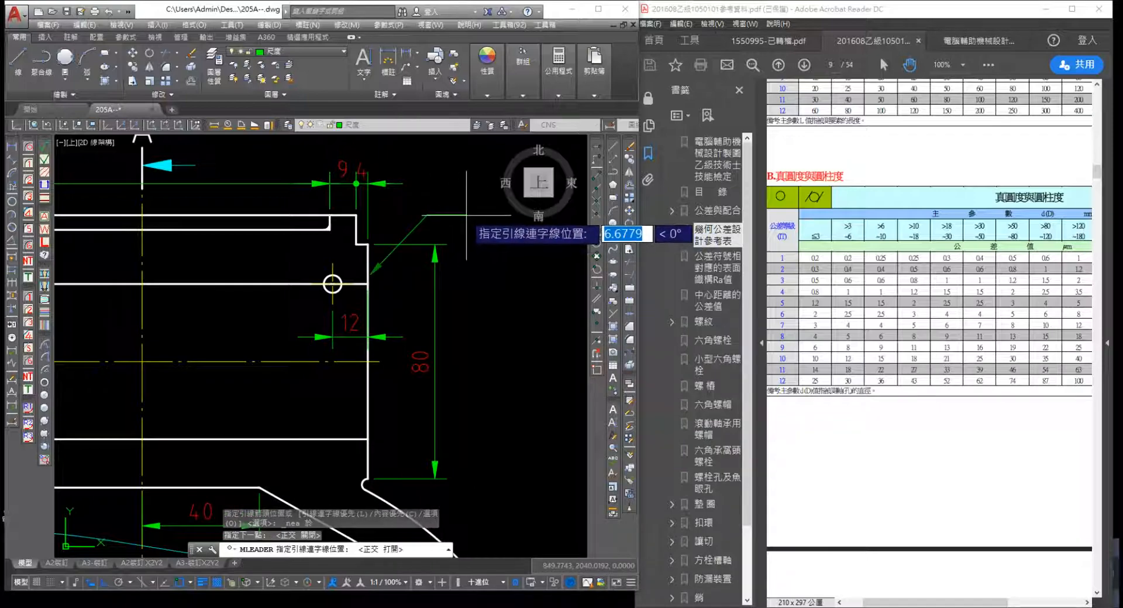
{"action": "left_click", "coordinate": [466, 214]}
{"action": "left_click", "coordinate": [465, 361]}
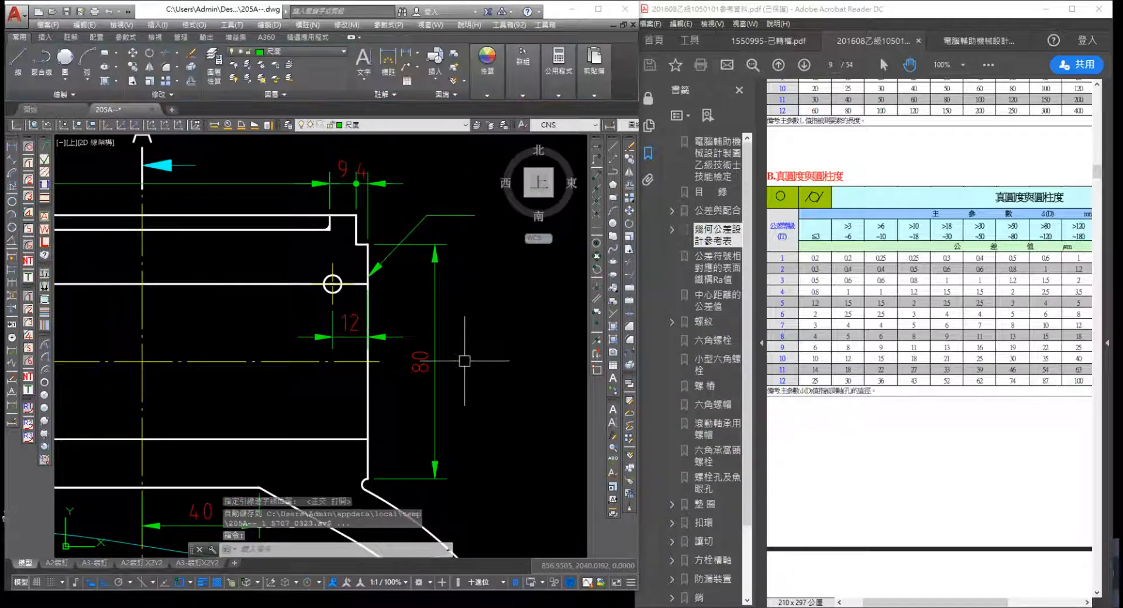
Set the landing gap of the right end face's leader to 0
{"action": "left_click", "coordinate": [466, 216]}
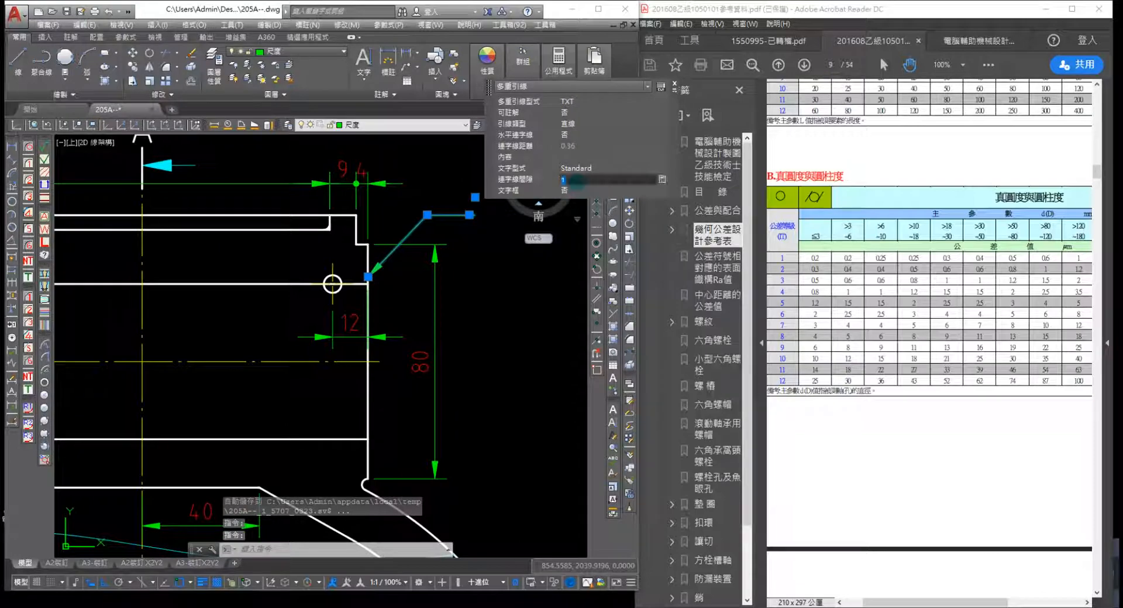
{"action": "type", "text": "0"}
{"action": "key", "text": "Return"}
{"action": "key", "text": "Escape"}
{"action": "key", "text": "space"}
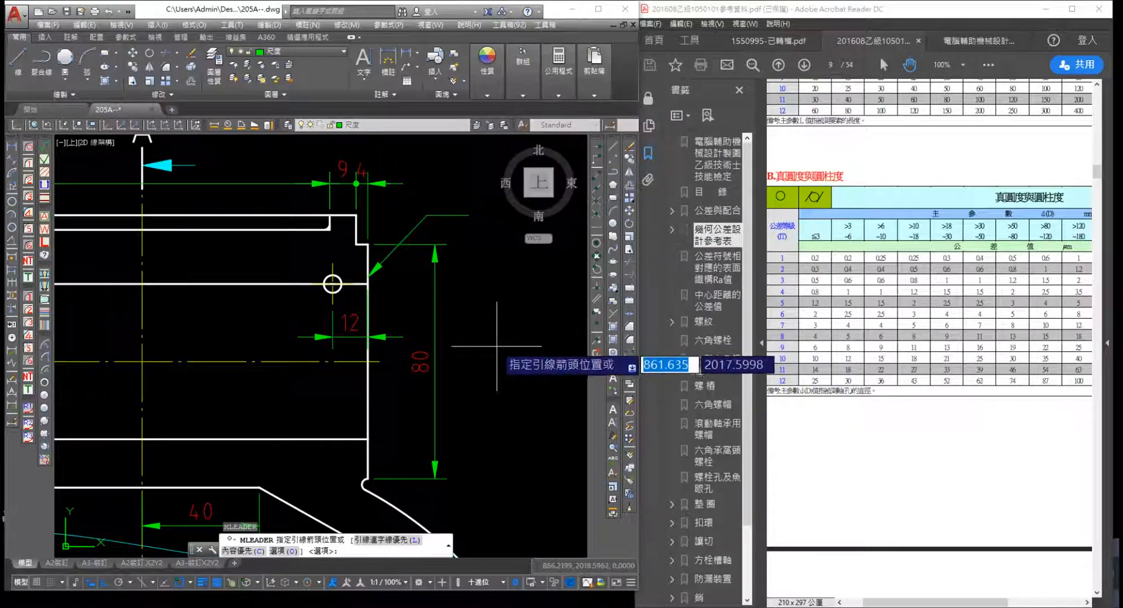
{"action": "key", "text": "Escape"}
{"action": "key", "text": "Escape"}
{"action": "key", "text": "Escape"}
{"action": "scroll", "coordinate": [410, 310], "scroll_direction": "down", "scroll_amount": 5}
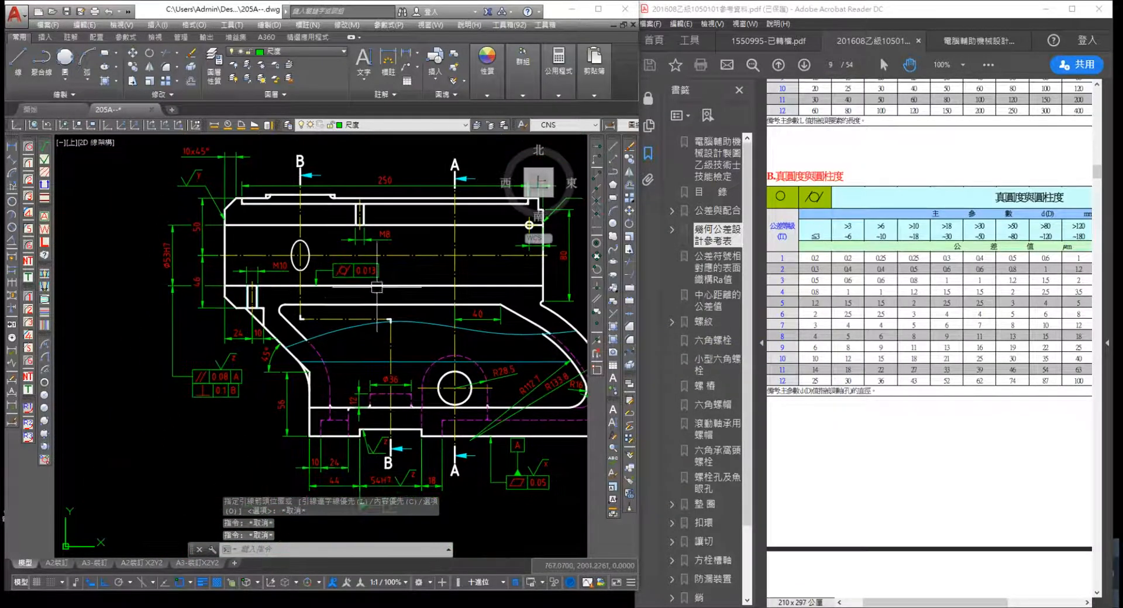
{"action": "mouse_move", "coordinate": [439, 391]}
{"action": "middle_mouse_down"}
{"action": "mouse_move", "coordinate": [298, 353]}
{"action": "mouse_move", "coordinate": [326, 389]}
{"action": "mouse_move", "coordinate": [331, 450]}
{"action": "mouse_move", "coordinate": [380, 408]}
{"action": "middle_mouse_up"}
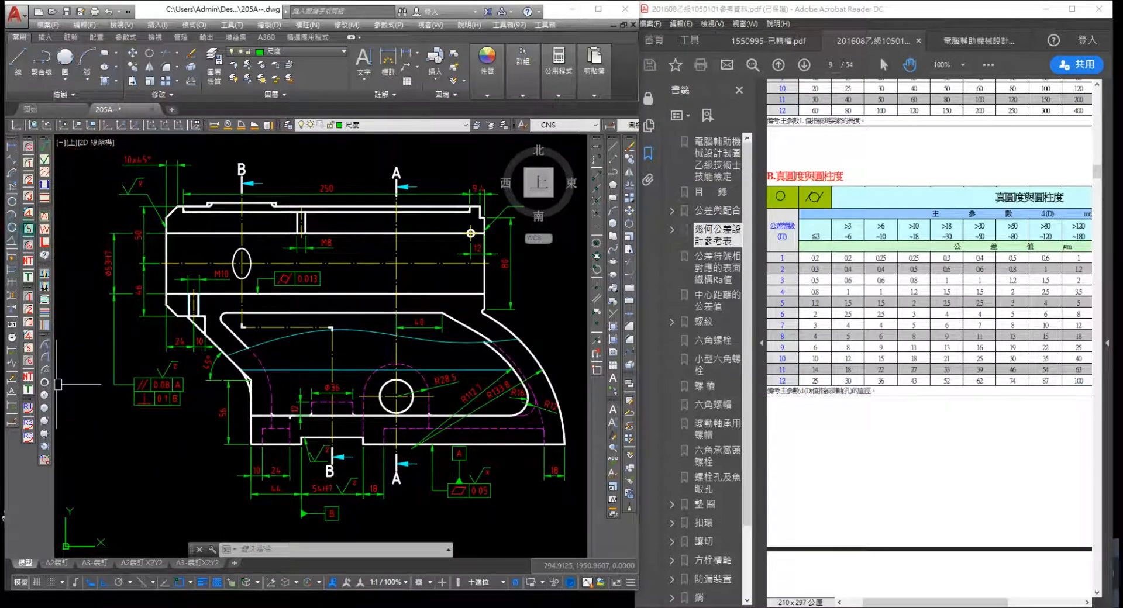
Insert the BASE1003 datum symbol with letter C on the upper edge of the stacked 0.08 A and 0.1 B tolerance frame
{"action": "left_click", "coordinate": [45, 216]}
{"action": "left_click", "coordinate": [383, 234]}
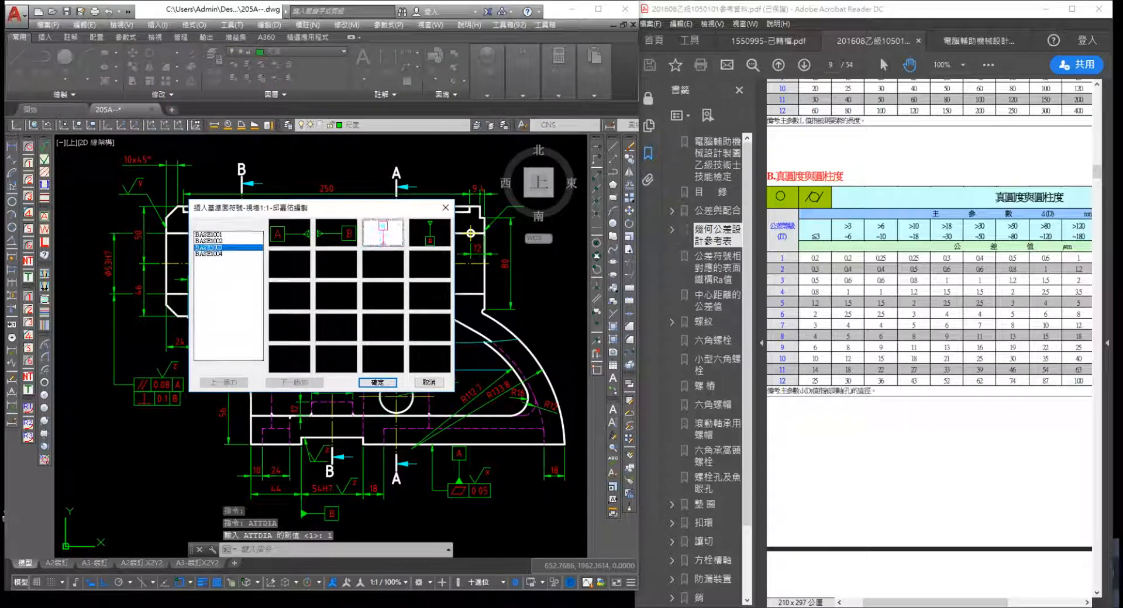
{"action": "left_click", "coordinate": [383, 385]}
{"action": "scroll", "coordinate": [140, 382], "scroll_direction": "up", "scroll_amount": 4}
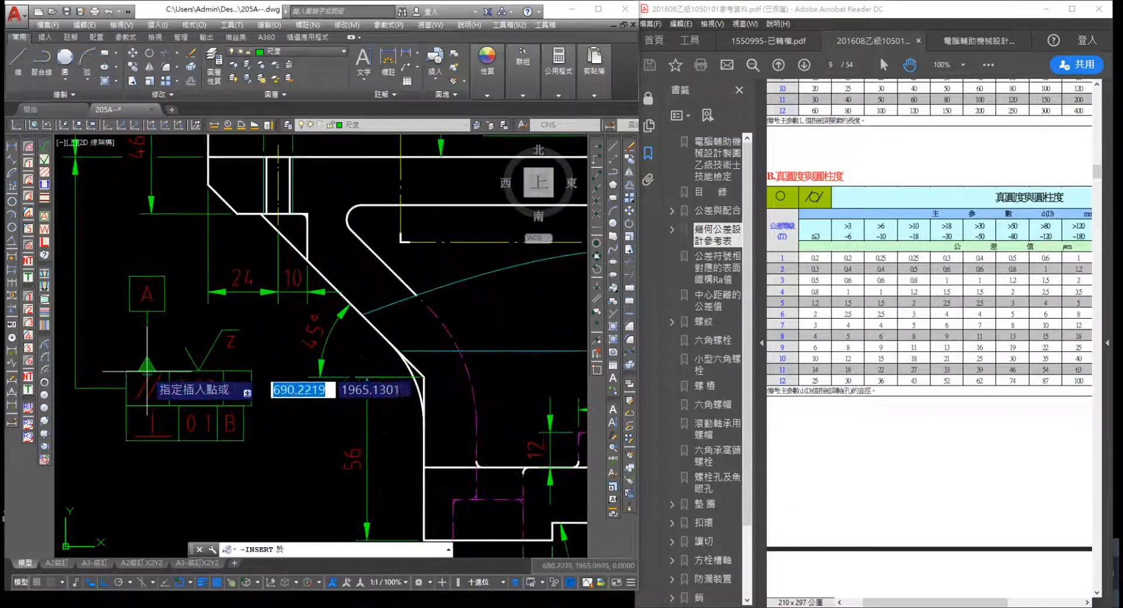
{"action": "left_click", "coordinate": [145, 372]}
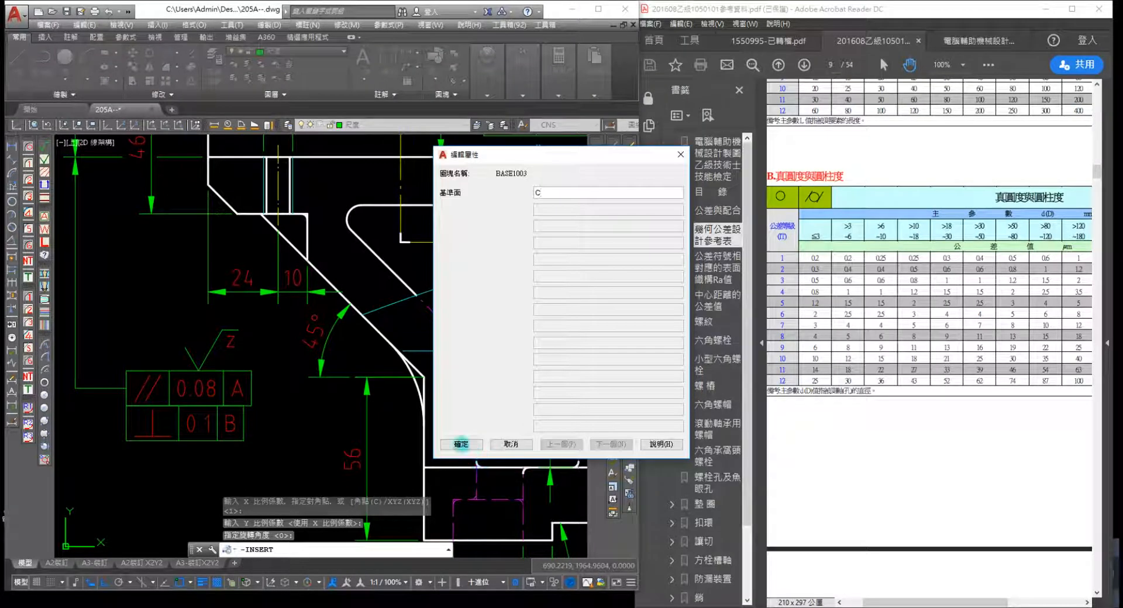
{"action": "type", "text": "C"}
{"action": "left_click", "coordinate": [462, 445]}
{"action": "scroll", "coordinate": [329, 402], "scroll_direction": "down", "scroll_amount": 6}
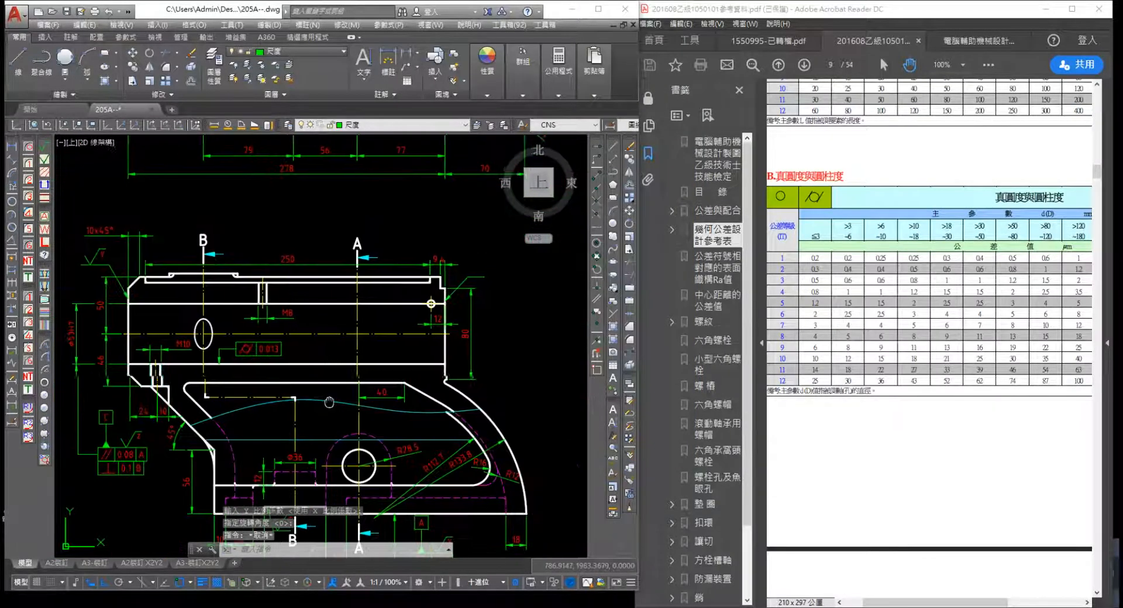
Look up the tolerance values in the reference PDF's table for parallelism, perpendicularity and angularity
{"action": "middle_click_drag", "start_coordinate": [330, 403], "coordinate": [214, 434]}
{"action": "middle_click_drag", "start_coordinate": [225, 386], "coordinate": [339, 366]}
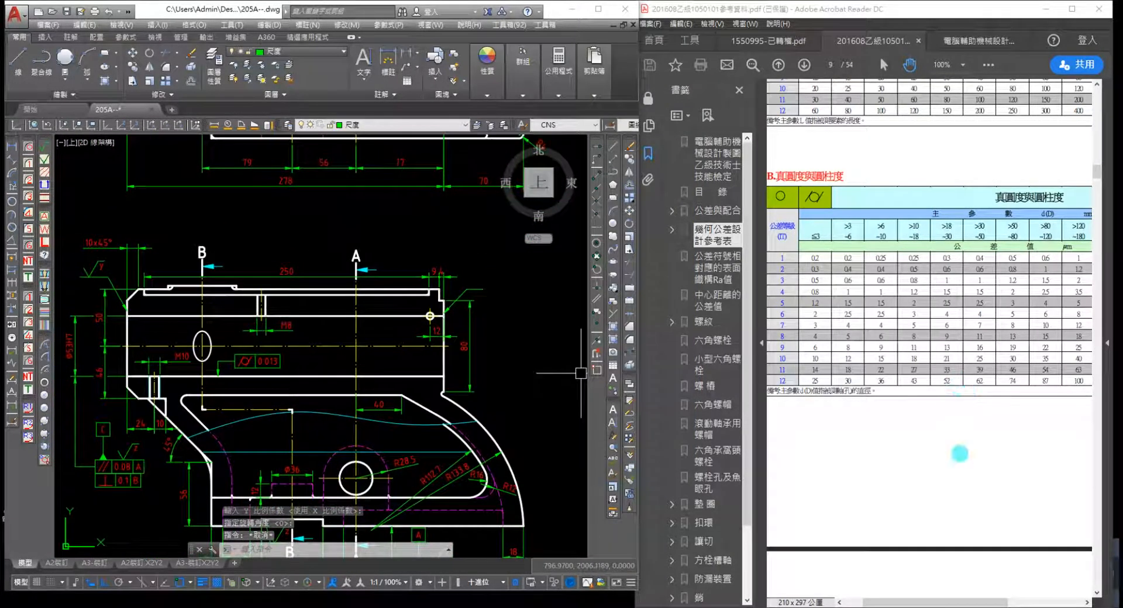
{"action": "left_click_drag", "start_coordinate": [928, 602], "coordinate": [909, 602]}
{"action": "scroll", "coordinate": [905, 460], "scroll_direction": "up", "scroll_amount": 3}
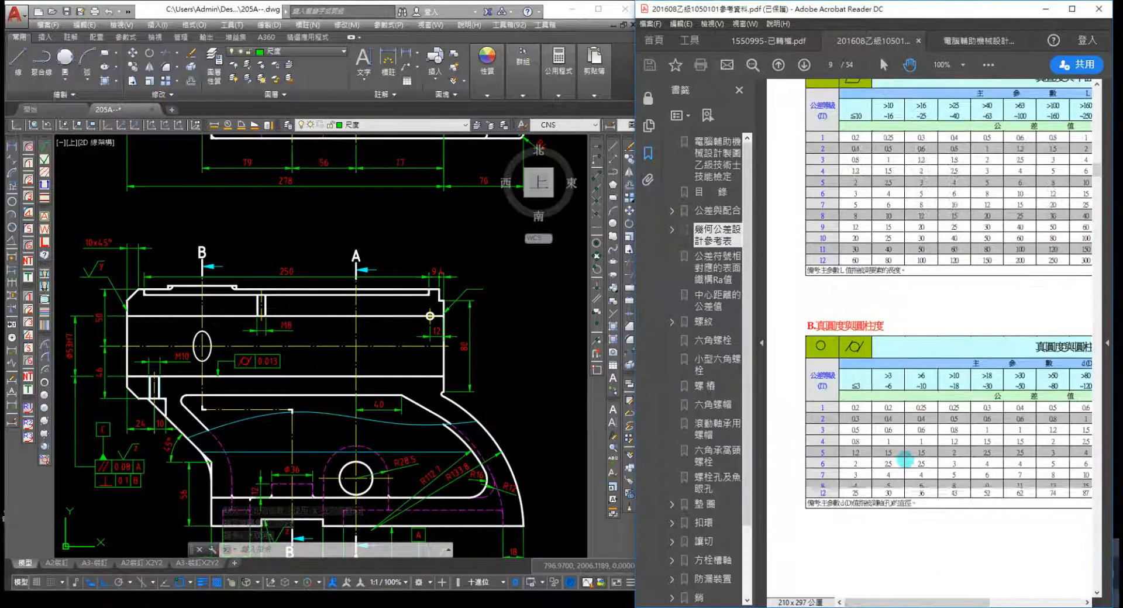
{"action": "scroll", "coordinate": [905, 461], "scroll_direction": "up", "scroll_amount": 1}
{"action": "scroll", "coordinate": [900, 480], "scroll_direction": "down", "scroll_amount": 7}
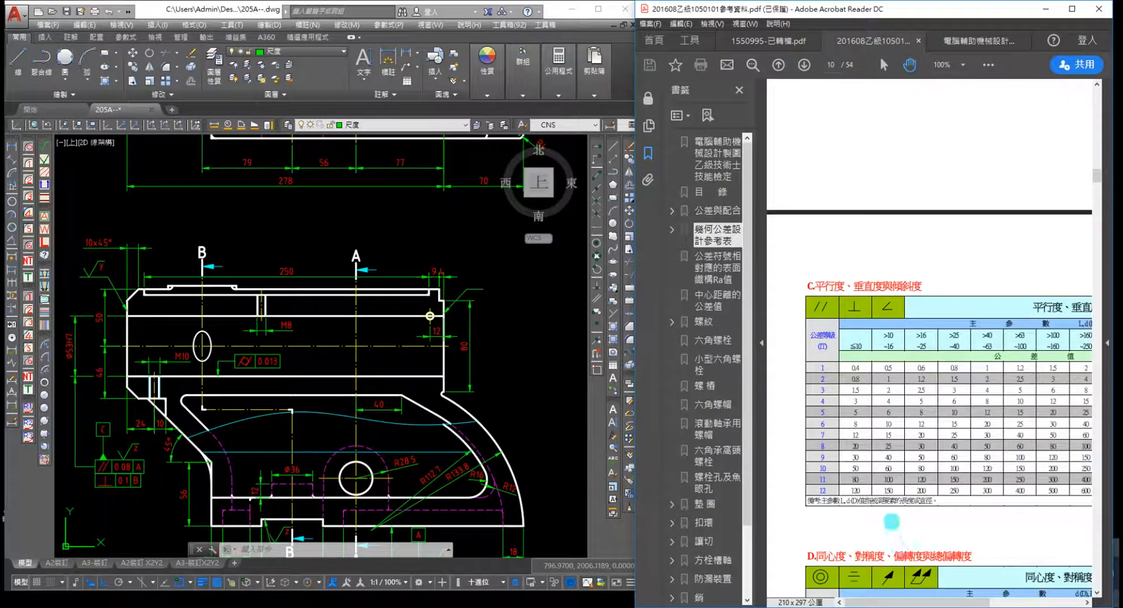
{"action": "left_click_drag", "start_coordinate": [945, 602], "coordinate": [1053, 603]}
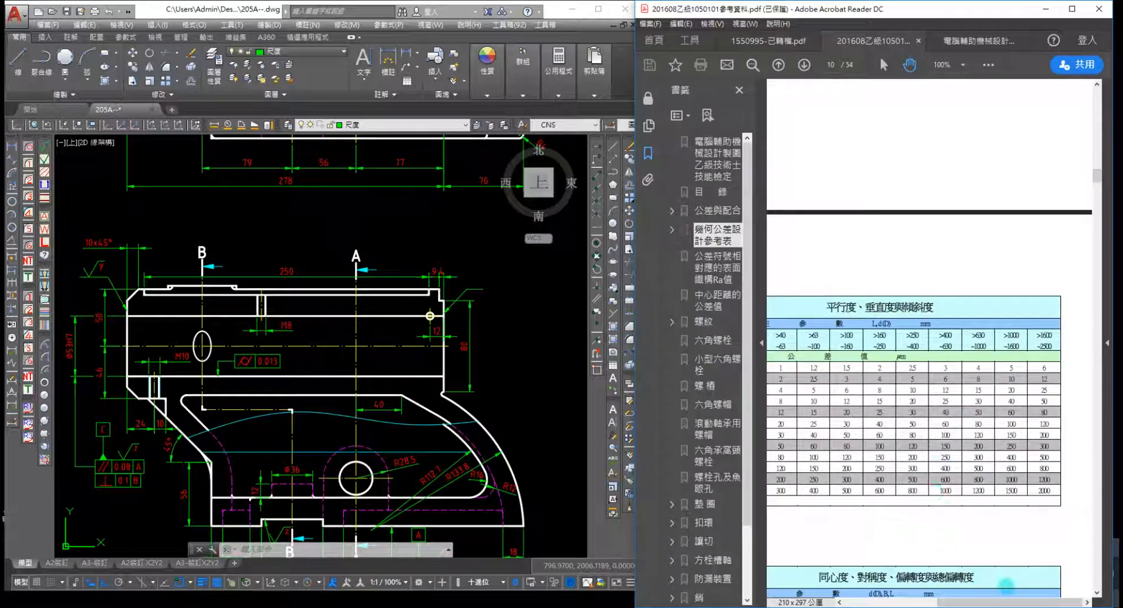
{"action": "left_click_drag", "start_coordinate": [1007, 603], "coordinate": [971, 602]}
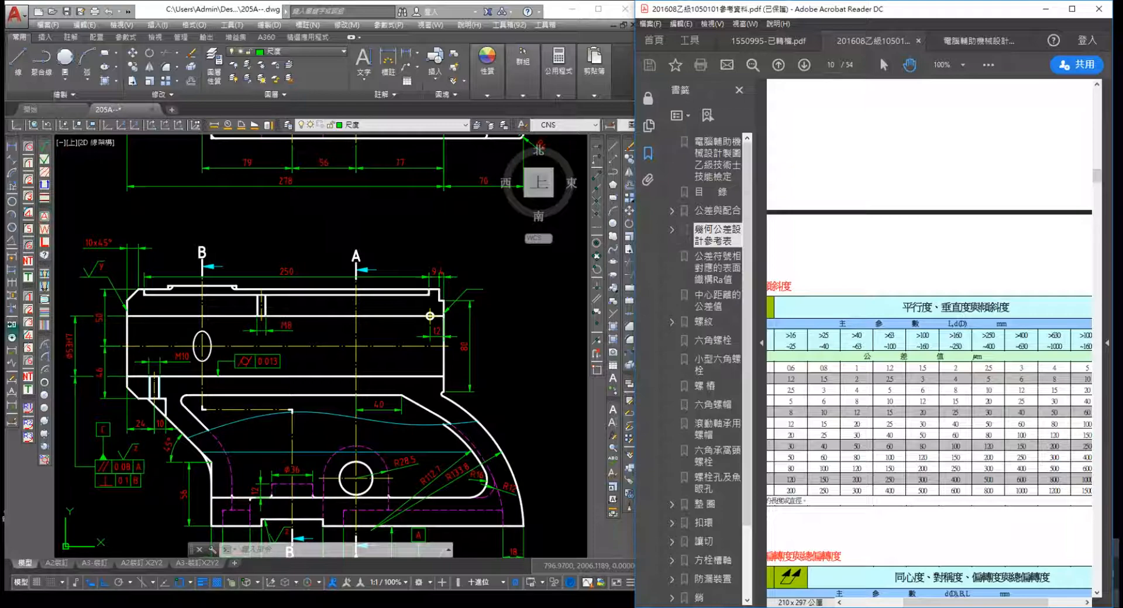
Add a parallelism tolerance frame of 0.12 with datum C at the end of the right end face's leader landing
{"action": "left_click", "coordinate": [12, 325]}
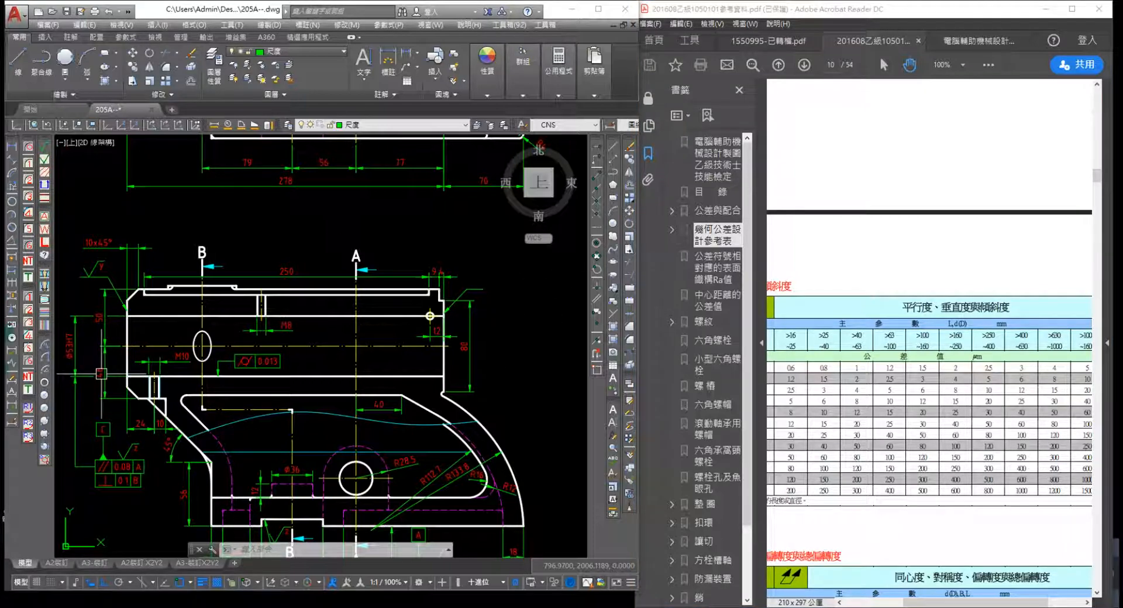
{"action": "left_click", "coordinate": [12, 325]}
{"action": "left_click", "coordinate": [197, 272]}
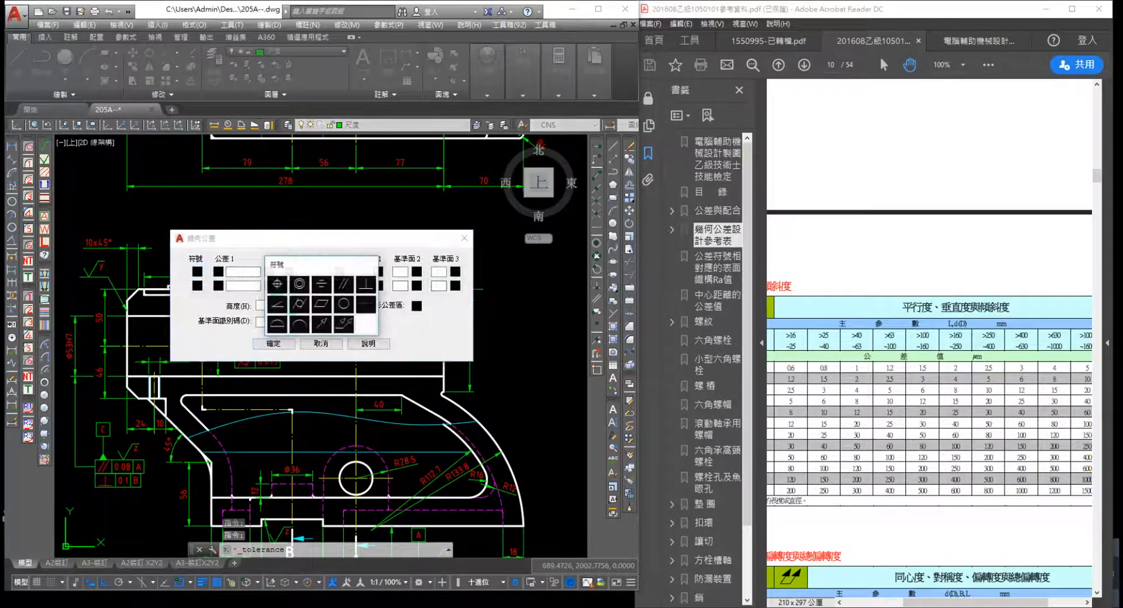
{"action": "left_click", "coordinate": [322, 280]}
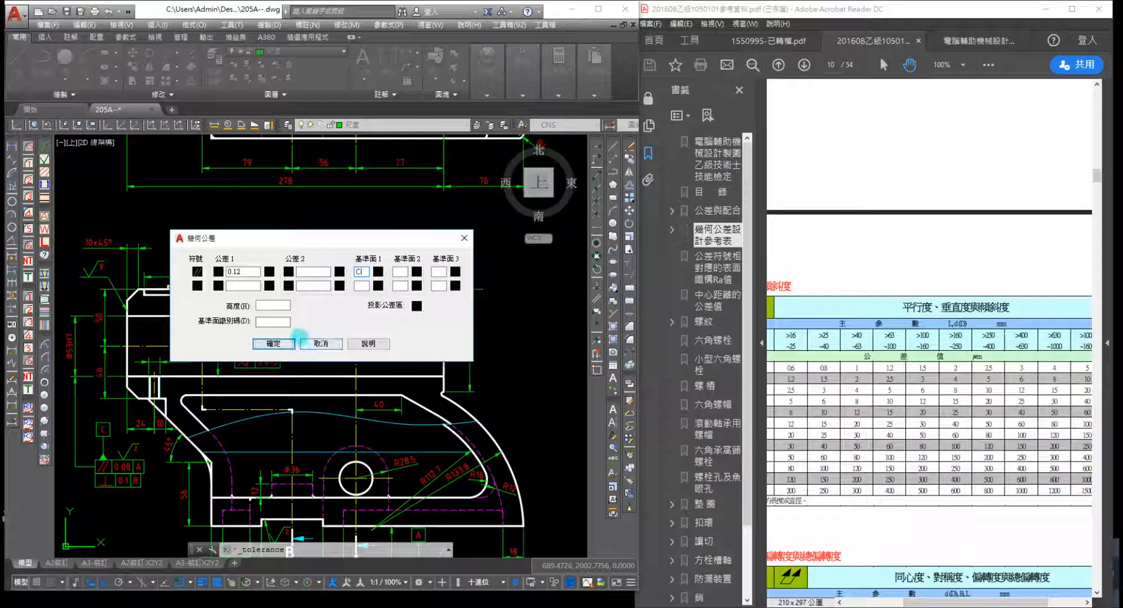
{"action": "left_click", "coordinate": [291, 342]}
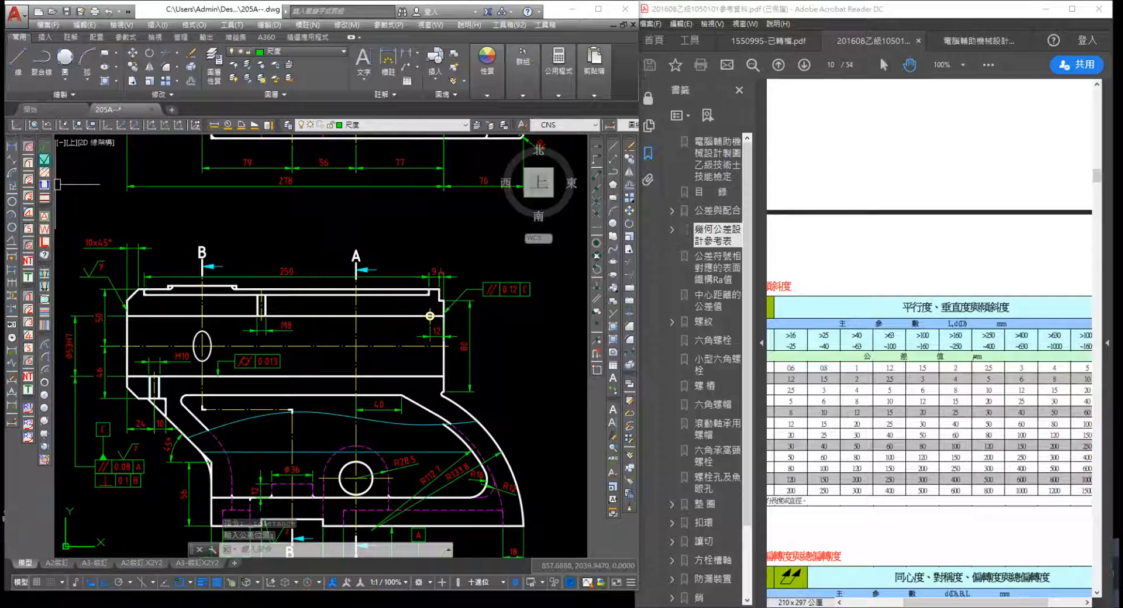
{"action": "left_click", "coordinate": [44, 160]}
{"action": "left_click", "coordinate": [430, 360]}
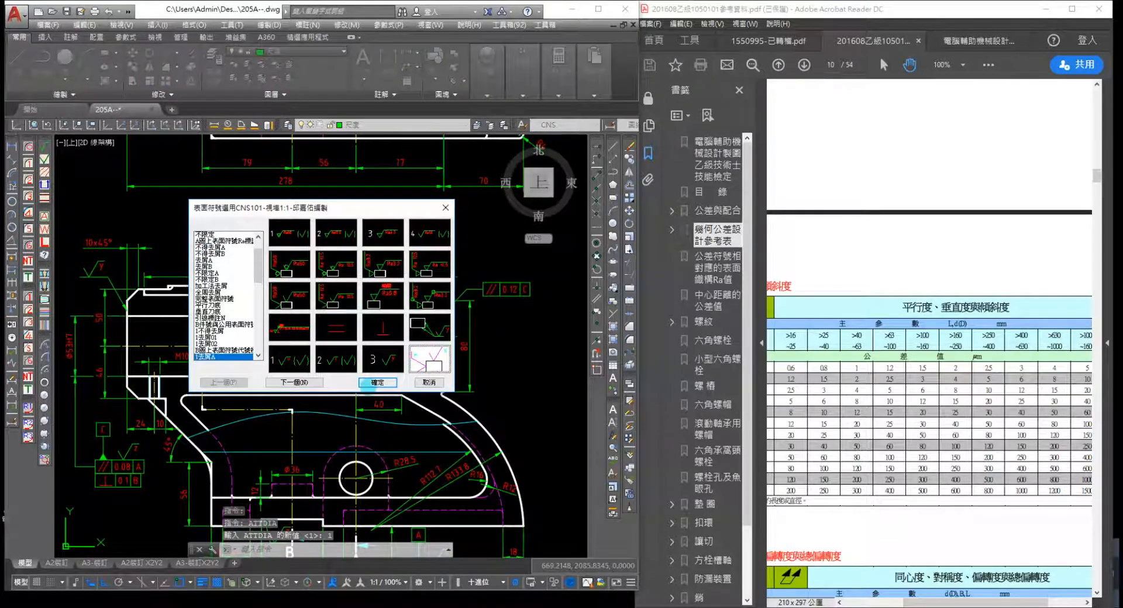
{"action": "left_click", "coordinate": [377, 382]}
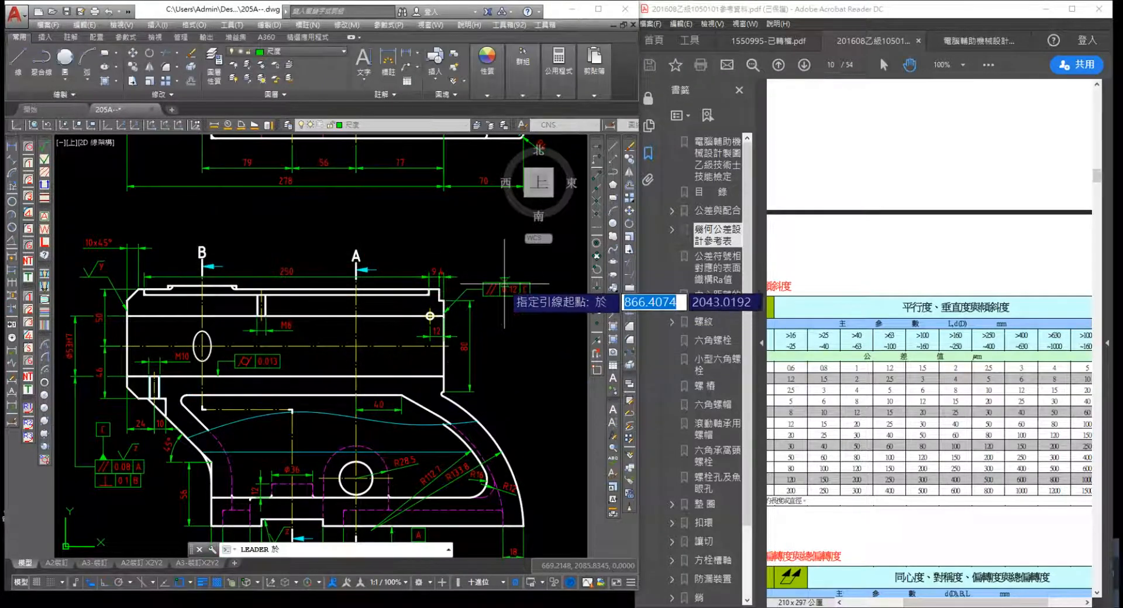
Try to insert a 1去屑A surface symbol above the 0.12 C parallelism frame, and delete it
{"action": "left_click", "coordinate": [45, 160]}
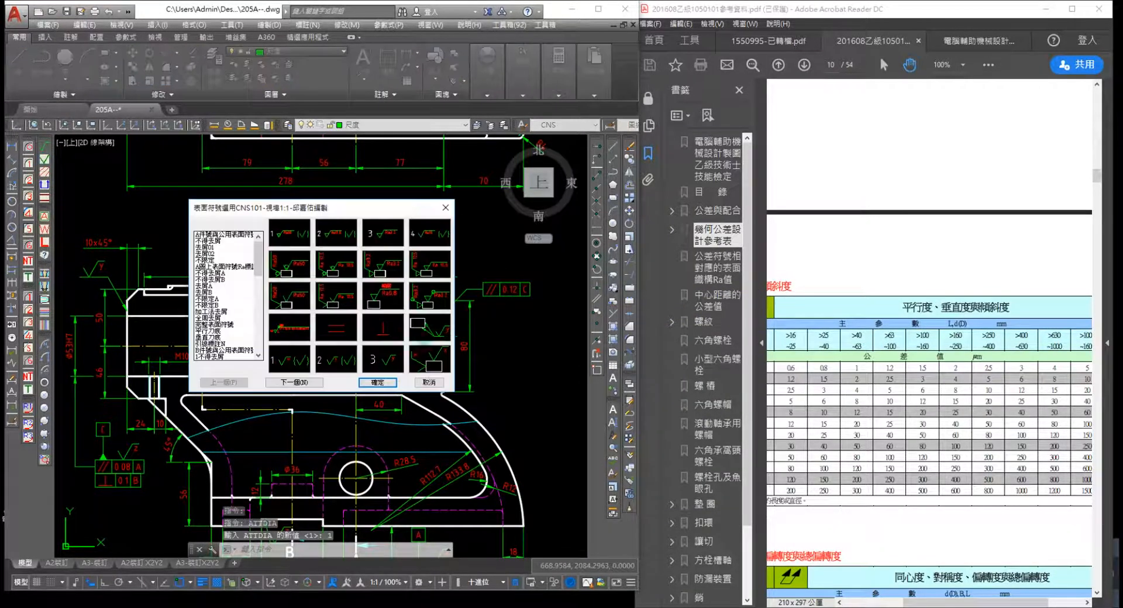
{"action": "left_click", "coordinate": [377, 383]}
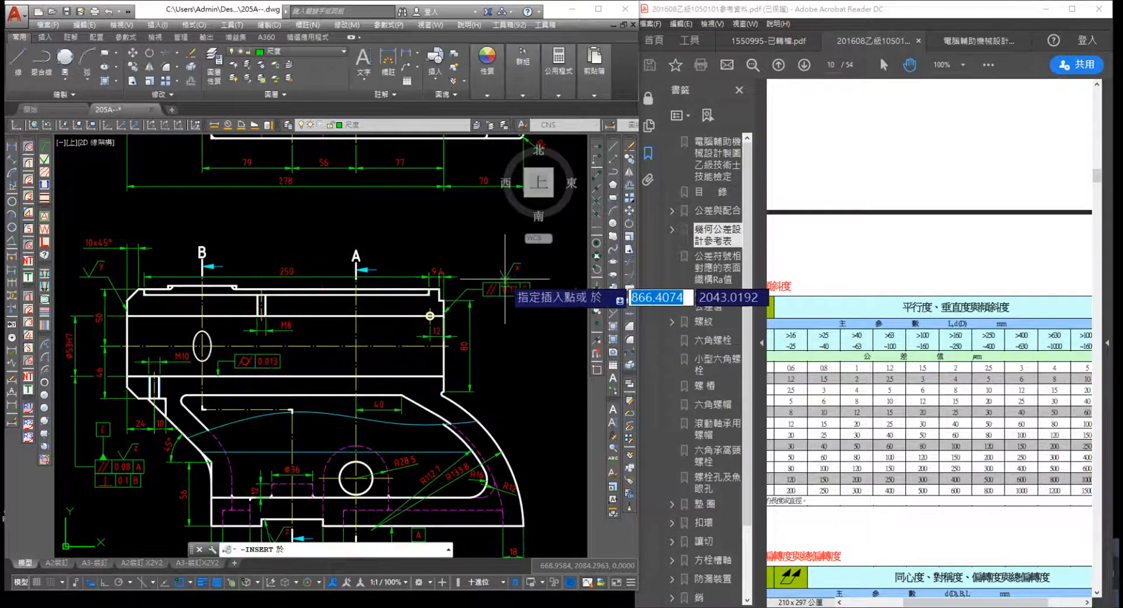
{"action": "left_click", "coordinate": [506, 280]}
{"action": "left_click", "coordinate": [545, 278]}
{"action": "key", "text": "Return"}
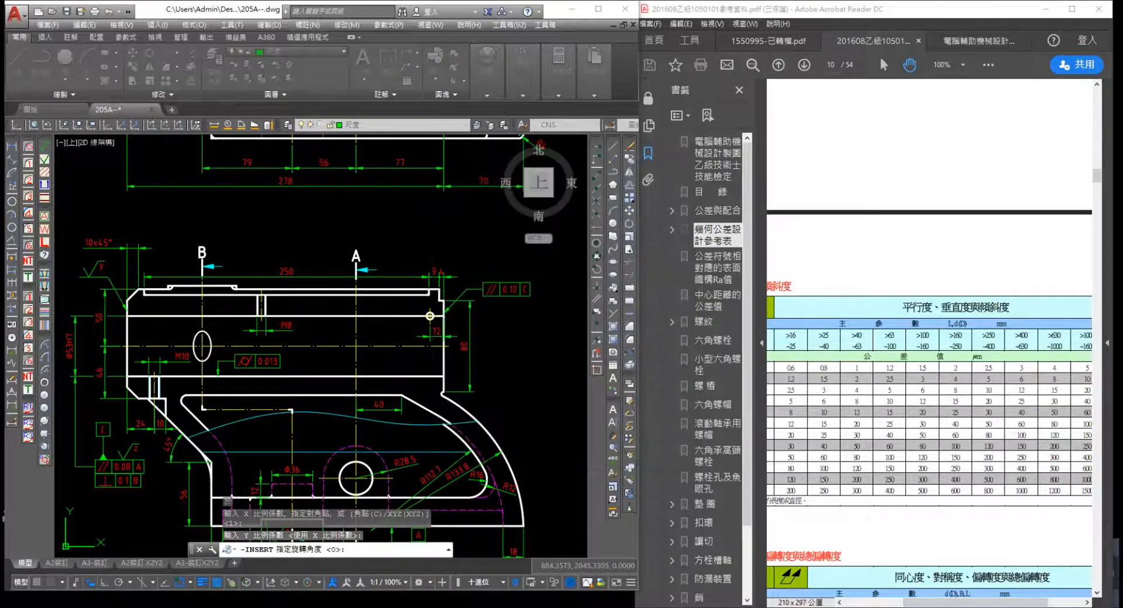
{"action": "scroll", "coordinate": [444, 288], "scroll_direction": "up", "scroll_amount": 2}
{"action": "key", "text": "Escape"}
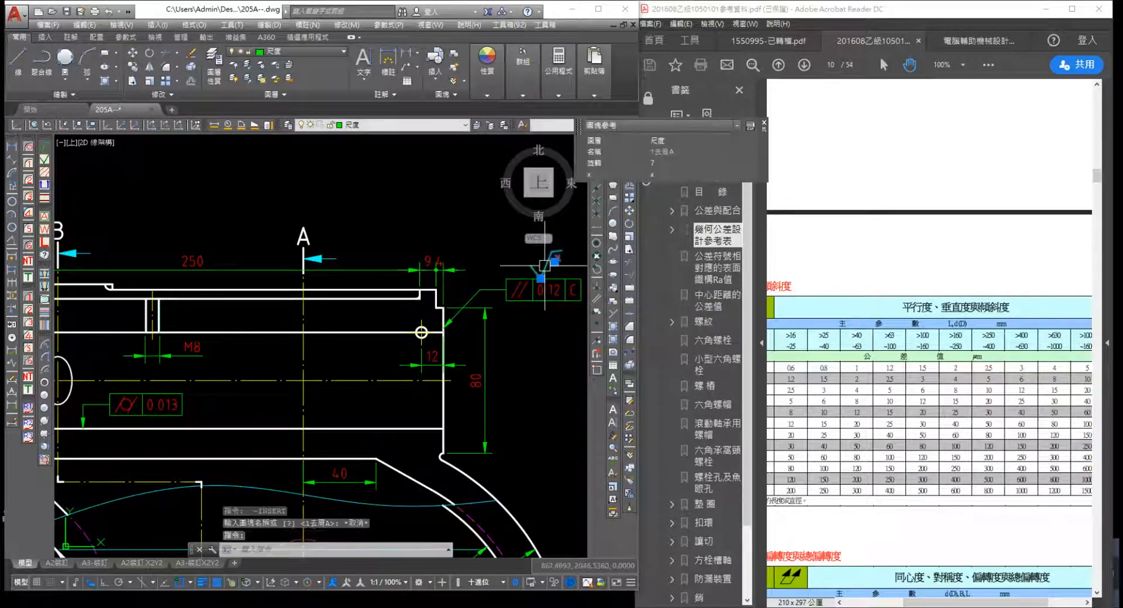
{"action": "left_click", "coordinate": [467, 294]}
{"action": "key", "text": "Delete"}
Insert the 1去屑A surface symbol with code y on the upper edge of the 0.12 C parallelism frame
{"action": "left_click", "coordinate": [45, 159]}
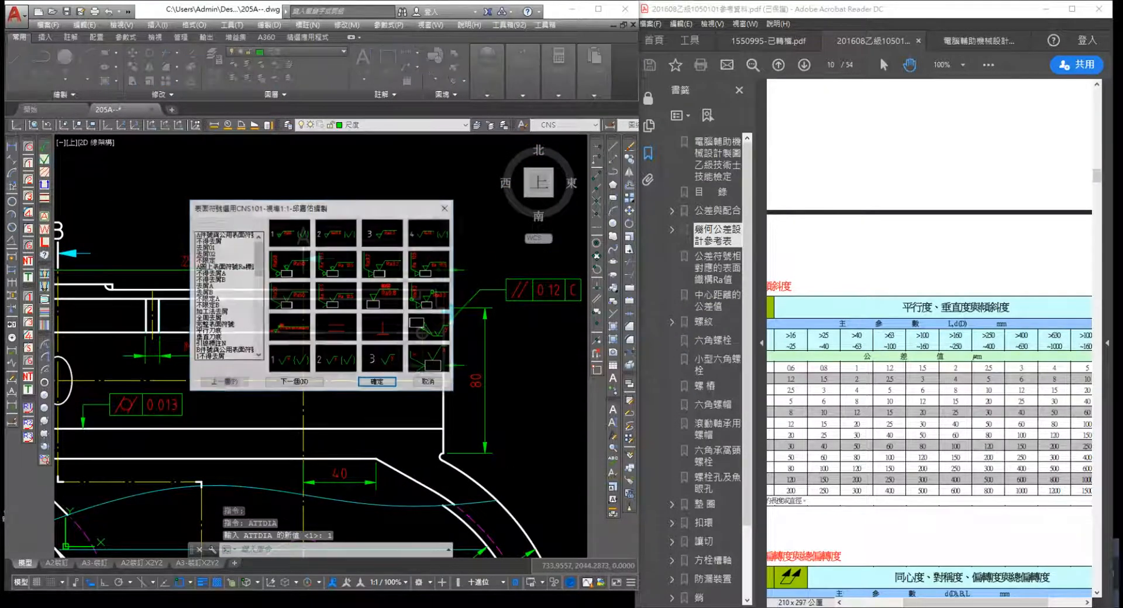
{"action": "left_click", "coordinate": [430, 357]}
{"action": "left_click", "coordinate": [387, 382]}
{"action": "middle_click_drag", "start_coordinate": [471, 346], "coordinate": [334, 408]}
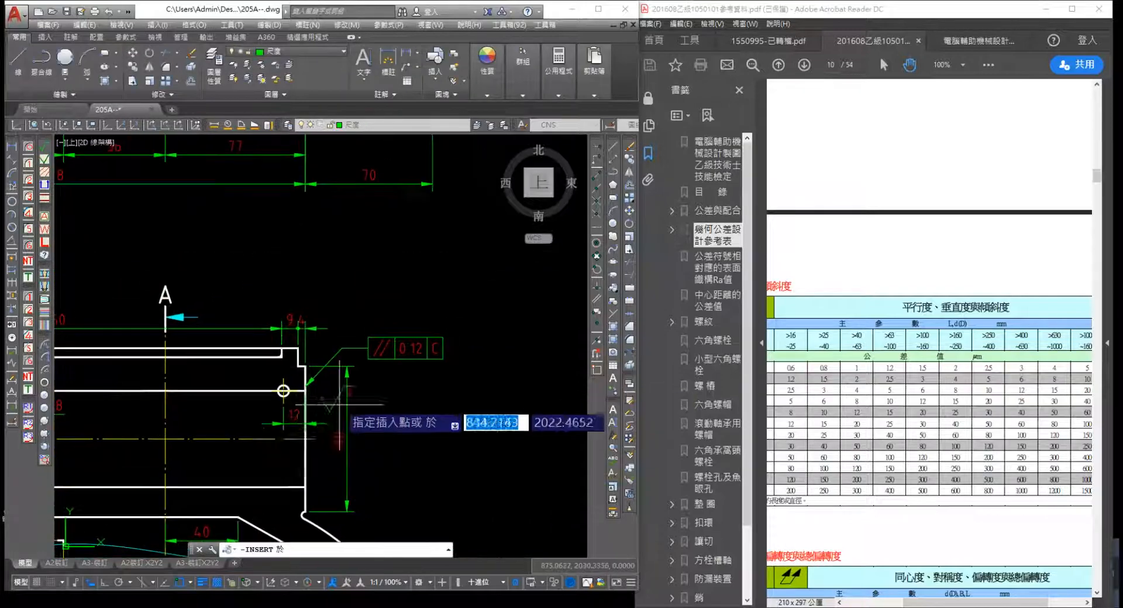
{"action": "scroll", "coordinate": [375, 361], "scroll_direction": "up", "scroll_amount": 4}
{"action": "left_click", "coordinate": [414, 310]}
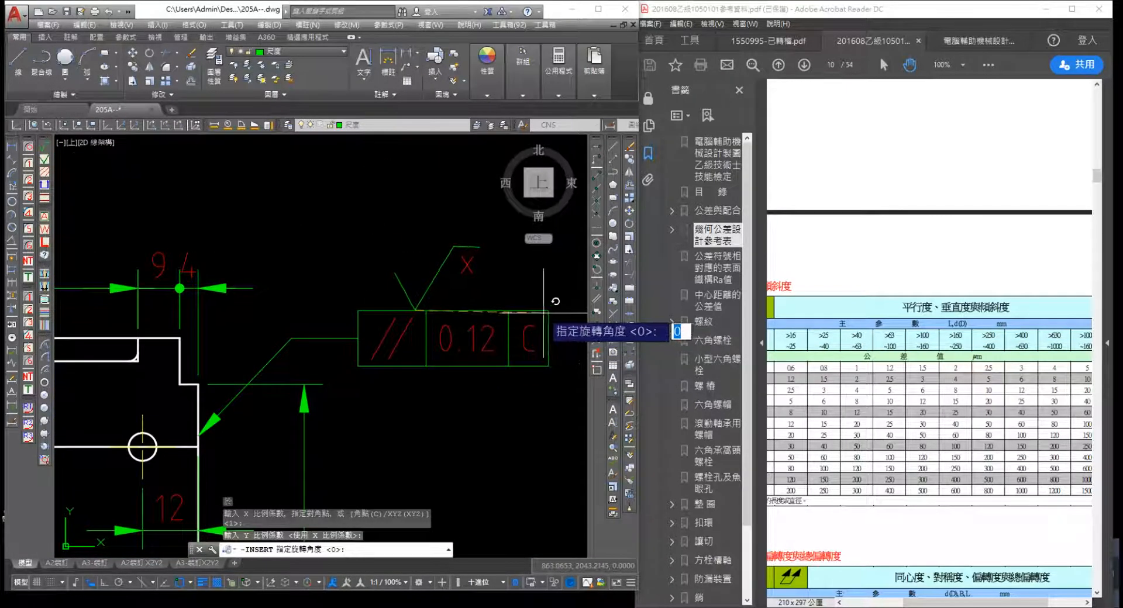
{"action": "key", "text": "Return"}
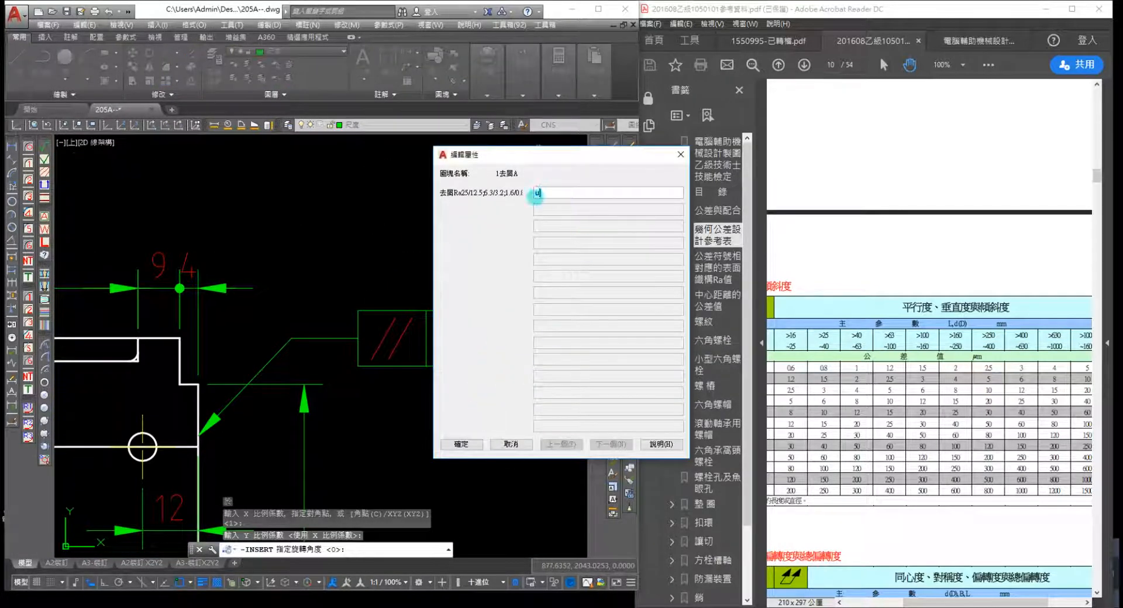
{"action": "left_click", "coordinate": [461, 445]}
{"action": "key", "text": "Escape"}
{"action": "scroll", "coordinate": [464, 443], "scroll_direction": "down", "scroll_amount": 4}
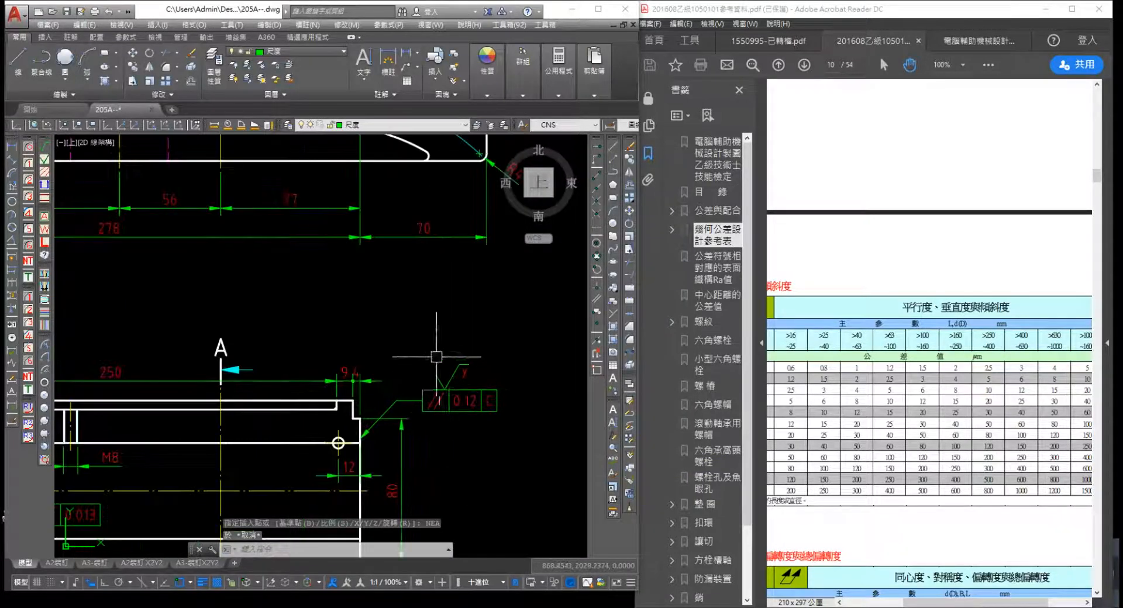
Inspect the top view, front view and section A-A for features that still lack dimensions or symbols
{"action": "scroll", "coordinate": [436, 354], "scroll_direction": "down", "scroll_amount": 2}
{"action": "middle_click_drag", "start_coordinate": [430, 335], "coordinate": [366, 433]}
{"action": "middle_click_drag", "start_coordinate": [312, 374], "coordinate": [485, 333]}
{"action": "scroll", "coordinate": [485, 333], "scroll_direction": "down", "scroll_amount": 2}
{"action": "scroll", "coordinate": [370, 251], "scroll_direction": "up", "scroll_amount": 2}
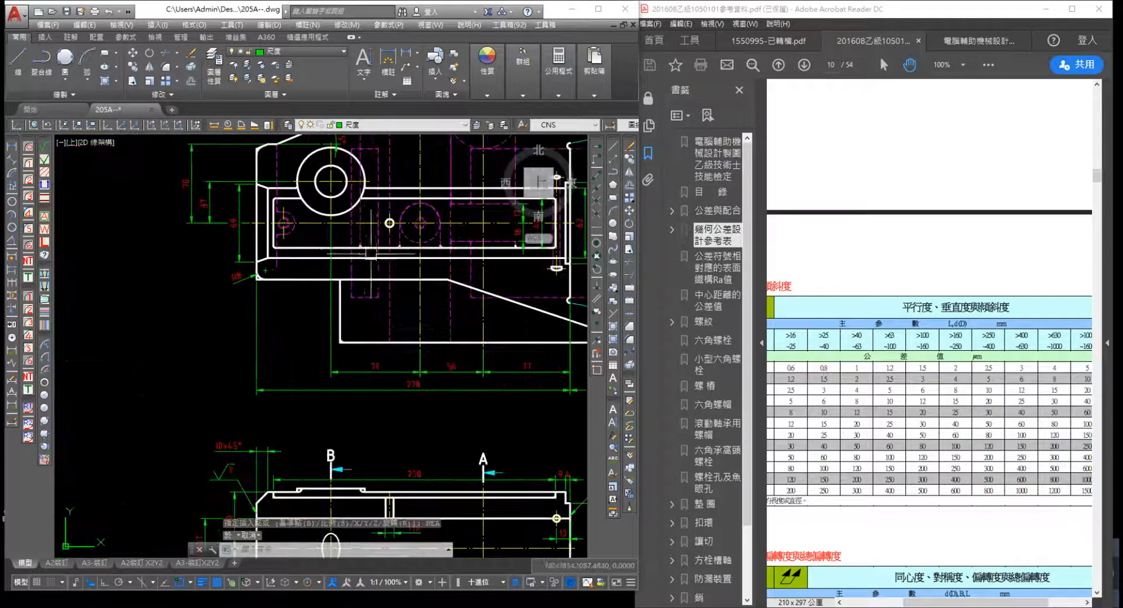
{"action": "middle_click_drag", "start_coordinate": [422, 303], "coordinate": [297, 391]}
{"action": "middle_click_drag", "start_coordinate": [151, 303], "coordinate": [205, 317]}
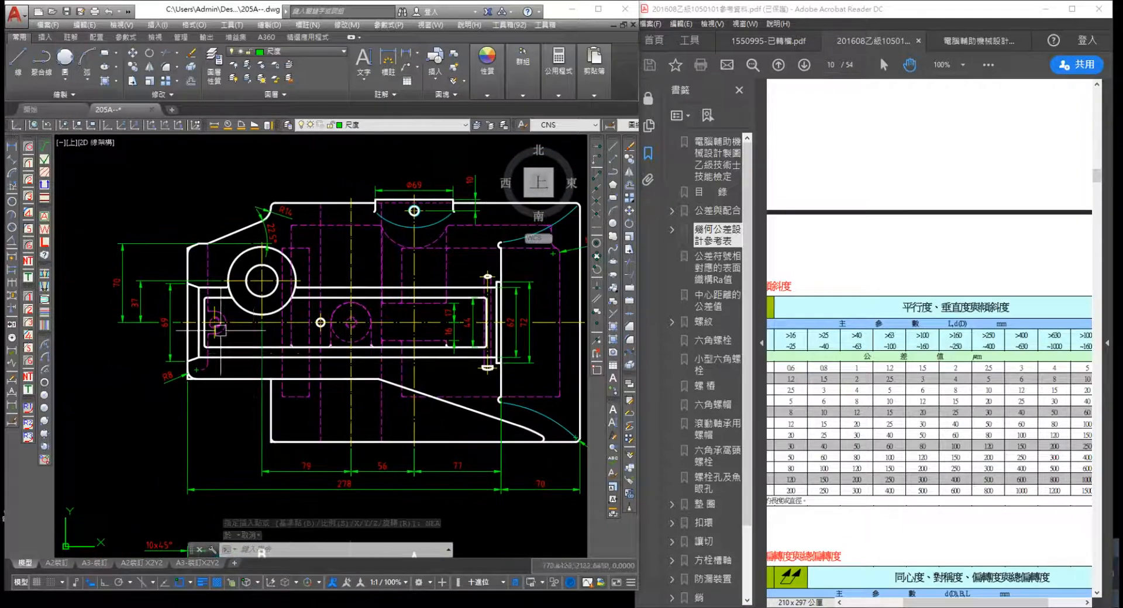
{"action": "scroll", "coordinate": [206, 318], "scroll_direction": "up", "scroll_amount": 4}
{"action": "middle_click_drag", "start_coordinate": [287, 375], "coordinate": [361, 310]}
{"action": "scroll", "coordinate": [361, 310], "scroll_direction": "down", "scroll_amount": 2}
{"action": "scroll", "coordinate": [360, 310], "scroll_direction": "down", "scroll_amount": 2}
{"action": "mouse_move", "coordinate": [394, 523]}
{"action": "middle_mouse_down"}
{"action": "mouse_move", "coordinate": [409, 363]}
{"action": "mouse_move", "coordinate": [388, 178]}
{"action": "middle_mouse_up"}
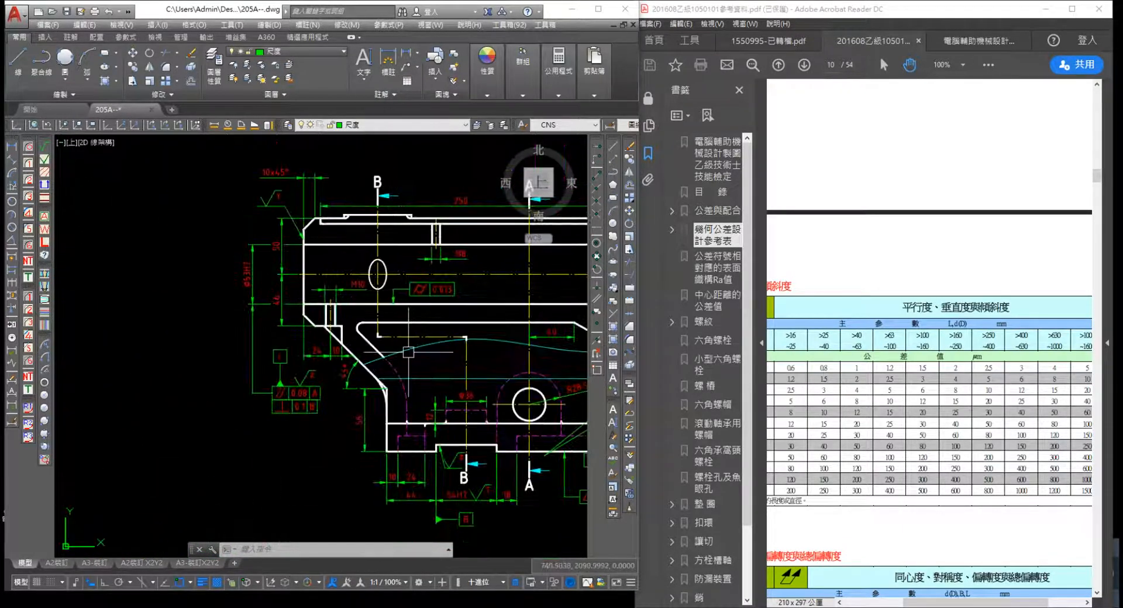
{"action": "scroll", "coordinate": [344, 322], "scroll_direction": "up", "scroll_amount": 4}
{"action": "scroll", "coordinate": [465, 358], "scroll_direction": "down", "scroll_amount": 2}
{"action": "middle_click_drag", "start_coordinate": [541, 385], "coordinate": [131, 257]}
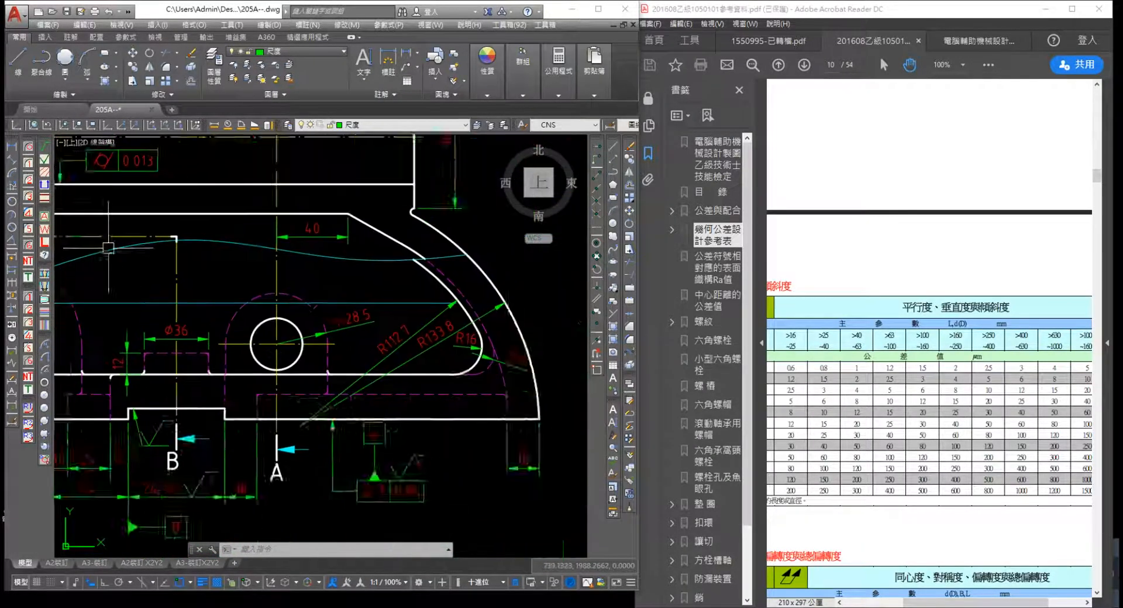
{"action": "scroll", "coordinate": [207, 302], "scroll_direction": "down", "scroll_amount": 2}
{"action": "scroll", "coordinate": [468, 362], "scroll_direction": "down", "scroll_amount": 2}
{"action": "middle_click_drag", "start_coordinate": [481, 359], "coordinate": [296, 403]}
{"action": "middle_click_drag", "start_coordinate": [103, 371], "coordinate": [103, 311]}
{"action": "middle_click_drag", "start_coordinate": [443, 281], "coordinate": [349, 365]}
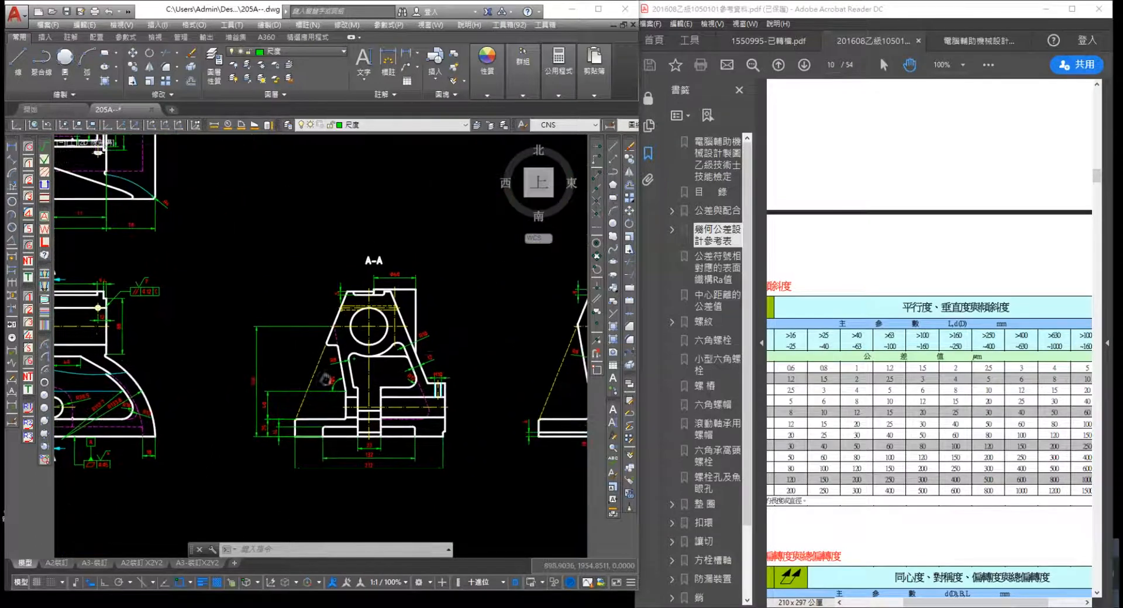
{"action": "mouse_move", "coordinate": [481, 351]}
{"action": "middle_mouse_down"}
{"action": "mouse_move", "coordinate": [200, 353]}
{"action": "mouse_move", "coordinate": [293, 211]}
{"action": "middle_mouse_up"}
{"action": "mouse_move", "coordinate": [197, 293]}
{"action": "middle_mouse_down"}
{"action": "mouse_move", "coordinate": [433, 294]}
{"action": "mouse_move", "coordinate": [284, 333]}
{"action": "middle_mouse_up"}
{"action": "scroll", "coordinate": [329, 316], "scroll_direction": "up", "scroll_amount": 4}
{"action": "scroll", "coordinate": [283, 334], "scroll_direction": "down", "scroll_amount": 2}
{"action": "middle_click_drag", "start_coordinate": [262, 275], "coordinate": [255, 374]}
{"action": "scroll", "coordinate": [306, 201], "scroll_direction": "up", "scroll_amount": 4}
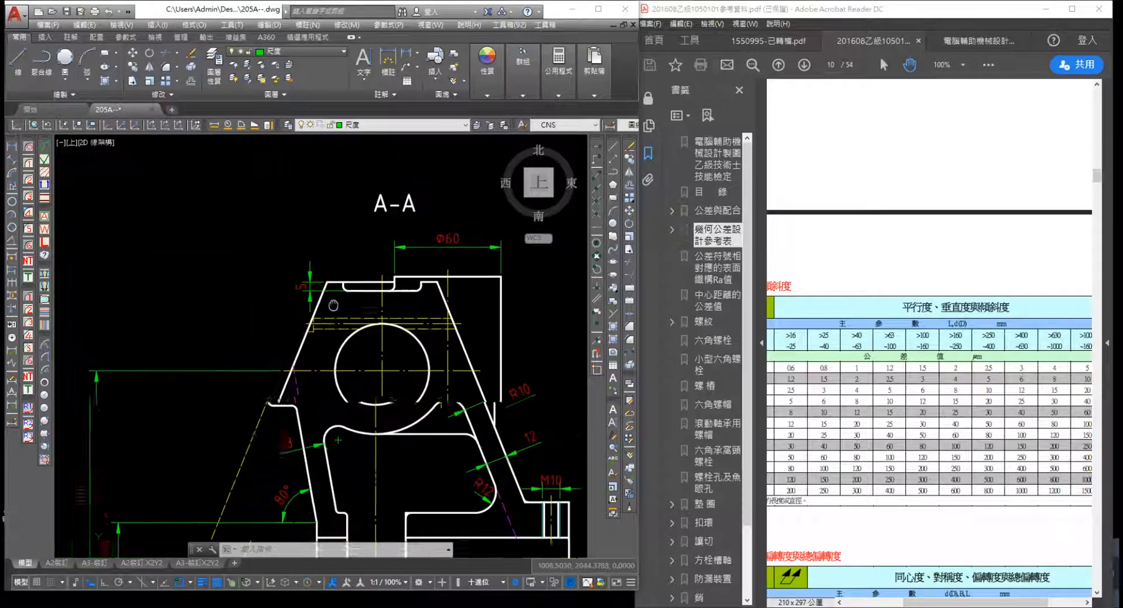
Add a vertical linear dimension with the text Ø6H7 to the small horizontal hole's sloped-side opening in section A-A
{"action": "left_click", "coordinate": [12, 146]}
{"action": "scroll", "coordinate": [348, 344], "scroll_direction": "up", "scroll_amount": 4}
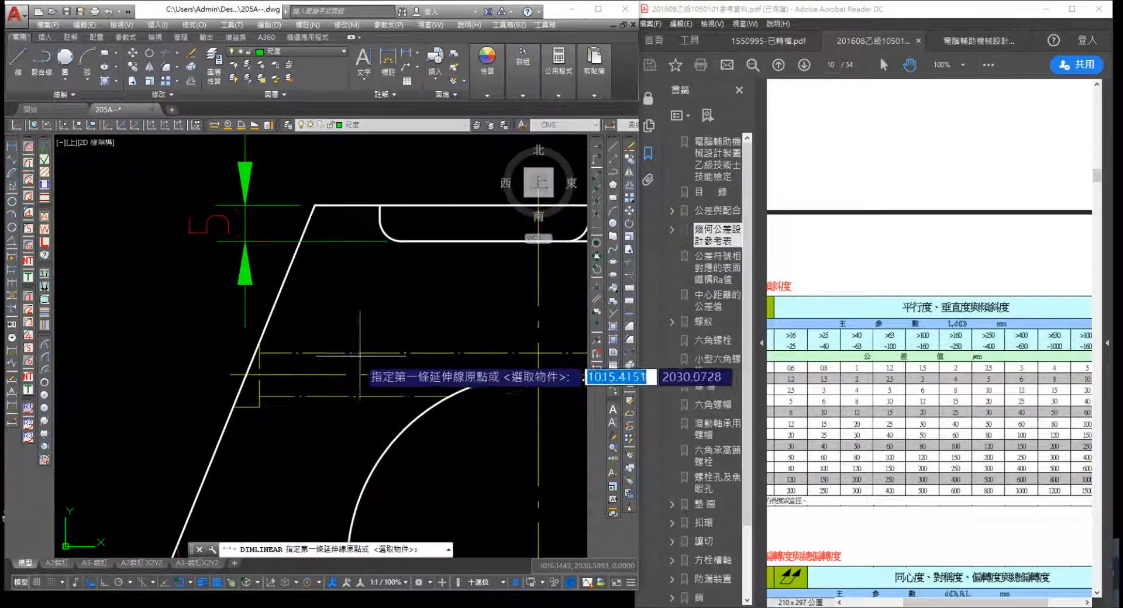
{"action": "middle_click_drag", "start_coordinate": [254, 360], "coordinate": [400, 338]}
{"action": "scroll", "coordinate": [399, 339], "scroll_direction": "up", "scroll_amount": 4}
{"action": "left_click", "coordinate": [416, 324]}
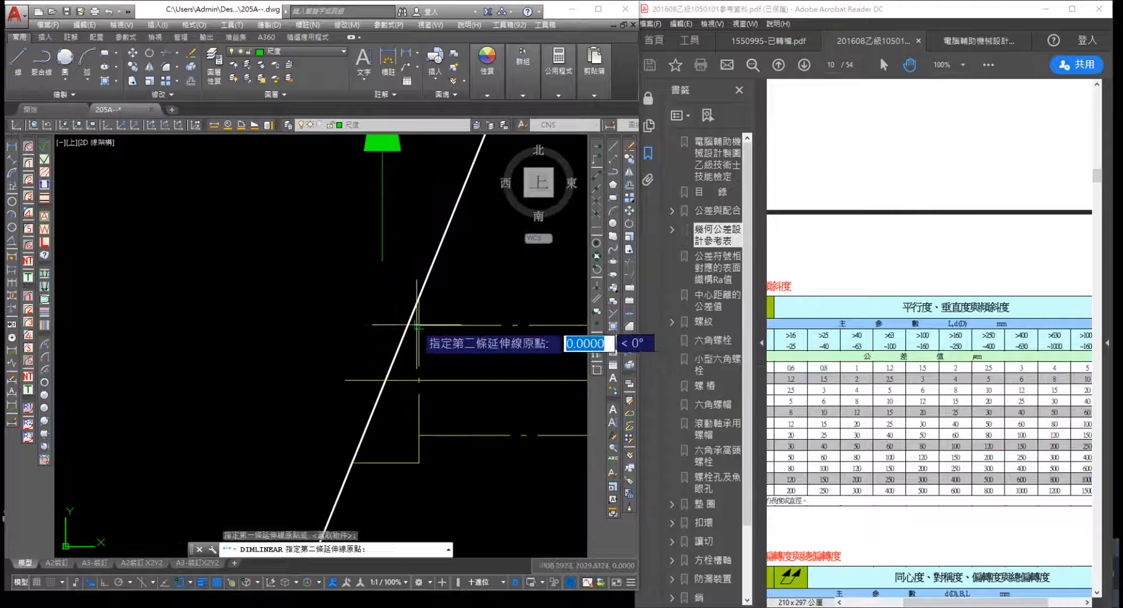
{"action": "left_click", "coordinate": [419, 435]}
{"action": "scroll", "coordinate": [152, 401], "scroll_direction": "down", "scroll_amount": 4}
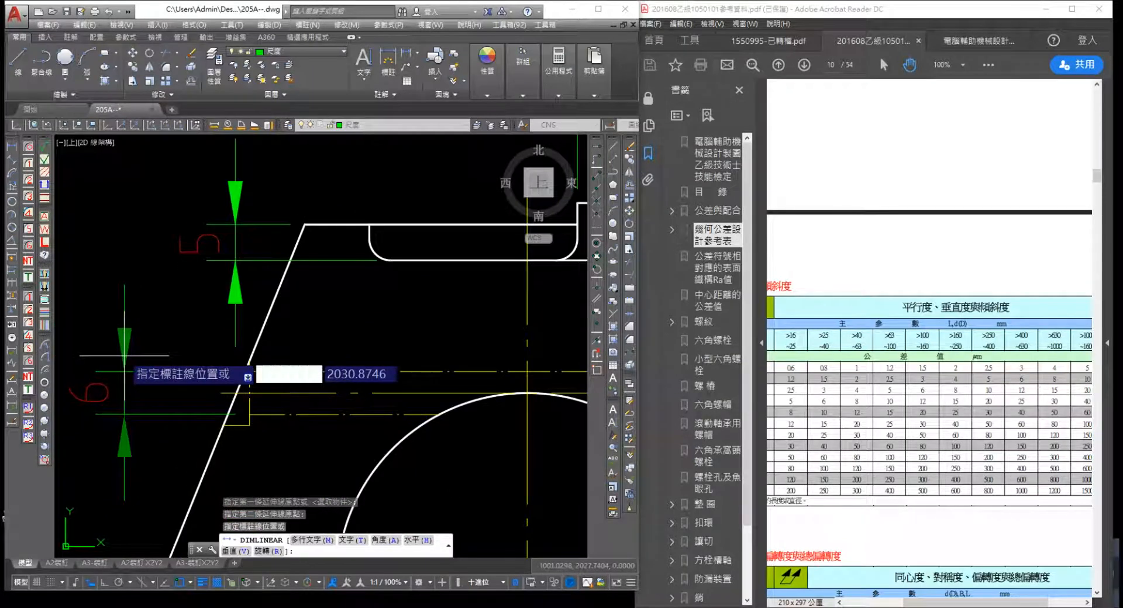
{"action": "type", "text": "%%C6H7"}
{"action": "key", "text": "Return"}
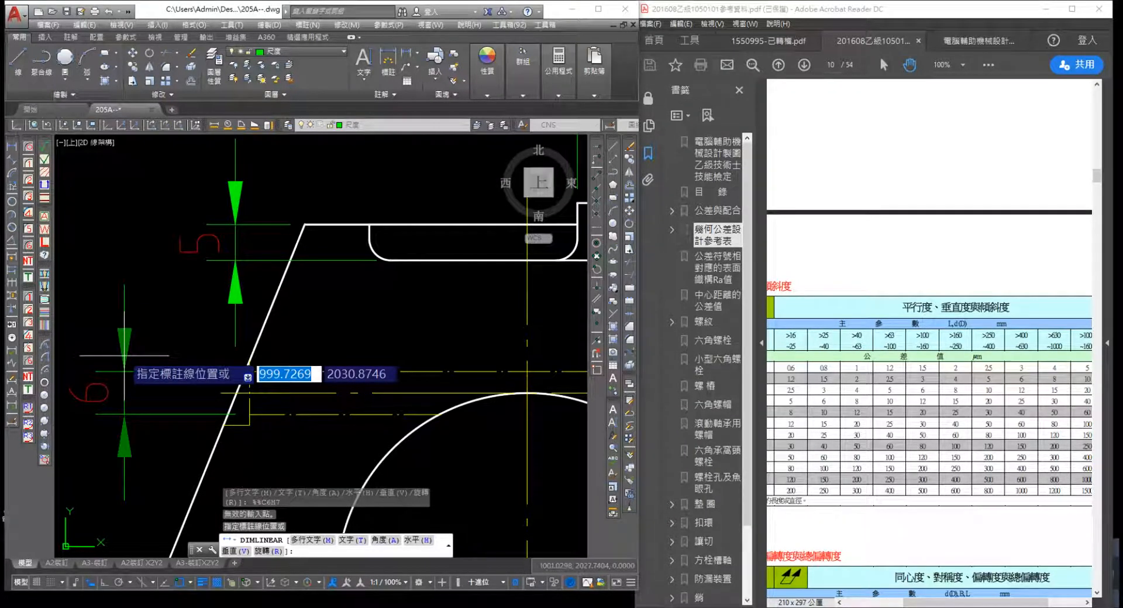
{"action": "key", "text": "Return"}
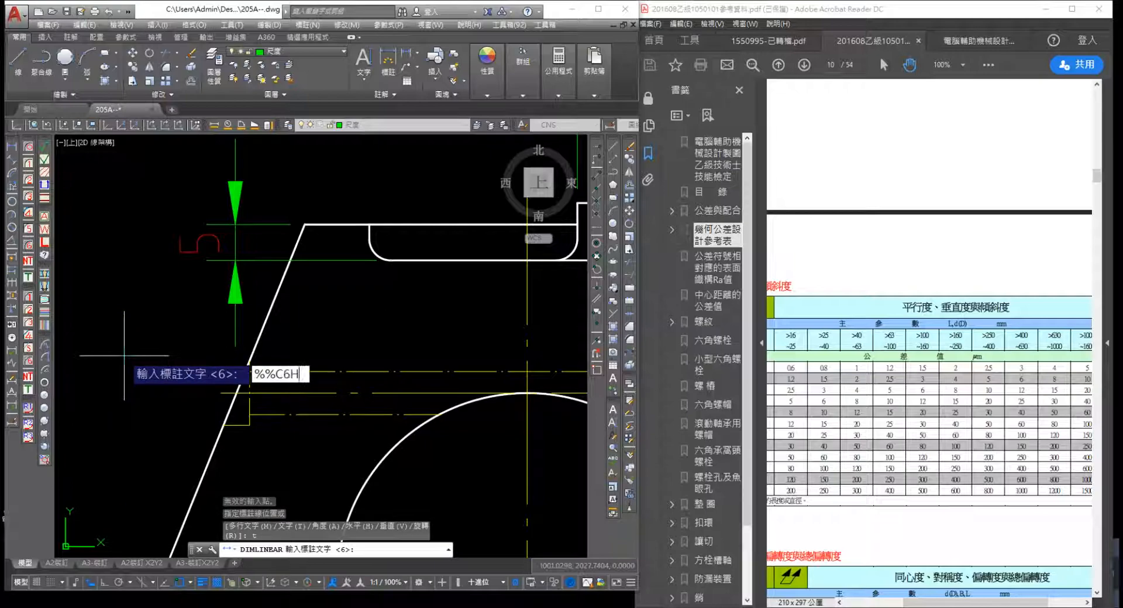
{"action": "key", "text": "Return"}
{"action": "left_click", "coordinate": [124, 356]}
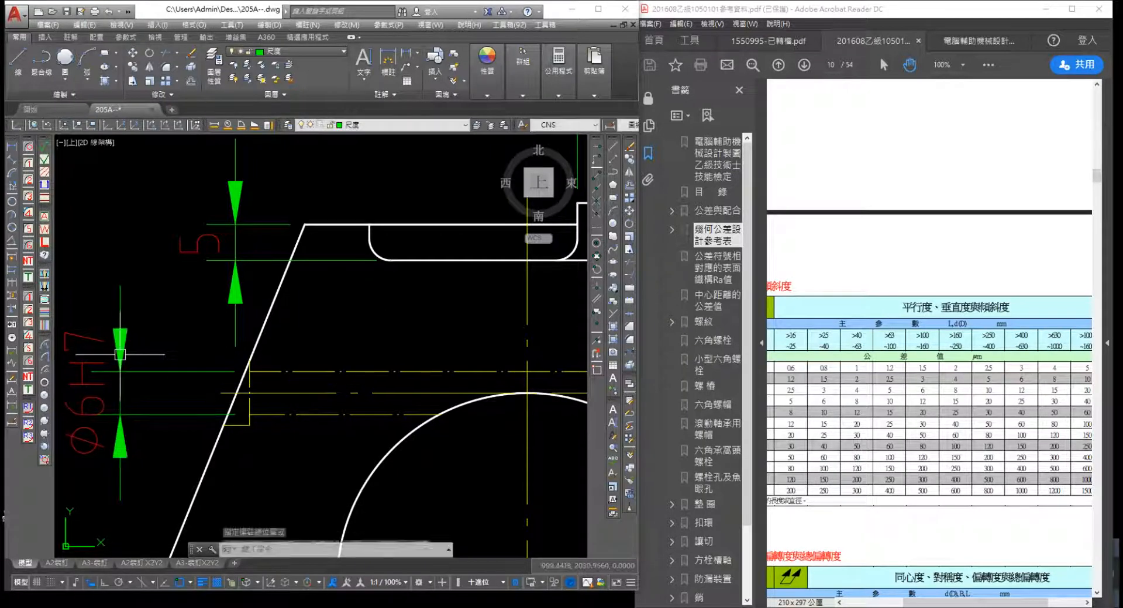
Dimension the width of the small hole's counterbored opening near the lower right of the top view, placing it below the opening
{"action": "middle_click_drag", "start_coordinate": [193, 372], "coordinate": [383, 370]}
{"action": "scroll", "coordinate": [362, 357], "scroll_direction": "down", "scroll_amount": 10}
{"action": "mouse_move", "coordinate": [307, 313]}
{"action": "middle_mouse_down"}
{"action": "mouse_move", "coordinate": [374, 385]}
{"action": "mouse_move", "coordinate": [549, 414]}
{"action": "middle_mouse_up"}
{"action": "scroll", "coordinate": [419, 332], "scroll_direction": "up", "scroll_amount": 8}
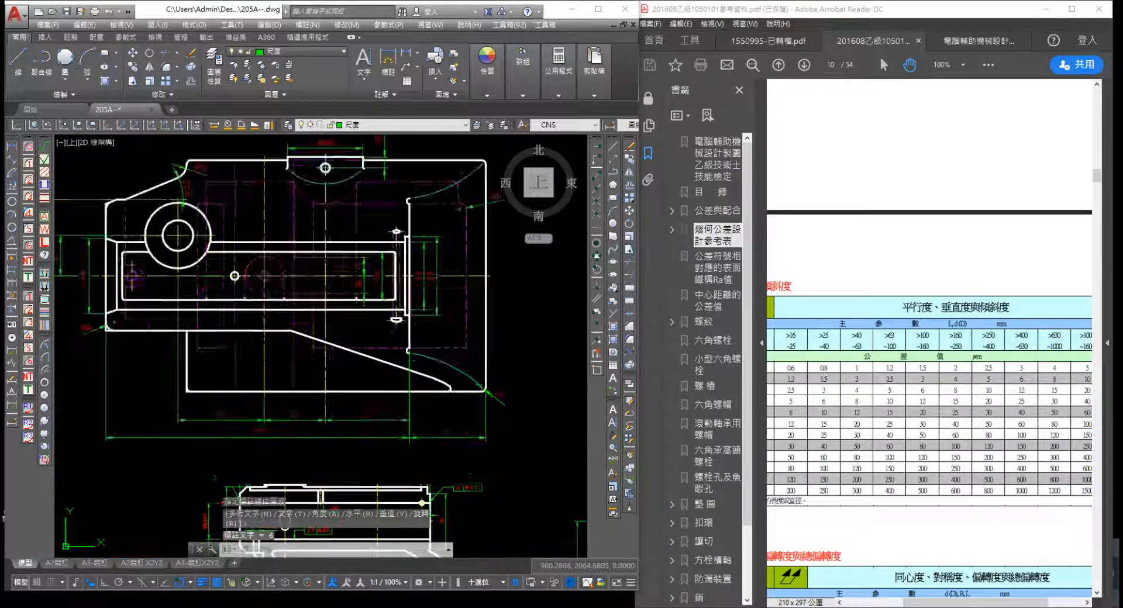
{"action": "key", "text": "Return"}
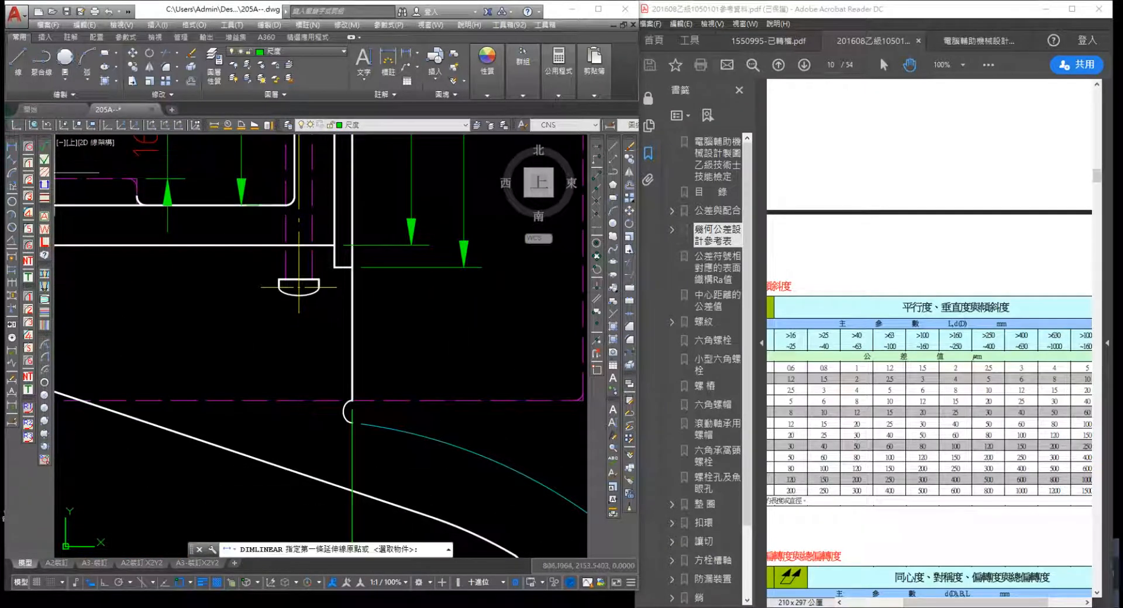
{"action": "scroll", "coordinate": [290, 297], "scroll_direction": "up", "scroll_amount": 4}
{"action": "left_click", "coordinate": [262, 275]}
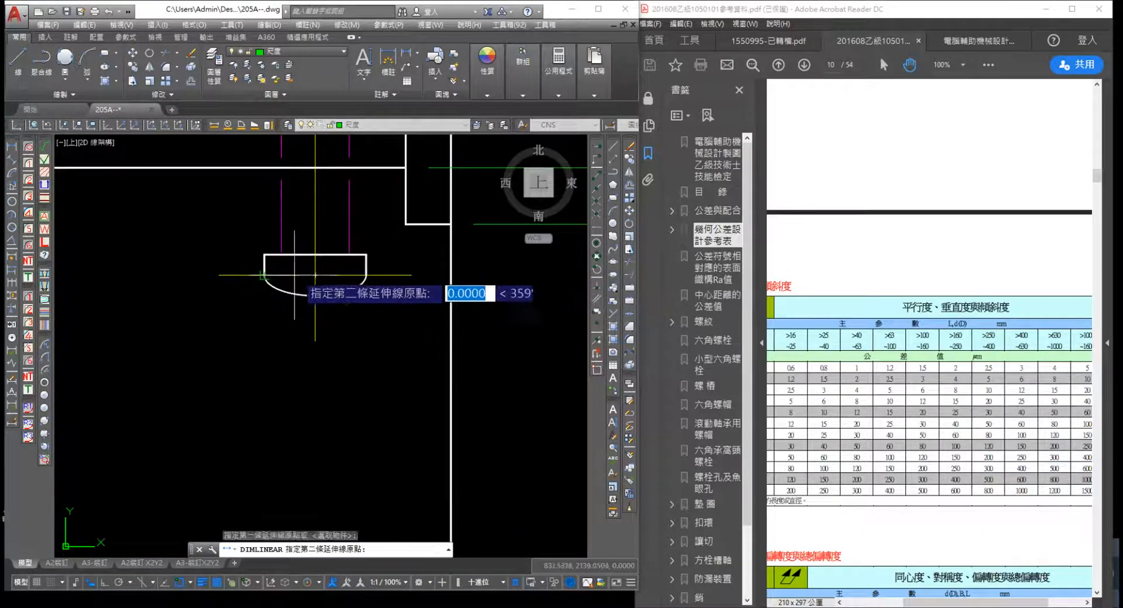
{"action": "left_click", "coordinate": [367, 275]}
{"action": "scroll", "coordinate": [382, 356], "scroll_direction": "down", "scroll_amount": 4}
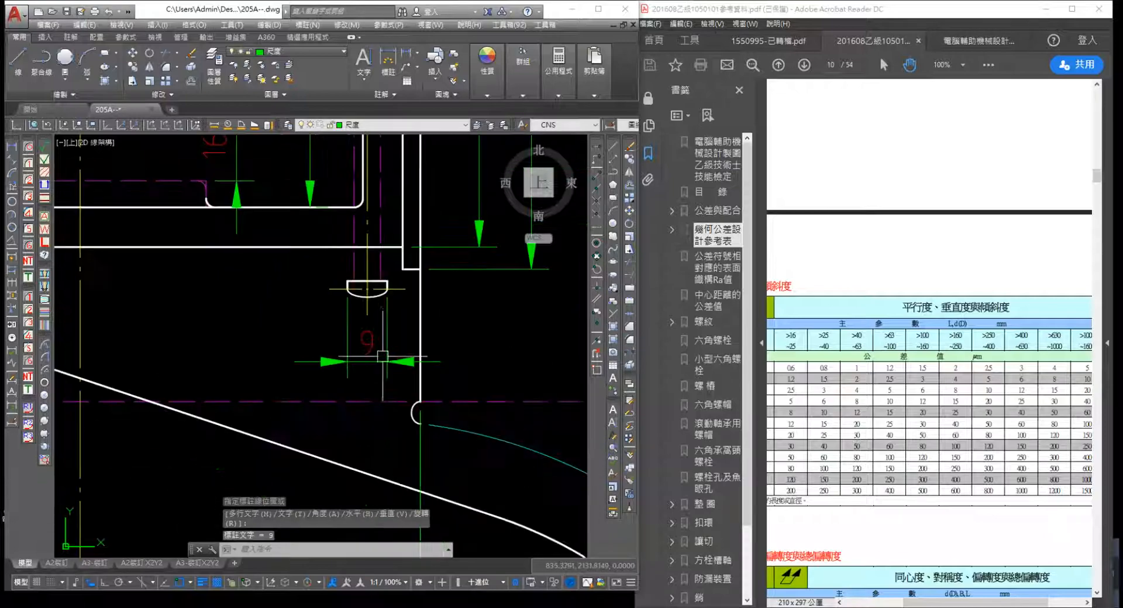
Move the Ø6H7 dimension line in section A-A farther left, away from the sloped outline
{"action": "middle_click_drag", "start_coordinate": [528, 422], "coordinate": [351, 246]}
{"action": "mouse_move", "coordinate": [363, 288]}
{"action": "middle_mouse_down"}
{"action": "mouse_move", "coordinate": [381, 376]}
{"action": "mouse_move", "coordinate": [412, 409]}
{"action": "middle_mouse_up"}
{"action": "scroll", "coordinate": [457, 404], "scroll_direction": "down", "scroll_amount": 2}
{"action": "mouse_move", "coordinate": [483, 399]}
{"action": "middle_mouse_down"}
{"action": "mouse_move", "coordinate": [456, 365]}
{"action": "mouse_move", "coordinate": [254, 226]}
{"action": "mouse_move", "coordinate": [234, 182]}
{"action": "middle_mouse_up"}
{"action": "scroll", "coordinate": [353, 361], "scroll_direction": "down", "scroll_amount": 2}
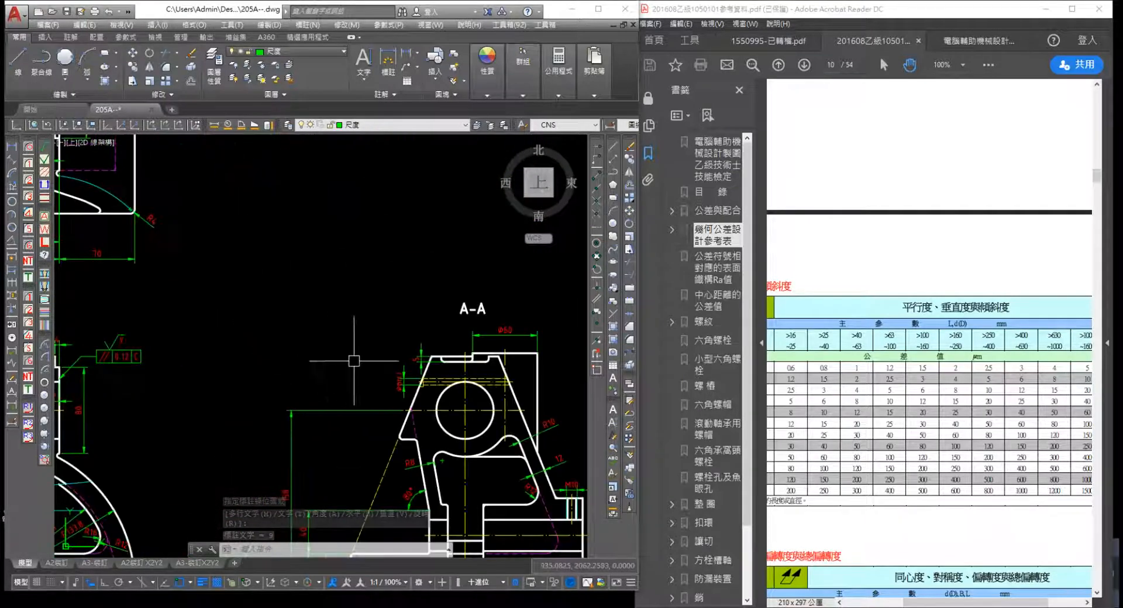
{"action": "scroll", "coordinate": [402, 369], "scroll_direction": "up", "scroll_amount": 4}
{"action": "scroll", "coordinate": [440, 404], "scroll_direction": "up", "scroll_amount": 2}
{"action": "mouse_move", "coordinate": [439, 403]}
{"action": "middle_mouse_down"}
{"action": "mouse_move", "coordinate": [352, 325]}
{"action": "mouse_move", "coordinate": [171, 328]}
{"action": "middle_mouse_up"}
{"action": "scroll", "coordinate": [334, 304], "scroll_direction": "up", "scroll_amount": 2}
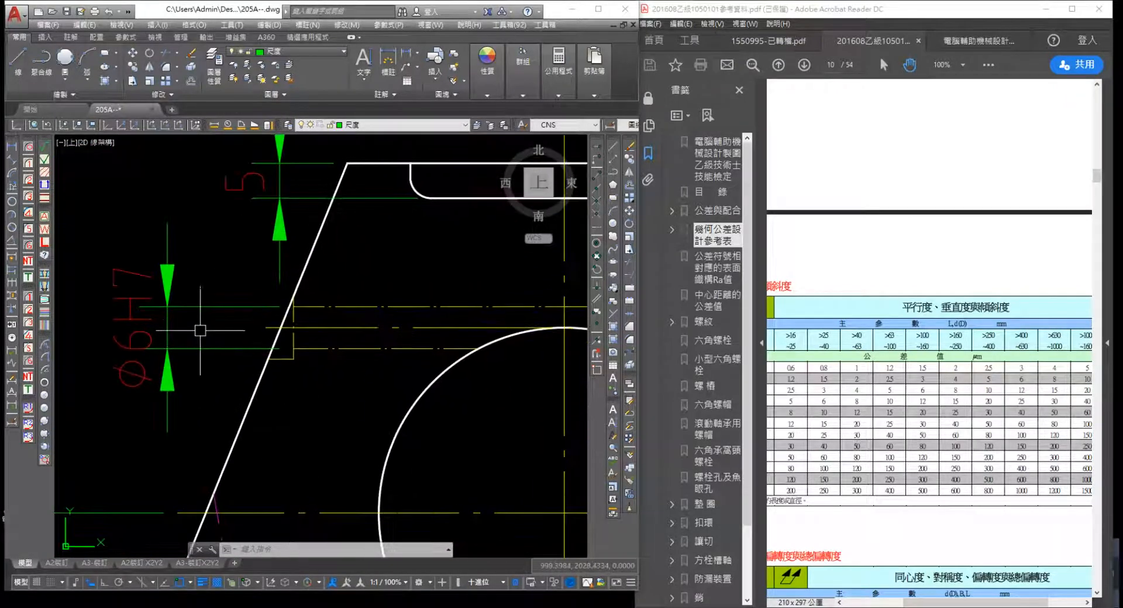
{"action": "left_click", "coordinate": [167, 323]}
{"action": "left_click", "coordinate": [167, 307]}
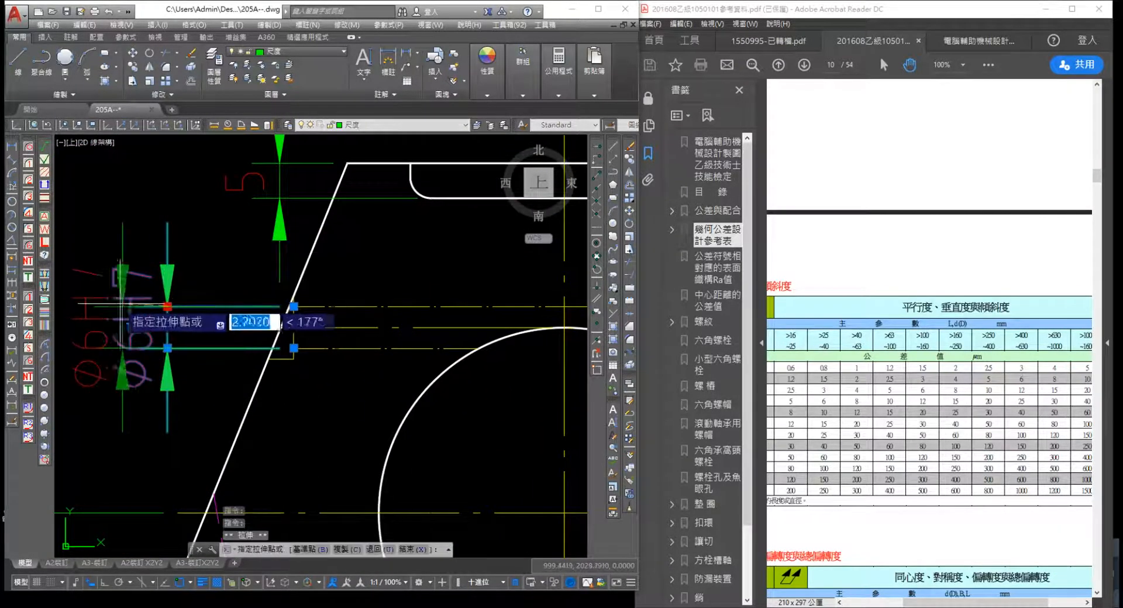
{"action": "key", "text": "Escape"}
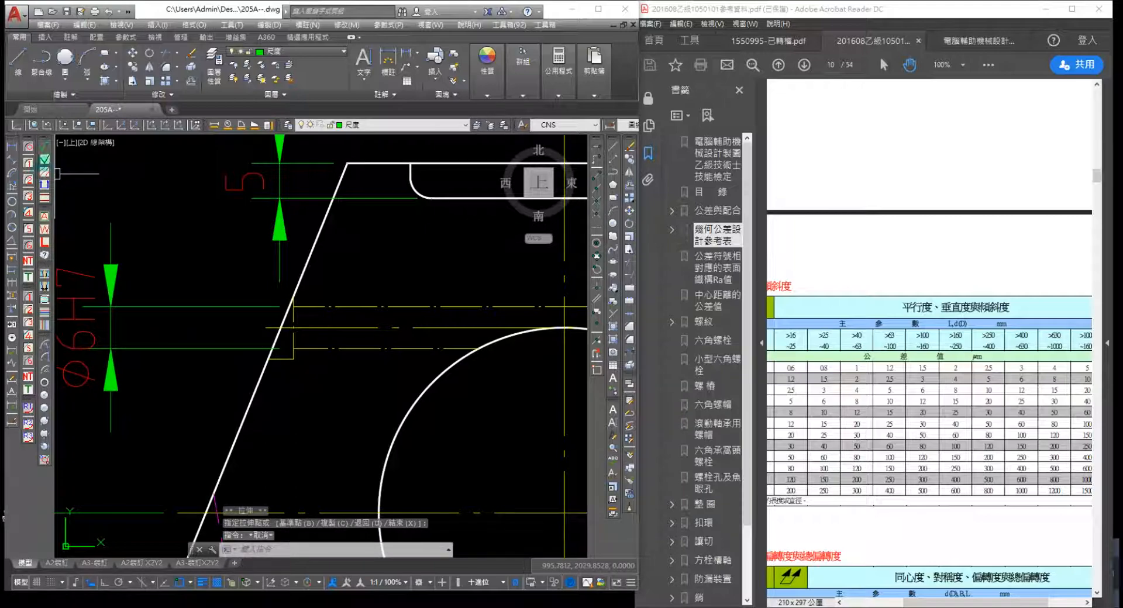
Insert the 1去屑A surface symbol with code y, unrotated, on the upper extension line of the Ø6H7 dimension
{"action": "left_click", "coordinate": [43, 160]}
{"action": "left_click", "coordinate": [430, 358]}
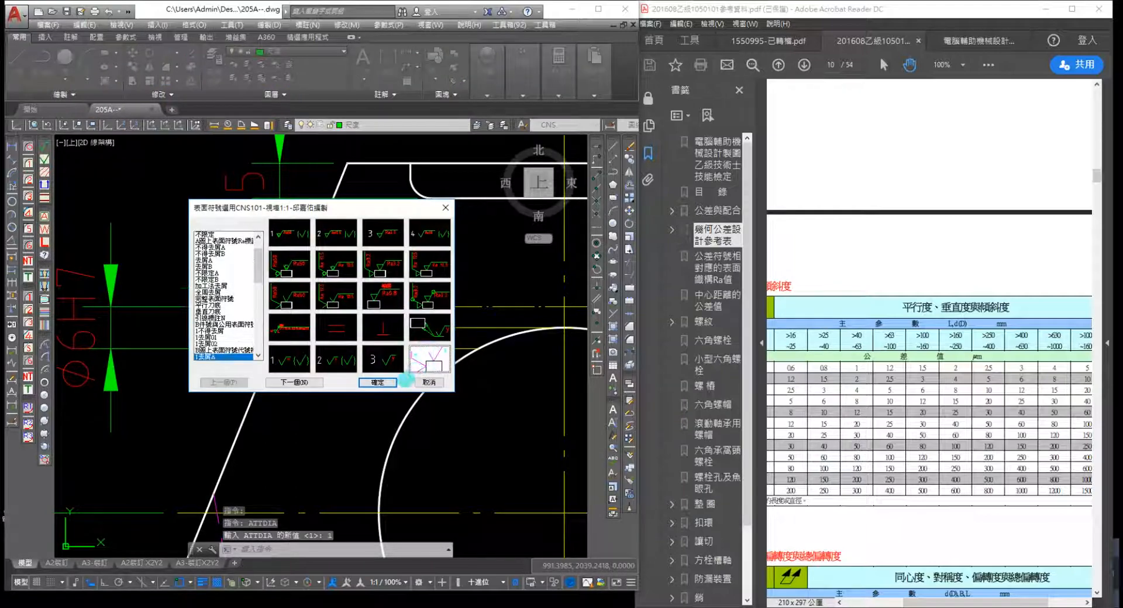
{"action": "left_click", "coordinate": [377, 383]}
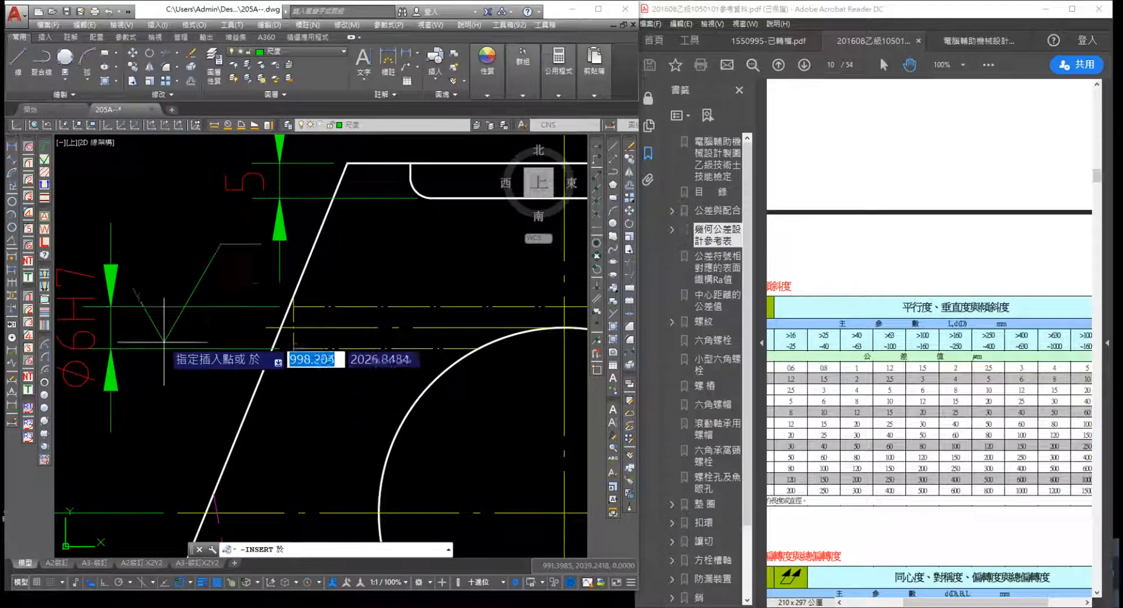
{"action": "left_click", "coordinate": [182, 306]}
{"action": "key", "text": "Return"}
{"action": "key", "text": "Return"}
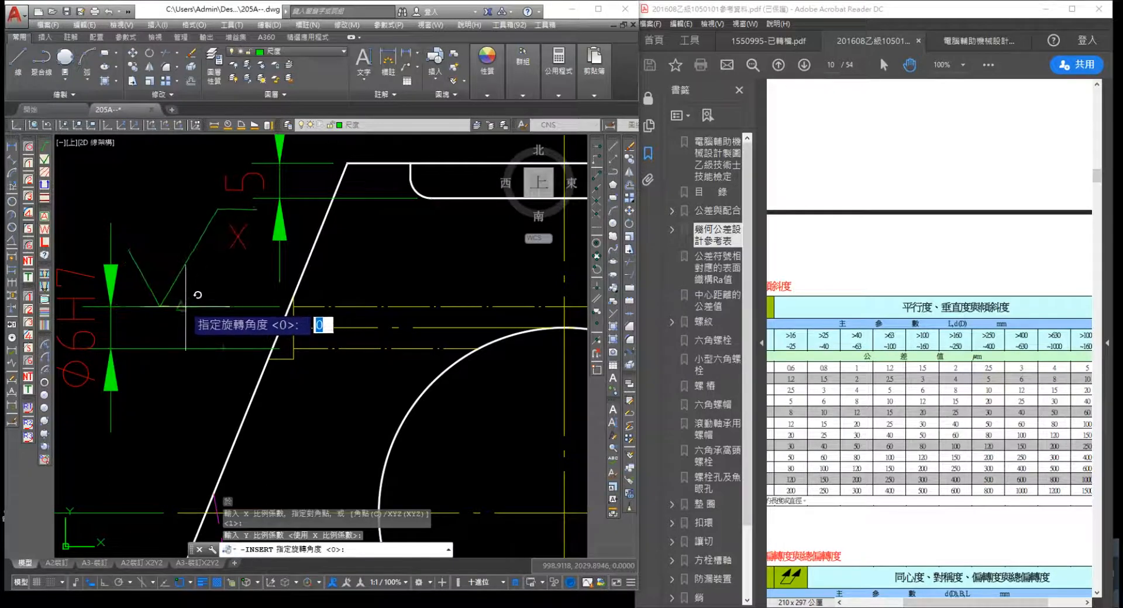
{"action": "key", "text": "F8"}
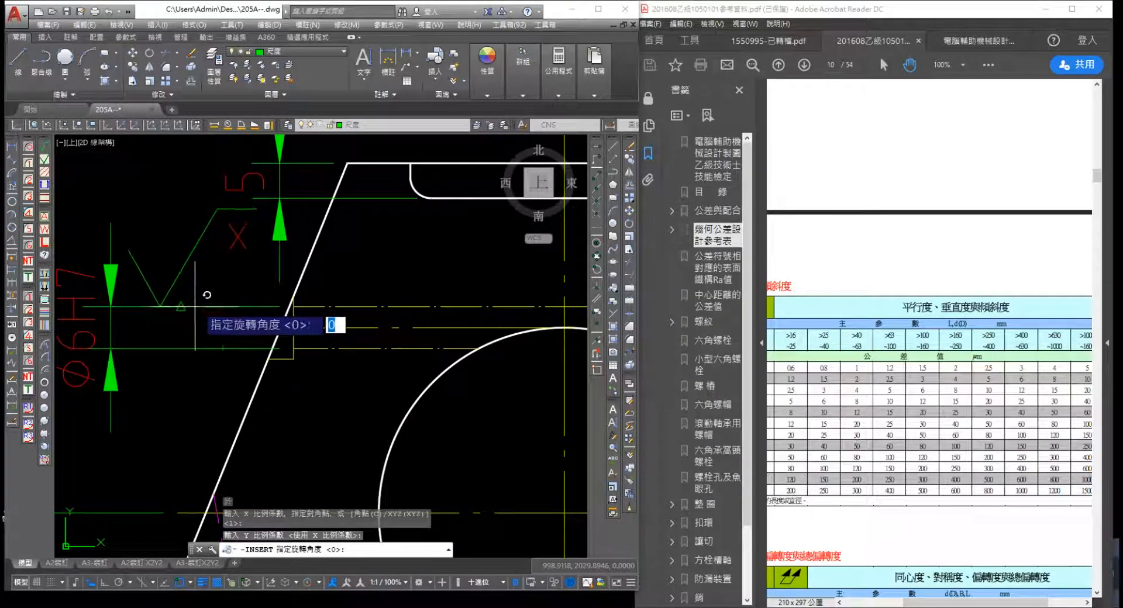
{"action": "left_click", "coordinate": [442, 373]}
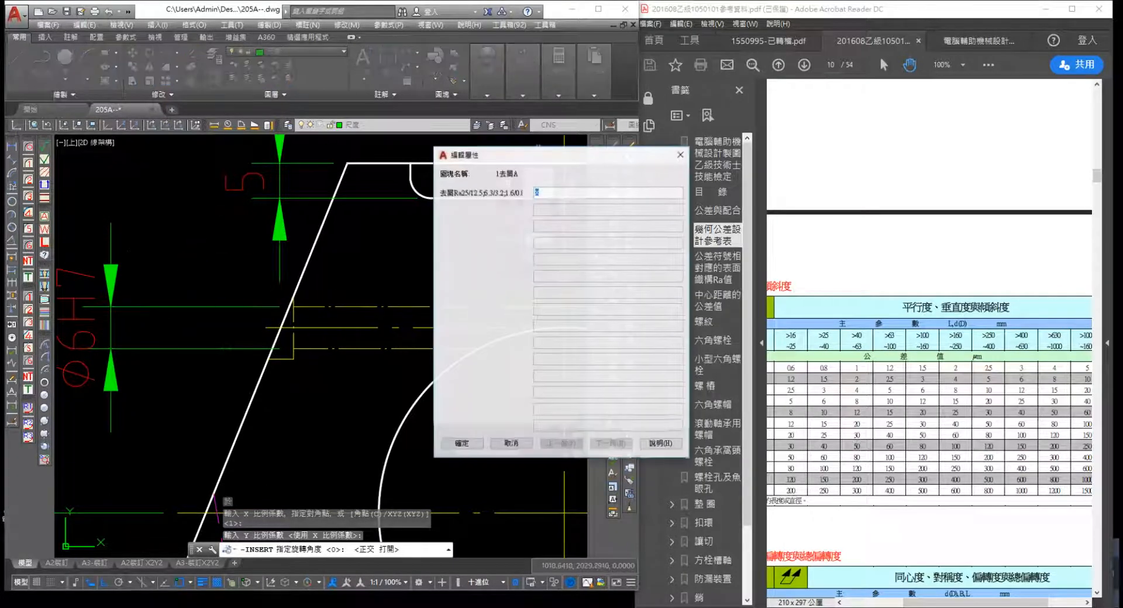
{"action": "left_click", "coordinate": [460, 445]}
{"action": "scroll", "coordinate": [372, 353], "scroll_direction": "down", "scroll_amount": 2}
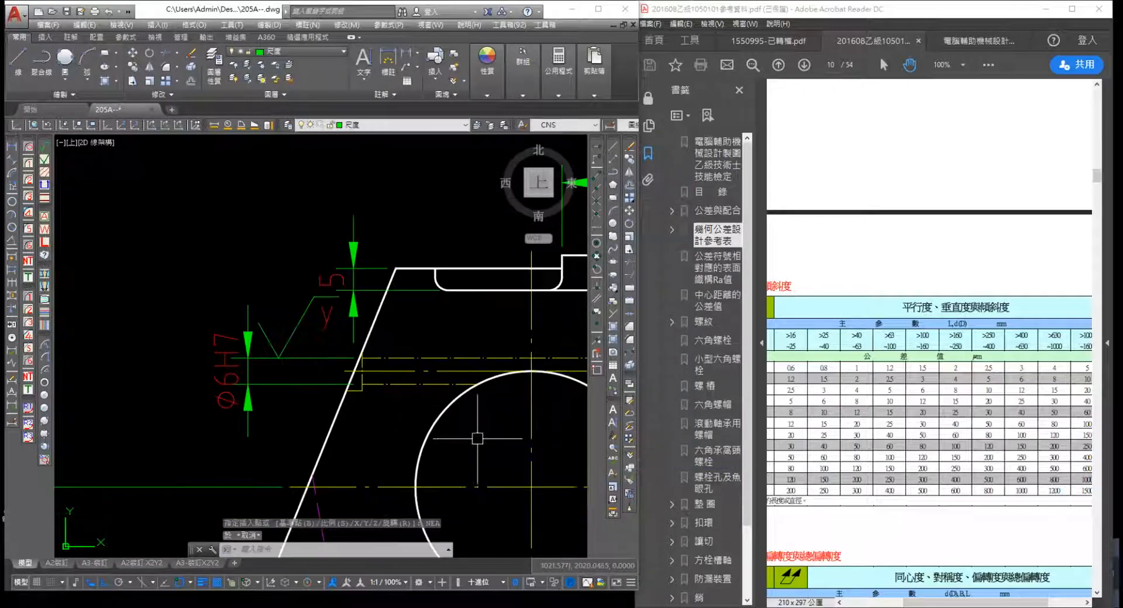
{"action": "key", "text": "Escape"}
Inspect section A-A and the properties of its Ø60 dimension
{"action": "scroll", "coordinate": [268, 335], "scroll_direction": "down", "scroll_amount": 2}
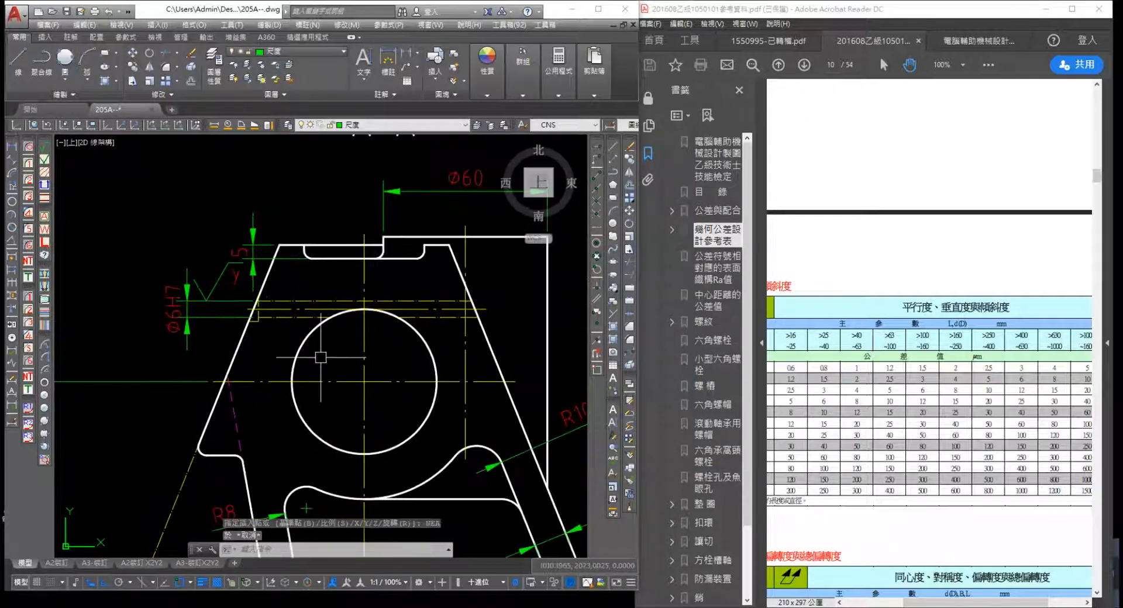
{"action": "scroll", "coordinate": [321, 357], "scroll_direction": "down", "scroll_amount": 3}
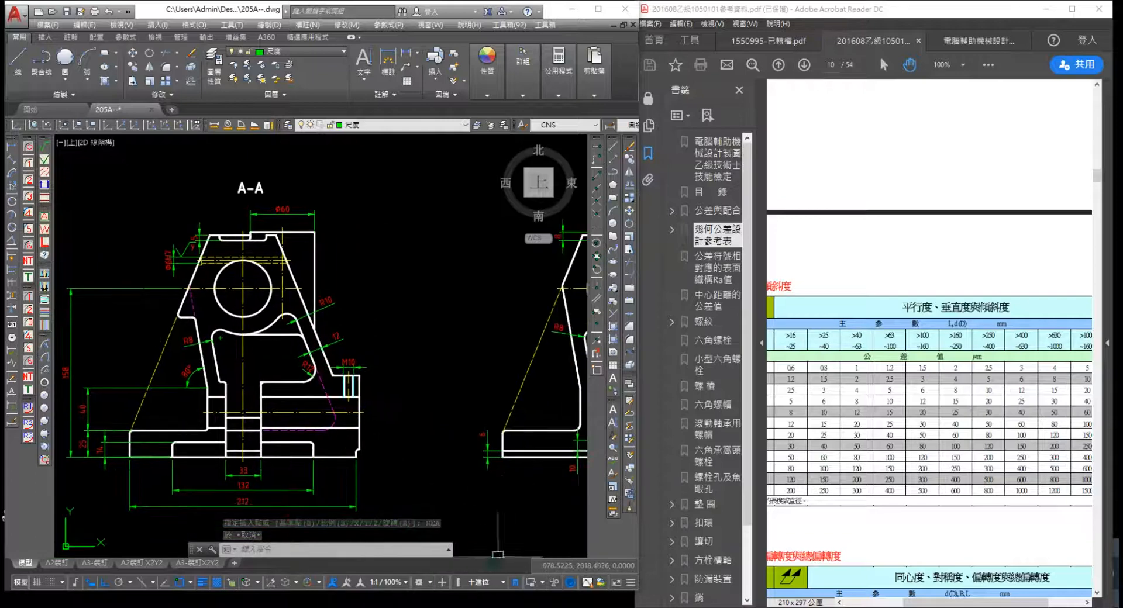
{"action": "left_click", "coordinate": [462, 607]}
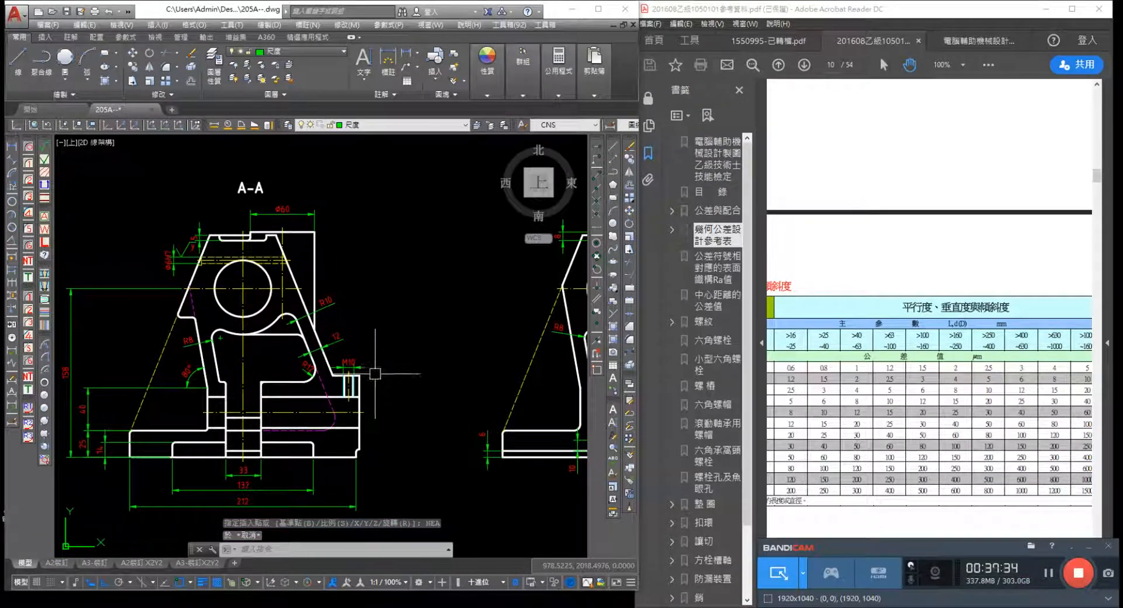
{"action": "key", "text": "Escape"}
{"action": "scroll", "coordinate": [267, 193], "scroll_direction": "up", "scroll_amount": 6}
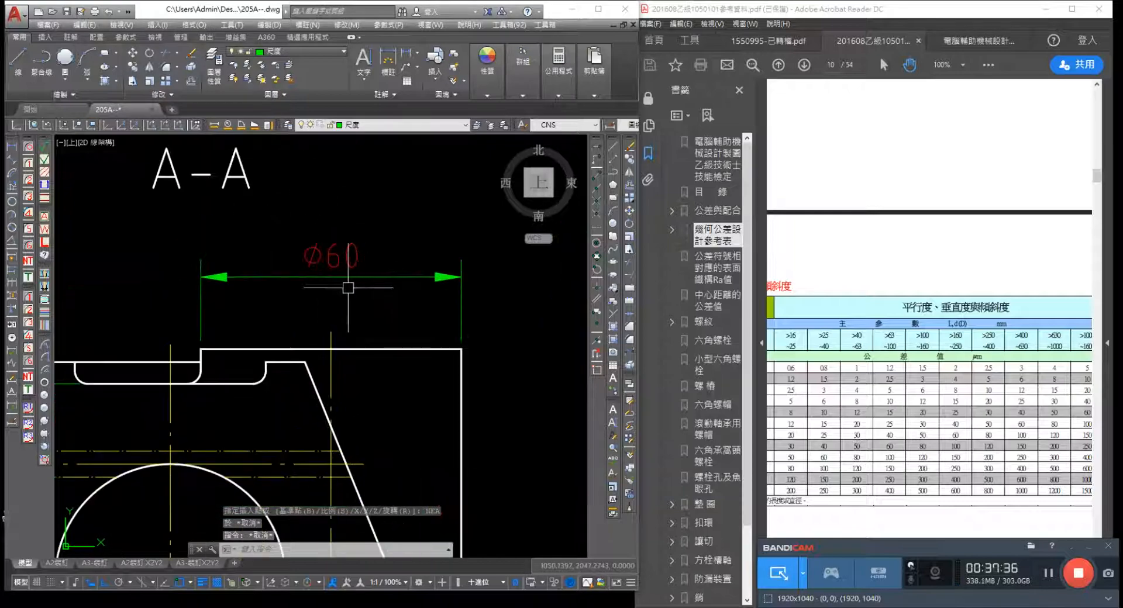
{"action": "left_click", "coordinate": [316, 280]}
{"action": "left_click", "coordinate": [331, 300]}
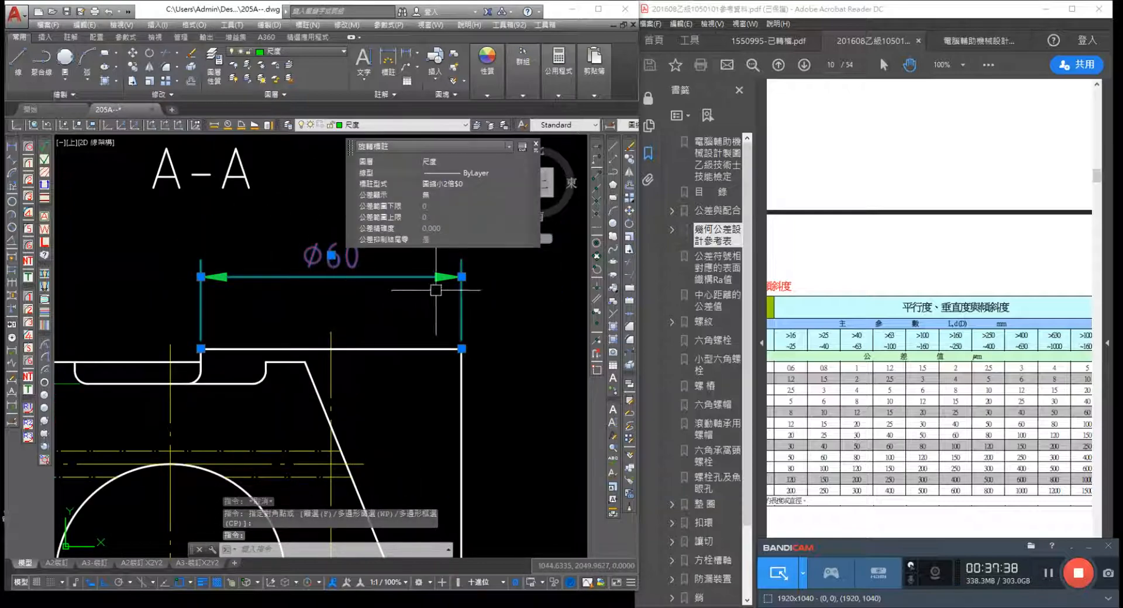
{"action": "key", "text": "Escape"}
Try to add a leader to the top surface of section A-A carrying the 1去屑A surface symbol with code y
{"action": "scroll", "coordinate": [476, 366], "scroll_direction": "down", "scroll_amount": 2}
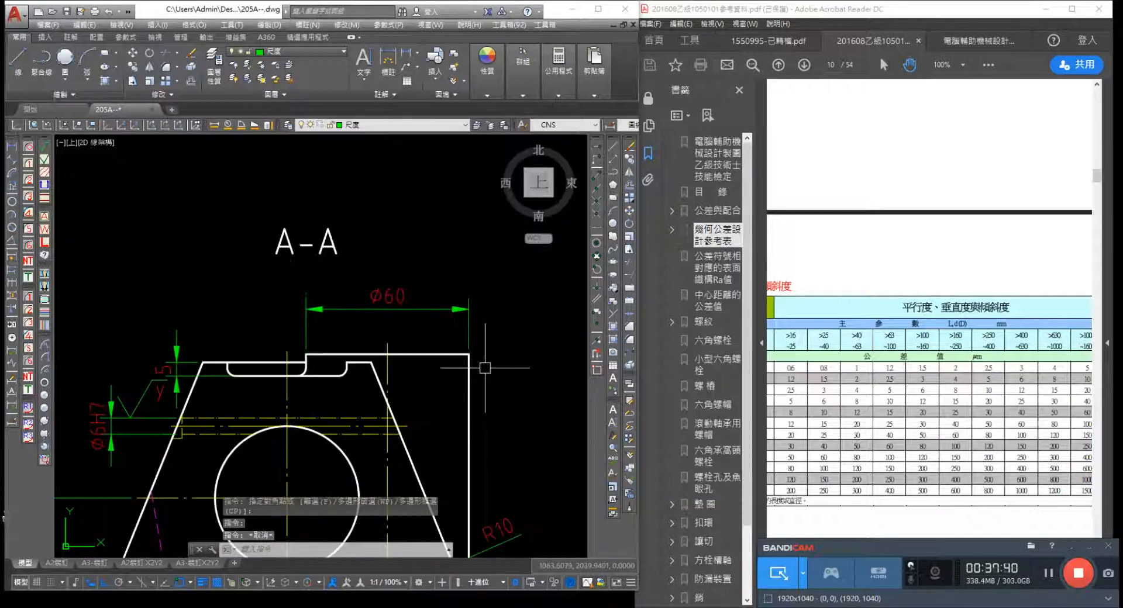
{"action": "middle_click_drag", "start_coordinate": [476, 367], "coordinate": [291, 332]}
{"action": "scroll", "coordinate": [291, 332], "scroll_direction": "down", "scroll_amount": 3}
{"action": "scroll", "coordinate": [431, 313], "scroll_direction": "up", "scroll_amount": 4}
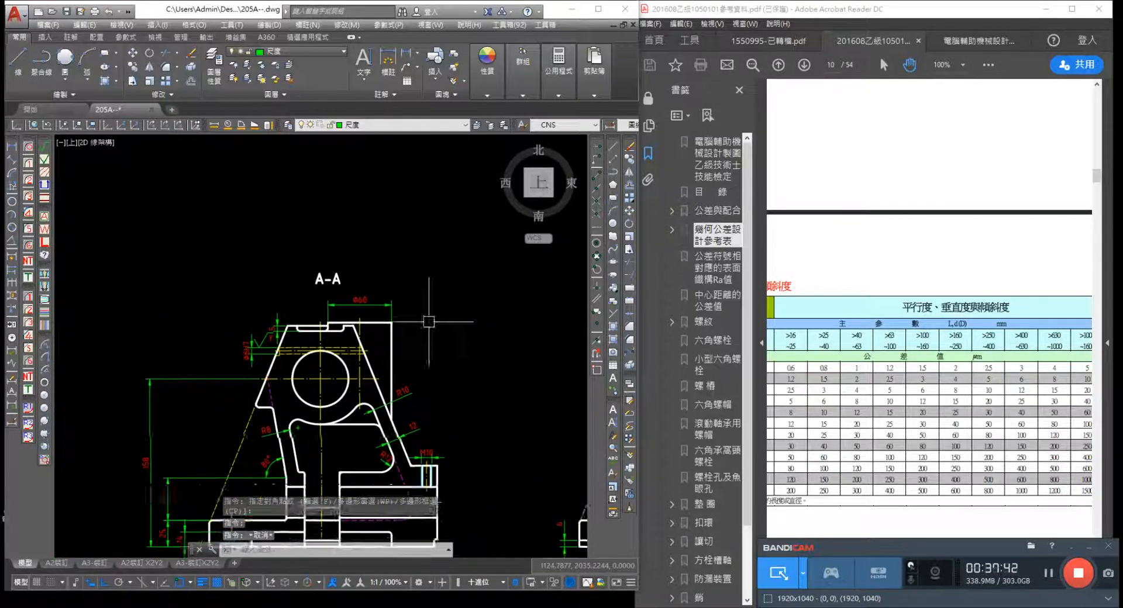
{"action": "scroll", "coordinate": [437, 348], "scroll_direction": "up", "scroll_amount": 2}
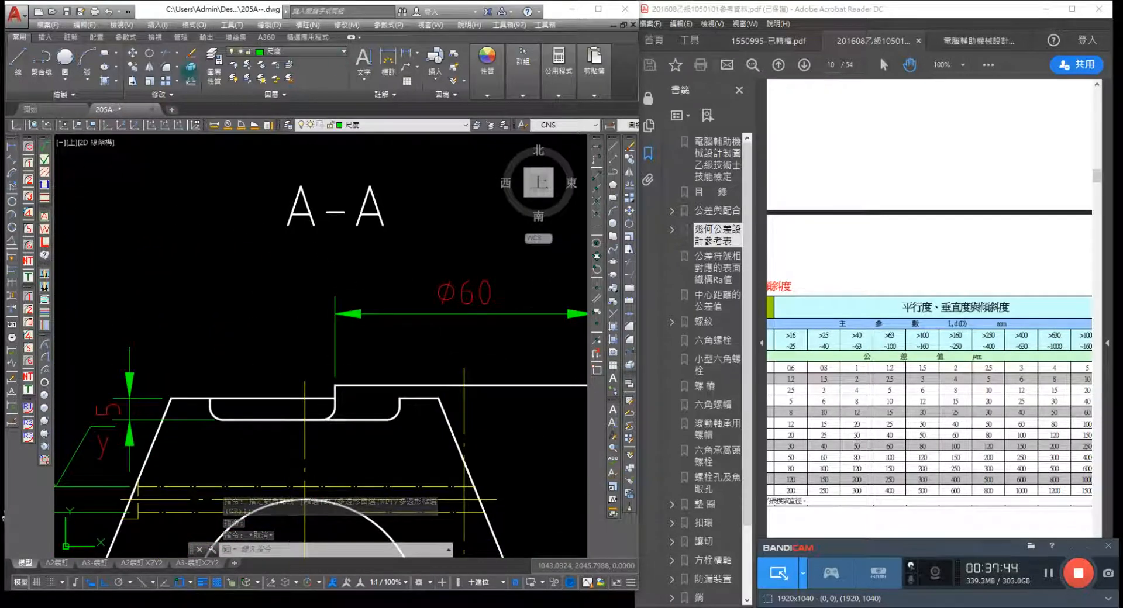
{"action": "left_click", "coordinate": [46, 160]}
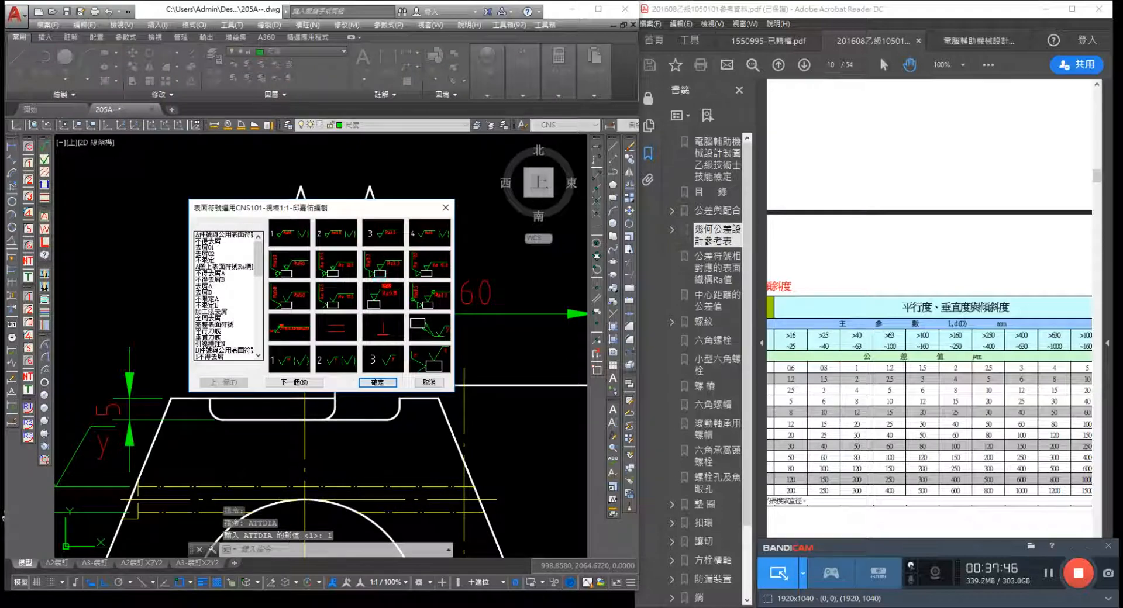
{"action": "left_click", "coordinate": [377, 383]}
{"action": "left_click", "coordinate": [380, 385]}
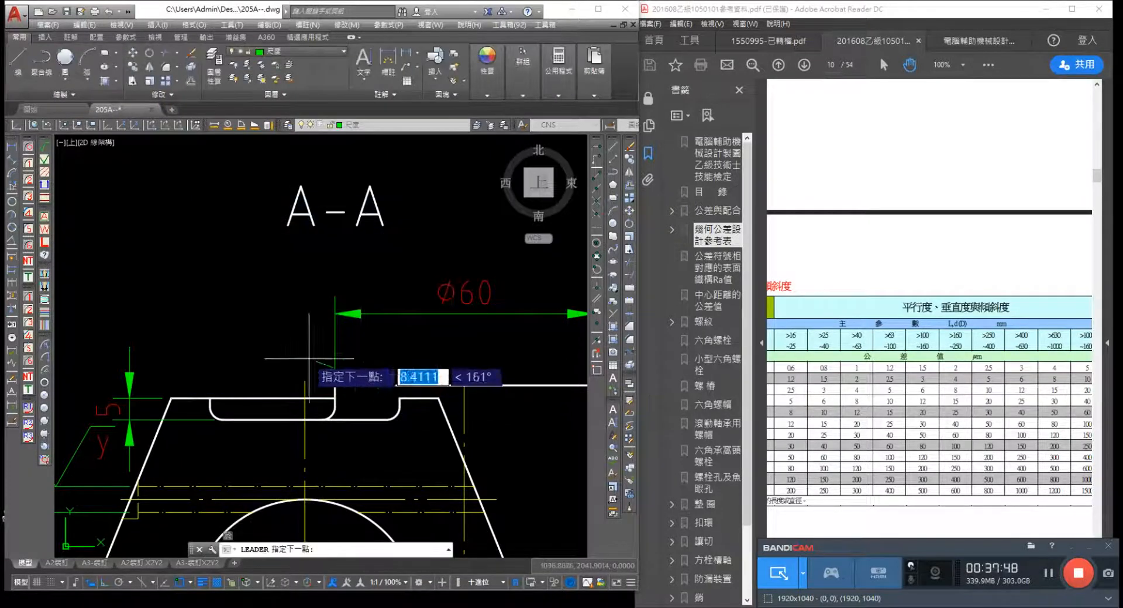
{"action": "left_click", "coordinate": [287, 314]}
{"action": "left_click", "coordinate": [189, 318]}
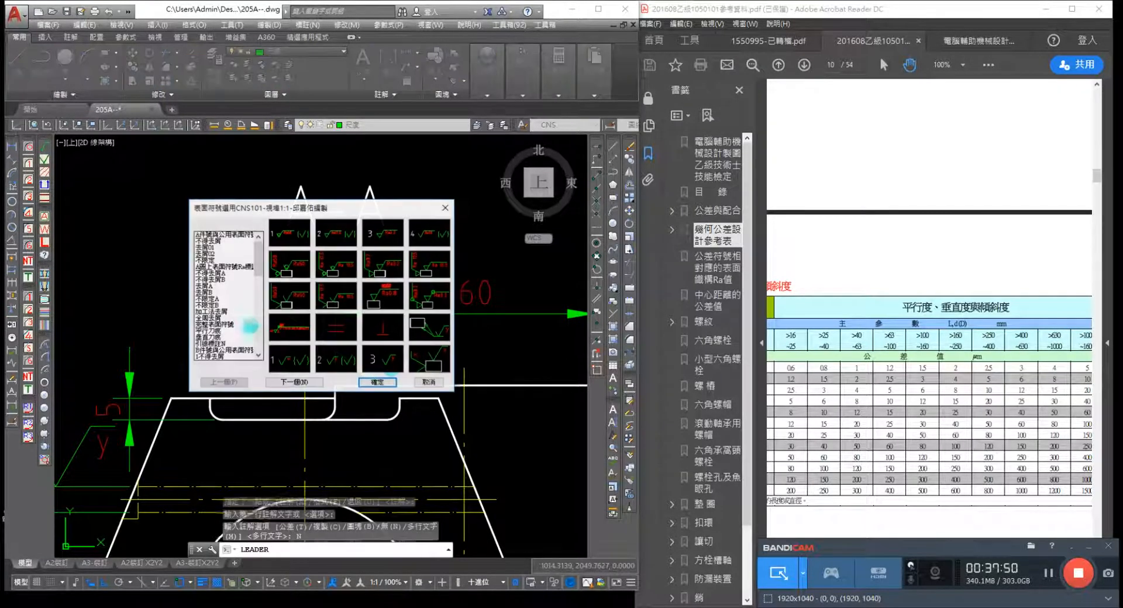
{"action": "left_click", "coordinate": [377, 383]}
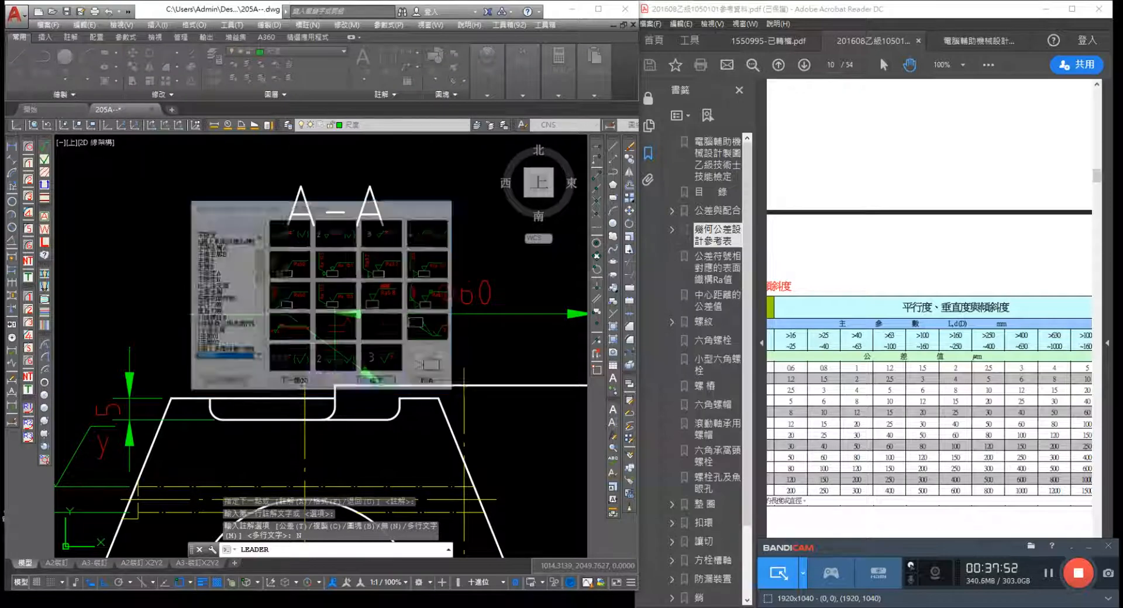
{"action": "left_click", "coordinate": [208, 312]}
{"action": "left_click", "coordinate": [305, 304]}
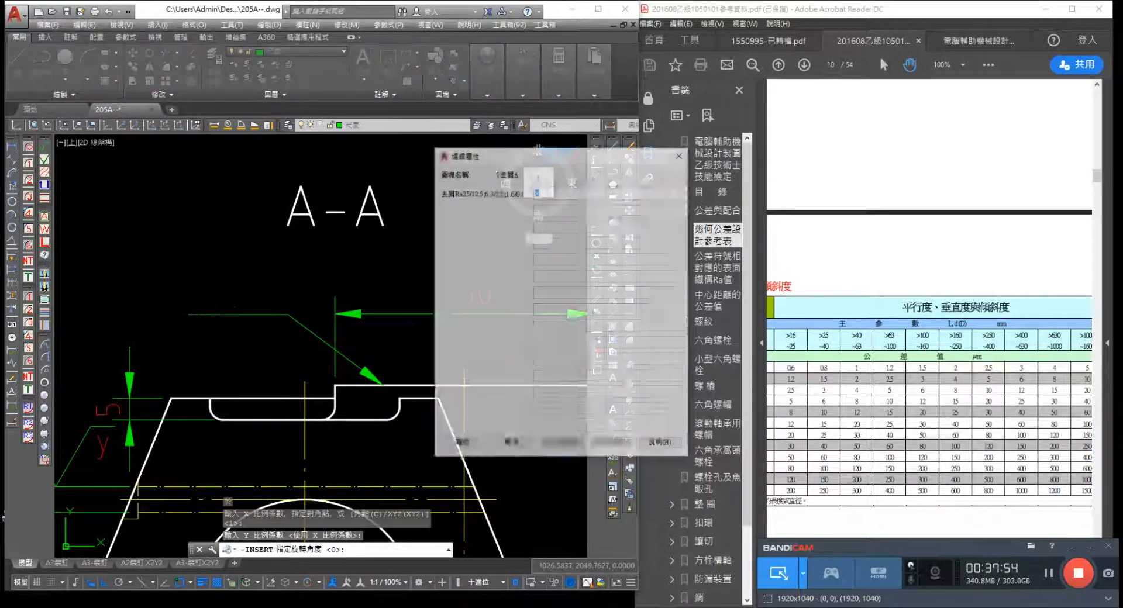
{"action": "type", "text": "y"}
{"action": "left_click", "coordinate": [455, 445]}
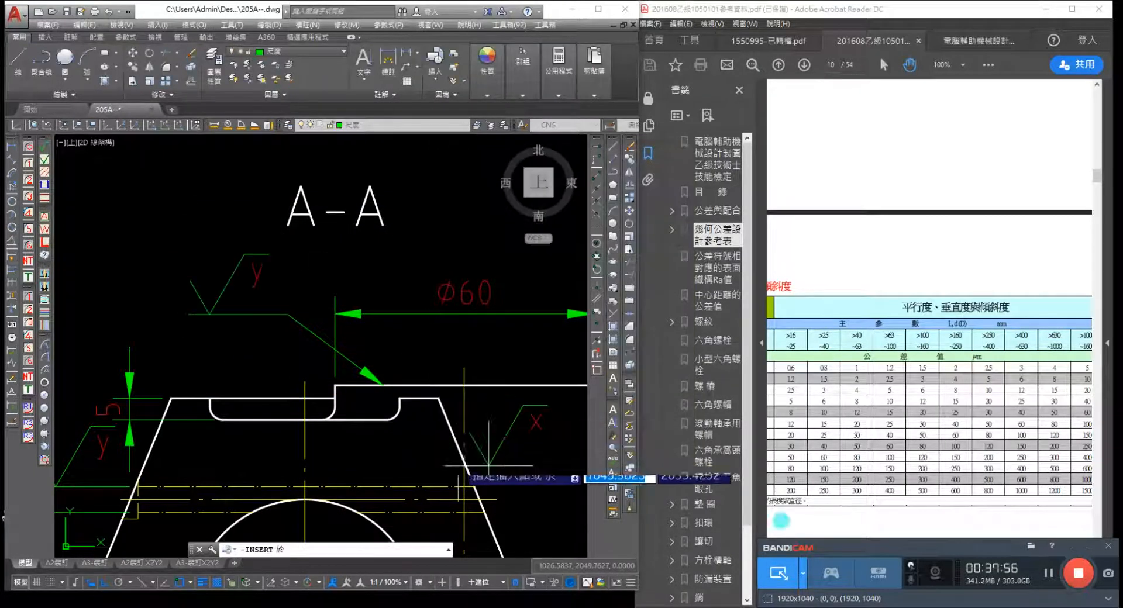
Dimension the radius of the large arc below the bore in section A-A
{"action": "scroll", "coordinate": [564, 481], "scroll_direction": "down", "scroll_amount": 2}
{"action": "middle_click_drag", "start_coordinate": [564, 480], "coordinate": [428, 228]}
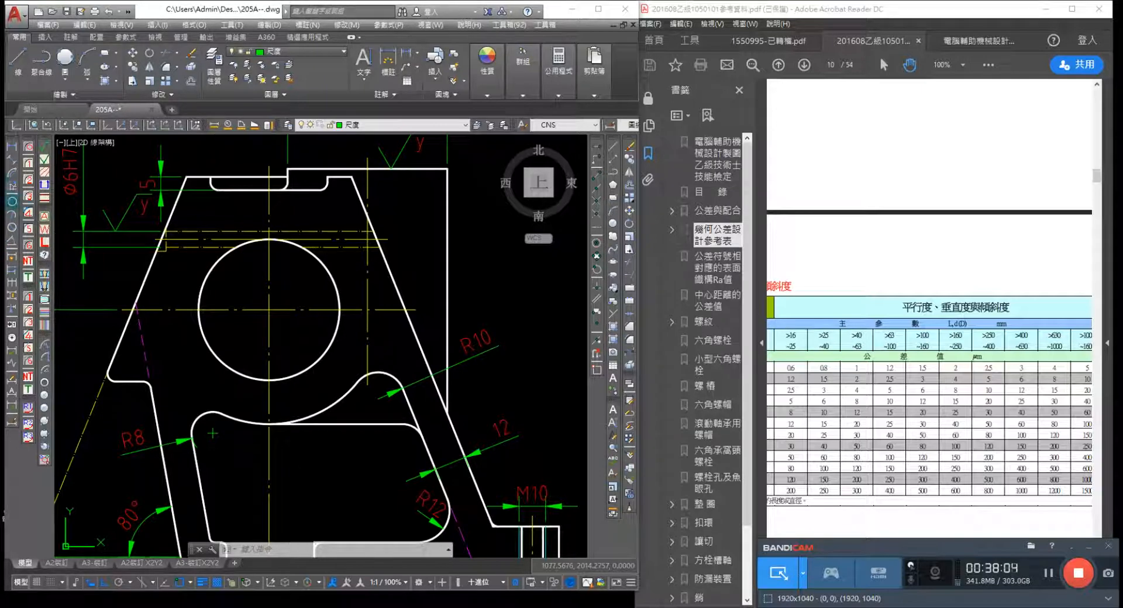
{"action": "left_click", "coordinate": [12, 202]}
{"action": "left_click", "coordinate": [325, 409]}
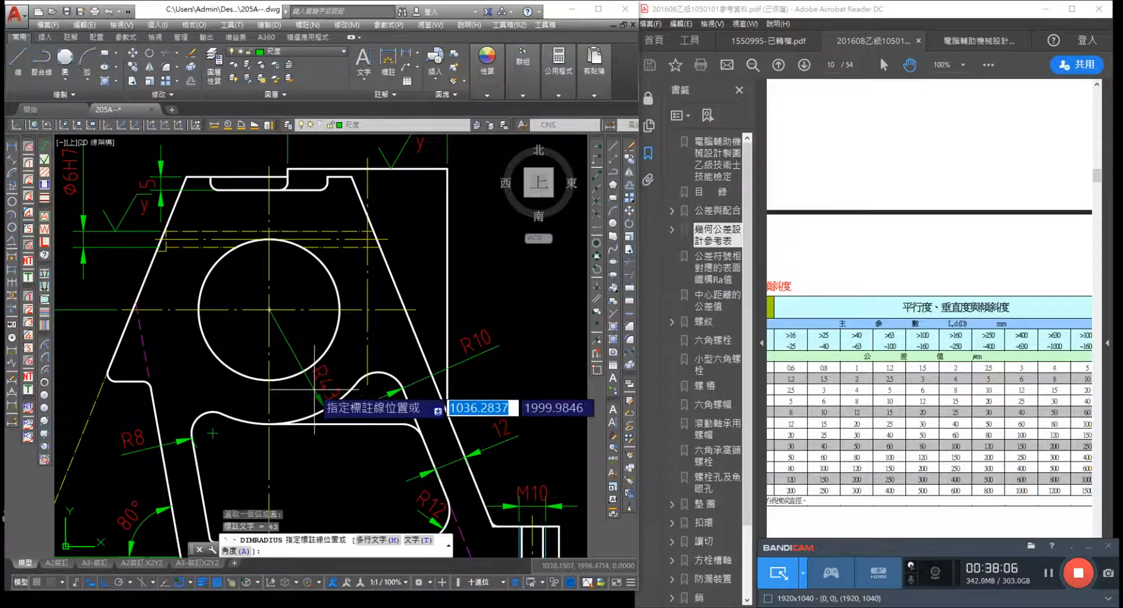
{"action": "left_click", "coordinate": [316, 391]}
Turn off ortho and move the R43 dimension text down and to the right, outside the arc
{"action": "scroll", "coordinate": [304, 402], "scroll_direction": "down", "scroll_amount": 3}
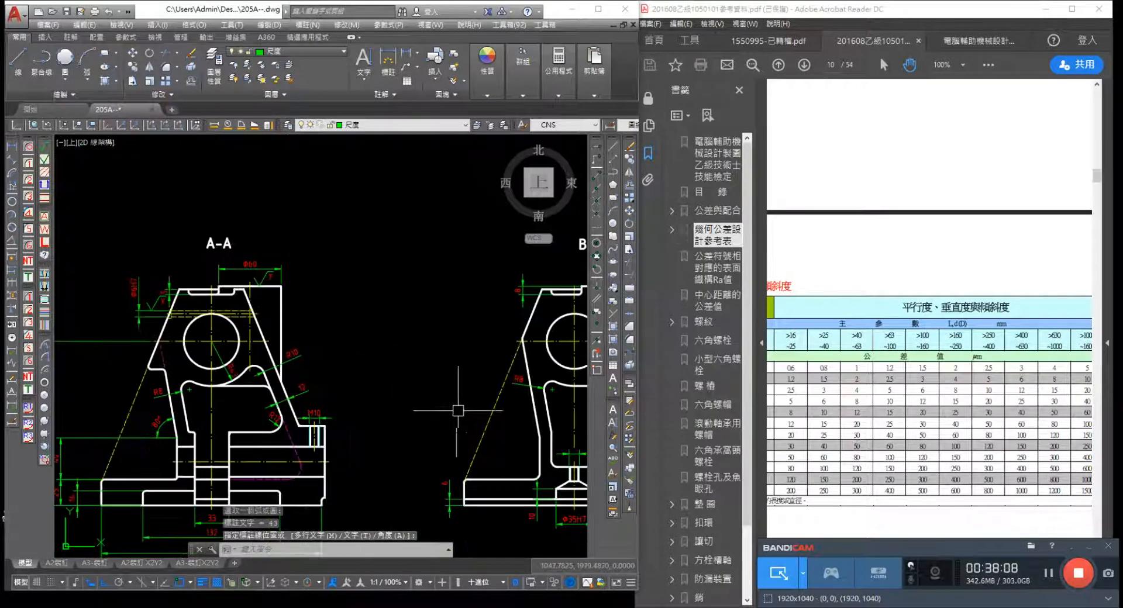
{"action": "scroll", "coordinate": [221, 370], "scroll_direction": "up", "scroll_amount": 4}
{"action": "left_click", "coordinate": [230, 350]}
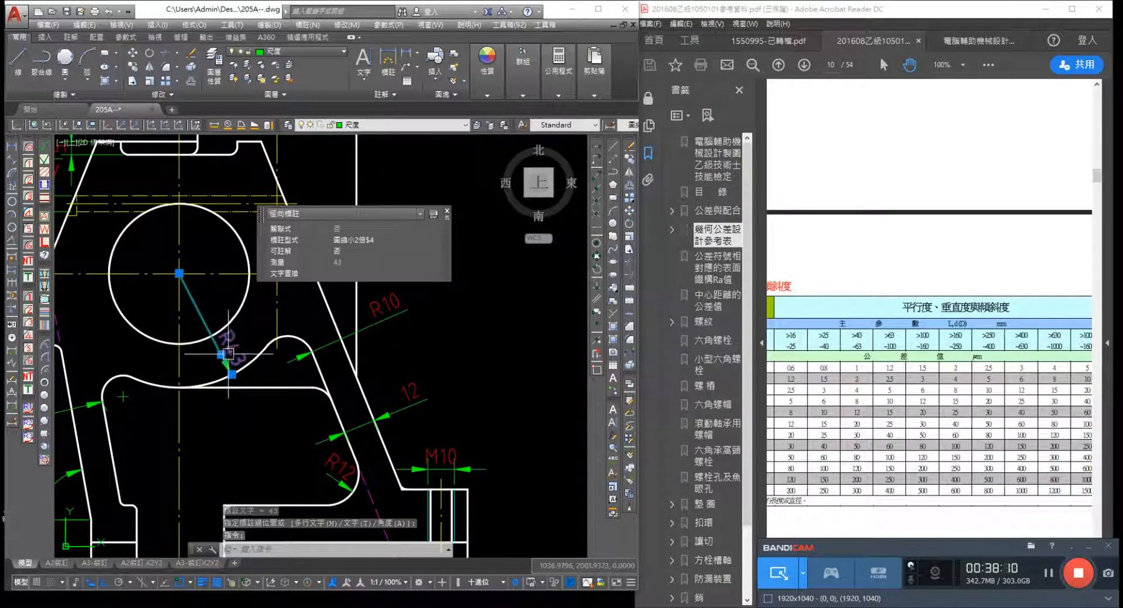
{"action": "left_click", "coordinate": [227, 354]}
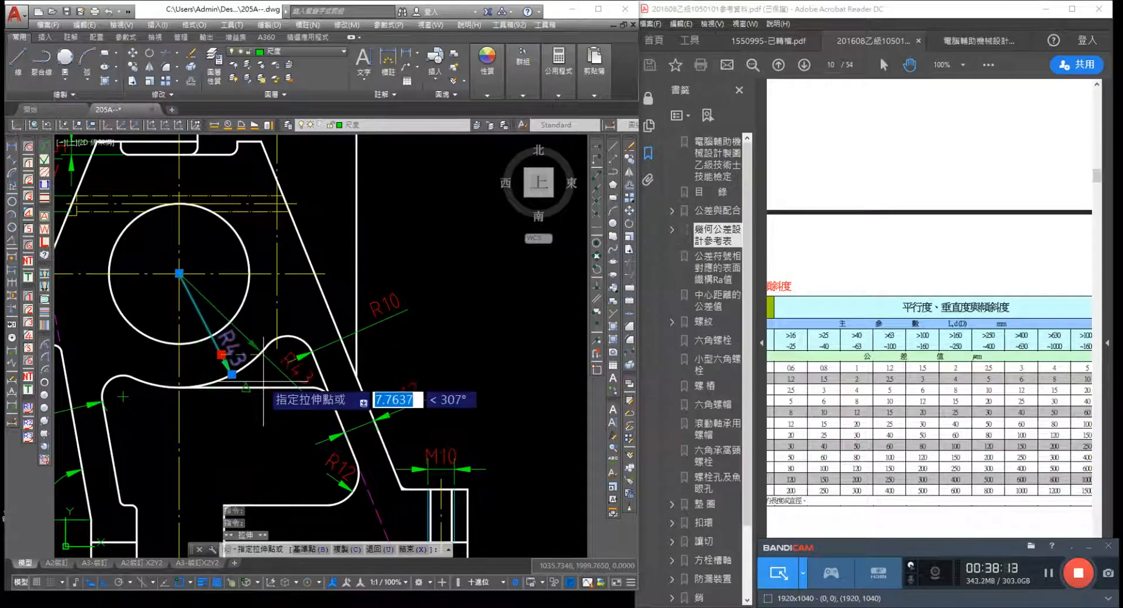
{"action": "key", "text": "F8"}
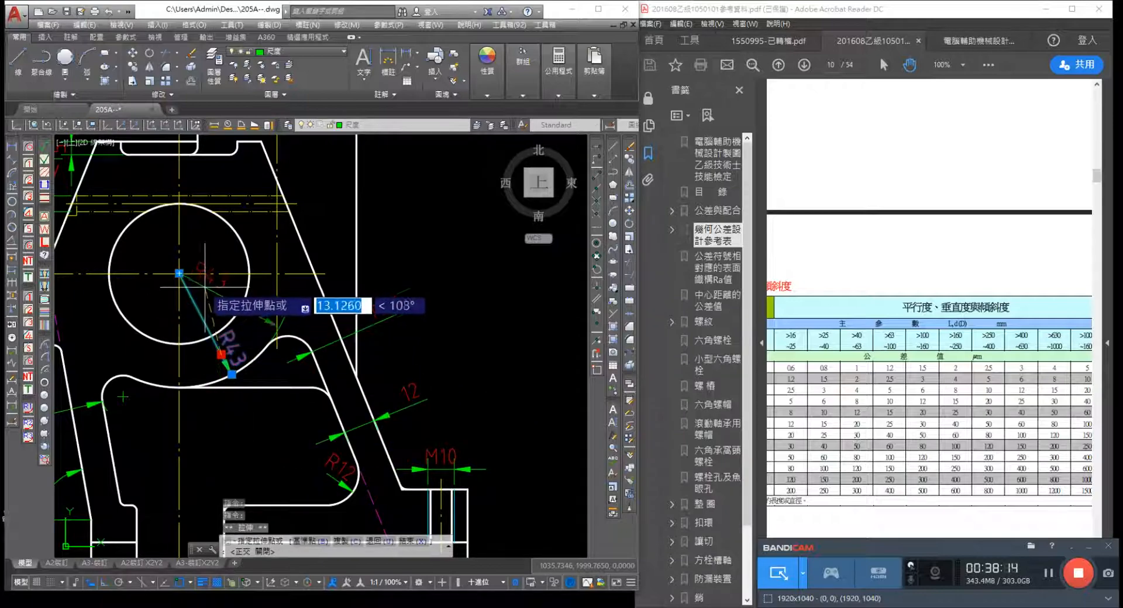
{"action": "left_click", "coordinate": [278, 413]}
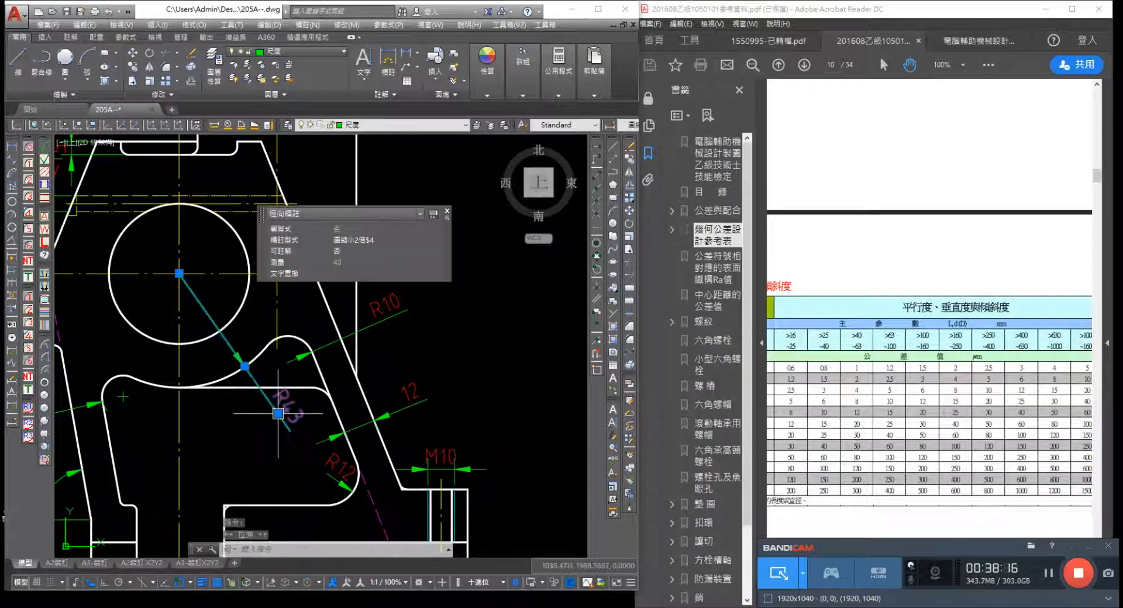
{"action": "key", "text": "Escape"}
{"action": "scroll", "coordinate": [509, 419], "scroll_direction": "down", "scroll_amount": 2}
{"action": "middle_click_drag", "start_coordinate": [509, 418], "coordinate": [213, 373]}
{"action": "middle_click_drag", "start_coordinate": [336, 377], "coordinate": [194, 386]}
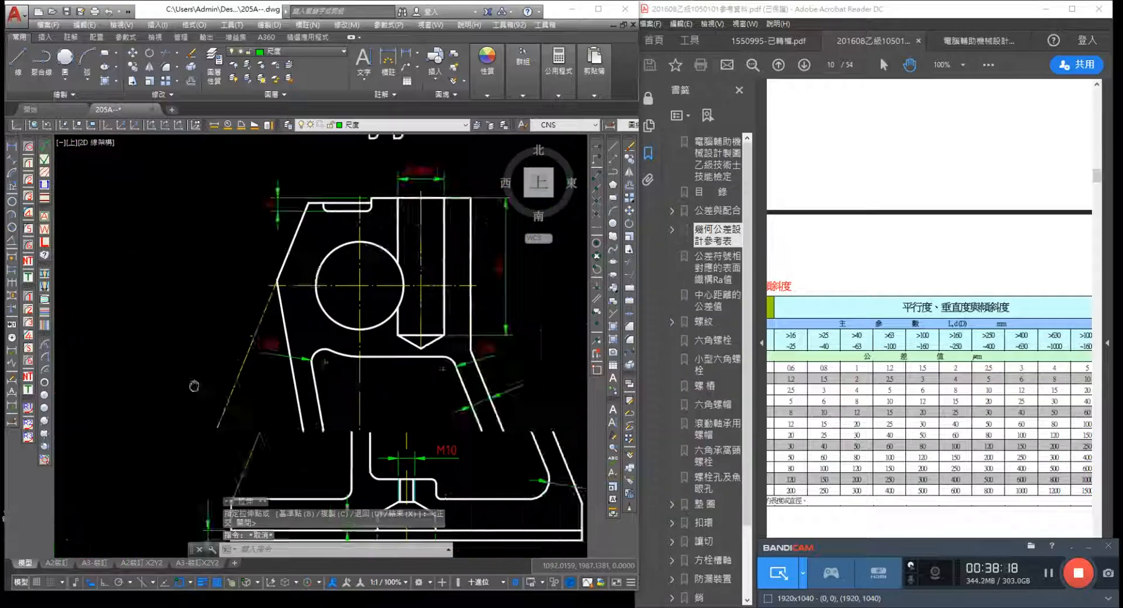
{"action": "scroll", "coordinate": [194, 386], "scroll_direction": "down", "scroll_amount": 2}
{"action": "scroll", "coordinate": [293, 328], "scroll_direction": "up", "scroll_amount": 6}
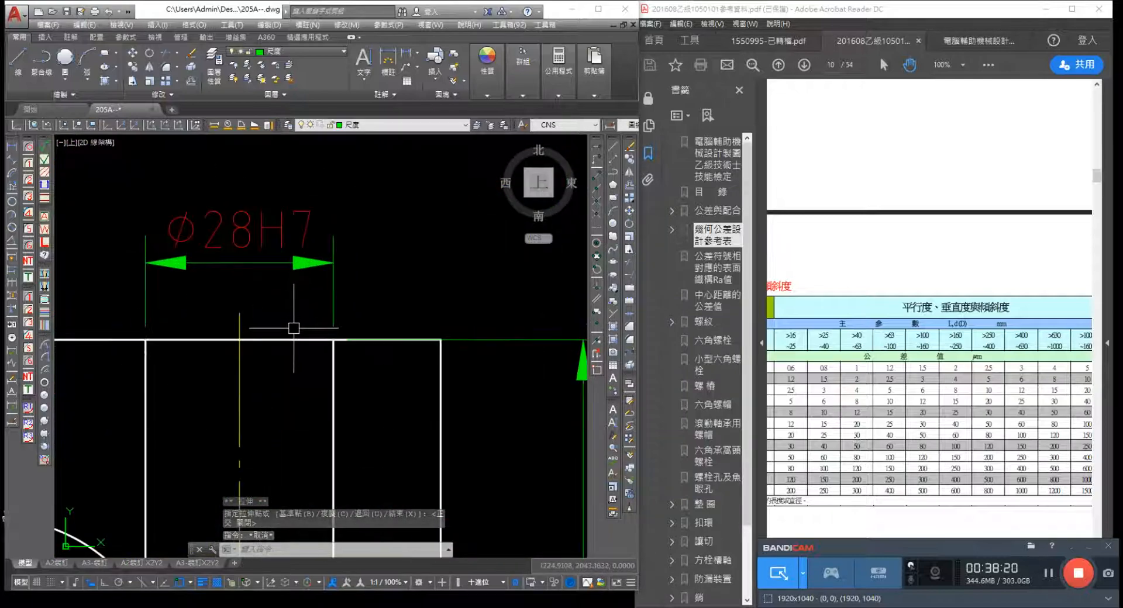
{"action": "scroll", "coordinate": [294, 328], "scroll_direction": "down", "scroll_amount": 3}
{"action": "scroll", "coordinate": [241, 427], "scroll_direction": "up", "scroll_amount": 3}
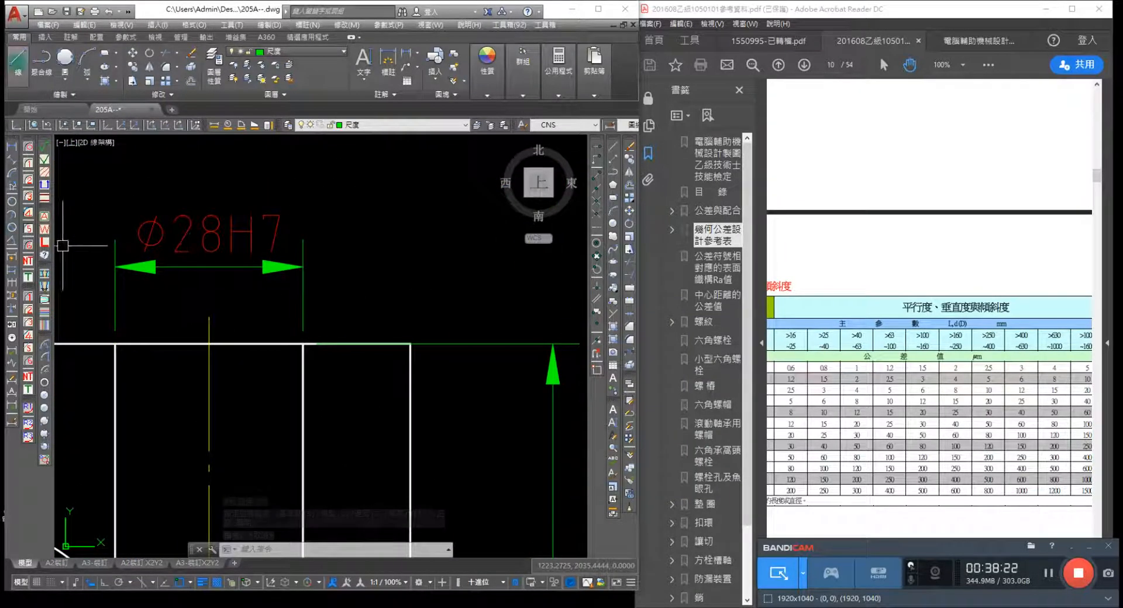
{"action": "left_click", "coordinate": [406, 68]}
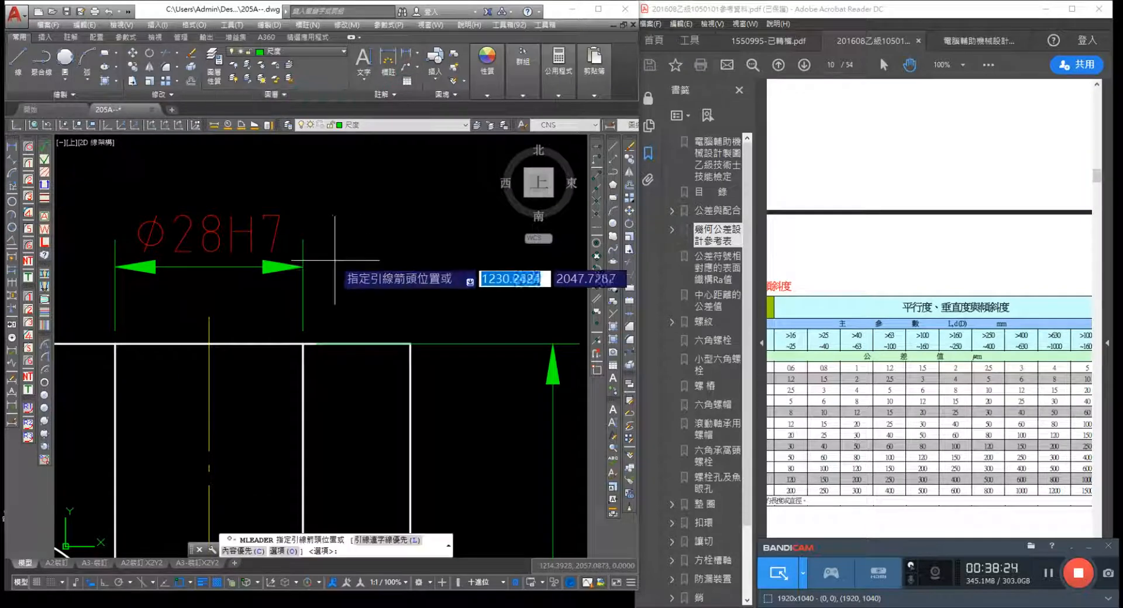
{"action": "left_click", "coordinate": [303, 268]}
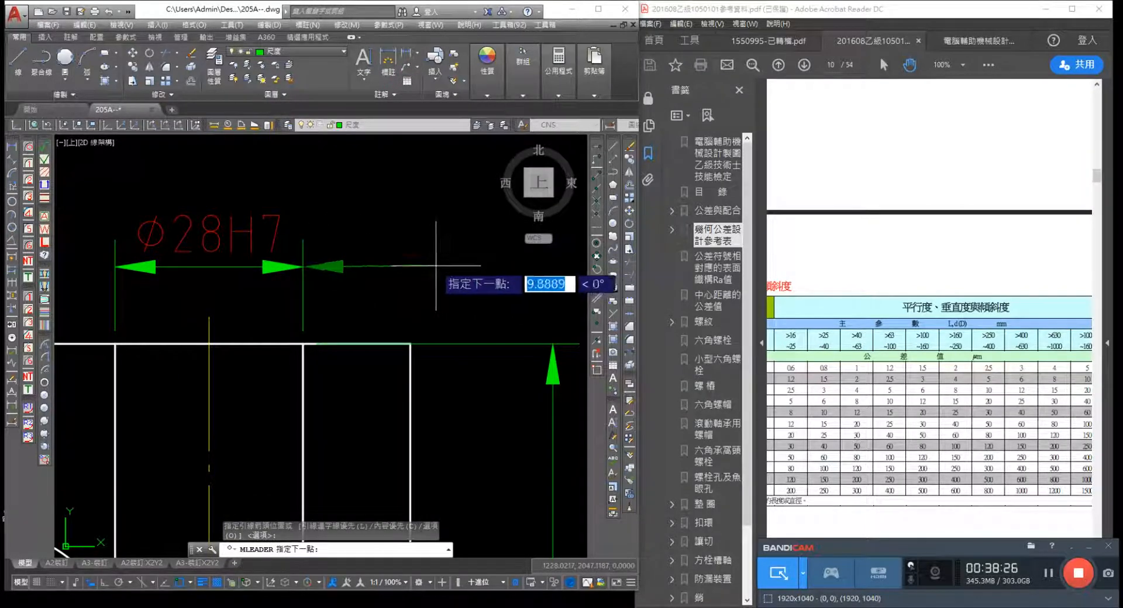
{"action": "key", "text": "F8"}
{"action": "key", "text": "Return"}
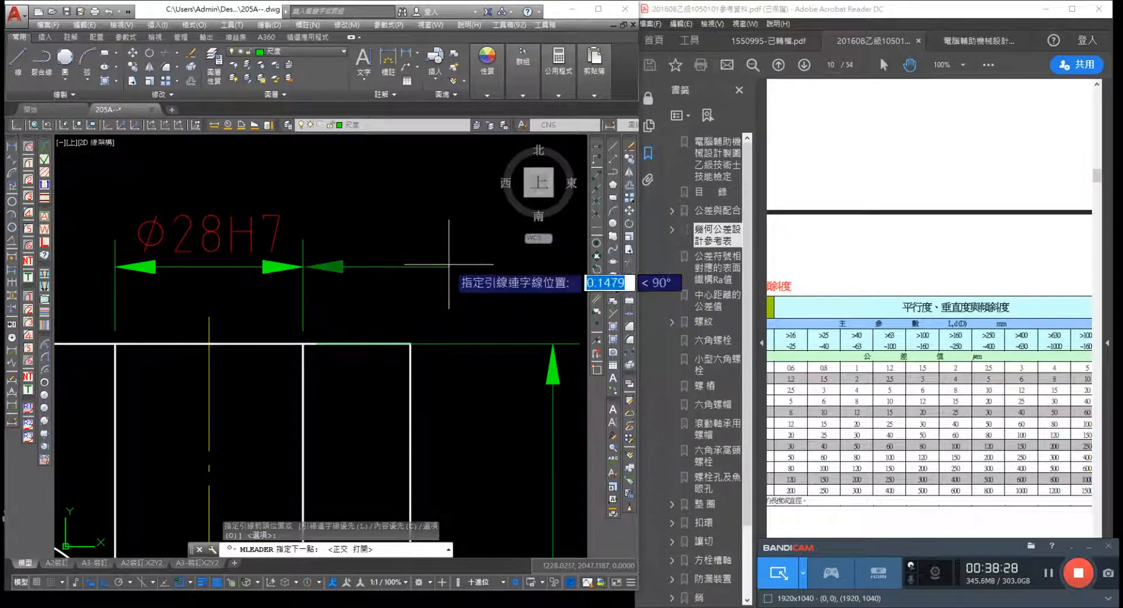
{"action": "key", "text": "Escape"}
Place a horizontal multileader without text at the right end of the Ø28H7 dimension line in section B-B and explode it
{"action": "key", "text": "Return"}
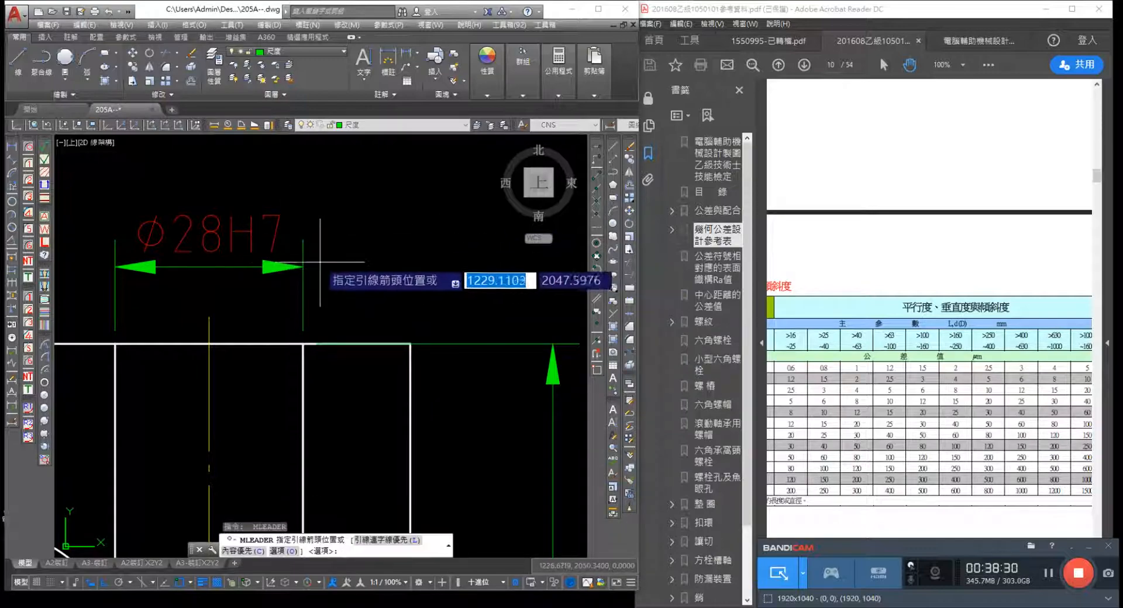
{"action": "left_click", "coordinate": [303, 267]}
{"action": "left_click", "coordinate": [456, 264]}
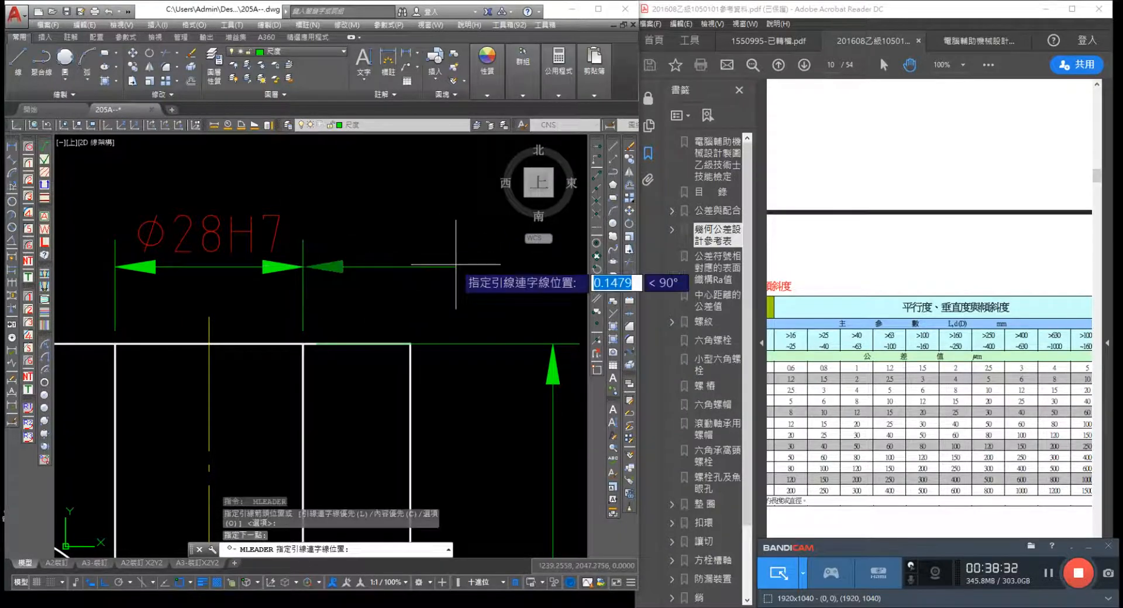
{"action": "key", "text": "Escape"}
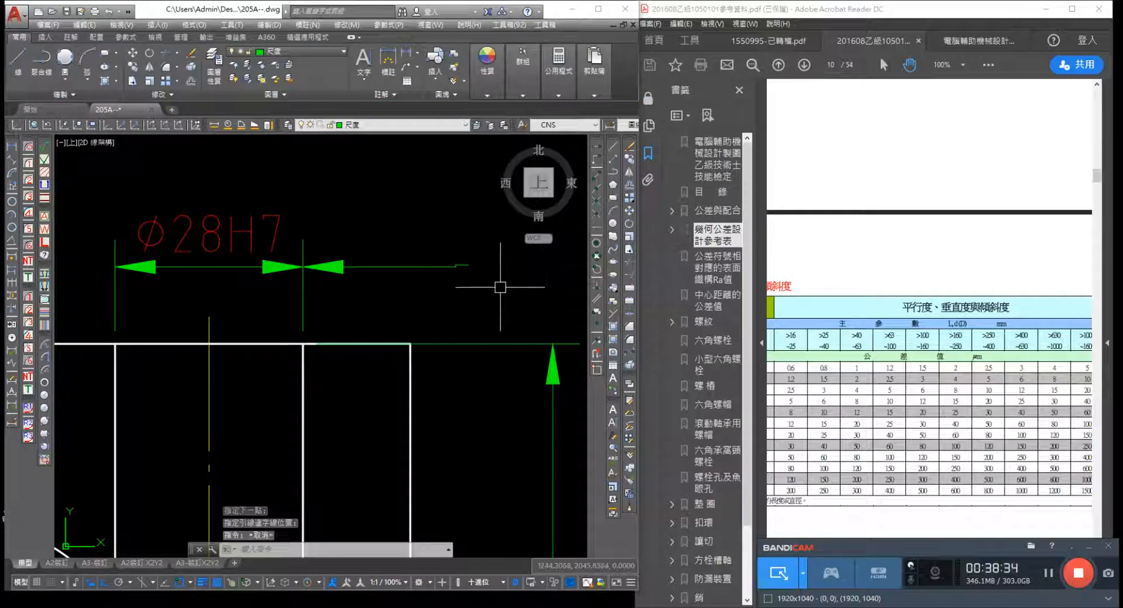
{"action": "scroll", "coordinate": [468, 254], "scroll_direction": "up", "scroll_amount": 4}
{"action": "type", "text": "x"}
{"action": "key", "text": "Return"}
{"action": "left_click", "coordinate": [426, 281]}
{"action": "key", "text": "Return"}
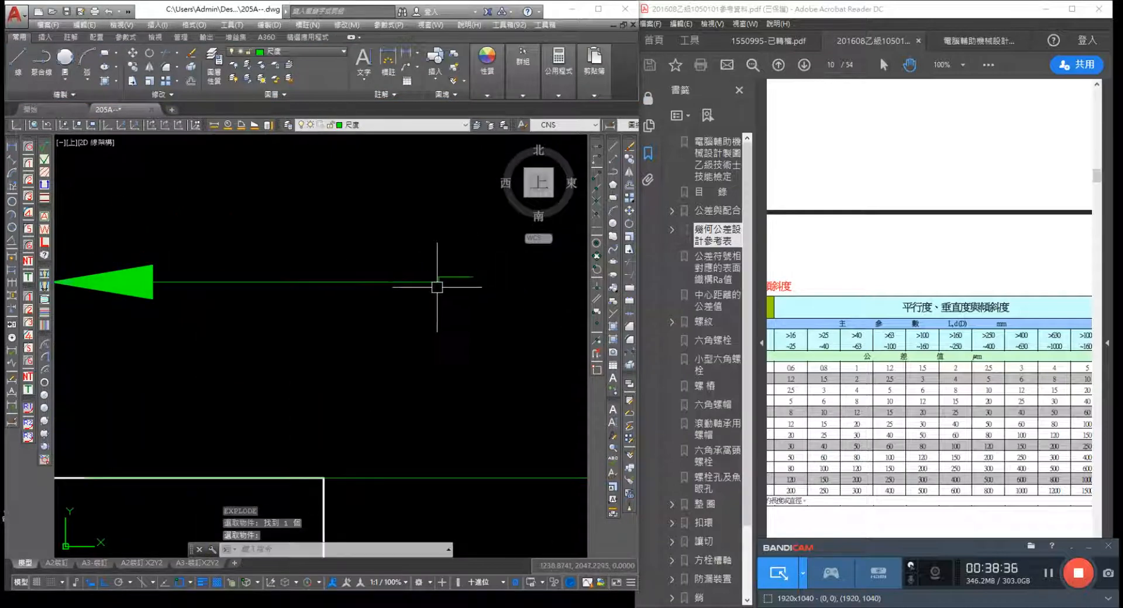
Delete the short landing segment at the outer end of the exploded leader
{"action": "left_click", "coordinate": [443, 276]}
{"action": "left_click", "coordinate": [427, 249]}
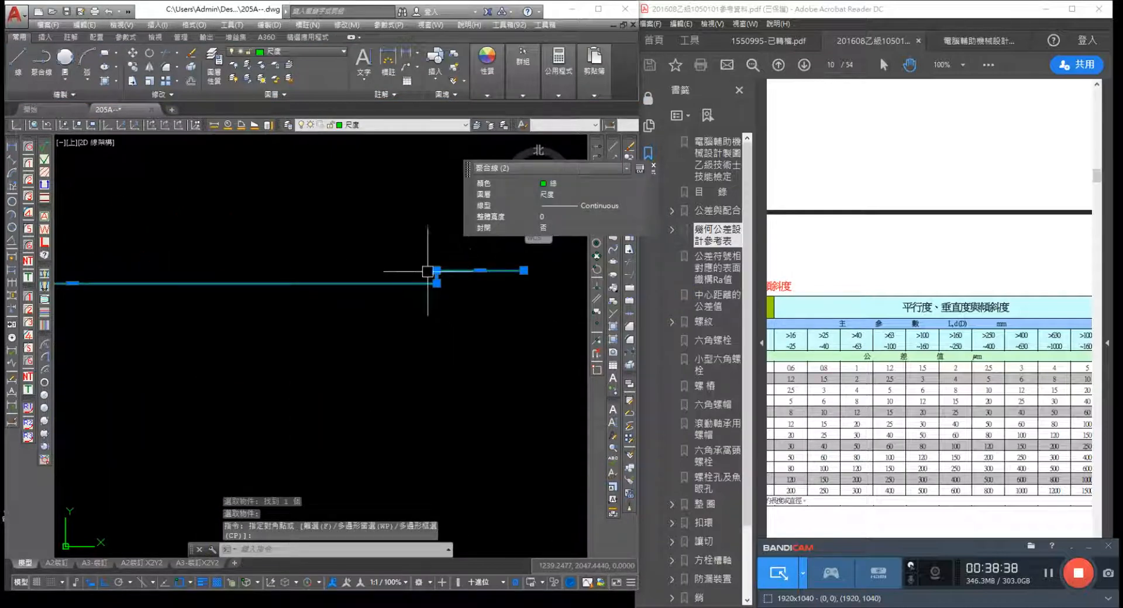
{"action": "left_click", "coordinate": [428, 272]}
{"action": "key", "text": "Escape"}
{"action": "key", "text": "Escape"}
{"action": "left_click", "coordinate": [444, 268]}
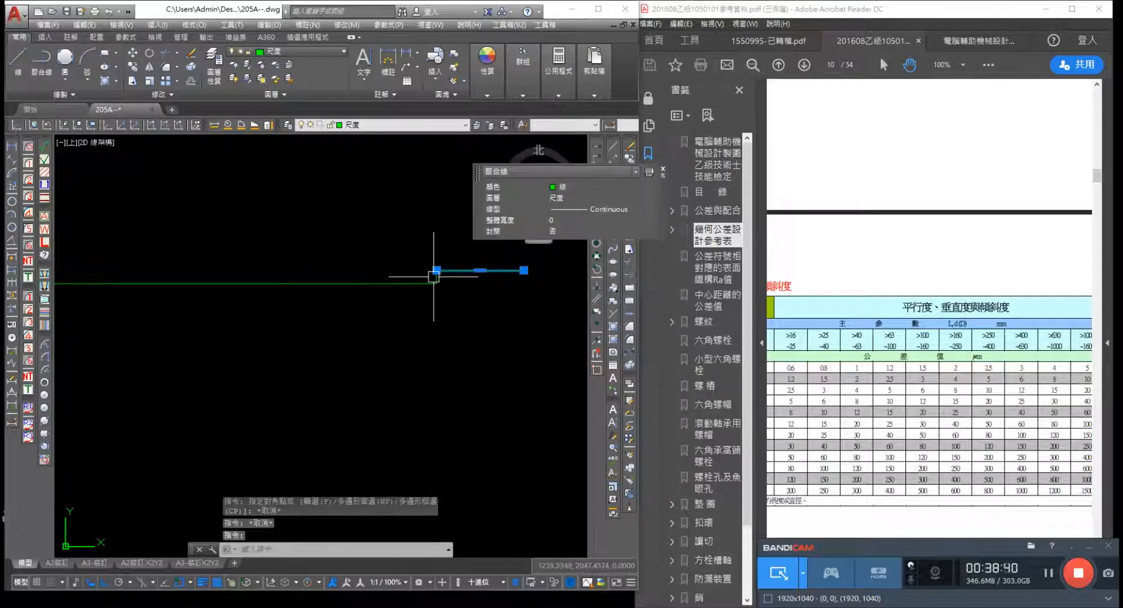
{"action": "key", "text": "Delete"}
Delete the exploded leader's remaining line, keeping only its arrowhead beside the Ø28H7 dimension
{"action": "left_click", "coordinate": [444, 273]}
{"action": "left_click", "coordinate": [437, 270]}
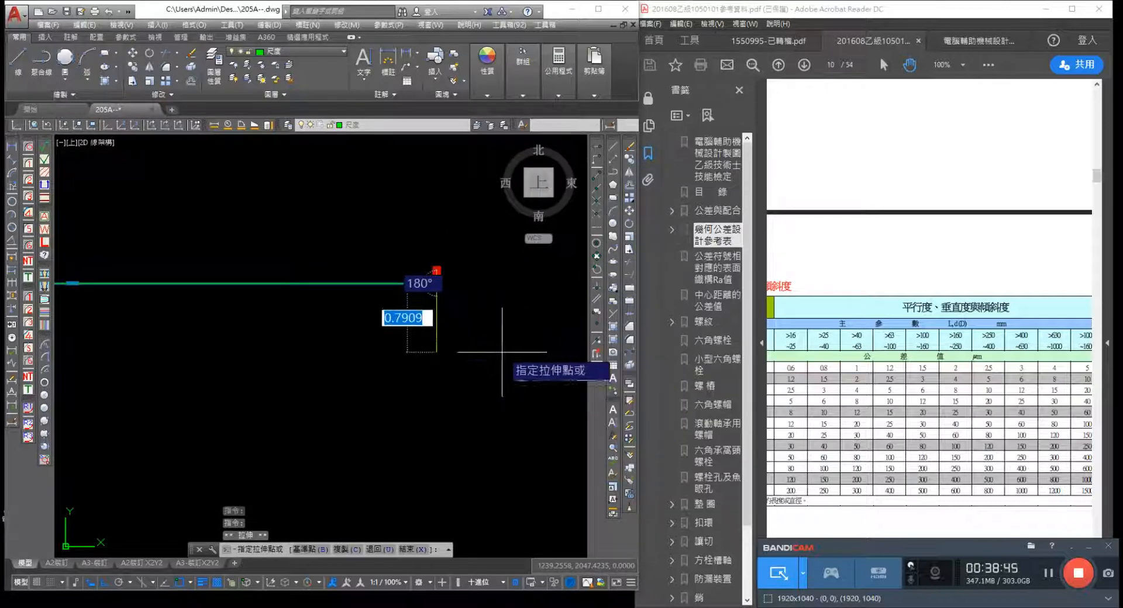
{"action": "key", "text": "Escape"}
{"action": "left_click", "coordinate": [409, 319]}
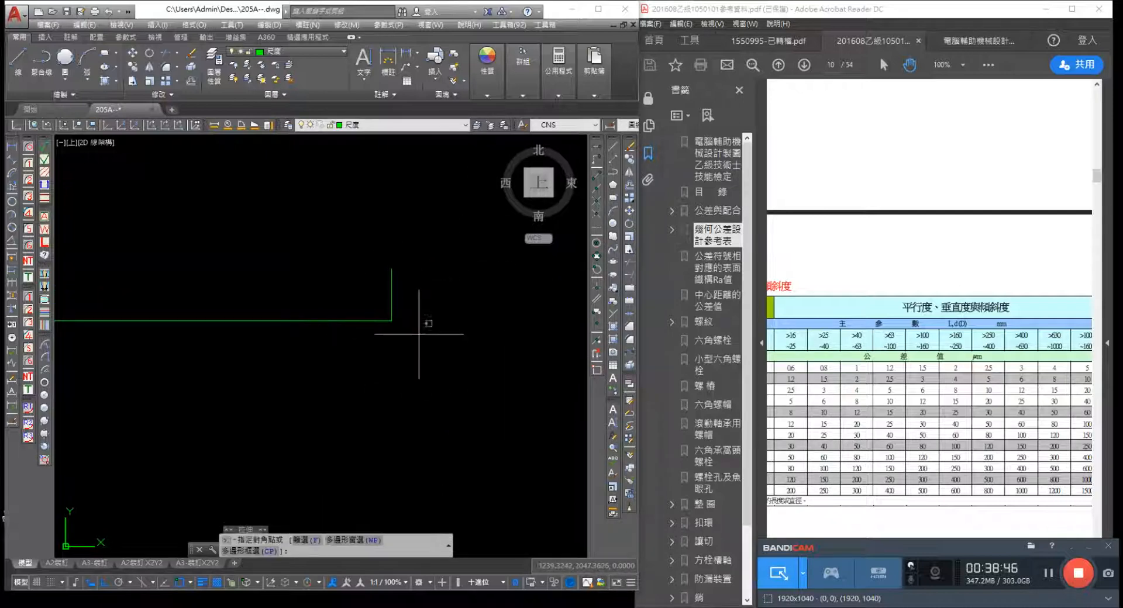
{"action": "left_click", "coordinate": [243, 305]}
{"action": "key", "text": "Delete"}
Draw a horizontal line from the right end of the Ø28H7 dimension line outward through the added arrowhead
{"action": "scroll", "coordinate": [340, 317], "scroll_direction": "down", "scroll_amount": 2}
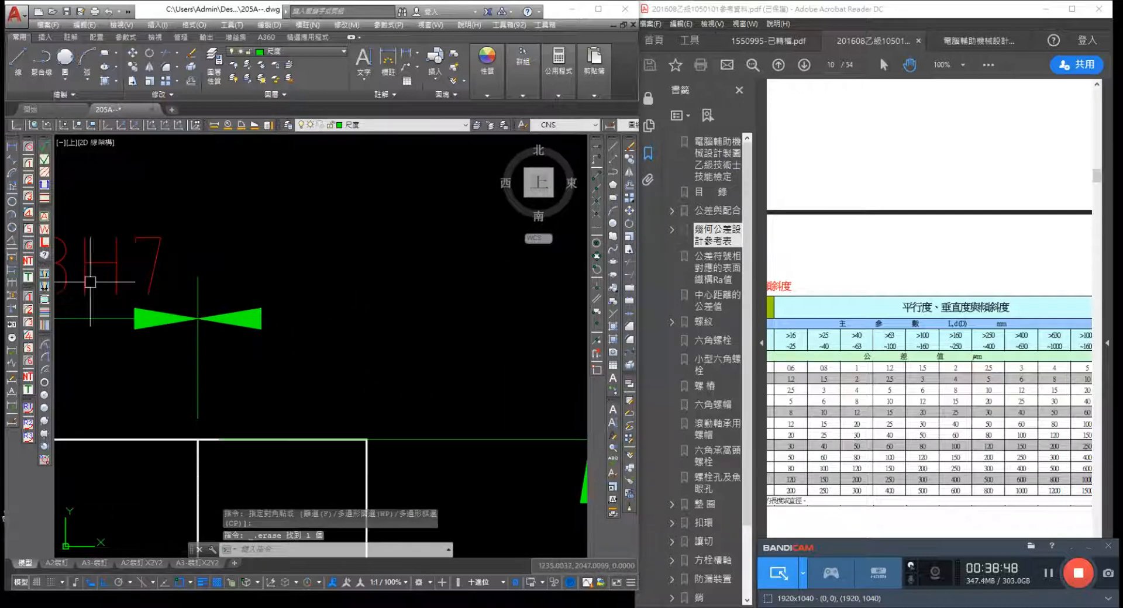
{"action": "left_click", "coordinate": [18, 58]}
{"action": "left_click", "coordinate": [198, 318]}
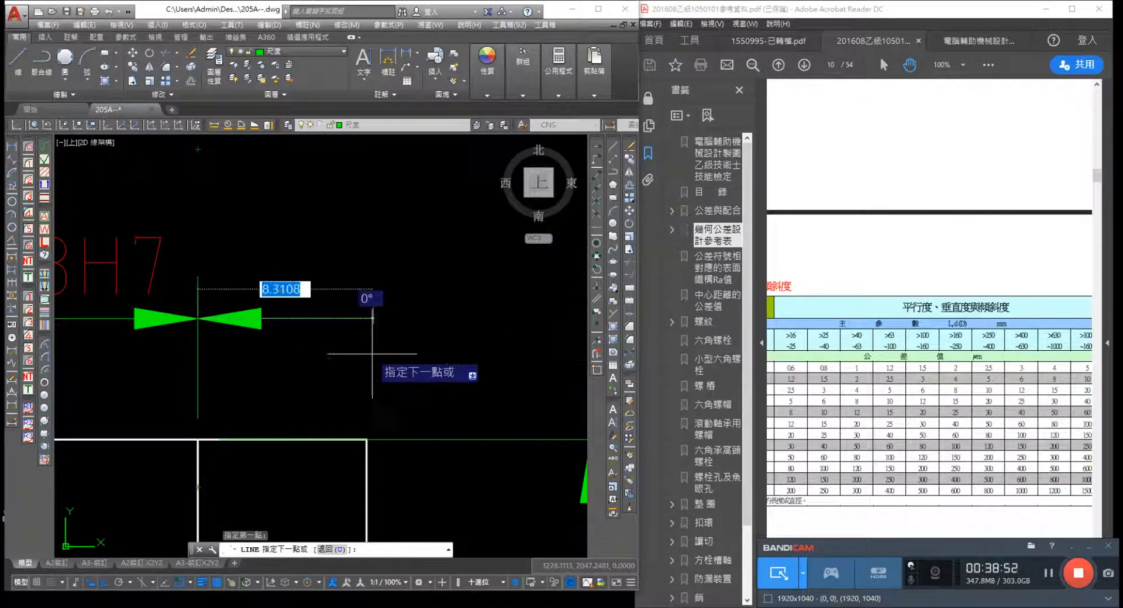
{"action": "left_click", "coordinate": [405, 319]}
{"action": "key", "text": "Escape"}
{"action": "key", "text": "Escape"}
Insert the 1去屑A surface finish symbol with value Z on the line extending from the Ø28H7 dimension in section B-B
{"action": "middle_click_drag", "start_coordinate": [166, 344], "coordinate": [312, 339]}
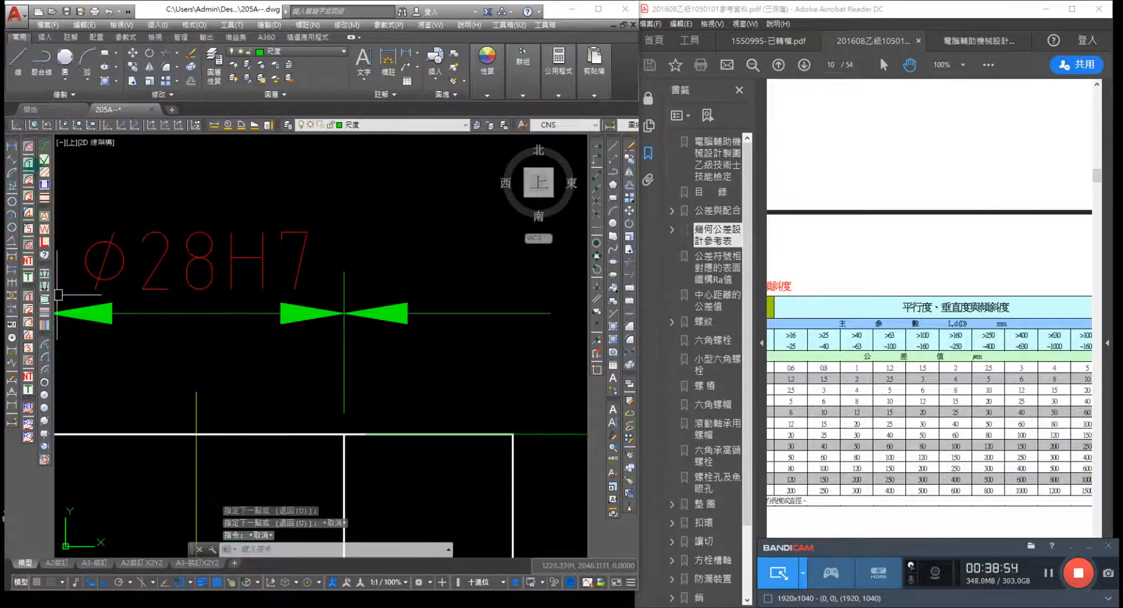
{"action": "left_click", "coordinate": [45, 160]}
{"action": "double_click", "coordinate": [434, 359]}
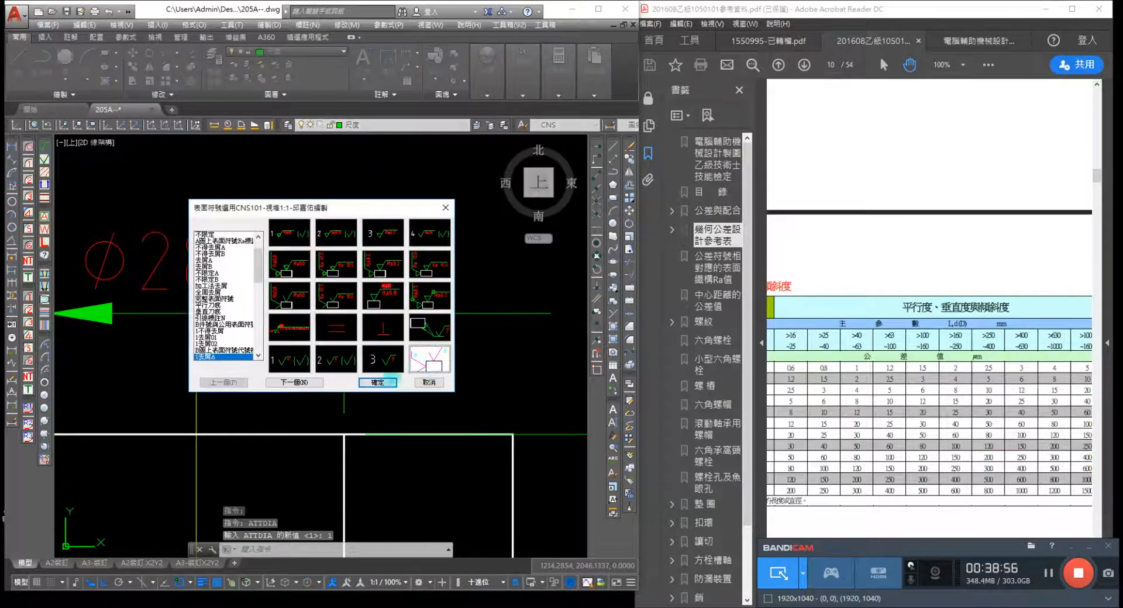
{"action": "left_click", "coordinate": [452, 313]}
{"action": "left_click", "coordinate": [519, 312]}
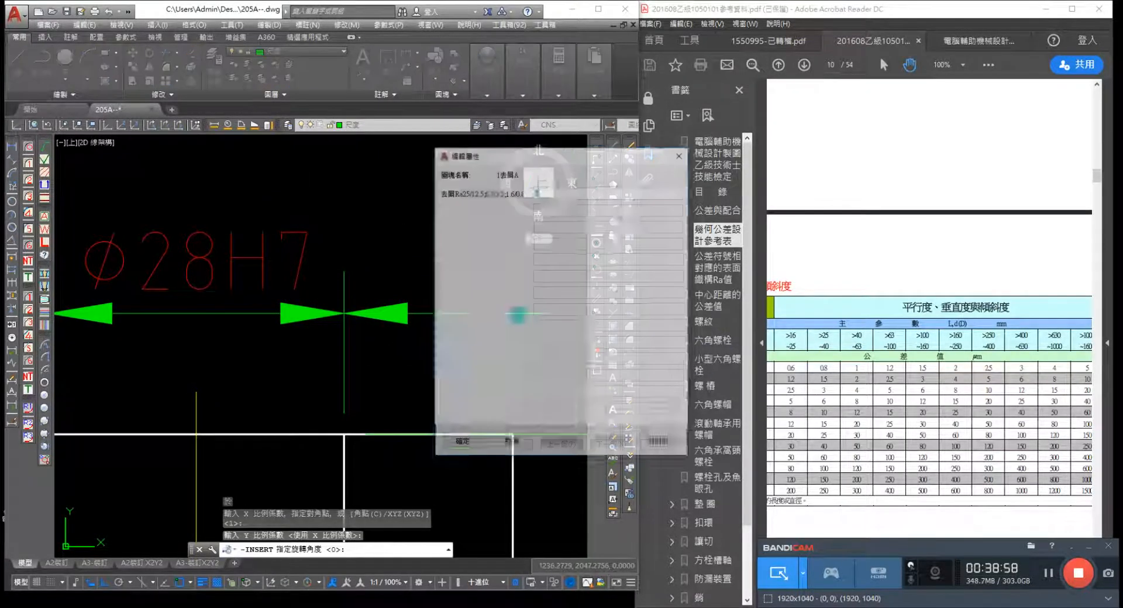
{"action": "left_click", "coordinate": [461, 443]}
{"action": "scroll", "coordinate": [471, 431], "scroll_direction": "down", "scroll_amount": 3}
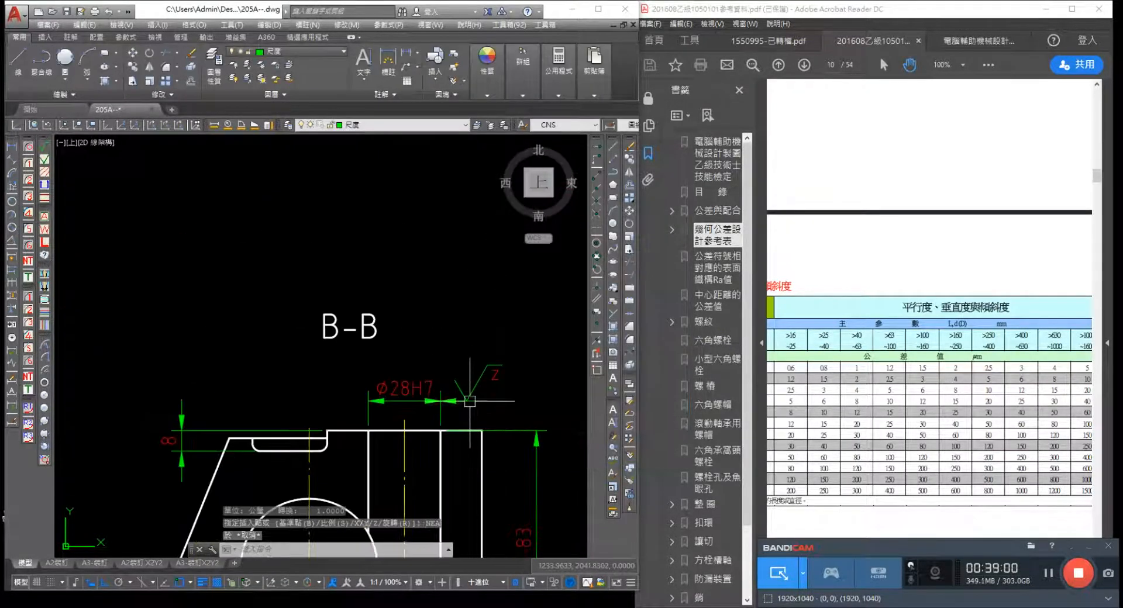
Look over section B-B from the Ø28H7 hole down to the Ø35H7 bore for features needing surface finish symbols
{"action": "scroll", "coordinate": [472, 396], "scroll_direction": "up", "scroll_amount": 3}
{"action": "scroll", "coordinate": [460, 289], "scroll_direction": "down", "scroll_amount": 3}
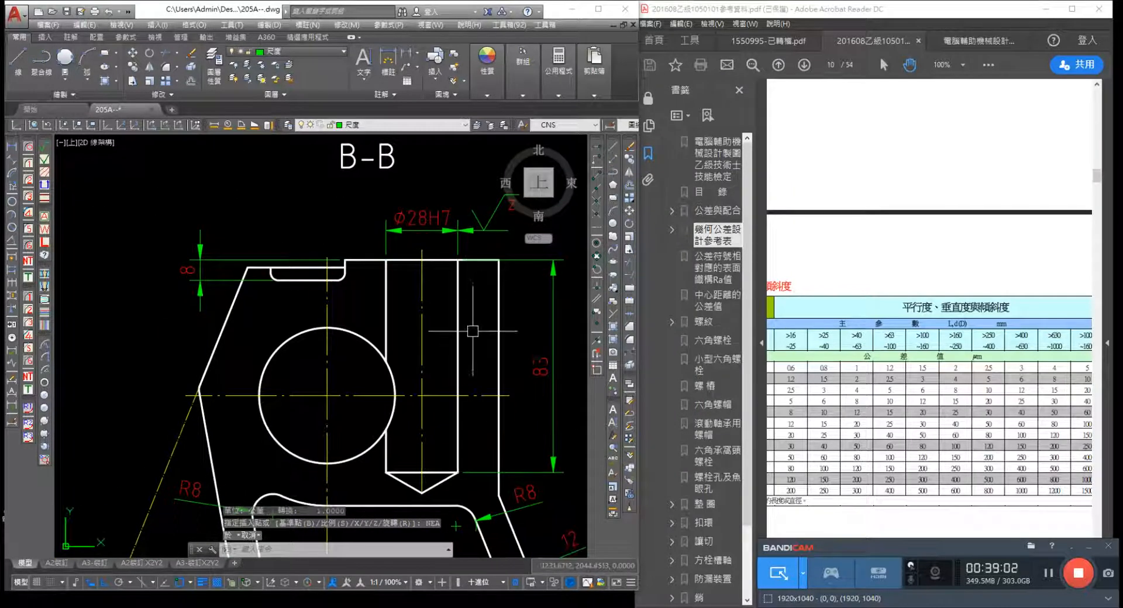
{"action": "scroll", "coordinate": [504, 289], "scroll_direction": "up", "scroll_amount": 2}
{"action": "scroll", "coordinate": [423, 350], "scroll_direction": "down", "scroll_amount": 3}
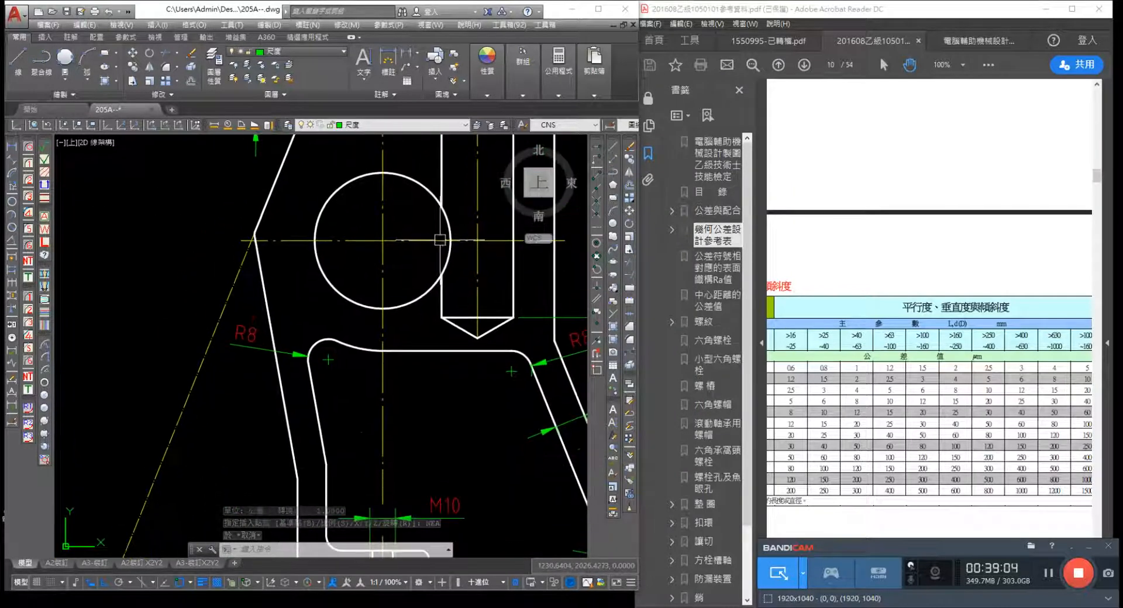
{"action": "scroll", "coordinate": [466, 289], "scroll_direction": "up", "scroll_amount": 2}
{"action": "scroll", "coordinate": [460, 291], "scroll_direction": "down", "scroll_amount": 3}
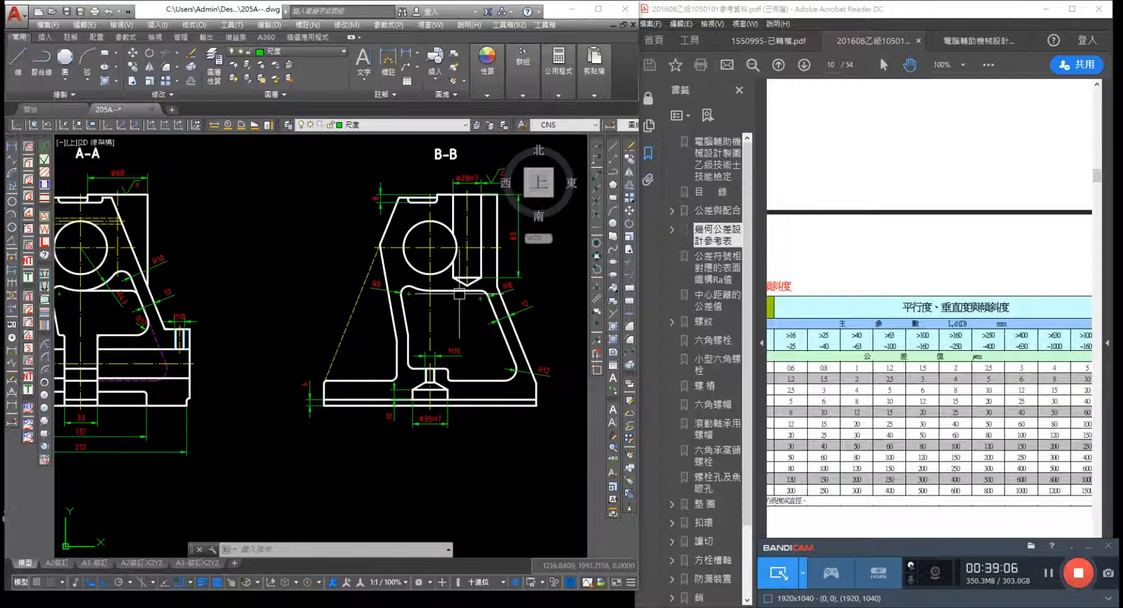
{"action": "scroll", "coordinate": [441, 457], "scroll_direction": "up", "scroll_amount": 5}
{"action": "middle_click_drag", "start_coordinate": [461, 342], "coordinate": [460, 295]}
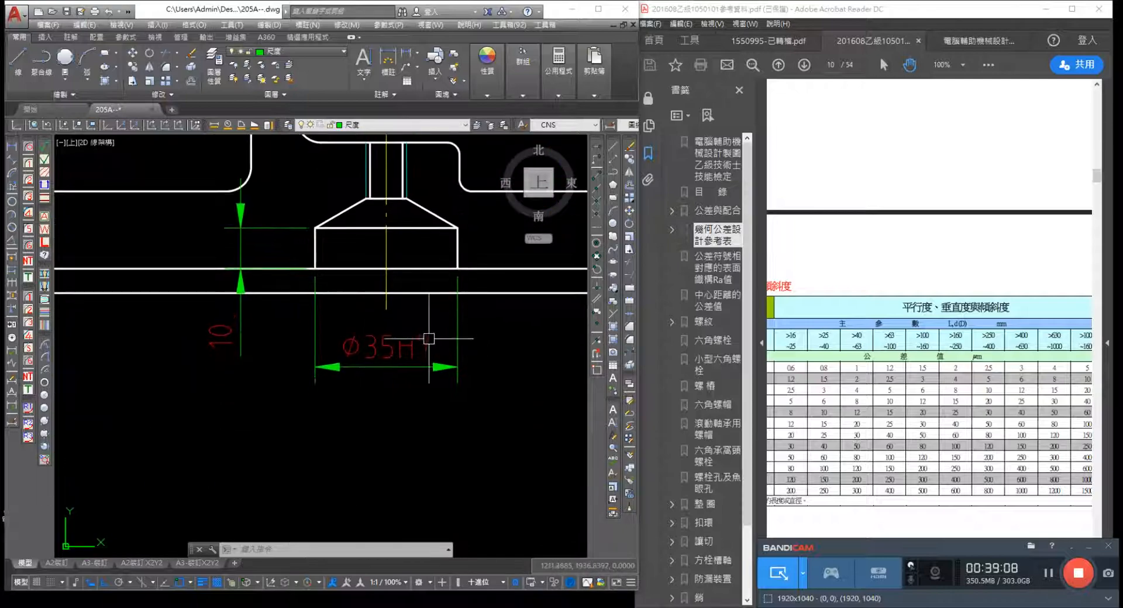
{"action": "middle_click_drag", "start_coordinate": [344, 259], "coordinate": [234, 254]}
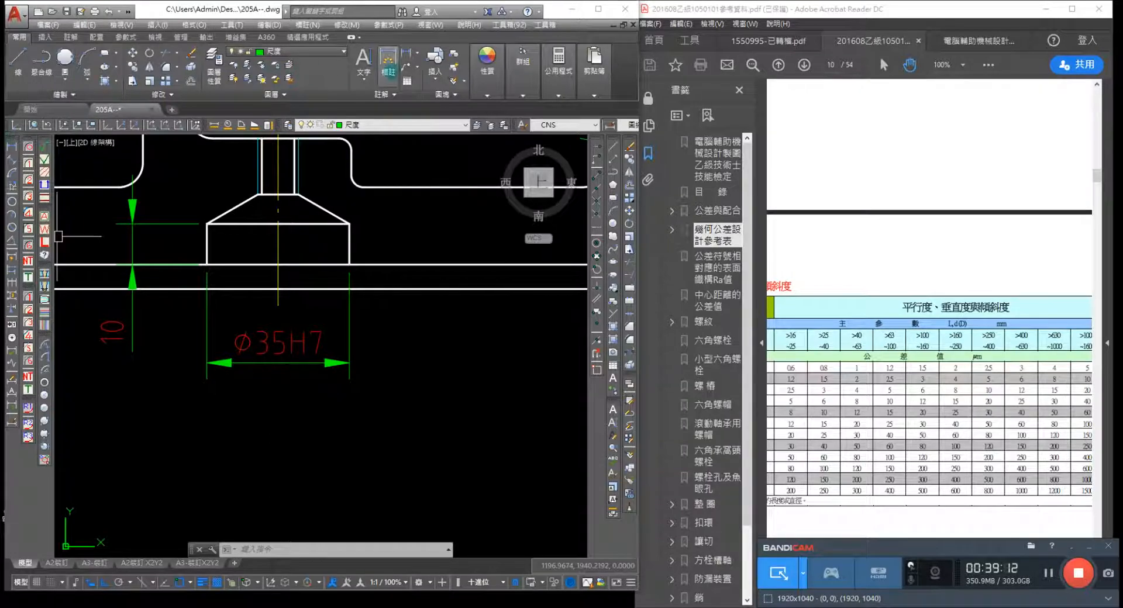
{"action": "left_click", "coordinate": [388, 58]}
{"action": "scroll", "coordinate": [395, 340], "scroll_direction": "up", "scroll_amount": 3}
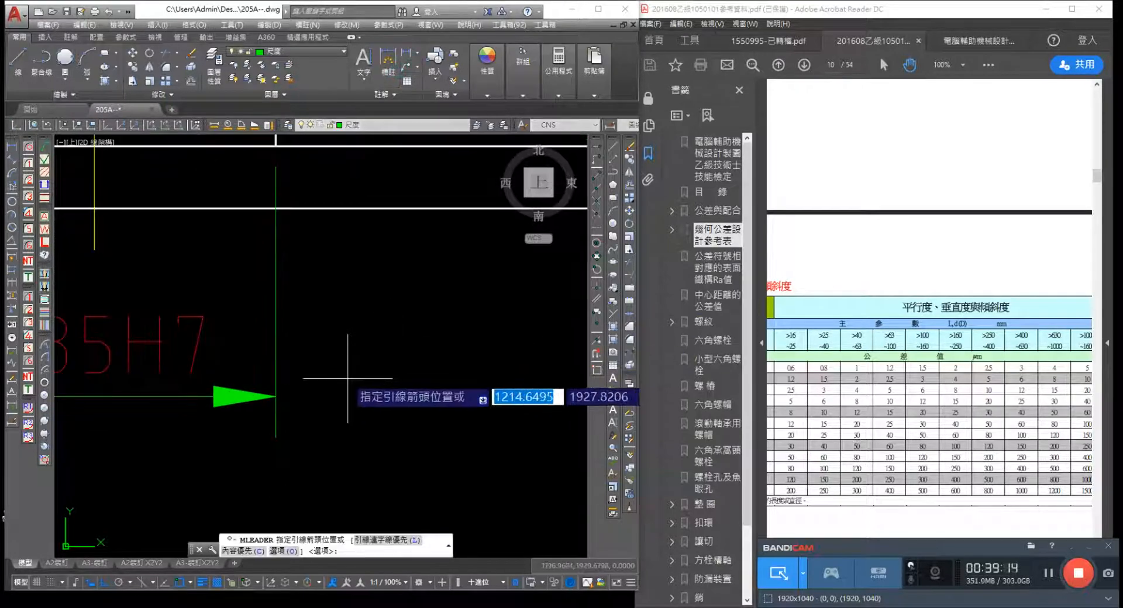
{"action": "left_click", "coordinate": [276, 396]}
{"action": "left_click", "coordinate": [468, 398]}
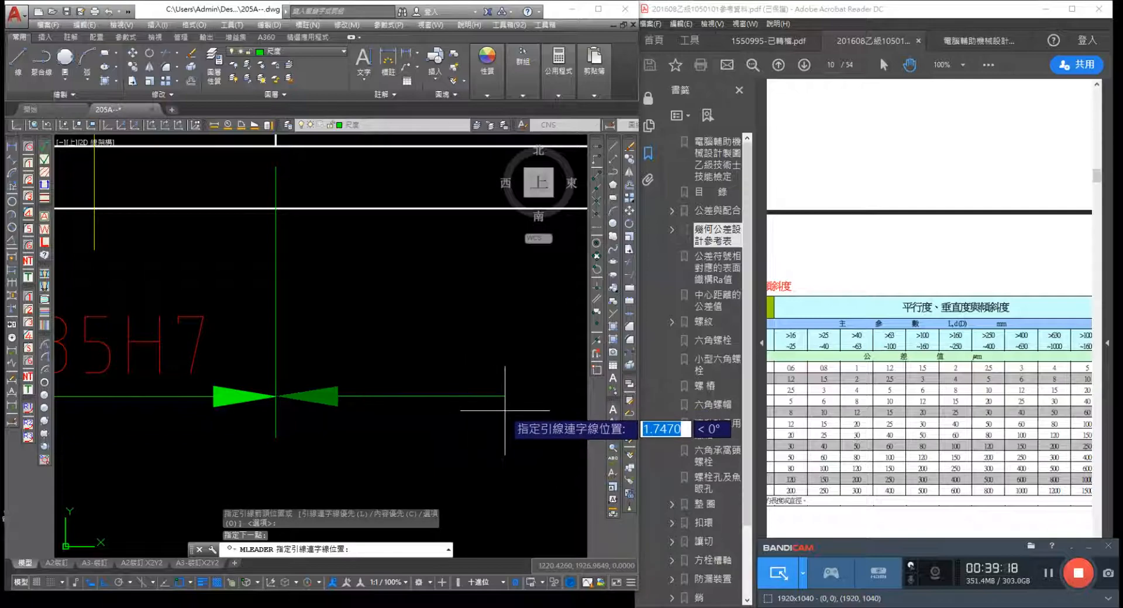
{"action": "key", "text": "Escape"}
Place a horizontal multileader without text at the right end of the Ø35H7 dimension line in section B-B
{"action": "key", "text": "Return"}
{"action": "left_click", "coordinate": [283, 396]}
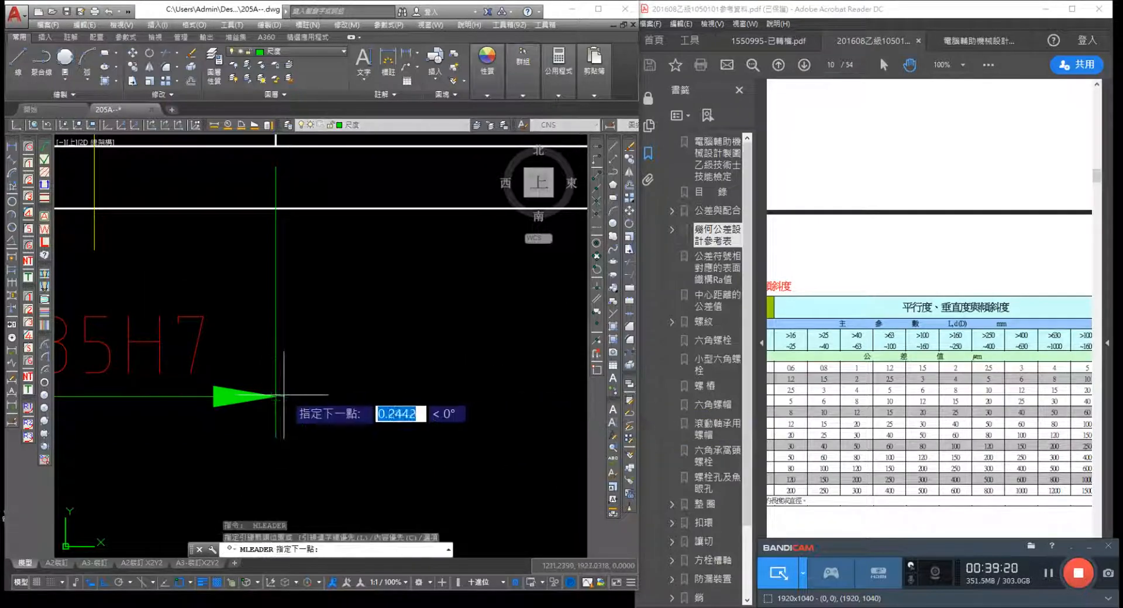
{"action": "left_click", "coordinate": [520, 421]}
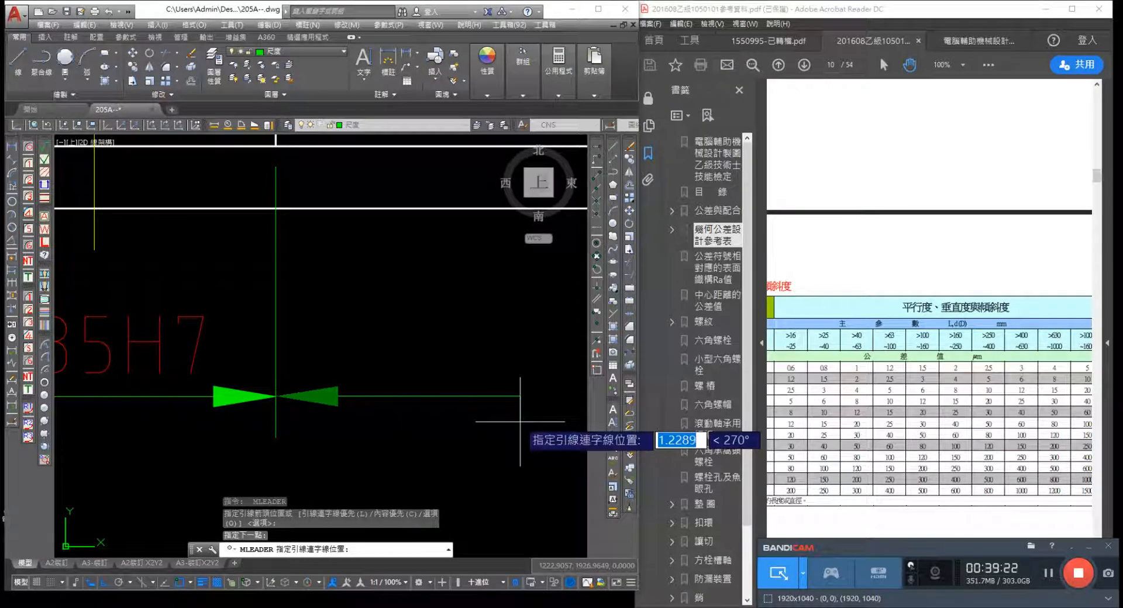
{"action": "left_click", "coordinate": [520, 421]}
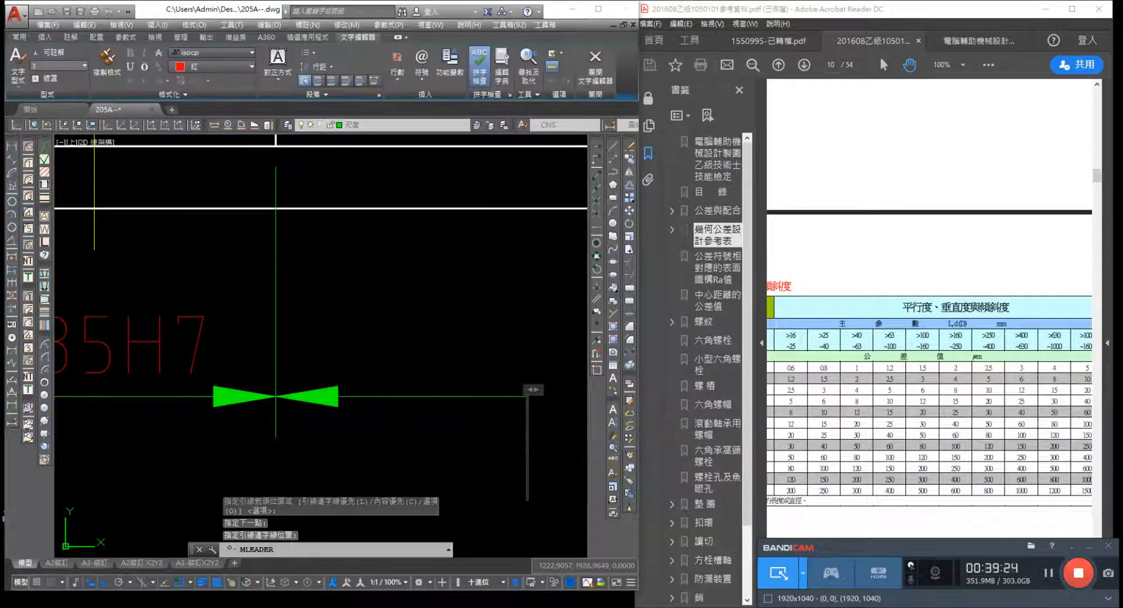
{"action": "key", "text": "Escape"}
{"action": "left_click", "coordinate": [468, 396]}
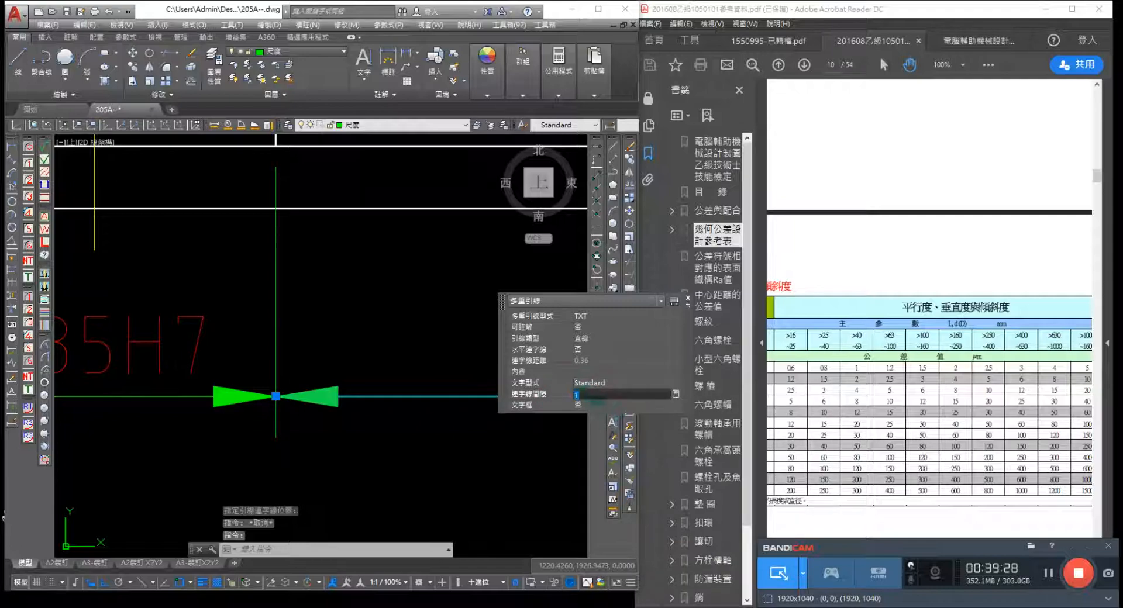
{"action": "key", "text": "Escape"}
{"action": "key", "text": "Escape"}
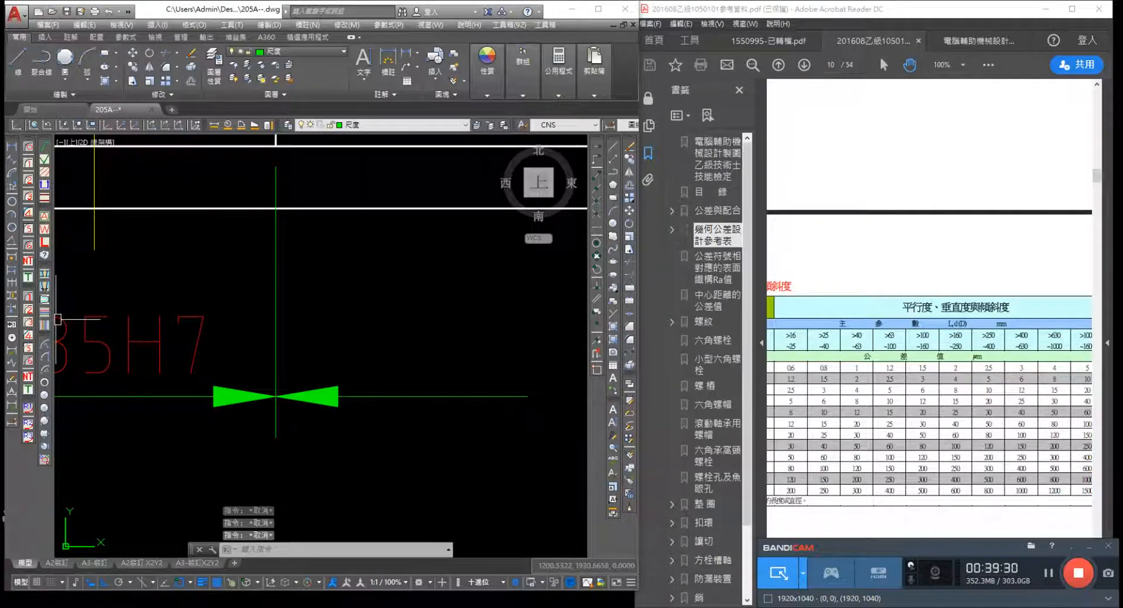
{"action": "left_click", "coordinate": [45, 161]}
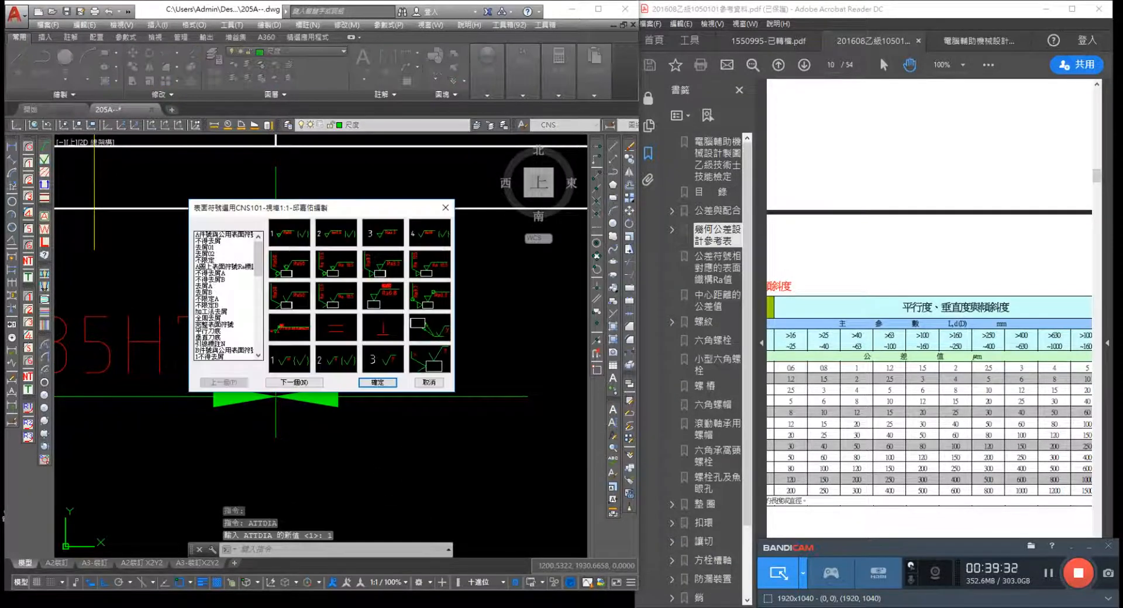
{"action": "left_click", "coordinate": [430, 359]}
{"action": "left_click", "coordinate": [378, 383]}
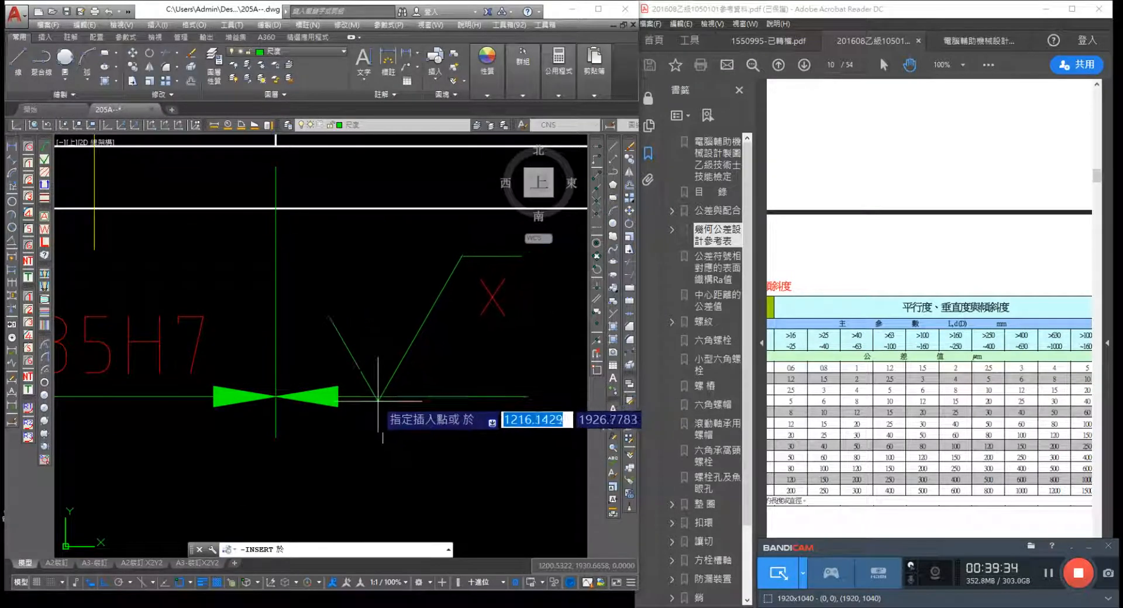
{"action": "right_click", "coordinate": [389, 418], "text": "shift"}
{"action": "left_click", "coordinate": [411, 381]}
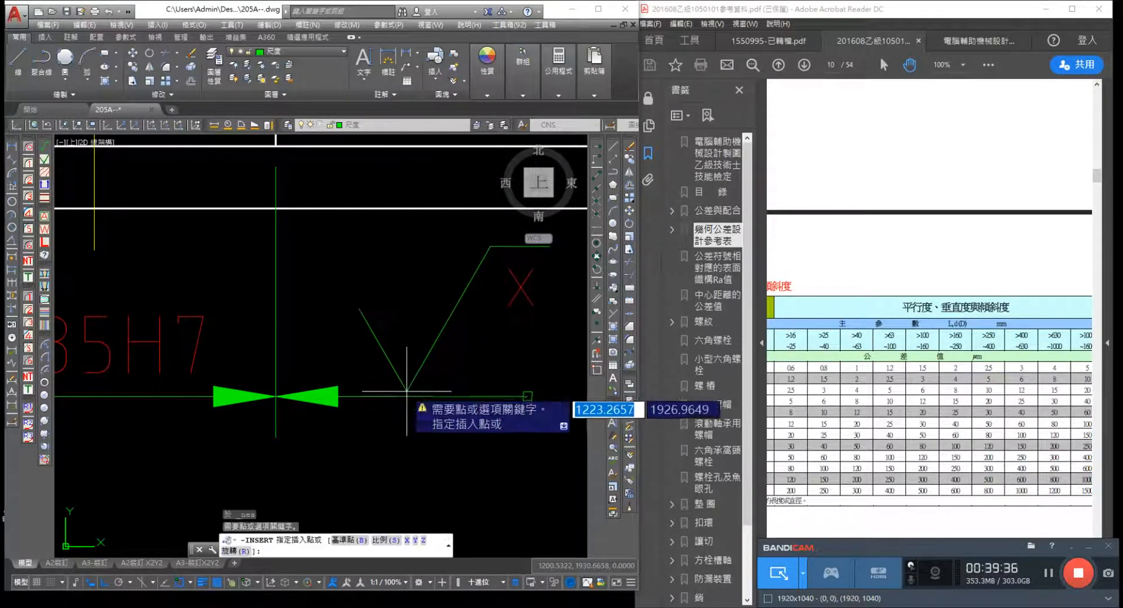
{"action": "key", "text": "Escape"}
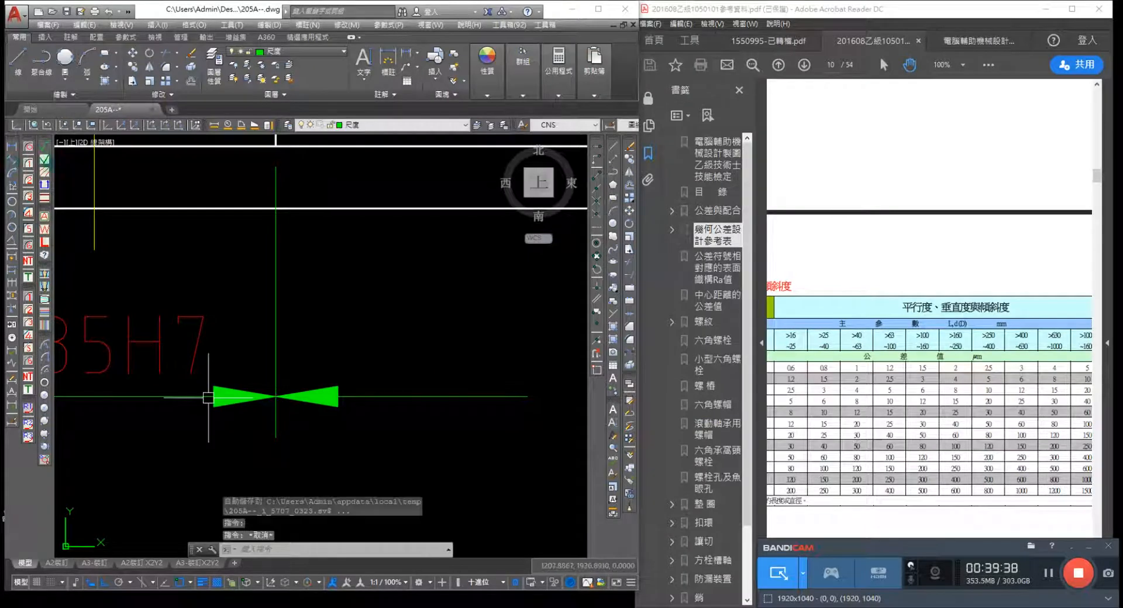
Explode the leader beside the Ø35H7 dimension and insert the 1去屑A surface finish symbol with value Z on its line
{"action": "left_click", "coordinate": [468, 397]}
{"action": "key", "text": "Escape"}
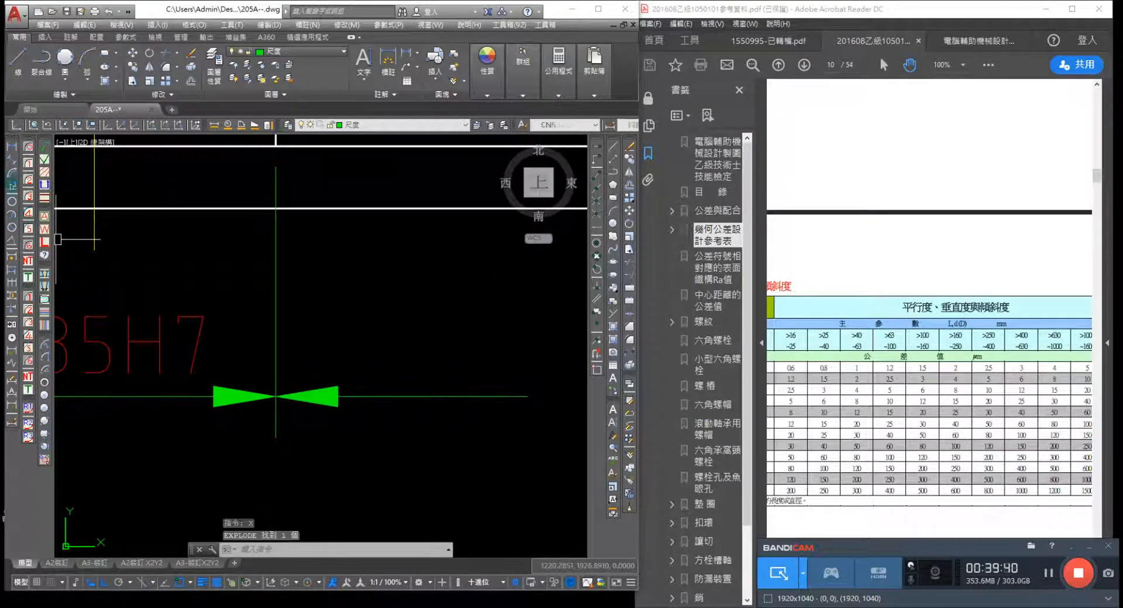
{"action": "left_click", "coordinate": [45, 158]}
{"action": "left_click", "coordinate": [430, 360]}
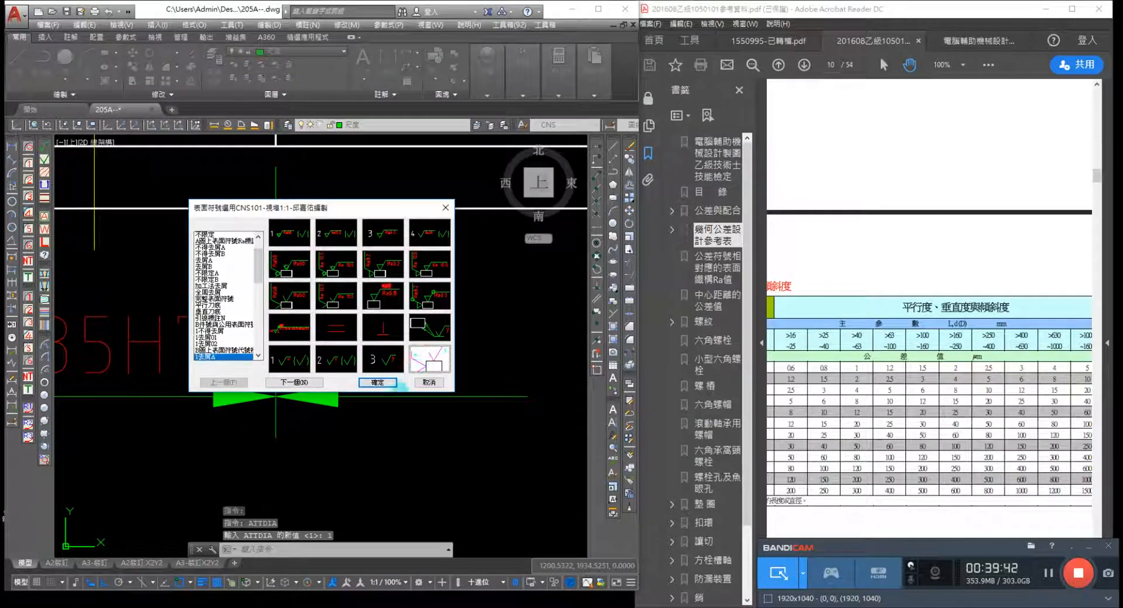
{"action": "left_click", "coordinate": [383, 382]}
{"action": "left_click", "coordinate": [395, 397]}
{"action": "left_click", "coordinate": [465, 404]}
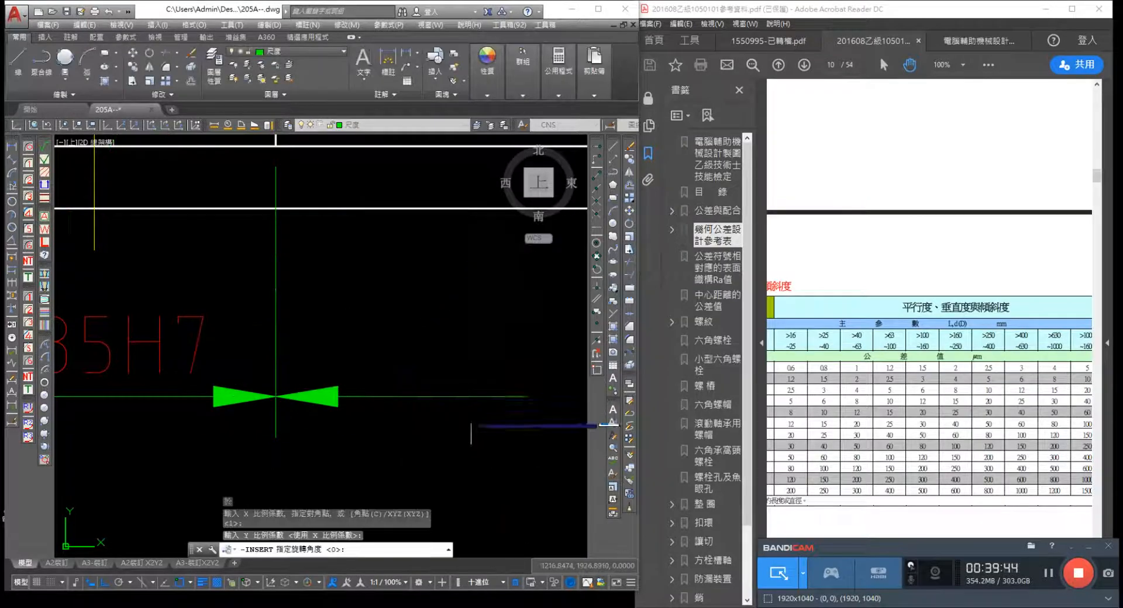
{"action": "type", "text": "z"}
{"action": "left_click", "coordinate": [461, 444]}
Review the annotations in section B-B, then in the top and front views of the drawing
{"action": "scroll", "coordinate": [446, 469], "scroll_direction": "down", "scroll_amount": 6}
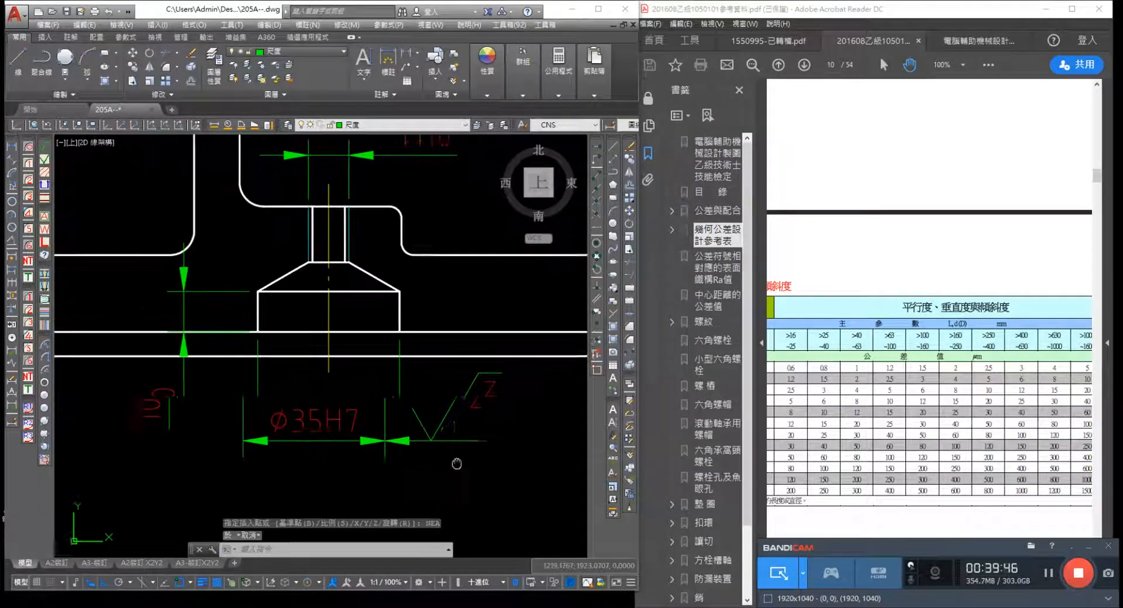
{"action": "scroll", "coordinate": [356, 448], "scroll_direction": "down", "scroll_amount": 2}
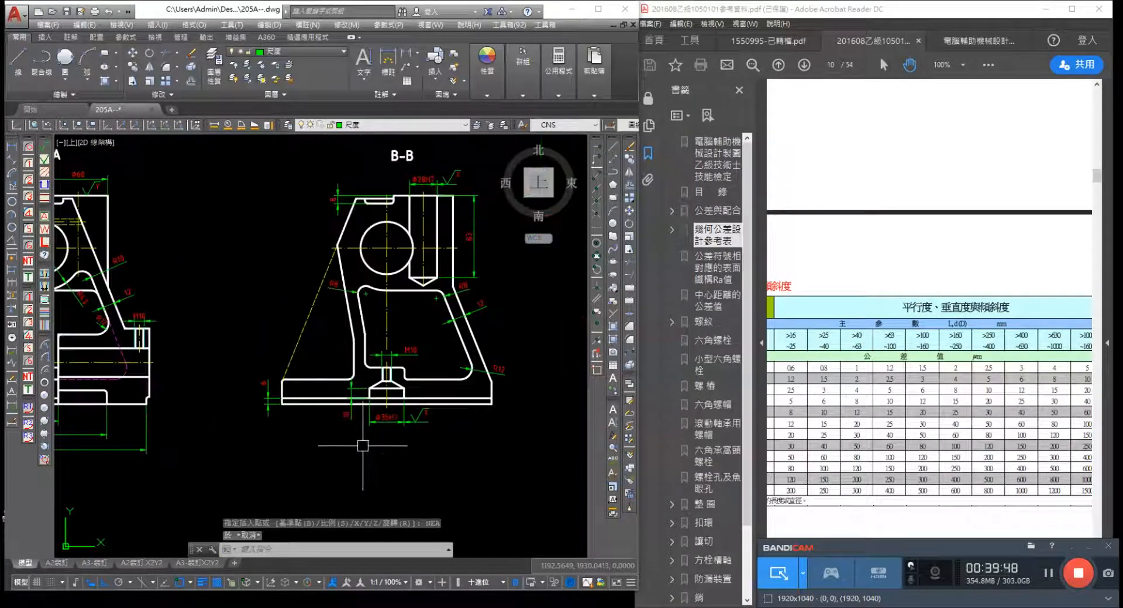
{"action": "middle_click_drag", "start_coordinate": [281, 408], "coordinate": [383, 403]}
{"action": "scroll", "coordinate": [337, 402], "scroll_direction": "down", "scroll_amount": 3}
{"action": "scroll", "coordinate": [252, 375], "scroll_direction": "down", "scroll_amount": 1}
{"action": "middle_click_drag", "start_coordinate": [243, 365], "coordinate": [375, 349]}
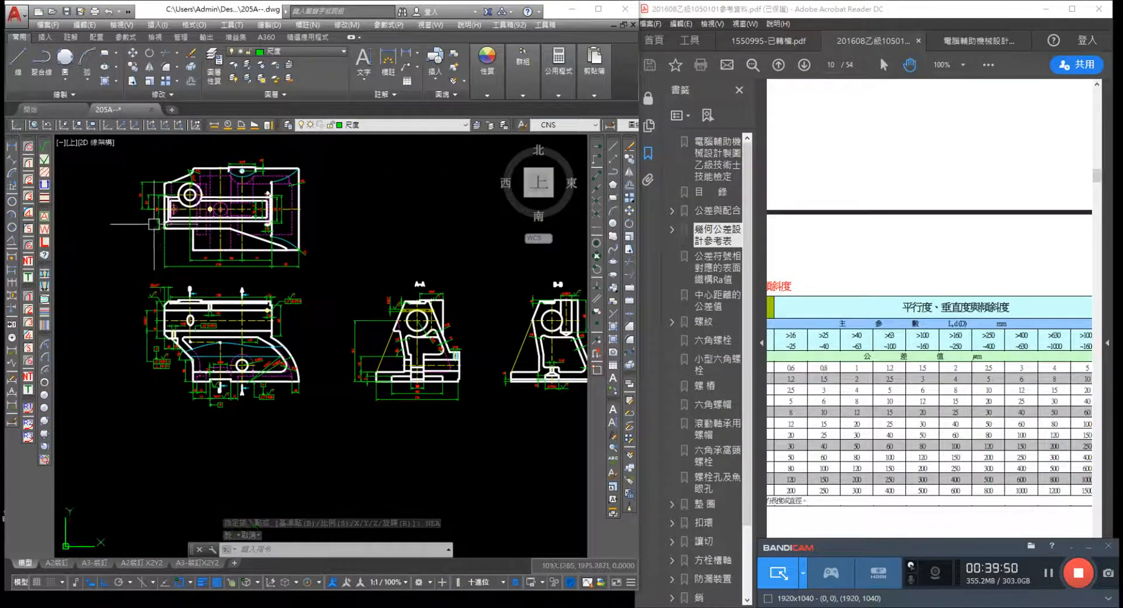
{"action": "scroll", "coordinate": [83, 202], "scroll_direction": "up", "scroll_amount": 2}
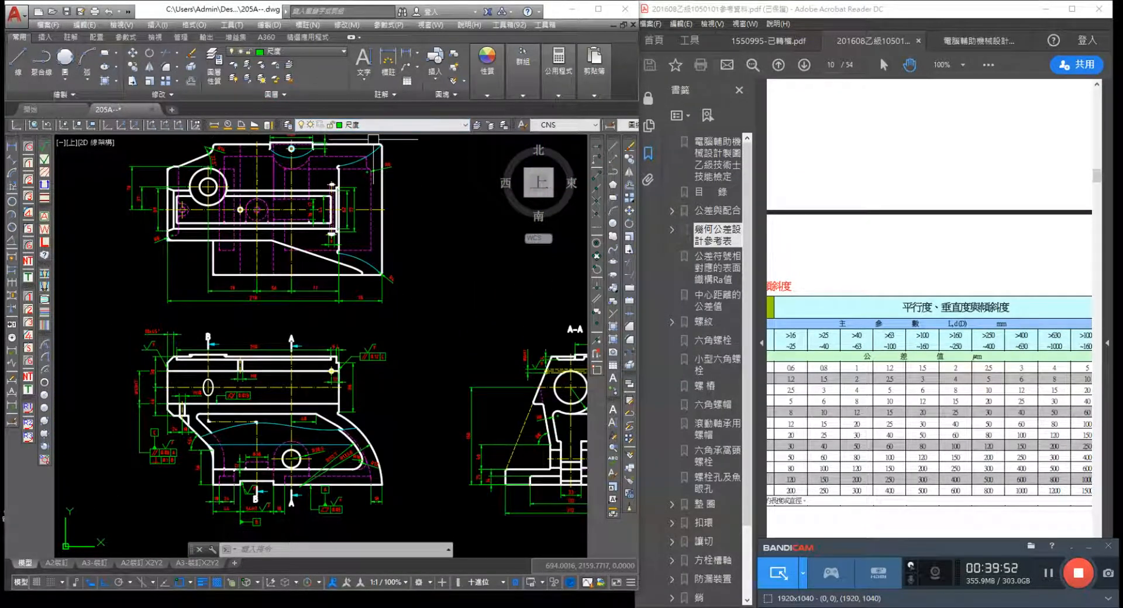
{"action": "left_click", "coordinate": [1051, 501]}
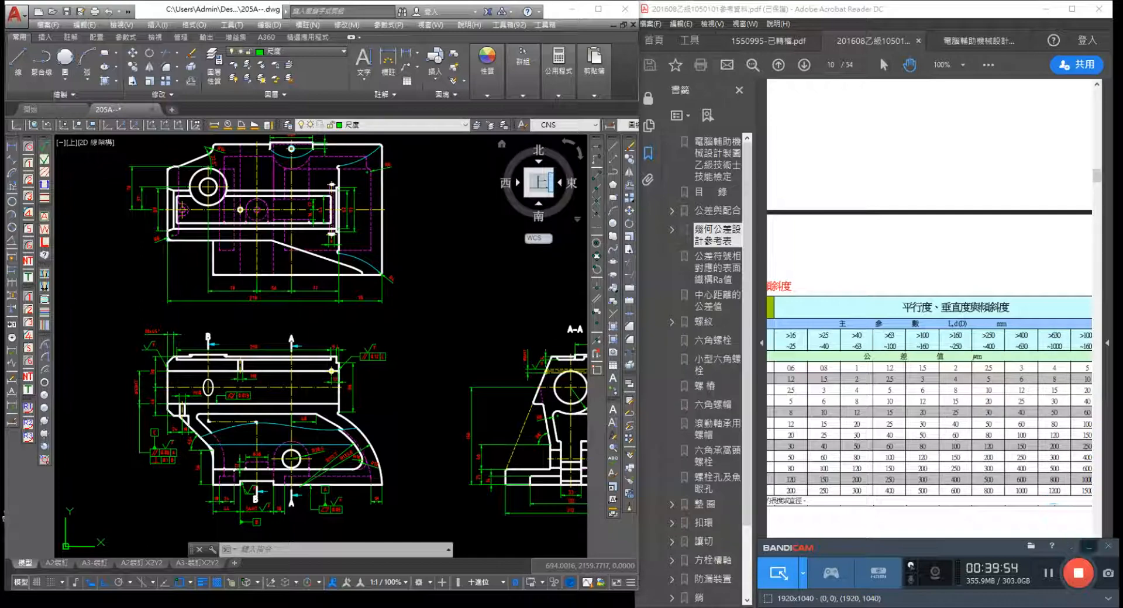
{"action": "left_click", "coordinate": [399, 125]}
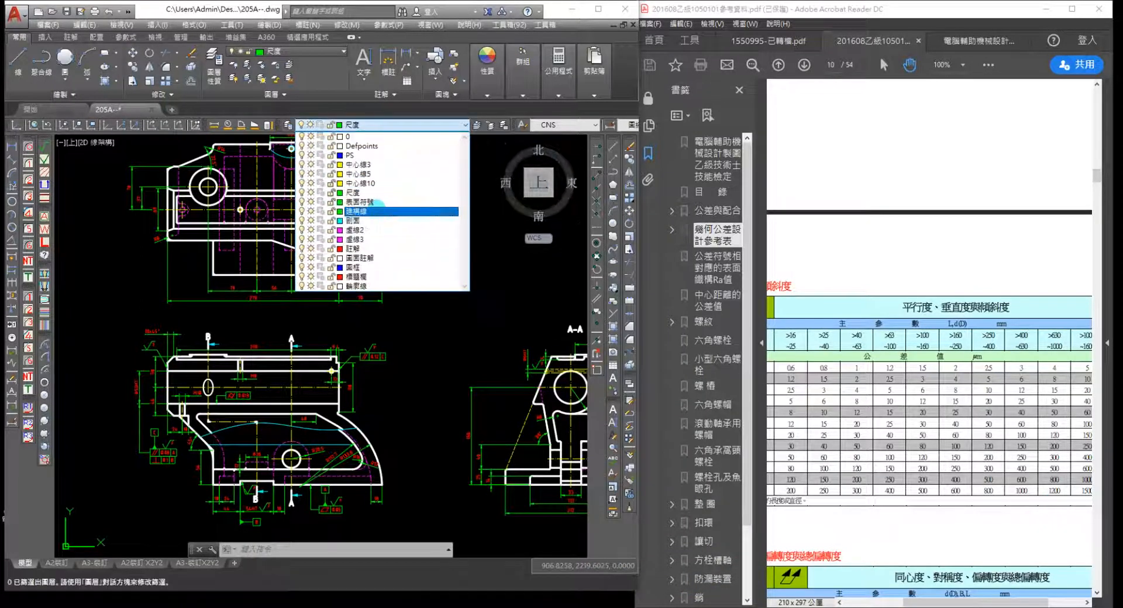
{"action": "key", "text": "Escape"}
{"action": "key", "text": "Escape"}
Move sections A-A and B-B together about 45 units horizontally to the left, closer to the front view
{"action": "scroll", "coordinate": [343, 310], "scroll_direction": "down", "scroll_amount": 4}
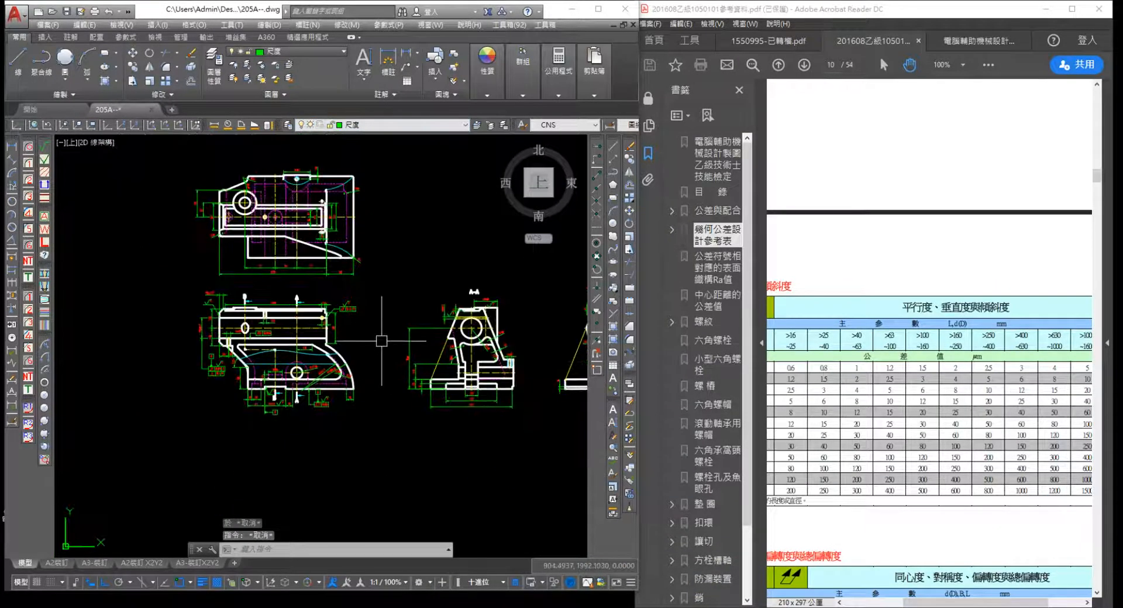
{"action": "left_click", "coordinate": [319, 248]}
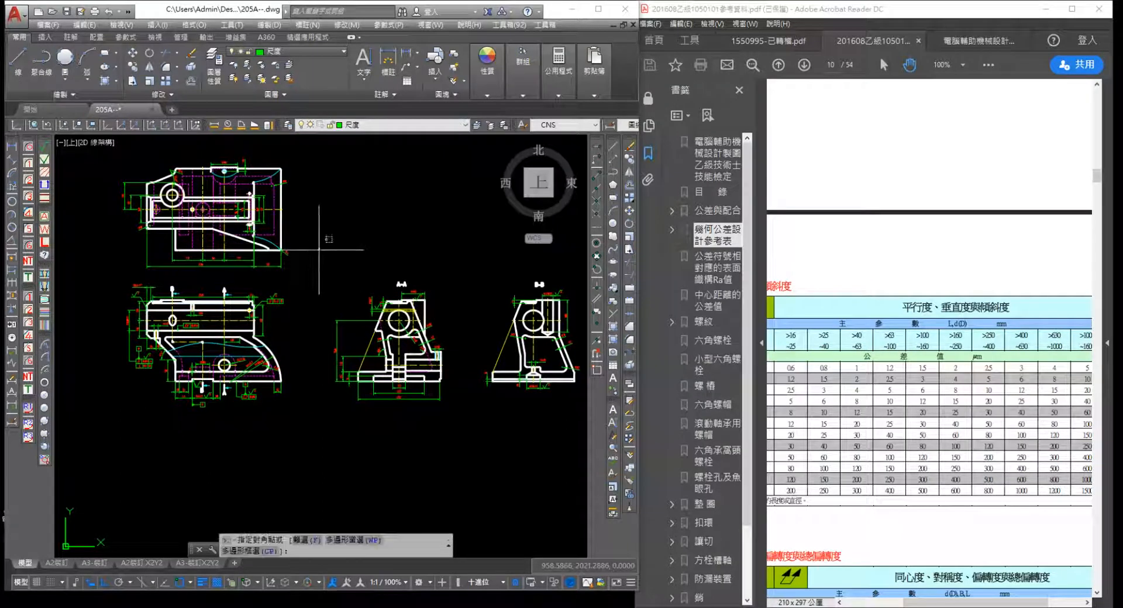
{"action": "middle_click_drag", "start_coordinate": [553, 437], "coordinate": [477, 430]}
{"action": "left_click", "coordinate": [546, 436]}
{"action": "left_click", "coordinate": [545, 436]}
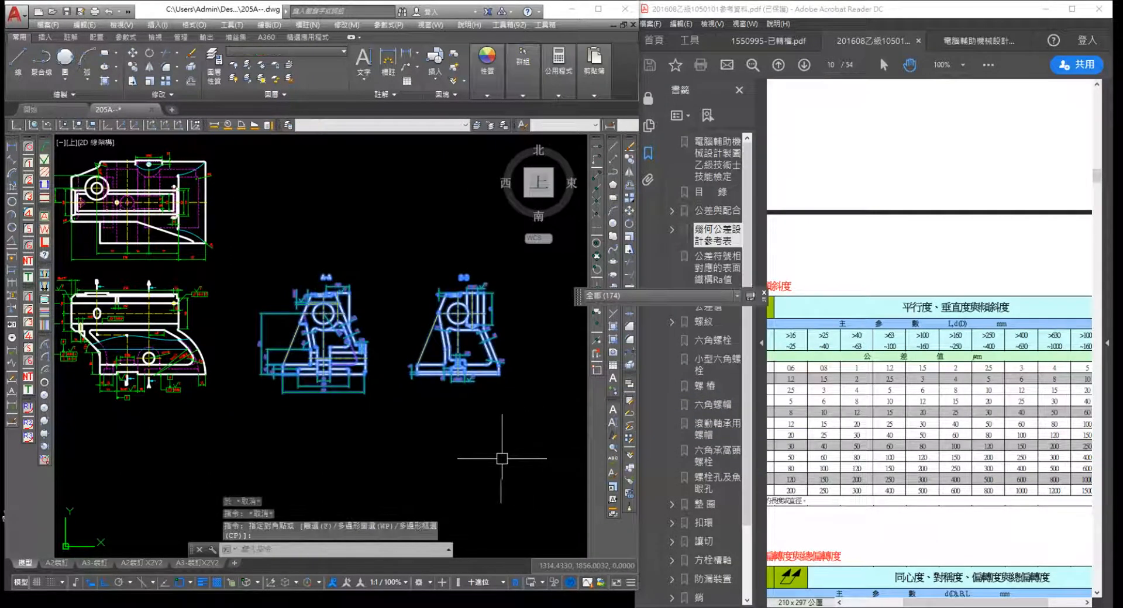
{"action": "type", "text": "m"}
{"action": "key", "text": "Return"}
{"action": "left_click", "coordinate": [445, 430]}
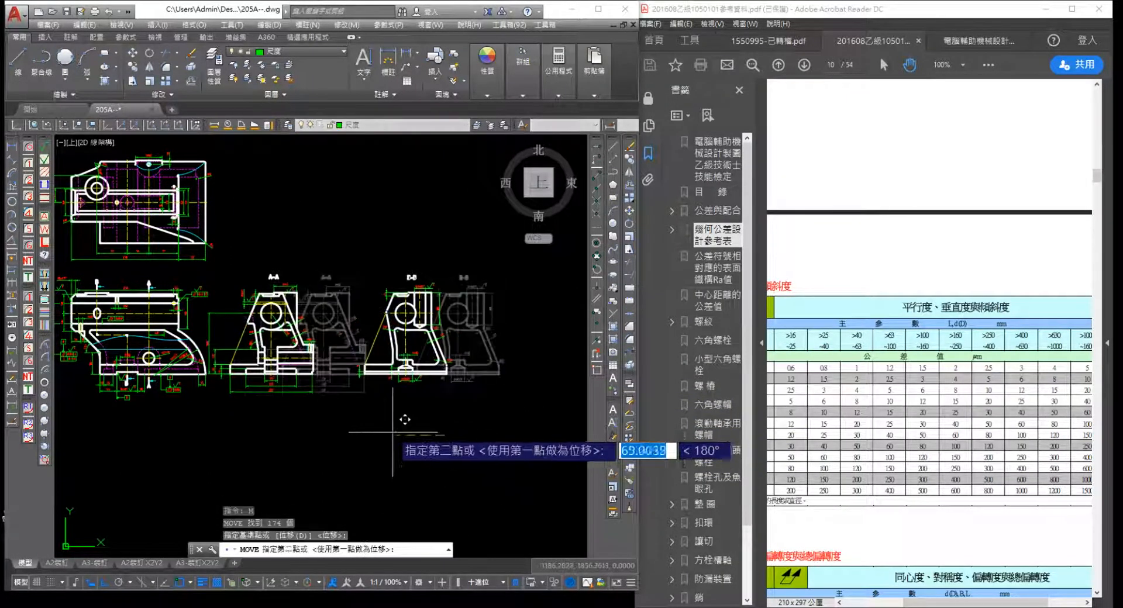
{"action": "middle_click_drag", "start_coordinate": [398, 430], "coordinate": [508, 445]}
{"action": "scroll", "coordinate": [526, 442], "scroll_direction": "up", "scroll_amount": 4}
{"action": "scroll", "coordinate": [515, 436], "scroll_direction": "down", "scroll_amount": 4}
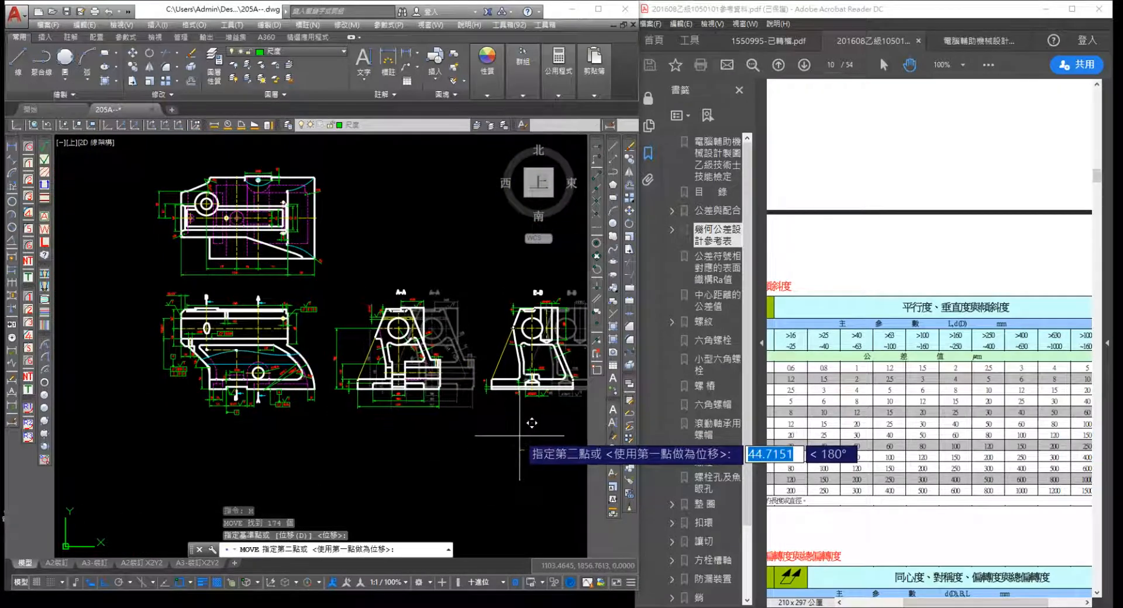
{"action": "left_click", "coordinate": [515, 450]}
Move section B-B about 40 units horizontally to the left, closer to section A-A
{"action": "scroll", "coordinate": [516, 451], "scroll_direction": "down", "scroll_amount": 2}
{"action": "middle_click_drag", "start_coordinate": [516, 451], "coordinate": [515, 458]}
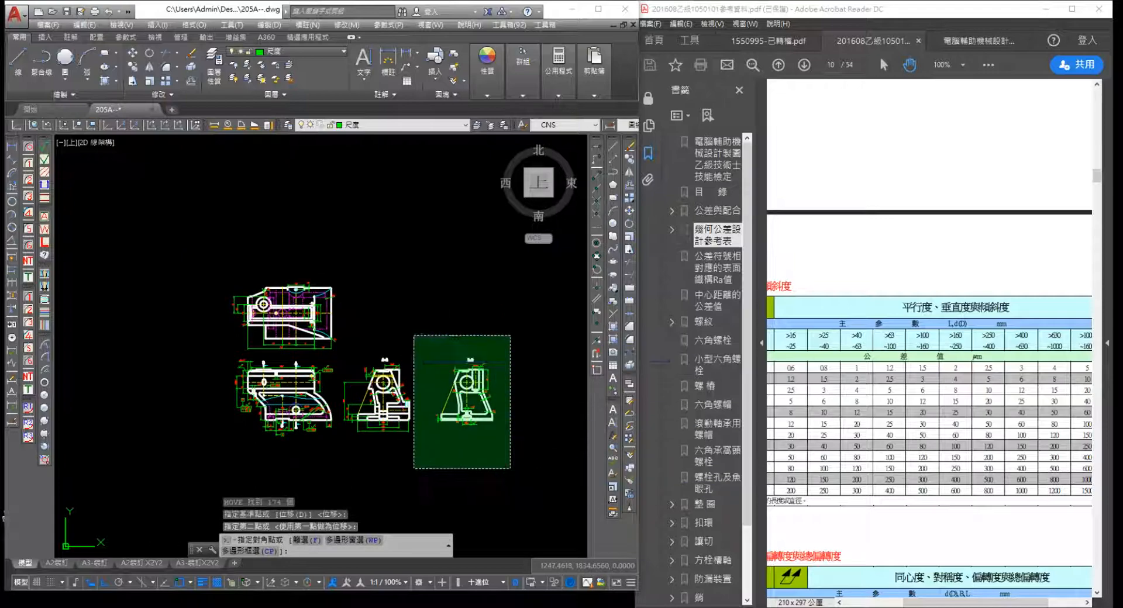
{"action": "left_click", "coordinate": [414, 335]}
{"action": "type", "text": "m"}
{"action": "key", "text": "Return"}
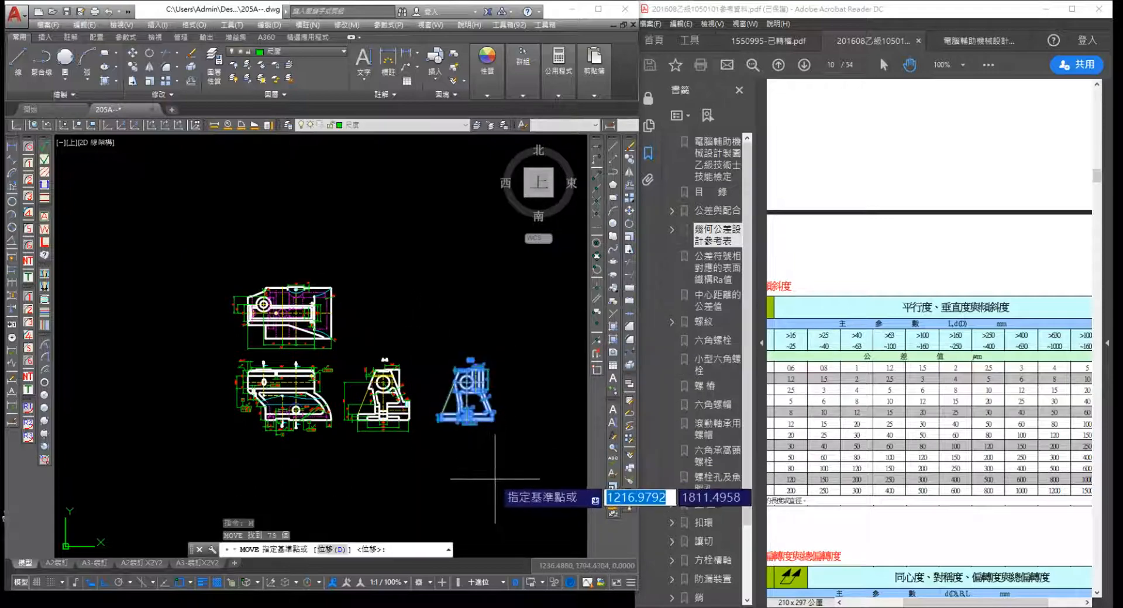
{"action": "left_click", "coordinate": [493, 480]}
{"action": "scroll", "coordinate": [483, 478], "scroll_direction": "up", "scroll_amount": 5}
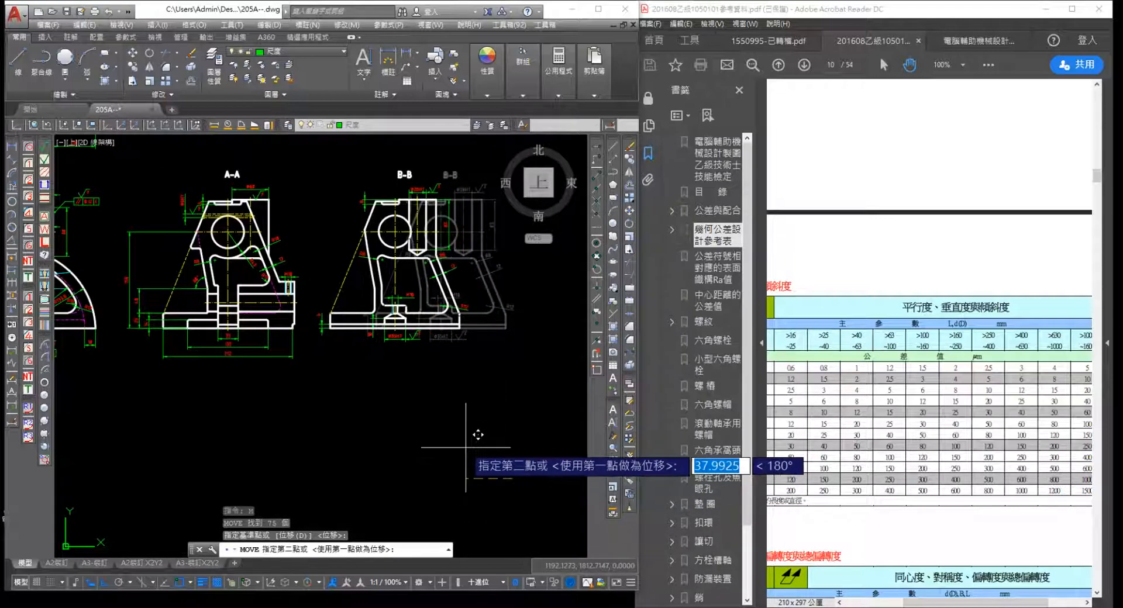
{"action": "key", "text": "Escape"}
{"action": "scroll", "coordinate": [435, 483], "scroll_direction": "down", "scroll_amount": 3}
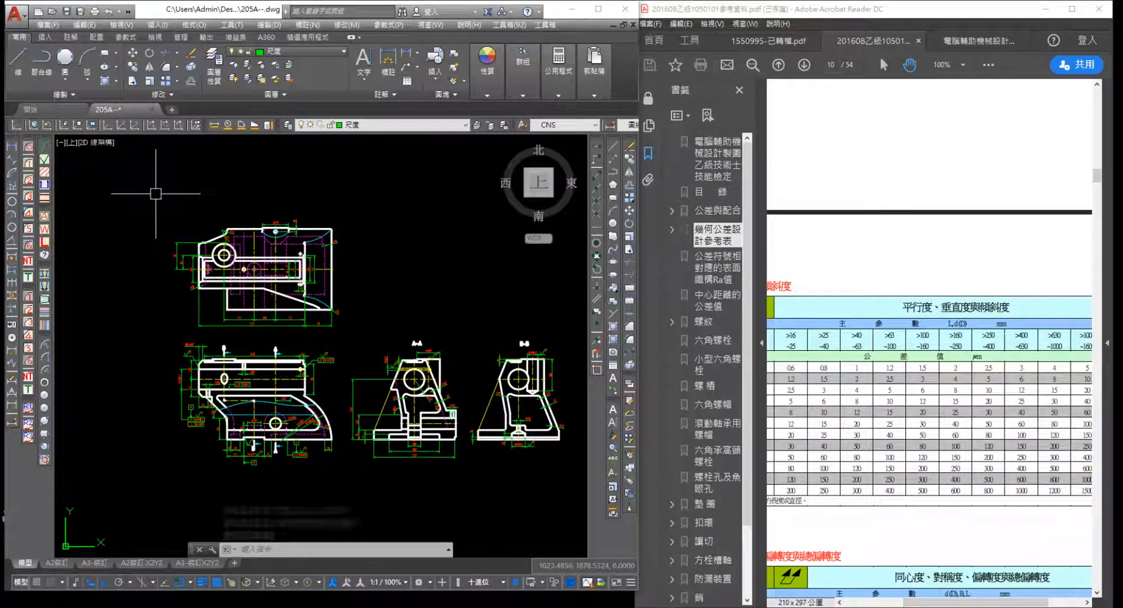
Make the 剖面 layer current and hatch the front view's upper wall left of the M8 hole with user-defined 45° lines, spacing 2
{"action": "left_click", "coordinate": [367, 125]}
{"action": "left_click", "coordinate": [363, 222]}
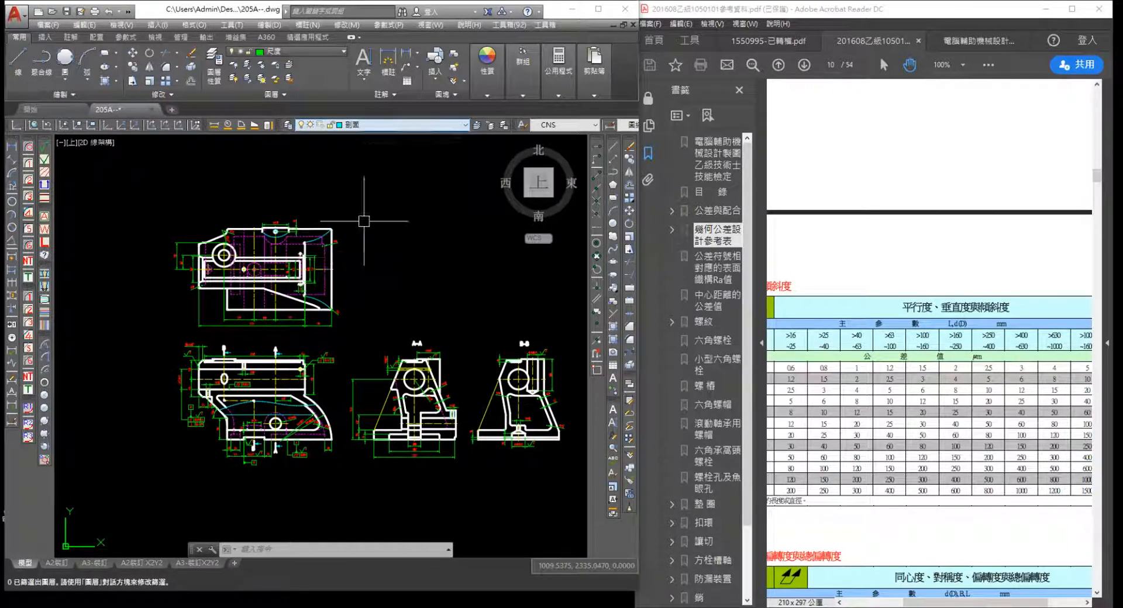
{"action": "type", "text": "h"}
{"action": "key", "text": "Return"}
{"action": "type", "text": "t"}
{"action": "key", "text": "Return"}
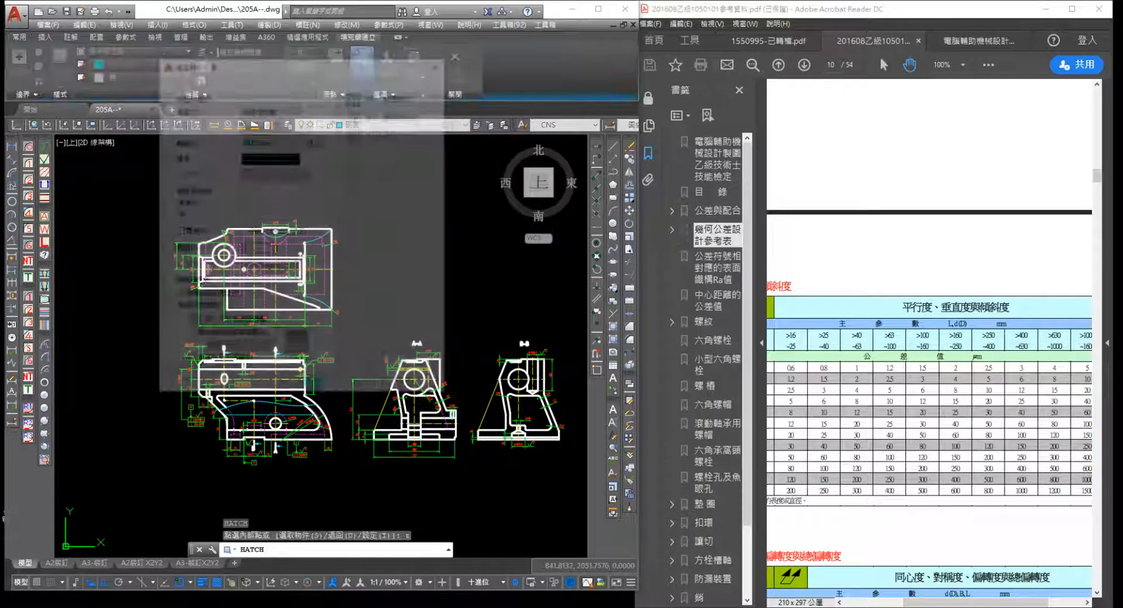
{"action": "left_click", "coordinate": [304, 383]}
{"action": "scroll", "coordinate": [175, 368], "scroll_direction": "up", "scroll_amount": 5}
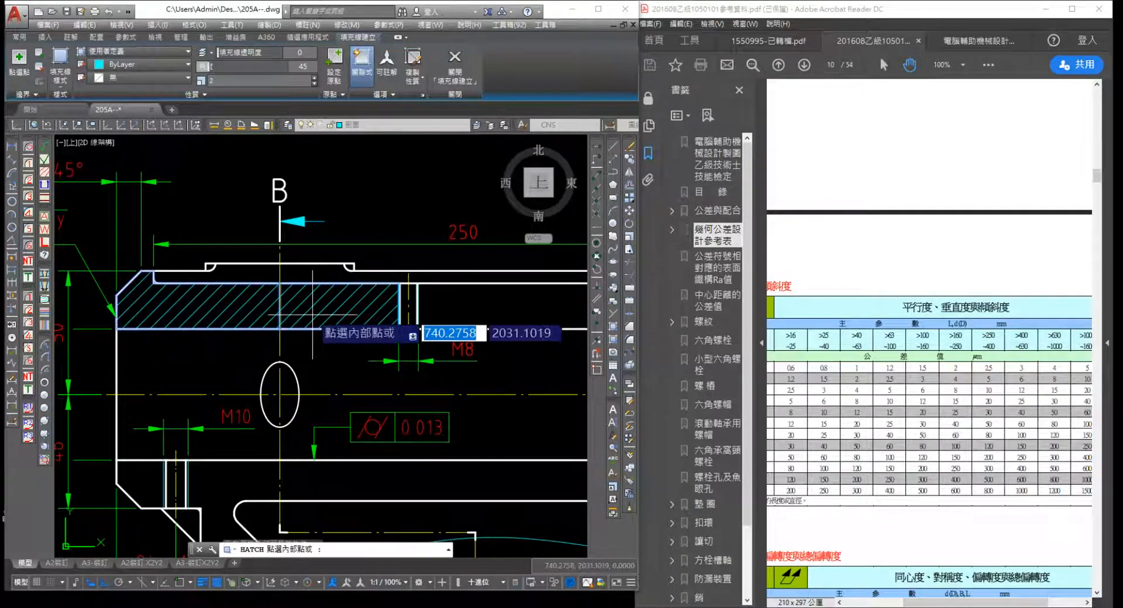
Add the M8 hole's thread strips and the rest of the upper wall up to its right end to the hatch
{"action": "scroll", "coordinate": [386, 321], "scroll_direction": "up", "scroll_amount": 6}
{"action": "left_click", "coordinate": [461, 324]}
{"action": "scroll", "coordinate": [457, 344], "scroll_direction": "down", "scroll_amount": 4}
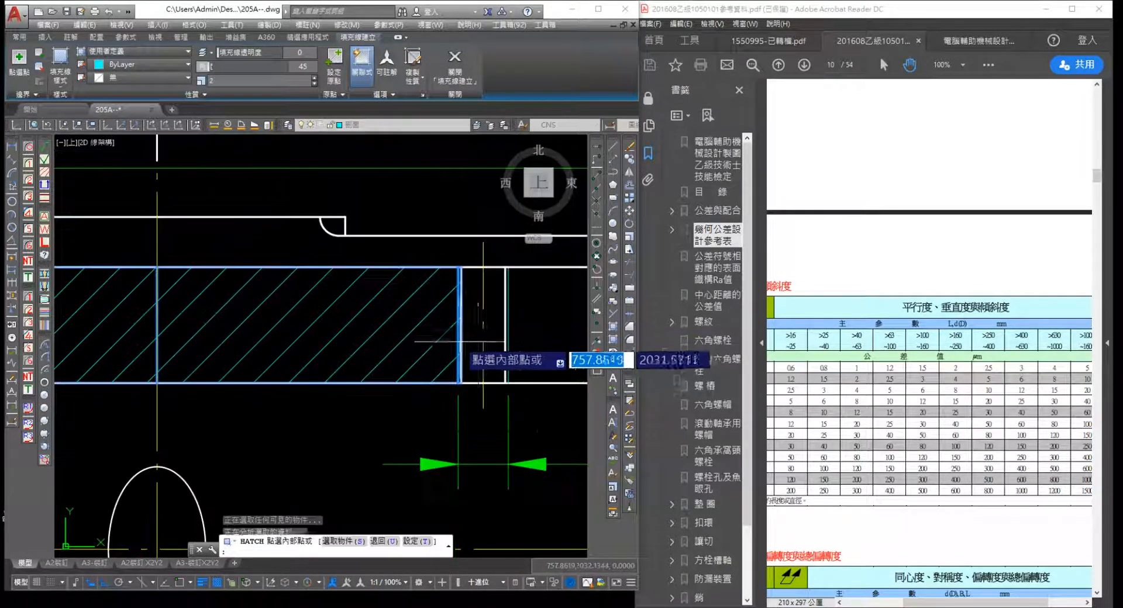
{"action": "scroll", "coordinate": [514, 353], "scroll_direction": "up", "scroll_amount": 6}
{"action": "left_click", "coordinate": [483, 332]}
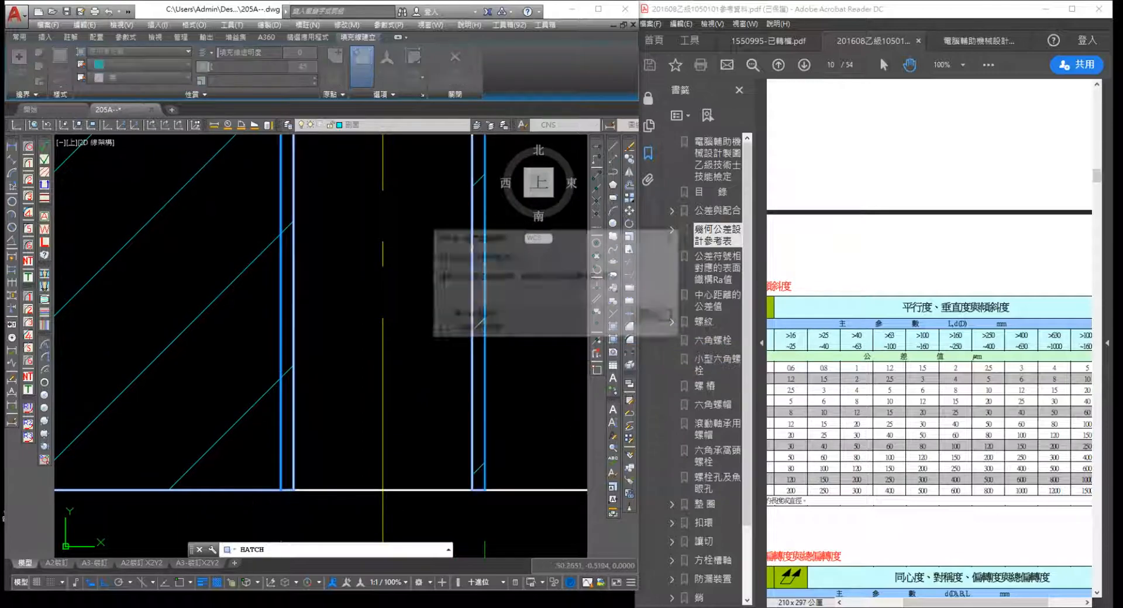
{"action": "left_click", "coordinate": [646, 317]}
{"action": "scroll", "coordinate": [573, 363], "scroll_direction": "down", "scroll_amount": 5}
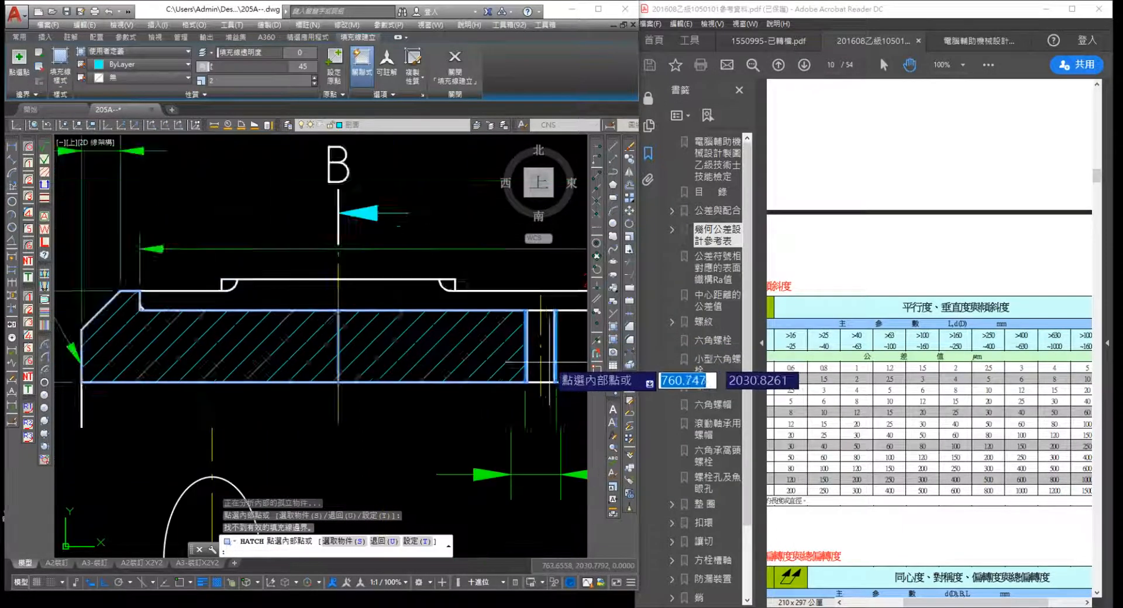
{"action": "middle_click_drag", "start_coordinate": [459, 377], "coordinate": [211, 322]}
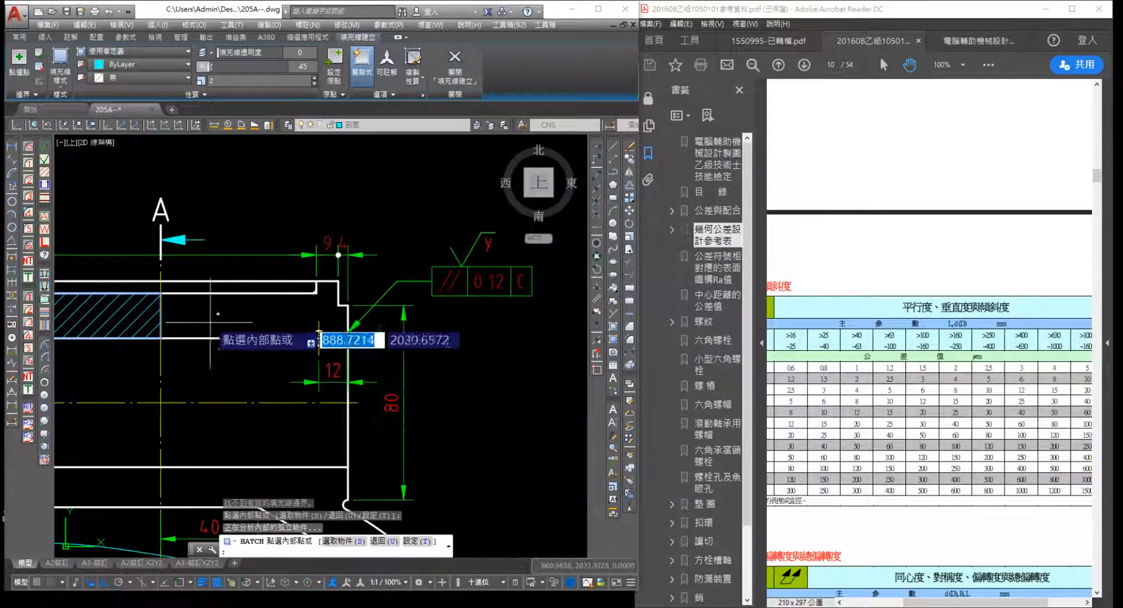
{"action": "middle_click_drag", "start_coordinate": [319, 338], "coordinate": [377, 206]}
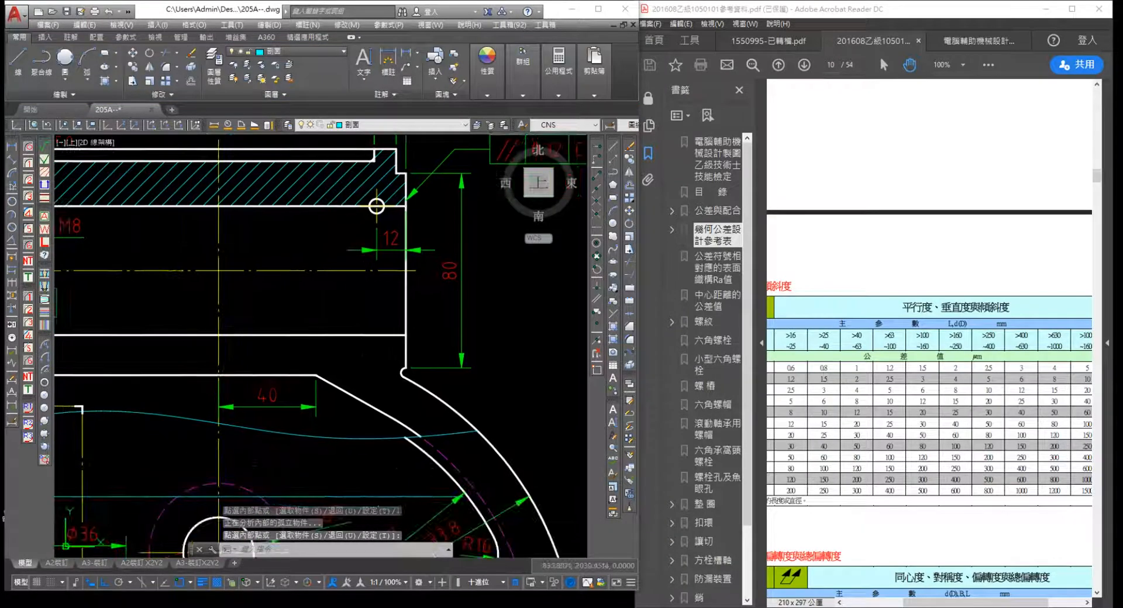
Hatch the front view's lower wall up to the break line at both ends, including the thread strips of the M10 hole
{"action": "middle_click_drag", "start_coordinate": [377, 371], "coordinate": [591, 356]}
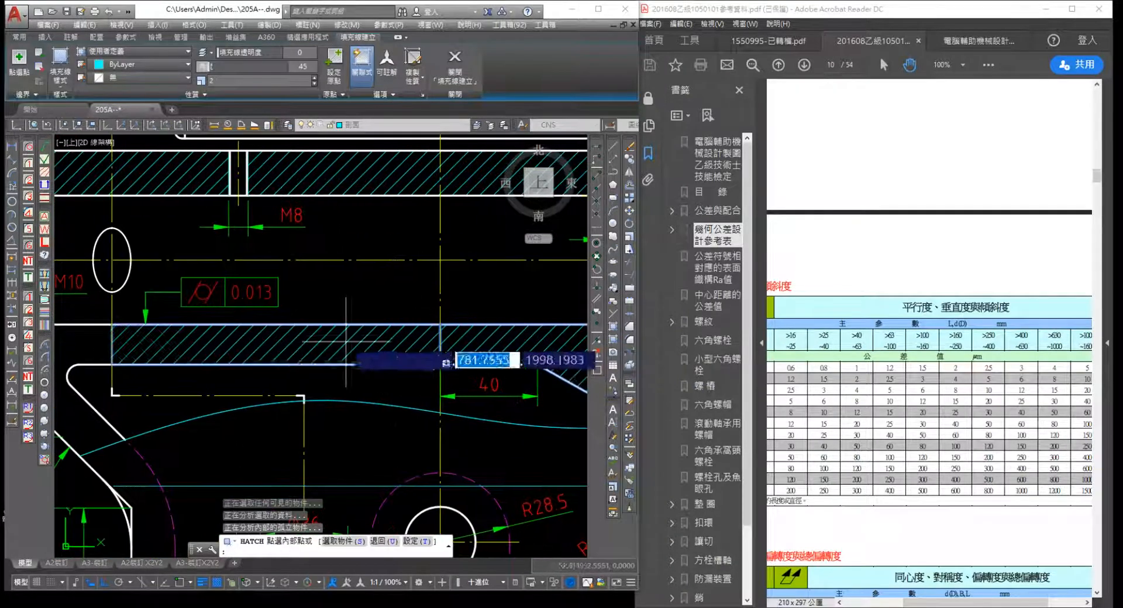
{"action": "middle_click_drag", "start_coordinate": [252, 337], "coordinate": [551, 330]}
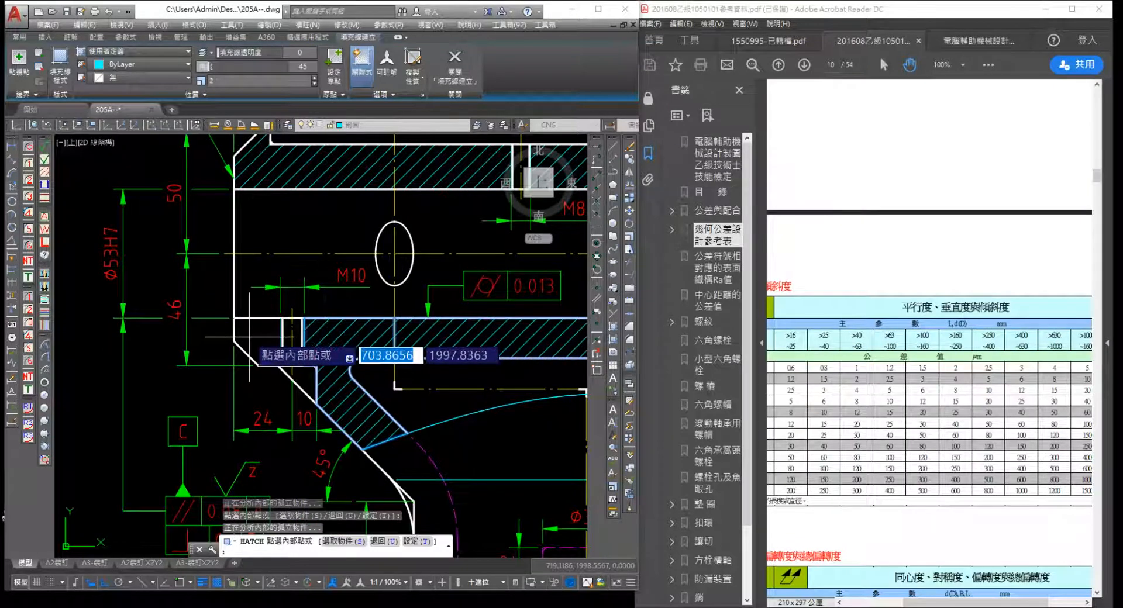
{"action": "scroll", "coordinate": [259, 337], "scroll_direction": "up", "scroll_amount": 4}
{"action": "scroll", "coordinate": [357, 356], "scroll_direction": "down", "scroll_amount": 1}
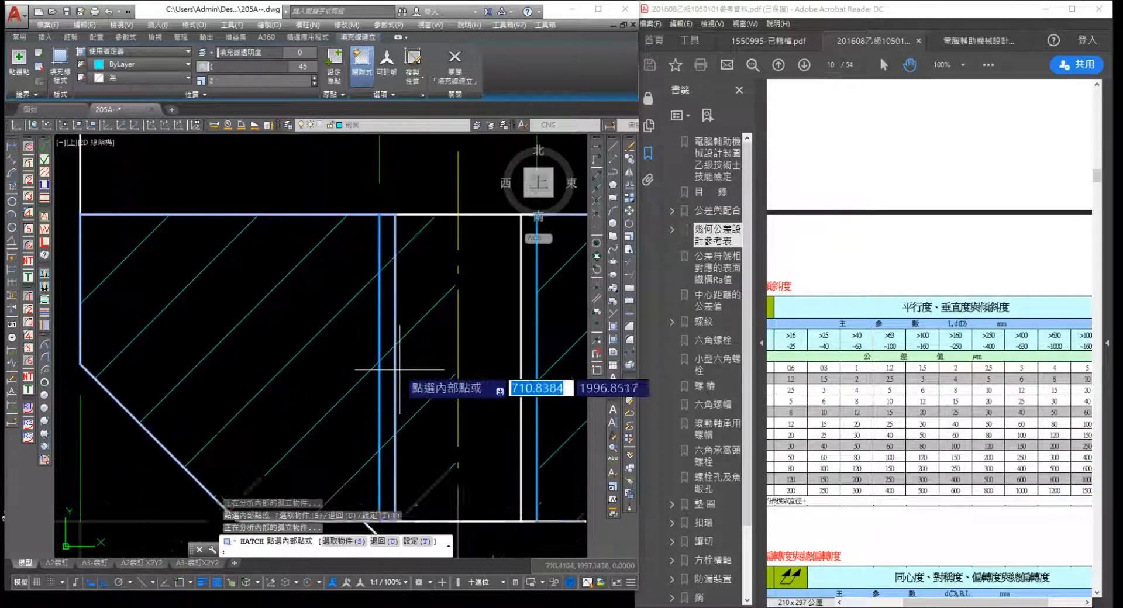
{"action": "scroll", "coordinate": [257, 356], "scroll_direction": "up", "scroll_amount": 3}
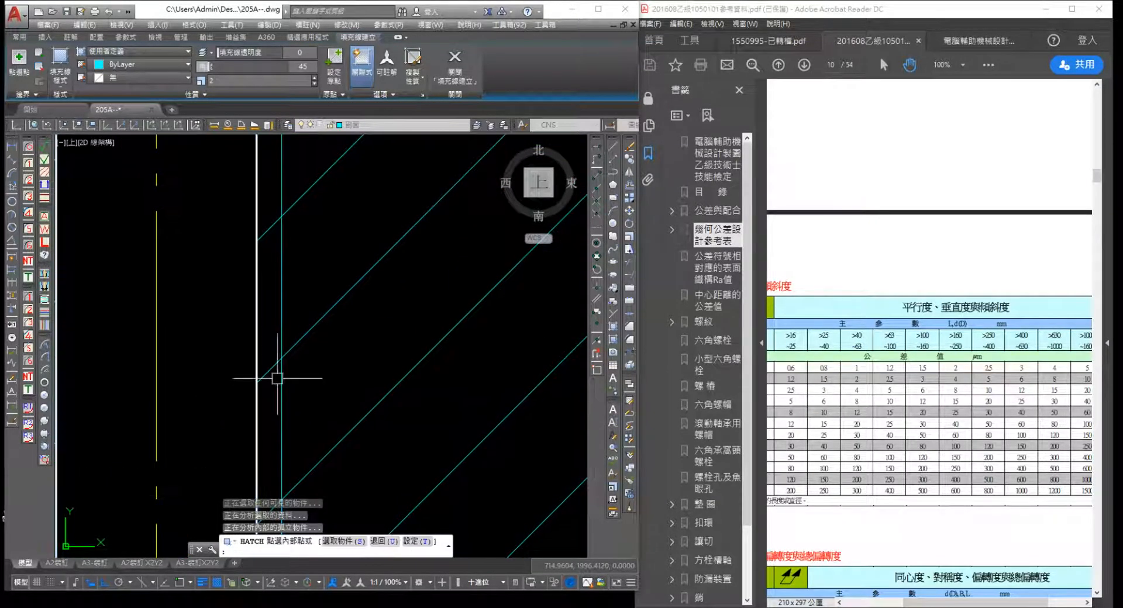
{"action": "key", "text": "Return"}
Set the angle of the upper wall's hatch in the front view to 60°
{"action": "scroll", "coordinate": [276, 377], "scroll_direction": "down", "scroll_amount": 10}
{"action": "scroll", "coordinate": [356, 318], "scroll_direction": "up", "scroll_amount": 5}
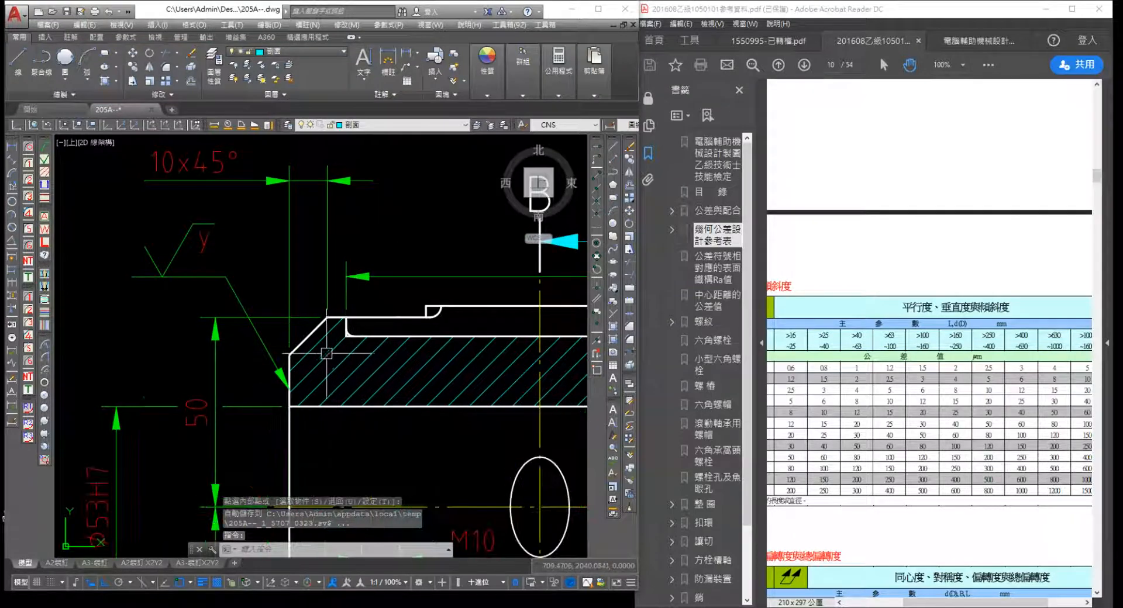
{"action": "left_click", "coordinate": [304, 363]}
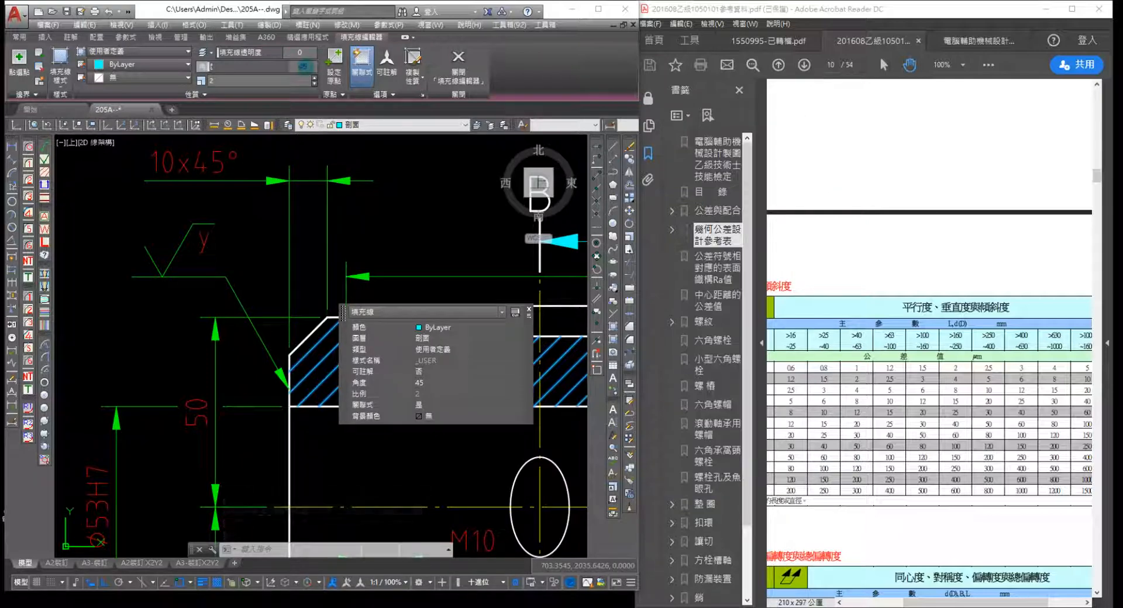
{"action": "key", "text": "Return"}
{"action": "scroll", "coordinate": [375, 251], "scroll_direction": "down", "scroll_amount": 2}
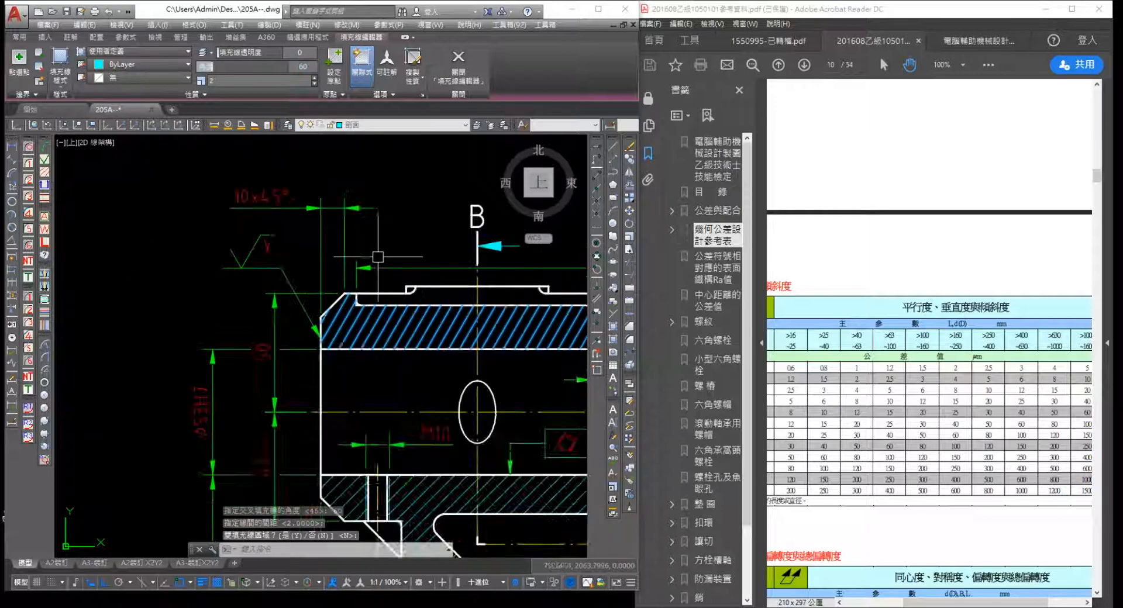
Set the angle of the lower wall's hatch to 60° as well and clear the selection
{"action": "middle_click_drag", "start_coordinate": [500, 383], "coordinate": [275, 246]}
{"action": "left_click", "coordinate": [287, 268]}
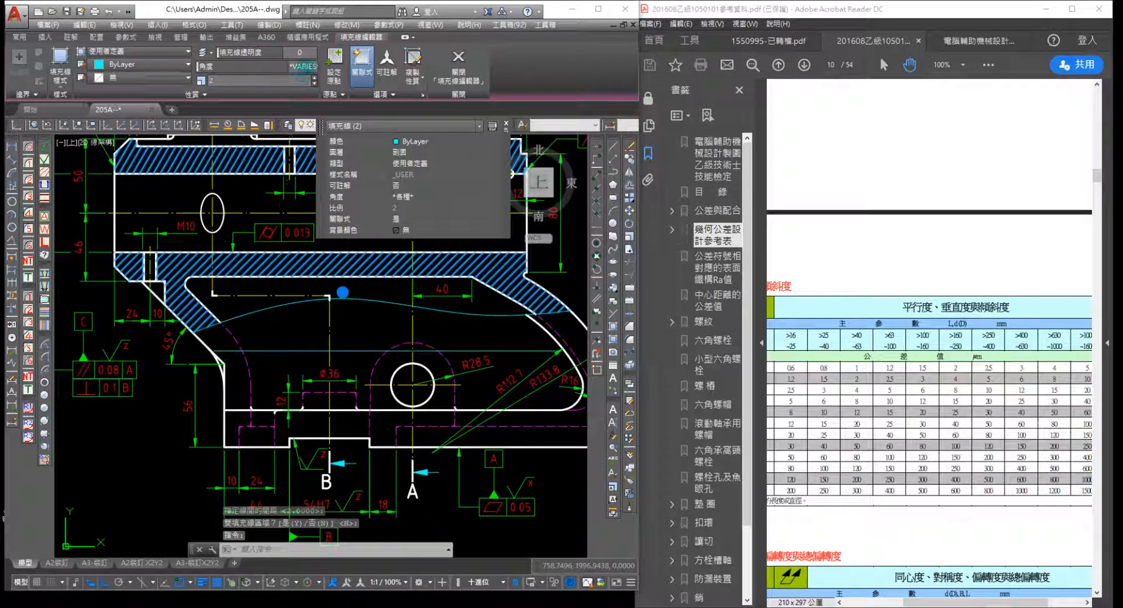
{"action": "type", "text": "60"}
{"action": "key", "text": "Return"}
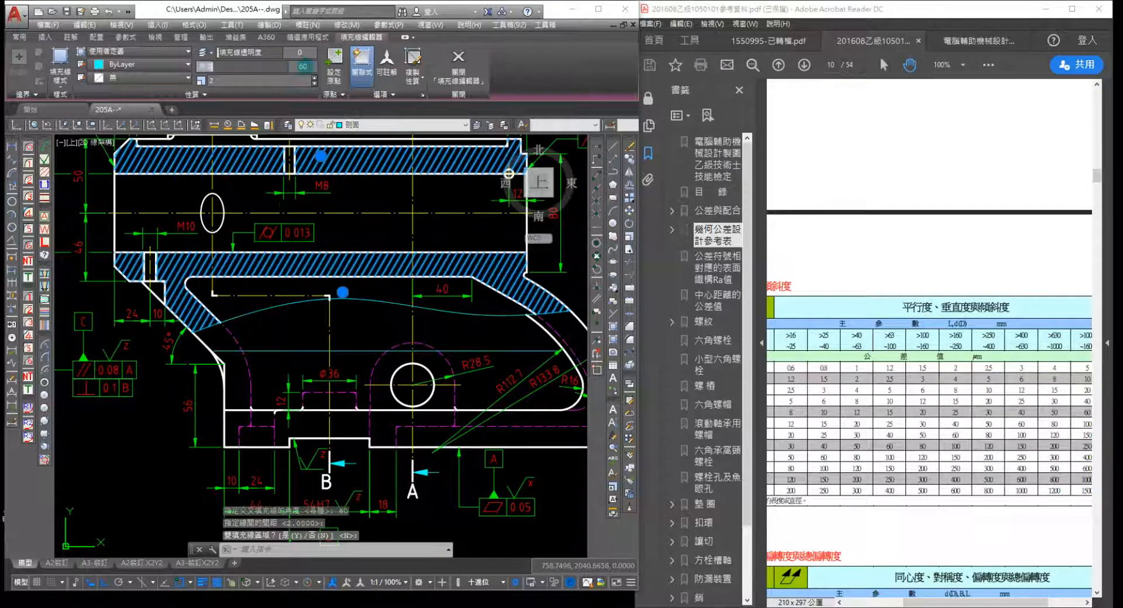
{"action": "key", "text": "Escape"}
{"action": "key", "text": "Escape"}
Trim the sharp corner lines outside the fillet at the right end of the front view's upper recess
{"action": "scroll", "coordinate": [115, 246], "scroll_direction": "up", "scroll_amount": 5}
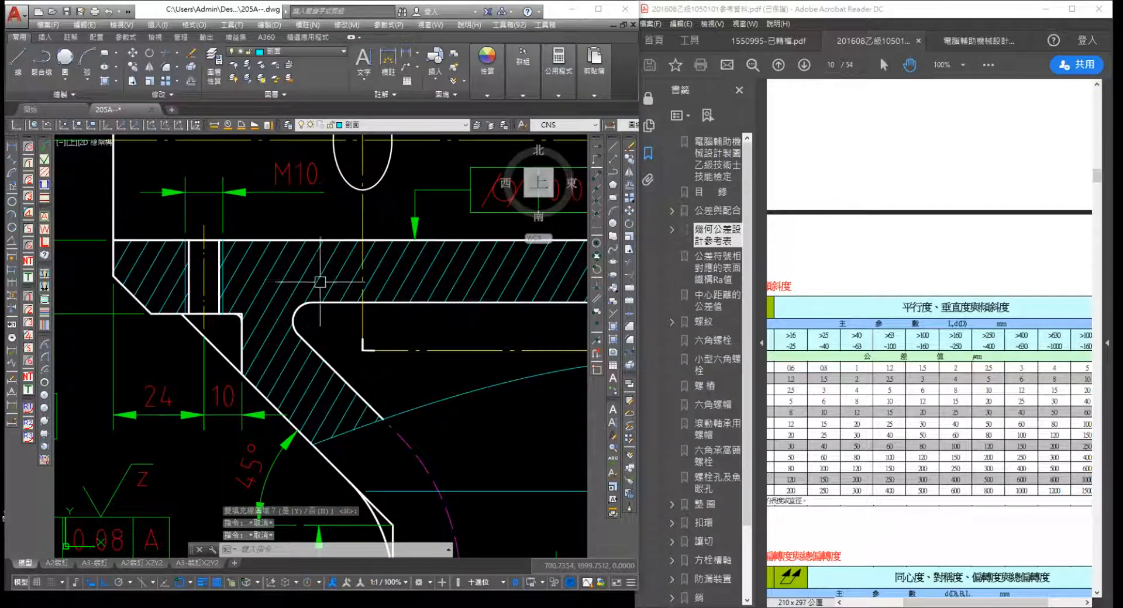
{"action": "scroll", "coordinate": [320, 282], "scroll_direction": "down", "scroll_amount": 5}
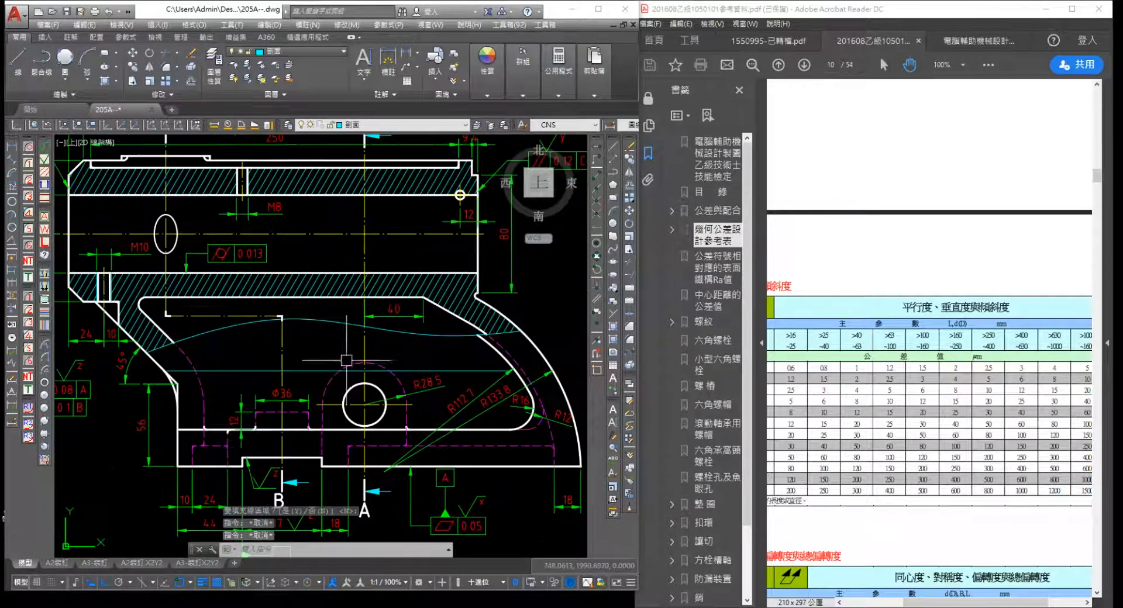
{"action": "middle_click_drag", "start_coordinate": [346, 360], "coordinate": [313, 391]}
{"action": "scroll", "coordinate": [449, 224], "scroll_direction": "up", "scroll_amount": 4}
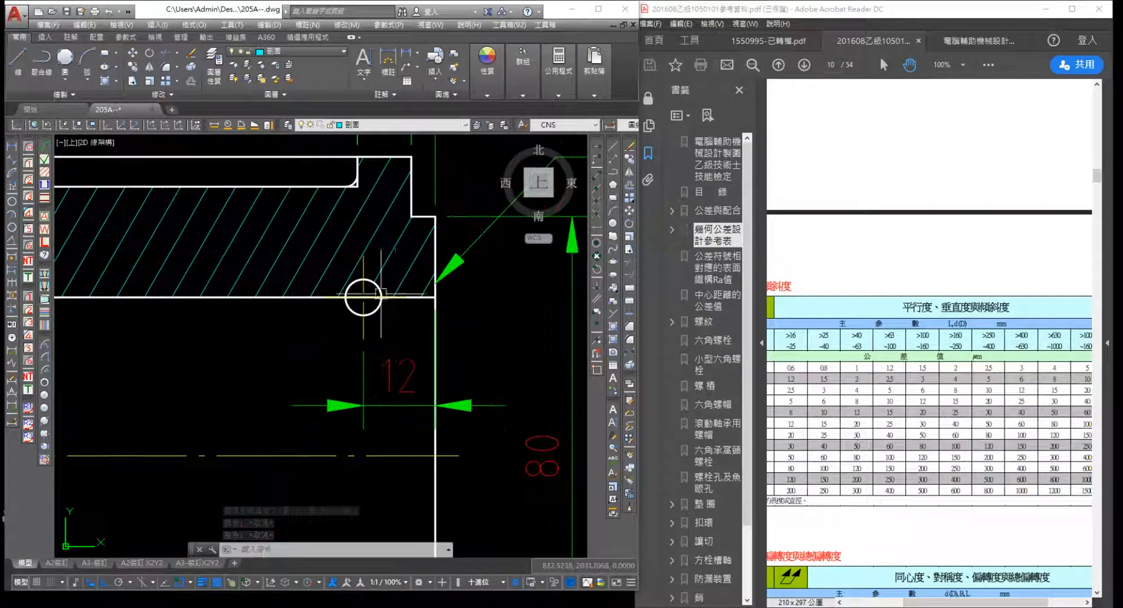
{"action": "scroll", "coordinate": [369, 291], "scroll_direction": "up", "scroll_amount": 4}
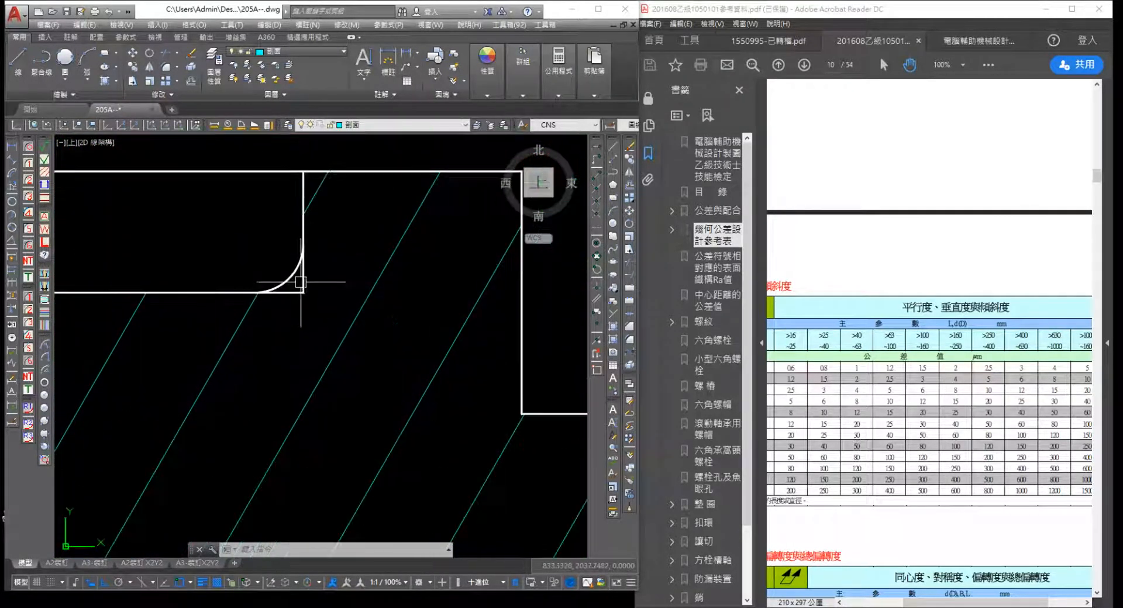
{"action": "scroll", "coordinate": [307, 318], "scroll_direction": "up", "scroll_amount": 2}
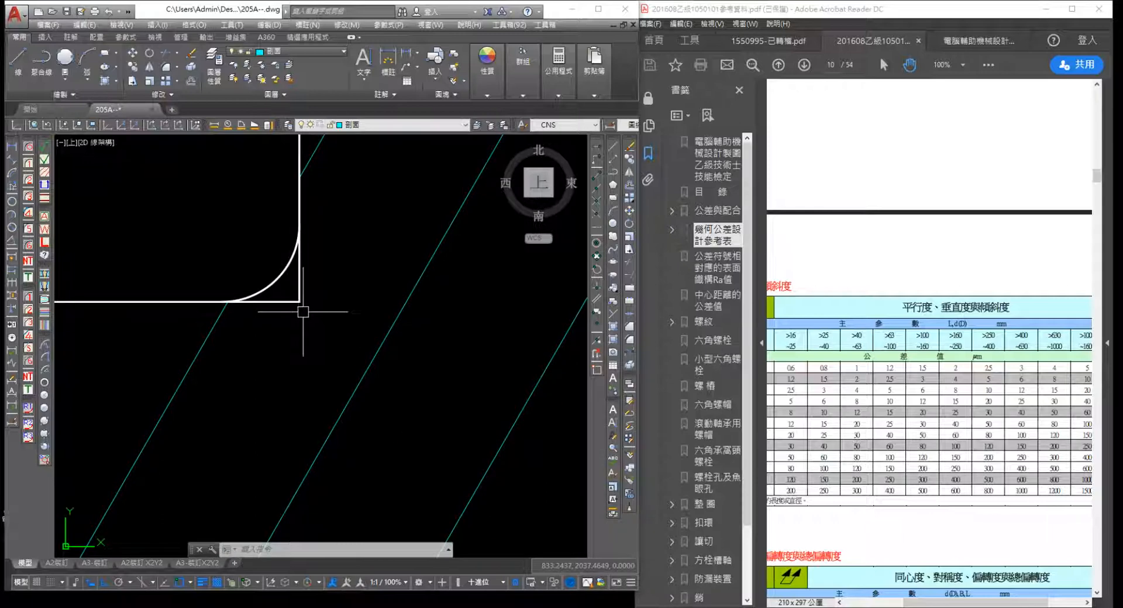
{"action": "type", "text": "r"}
{"action": "key", "text": "Return"}
{"action": "key", "text": "Return"}
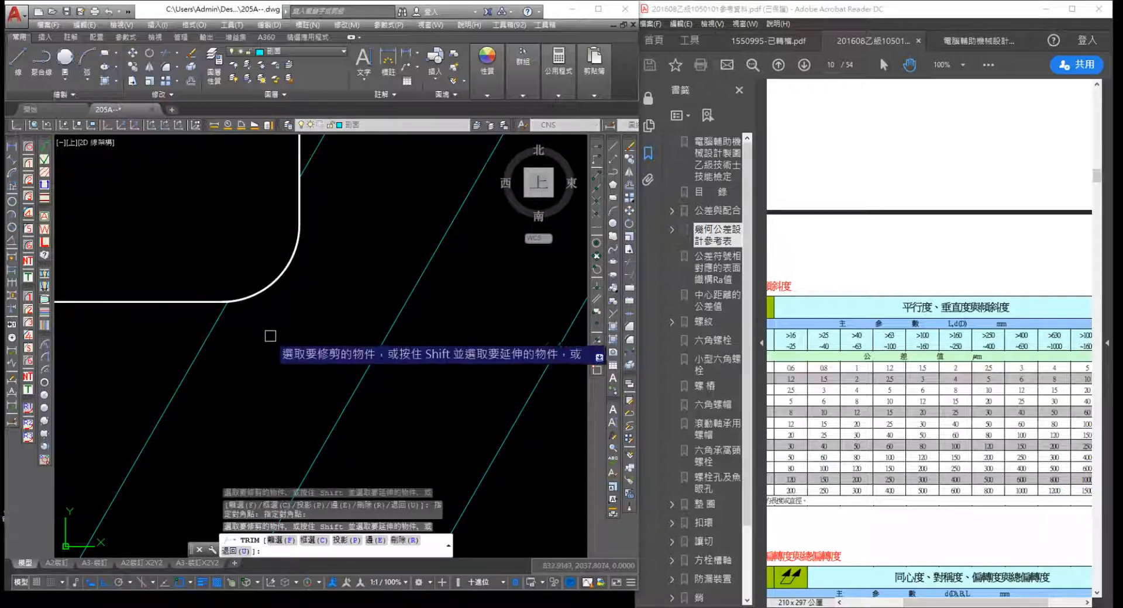
{"action": "scroll", "coordinate": [268, 330], "scroll_direction": "down", "scroll_amount": 2}
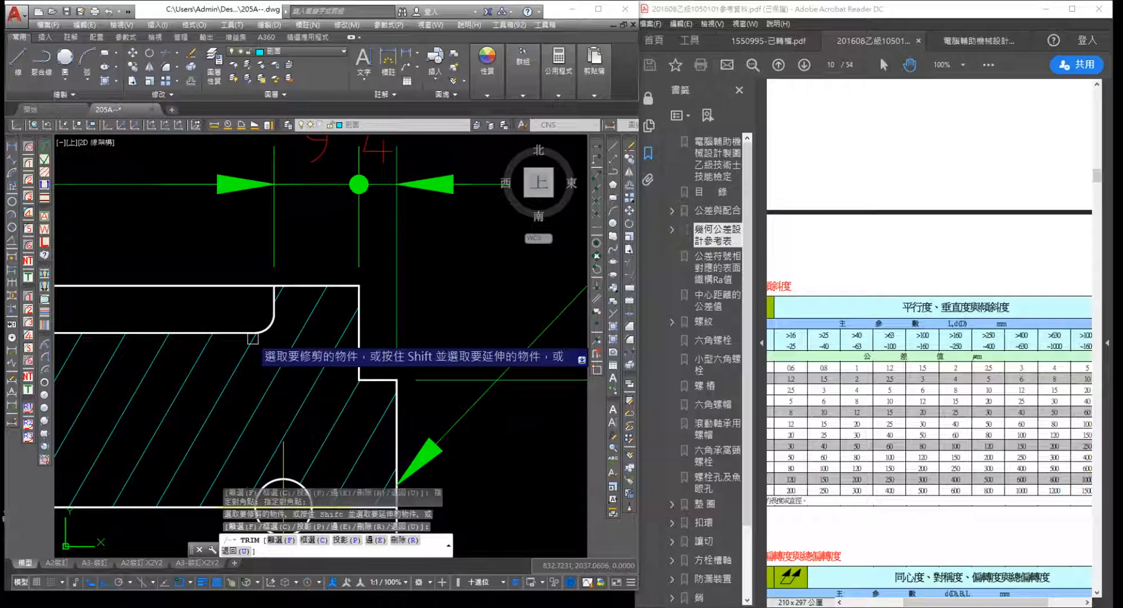
Trim the sharp corner lines outside the fillet at the left end of the front view's upper recess
{"action": "scroll", "coordinate": [253, 339], "scroll_direction": "down", "scroll_amount": 2}
{"action": "middle_click_drag", "start_coordinate": [152, 341], "coordinate": [472, 417]}
{"action": "middle_click_drag", "start_coordinate": [66, 447], "coordinate": [477, 377]}
{"action": "scroll", "coordinate": [475, 378], "scroll_direction": "down", "scroll_amount": 4}
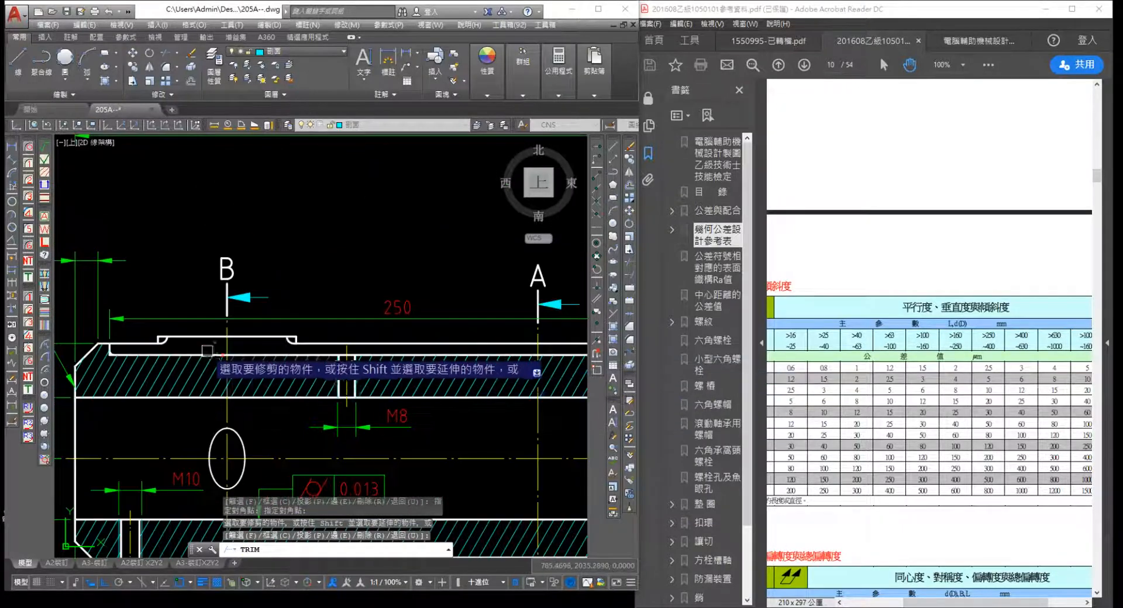
{"action": "middle_click_drag", "start_coordinate": [148, 350], "coordinate": [350, 345]}
{"action": "scroll", "coordinate": [339, 339], "scroll_direction": "up", "scroll_amount": 4}
{"action": "scroll", "coordinate": [310, 344], "scroll_direction": "up", "scroll_amount": 4}
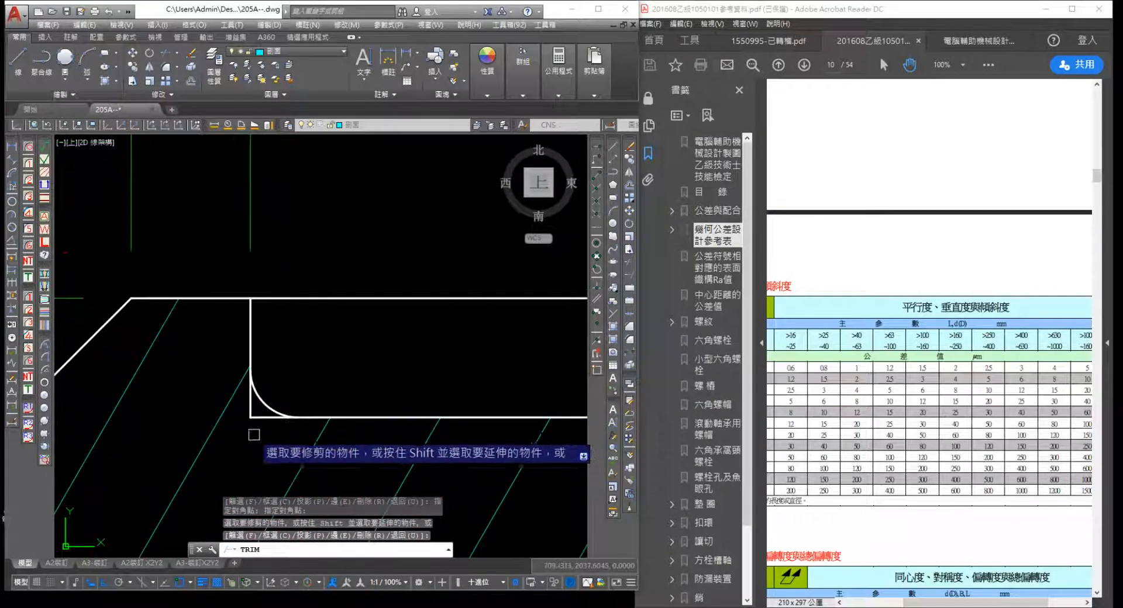
{"action": "left_click", "coordinate": [249, 416]}
{"action": "left_click", "coordinate": [255, 423]}
{"action": "left_click", "coordinate": [258, 426]}
{"action": "left_click", "coordinate": [248, 414]}
{"action": "scroll", "coordinate": [201, 428], "scroll_direction": "down", "scroll_amount": 2}
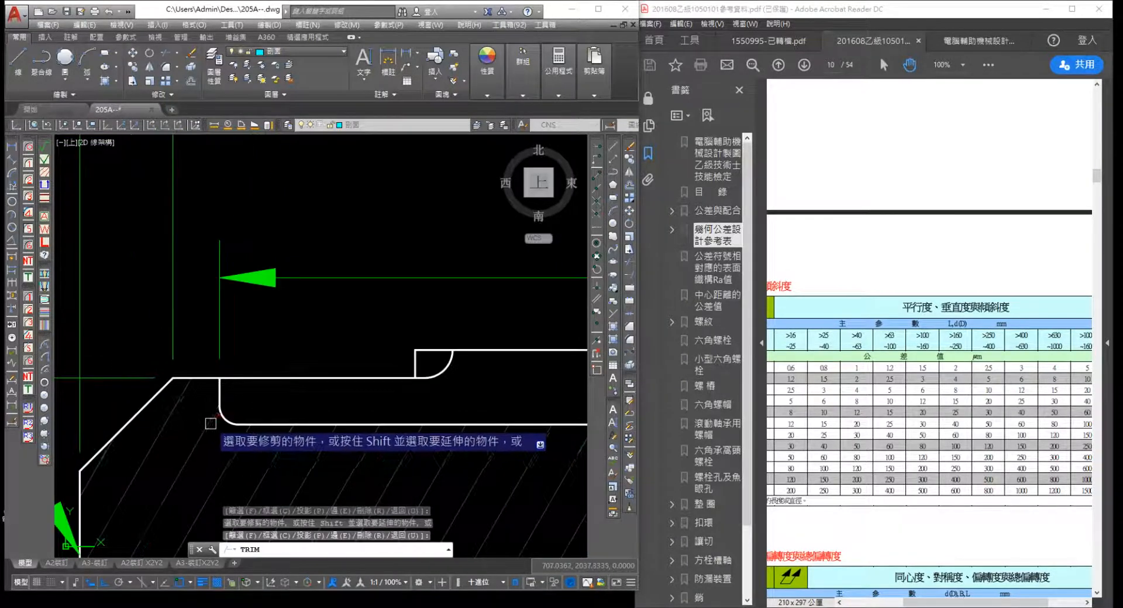
Trim the corner lines outside the large arc between the 45° slope and the vertical left edge of the front view
{"action": "middle_click_drag", "start_coordinate": [205, 433], "coordinate": [483, 228]}
{"action": "scroll", "coordinate": [394, 306], "scroll_direction": "up", "scroll_amount": 2}
{"action": "scroll", "coordinate": [344, 417], "scroll_direction": "down", "scroll_amount": 3}
{"action": "middle_click_drag", "start_coordinate": [348, 418], "coordinate": [344, 263]}
{"action": "scroll", "coordinate": [310, 316], "scroll_direction": "down", "scroll_amount": 3}
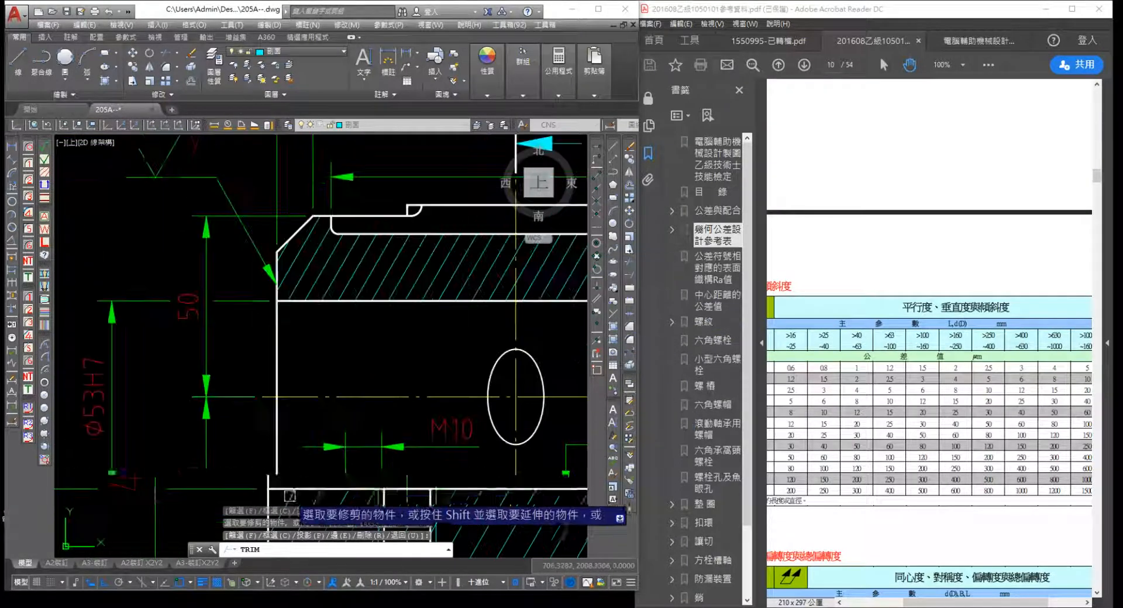
{"action": "middle_click_drag", "start_coordinate": [299, 497], "coordinate": [316, 195]}
{"action": "middle_click_drag", "start_coordinate": [488, 387], "coordinate": [370, 359]}
{"action": "scroll", "coordinate": [406, 405], "scroll_direction": "up", "scroll_amount": 4}
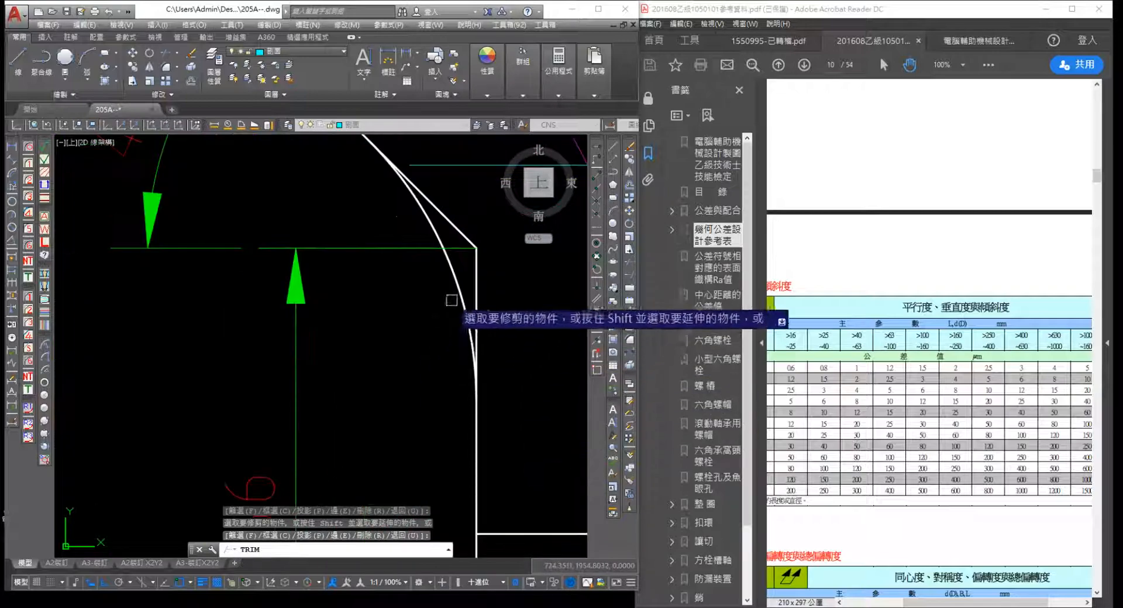
{"action": "middle_click_drag", "start_coordinate": [442, 320], "coordinate": [461, 239]}
{"action": "left_click", "coordinate": [412, 313]}
{"action": "left_click", "coordinate": [399, 326]}
{"action": "left_click", "coordinate": [388, 271]}
{"action": "key", "text": "Escape"}
Add a radius dimension to the large arc joining the 45° slope and the vertical left edge of the front view
{"action": "scroll", "coordinate": [346, 327], "scroll_direction": "down", "scroll_amount": 2}
{"action": "scroll", "coordinate": [460, 238], "scroll_direction": "down", "scroll_amount": 2}
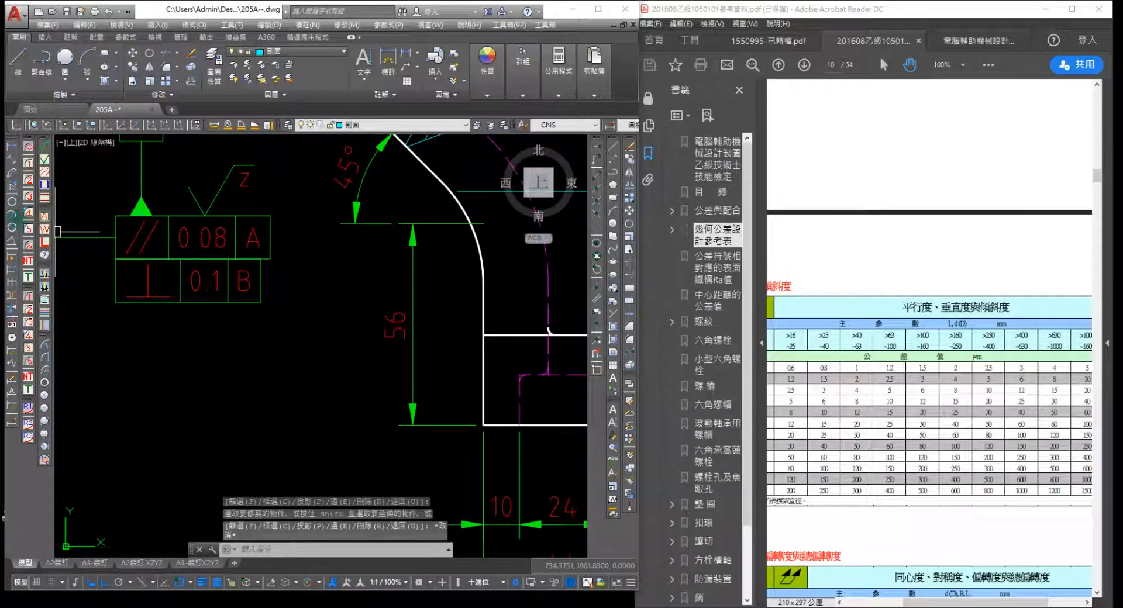
{"action": "left_click", "coordinate": [12, 202]}
{"action": "left_click", "coordinate": [465, 212]}
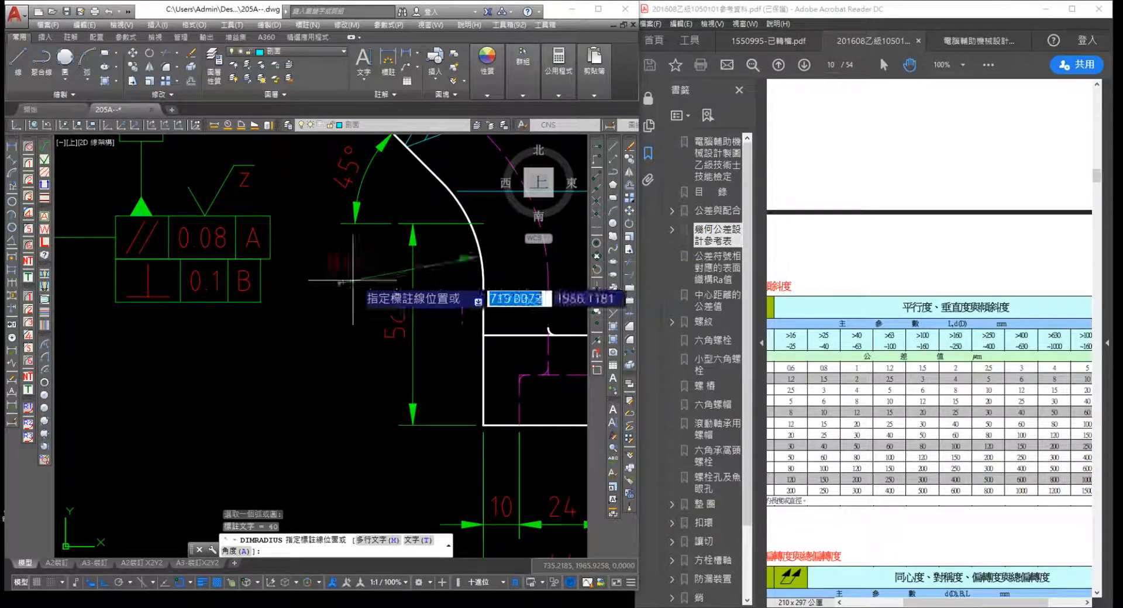
{"action": "key", "text": "Escape"}
{"action": "key", "text": "space"}
{"action": "left_click", "coordinate": [475, 237]}
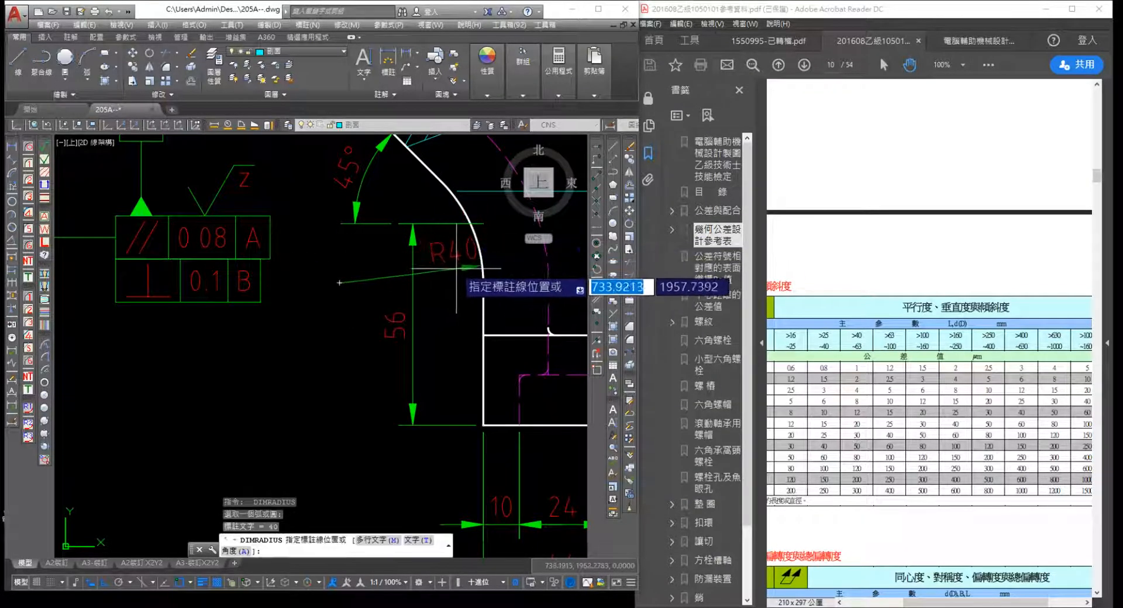
{"action": "key", "text": "Escape"}
{"action": "scroll", "coordinate": [462, 304], "scroll_direction": "down", "scroll_amount": 4}
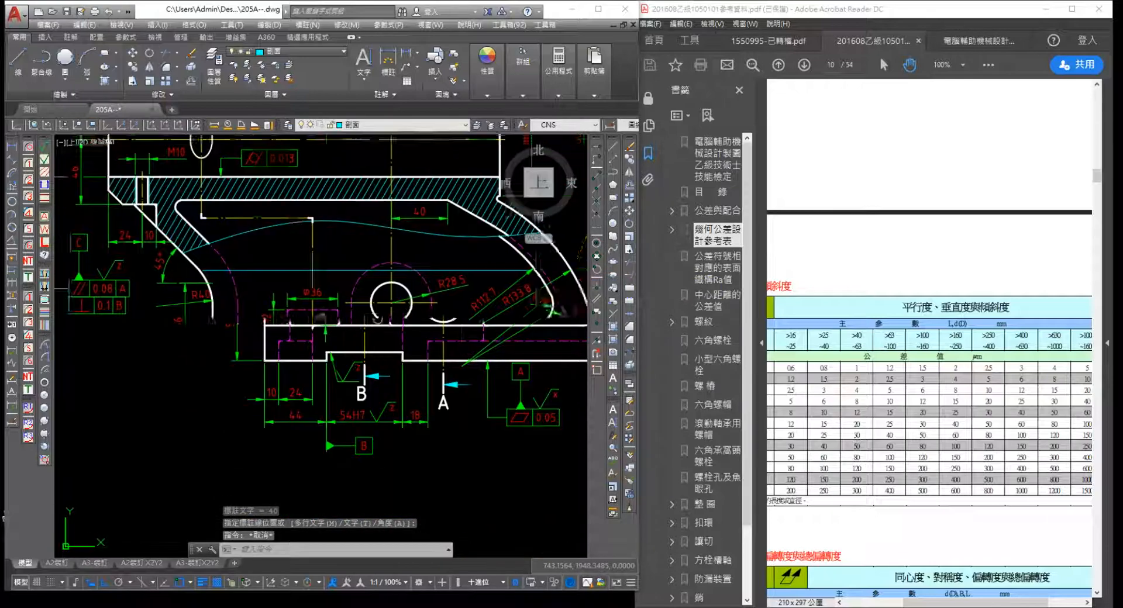
Hatch the cut areas above and left of the bore in section A-A with user-defined lines at 45° and spacing 2
{"action": "middle_click_drag", "start_coordinate": [343, 340], "coordinate": [248, 370]}
{"action": "middle_click_drag", "start_coordinate": [313, 304], "coordinate": [175, 393]}
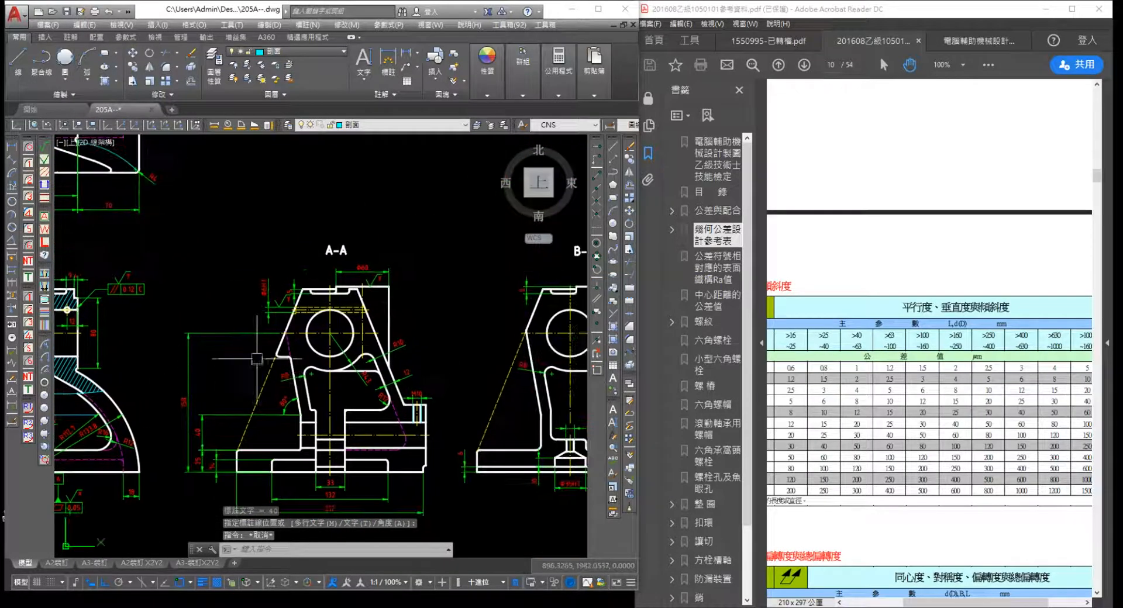
{"action": "type", "text": "h"}
{"action": "key", "text": "space"}
{"action": "type", "text": "t"}
{"action": "key", "text": "space"}
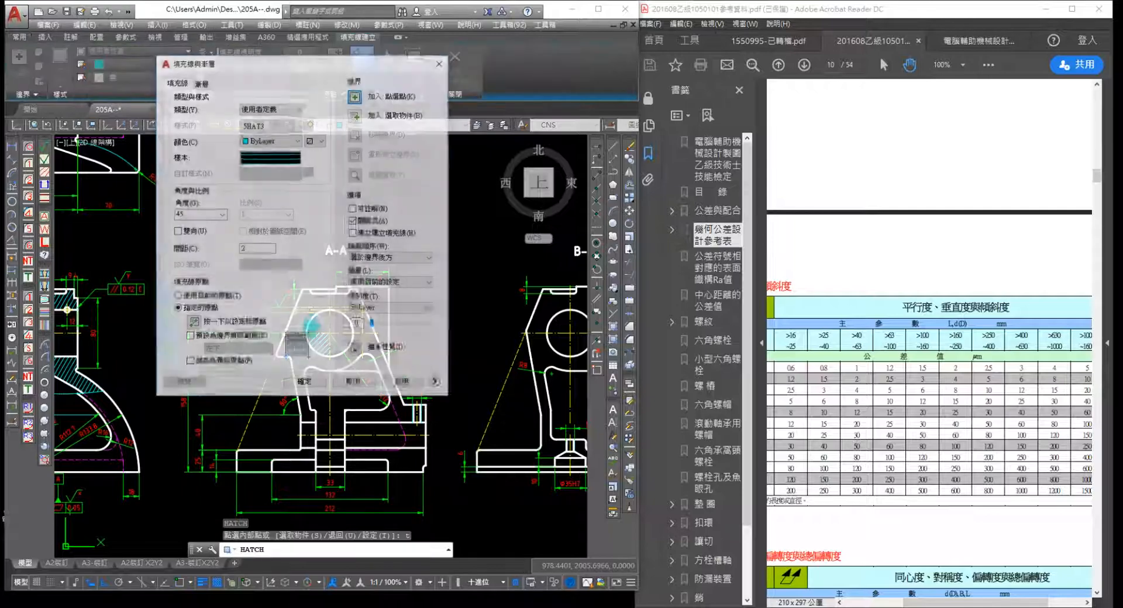
{"action": "key", "text": "space"}
{"action": "scroll", "coordinate": [309, 326], "scroll_direction": "up", "scroll_amount": 4}
{"action": "scroll", "coordinate": [304, 260], "scroll_direction": "up", "scroll_amount": 2}
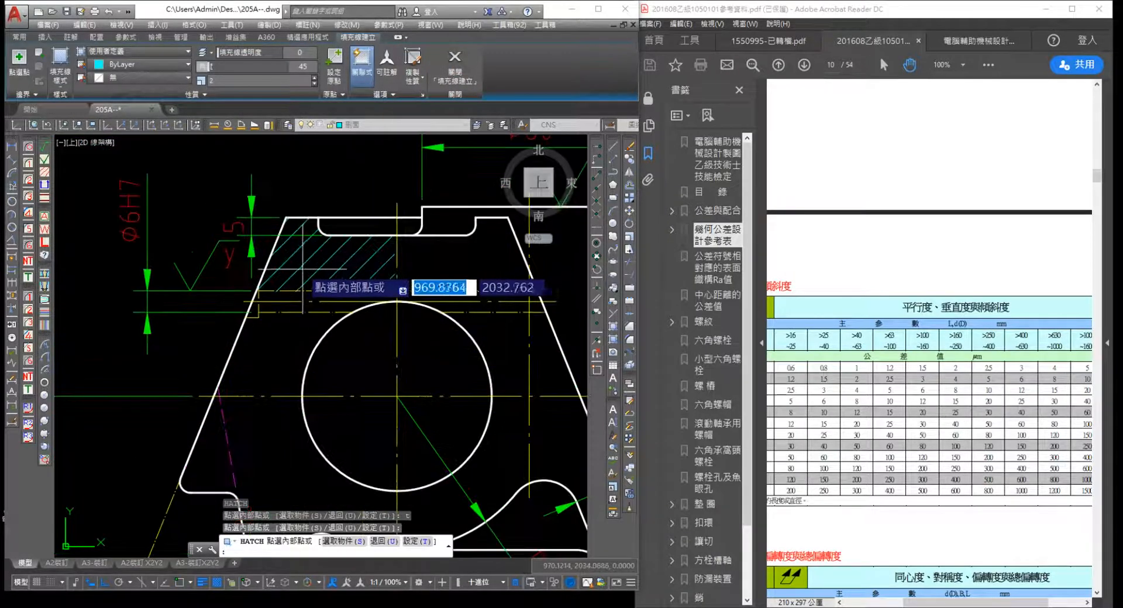
{"action": "left_click", "coordinate": [303, 268]}
{"action": "left_click", "coordinate": [291, 296]}
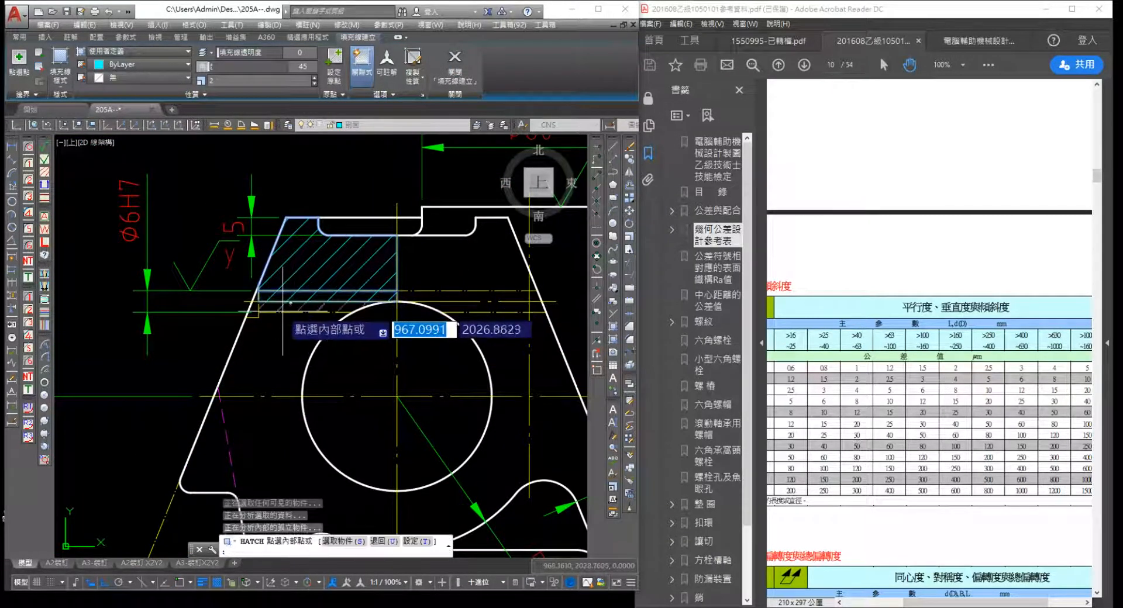
{"action": "left_click", "coordinate": [225, 370]}
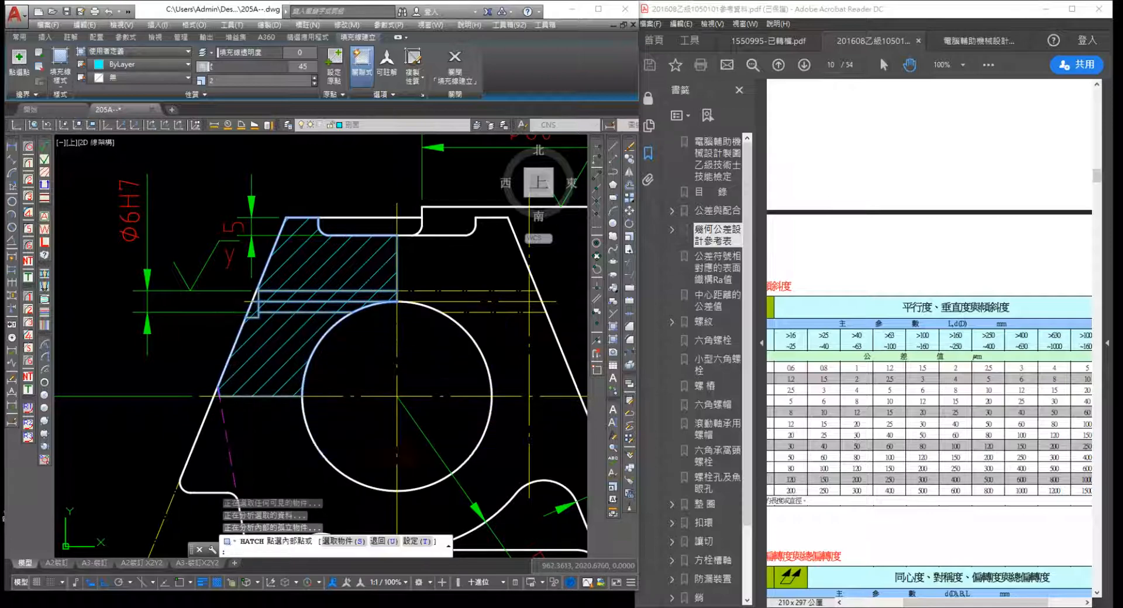
Add the areas below and right of the bore in section A-A, including the cross-hole strips, to the hatch
{"action": "middle_click_drag", "start_coordinate": [327, 461], "coordinate": [255, 299]}
{"action": "left_click", "coordinate": [340, 356]}
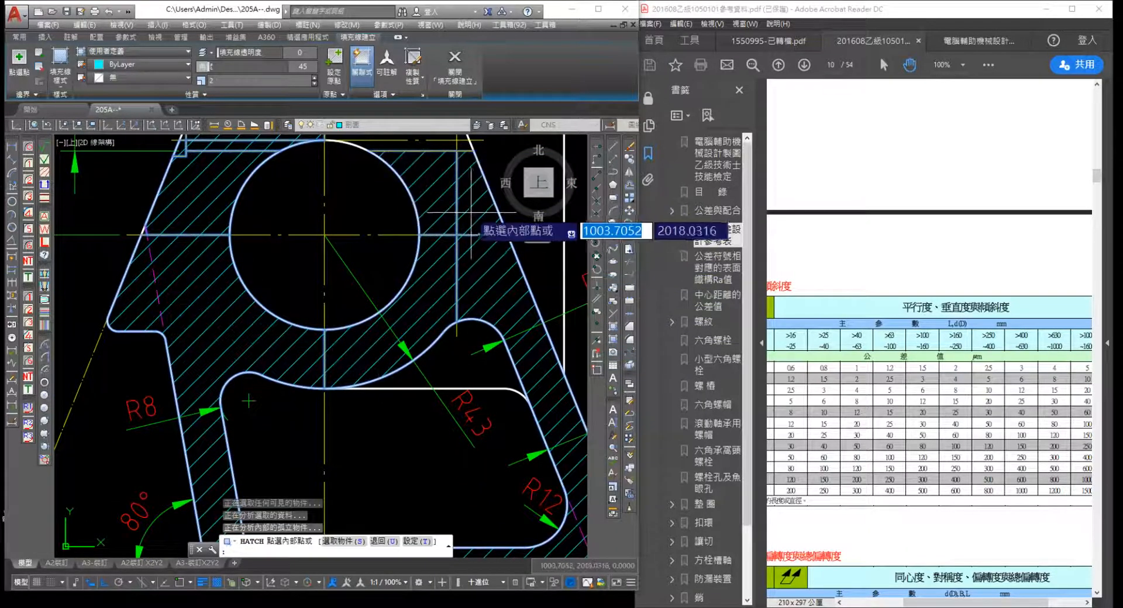
{"action": "middle_click_drag", "start_coordinate": [438, 221], "coordinate": [431, 369]}
{"action": "left_click", "coordinate": [406, 266]}
{"action": "scroll", "coordinate": [407, 287], "scroll_direction": "up", "scroll_amount": 4}
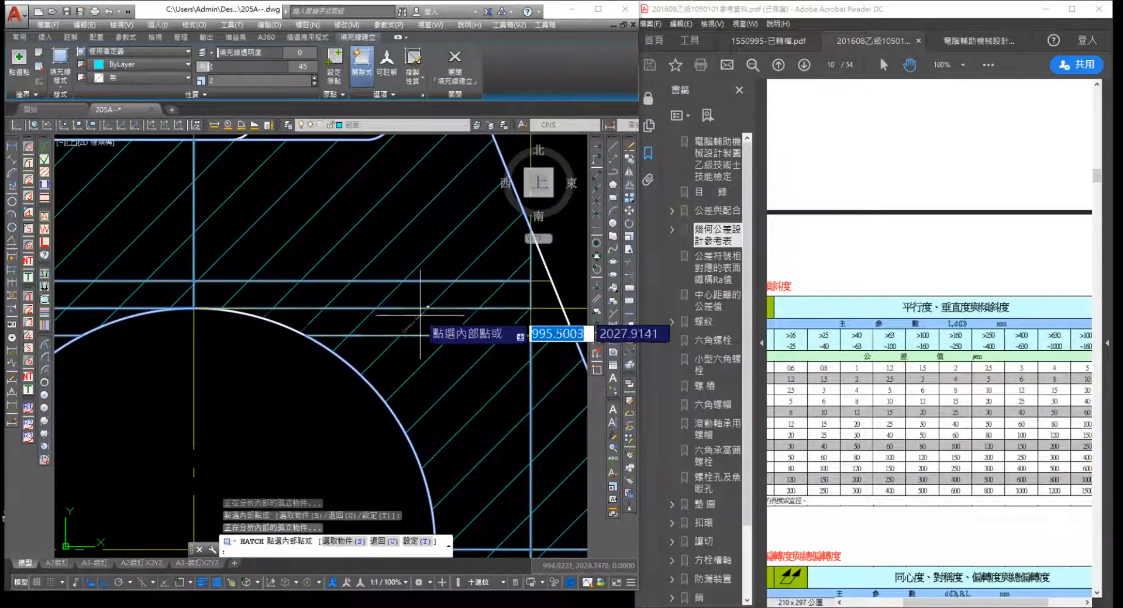
{"action": "left_click", "coordinate": [422, 316]}
{"action": "middle_click_drag", "start_coordinate": [522, 309], "coordinate": [389, 318]}
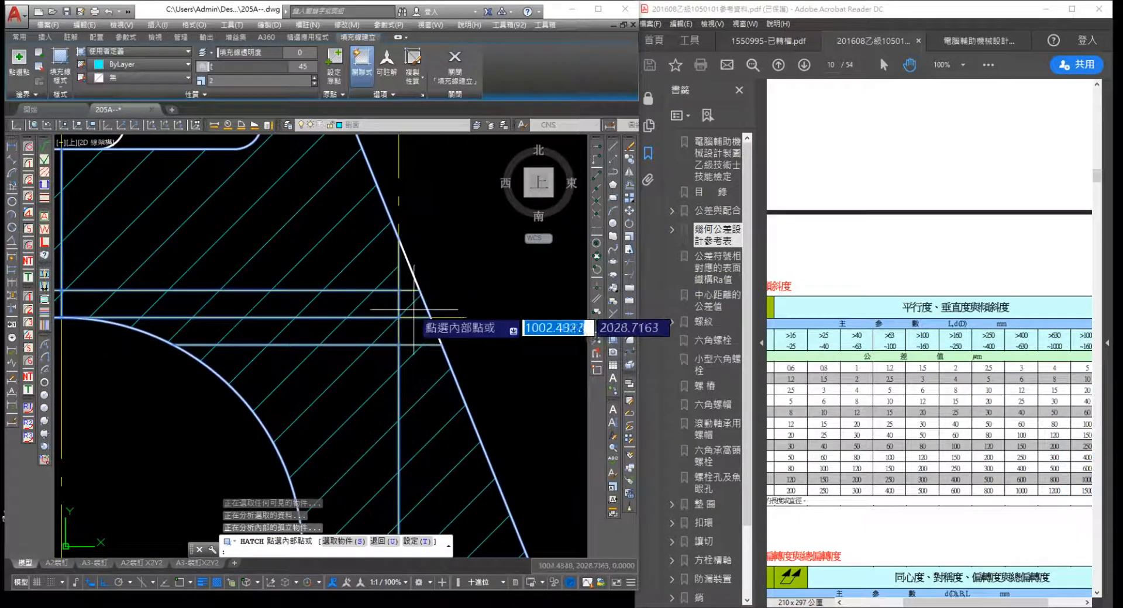
{"action": "scroll", "coordinate": [412, 453], "scroll_direction": "down", "scroll_amount": 6}
Hatch both sides of the base below the horizontal bore in section A-A and finish the hatch
{"action": "middle_click_drag", "start_coordinate": [420, 524], "coordinate": [385, 341]}
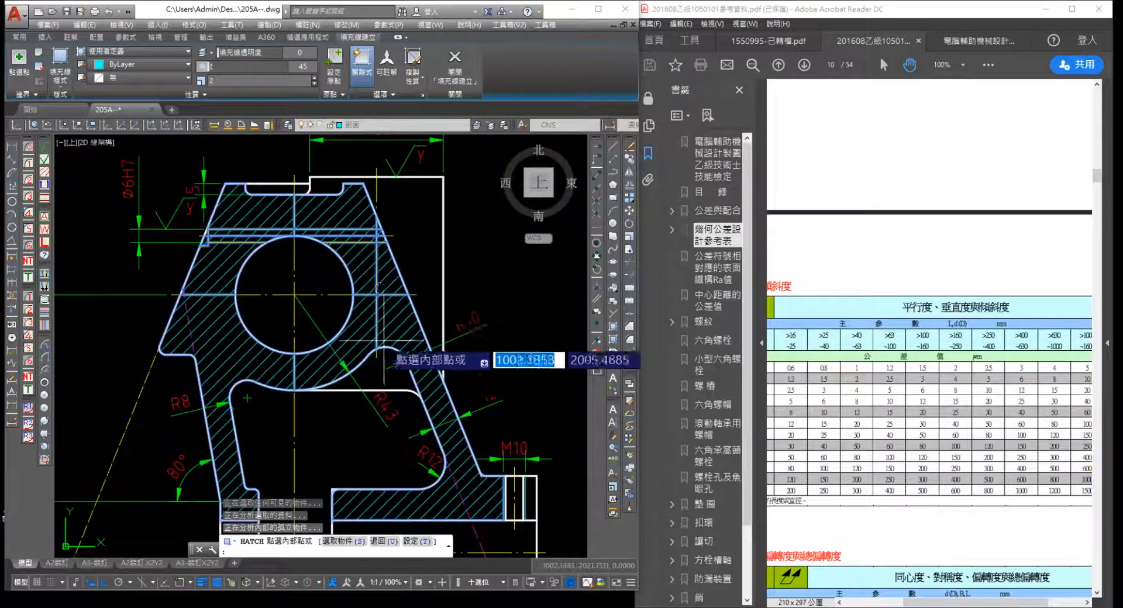
{"action": "middle_click_drag", "start_coordinate": [380, 283], "coordinate": [362, 139]}
{"action": "middle_click_drag", "start_coordinate": [364, 251], "coordinate": [362, 168]}
{"action": "left_click", "coordinate": [404, 334]}
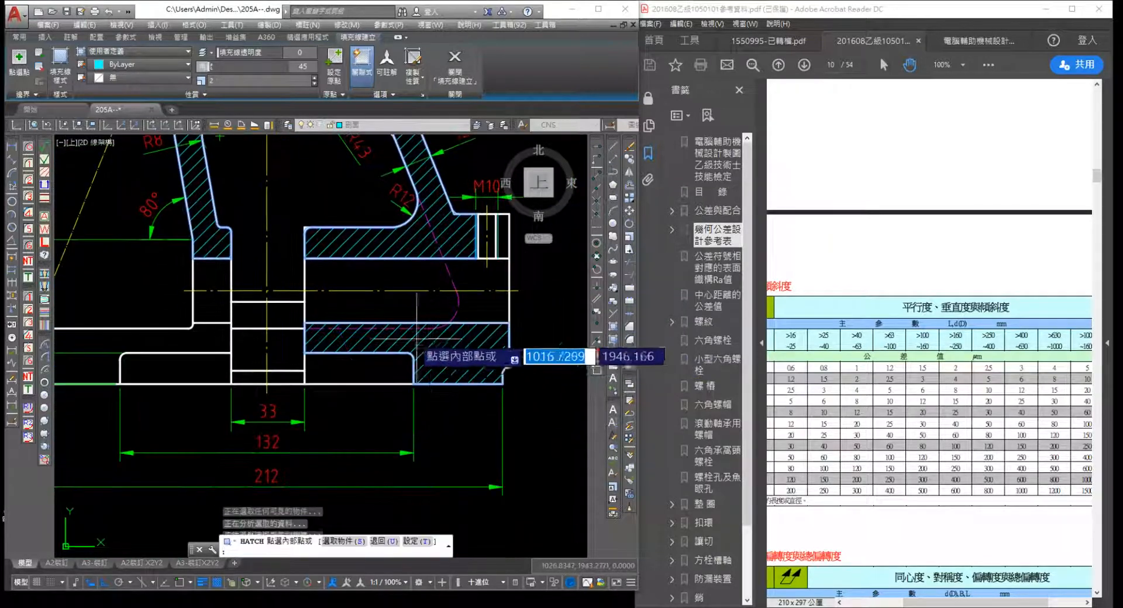
{"action": "scroll", "coordinate": [404, 334], "scroll_direction": "up", "scroll_amount": 4}
{"action": "middle_click_drag", "start_coordinate": [352, 347], "coordinate": [443, 293]}
{"action": "scroll", "coordinate": [443, 293], "scroll_direction": "down", "scroll_amount": 4}
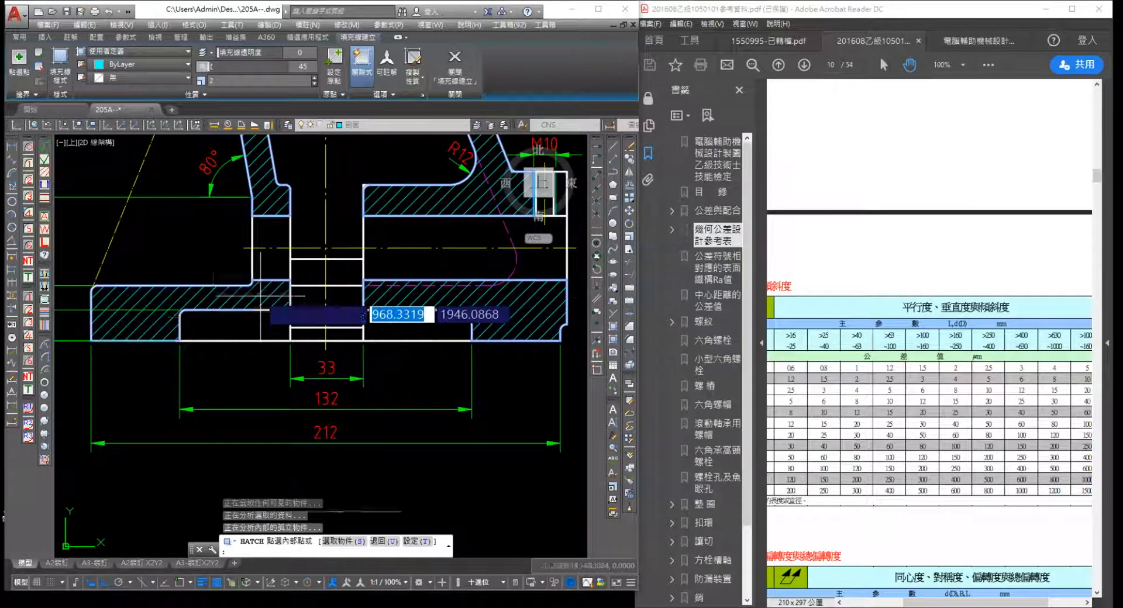
{"action": "scroll", "coordinate": [230, 333], "scroll_direction": "down", "scroll_amount": 6}
{"action": "key", "text": "Return"}
Hatch the left wall and base of section B-B, including the thread strips of the M10 hole
{"action": "scroll", "coordinate": [354, 319], "scroll_direction": "up", "scroll_amount": 2}
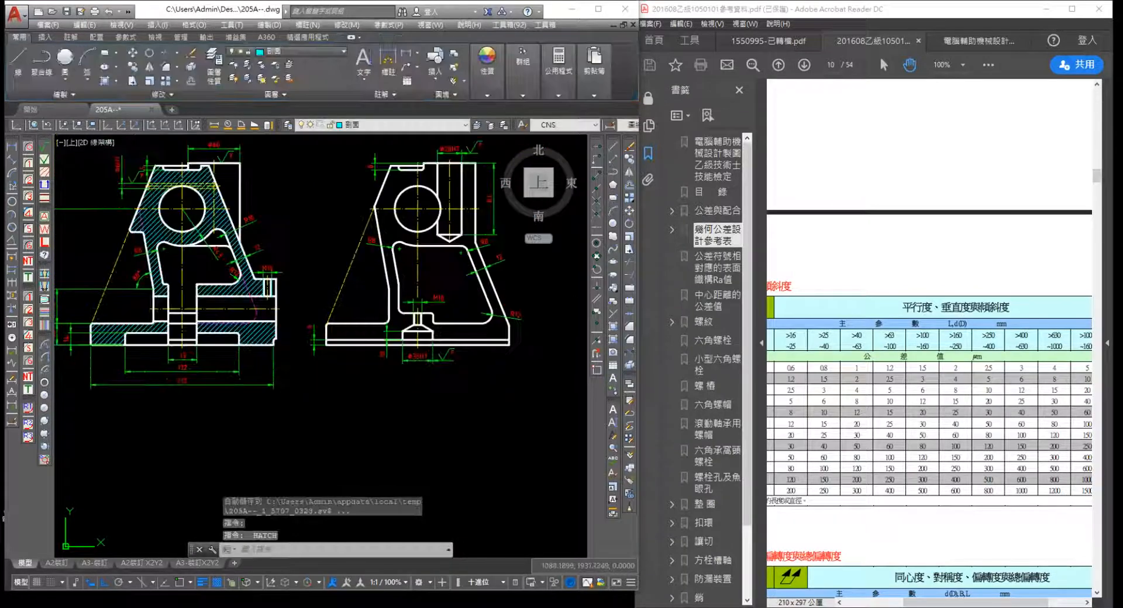
{"action": "key", "text": "Return"}
{"action": "scroll", "coordinate": [371, 322], "scroll_direction": "up", "scroll_amount": 4}
{"action": "left_click", "coordinate": [354, 347]}
{"action": "scroll", "coordinate": [462, 344], "scroll_direction": "up", "scroll_amount": 5}
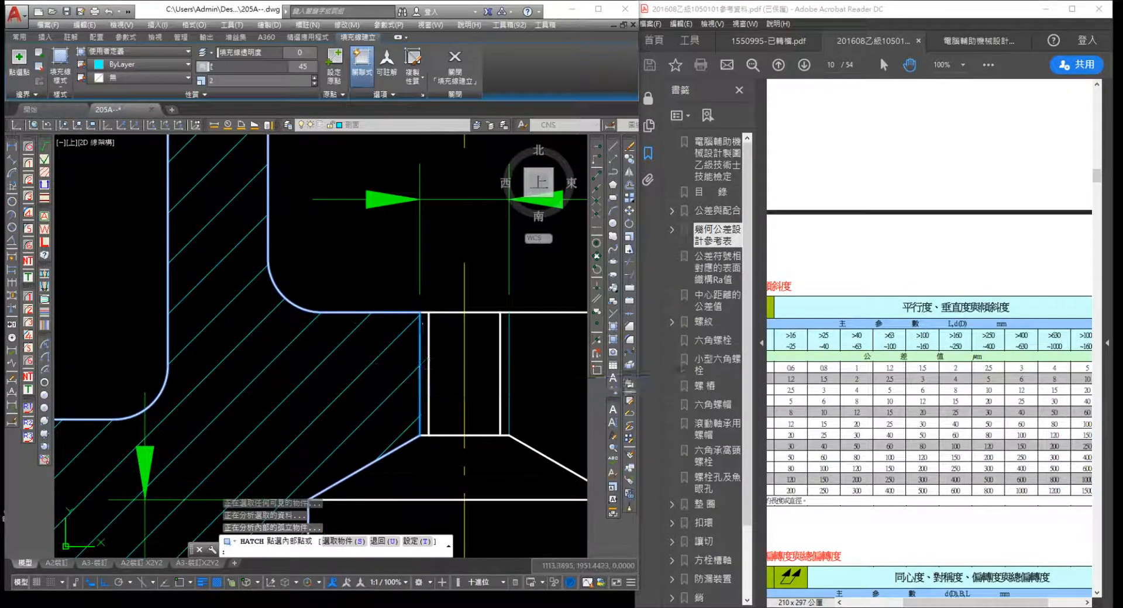
{"action": "left_click", "coordinate": [504, 377]}
{"action": "left_click", "coordinate": [657, 330]}
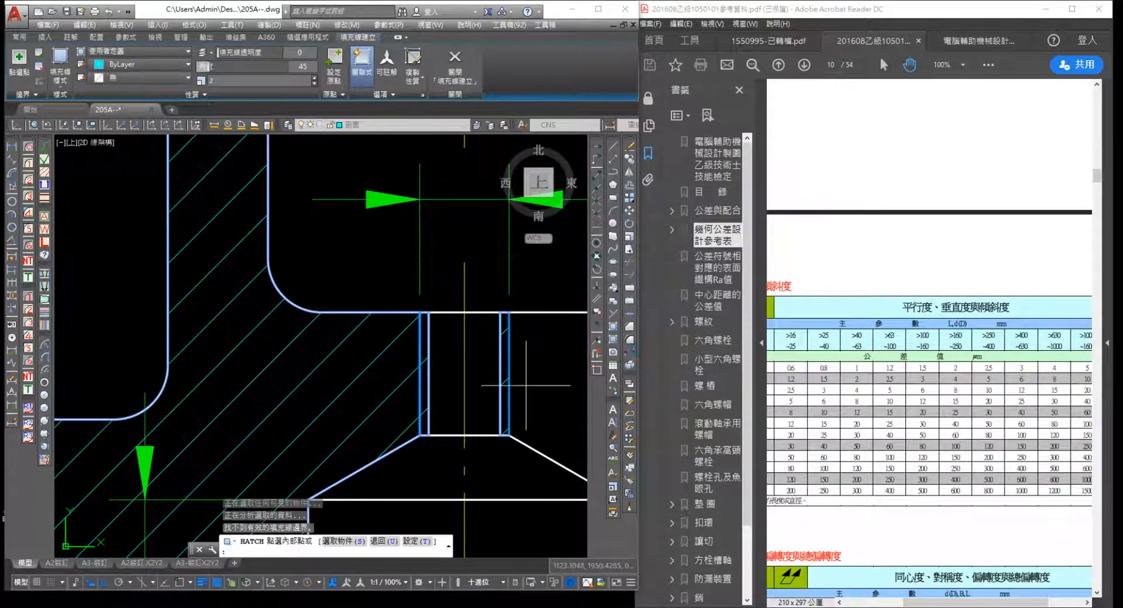
{"action": "left_click", "coordinate": [373, 607]}
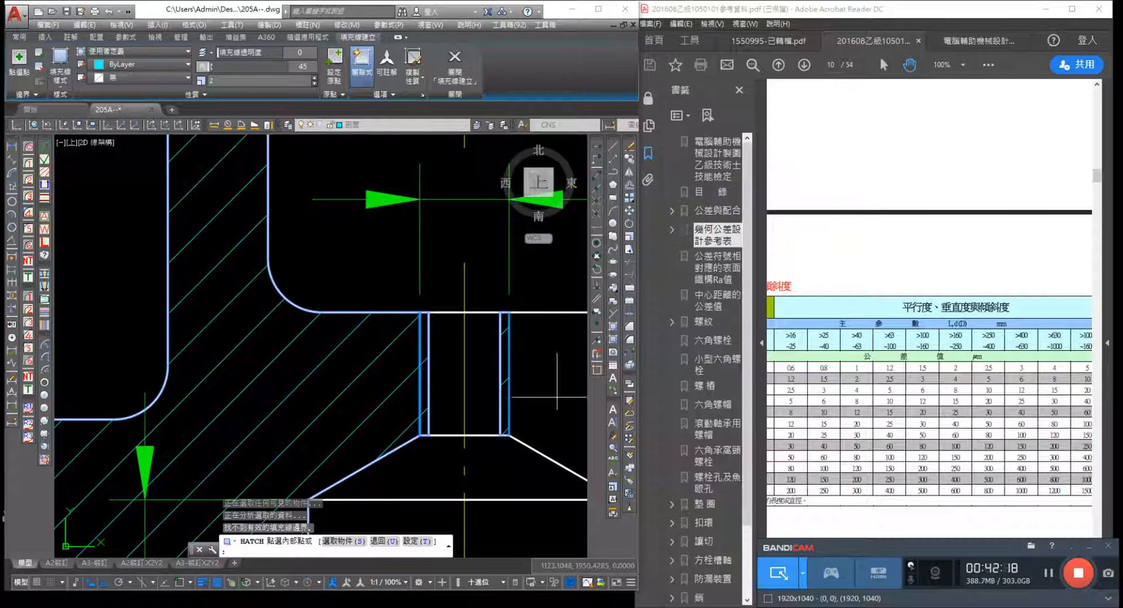
Hatch the remaining right wall, base and upper cut areas of section B-B and finish the hatch
{"action": "middle_click_drag", "start_coordinate": [547, 398], "coordinate": [372, 387]}
{"action": "left_click", "coordinate": [364, 384]}
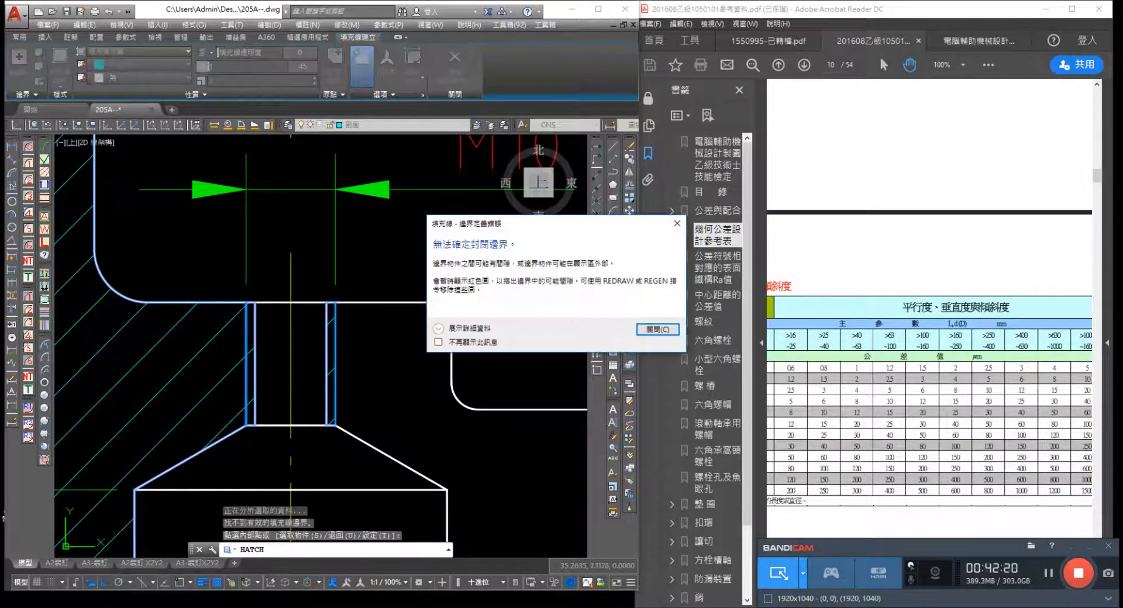
{"action": "left_click", "coordinate": [658, 329]}
{"action": "scroll", "coordinate": [387, 388], "scroll_direction": "down", "scroll_amount": 2}
{"action": "scroll", "coordinate": [386, 388], "scroll_direction": "down", "scroll_amount": 5}
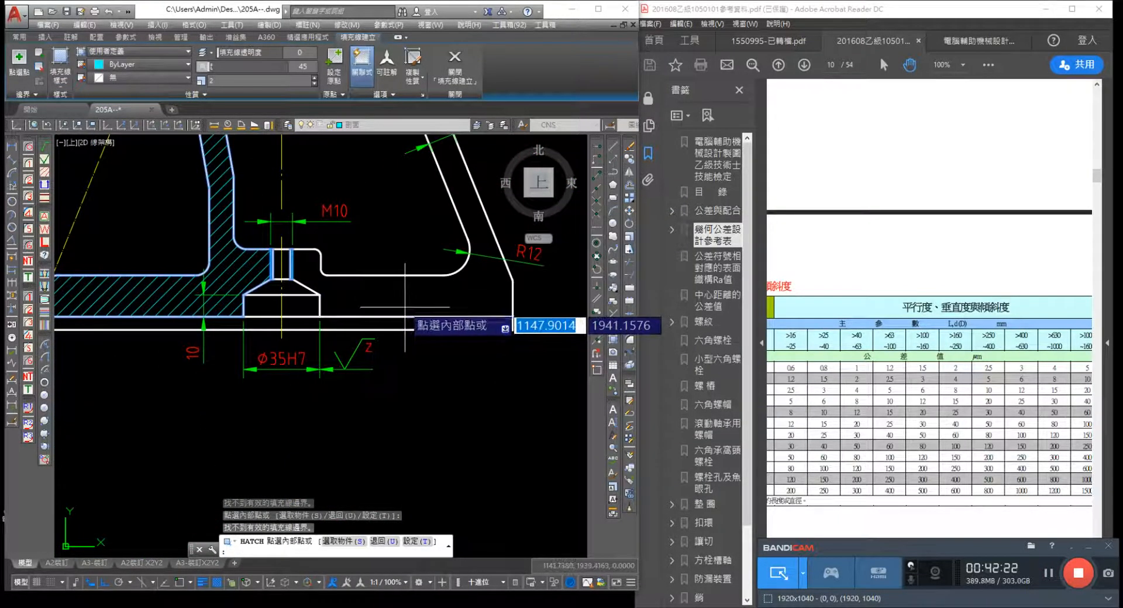
{"action": "scroll", "coordinate": [404, 301], "scroll_direction": "down", "scroll_amount": 3}
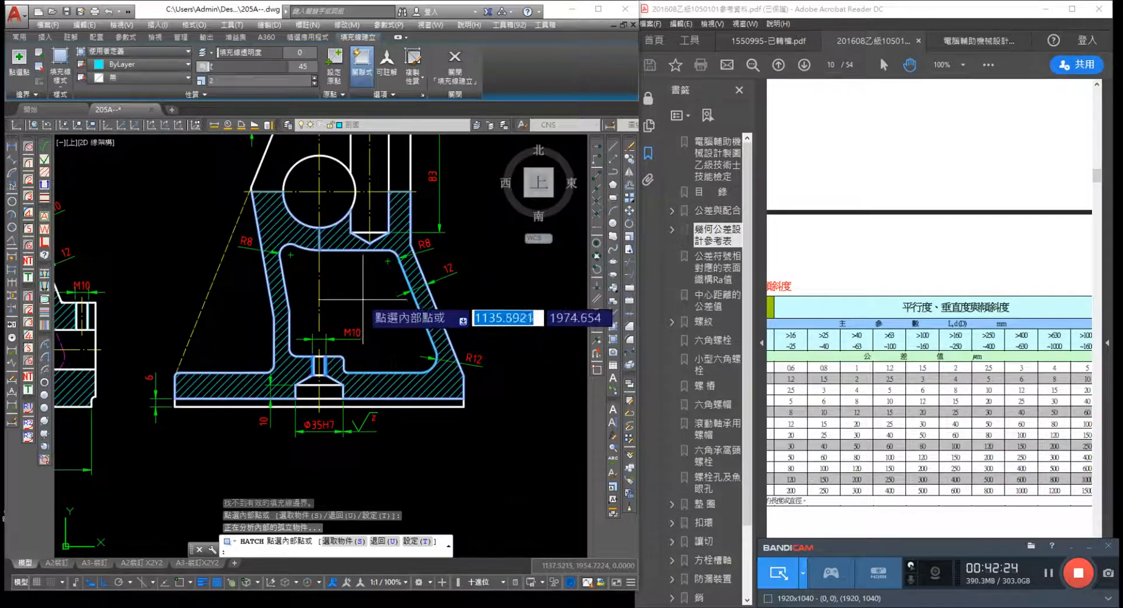
{"action": "mouse_move", "coordinate": [386, 237]}
{"action": "middle_mouse_down"}
{"action": "mouse_move", "coordinate": [405, 295]}
{"action": "mouse_move", "coordinate": [396, 270]}
{"action": "middle_mouse_up"}
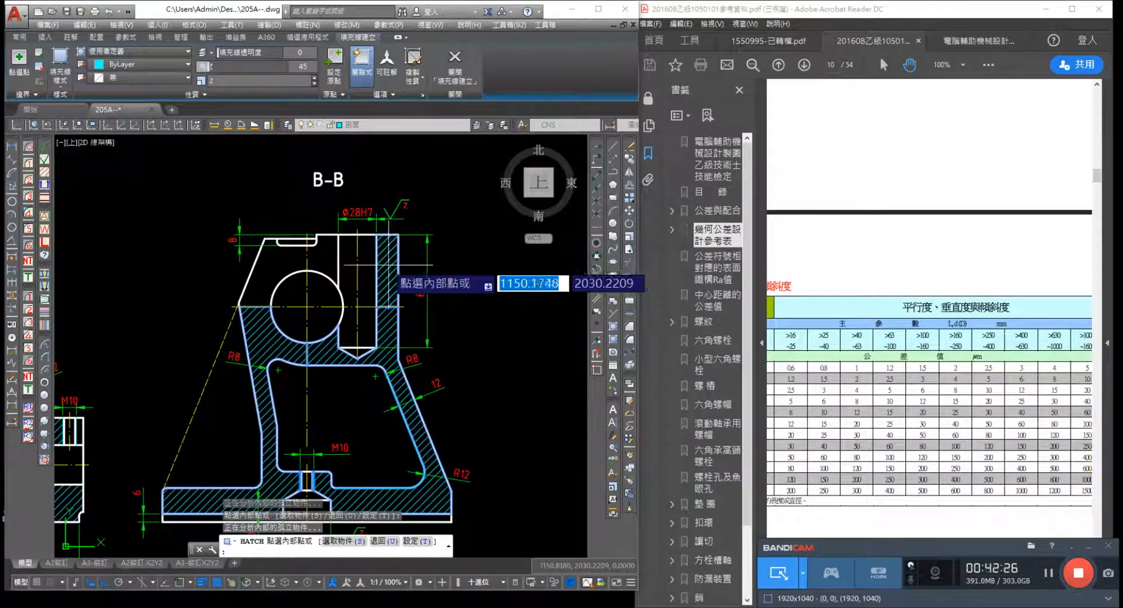
{"action": "left_click", "coordinate": [266, 265]}
{"action": "key", "text": "Escape"}
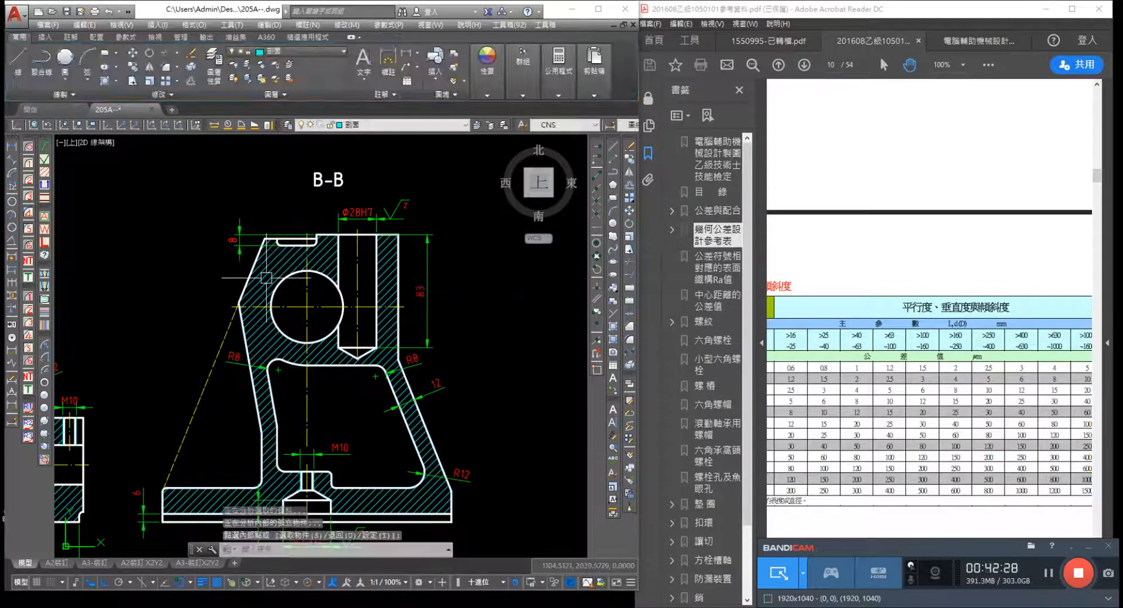
Trim the sharp corner lines outside the R8 fillet at the lower-left corner of the top view
{"action": "scroll", "coordinate": [322, 310], "scroll_direction": "down", "scroll_amount": 5}
{"action": "middle_click_drag", "start_coordinate": [274, 302], "coordinate": [412, 346]}
{"action": "scroll", "coordinate": [412, 347], "scroll_direction": "down", "scroll_amount": 2}
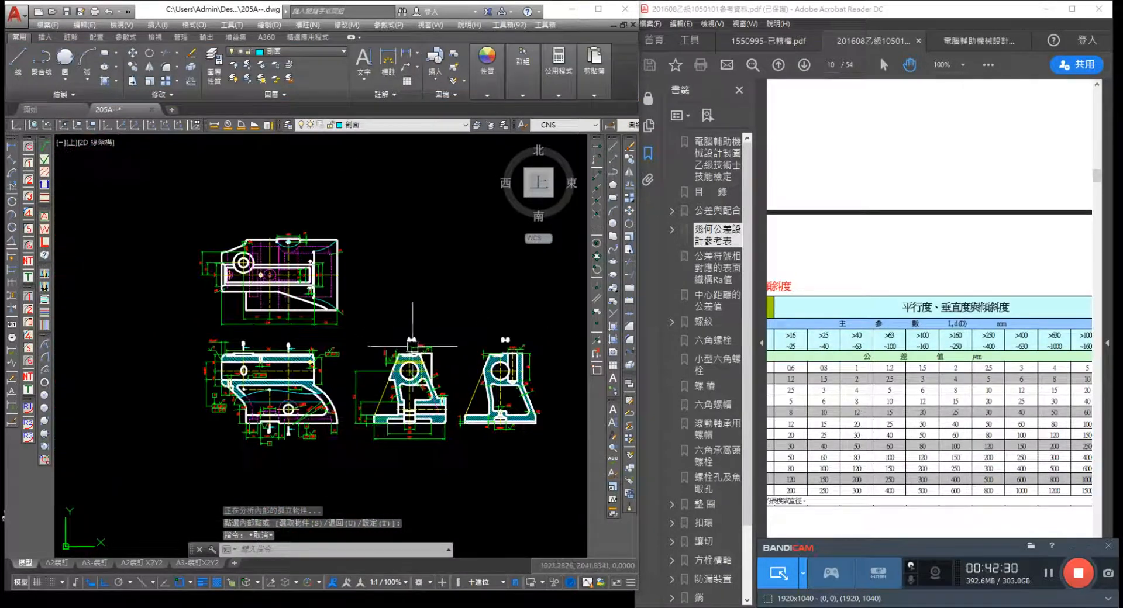
{"action": "scroll", "coordinate": [387, 427], "scroll_direction": "up", "scroll_amount": 2}
{"action": "scroll", "coordinate": [239, 347], "scroll_direction": "up", "scroll_amount": 8}
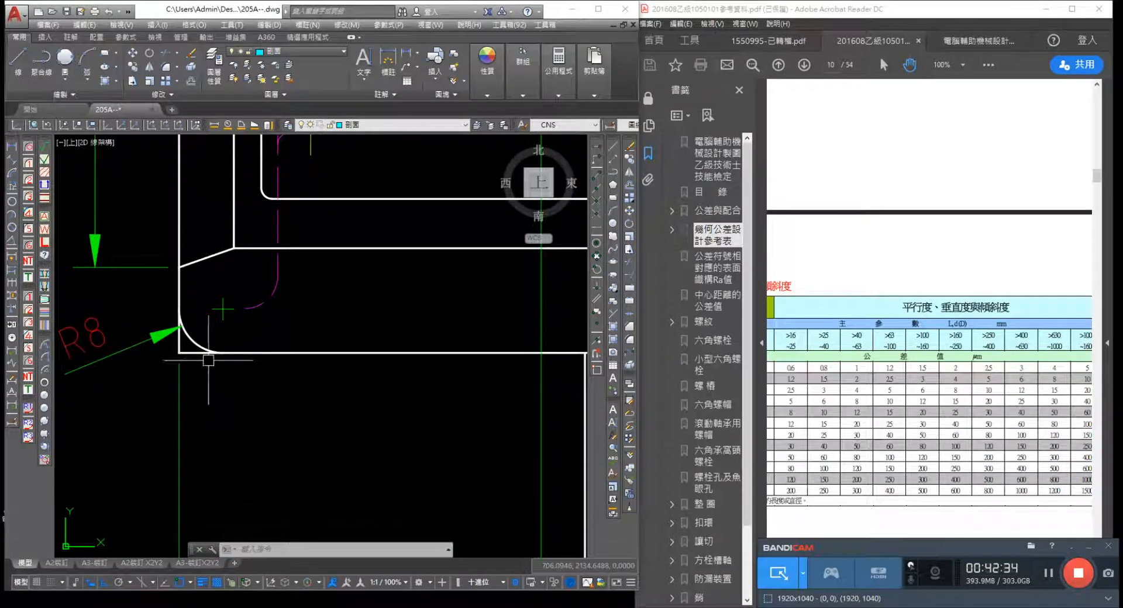
{"action": "key", "text": "Return"}
{"action": "scroll", "coordinate": [181, 352], "scroll_direction": "up", "scroll_amount": 6}
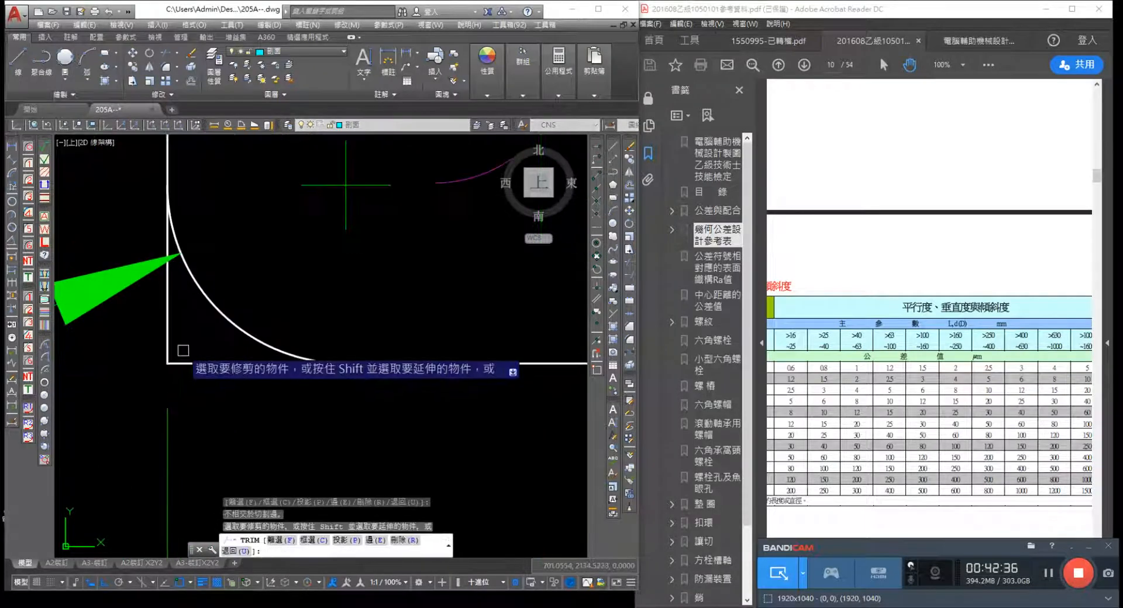
Trim the corner lines outside the lower-left fillet of the first hidden-line outline below the top view's lower edge
{"action": "scroll", "coordinate": [182, 362], "scroll_direction": "down", "scroll_amount": 6}
{"action": "middle_click_drag", "start_coordinate": [296, 409], "coordinate": [185, 357]}
{"action": "scroll", "coordinate": [185, 357], "scroll_direction": "down", "scroll_amount": 2}
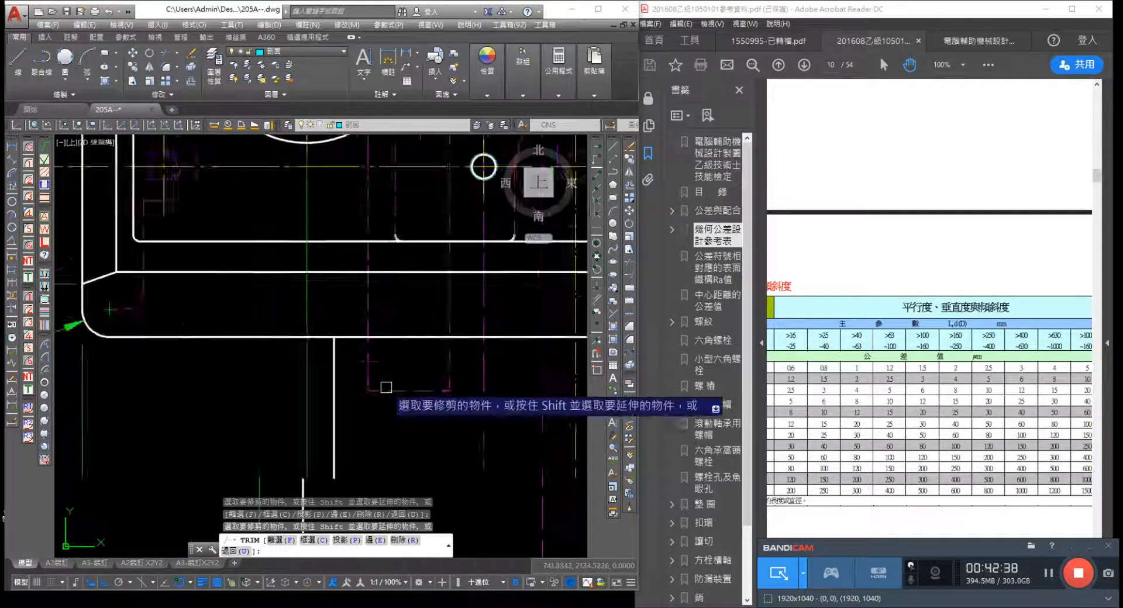
{"action": "scroll", "coordinate": [398, 451], "scroll_direction": "down", "scroll_amount": 2}
{"action": "middle_click_drag", "start_coordinate": [404, 456], "coordinate": [359, 372]}
{"action": "scroll", "coordinate": [315, 370], "scroll_direction": "up", "scroll_amount": 4}
{"action": "scroll", "coordinate": [323, 356], "scroll_direction": "up", "scroll_amount": 5}
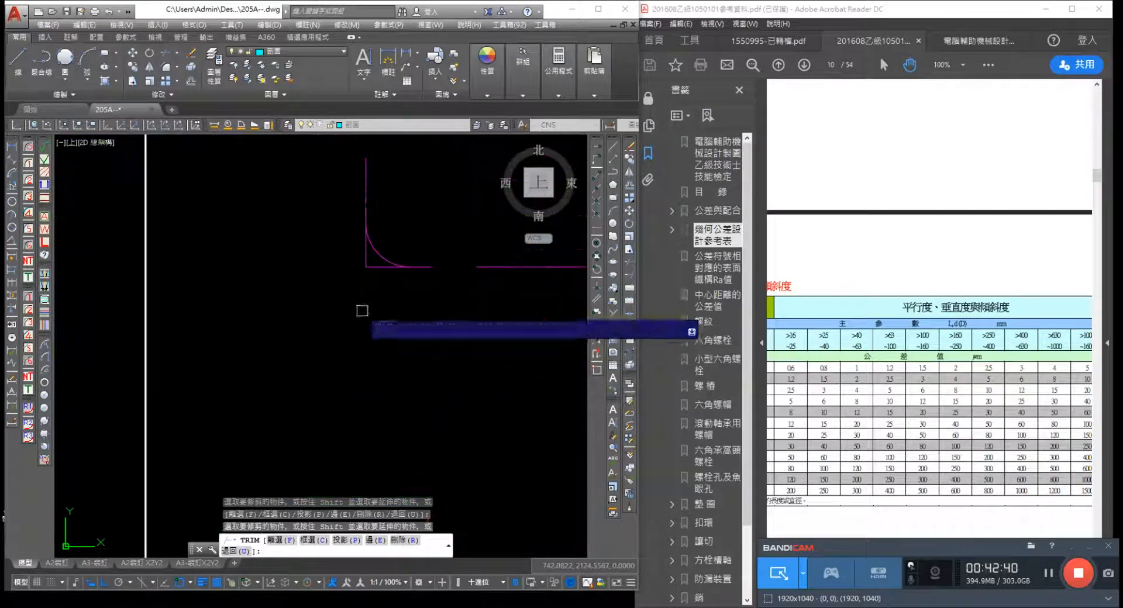
{"action": "left_click", "coordinate": [364, 266]}
{"action": "left_click", "coordinate": [355, 260]}
{"action": "left_click", "coordinate": [353, 258]}
{"action": "scroll", "coordinate": [179, 409], "scroll_direction": "down", "scroll_amount": 4}
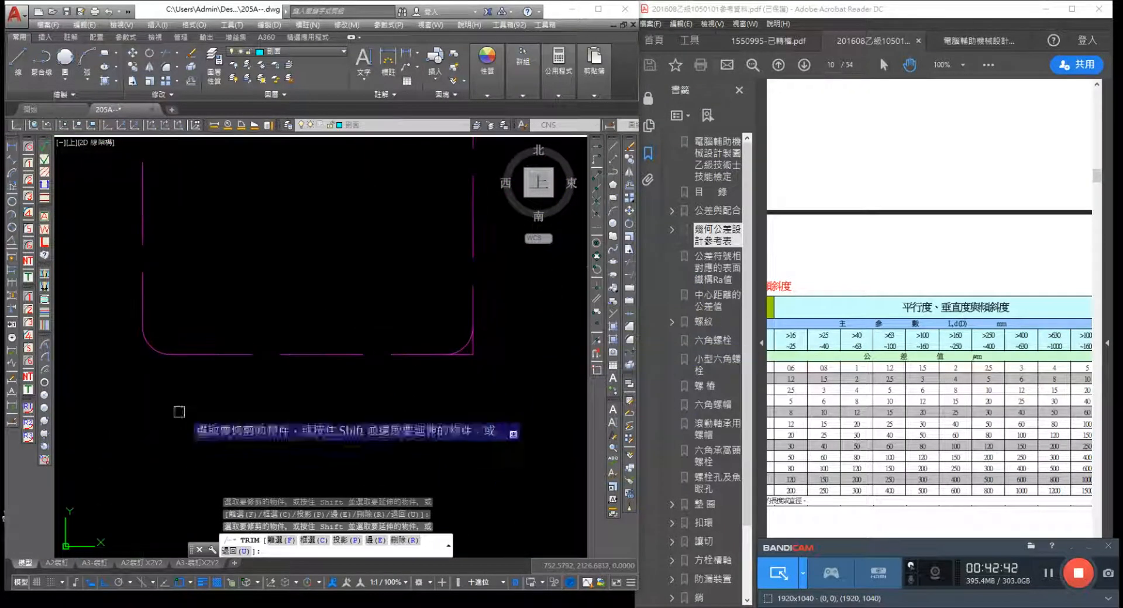
Trim the corner lines outside the lower-right fillet of that same hidden-line outline
{"action": "scroll", "coordinate": [459, 351], "scroll_direction": "up", "scroll_amount": 4}
{"action": "scroll", "coordinate": [508, 400], "scroll_direction": "up", "scroll_amount": 4}
{"action": "left_click", "coordinate": [524, 364]}
{"action": "left_click", "coordinate": [470, 404]}
{"action": "scroll", "coordinate": [491, 449], "scroll_direction": "down", "scroll_amount": 3}
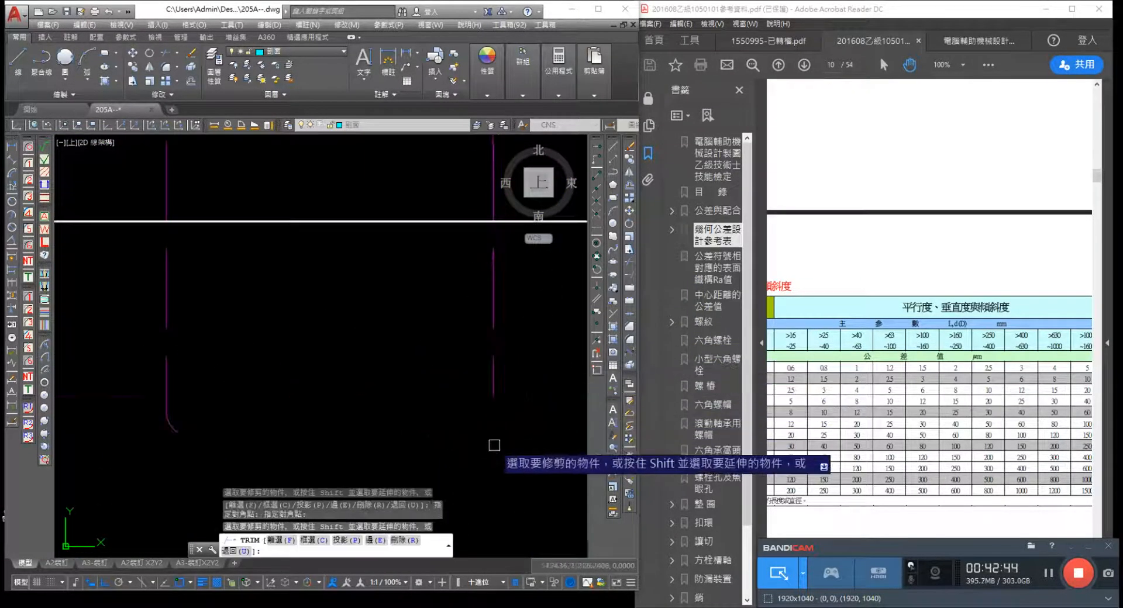
Trim the corner lines outside the lower-left fillet of the hidden-line outline beneath the top view's sloped edge
{"action": "middle_click_drag", "start_coordinate": [492, 424], "coordinate": [154, 340]}
{"action": "scroll", "coordinate": [315, 402], "scroll_direction": "down", "scroll_amount": 6}
{"action": "scroll", "coordinate": [364, 420], "scroll_direction": "up", "scroll_amount": 8}
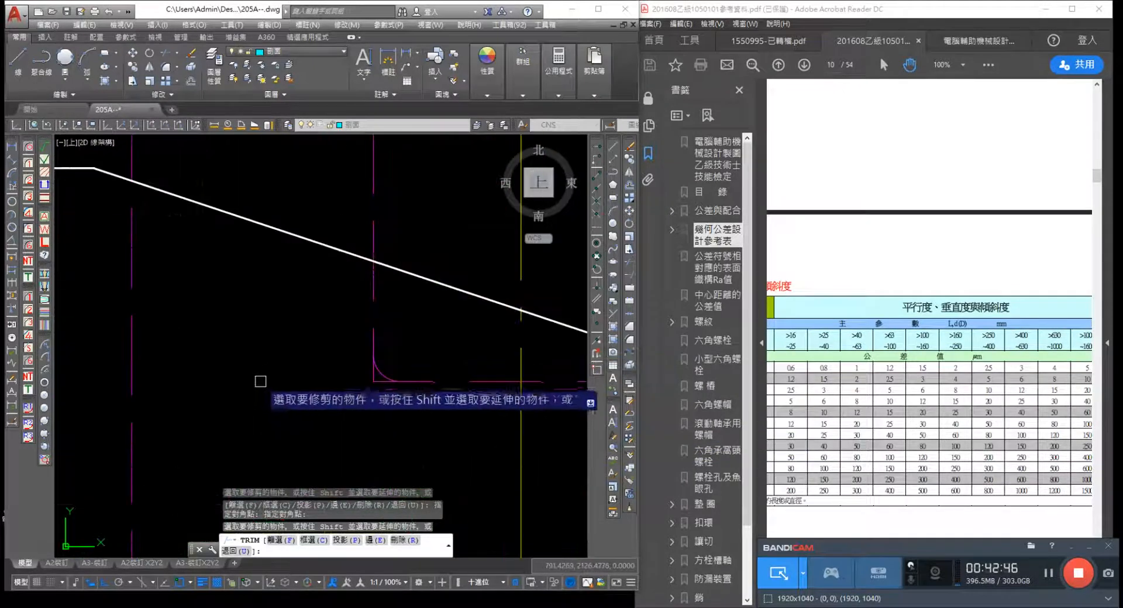
{"action": "left_click", "coordinate": [390, 343]}
{"action": "left_click", "coordinate": [376, 354]}
Trim the corner lines outside the fillet at the right end of the hidden-line outline crossing the top view's sloped edge
{"action": "scroll", "coordinate": [451, 451], "scroll_direction": "down", "scroll_amount": 5}
{"action": "middle_click_drag", "start_coordinate": [451, 451], "coordinate": [68, 265]}
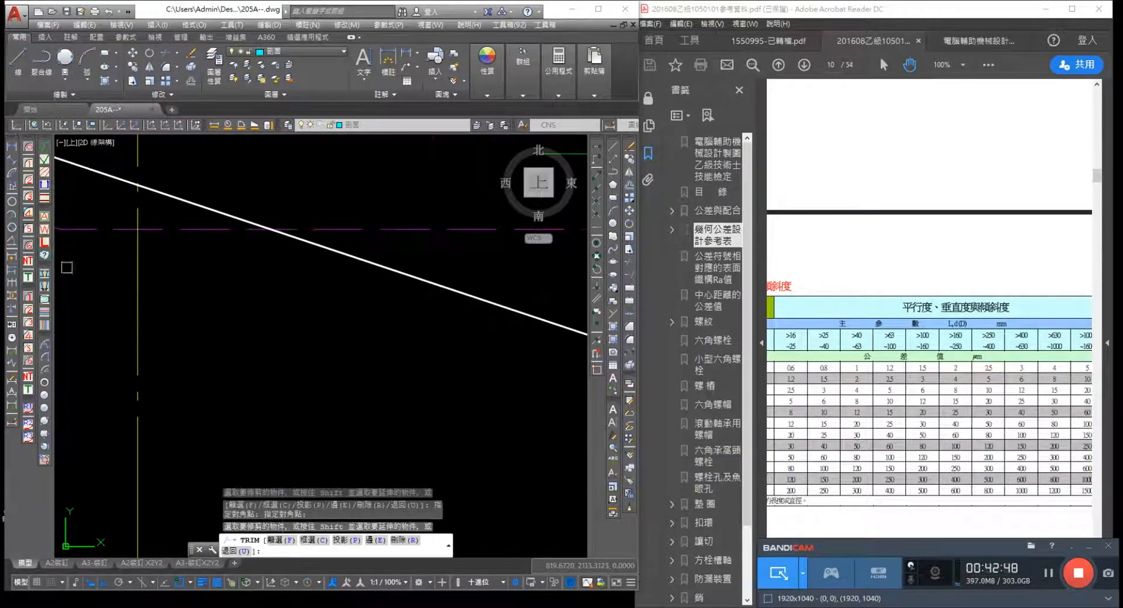
{"action": "scroll", "coordinate": [68, 266], "scroll_direction": "down", "scroll_amount": 2}
{"action": "middle_click_drag", "start_coordinate": [433, 319], "coordinate": [87, 407]}
{"action": "scroll", "coordinate": [506, 340], "scroll_direction": "up", "scroll_amount": 6}
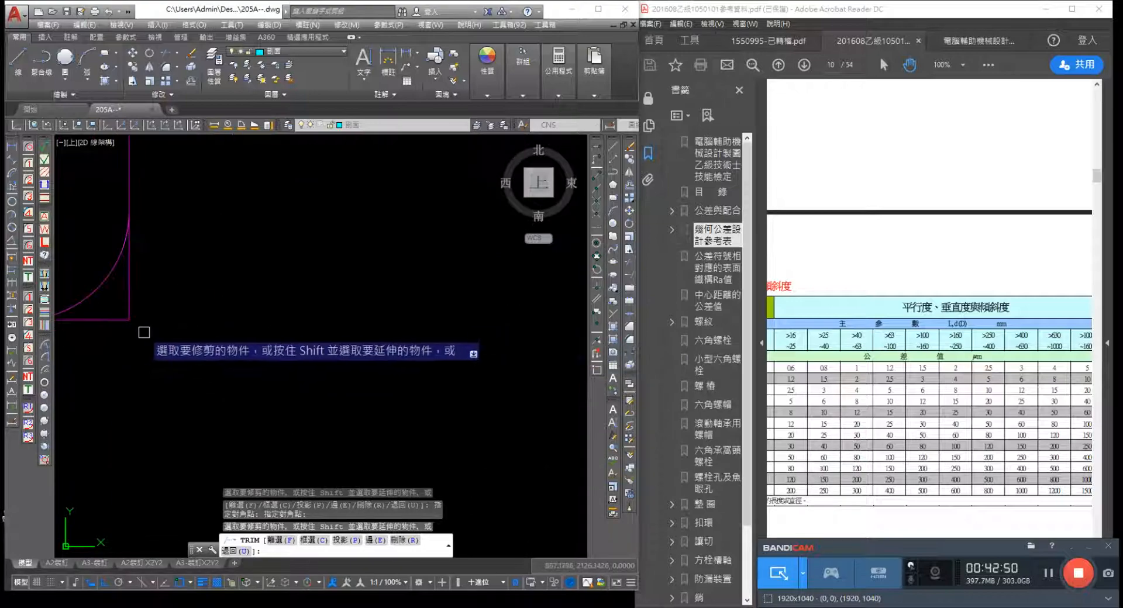
{"action": "left_click", "coordinate": [144, 332]}
{"action": "left_click", "coordinate": [130, 321]}
{"action": "left_click", "coordinate": [113, 304]}
{"action": "left_click", "coordinate": [140, 352]}
{"action": "middle_click_drag", "start_coordinate": [234, 383], "coordinate": [269, 339]}
{"action": "scroll", "coordinate": [270, 339], "scroll_direction": "down", "scroll_amount": 7}
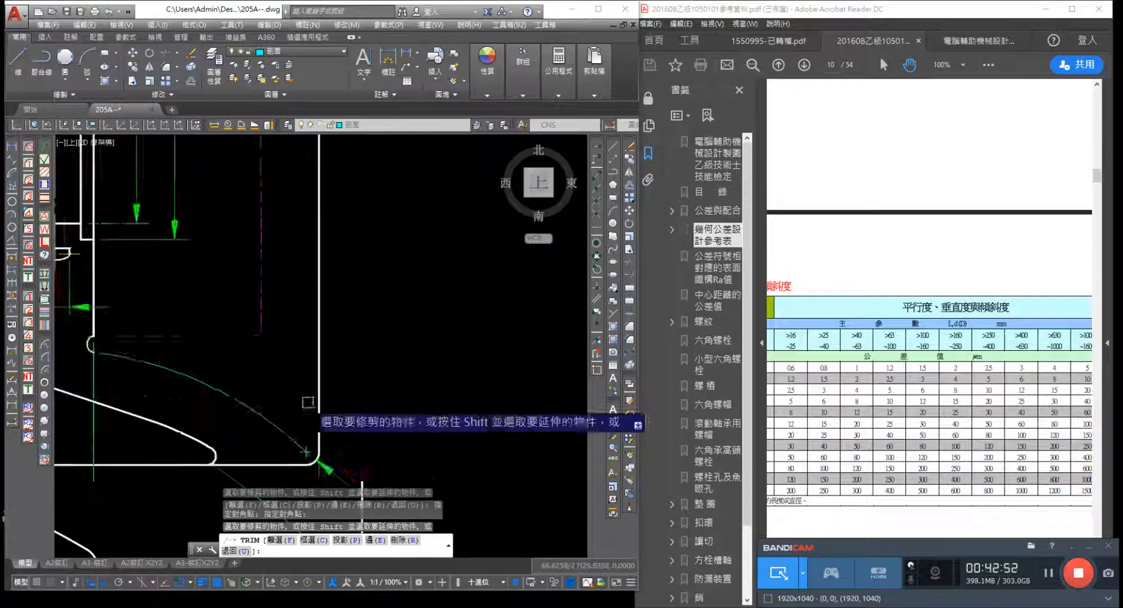
Trim the corner line outside the upper-left fillet of the hidden-line outline tangent to the dashed arc below the top view's Ø69 boss
{"action": "scroll", "coordinate": [308, 403], "scroll_direction": "down", "scroll_amount": 2}
{"action": "middle_click_drag", "start_coordinate": [355, 375], "coordinate": [356, 309]}
{"action": "scroll", "coordinate": [311, 374], "scroll_direction": "up", "scroll_amount": 4}
{"action": "scroll", "coordinate": [349, 306], "scroll_direction": "down", "scroll_amount": 6}
{"action": "middle_click_drag", "start_coordinate": [284, 175], "coordinate": [294, 459]}
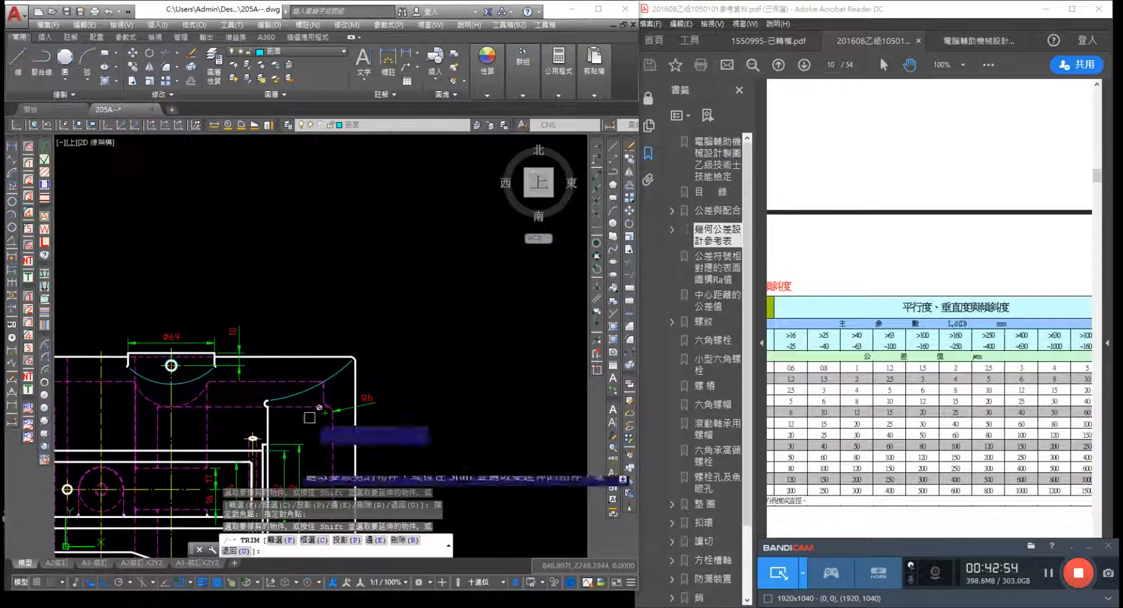
{"action": "scroll", "coordinate": [310, 417], "scroll_direction": "up", "scroll_amount": 4}
{"action": "middle_click_drag", "start_coordinate": [212, 364], "coordinate": [517, 349]}
{"action": "middle_click_drag", "start_coordinate": [347, 359], "coordinate": [500, 300]}
{"action": "scroll", "coordinate": [286, 369], "scroll_direction": "up", "scroll_amount": 4}
{"action": "scroll", "coordinate": [435, 433], "scroll_direction": "up", "scroll_amount": 3}
{"action": "middle_click_drag", "start_coordinate": [523, 517], "coordinate": [458, 408]}
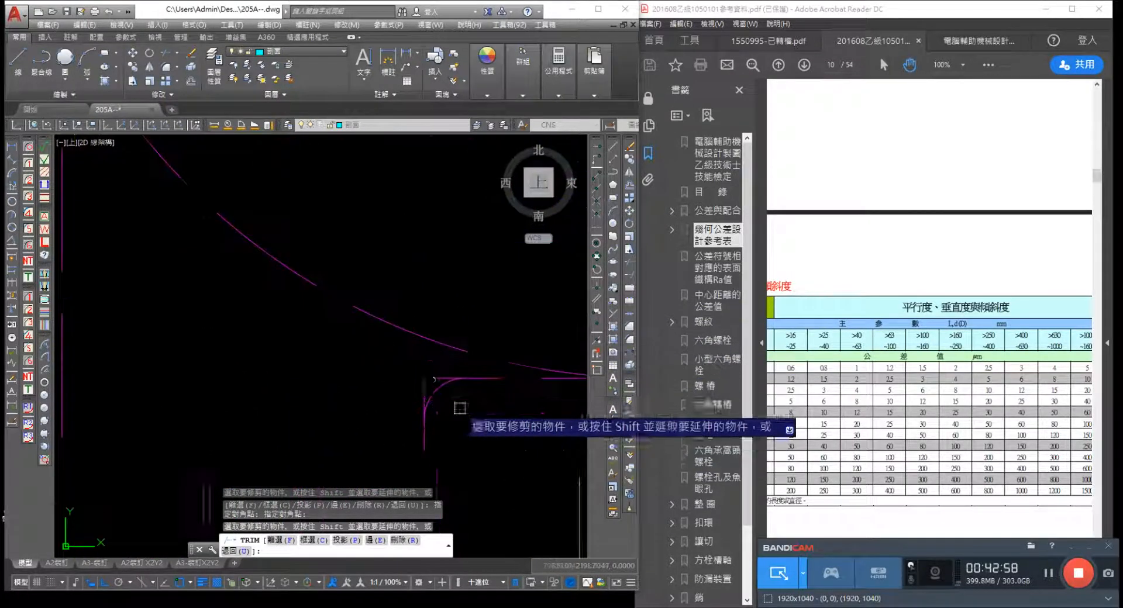
{"action": "scroll", "coordinate": [417, 380], "scroll_direction": "up", "scroll_amount": 5}
{"action": "left_click", "coordinate": [422, 394]}
{"action": "middle_click_drag", "start_coordinate": [559, 466], "coordinate": [67, 401]}
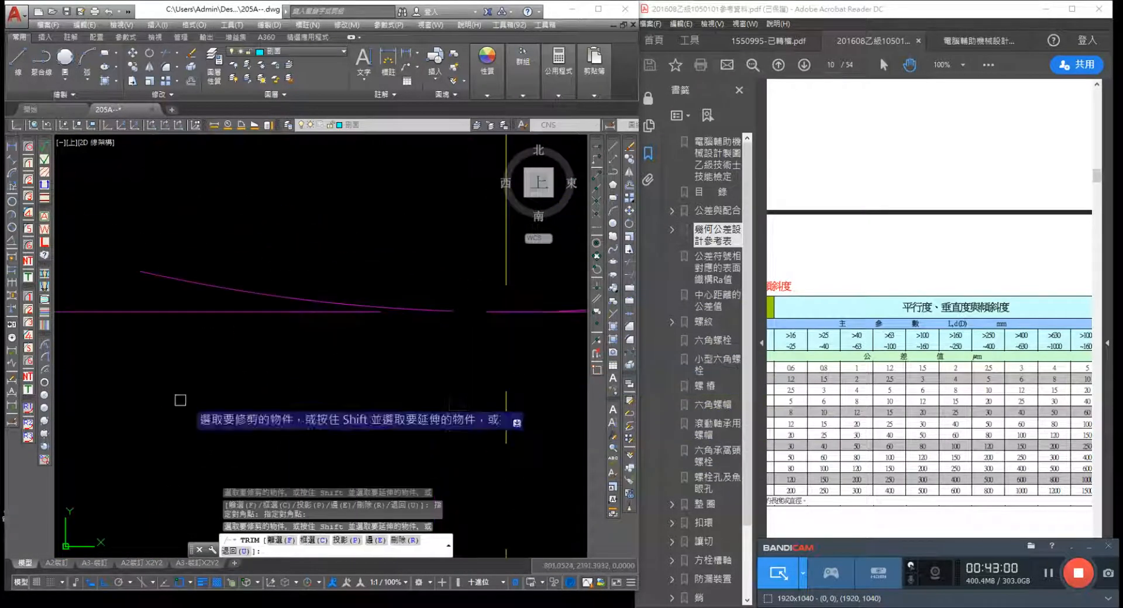
Trim the corner lines outside the upper-right fillet of the hidden-line outline crossed by the curved edge in the top view
{"action": "scroll", "coordinate": [501, 438], "scroll_direction": "down", "scroll_amount": 6}
{"action": "middle_click_drag", "start_coordinate": [501, 438], "coordinate": [258, 443]}
{"action": "scroll", "coordinate": [428, 418], "scroll_direction": "down", "scroll_amount": 5}
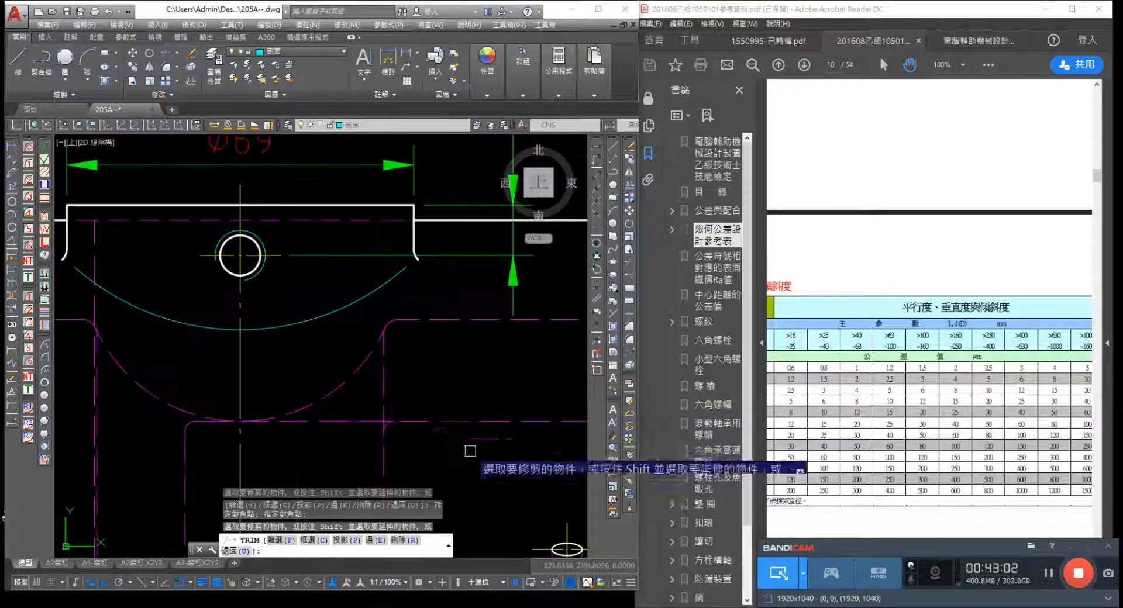
{"action": "middle_click_drag", "start_coordinate": [468, 451], "coordinate": [172, 421]}
{"action": "middle_click_drag", "start_coordinate": [274, 441], "coordinate": [364, 395]}
{"action": "left_click_drag", "start_coordinate": [365, 394], "coordinate": [88, 524]}
{"action": "scroll", "coordinate": [349, 378], "scroll_direction": "up", "scroll_amount": 5}
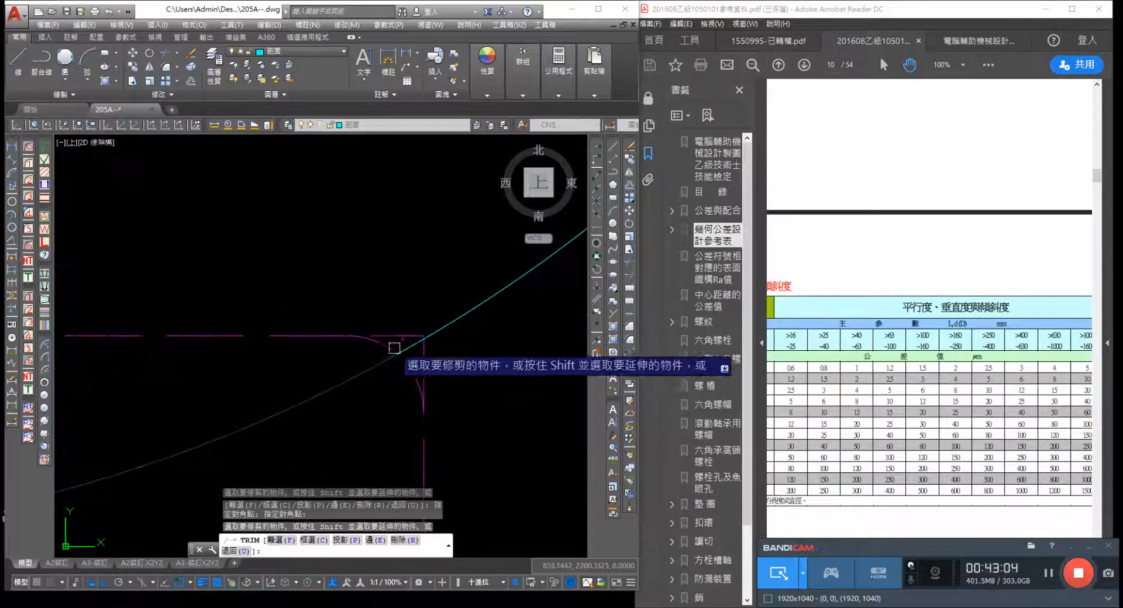
{"action": "left_click", "coordinate": [399, 326]}
{"action": "left_click", "coordinate": [443, 341]}
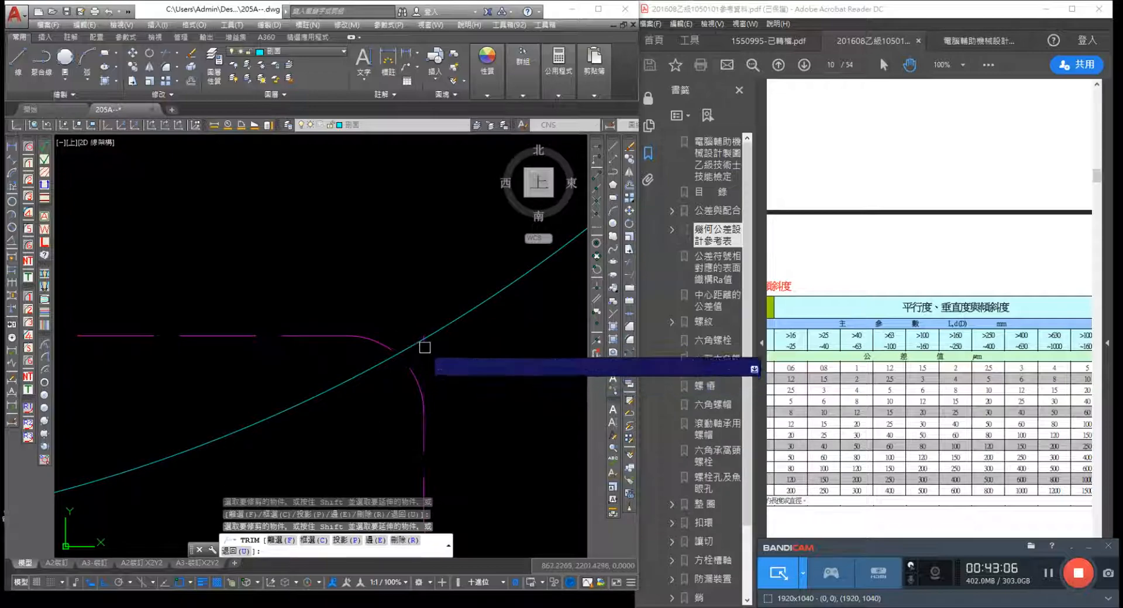
Delete the leftover line fragments at the sharp corner beside that upper-right fillet
{"action": "scroll", "coordinate": [413, 398], "scroll_direction": "up", "scroll_amount": 2}
{"action": "key", "text": "Escape"}
{"action": "scroll", "coordinate": [419, 367], "scroll_direction": "up", "scroll_amount": 3}
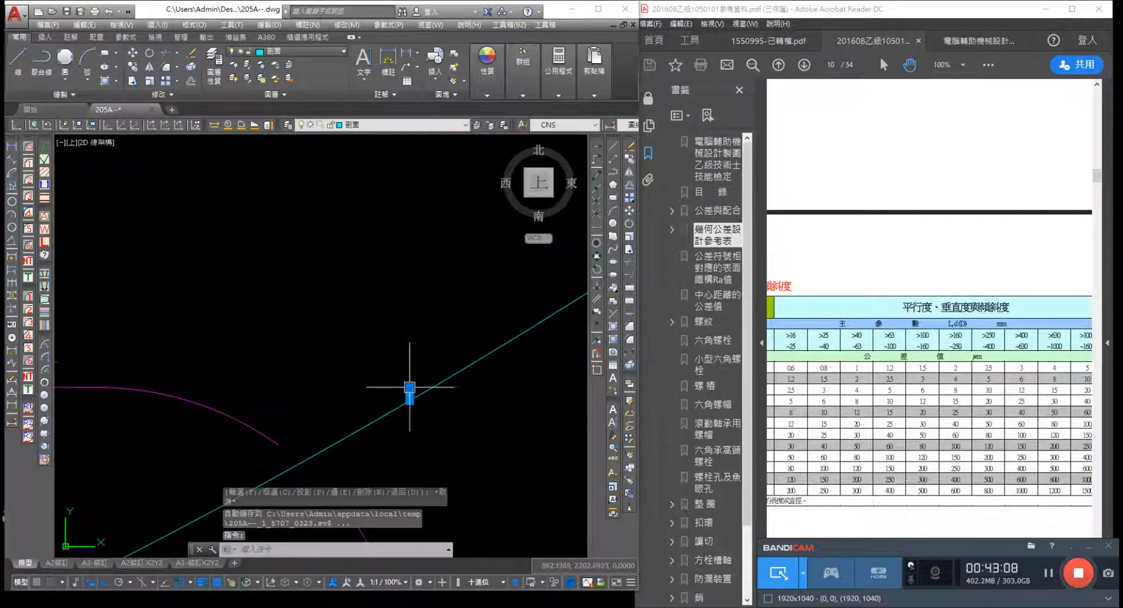
{"action": "key", "text": "Delete"}
{"action": "scroll", "coordinate": [410, 440], "scroll_direction": "down", "scroll_amount": 10}
{"action": "middle_click_drag", "start_coordinate": [416, 447], "coordinate": [387, 273]}
{"action": "mouse_move", "coordinate": [418, 323]}
{"action": "middle_mouse_down"}
{"action": "mouse_move", "coordinate": [314, 329]}
{"action": "mouse_move", "coordinate": [351, 305]}
{"action": "mouse_move", "coordinate": [306, 341]}
{"action": "mouse_move", "coordinate": [329, 330]}
{"action": "middle_mouse_up"}
{"action": "scroll", "coordinate": [356, 321], "scroll_direction": "up", "scroll_amount": 2}
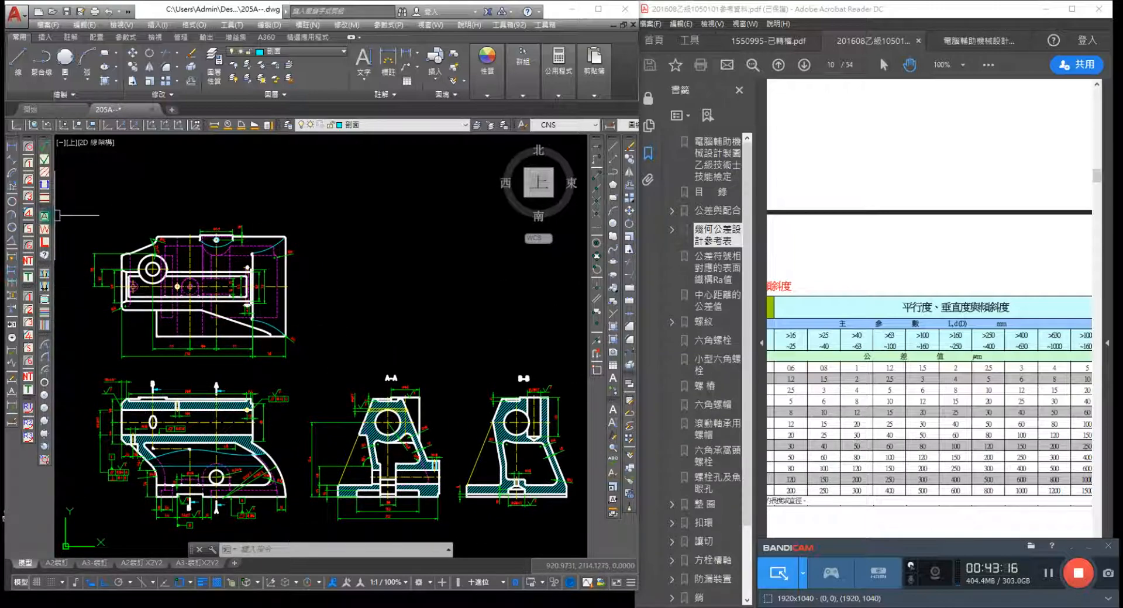
Insert the general surface texture symbol block 1不得去屑 with part number 1 to the upper right of the top view
{"action": "left_click", "coordinate": [45, 160]}
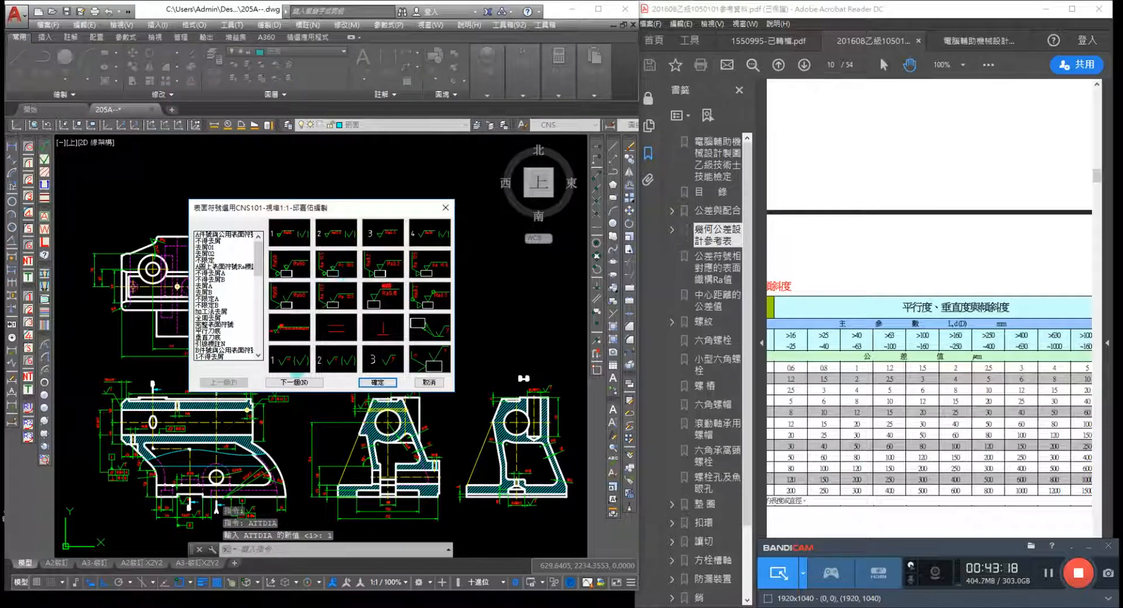
{"action": "left_click", "coordinate": [363, 383]}
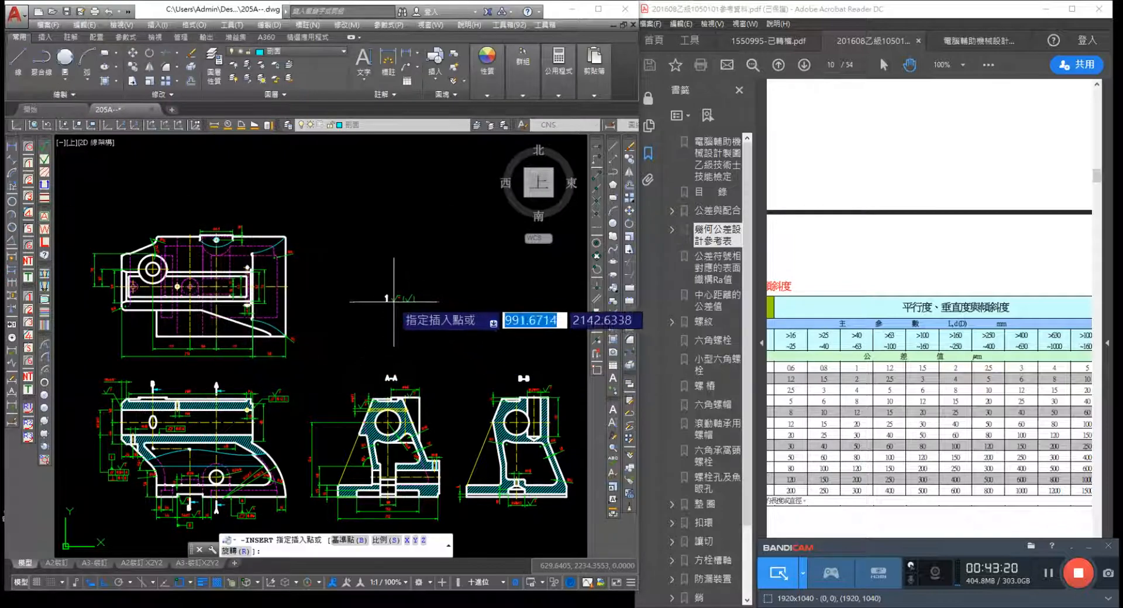
{"action": "left_click", "coordinate": [334, 221]}
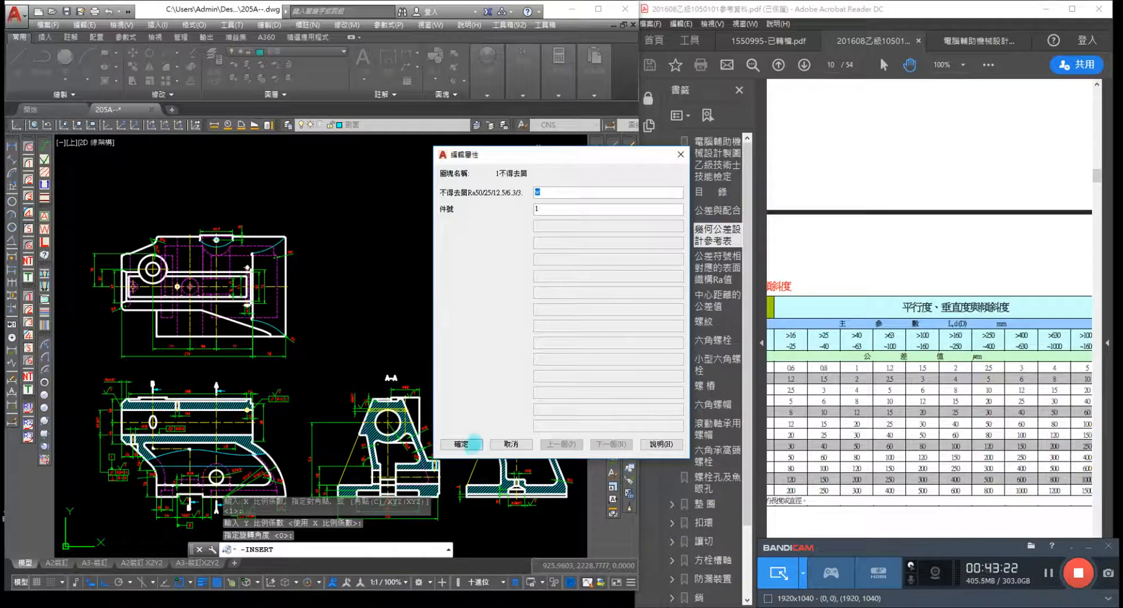
{"action": "left_click", "coordinate": [471, 444]}
{"action": "left_click", "coordinate": [364, 356]}
{"action": "key", "text": "Escape"}
{"action": "key", "text": "Escape"}
{"action": "key", "text": "Escape"}
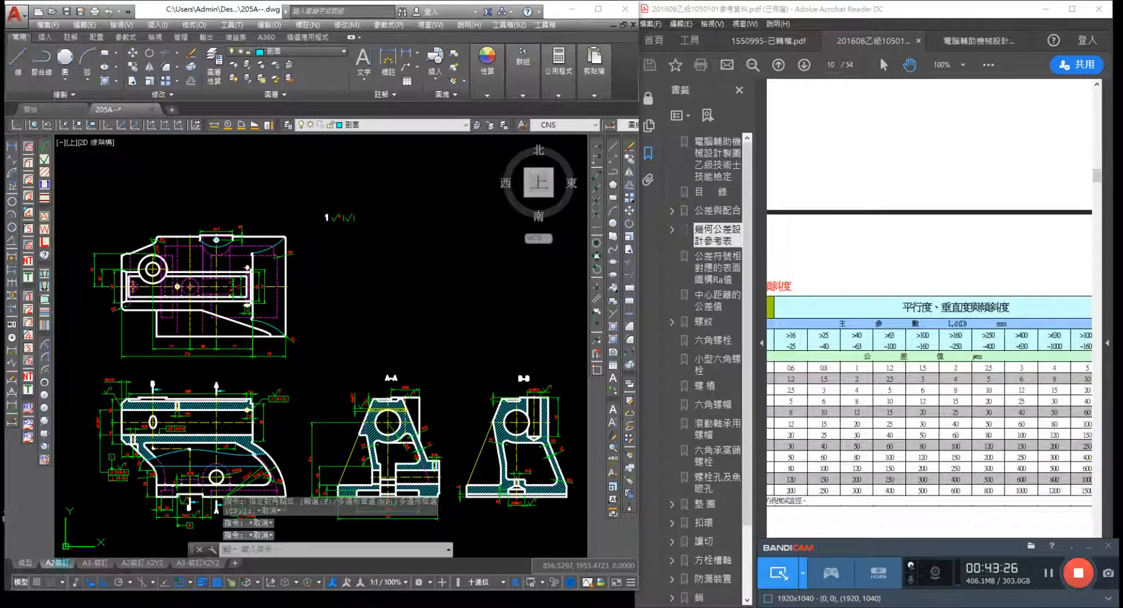
Open the A2裝訂 layout, inspect its title block and note, and zoom the sheet to its extents
{"action": "left_click", "coordinate": [57, 563]}
{"action": "middle_click_drag", "start_coordinate": [398, 482], "coordinate": [446, 319]}
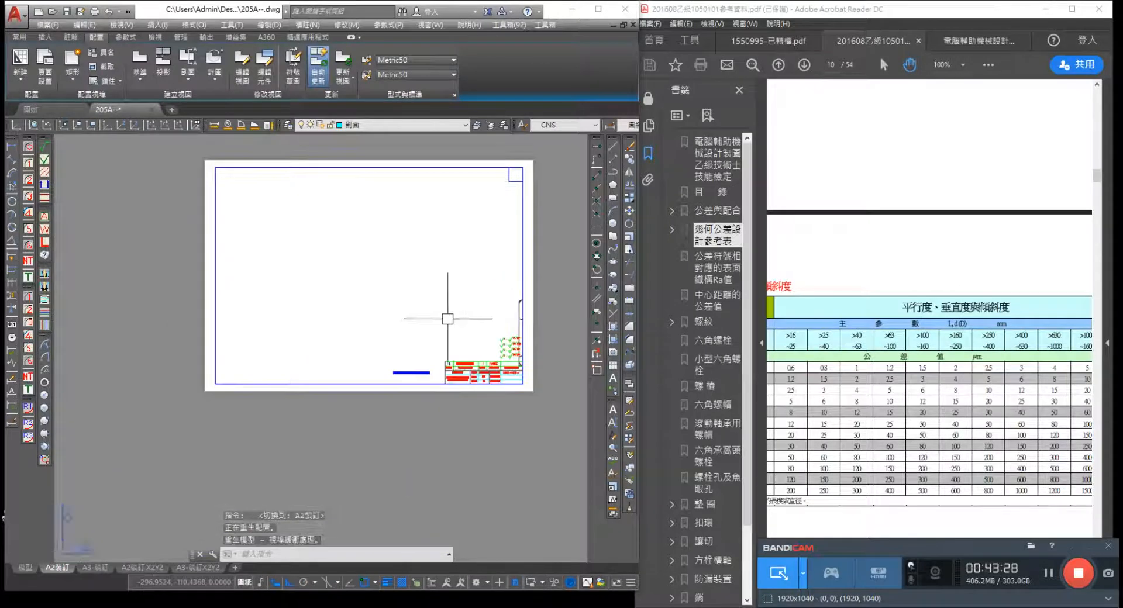
{"action": "scroll", "coordinate": [447, 319], "scroll_direction": "up", "scroll_amount": 5}
{"action": "scroll", "coordinate": [374, 333], "scroll_direction": "down", "scroll_amount": 2}
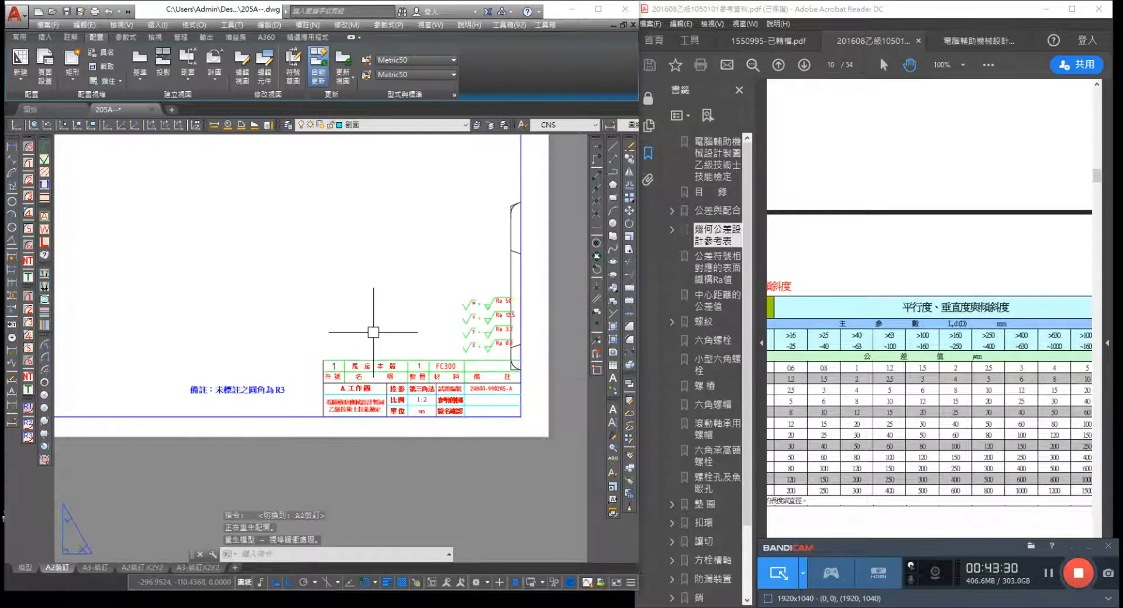
{"action": "middle_click_drag", "start_coordinate": [309, 342], "coordinate": [480, 370]}
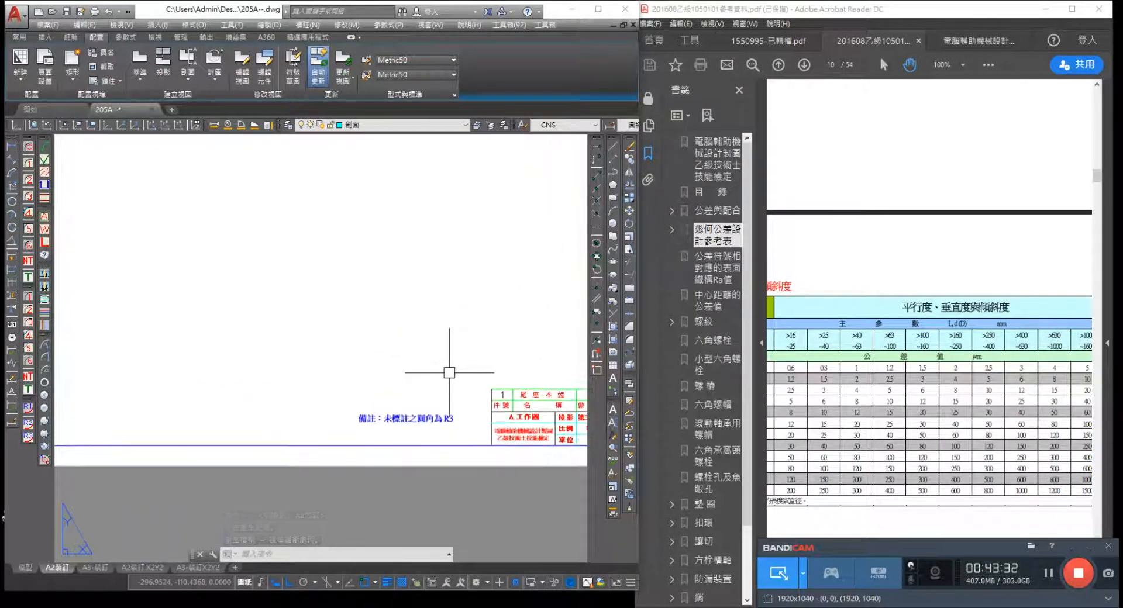
{"action": "type", "text": "z"}
{"action": "key", "text": "Return"}
{"action": "type", "text": "e"}
{"action": "key", "text": "Return"}
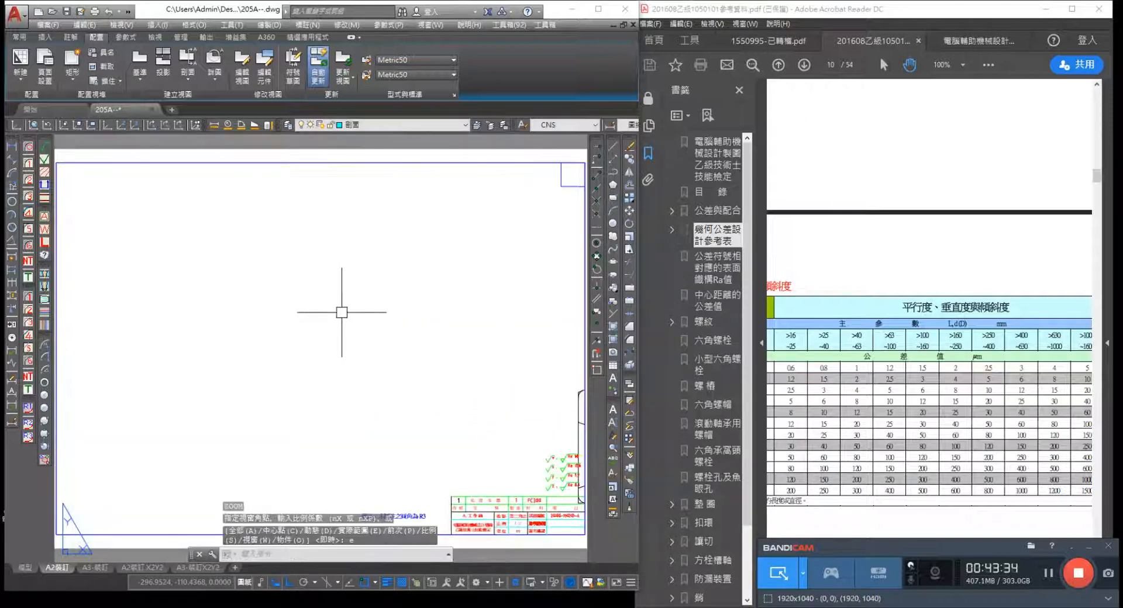
Activate the layout viewport and zoom its contents to a scale of 1xp
{"action": "double_click", "coordinate": [246, 519]}
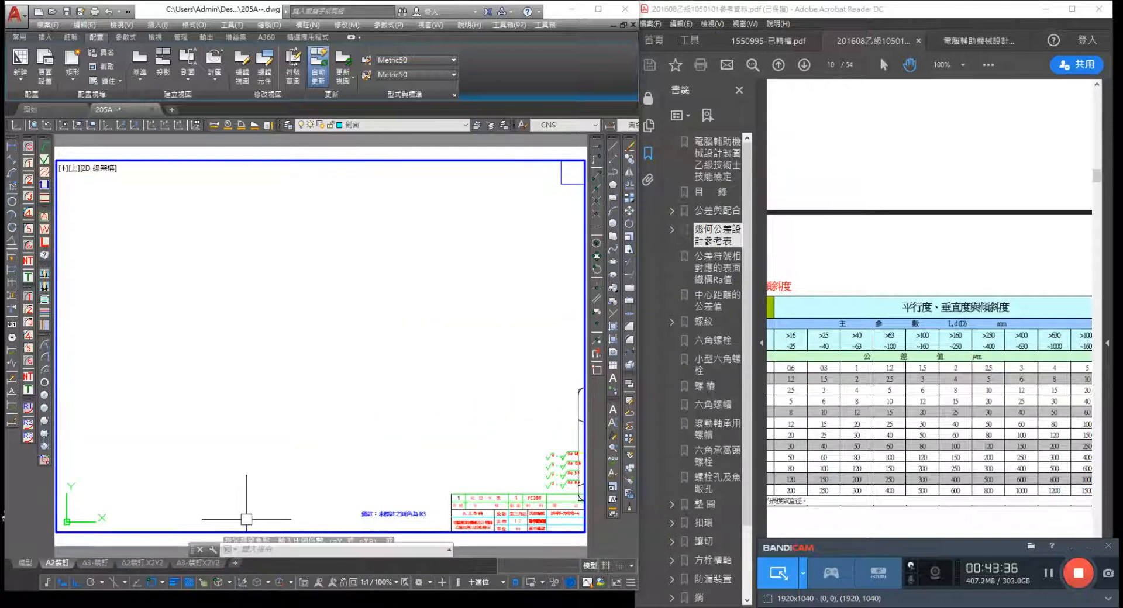
{"action": "type", "text": "z"}
{"action": "key", "text": "Return"}
{"action": "type", "text": "1x"}
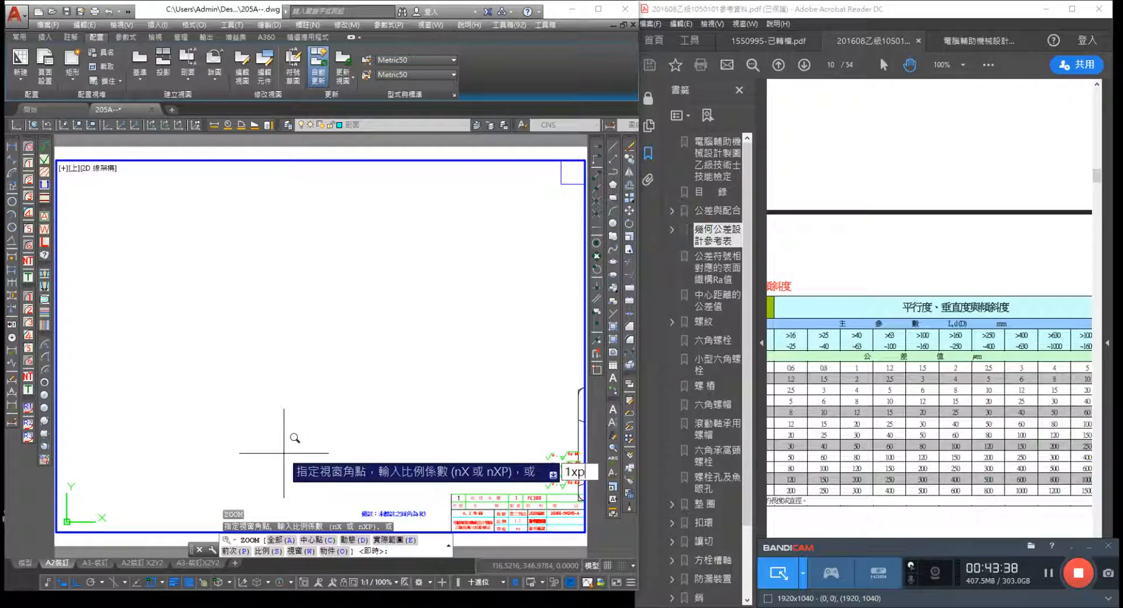
{"action": "type", "text": "p"}
{"action": "key", "text": "Return"}
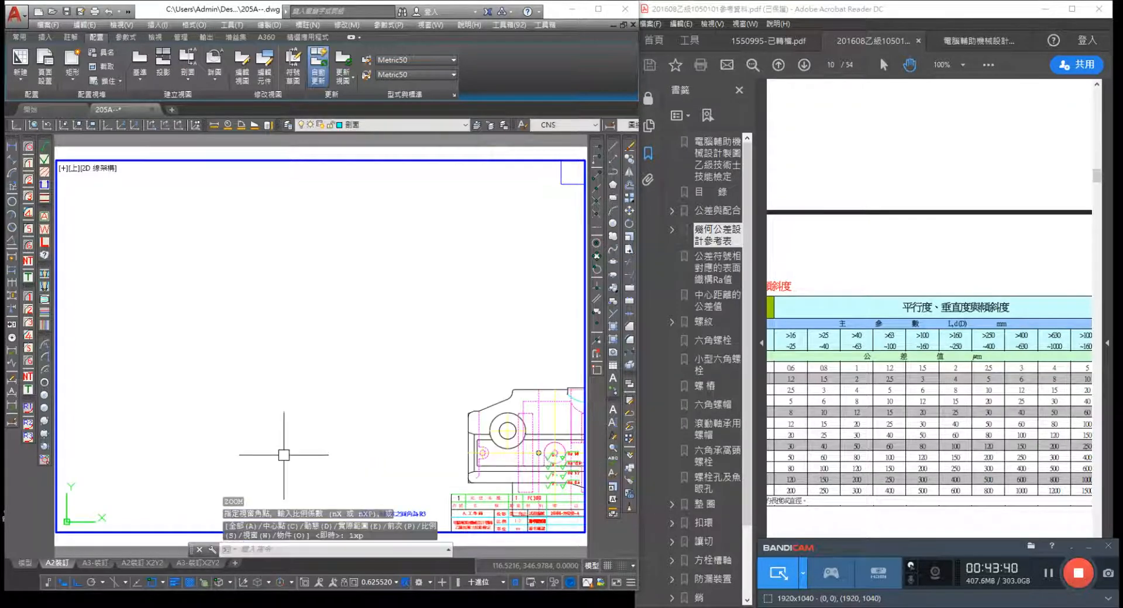
Bring all the part's views into the viewport, rescale them to 1xp and position them within the sheet
{"action": "middle_click_drag", "start_coordinate": [191, 234], "coordinate": [108, 476]}
{"action": "scroll", "coordinate": [166, 254], "scroll_direction": "down", "scroll_amount": 3}
{"action": "mouse_move", "coordinate": [206, 315]}
{"action": "middle_mouse_down"}
{"action": "mouse_move", "coordinate": [265, 444]}
{"action": "mouse_move", "coordinate": [300, 469]}
{"action": "middle_mouse_up"}
{"action": "type", "text": "z"}
{"action": "key", "text": "Return"}
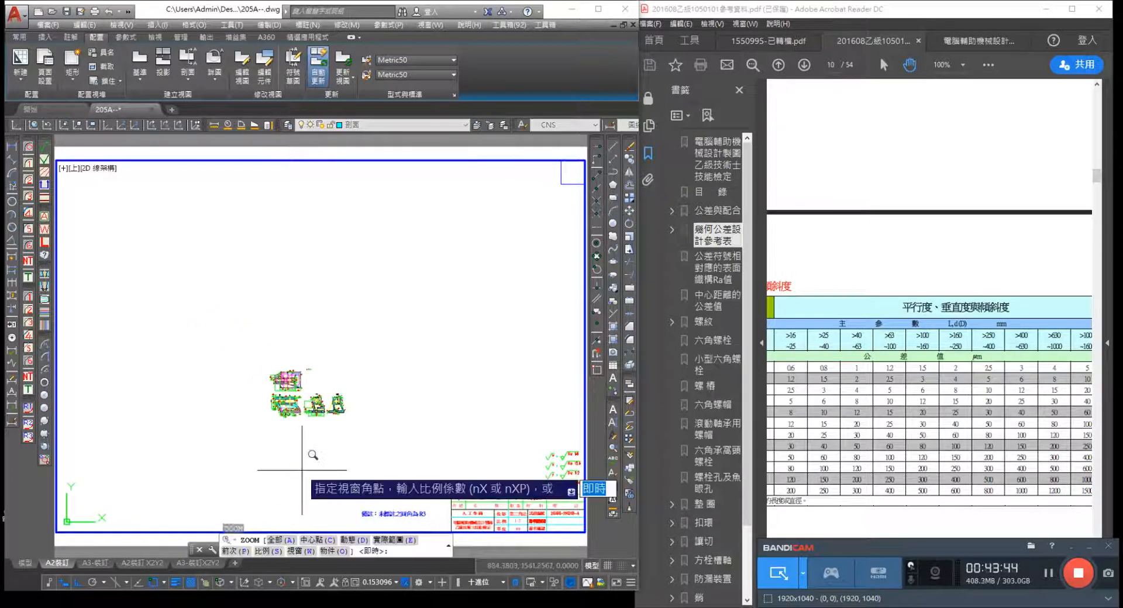
{"action": "type", "text": "1xp"}
{"action": "key", "text": "Return"}
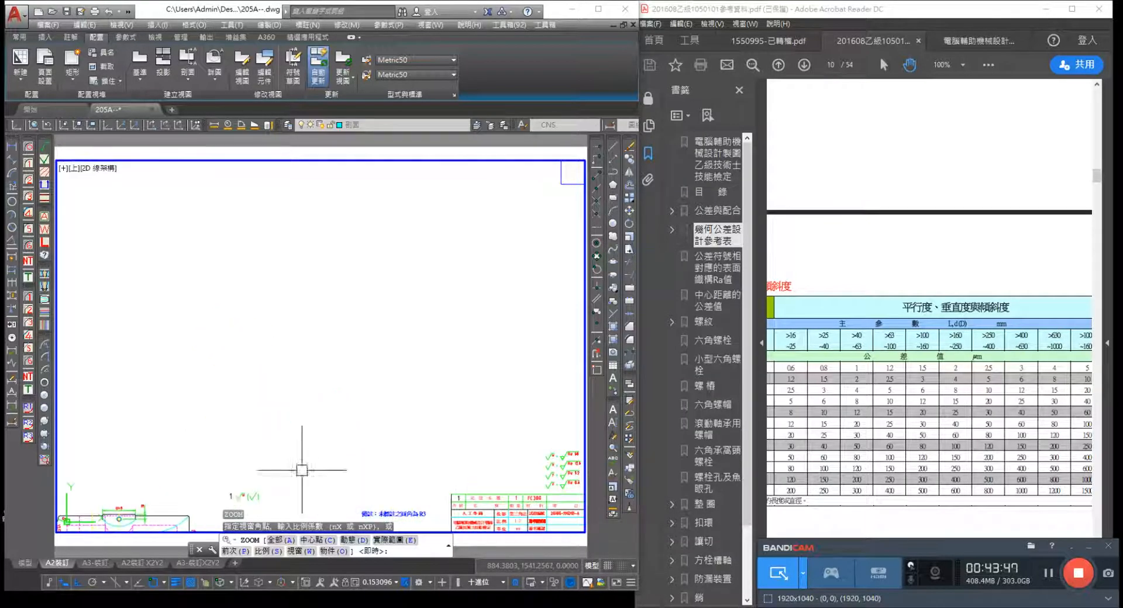
{"action": "middle_click_drag", "start_coordinate": [345, 403], "coordinate": [353, 412]}
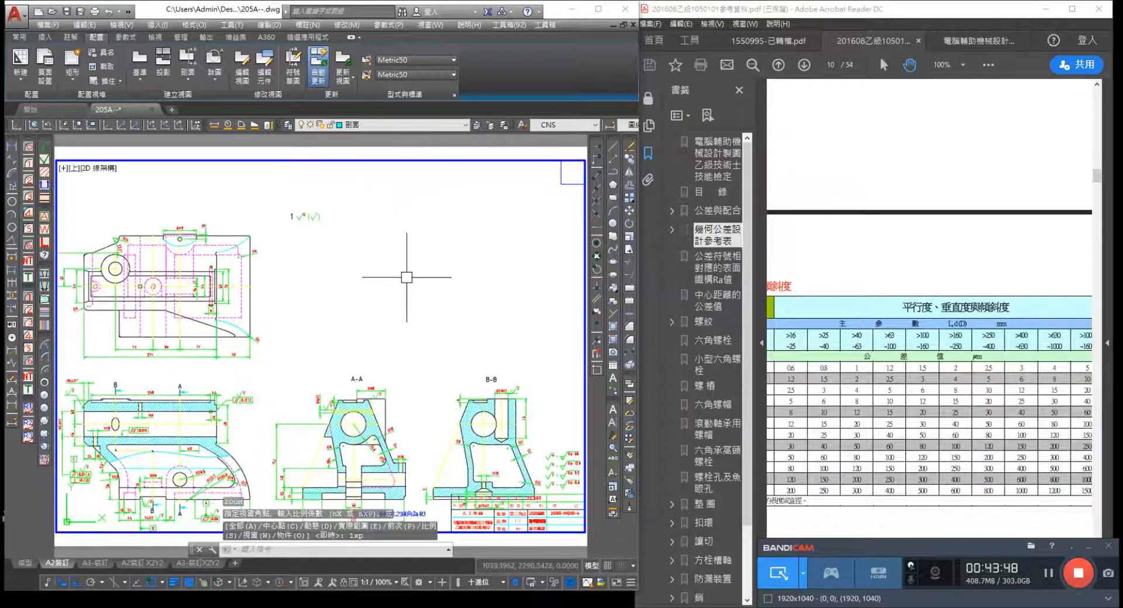
{"action": "middle_click_drag", "start_coordinate": [402, 263], "coordinate": [419, 223]}
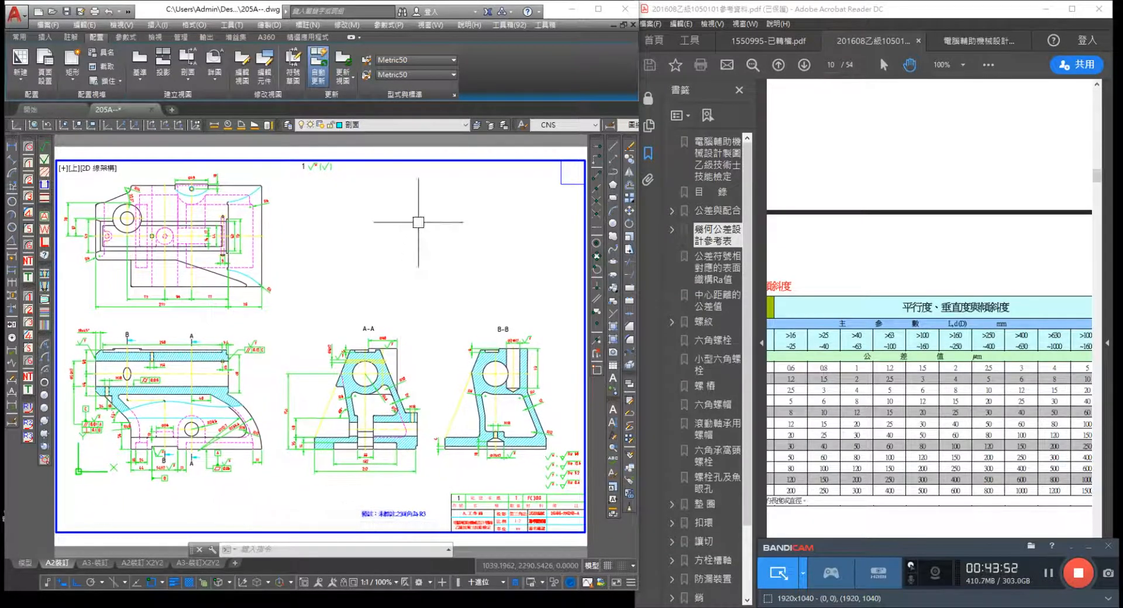
Zoom the viewport to the drawing extents and set its scale back to 1xp
{"action": "middle_click", "coordinate": [419, 227]}
{"action": "middle_click", "coordinate": [420, 227]}
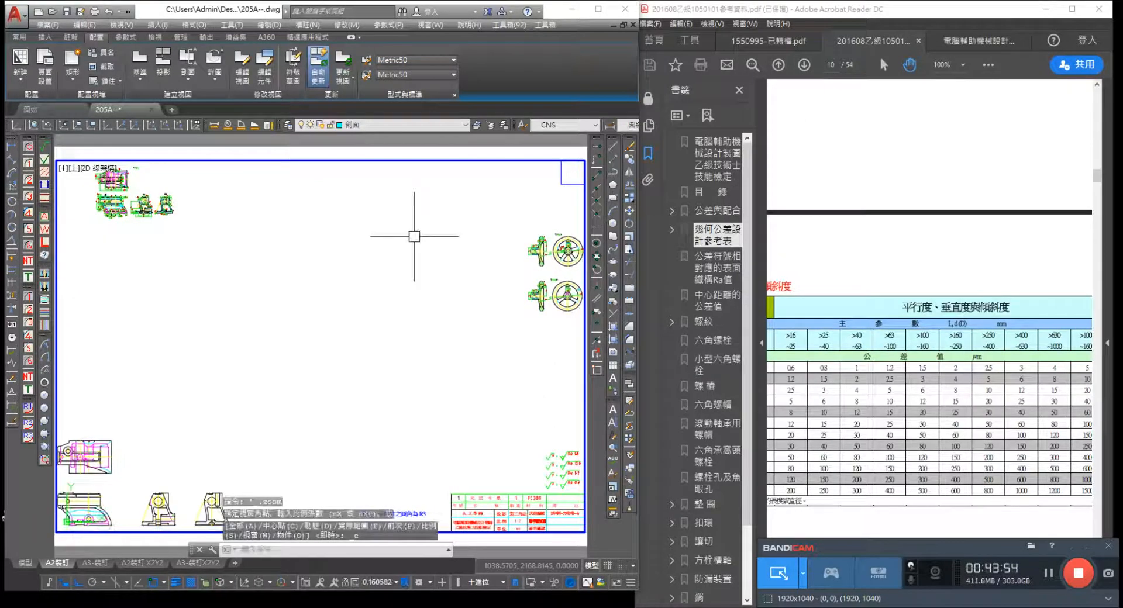
{"action": "type", "text": "z"}
{"action": "key", "text": "Return"}
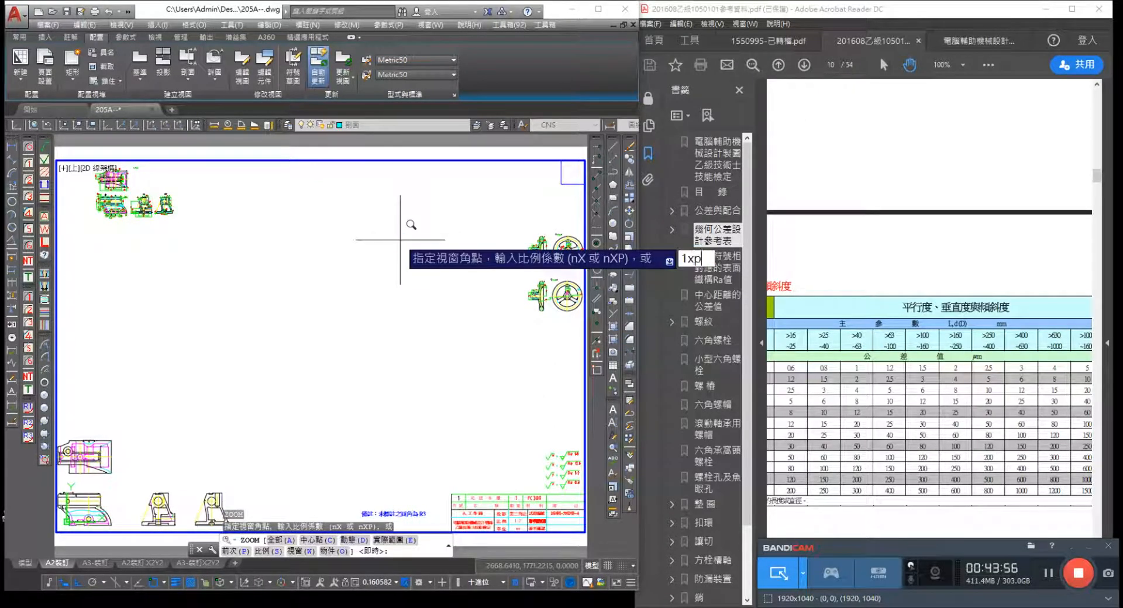
{"action": "type", "text": "1xp"}
{"action": "key", "text": "Return"}
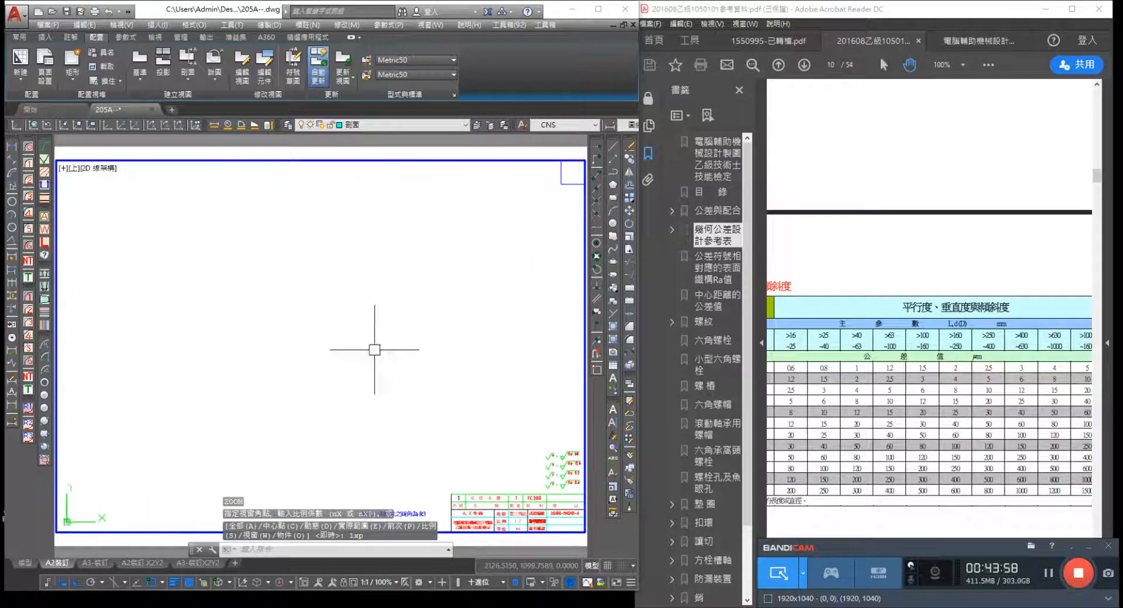
Center the part's views in the viewport at 1xp, fit them inside the sheet frame and return to paper space
{"action": "scroll", "coordinate": [398, 371], "scroll_direction": "down", "scroll_amount": 10}
{"action": "middle_click_drag", "start_coordinate": [357, 345], "coordinate": [329, 340]}
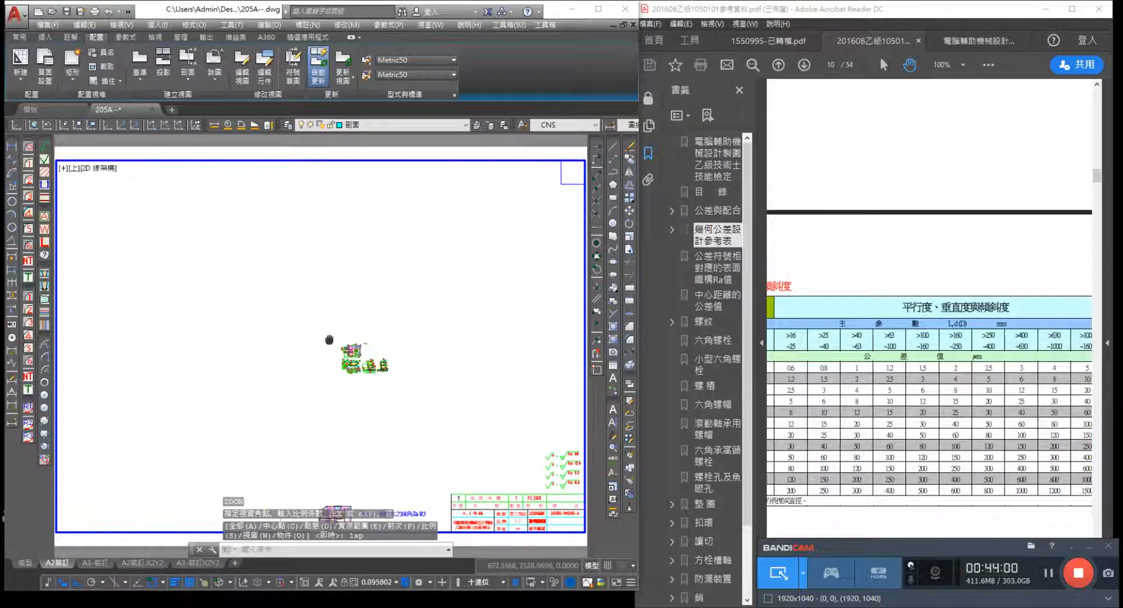
{"action": "scroll", "coordinate": [363, 362], "scroll_direction": "up", "scroll_amount": 6}
{"action": "middle_click_drag", "start_coordinate": [301, 263], "coordinate": [254, 267]}
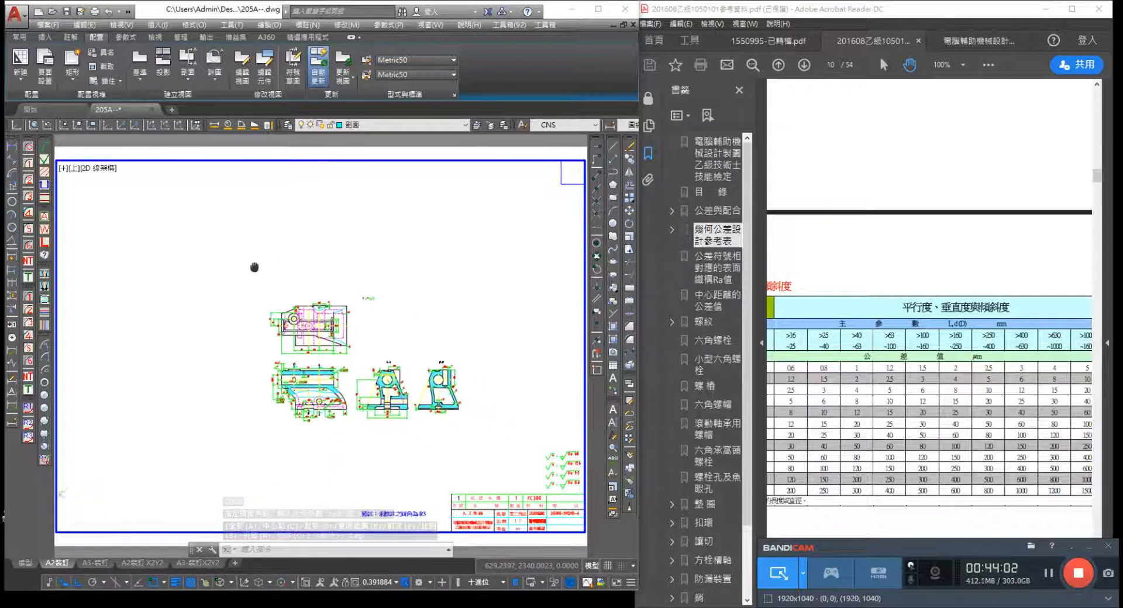
{"action": "type", "text": "z"}
{"action": "key", "text": "Return"}
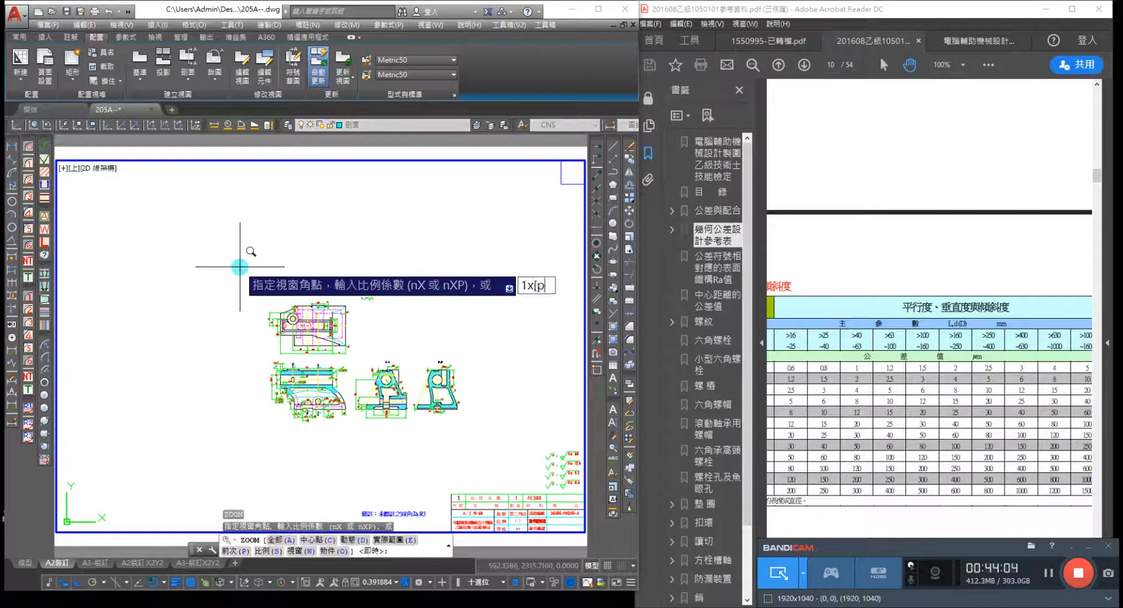
{"action": "type", "text": "1xp"}
{"action": "key", "text": "Return"}
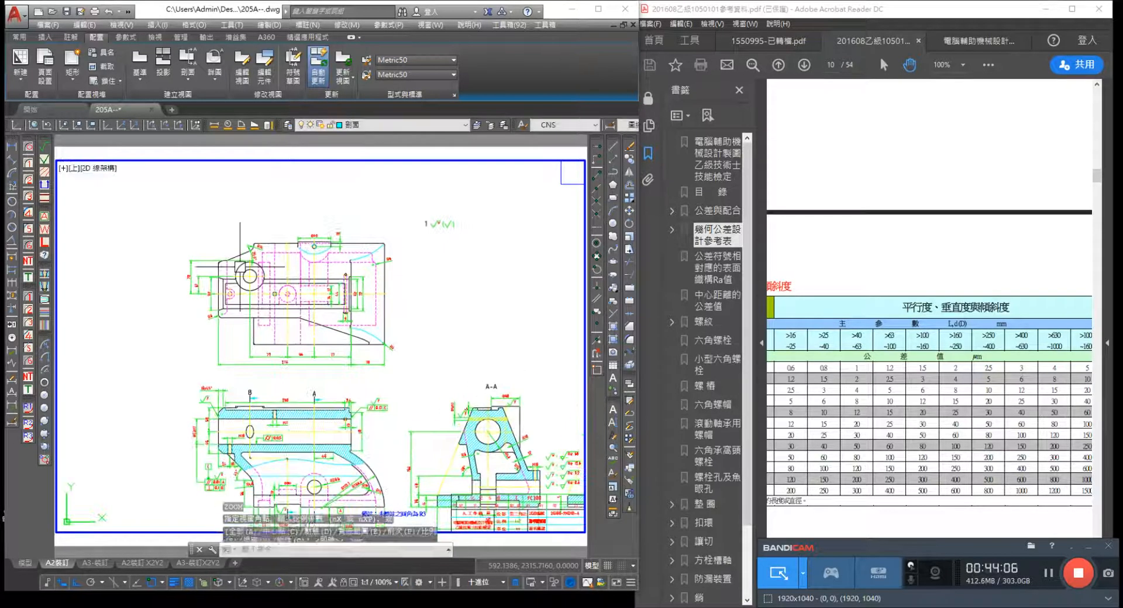
{"action": "middle_click_drag", "start_coordinate": [508, 378], "coordinate": [381, 332]}
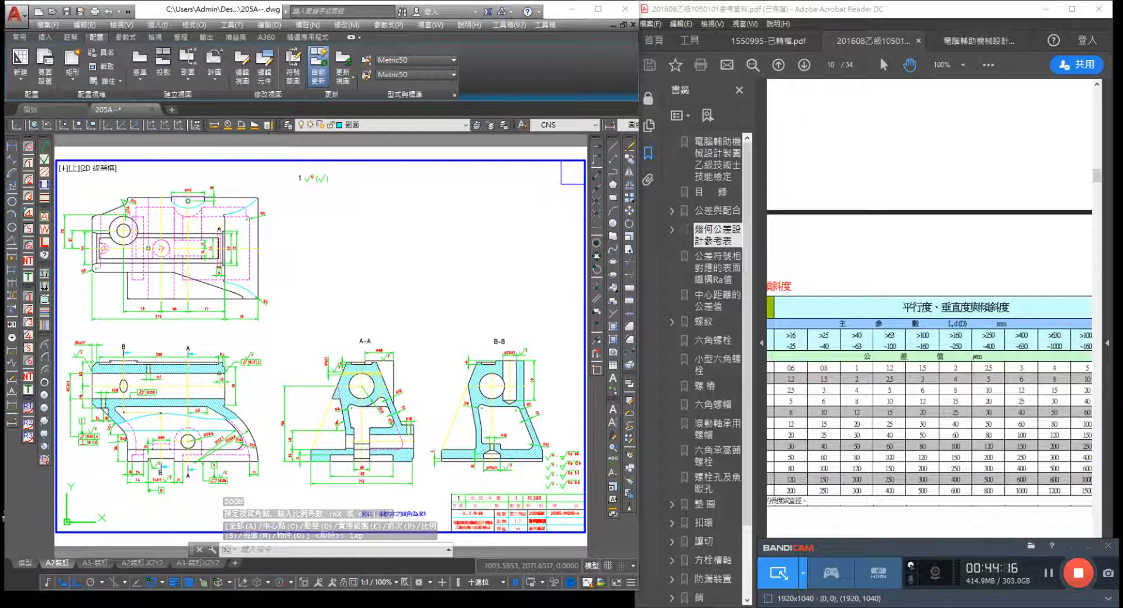
{"action": "left_click", "coordinate": [592, 566]}
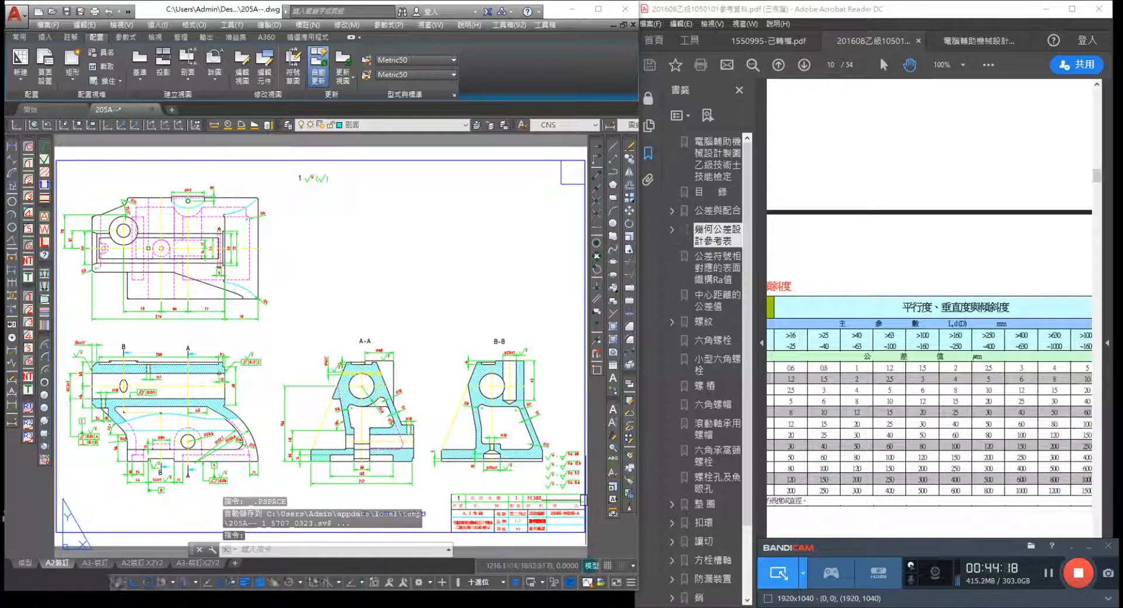
Check the title block and full sheet, then return to model space with the lineweight display turned off
{"action": "scroll", "coordinate": [510, 516], "scroll_direction": "up", "scroll_amount": 2}
{"action": "scroll", "coordinate": [508, 512], "scroll_direction": "up", "scroll_amount": 2}
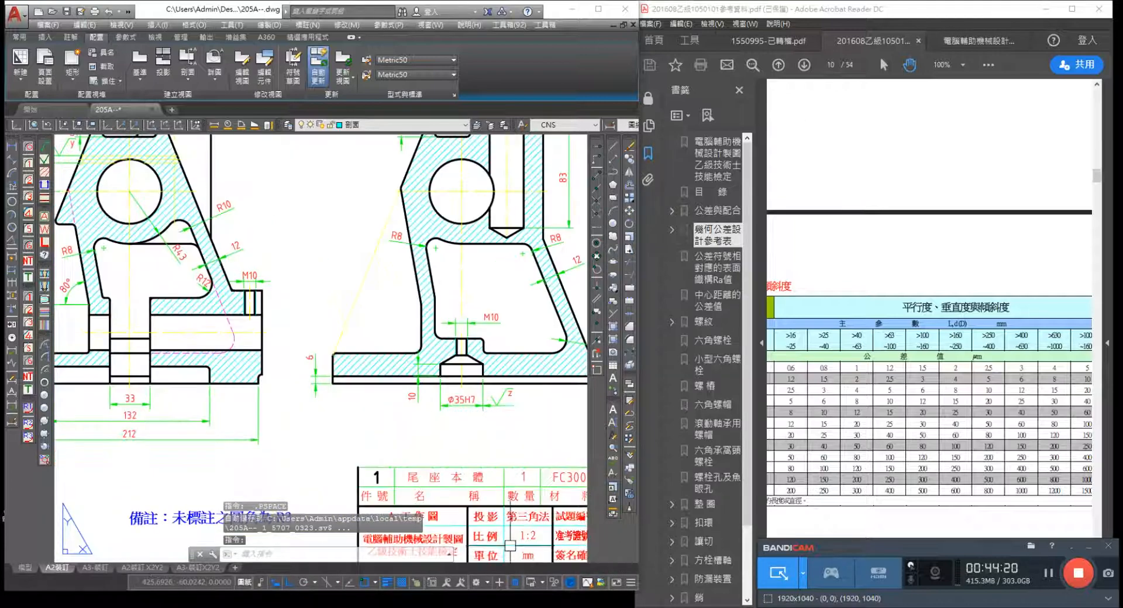
{"action": "middle_click_drag", "start_coordinate": [542, 544], "coordinate": [346, 408]}
{"action": "scroll", "coordinate": [304, 369], "scroll_direction": "down", "scroll_amount": 4}
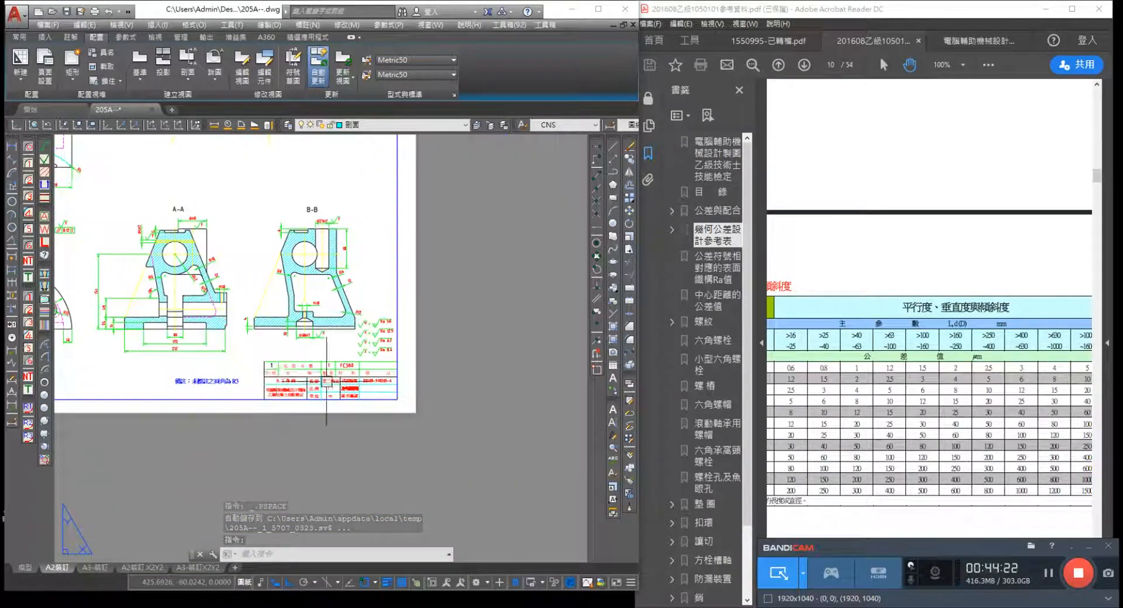
{"action": "scroll", "coordinate": [455, 386], "scroll_direction": "down", "scroll_amount": 2}
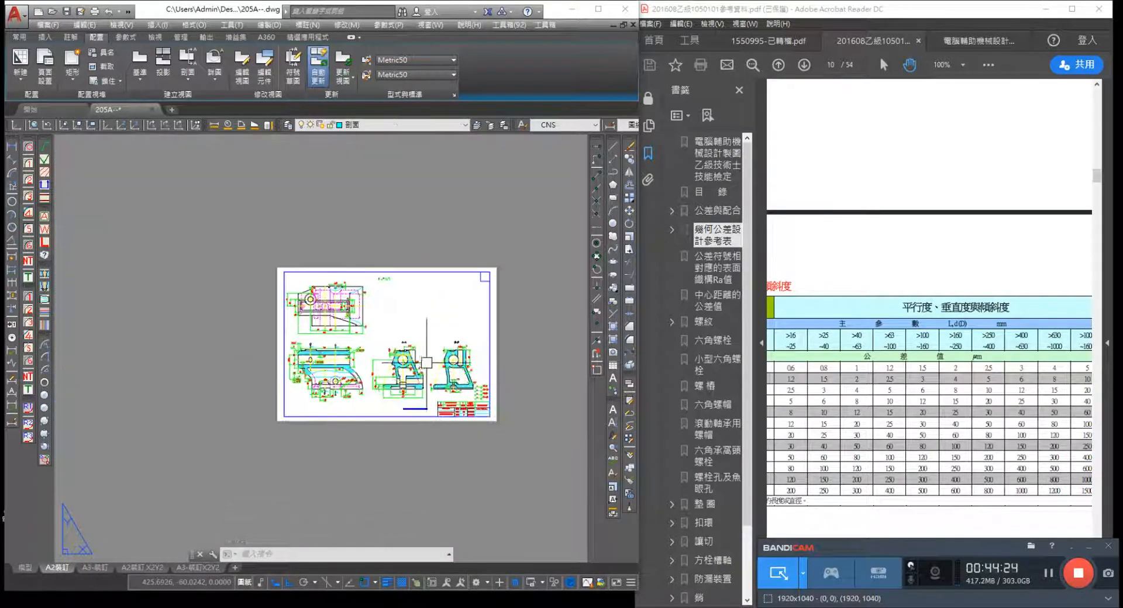
{"action": "scroll", "coordinate": [424, 360], "scroll_direction": "up", "scroll_amount": 2}
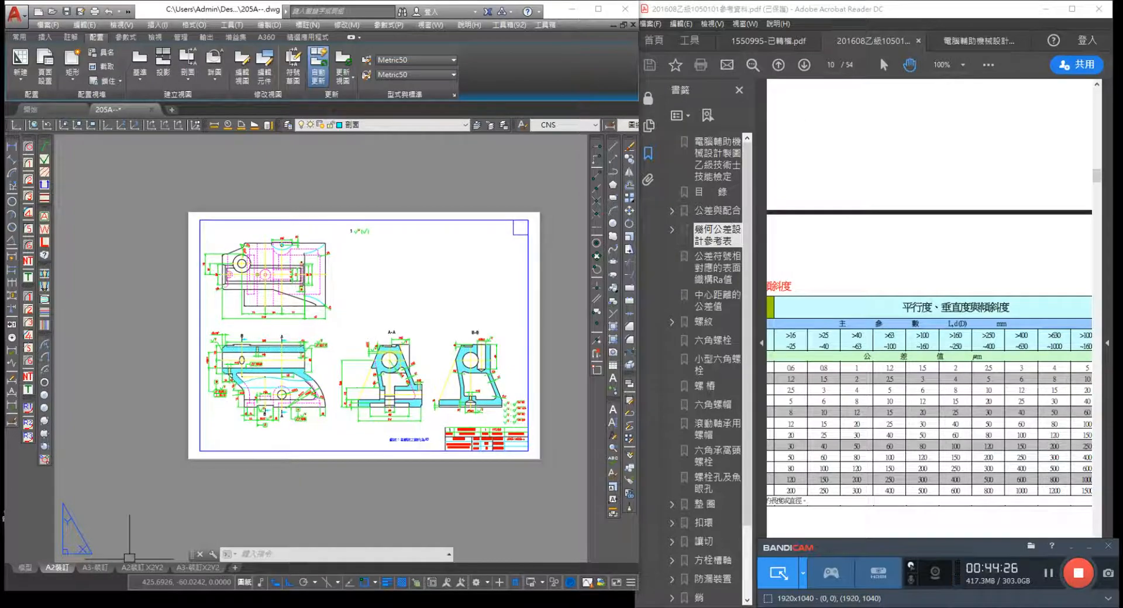
{"action": "left_click", "coordinate": [25, 567]}
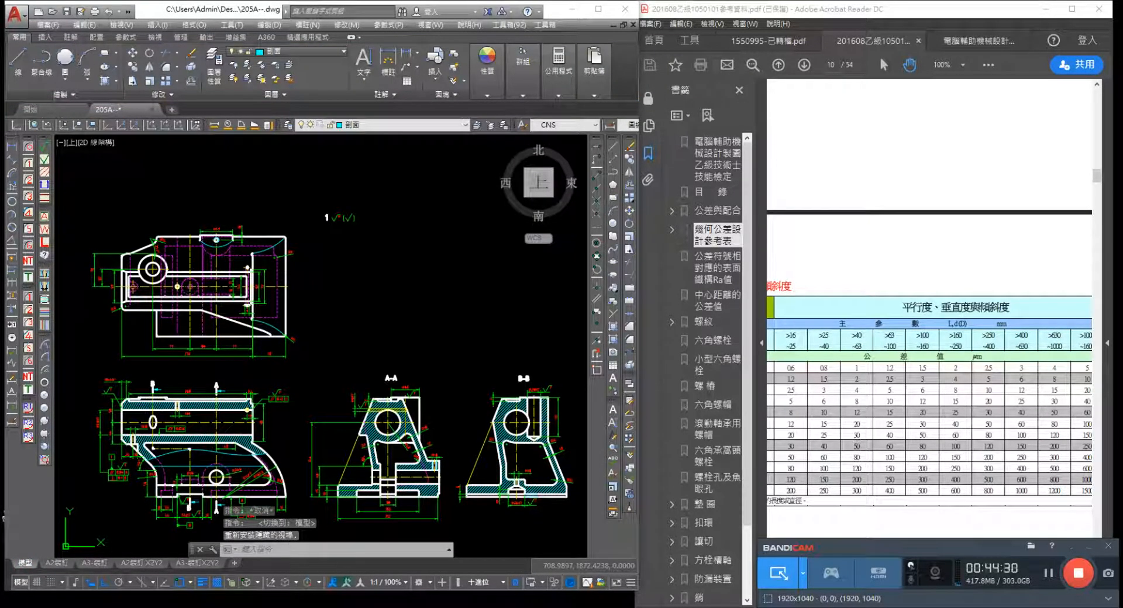
{"action": "left_click", "coordinate": [203, 583]}
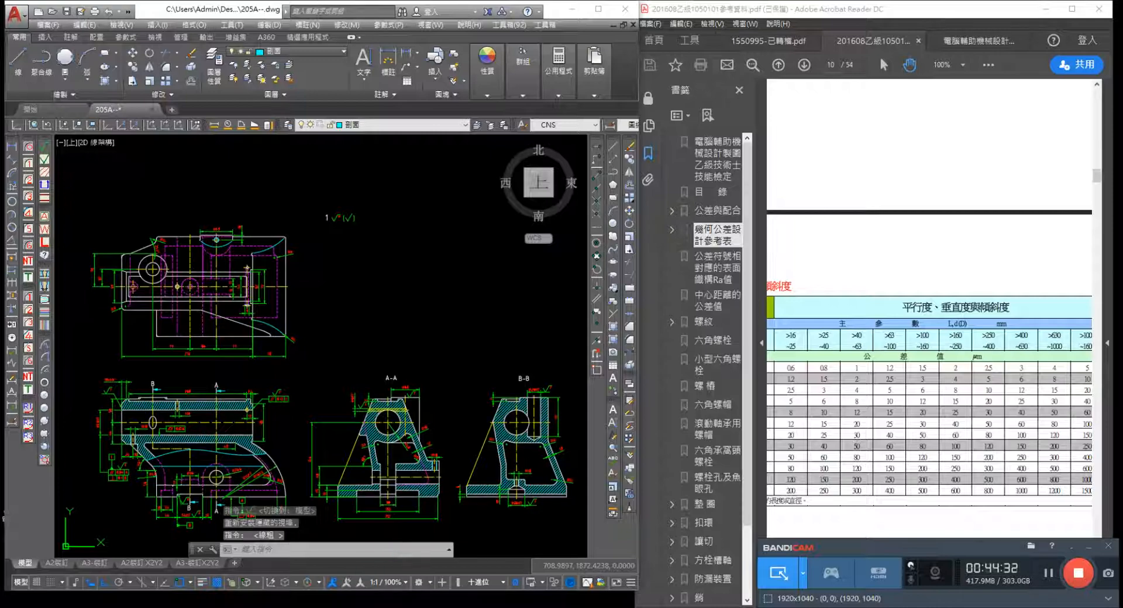